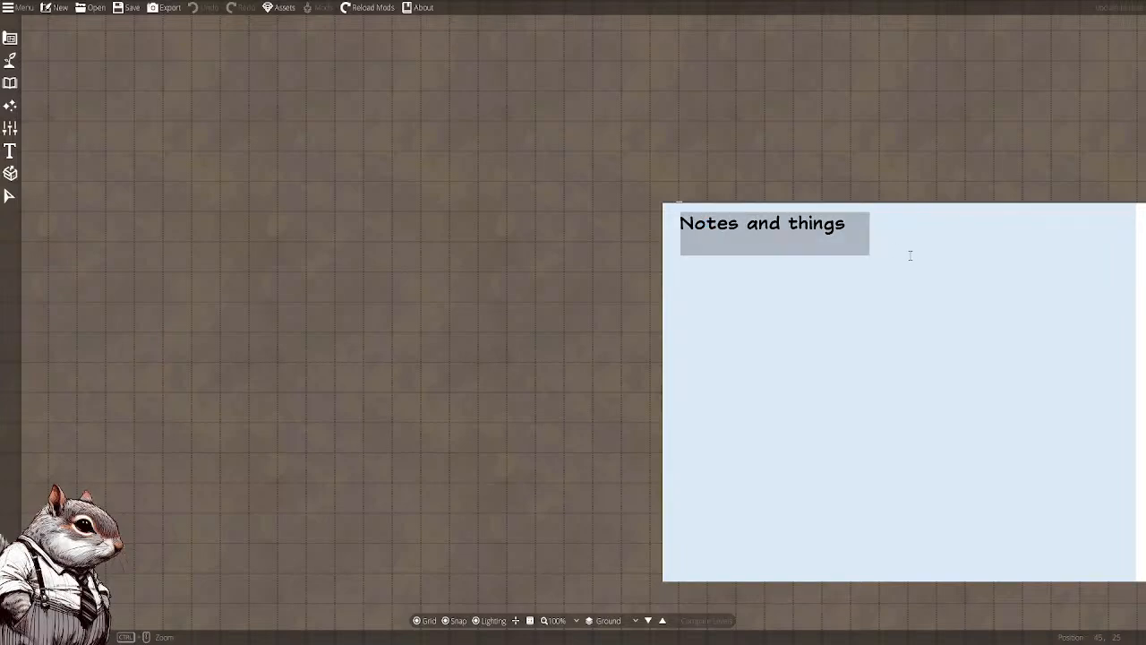
Replace the note's title with "Cavemen vs Worshipers of the Scale" and underline it
{"action": "type", "text": "Cavemen "}
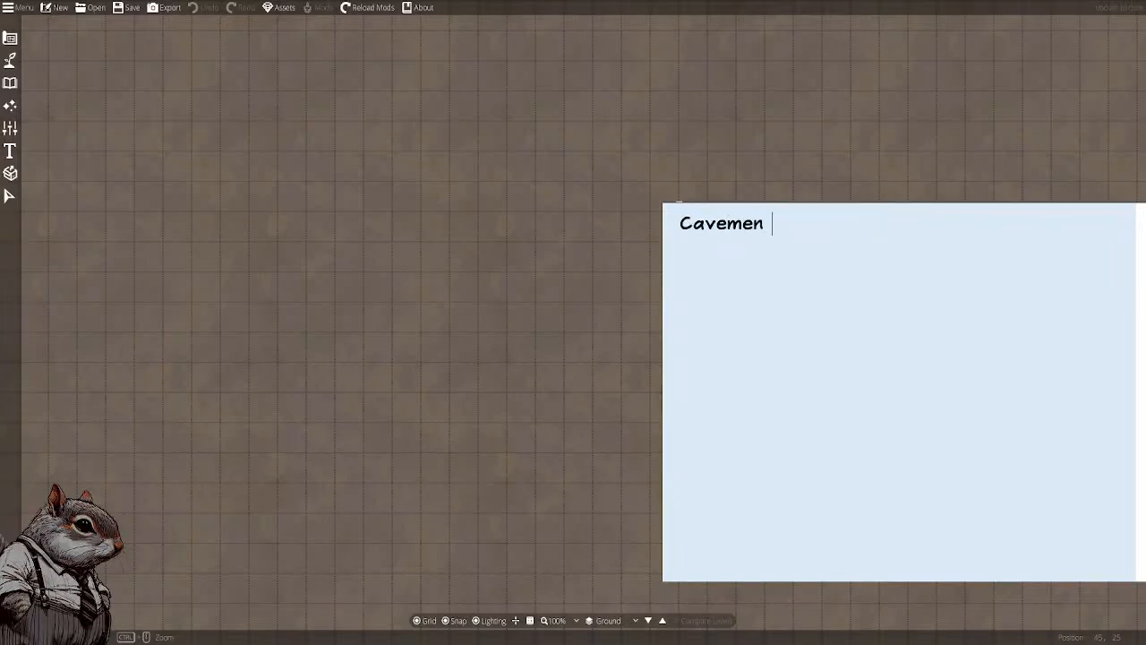
{"action": "type", "text": "vs Wors"}
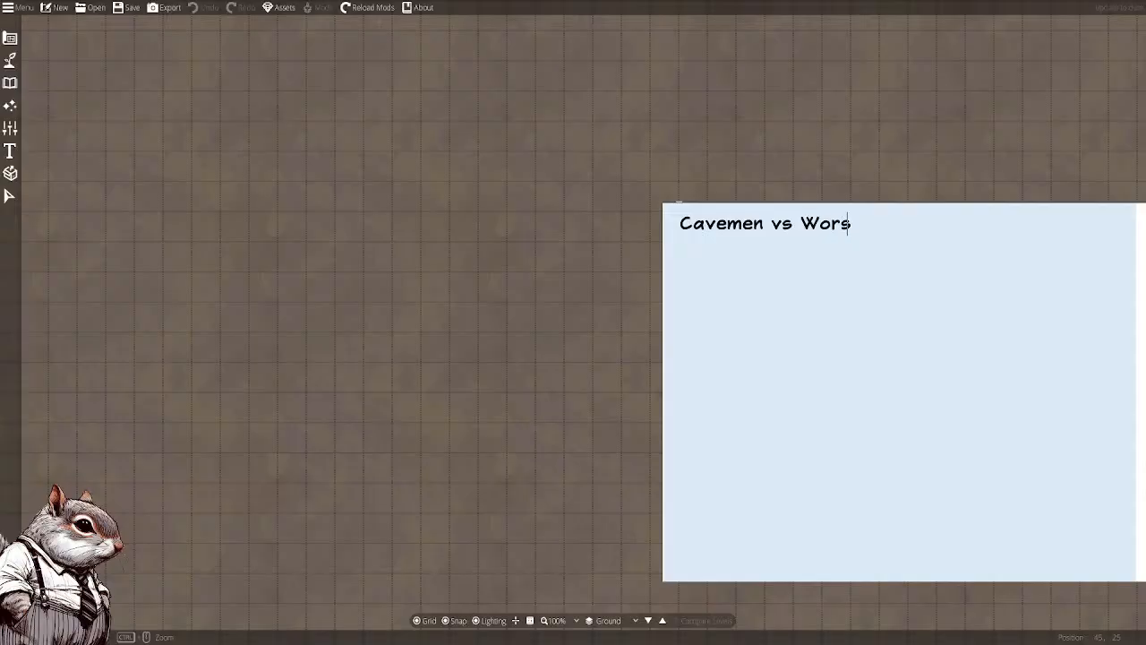
{"action": "type", "text": "hipers of the Sc"}
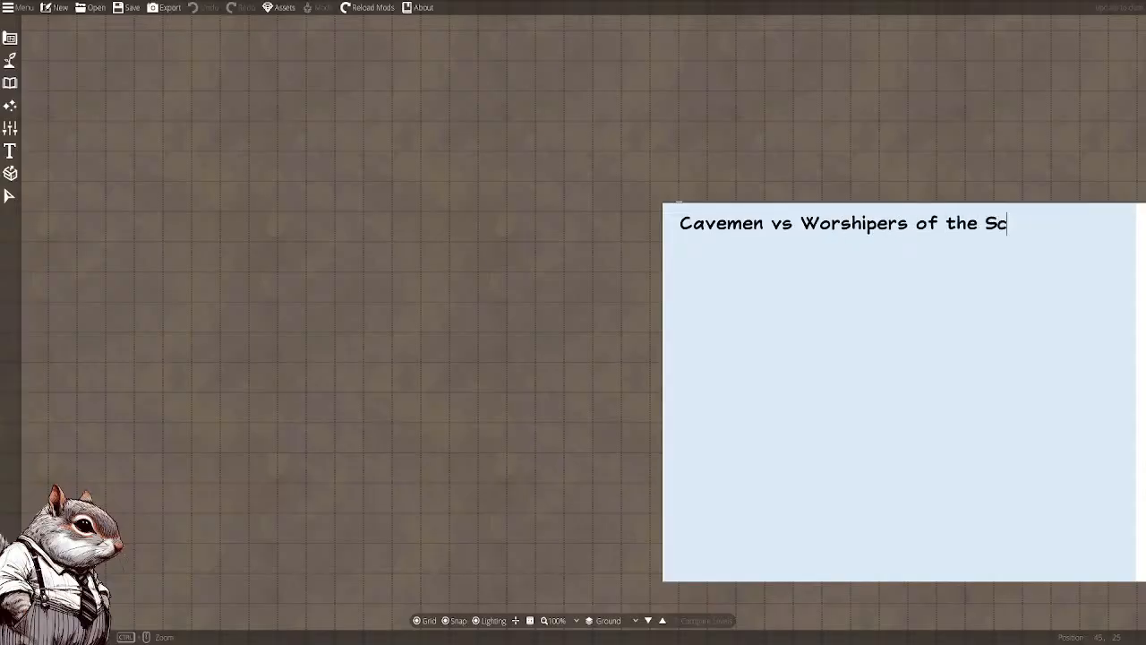
{"action": "type", "text": "ale"}
{"action": "key", "text": "Return"}
{"action": "left_click_drag", "start_coordinate": [680, 224], "coordinate": [911, 255]}
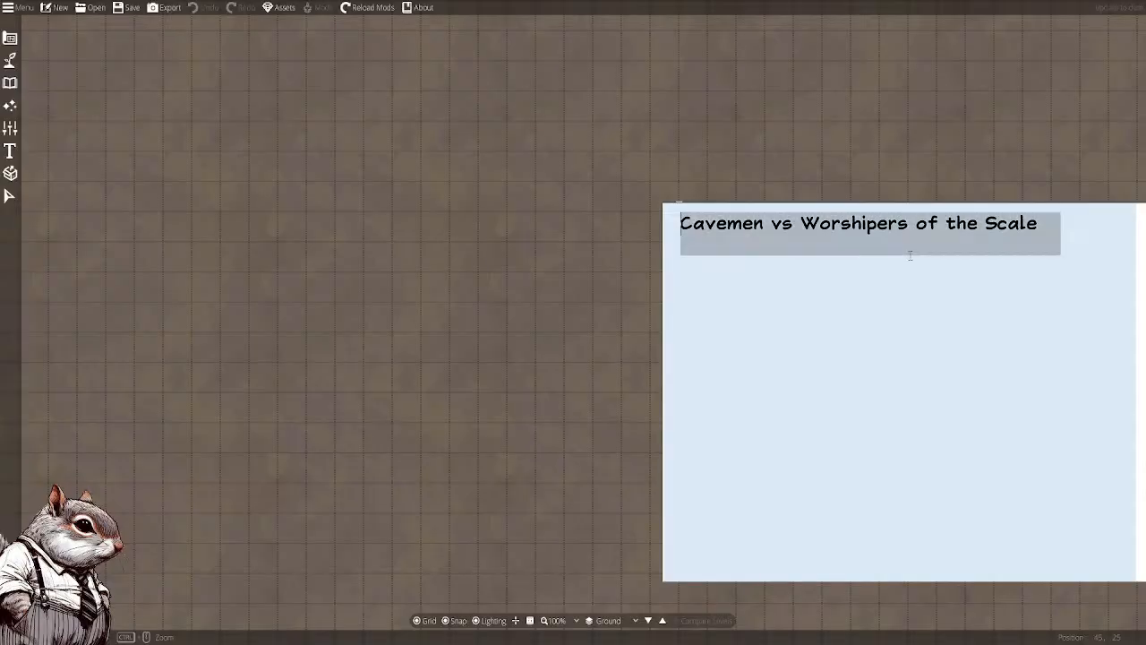
{"action": "key", "text": "ctrl+u"}
Add the line "Bad guys = Lizard people, part human part lizard weirdness" below the note's title
{"action": "left_click", "coordinate": [910, 260]}
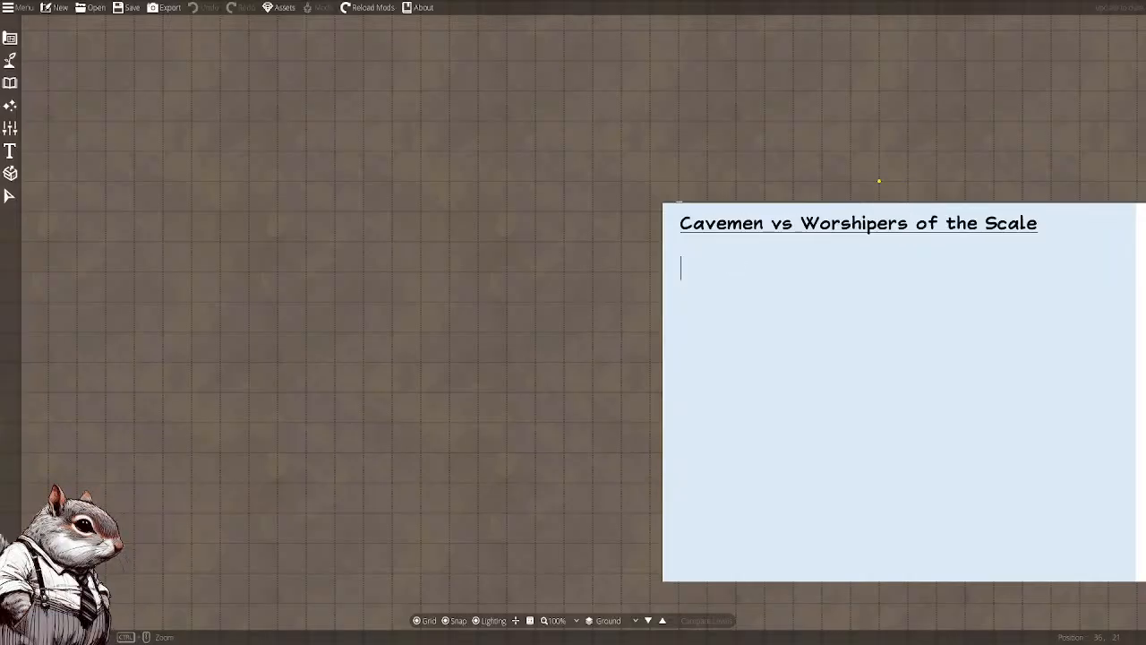
{"action": "type", "text": "Bad guys = "}
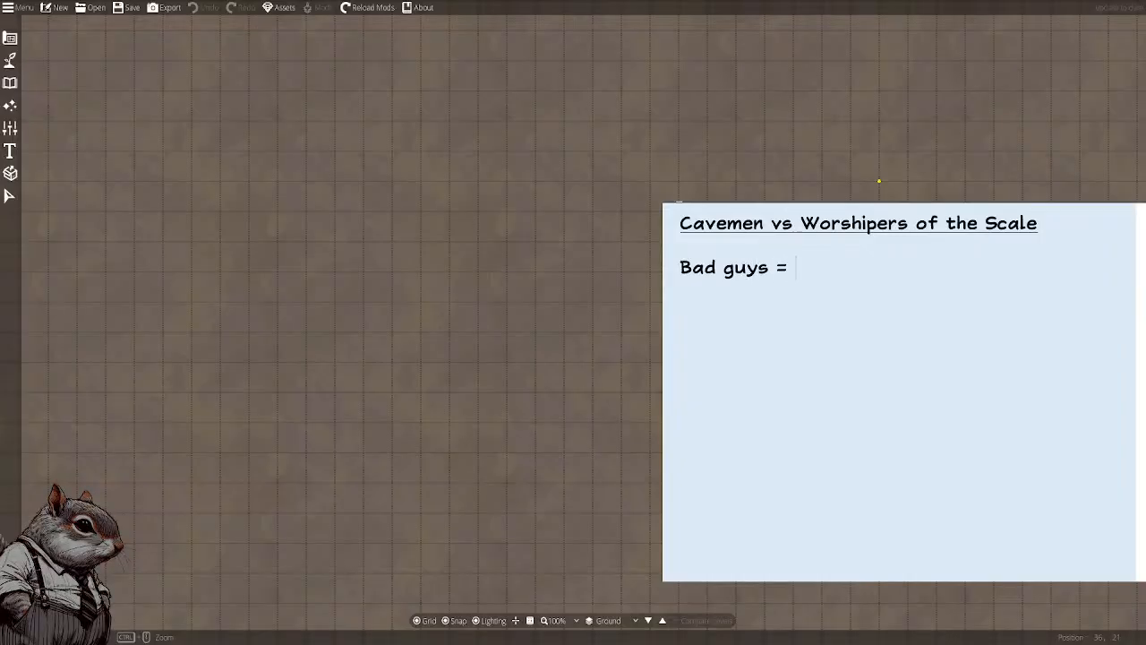
{"action": "type", "text": "Lizard people,"}
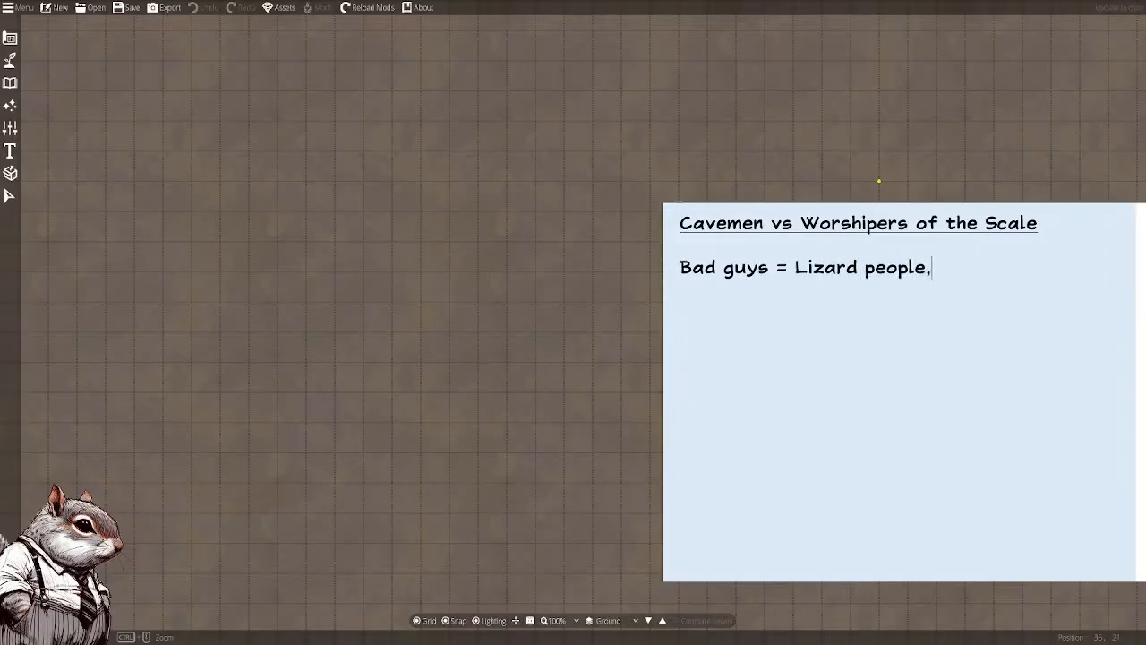
{"action": "type", "text": " part human p"}
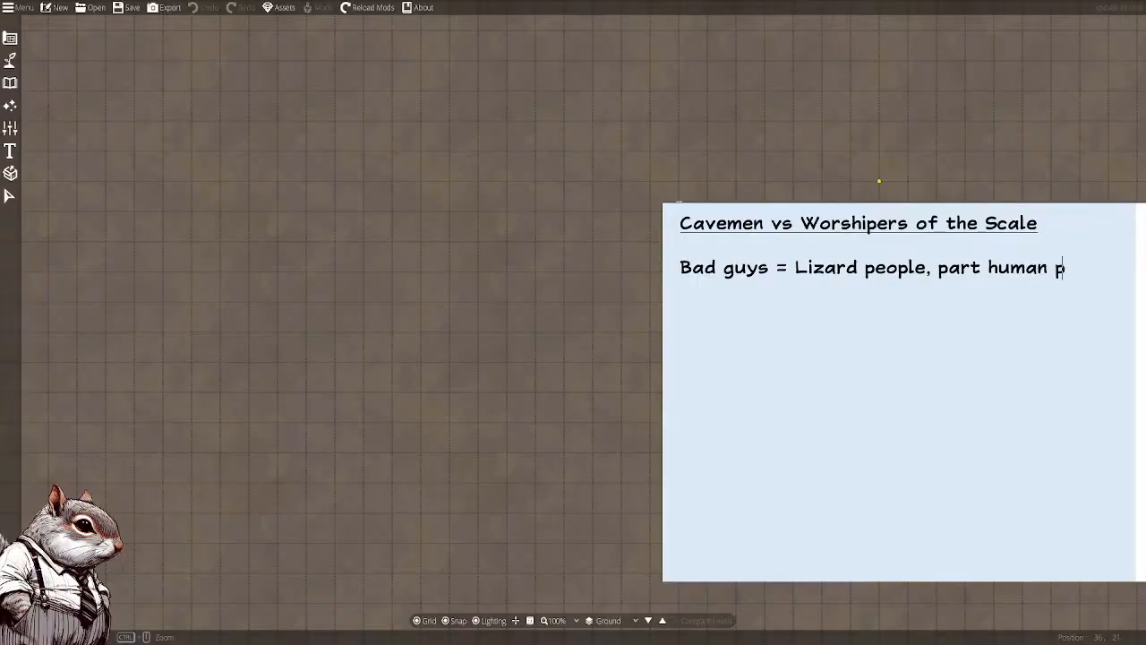
{"action": "type", "text": "art lizard we"}
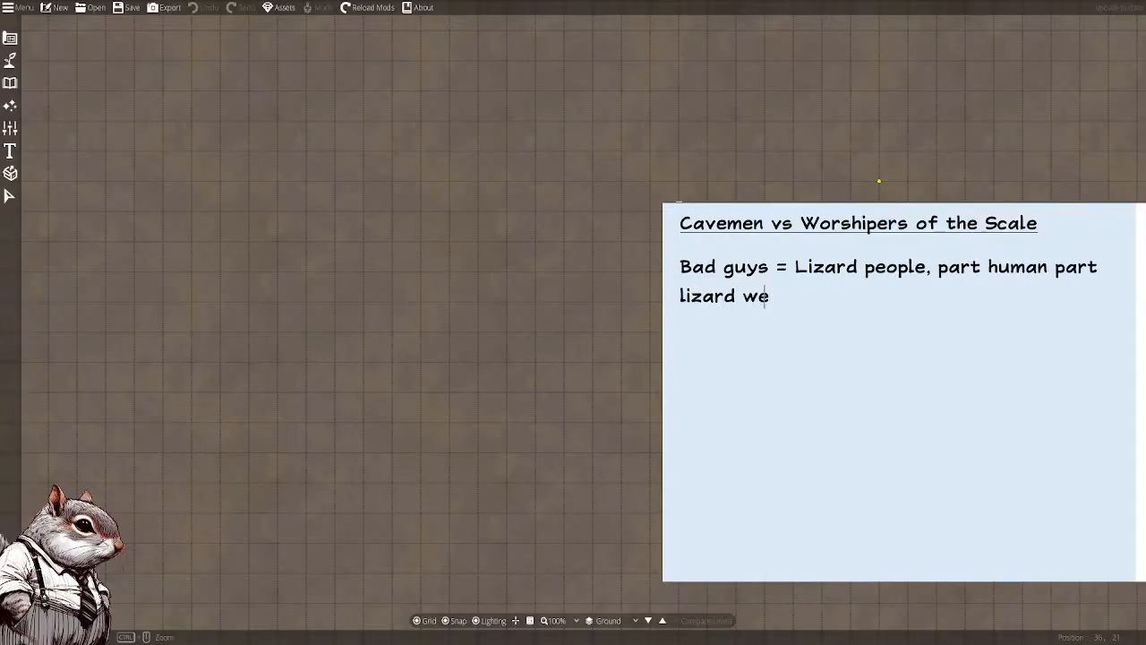
{"action": "type", "text": "irdness"}
Leave blank space below the bad guys line and add the heading "Traps/Room"
{"action": "key", "text": "Return"}
{"action": "key", "text": "Return"}
{"action": "key", "text": "Return"}
{"action": "type", "text": "Tr"}
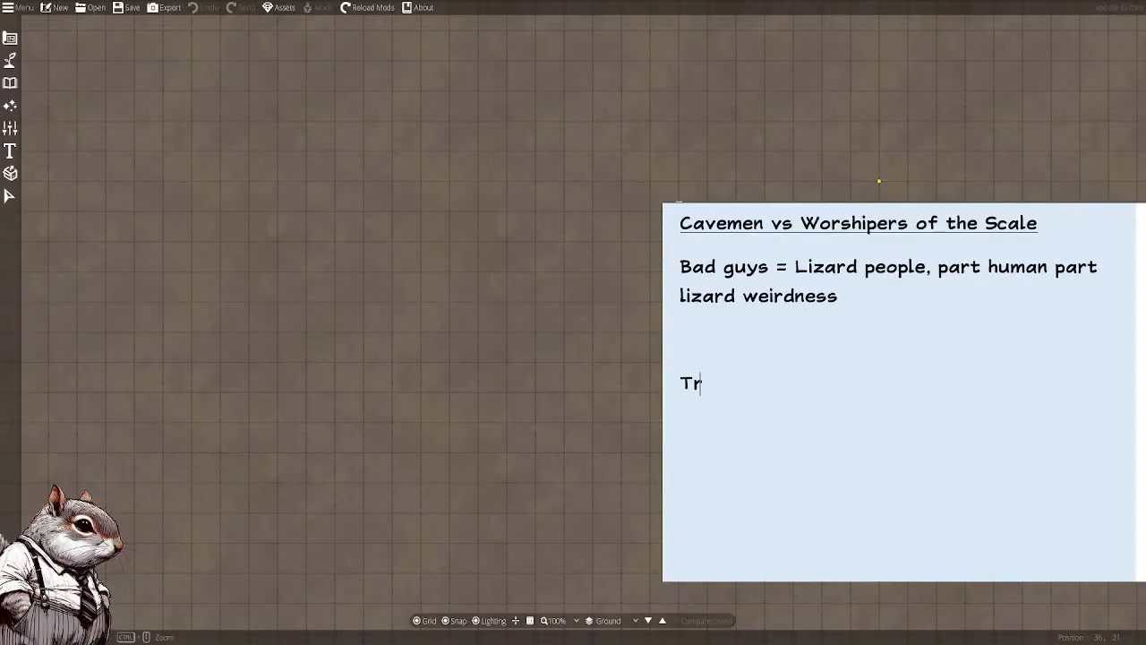
{"action": "type", "text": "aps/Roo"}
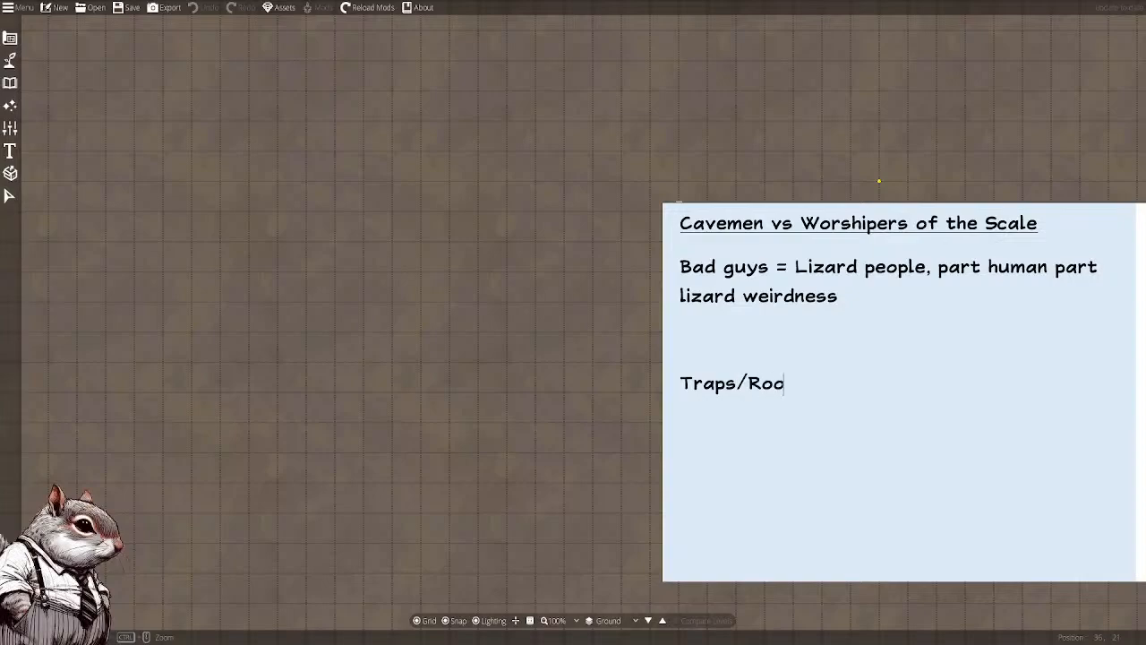
{"action": "type", "text": "m"}
Start a bulleted list under Traps/Room with "Snake pit", "T-Rex room?" and "Mimics (for sure for sure)", leaving an empty bullet at the end
{"action": "key", "text": "Return"}
{"action": "type", "text": "* "}
{"action": "type", "text": "Snake pit"}
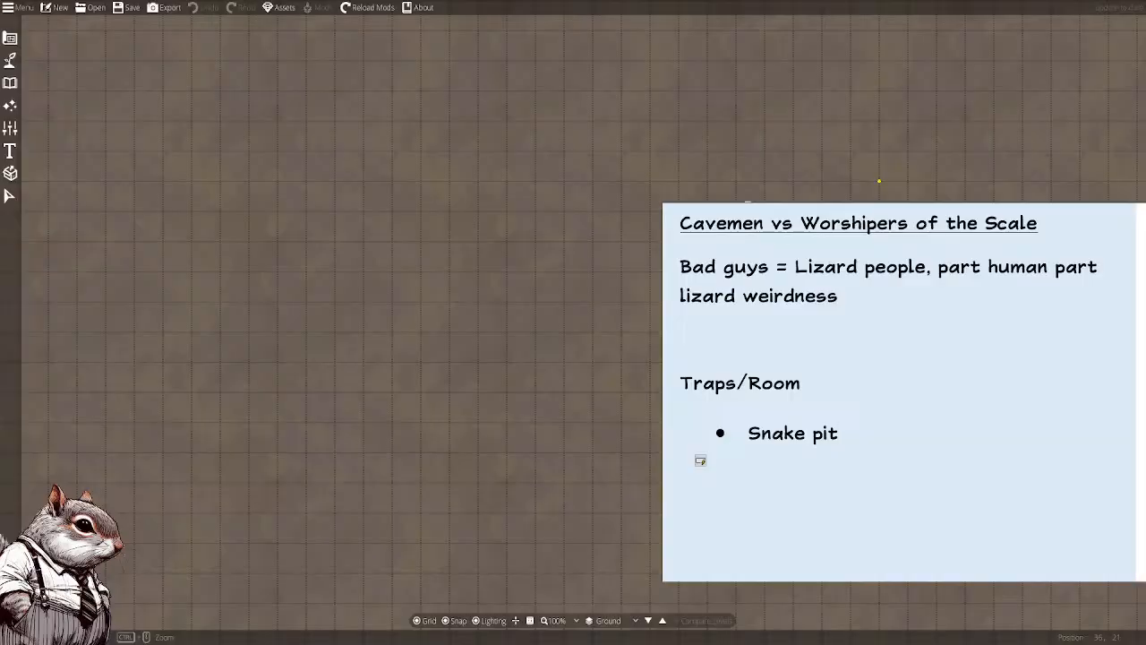
{"action": "key", "text": "Return"}
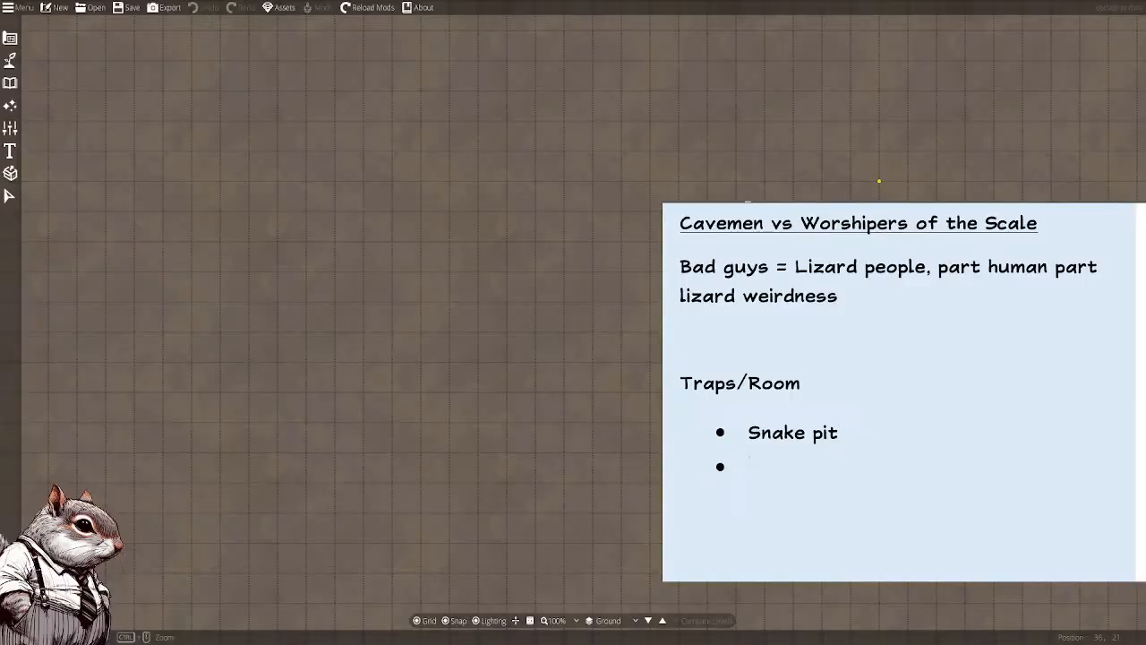
{"action": "type", "text": "T-Rex room?"}
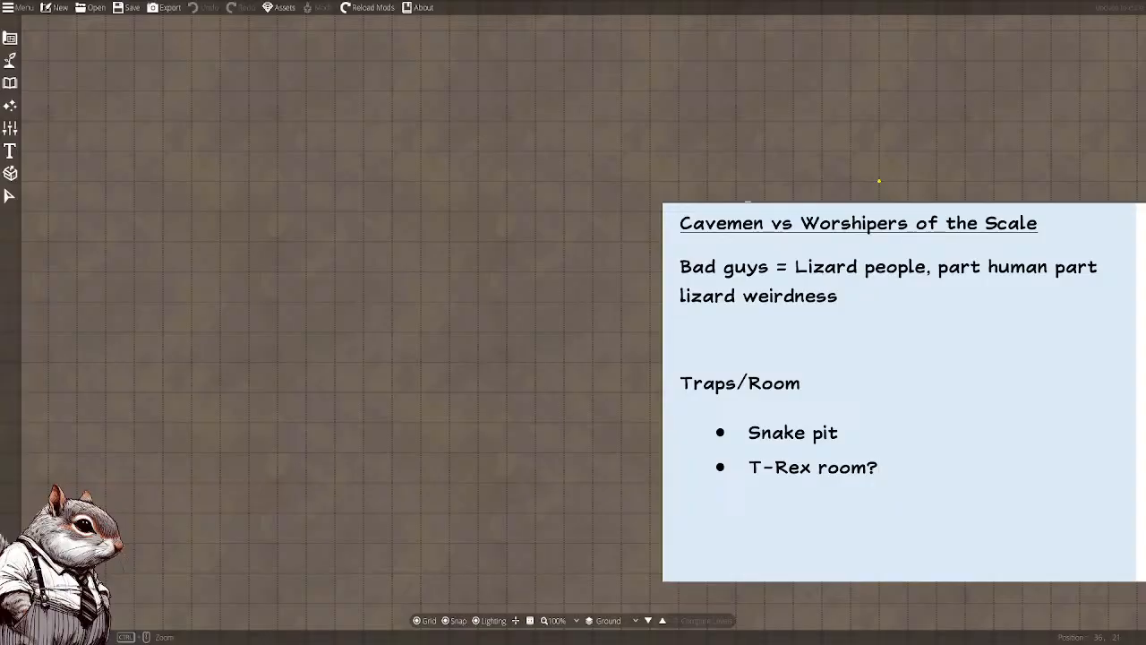
{"action": "key", "text": "Return"}
{"action": "type", "text": "Mimics (for"}
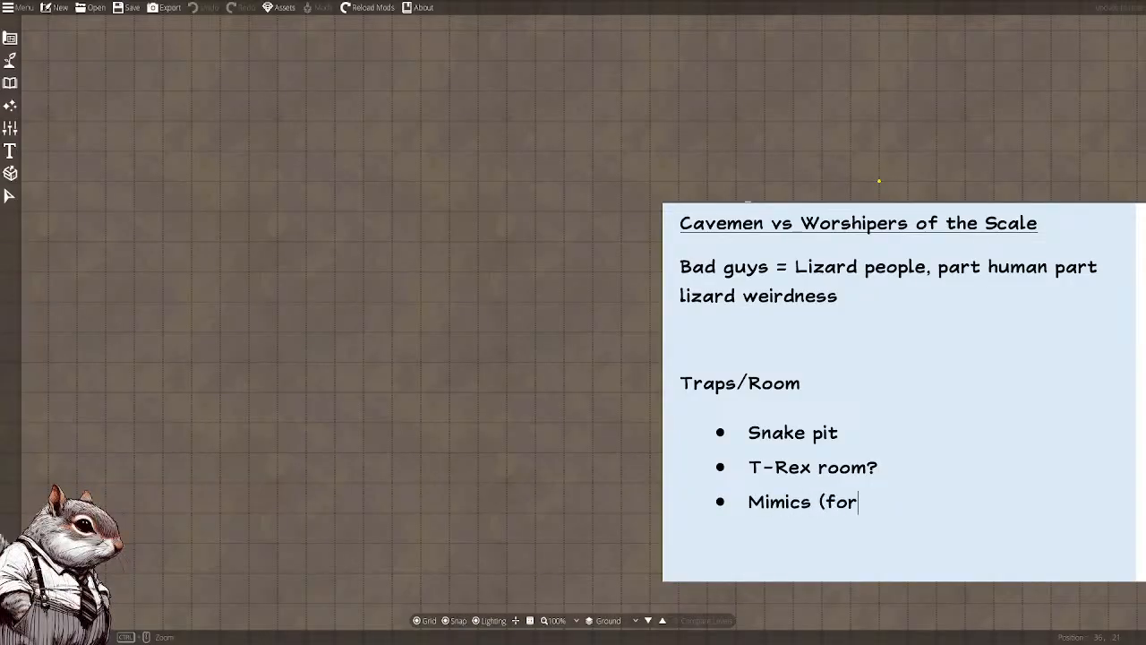
{"action": "type", "text": " sure for sure)"}
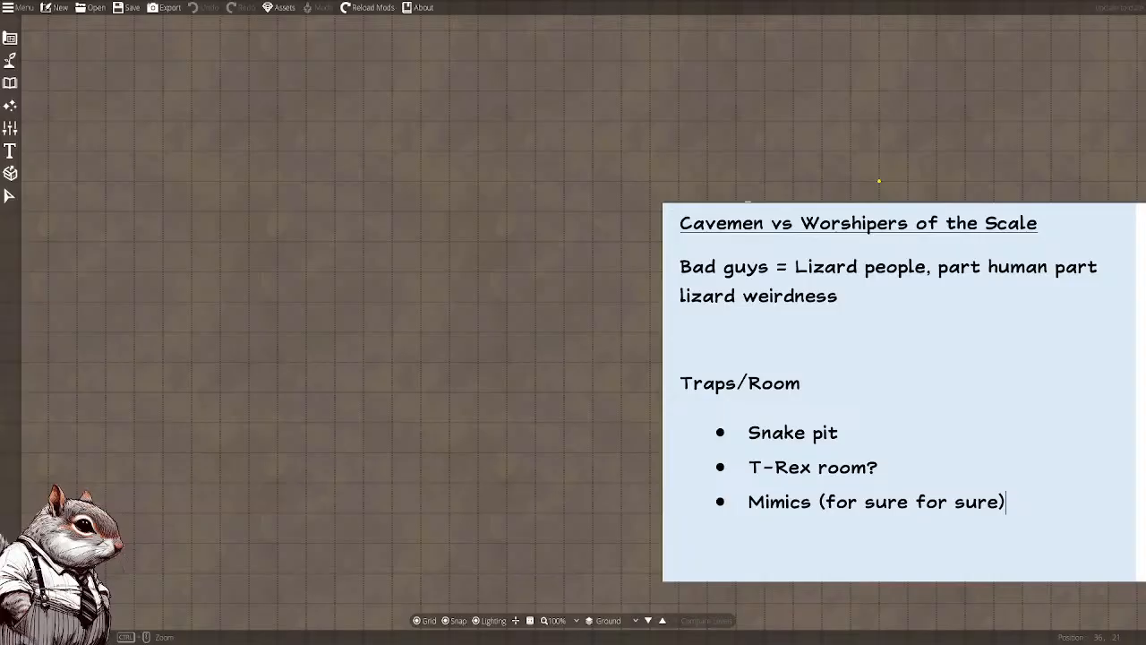
{"action": "key", "text": "Return"}
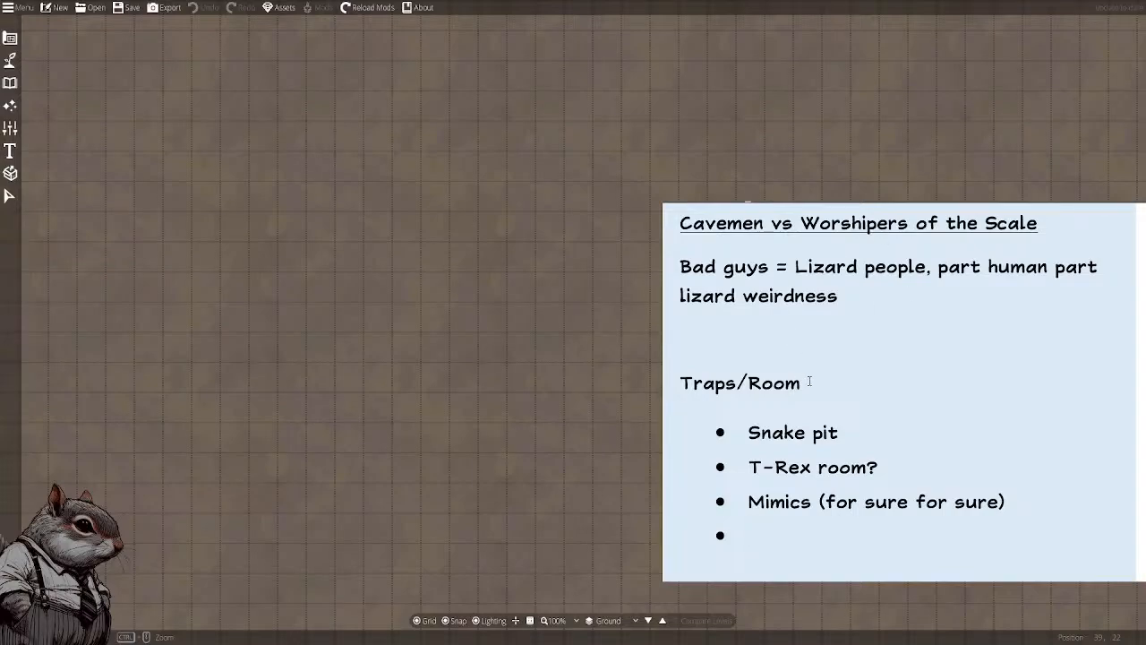
Underline the Traps/Room heading and add the line "BBEG = evil dragon" below the bad guys description
{"action": "left_click_drag", "start_coordinate": [809, 381], "coordinate": [672, 385]}
{"action": "key", "text": "ctrl+u"}
{"action": "left_click", "coordinate": [903, 358]}
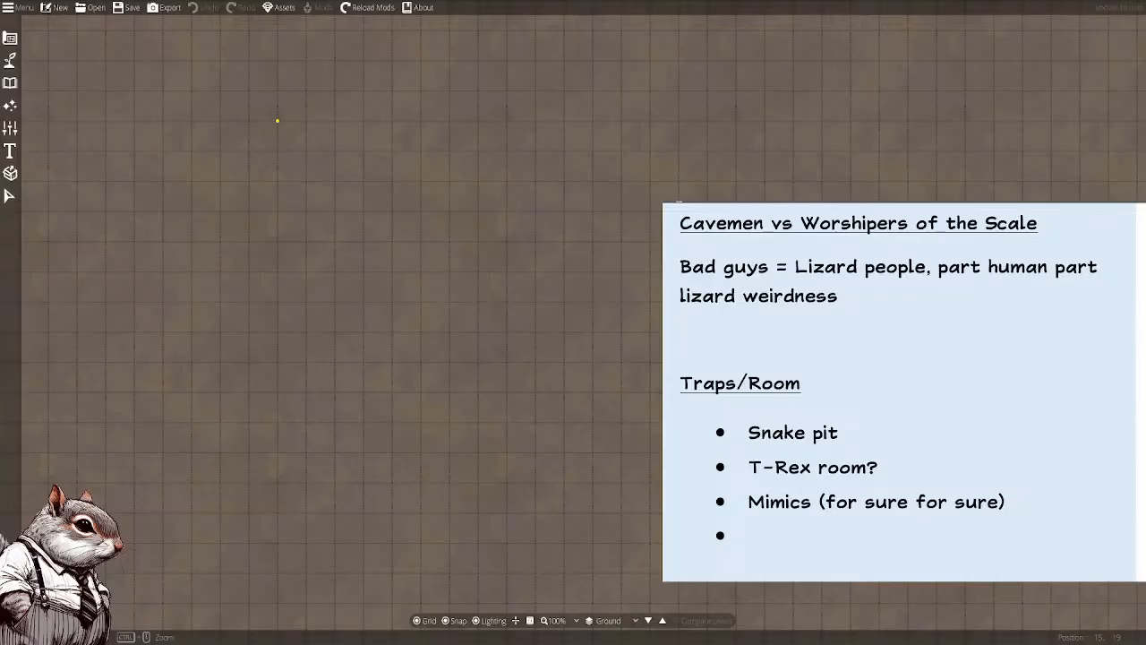
{"action": "type", "text": "BBEG = evil dragon"}
{"action": "key", "text": "Return"}
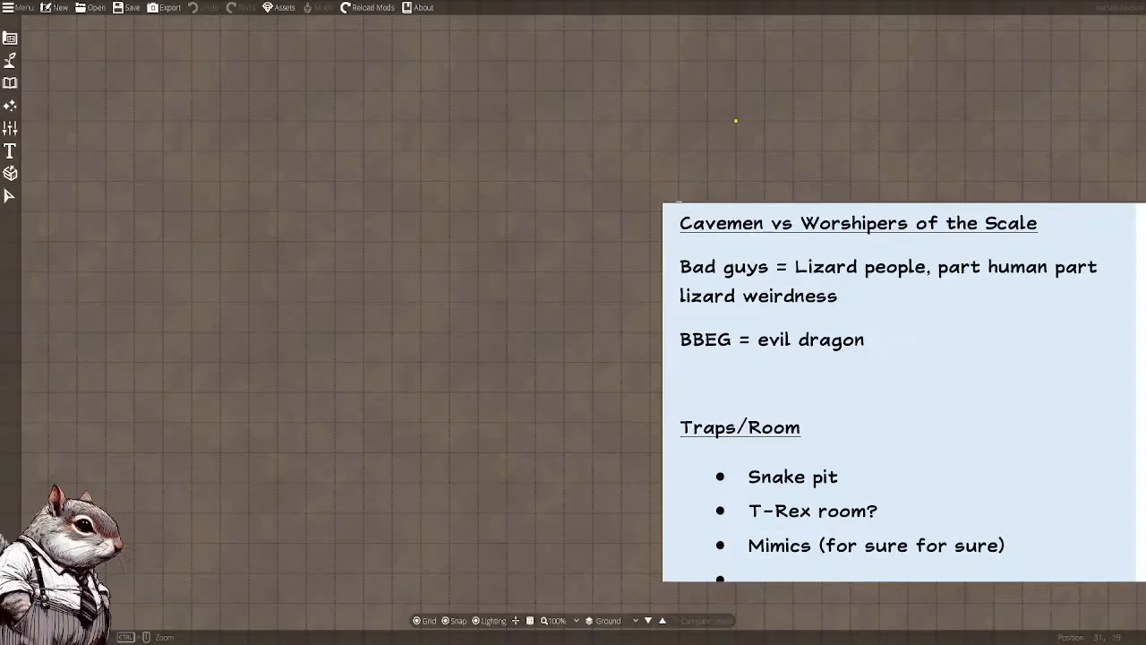
Hide the notes window to clear the whole map area
{"action": "scroll", "coordinate": [872, 294], "scroll_direction": "down", "scroll_amount": 1}
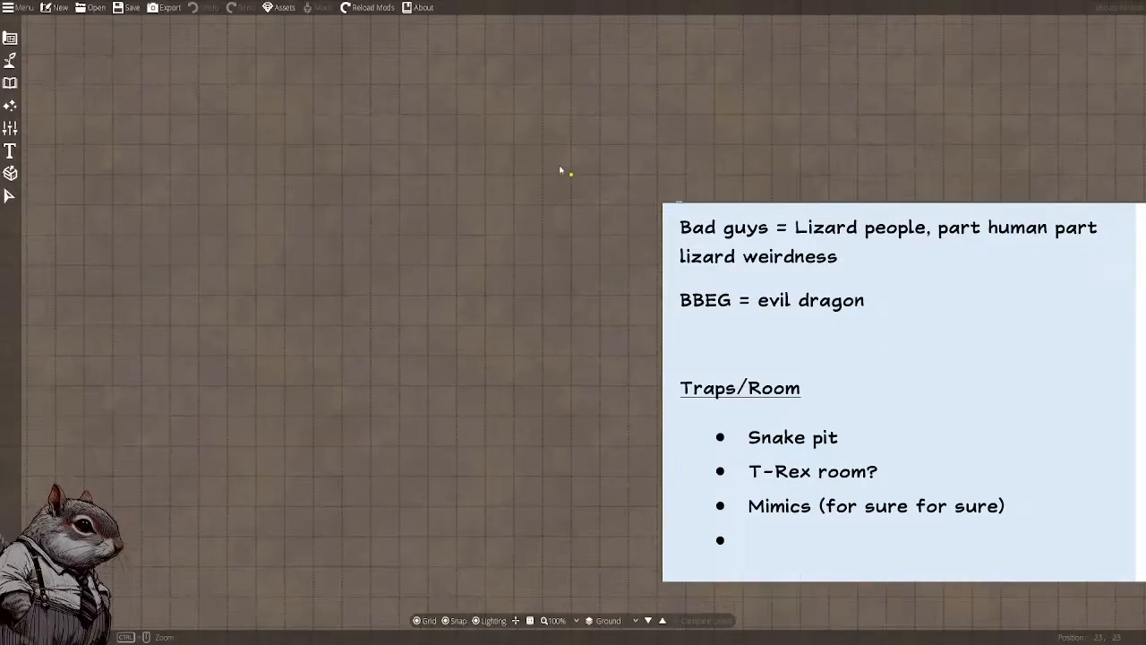
{"action": "scroll", "coordinate": [587, 269], "scroll_direction": "down", "scroll_amount": 5}
{"action": "scroll", "coordinate": [609, 269], "scroll_direction": "up", "scroll_amount": 7}
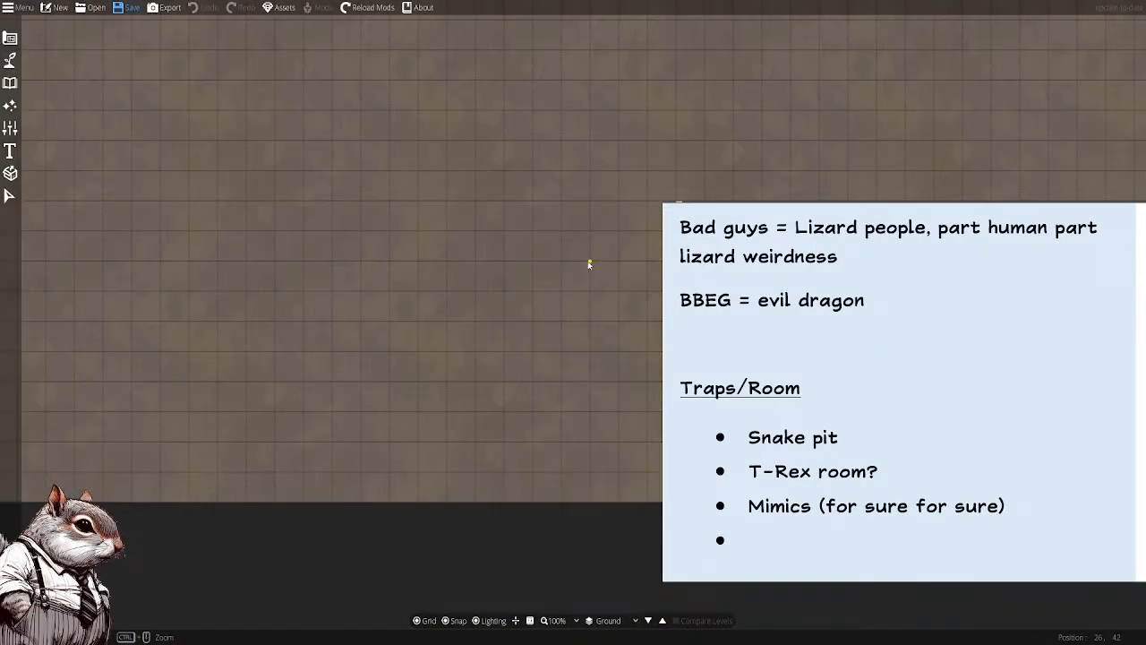
{"action": "left_click_drag", "start_coordinate": [573, 207], "coordinate": [574, 293]}
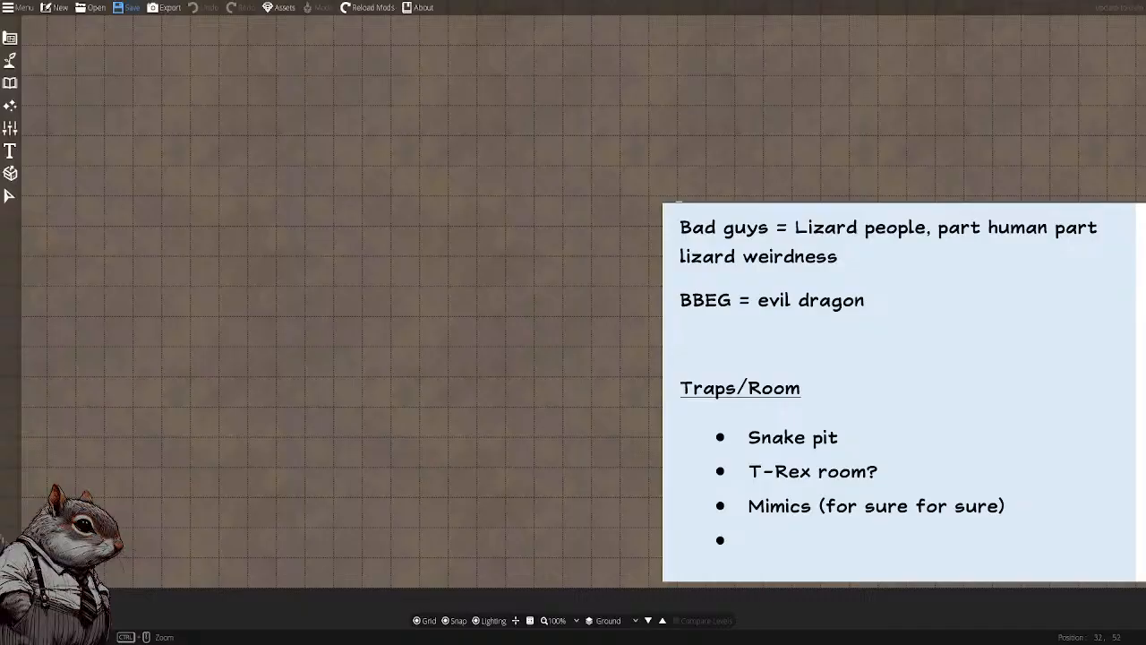
{"action": "left_click", "coordinate": [682, 344]}
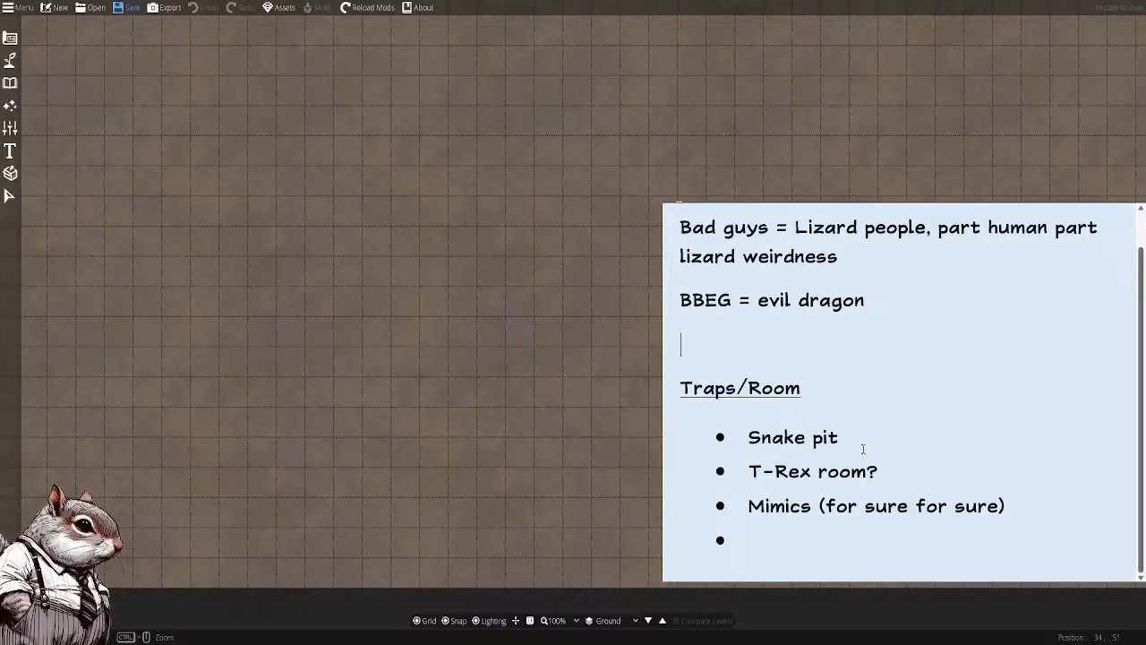
{"action": "left_click", "coordinate": [1074, 221]}
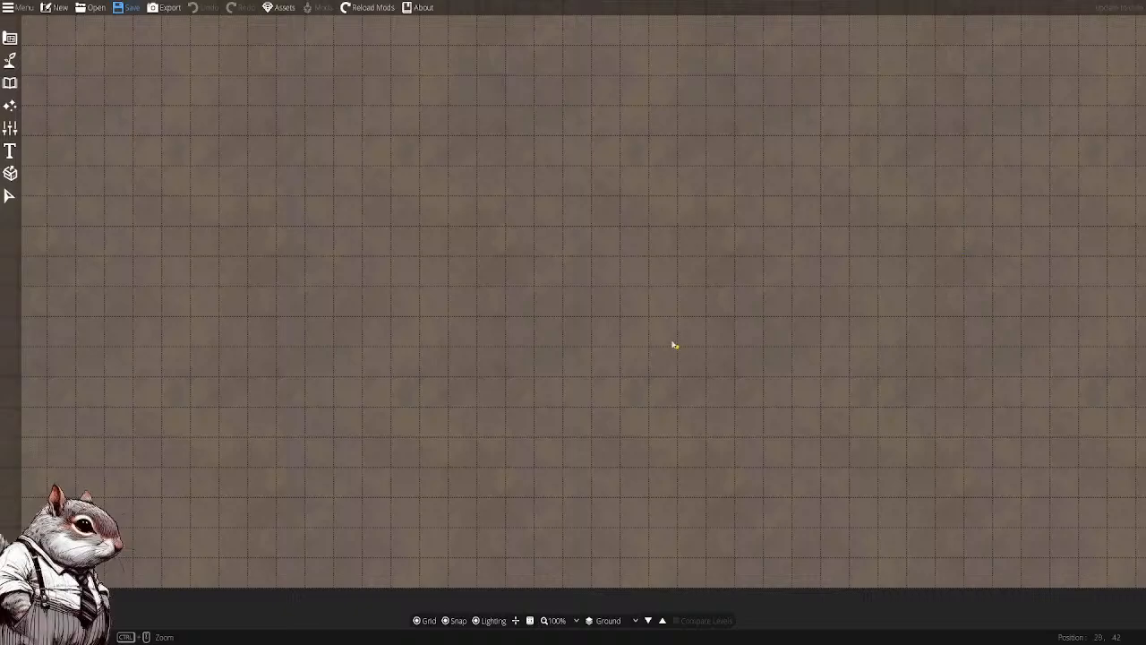
Draw a closed four-sided room with the irregular stone block wall, 4 squares wide on top, 3 below and 3 high, with a slanted right side
{"action": "left_click_drag", "start_coordinate": [565, 406], "coordinate": [587, 421]}
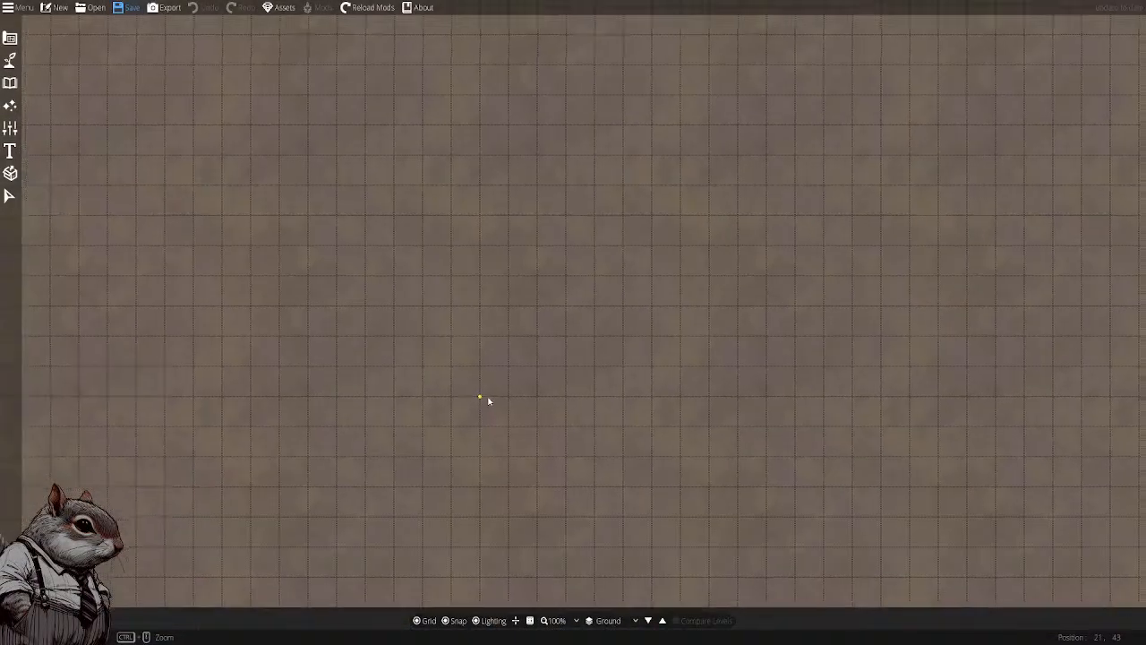
{"action": "left_click_drag", "start_coordinate": [561, 396], "coordinate": [435, 289]}
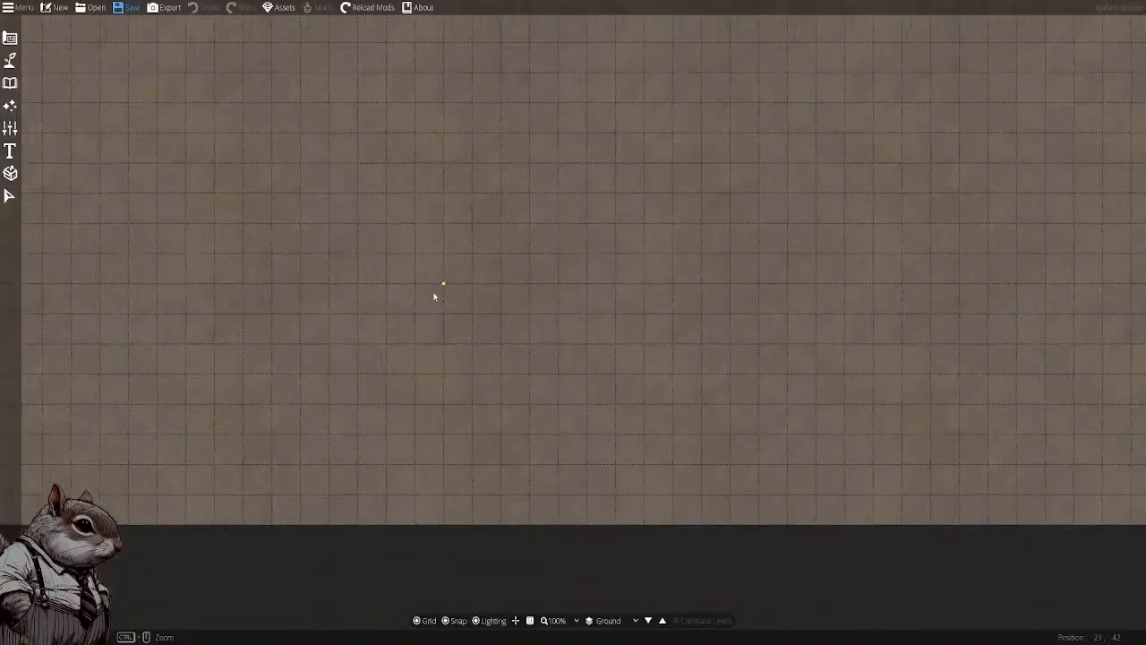
{"action": "left_click", "coordinate": [9, 83]}
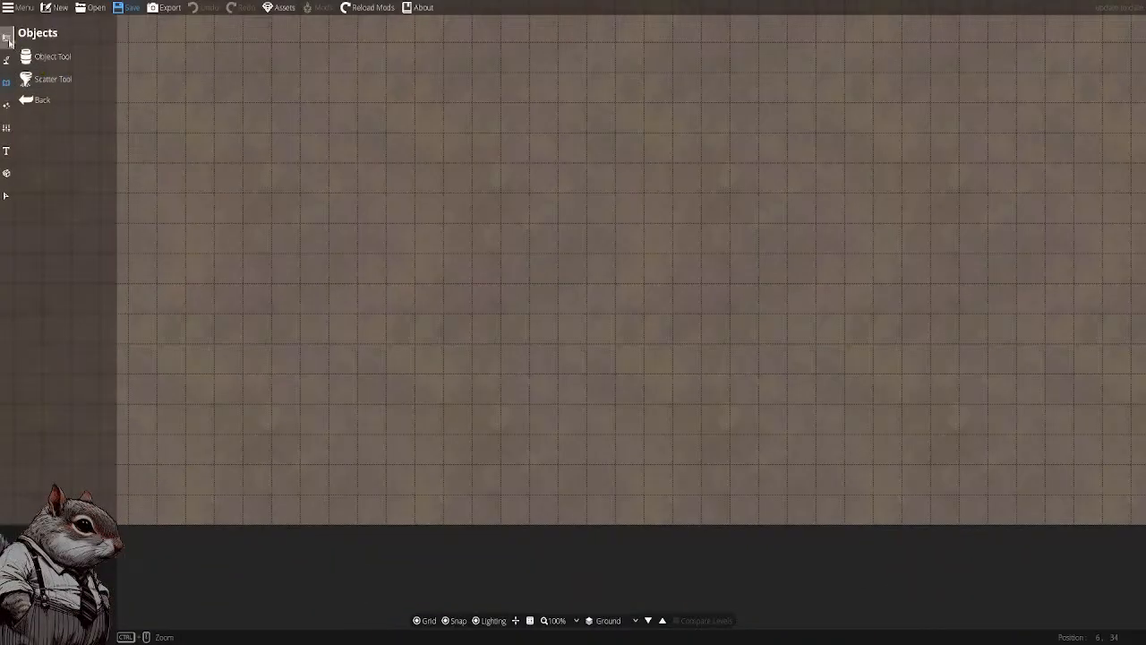
{"action": "left_click", "coordinate": [49, 78]}
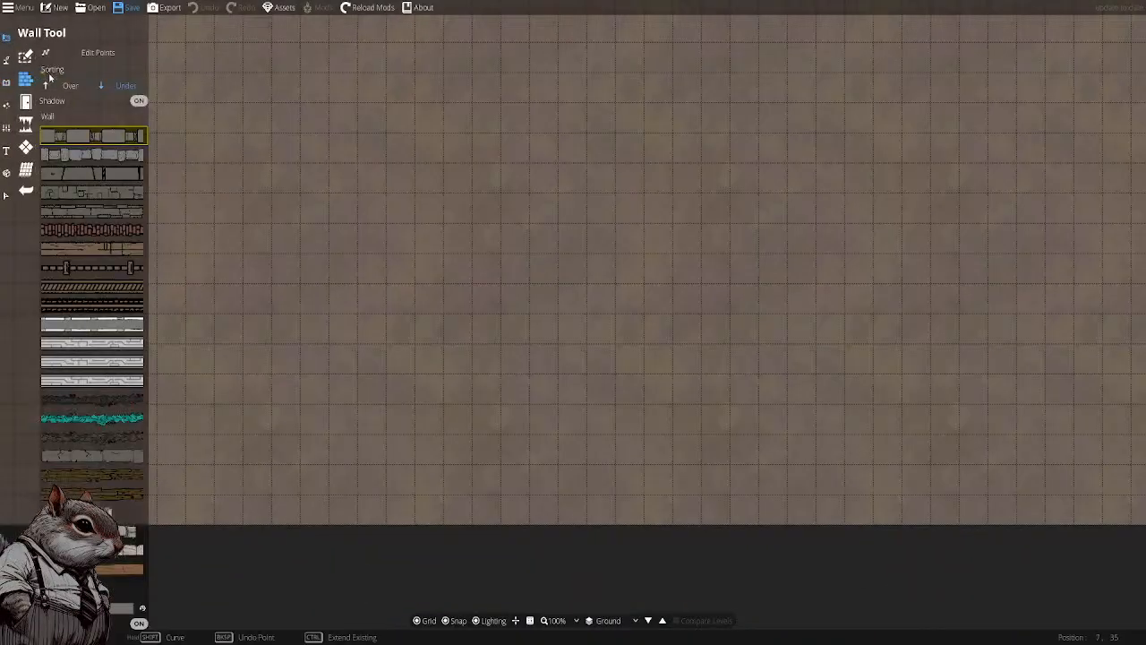
{"action": "left_click", "coordinate": [99, 155]}
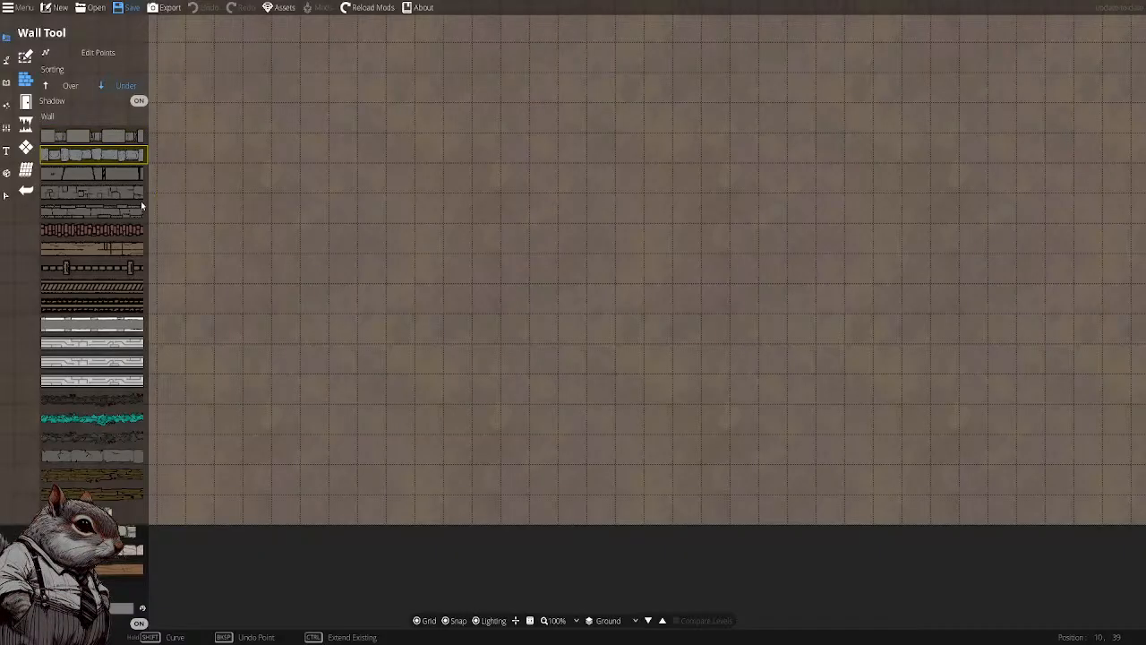
{"action": "left_click", "coordinate": [443, 163]}
{"action": "left_click", "coordinate": [328, 163]}
{"action": "left_click", "coordinate": [327, 251]}
{"action": "left_click", "coordinate": [416, 251]}
{"action": "left_click", "coordinate": [442, 163]}
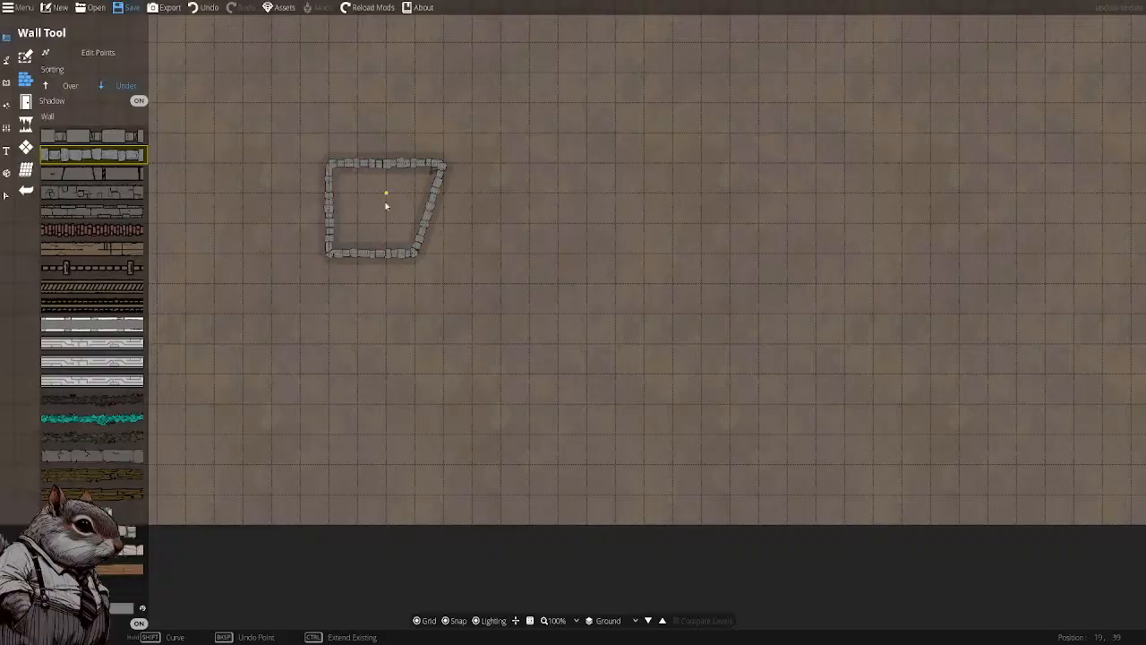
Select the room's stone wall and shift its colour to a slightly lighter, reddish grey
{"action": "scroll", "coordinate": [385, 197], "scroll_direction": "up", "scroll_amount": 3}
{"action": "left_click_drag", "start_coordinate": [384, 197], "coordinate": [397, 218]}
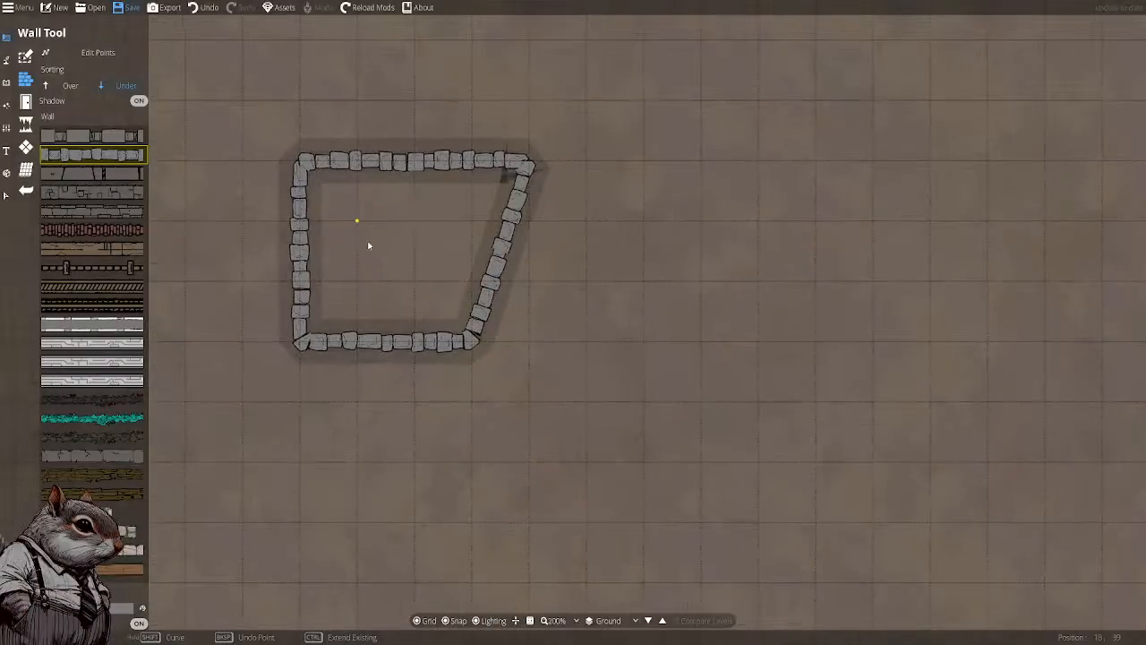
{"action": "left_click", "coordinate": [6, 196]}
{"action": "left_click", "coordinate": [338, 177]}
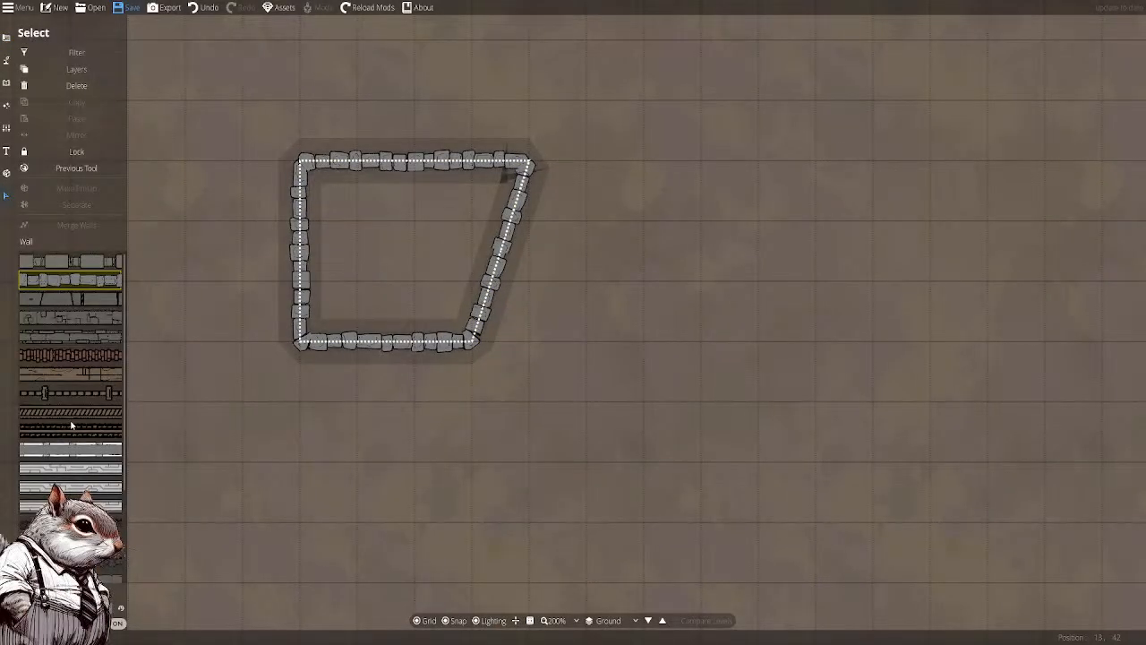
{"action": "left_click", "coordinate": [81, 608]}
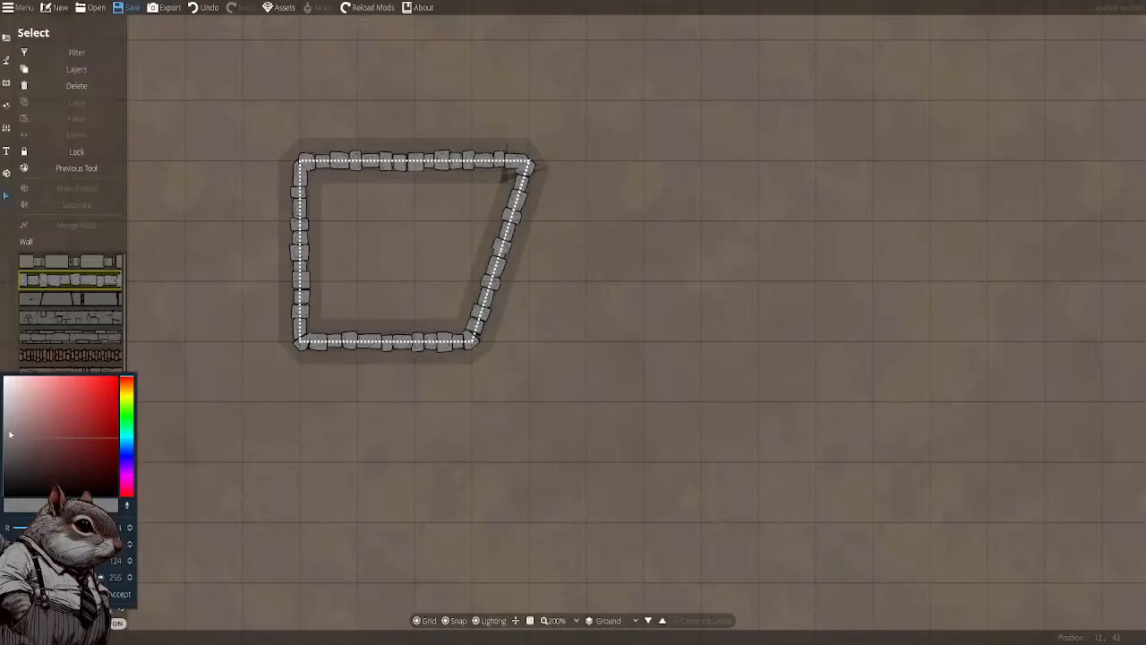
{"action": "left_click_drag", "start_coordinate": [10, 434], "coordinate": [17, 432]}
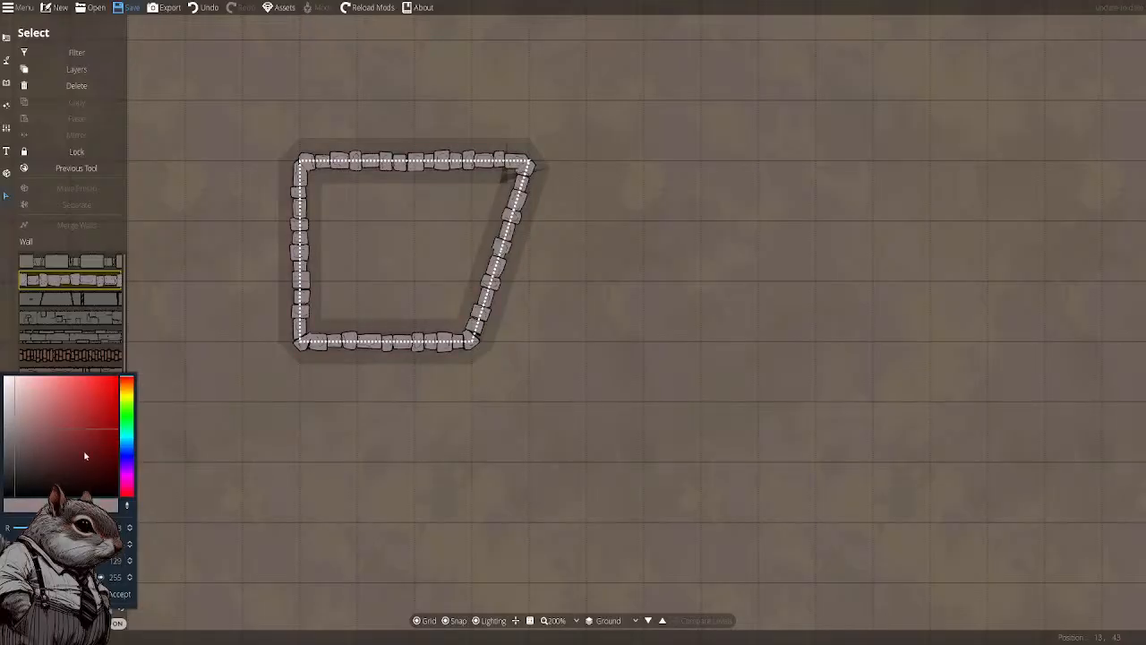
{"action": "left_click", "coordinate": [243, 448]}
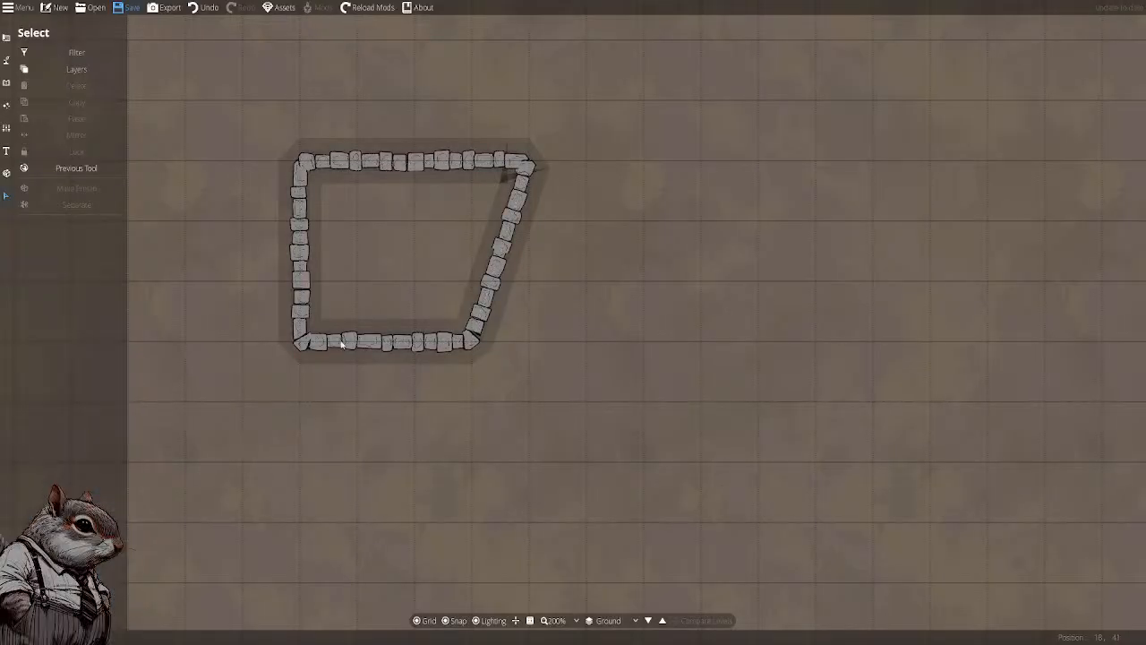
Delete the slanted four-sided test room from the map
{"action": "left_click_drag", "start_coordinate": [312, 306], "coordinate": [305, 358]}
{"action": "key", "text": "ctrl+z"}
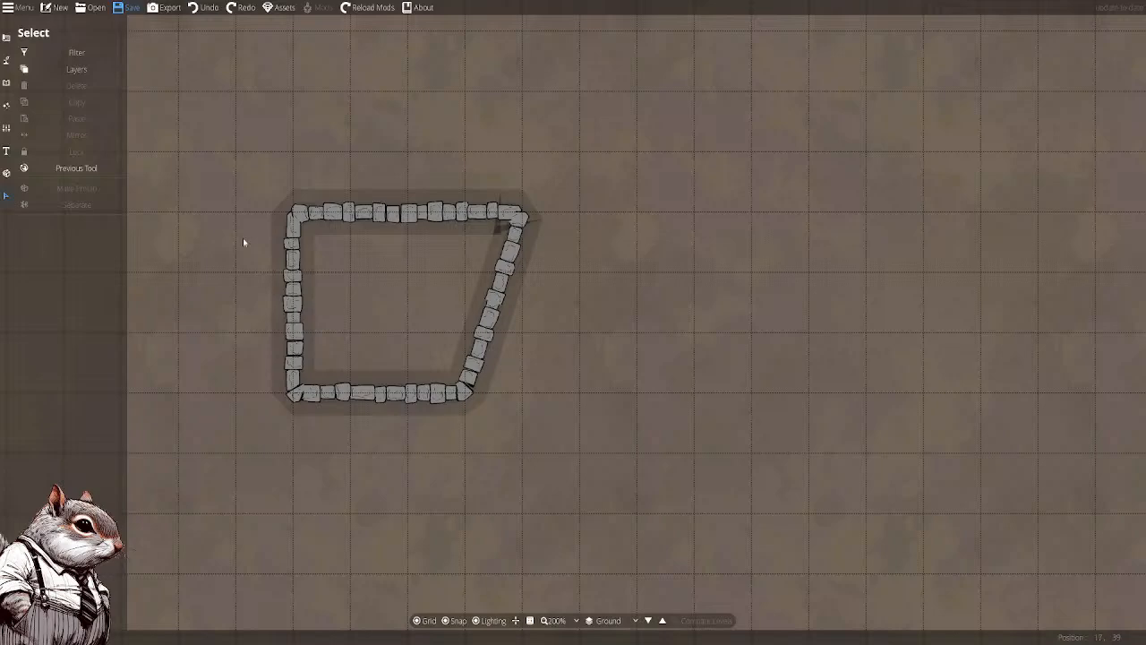
{"action": "left_click_drag", "start_coordinate": [218, 159], "coordinate": [570, 465]}
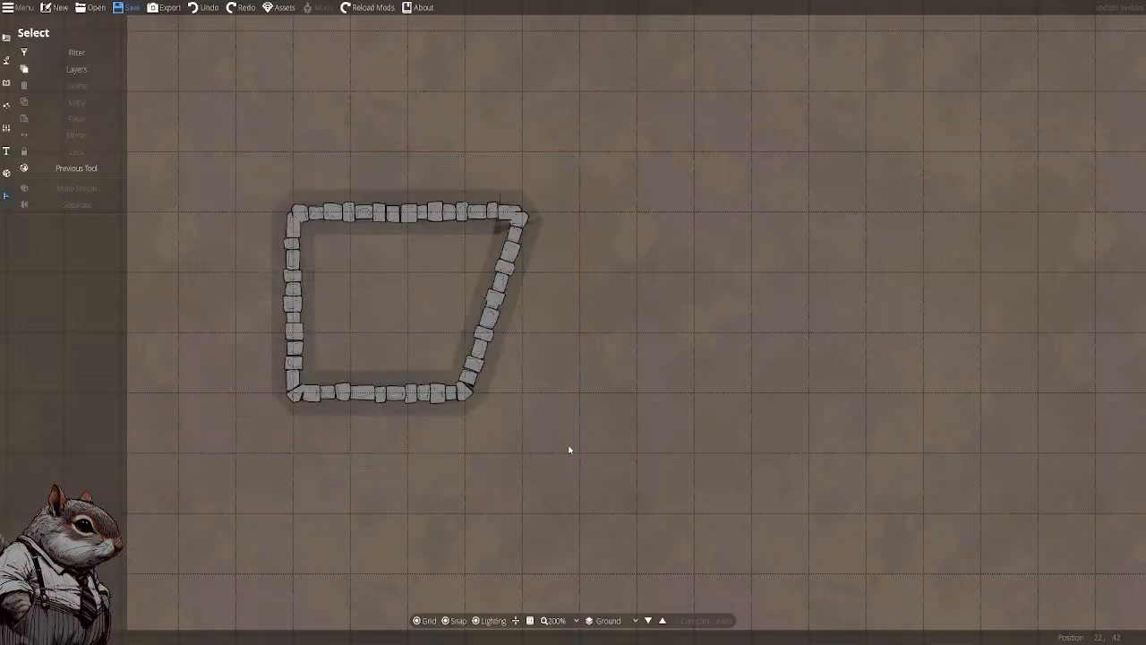
{"action": "left_click", "coordinate": [457, 387]}
{"action": "left_click", "coordinate": [460, 394]}
{"action": "left_click", "coordinate": [300, 216]}
{"action": "key", "text": "Delete"}
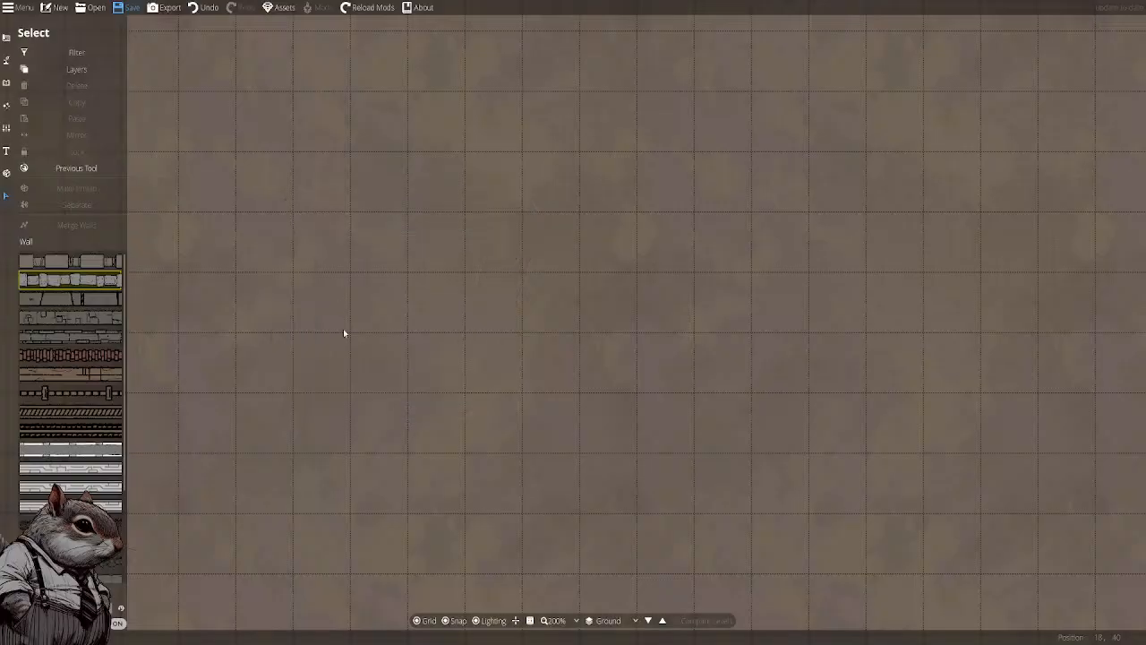
Activate the Wall Tool with the Cobble wall style, ready for drawing near the map's lower edge
{"action": "scroll", "coordinate": [519, 229], "scroll_direction": "down", "scroll_amount": 3}
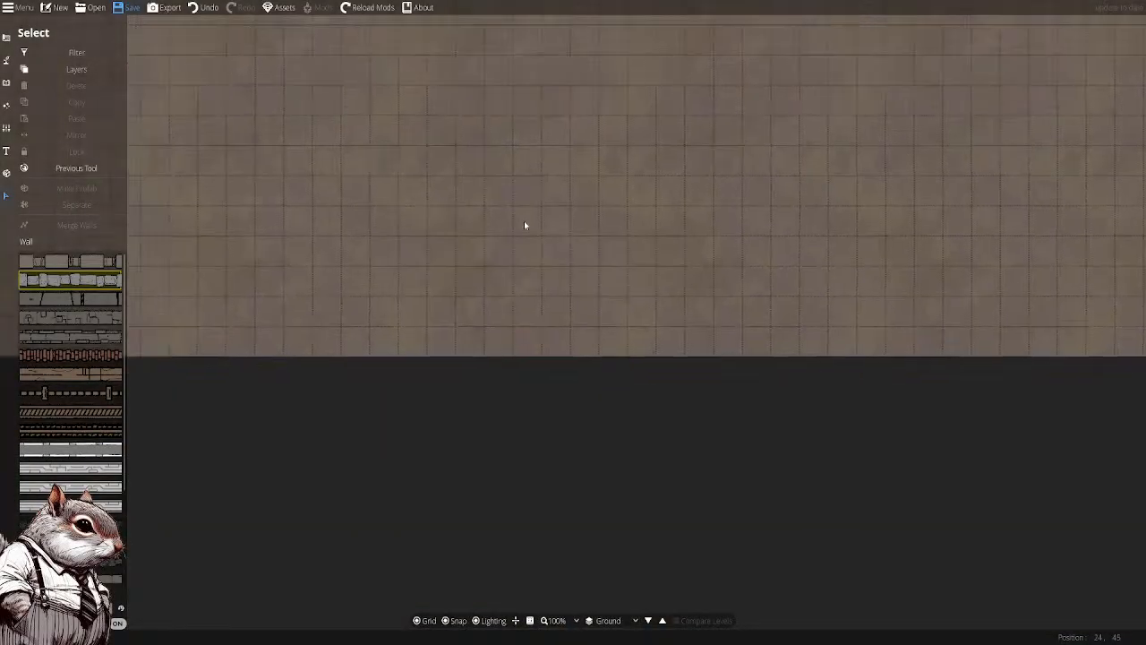
{"action": "left_click", "coordinate": [6, 60]}
{"action": "left_click", "coordinate": [6, 59]}
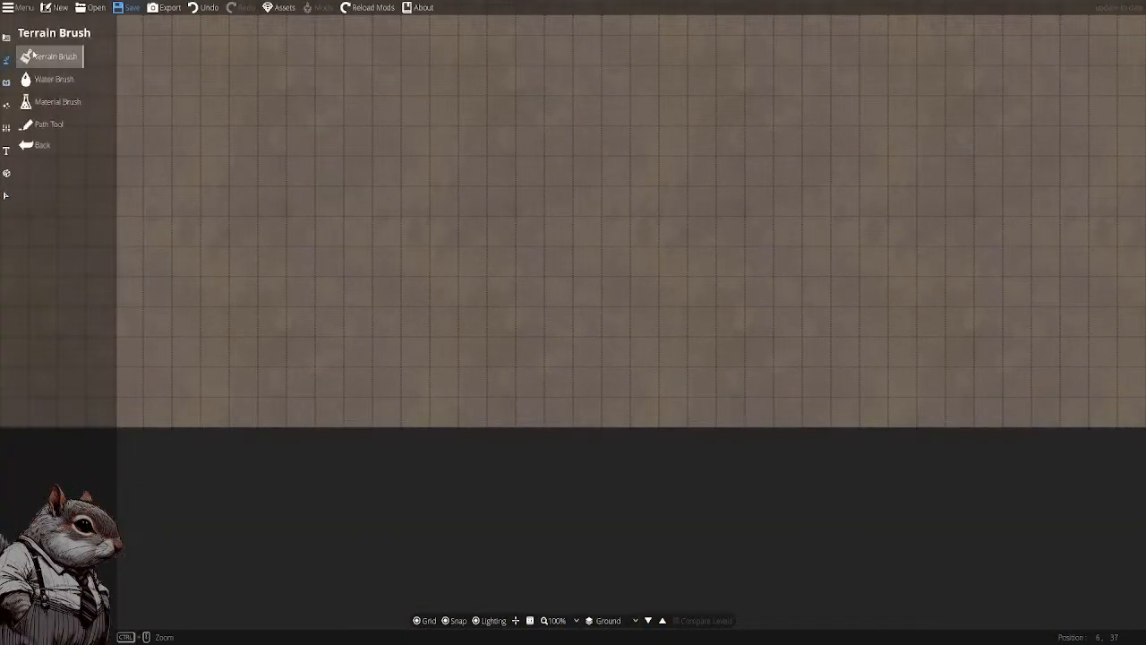
{"action": "left_click", "coordinate": [6, 82]}
{"action": "left_click", "coordinate": [61, 56]}
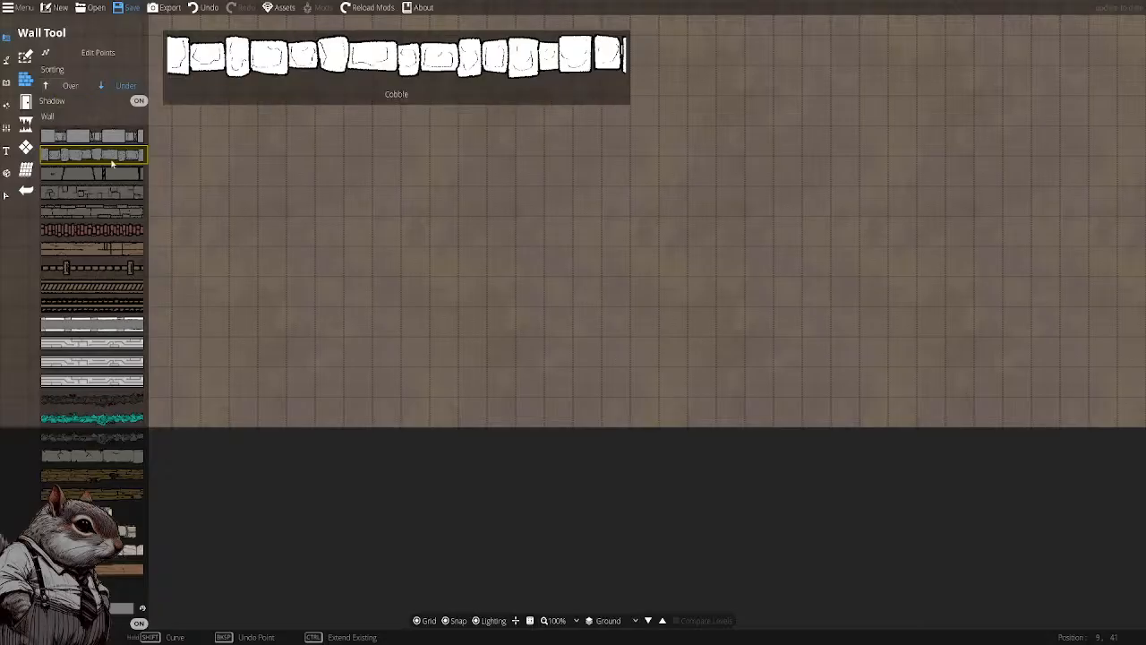
Draw a closed rectangular Cobble room with shadow, 6 squares wide and 4 high, two squares above the map's lower edge
{"action": "left_click_drag", "start_coordinate": [336, 268], "coordinate": [343, 288]}
{"action": "left_click_drag", "start_coordinate": [375, 352], "coordinate": [374, 365]}
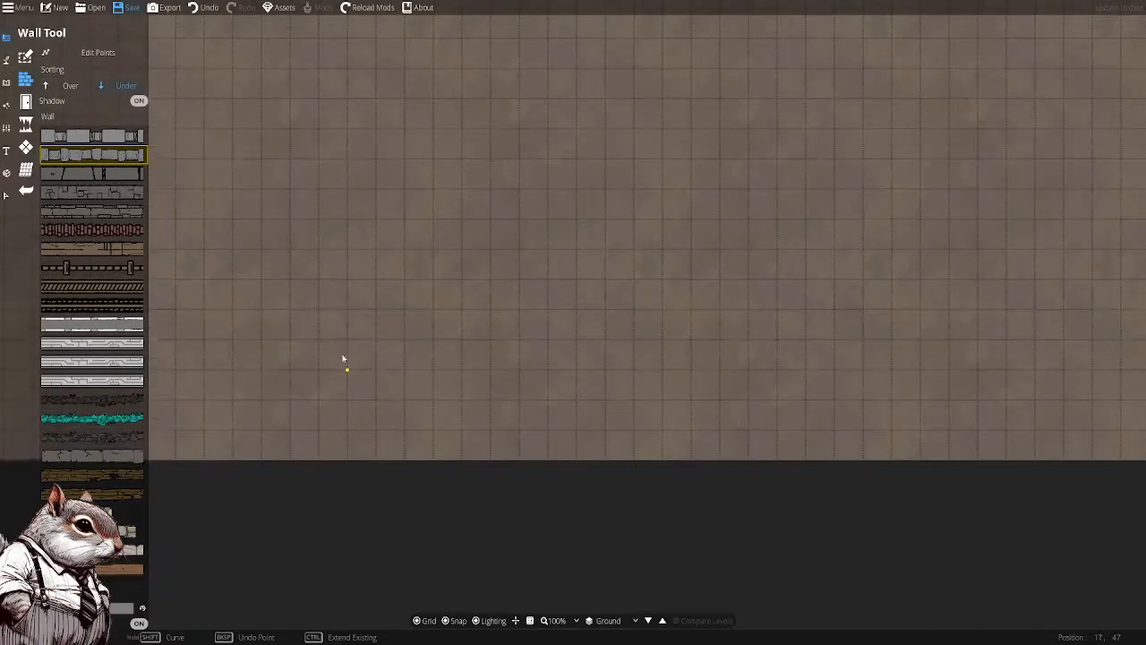
{"action": "left_click_drag", "start_coordinate": [448, 384], "coordinate": [466, 415]}
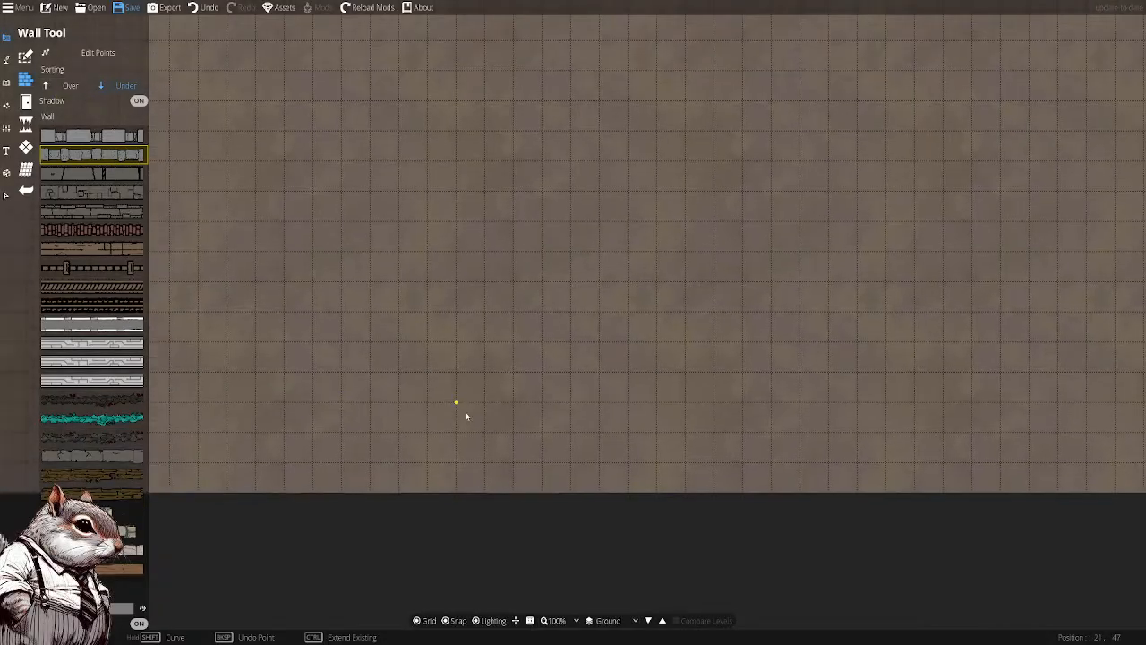
{"action": "left_click", "coordinate": [429, 461]}
{"action": "left_click", "coordinate": [430, 333]}
{"action": "left_click", "coordinate": [601, 335]}
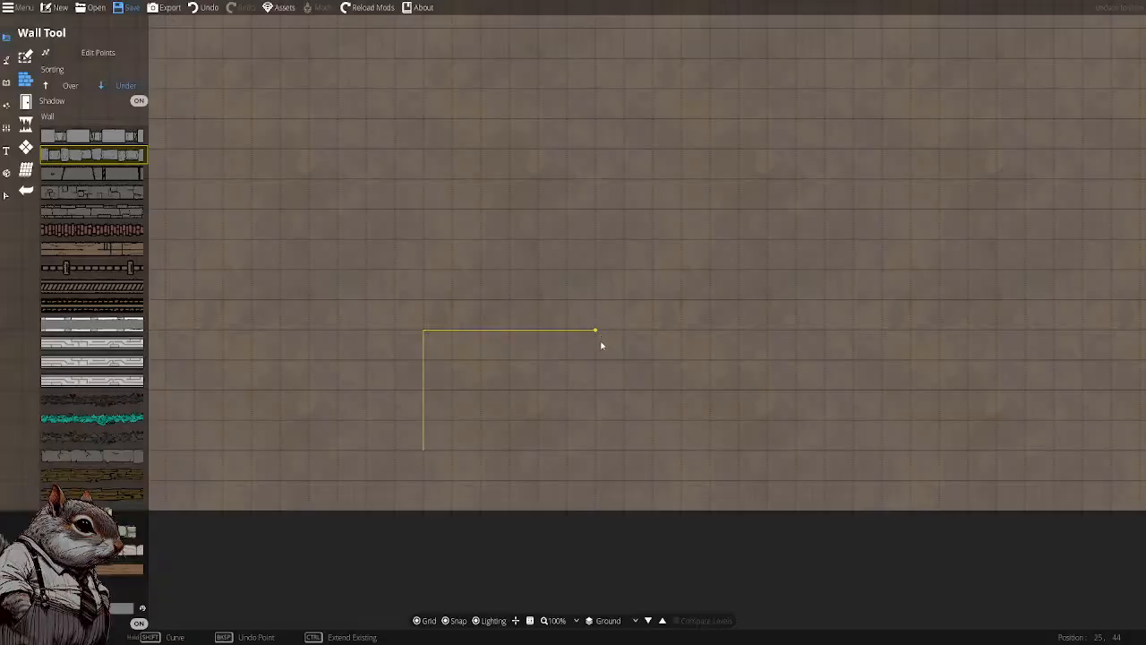
{"action": "left_click", "coordinate": [600, 457]}
{"action": "left_click", "coordinate": [424, 455]}
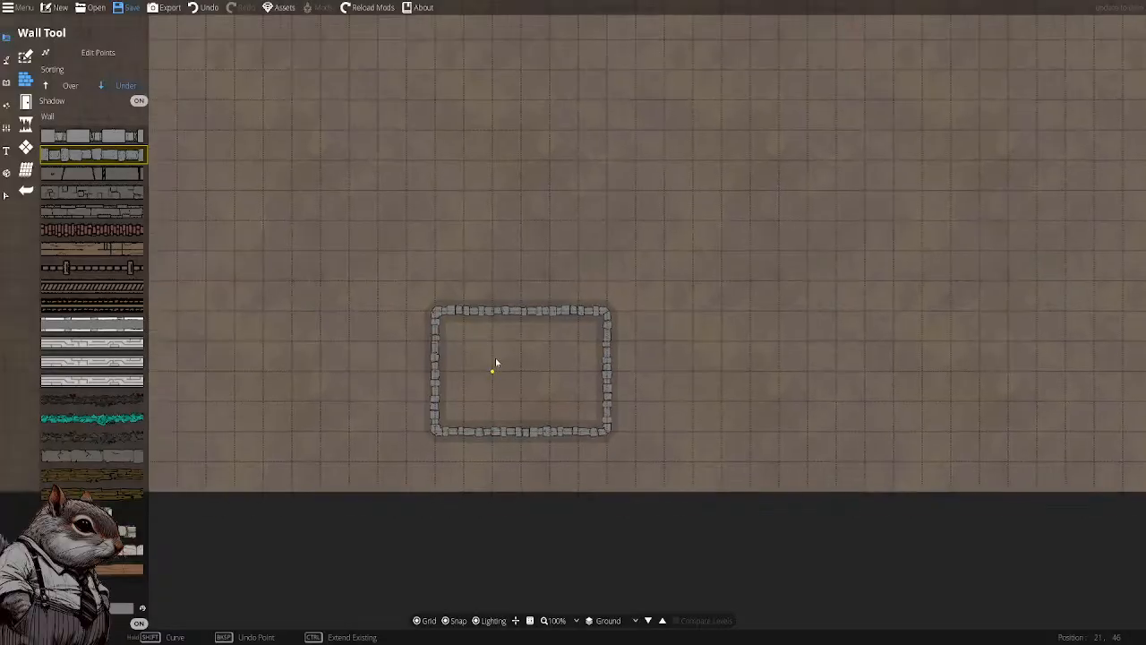
Replace the shadowed room with a shadowless Cobble room, 6 squares wide and 4 high, one square above the map's lower edge
{"action": "left_click", "coordinate": [138, 100]}
{"action": "key", "text": "ctrl+z"}
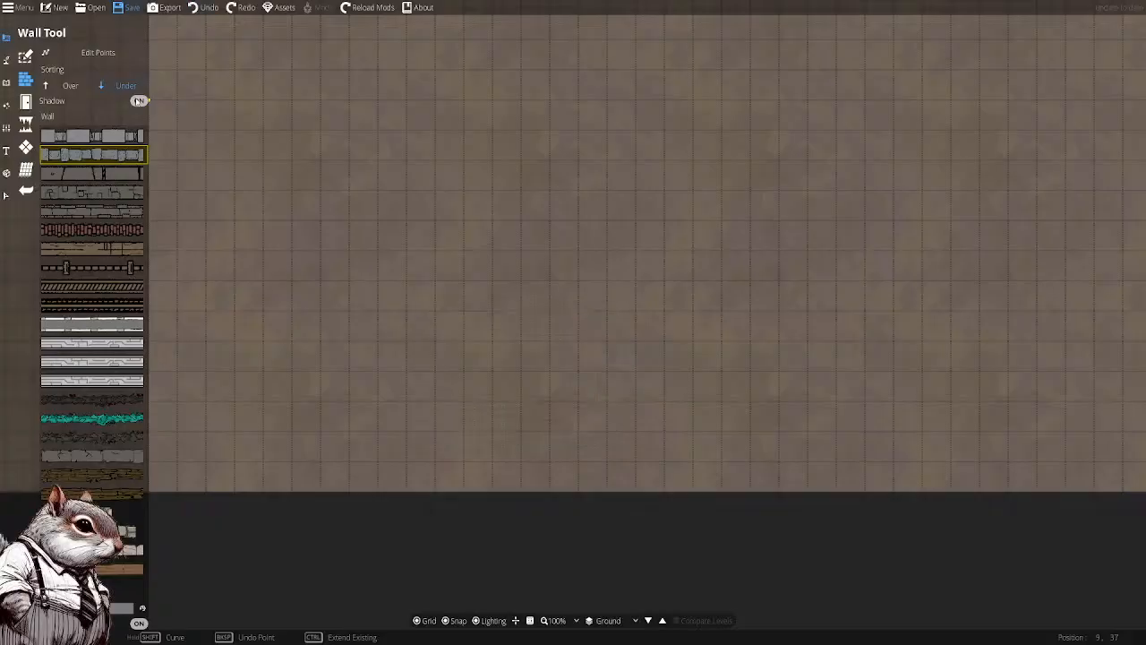
{"action": "left_click", "coordinate": [435, 343]}
{"action": "left_click", "coordinate": [435, 461]}
{"action": "left_click", "coordinate": [607, 461]}
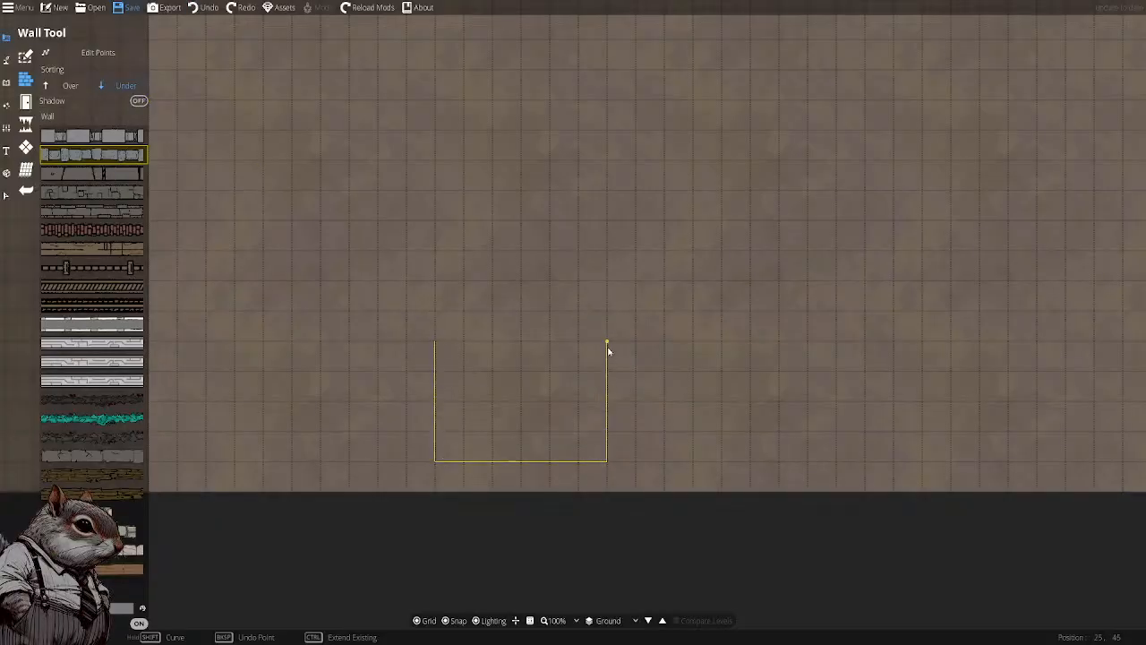
{"action": "left_click", "coordinate": [608, 348]}
{"action": "left_click", "coordinate": [437, 346]}
Draw a Cobble corridor 2 squares wide and 5 long, rising from the middle of the room's upper wall
{"action": "scroll", "coordinate": [495, 327], "scroll_direction": "up", "scroll_amount": 3}
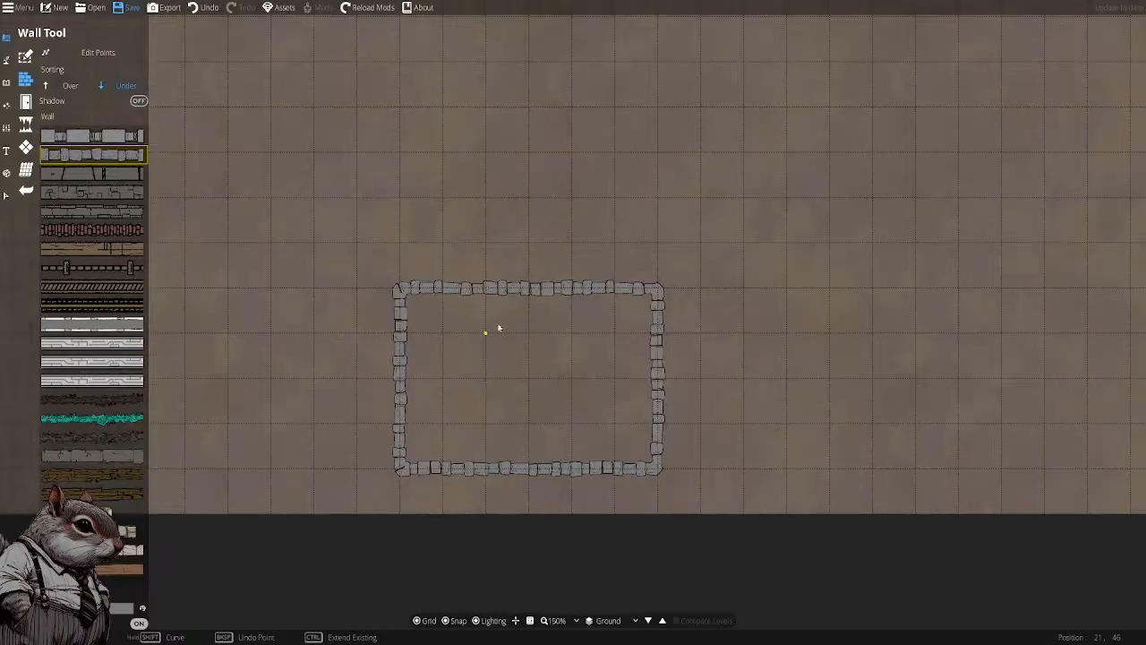
{"action": "left_click_drag", "start_coordinate": [504, 314], "coordinate": [481, 355]}
{"action": "scroll", "coordinate": [511, 306], "scroll_direction": "down", "scroll_amount": 1}
{"action": "left_click", "coordinate": [490, 379]}
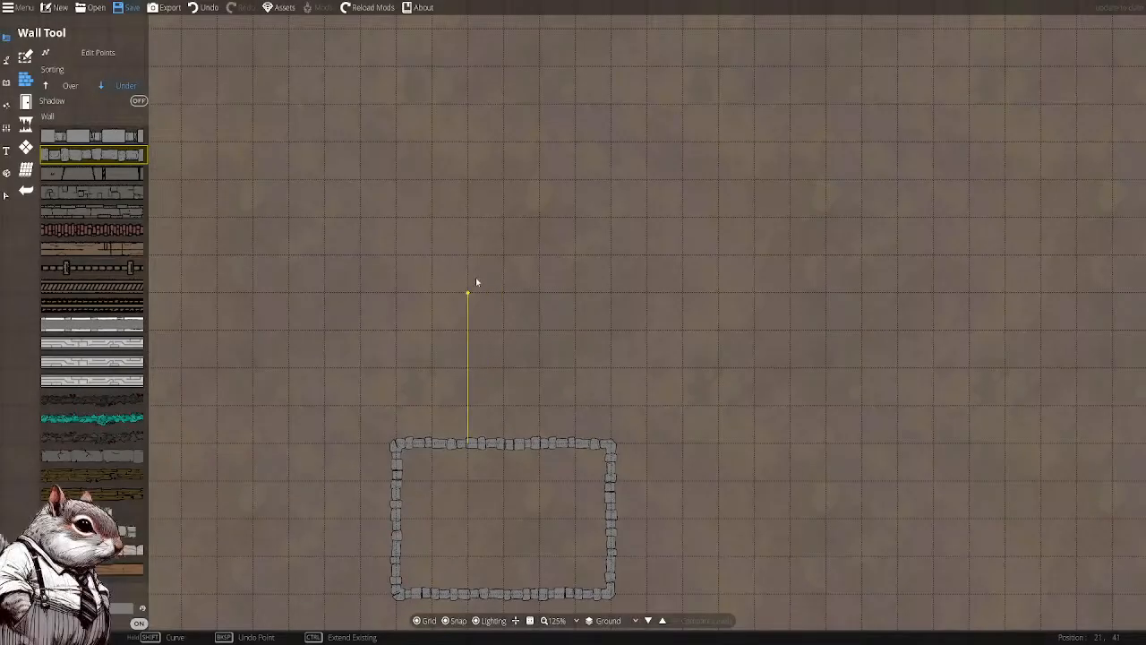
{"action": "left_click", "coordinate": [536, 262]}
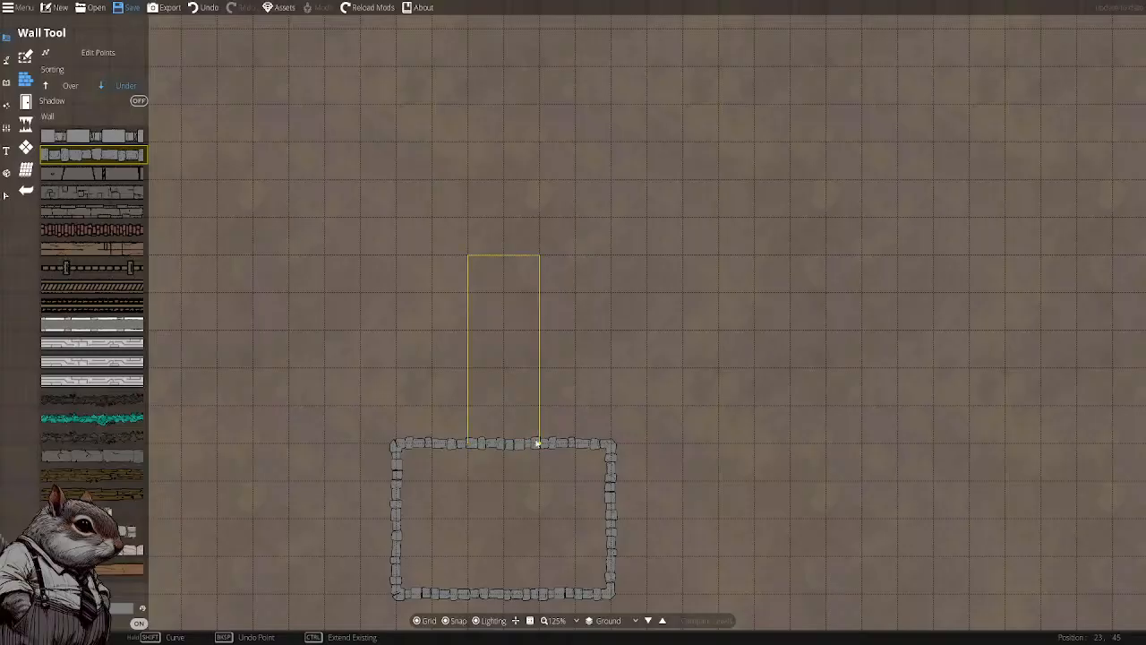
{"action": "left_click", "coordinate": [539, 443]}
{"action": "left_click_drag", "start_coordinate": [513, 362], "coordinate": [516, 263]}
Place two adjacent one-square doors as a double door between corridor and room, using the Door 05 style for the right half
{"action": "left_click", "coordinate": [26, 101]}
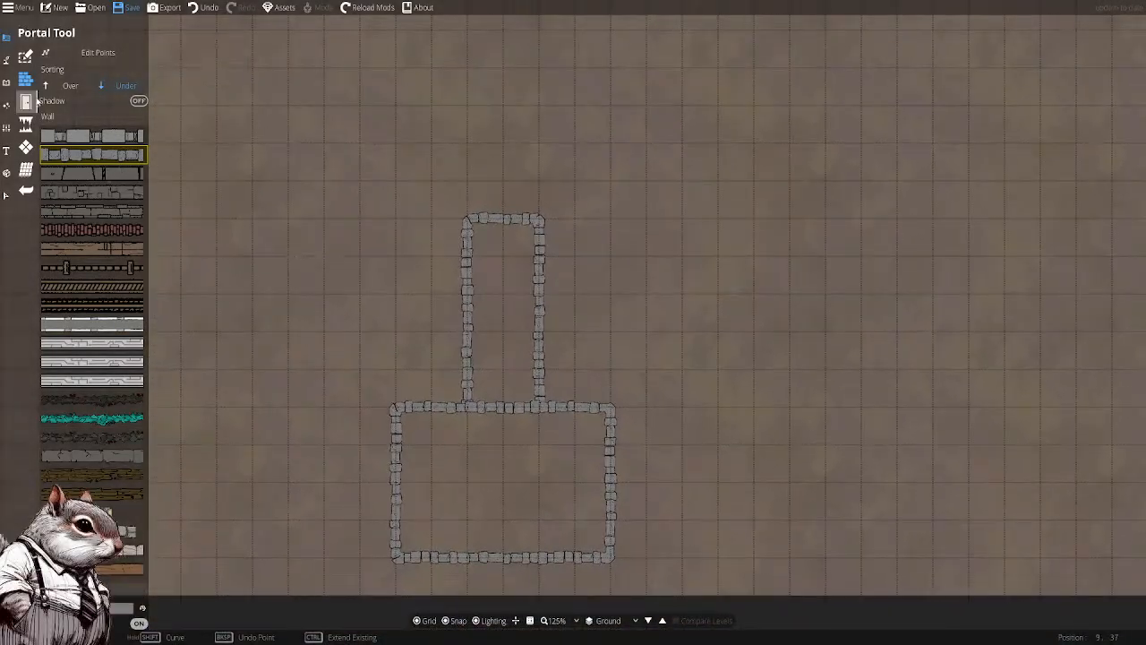
{"action": "left_click", "coordinate": [88, 197]}
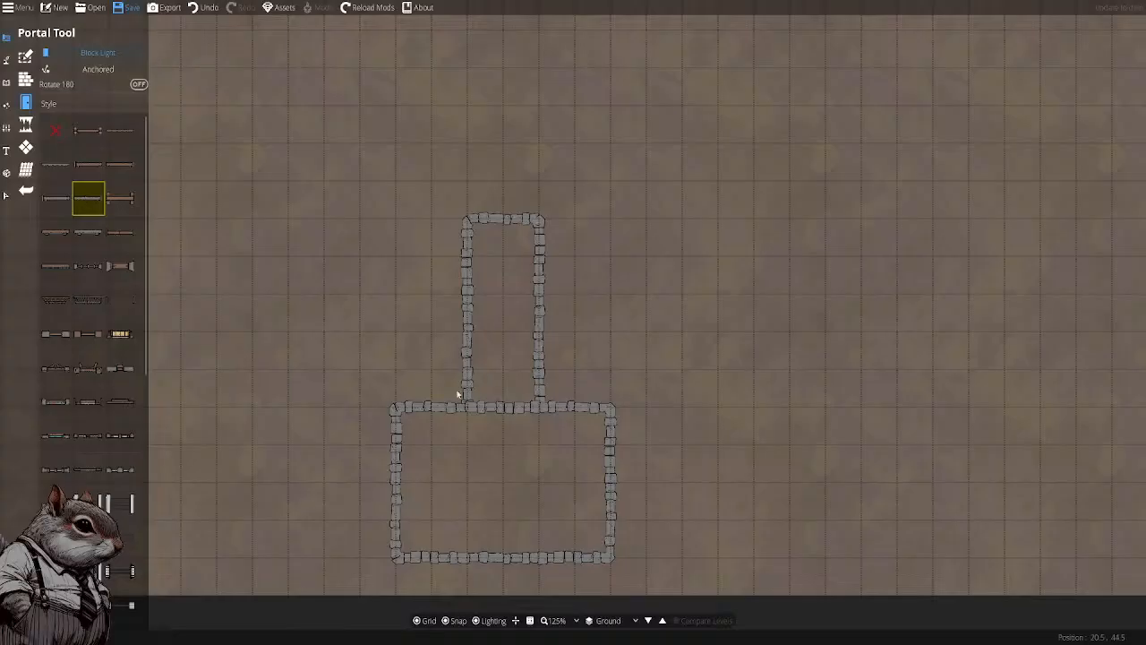
{"action": "left_click", "coordinate": [499, 410]}
{"action": "key", "text": "ctrl+z"}
{"action": "left_click", "coordinate": [485, 408]}
{"action": "left_click", "coordinate": [55, 197]}
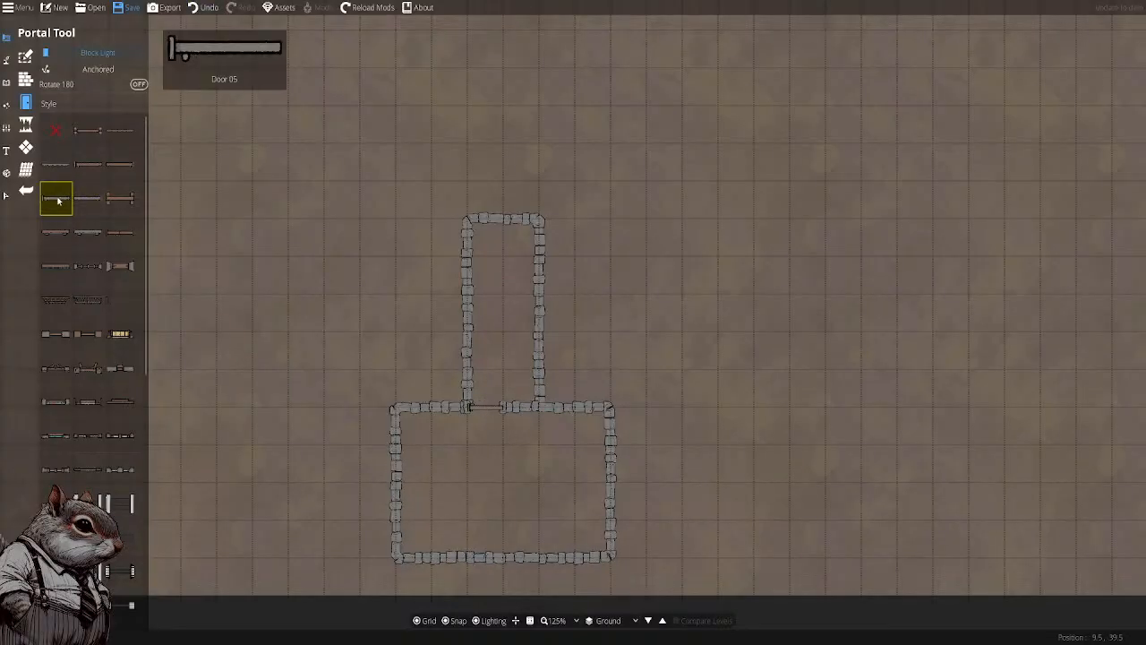
{"action": "left_click", "coordinate": [520, 409]}
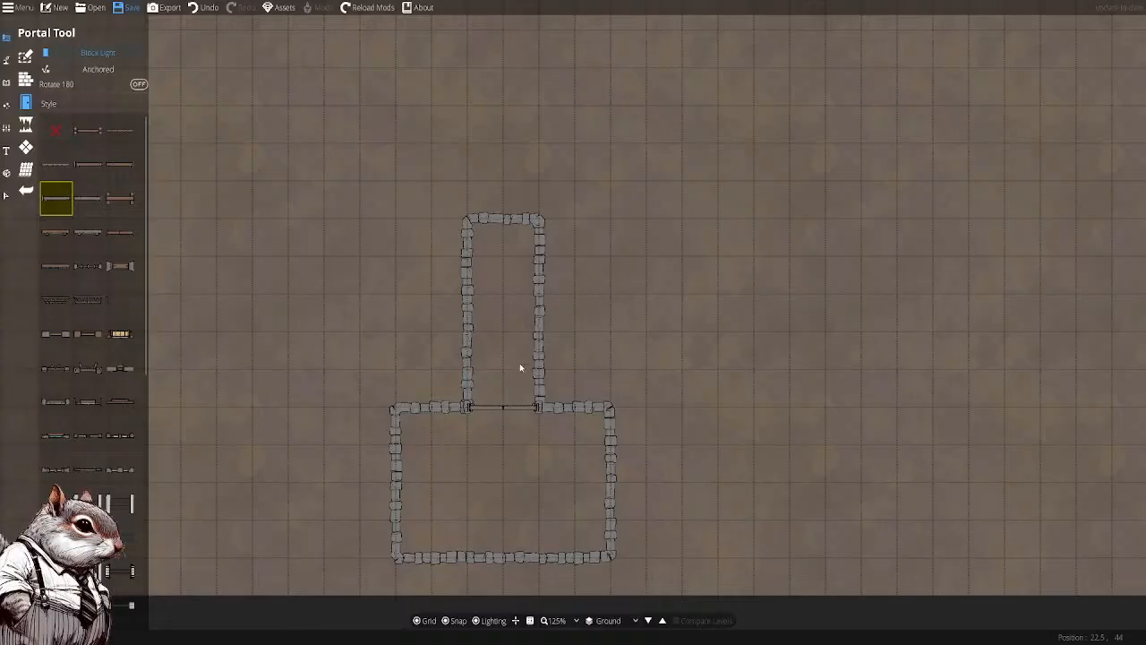
Draw an octagonal Cobble room above the corridor, 13 squares wide and 10 high with 2-square cut corners, joined to the corridor's upper corners
{"action": "mouse_move", "coordinate": [524, 365]}
{"action": "left_mouse_down"}
{"action": "mouse_move", "coordinate": [572, 301]}
{"action": "mouse_move", "coordinate": [529, 361]}
{"action": "left_mouse_up"}
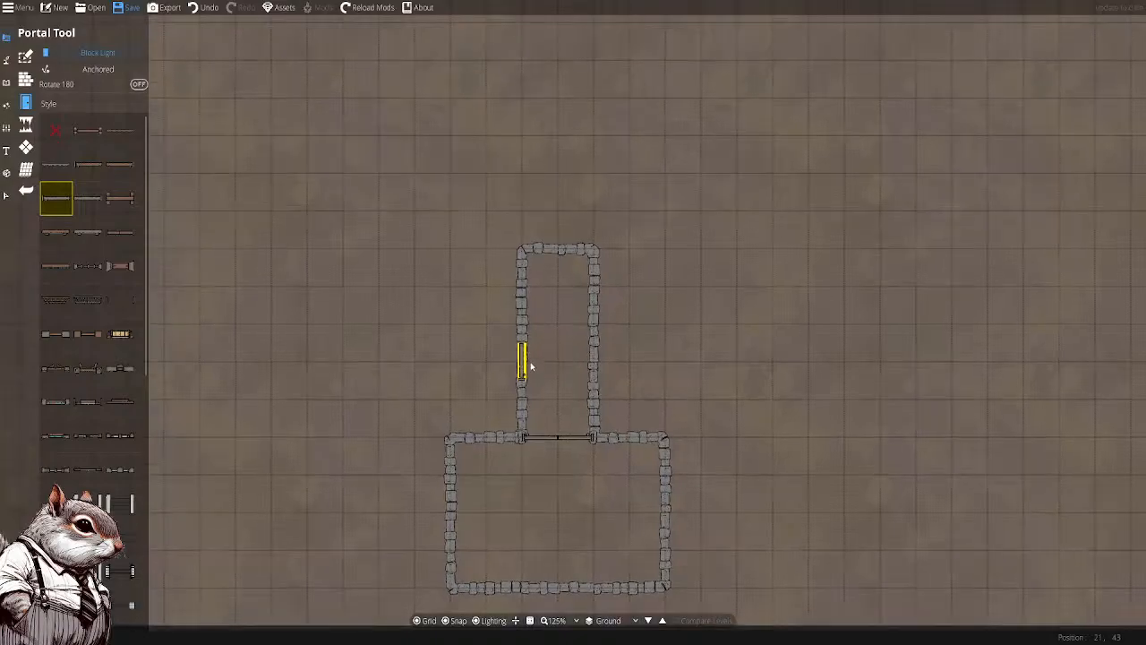
{"action": "left_click_drag", "start_coordinate": [508, 311], "coordinate": [489, 336]}
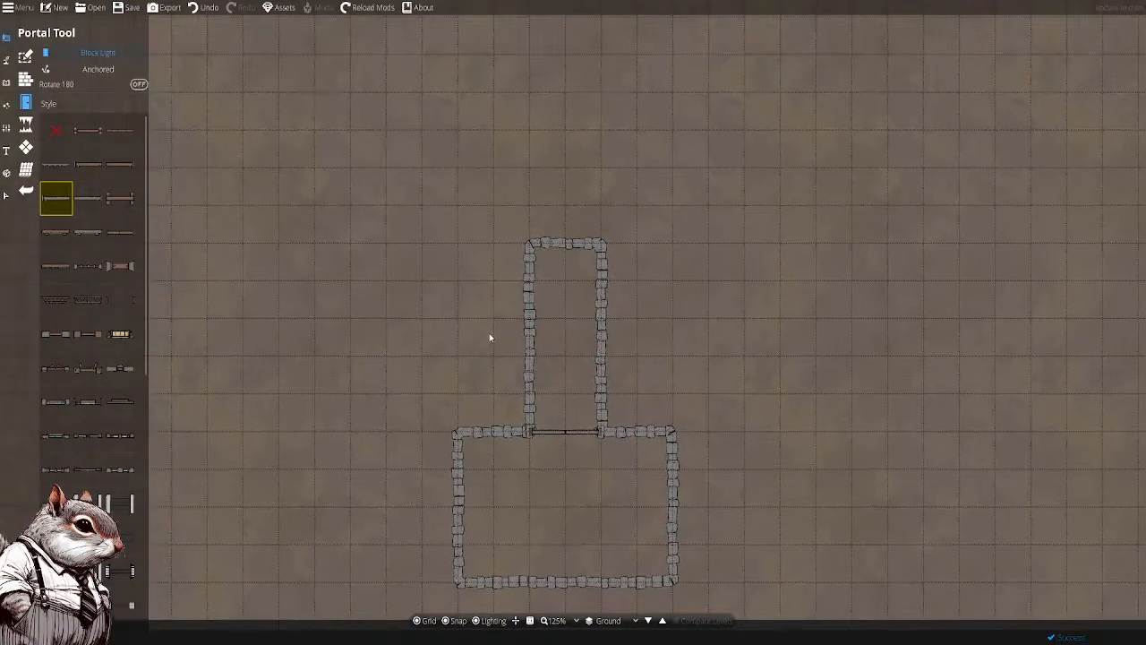
{"action": "left_click_drag", "start_coordinate": [506, 272], "coordinate": [506, 329]}
{"action": "left_click", "coordinate": [26, 79]}
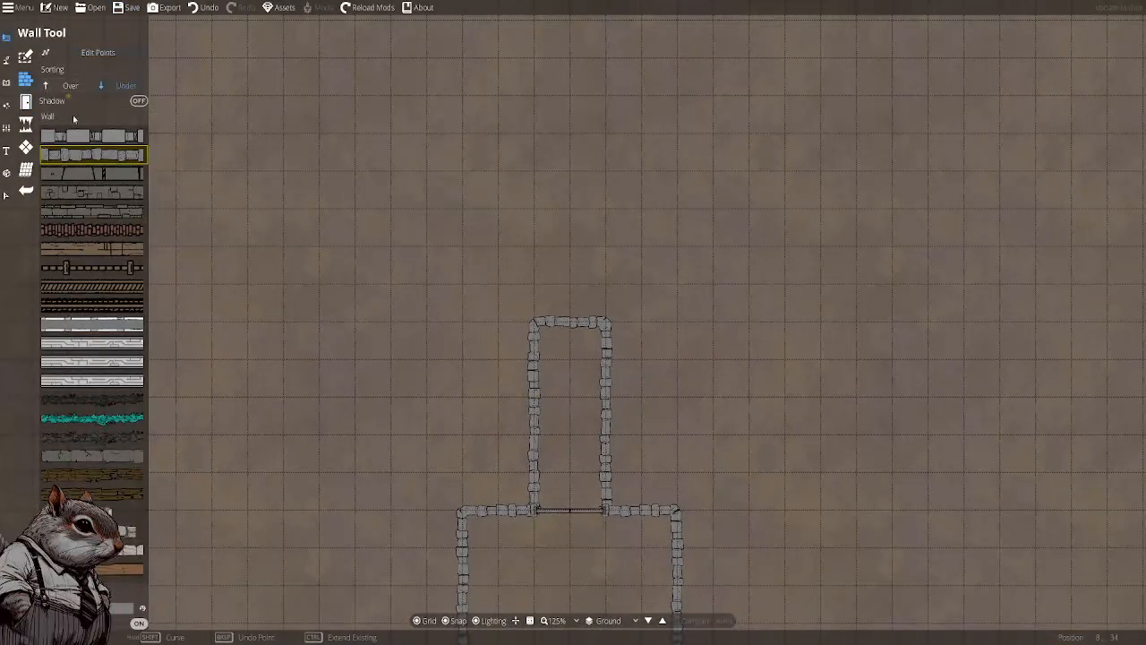
{"action": "left_click", "coordinate": [26, 102]}
{"action": "left_click", "coordinate": [27, 102]}
{"action": "left_click_drag", "start_coordinate": [564, 275], "coordinate": [560, 289]}
{"action": "left_click_drag", "start_coordinate": [606, 332], "coordinate": [592, 374]}
{"action": "scroll", "coordinate": [557, 296], "scroll_direction": "down", "scroll_amount": 2}
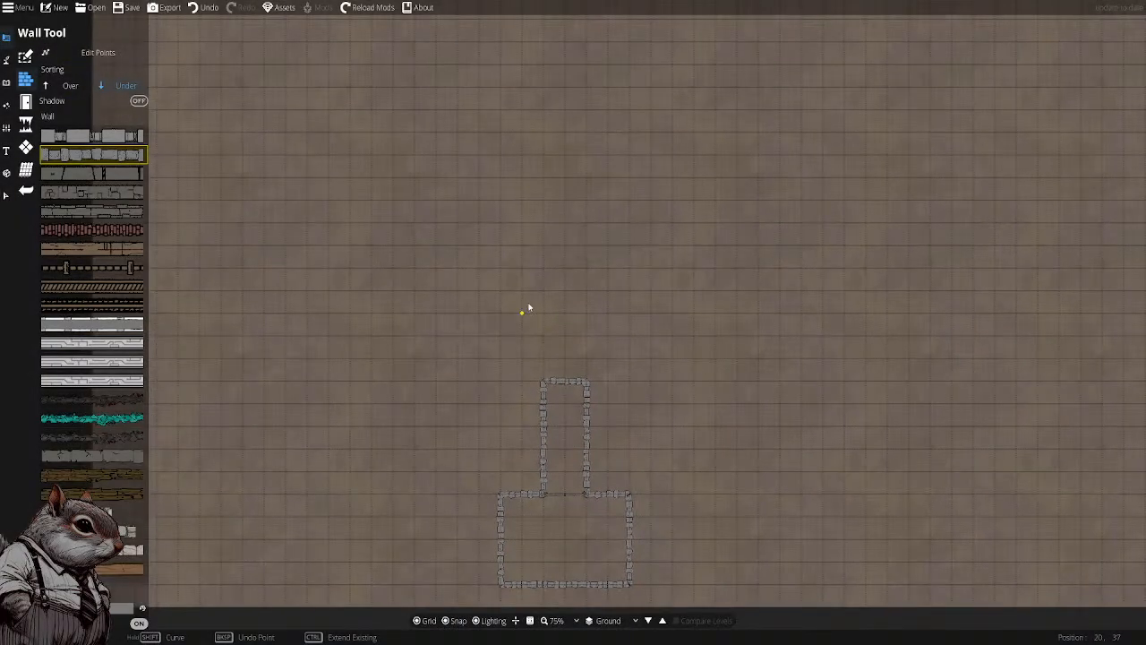
{"action": "scroll", "coordinate": [531, 295], "scroll_direction": "up", "scroll_amount": 1}
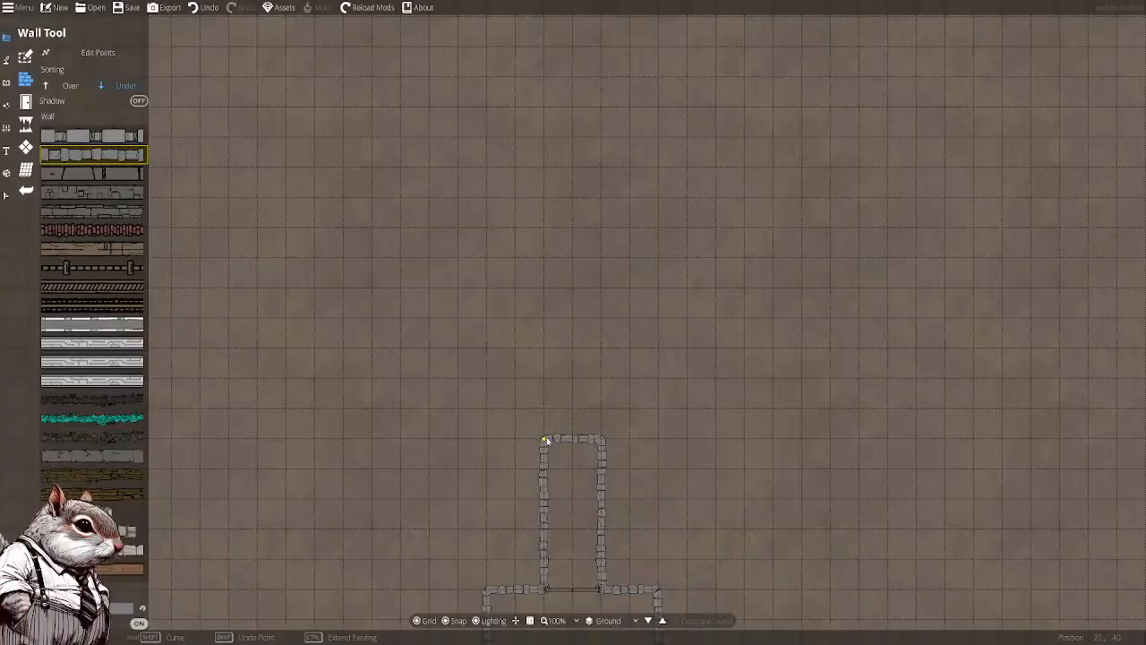
{"action": "left_click", "coordinate": [545, 440]}
{"action": "left_click", "coordinate": [405, 385]}
{"action": "left_click_drag", "start_coordinate": [410, 369], "coordinate": [389, 451]}
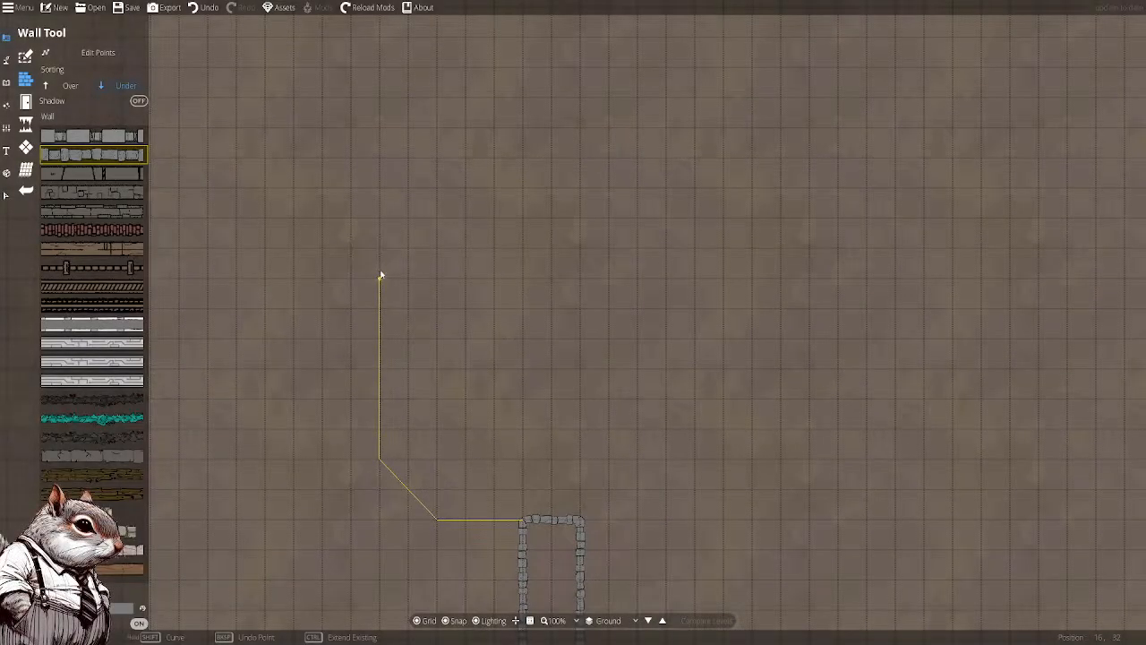
{"action": "left_click", "coordinate": [436, 220]}
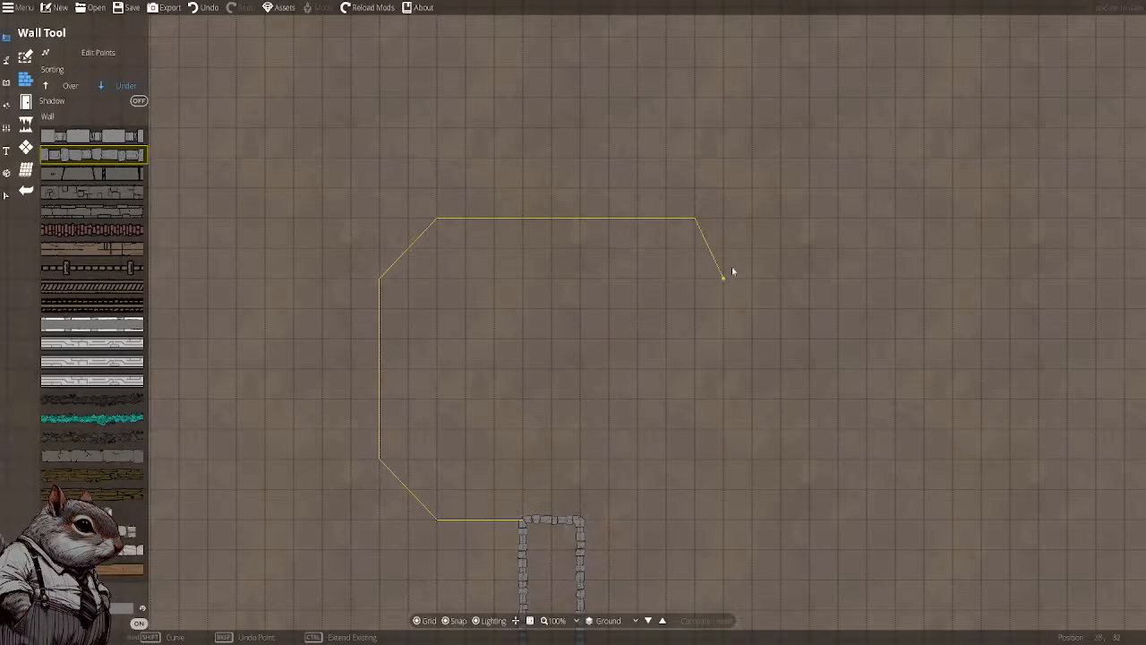
{"action": "left_click", "coordinate": [751, 278]}
{"action": "left_click", "coordinate": [750, 460]}
{"action": "left_click", "coordinate": [697, 519]}
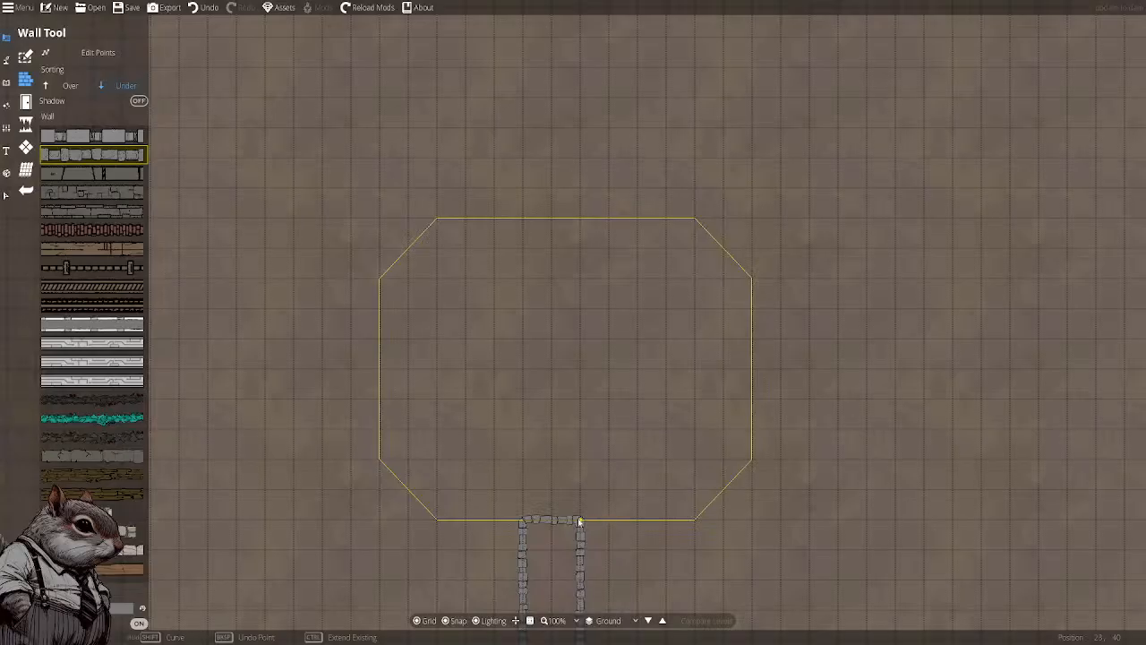
{"action": "right_click", "coordinate": [579, 521]}
{"action": "left_click_drag", "start_coordinate": [634, 489], "coordinate": [642, 430]}
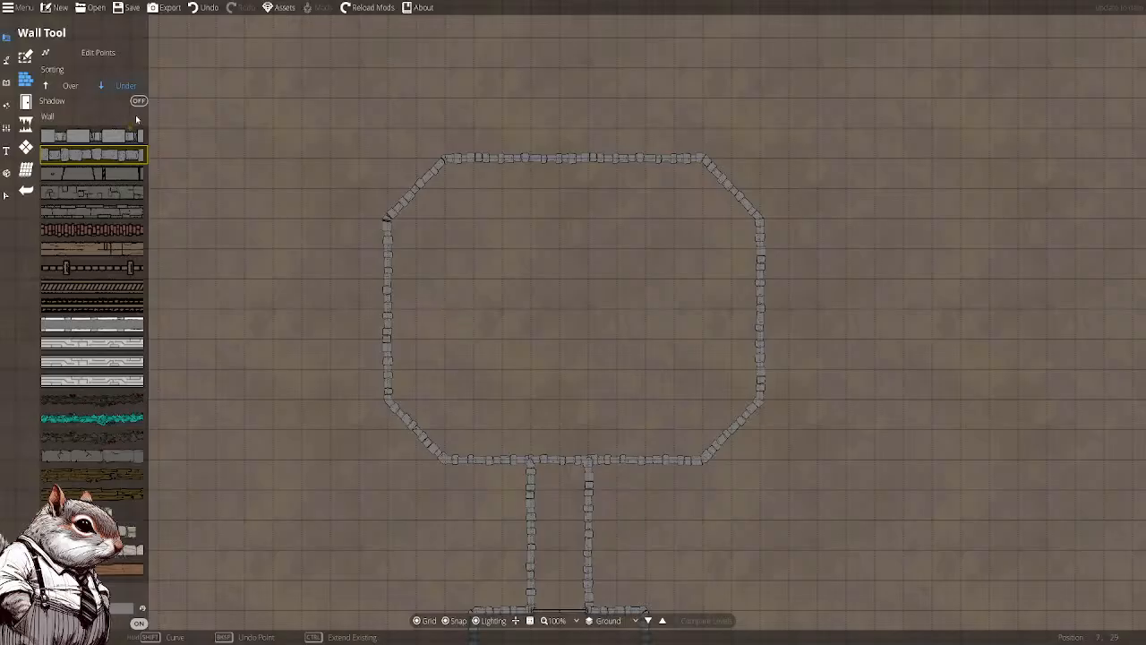
Edit the octagonal room's wall points, moving its four left-hand corners one square outward so the room is symmetrical about the corridor
{"action": "left_click", "coordinate": [96, 52]}
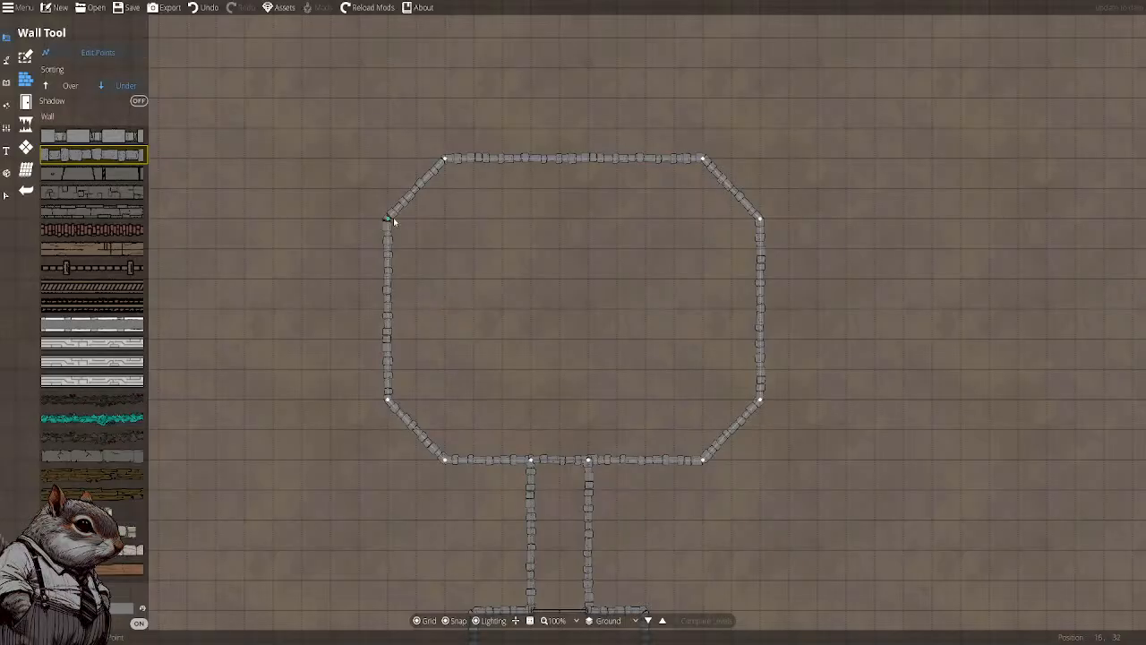
{"action": "left_click_drag", "start_coordinate": [388, 218], "coordinate": [330, 218]}
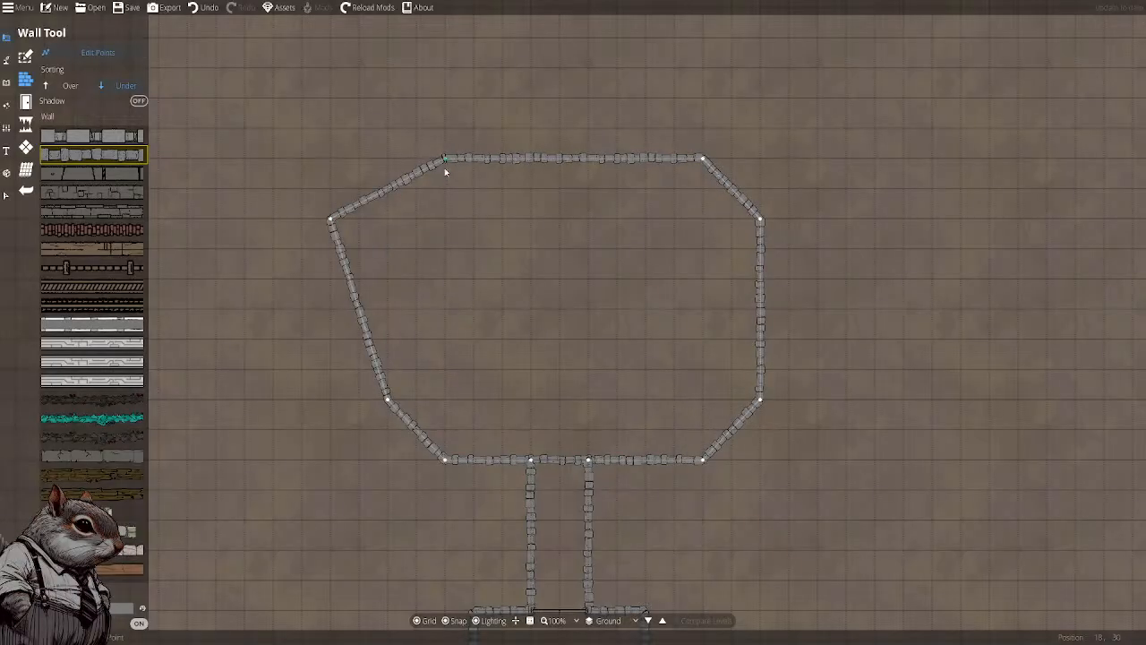
{"action": "left_click_drag", "start_coordinate": [386, 399], "coordinate": [330, 403]}
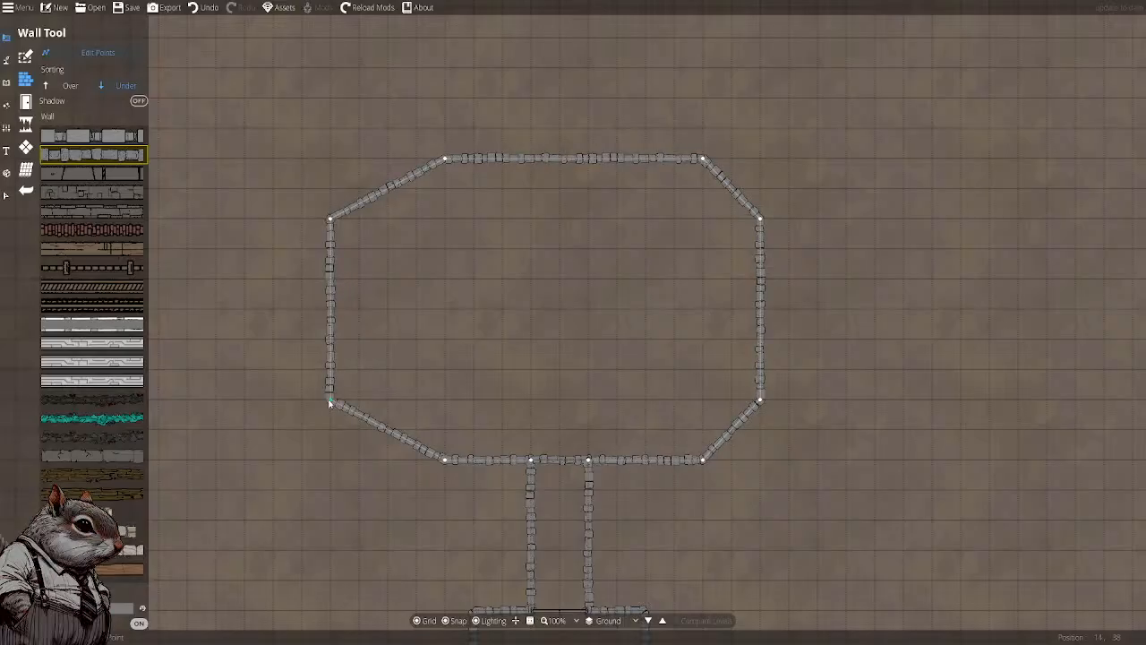
{"action": "left_click_drag", "start_coordinate": [448, 461], "coordinate": [408, 463]}
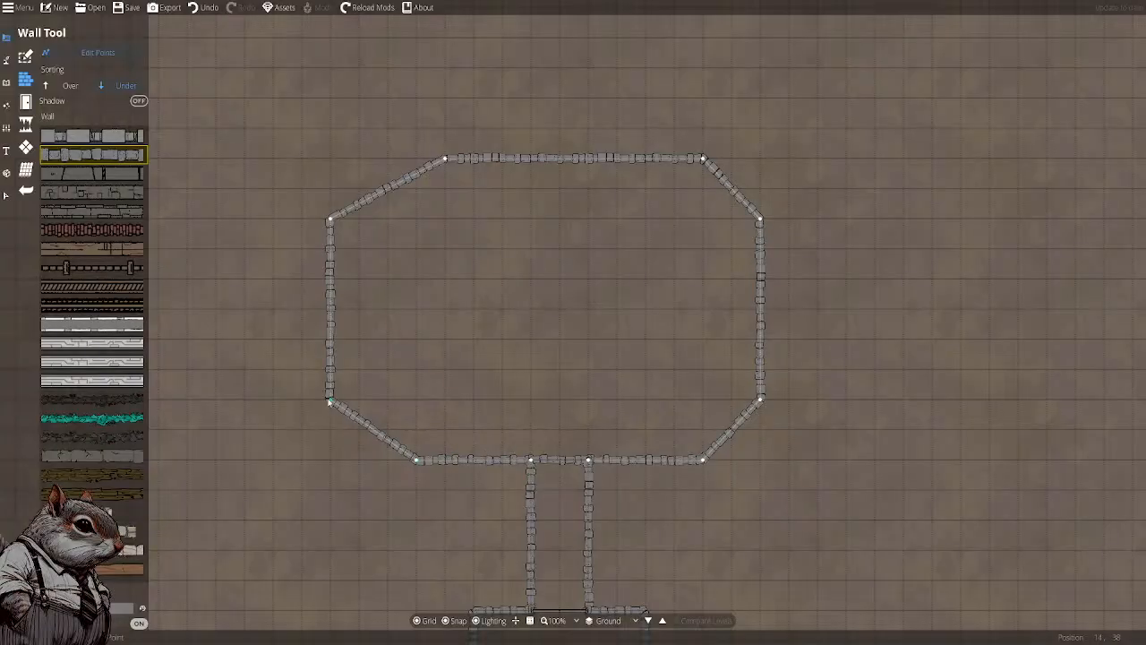
{"action": "left_click_drag", "start_coordinate": [328, 398], "coordinate": [352, 405]}
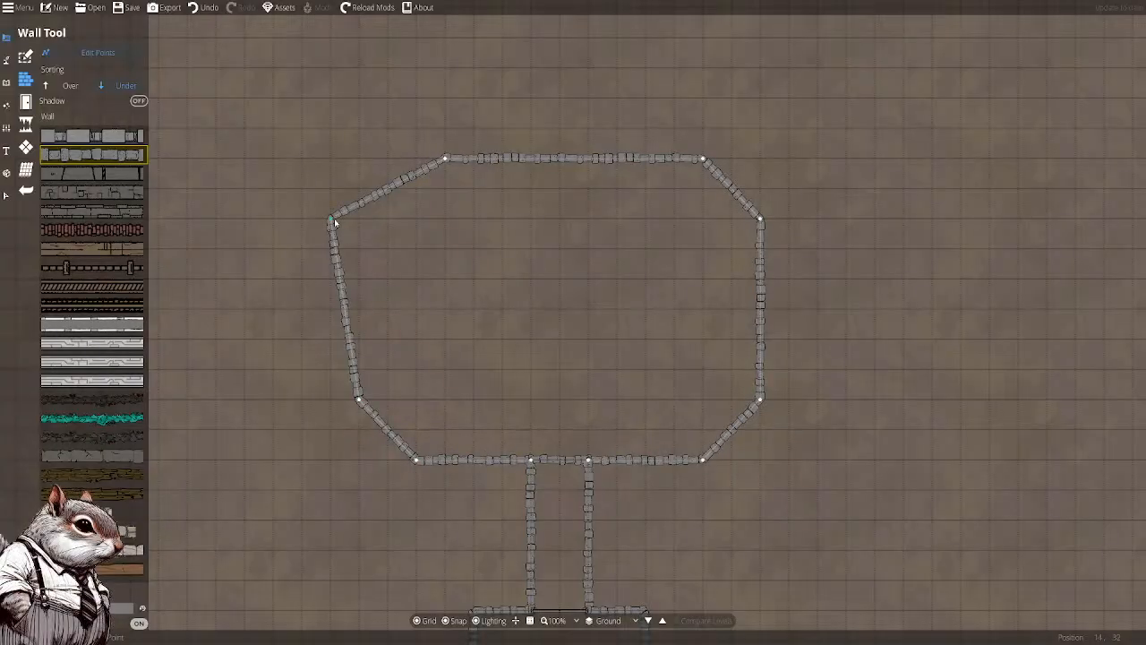
{"action": "left_click_drag", "start_coordinate": [333, 218], "coordinate": [359, 221]}
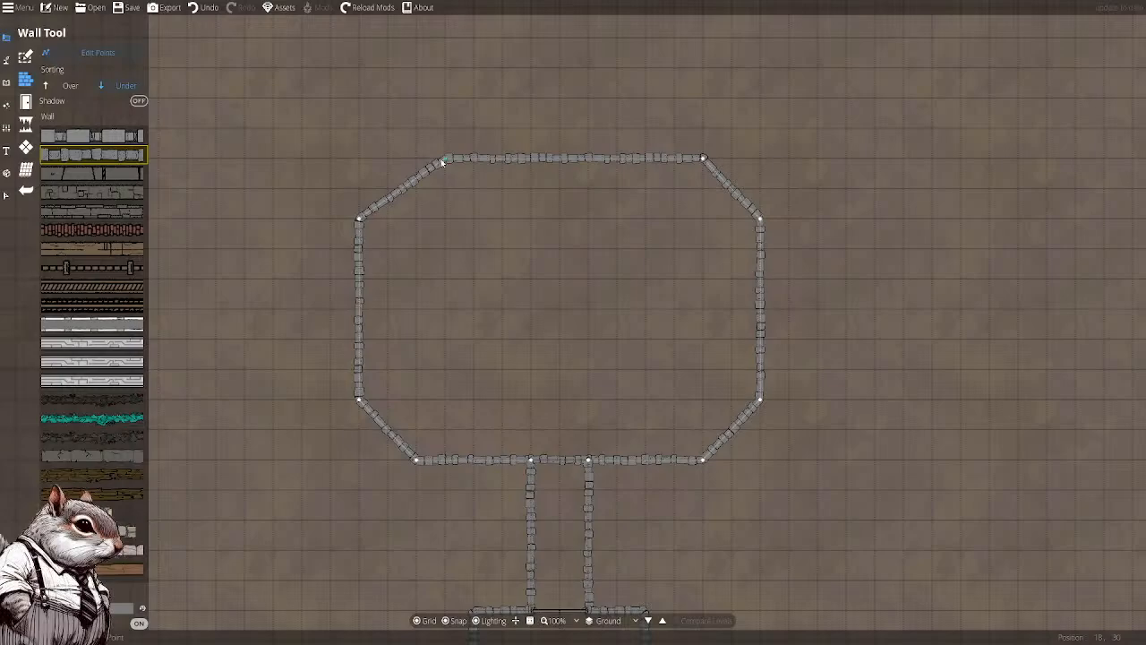
{"action": "left_click_drag", "start_coordinate": [445, 160], "coordinate": [413, 160]}
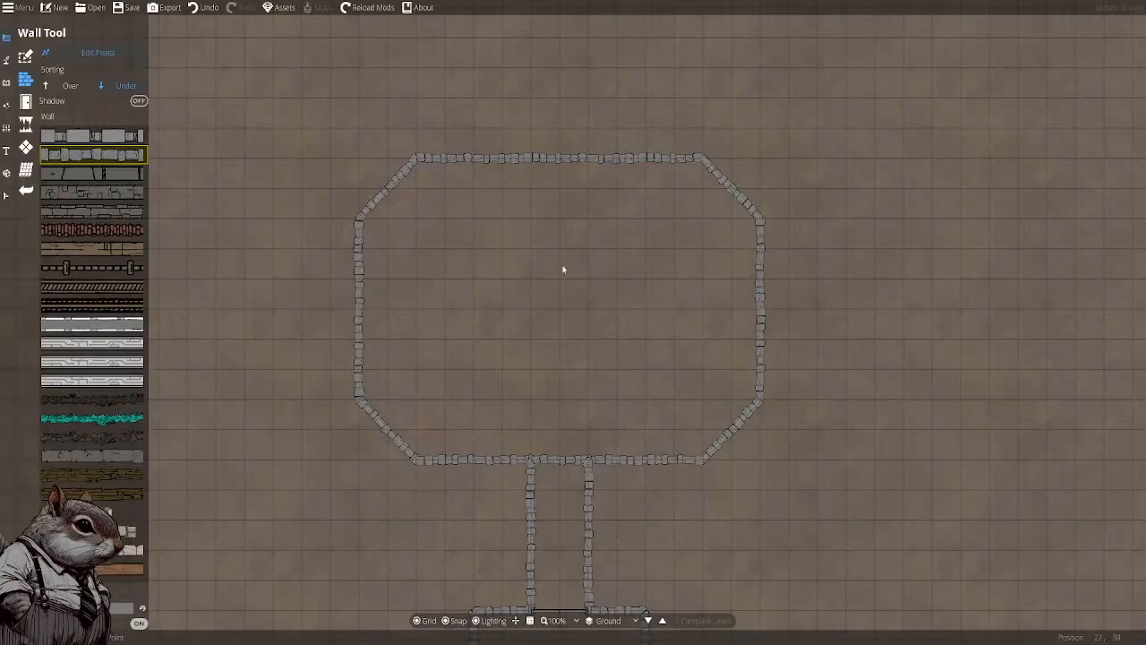
{"action": "left_click_drag", "start_coordinate": [563, 265], "coordinate": [565, 252]}
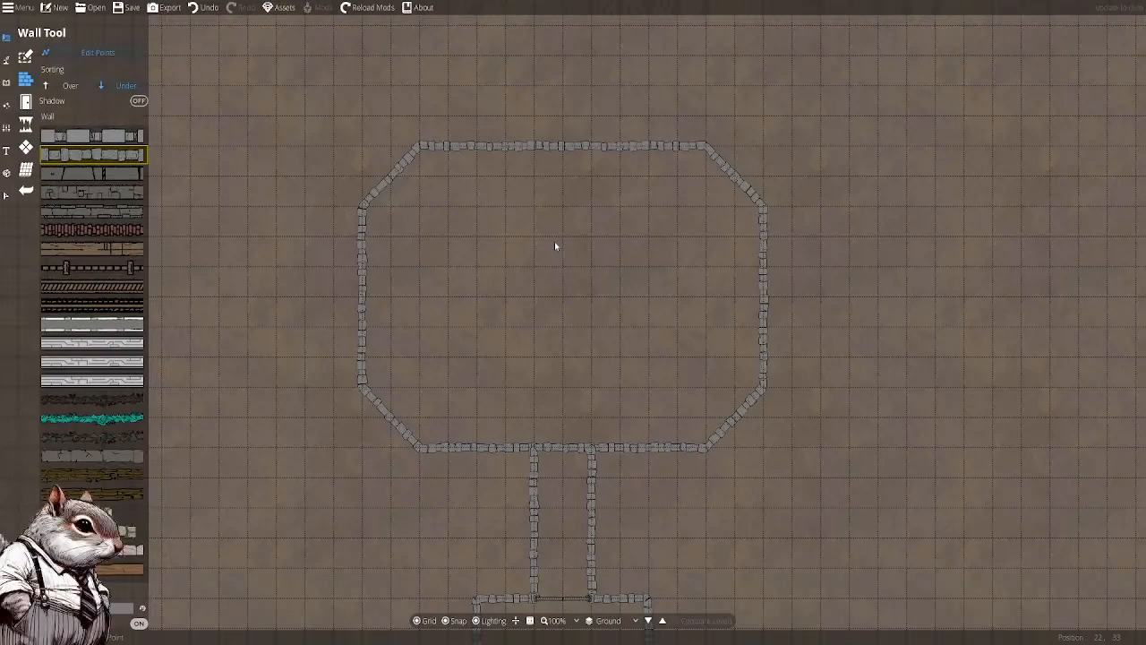
{"action": "left_click_drag", "start_coordinate": [576, 224], "coordinate": [586, 194]}
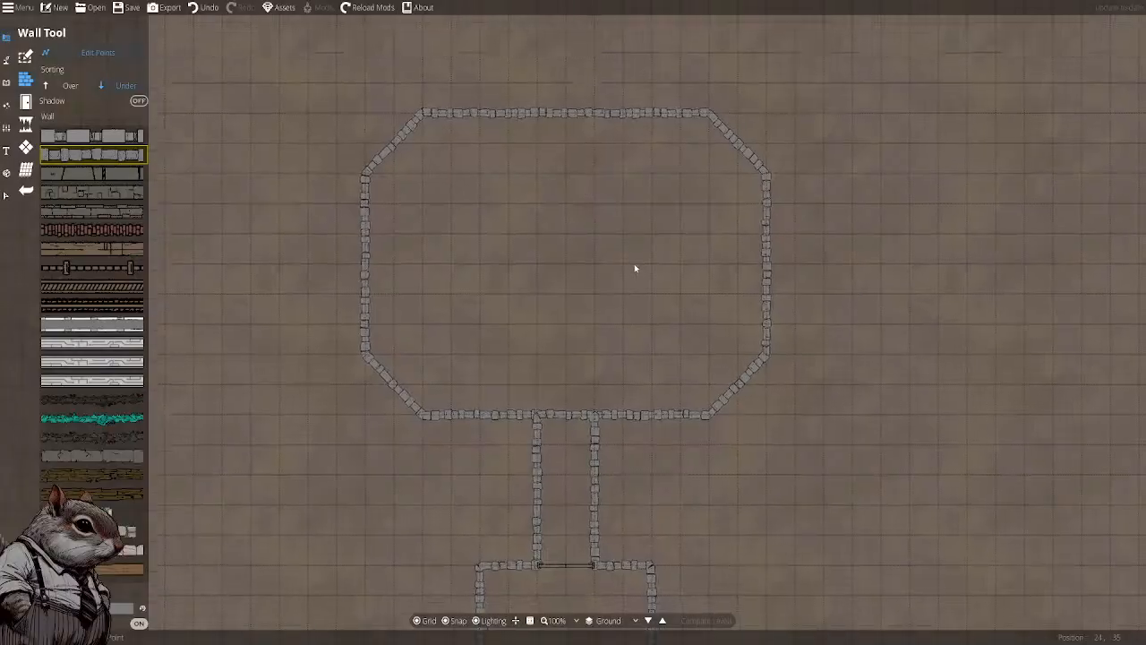
{"action": "left_click_drag", "start_coordinate": [635, 266], "coordinate": [603, 204]}
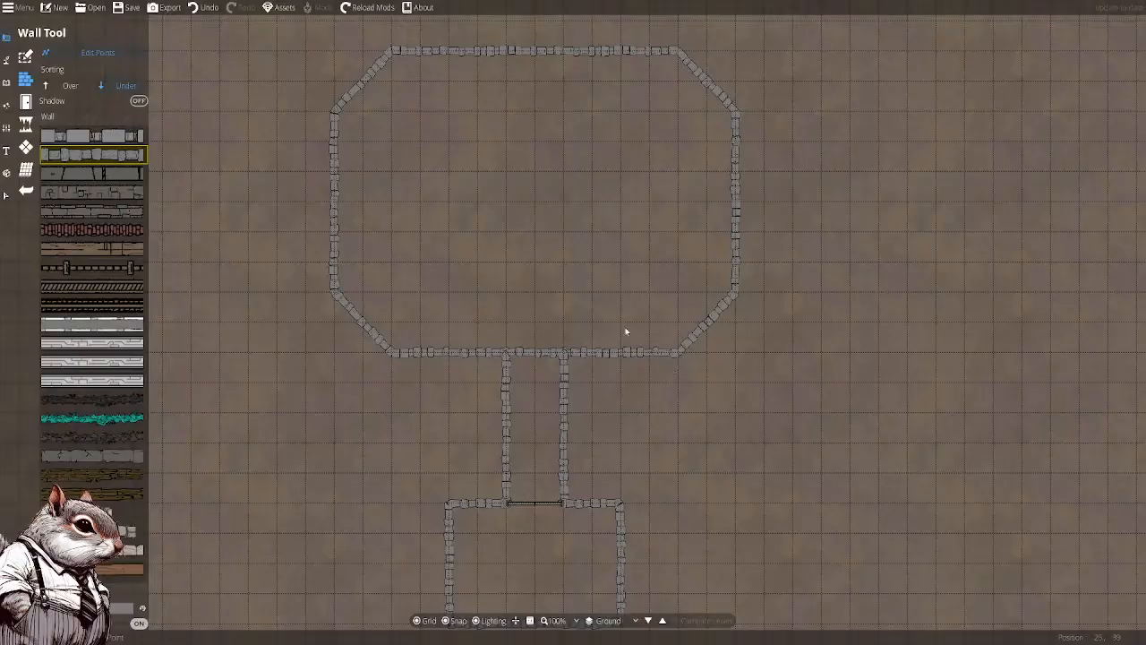
{"action": "left_click_drag", "start_coordinate": [599, 301], "coordinate": [604, 328]}
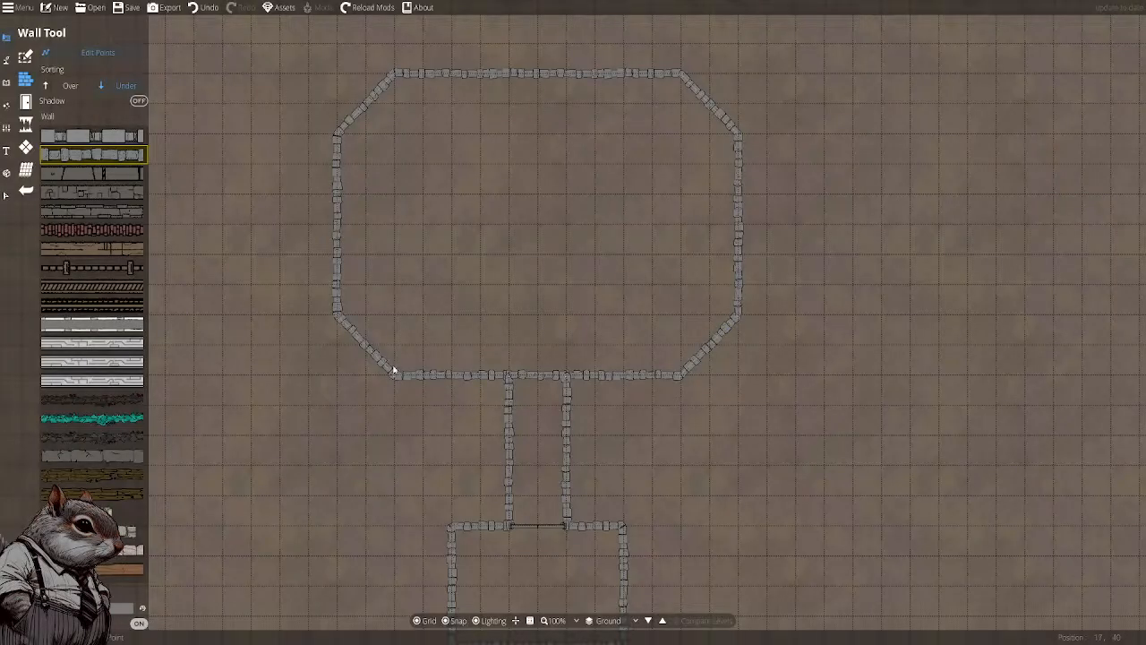
{"action": "left_click_drag", "start_coordinate": [539, 179], "coordinate": [527, 231]}
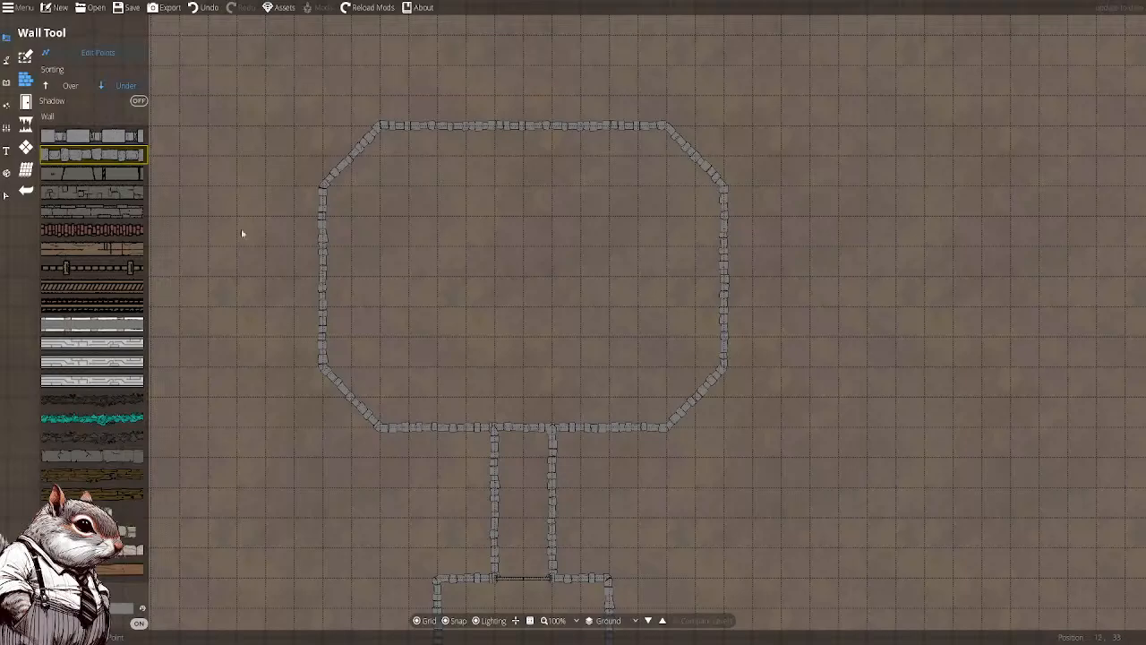
{"action": "left_click_drag", "start_coordinate": [473, 233], "coordinate": [460, 299]}
{"action": "left_click_drag", "start_coordinate": [538, 297], "coordinate": [493, 279]}
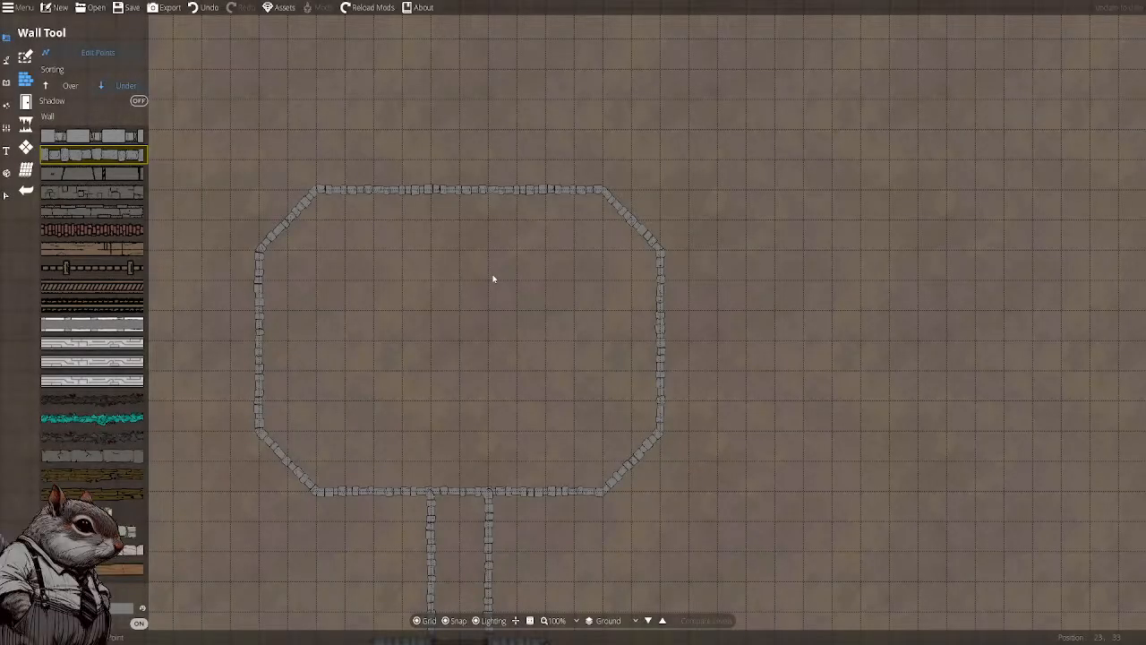
{"action": "left_click_drag", "start_coordinate": [492, 322], "coordinate": [578, 269]}
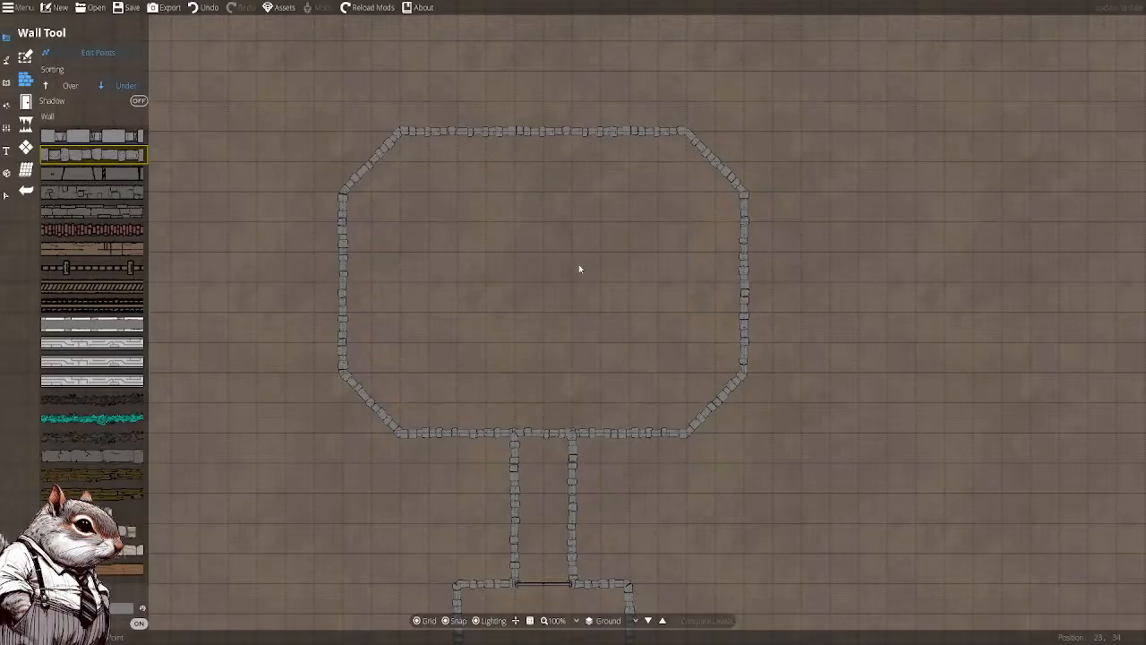
{"action": "left_click_drag", "start_coordinate": [567, 259], "coordinate": [600, 193]}
{"action": "left_click_drag", "start_coordinate": [601, 245], "coordinate": [584, 279]}
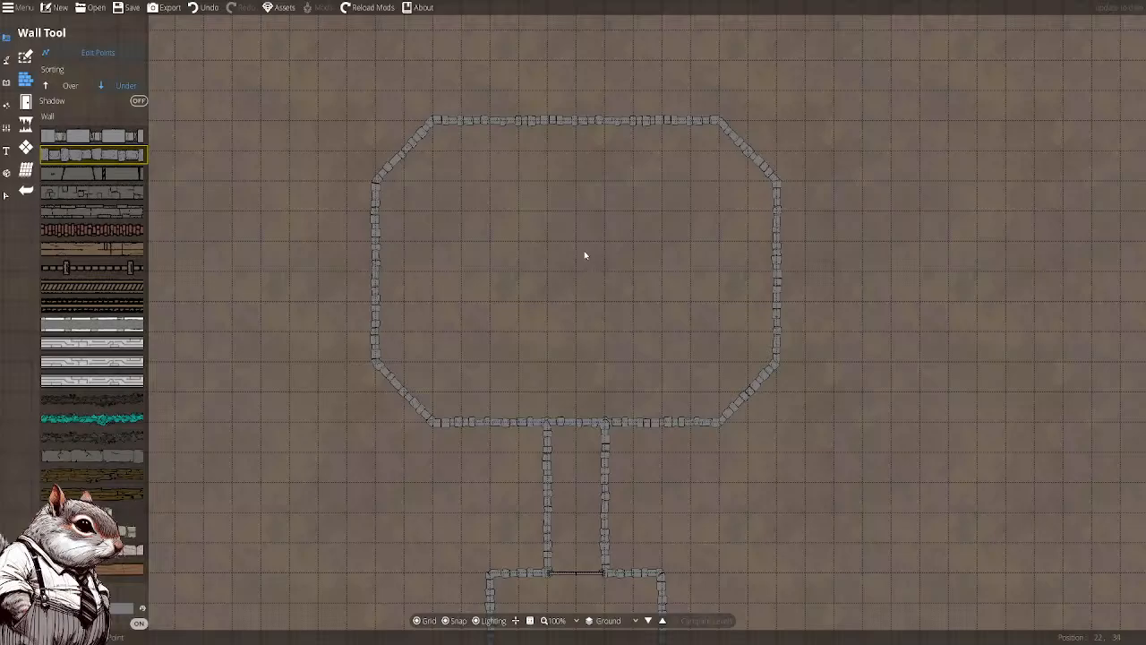
{"action": "left_click_drag", "start_coordinate": [584, 255], "coordinate": [568, 293]}
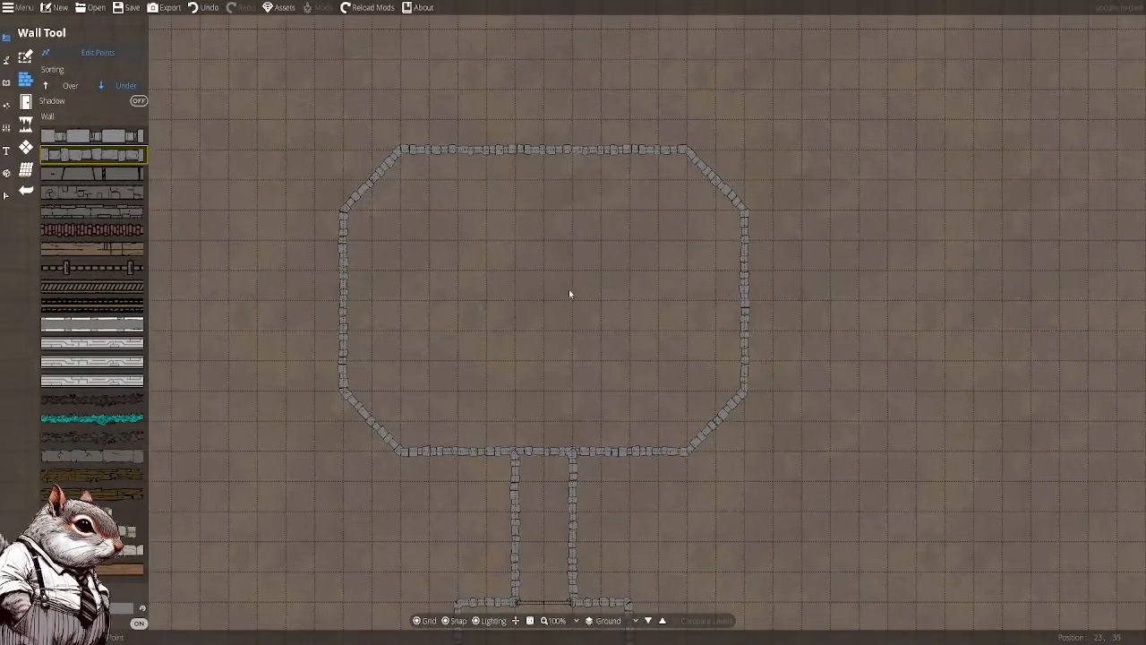
{"action": "scroll", "coordinate": [531, 256], "scroll_direction": "up", "scroll_amount": 2}
{"action": "scroll", "coordinate": [529, 222], "scroll_direction": "down", "scroll_amount": 1}
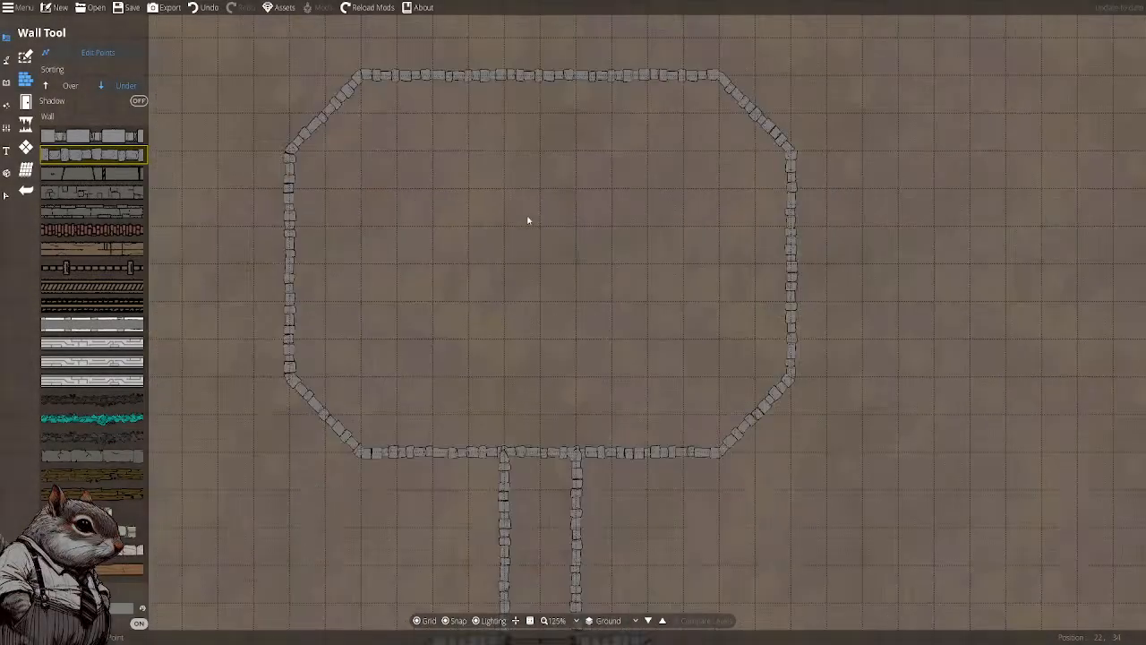
{"action": "left_click_drag", "start_coordinate": [527, 220], "coordinate": [528, 236]}
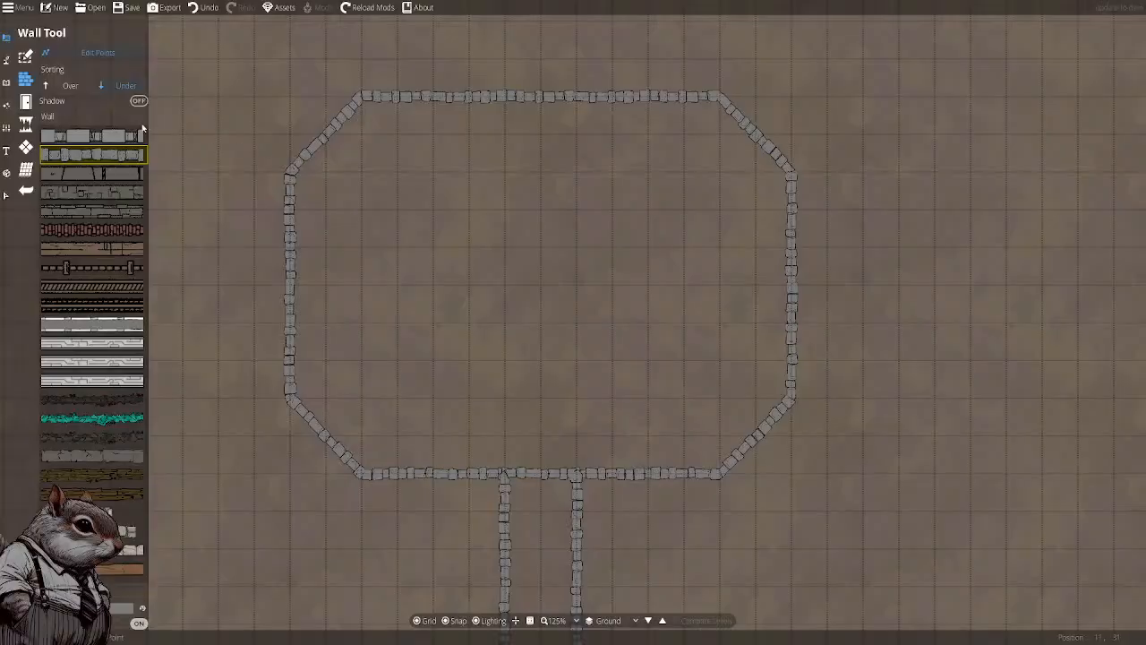
Activate the Object Tool and search the object library for "altar"
{"action": "left_click", "coordinate": [6, 82]}
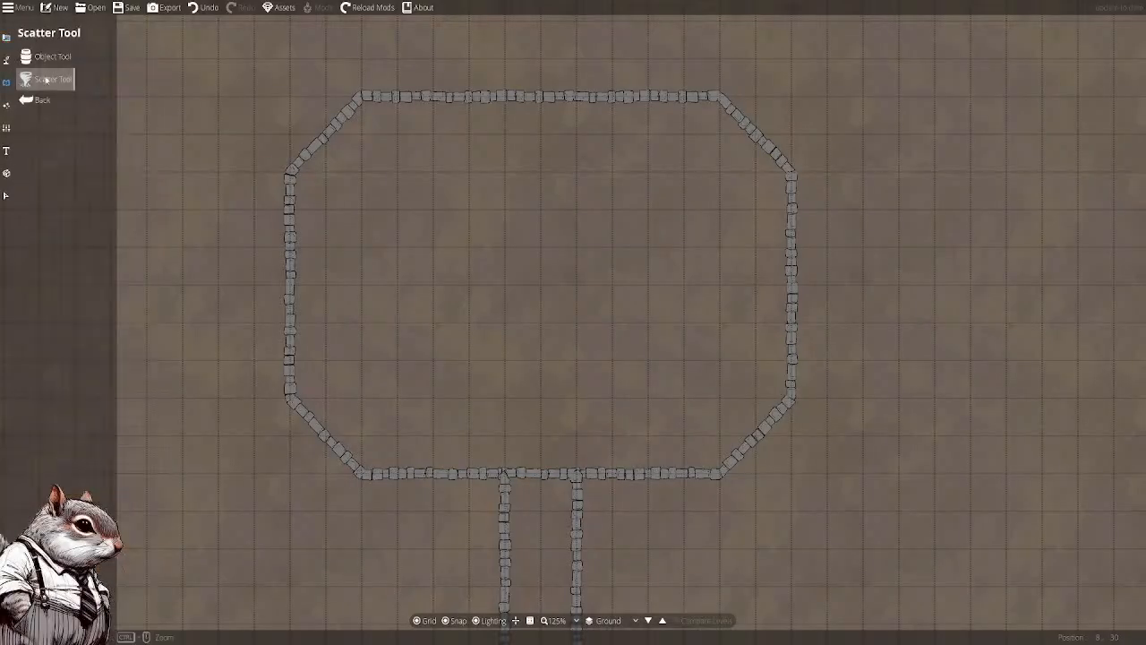
{"action": "left_click", "coordinate": [47, 56]}
{"action": "left_click", "coordinate": [1085, 65]}
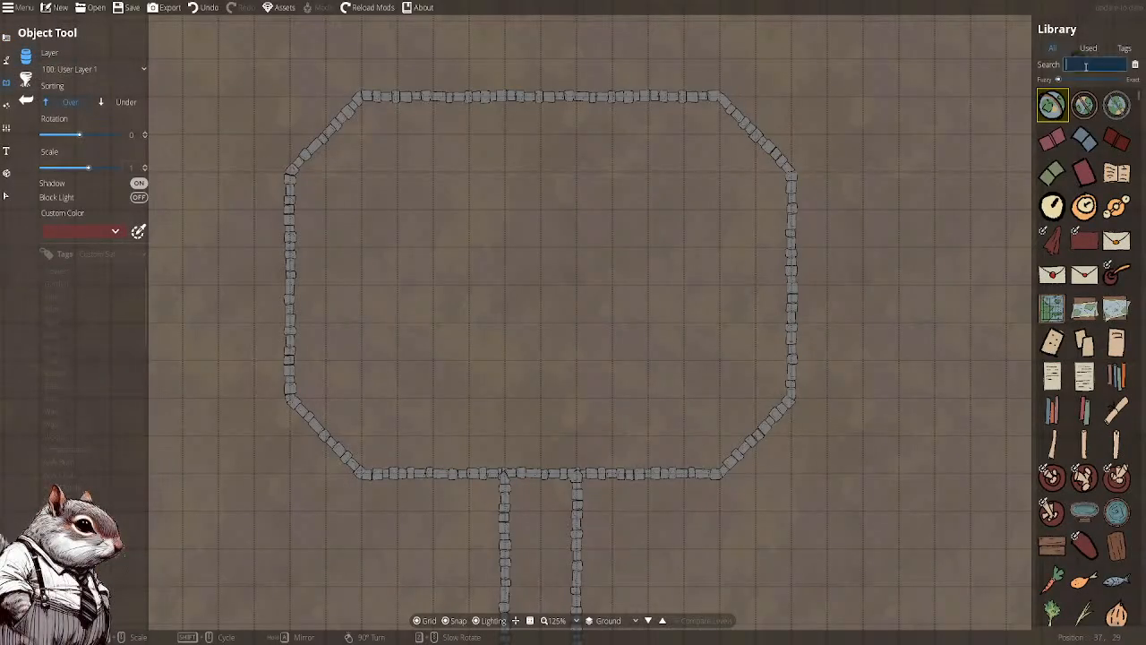
{"action": "type", "text": "altar"}
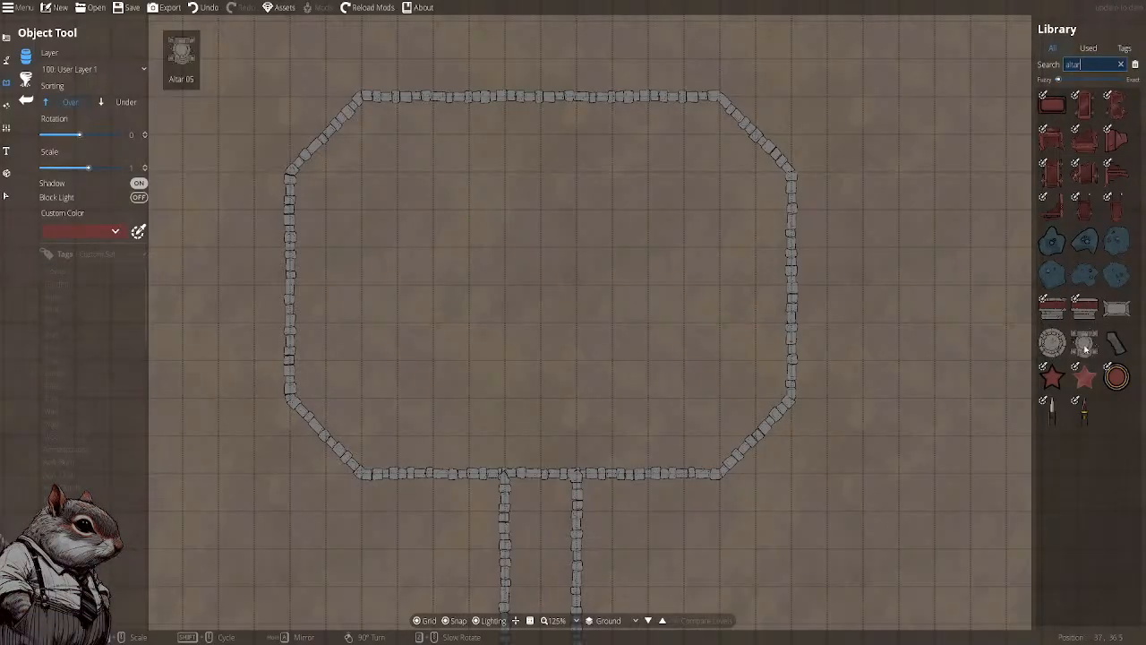
Place the Altar 05 object at scale 2 inside the octagonal room, centred against its upper wall
{"action": "mouse_move", "coordinate": [1086, 350]}
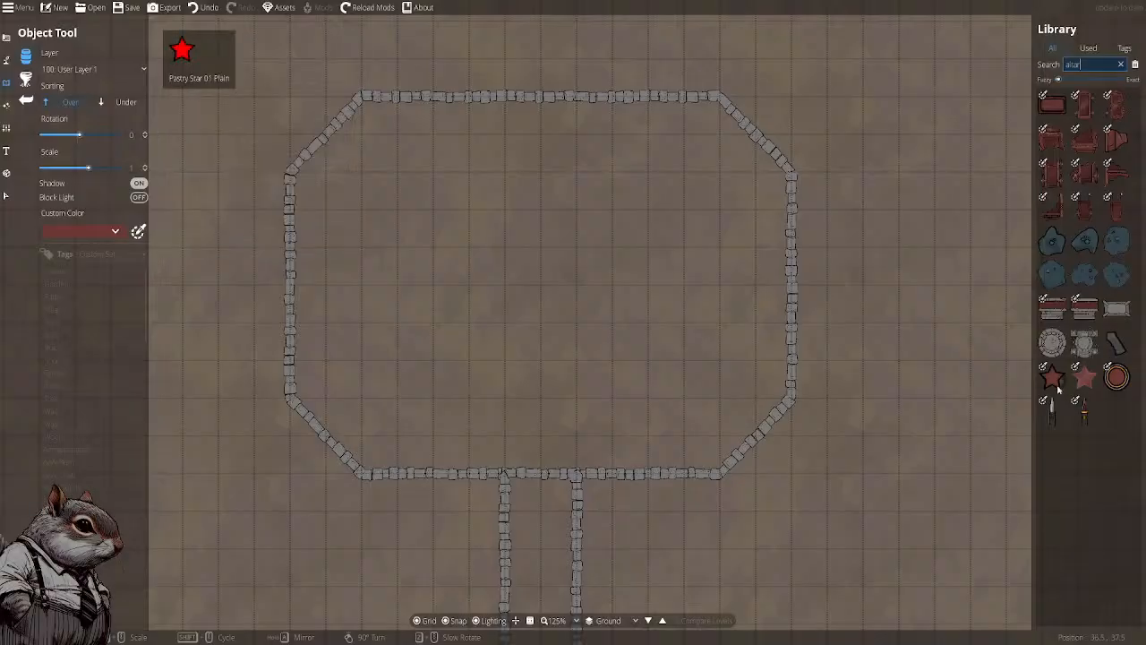
{"action": "mouse_move", "coordinate": [1086, 403]}
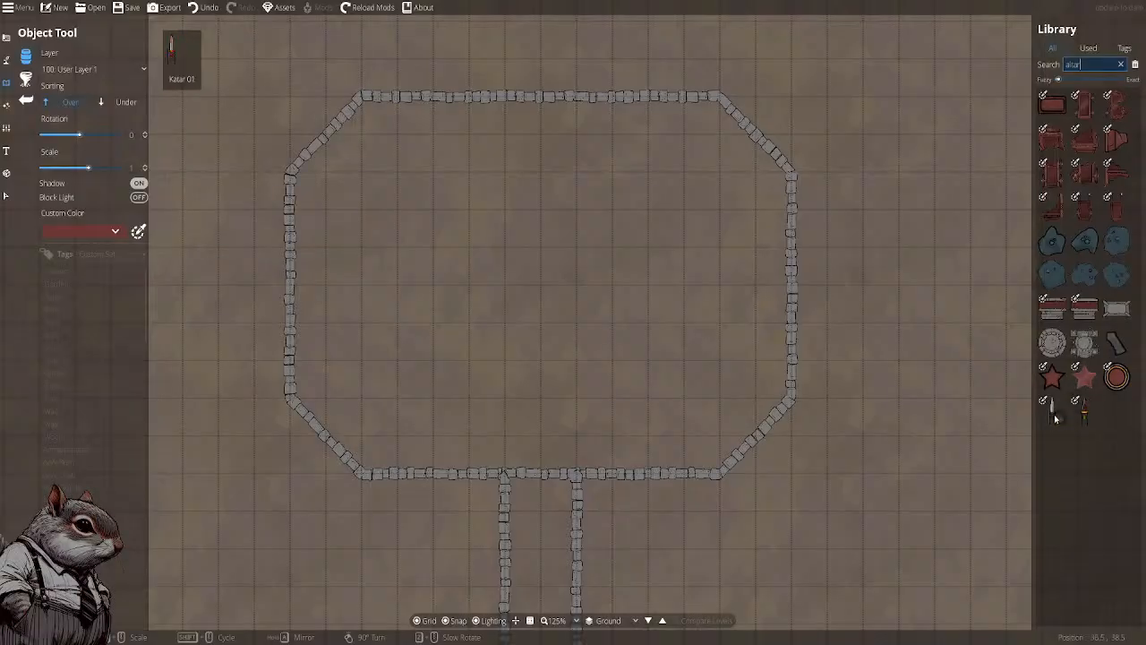
{"action": "mouse_move", "coordinate": [1101, 312]}
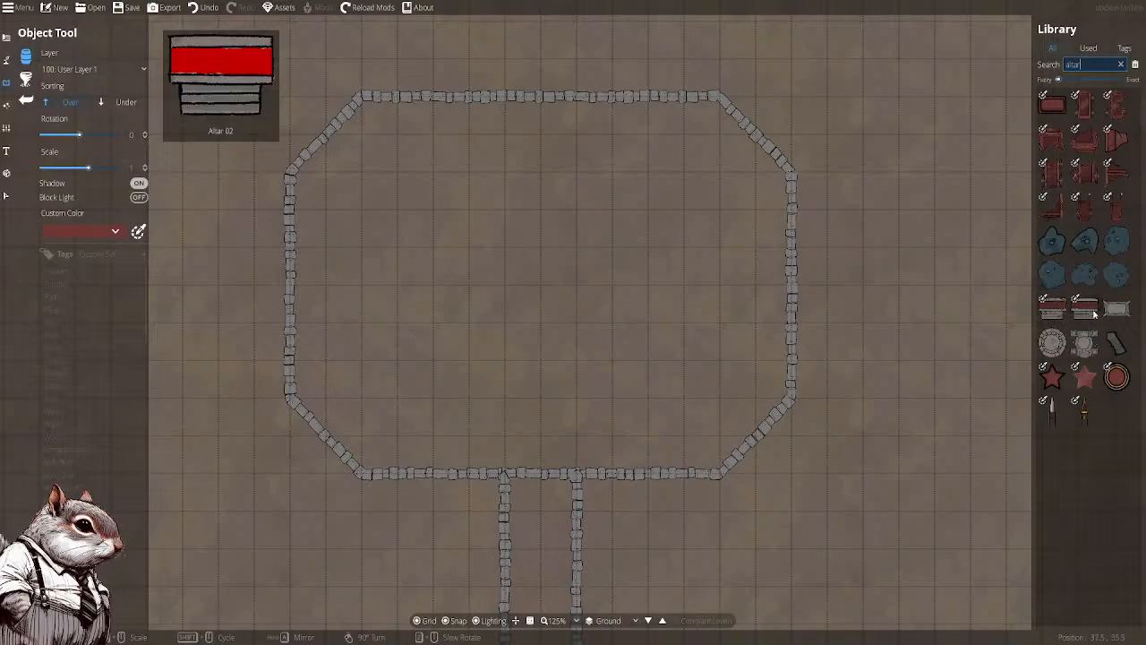
{"action": "left_click", "coordinate": [1084, 343]}
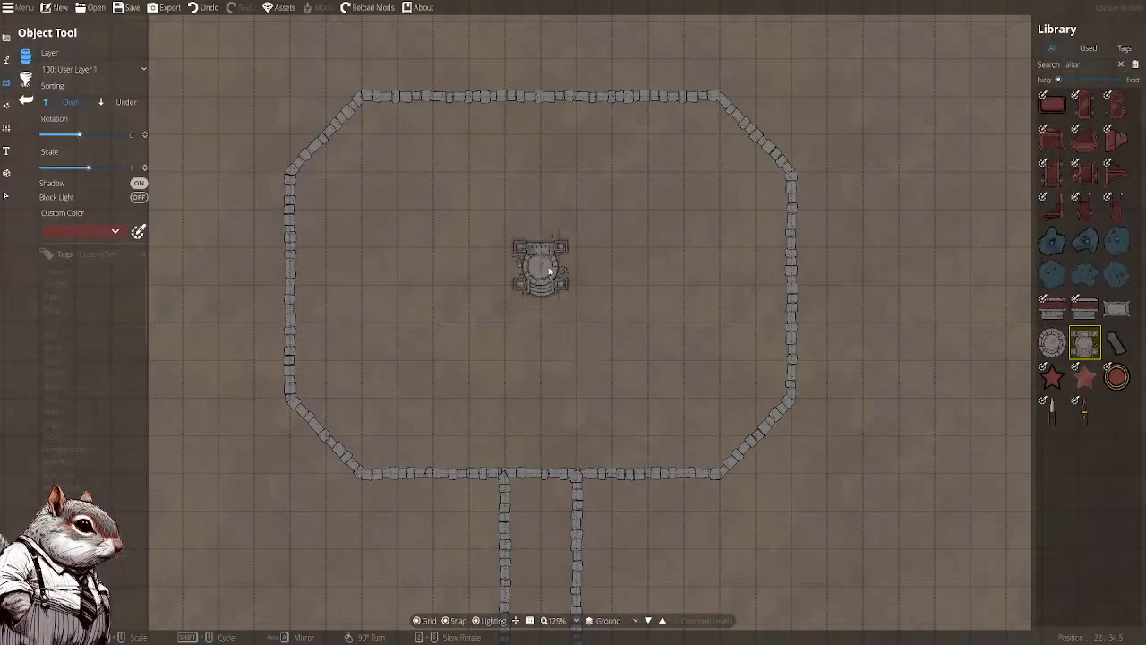
{"action": "scroll", "coordinate": [541, 271], "scroll_direction": "up", "scroll_amount": 6}
{"action": "scroll", "coordinate": [542, 270], "scroll_direction": "up", "scroll_amount": 4}
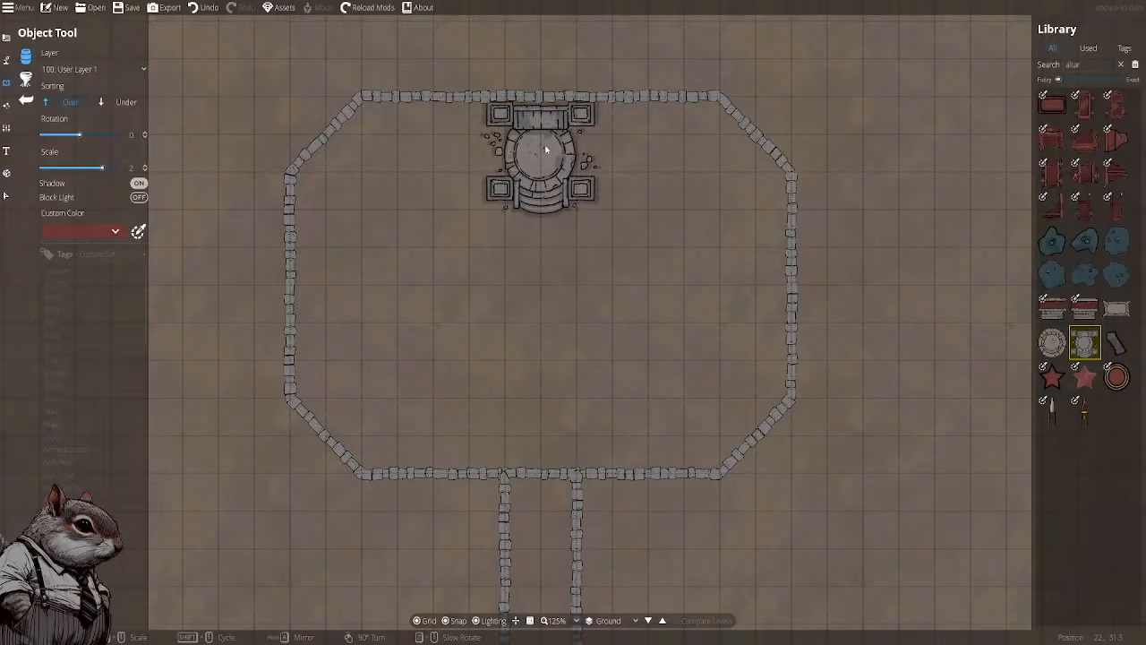
{"action": "left_click", "coordinate": [545, 150]}
{"action": "scroll", "coordinate": [566, 249], "scroll_direction": "up", "scroll_amount": 4}
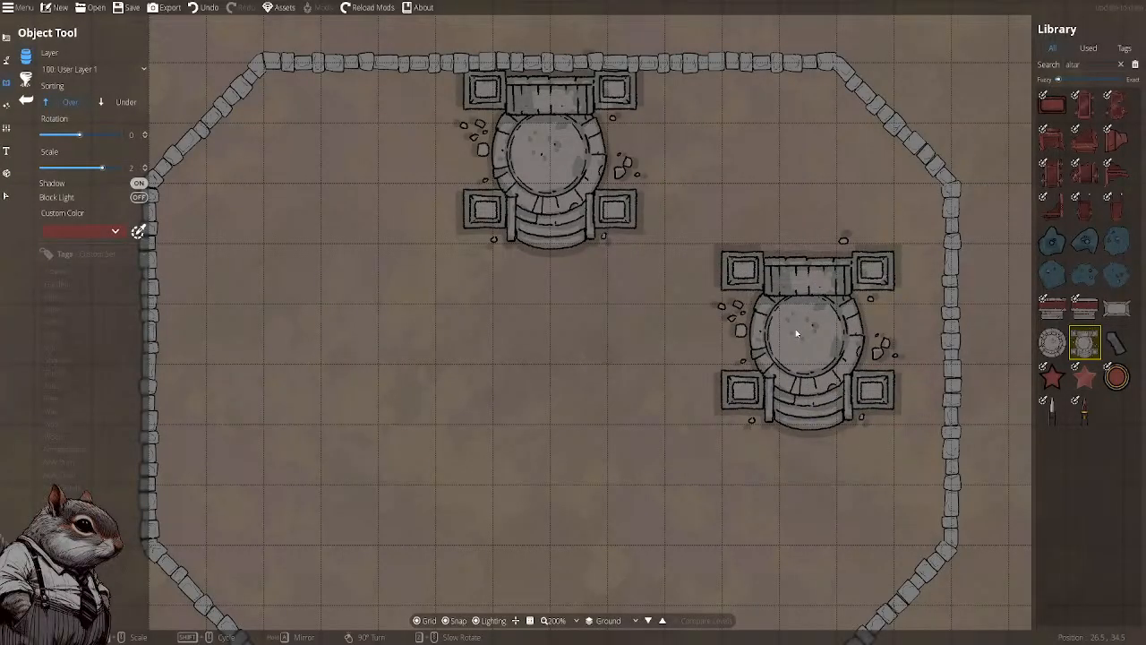
{"action": "left_click_drag", "start_coordinate": [770, 271], "coordinate": [748, 202]}
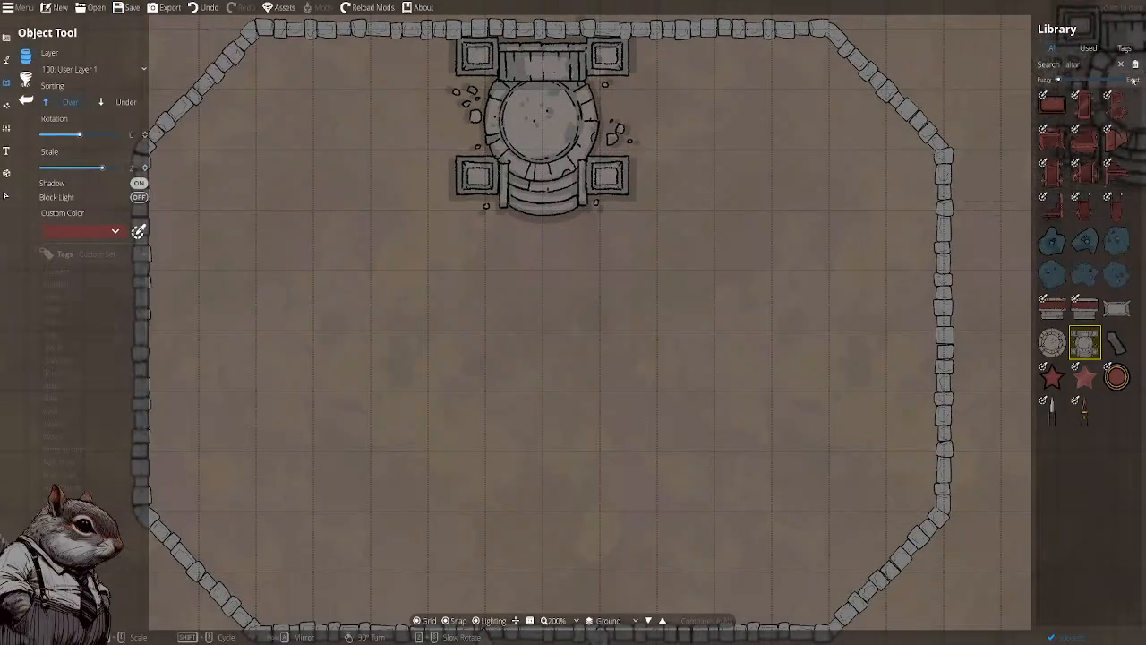
Clear the altar search and browse the full object library for more room furnishings
{"action": "left_click", "coordinate": [1136, 64]}
{"action": "scroll", "coordinate": [1021, 210], "scroll_direction": "down", "scroll_amount": 8}
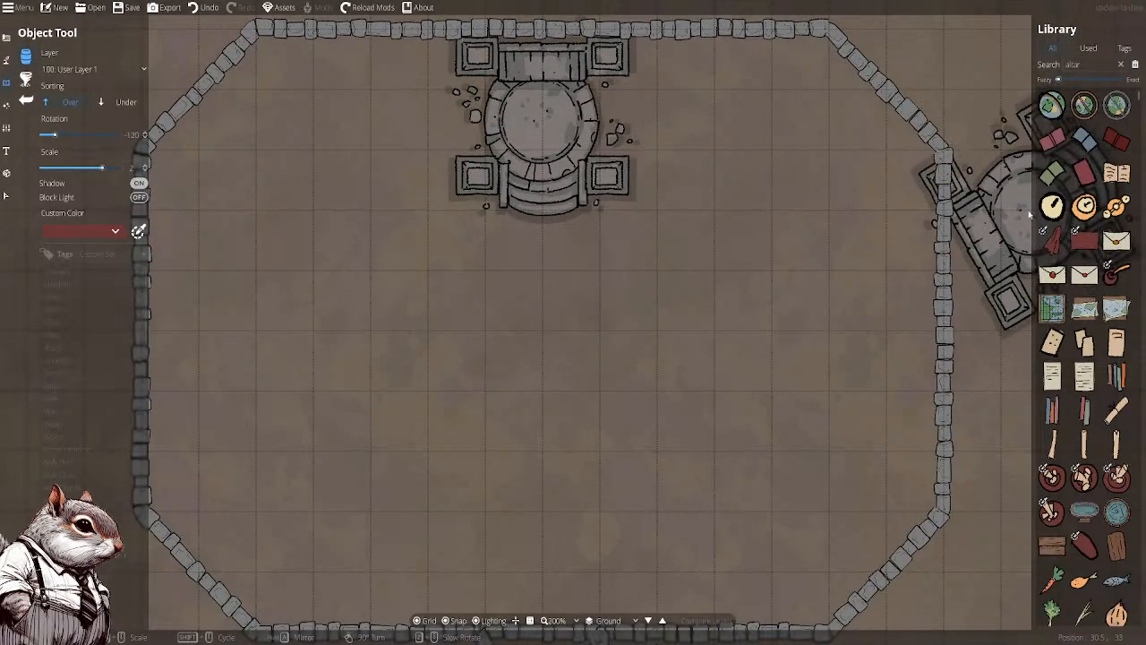
{"action": "scroll", "coordinate": [1088, 241], "scroll_direction": "down", "scroll_amount": 10}
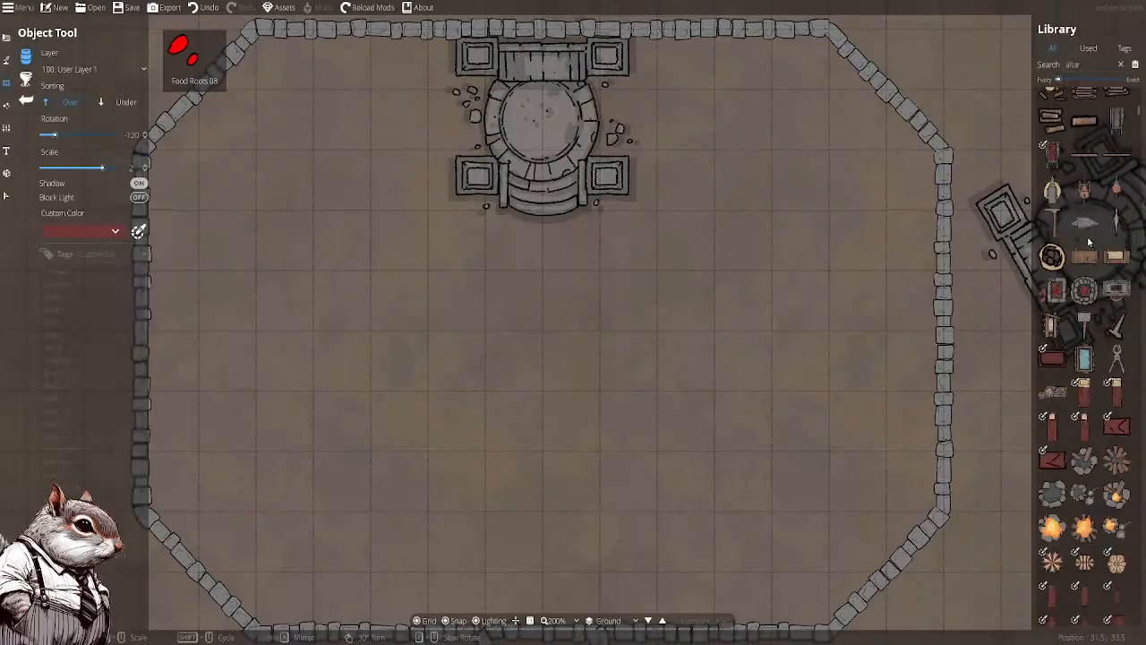
{"action": "scroll", "coordinate": [1089, 242], "scroll_direction": "down", "scroll_amount": 10}
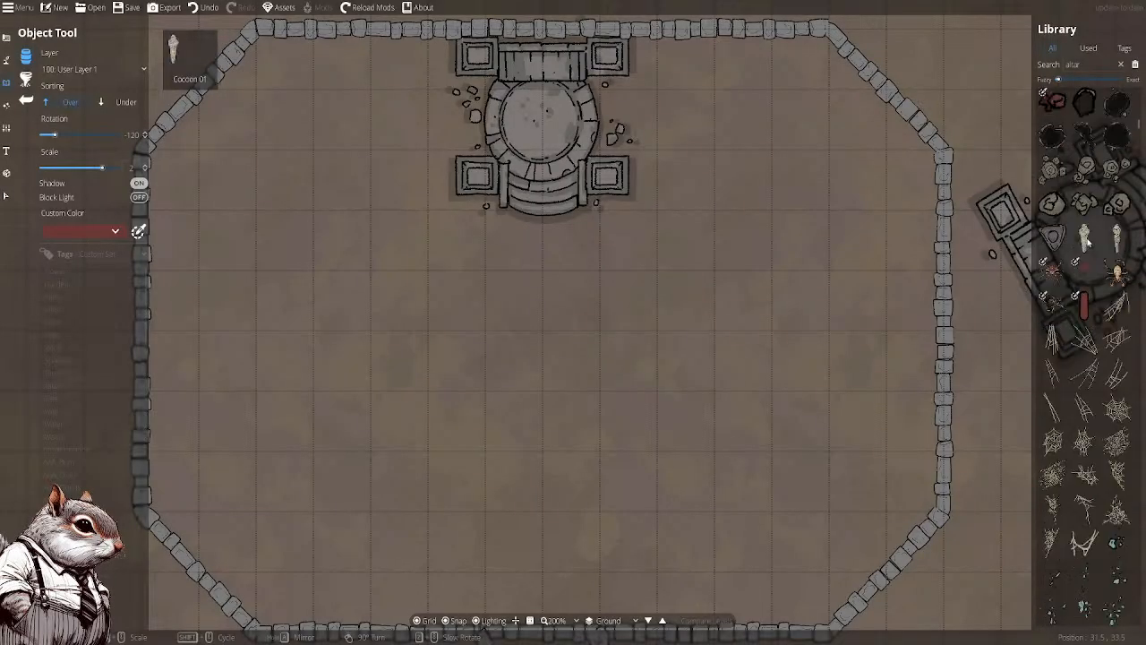
{"action": "scroll", "coordinate": [1088, 242], "scroll_direction": "down", "scroll_amount": 10}
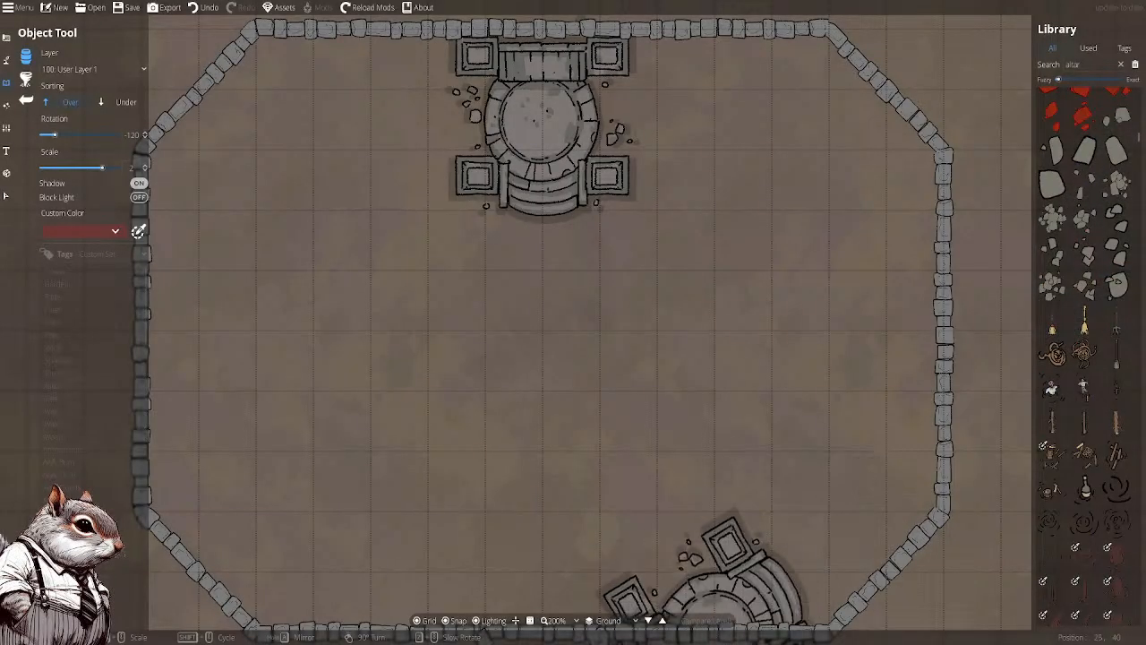
Switch to the notes and add below the bad guys line: "OR -> instead of lizards, they're mimic people, and this is where mimics came from."
{"action": "key", "text": "alt+Tab"}
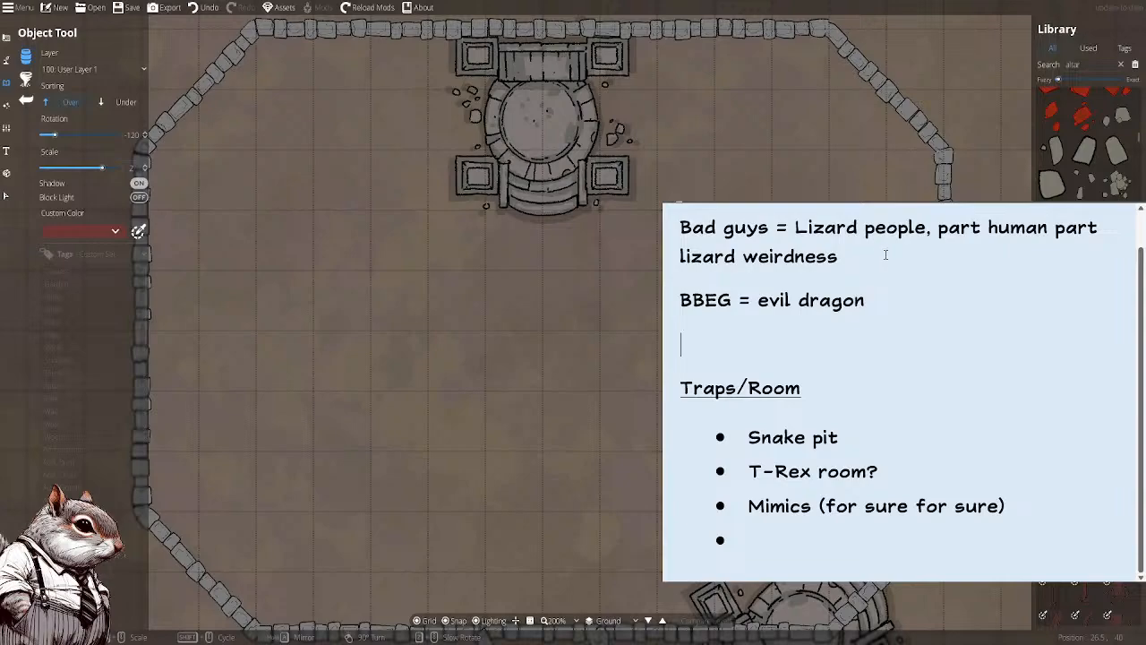
{"action": "left_click", "coordinate": [884, 255]}
{"action": "key", "text": "Return"}
{"action": "type", "text": "OR "}
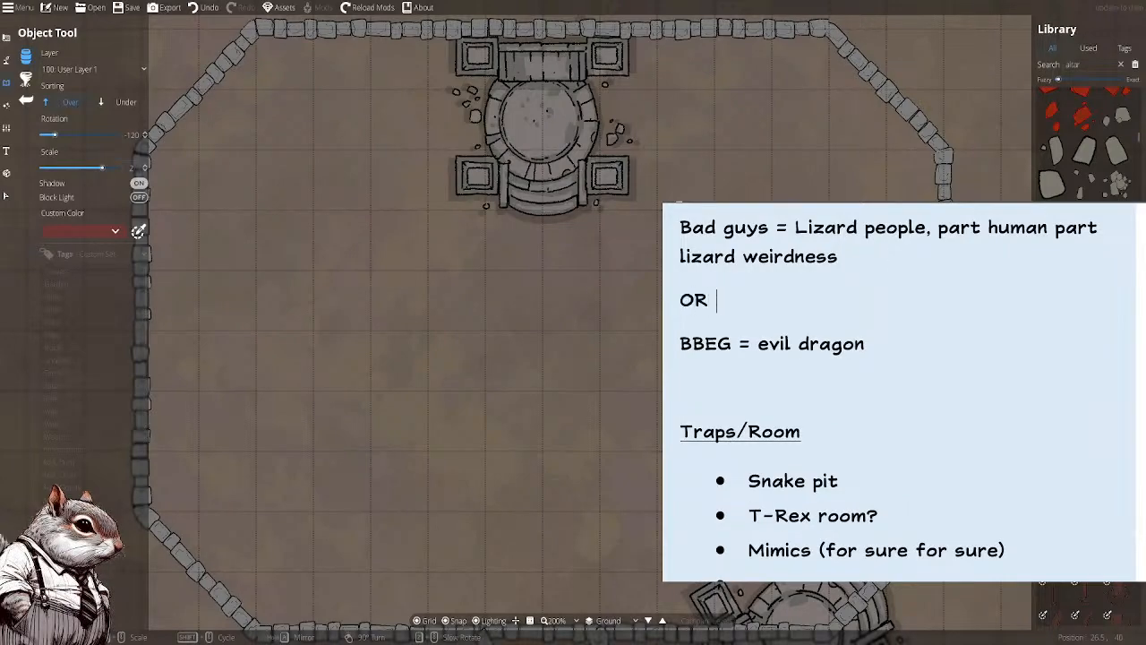
{"action": "type", "text": "-> instead of lizards, "}
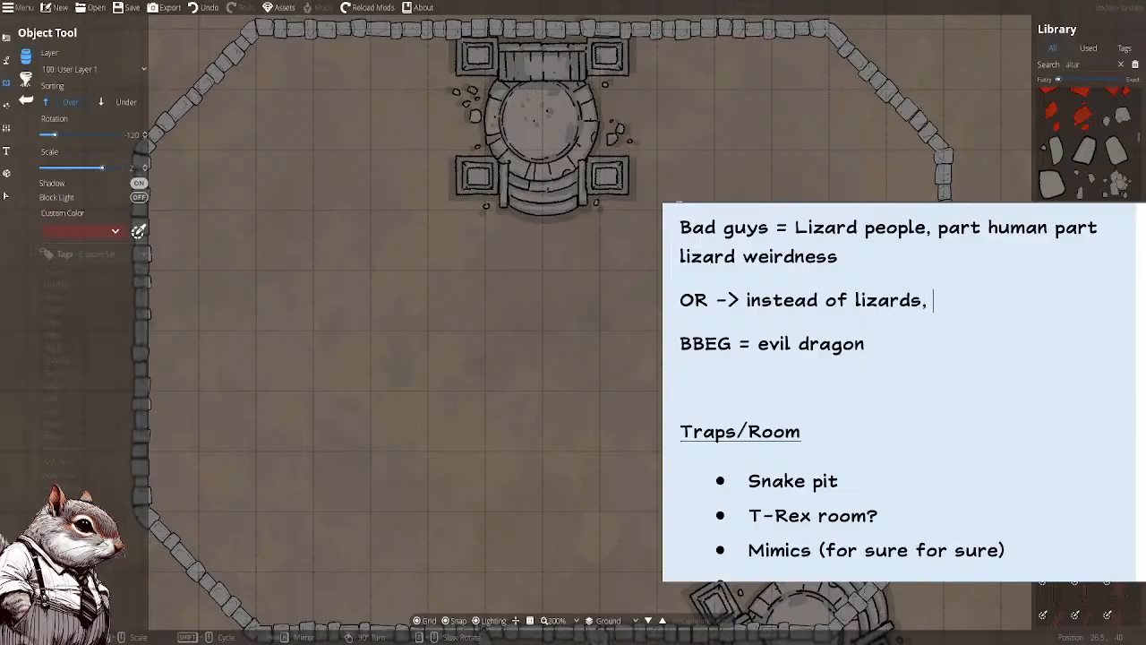
{"action": "type", "text": "they're mimic peop"}
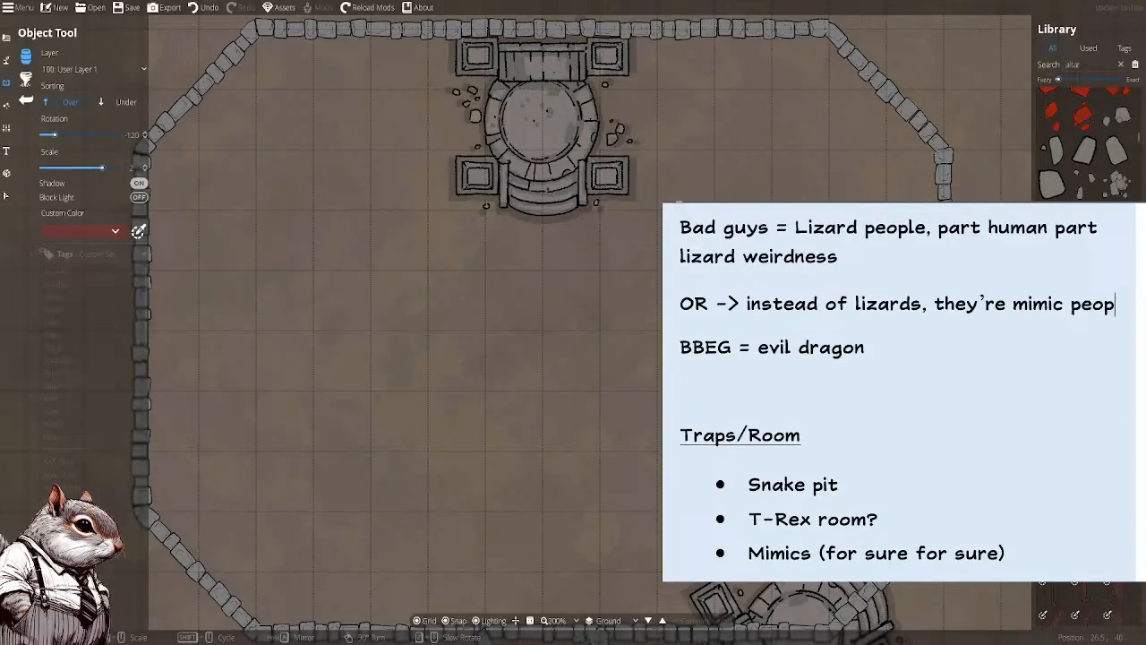
{"action": "type", "text": "le, and thi "}
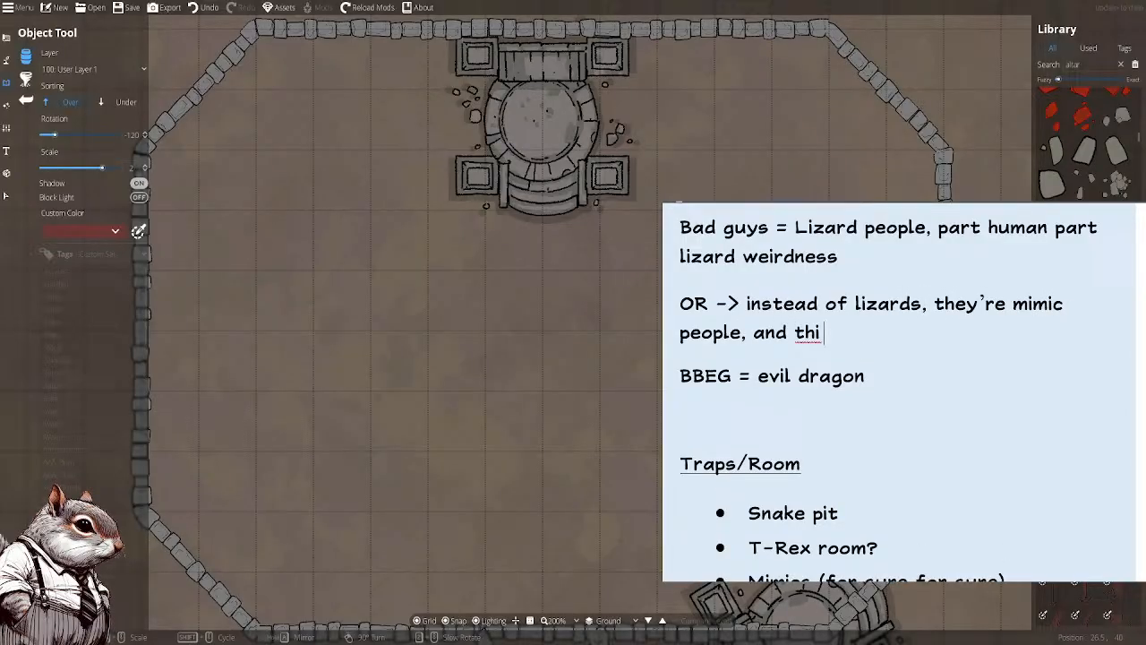
{"action": "type", "text": "s is where mim"}
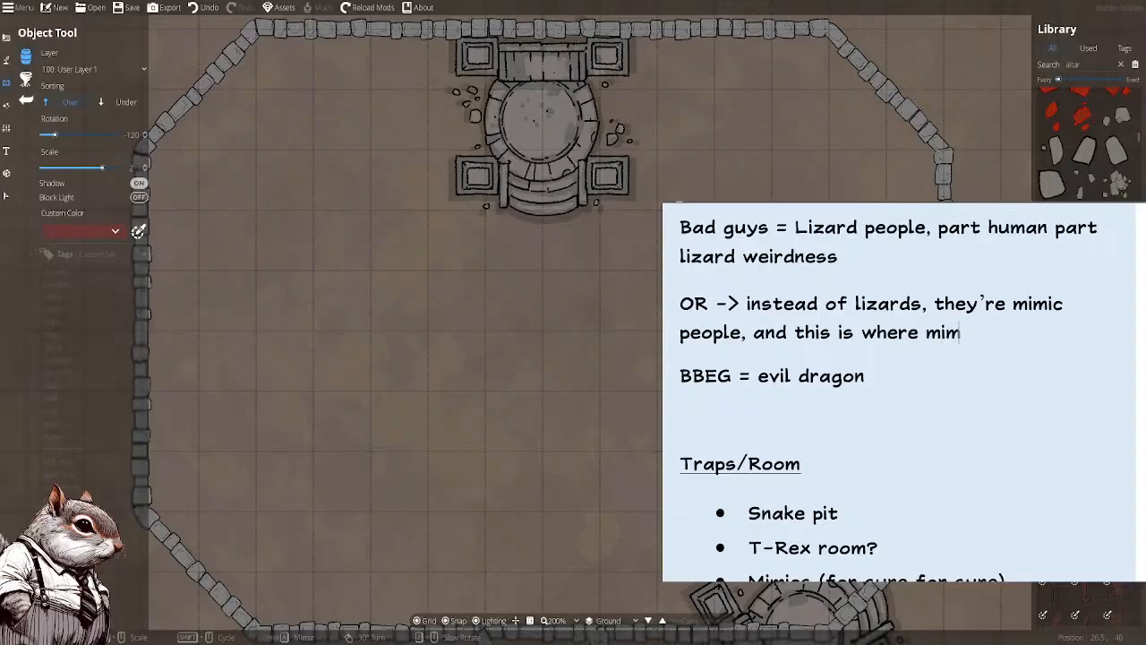
{"action": "type", "text": "ics came from"}
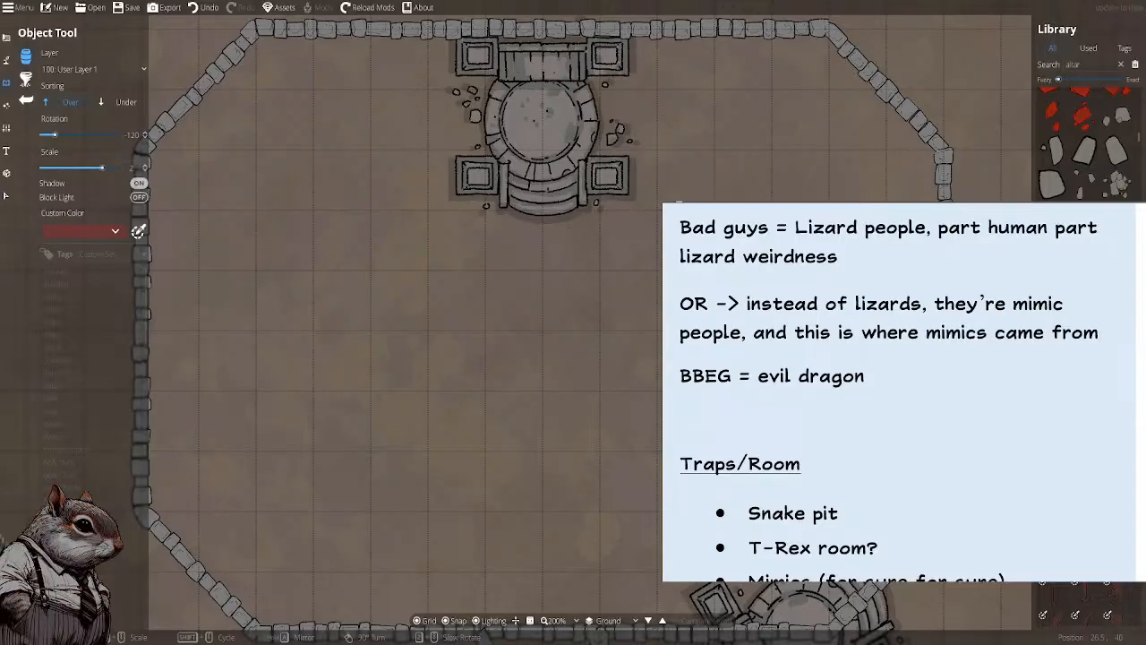
{"action": "type", "text": "."}
Delete the "BBEG = evil dragon" line from the notes and undo the deletion
{"action": "key", "text": "Down"}
{"action": "key", "text": "shift+Up"}
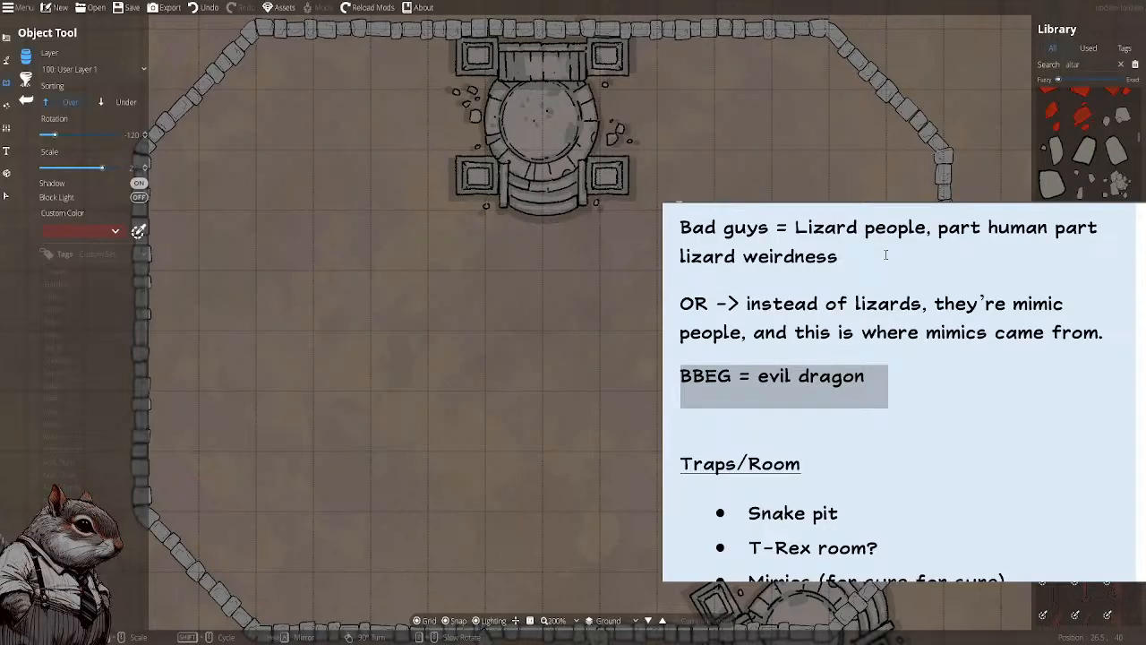
{"action": "key", "text": "BackSpace"}
{"action": "key", "text": "ctrl+z"}
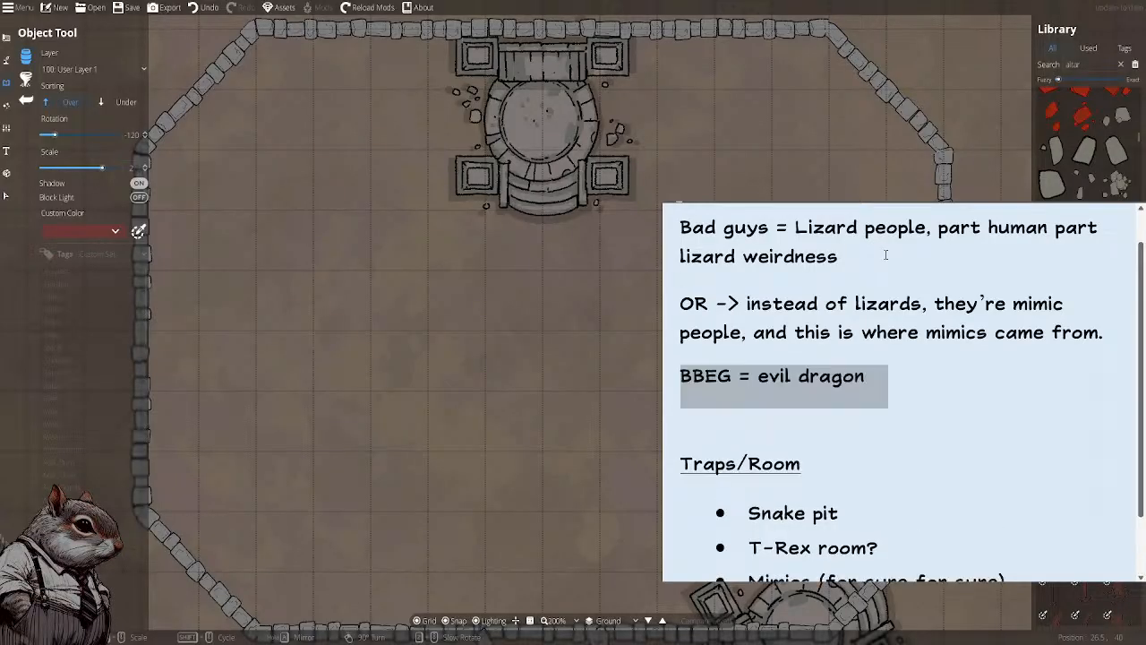
{"action": "key", "text": "Down"}
{"action": "scroll", "coordinate": [853, 396], "scroll_direction": "down", "scroll_amount": 2}
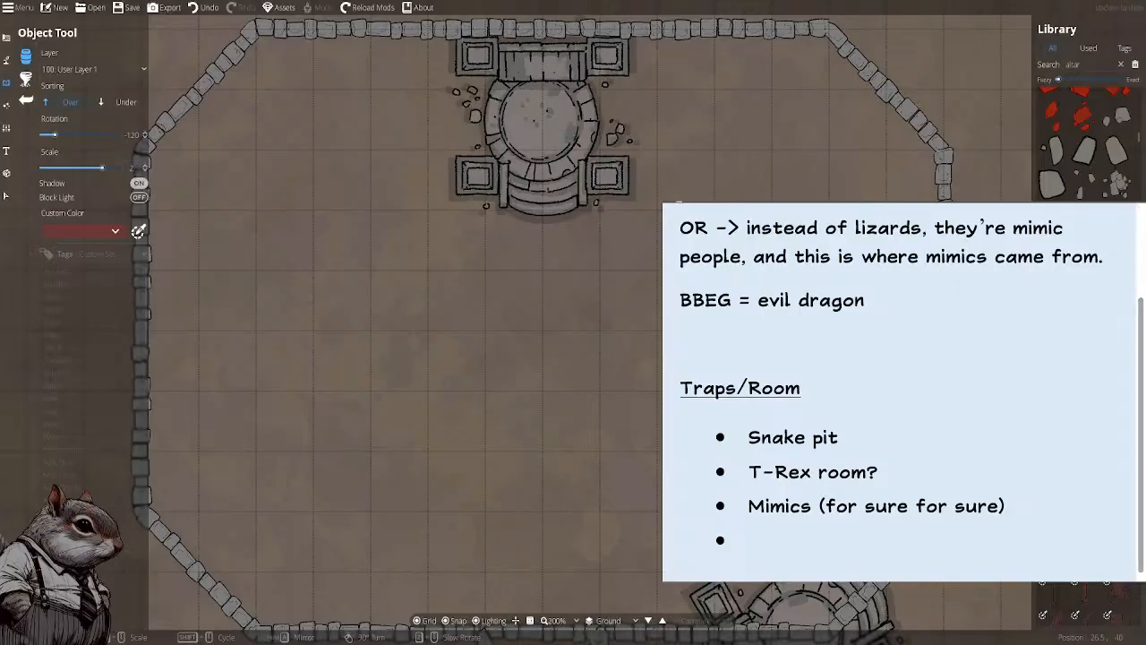
Return to the map and place small rubble at scale 0.8, rotated 105 degrees, beside the altar's upper right edge
{"action": "key", "text": "alt+Tab"}
{"action": "left_click_drag", "start_coordinate": [742, 256], "coordinate": [714, 271]}
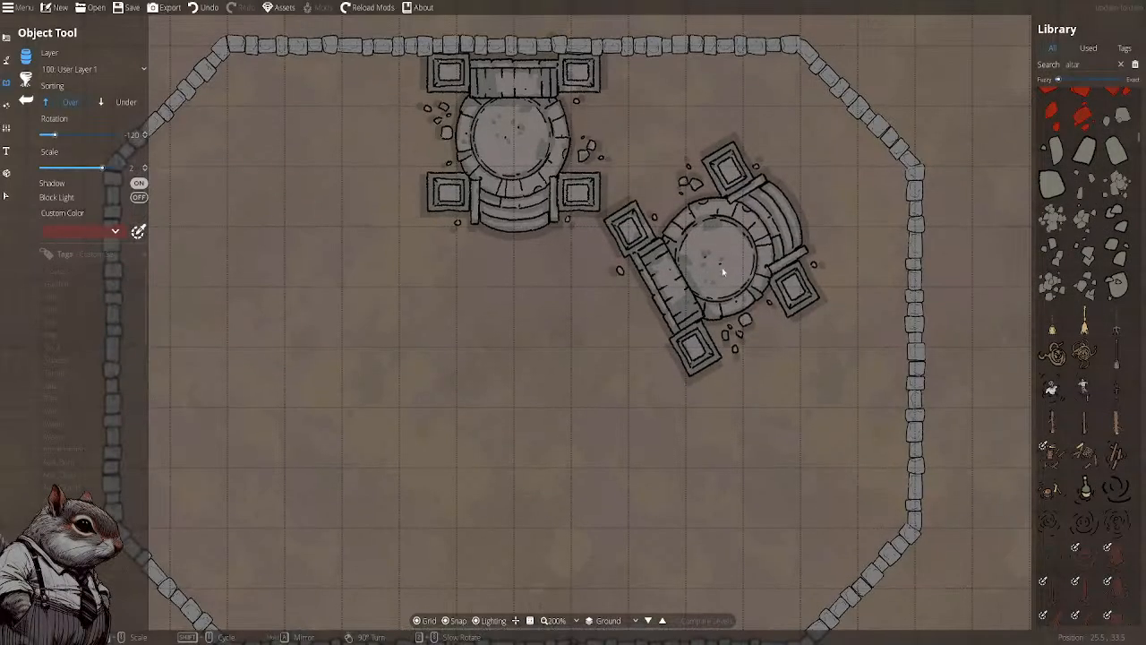
{"action": "left_click", "coordinate": [1084, 183]}
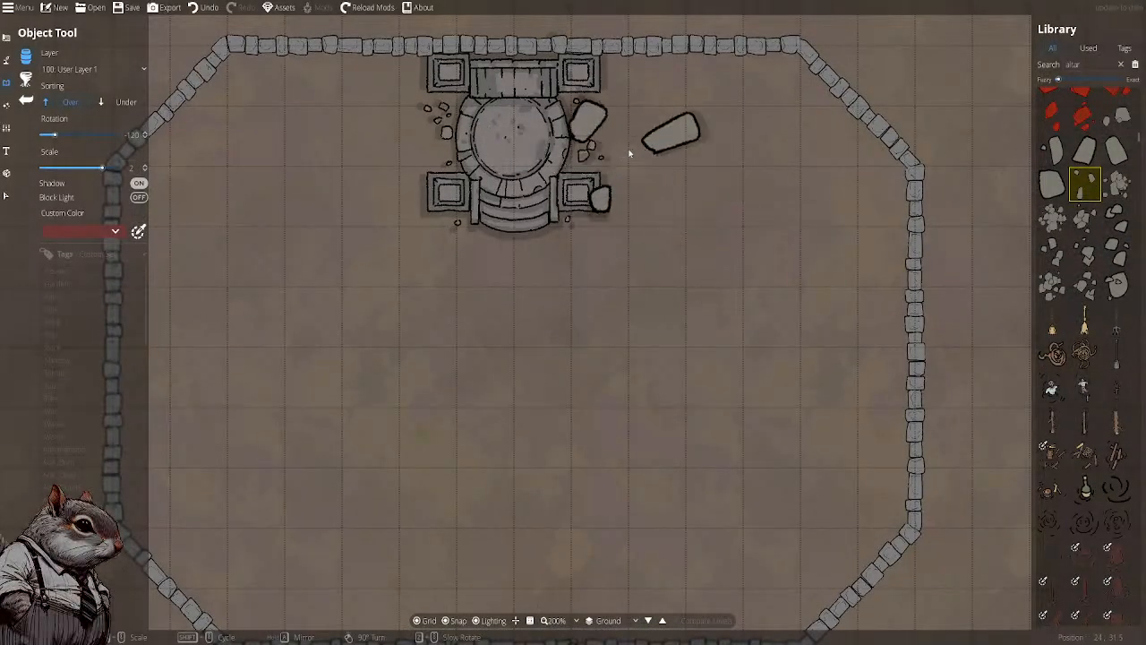
{"action": "scroll", "coordinate": [629, 146], "scroll_direction": "down", "scroll_amount": 5}
{"action": "scroll", "coordinate": [627, 148], "scroll_direction": "down", "scroll_amount": 10}
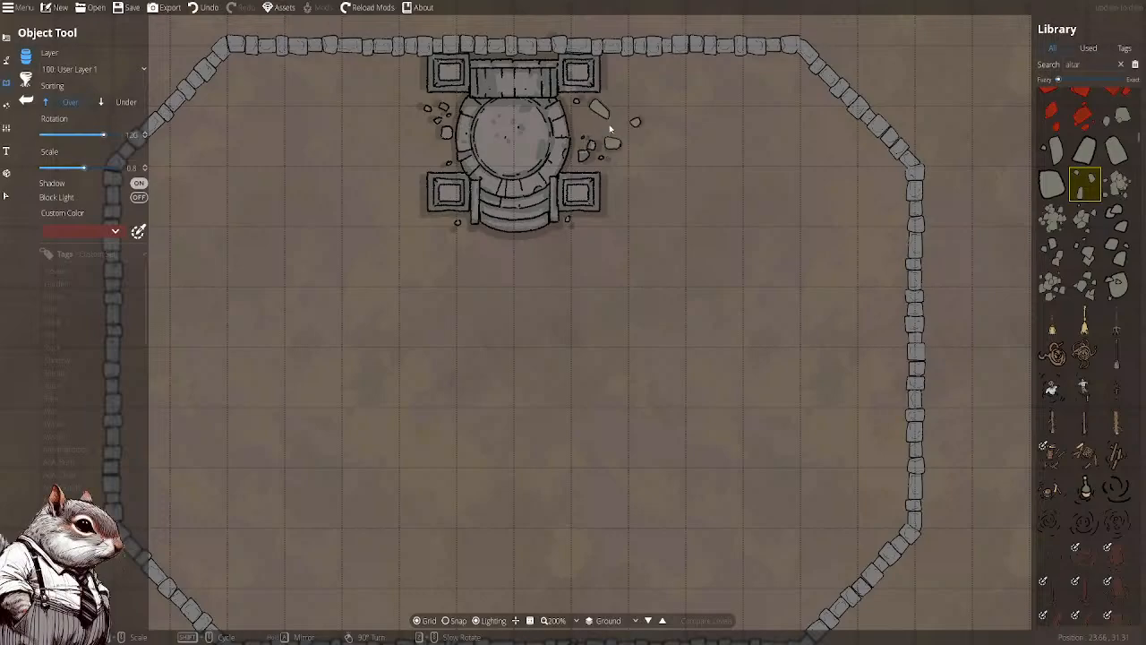
{"action": "scroll", "coordinate": [615, 134], "scroll_direction": "down", "scroll_amount": 4, "text": "shift"}
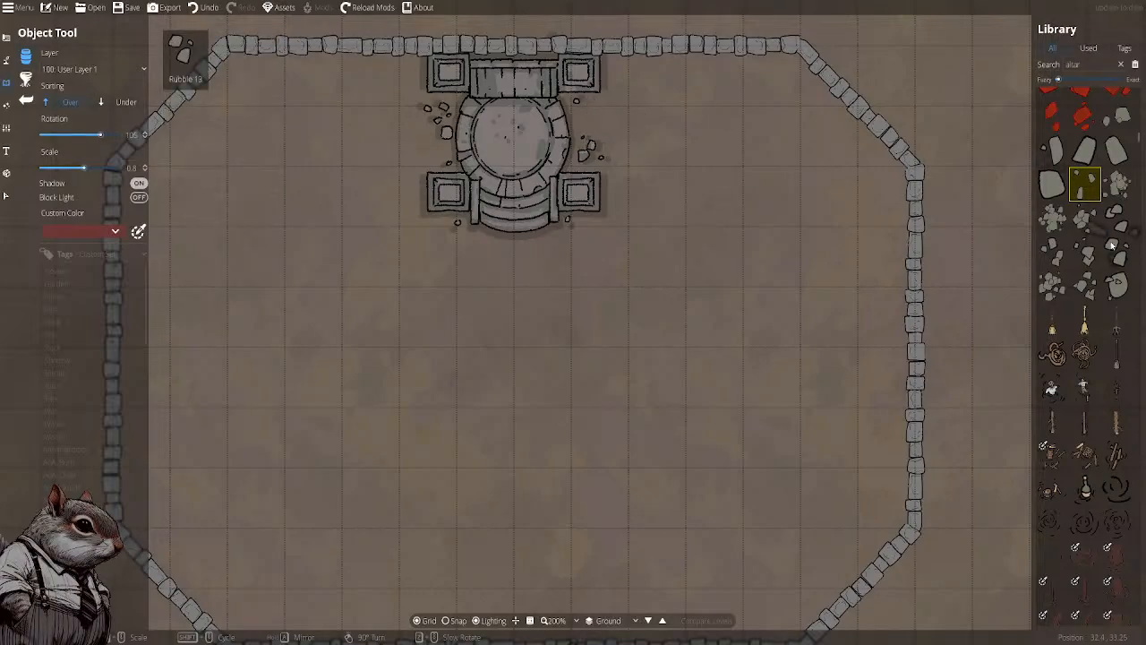
{"action": "left_click", "coordinate": [598, 118]}
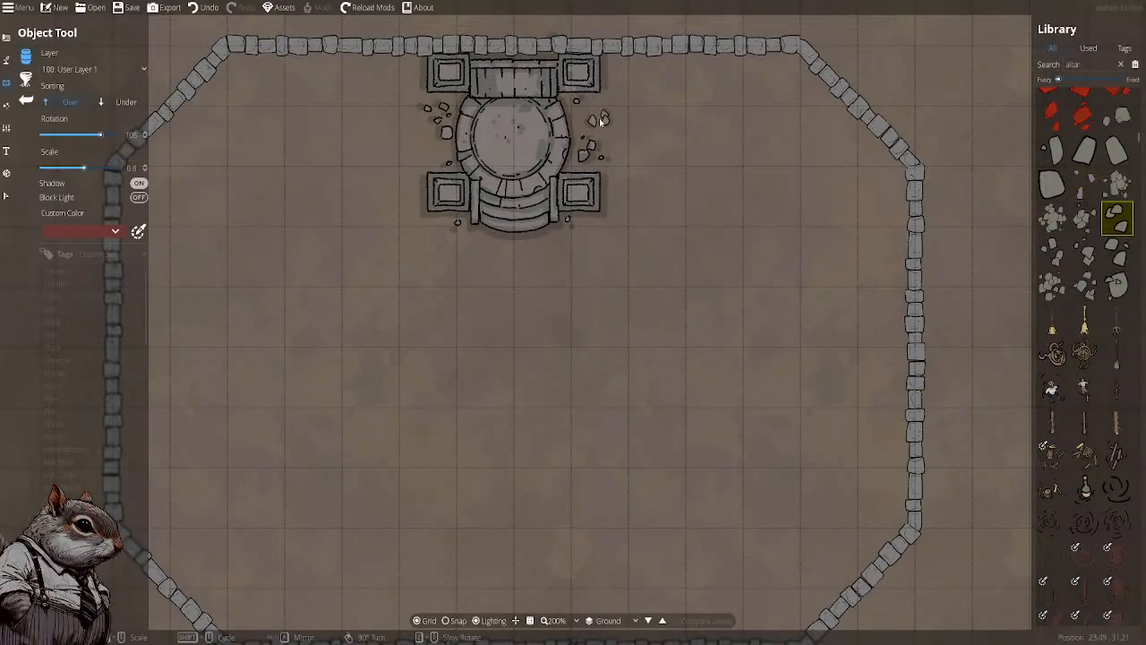
Place the same rubble to the left of the altar, turn off object shadows, and place another on the altar's lower left rim
{"action": "scroll", "coordinate": [442, 154], "scroll_direction": "up", "scroll_amount": 4}
{"action": "left_click", "coordinate": [423, 154]}
{"action": "left_click", "coordinate": [139, 182]}
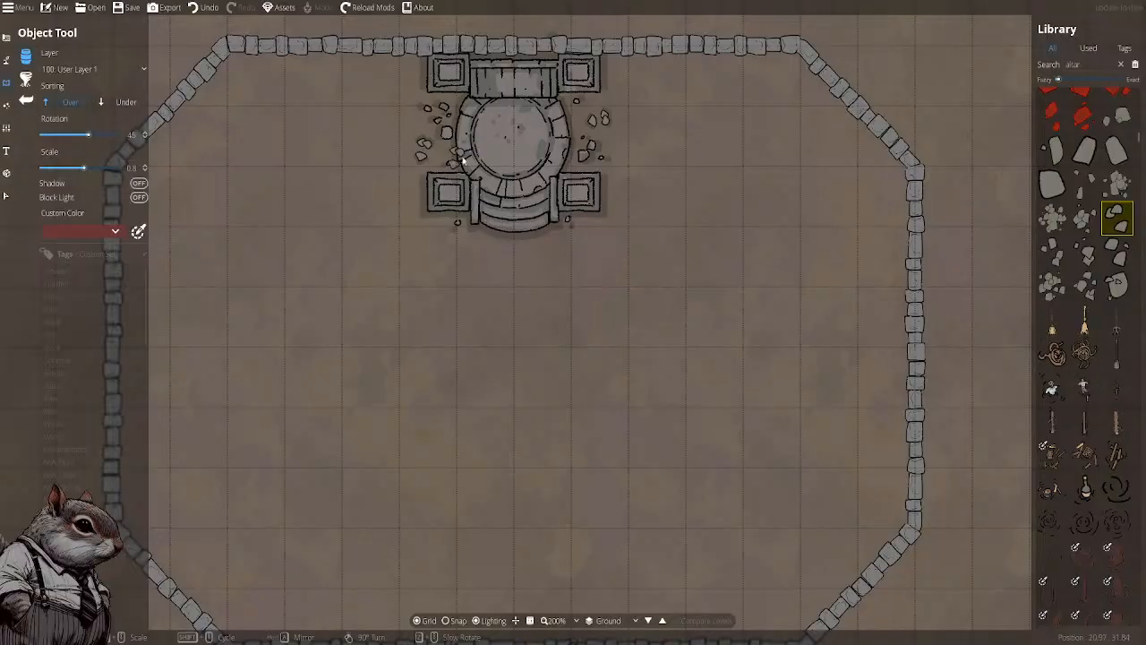
{"action": "left_click", "coordinate": [475, 164]}
Scatter different shadowless rubble pieces at scale 0.8 on the altar's right rim and on the upper left of its circular platform
{"action": "scroll", "coordinate": [587, 151], "scroll_direction": "up", "scroll_amount": 3}
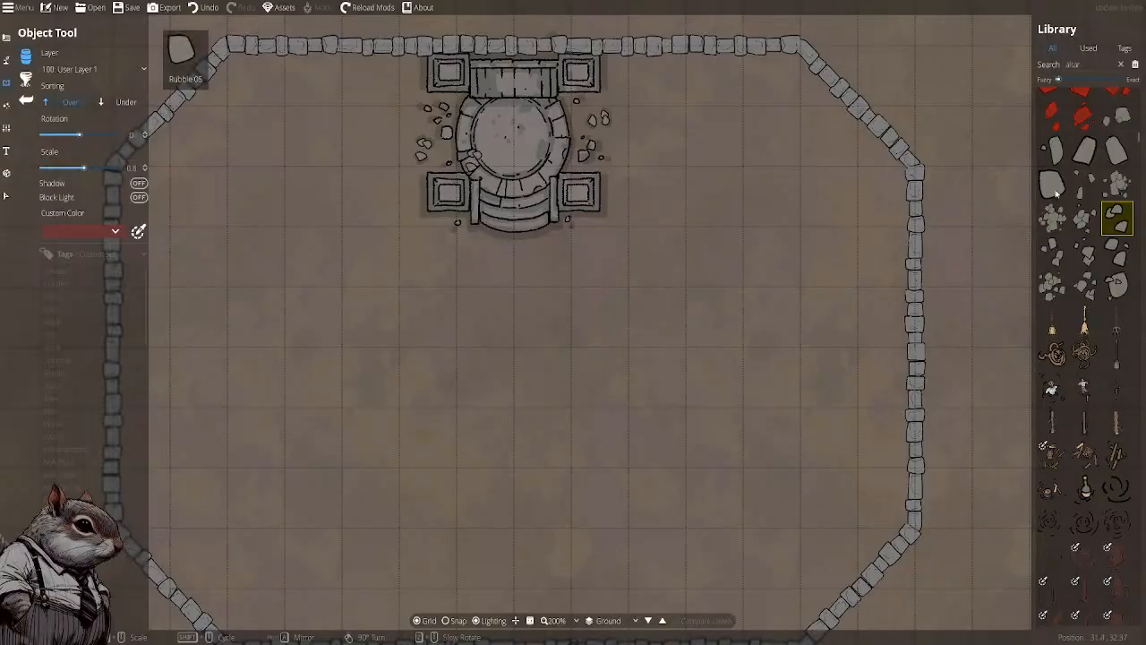
{"action": "left_click", "coordinate": [1086, 248]}
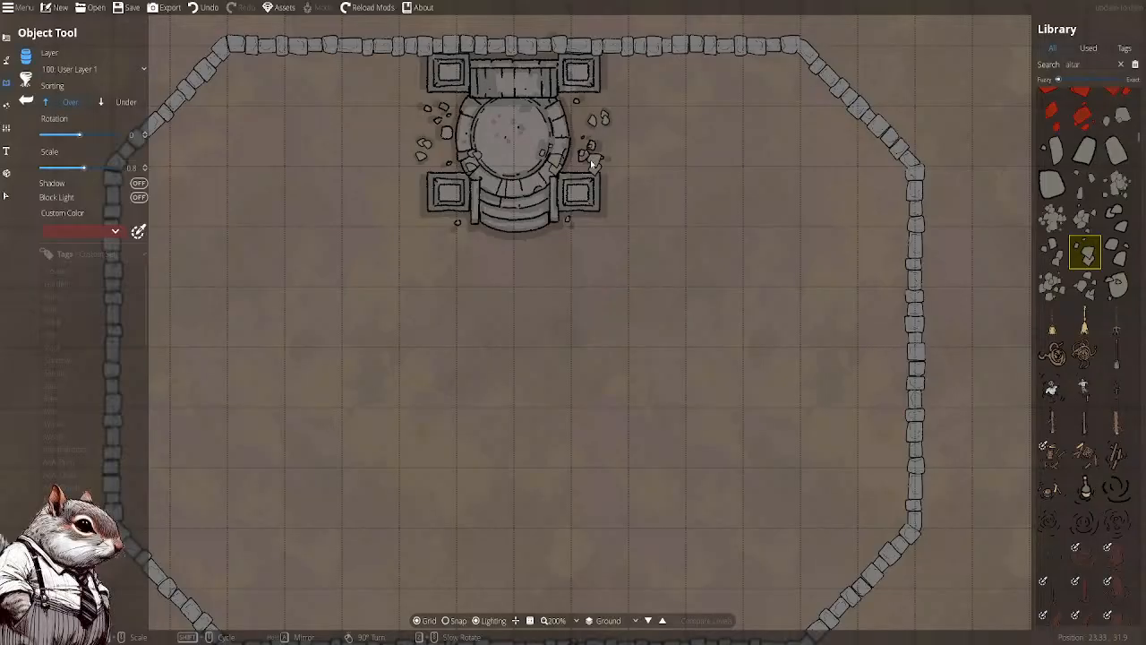
{"action": "scroll", "coordinate": [548, 116], "scroll_direction": "up", "scroll_amount": 5}
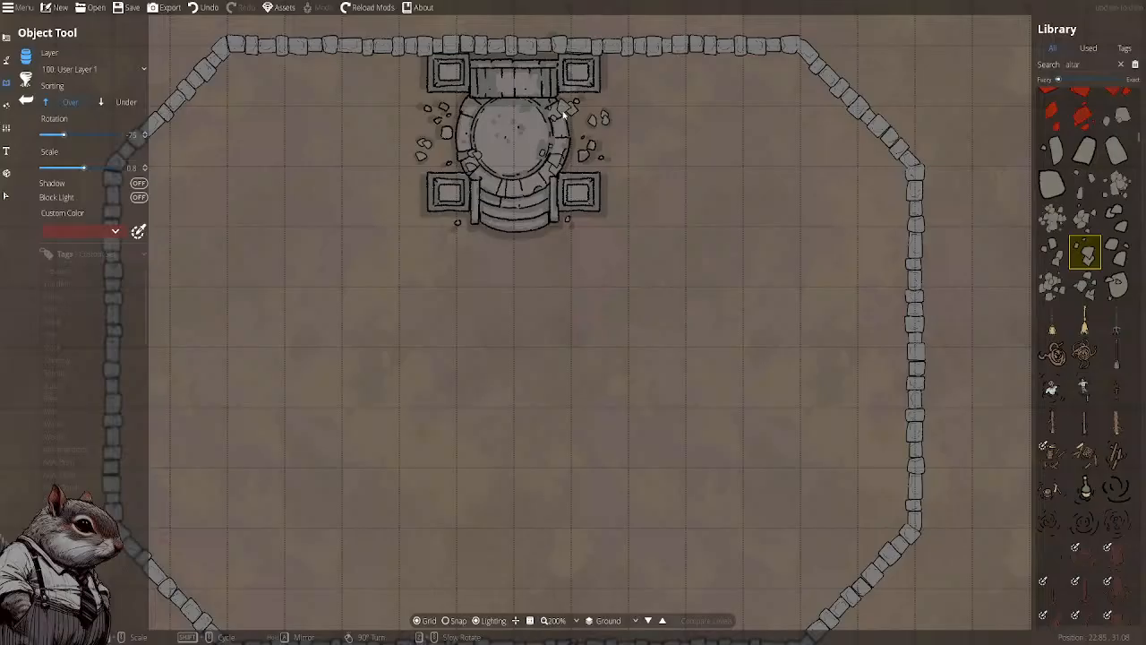
{"action": "left_click", "coordinate": [1116, 253]}
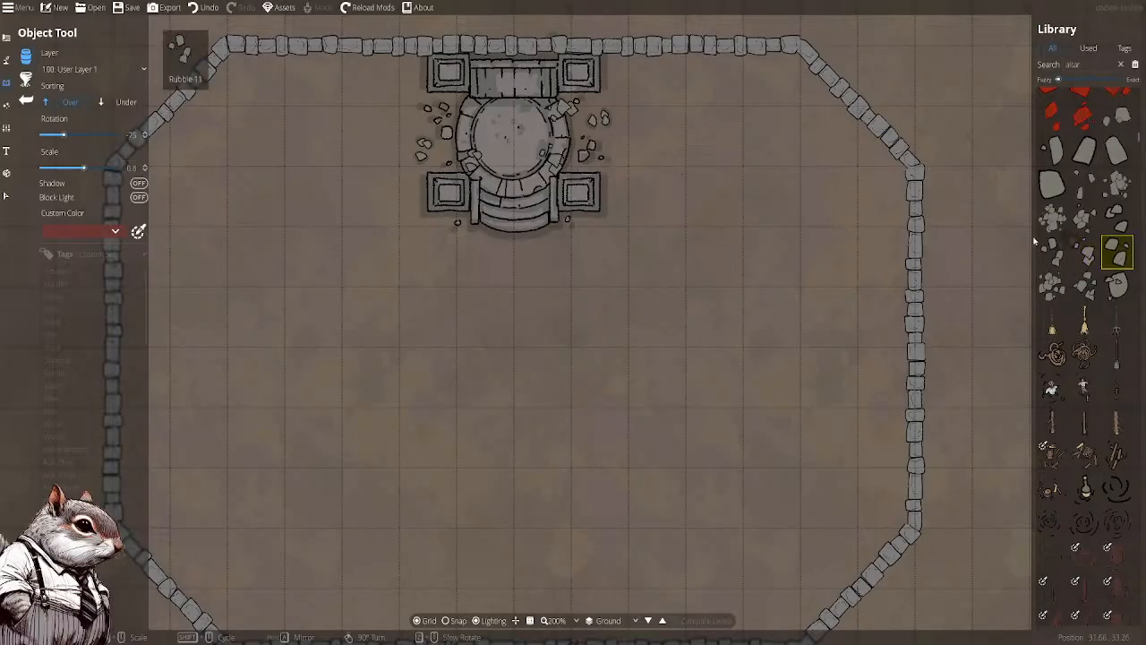
{"action": "left_click", "coordinate": [489, 123]}
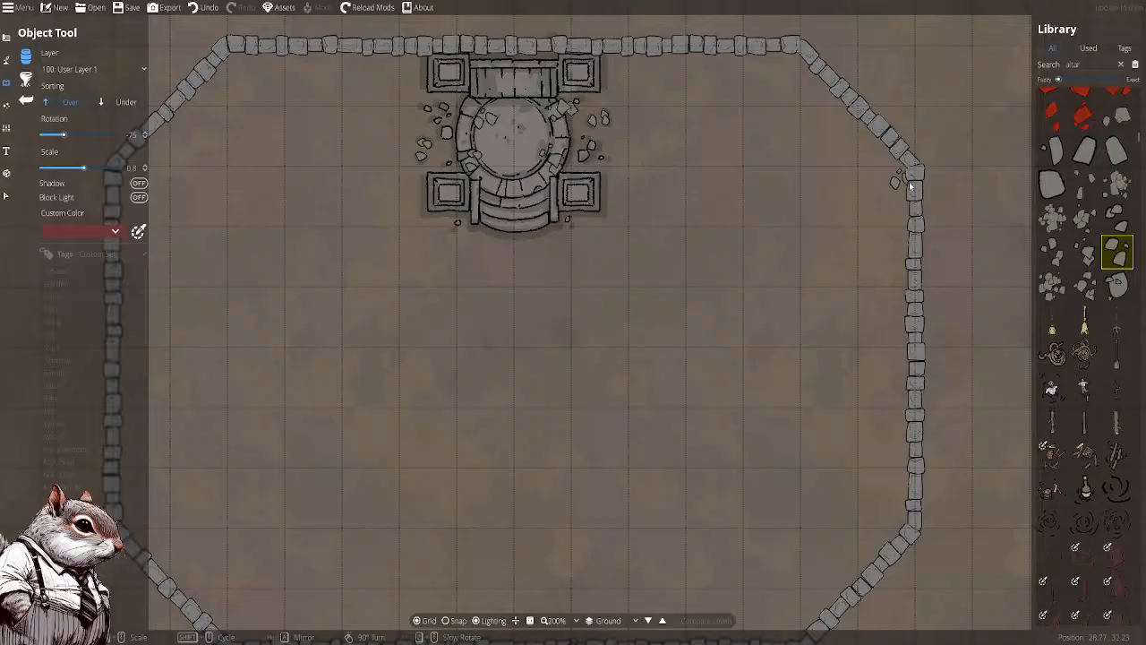
Browse the object library beyond the rubble for bones, skulls and skeletons to decorate the altar
{"action": "scroll", "coordinate": [1103, 267], "scroll_direction": "down", "scroll_amount": 3}
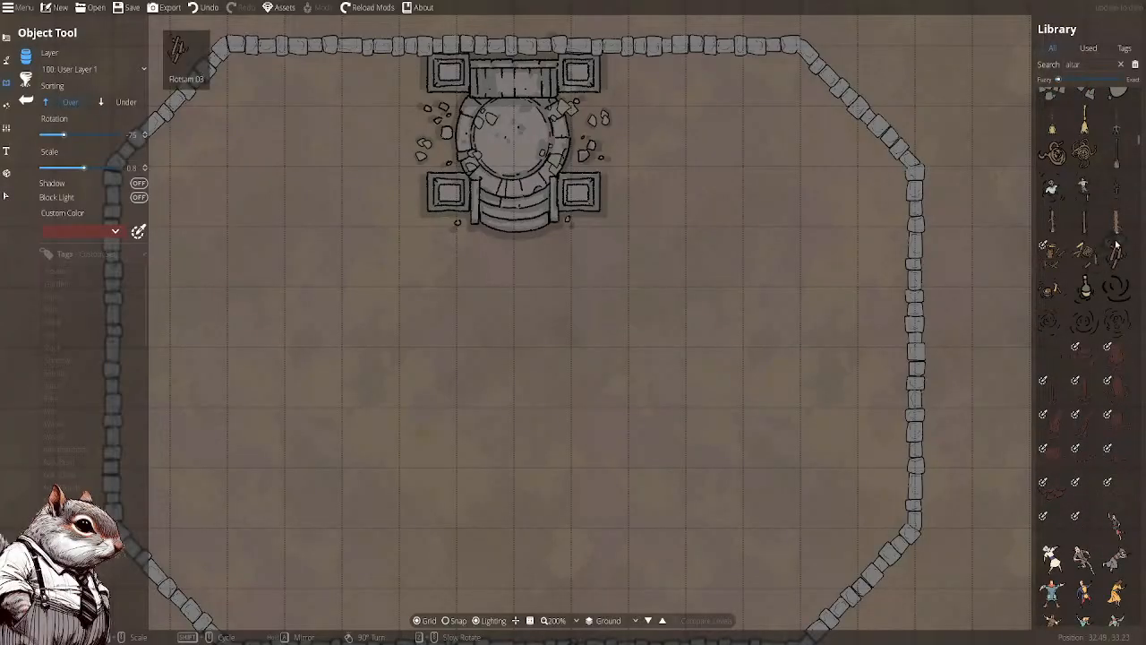
{"action": "scroll", "coordinate": [1110, 255], "scroll_direction": "down", "scroll_amount": 2}
{"action": "scroll", "coordinate": [1115, 245], "scroll_direction": "down", "scroll_amount": 1}
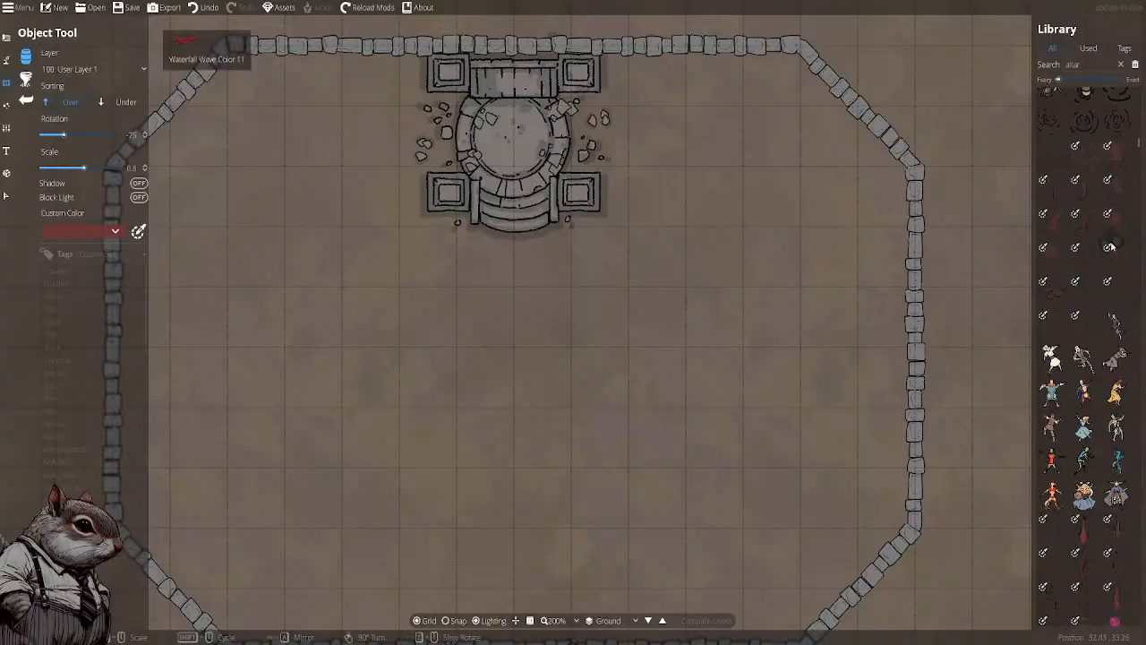
{"action": "scroll", "coordinate": [1103, 247], "scroll_direction": "down", "scroll_amount": 1}
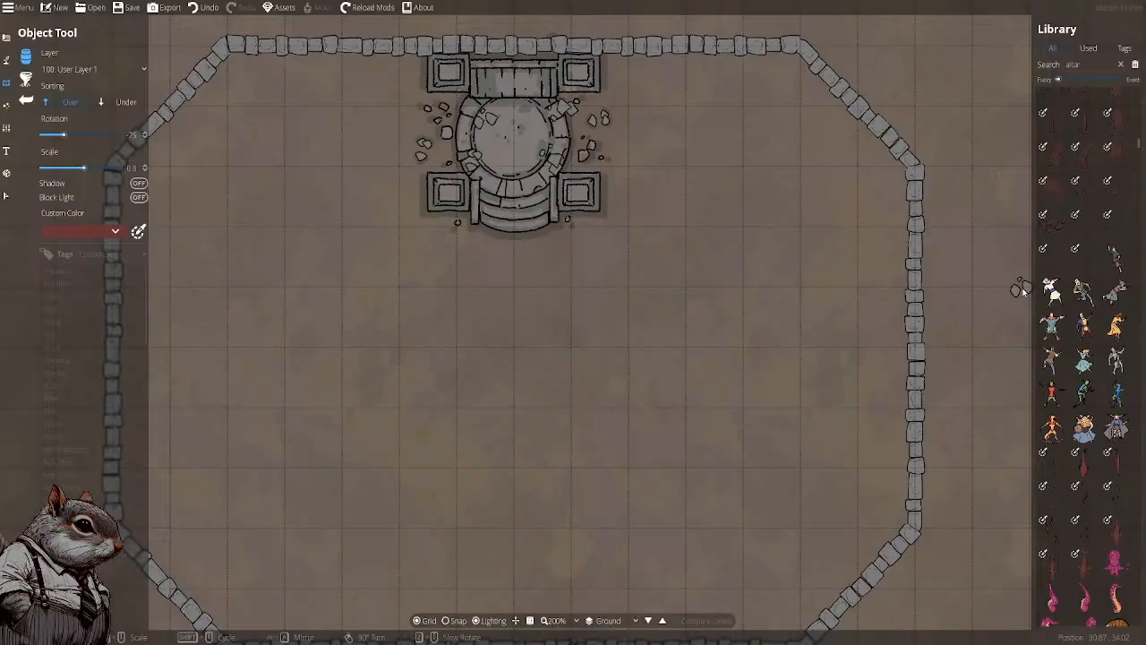
{"action": "scroll", "coordinate": [1083, 296], "scroll_direction": "down", "scroll_amount": 5}
{"action": "scroll", "coordinate": [1089, 290], "scroll_direction": "down", "scroll_amount": 5}
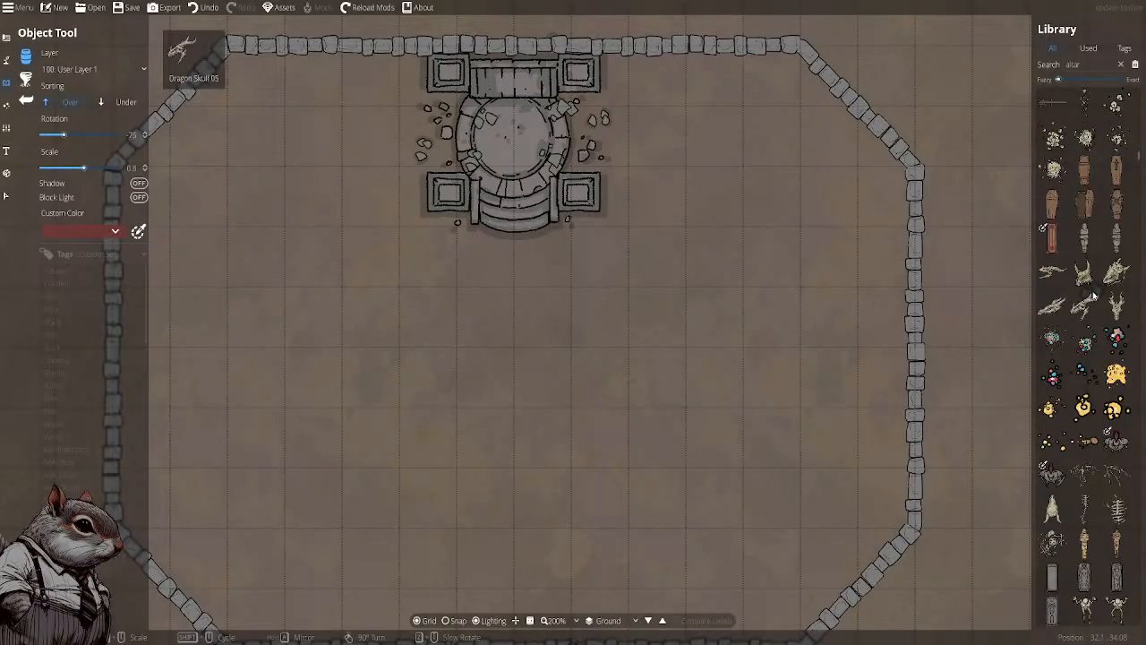
{"action": "scroll", "coordinate": [1092, 278], "scroll_direction": "up", "scroll_amount": 3}
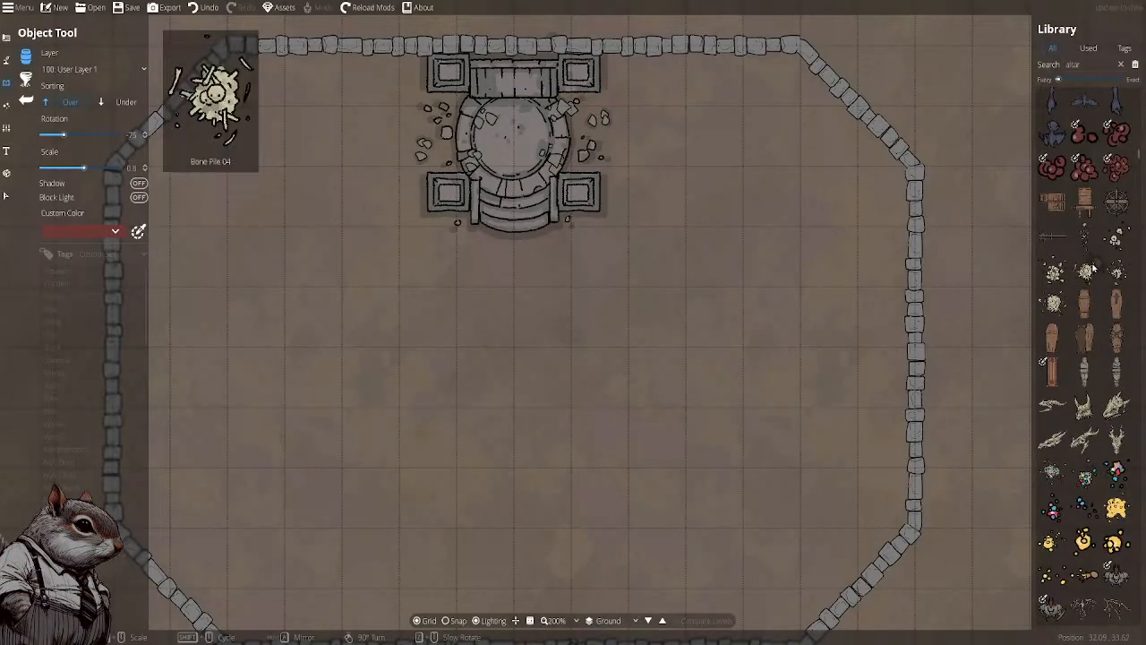
{"action": "scroll", "coordinate": [1087, 235], "scroll_direction": "up", "scroll_amount": 3}
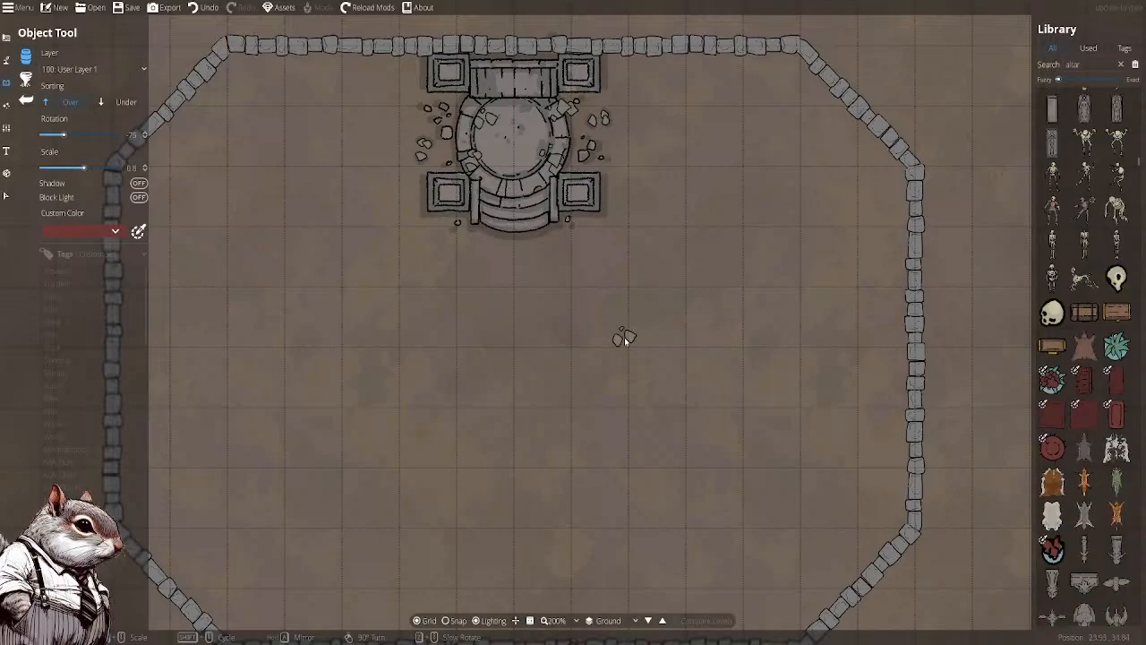
Set the custom object colour to tan-brown and place two skulls at scale 0.9 on the altar's circular platform
{"action": "left_click", "coordinate": [114, 231]}
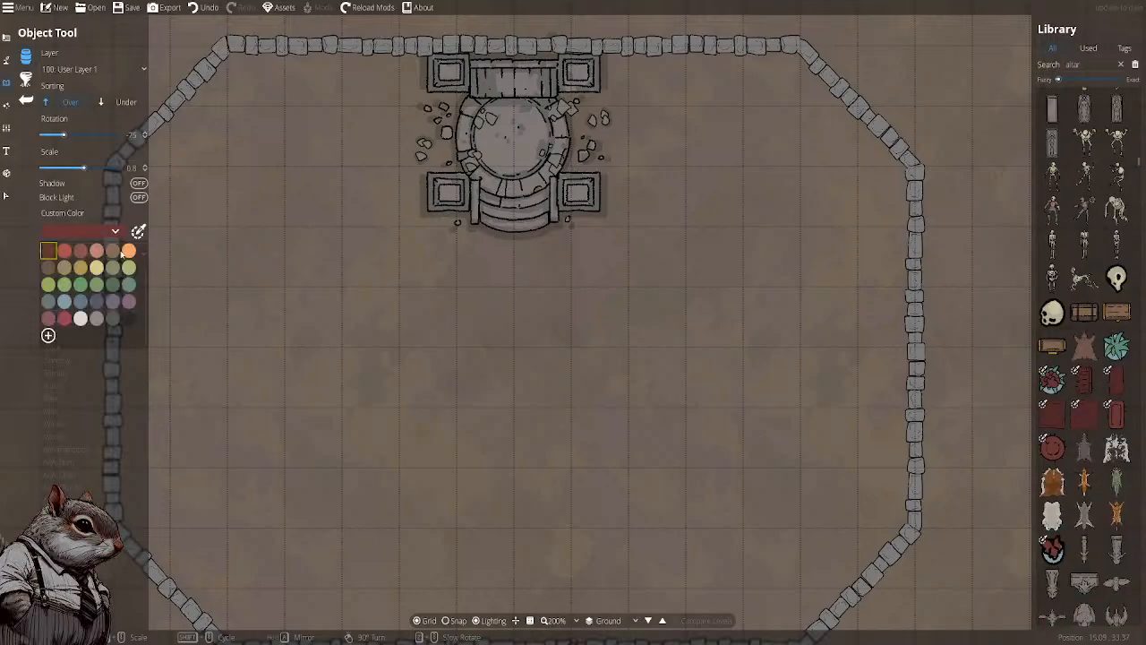
{"action": "left_click", "coordinate": [115, 254]}
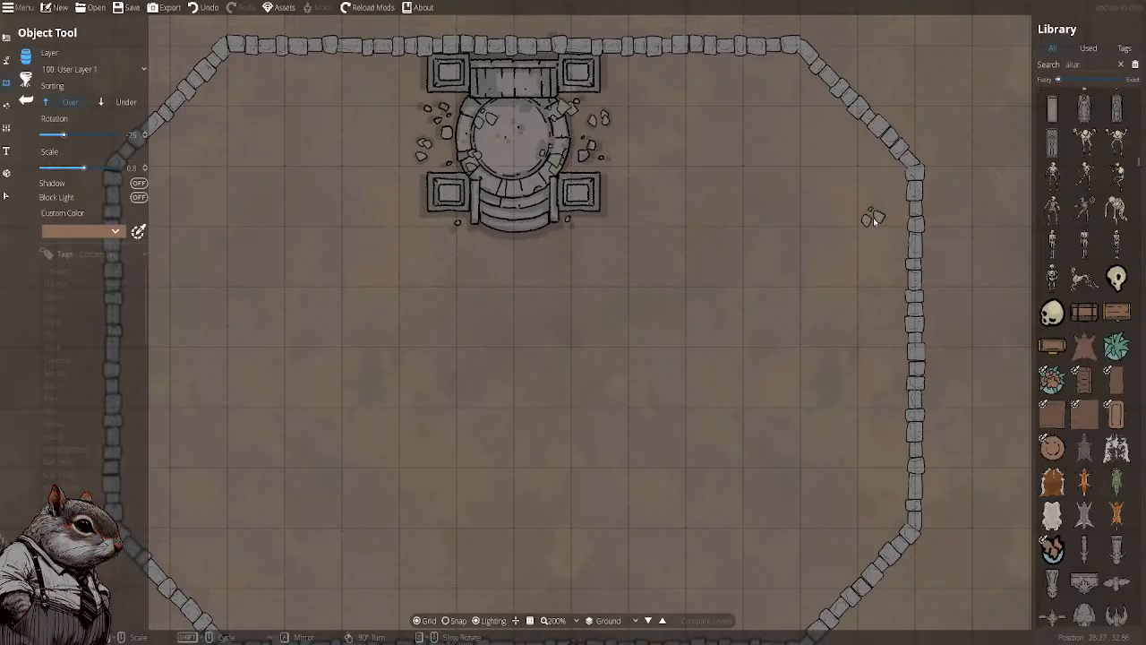
{"action": "left_click", "coordinate": [1116, 279]}
{"action": "left_click", "coordinate": [1052, 312]}
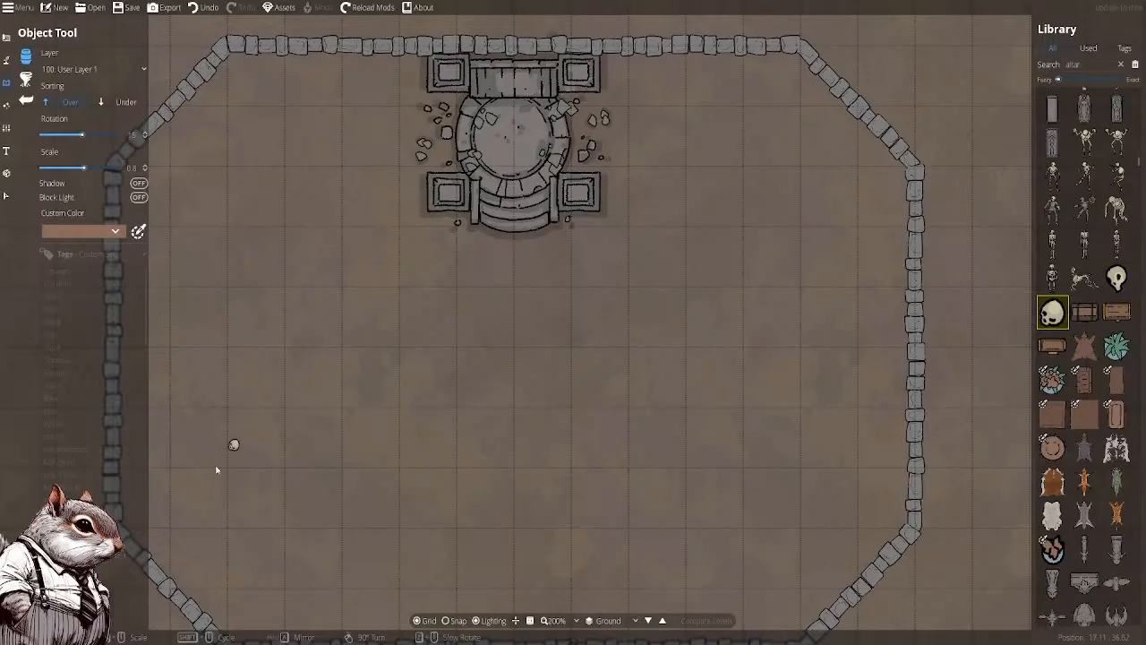
{"action": "scroll", "coordinate": [525, 120], "scroll_direction": "down", "scroll_amount": 1}
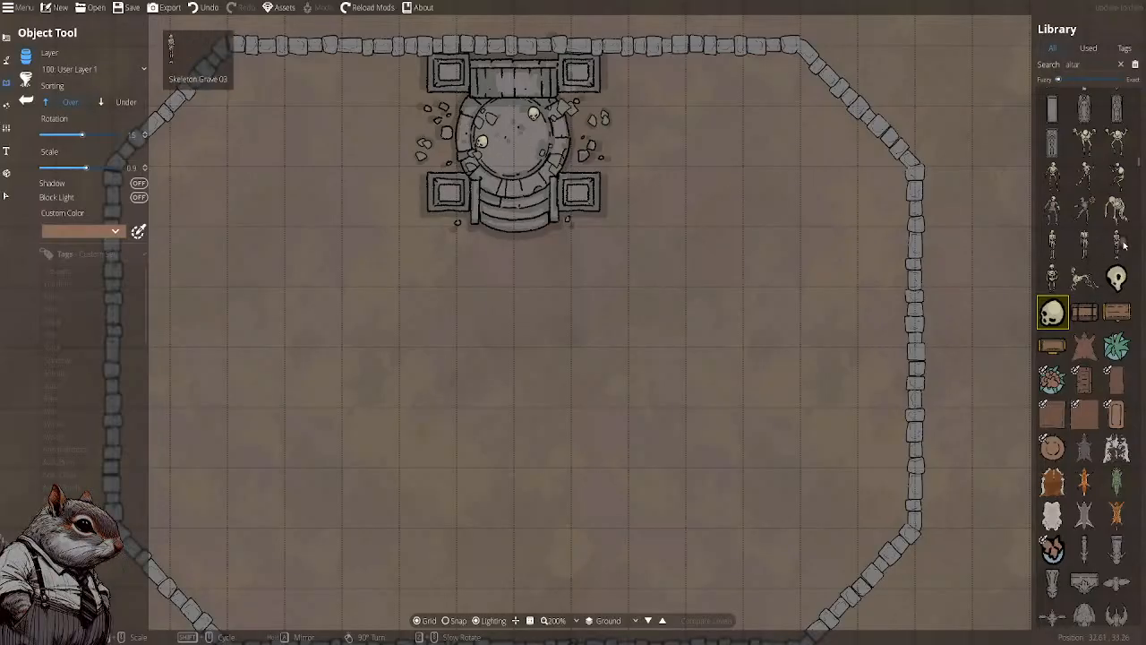
{"action": "left_click", "coordinate": [1085, 242]}
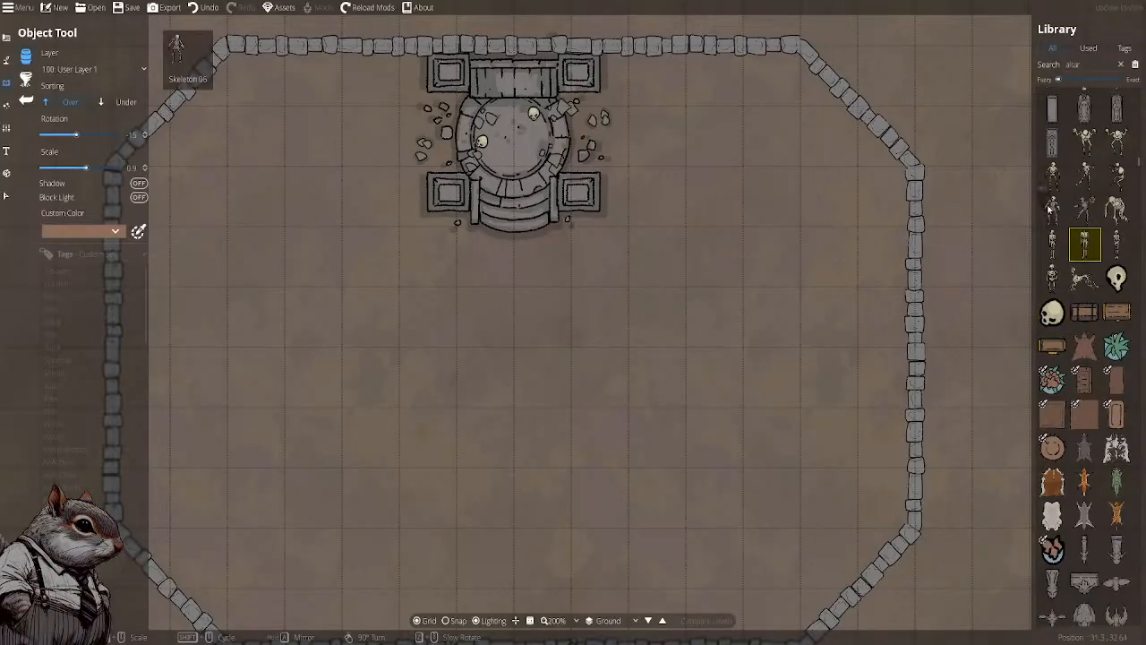
{"action": "left_click", "coordinate": [1119, 176]}
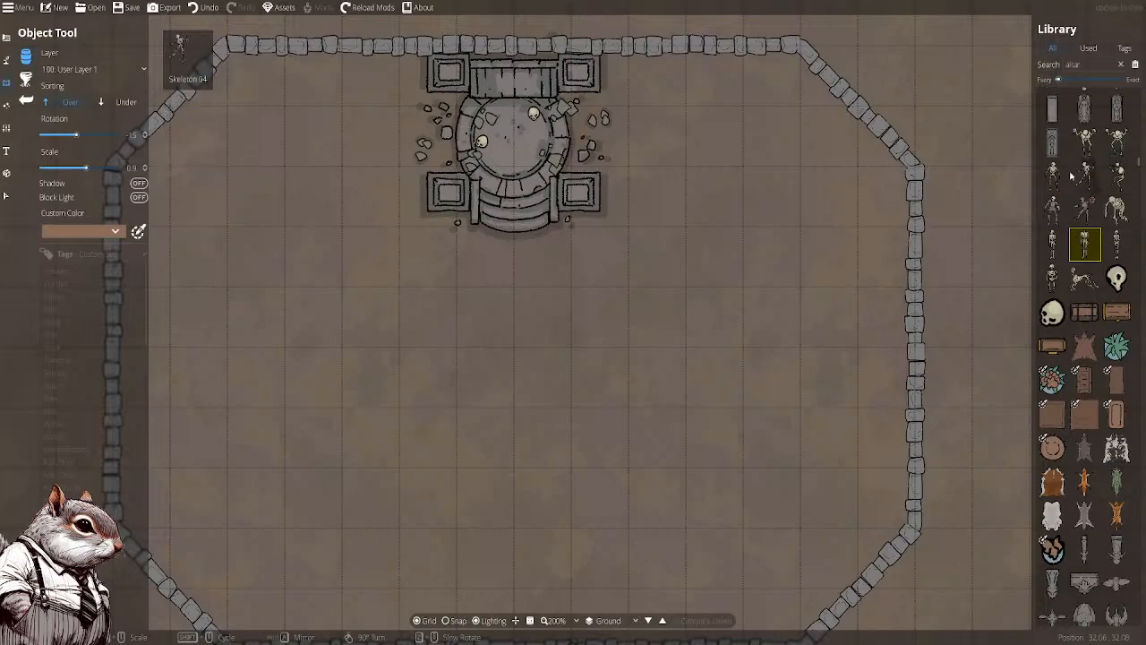
{"action": "scroll", "coordinate": [794, 230], "scroll_direction": "up", "scroll_amount": 3}
{"action": "scroll", "coordinate": [680, 215], "scroll_direction": "up", "scroll_amount": 1}
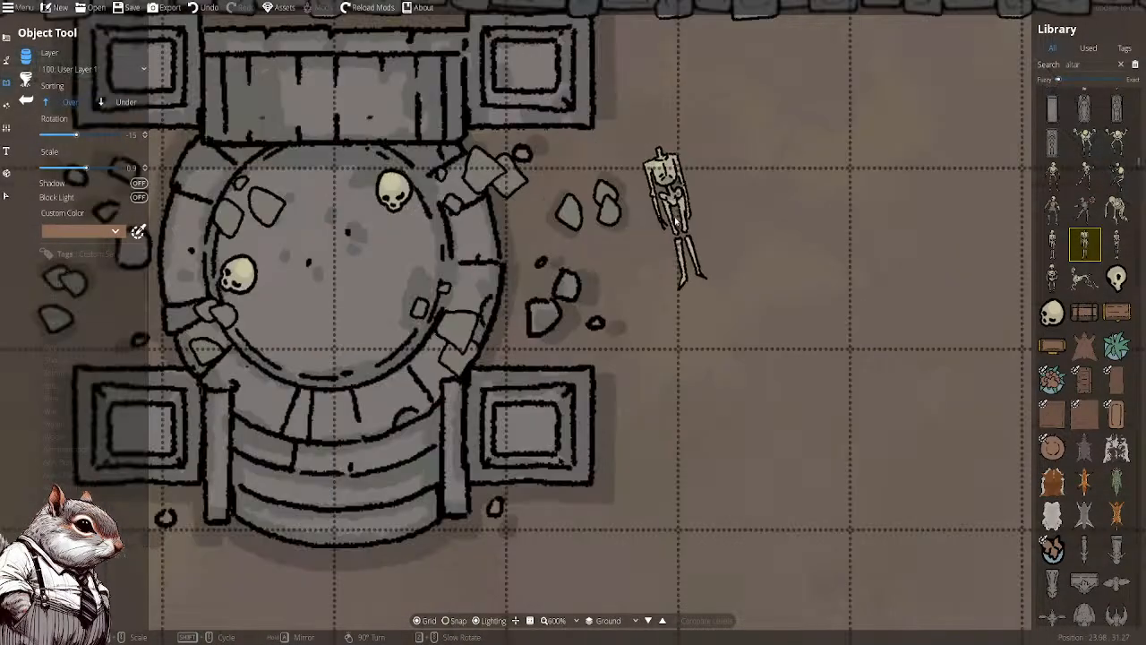
{"action": "scroll", "coordinate": [596, 204], "scroll_direction": "up", "scroll_amount": 4}
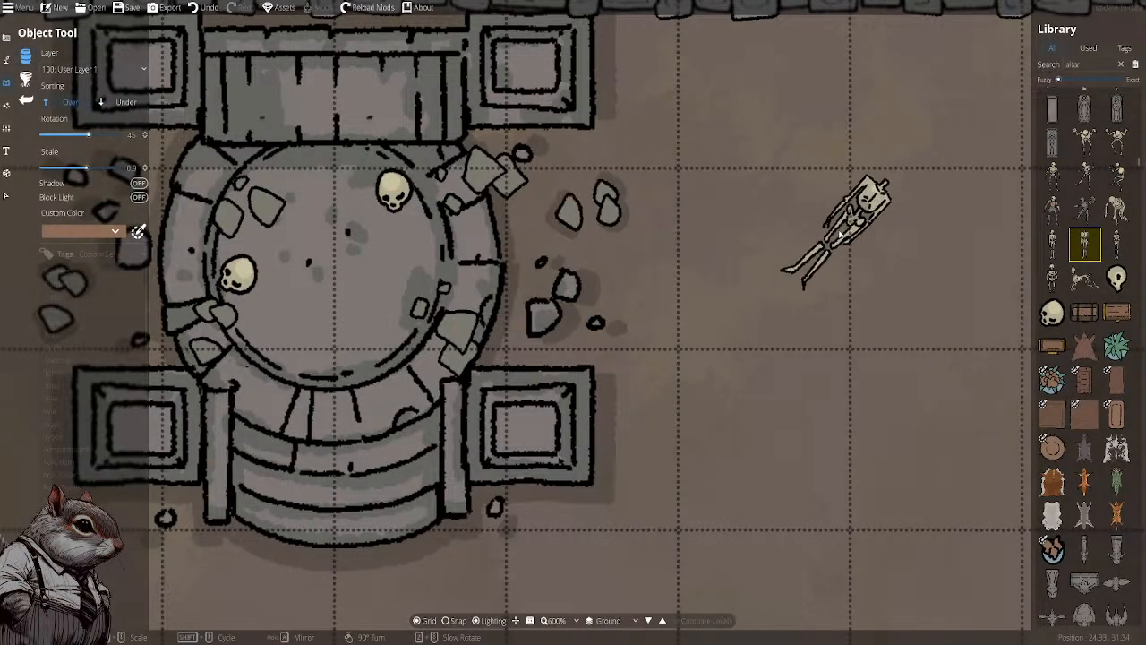
{"action": "scroll", "coordinate": [627, 206], "scroll_direction": "down", "scroll_amount": 8}
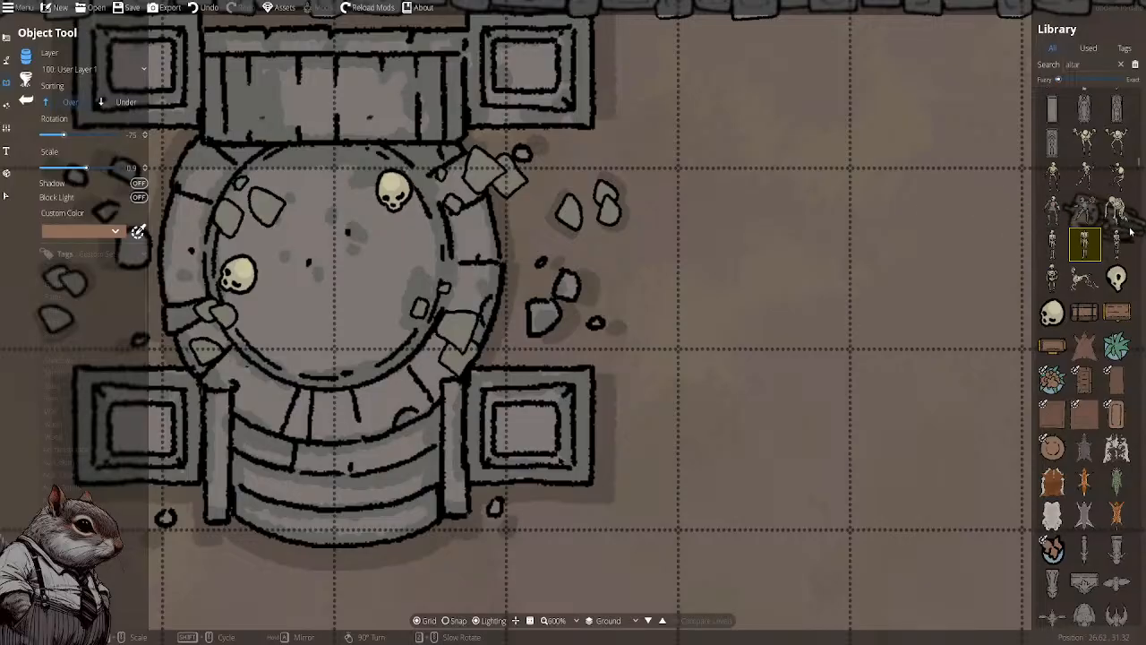
Place the Skeleton 05 object at scale 0.9, rotated -75 degrees, beside the altar's upper right rim with its head towards the altar
{"action": "left_click", "coordinate": [1116, 175]}
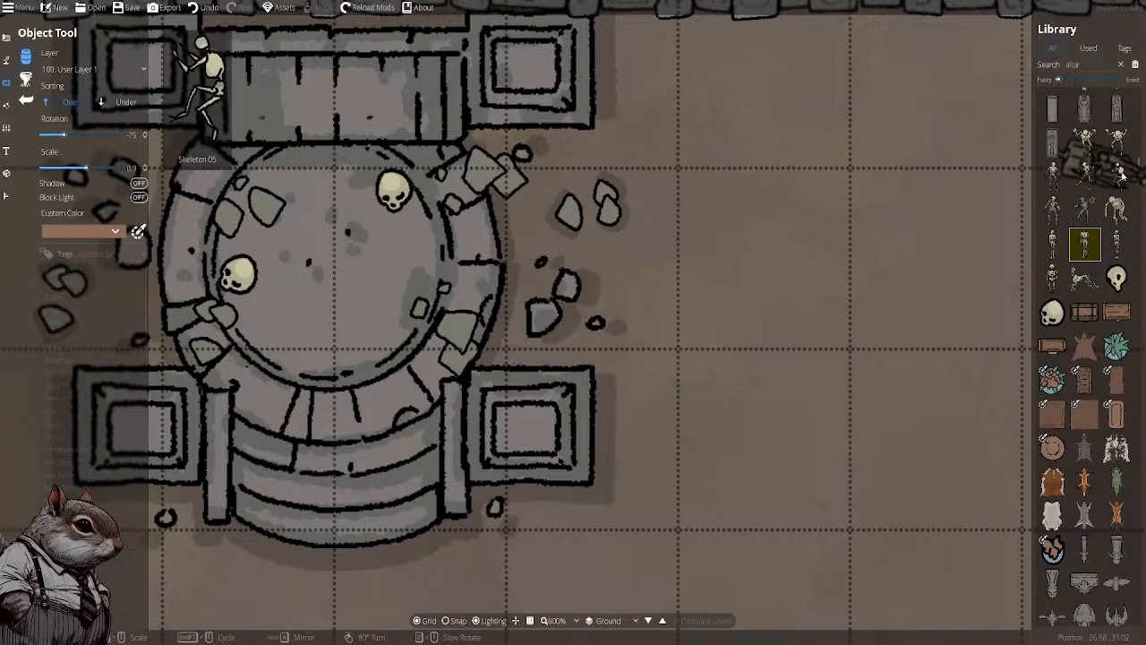
{"action": "scroll", "coordinate": [601, 202], "scroll_direction": "up", "scroll_amount": 1}
{"action": "scroll", "coordinate": [595, 197], "scroll_direction": "down", "scroll_amount": 1}
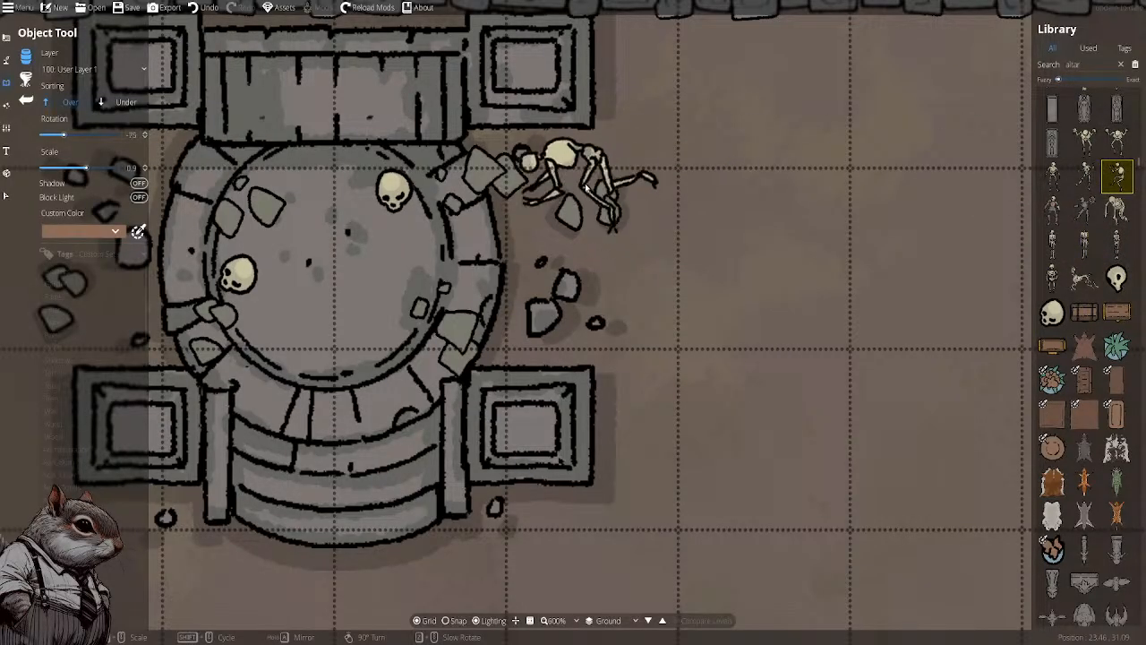
{"action": "left_click", "coordinate": [587, 175]}
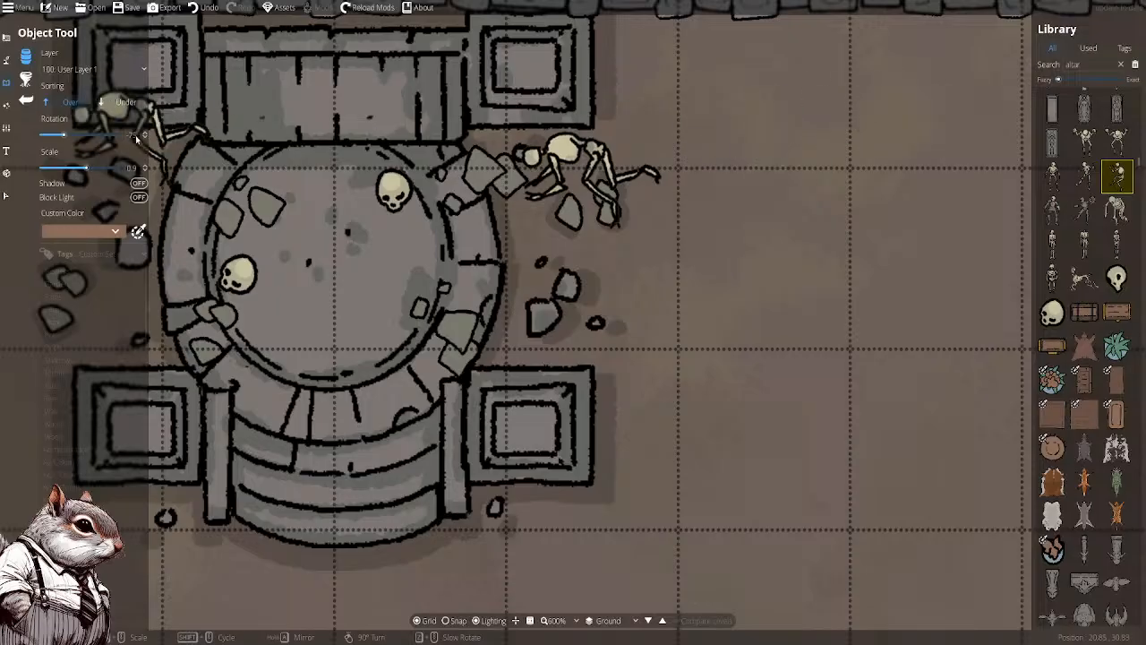
Search the library for "rubb" and place a rubble cluster on User Layer 2, scale 0.6, rotated -180 degrees, over the skeleton's head and upper body
{"action": "left_click", "coordinate": [94, 69]}
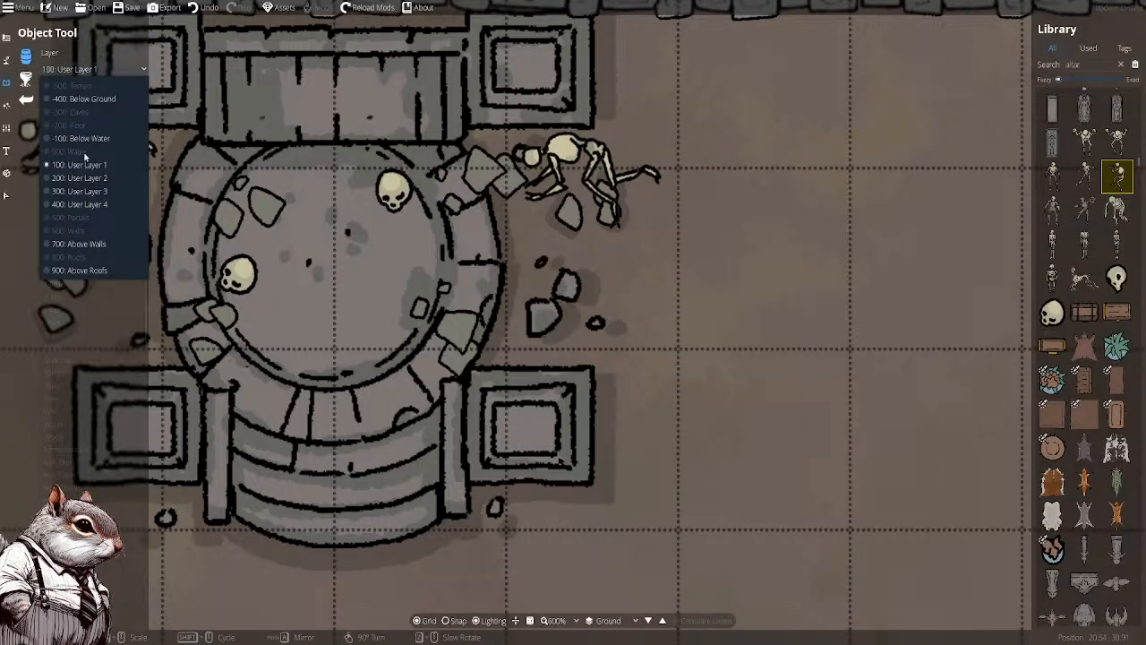
{"action": "left_click", "coordinate": [79, 178]}
{"action": "double_click", "coordinate": [1081, 65]}
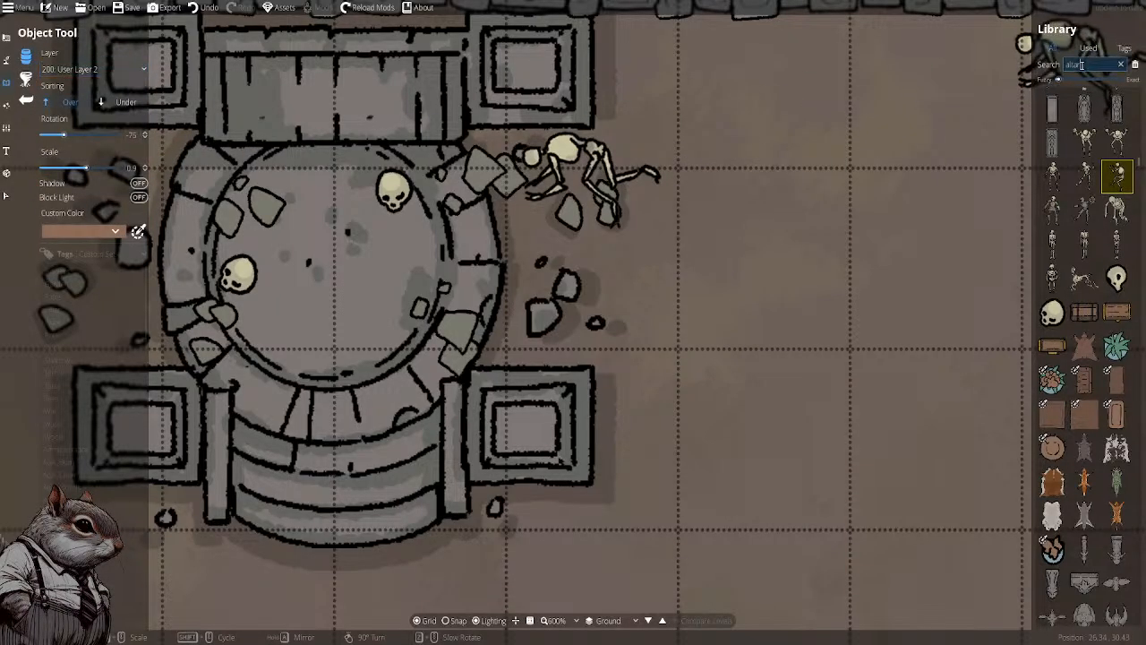
{"action": "type", "text": "rubbl"}
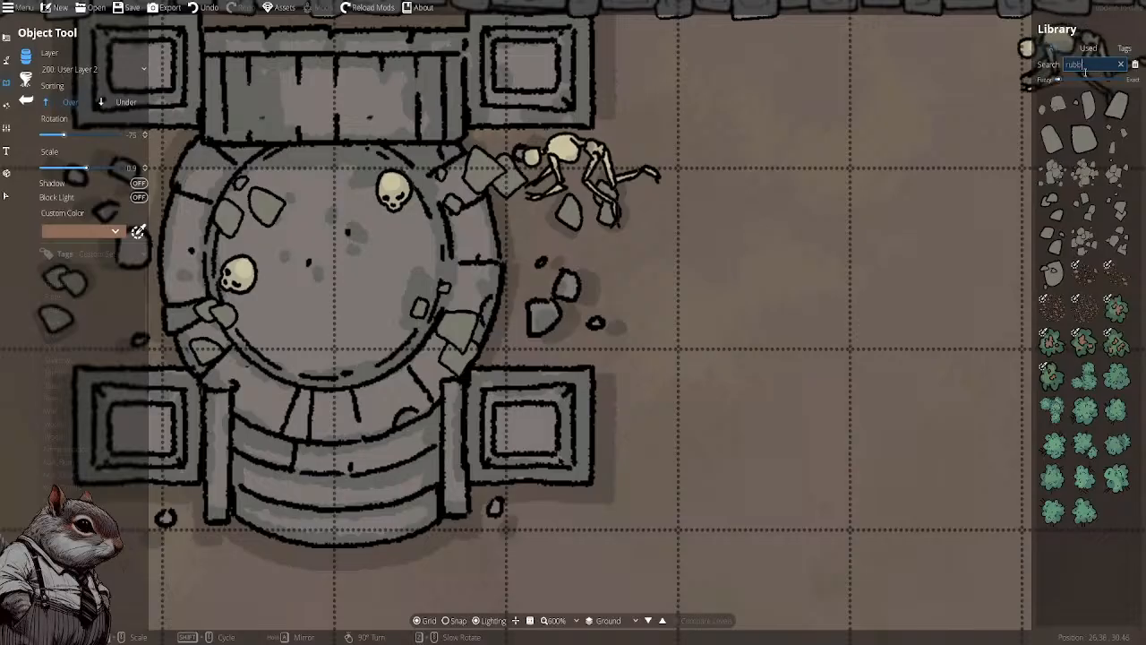
{"action": "left_click", "coordinate": [1117, 174]}
{"action": "scroll", "coordinate": [541, 152], "scroll_direction": "down", "scroll_amount": 3}
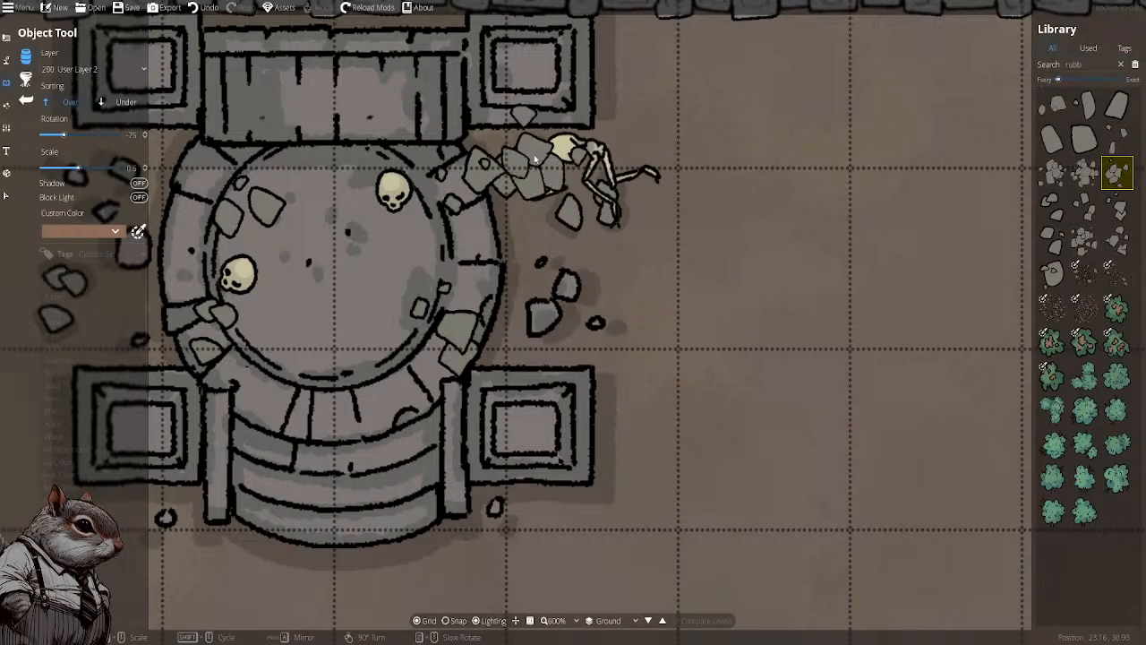
{"action": "scroll", "coordinate": [548, 150], "scroll_direction": "down", "scroll_amount": 7}
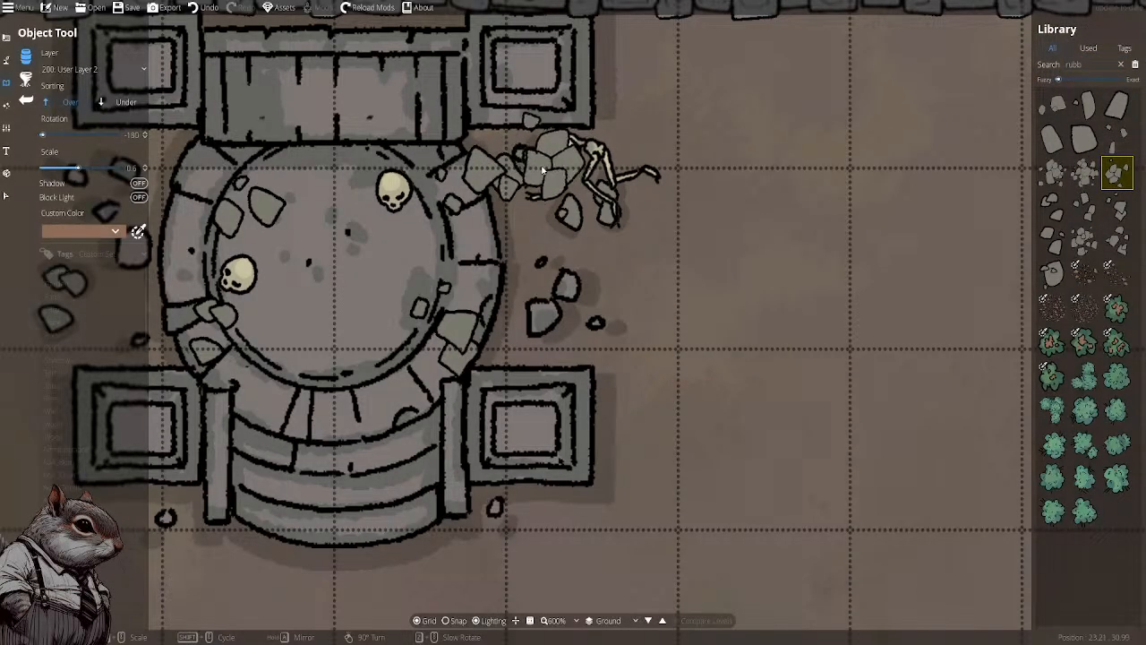
{"action": "scroll", "coordinate": [670, 203], "scroll_direction": "down", "scroll_amount": 2}
{"action": "scroll", "coordinate": [669, 203], "scroll_direction": "down", "scroll_amount": 3}
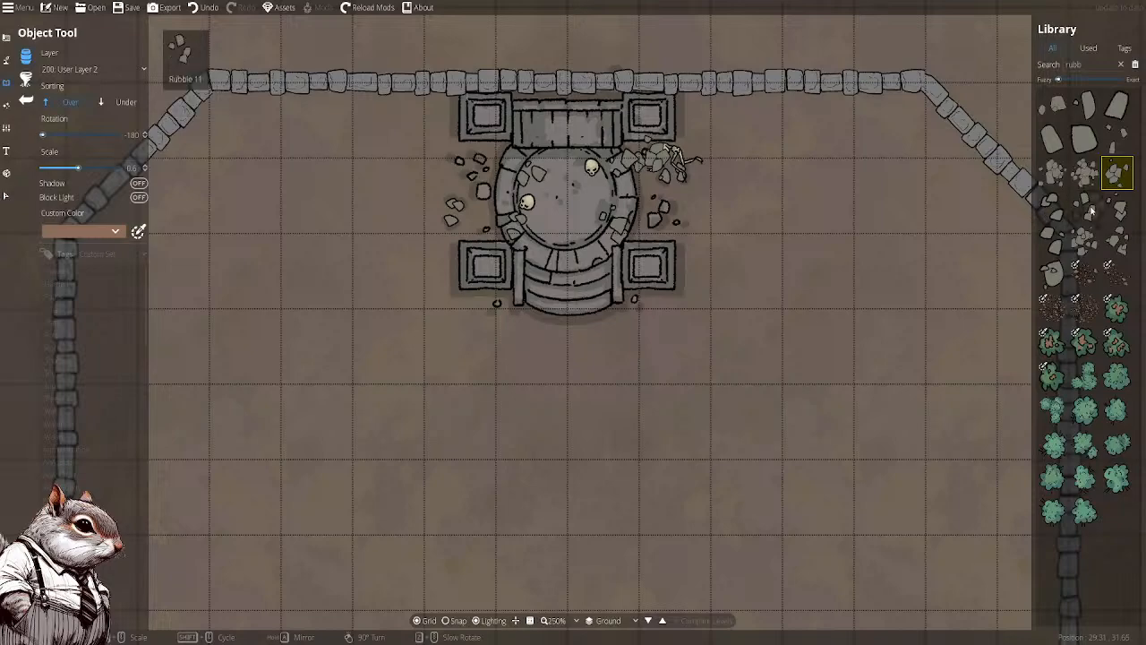
Switch the object layer to User Layer 1, search the library for "bones" and choose the long scattered bones with a skull
{"action": "left_click", "coordinate": [121, 69]}
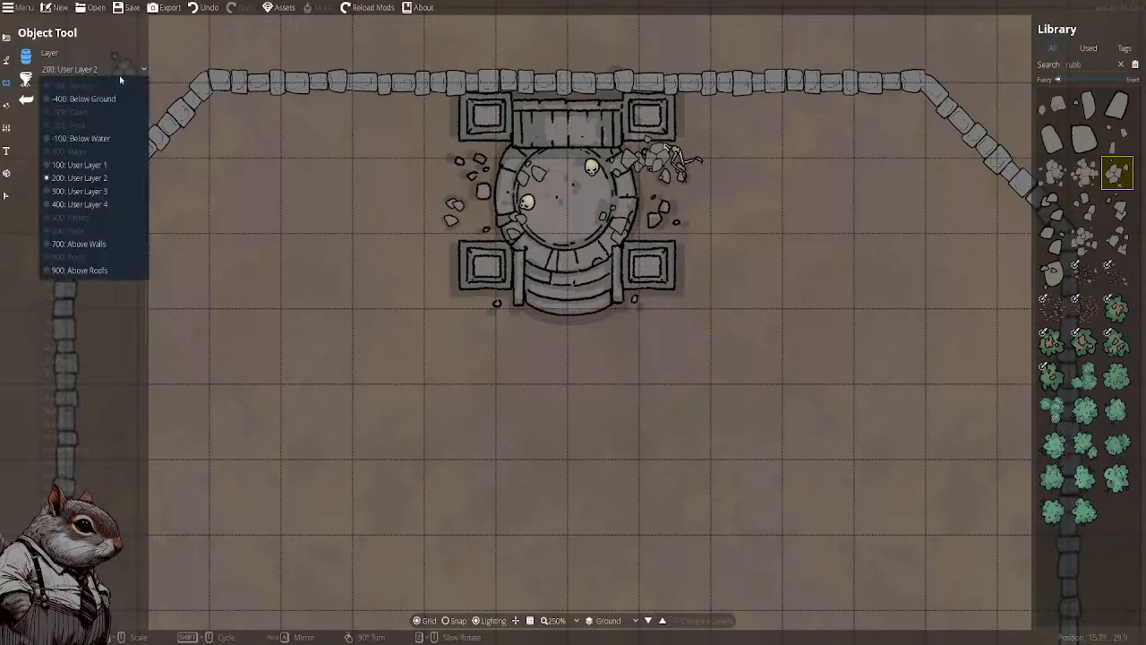
{"action": "left_click", "coordinate": [80, 165]}
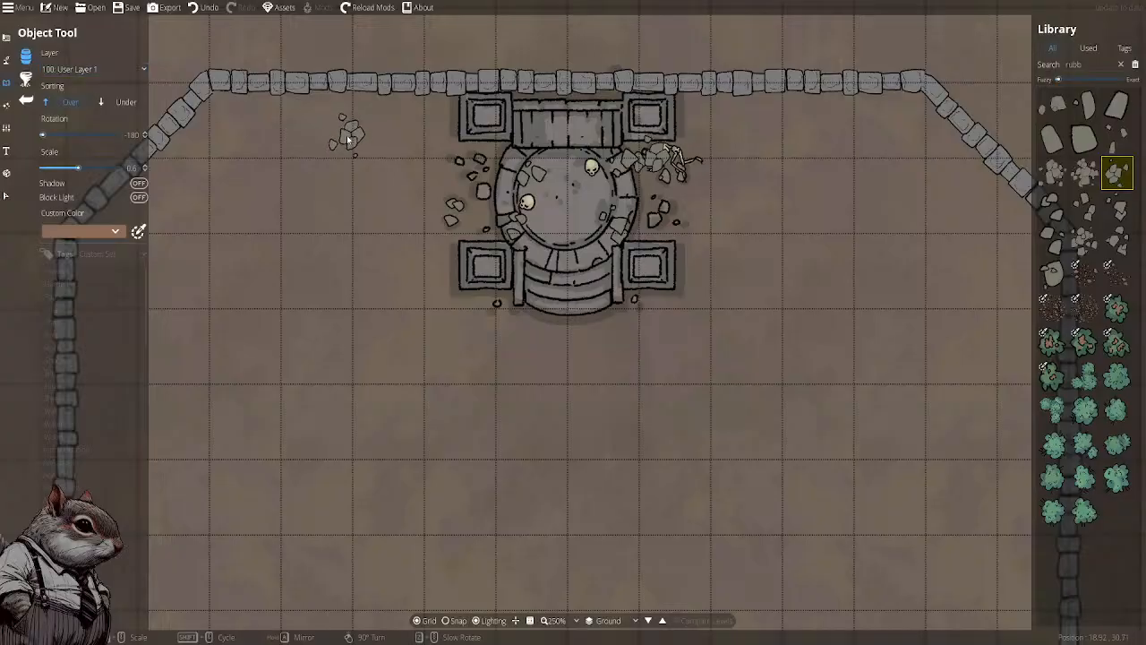
{"action": "left_click_drag", "start_coordinate": [349, 141], "coordinate": [362, 180]}
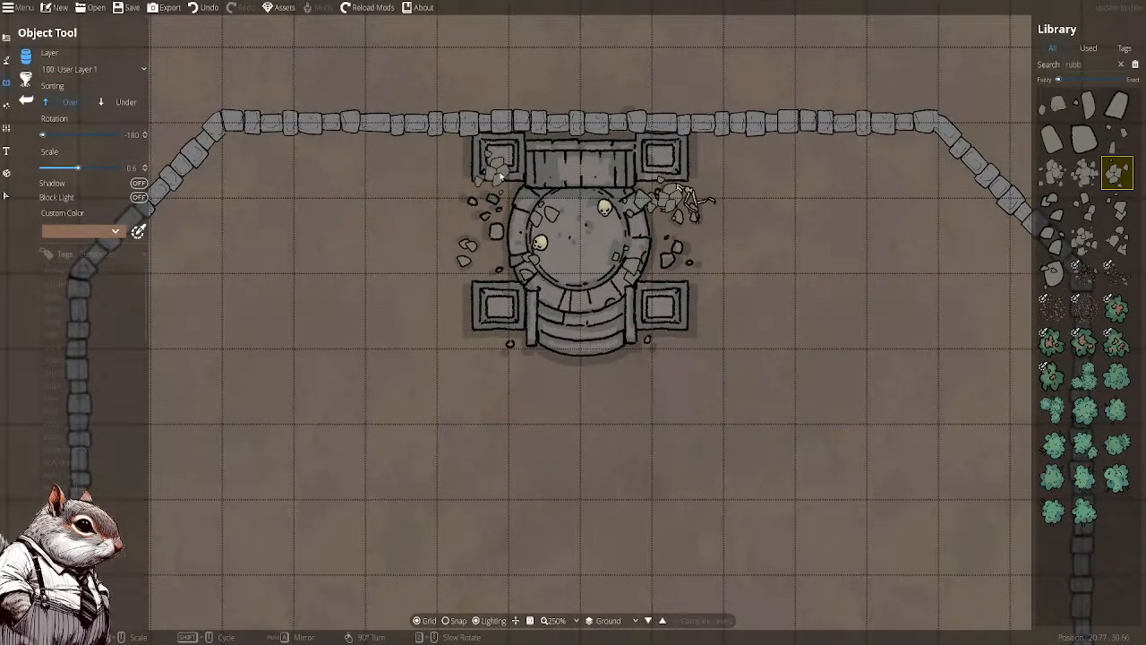
{"action": "left_click_drag", "start_coordinate": [869, 220], "coordinate": [855, 222]}
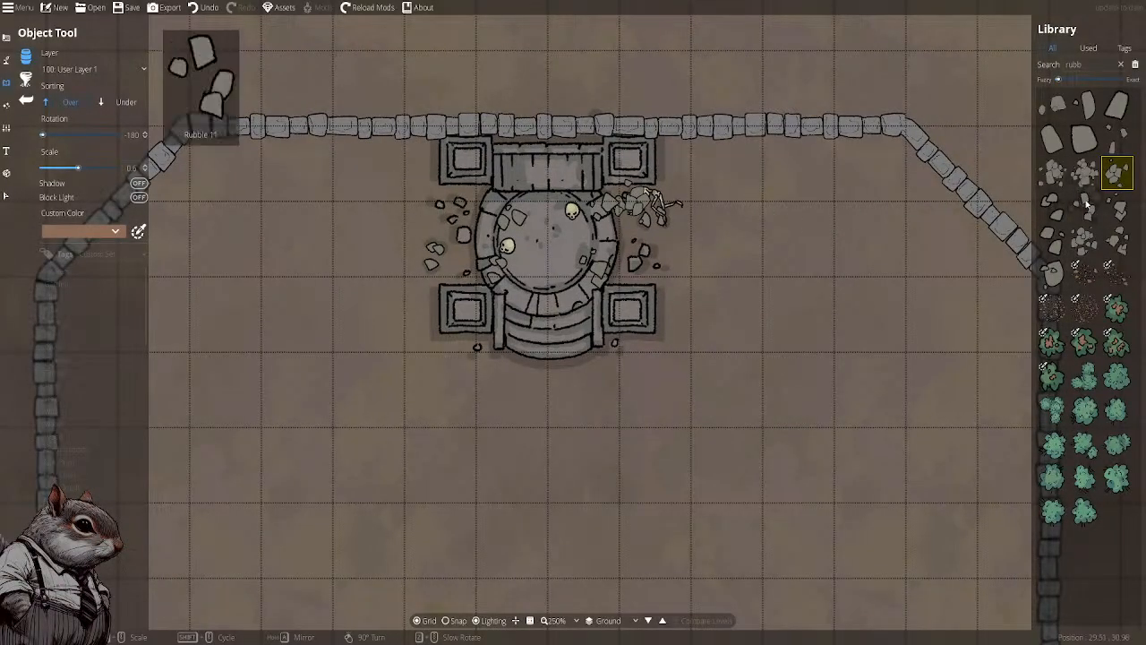
{"action": "left_click_drag", "start_coordinate": [816, 279], "coordinate": [822, 262]}
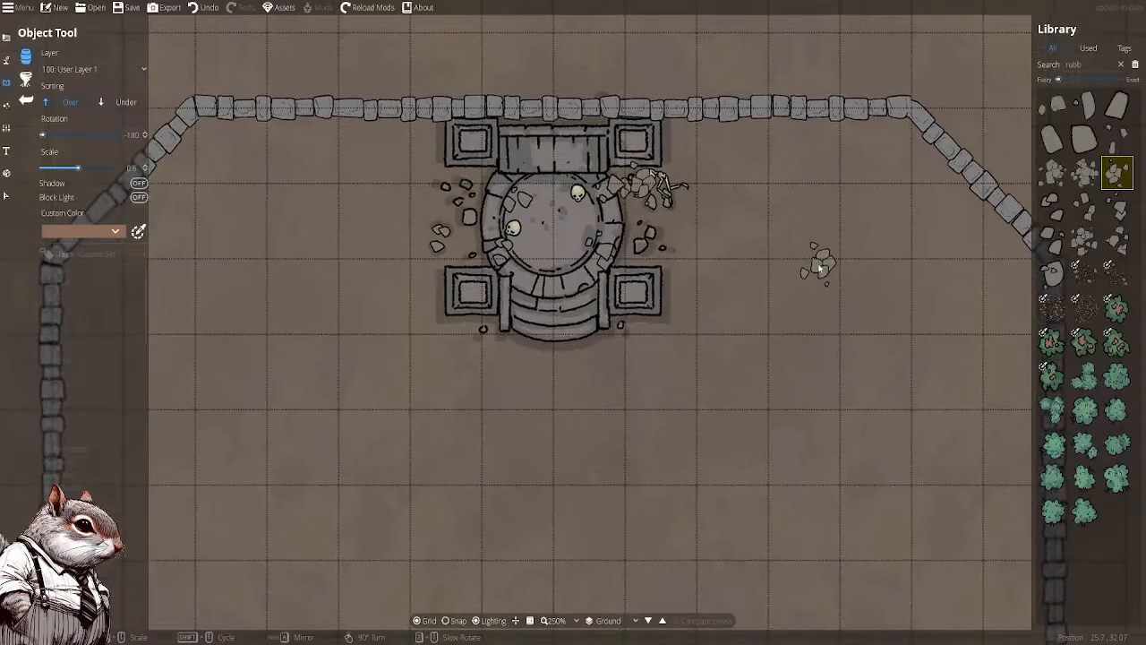
{"action": "double_click", "coordinate": [1088, 64]}
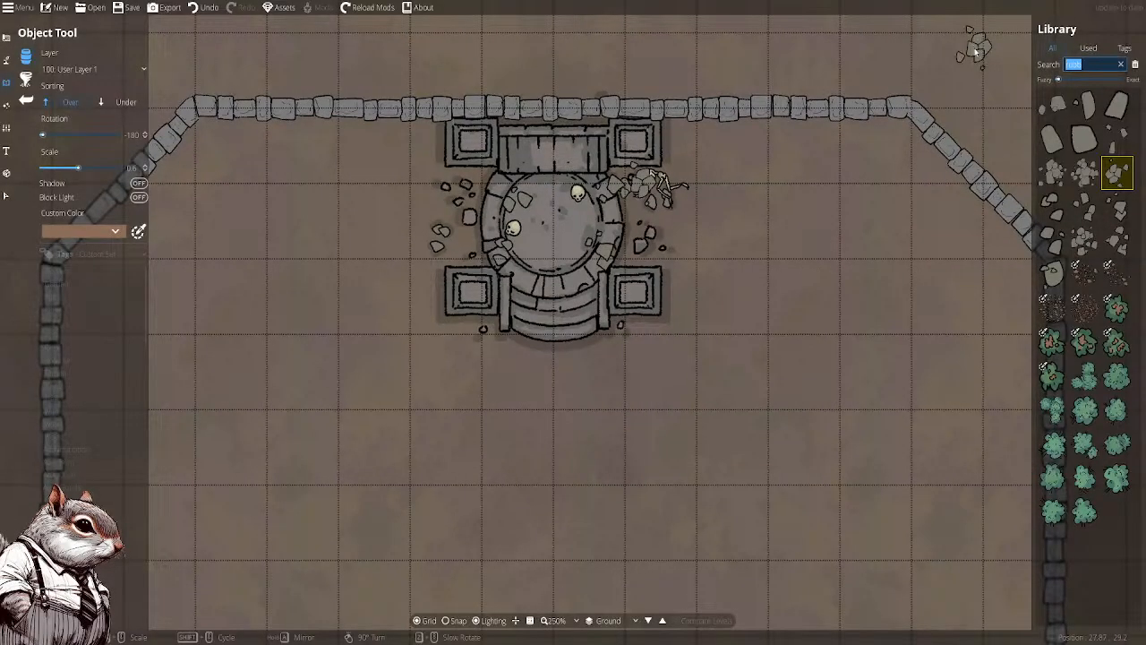
{"action": "type", "text": "bones"}
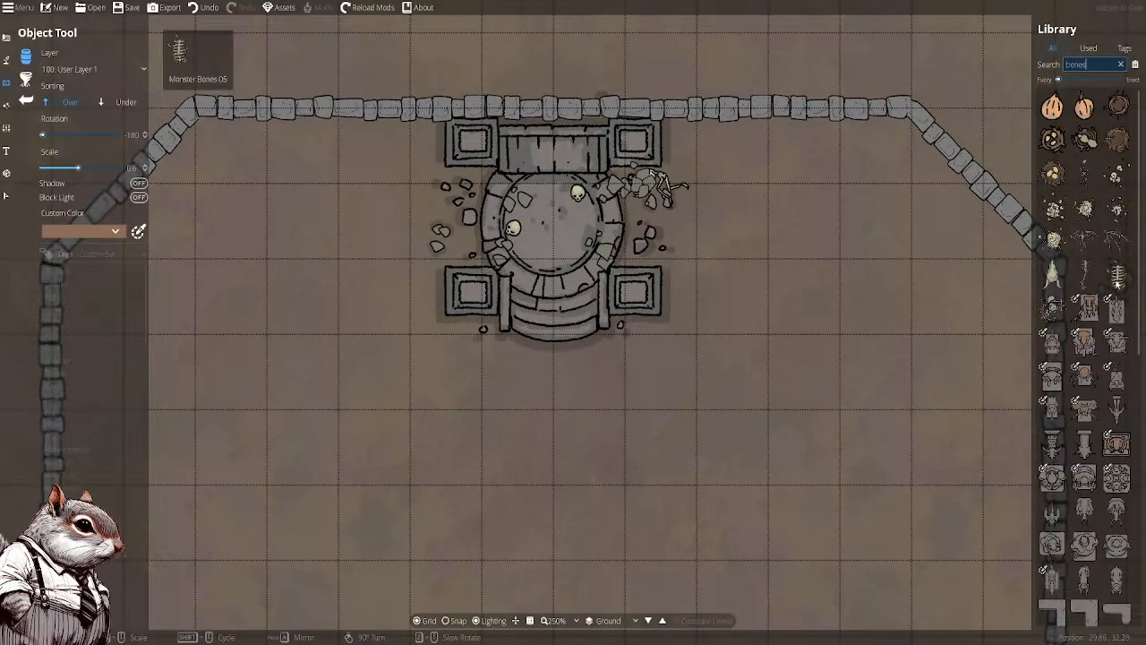
{"action": "left_click", "coordinate": [1115, 174]}
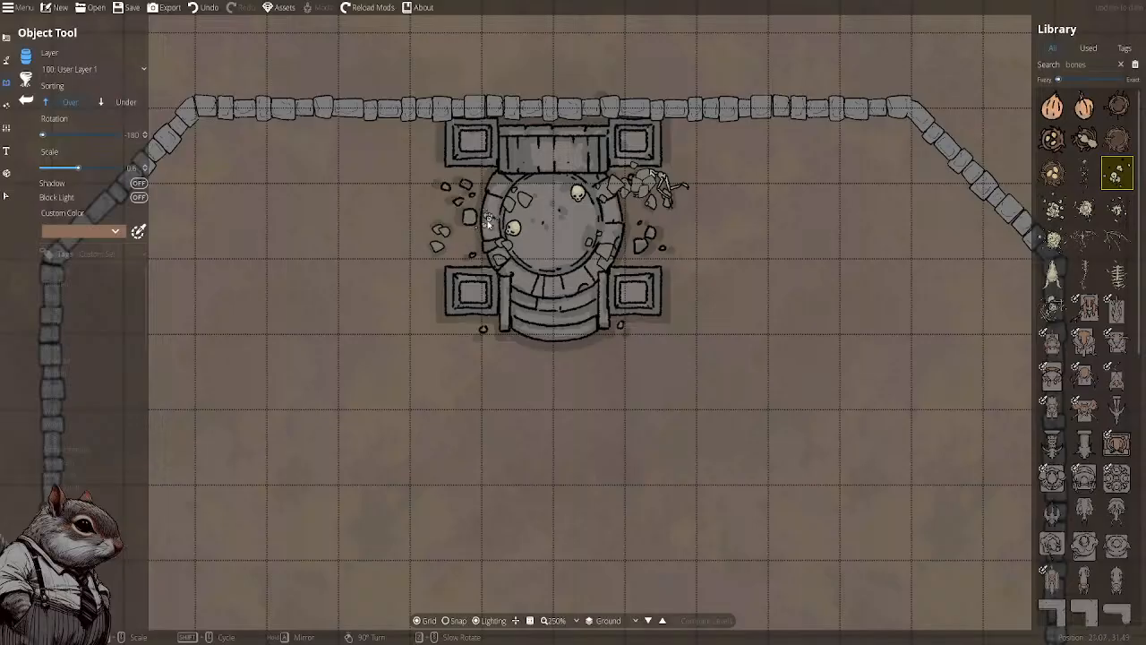
{"action": "left_click", "coordinate": [1084, 173]}
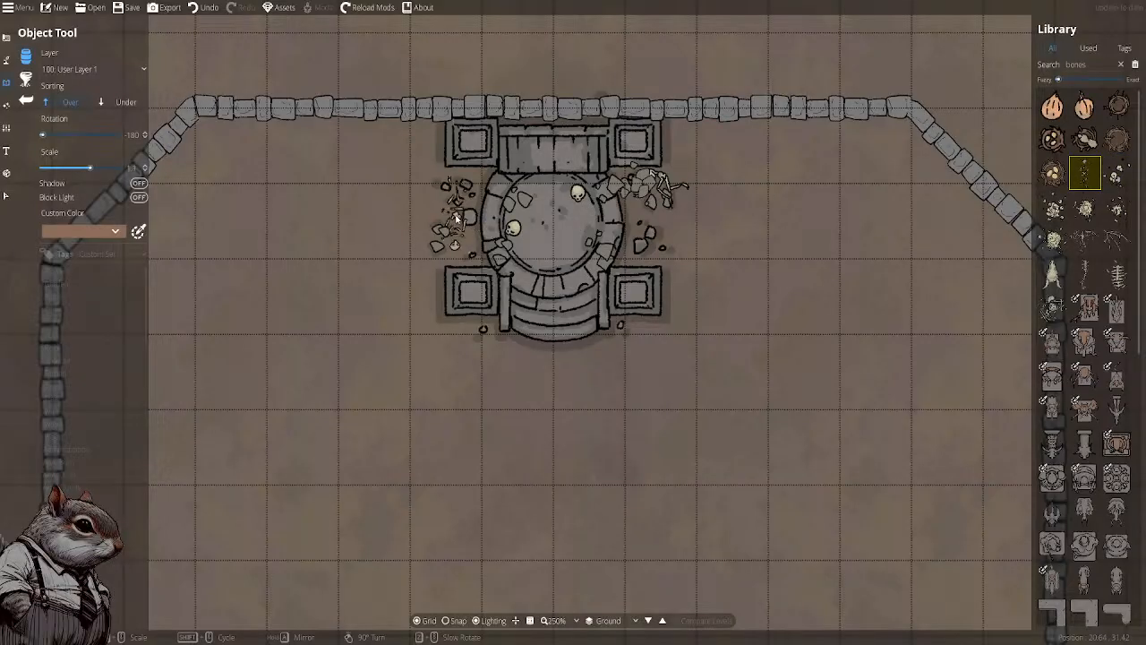
Place the scattered bones among the rubble on the altar's west side, sorted under, rotated -30 degrees at scale 1.1
{"action": "scroll", "coordinate": [457, 217], "scroll_direction": "down", "scroll_amount": 10}
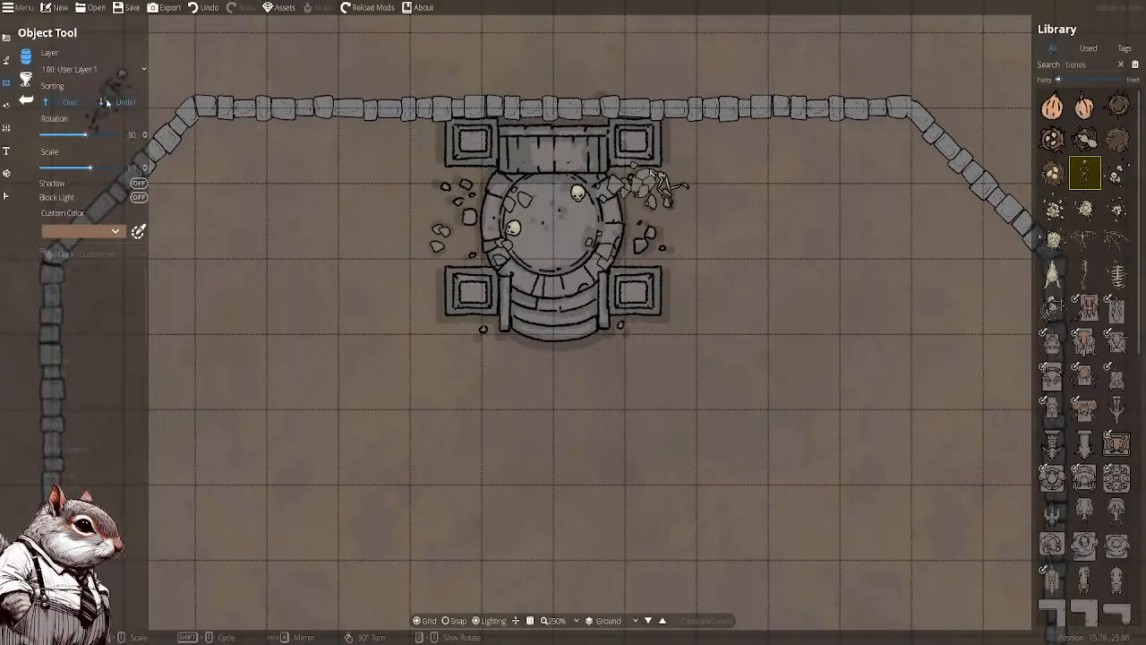
{"action": "left_click", "coordinate": [106, 103]}
{"action": "scroll", "coordinate": [448, 210], "scroll_direction": "down", "scroll_amount": 4}
{"action": "left_click", "coordinate": [448, 210]}
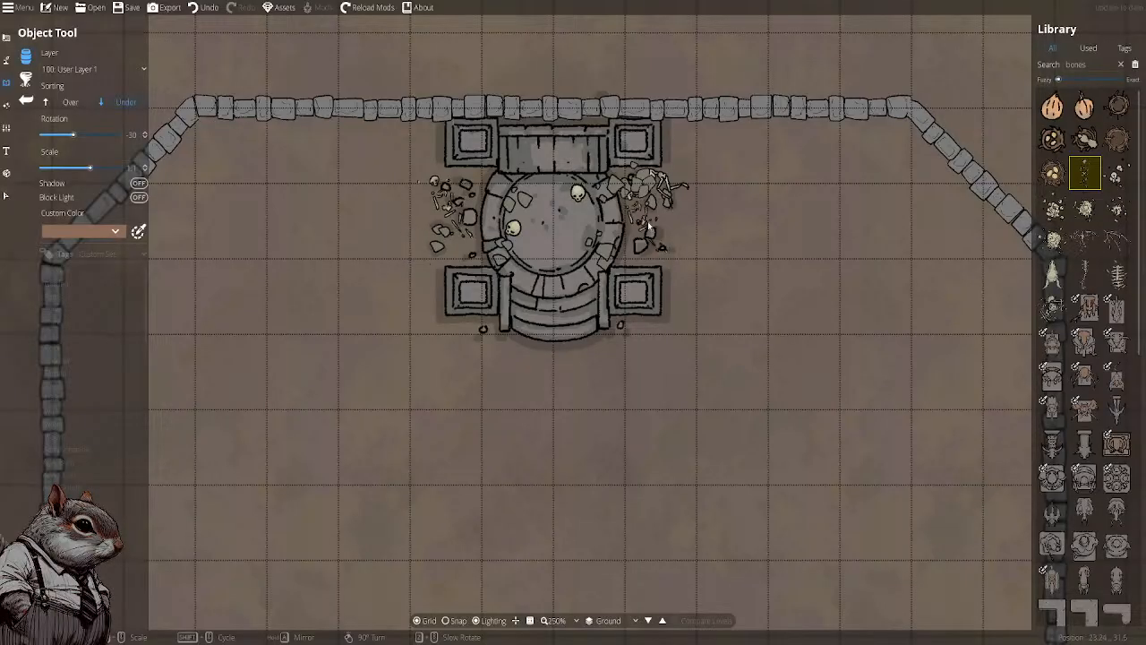
Look through the remaining "bones" results, then clear the search and browse the full object library for further decorations
{"action": "left_click_drag", "start_coordinate": [707, 221], "coordinate": [713, 238]}
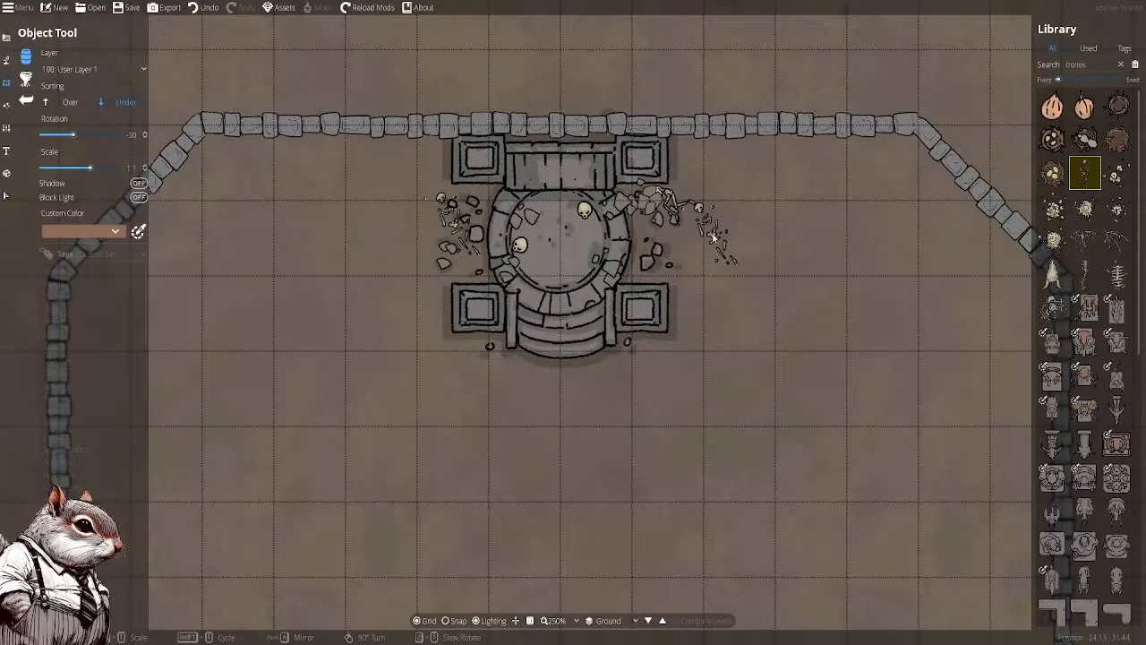
{"action": "left_click_drag", "start_coordinate": [743, 223], "coordinate": [721, 261]}
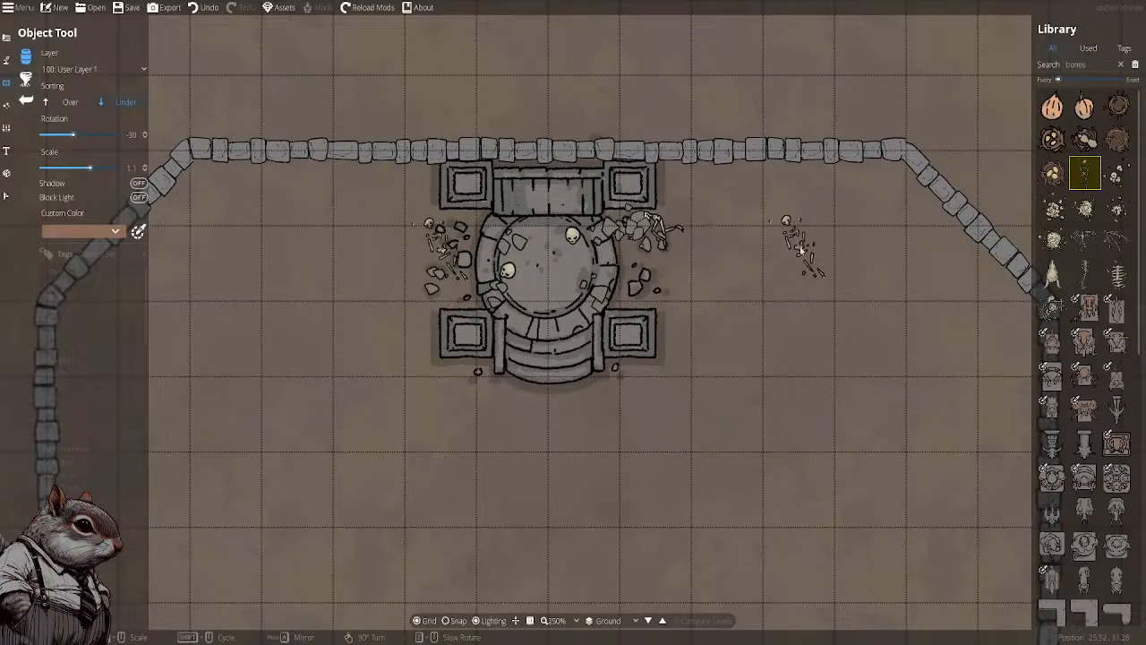
{"action": "left_click_drag", "start_coordinate": [794, 251], "coordinate": [741, 233]}
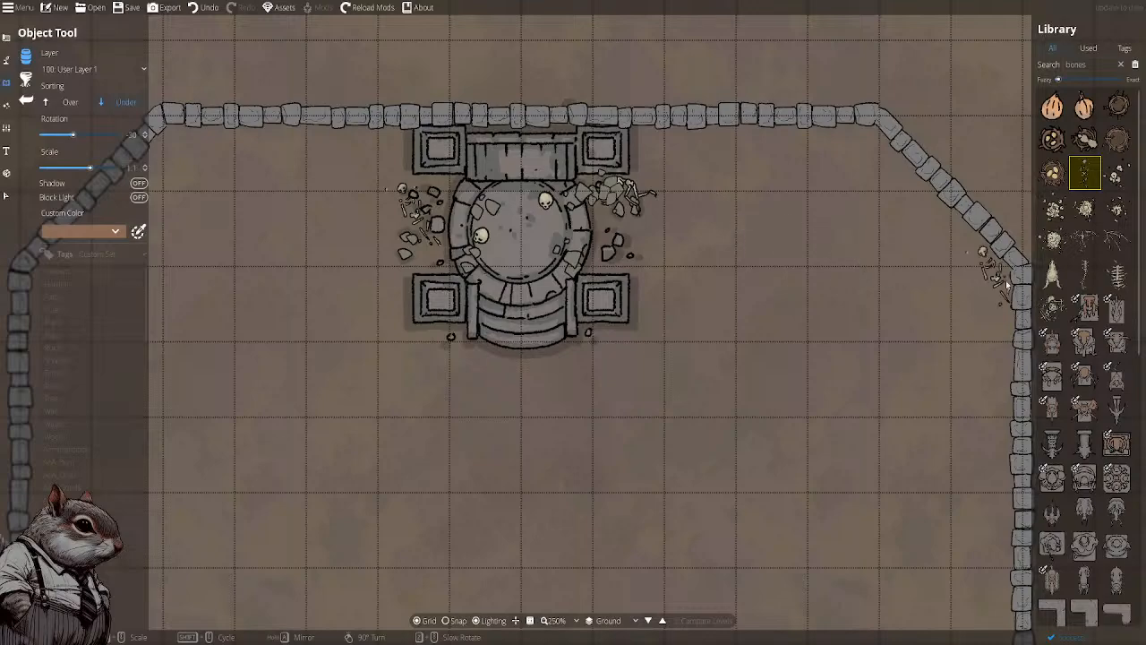
{"action": "mouse_move", "coordinate": [1085, 304]}
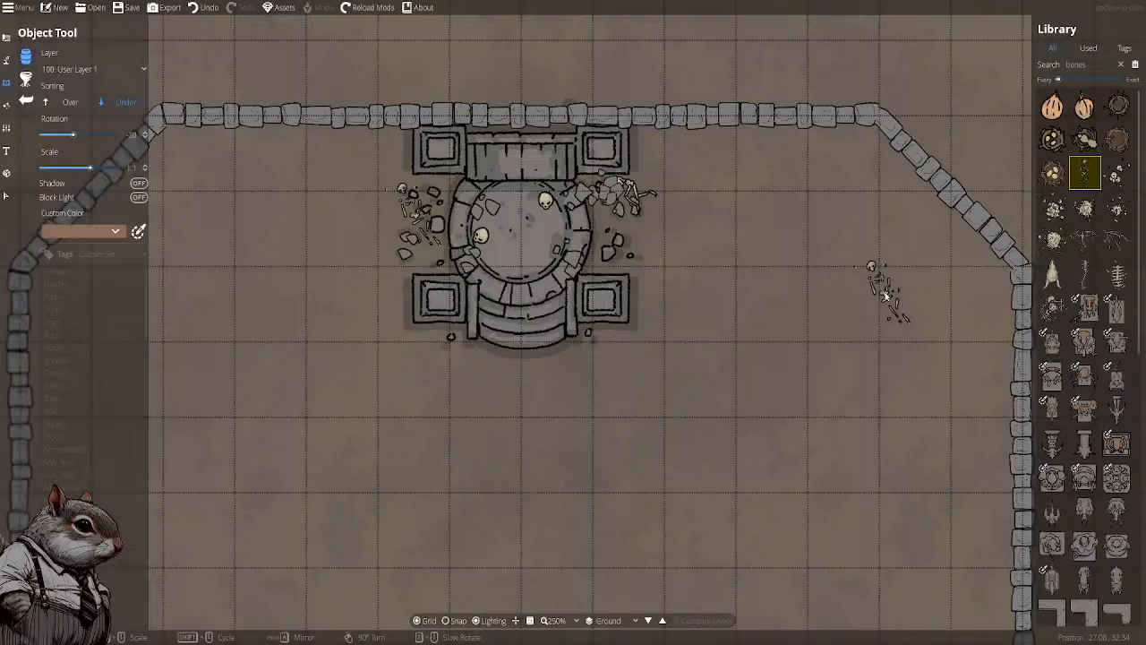
{"action": "left_click_drag", "start_coordinate": [843, 289], "coordinate": [868, 295]}
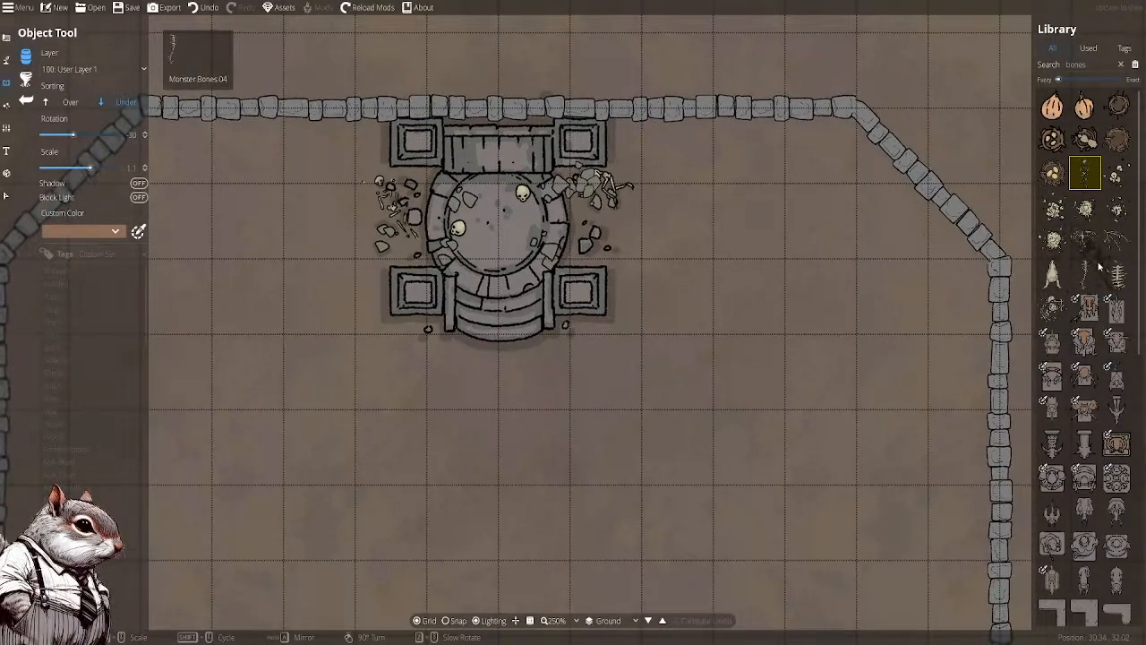
{"action": "scroll", "coordinate": [1097, 269], "scroll_direction": "down", "scroll_amount": 1}
{"action": "scroll", "coordinate": [1097, 268], "scroll_direction": "down", "scroll_amount": 7}
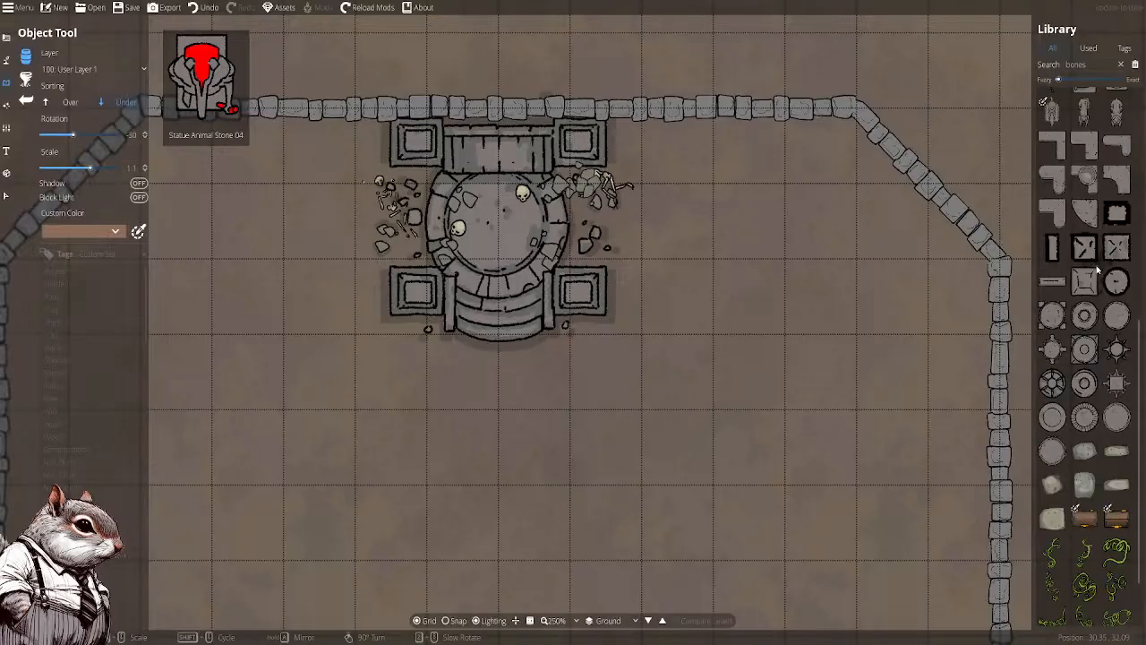
{"action": "left_click", "coordinate": [1084, 269]}
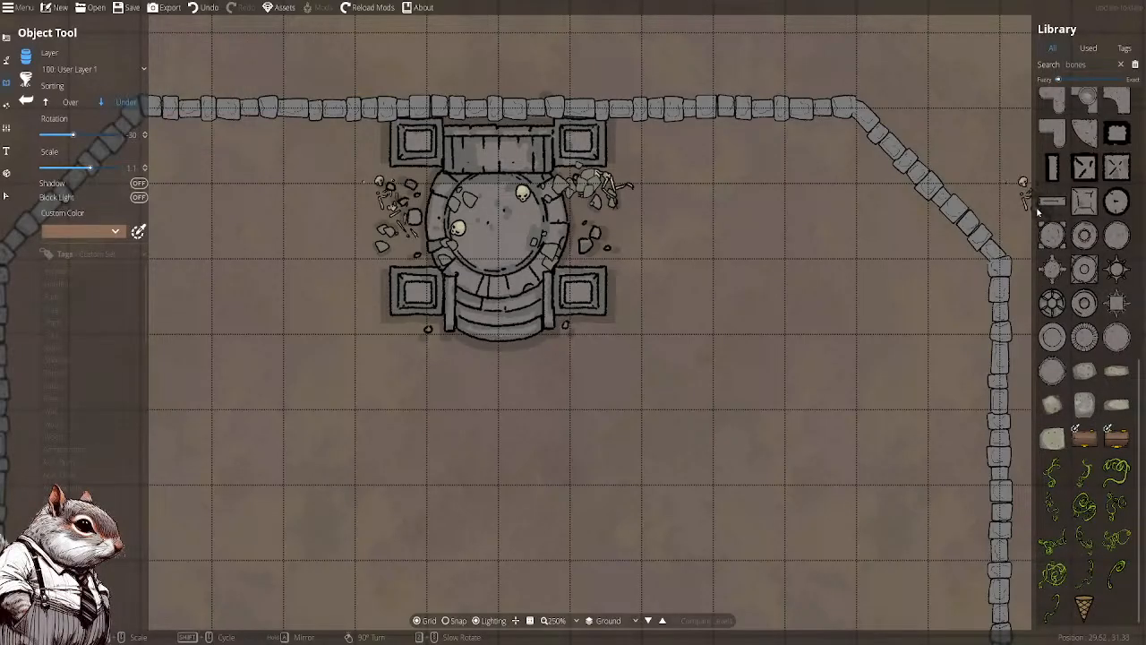
{"action": "left_click", "coordinate": [1136, 64]}
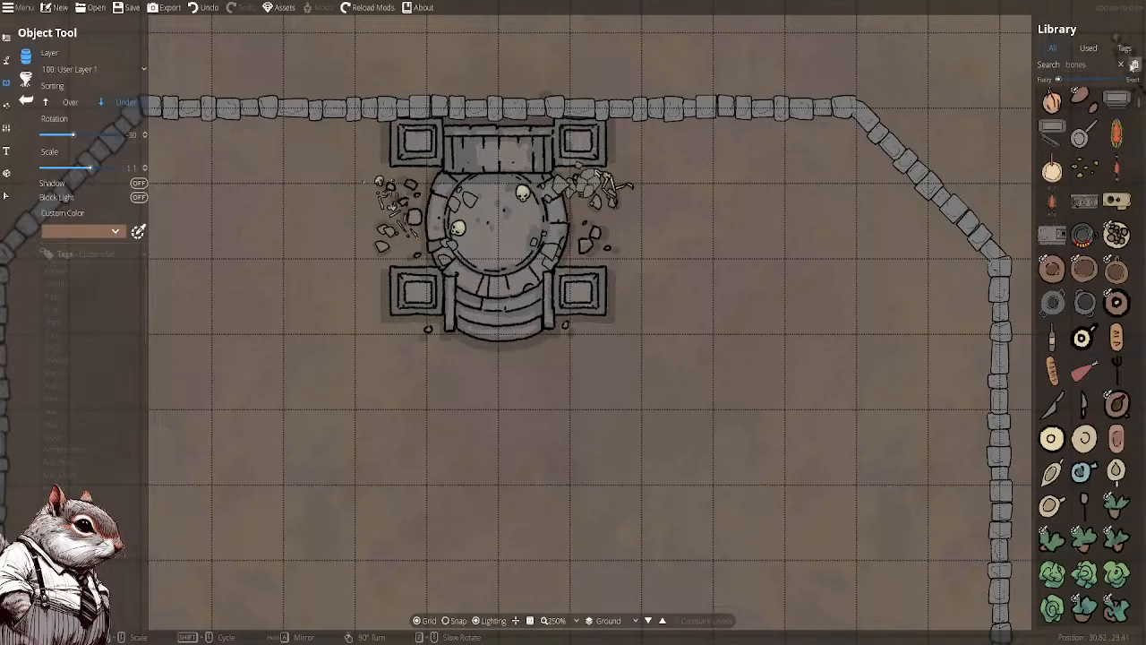
{"action": "scroll", "coordinate": [1091, 173], "scroll_direction": "down", "scroll_amount": 10}
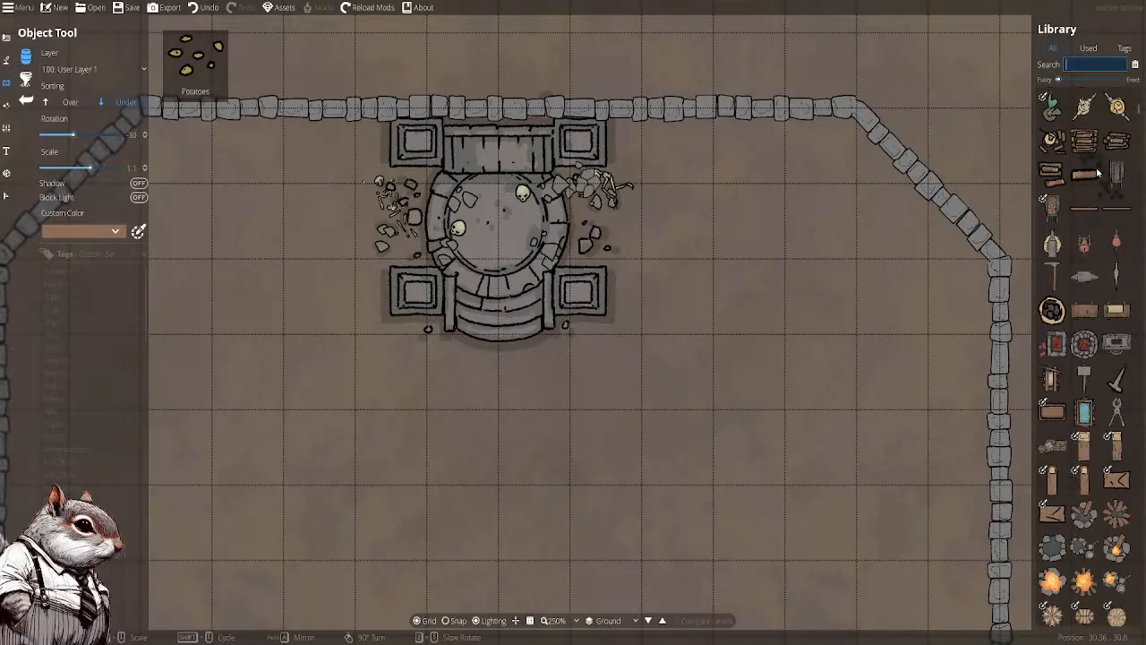
{"action": "scroll", "coordinate": [1097, 170], "scroll_direction": "down", "scroll_amount": 15}
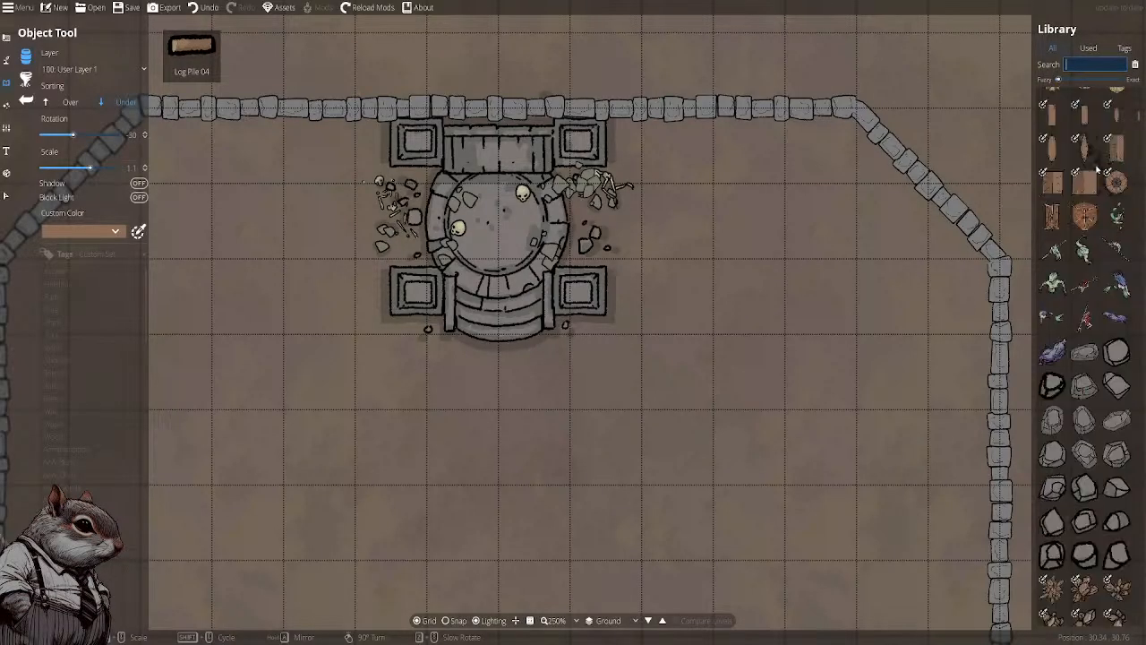
{"action": "scroll", "coordinate": [1094, 174], "scroll_direction": "down", "scroll_amount": 20}
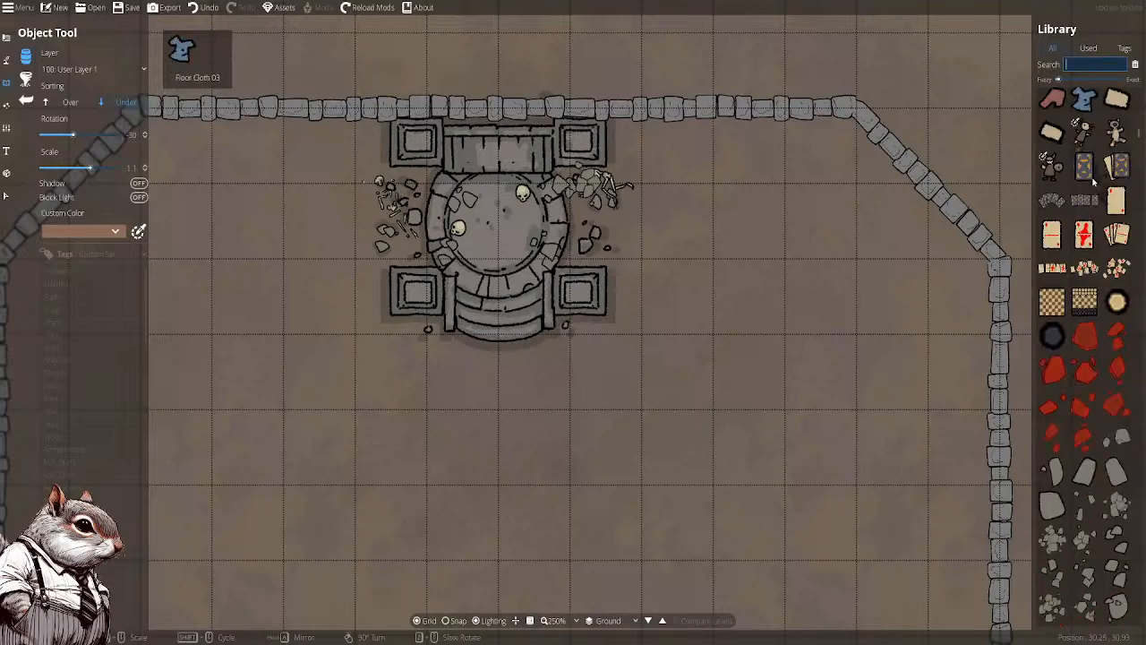
{"action": "scroll", "coordinate": [1092, 182], "scroll_direction": "down", "scroll_amount": 4}
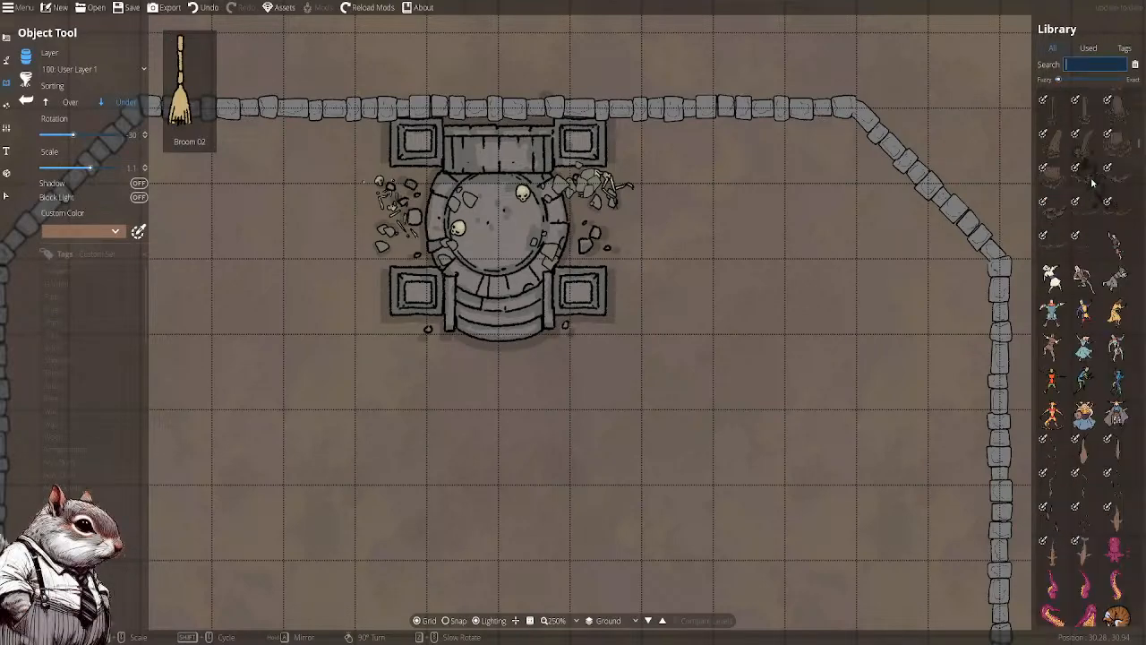
{"action": "scroll", "coordinate": [1093, 183], "scroll_direction": "down", "scroll_amount": 15}
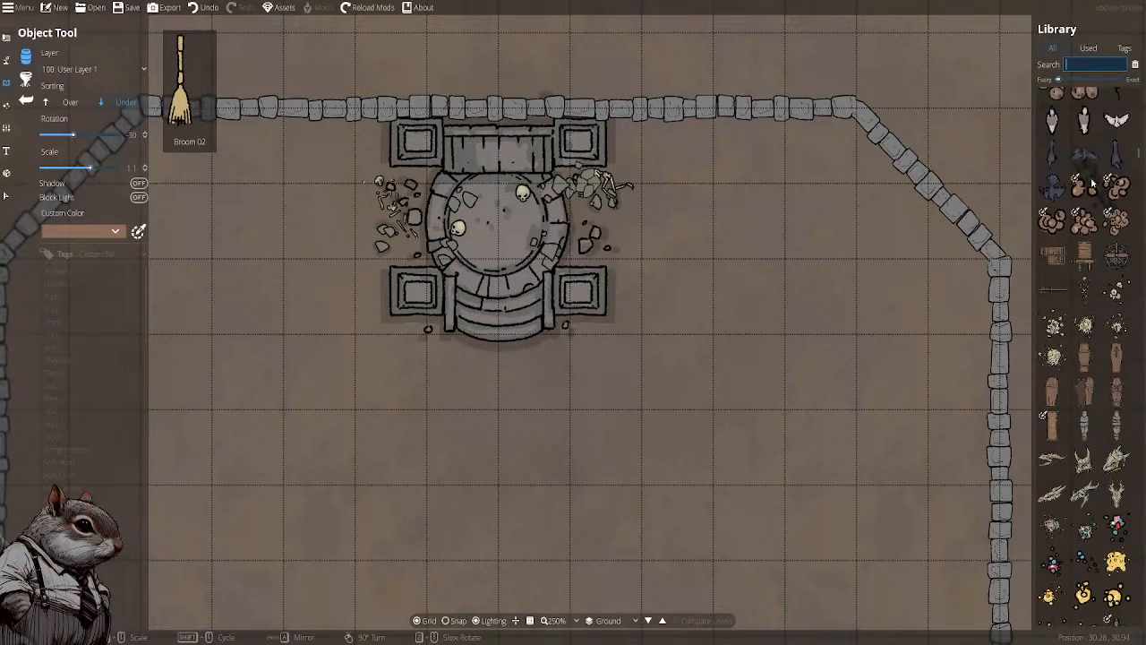
{"action": "scroll", "coordinate": [1092, 182], "scroll_direction": "down", "scroll_amount": 8}
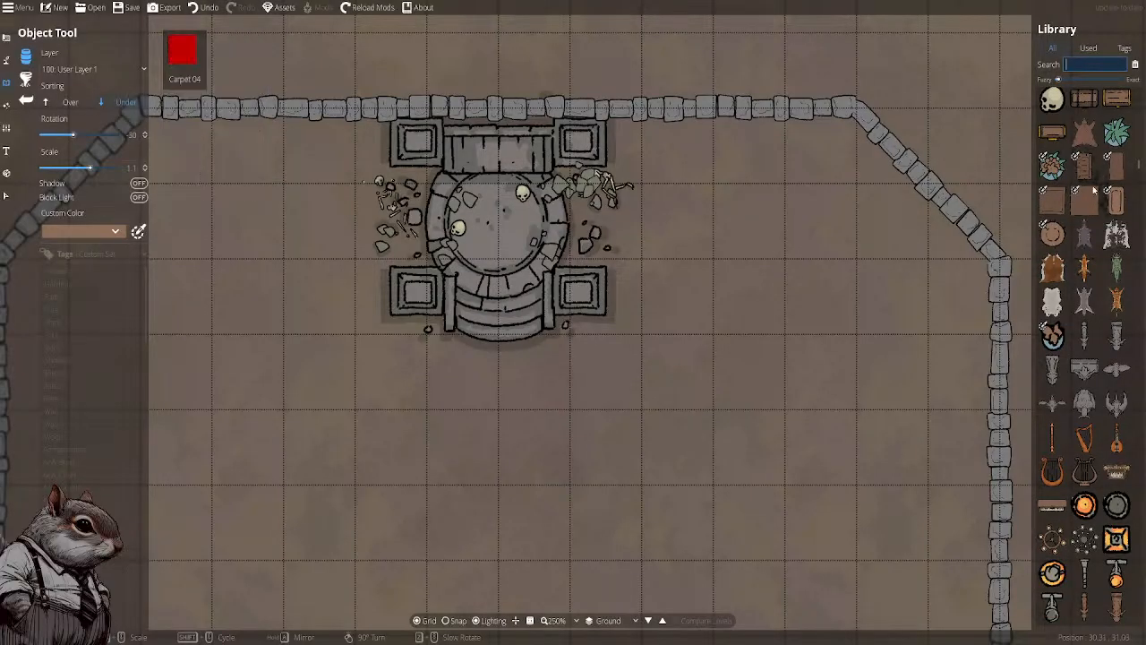
{"action": "scroll", "coordinate": [1095, 187], "scroll_direction": "up", "scroll_amount": 2}
{"action": "scroll", "coordinate": [815, 228], "scroll_direction": "down", "scroll_amount": 5}
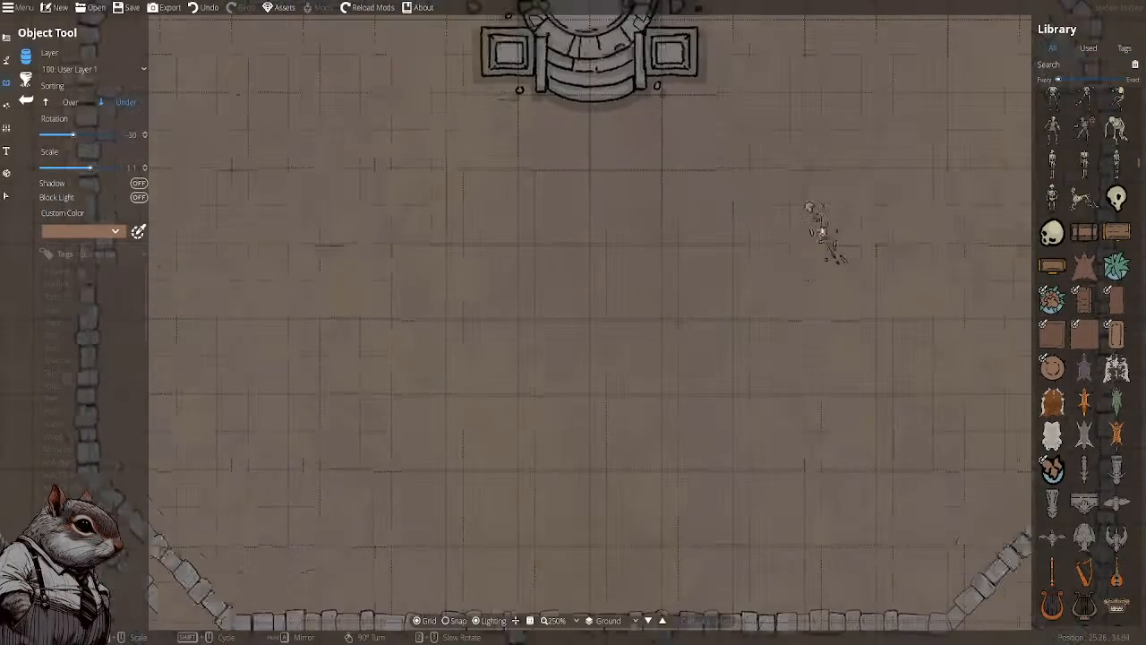
With the Wall Tool, draw a stone-walled corridor 4 squares long and 1 square wide, extending west from the altar room's west wall
{"action": "mouse_move", "coordinate": [744, 306]}
{"action": "left_mouse_down"}
{"action": "mouse_move", "coordinate": [703, 316]}
{"action": "mouse_move", "coordinate": [696, 299]}
{"action": "mouse_move", "coordinate": [762, 295]}
{"action": "left_mouse_up"}
{"action": "scroll", "coordinate": [779, 302], "scroll_direction": "down", "scroll_amount": 1}
{"action": "scroll", "coordinate": [780, 302], "scroll_direction": "up", "scroll_amount": 1}
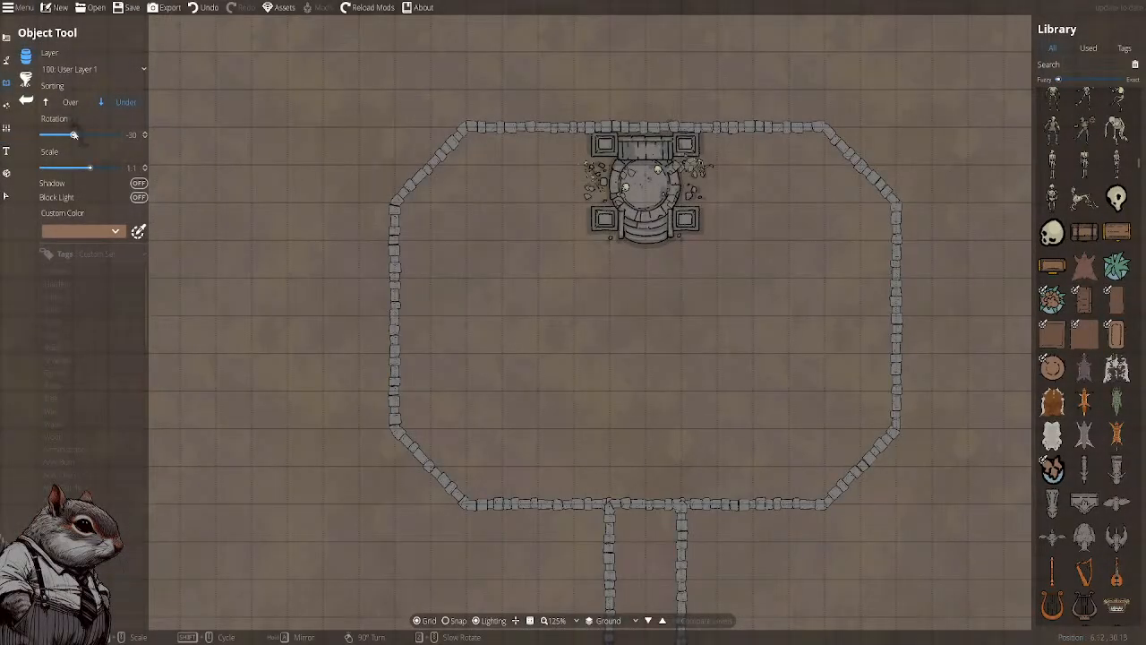
{"action": "left_click", "coordinate": [6, 38]}
{"action": "left_click", "coordinate": [53, 78]}
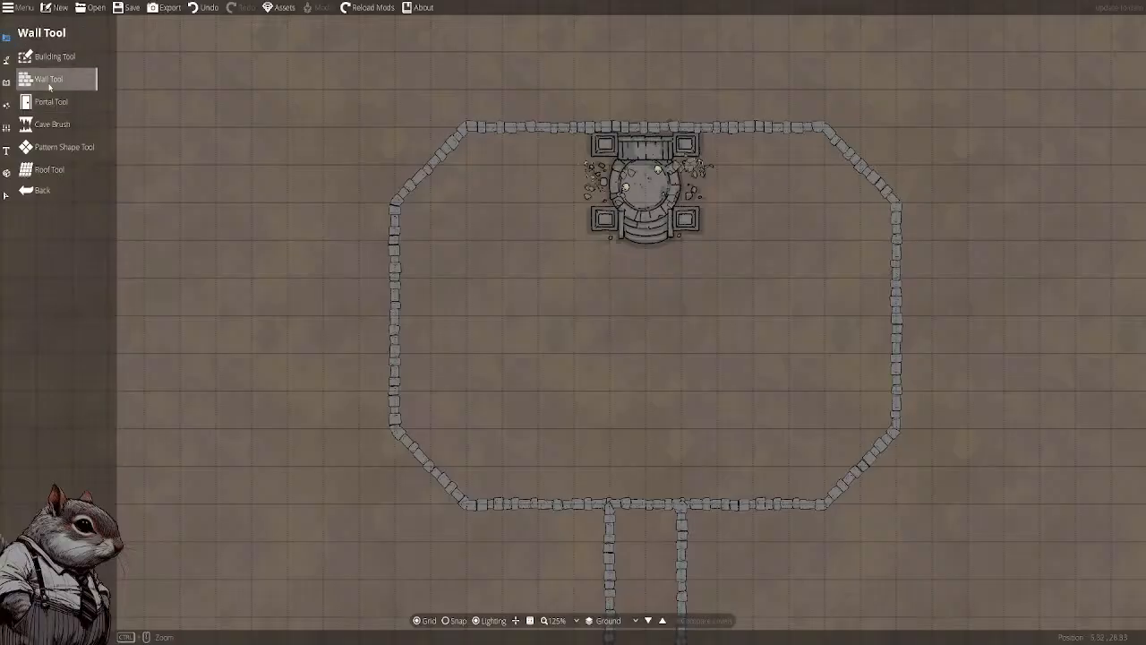
{"action": "left_click_drag", "start_coordinate": [428, 251], "coordinate": [550, 232]}
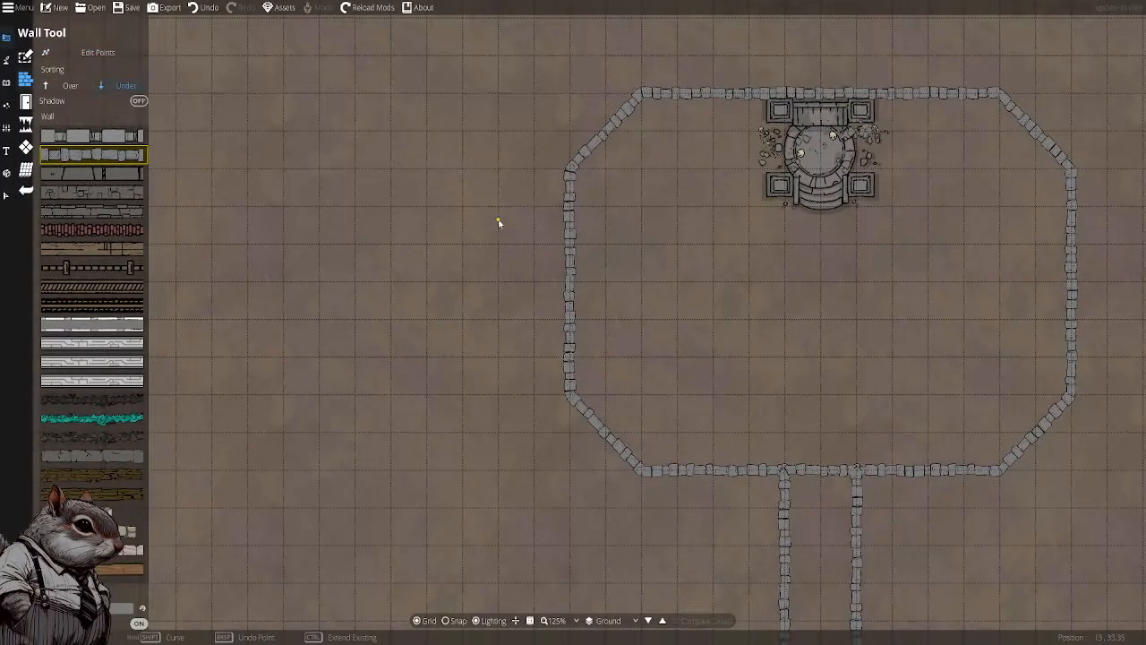
{"action": "left_click_drag", "start_coordinate": [510, 233], "coordinate": [540, 236]}
{"action": "scroll", "coordinate": [572, 241], "scroll_direction": "down", "scroll_amount": 2}
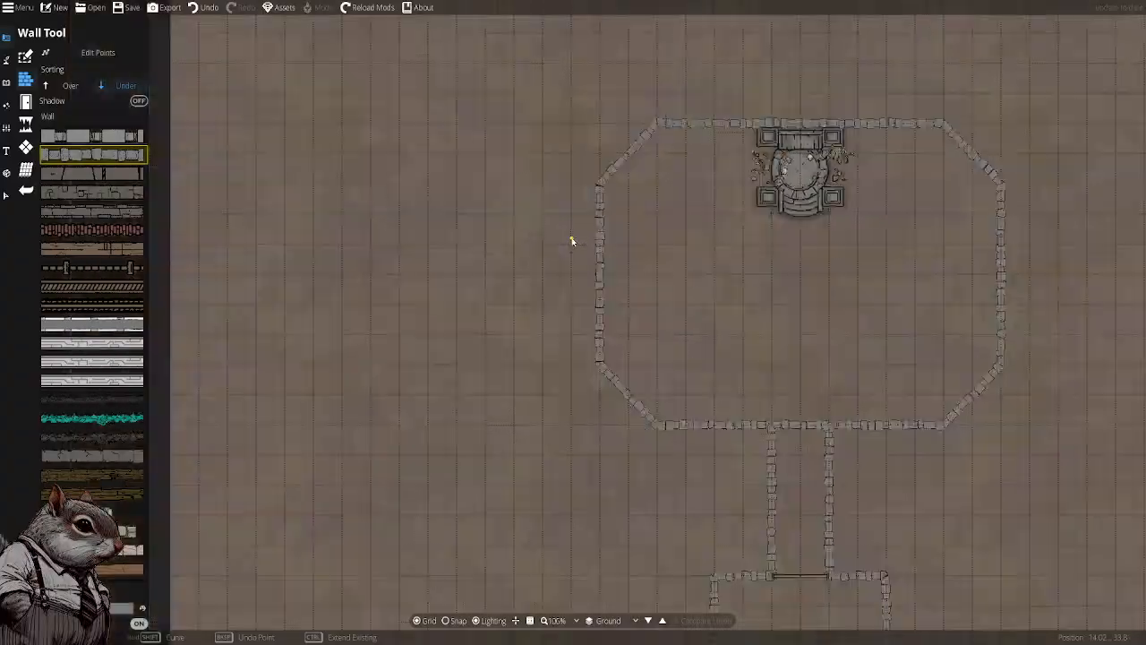
{"action": "scroll", "coordinate": [573, 241], "scroll_direction": "down", "scroll_amount": 2}
{"action": "scroll", "coordinate": [583, 248], "scroll_direction": "up", "scroll_amount": 2}
{"action": "left_click_drag", "start_coordinate": [636, 259], "coordinate": [462, 136]}
{"action": "left_click_drag", "start_coordinate": [519, 182], "coordinate": [678, 212]}
{"action": "left_click_drag", "start_coordinate": [565, 207], "coordinate": [621, 251]}
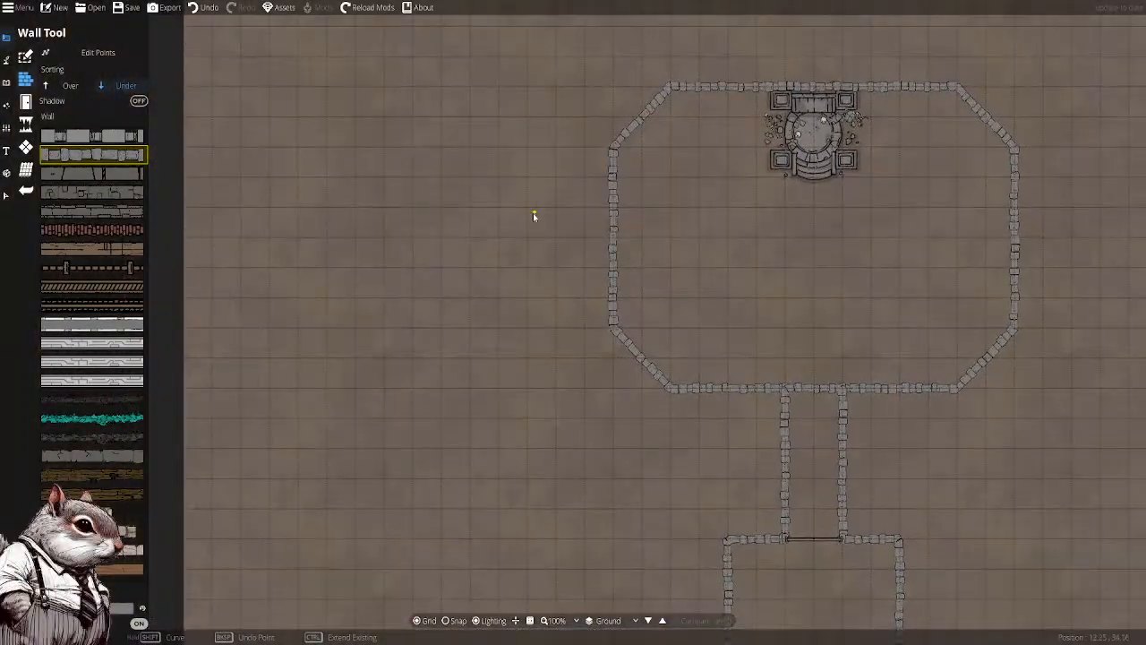
{"action": "scroll", "coordinate": [533, 213], "scroll_direction": "up", "scroll_amount": 1}
{"action": "left_click_drag", "start_coordinate": [533, 213], "coordinate": [630, 238]}
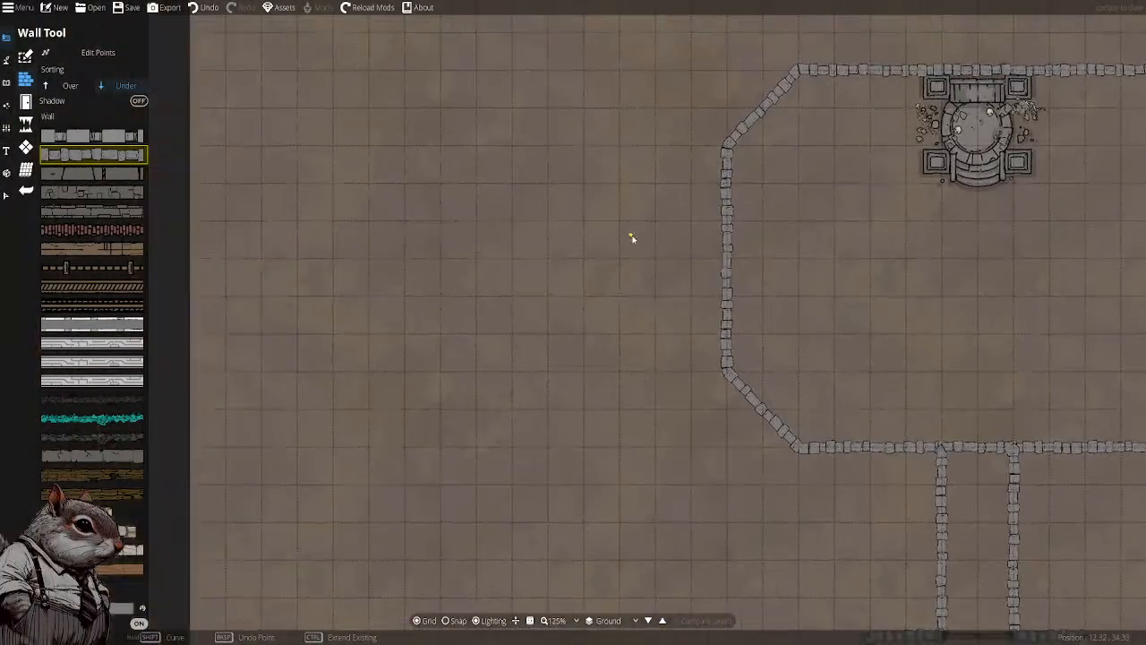
{"action": "left_click", "coordinate": [726, 260]}
{"action": "left_click", "coordinate": [600, 259]}
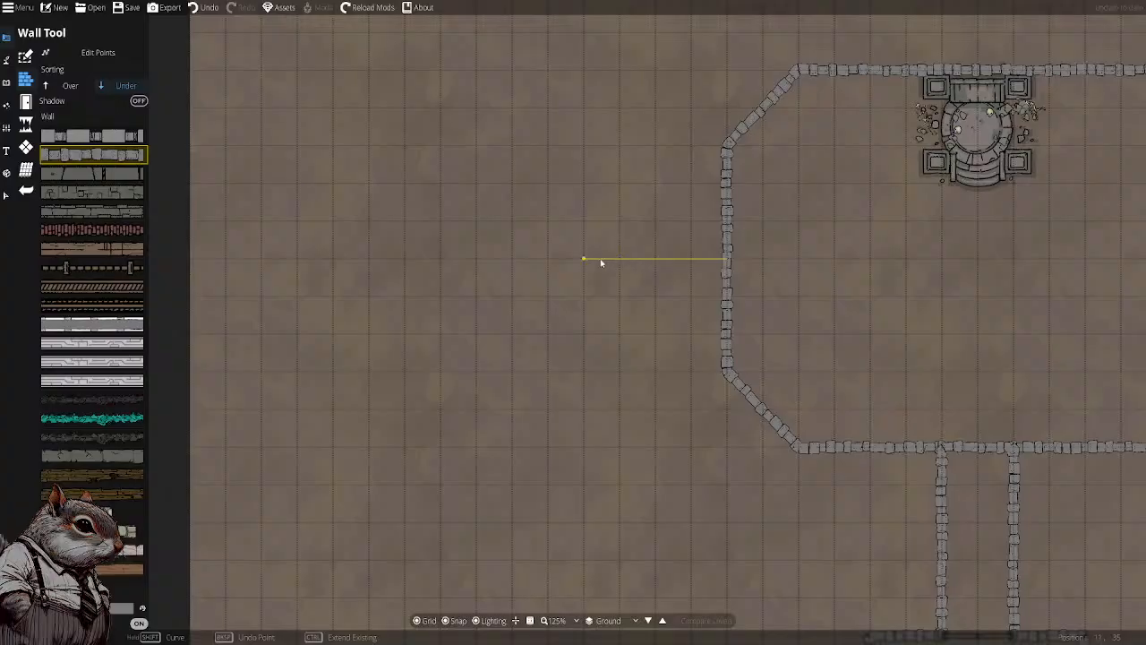
{"action": "left_click", "coordinate": [720, 295]}
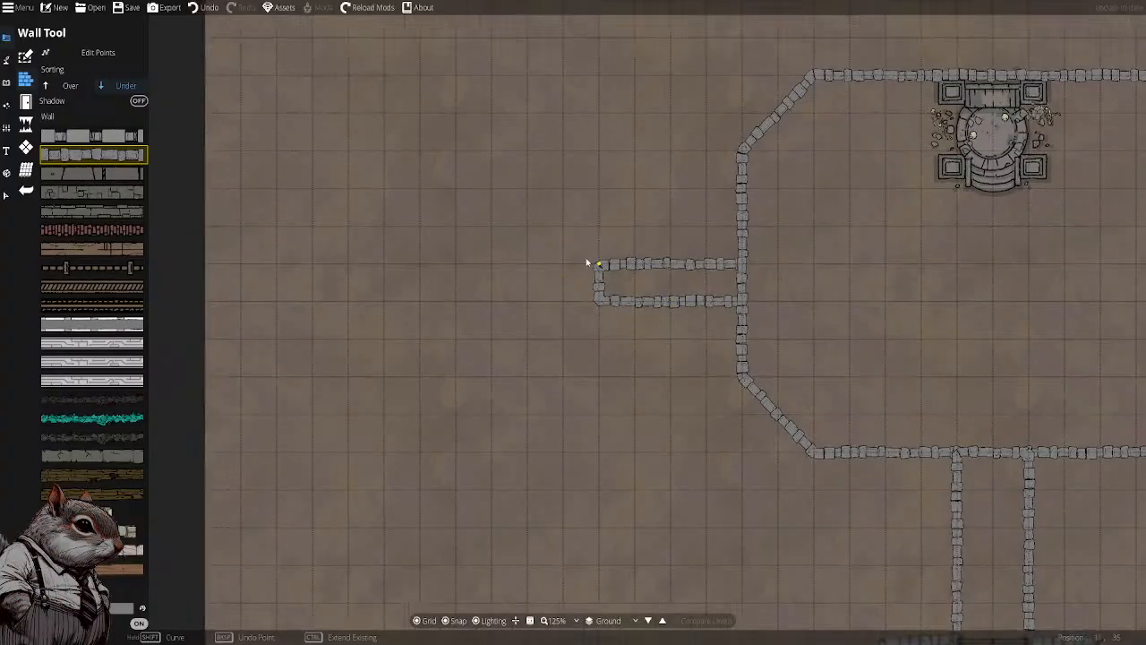
Draw a stone-walled room 10 squares wide and 5 squares tall at the west end of the west corridor
{"action": "left_click_drag", "start_coordinate": [587, 262], "coordinate": [687, 273]}
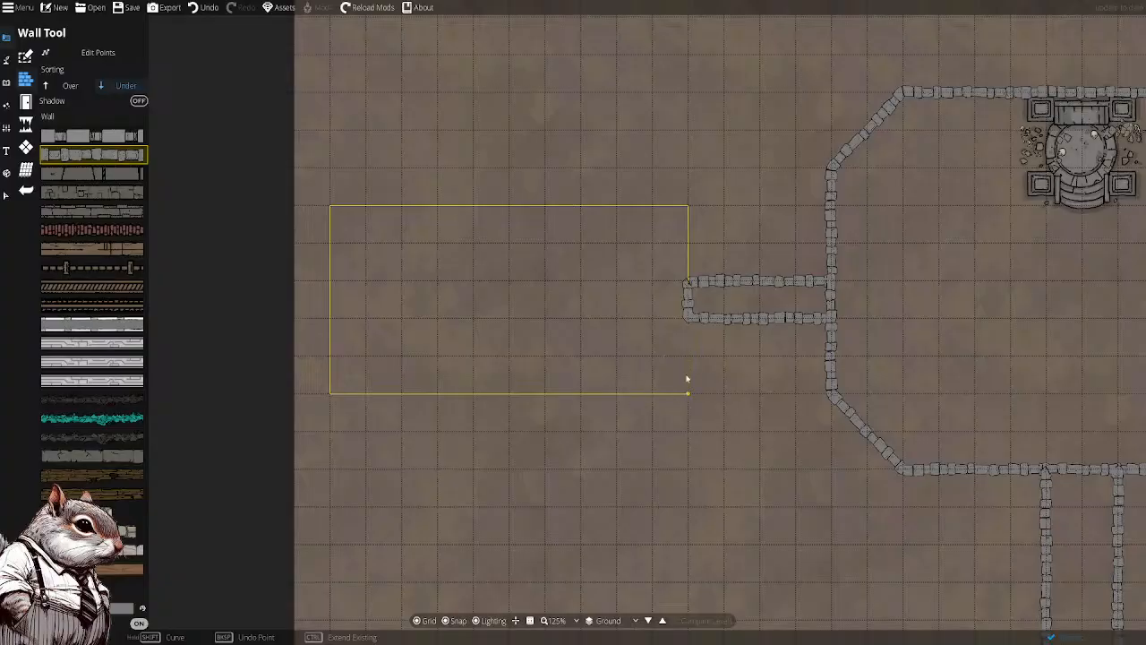
{"action": "left_click", "coordinate": [693, 324]}
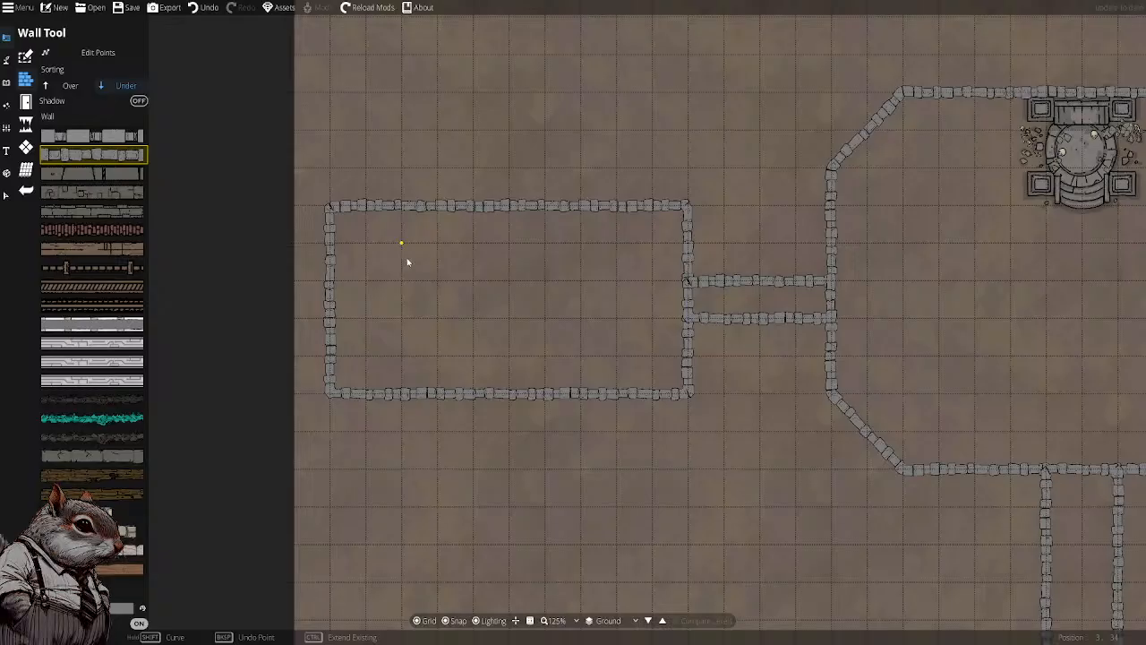
{"action": "left_click_drag", "start_coordinate": [514, 263], "coordinate": [570, 259]}
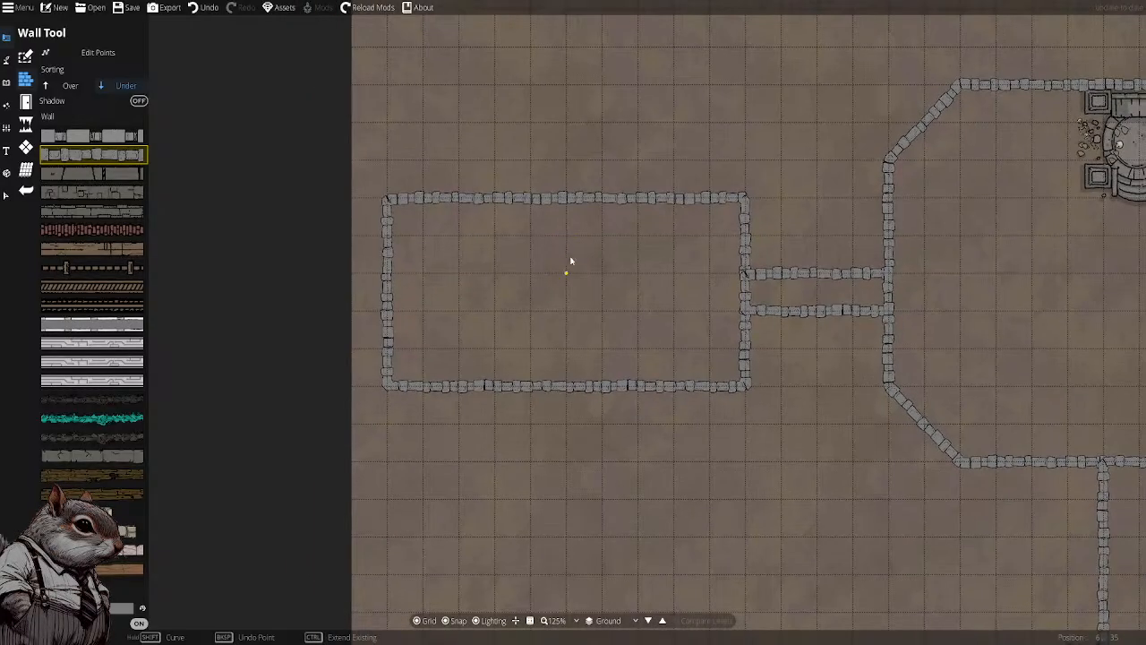
Switch to the Object Tool and choose the round stone altar from the objects already used on the map
{"action": "left_click_drag", "start_coordinate": [685, 269], "coordinate": [451, 291]}
{"action": "left_click_drag", "start_coordinate": [752, 260], "coordinate": [531, 291]}
{"action": "scroll", "coordinate": [645, 285], "scroll_direction": "down", "scroll_amount": 2}
{"action": "scroll", "coordinate": [646, 281], "scroll_direction": "up", "scroll_amount": 1}
{"action": "left_click_drag", "start_coordinate": [687, 283], "coordinate": [722, 258]}
{"action": "left_click_drag", "start_coordinate": [664, 231], "coordinate": [675, 325]}
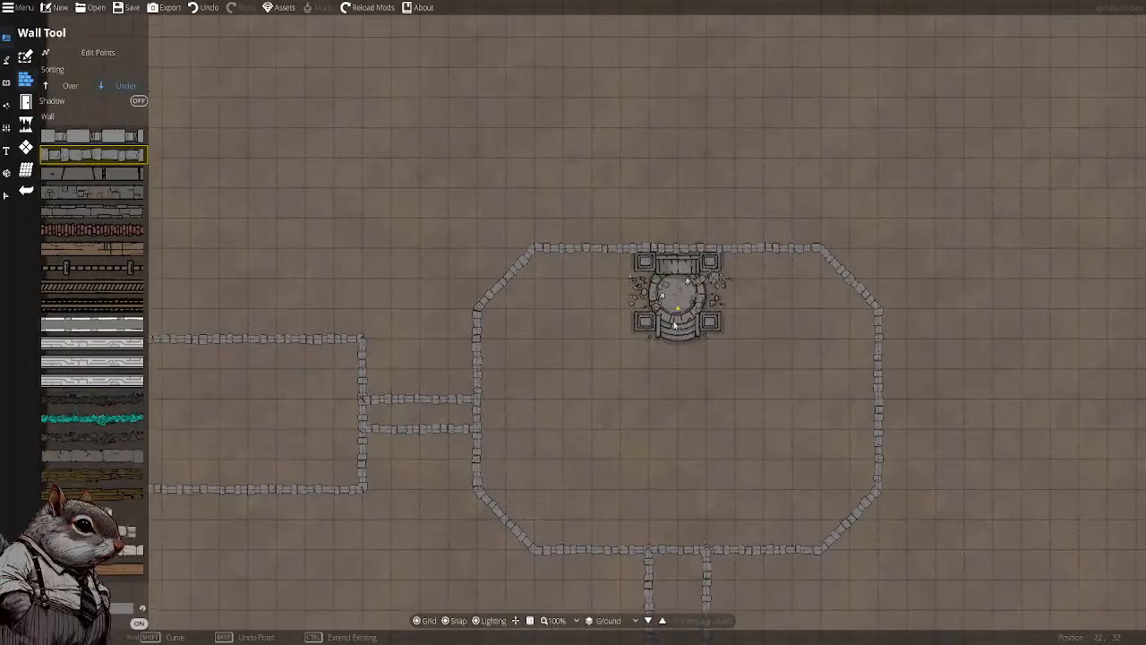
{"action": "left_click_drag", "start_coordinate": [662, 209], "coordinate": [629, 210]}
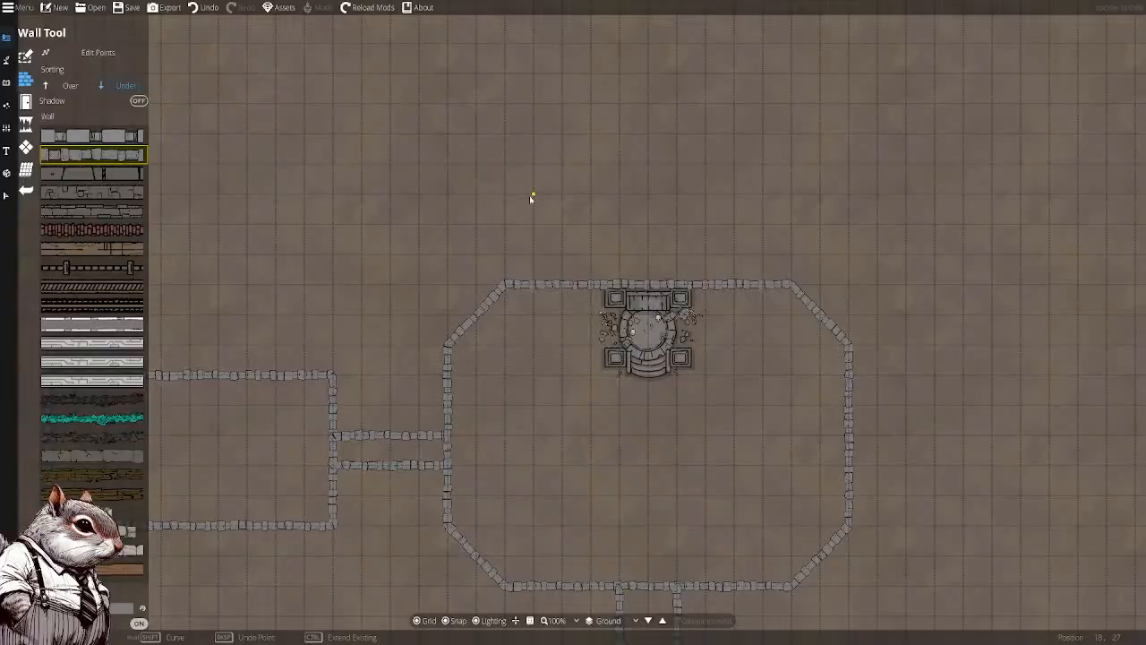
{"action": "left_click", "coordinate": [6, 82]}
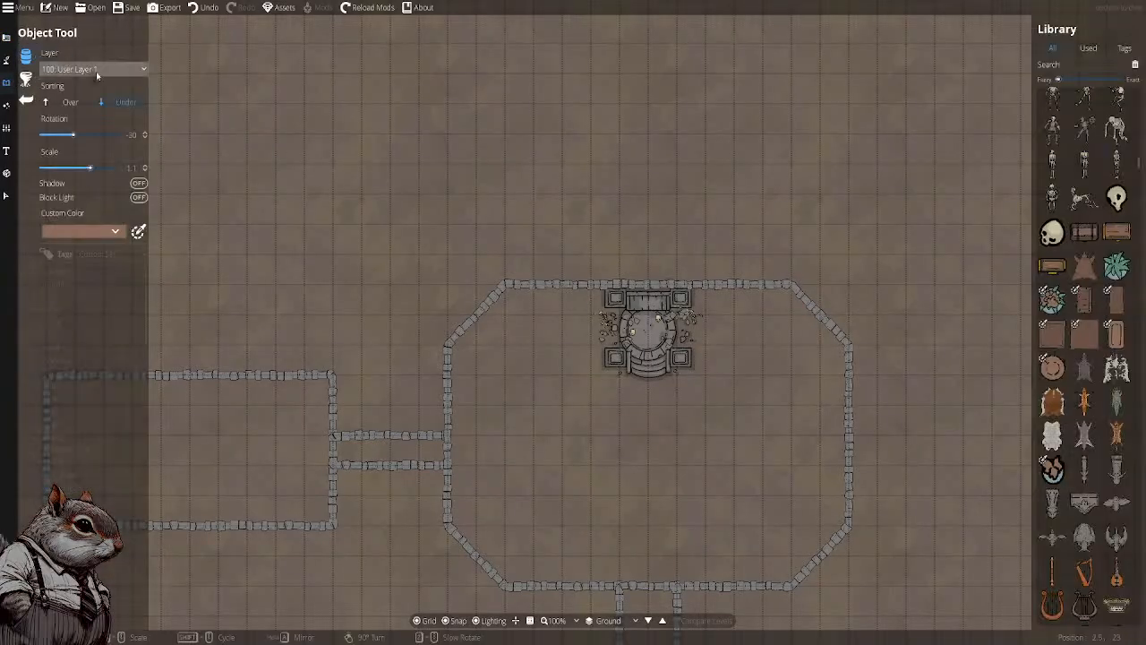
{"action": "left_click", "coordinate": [1088, 48]}
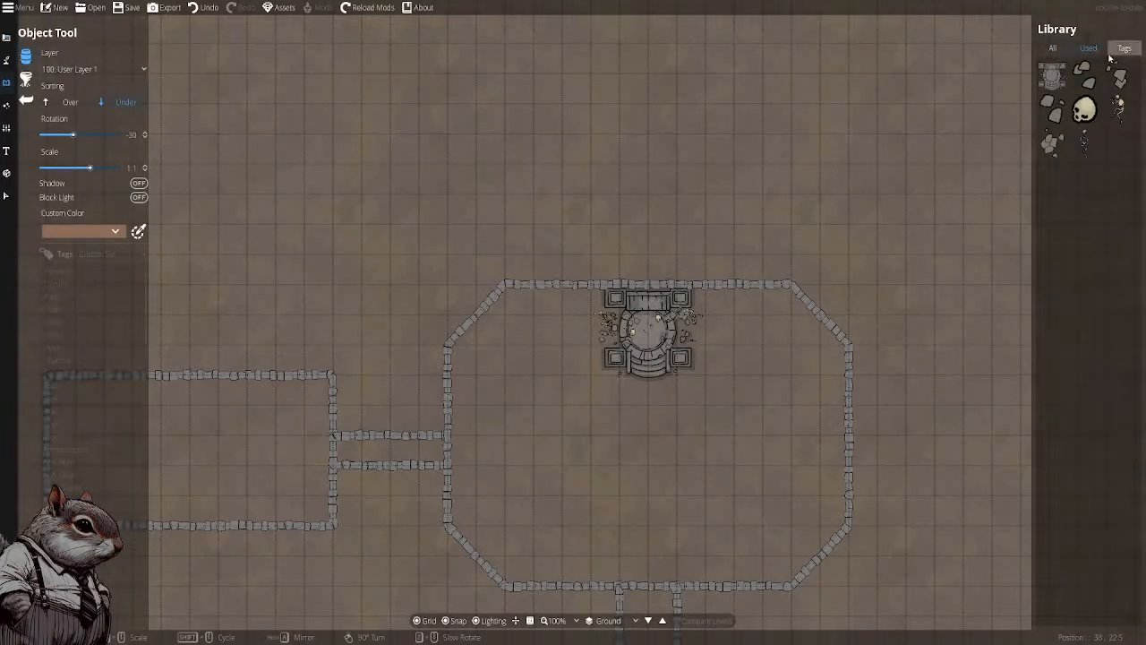
{"action": "left_click", "coordinate": [1053, 75]}
{"action": "scroll", "coordinate": [646, 256], "scroll_direction": "up", "scroll_amount": 3}
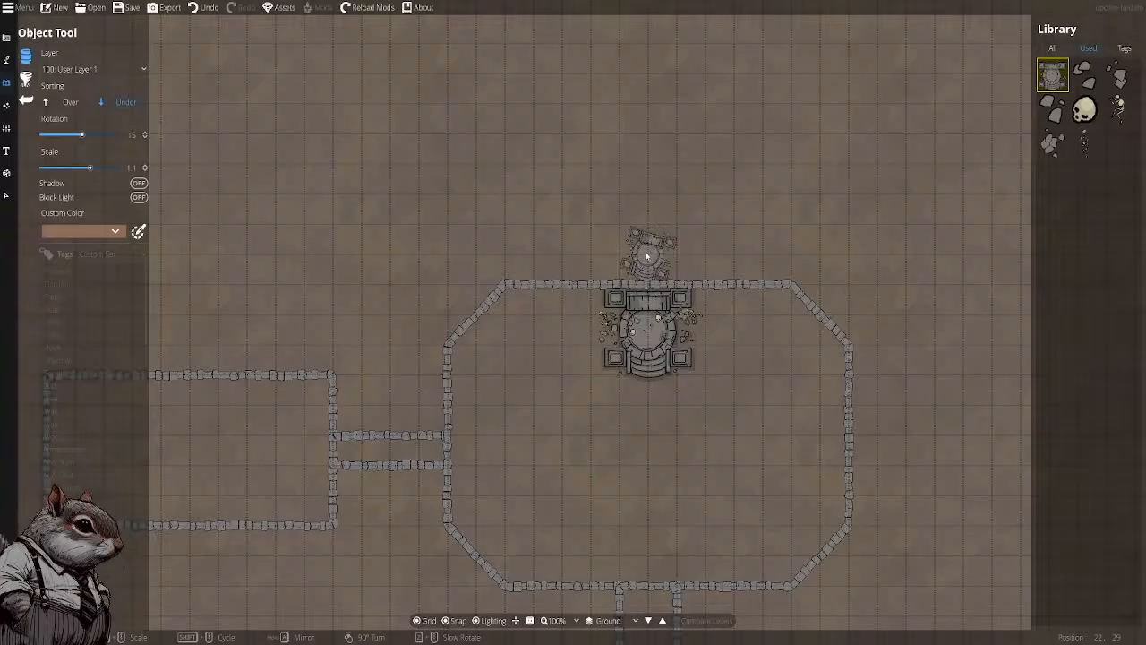
{"action": "scroll", "coordinate": [646, 256], "scroll_direction": "down", "scroll_amount": 2}
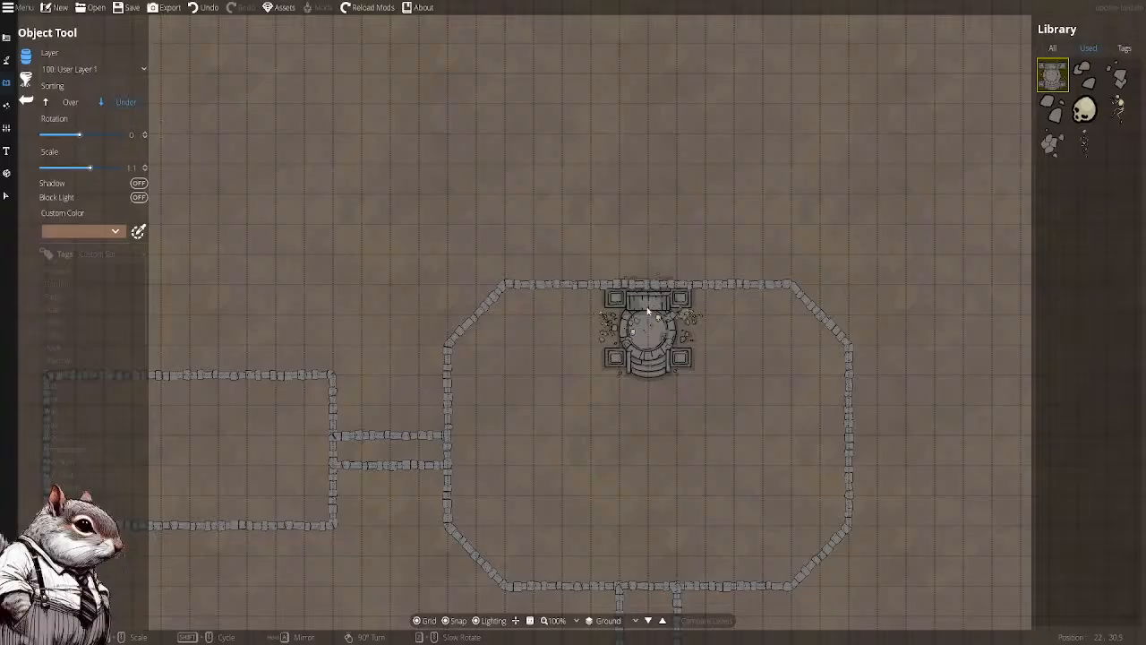
Place a second altar directly north of the first, back to back across the north wall, sorted over, at scale 2 and rotated -180 degrees
{"action": "left_click", "coordinate": [59, 102]}
{"action": "scroll", "coordinate": [578, 312], "scroll_direction": "up", "scroll_amount": 9}
{"action": "scroll", "coordinate": [651, 333], "scroll_direction": "up", "scroll_amount": 2}
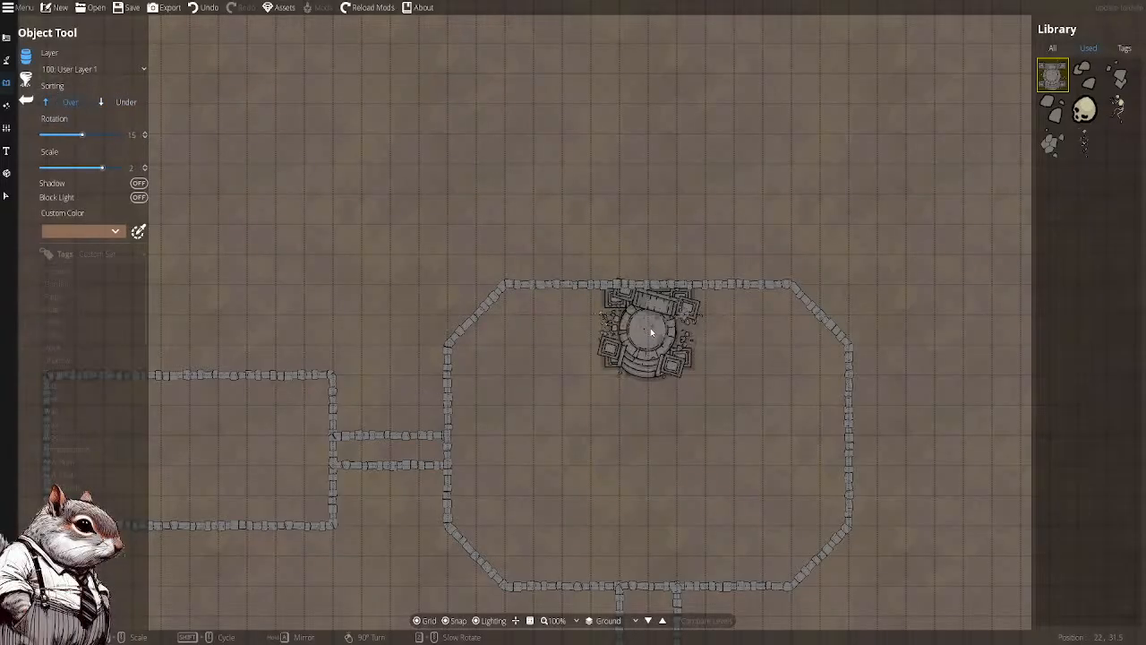
{"action": "scroll", "coordinate": [651, 332], "scroll_direction": "up", "scroll_amount": 10}
{"action": "left_click", "coordinate": [650, 329]}
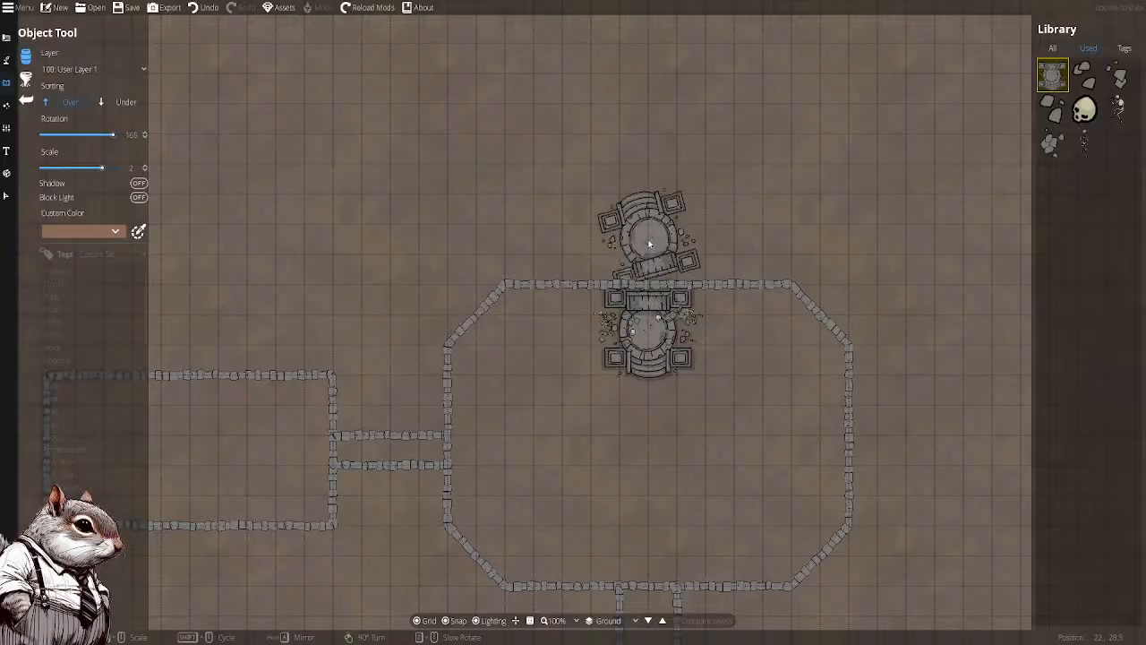
{"action": "scroll", "coordinate": [650, 244], "scroll_direction": "up", "scroll_amount": 1}
{"action": "left_click", "coordinate": [650, 244]}
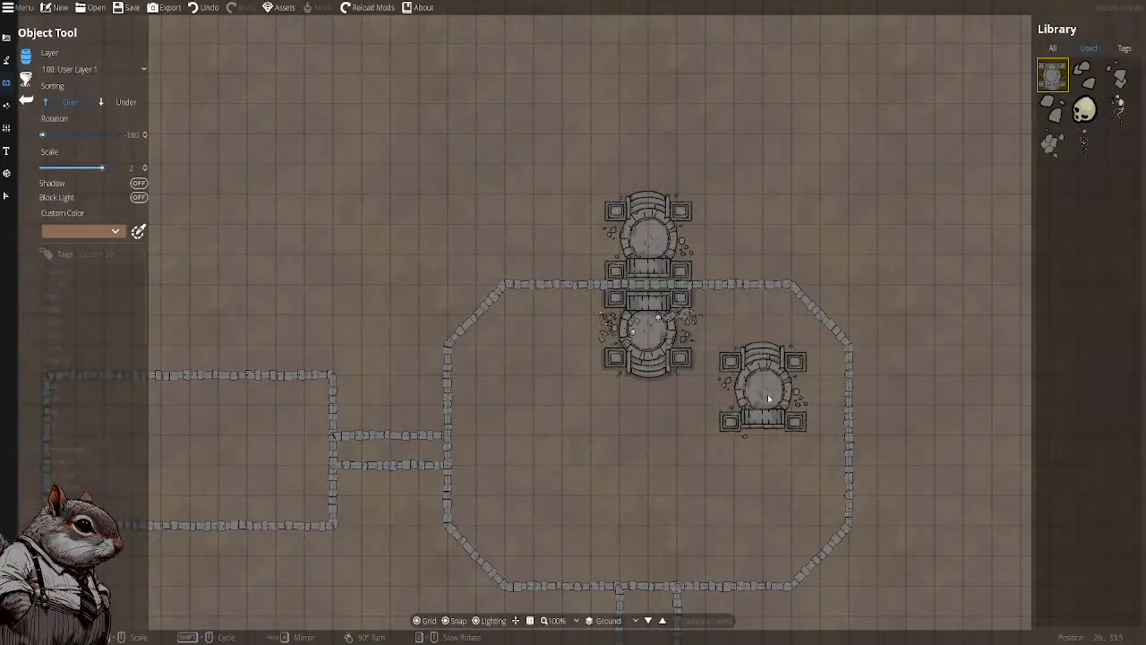
{"action": "scroll", "coordinate": [765, 376], "scroll_direction": "up", "scroll_amount": 1}
{"action": "scroll", "coordinate": [768, 354], "scroll_direction": "up", "scroll_amount": 1}
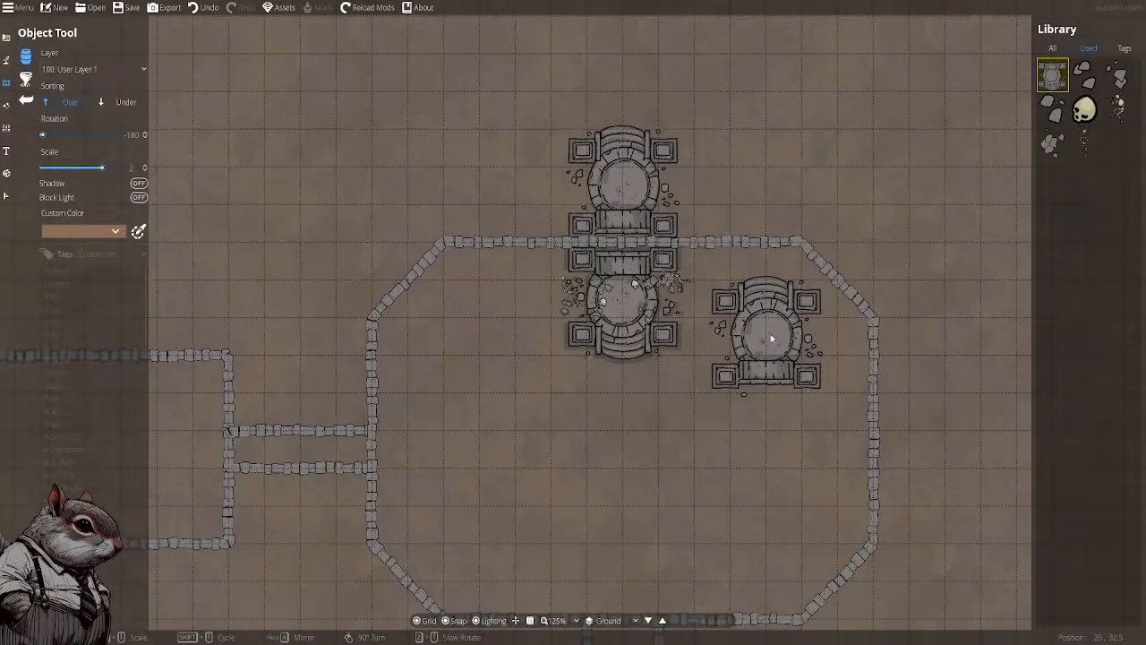
{"action": "left_click_drag", "start_coordinate": [755, 402], "coordinate": [727, 300]}
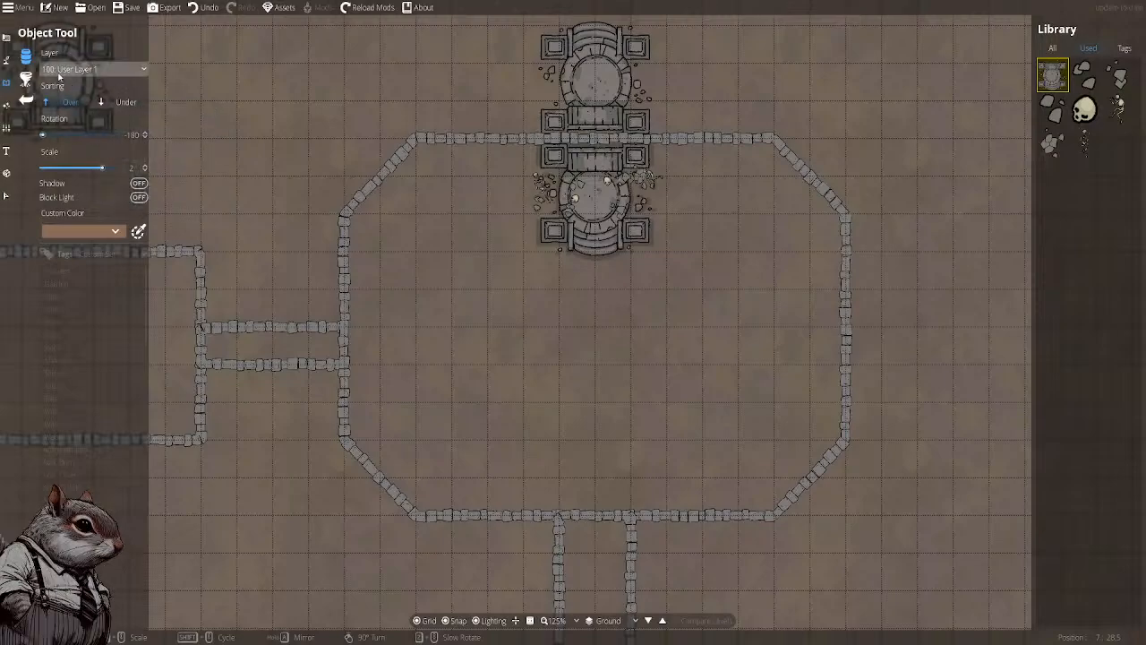
Return to the Wall Tool and compare the west corridor's position with the altar room's east wall
{"action": "left_click", "coordinate": [9, 42]}
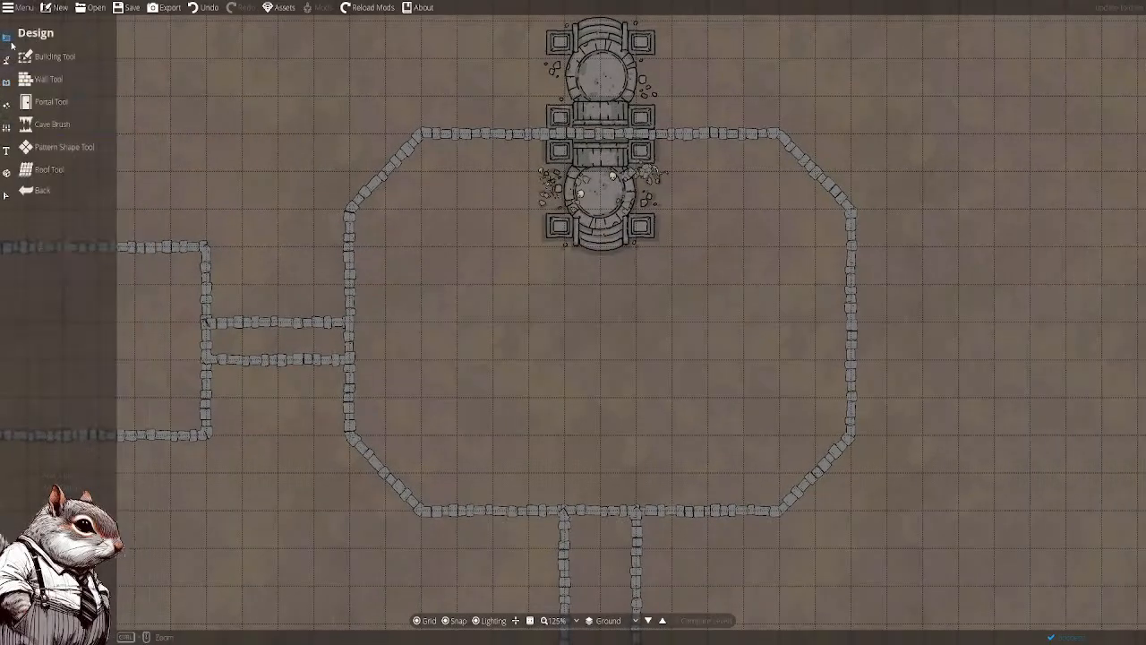
{"action": "left_click", "coordinate": [47, 79]}
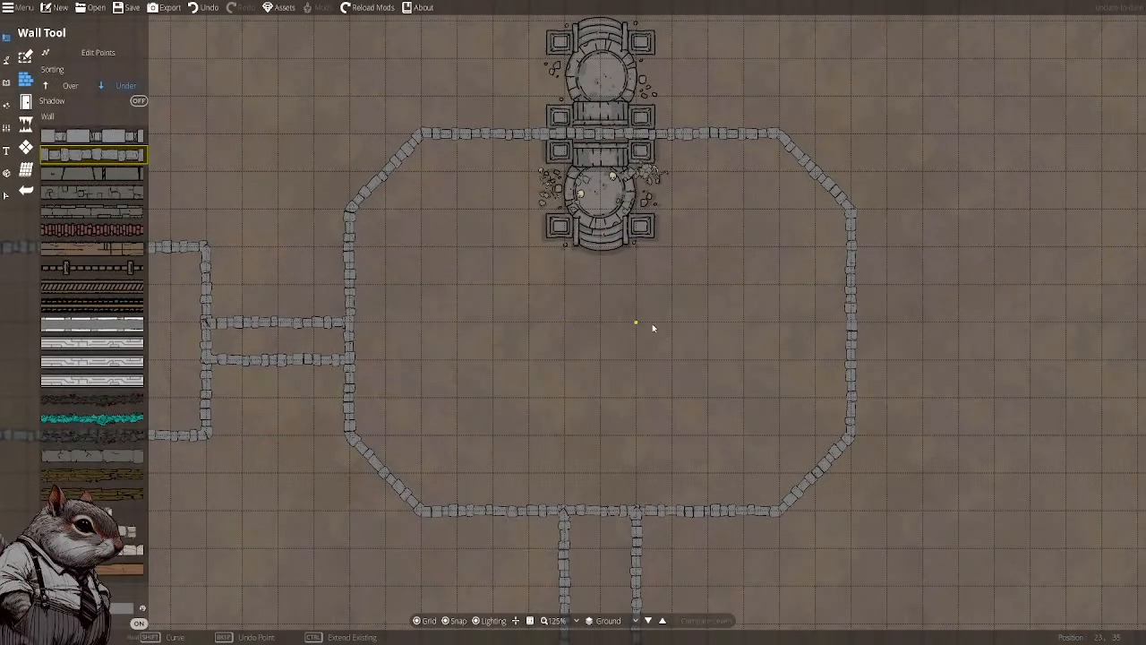
{"action": "left_click_drag", "start_coordinate": [517, 318], "coordinate": [824, 319]}
{"action": "left_click_drag", "start_coordinate": [486, 306], "coordinate": [399, 316]}
{"action": "left_click_drag", "start_coordinate": [821, 310], "coordinate": [900, 268]}
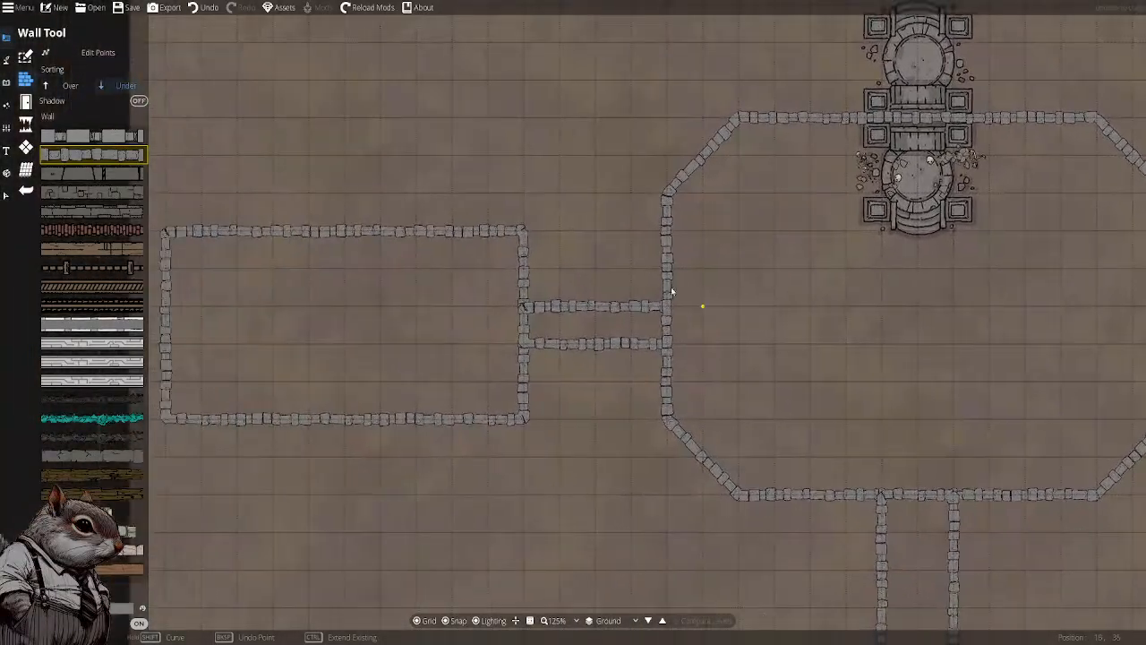
{"action": "left_click_drag", "start_coordinate": [671, 286], "coordinate": [547, 305]}
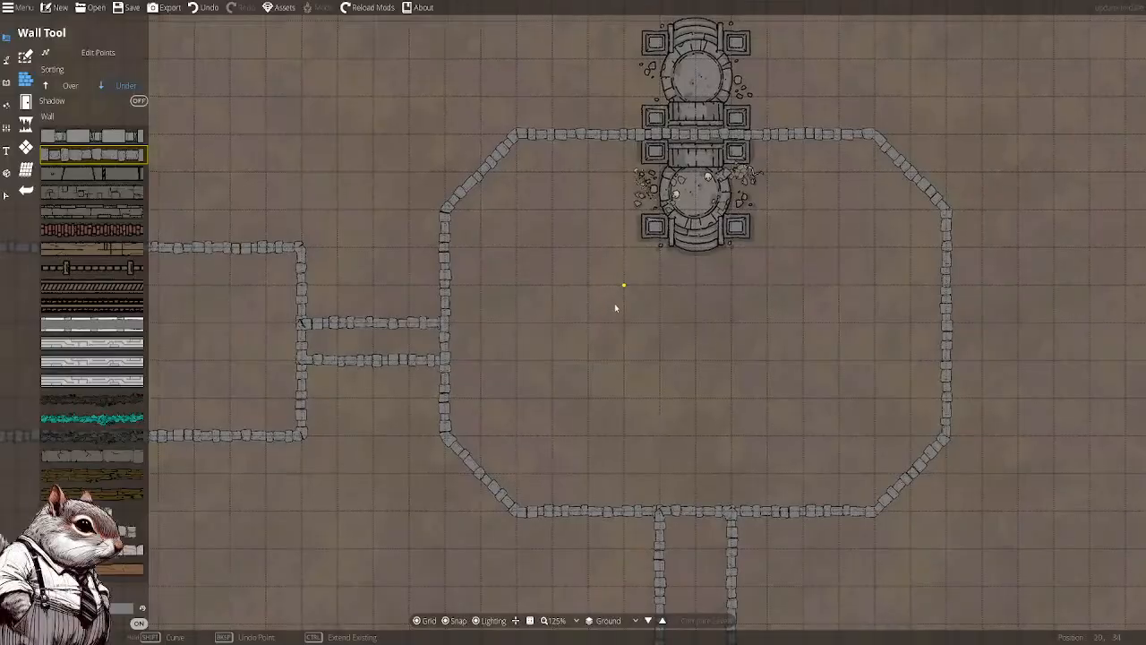
{"action": "left_click_drag", "start_coordinate": [678, 303], "coordinate": [390, 312]}
{"action": "left_click_drag", "start_coordinate": [512, 300], "coordinate": [453, 321]}
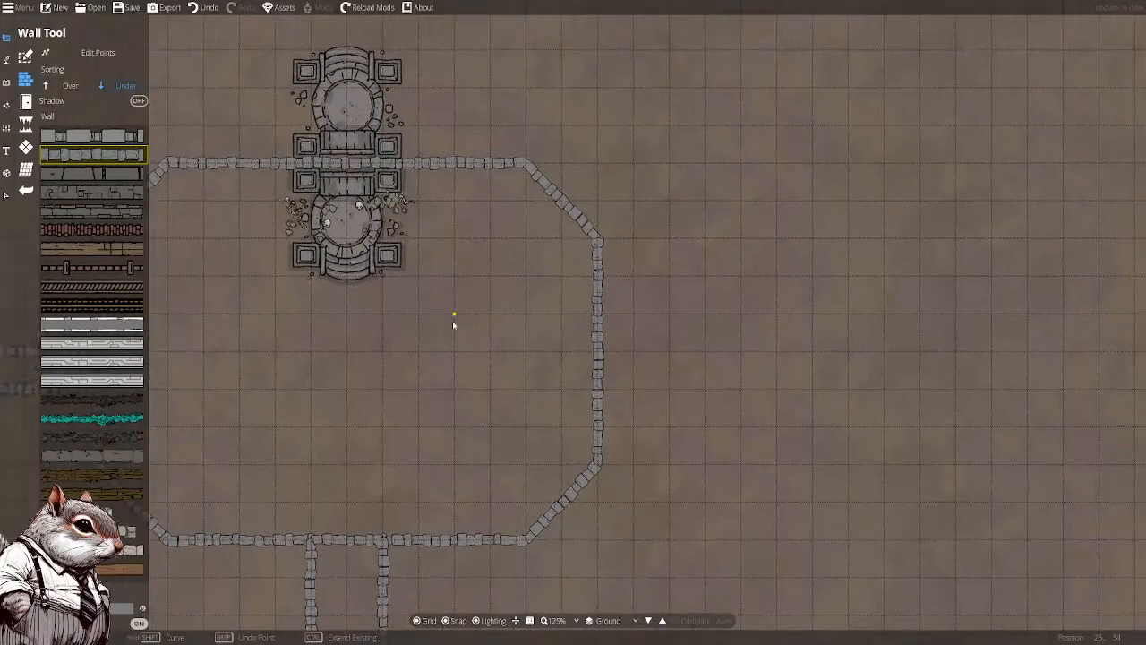
{"action": "left_click_drag", "start_coordinate": [553, 312], "coordinate": [453, 402]}
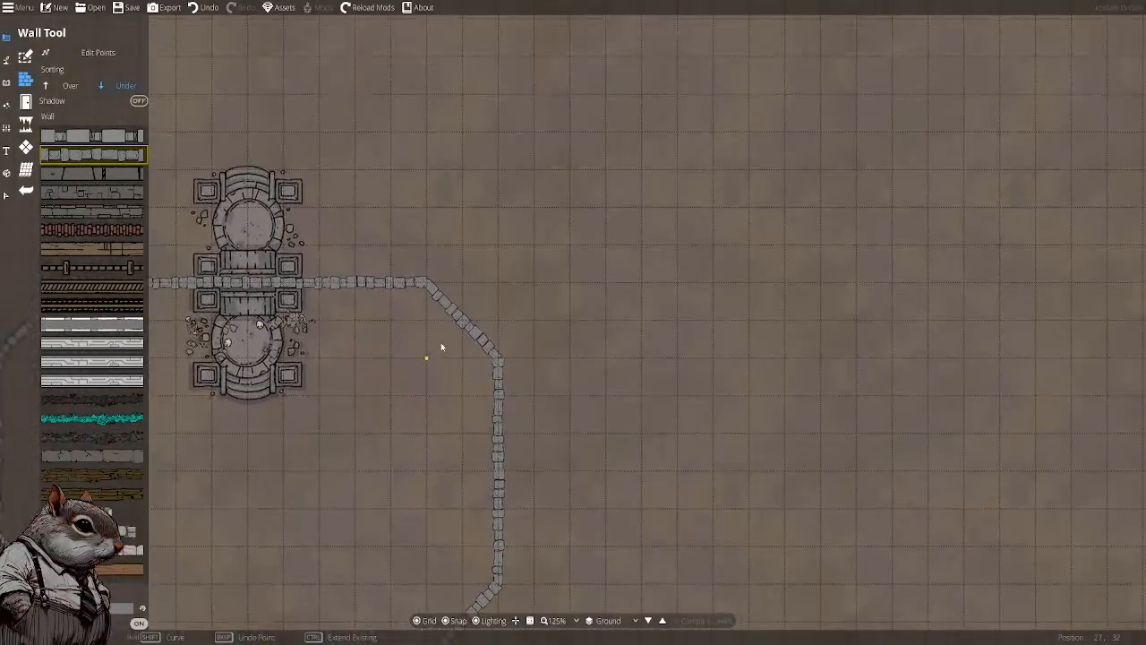
{"action": "left_click_drag", "start_coordinate": [440, 350], "coordinate": [440, 212]}
{"action": "left_click_drag", "start_coordinate": [429, 258], "coordinate": [600, 264]}
{"action": "scroll", "coordinate": [599, 262], "scroll_direction": "down", "scroll_amount": 4}
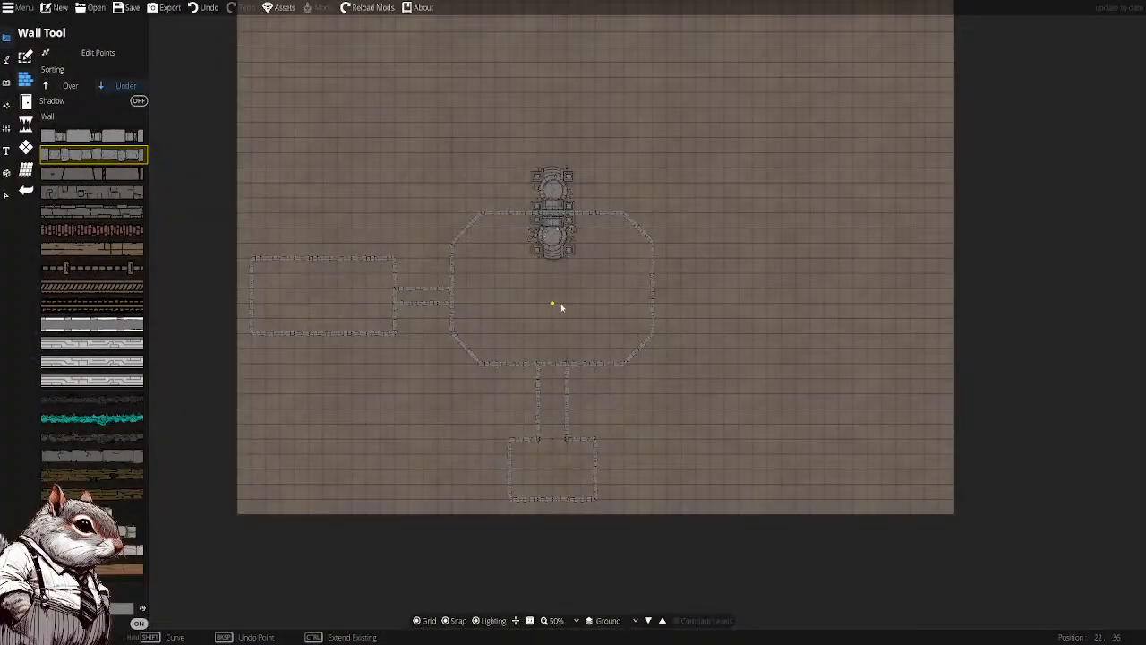
{"action": "scroll", "coordinate": [561, 307], "scroll_direction": "up", "scroll_amount": 3}
{"action": "left_click_drag", "start_coordinate": [622, 302], "coordinate": [388, 301]}
{"action": "left_click_drag", "start_coordinate": [471, 269], "coordinate": [551, 263]}
Try a stone corridor 5 squares long and 1 square wide extending from the altar room's east wall, and undo it
{"action": "left_click", "coordinate": [548, 258]}
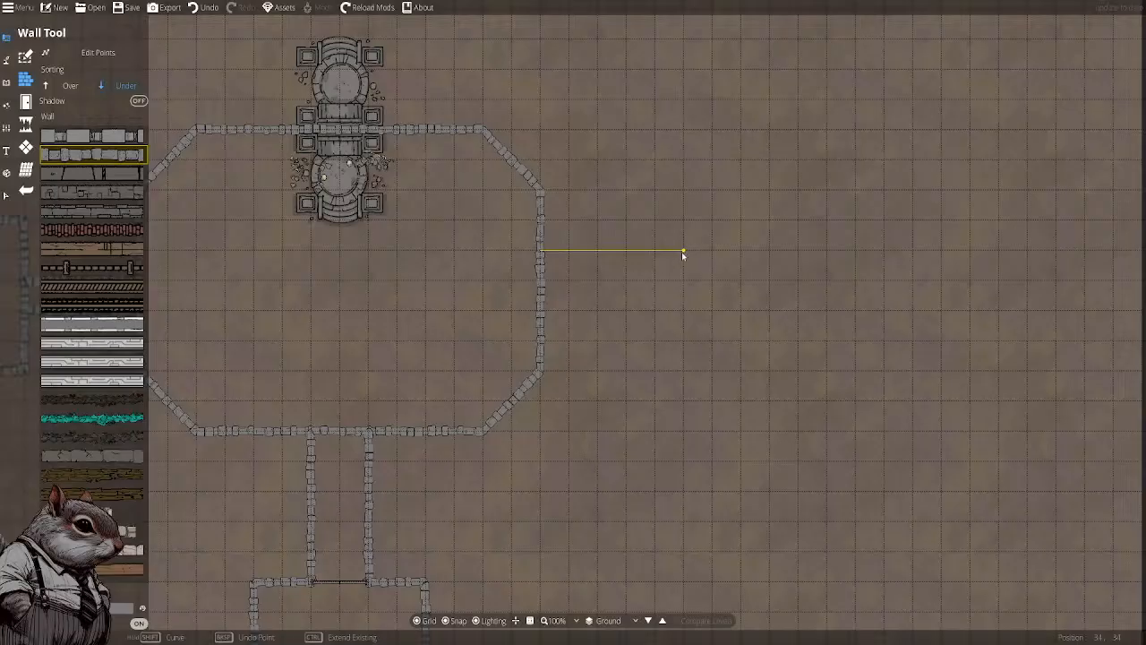
{"action": "left_click", "coordinate": [684, 285]}
{"action": "right_click", "coordinate": [547, 286]}
{"action": "left_click_drag", "start_coordinate": [502, 324], "coordinate": [772, 325]}
{"action": "key", "text": "ctrl+z"}
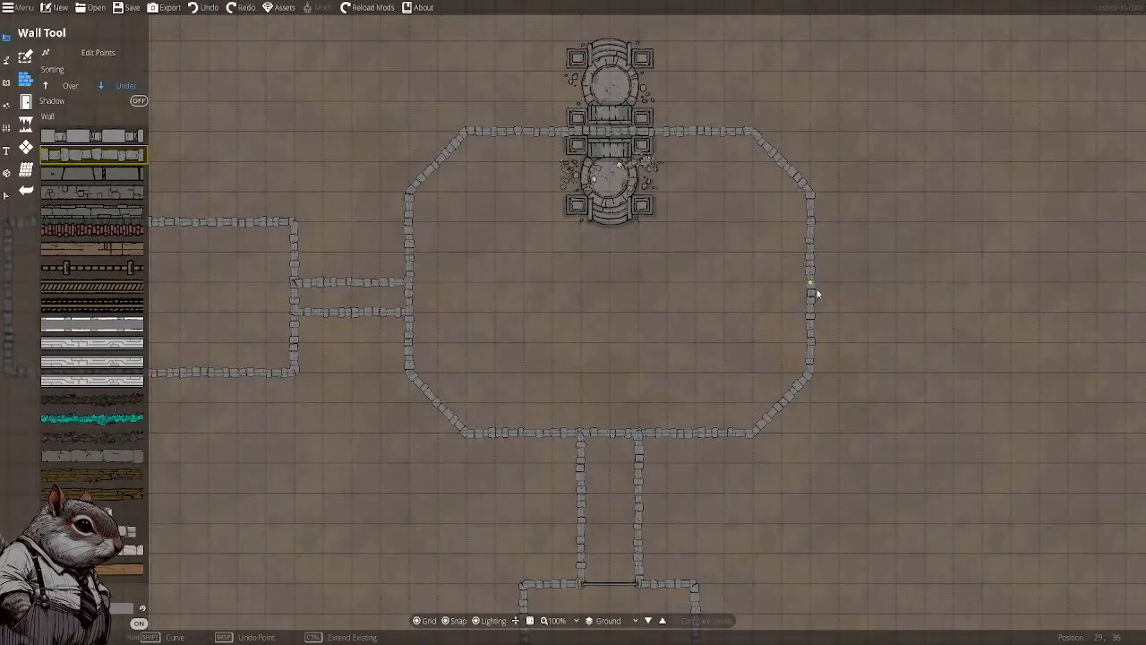
Draw a corridor 4 squares long and 1 square wide east of the altar room, level with the west corridor, and save the map
{"action": "right_click", "coordinate": [803, 324]}
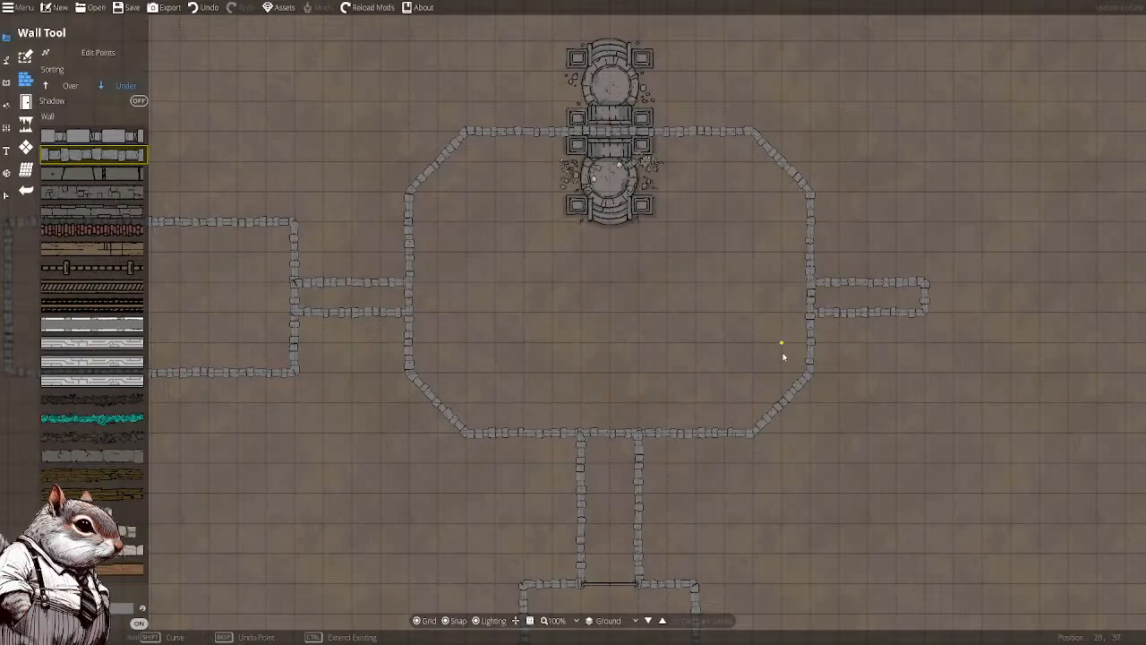
{"action": "left_click_drag", "start_coordinate": [673, 333], "coordinate": [707, 307]}
{"action": "key", "text": "ctrl+s"}
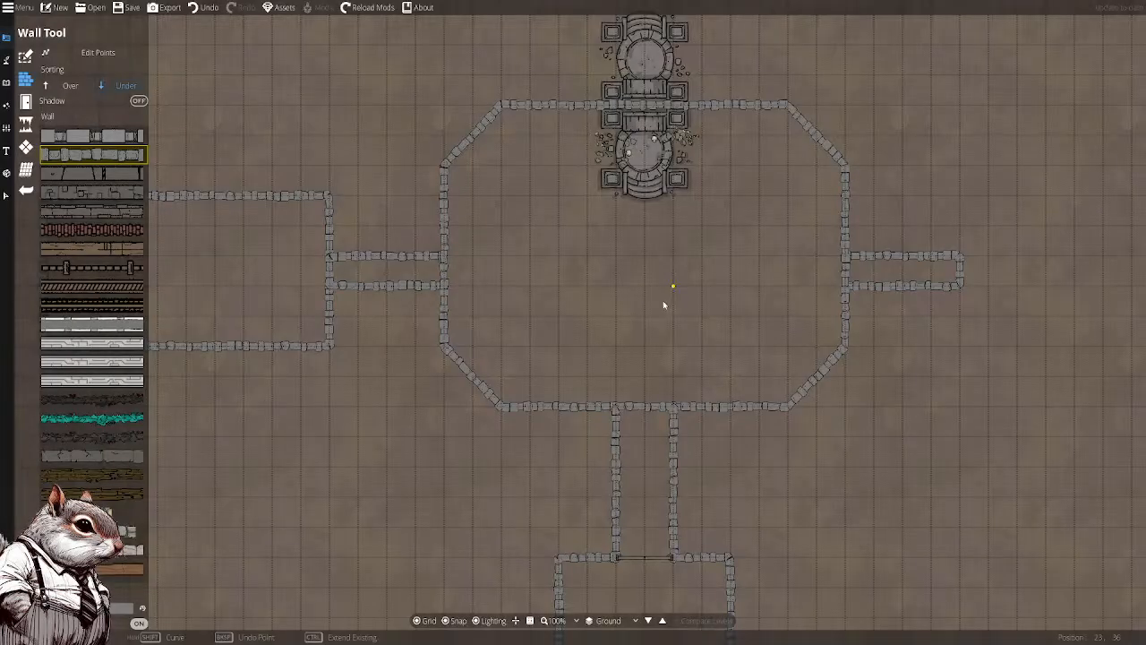
Examine the east corridor's junction with the altar room and the free space beyond its east end
{"action": "left_click_drag", "start_coordinate": [728, 313], "coordinate": [568, 351]}
{"action": "scroll", "coordinate": [702, 317], "scroll_direction": "up", "scroll_amount": 2}
{"action": "left_click_drag", "start_coordinate": [682, 331], "coordinate": [514, 312]}
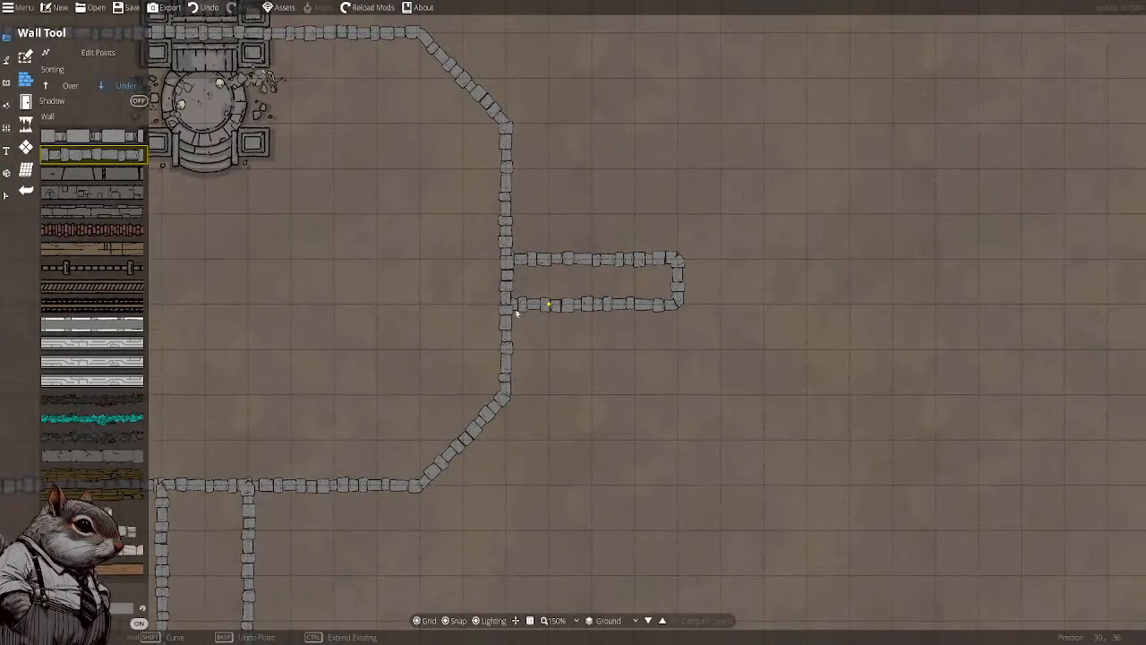
{"action": "left_click_drag", "start_coordinate": [409, 310], "coordinate": [484, 297]}
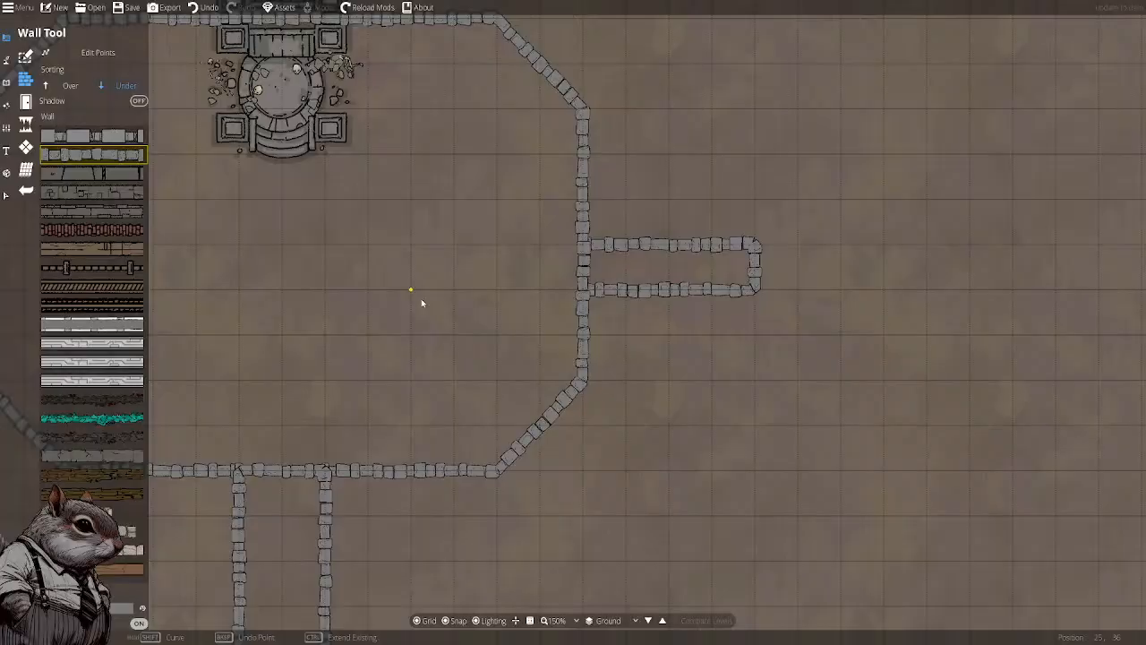
{"action": "left_click_drag", "start_coordinate": [442, 289], "coordinate": [496, 296]}
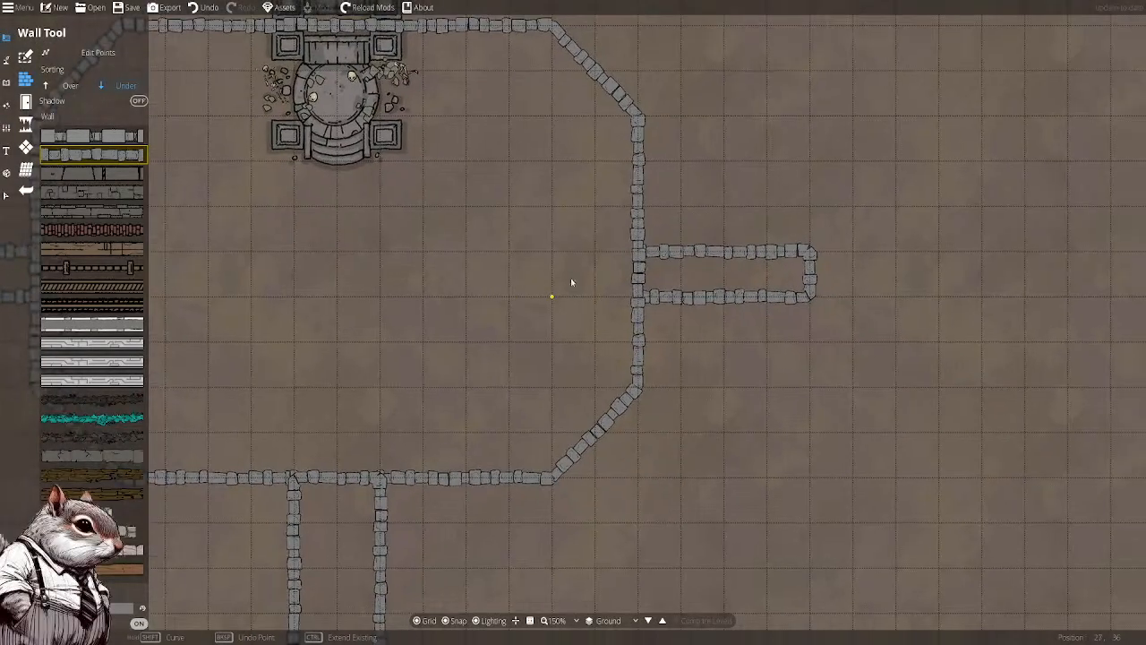
{"action": "scroll", "coordinate": [587, 280], "scroll_direction": "up", "scroll_amount": 1}
{"action": "left_click_drag", "start_coordinate": [588, 280], "coordinate": [431, 302]}
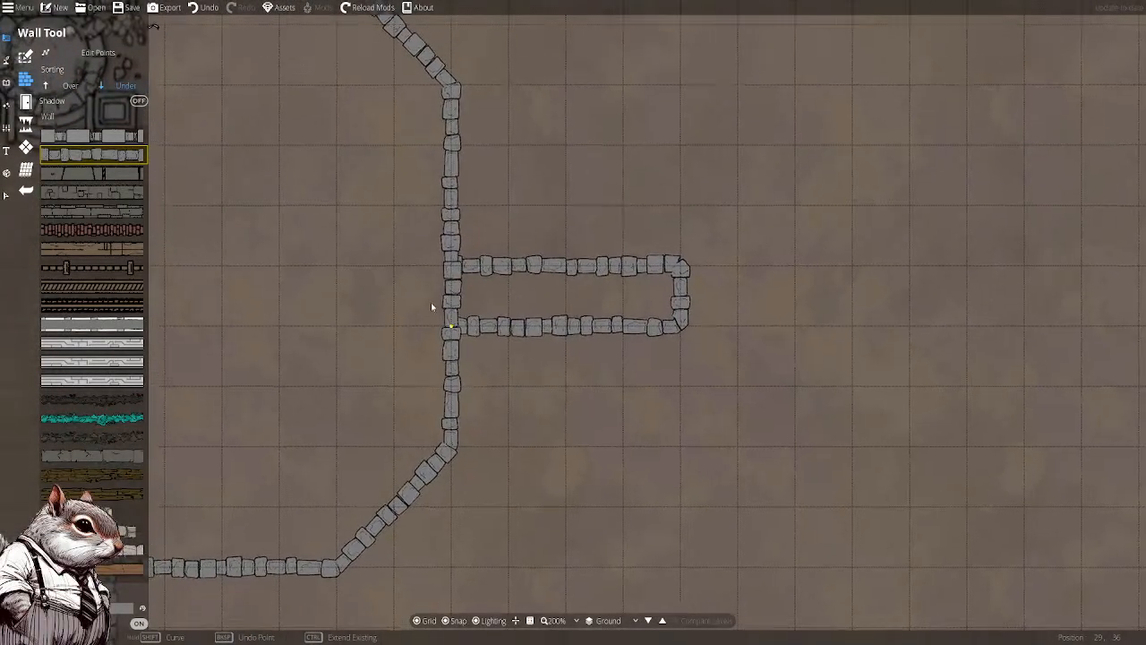
{"action": "scroll", "coordinate": [431, 301], "scroll_direction": "down", "scroll_amount": 1}
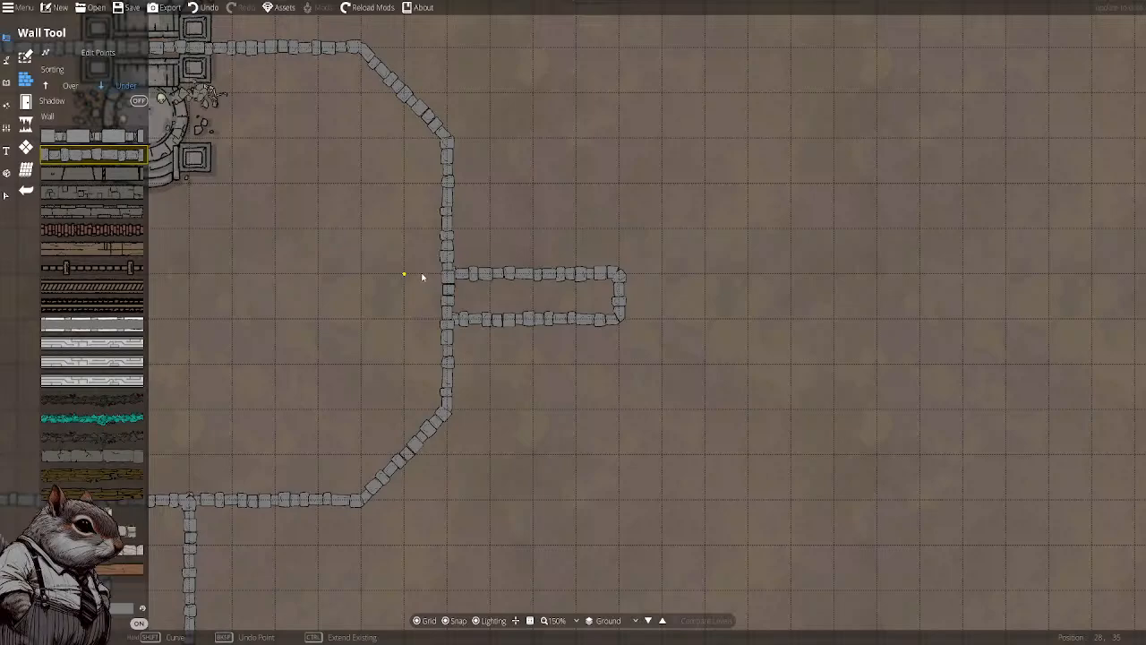
{"action": "left_click_drag", "start_coordinate": [692, 265], "coordinate": [632, 269]}
{"action": "scroll", "coordinate": [584, 266], "scroll_direction": "down", "scroll_amount": 2}
{"action": "scroll", "coordinate": [614, 277], "scroll_direction": "up", "scroll_amount": 1}
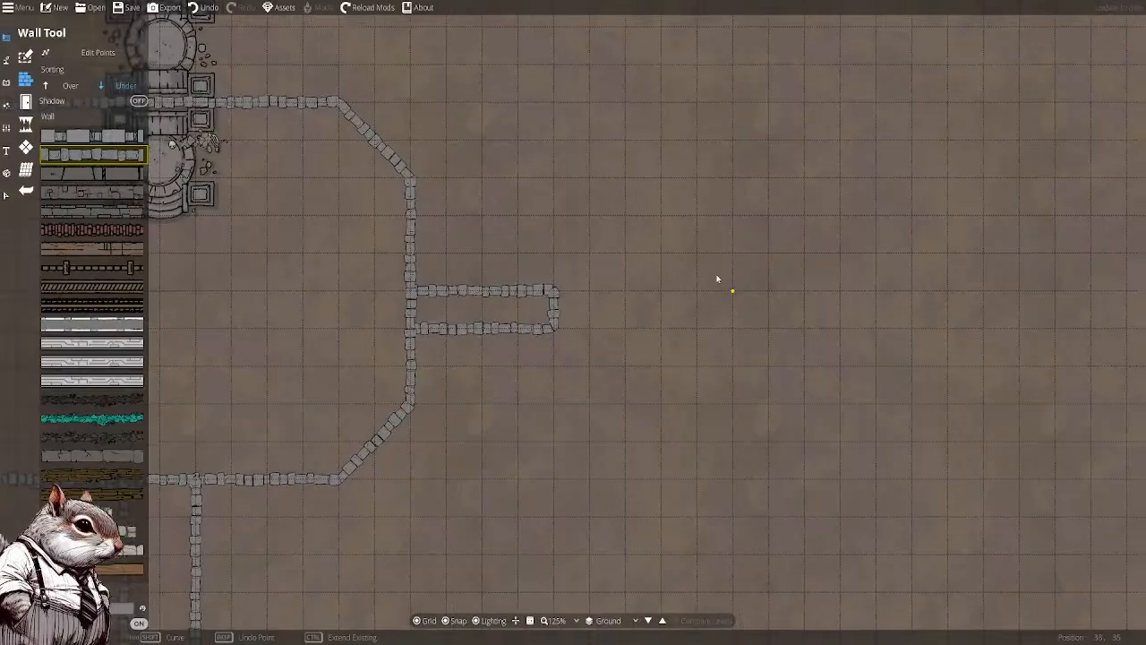
Draw an L-shaped stone-walled room 12 squares along the north and 10 along the east, with a slanted northwest wall, joined to the east corridor's end
{"action": "left_click_drag", "start_coordinate": [728, 289], "coordinate": [510, 282]}
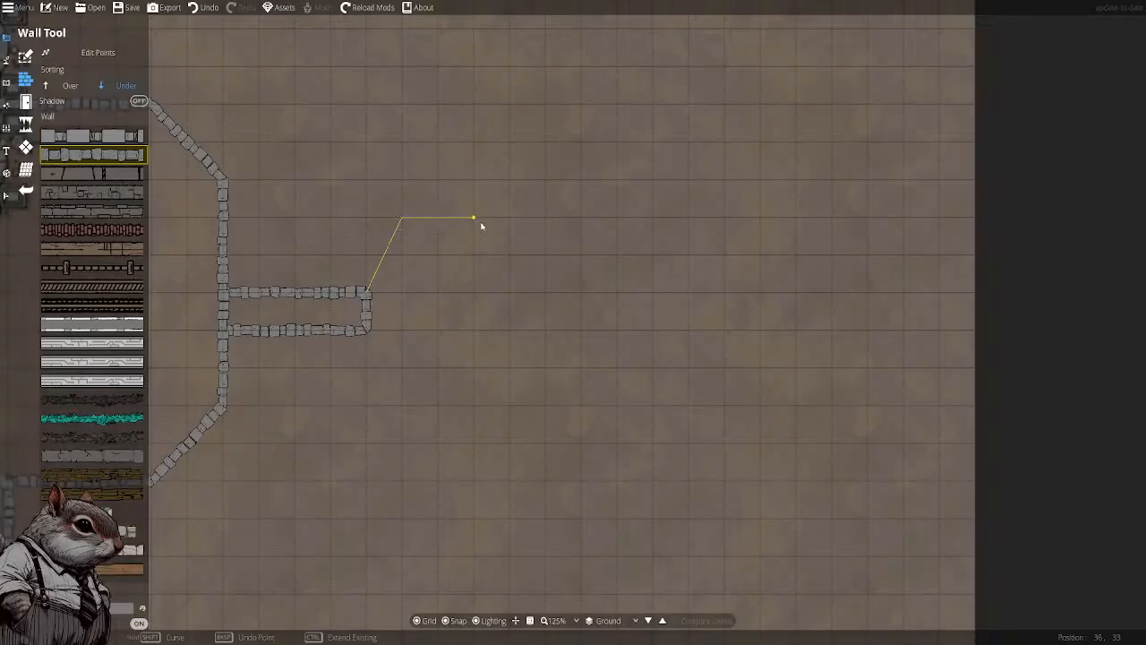
{"action": "left_click", "coordinate": [824, 221]}
{"action": "left_click_drag", "start_coordinate": [824, 259], "coordinate": [829, 169]}
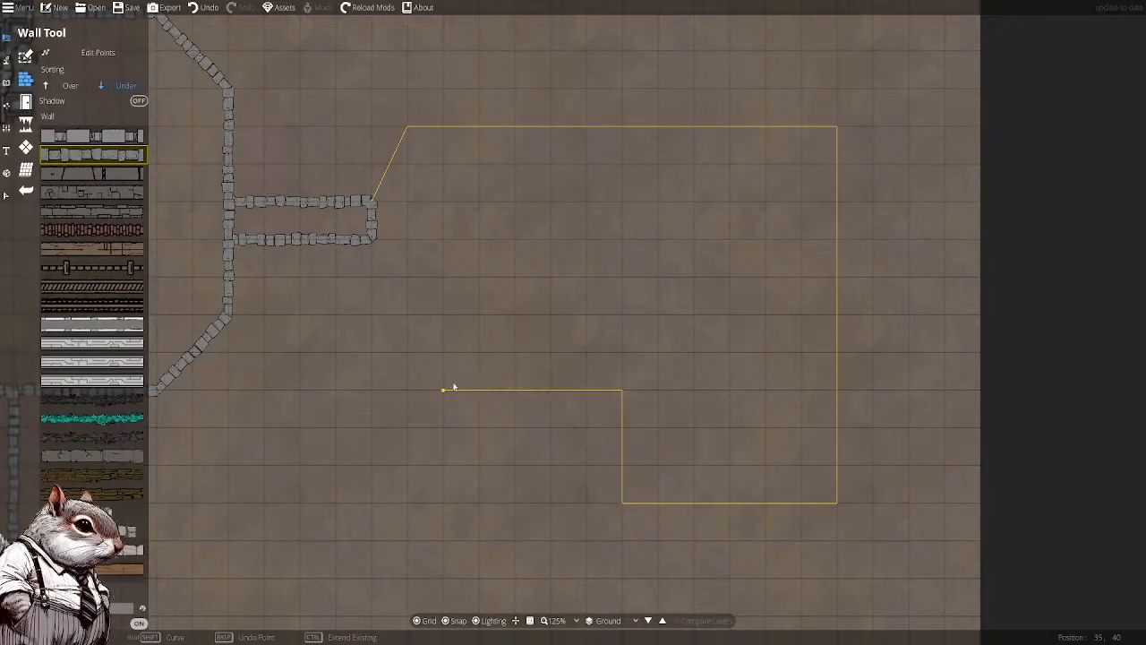
{"action": "left_click", "coordinate": [375, 385]}
{"action": "right_click", "coordinate": [373, 243]}
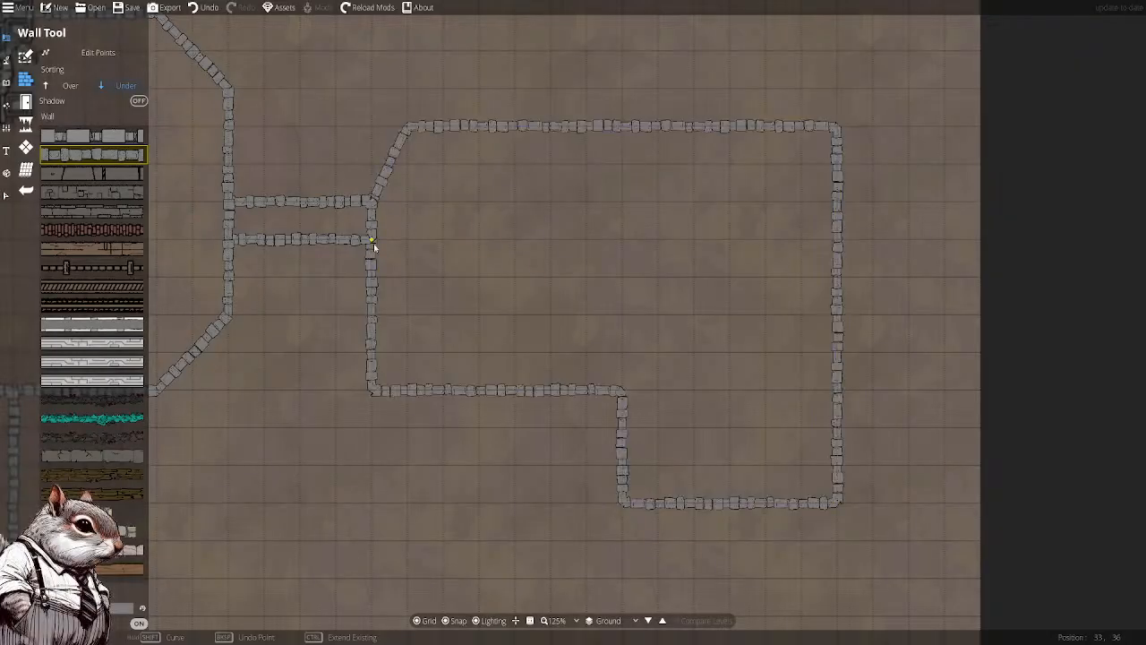
{"action": "left_click_drag", "start_coordinate": [478, 371], "coordinate": [526, 430]}
{"action": "left_click", "coordinate": [30, 105]}
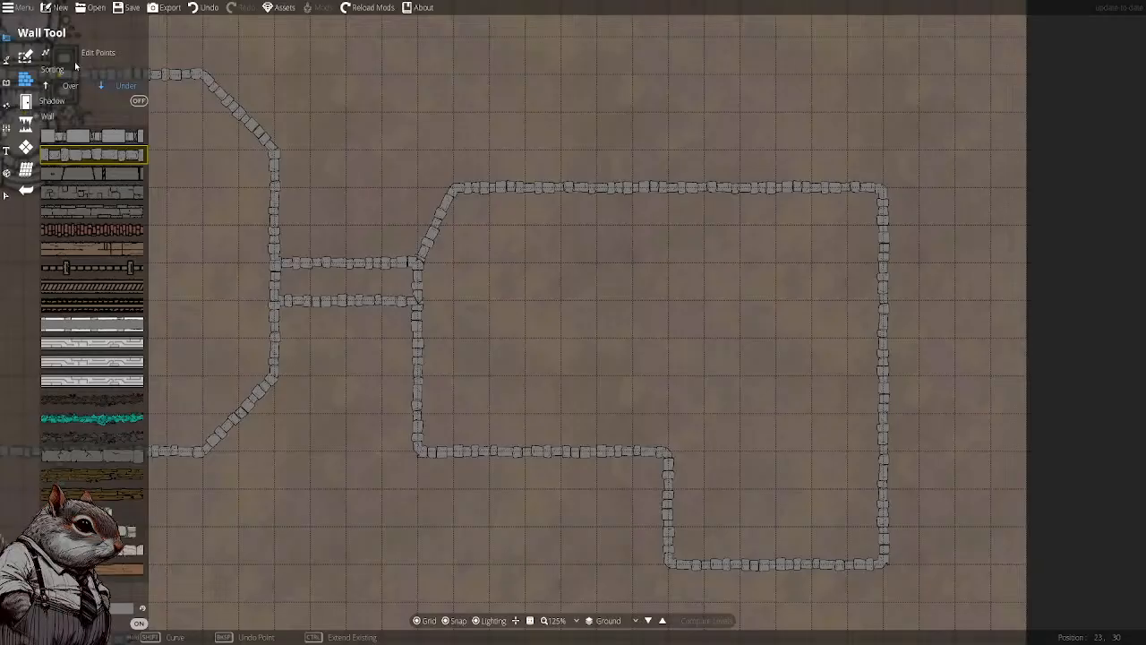
Edit the L-shaped east room's corner points to square off its northwest corner and extend its southern wing 3 squares farther south
{"action": "left_click", "coordinate": [80, 55]}
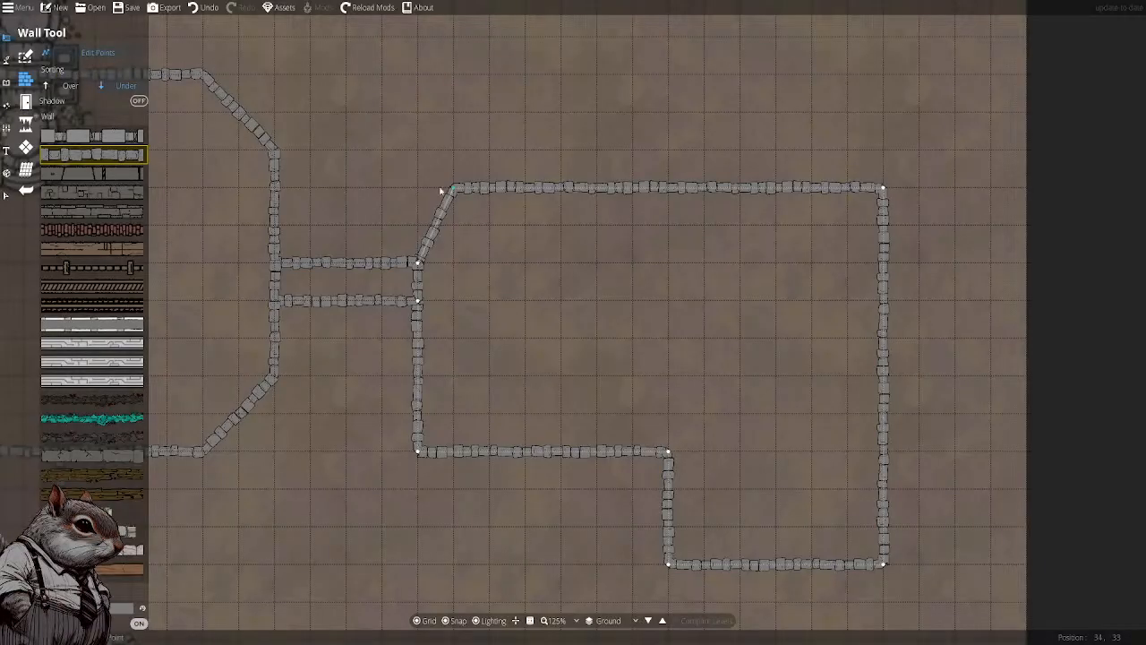
{"action": "left_click_drag", "start_coordinate": [441, 191], "coordinate": [417, 188]}
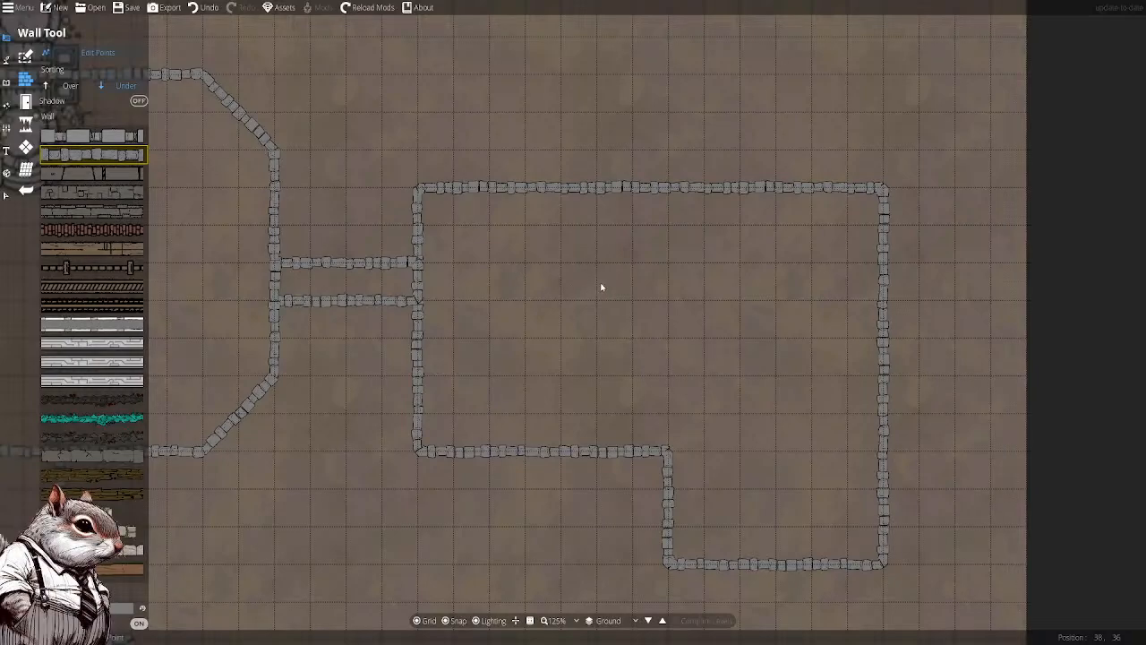
{"action": "left_click_drag", "start_coordinate": [693, 286], "coordinate": [685, 255]}
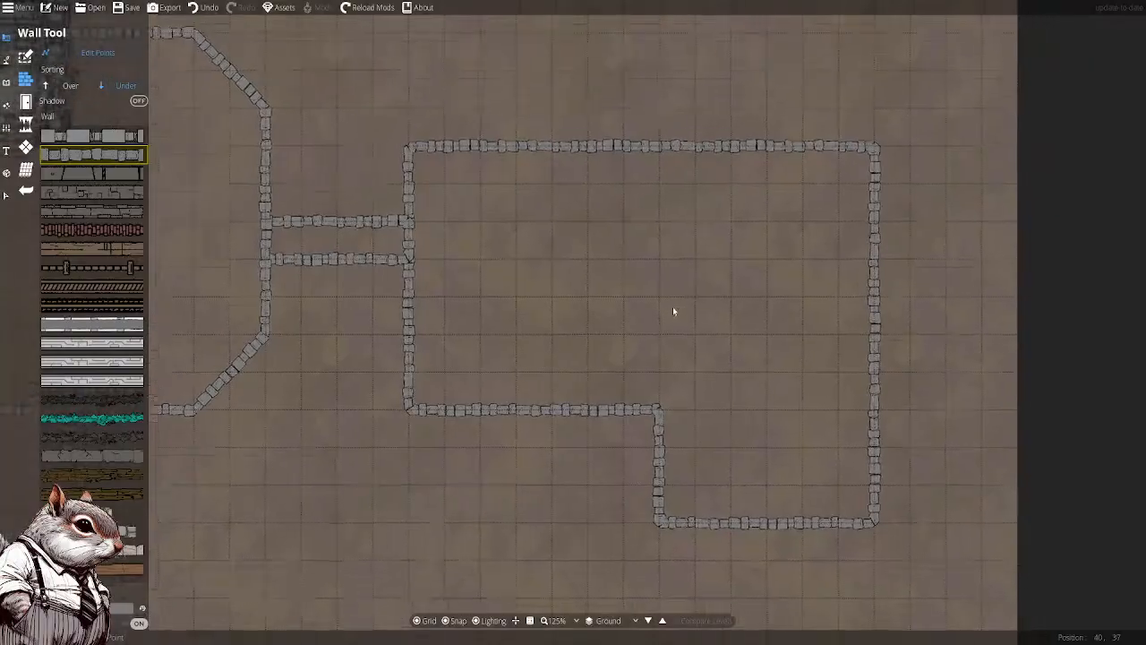
{"action": "left_click_drag", "start_coordinate": [672, 308], "coordinate": [793, 289]}
{"action": "mouse_move", "coordinate": [631, 272]}
{"action": "left_mouse_down"}
{"action": "mouse_move", "coordinate": [724, 277]}
{"action": "mouse_move", "coordinate": [703, 281]}
{"action": "mouse_move", "coordinate": [662, 260]}
{"action": "mouse_move", "coordinate": [644, 279]}
{"action": "left_mouse_up"}
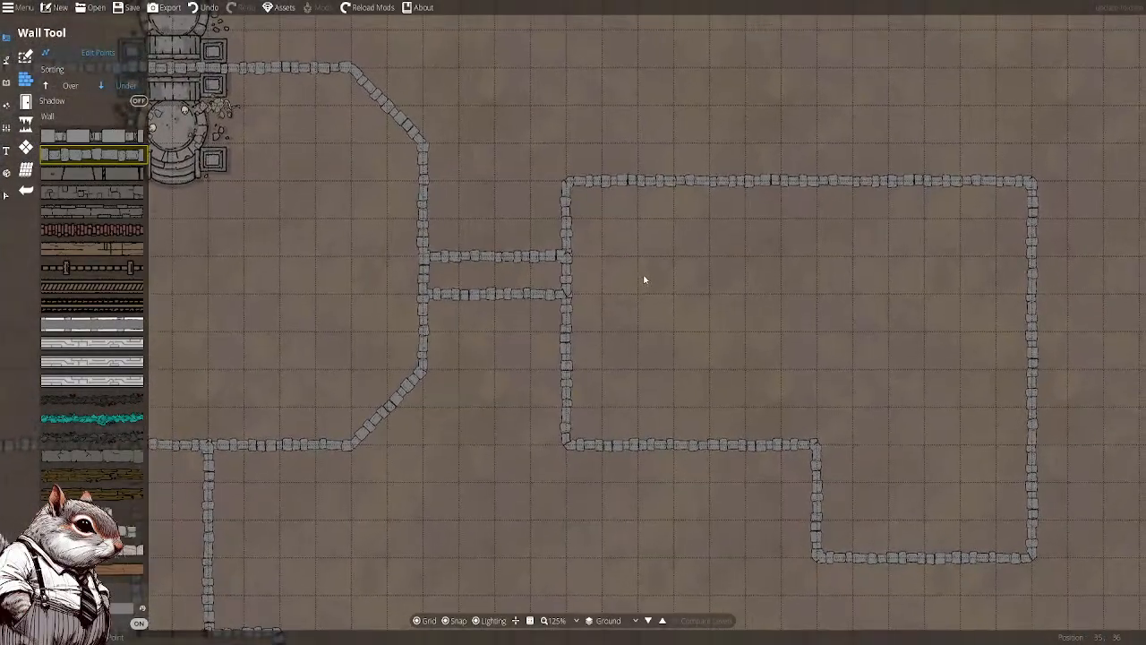
{"action": "scroll", "coordinate": [694, 317], "scroll_direction": "down", "scroll_amount": 3}
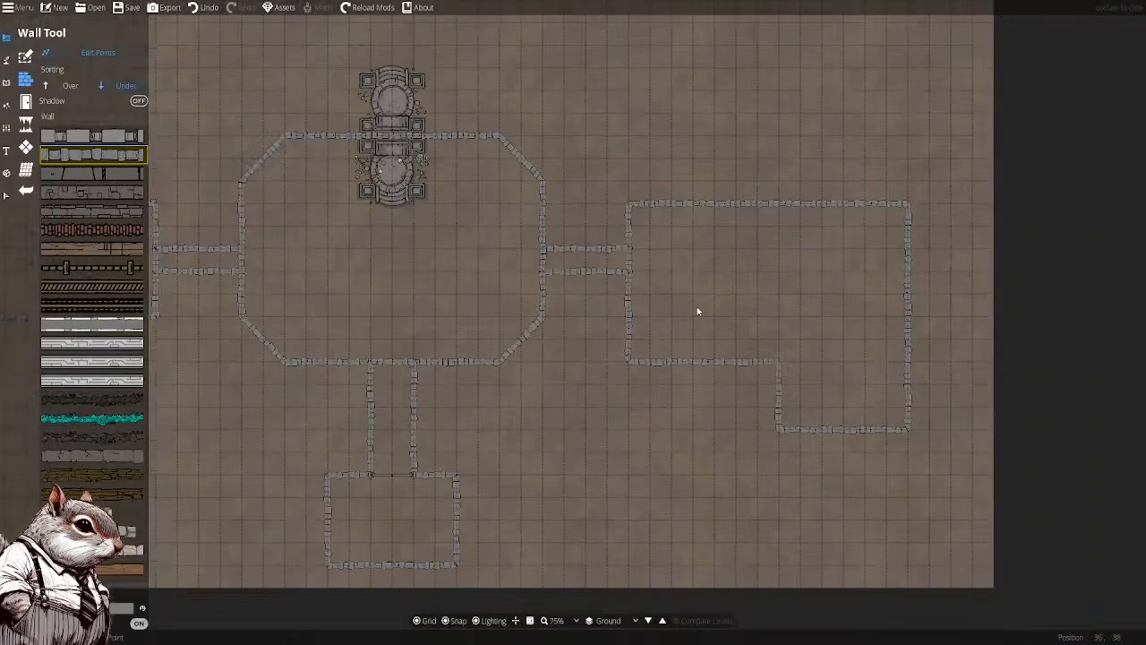
{"action": "scroll", "coordinate": [769, 322], "scroll_direction": "up", "scroll_amount": 1}
{"action": "left_click_drag", "start_coordinate": [767, 320], "coordinate": [568, 284]}
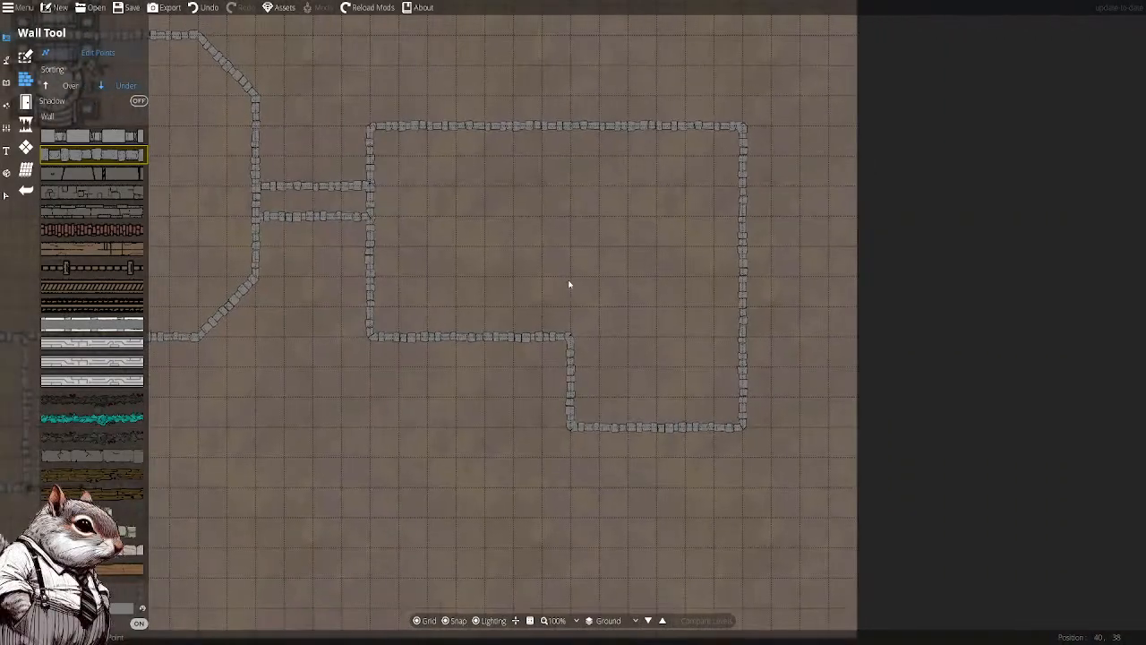
{"action": "left_click_drag", "start_coordinate": [649, 409], "coordinate": [684, 271]}
{"action": "left_click_drag", "start_coordinate": [606, 292], "coordinate": [604, 376]}
{"action": "left_click_drag", "start_coordinate": [777, 290], "coordinate": [779, 379]}
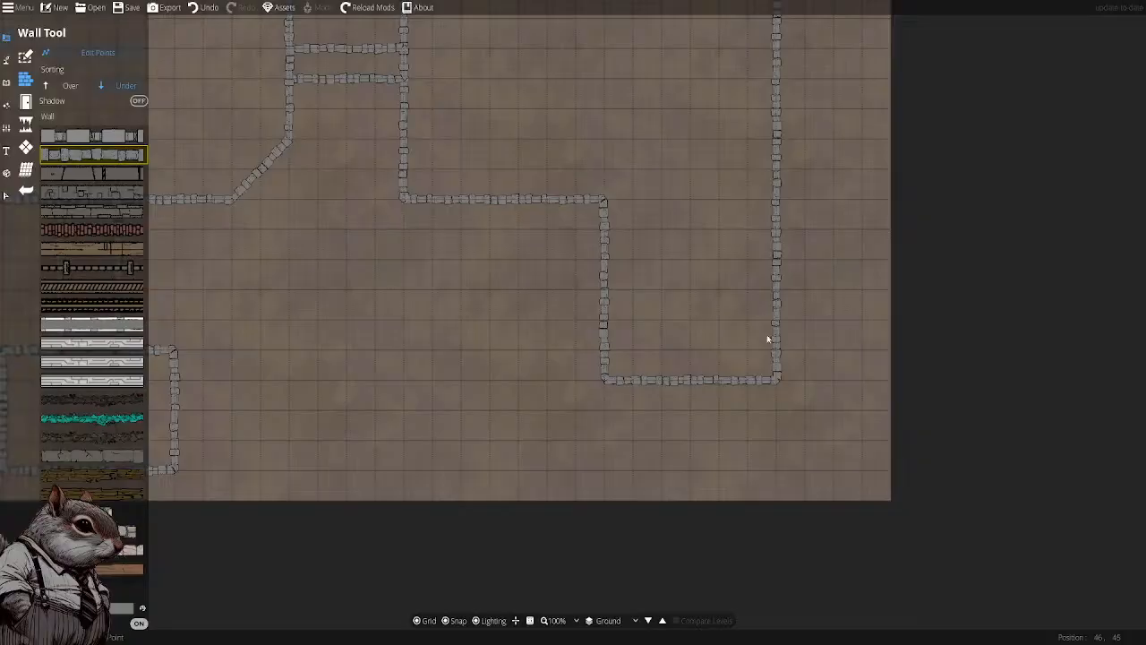
Move the east room's northeast and southeast corners one square east, keeping the east wall straight
{"action": "left_click_drag", "start_coordinate": [737, 299], "coordinate": [692, 340]}
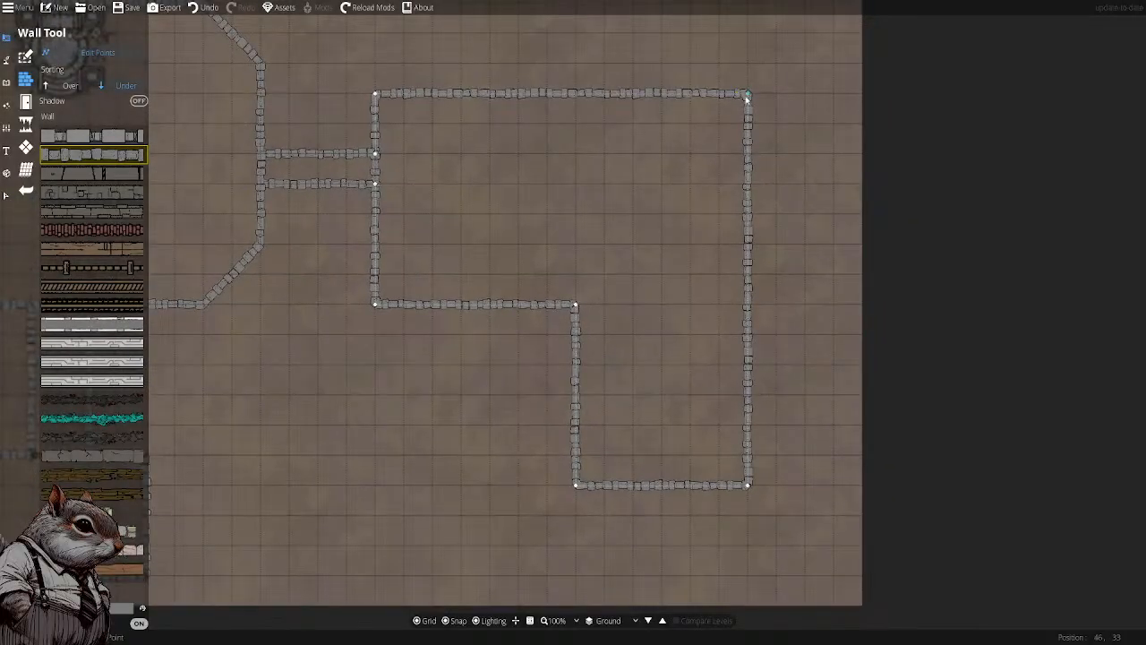
{"action": "left_click_drag", "start_coordinate": [750, 95], "coordinate": [774, 97]}
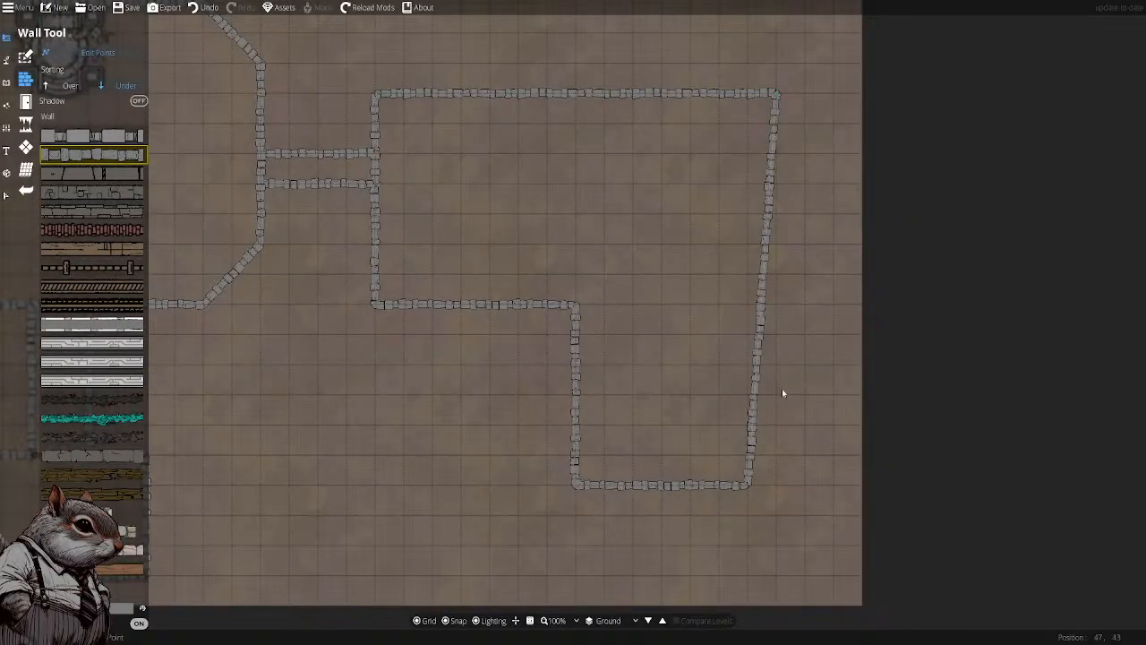
{"action": "left_click_drag", "start_coordinate": [749, 486], "coordinate": [779, 486]}
{"action": "scroll", "coordinate": [689, 399], "scroll_direction": "up", "scroll_amount": 2}
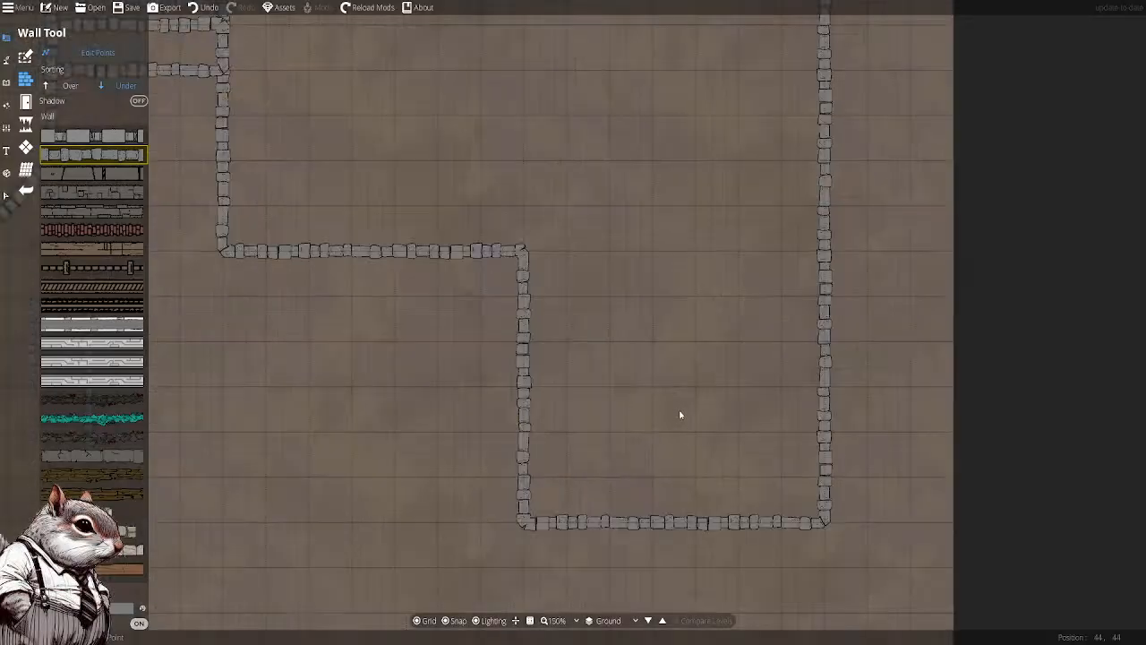
{"action": "left_click_drag", "start_coordinate": [656, 349], "coordinate": [550, 300]}
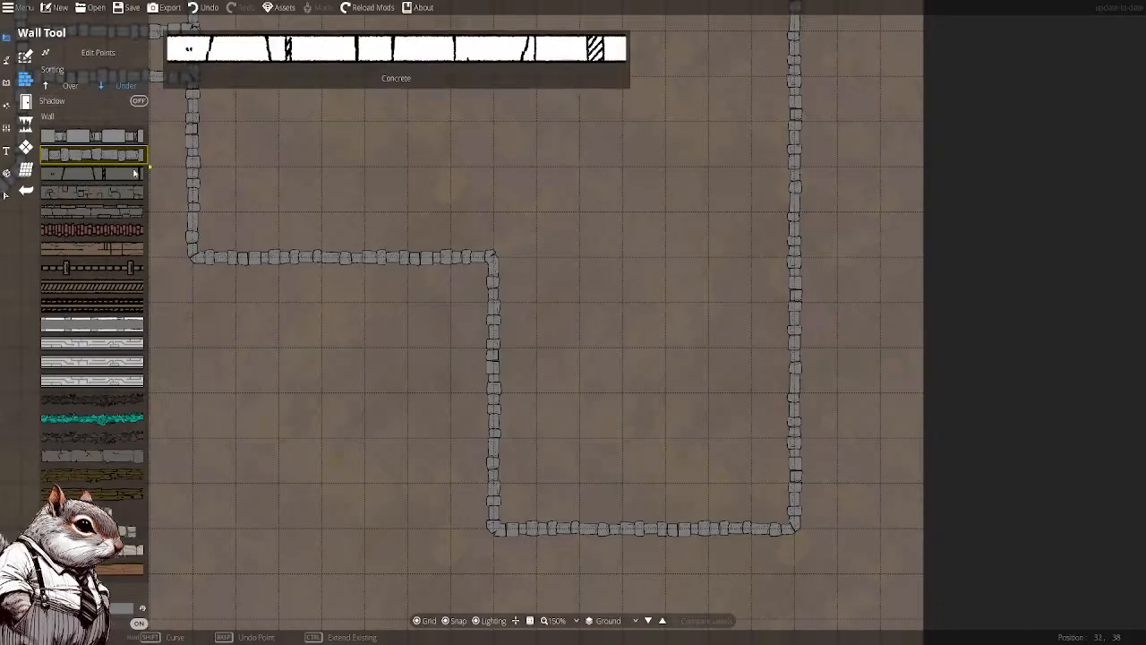
Look through the wall styles and the Path tool's asset library for something suited to the east room
{"action": "mouse_move", "coordinate": [118, 198]}
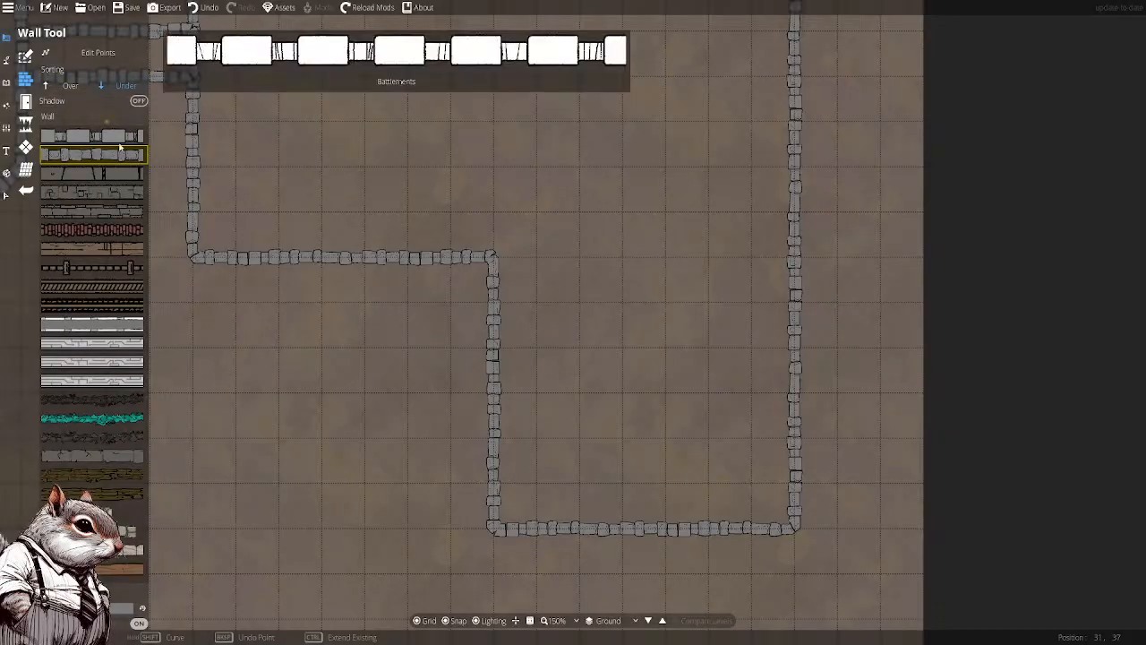
{"action": "left_click", "coordinate": [6, 82]}
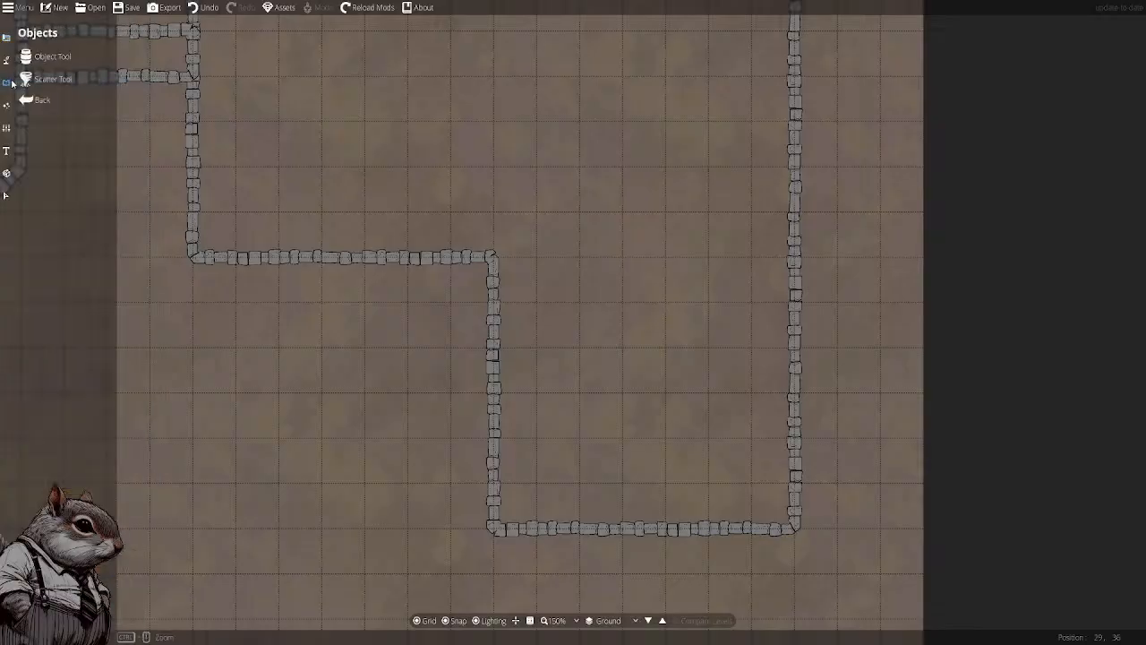
{"action": "left_click", "coordinate": [6, 59]}
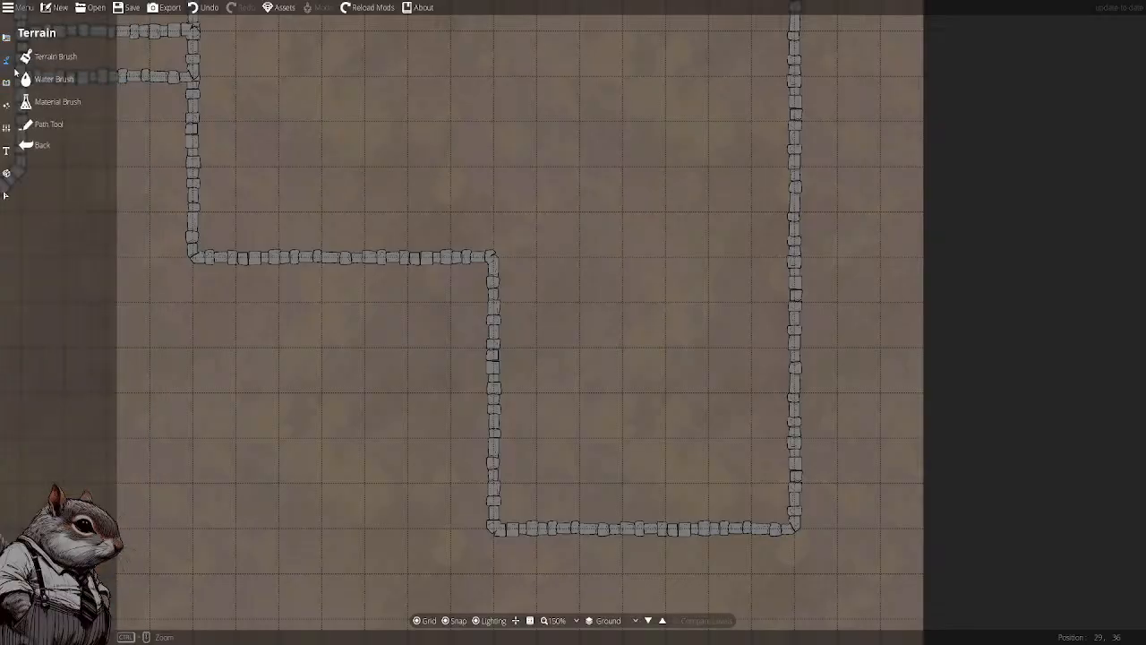
{"action": "left_click", "coordinate": [45, 121]}
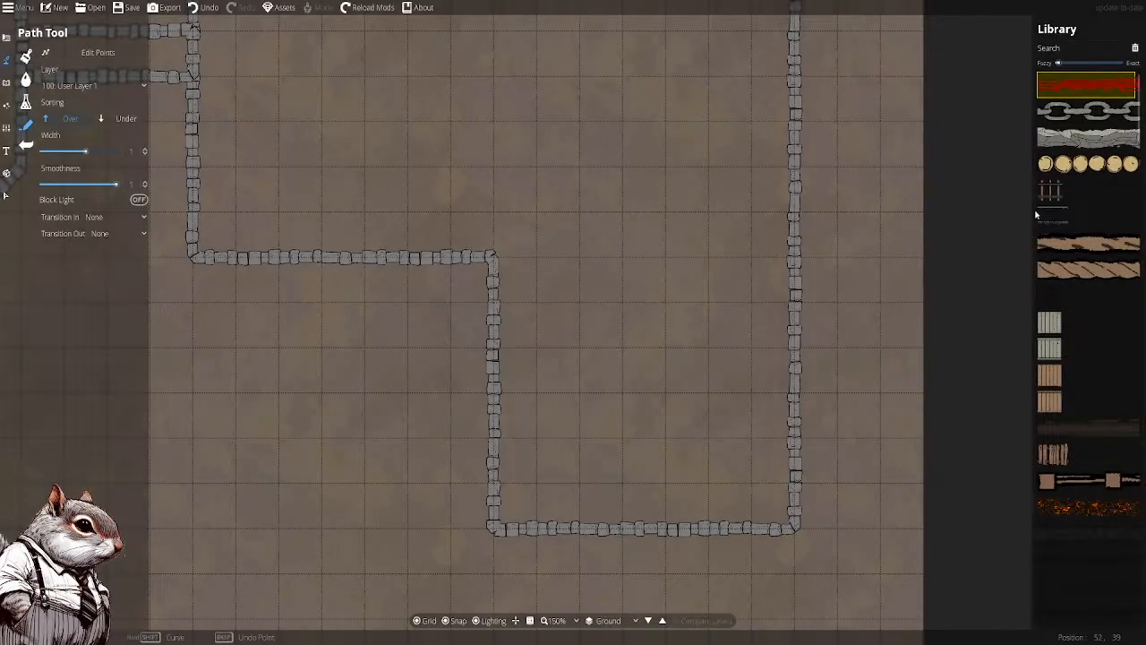
{"action": "scroll", "coordinate": [1089, 300], "scroll_direction": "down", "scroll_amount": 5}
{"action": "scroll", "coordinate": [1090, 302], "scroll_direction": "up", "scroll_amount": 5}
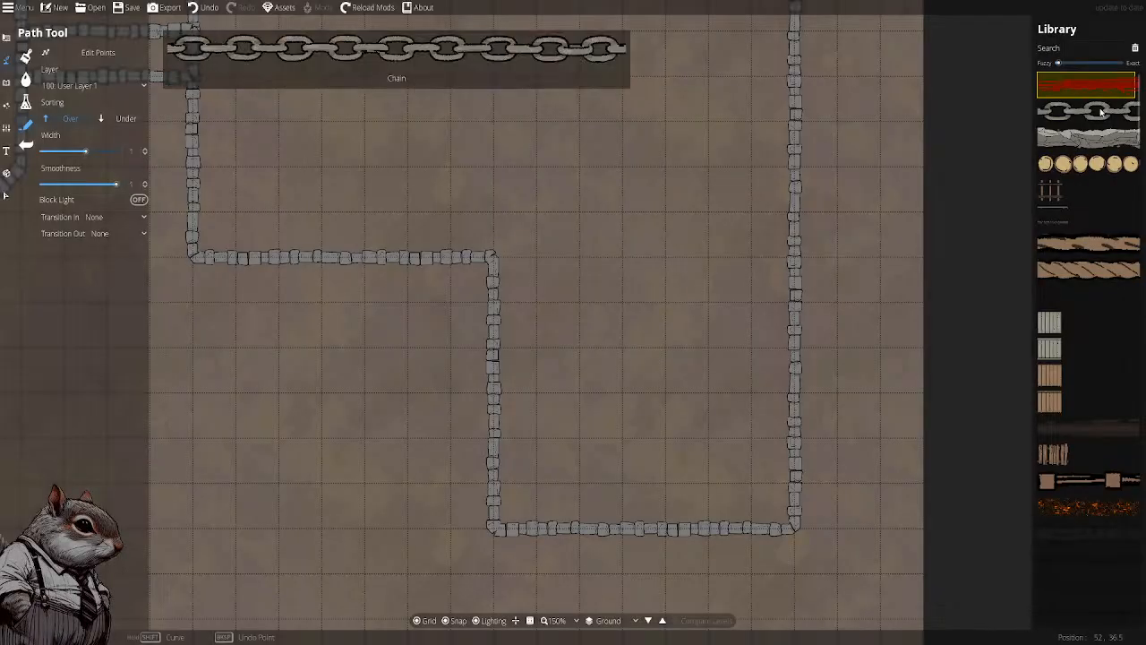
{"action": "scroll", "coordinate": [1088, 302], "scroll_direction": "down", "scroll_amount": 15}
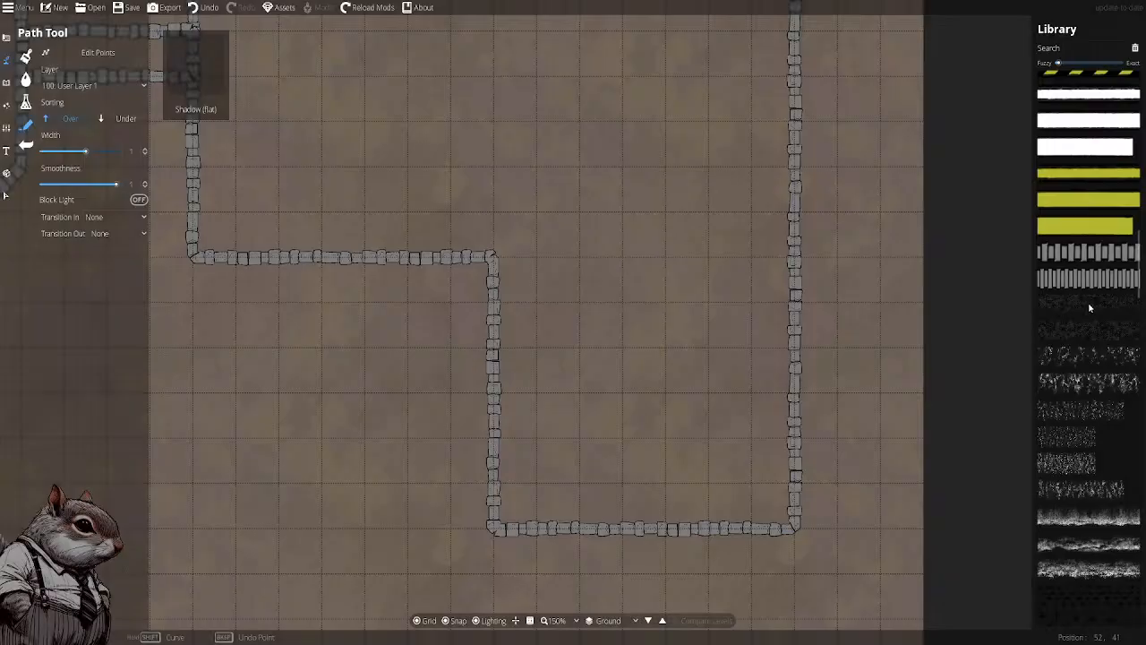
{"action": "scroll", "coordinate": [1090, 308], "scroll_direction": "up", "scroll_amount": 5}
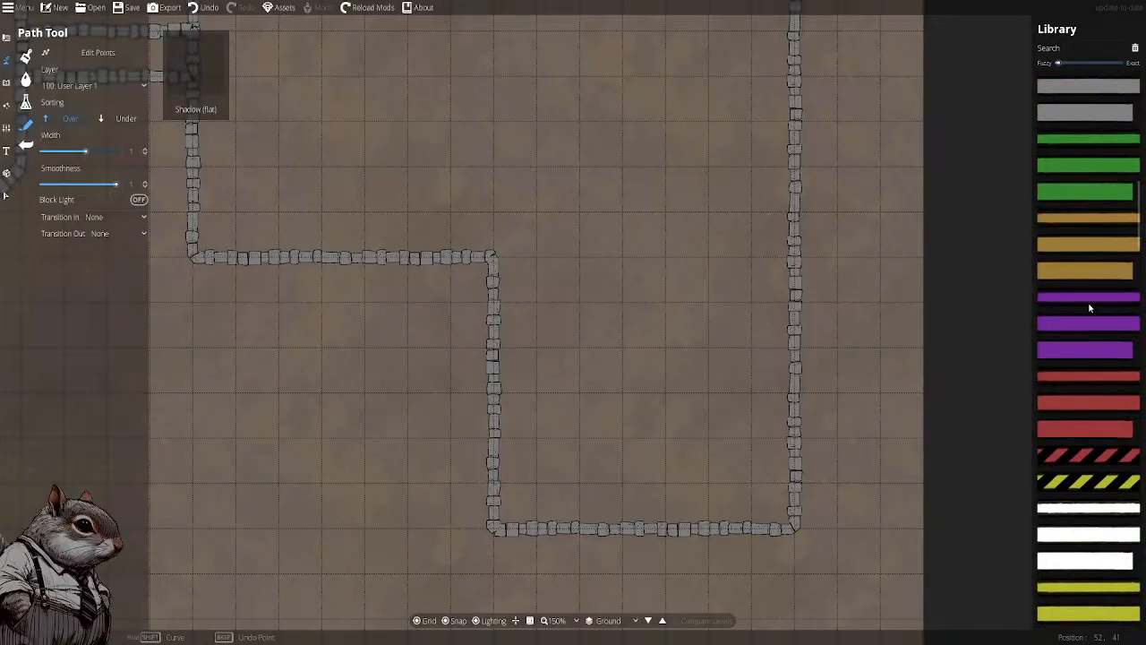
{"action": "scroll", "coordinate": [1089, 308], "scroll_direction": "up", "scroll_amount": 6}
{"action": "scroll", "coordinate": [1089, 308], "scroll_direction": "down", "scroll_amount": 10}
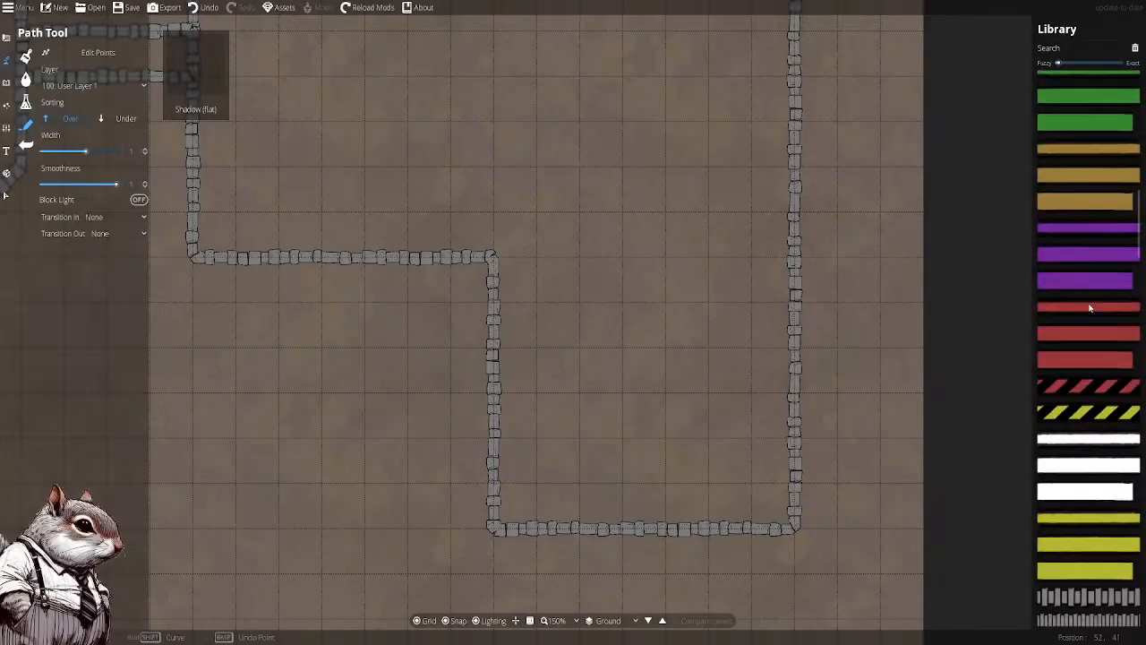
{"action": "scroll", "coordinate": [1089, 308], "scroll_direction": "down", "scroll_amount": 3}
{"action": "scroll", "coordinate": [1089, 308], "scroll_direction": "up", "scroll_amount": 10}
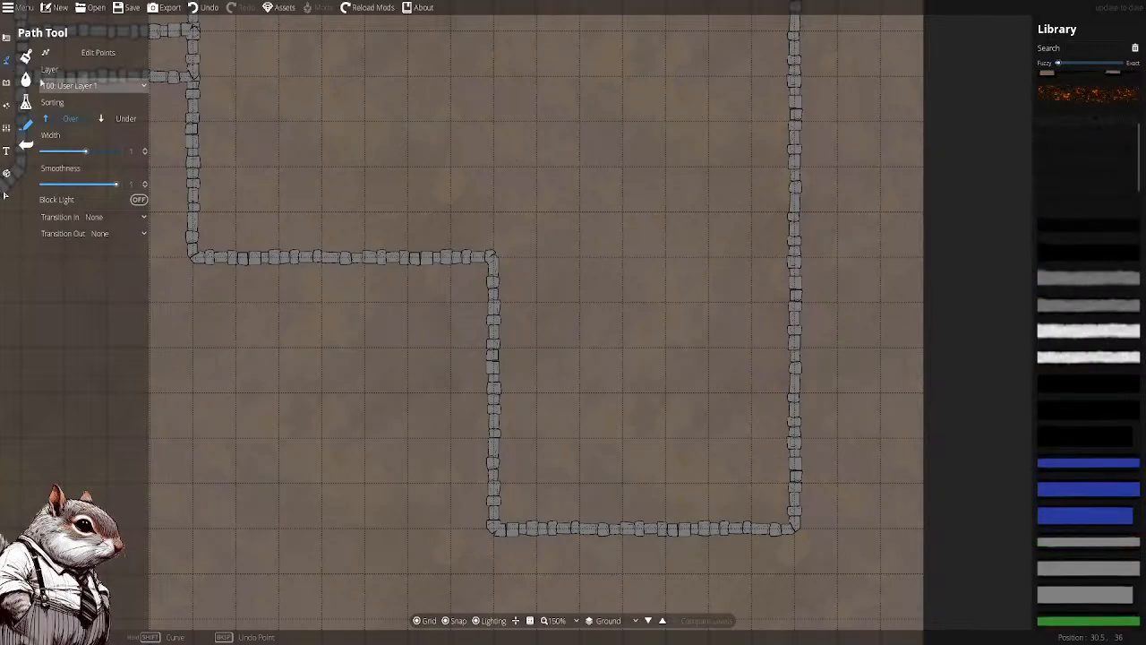
{"action": "left_click", "coordinate": [7, 36]}
{"action": "left_click", "coordinate": [49, 100]}
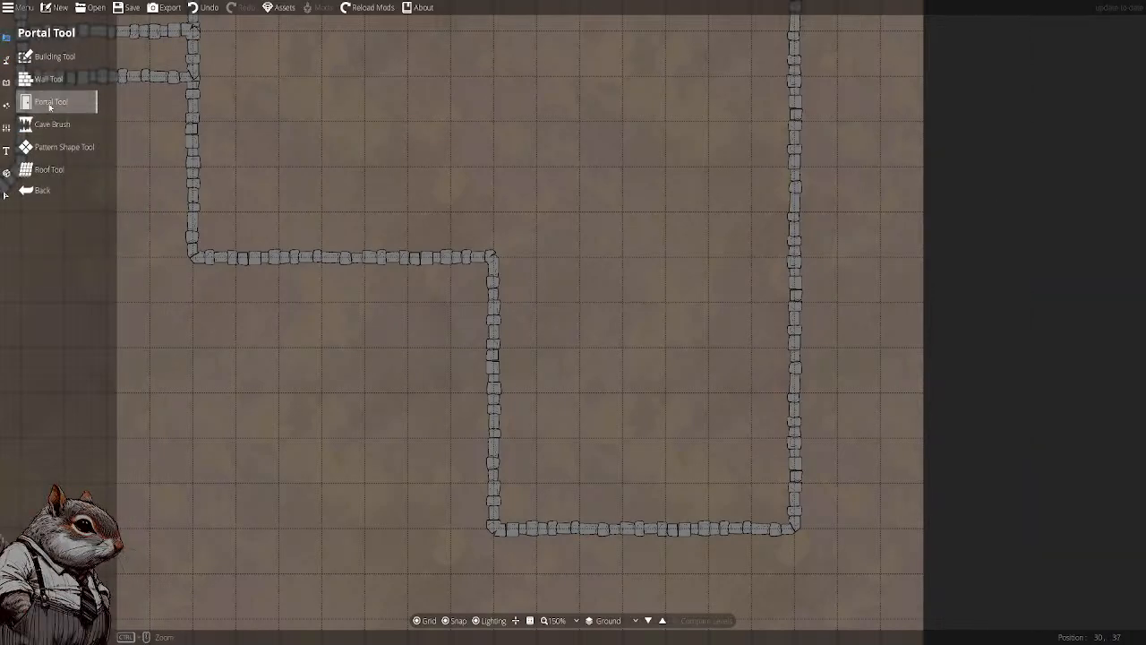
{"action": "left_click", "coordinate": [55, 147]}
{"action": "left_click", "coordinate": [49, 104]}
{"action": "left_click", "coordinate": [49, 81]}
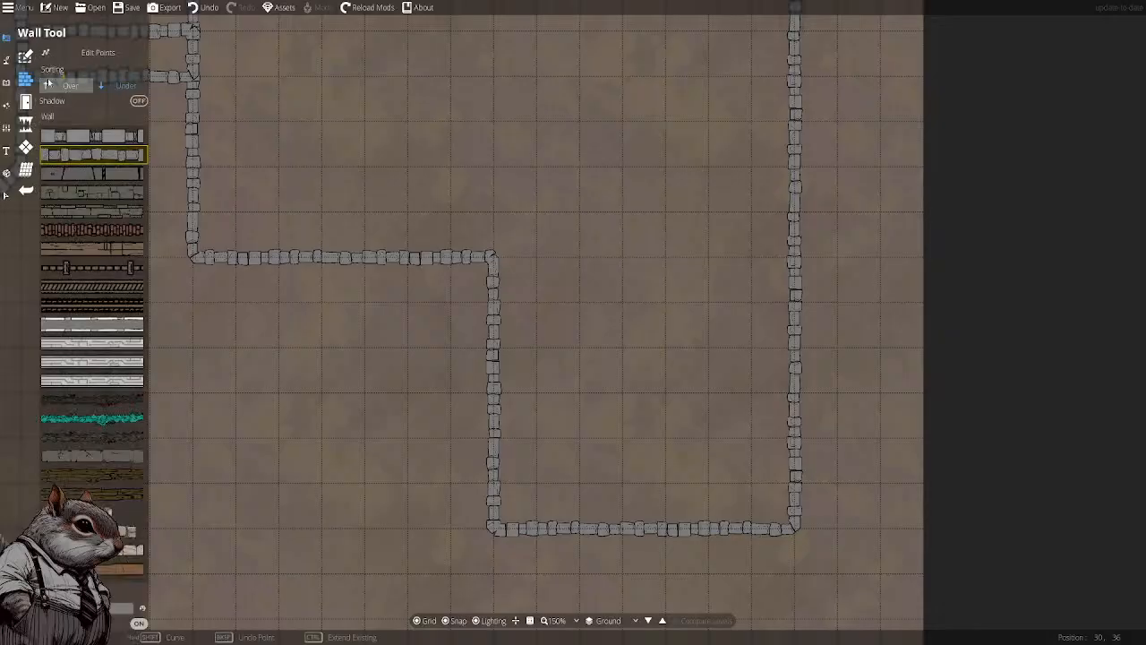
{"action": "left_click", "coordinate": [26, 147]}
{"action": "left_click", "coordinate": [26, 101]}
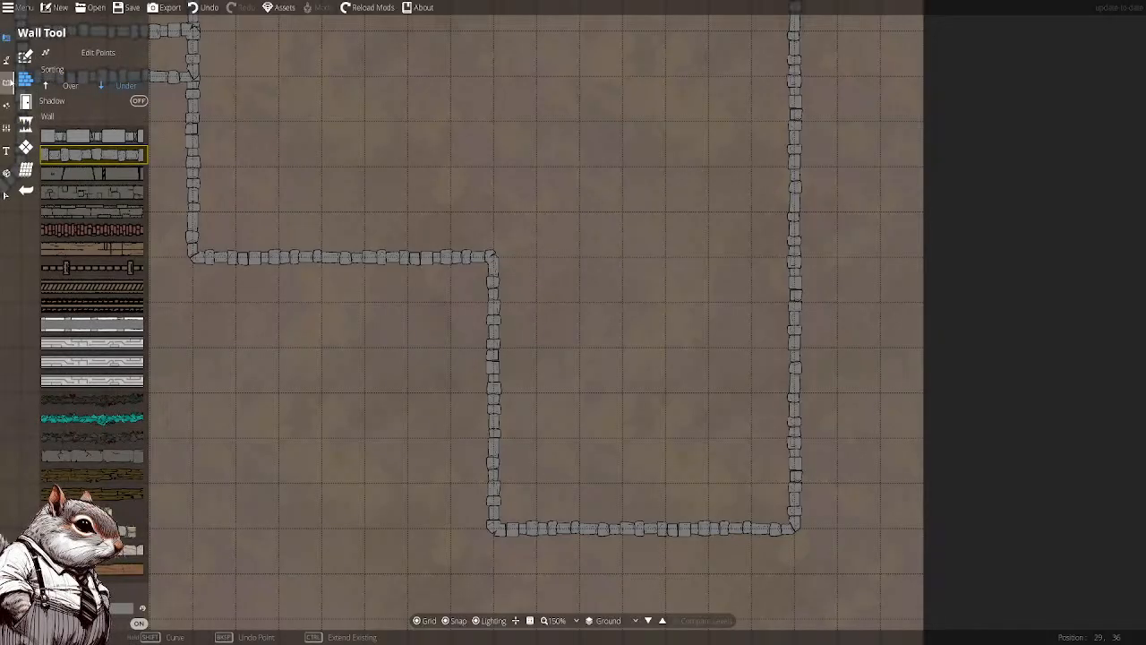
Search the full object library for "bone" with the Object Tool
{"action": "left_click", "coordinate": [7, 81]}
{"action": "left_click", "coordinate": [9, 61]}
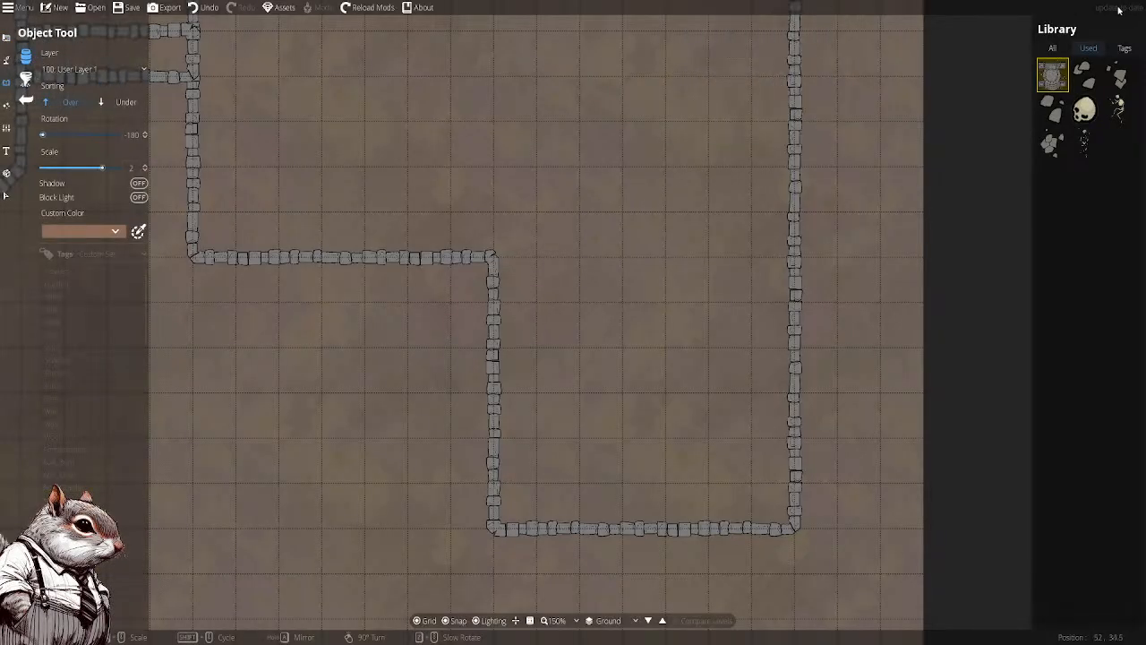
{"action": "left_click", "coordinate": [1055, 49]}
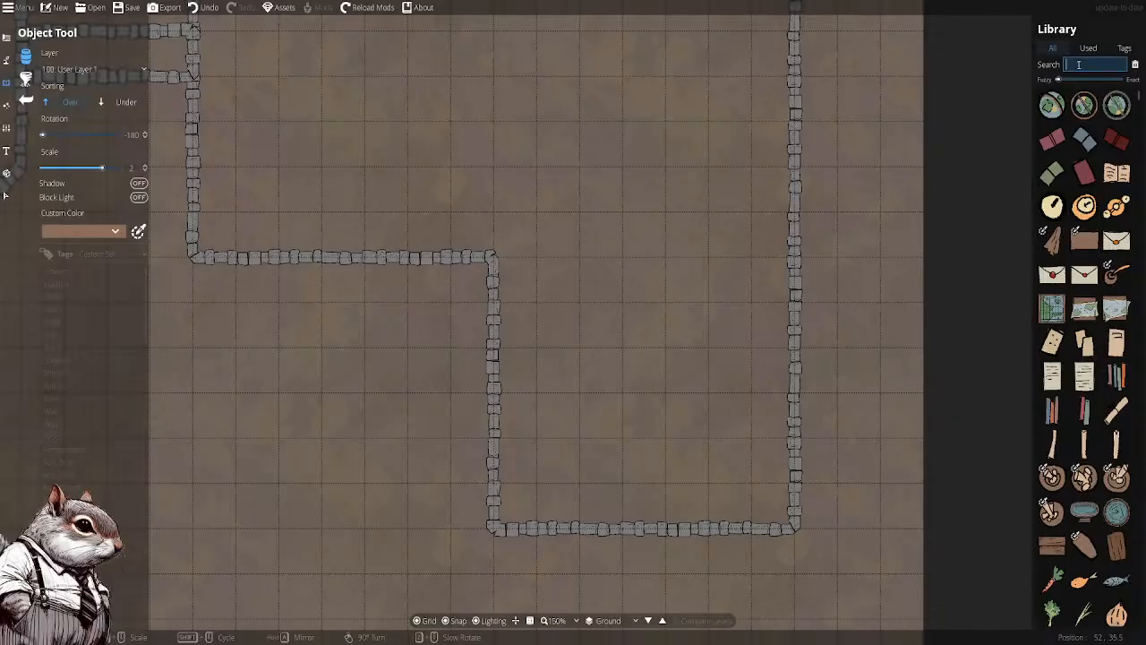
{"action": "type", "text": "e"}
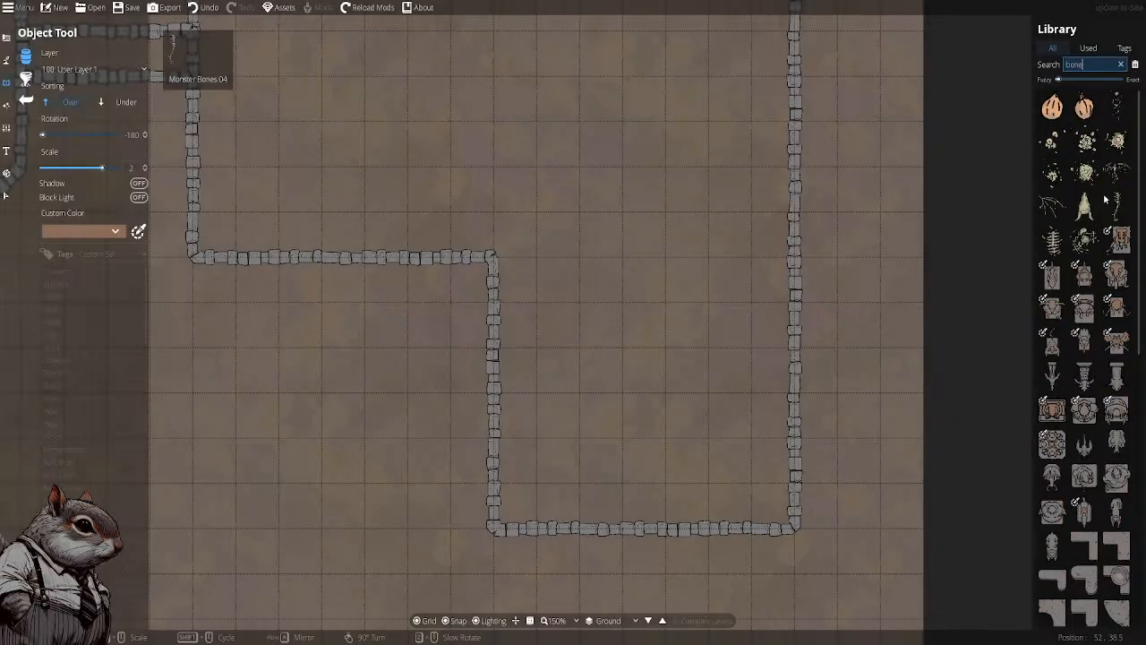
Place the branching limb bones in the eastern part of the east room at scale 1, rotated to -90
{"action": "left_click", "coordinate": [1055, 208]}
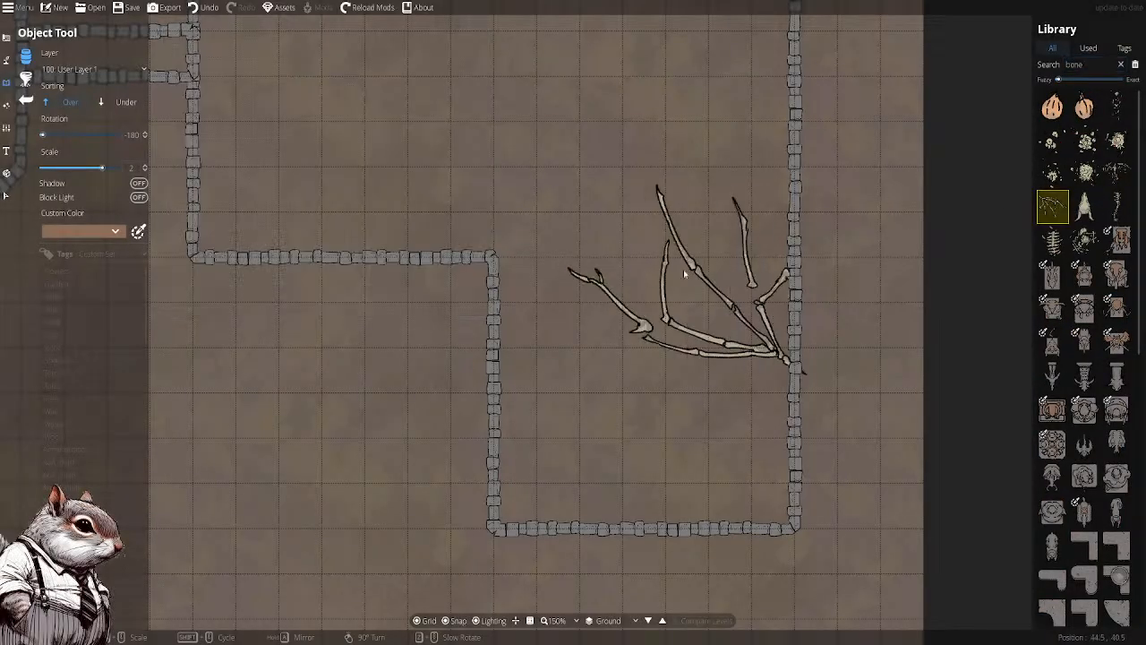
{"action": "scroll", "coordinate": [614, 261], "scroll_direction": "down", "scroll_amount": 4}
{"action": "scroll", "coordinate": [614, 261], "scroll_direction": "down", "scroll_amount": 1}
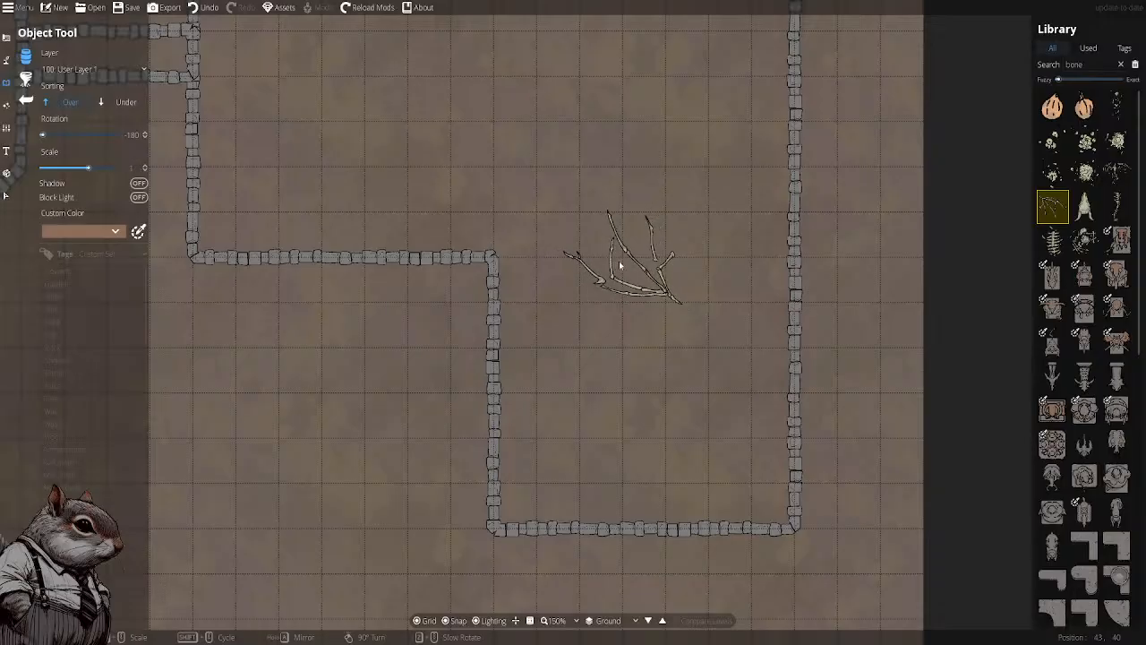
{"action": "scroll", "coordinate": [598, 258], "scroll_direction": "down", "scroll_amount": 2}
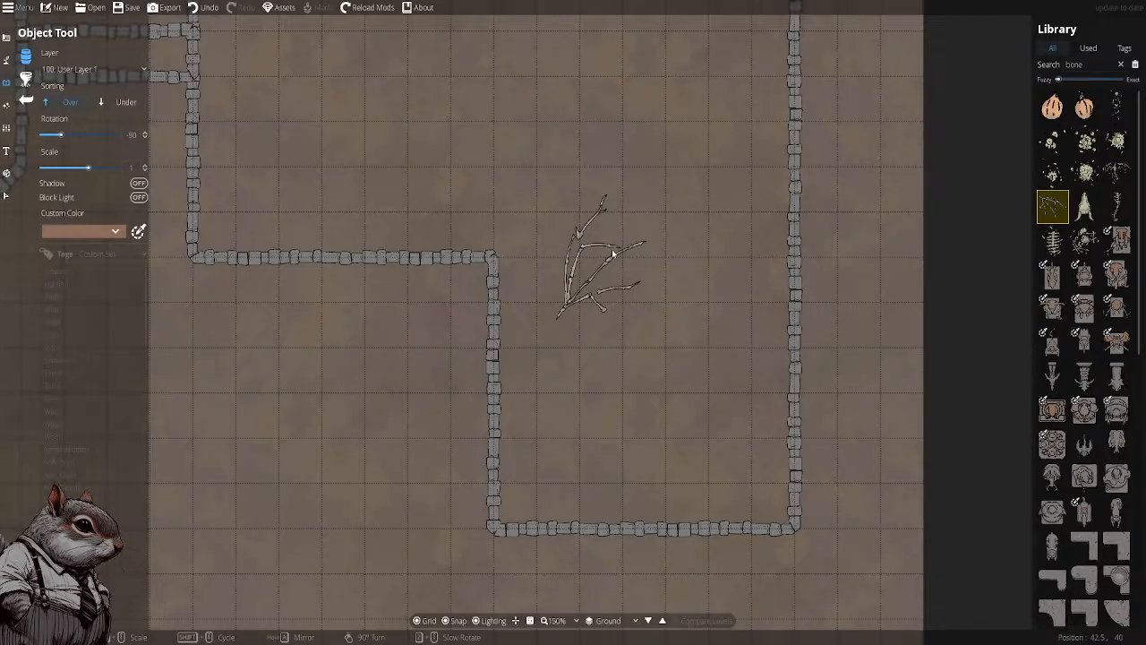
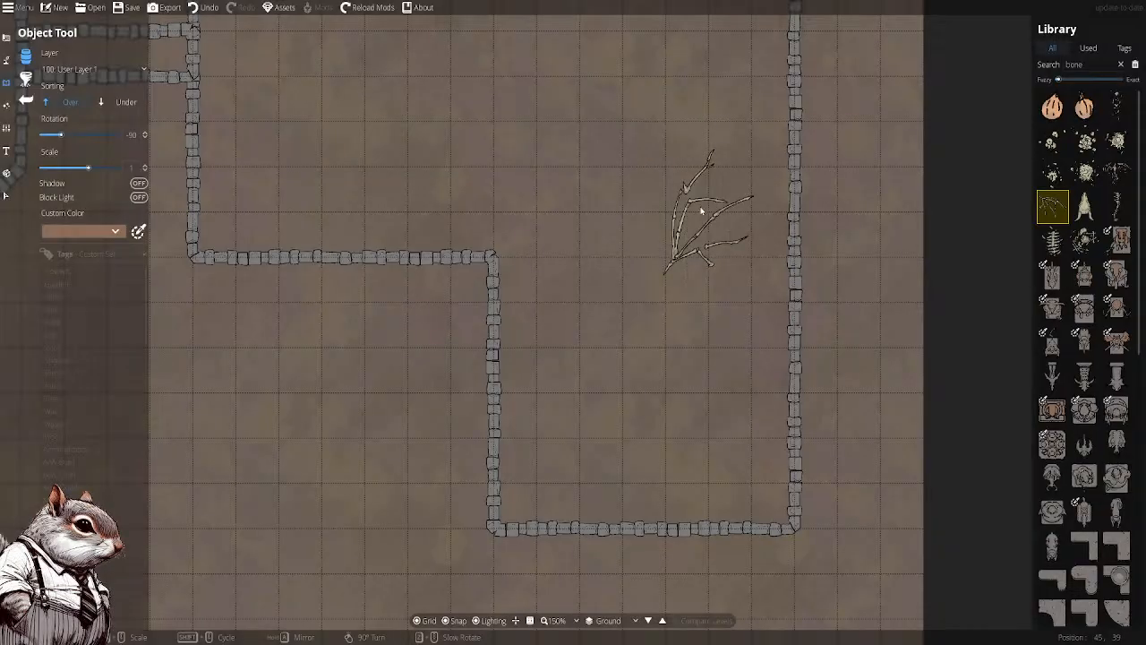
{"action": "scroll", "coordinate": [699, 211], "scroll_direction": "down", "scroll_amount": 6}
{"action": "scroll", "coordinate": [700, 212], "scroll_direction": "up", "scroll_amount": 5}
{"action": "scroll", "coordinate": [698, 212], "scroll_direction": "up", "scroll_amount": 3}
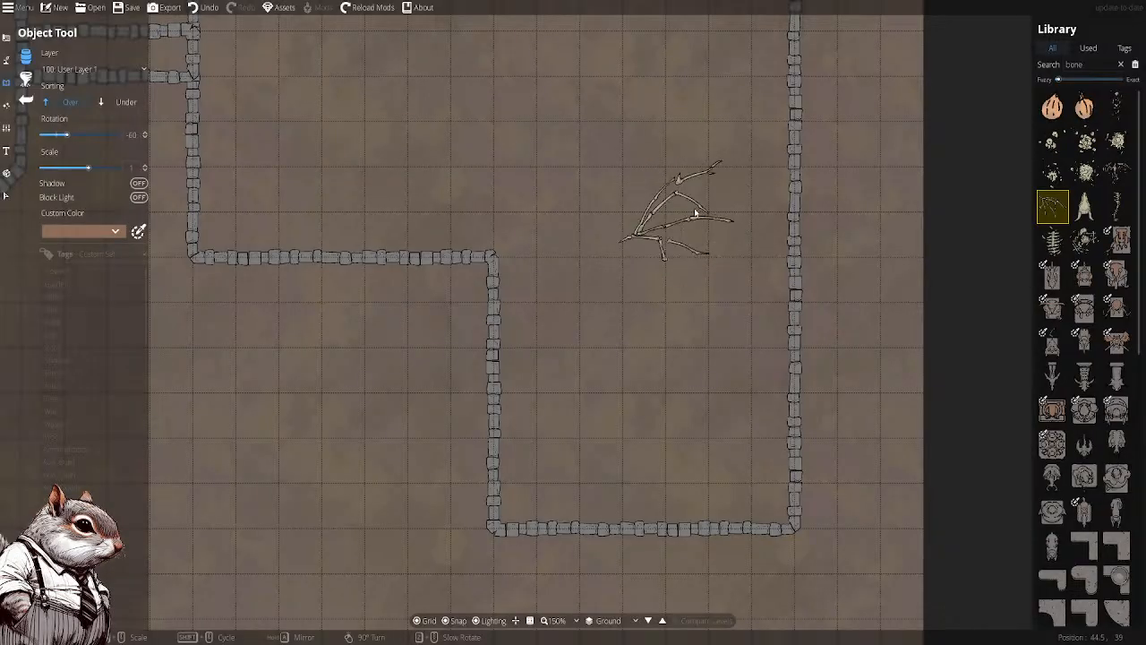
{"action": "scroll", "coordinate": [694, 212], "scroll_direction": "down", "scroll_amount": 2}
{"action": "left_click_drag", "start_coordinate": [651, 186], "coordinate": [631, 249]}
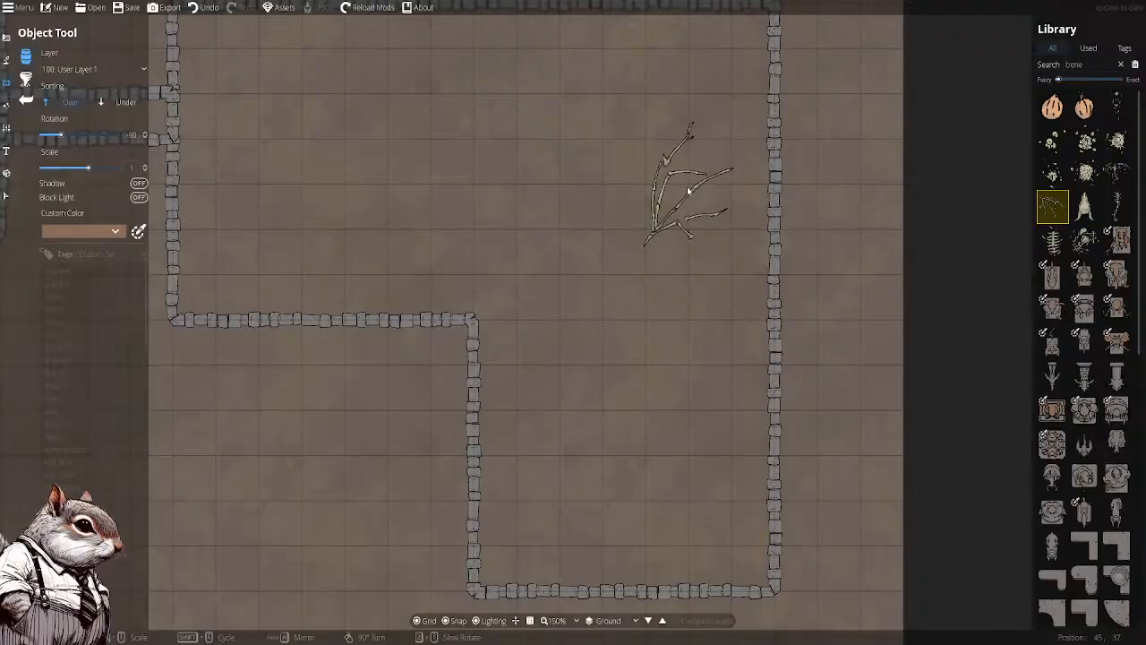
Place the horned skull just northwest of the east room's inner corner at scale 1, rotated to 135, without grid snapping
{"action": "left_click", "coordinate": [1084, 206]}
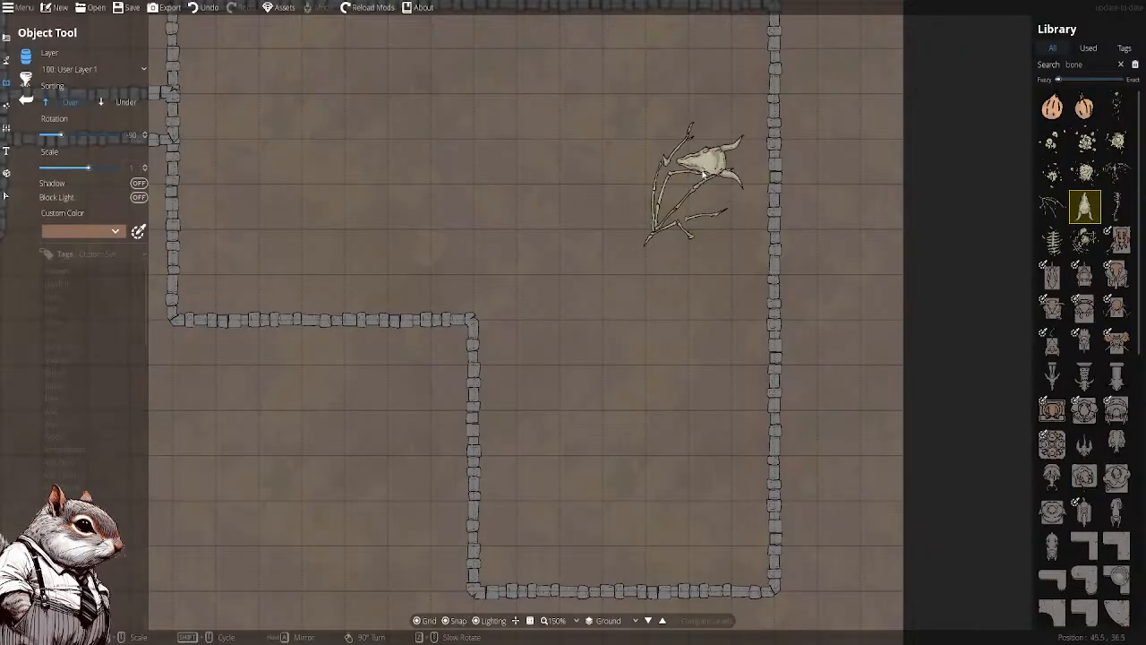
{"action": "scroll", "coordinate": [706, 163], "scroll_direction": "down", "scroll_amount": 3}
{"action": "left_click_drag", "start_coordinate": [704, 164], "coordinate": [702, 203]}
{"action": "scroll", "coordinate": [680, 110], "scroll_direction": "down", "scroll_amount": 3}
{"action": "scroll", "coordinate": [460, 311], "scroll_direction": "down", "scroll_amount": 3}
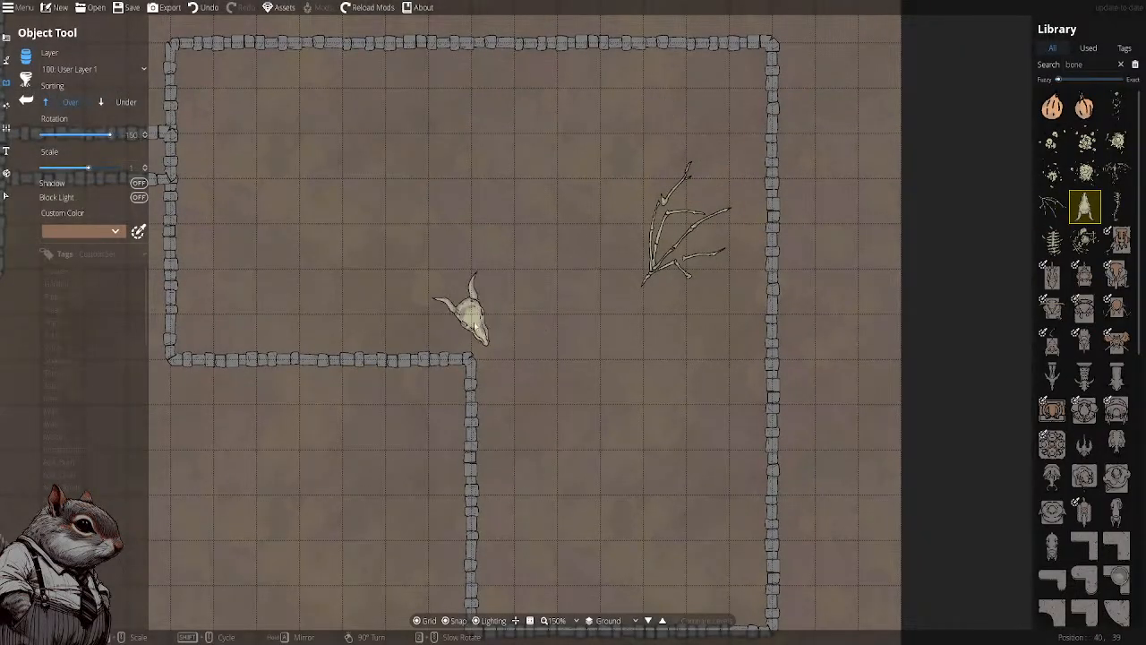
{"action": "left_click", "coordinate": [443, 288]}
Place the rib cage bones near the north wall of the east room at scale 1, rotated to 90
{"action": "left_click", "coordinate": [1052, 240]}
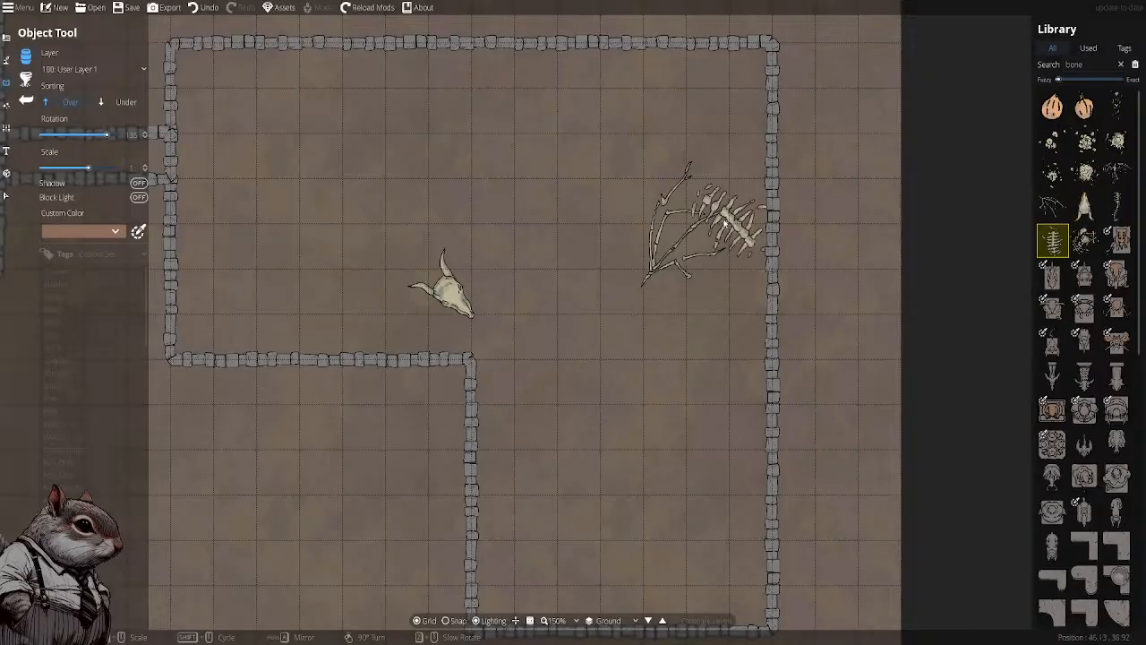
{"action": "scroll", "coordinate": [511, 153], "scroll_direction": "down", "scroll_amount": 3}
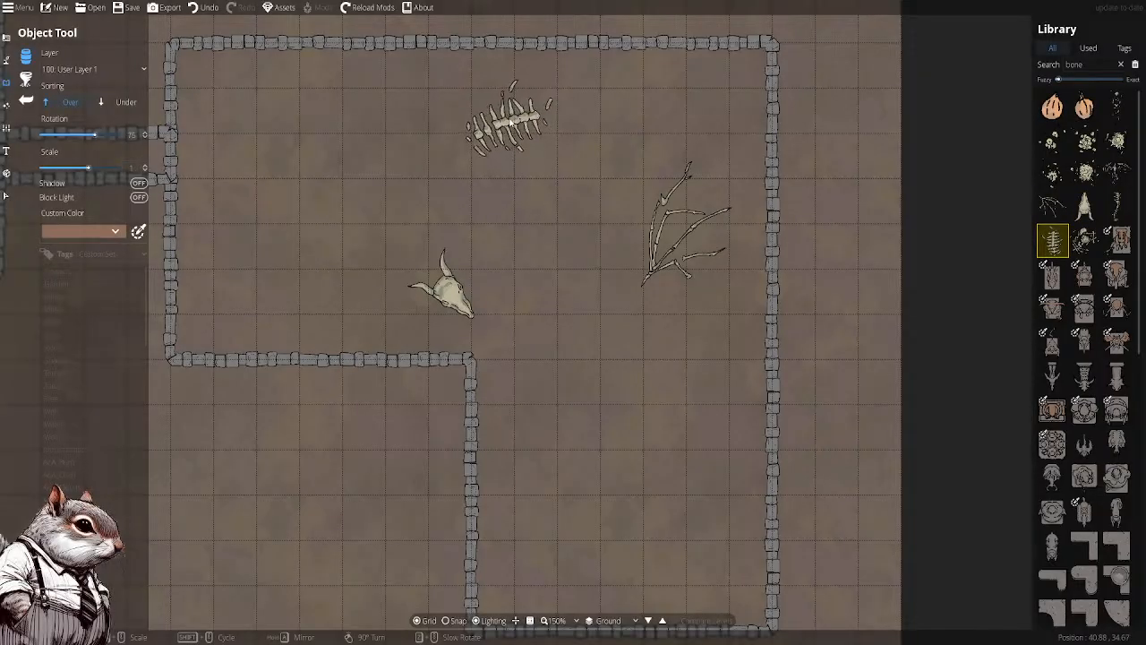
{"action": "left_click", "coordinate": [504, 114]}
Place the winged monster skeleton in the western part of the east room at scale 1, rotated to -75
{"action": "left_click", "coordinate": [1084, 240]}
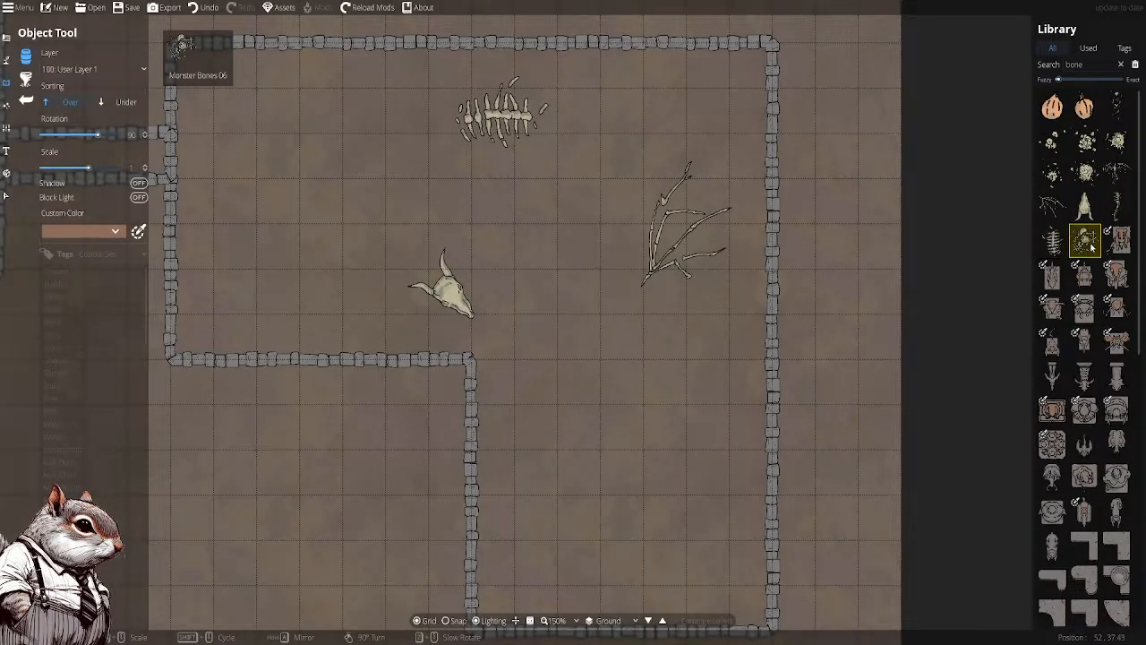
{"action": "left_click", "coordinate": [1116, 173]}
{"action": "scroll", "coordinate": [580, 211], "scroll_direction": "down", "scroll_amount": 5}
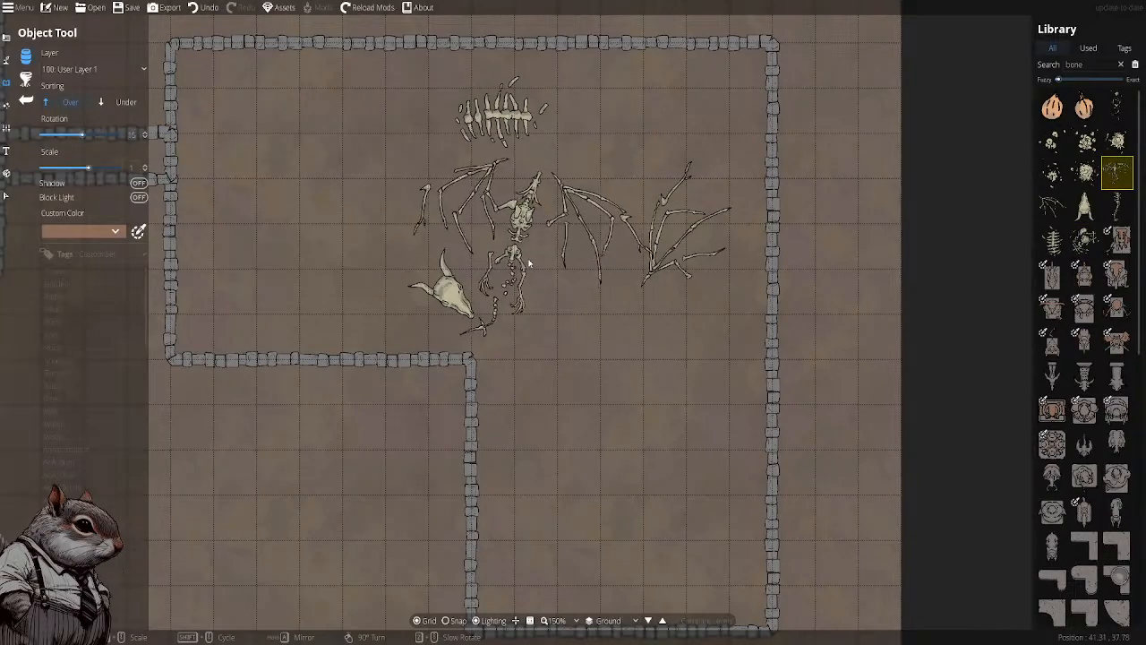
{"action": "scroll", "coordinate": [554, 256], "scroll_direction": "down", "scroll_amount": 7}
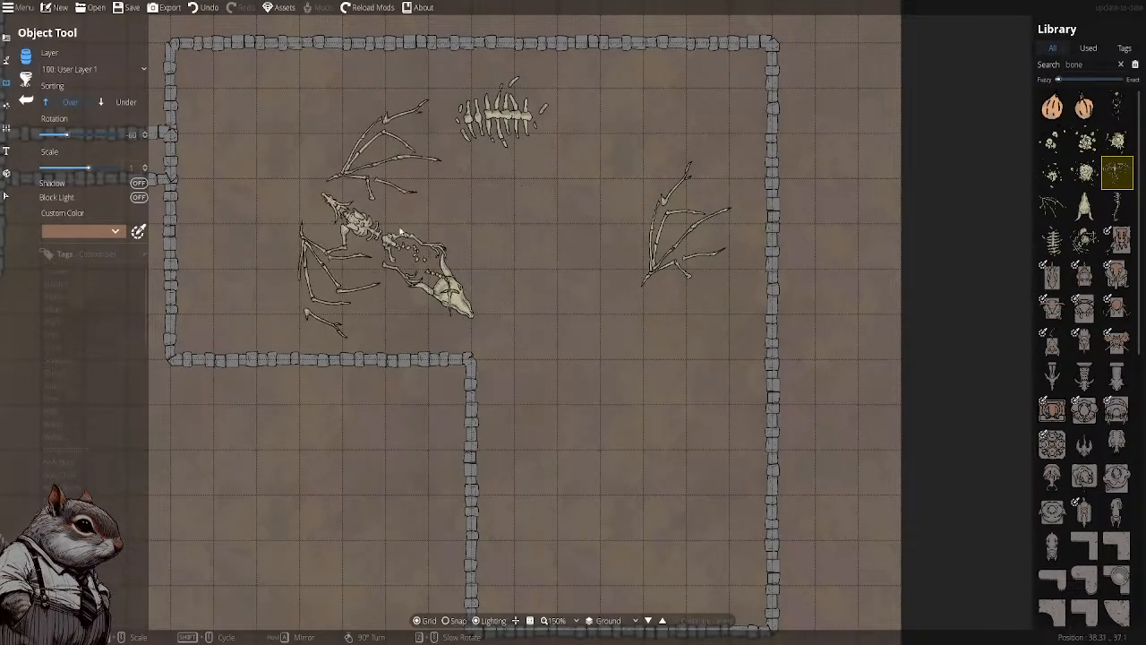
{"action": "left_click_drag", "start_coordinate": [418, 226], "coordinate": [580, 242]}
{"action": "scroll", "coordinate": [561, 211], "scroll_direction": "up", "scroll_amount": 1}
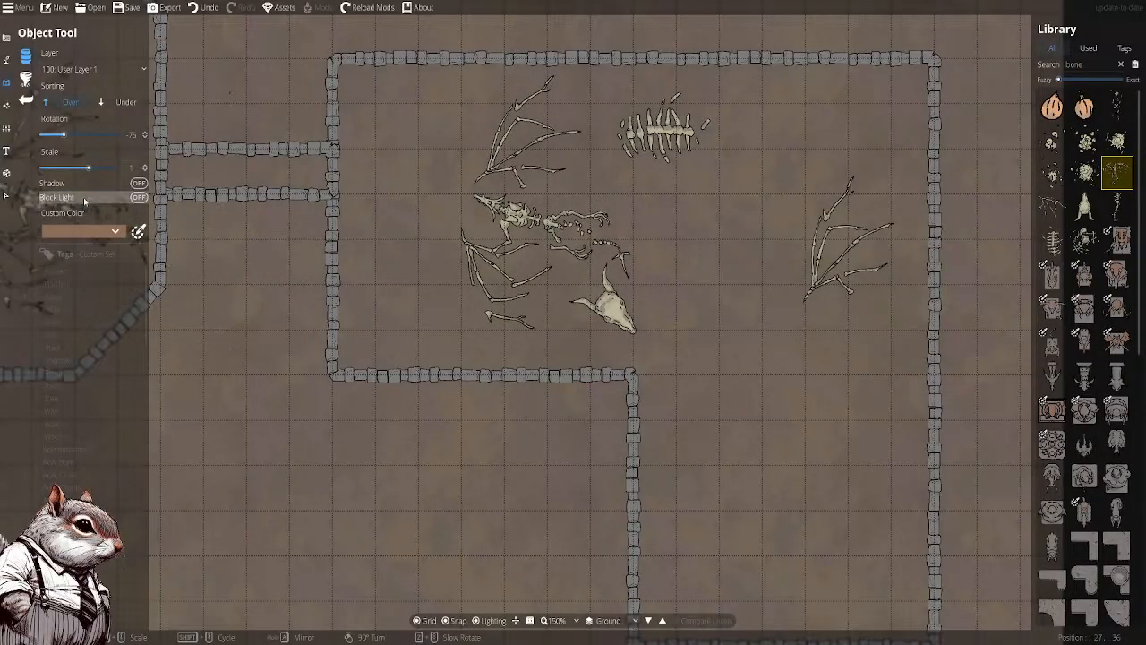
Move the horned skull southeast past the inner corner and the rib cage bones east along the north wall
{"action": "left_click", "coordinate": [7, 197]}
{"action": "left_click_drag", "start_coordinate": [609, 305], "coordinate": [713, 351]}
{"action": "left_click", "coordinate": [673, 164]}
{"action": "left_click_drag", "start_coordinate": [673, 164], "coordinate": [814, 165]}
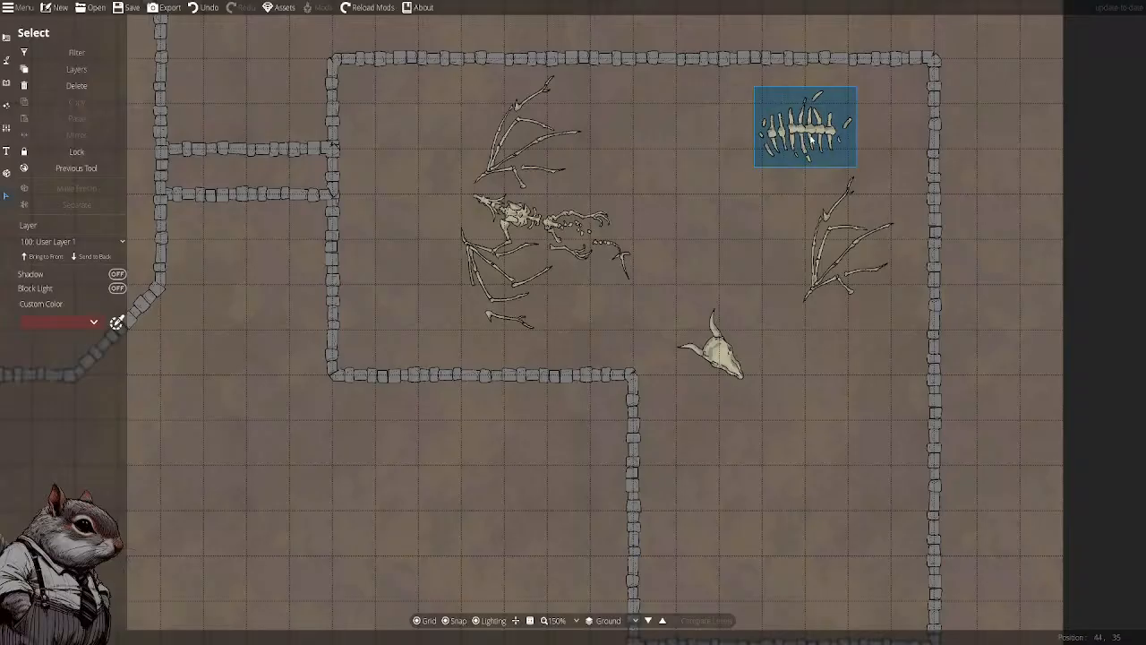
{"action": "left_click", "coordinate": [833, 173]}
Delete the winged skeleton, and move the rib cage and horned skull back west to the middle of the east room
{"action": "left_click", "coordinate": [613, 215]}
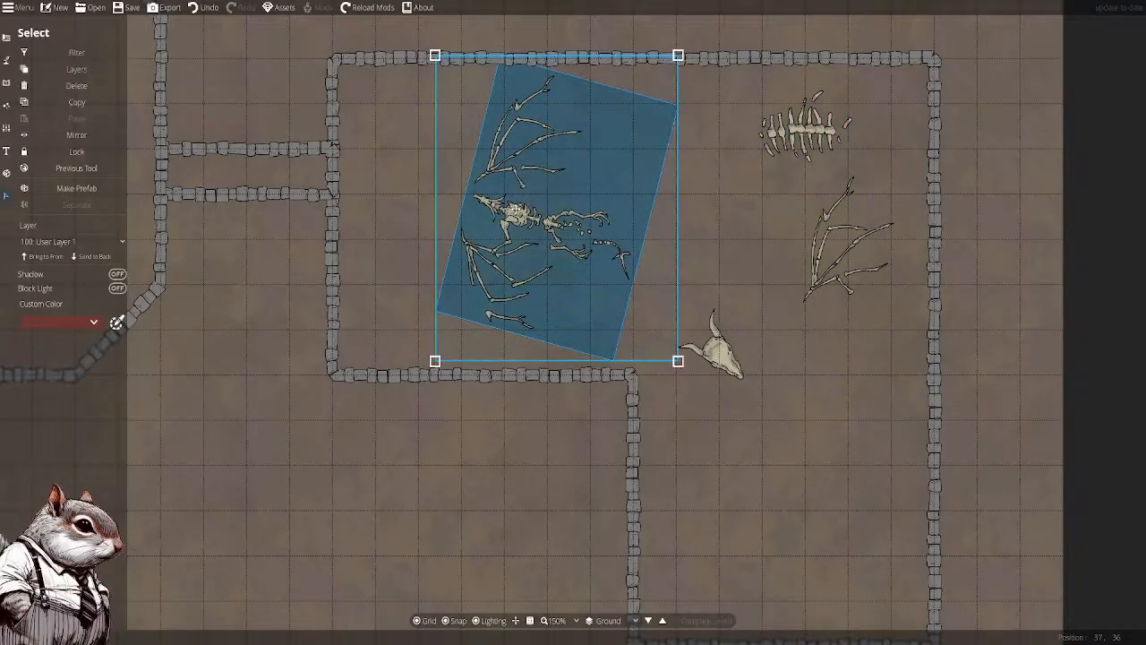
{"action": "key", "text": "Delete"}
{"action": "left_click", "coordinate": [806, 129]}
{"action": "left_click_drag", "start_coordinate": [811, 133], "coordinate": [641, 136]}
{"action": "left_click", "coordinate": [684, 211]}
{"action": "left_click_drag", "start_coordinate": [719, 350], "coordinate": [634, 307]}
{"action": "left_click", "coordinate": [688, 315]}
Return to the Object Tool and search the object library for "bone"
{"action": "left_click", "coordinate": [7, 82]}
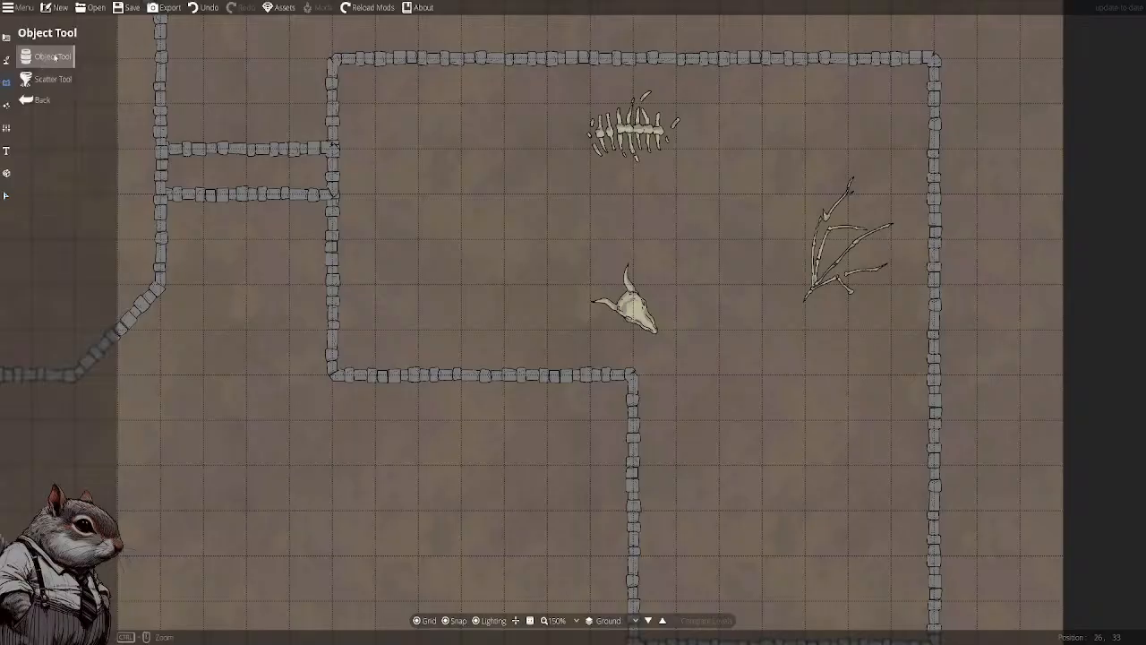
{"action": "left_click", "coordinate": [1093, 65]}
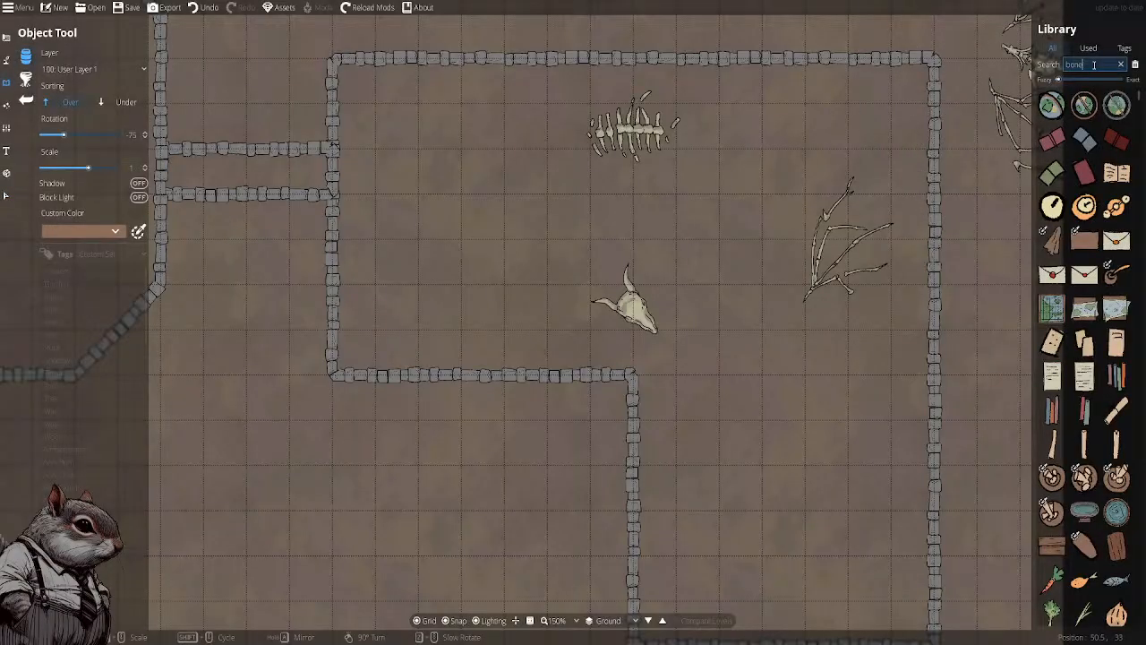
{"action": "key", "text": "Return"}
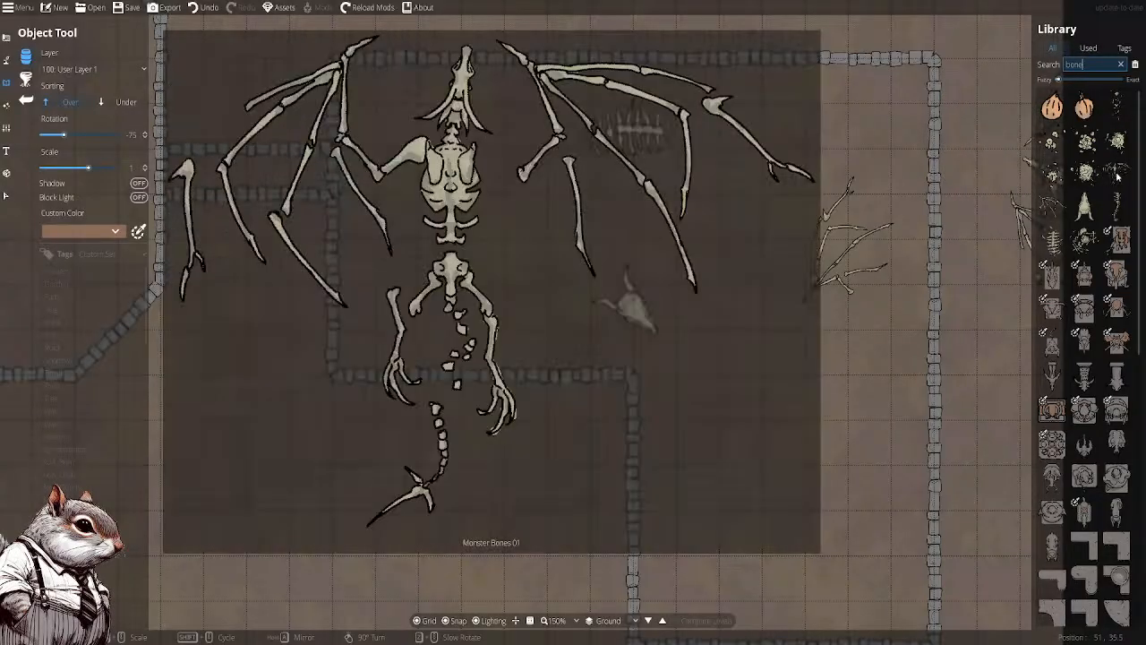
Place the curved spine bones just east of the east room's inner corner at scale 1, rotated to -165
{"action": "left_click", "coordinate": [1116, 206]}
{"action": "scroll", "coordinate": [555, 238], "scroll_direction": "down", "scroll_amount": 1}
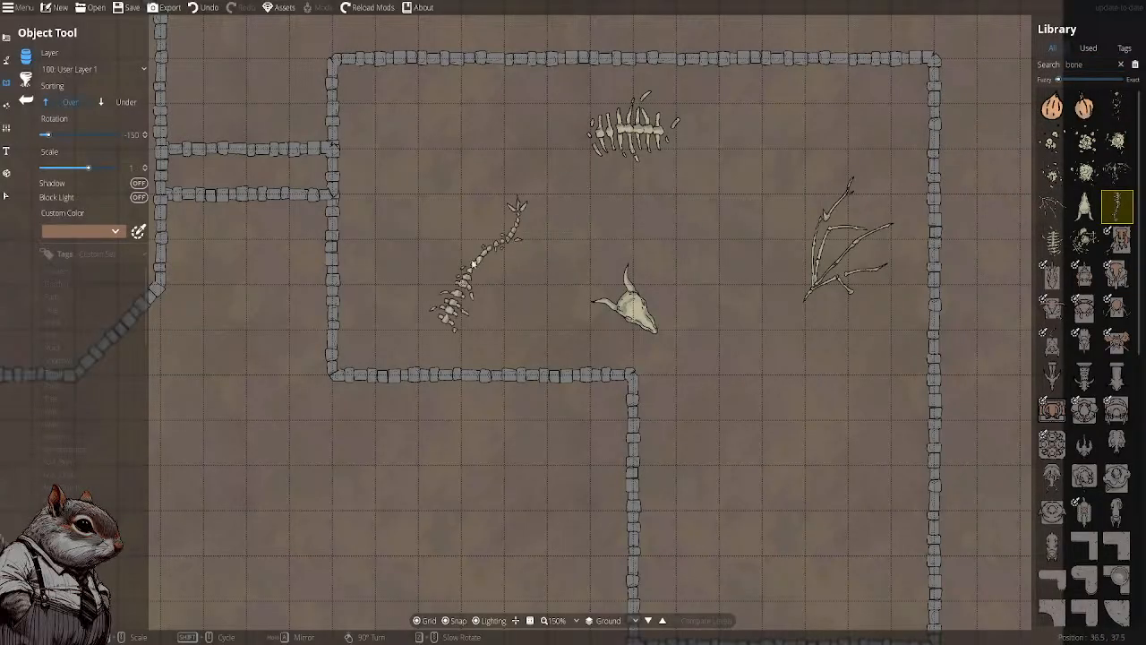
{"action": "scroll", "coordinate": [466, 274], "scroll_direction": "up", "scroll_amount": 6}
{"action": "scroll", "coordinate": [710, 376], "scroll_direction": "down", "scroll_amount": 7}
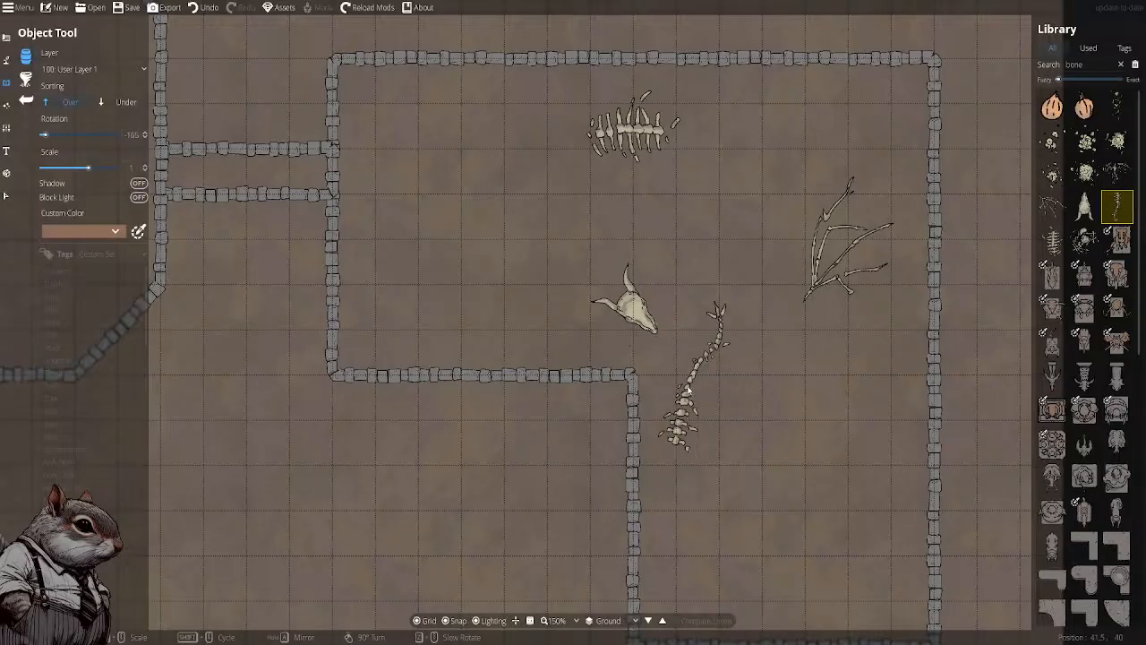
{"action": "left_click", "coordinate": [713, 379]}
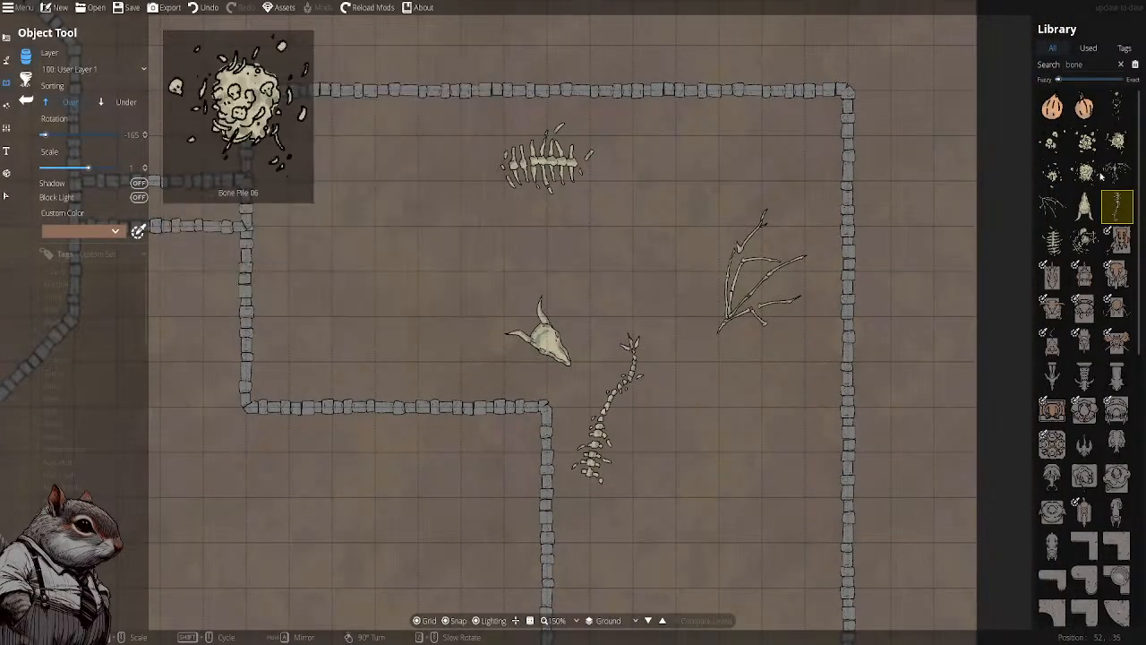
{"action": "left_click", "coordinate": [1116, 108]}
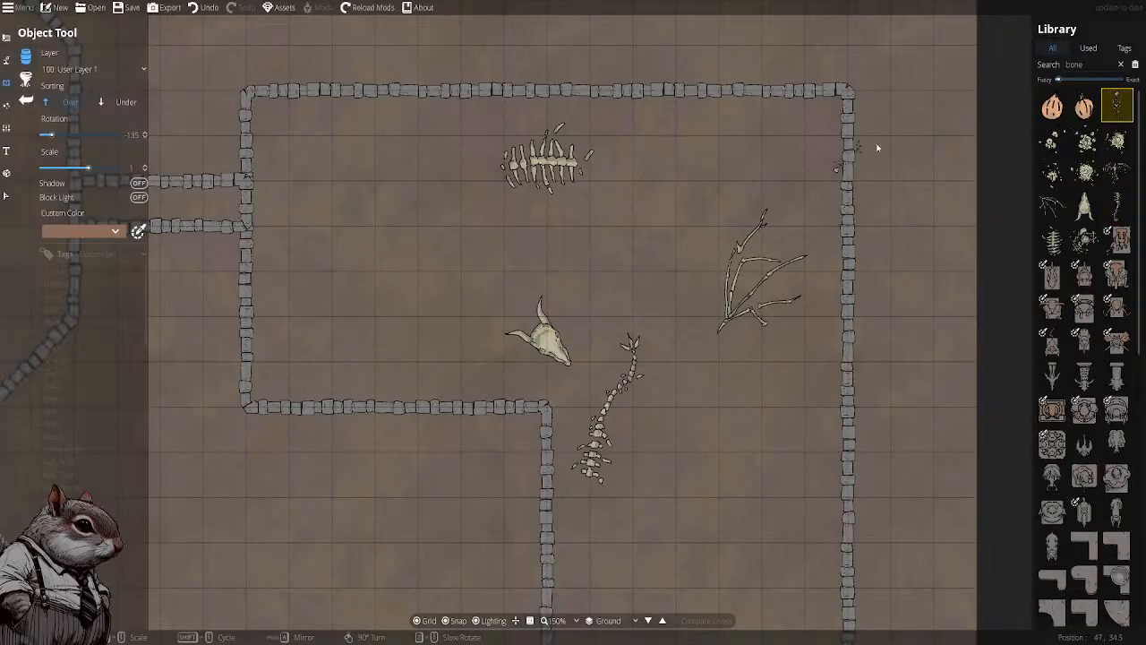
{"action": "left_click_drag", "start_coordinate": [712, 211], "coordinate": [761, 294]}
{"action": "left_click_drag", "start_coordinate": [784, 241], "coordinate": [670, 127]}
{"action": "left_click_drag", "start_coordinate": [702, 235], "coordinate": [707, 291]}
Search the object library for "rubb" and save the map
{"action": "left_click_drag", "start_coordinate": [1089, 65], "coordinate": [1008, 62]}
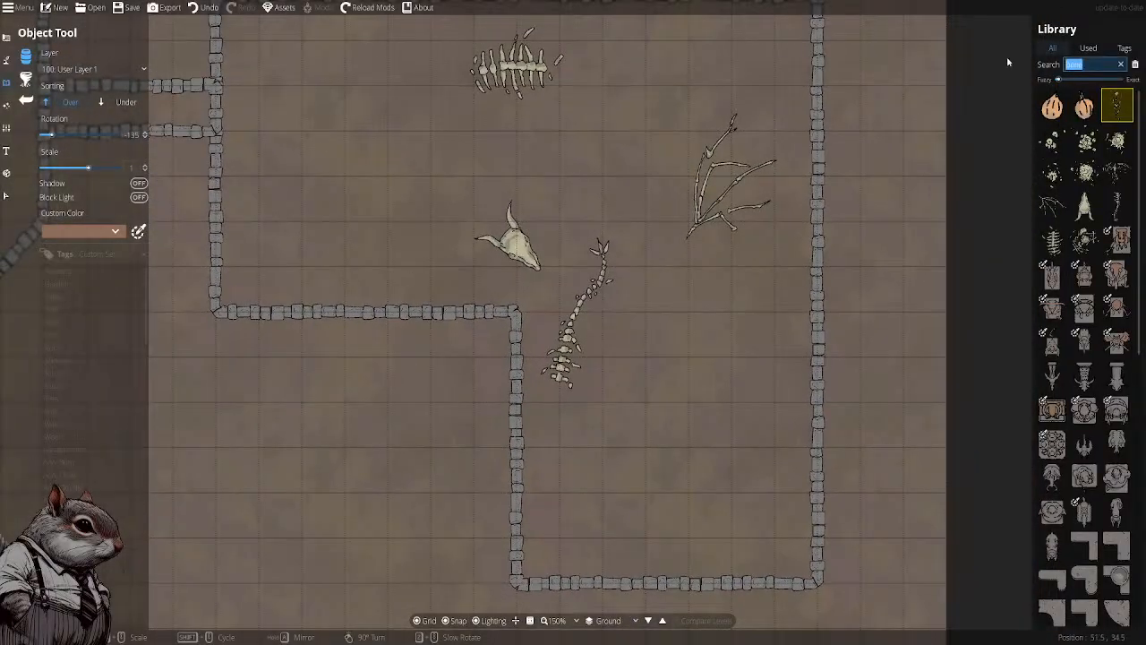
{"action": "type", "text": "rubb"}
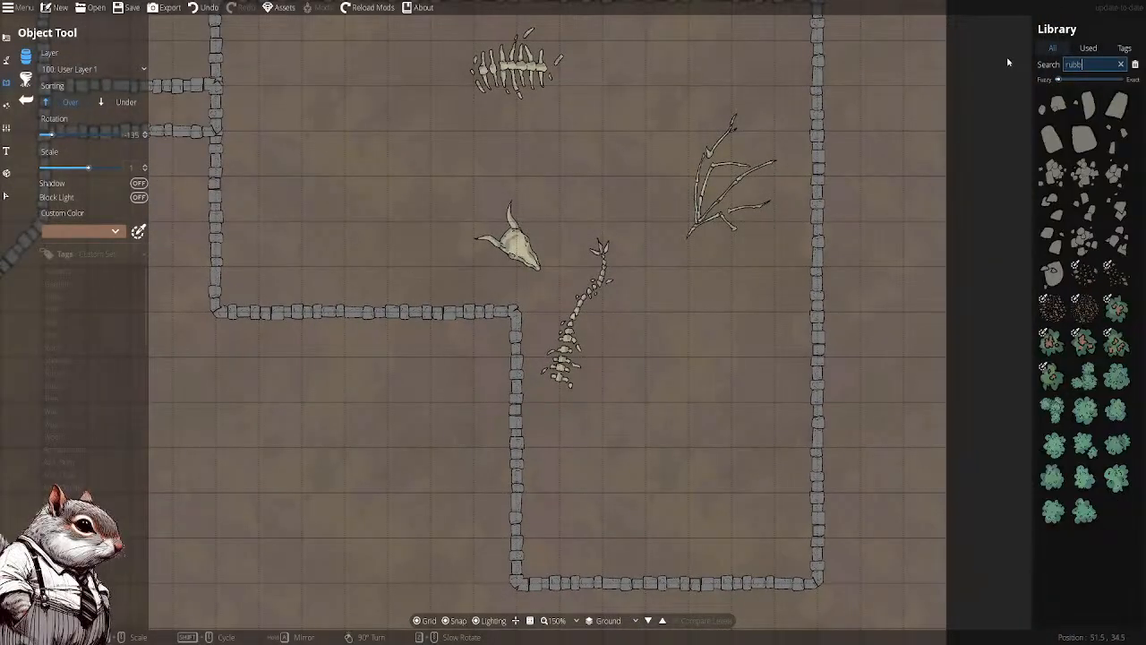
{"action": "left_click", "coordinate": [1072, 137]}
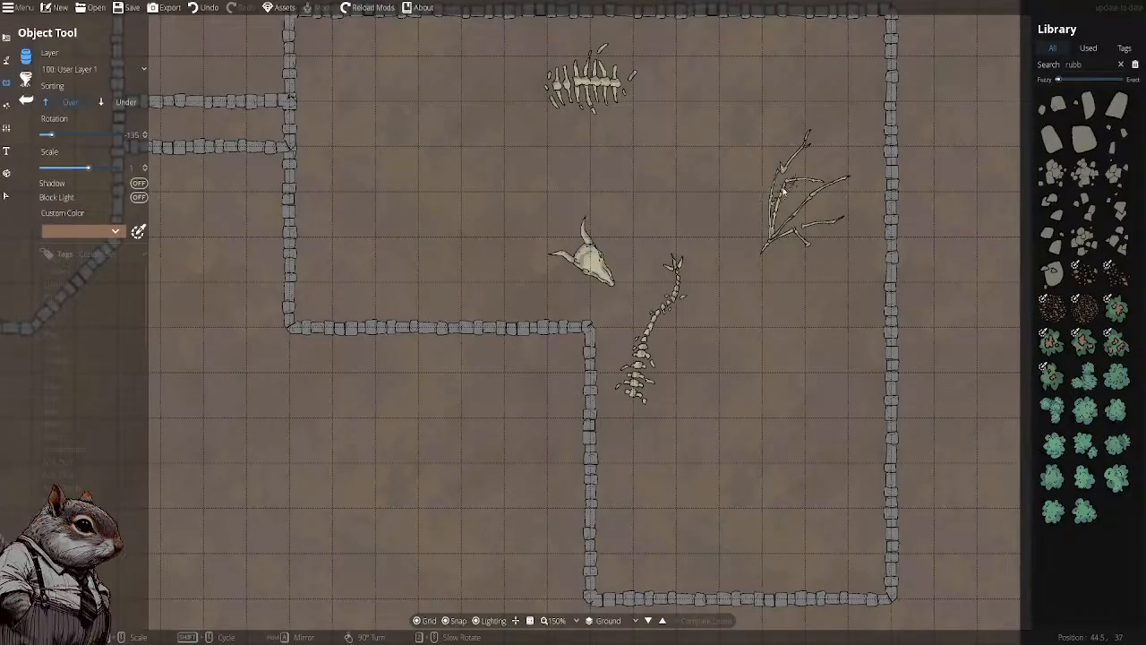
{"action": "left_click_drag", "start_coordinate": [744, 158], "coordinate": [741, 196]}
{"action": "key", "text": "ctrl+s"}
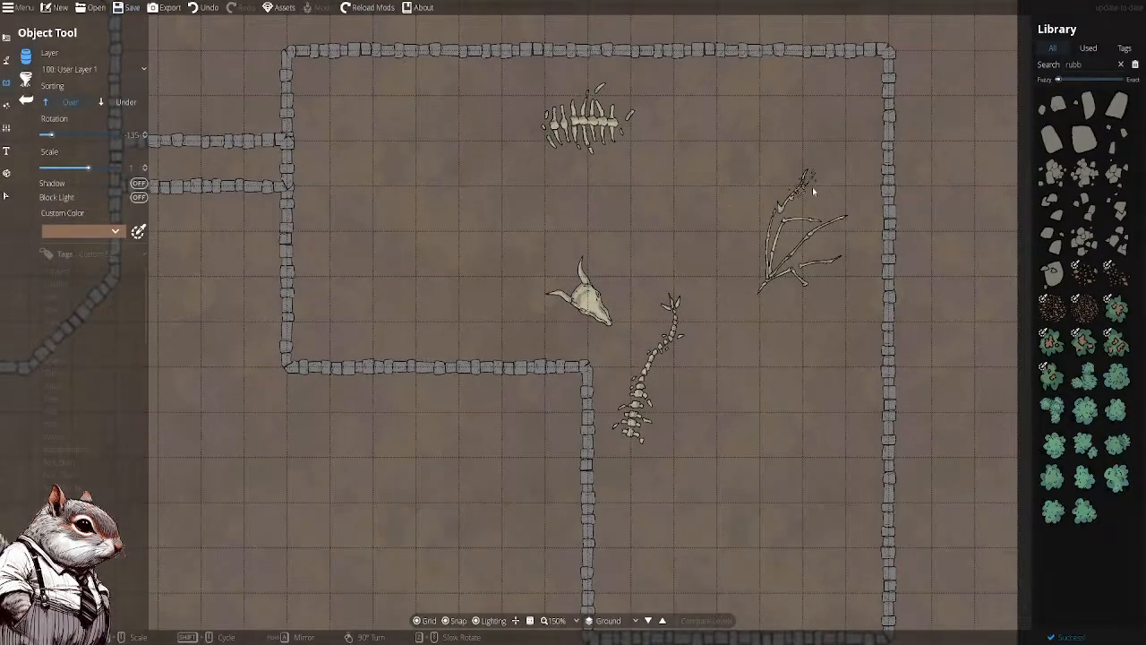
Place loose rubble stones and an adjoining rubble pile in the east room's northeast corner at scale 0.7, rotated to 105
{"action": "left_click", "coordinate": [1116, 139]}
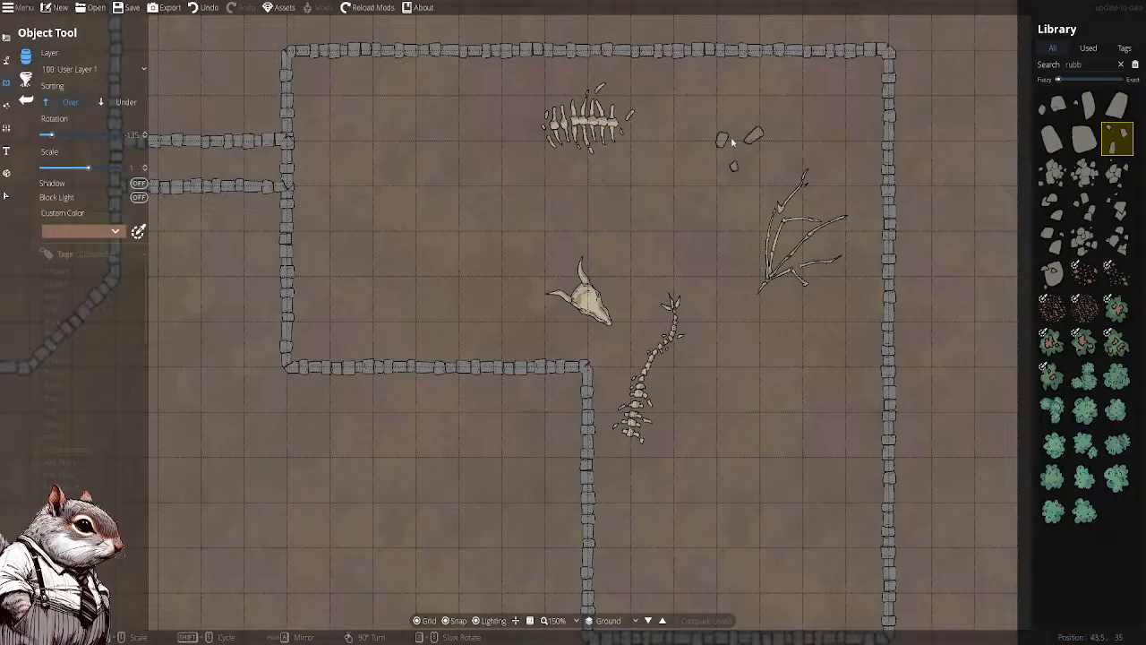
{"action": "scroll", "coordinate": [837, 91], "scroll_direction": "down", "scroll_amount": 3}
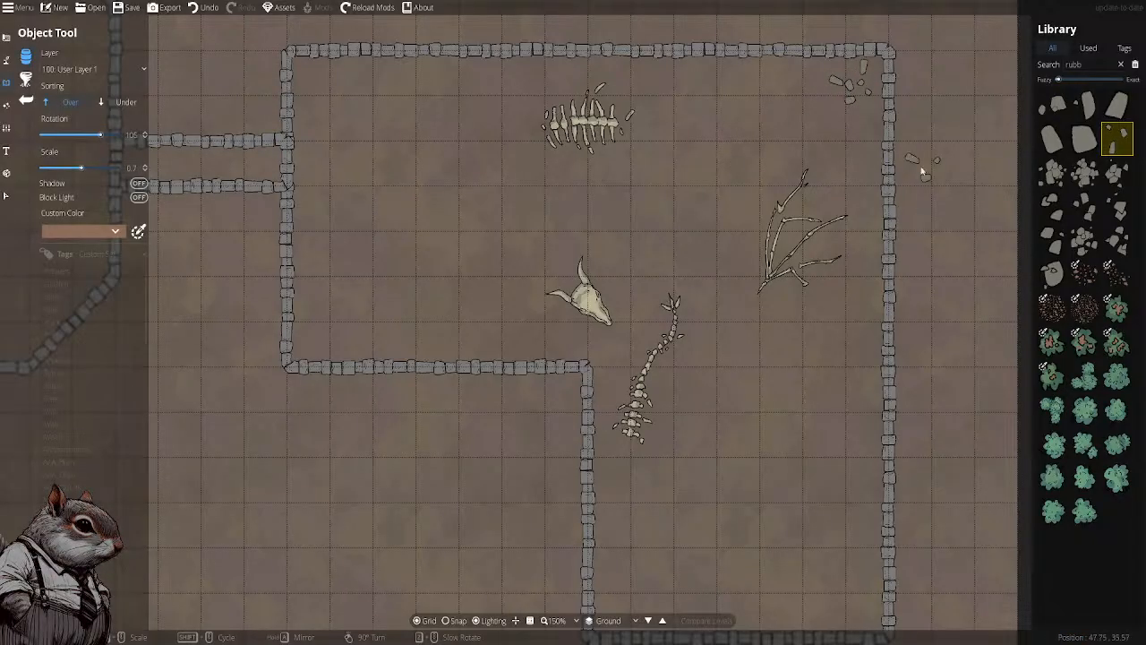
{"action": "left_click", "coordinate": [1117, 173]}
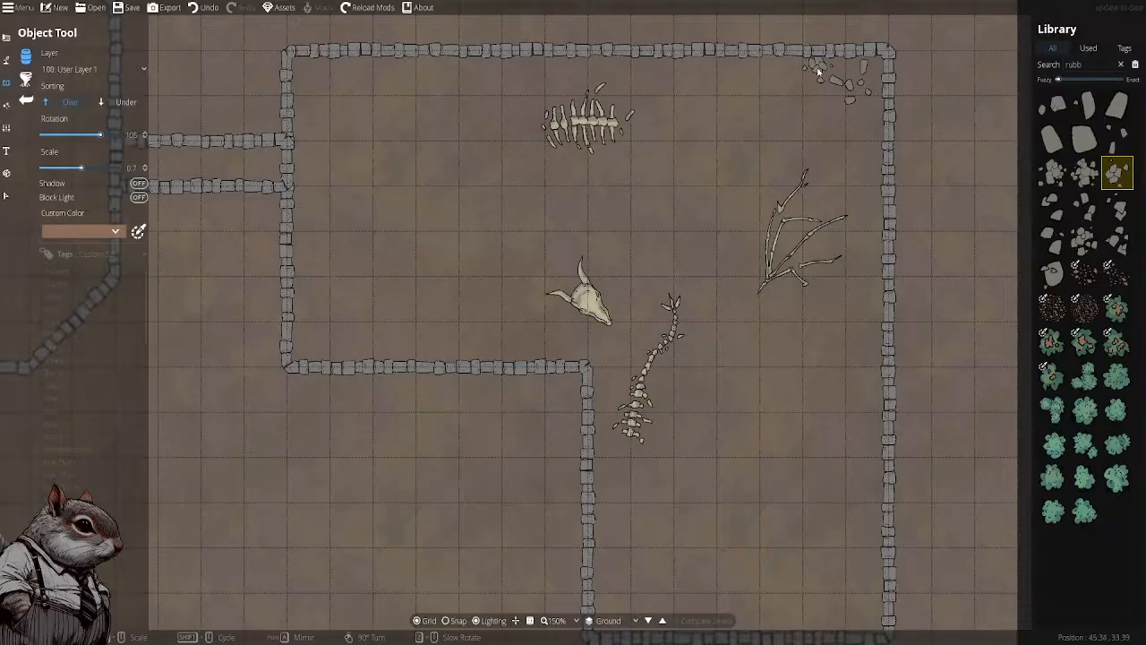
{"action": "left_click_drag", "start_coordinate": [594, 252], "coordinate": [507, 232]}
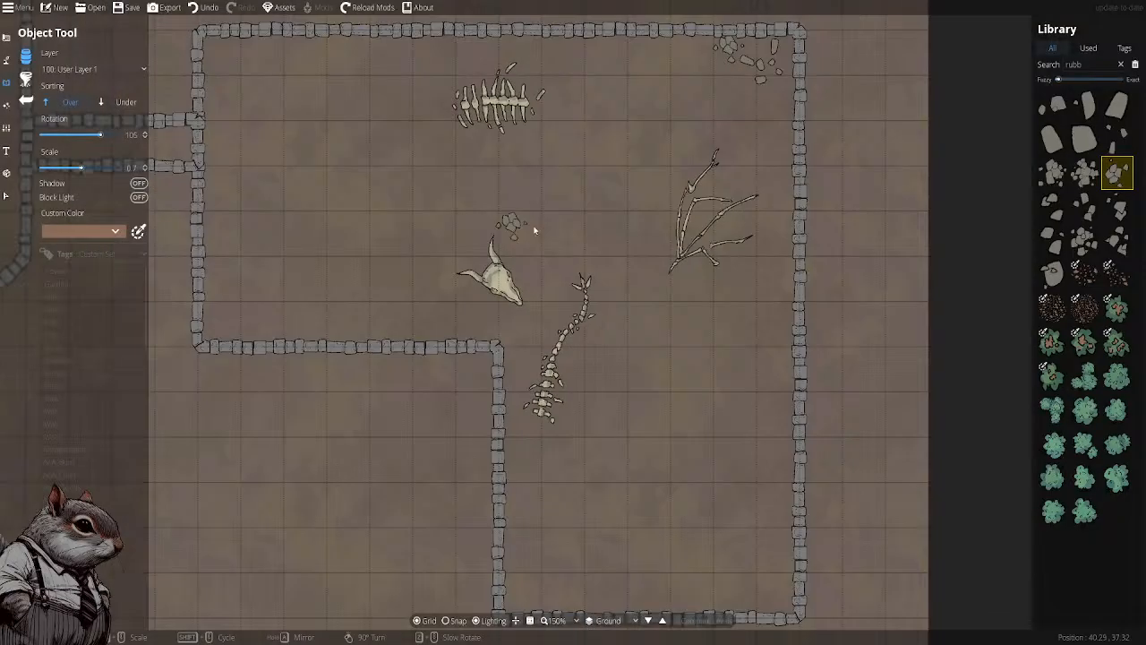
Heap dense rubble piles in the southwest corner of the east room's western section at scale 0.7, varying the rotation between 120 and 45
{"action": "left_click", "coordinate": [1084, 240]}
{"action": "scroll", "coordinate": [220, 329], "scroll_direction": "up", "scroll_amount": 1}
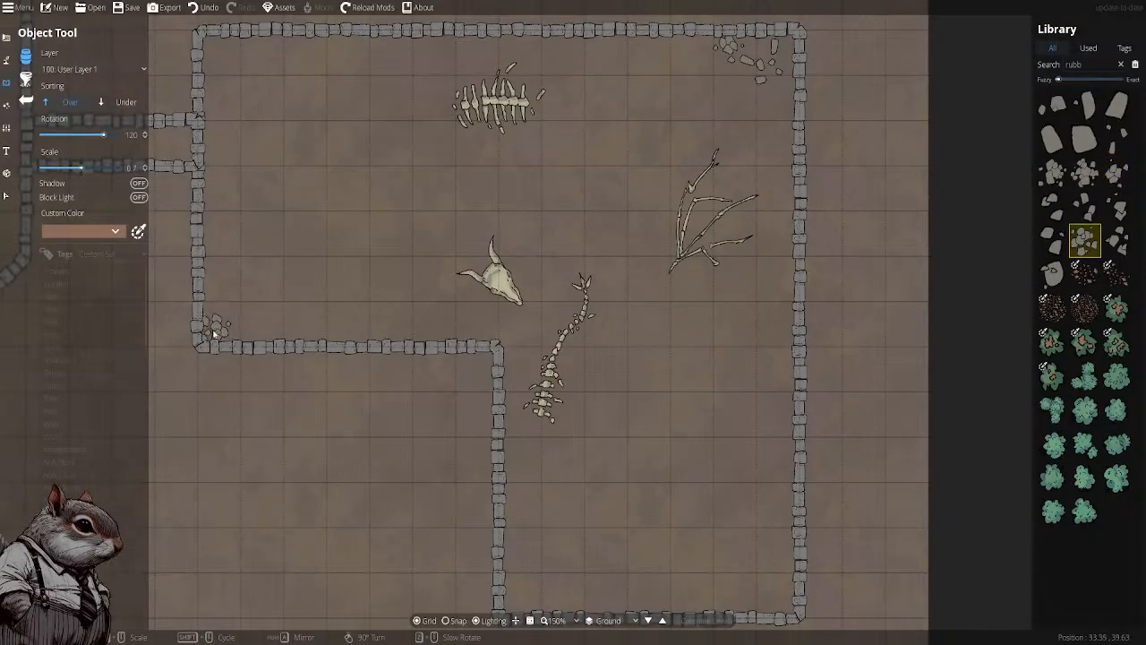
{"action": "left_click", "coordinate": [213, 333]}
{"action": "scroll", "coordinate": [234, 336], "scroll_direction": "down", "scroll_amount": 4}
{"action": "scroll", "coordinate": [229, 313], "scroll_direction": "down", "scroll_amount": 1}
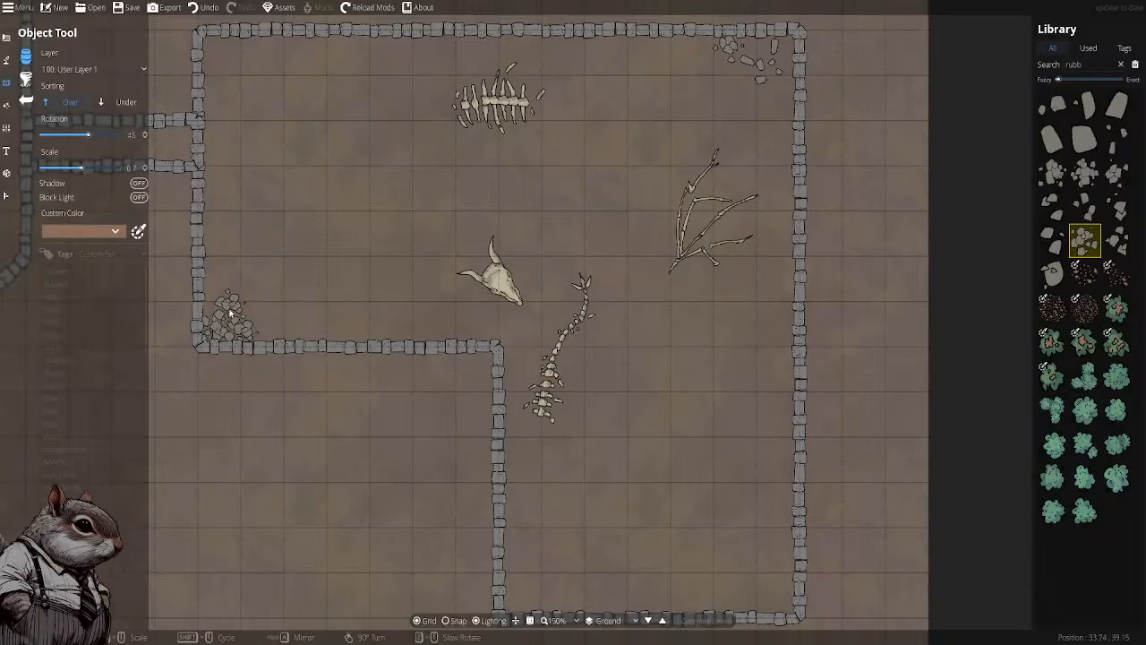
{"action": "left_click_drag", "start_coordinate": [326, 239], "coordinate": [415, 274]}
{"action": "left_click_drag", "start_coordinate": [566, 307], "coordinate": [368, 134]}
{"action": "left_click_drag", "start_coordinate": [511, 295], "coordinate": [520, 307]}
{"action": "left_click_drag", "start_coordinate": [713, 276], "coordinate": [728, 317]}
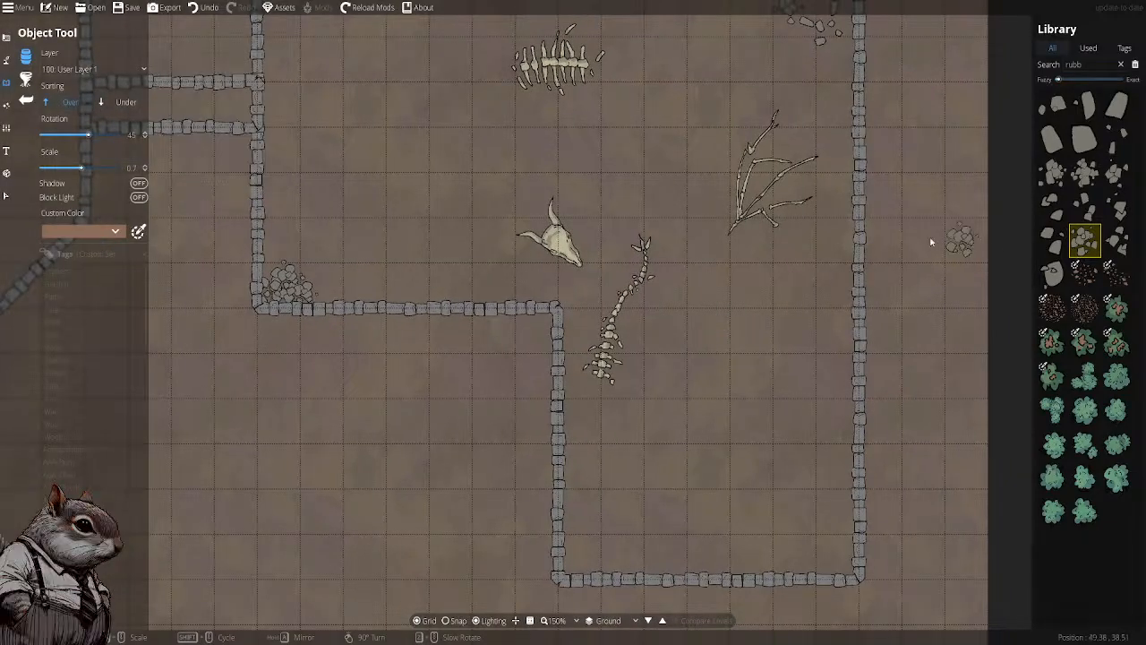
{"action": "left_click_drag", "start_coordinate": [709, 198], "coordinate": [728, 260]}
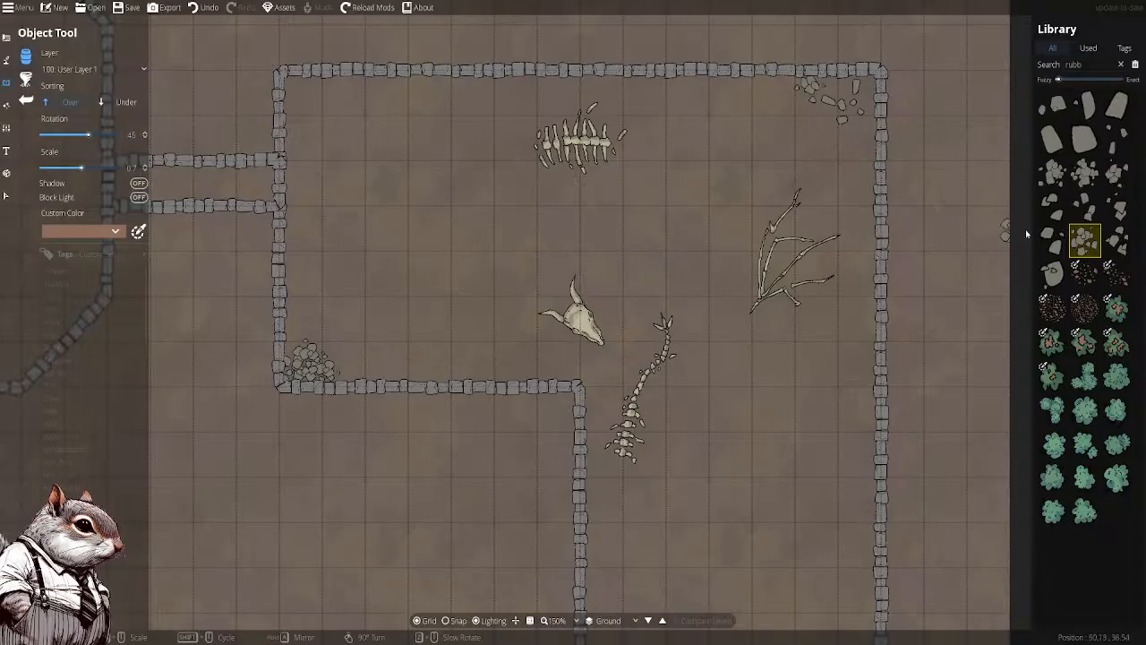
Place small stone clusters west and east of the rib cage at scale 0.7, rotating the eastern one to -30
{"action": "left_click", "coordinate": [1121, 247]}
{"action": "left_click_drag", "start_coordinate": [373, 116], "coordinate": [471, 161]}
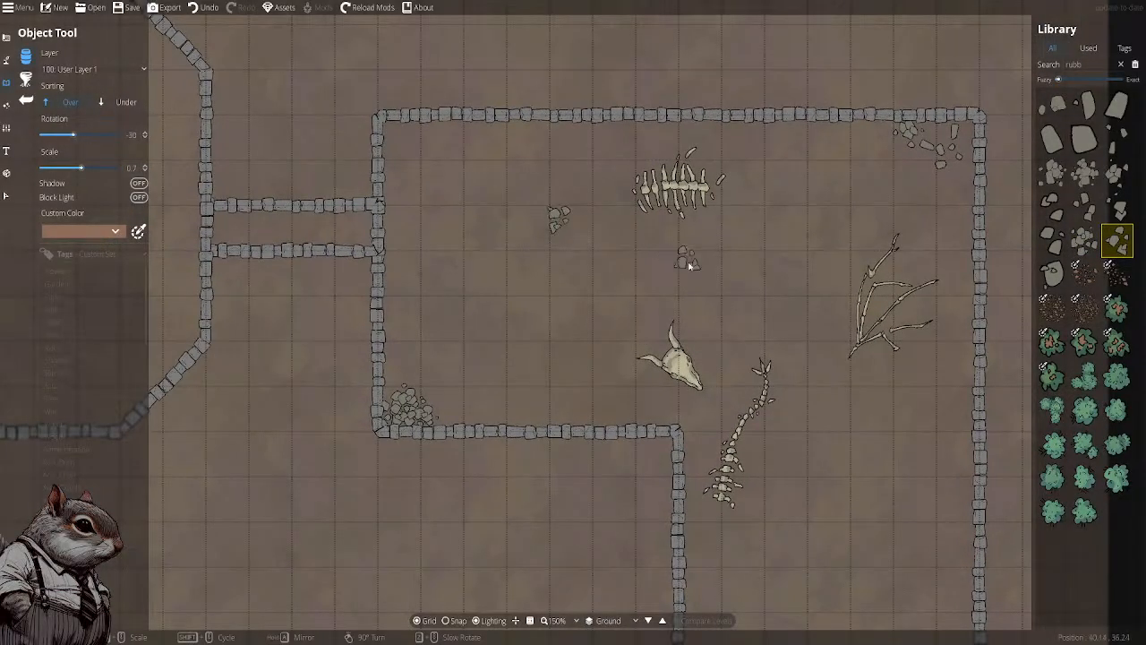
{"action": "left_click_drag", "start_coordinate": [897, 217], "coordinate": [854, 195]}
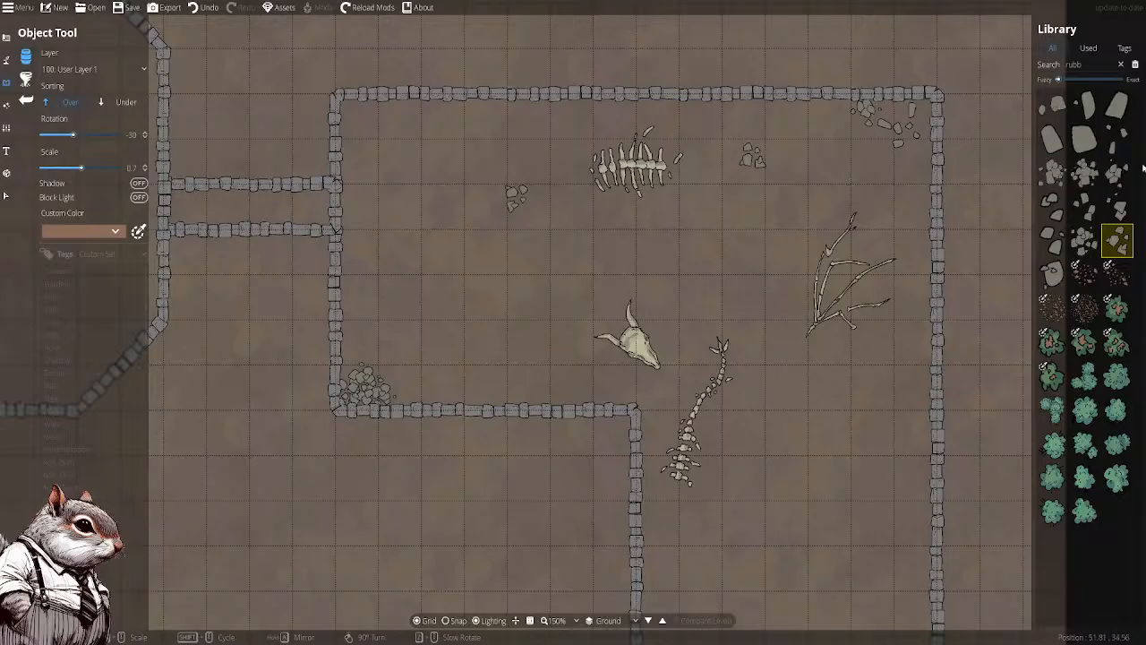
Place loose three-stone rubble west of the branching limb bones and northwest of the horned skull at scale 0.7
{"action": "left_click", "coordinate": [1084, 206]}
{"action": "scroll", "coordinate": [796, 268], "scroll_direction": "down", "scroll_amount": 3}
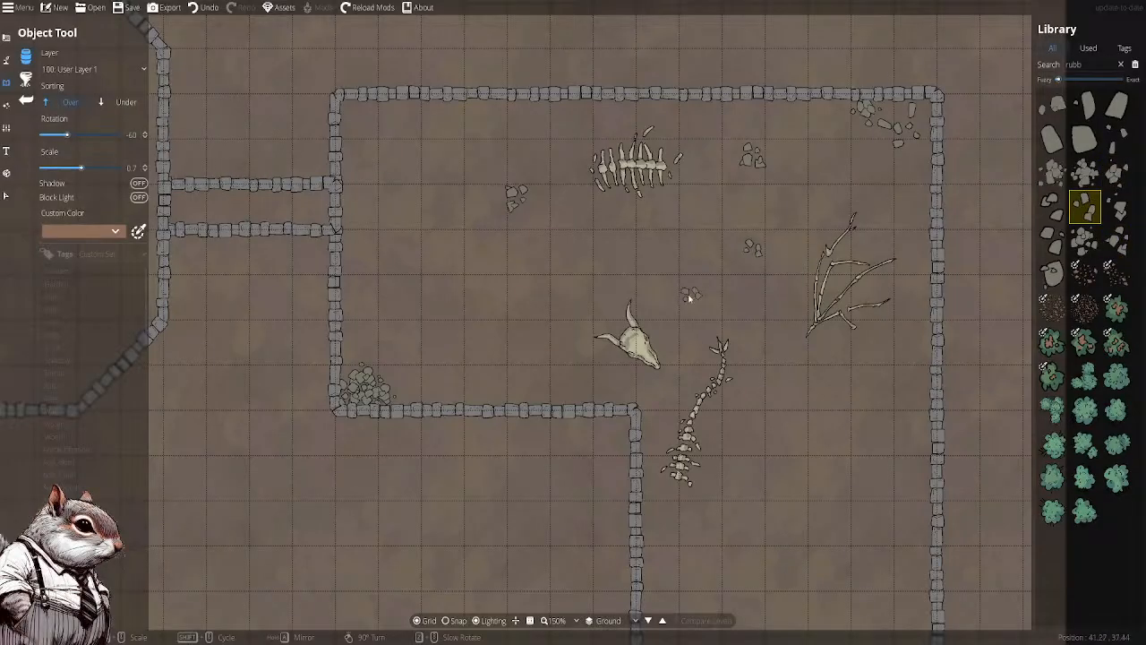
{"action": "left_click", "coordinate": [571, 299]}
{"action": "left_click_drag", "start_coordinate": [736, 328], "coordinate": [746, 211]}
{"action": "scroll", "coordinate": [761, 238], "scroll_direction": "down", "scroll_amount": 2}
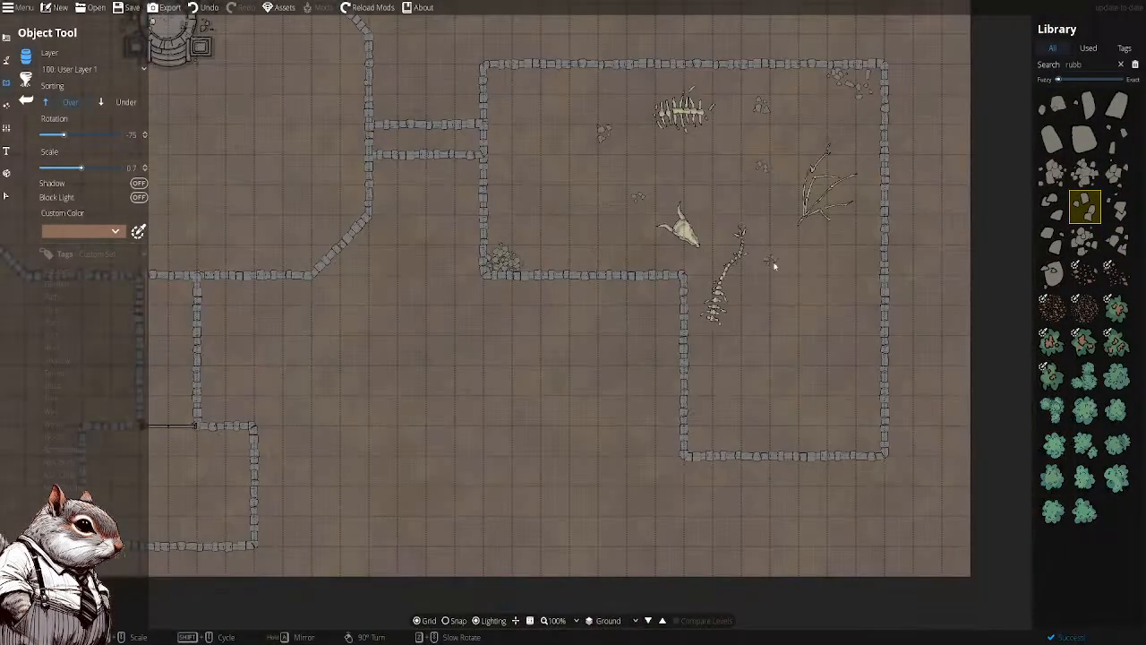
{"action": "scroll", "coordinate": [777, 268], "scroll_direction": "up", "scroll_amount": 2}
{"action": "left_click_drag", "start_coordinate": [825, 281], "coordinate": [716, 308]}
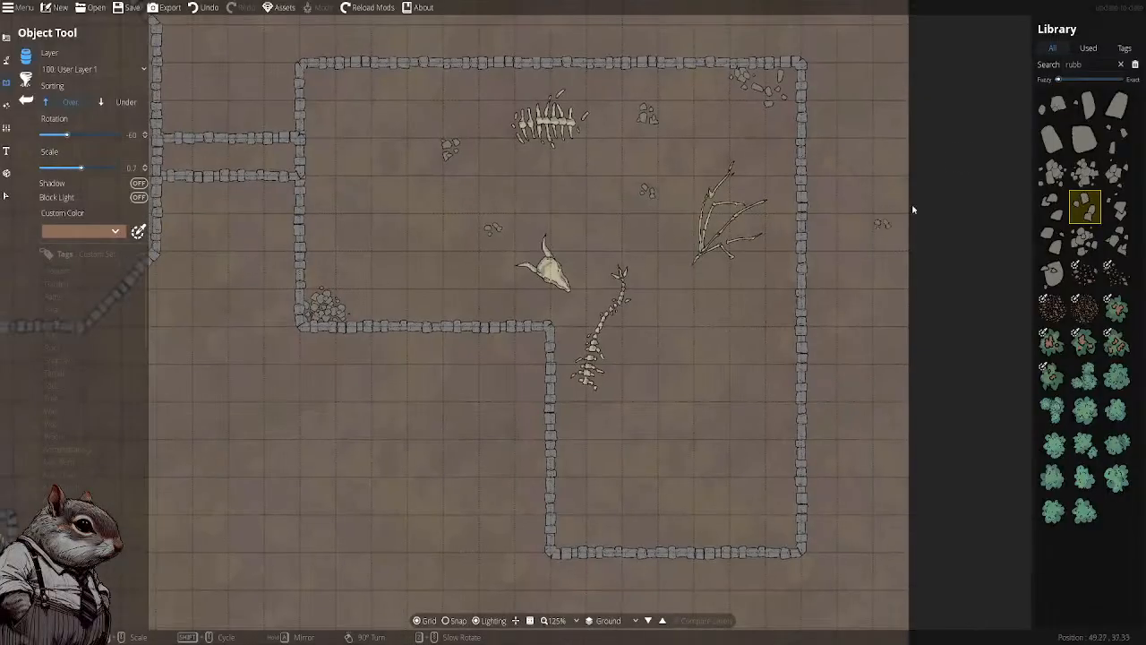
Clear the object library's search filter and browse the full collection down to the mining and smithing tools
{"action": "left_click_drag", "start_coordinate": [1091, 66], "coordinate": [1029, 63]}
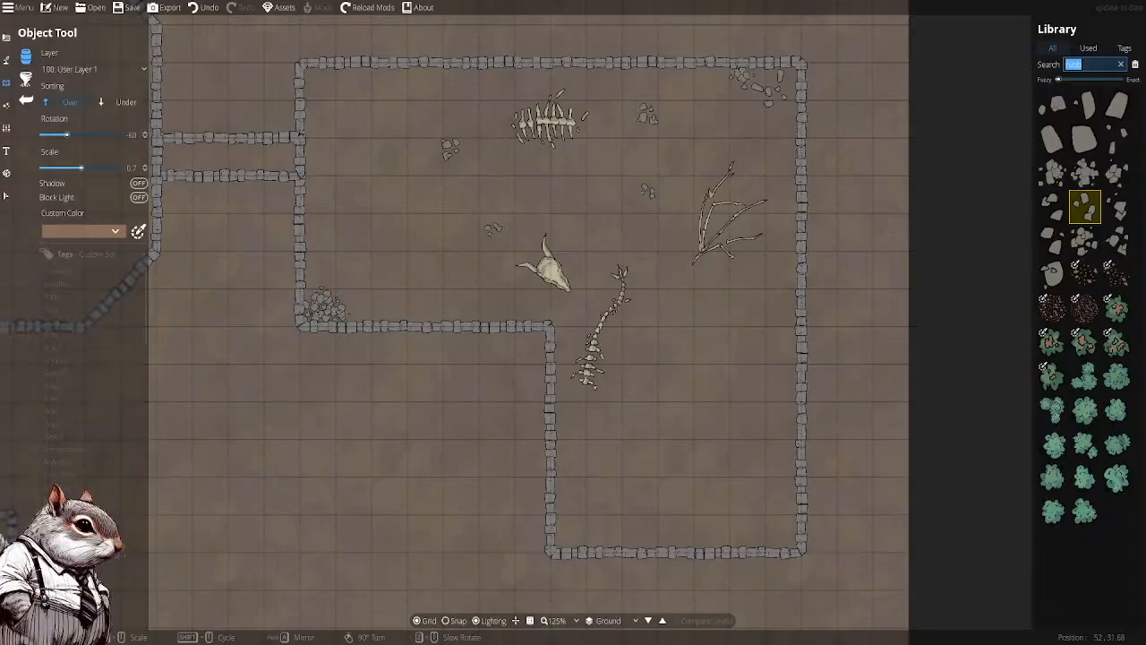
{"action": "left_click", "coordinate": [1135, 66]}
{"action": "scroll", "coordinate": [1099, 201], "scroll_direction": "down", "scroll_amount": 3}
{"action": "scroll", "coordinate": [1098, 210], "scroll_direction": "down", "scroll_amount": 8}
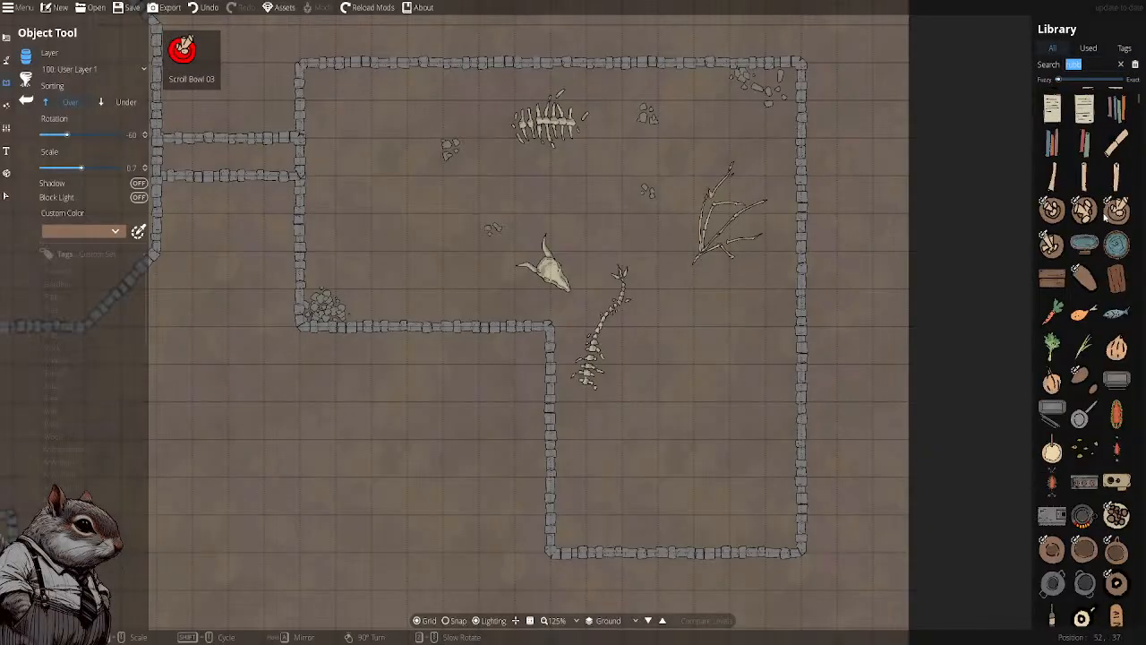
{"action": "scroll", "coordinate": [1105, 217], "scroll_direction": "down", "scroll_amount": 3}
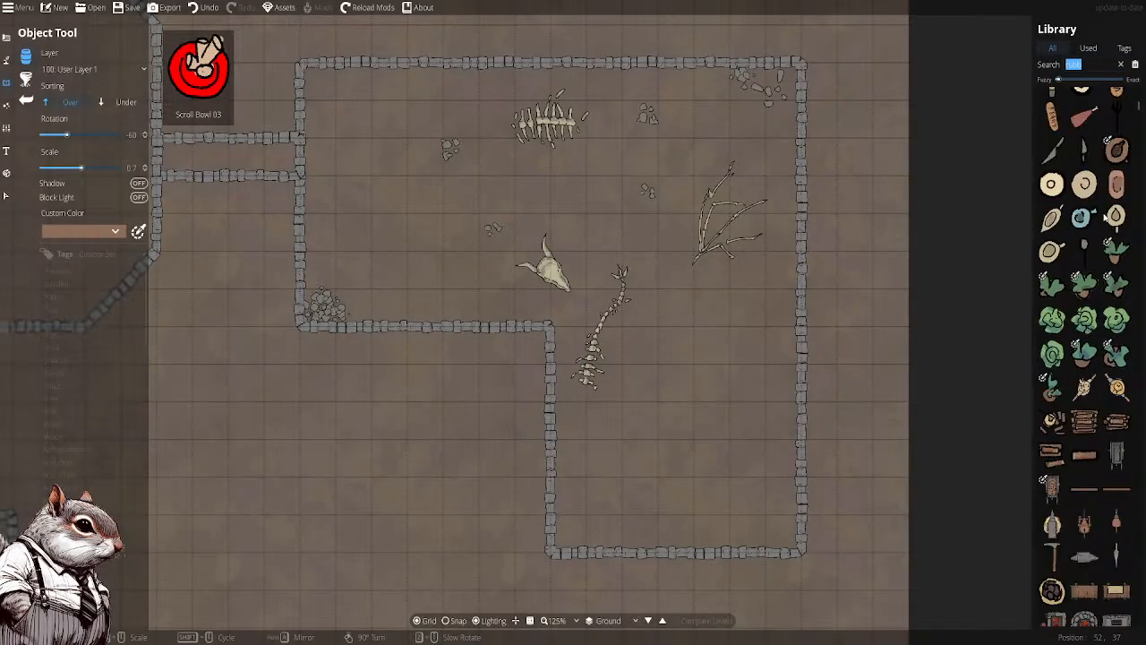
{"action": "scroll", "coordinate": [1110, 216], "scroll_direction": "down", "scroll_amount": 6}
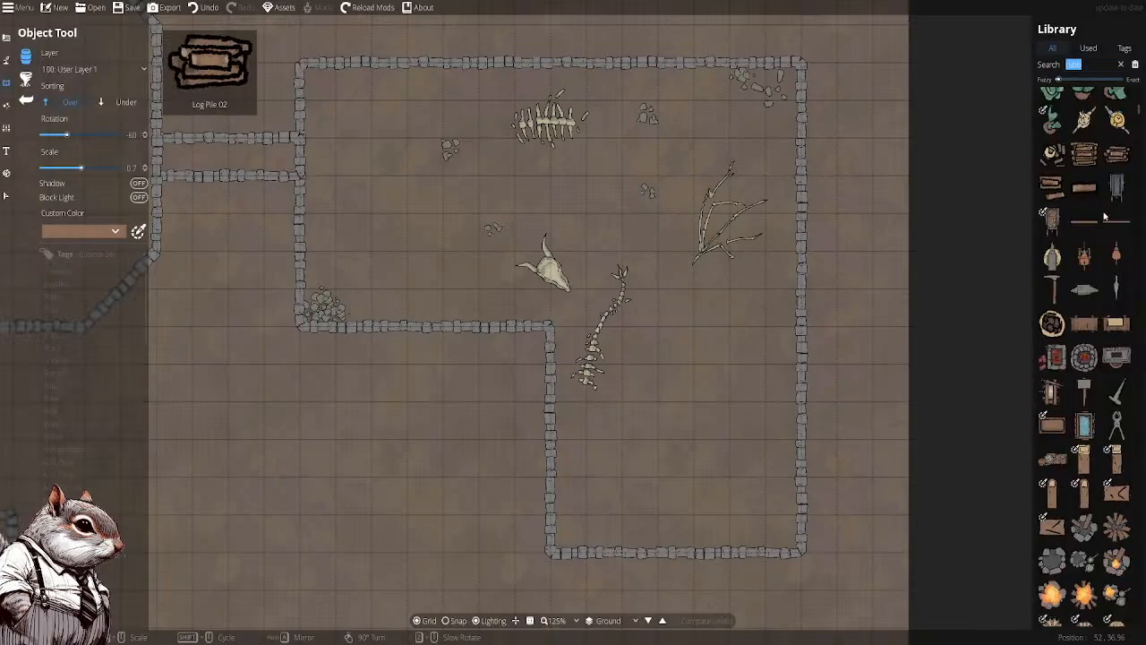
{"action": "scroll", "coordinate": [1104, 216], "scroll_direction": "down", "scroll_amount": 2}
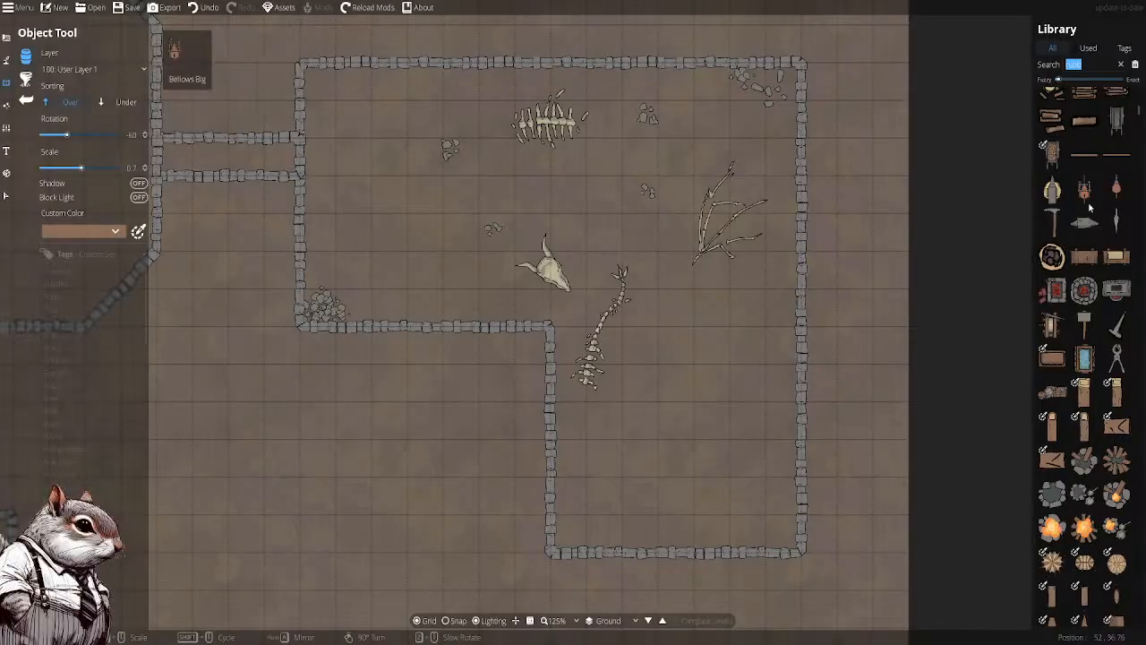
Try out a pickaxe and a pointed metal tool against the east room's south wall, adjusting the scale to 1.5
{"action": "left_click", "coordinate": [1052, 223]}
{"action": "left_click_drag", "start_coordinate": [710, 450], "coordinate": [665, 314]}
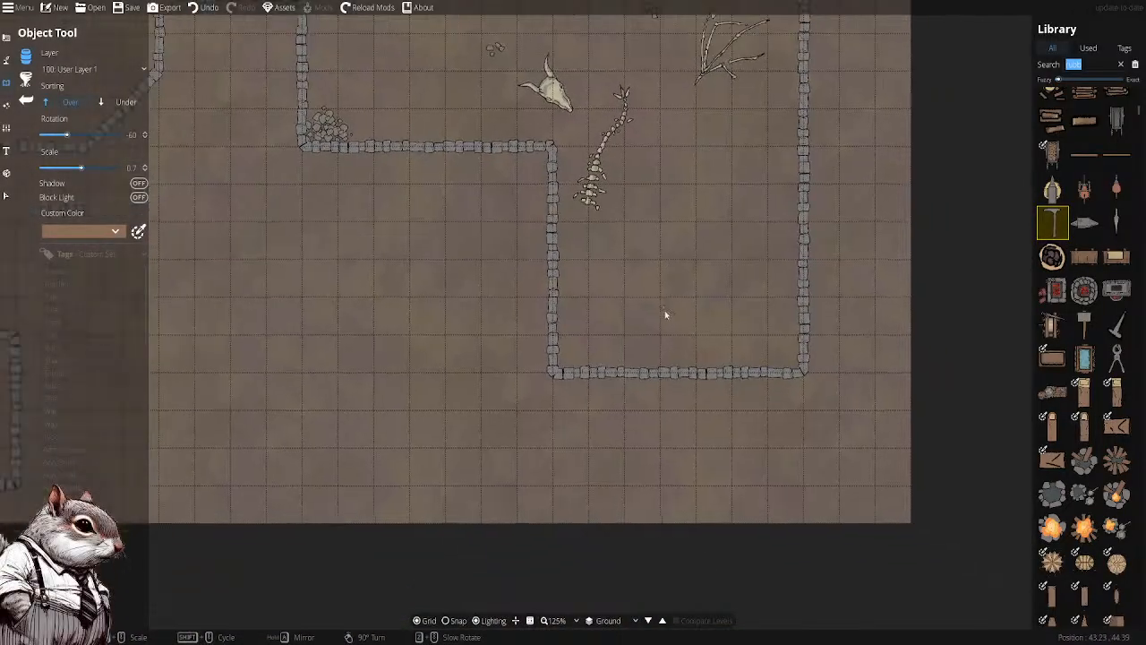
{"action": "scroll", "coordinate": [656, 328], "scroll_direction": "up", "scroll_amount": 10, "text": "ctrl"}
{"action": "scroll", "coordinate": [652, 345], "scroll_direction": "down", "scroll_amount": 5}
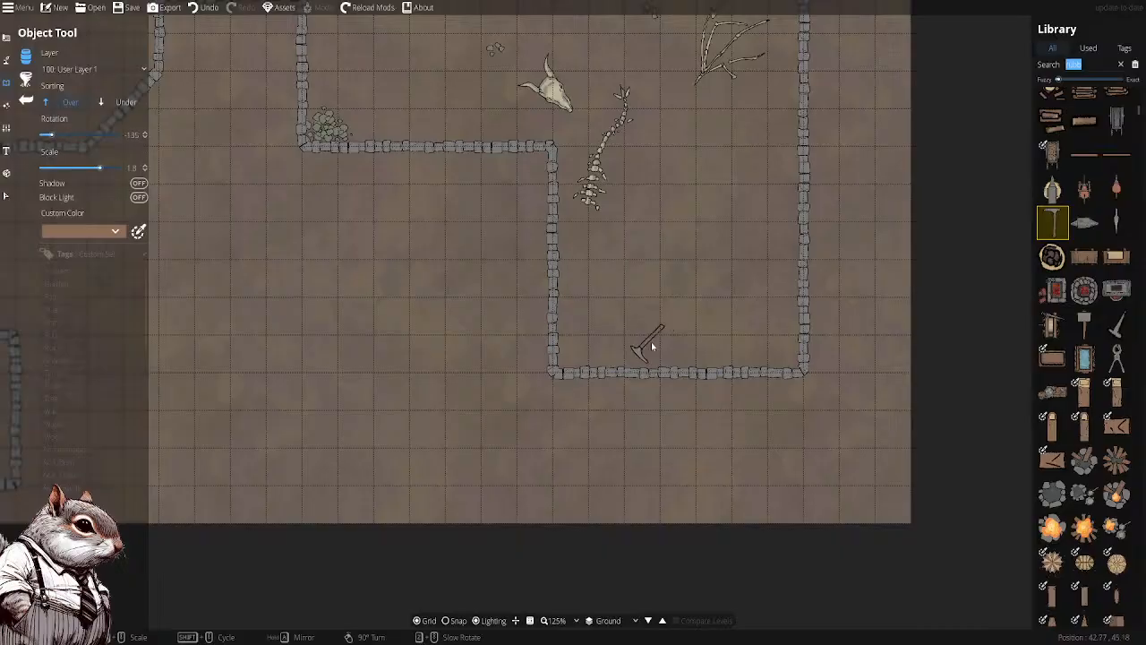
{"action": "scroll", "coordinate": [646, 355], "scroll_direction": "down", "scroll_amount": 3, "text": "ctrl"}
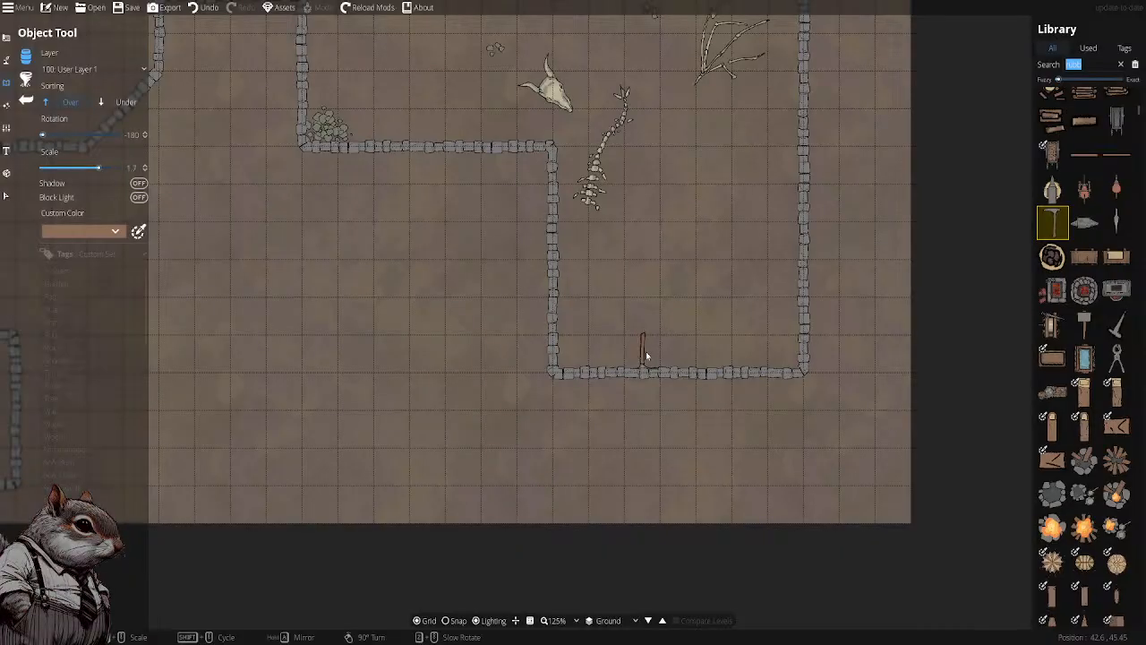
{"action": "scroll", "coordinate": [789, 360], "scroll_direction": "up", "scroll_amount": 5}
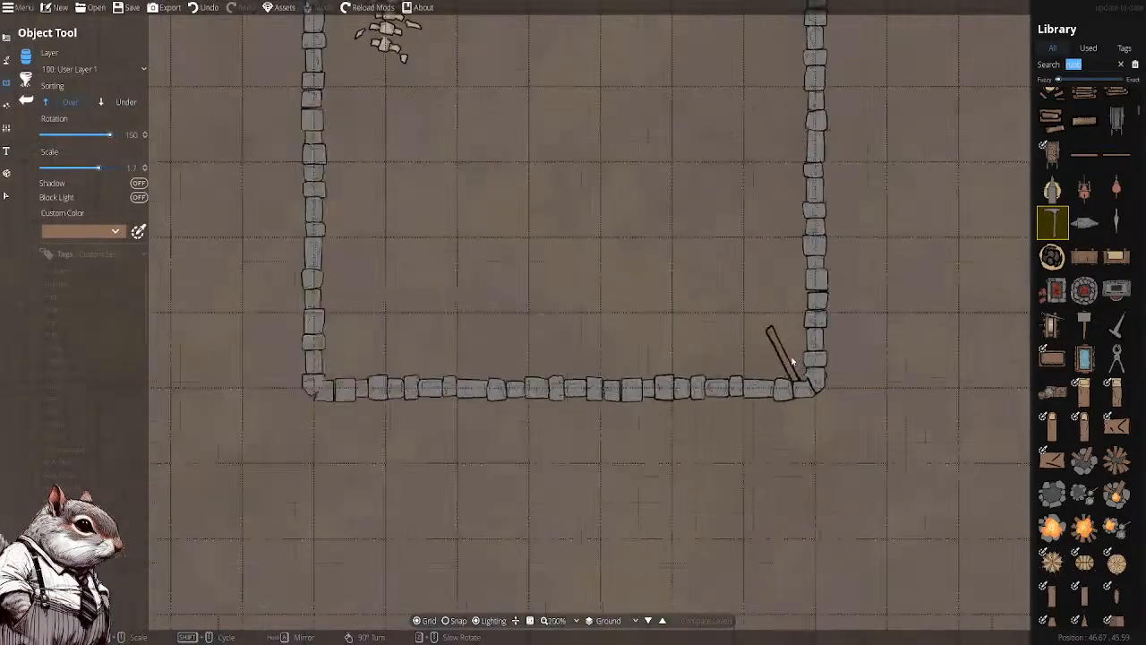
{"action": "scroll", "coordinate": [775, 359], "scroll_direction": "down", "scroll_amount": 2}
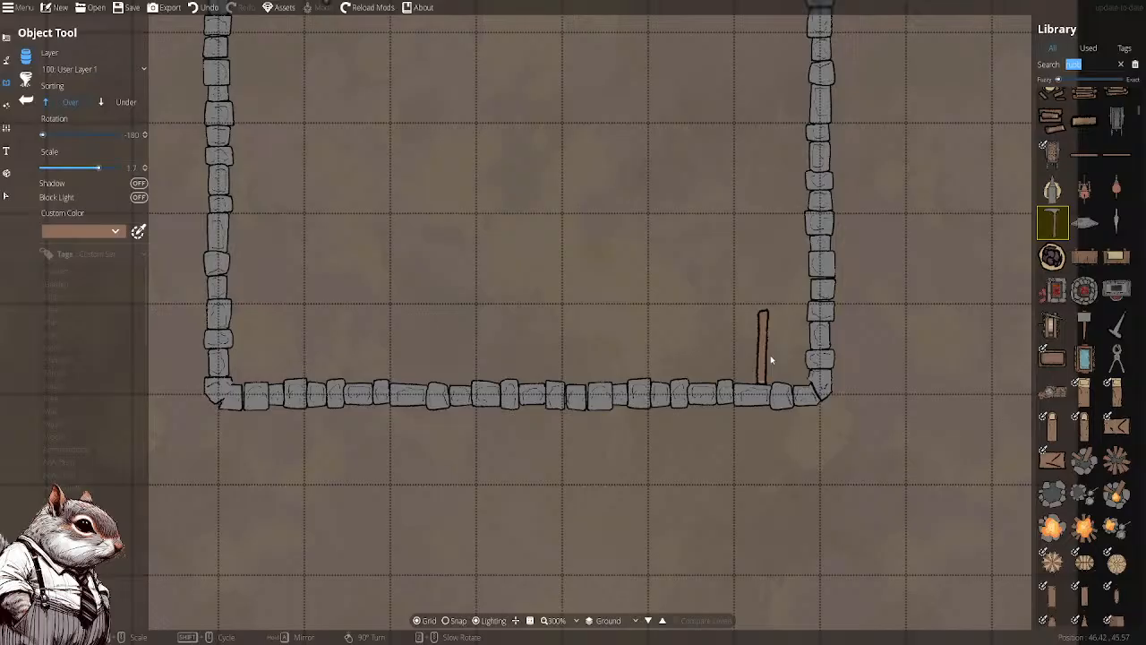
{"action": "scroll", "coordinate": [770, 354], "scroll_direction": "down", "scroll_amount": 2, "text": "ctrl"}
{"action": "left_click", "coordinate": [1116, 222]}
{"action": "scroll", "coordinate": [761, 374], "scroll_direction": "up", "scroll_amount": 12}
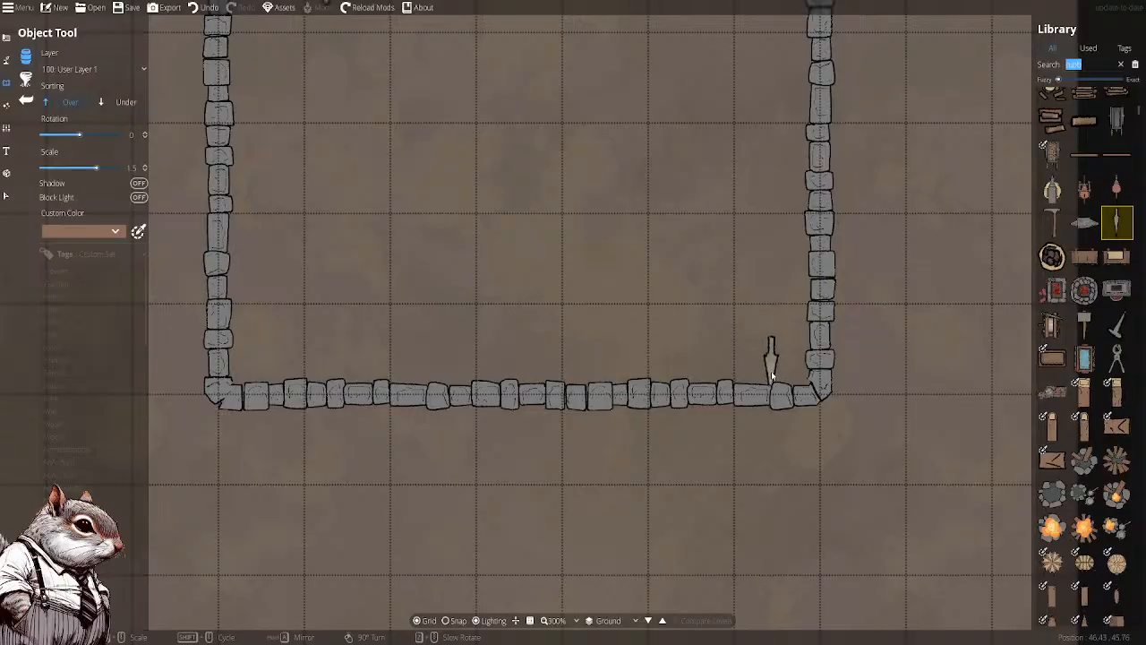
Place a hammer in the east room's southeast corner at scale 1.5, rotated to 135
{"action": "left_click", "coordinate": [1084, 324]}
{"action": "scroll", "coordinate": [789, 322], "scroll_direction": "down", "scroll_amount": 1}
{"action": "scroll", "coordinate": [791, 322], "scroll_direction": "up", "scroll_amount": 7}
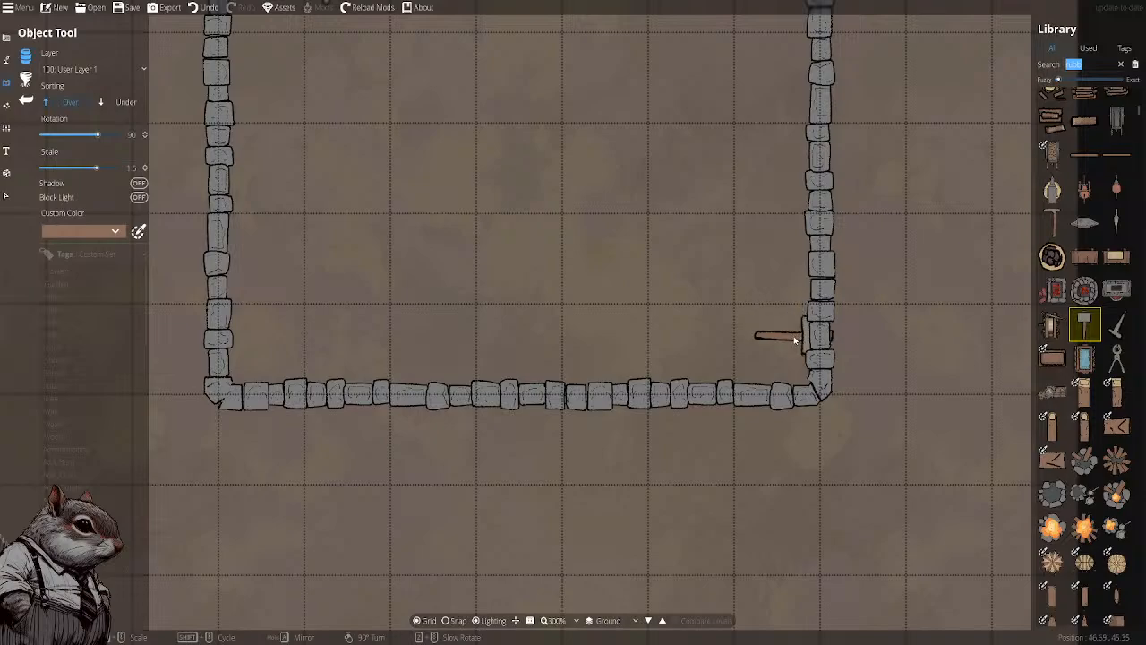
{"action": "scroll", "coordinate": [793, 358], "scroll_direction": "up", "scroll_amount": 3}
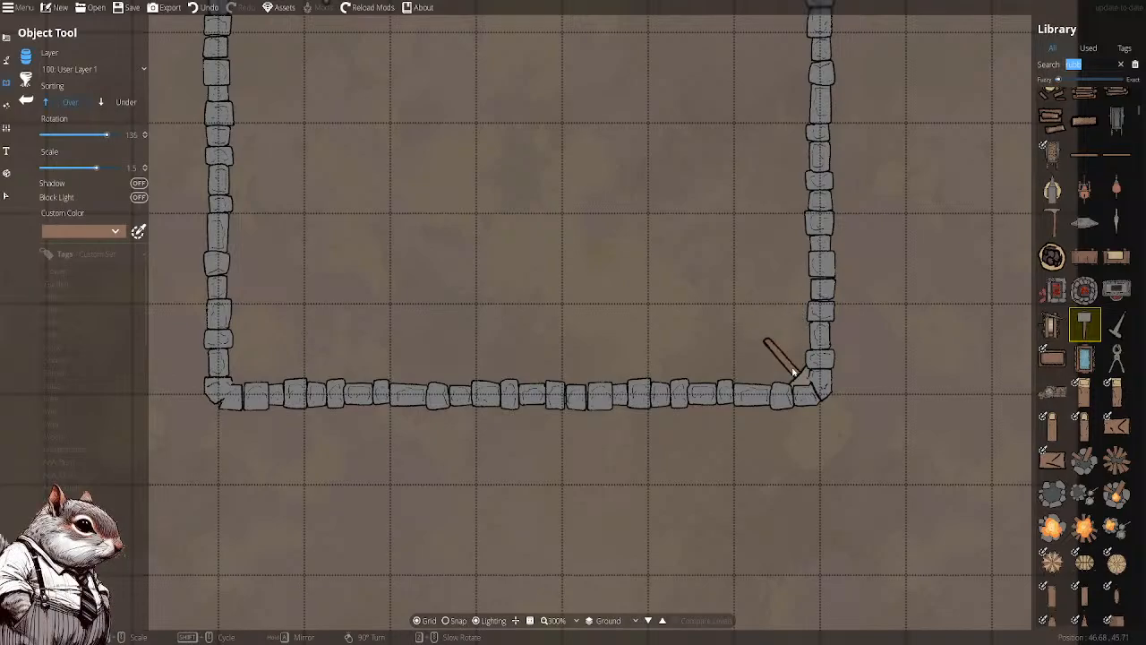
{"action": "left_click", "coordinate": [793, 372]}
Examine the whole east room, from the hammer's corner up to the bones and rubble, for spots needing more objects
{"action": "left_click_drag", "start_coordinate": [940, 239], "coordinate": [959, 288]}
{"action": "scroll", "coordinate": [937, 268], "scroll_direction": "down", "scroll_amount": 1}
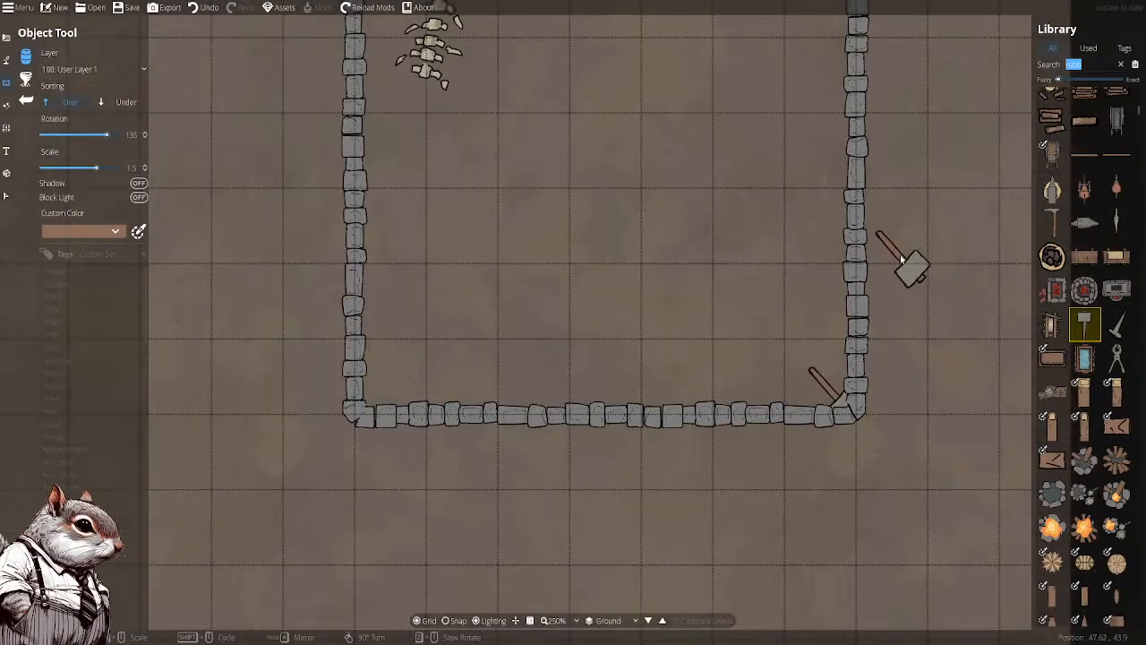
{"action": "scroll", "coordinate": [1083, 381], "scroll_direction": "down", "scroll_amount": 3}
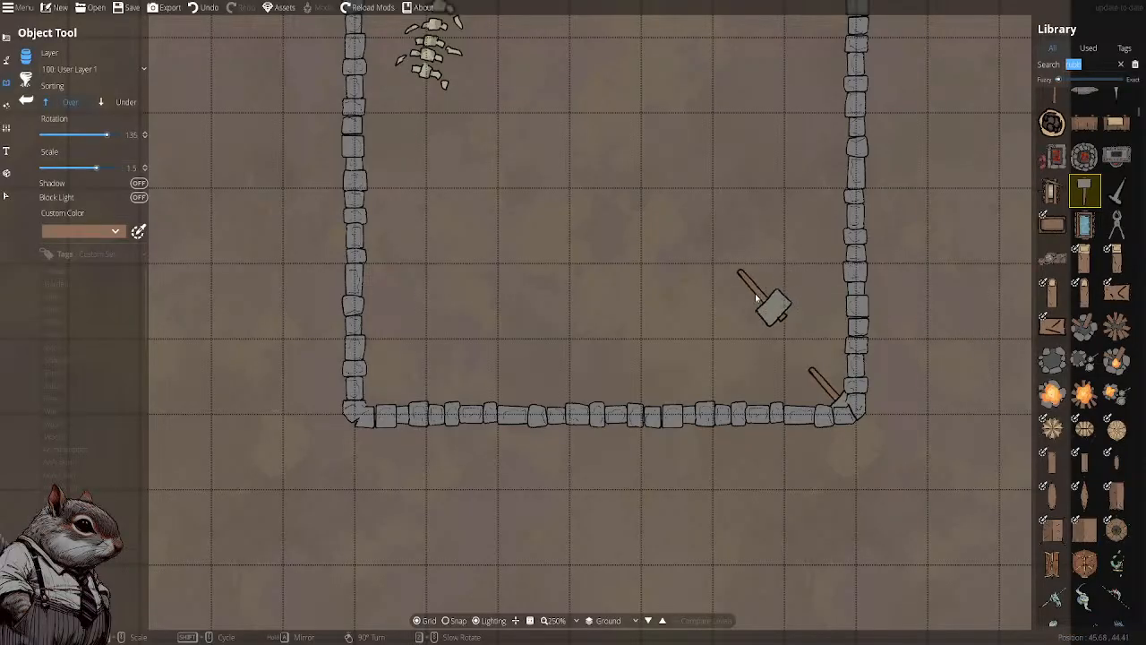
{"action": "left_click_drag", "start_coordinate": [609, 234], "coordinate": [660, 287]}
{"action": "scroll", "coordinate": [743, 234], "scroll_direction": "down", "scroll_amount": 1}
{"action": "left_click_drag", "start_coordinate": [743, 230], "coordinate": [778, 338]}
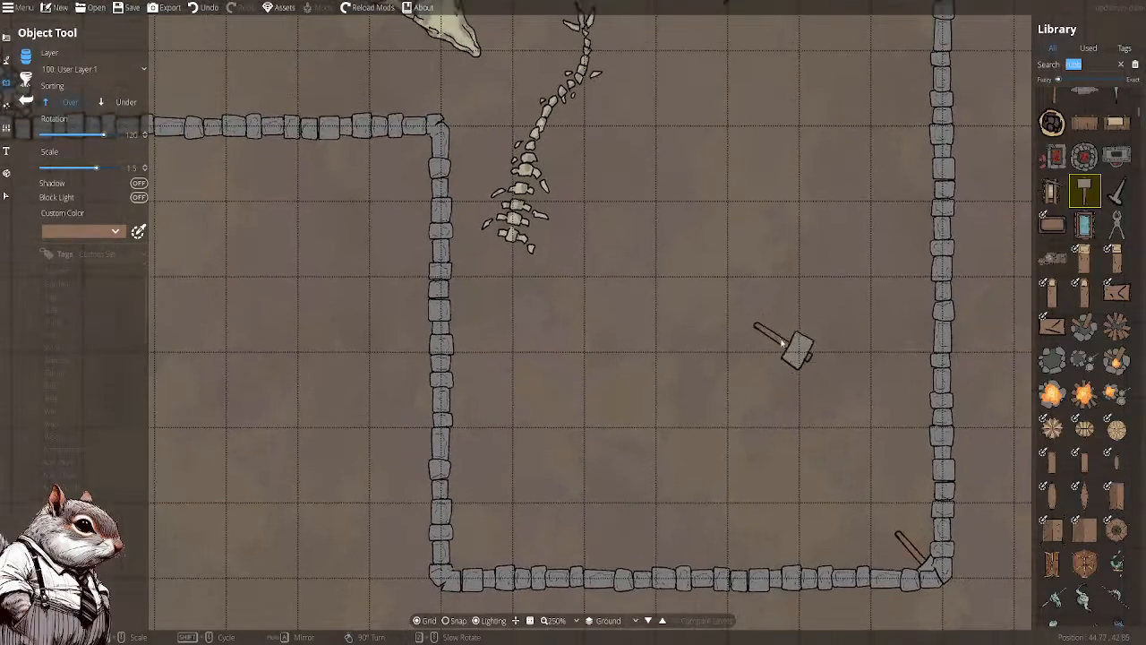
{"action": "scroll", "coordinate": [734, 277], "scroll_direction": "down", "scroll_amount": 2}
{"action": "scroll", "coordinate": [715, 269], "scroll_direction": "up", "scroll_amount": 2}
{"action": "left_click_drag", "start_coordinate": [683, 202], "coordinate": [791, 357]}
{"action": "scroll", "coordinate": [783, 341], "scroll_direction": "down", "scroll_amount": 2}
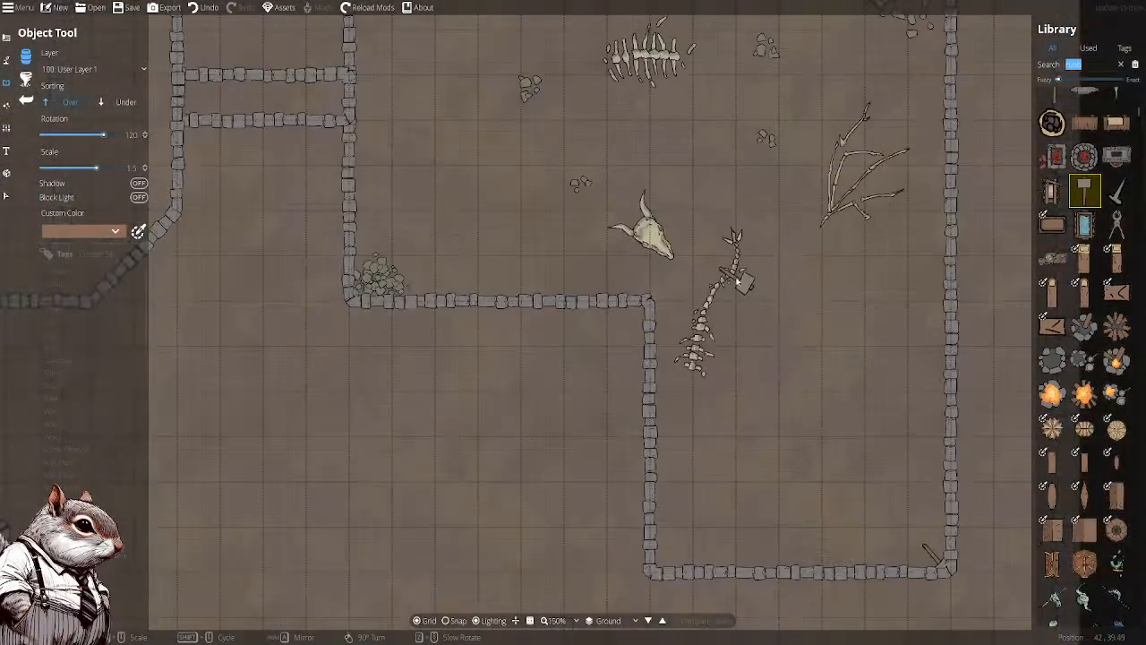
{"action": "left_click_drag", "start_coordinate": [641, 177], "coordinate": [562, 255]}
{"action": "scroll", "coordinate": [716, 309], "scroll_direction": "up", "scroll_amount": 1}
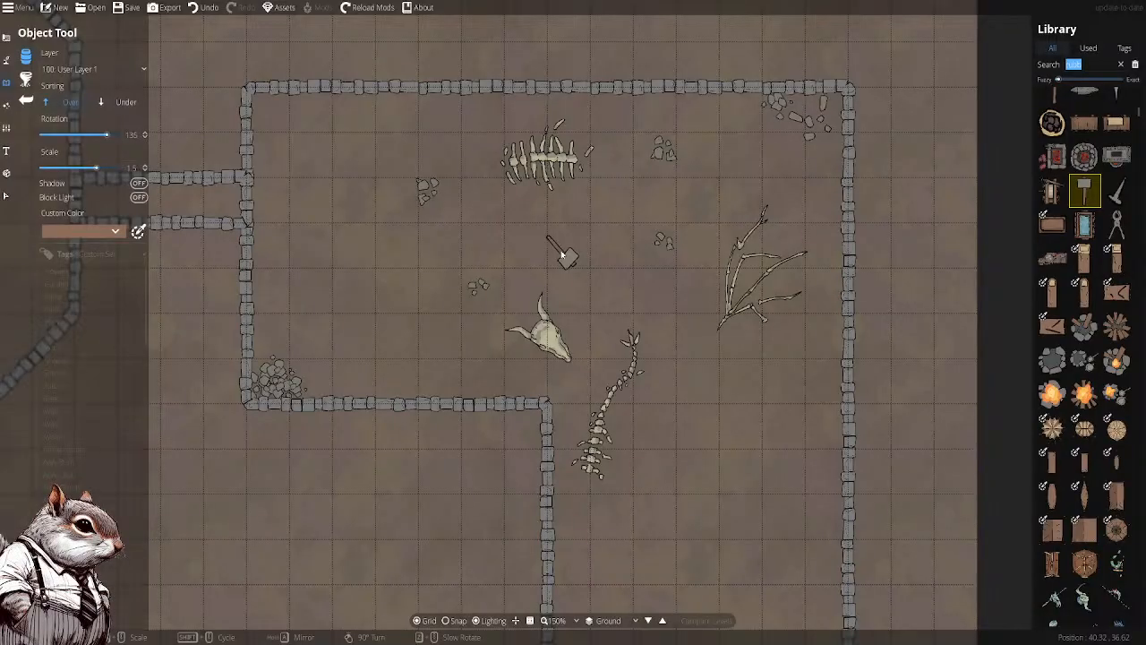
{"action": "left_click_drag", "start_coordinate": [790, 247], "coordinate": [722, 193]}
{"action": "left_click_drag", "start_coordinate": [761, 229], "coordinate": [707, 235]}
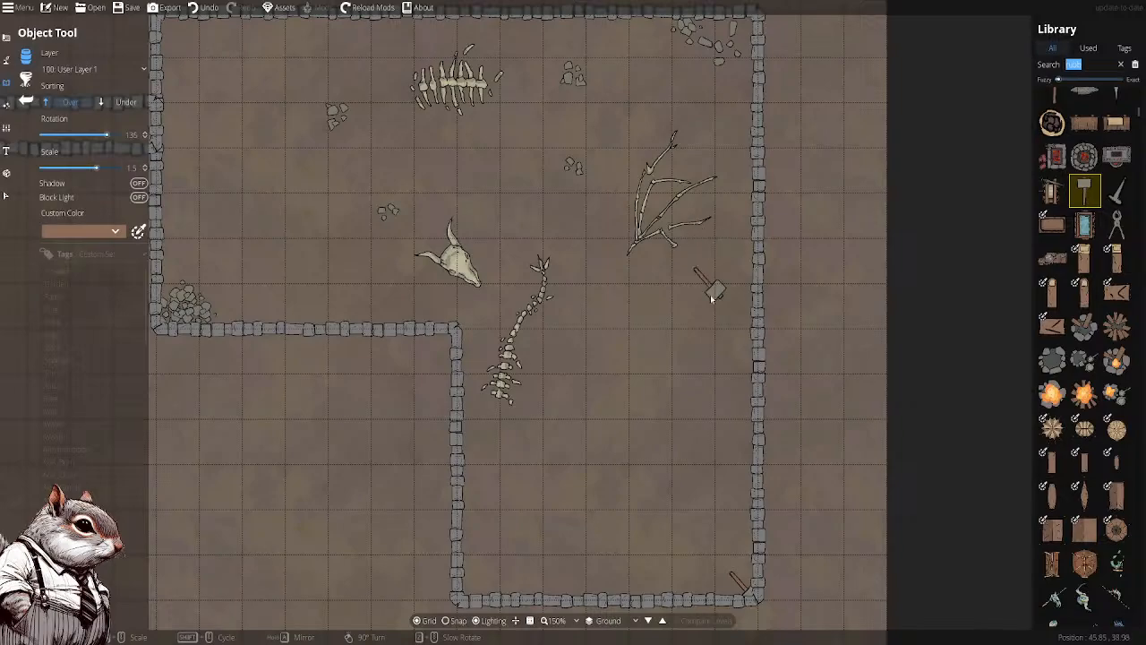
{"action": "left_click_drag", "start_coordinate": [724, 351], "coordinate": [732, 282]}
{"action": "scroll", "coordinate": [741, 355], "scroll_direction": "up", "scroll_amount": 1}
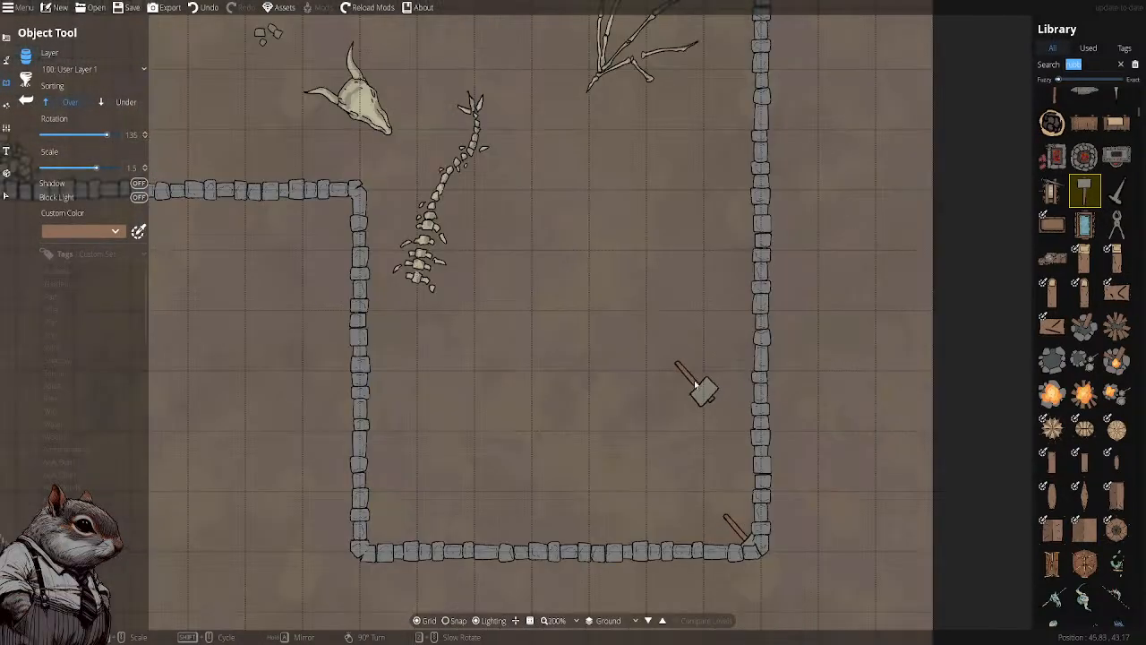
Search the library for "spoon" and place an enlarged spoon against the west wall of the east room's southern section, rotated to -90
{"action": "scroll", "coordinate": [1083, 322], "scroll_direction": "down", "scroll_amount": 5}
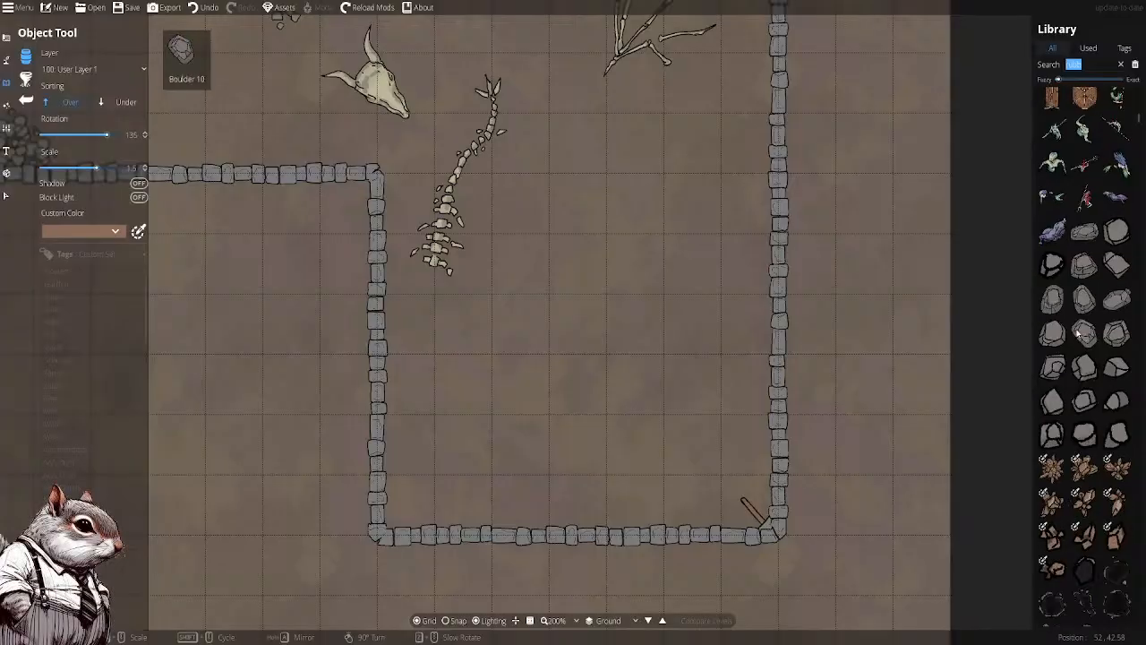
{"action": "scroll", "coordinate": [1078, 334], "scroll_direction": "down", "scroll_amount": 4}
{"action": "double_click", "coordinate": [1090, 65]}
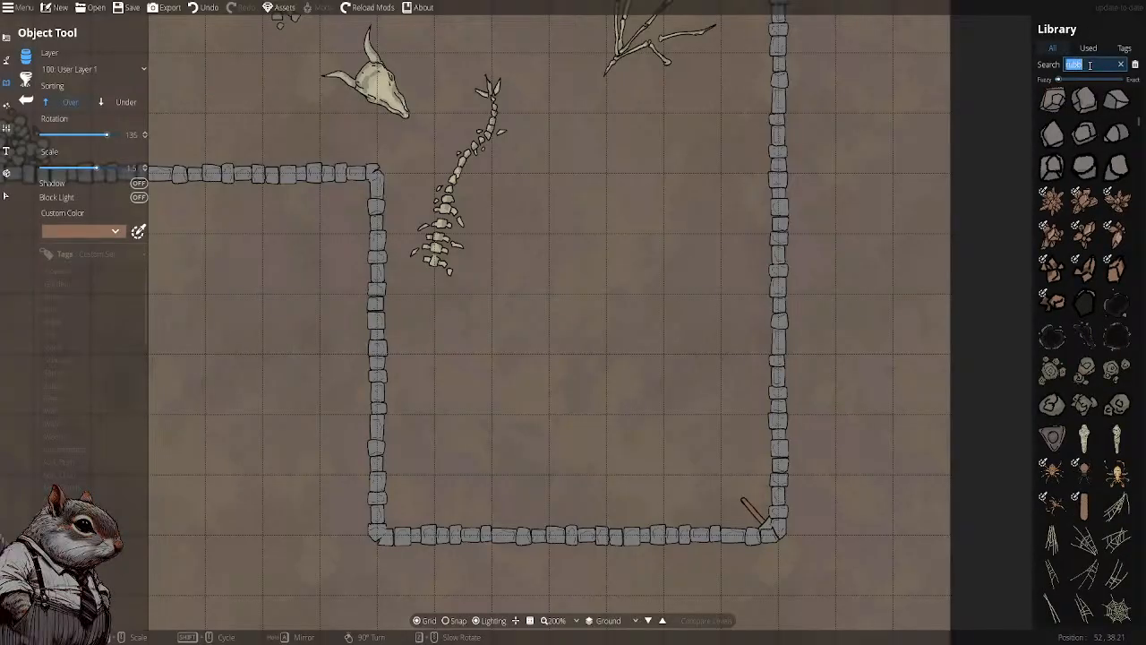
{"action": "type", "text": "spoon"}
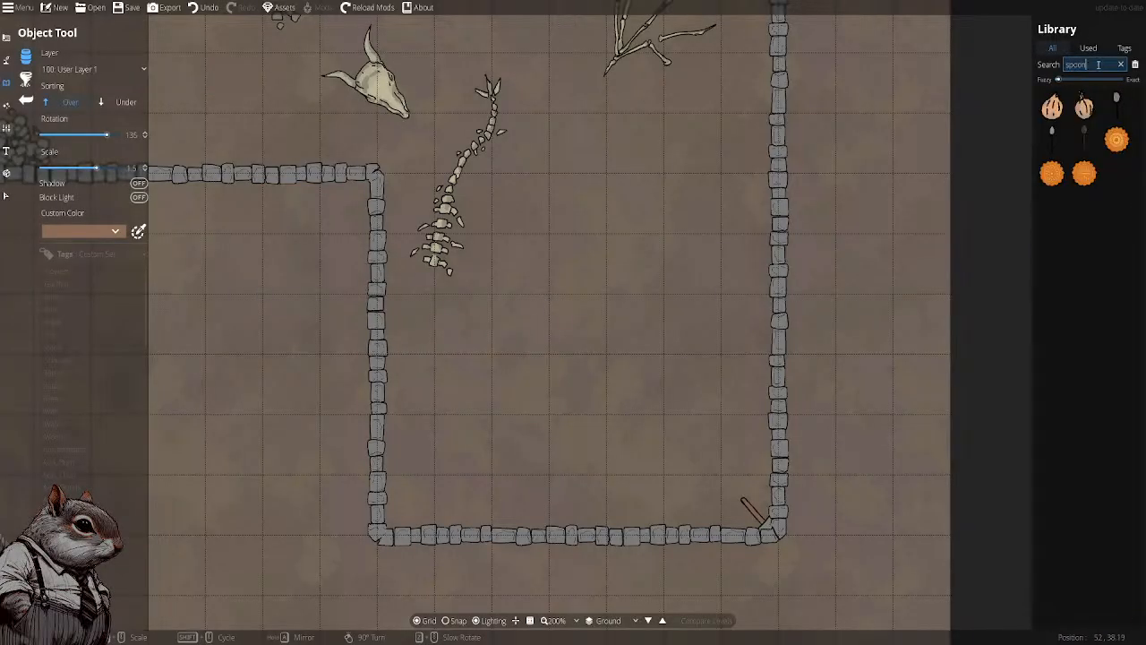
{"action": "left_click", "coordinate": [1116, 105]}
{"action": "scroll", "coordinate": [440, 342], "scroll_direction": "up", "scroll_amount": 2}
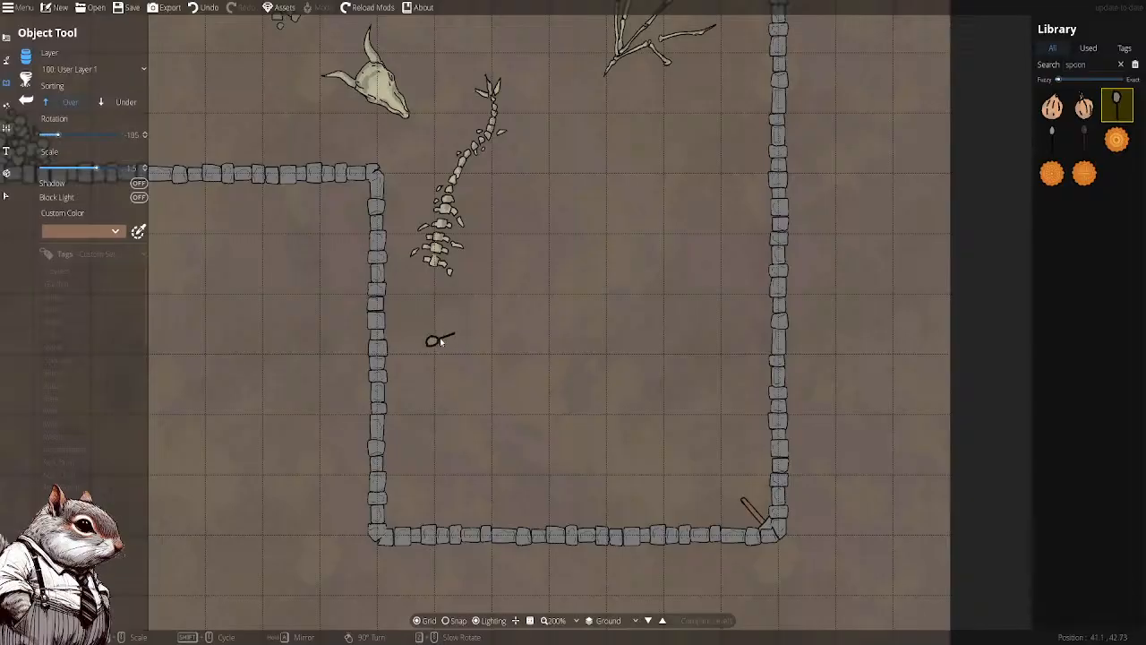
{"action": "scroll", "coordinate": [439, 342], "scroll_direction": "up", "scroll_amount": 5, "text": "ctrl"}
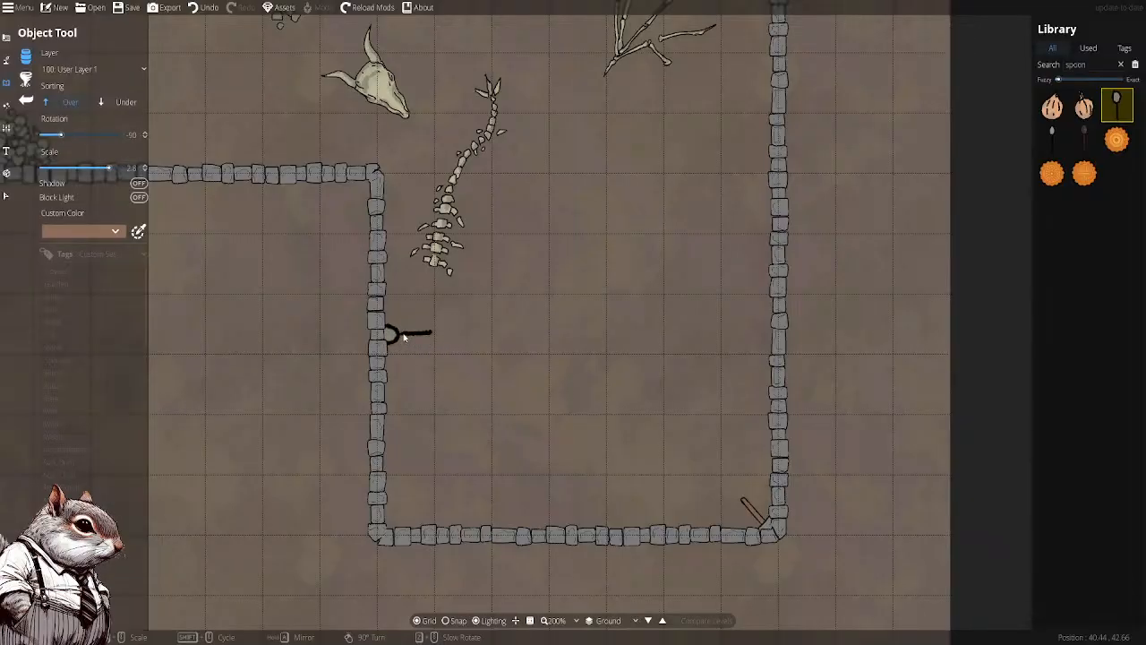
{"action": "left_click", "coordinate": [403, 336]}
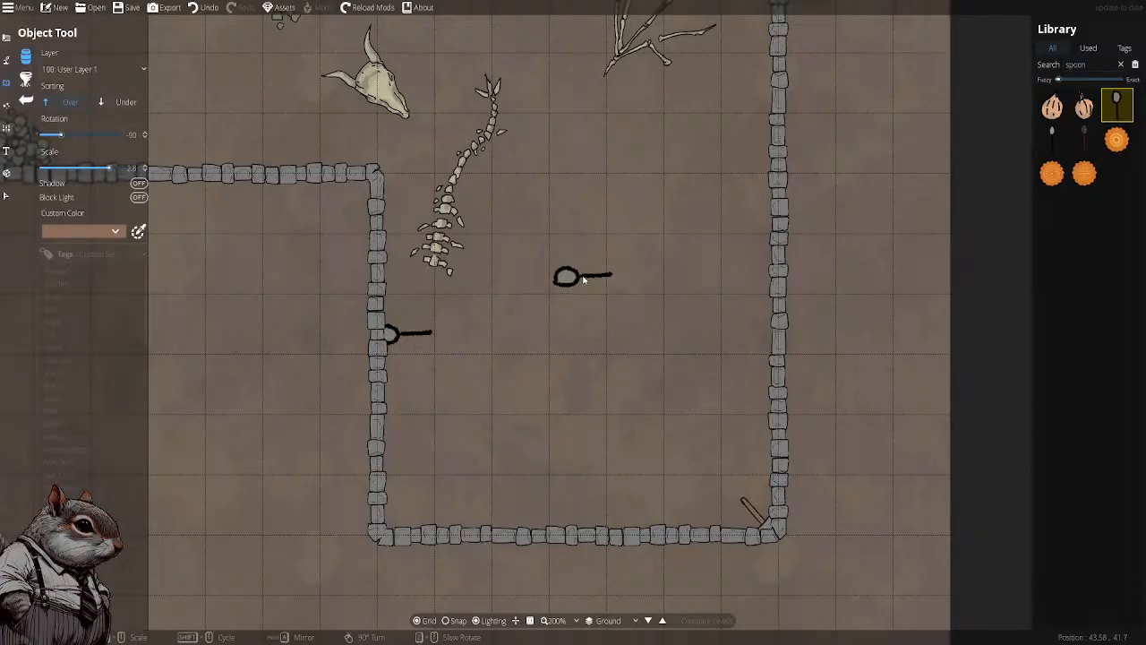
Undo the spoon placement and clear the library search
{"action": "key", "text": "ctrl+z"}
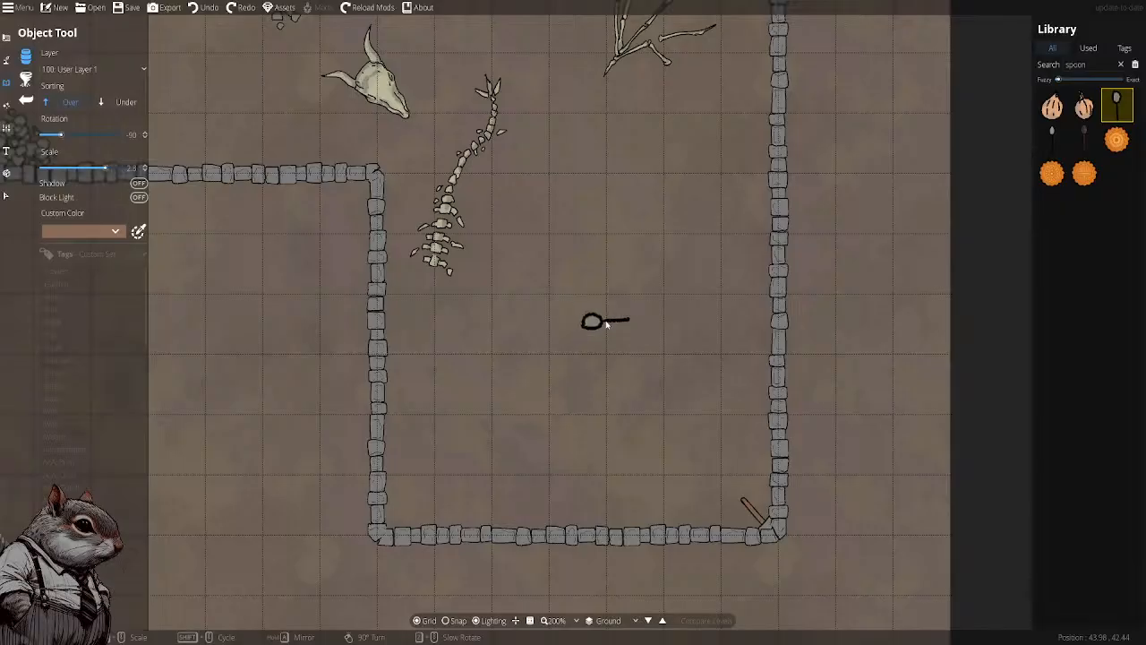
{"action": "scroll", "coordinate": [597, 320], "scroll_direction": "down", "scroll_amount": 5, "text": "ctrl"}
{"action": "left_click", "coordinate": [1136, 66]}
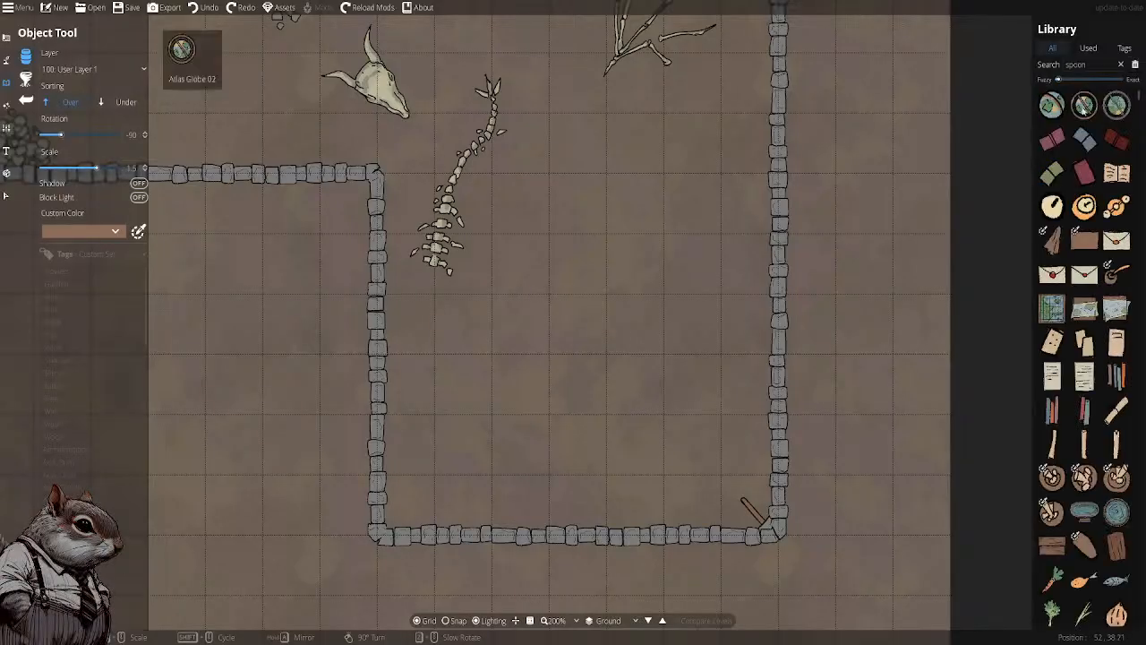
{"action": "left_click_drag", "start_coordinate": [557, 190], "coordinate": [627, 202]}
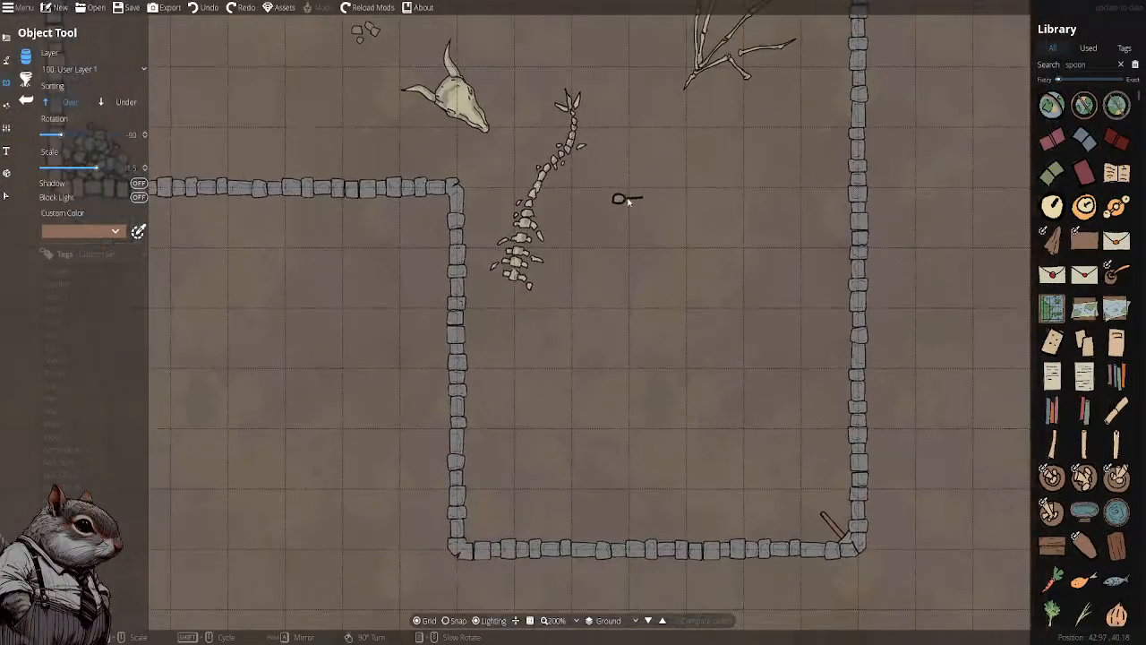
Search the object library for "bone" and preview the monster bone assets
{"action": "left_click_drag", "start_coordinate": [1097, 65], "coordinate": [945, 55]}
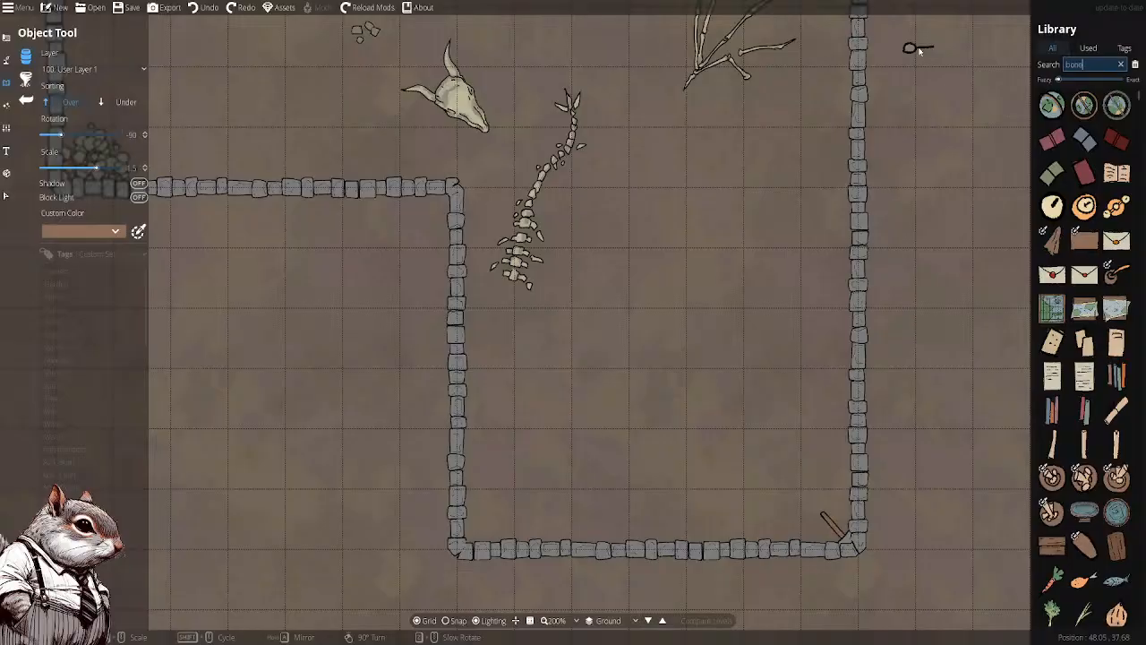
{"action": "type", "text": "bone"}
{"action": "mouse_move", "coordinate": [1081, 234]}
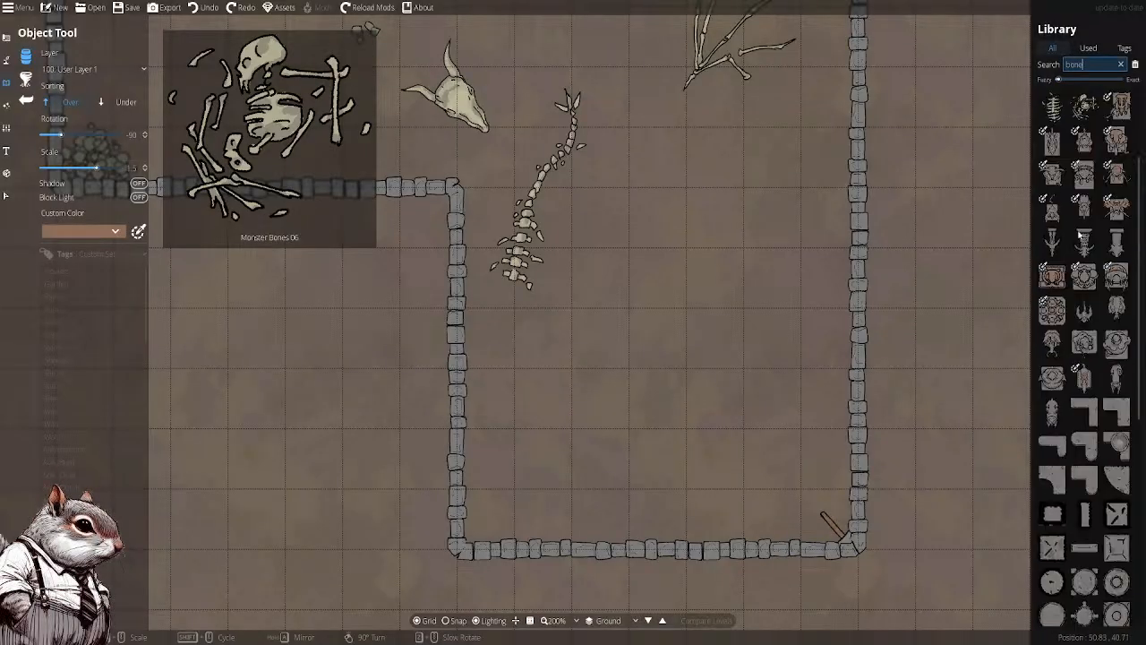
{"action": "scroll", "coordinate": [1081, 234], "scroll_direction": "down", "scroll_amount": 5}
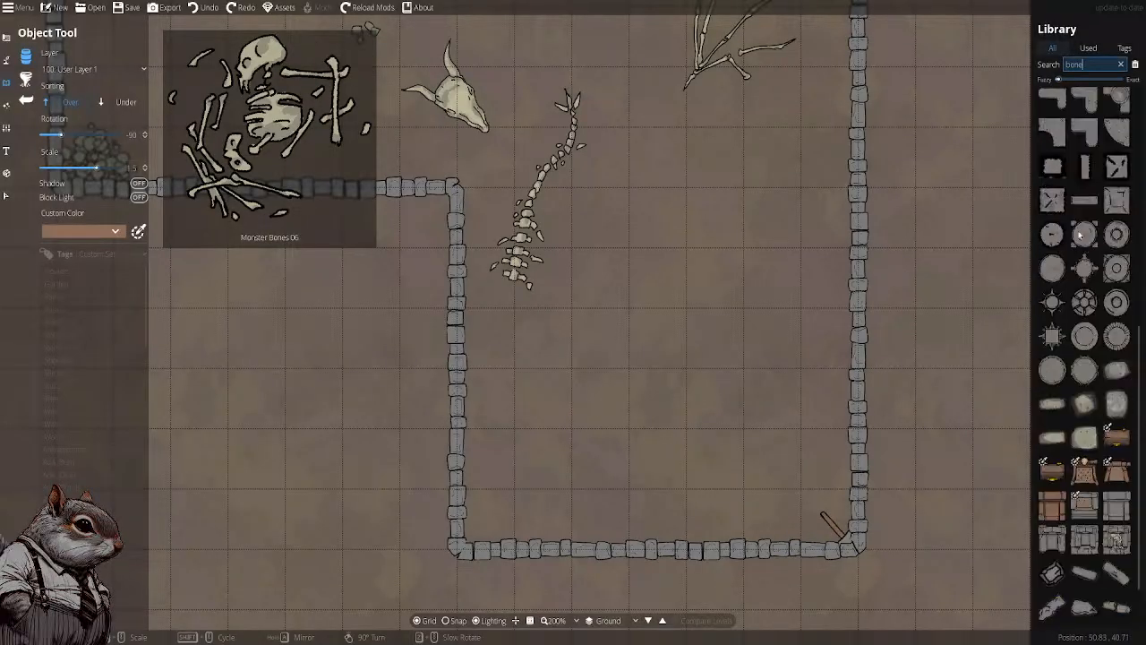
{"action": "scroll", "coordinate": [1081, 235], "scroll_direction": "up", "scroll_amount": 5}
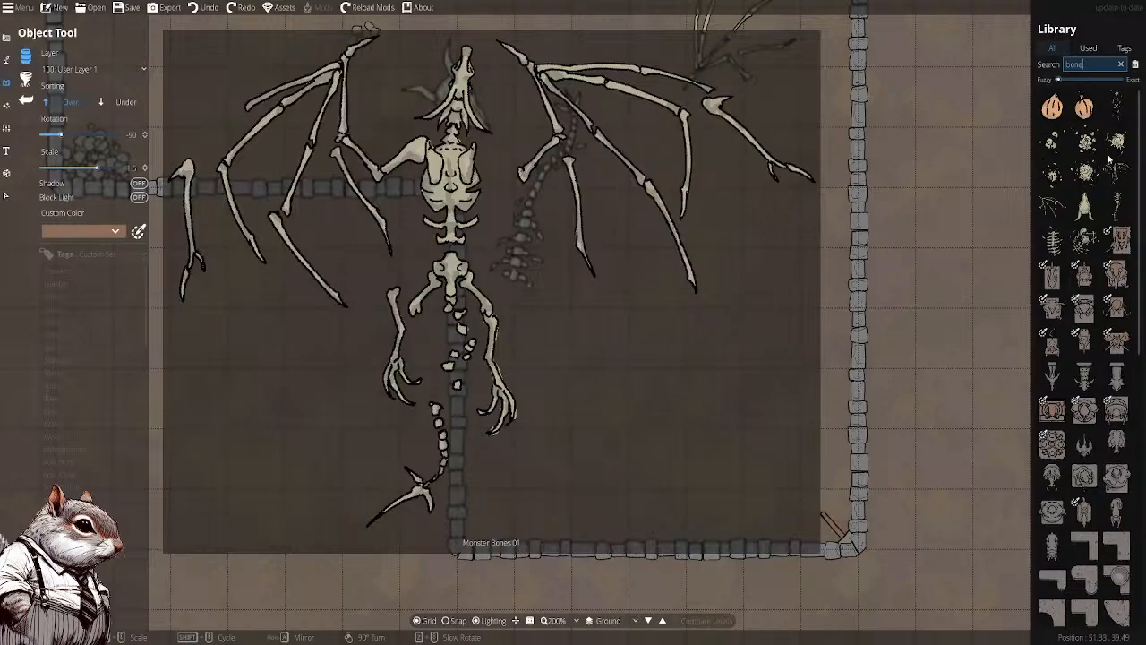
{"action": "mouse_move", "coordinate": [1115, 112]}
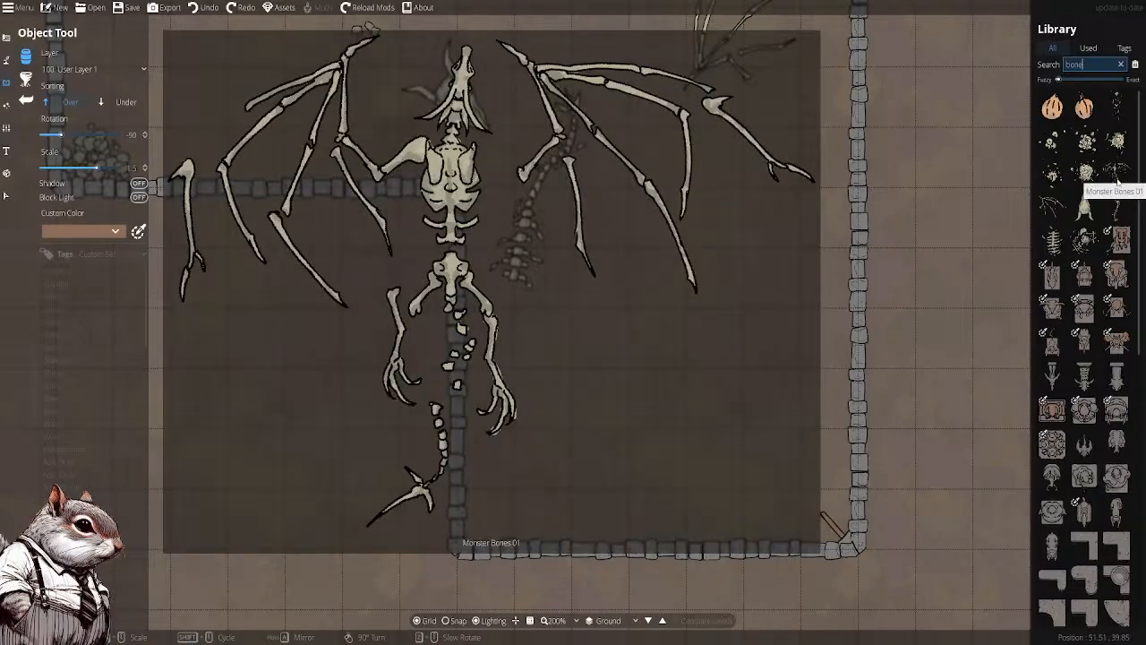
{"action": "mouse_move", "coordinate": [1116, 179]}
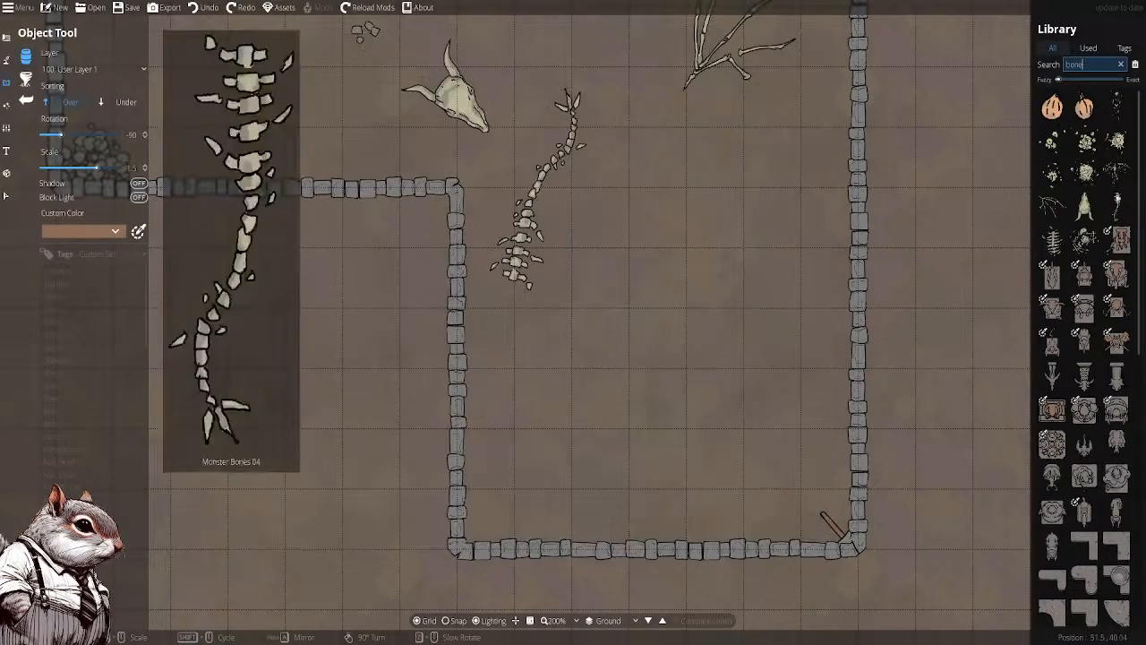
Search the library for "rubb" and place two differently rotated rubble clusters at scale 1.5 in the room's lower-left corner
{"action": "left_click_drag", "start_coordinate": [629, 151], "coordinate": [741, 289]}
{"action": "left_click_drag", "start_coordinate": [701, 182], "coordinate": [846, 305]}
{"action": "scroll", "coordinate": [804, 220], "scroll_direction": "down", "scroll_amount": 1}
{"action": "scroll", "coordinate": [804, 220], "scroll_direction": "down", "scroll_amount": 1}
{"action": "left_click_drag", "start_coordinate": [825, 247], "coordinate": [605, 179]}
{"action": "left_click_drag", "start_coordinate": [729, 380], "coordinate": [609, 269]}
{"action": "scroll", "coordinate": [609, 270], "scroll_direction": "up", "scroll_amount": 2}
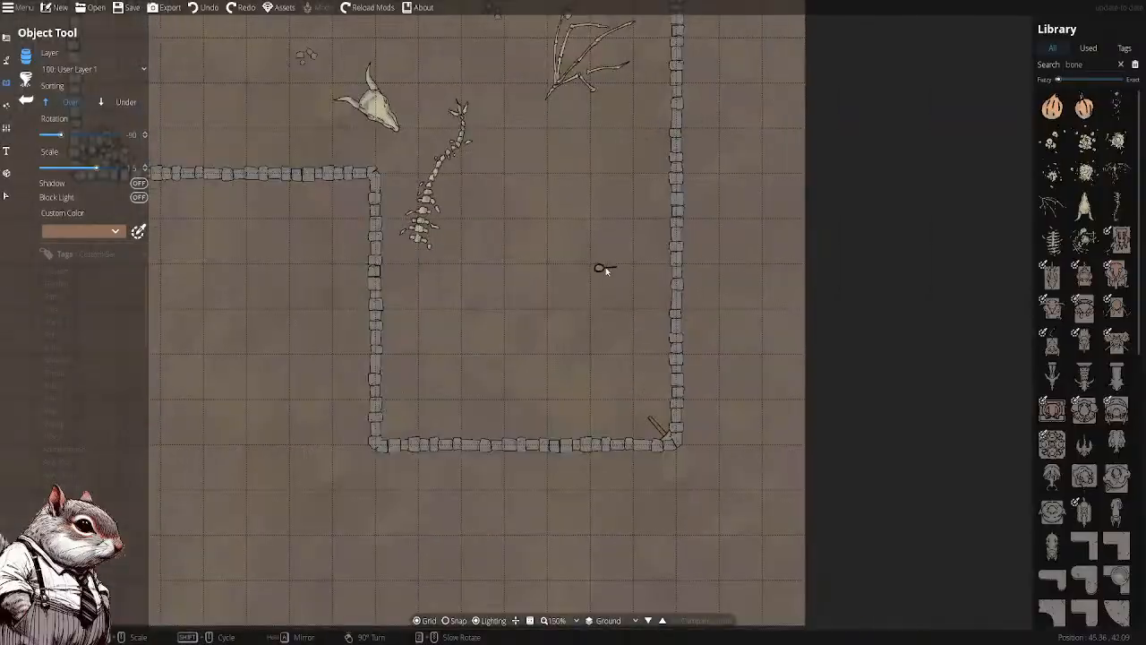
{"action": "left_click_drag", "start_coordinate": [1100, 64], "coordinate": [972, 46]}
{"action": "type", "text": "rubb"}
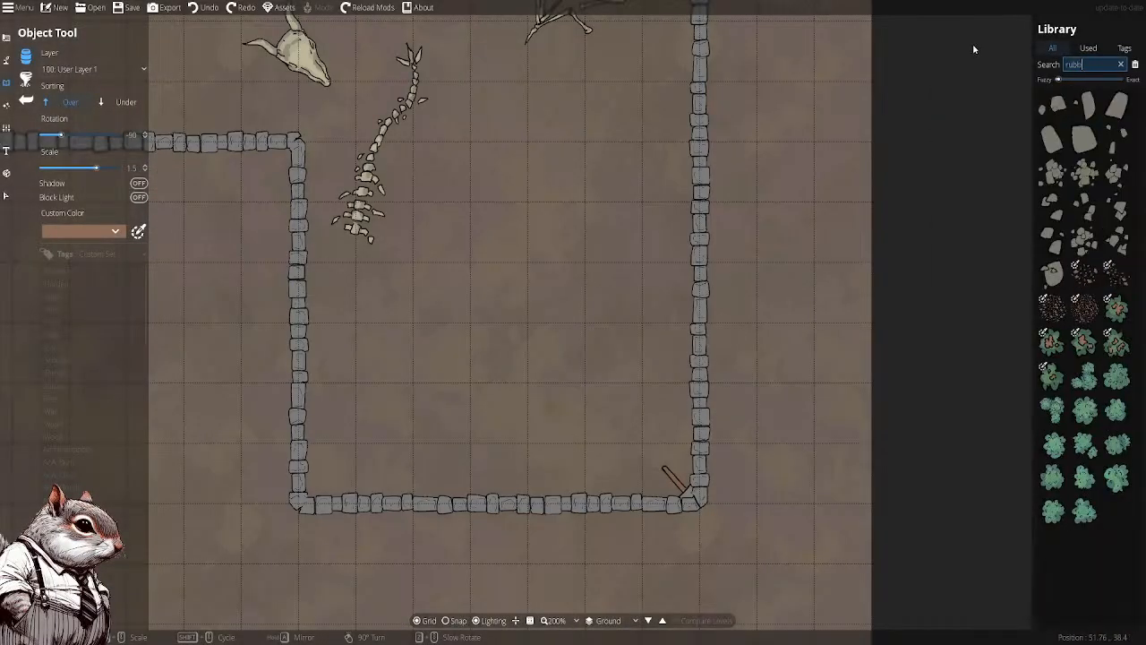
{"action": "left_click", "coordinate": [1117, 238]}
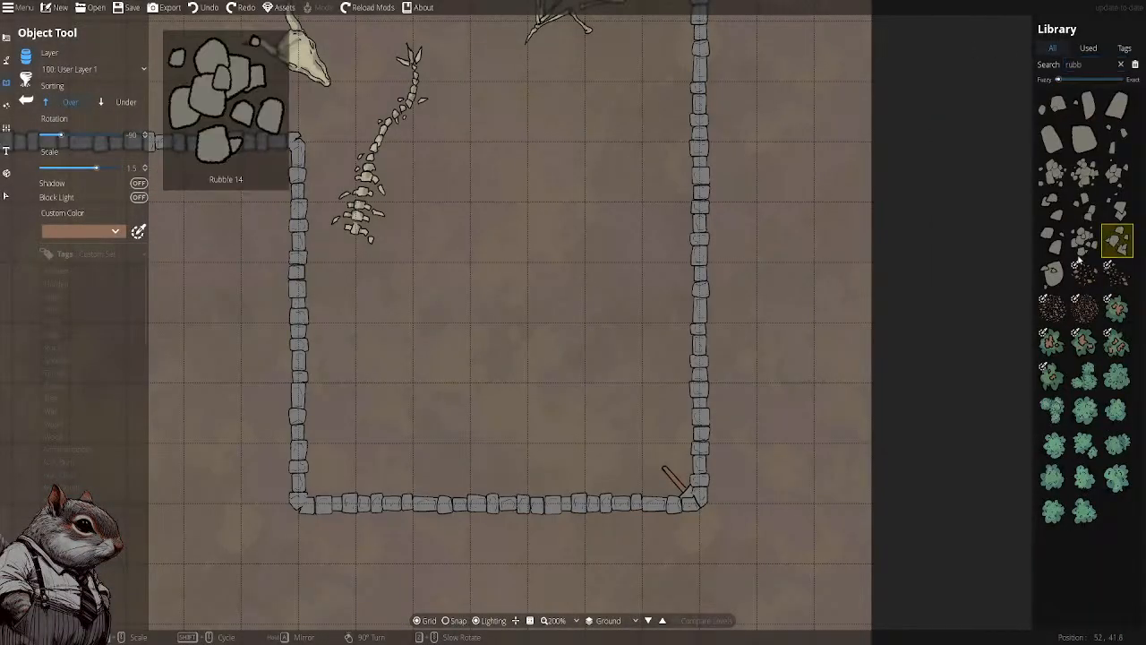
{"action": "scroll", "coordinate": [329, 479], "scroll_direction": "down", "scroll_amount": 3}
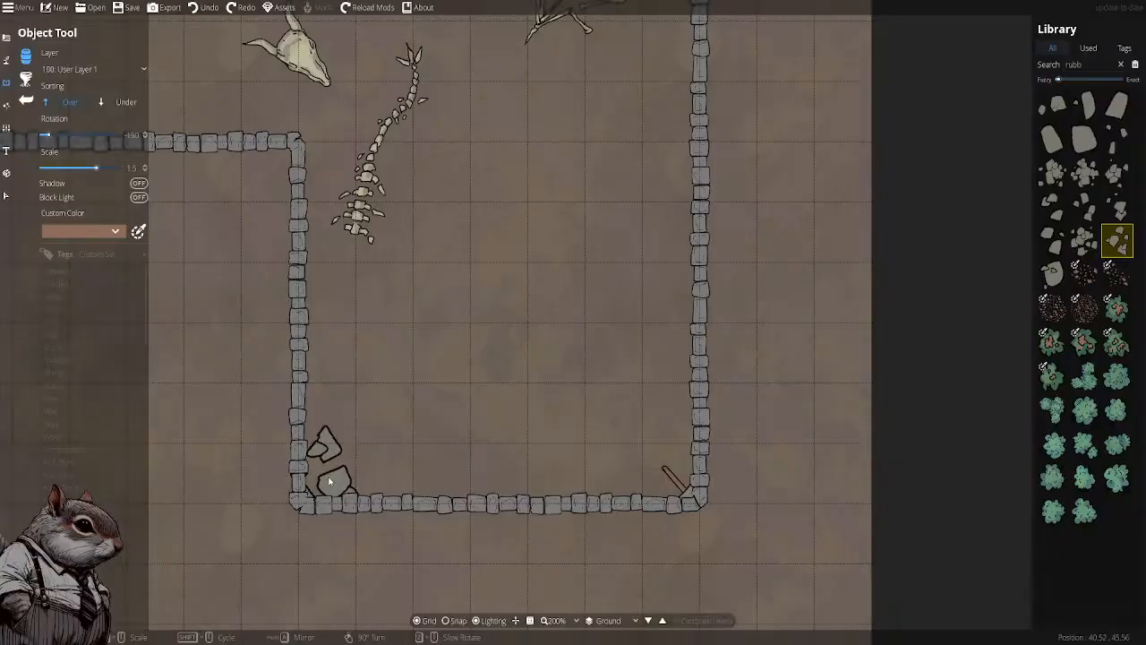
{"action": "left_click", "coordinate": [330, 481]}
{"action": "scroll", "coordinate": [335, 474], "scroll_direction": "down", "scroll_amount": 6}
{"action": "left_click", "coordinate": [352, 457]}
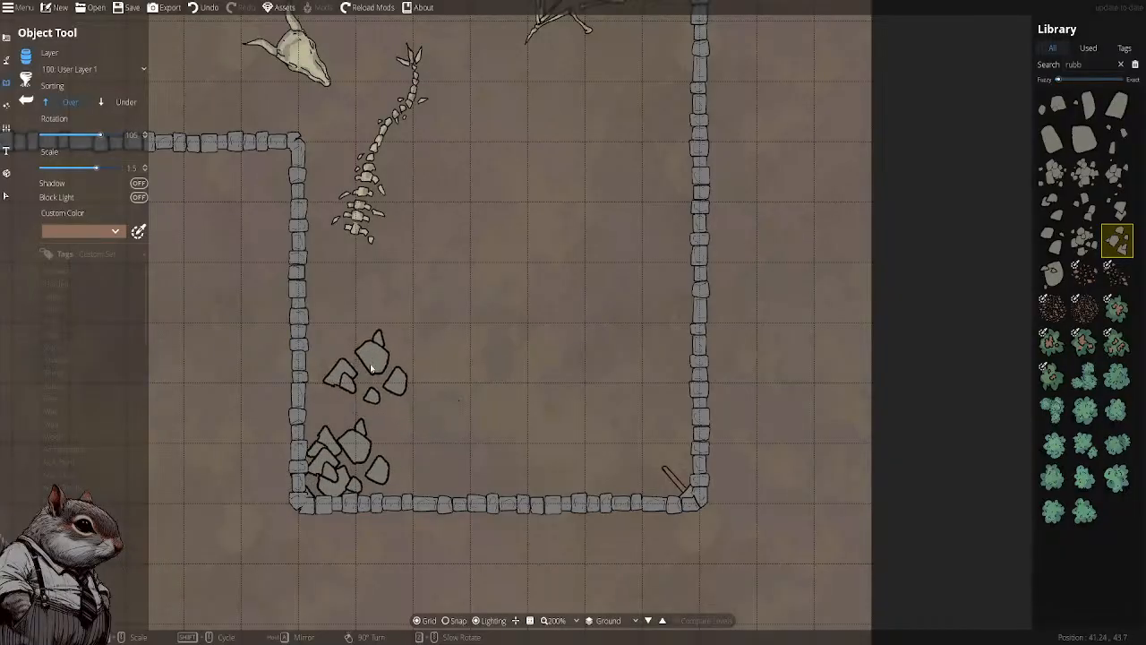
Extend the corner rubble pile upward along the wall with a rotated cluster at scale 1
{"action": "scroll", "coordinate": [332, 404], "scroll_direction": "down", "scroll_amount": 3}
{"action": "scroll", "coordinate": [331, 405], "scroll_direction": "down", "scroll_amount": 2}
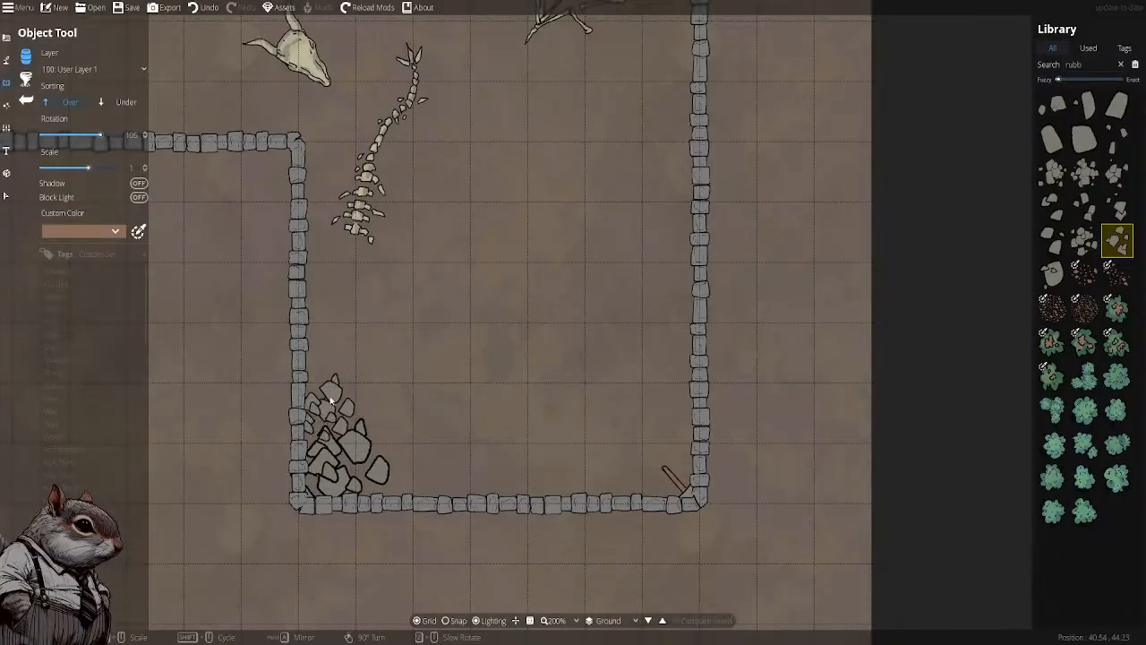
{"action": "scroll", "coordinate": [332, 405], "scroll_direction": "down", "scroll_amount": 4}
{"action": "left_click", "coordinate": [331, 405]}
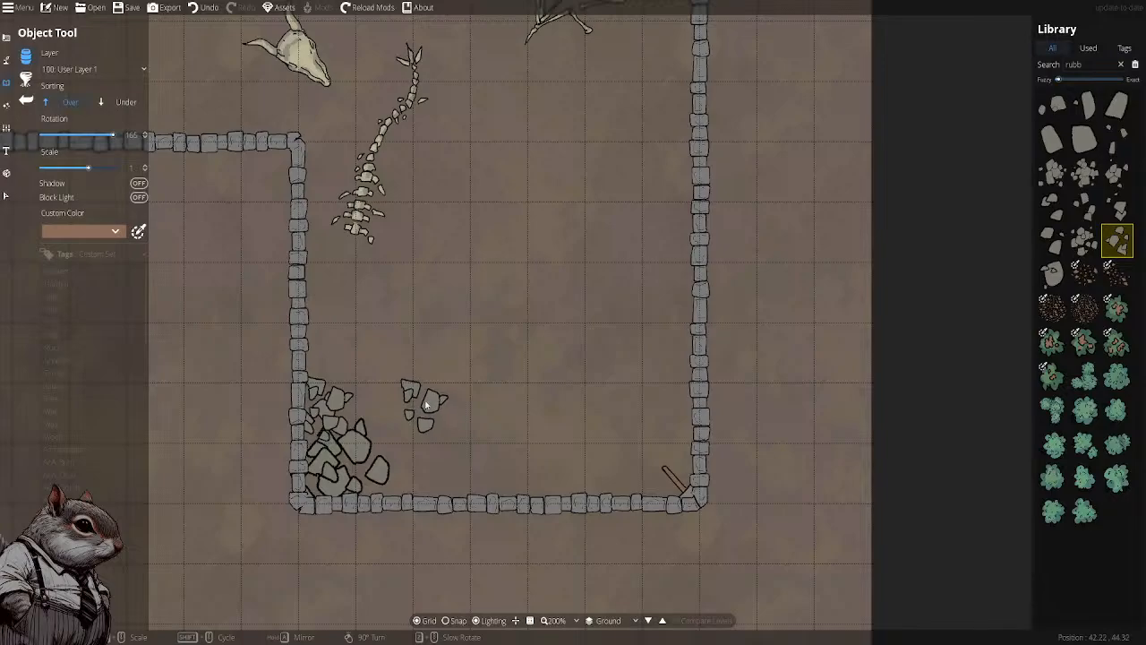
Place overlapping, differently rotated rubble clusters at scale 1 against the middle of the southern area's right wall
{"action": "left_click_drag", "start_coordinate": [546, 322], "coordinate": [555, 399]}
{"action": "scroll", "coordinate": [694, 337], "scroll_direction": "down", "scroll_amount": 4}
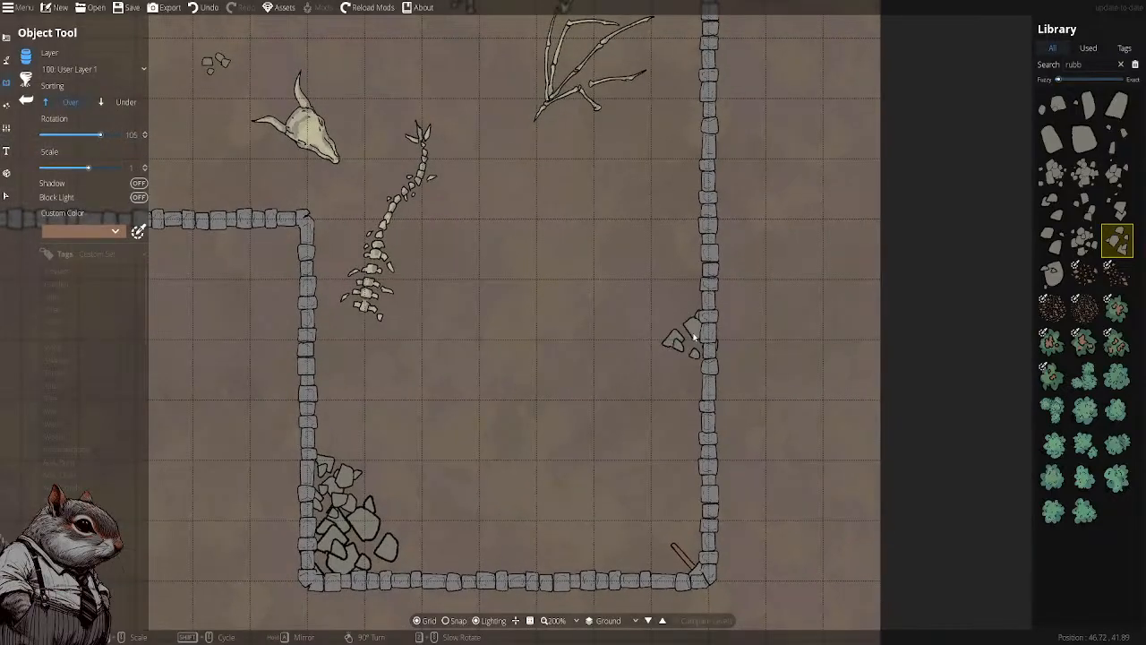
{"action": "scroll", "coordinate": [694, 336], "scroll_direction": "down", "scroll_amount": 8}
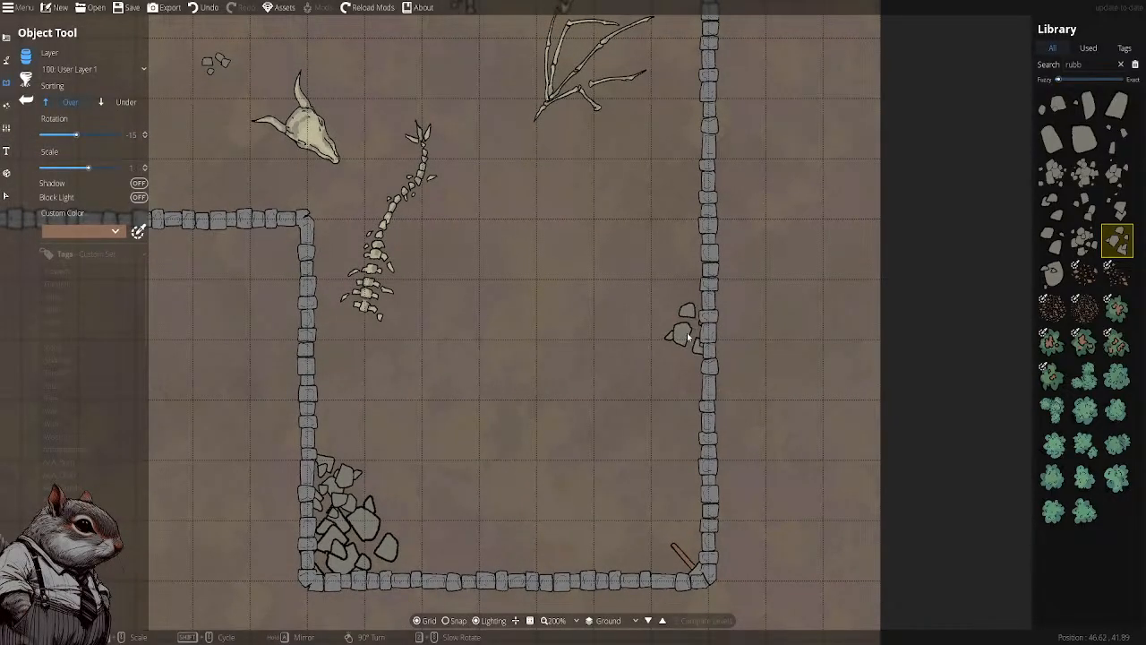
{"action": "scroll", "coordinate": [688, 335], "scroll_direction": "up", "scroll_amount": 6}
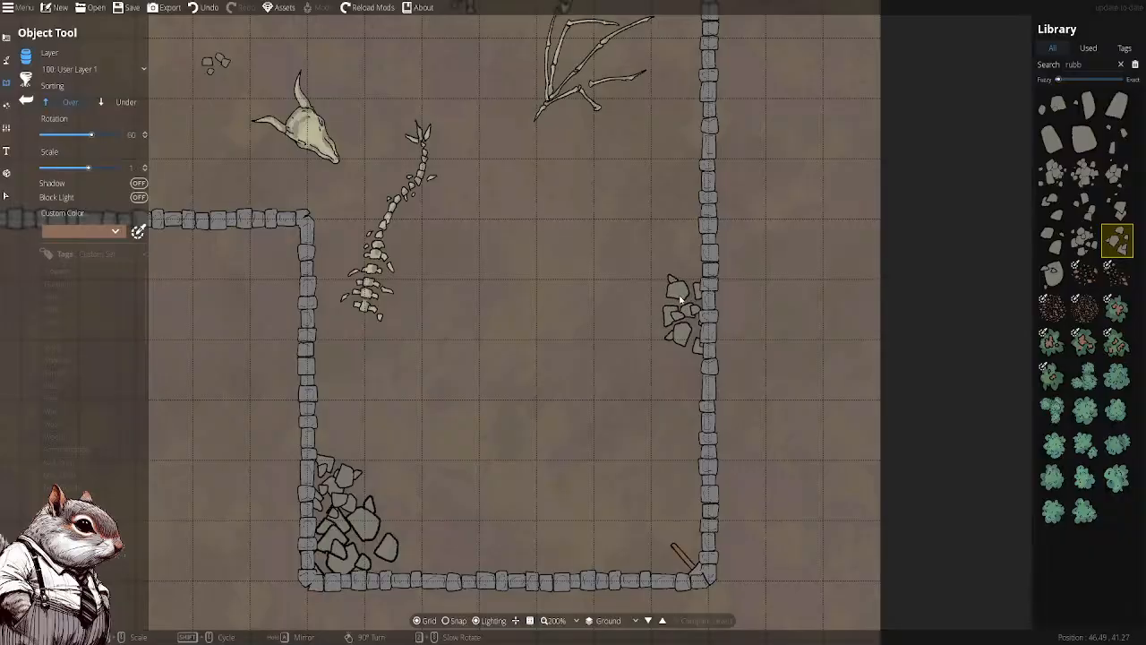
Add a cluster of the smaller rubble variant against the right wall, just below the existing pile
{"action": "left_click", "coordinate": [1116, 206]}
{"action": "left_click", "coordinate": [690, 376]}
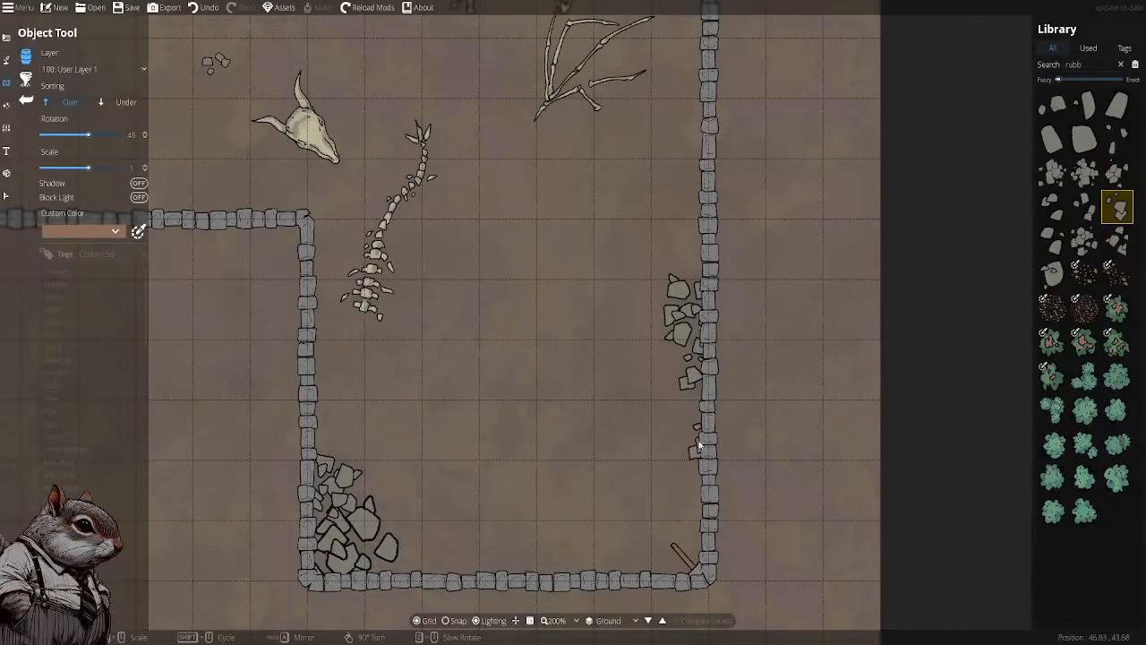
{"action": "scroll", "coordinate": [693, 415], "scroll_direction": "down", "scroll_amount": 3}
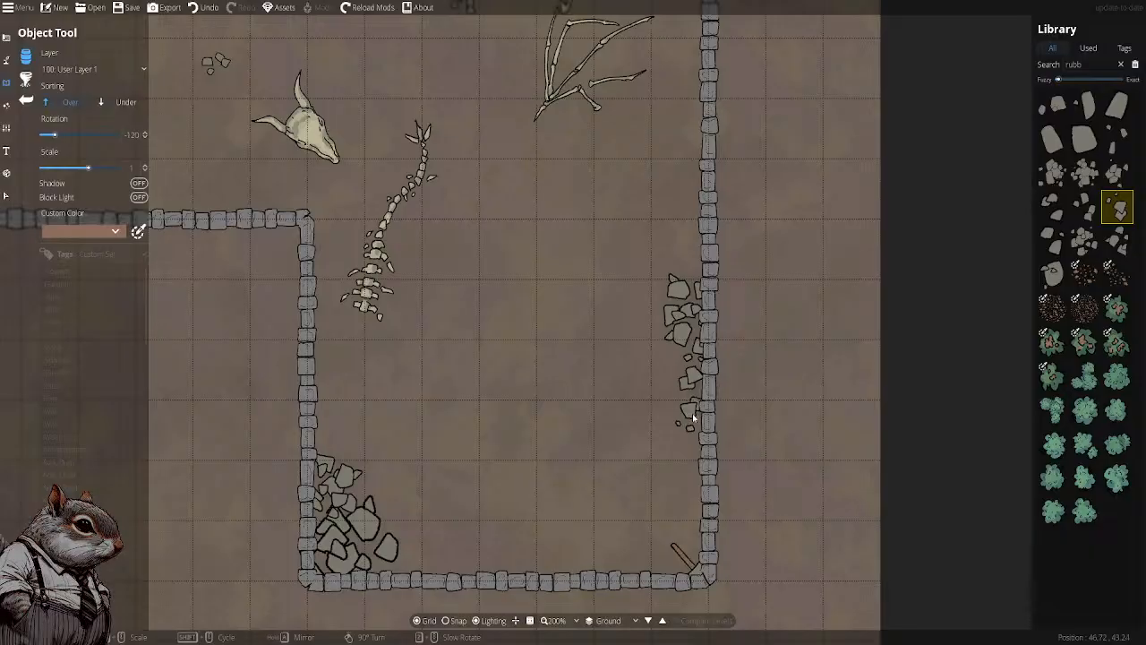
Scatter another small rubble variant in several rotations along the room's bottom wall, between the corner pile and the plank
{"action": "left_click", "coordinate": [1085, 208]}
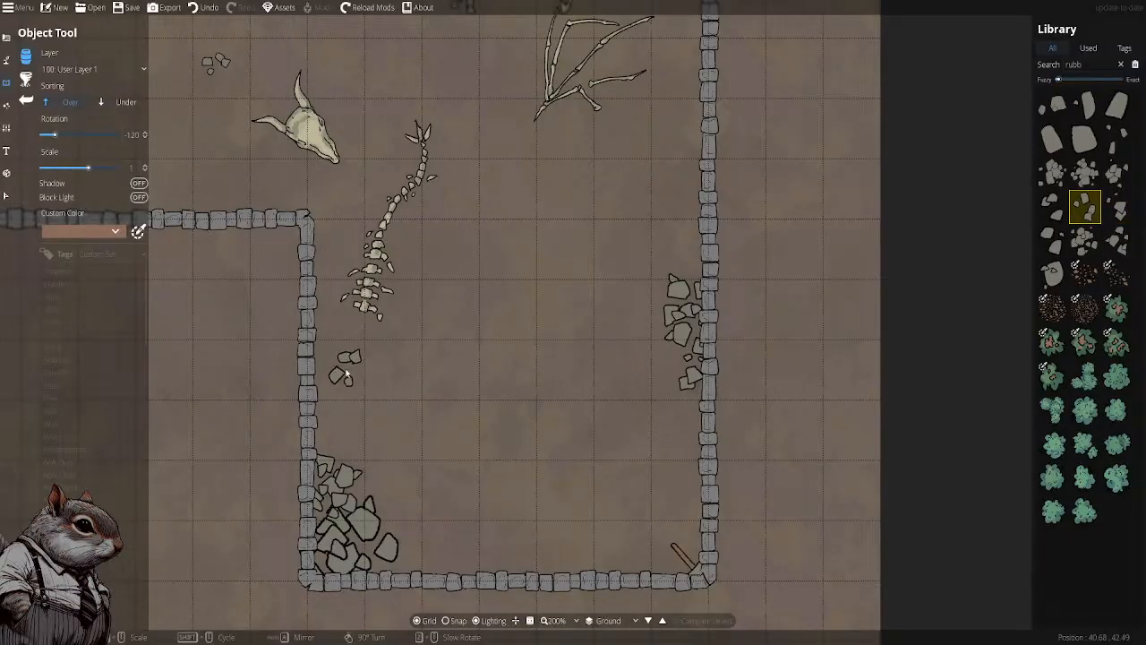
{"action": "left_click_drag", "start_coordinate": [618, 279], "coordinate": [607, 485]}
{"action": "scroll", "coordinate": [676, 391], "scroll_direction": "down", "scroll_amount": 1}
{"action": "left_click_drag", "start_coordinate": [676, 372], "coordinate": [670, 111]}
{"action": "scroll", "coordinate": [577, 529], "scroll_direction": "up", "scroll_amount": 2}
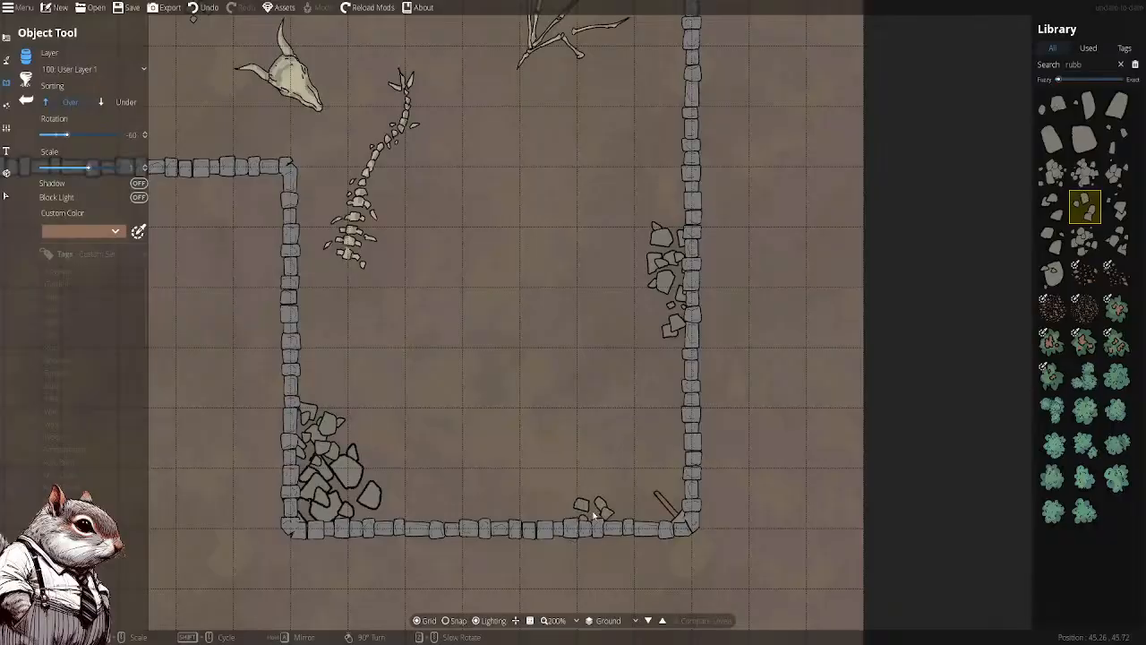
{"action": "scroll", "coordinate": [488, 512], "scroll_direction": "up", "scroll_amount": 9}
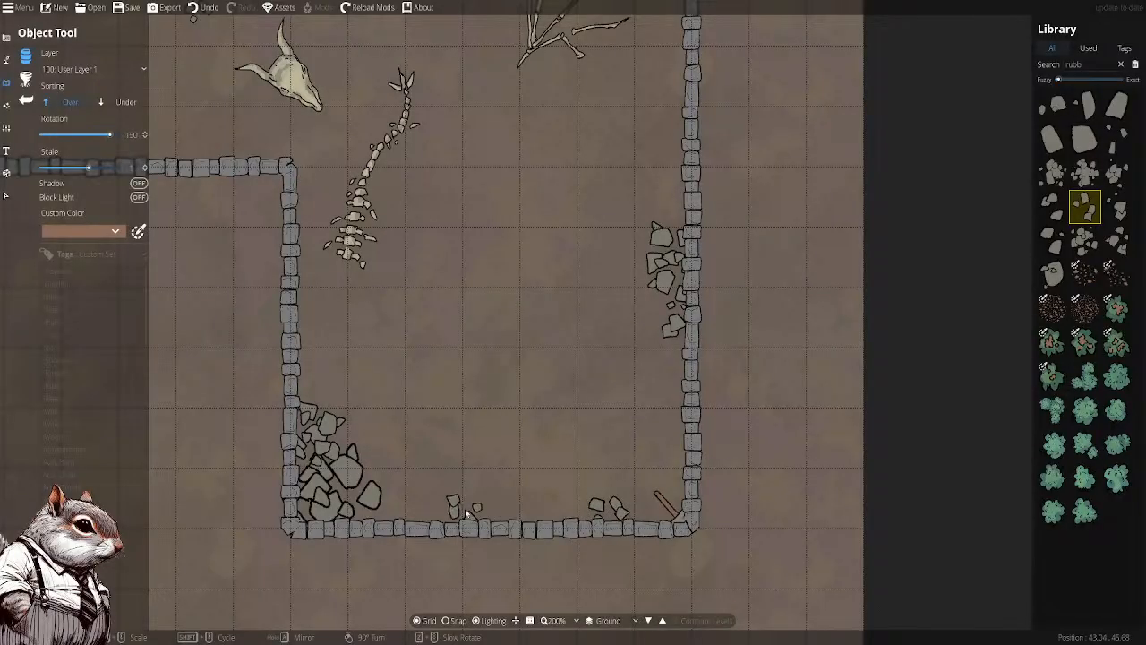
{"action": "scroll", "coordinate": [464, 512], "scroll_direction": "down", "scroll_amount": 5}
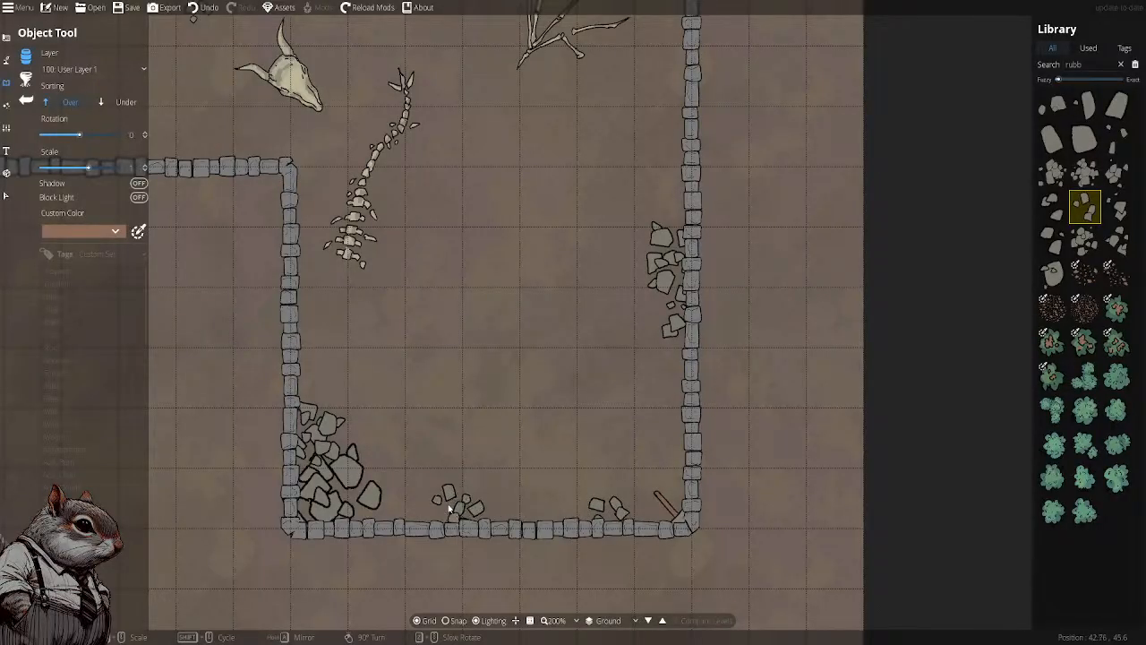
{"action": "scroll", "coordinate": [425, 517], "scroll_direction": "down", "scroll_amount": 3}
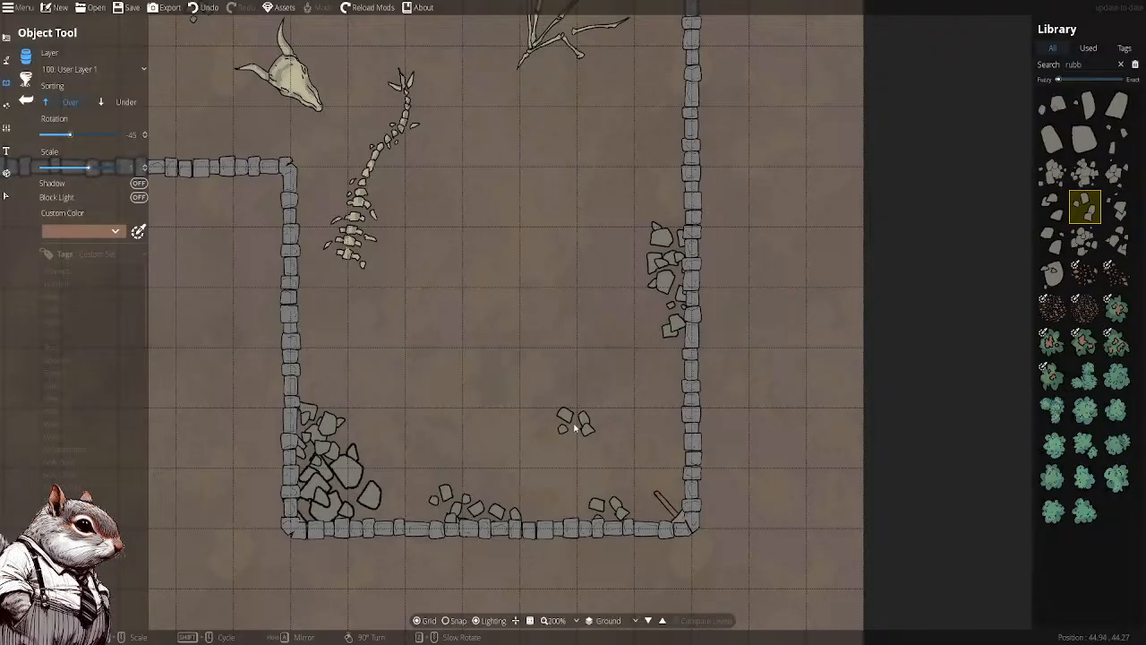
Inspect the bones and rubble scattered across the whole L-shaped room
{"action": "left_click_drag", "start_coordinate": [568, 339], "coordinate": [601, 411]}
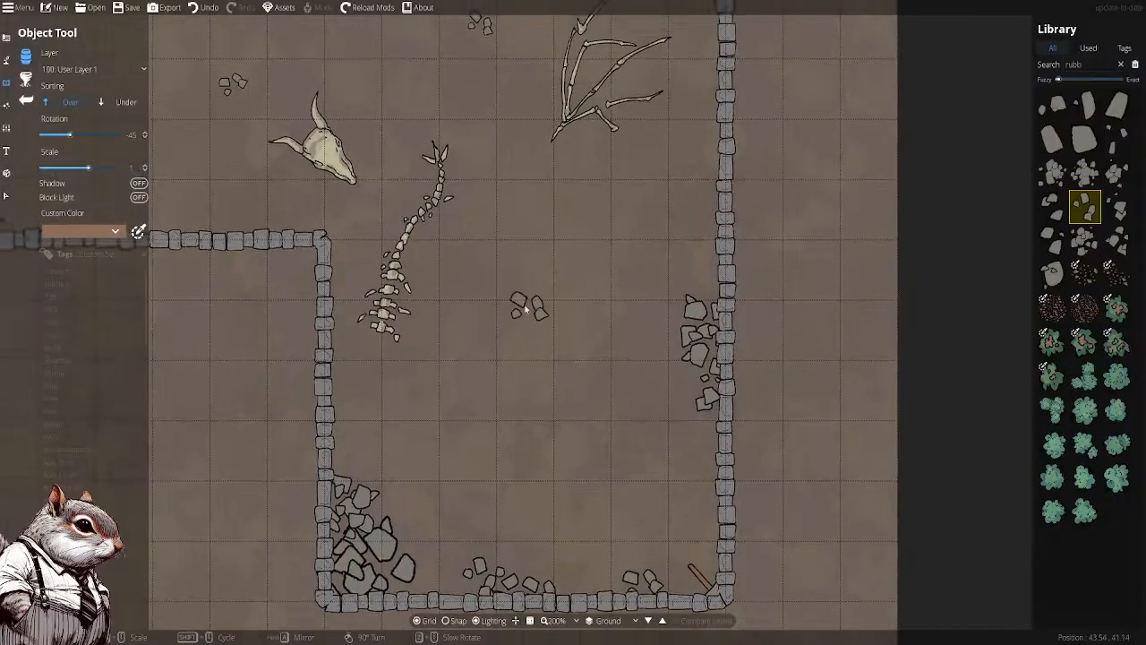
{"action": "left_click_drag", "start_coordinate": [512, 281], "coordinate": [586, 363]}
{"action": "scroll", "coordinate": [555, 323], "scroll_direction": "down", "scroll_amount": 3}
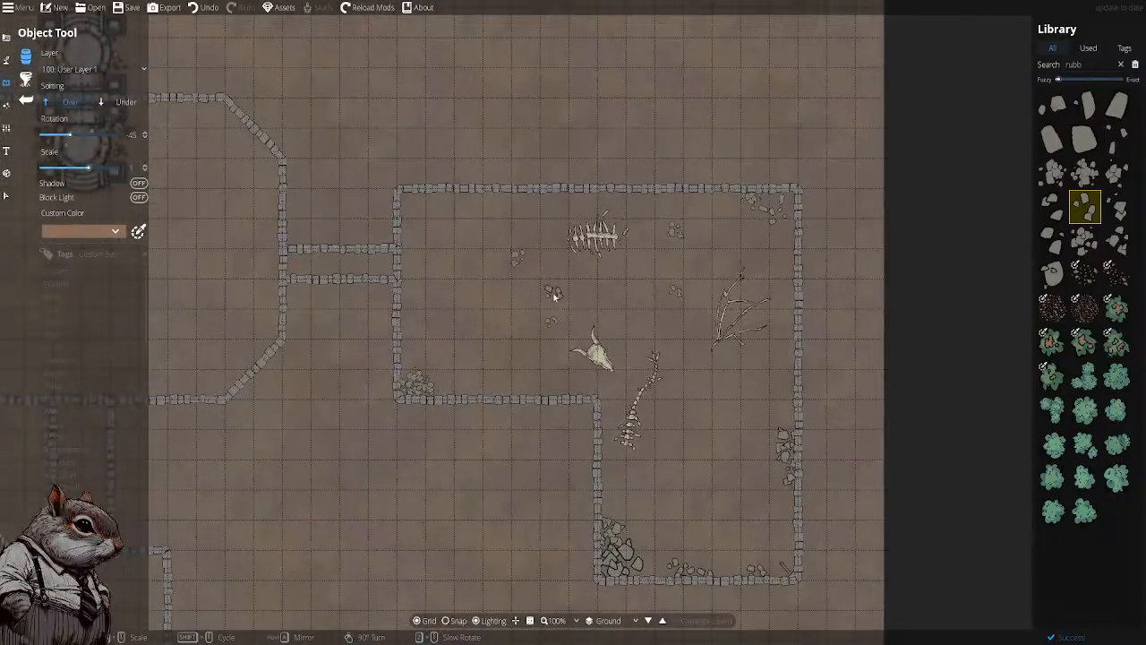
{"action": "scroll", "coordinate": [573, 300], "scroll_direction": "up", "scroll_amount": 2}
{"action": "scroll", "coordinate": [587, 321], "scroll_direction": "up", "scroll_amount": 2}
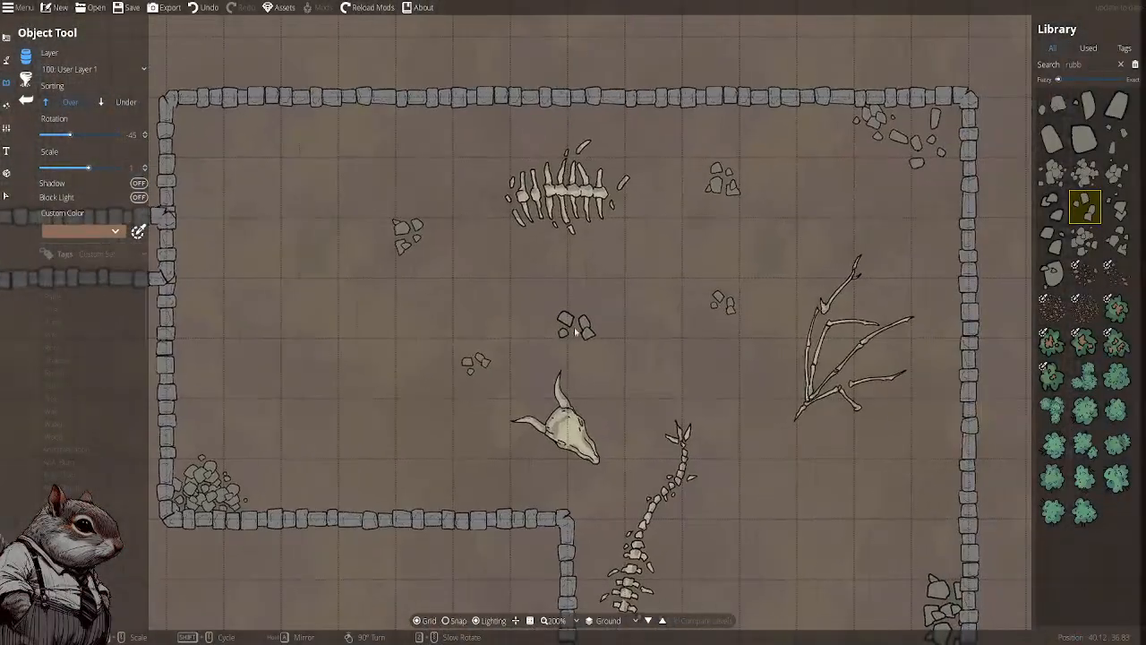
{"action": "scroll", "coordinate": [573, 330], "scroll_direction": "left", "scroll_amount": 1}
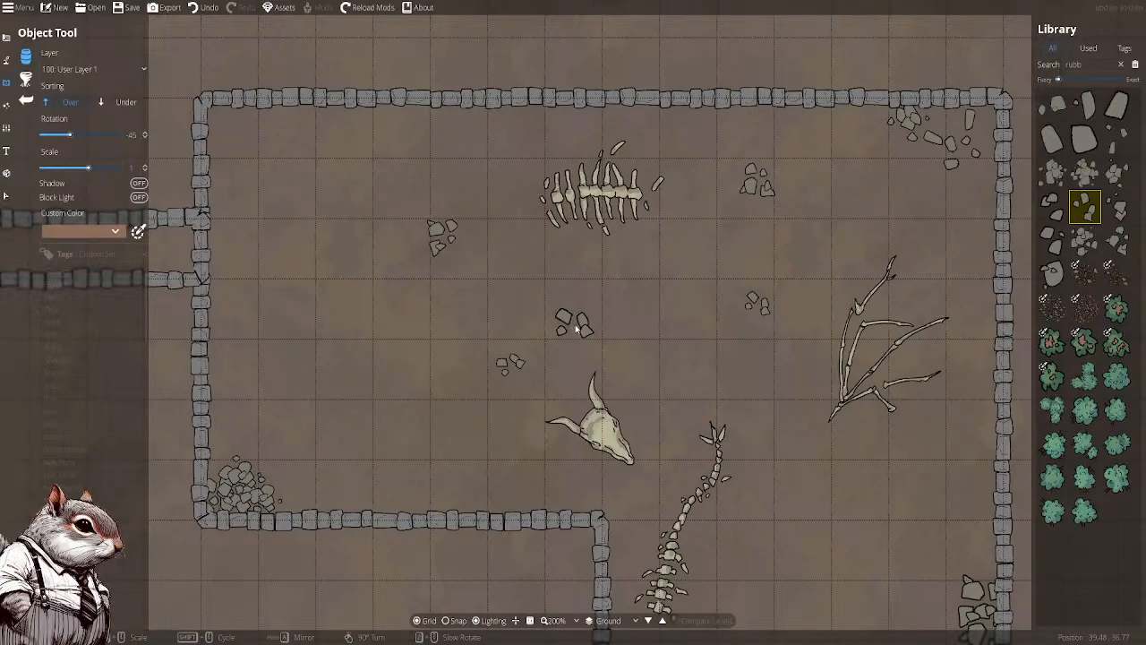
{"action": "scroll", "coordinate": [522, 306], "scroll_direction": "right", "scroll_amount": 5}
{"action": "scroll", "coordinate": [522, 306], "scroll_direction": "down", "scroll_amount": 12}
{"action": "scroll", "coordinate": [522, 306], "scroll_direction": "left", "scroll_amount": 6}
{"action": "scroll", "coordinate": [529, 269], "scroll_direction": "right", "scroll_amount": 10}
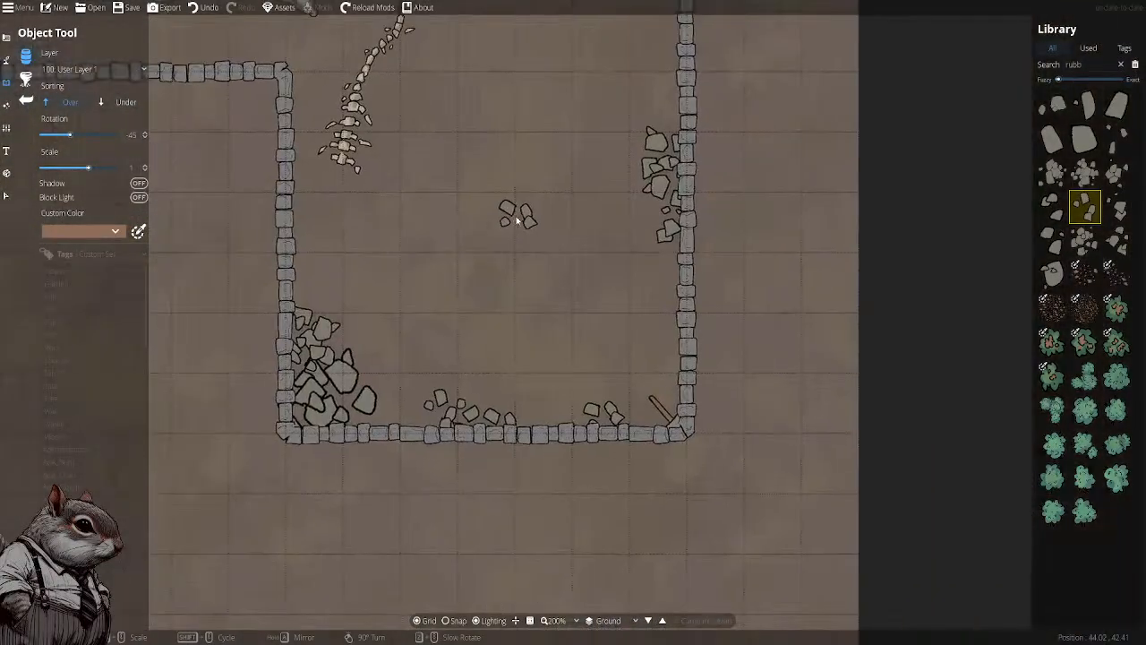
{"action": "scroll", "coordinate": [535, 235], "scroll_direction": "up", "scroll_amount": 1}
{"action": "scroll", "coordinate": [534, 234], "scroll_direction": "up", "scroll_amount": 13}
{"action": "scroll", "coordinate": [535, 234], "scroll_direction": "left", "scroll_amount": 18}
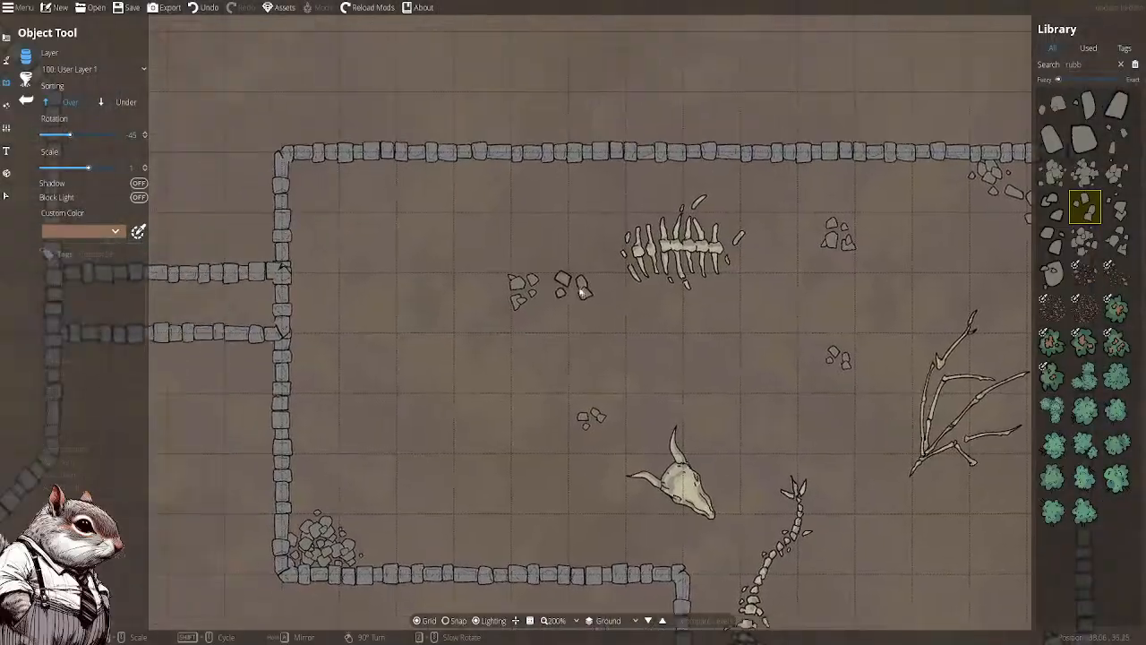
Place a door with end frames in the wall at each end of the corridor joining the octagonal and L-shaped rooms
{"action": "scroll", "coordinate": [633, 286], "scroll_direction": "left", "scroll_amount": 1}
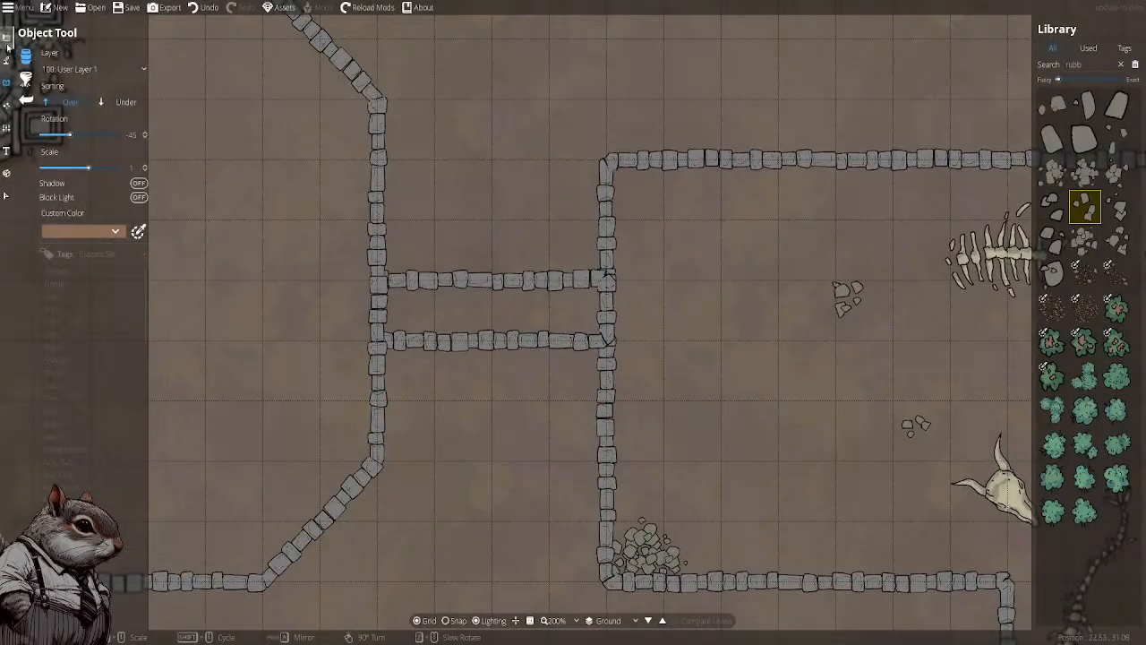
{"action": "left_click", "coordinate": [6, 38]}
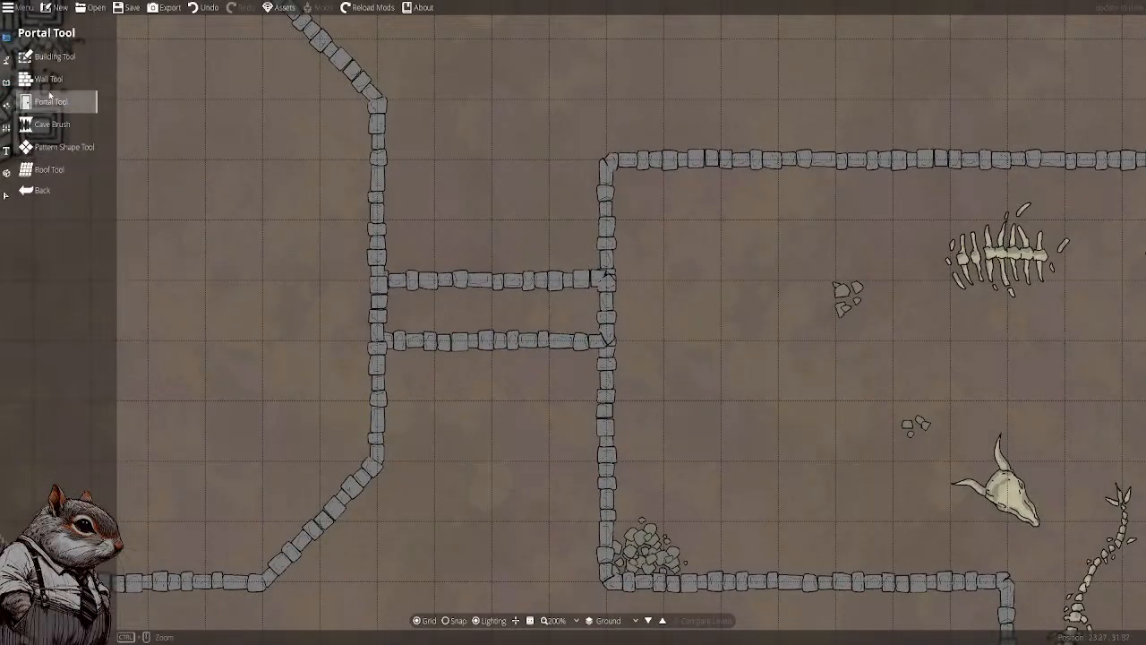
{"action": "left_click", "coordinate": [50, 100]}
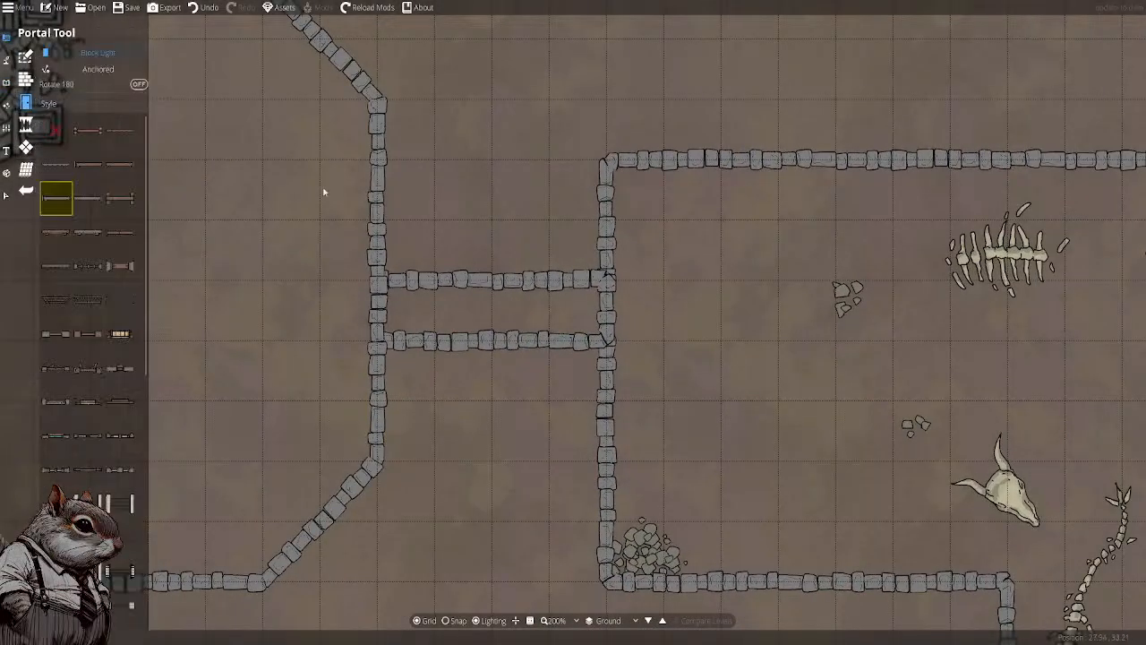
{"action": "left_click", "coordinate": [88, 131]}
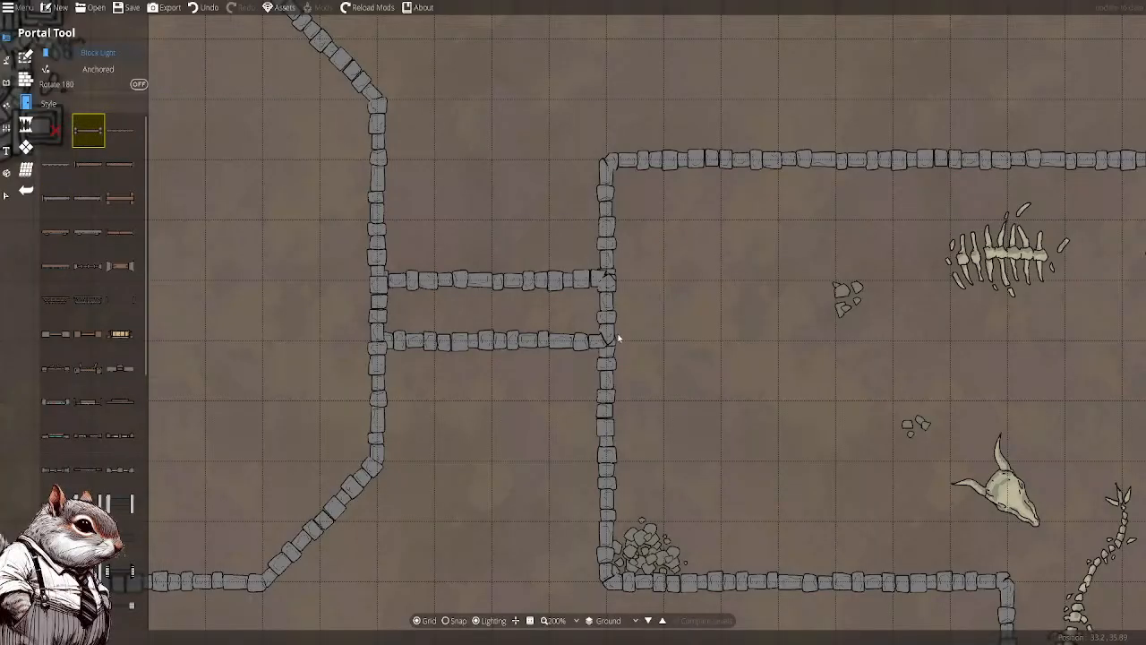
{"action": "left_click", "coordinate": [377, 314]}
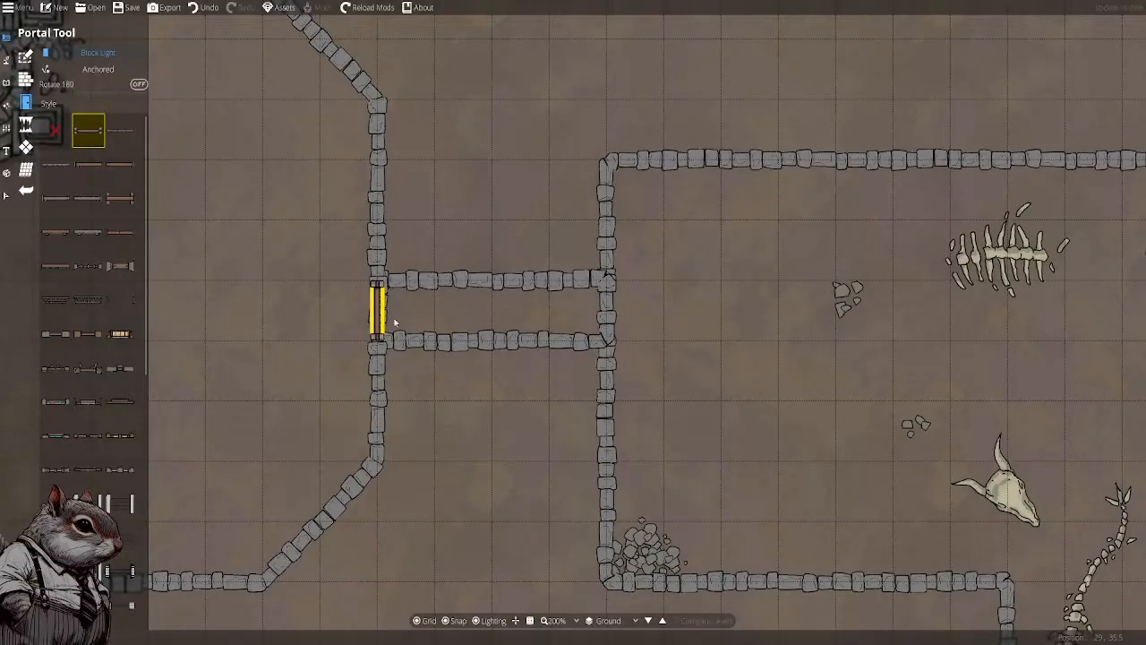
{"action": "left_click", "coordinate": [605, 313]}
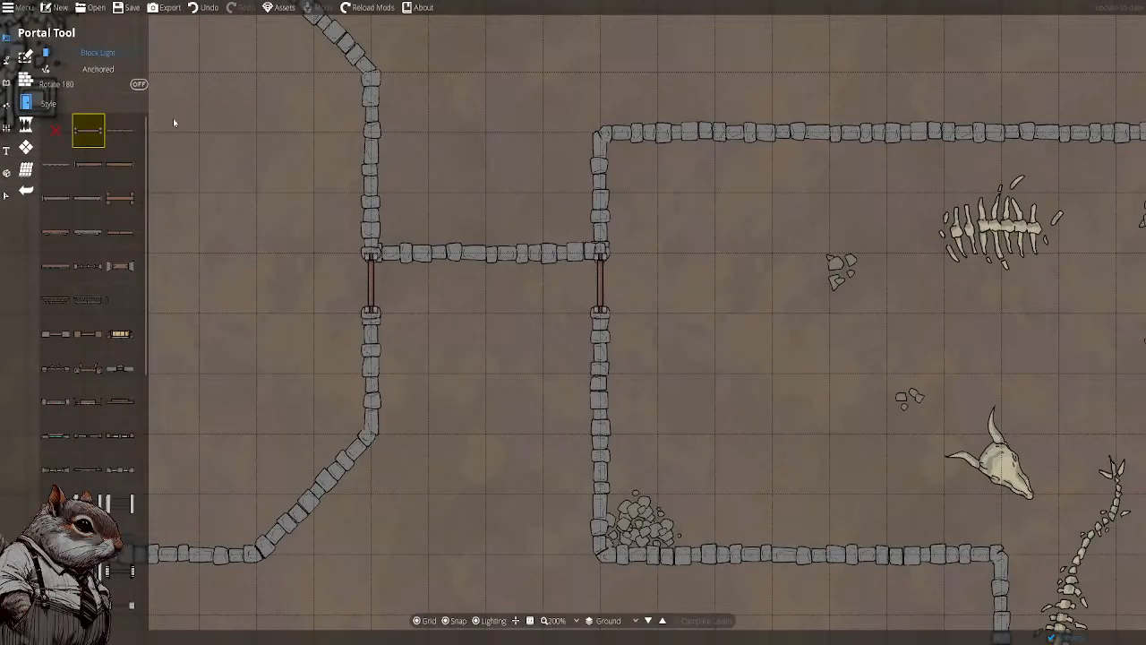
Draw the missing lower stone wall of the corridor between the octagonal and L-shaped rooms, from door to door
{"action": "left_click", "coordinate": [26, 80]}
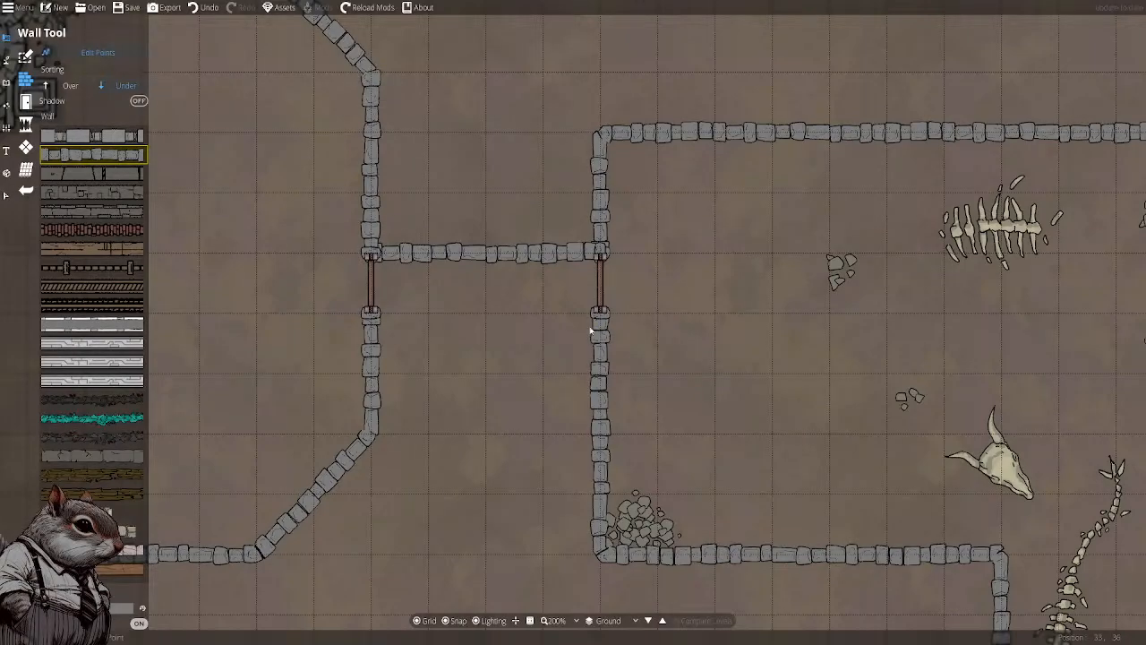
{"action": "left_click_drag", "start_coordinate": [590, 318], "coordinate": [370, 312]}
{"action": "key", "text": "ctrl+z"}
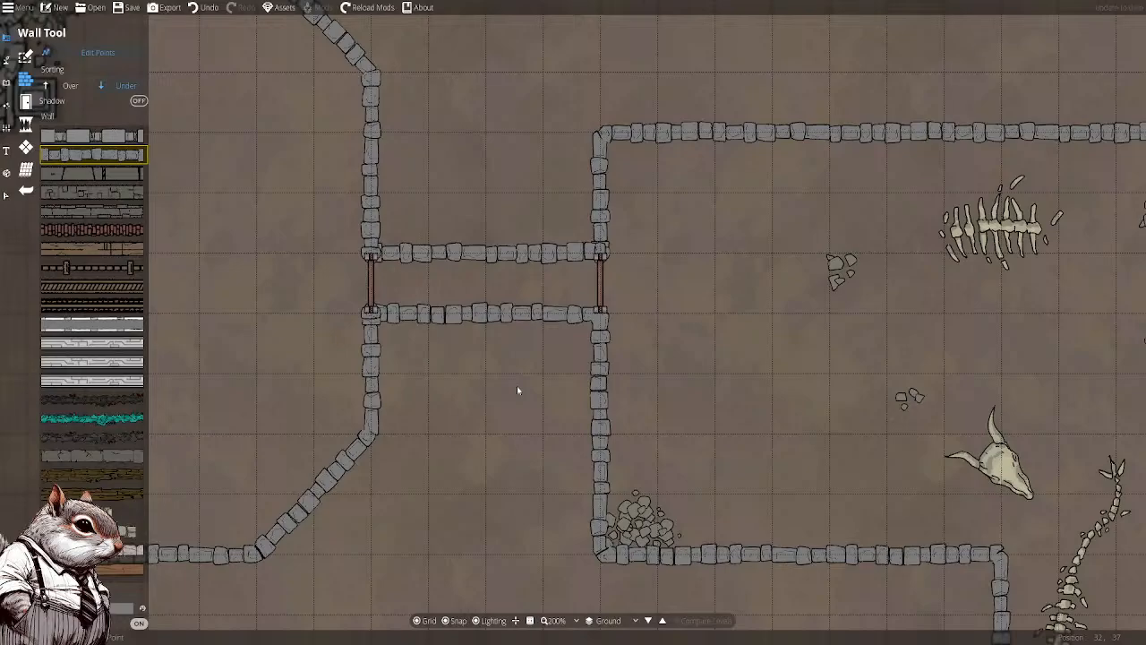
Place a door with end frames in the wall at each end of the corridor joining the octagonal room and the rectangular room to its left
{"action": "left_click_drag", "start_coordinate": [899, 317], "coordinate": [839, 370]}
{"action": "scroll", "coordinate": [490, 335], "scroll_direction": "down", "scroll_amount": 3}
{"action": "mouse_move", "coordinate": [536, 216]}
{"action": "left_mouse_down"}
{"action": "mouse_move", "coordinate": [647, 268]}
{"action": "mouse_move", "coordinate": [717, 283]}
{"action": "left_mouse_up"}
{"action": "left_click_drag", "start_coordinate": [623, 289], "coordinate": [814, 269]}
{"action": "left_click", "coordinate": [25, 124]}
{"action": "left_click", "coordinate": [25, 102]}
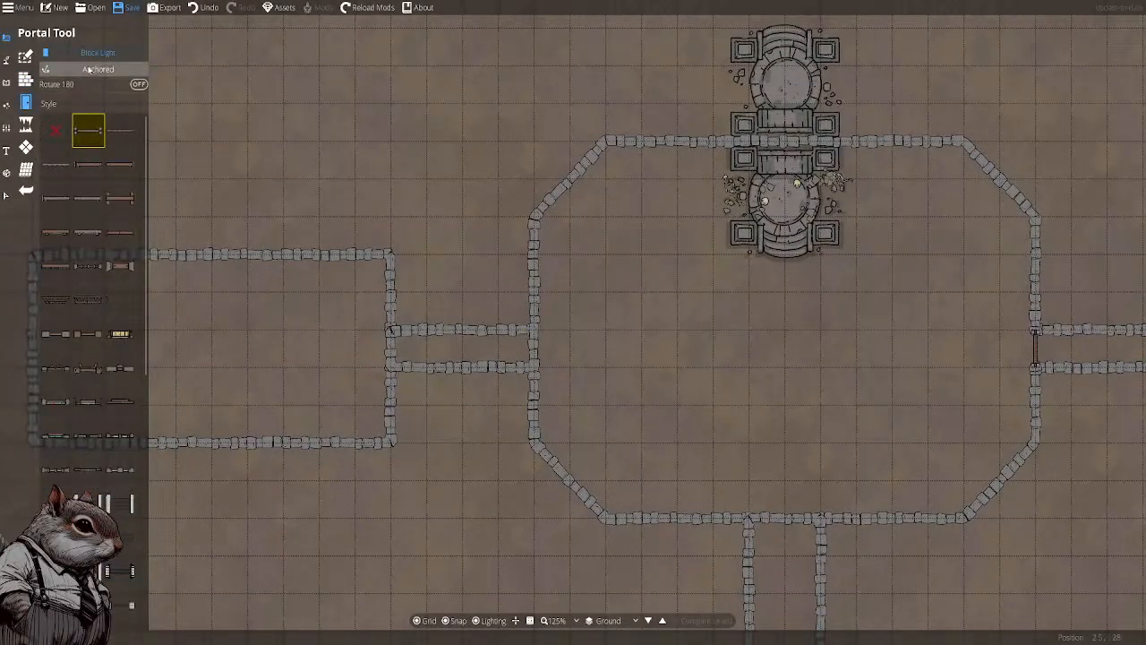
{"action": "left_click", "coordinate": [535, 347]}
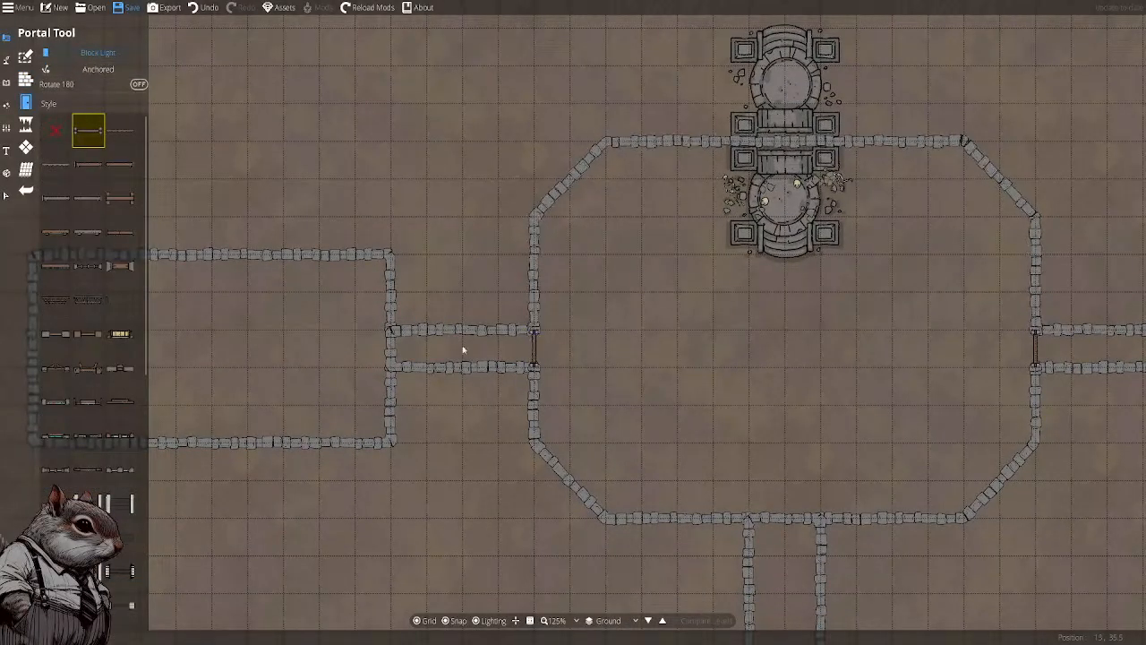
{"action": "left_click", "coordinate": [391, 351]}
{"action": "scroll", "coordinate": [528, 359], "scroll_direction": "up", "scroll_amount": 3}
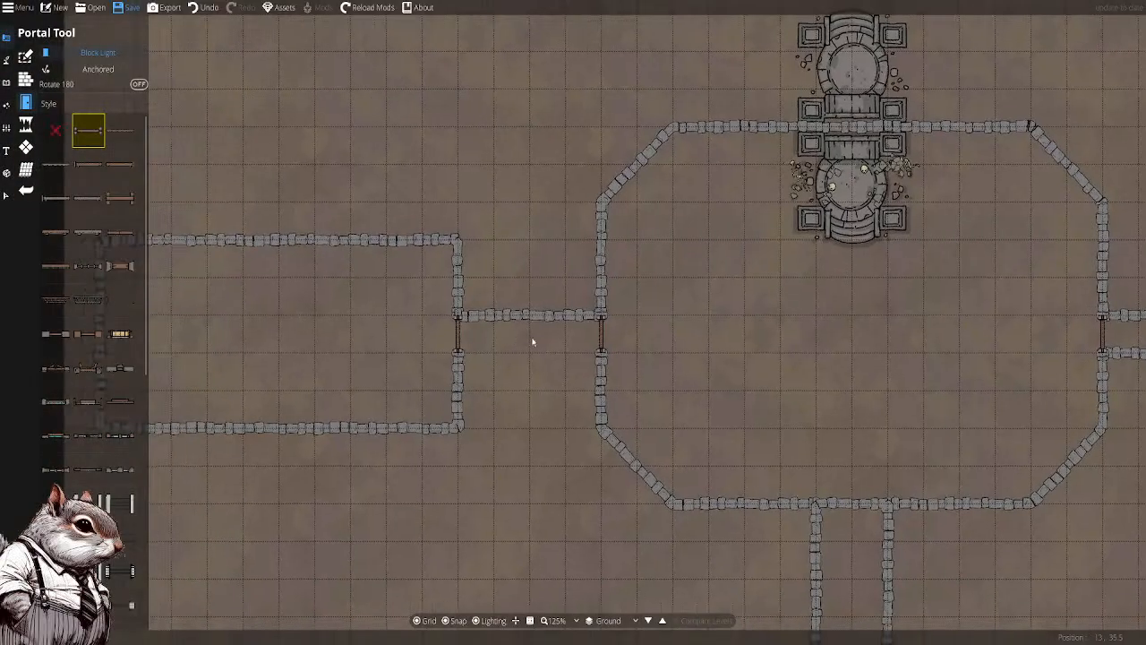
Close the lower side of the left corridor with a stone wall between its two doors and save the map
{"action": "left_click_drag", "start_coordinate": [519, 377], "coordinate": [549, 329]}
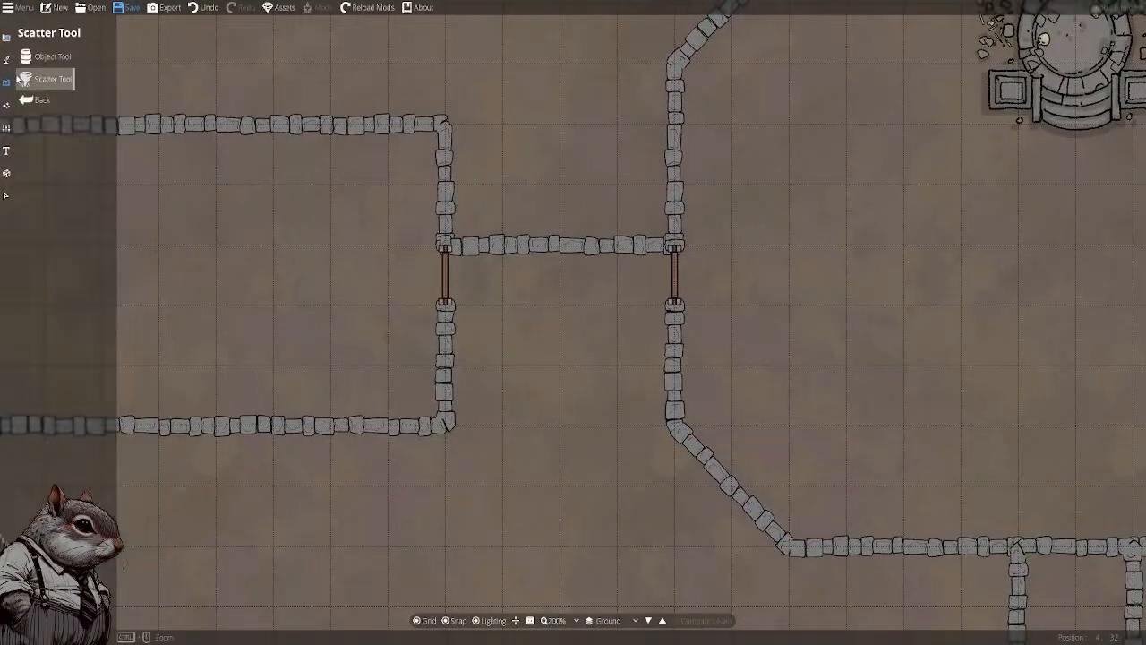
{"action": "left_click", "coordinate": [49, 78]}
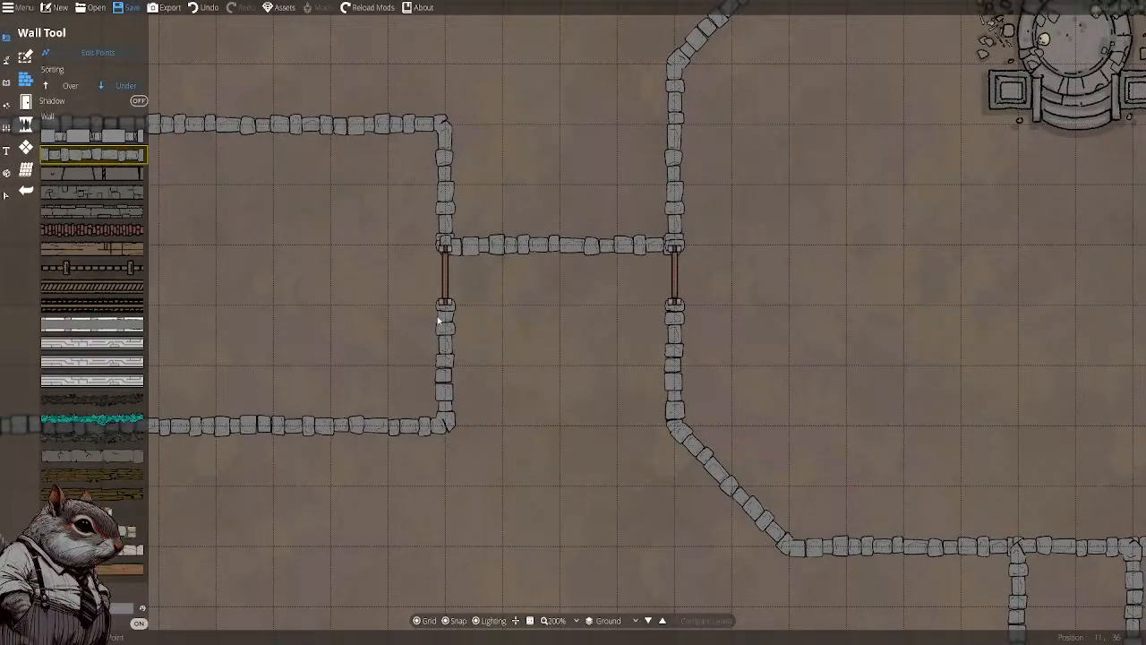
{"action": "mouse_move", "coordinate": [446, 306]}
{"action": "left_mouse_down"}
{"action": "mouse_move", "coordinate": [669, 310]}
{"action": "mouse_move", "coordinate": [454, 311]}
{"action": "left_mouse_up"}
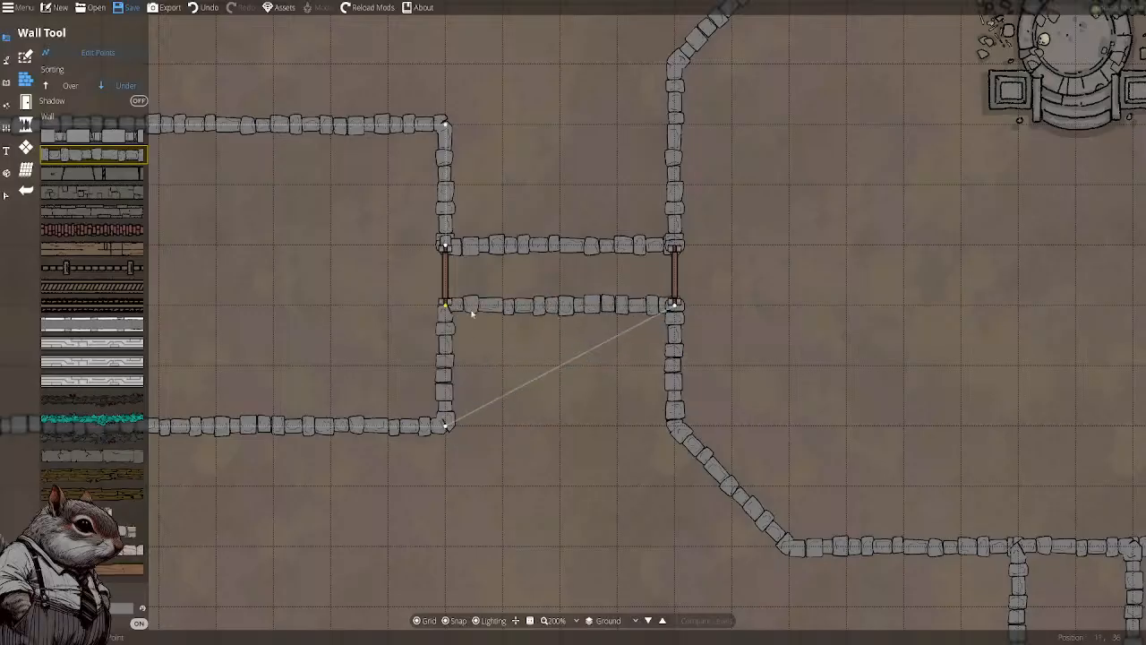
{"action": "left_click_drag", "start_coordinate": [366, 331], "coordinate": [397, 323]}
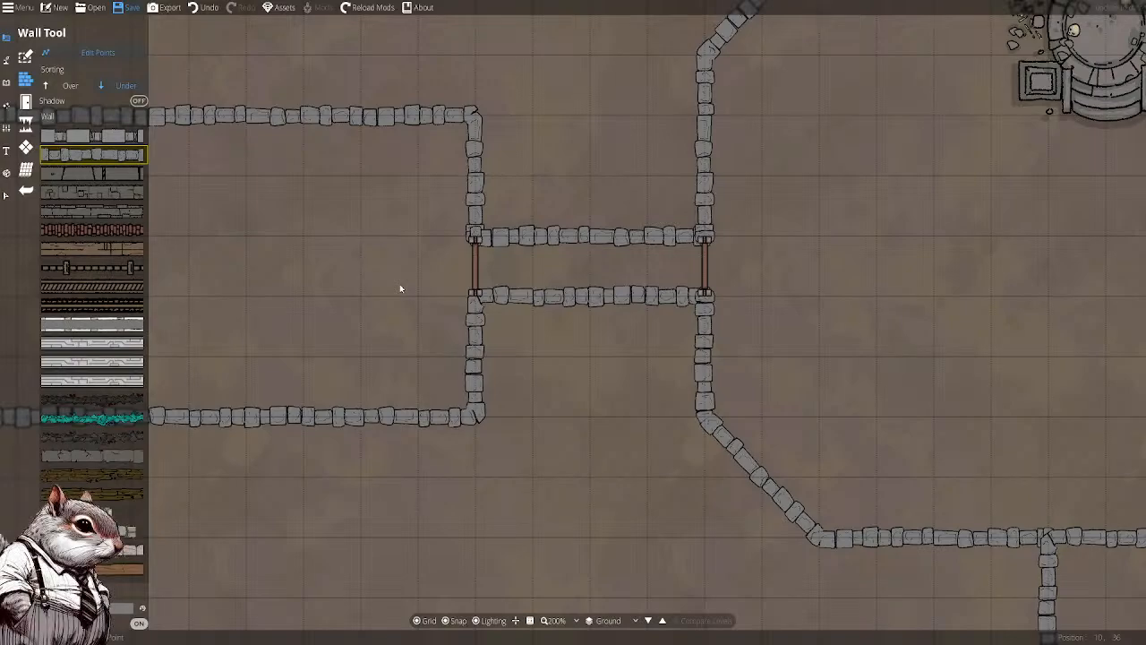
{"action": "left_click_drag", "start_coordinate": [409, 256], "coordinate": [645, 330]}
{"action": "left_click_drag", "start_coordinate": [367, 319], "coordinate": [329, 299]}
{"action": "left_click_drag", "start_coordinate": [525, 307], "coordinate": [437, 301]}
{"action": "key", "text": "ctrl+s"}
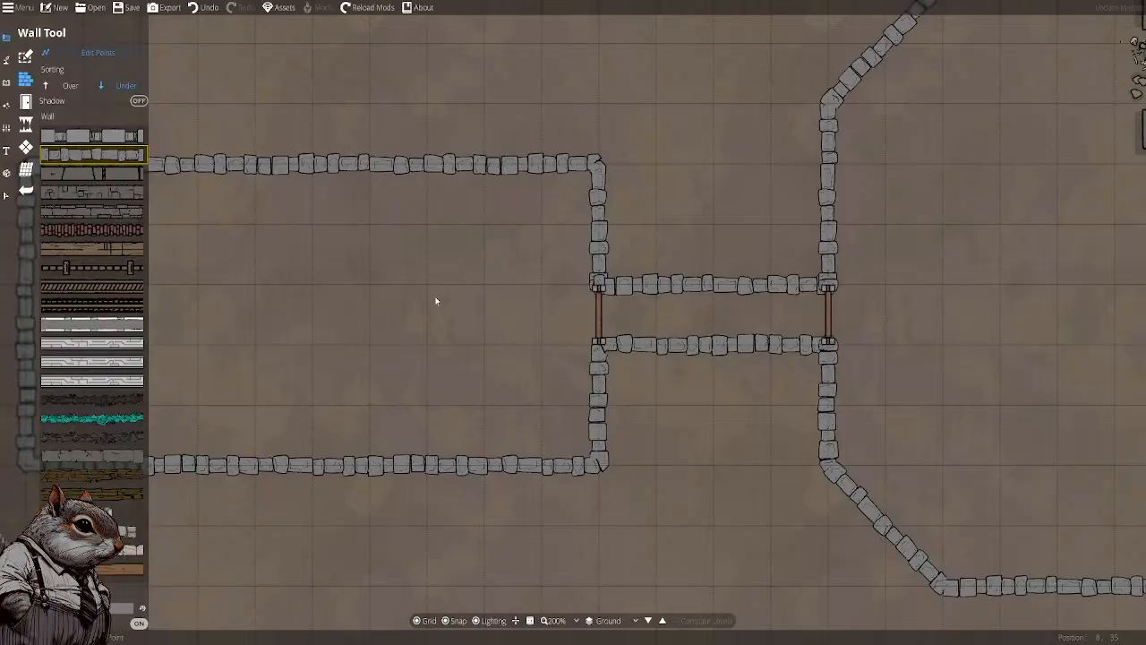
Examine the stone stair structure crossing the octagonal room's upper wall and the empty space above it
{"action": "left_click_drag", "start_coordinate": [675, 251], "coordinate": [561, 275]}
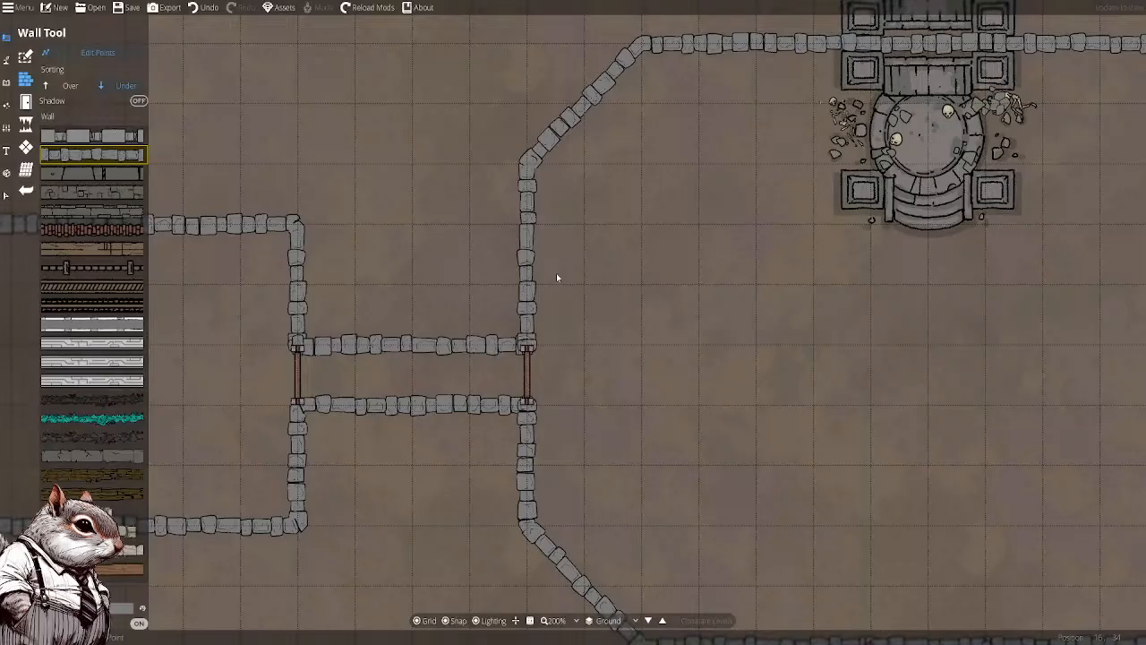
{"action": "left_click_drag", "start_coordinate": [772, 216], "coordinate": [595, 338]}
{"action": "left_click_drag", "start_coordinate": [693, 275], "coordinate": [556, 367]}
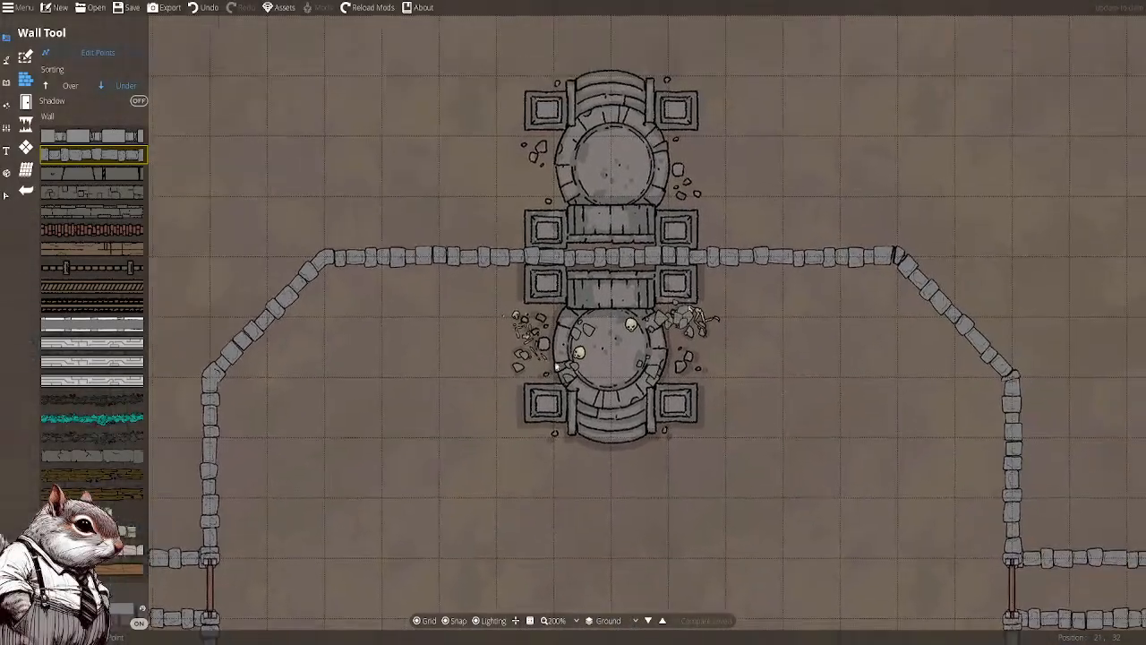
{"action": "left_click_drag", "start_coordinate": [482, 193], "coordinate": [418, 427]}
{"action": "left_click_drag", "start_coordinate": [721, 292], "coordinate": [575, 369]}
{"action": "scroll", "coordinate": [738, 310], "scroll_direction": "down", "scroll_amount": 2}
{"action": "left_click_drag", "start_coordinate": [751, 343], "coordinate": [589, 261]}
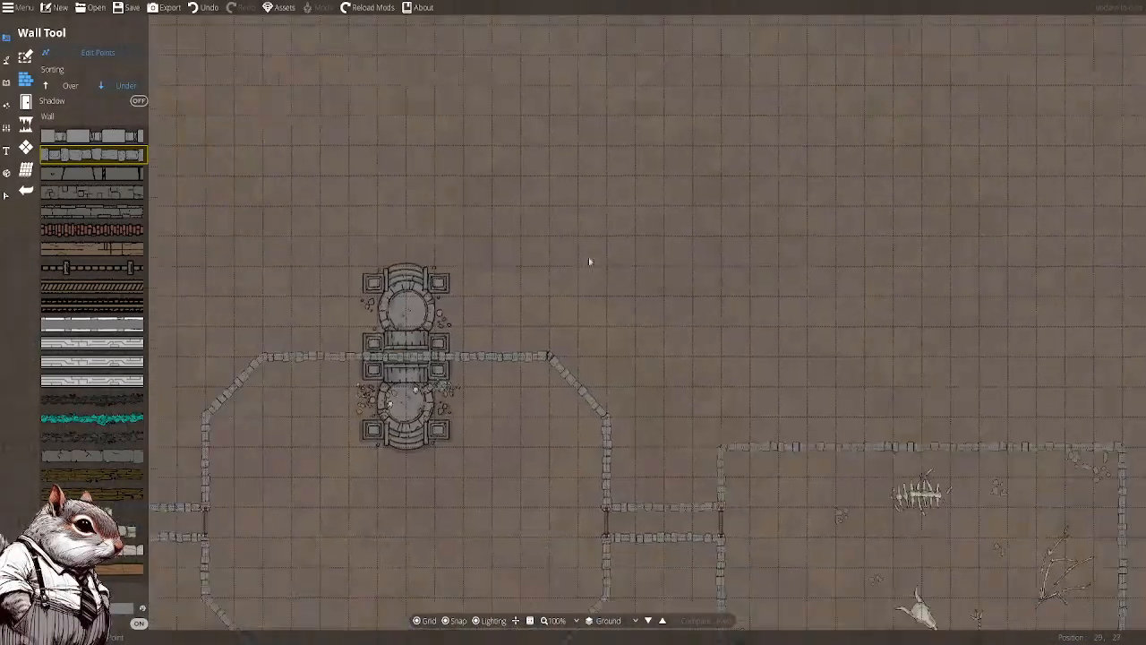
{"action": "left_click_drag", "start_coordinate": [843, 354], "coordinate": [810, 244]}
{"action": "left_click_drag", "start_coordinate": [558, 177], "coordinate": [690, 266]}
{"action": "left_click_drag", "start_coordinate": [565, 228], "coordinate": [705, 242]}
{"action": "scroll", "coordinate": [632, 241], "scroll_direction": "up", "scroll_amount": 2}
{"action": "scroll", "coordinate": [631, 245], "scroll_direction": "down", "scroll_amount": 2}
Draw three stone walls above the octagonal room's upper edge, forming a rectangular room about 10 by 7 squares
{"action": "left_click", "coordinate": [80, 54]}
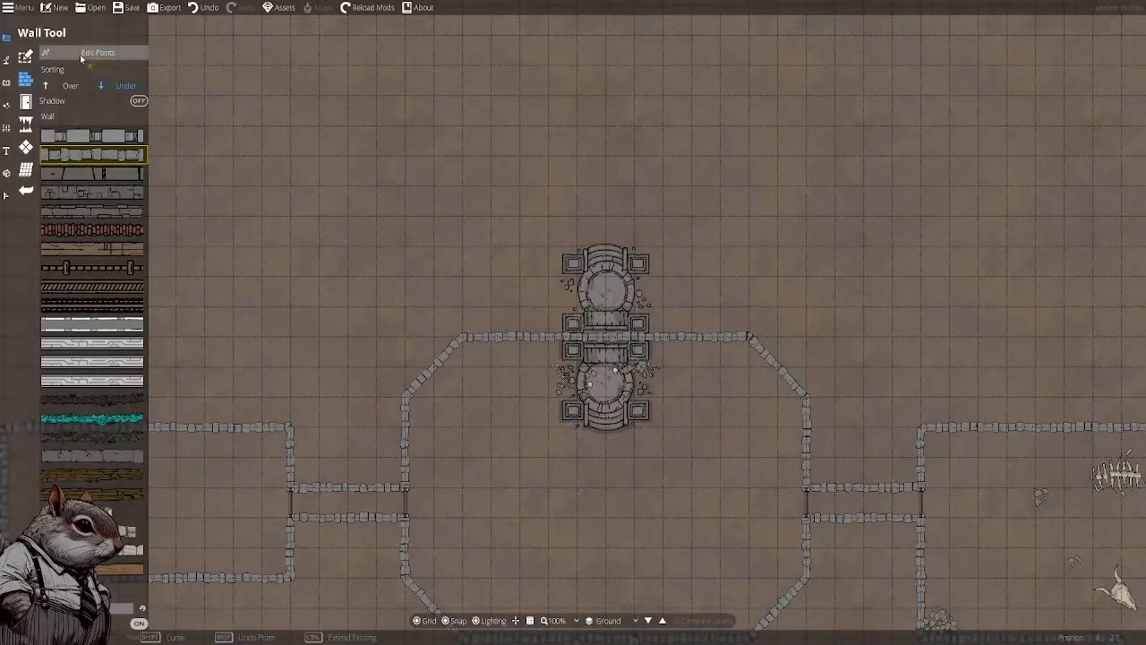
{"action": "left_click_drag", "start_coordinate": [528, 351], "coordinate": [481, 344]}
{"action": "left_click", "coordinate": [418, 328]}
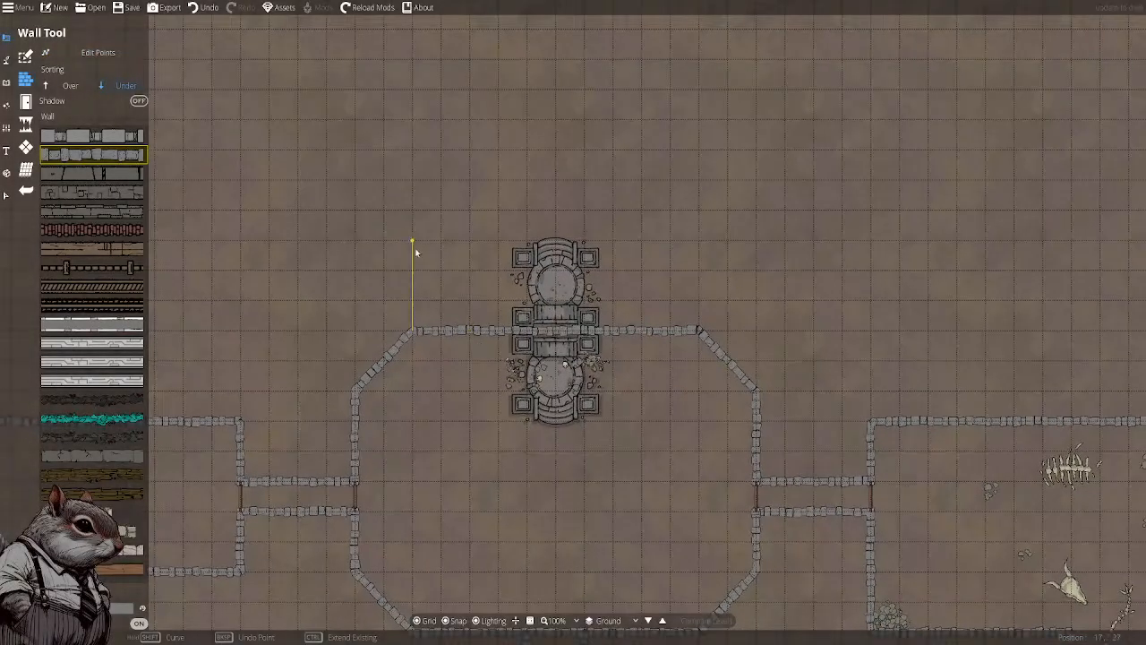
{"action": "left_click_drag", "start_coordinate": [418, 224], "coordinate": [425, 358]}
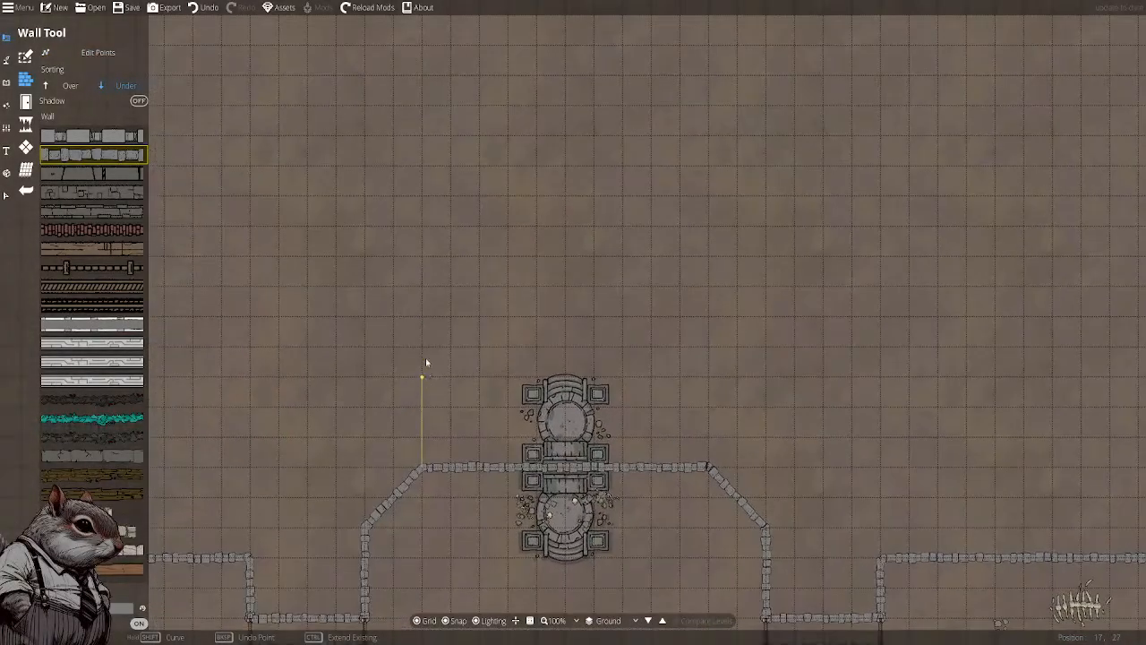
{"action": "left_click", "coordinate": [431, 261]}
{"action": "left_click", "coordinate": [706, 262]}
{"action": "left_click", "coordinate": [713, 466]}
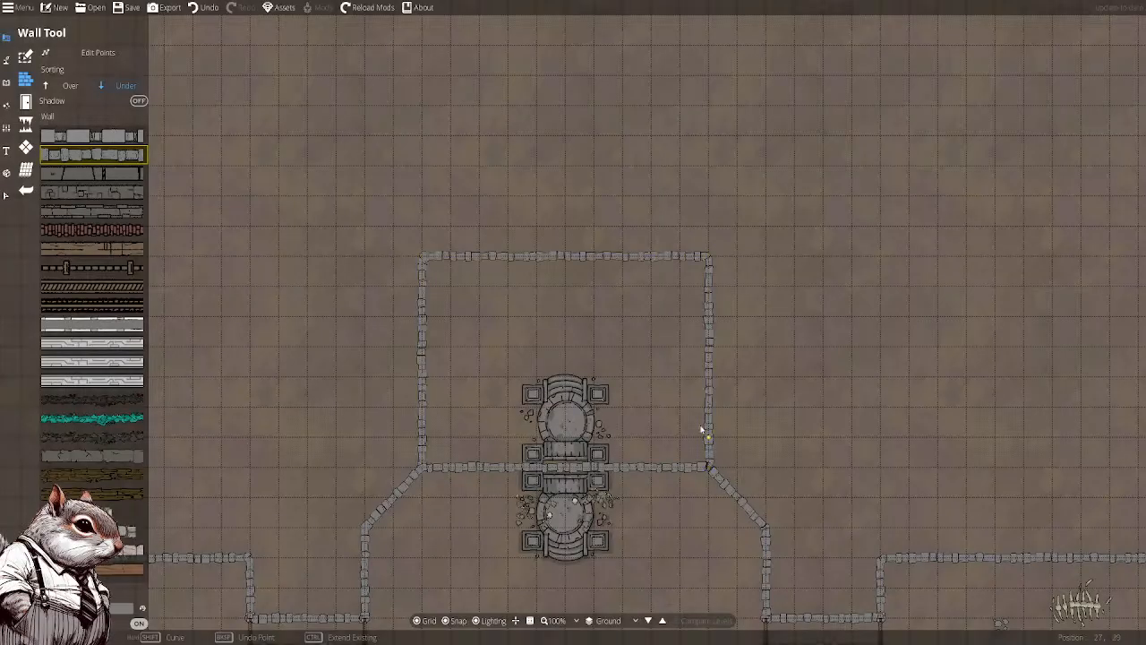
Reshape the upper room's side walls by editing points, moving each two squares outward with an angled two-square segment at the base
{"action": "left_click_drag", "start_coordinate": [627, 363], "coordinate": [616, 202]}
{"action": "scroll", "coordinate": [616, 201], "scroll_direction": "up", "scroll_amount": 2}
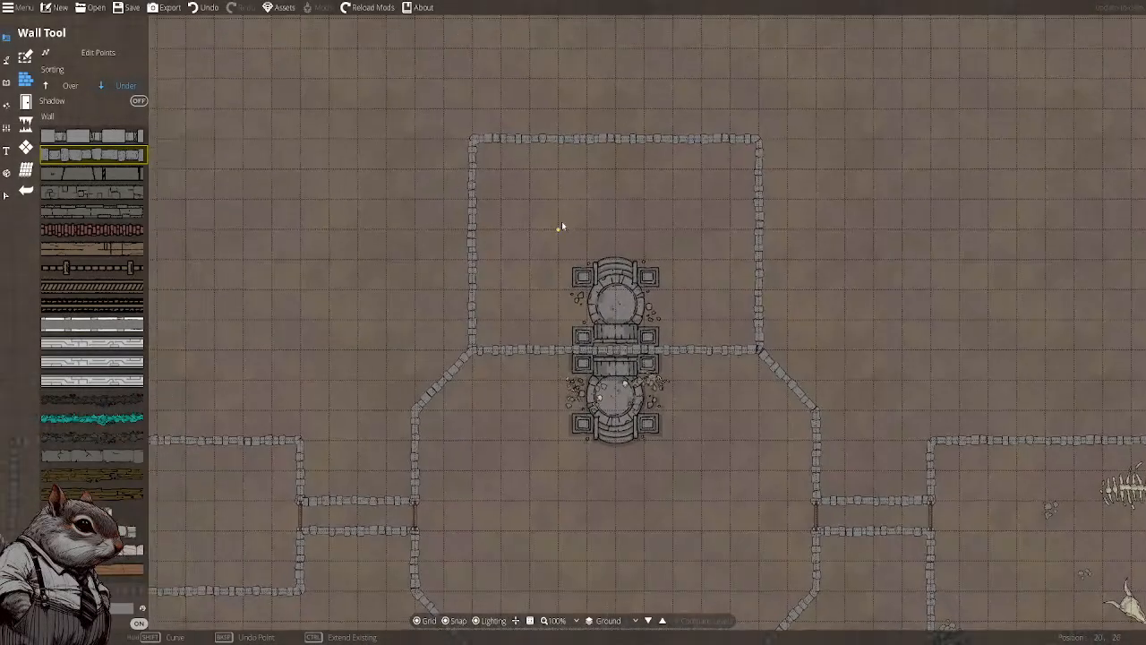
{"action": "scroll", "coordinate": [540, 237], "scroll_direction": "up", "scroll_amount": 1}
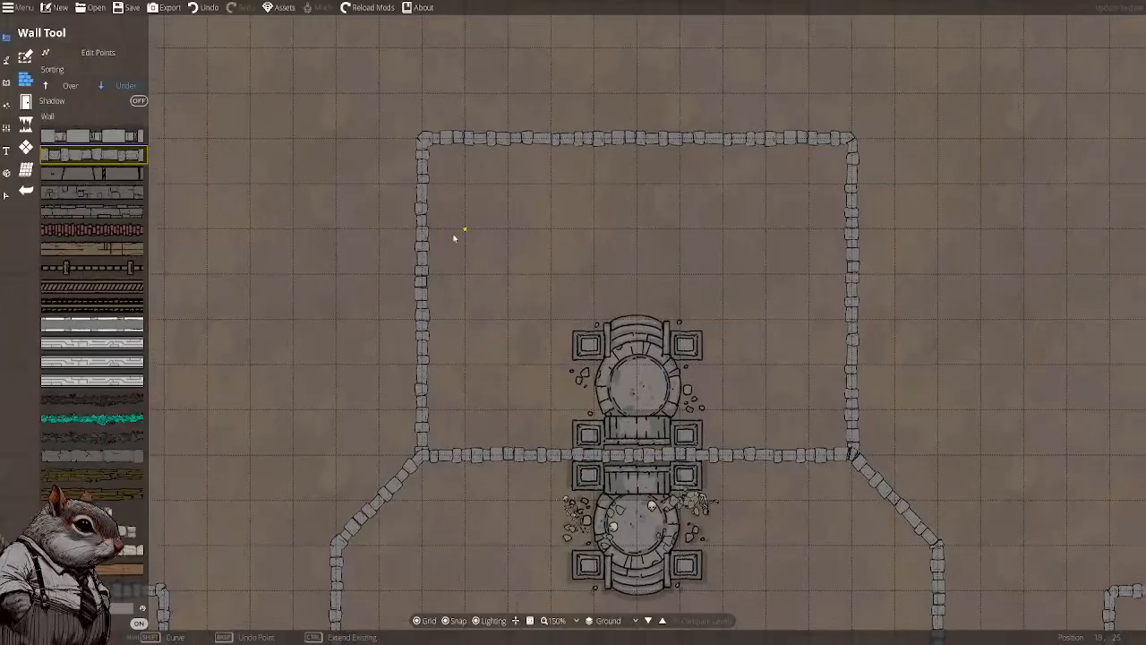
{"action": "left_click", "coordinate": [67, 59]}
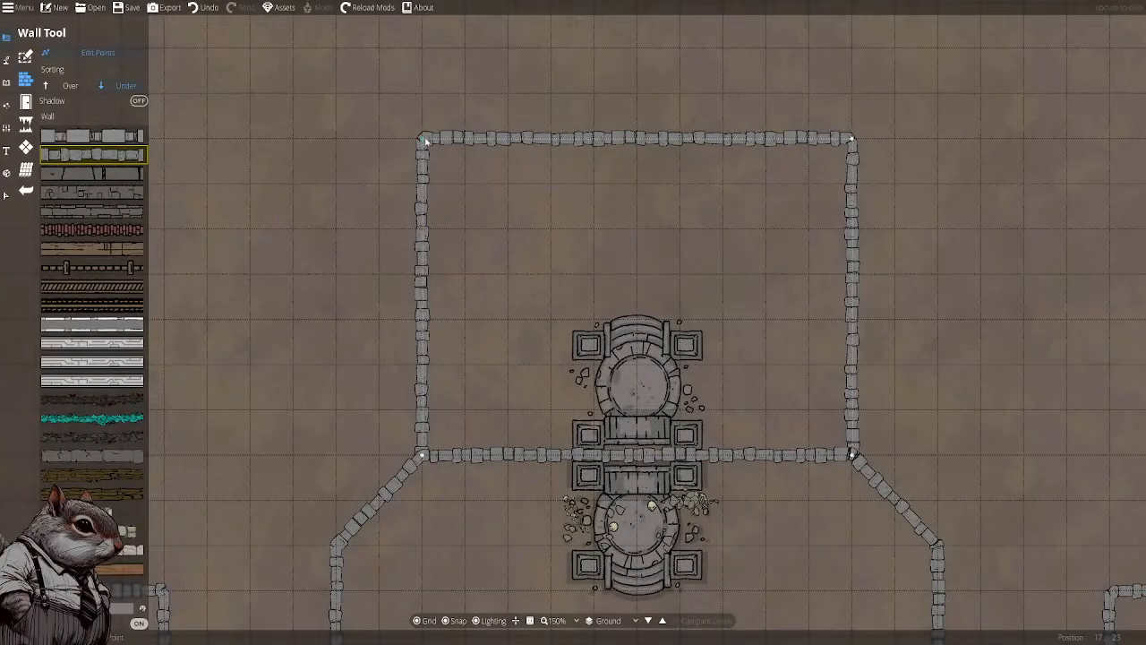
{"action": "left_click_drag", "start_coordinate": [421, 139], "coordinate": [295, 138]}
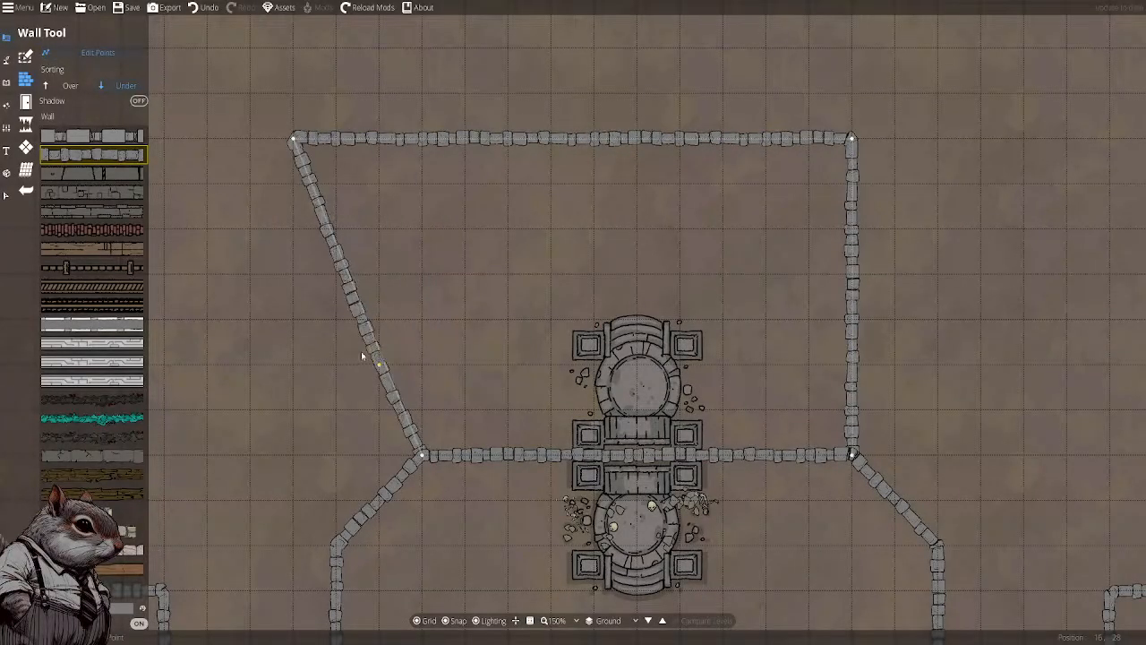
{"action": "left_click_drag", "start_coordinate": [378, 352], "coordinate": [324, 370]}
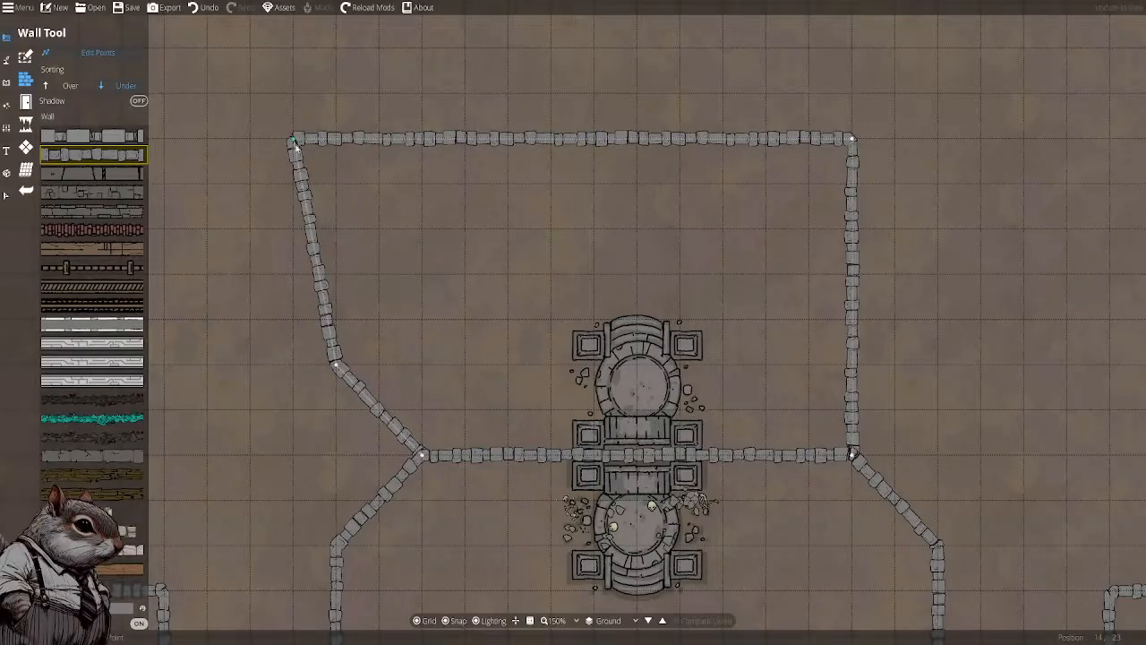
{"action": "left_click_drag", "start_coordinate": [296, 141], "coordinate": [334, 139]}
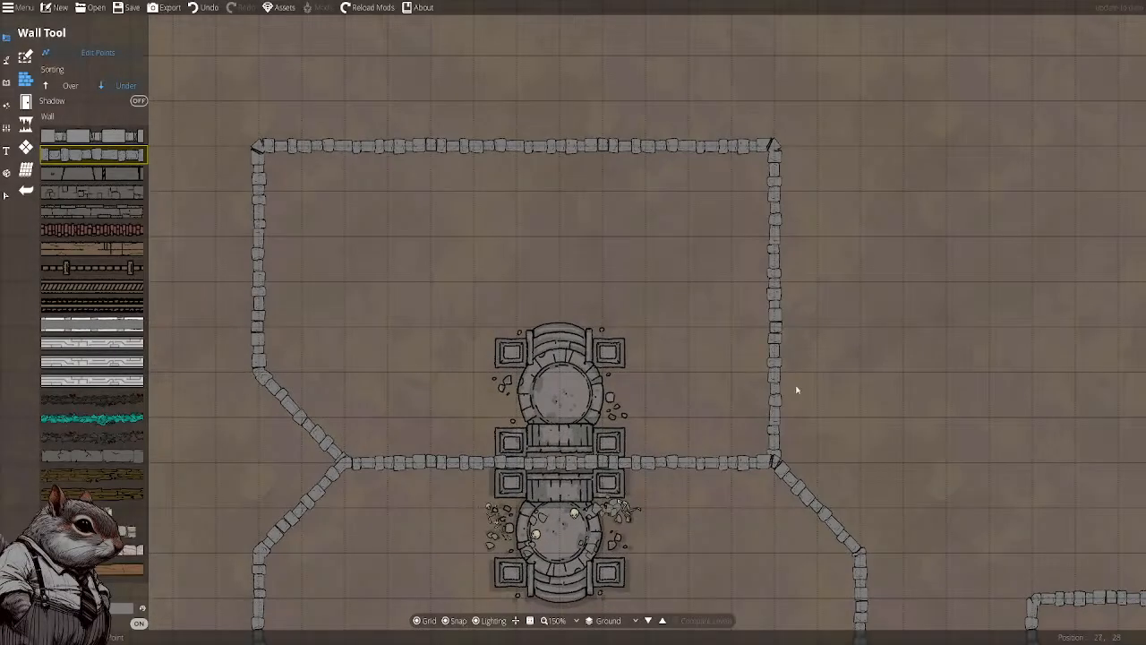
{"action": "left_click_drag", "start_coordinate": [774, 376], "coordinate": [855, 376]}
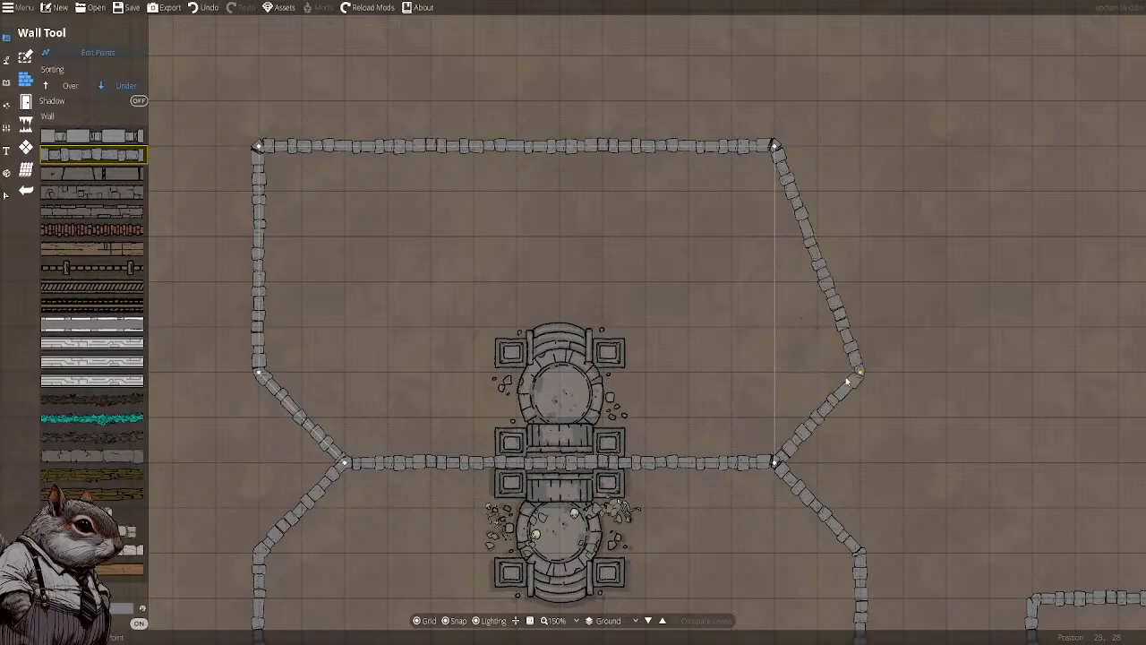
{"action": "left_click_drag", "start_coordinate": [777, 149], "coordinate": [855, 146]}
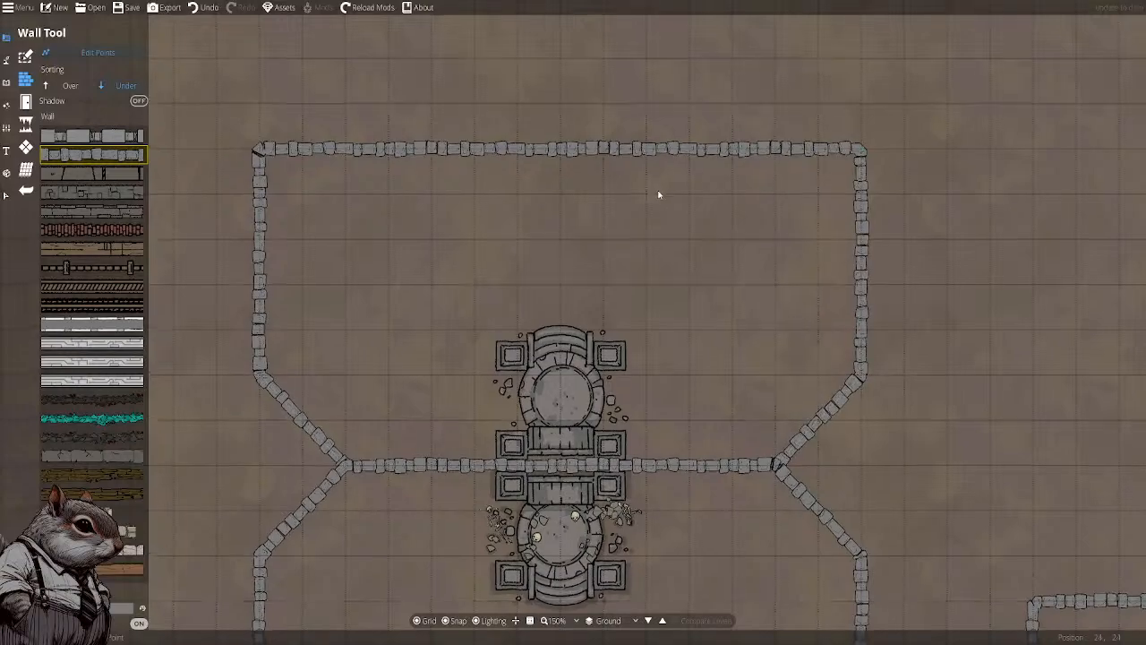
Move both top corners of the upper room two squares up to make the room taller
{"action": "scroll", "coordinate": [650, 304], "scroll_direction": "down", "scroll_amount": 2}
{"action": "left_click_drag", "start_coordinate": [426, 262], "coordinate": [426, 203]}
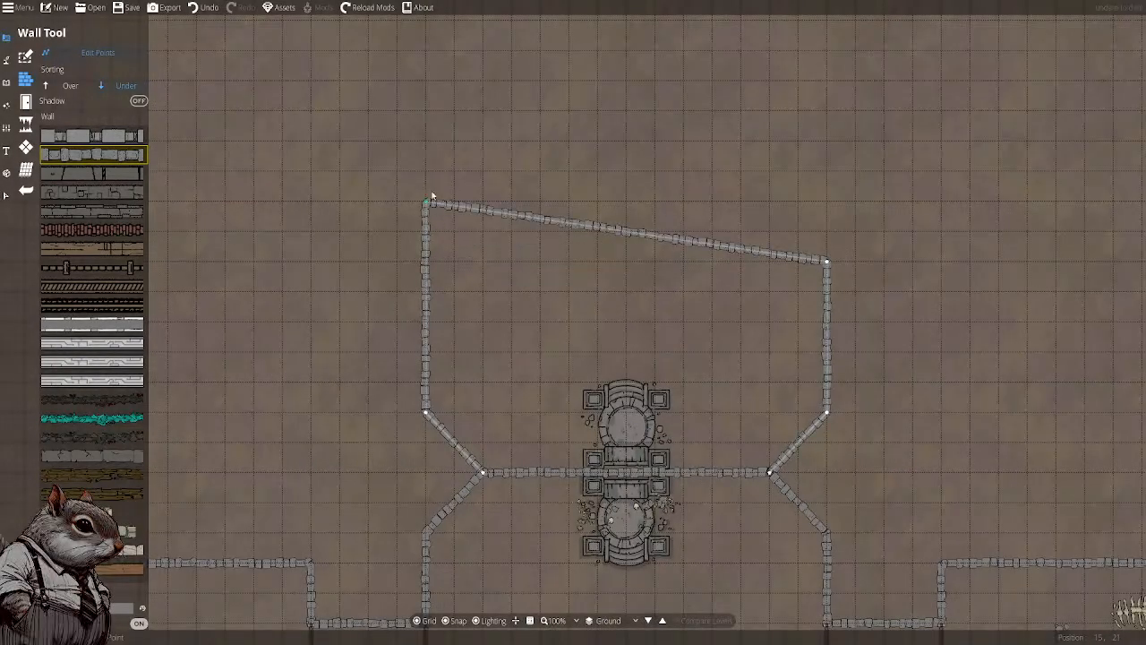
{"action": "left_click_drag", "start_coordinate": [825, 261], "coordinate": [824, 202]}
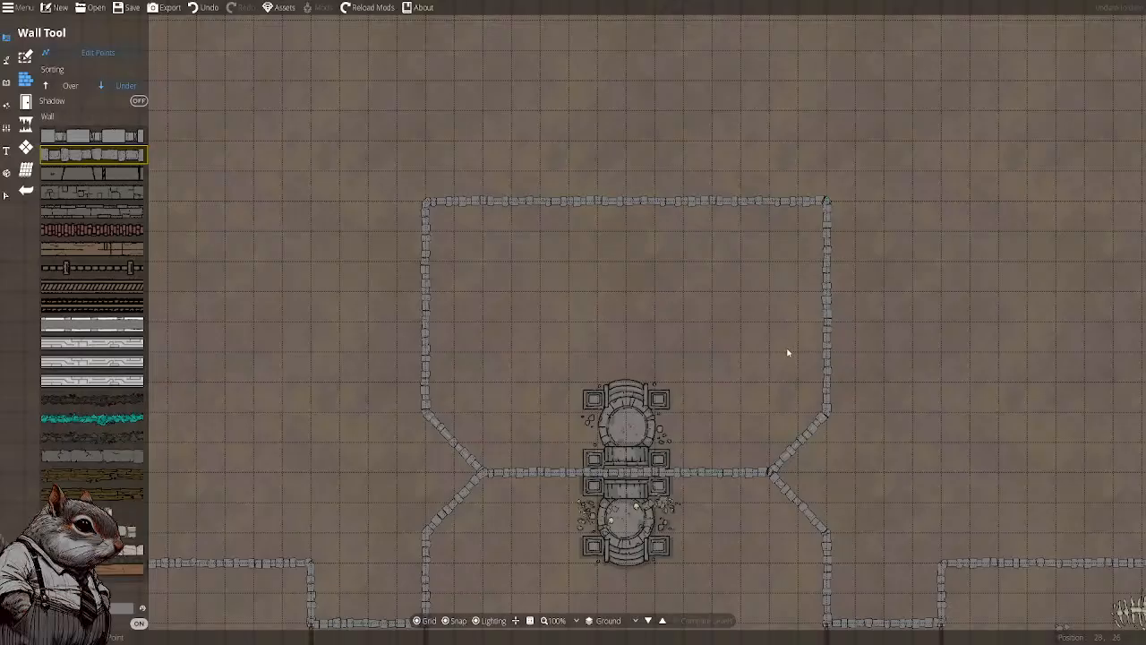
Examine the upper room's outline, its stone structure and the empty space around it
{"action": "left_click_drag", "start_coordinate": [785, 352], "coordinate": [727, 193]}
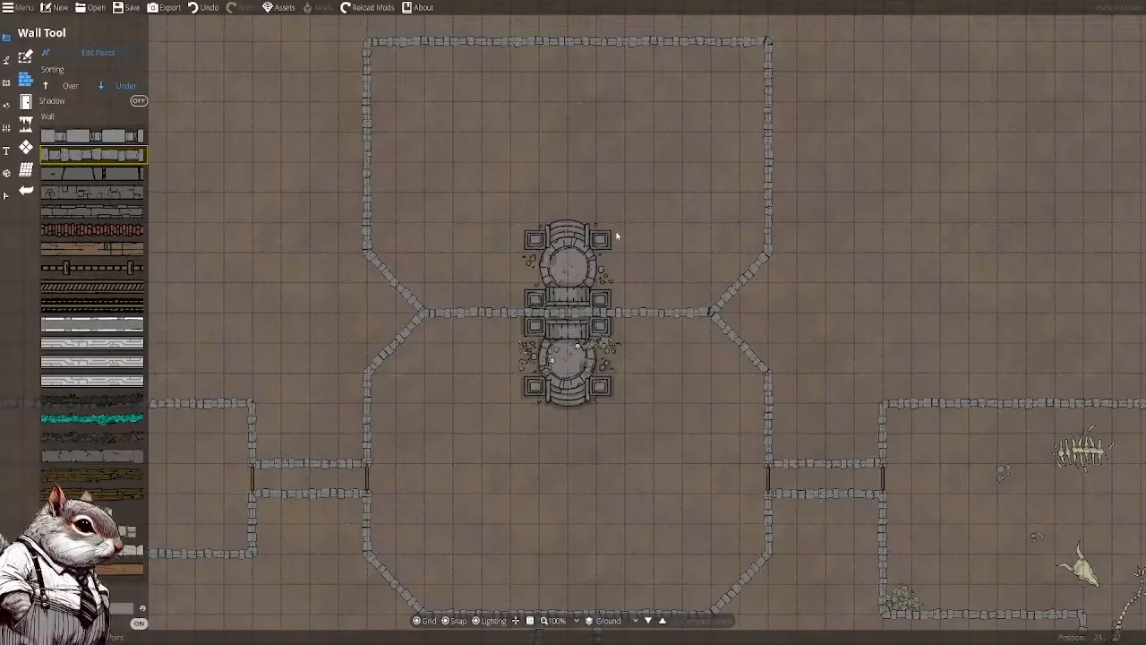
{"action": "left_click_drag", "start_coordinate": [615, 236], "coordinate": [594, 304]}
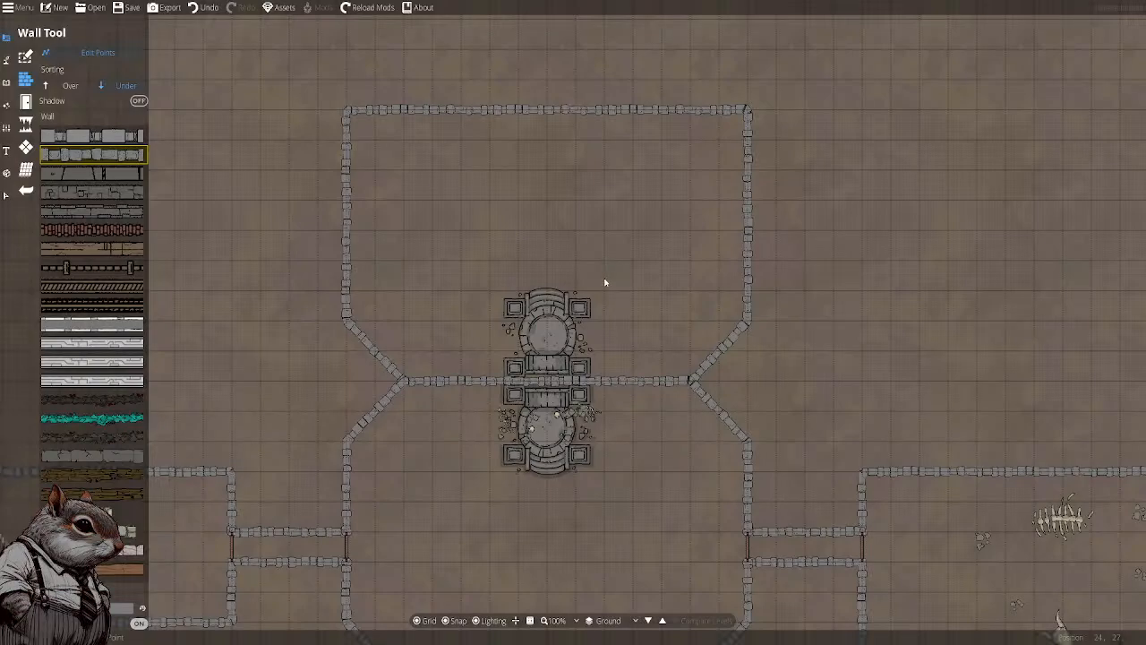
{"action": "left_click_drag", "start_coordinate": [621, 314], "coordinate": [571, 304]}
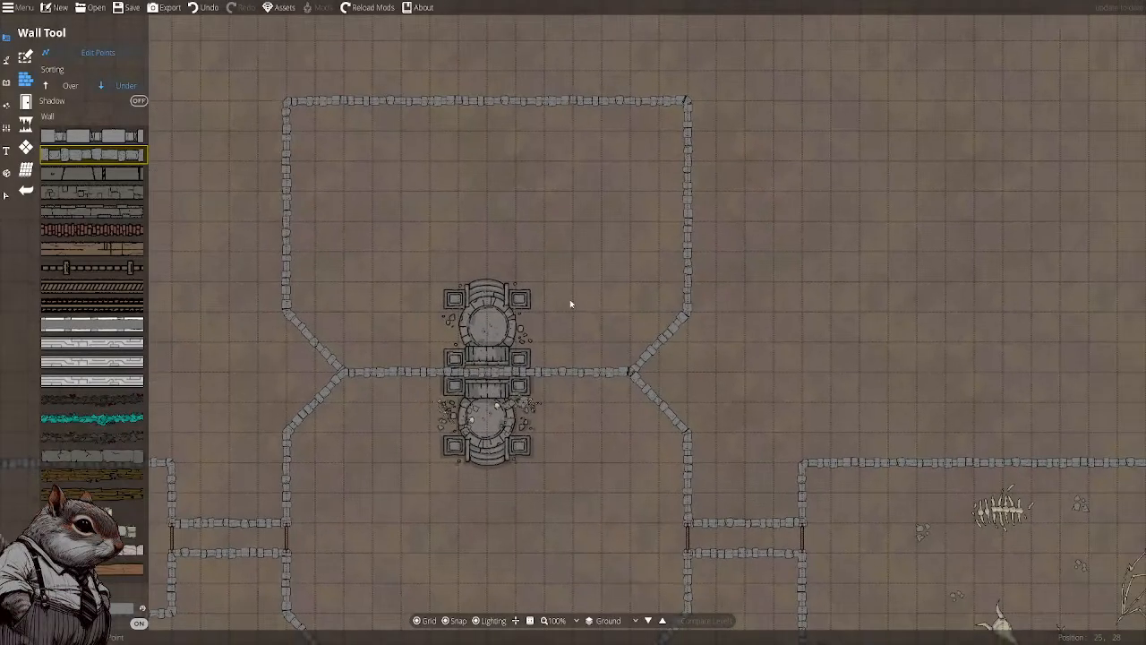
{"action": "left_click_drag", "start_coordinate": [593, 251], "coordinate": [726, 321]}
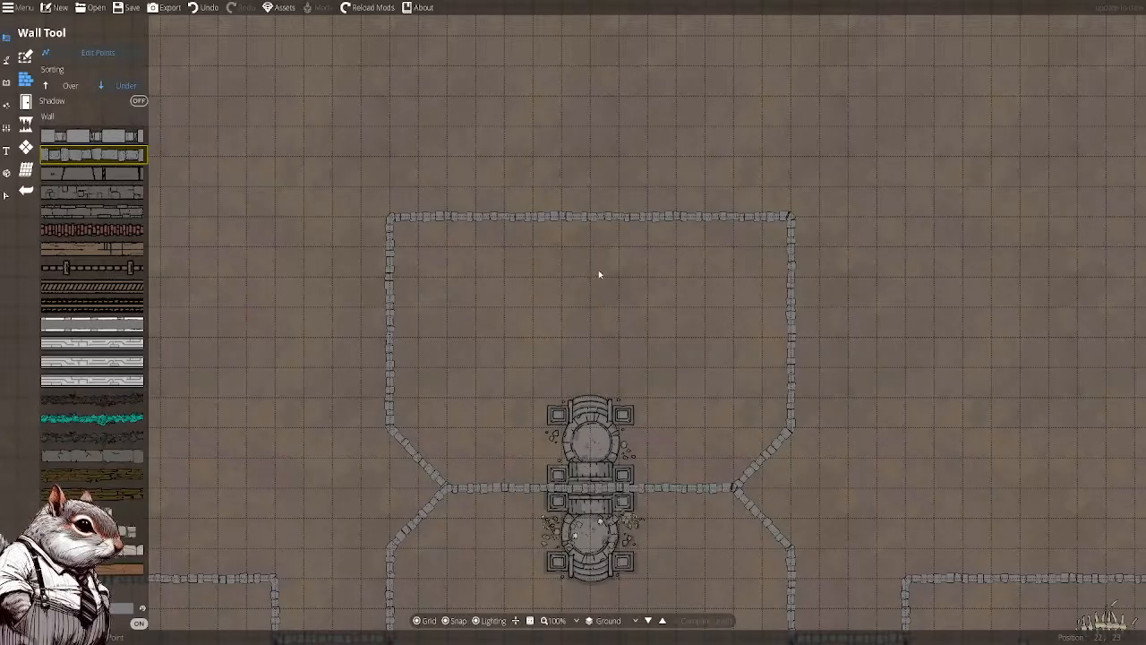
{"action": "left_click_drag", "start_coordinate": [598, 272], "coordinate": [561, 332]}
{"action": "mouse_move", "coordinate": [829, 317]}
{"action": "left_mouse_down"}
{"action": "mouse_move", "coordinate": [585, 310]}
{"action": "mouse_move", "coordinate": [711, 296]}
{"action": "mouse_move", "coordinate": [624, 213]}
{"action": "mouse_move", "coordinate": [644, 185]}
{"action": "mouse_move", "coordinate": [680, 192]}
{"action": "mouse_move", "coordinate": [808, 312]}
{"action": "left_mouse_up"}
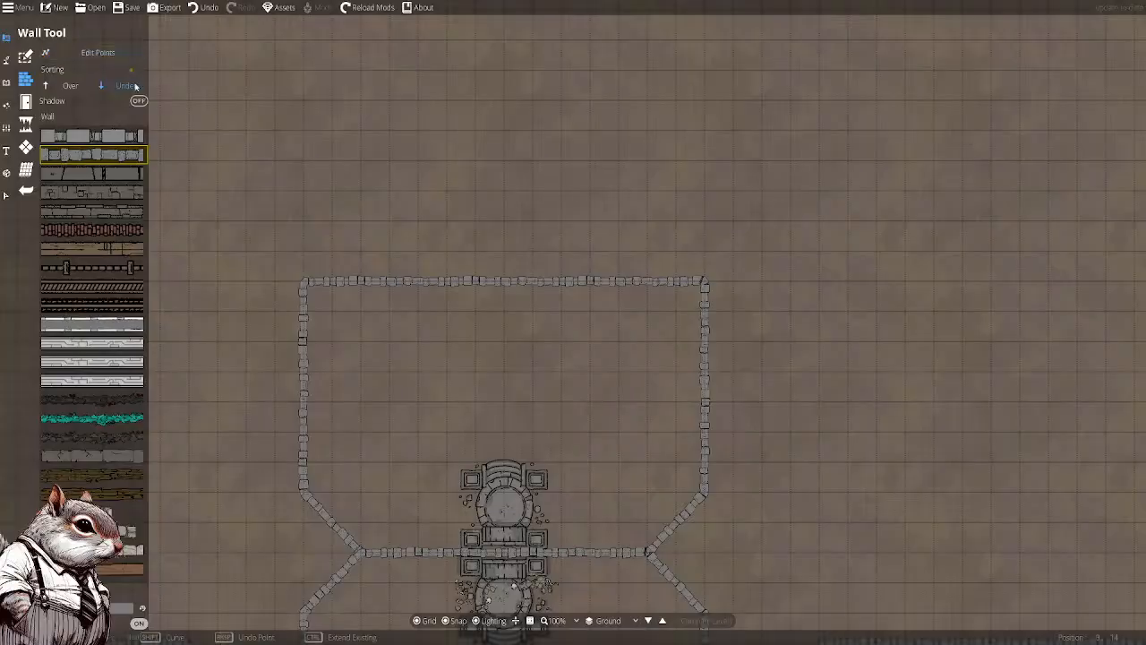
{"action": "left_click_drag", "start_coordinate": [512, 222], "coordinate": [523, 235]}
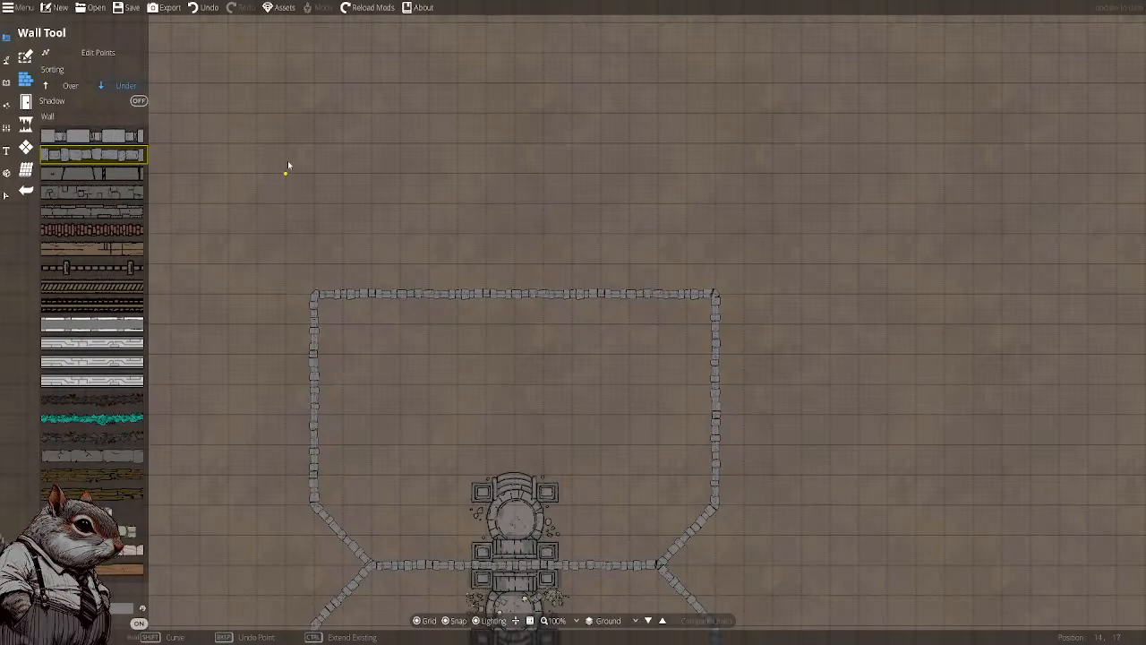
{"action": "left_click_drag", "start_coordinate": [502, 255], "coordinate": [426, 259]}
{"action": "left_click_drag", "start_coordinate": [548, 238], "coordinate": [449, 241]}
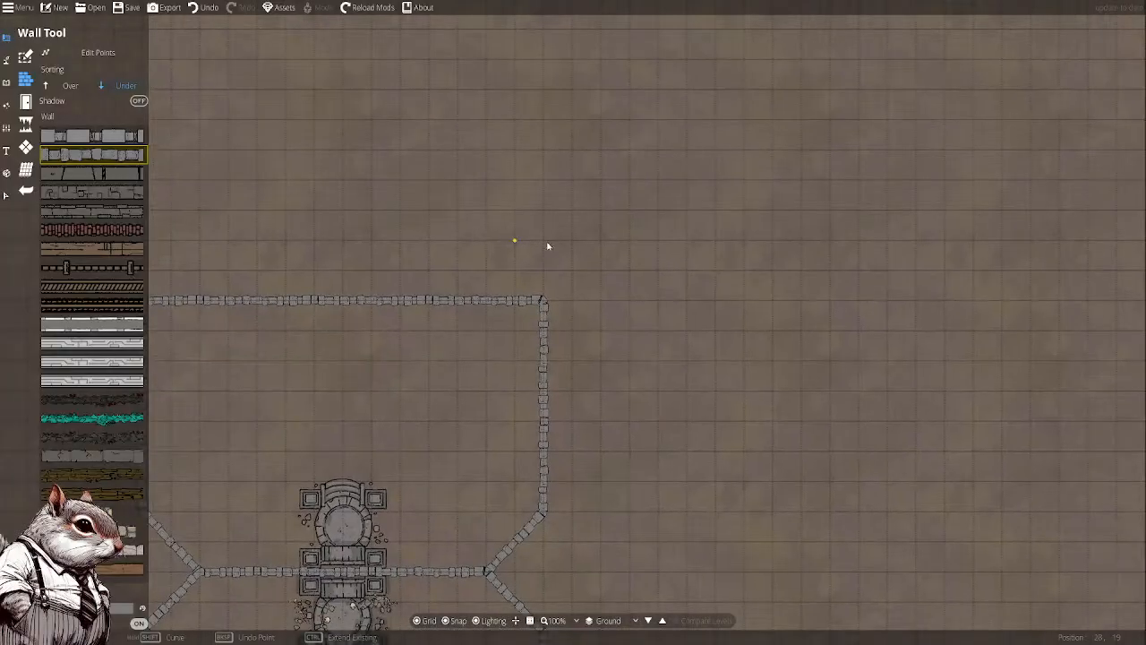
{"action": "left_click_drag", "start_coordinate": [842, 243], "coordinate": [1078, 186]}
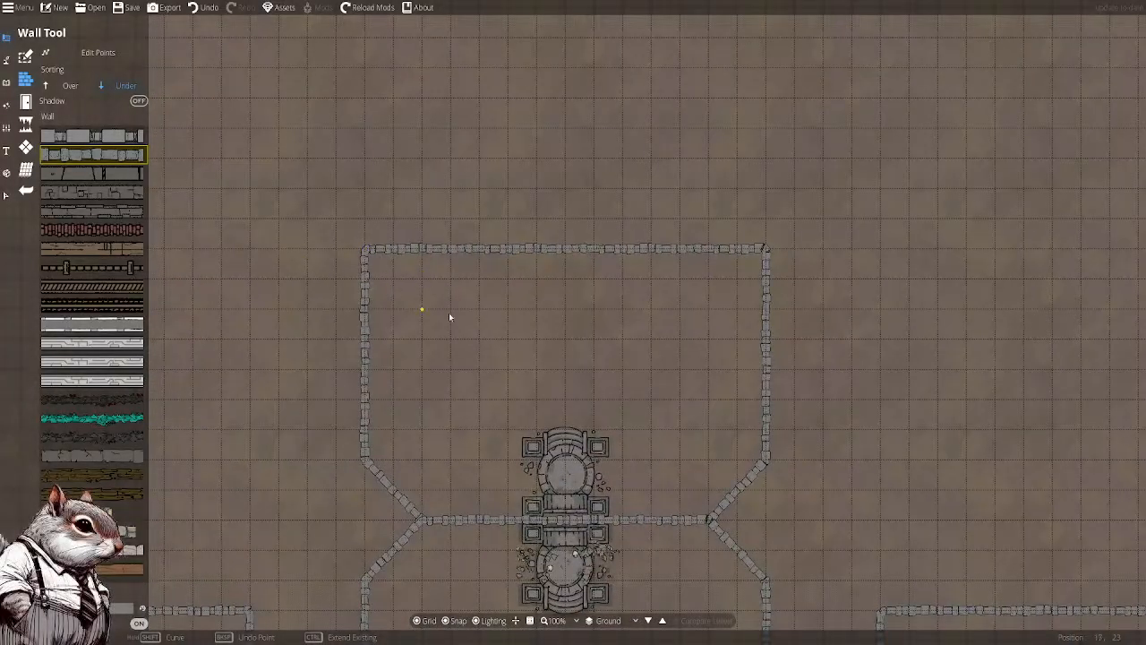
Draw a stone-walled side room about 4 by 5 squares off the upper room's left wall, joined by a two-square-wide passage one square long
{"action": "left_click_drag", "start_coordinate": [448, 312], "coordinate": [483, 240]}
{"action": "key", "text": "Up"}
{"action": "key", "text": "Up"}
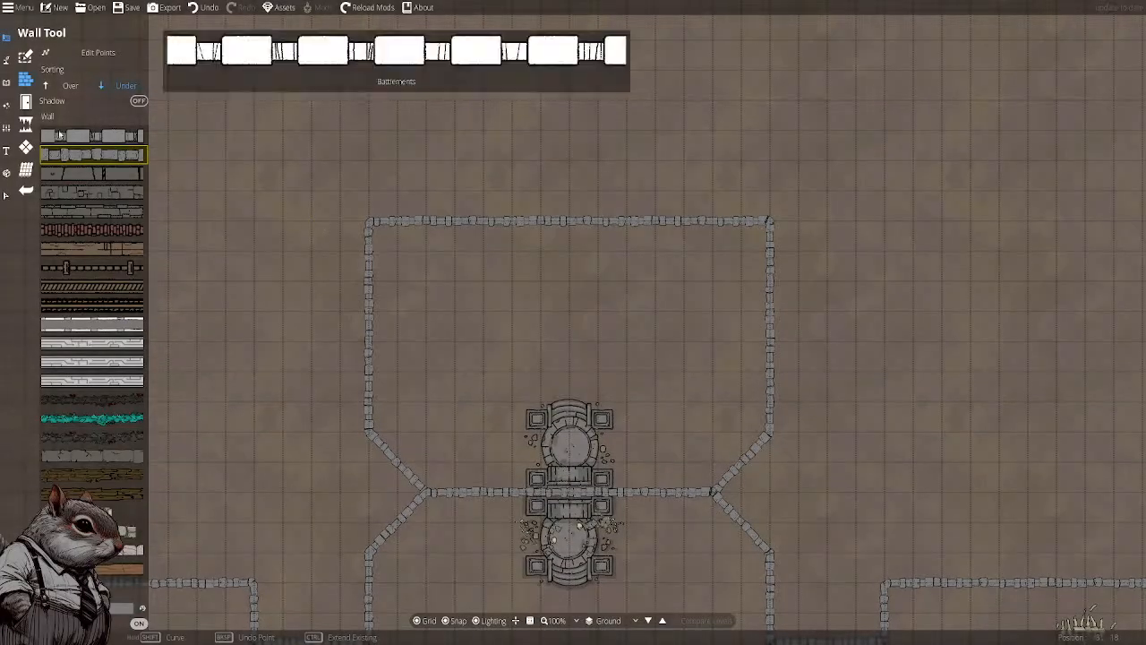
{"action": "left_click_drag", "start_coordinate": [370, 210], "coordinate": [533, 276]}
{"action": "left_click_drag", "start_coordinate": [504, 321], "coordinate": [629, 155]}
{"action": "scroll", "coordinate": [586, 313], "scroll_direction": "up", "scroll_amount": 1}
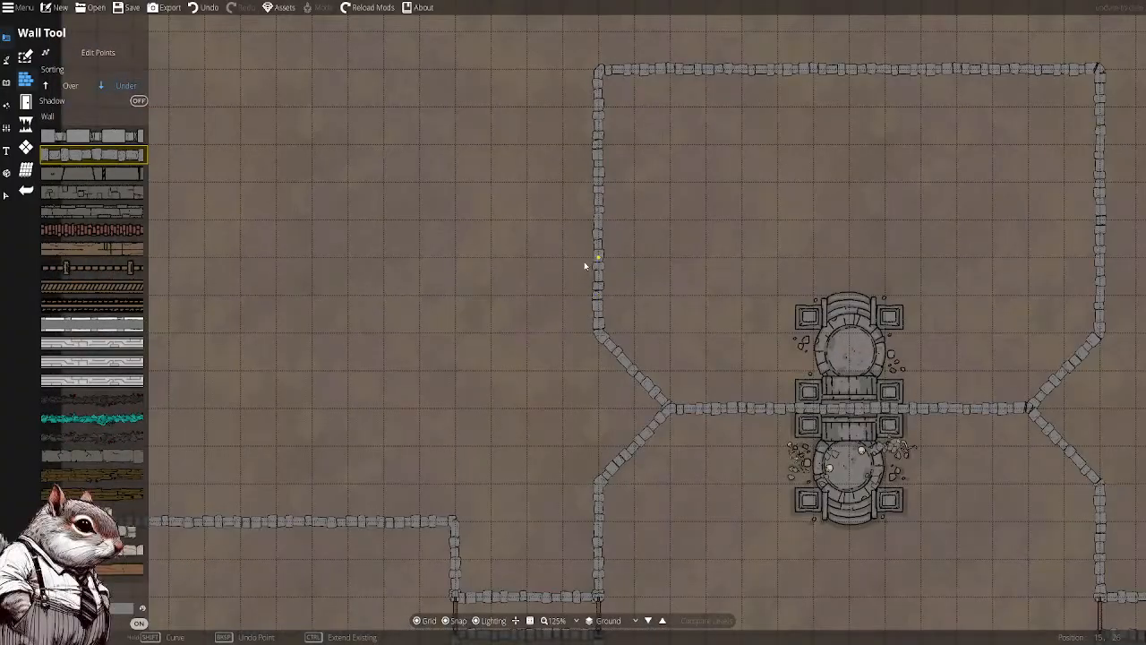
{"action": "left_click", "coordinate": [593, 257]}
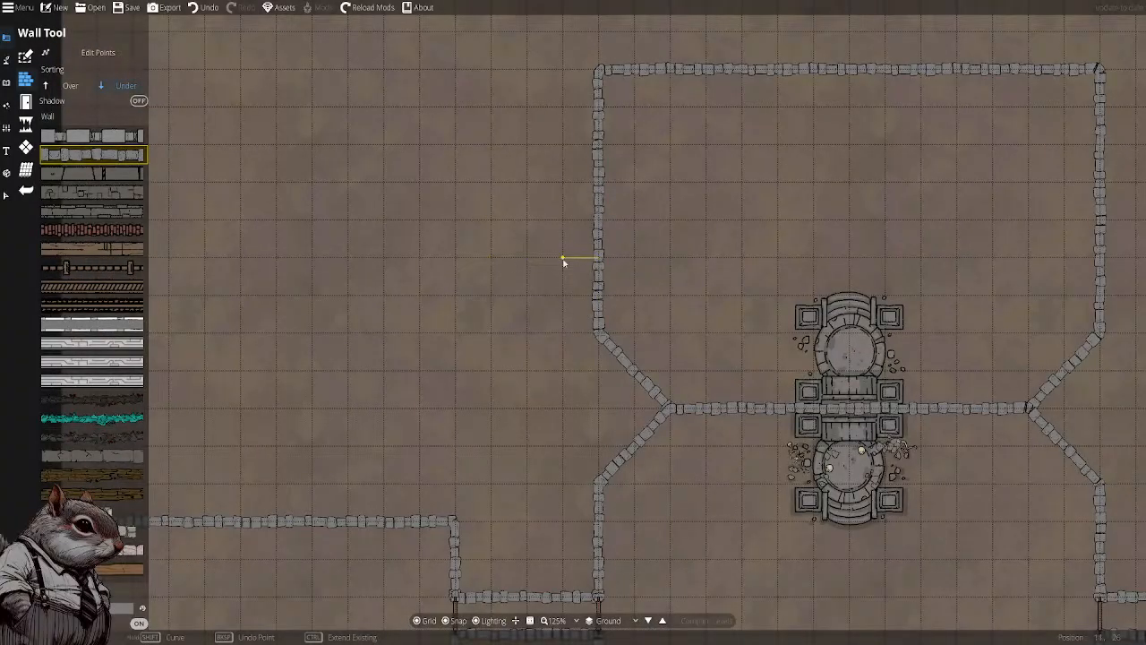
{"action": "left_click", "coordinate": [432, 255]}
{"action": "left_click", "coordinate": [430, 445]}
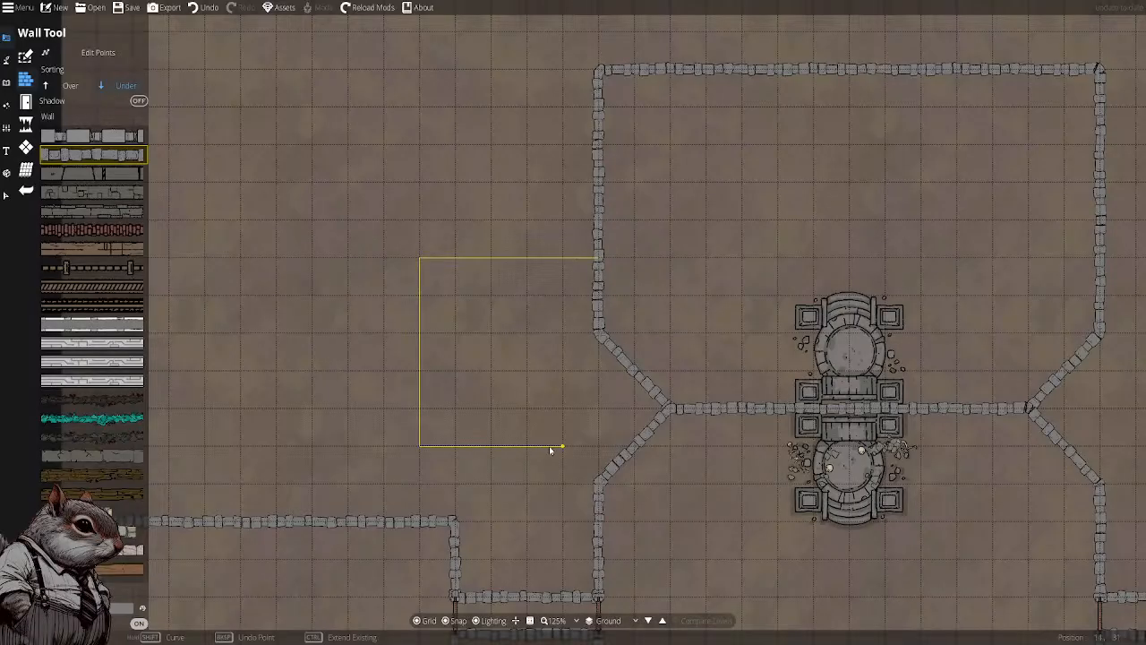
{"action": "left_click", "coordinate": [550, 446]}
{"action": "left_click", "coordinate": [591, 337]}
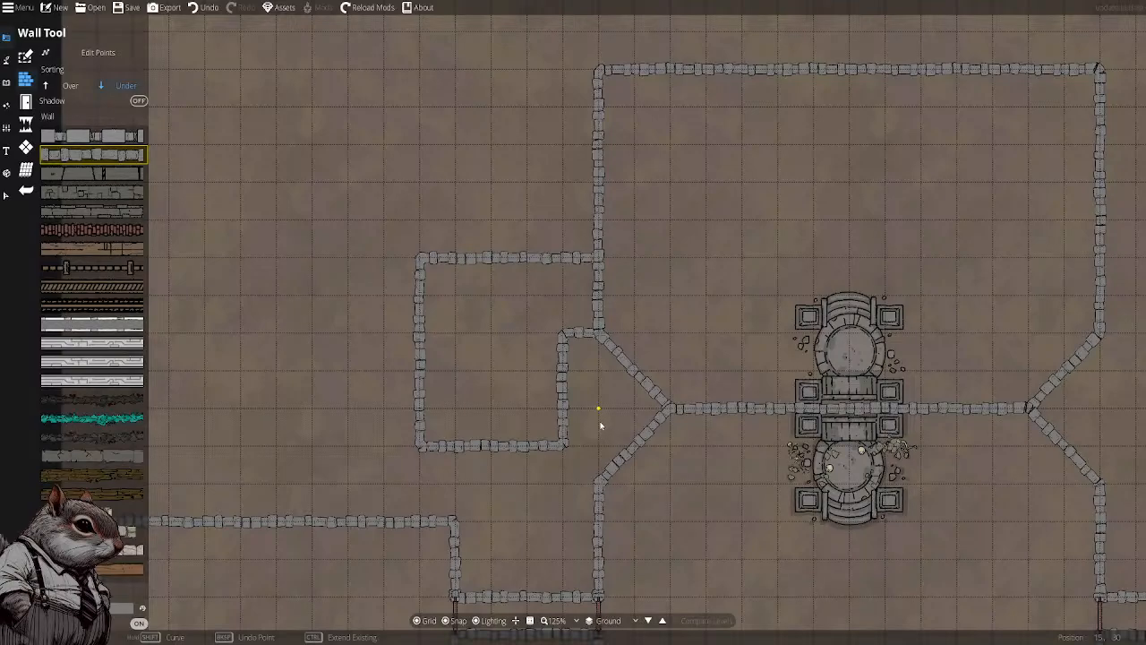
Examine the upper room with its new left side room and the empty space beyond its right wall
{"action": "left_click_drag", "start_coordinate": [723, 350], "coordinate": [583, 403]}
{"action": "left_click_drag", "start_coordinate": [653, 291], "coordinate": [674, 325]}
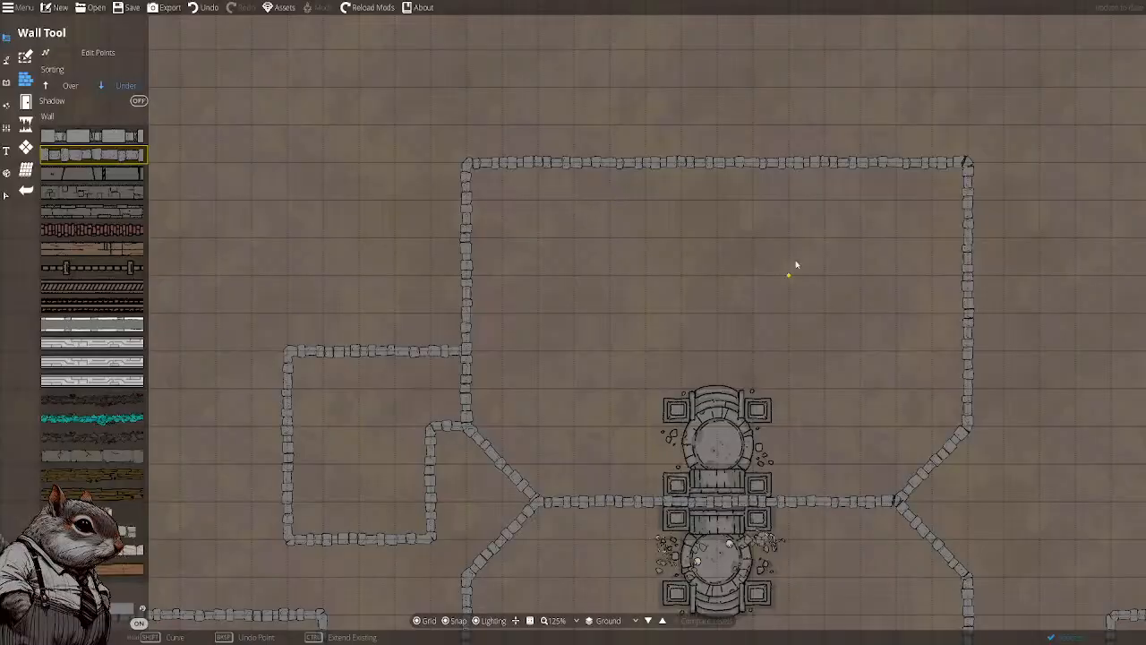
{"action": "left_click_drag", "start_coordinate": [795, 263], "coordinate": [737, 241]}
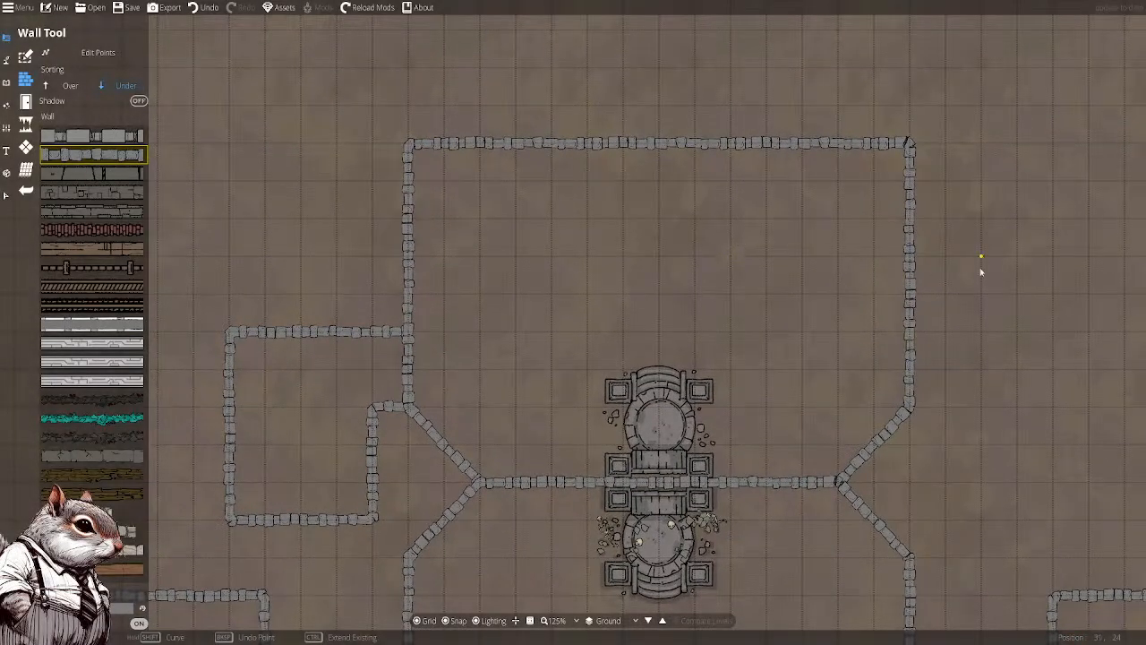
{"action": "left_click_drag", "start_coordinate": [979, 263], "coordinate": [791, 286]}
{"action": "scroll", "coordinate": [639, 263], "scroll_direction": "down", "scroll_amount": 4}
{"action": "scroll", "coordinate": [640, 263], "scroll_direction": "up", "scroll_amount": 4}
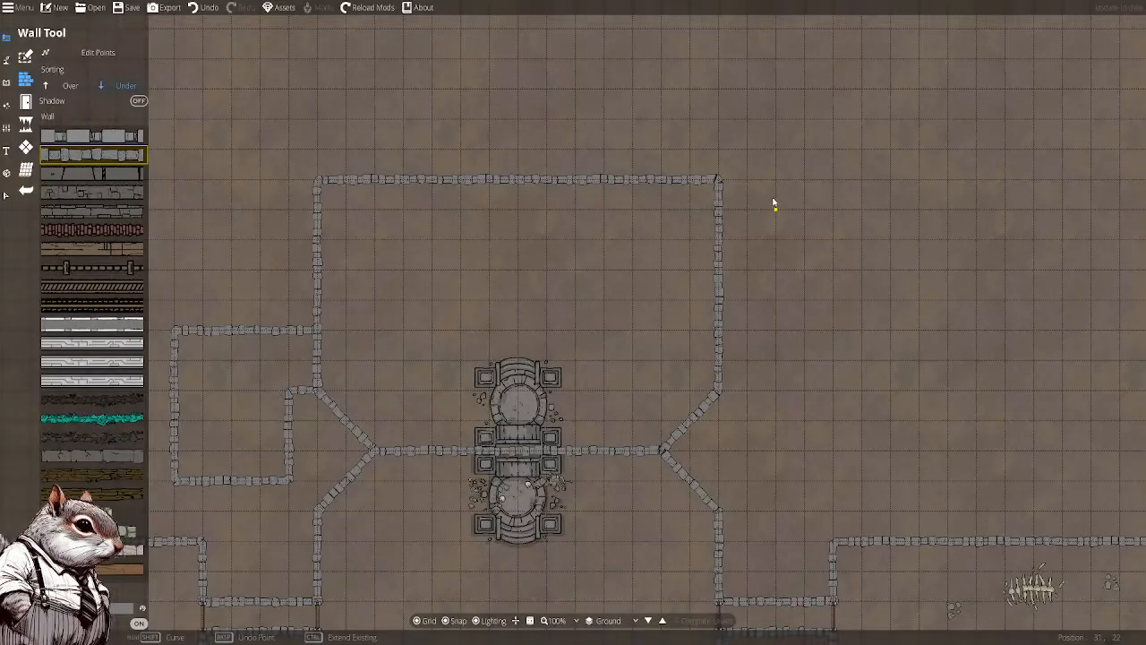
{"action": "left_click_drag", "start_coordinate": [919, 215], "coordinate": [565, 219]}
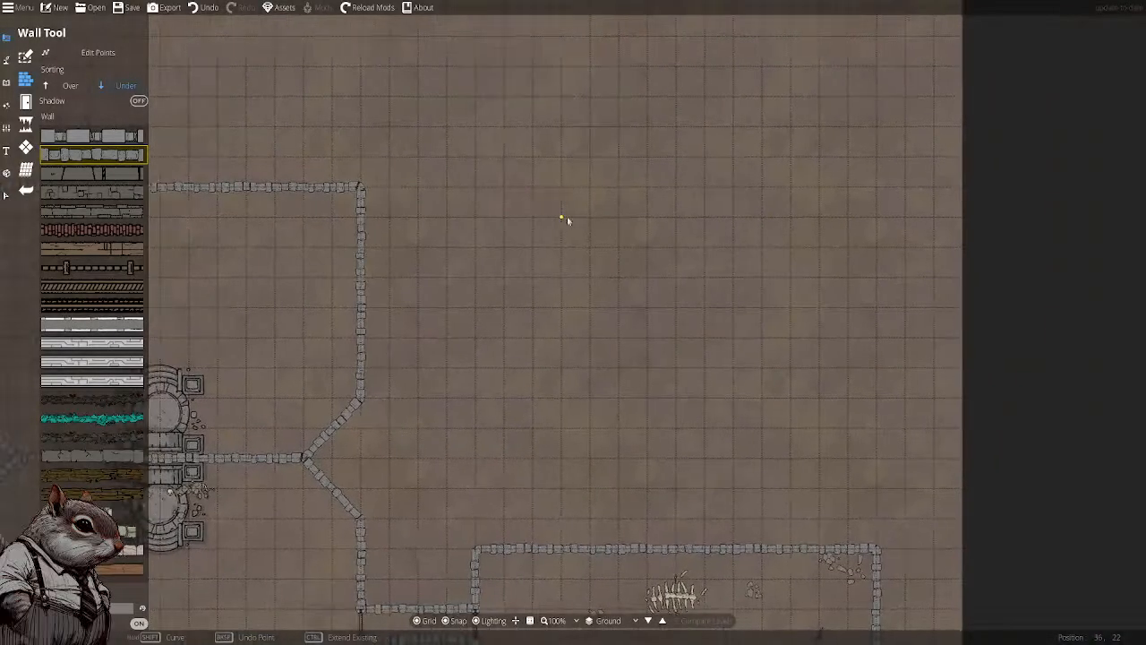
{"action": "left_click_drag", "start_coordinate": [353, 214], "coordinate": [796, 230]}
{"action": "left_click_drag", "start_coordinate": [556, 229], "coordinate": [642, 237]}
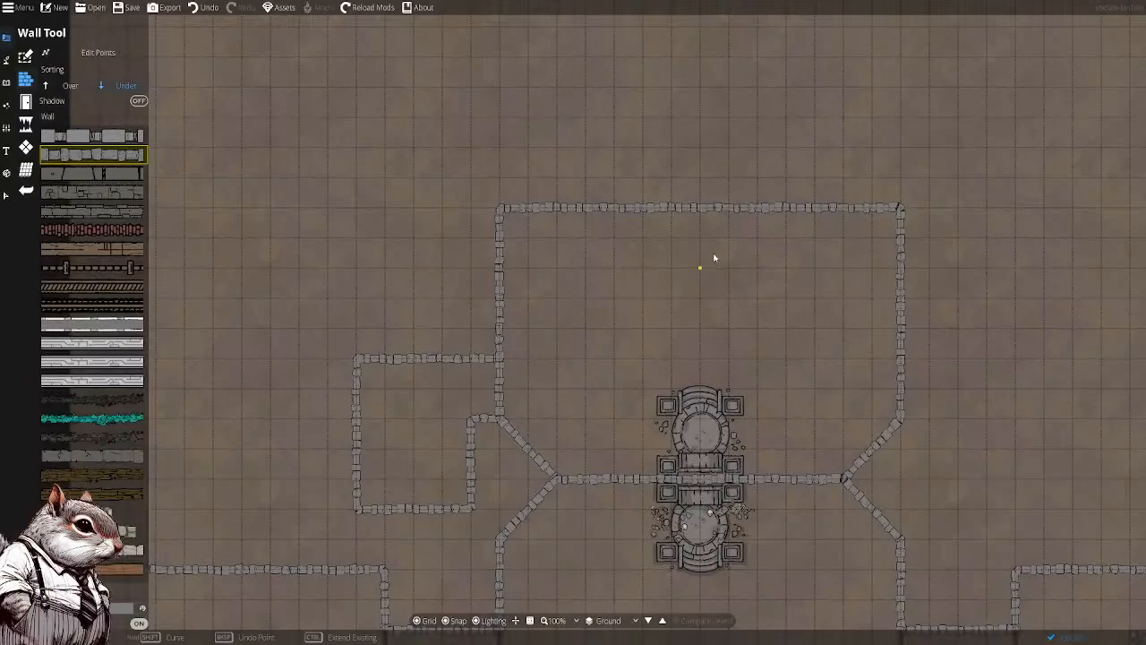
{"action": "left_click_drag", "start_coordinate": [709, 256], "coordinate": [535, 251]}
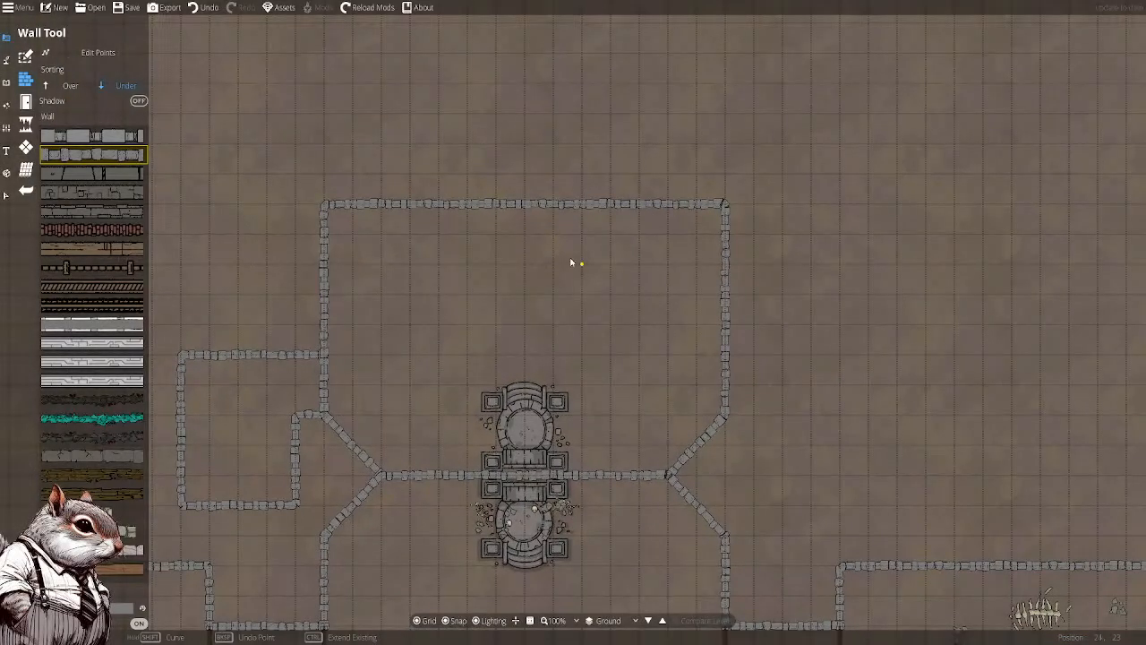
{"action": "left_click_drag", "start_coordinate": [724, 255], "coordinate": [518, 265]}
{"action": "left_click_drag", "start_coordinate": [693, 269], "coordinate": [823, 248]}
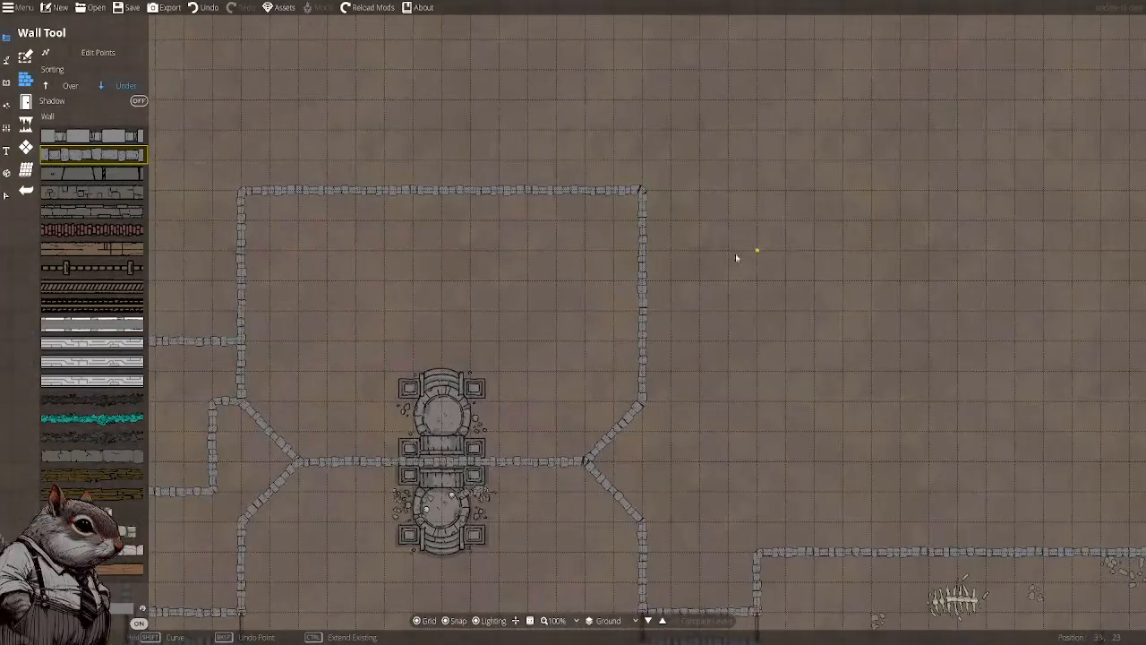
{"action": "mouse_move", "coordinate": [636, 252]}
{"action": "left_mouse_down"}
{"action": "mouse_move", "coordinate": [677, 256]}
{"action": "mouse_move", "coordinate": [621, 244]}
{"action": "left_mouse_up"}
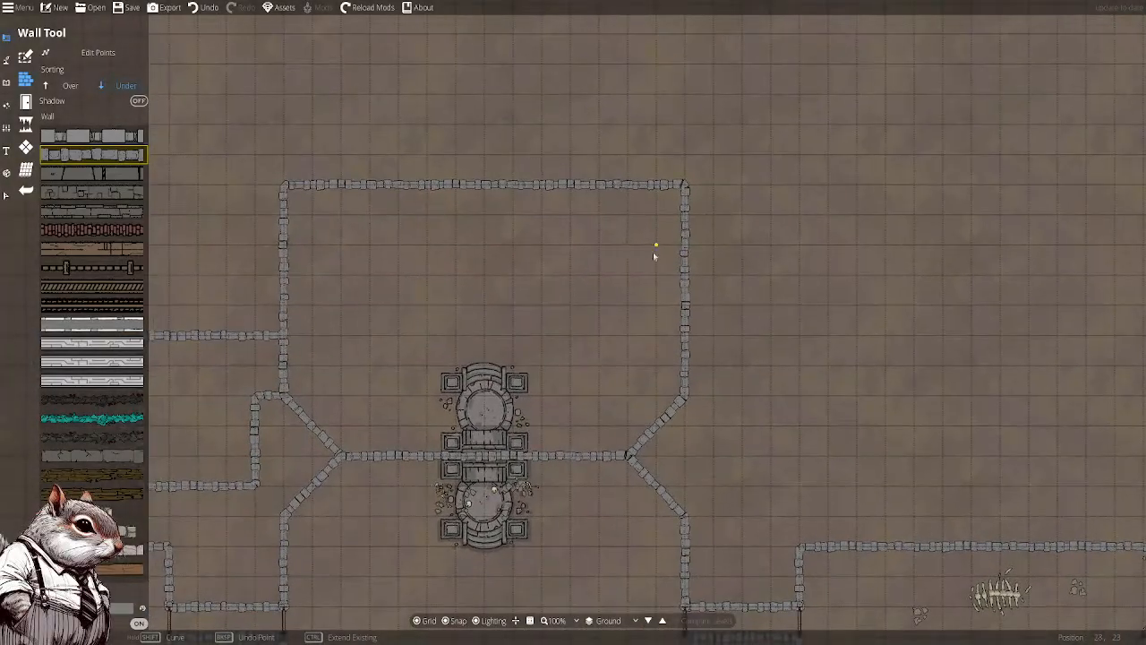
{"action": "left_click_drag", "start_coordinate": [745, 265], "coordinate": [633, 249]}
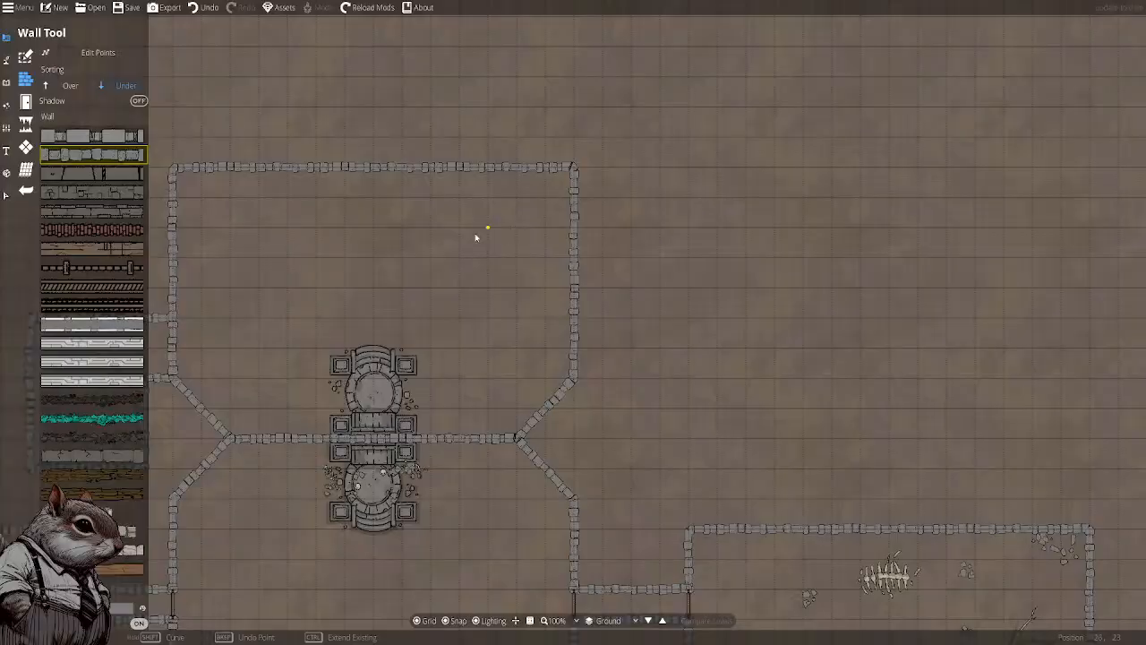
Draw a stone-walled side room about 4 by 7 squares right of the upper room, joined by a one-square-wide corridor two squares long
{"action": "mouse_move", "coordinate": [536, 275]}
{"action": "left_mouse_down"}
{"action": "mouse_move", "coordinate": [635, 297]}
{"action": "mouse_move", "coordinate": [583, 266]}
{"action": "mouse_move", "coordinate": [542, 286]}
{"action": "left_mouse_up"}
{"action": "left_click", "coordinate": [543, 312]}
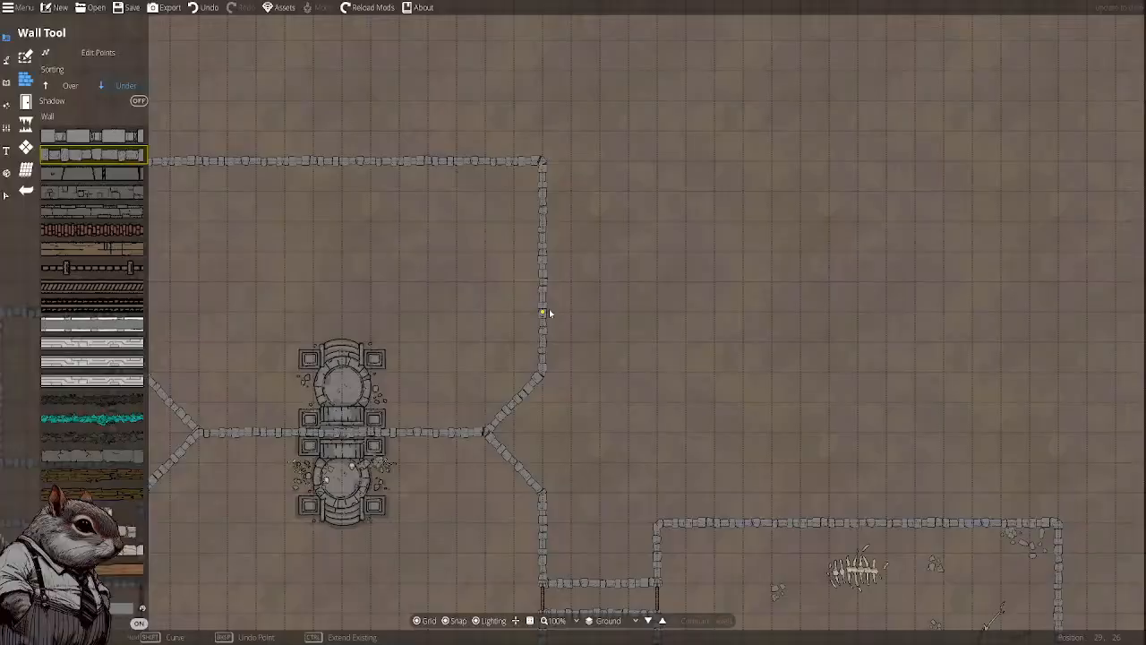
{"action": "left_click", "coordinate": [599, 312]}
{"action": "left_click", "coordinate": [599, 253]}
{"action": "left_click", "coordinate": [713, 252]}
{"action": "left_click", "coordinate": [714, 462]}
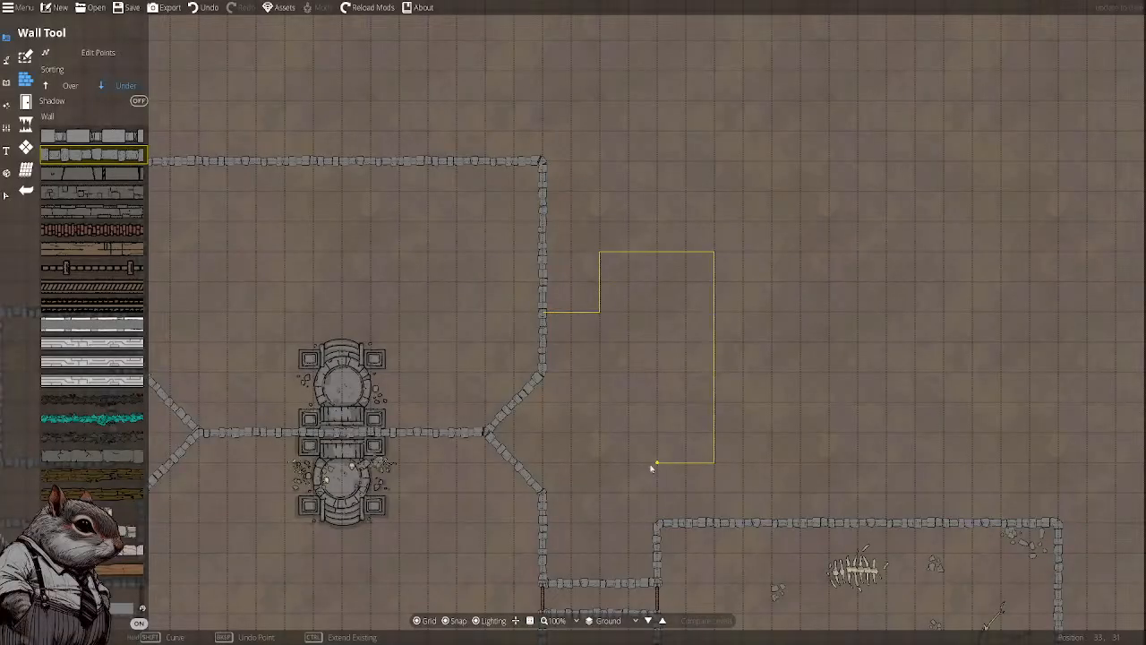
{"action": "left_click", "coordinate": [600, 463]}
{"action": "left_click", "coordinate": [594, 343]}
{"action": "right_click", "coordinate": [546, 345]}
Examine the overall map layout, both side rooms and the empty space above the upper room
{"action": "left_click_drag", "start_coordinate": [555, 371], "coordinate": [715, 399]}
{"action": "left_click_drag", "start_coordinate": [576, 361], "coordinate": [637, 373]}
{"action": "scroll", "coordinate": [598, 315], "scroll_direction": "down", "scroll_amount": 5}
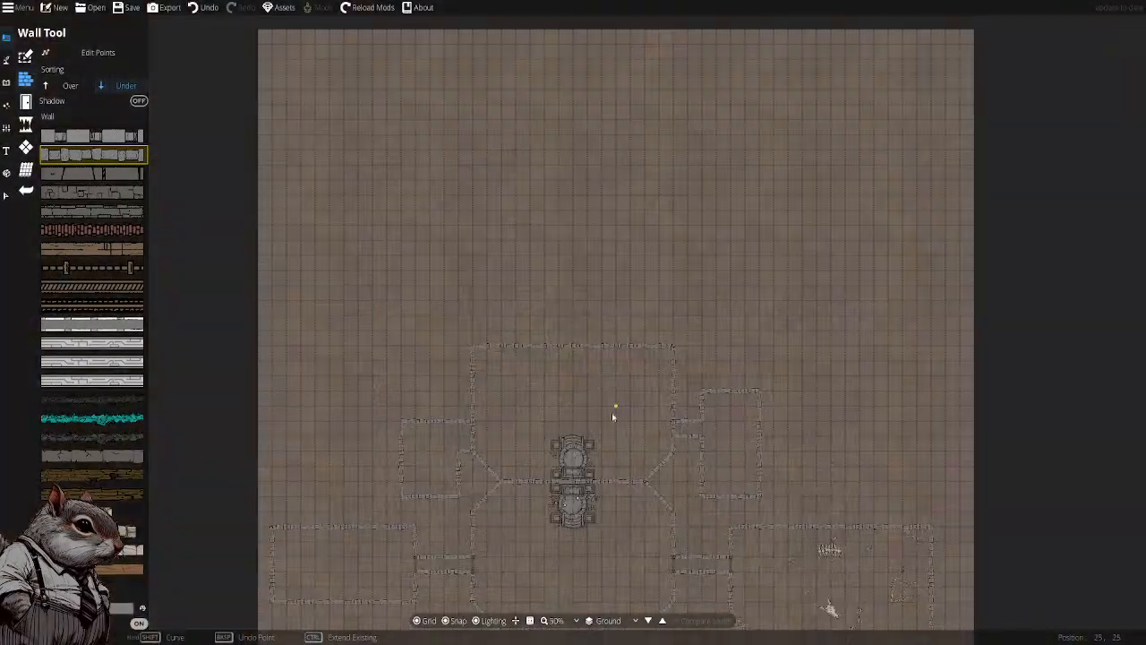
{"action": "left_click_drag", "start_coordinate": [613, 415], "coordinate": [604, 252]}
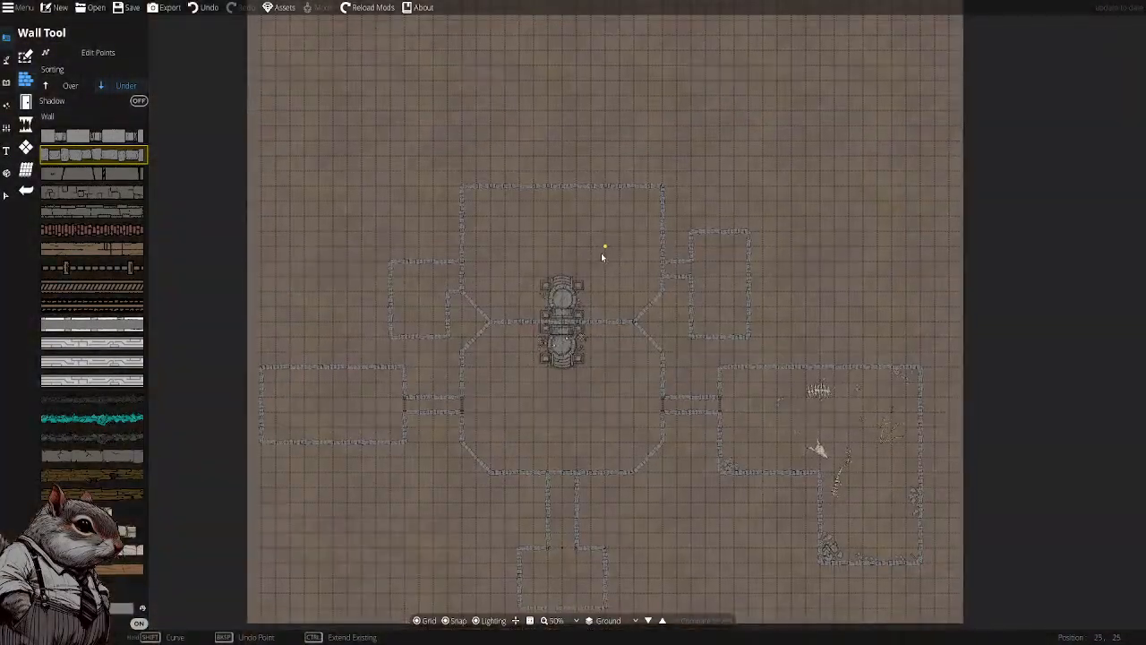
{"action": "left_click_drag", "start_coordinate": [611, 357], "coordinate": [700, 446]}
{"action": "scroll", "coordinate": [599, 323], "scroll_direction": "up", "scroll_amount": 4}
{"action": "mouse_move", "coordinate": [683, 299]}
{"action": "left_mouse_down"}
{"action": "mouse_move", "coordinate": [665, 454]}
{"action": "mouse_move", "coordinate": [618, 384]}
{"action": "left_mouse_up"}
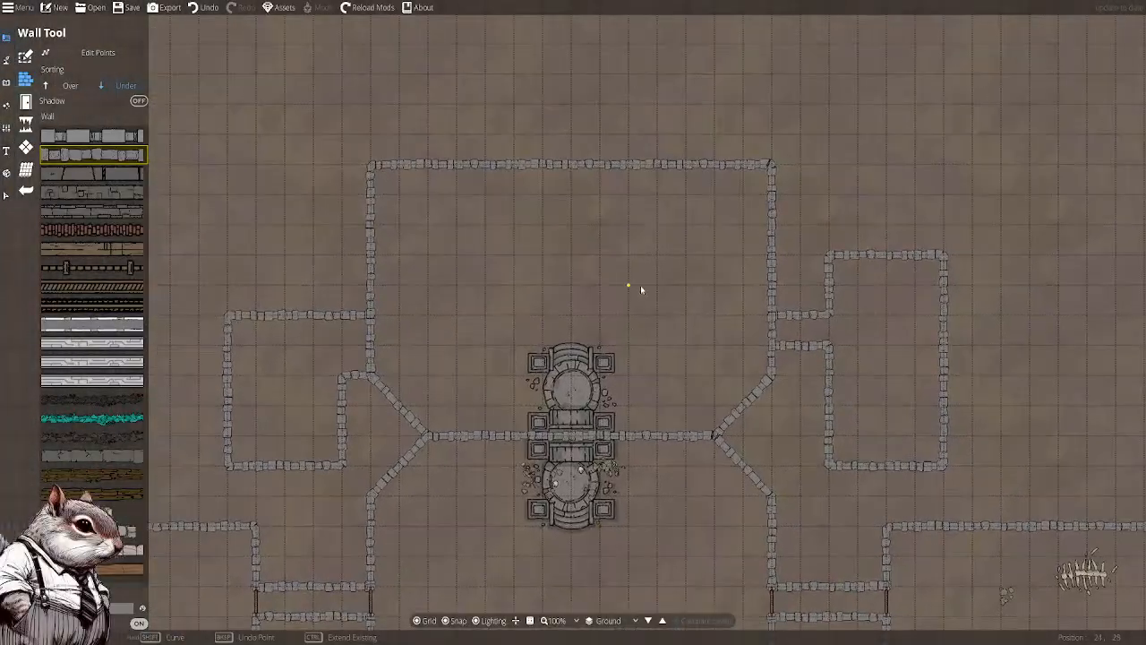
{"action": "left_click_drag", "start_coordinate": [657, 256], "coordinate": [628, 358]}
{"action": "left_click_drag", "start_coordinate": [594, 298], "coordinate": [596, 182]}
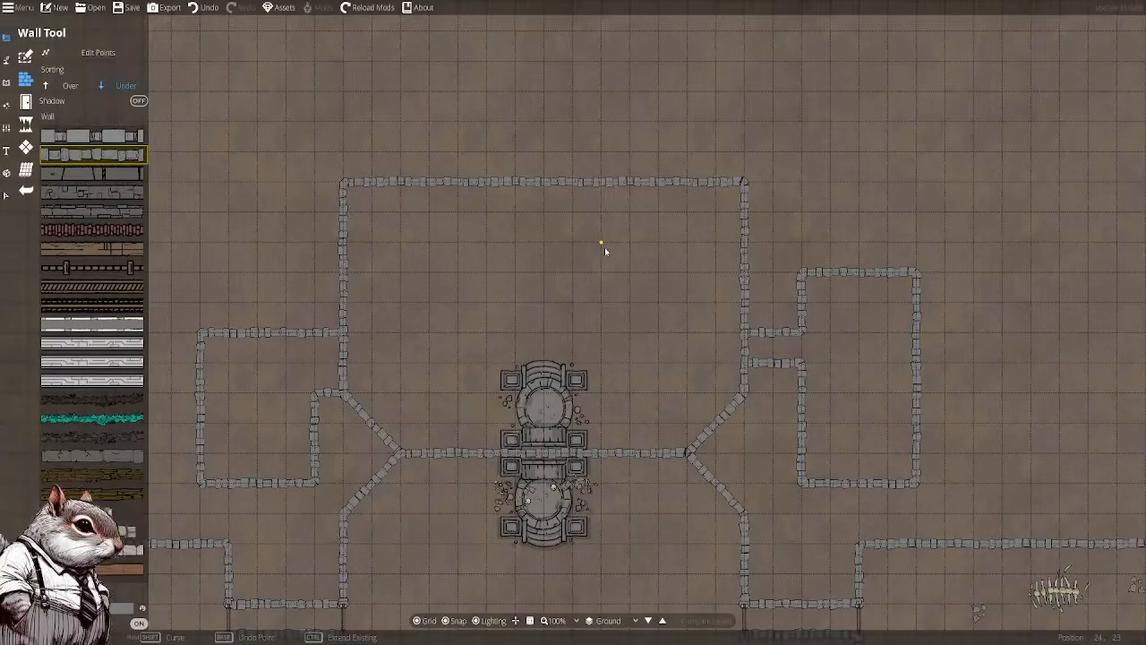
{"action": "left_click_drag", "start_coordinate": [600, 238], "coordinate": [624, 222]}
{"action": "left_click_drag", "start_coordinate": [704, 288], "coordinate": [478, 166]}
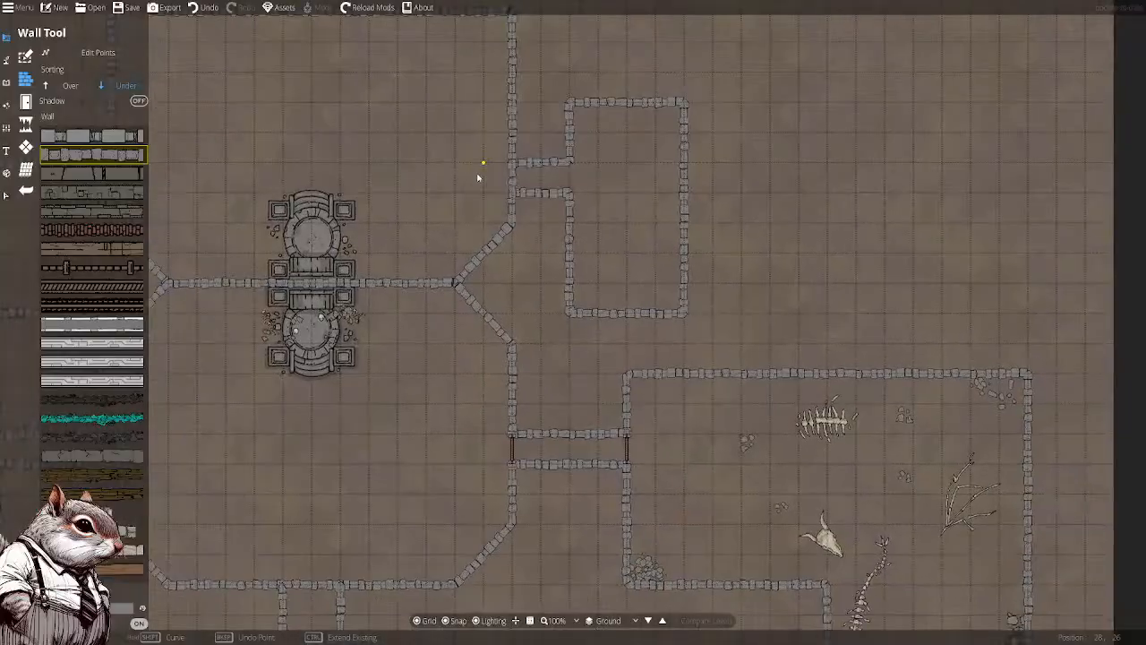
{"action": "left_click_drag", "start_coordinate": [497, 278], "coordinate": [530, 134]}
{"action": "left_click_drag", "start_coordinate": [694, 286], "coordinate": [715, 323]}
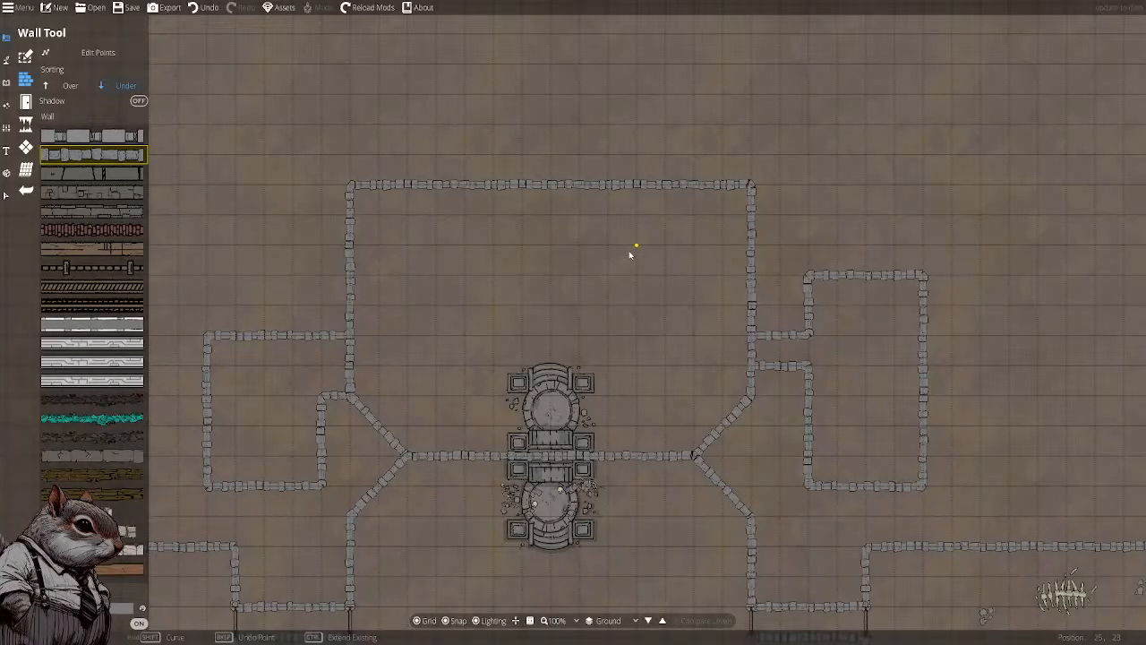
{"action": "left_click_drag", "start_coordinate": [630, 230], "coordinate": [656, 334]}
{"action": "scroll", "coordinate": [604, 231], "scroll_direction": "up", "scroll_amount": 1}
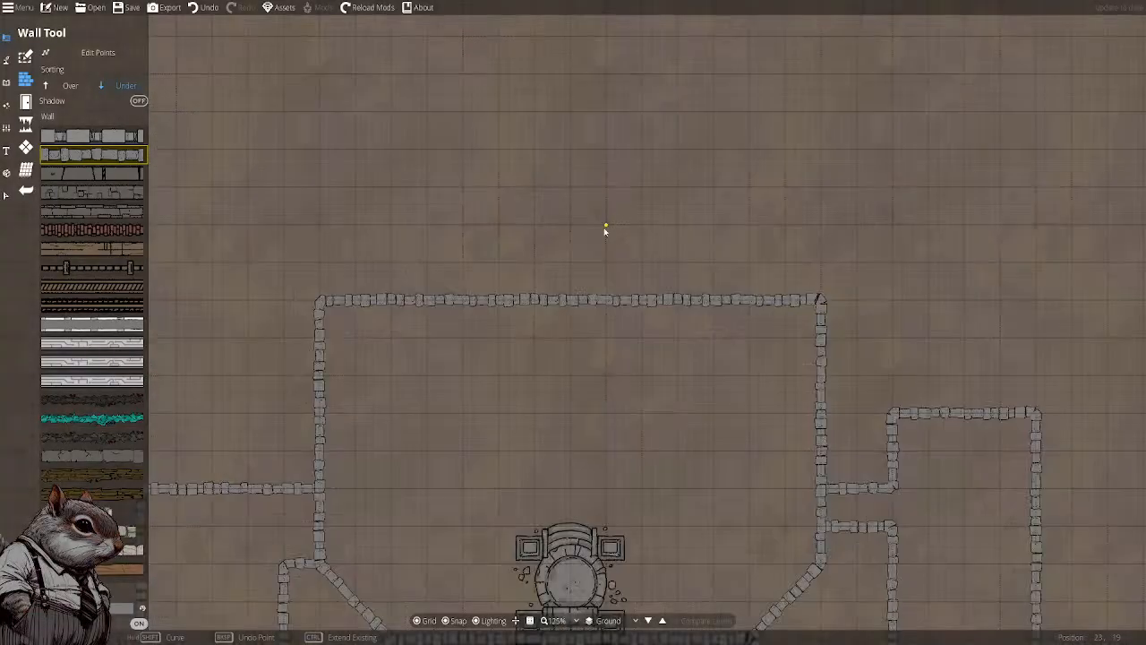
{"action": "left_click_drag", "start_coordinate": [606, 230], "coordinate": [591, 342]}
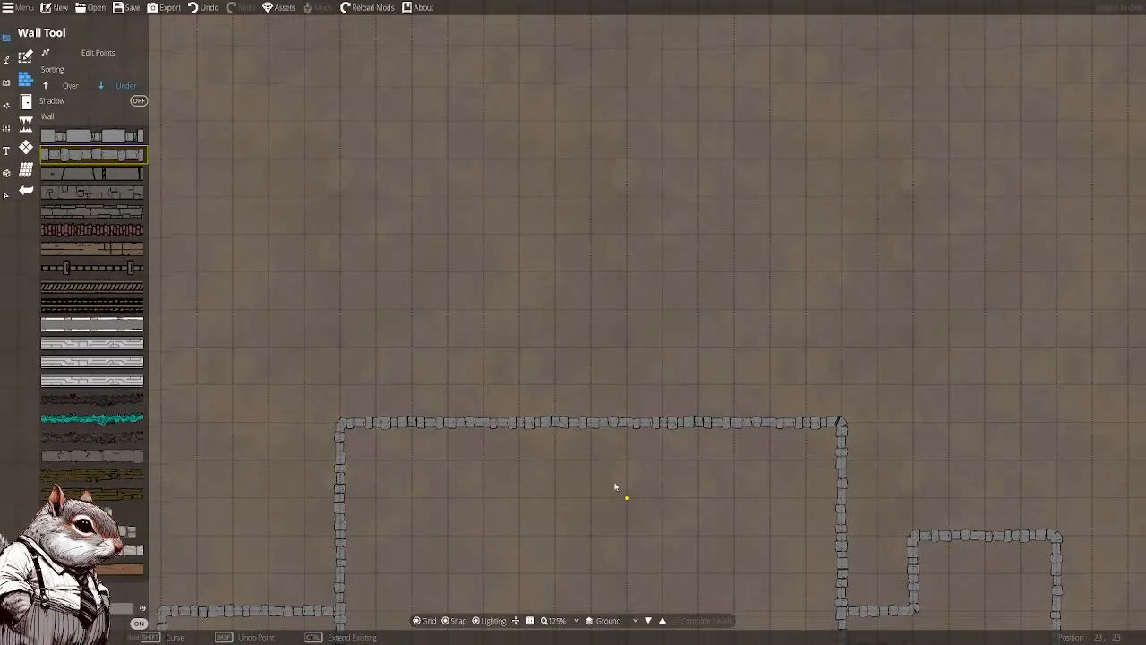
{"action": "left_click_drag", "start_coordinate": [616, 486], "coordinate": [590, 353]}
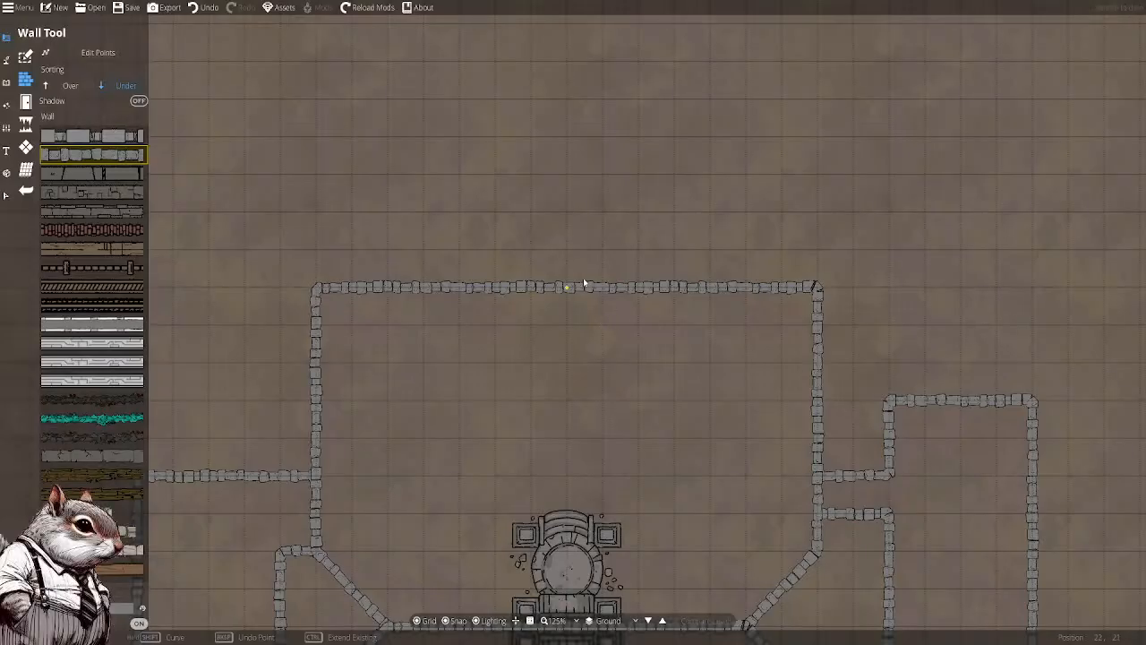
Draw a cross-shaped stone room on the upper room's top wall, two squares wide, with a four-square stem, five-square side arms and three-square top arm
{"action": "left_click_drag", "start_coordinate": [572, 218], "coordinate": [638, 399]}
{"action": "left_click", "coordinate": [533, 390]}
{"action": "scroll", "coordinate": [531, 396], "scroll_direction": "down", "scroll_amount": 1}
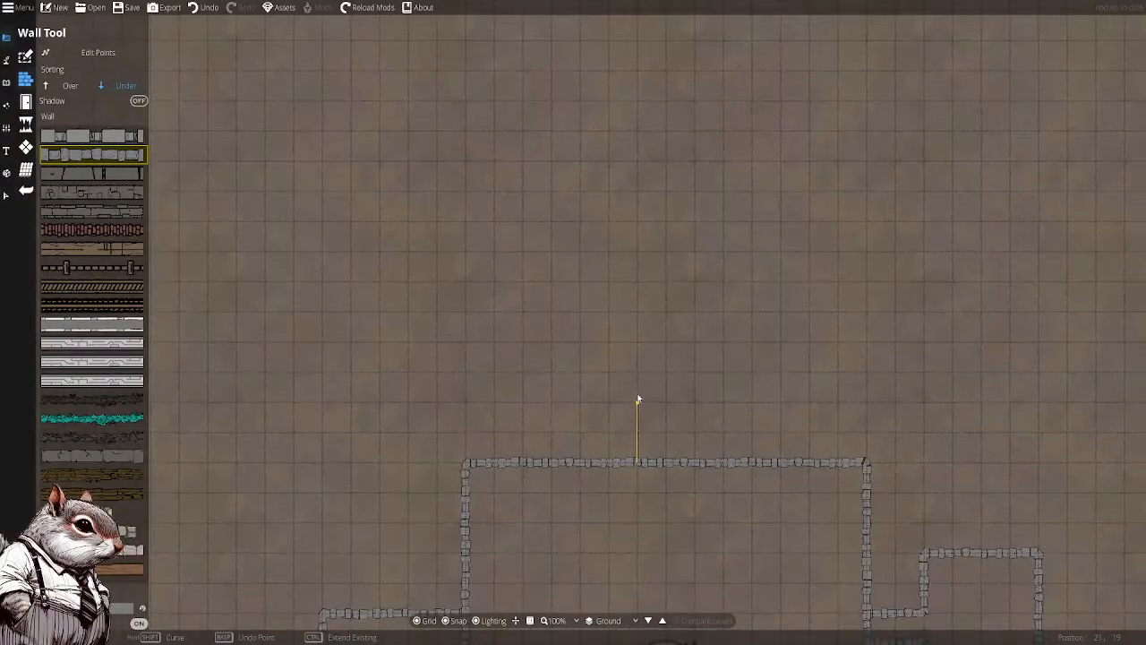
{"action": "left_click", "coordinate": [636, 342]}
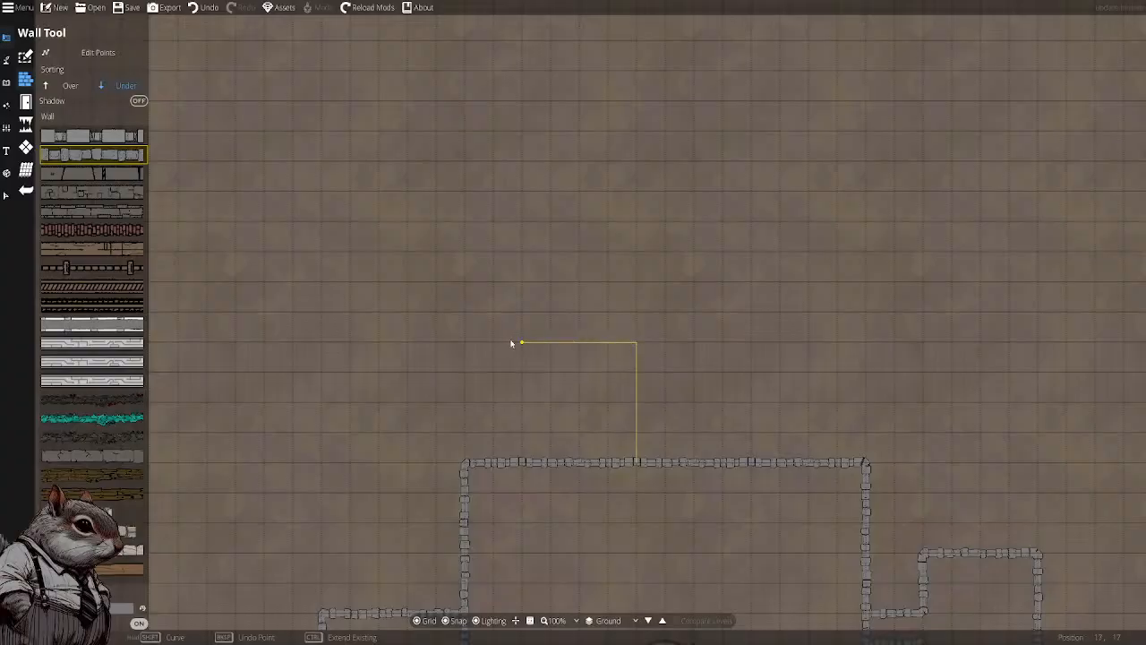
{"action": "left_click", "coordinate": [500, 287]}
{"action": "left_click", "coordinate": [633, 284]}
{"action": "left_click_drag", "start_coordinate": [633, 284], "coordinate": [584, 300]}
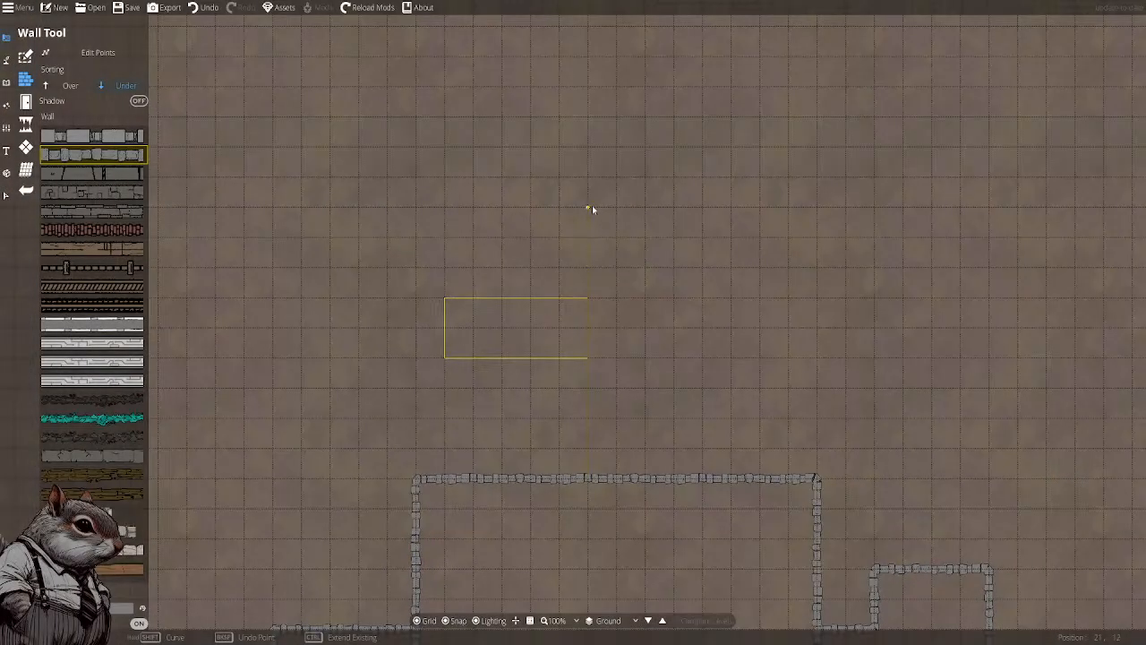
{"action": "left_click", "coordinate": [589, 208]}
{"action": "left_click", "coordinate": [645, 208]}
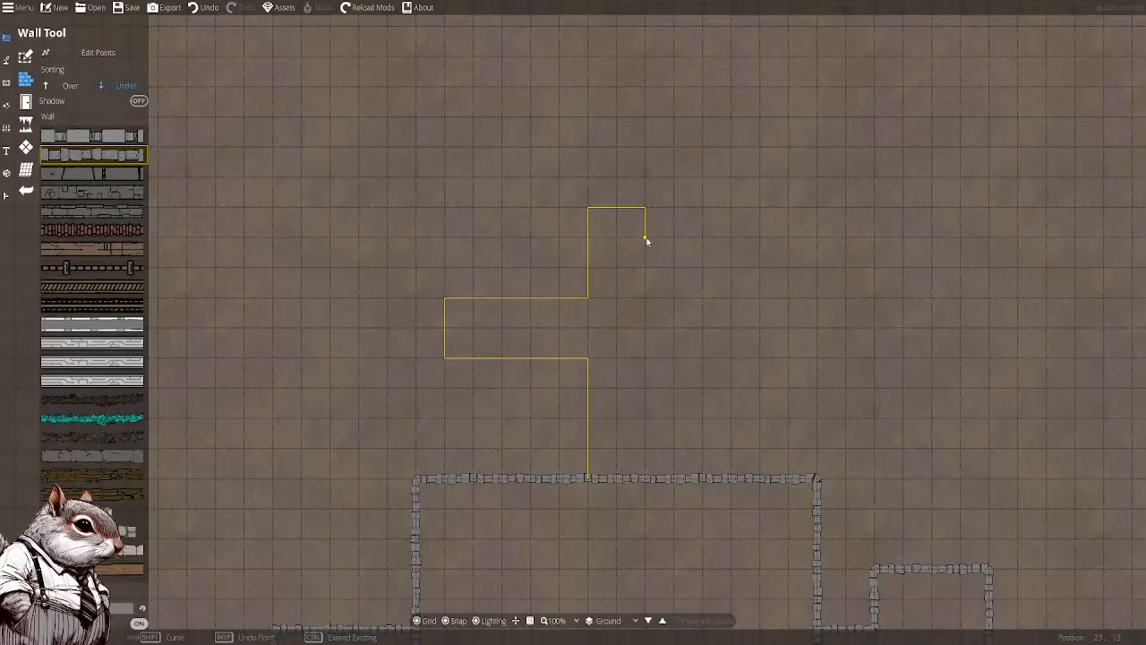
{"action": "left_click", "coordinate": [645, 297]}
{"action": "left_click", "coordinate": [781, 299]}
{"action": "left_click", "coordinate": [776, 360]}
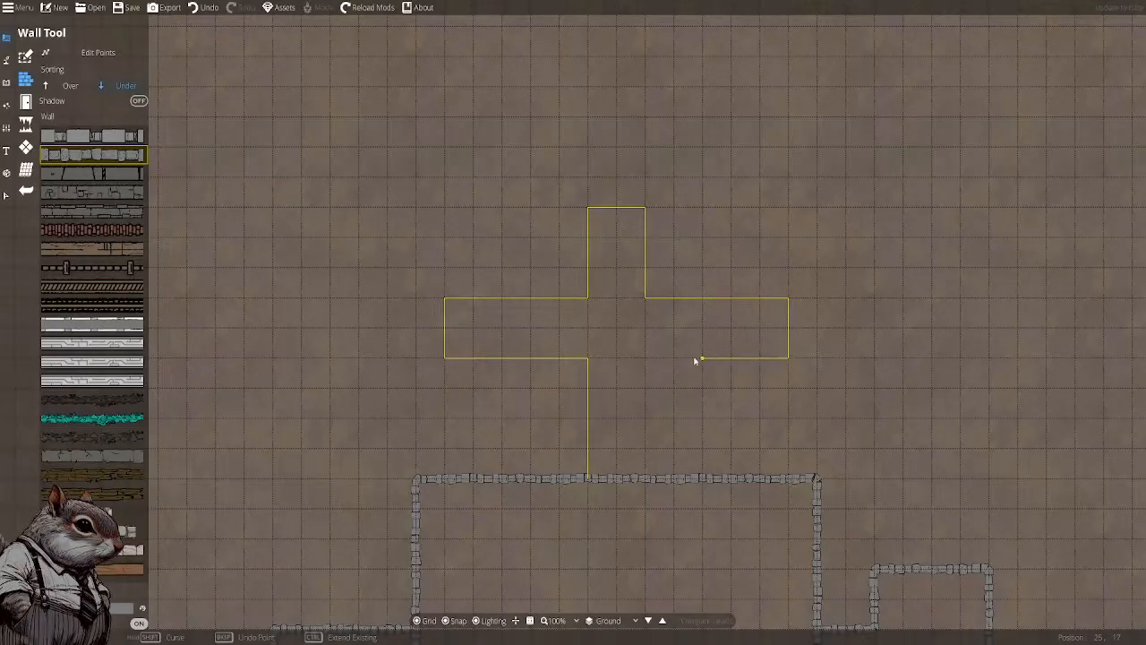
{"action": "left_click", "coordinate": [644, 358]}
{"action": "left_click", "coordinate": [645, 478]}
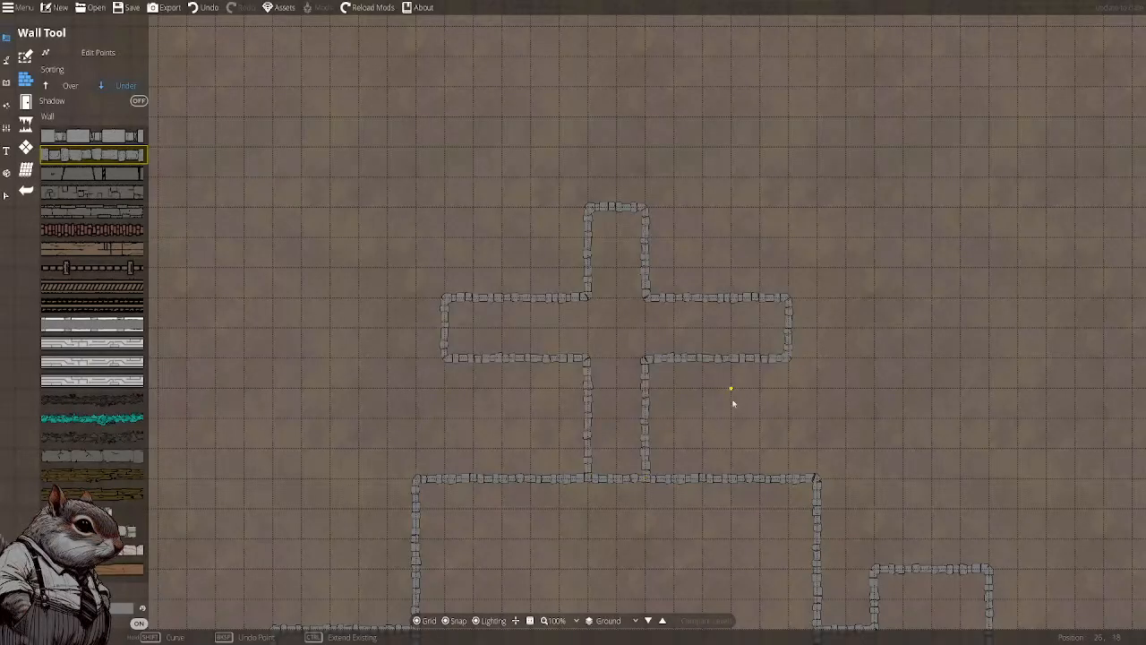
{"action": "left_click_drag", "start_coordinate": [732, 404], "coordinate": [716, 399]}
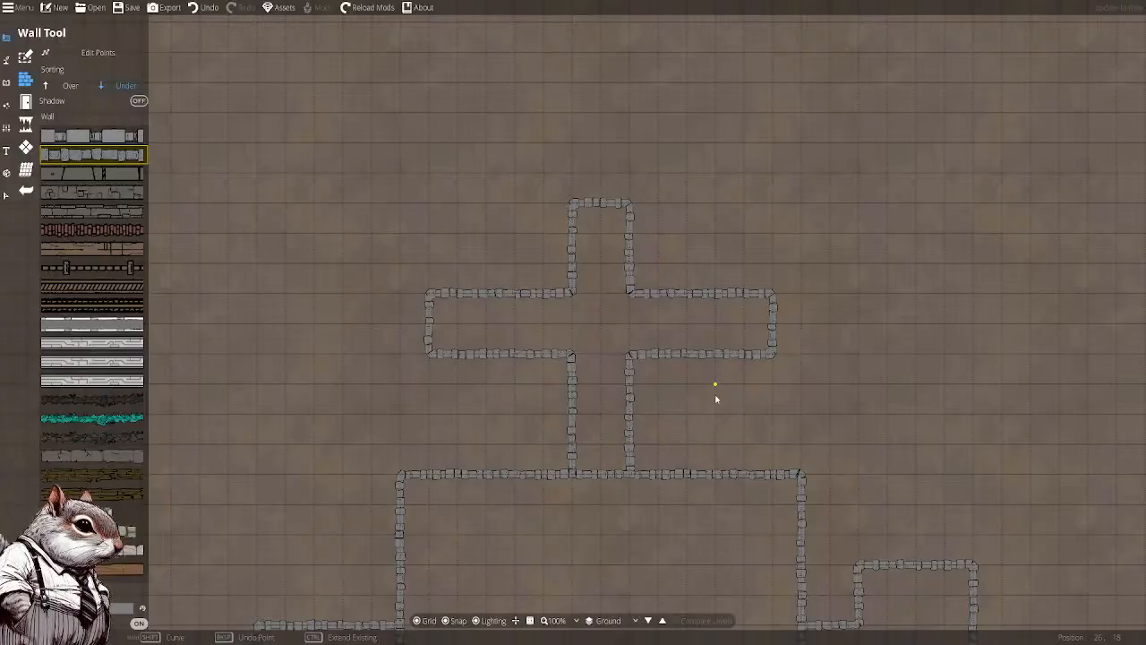
{"action": "left_click_drag", "start_coordinate": [552, 303], "coordinate": [565, 291]}
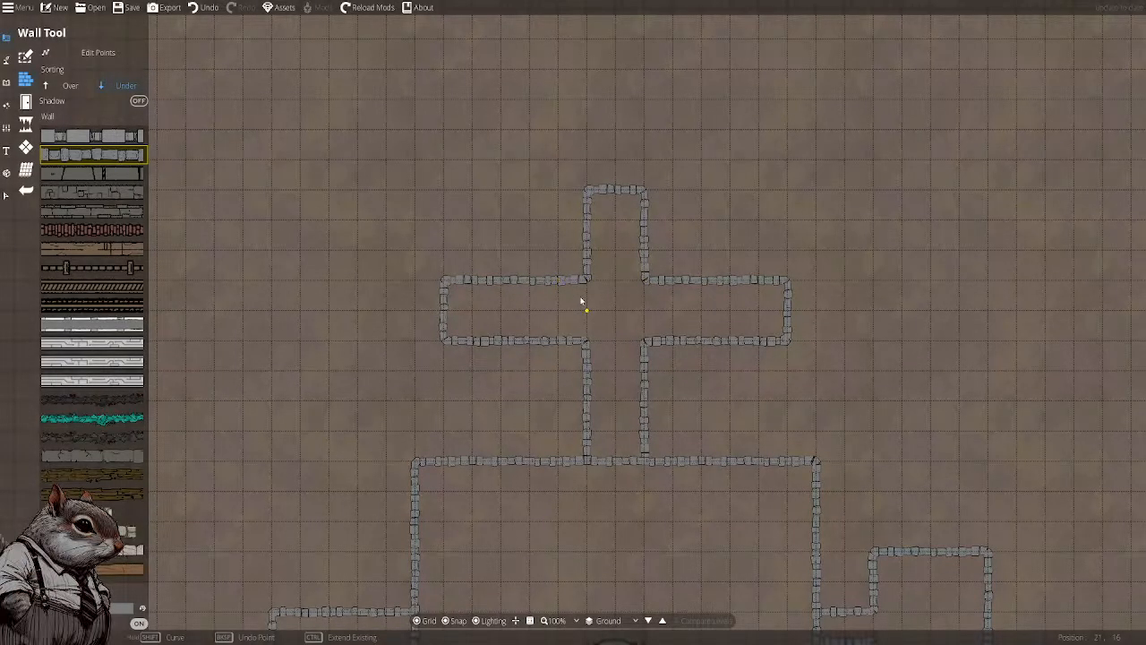
{"action": "scroll", "coordinate": [566, 291], "scroll_direction": "up", "scroll_amount": 3}
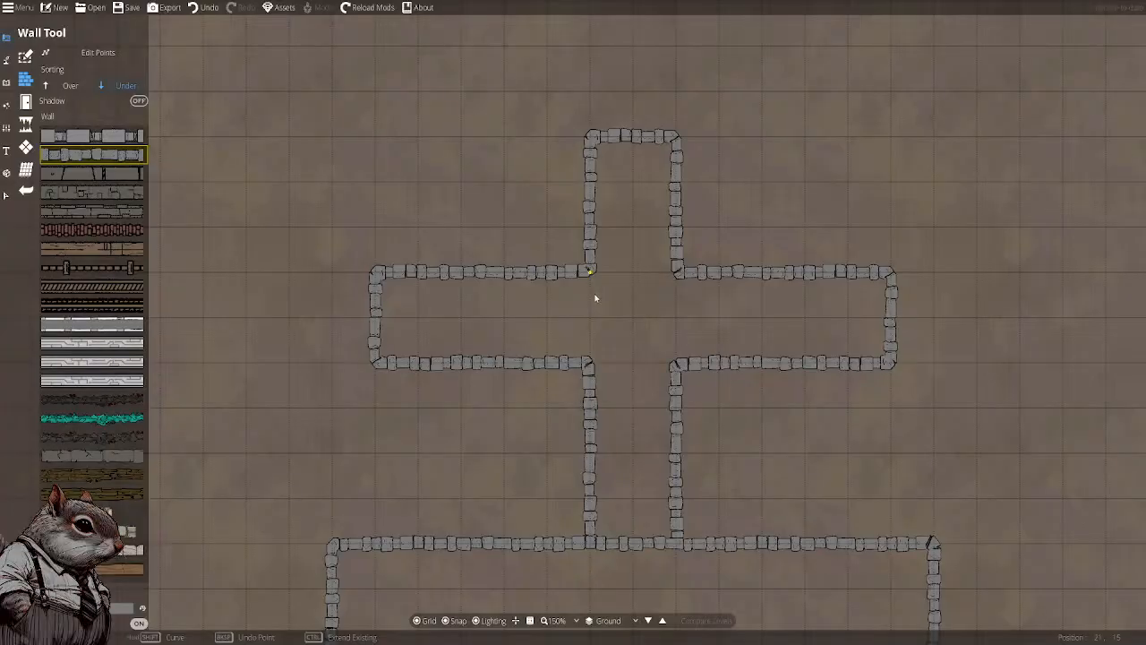
{"action": "mouse_move", "coordinate": [594, 294]}
{"action": "left_mouse_down"}
{"action": "mouse_move", "coordinate": [516, 300]}
{"action": "mouse_move", "coordinate": [578, 289]}
{"action": "left_mouse_up"}
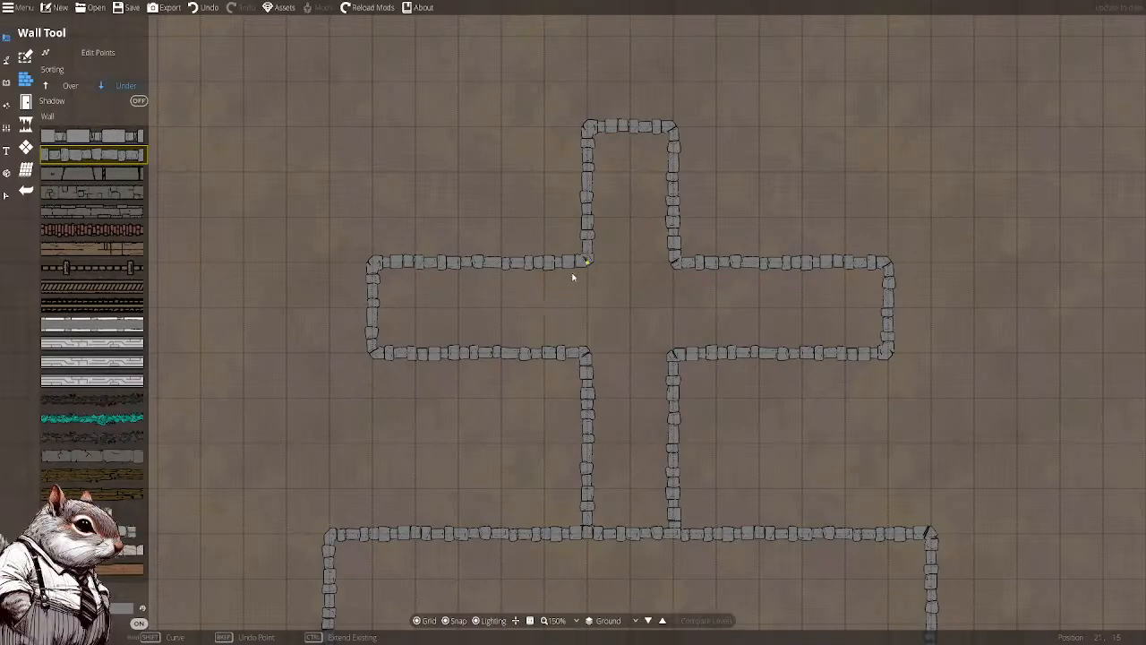
Examine the cross-shaped room, the upper room below it and the empty space around them
{"action": "left_click_drag", "start_coordinate": [575, 258], "coordinate": [570, 281]}
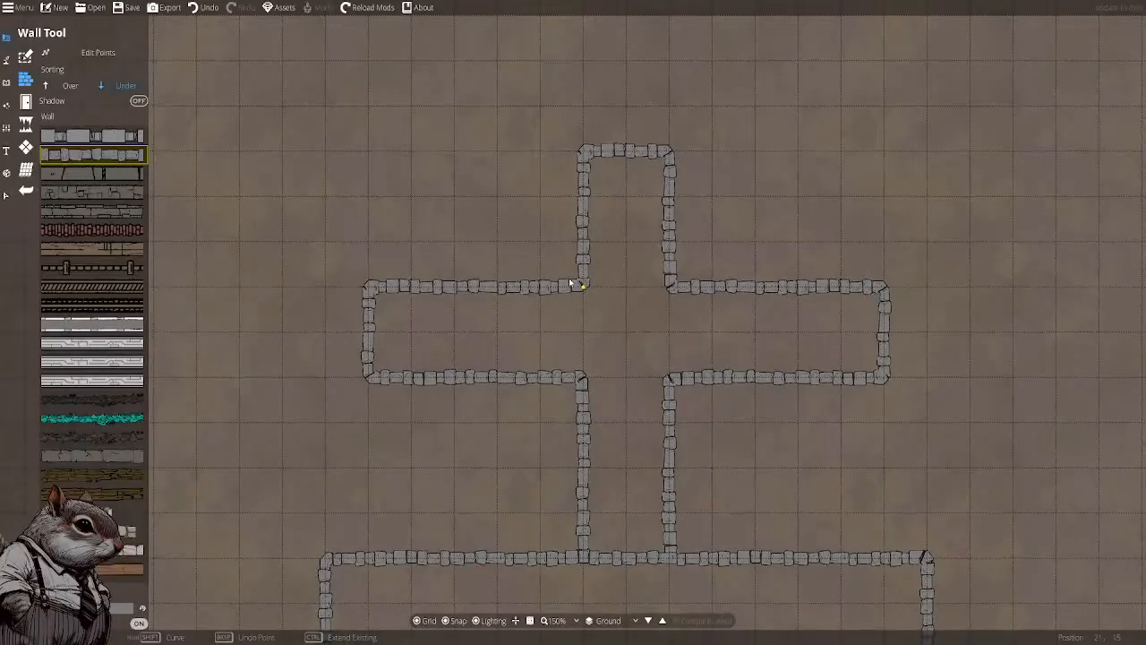
{"action": "scroll", "coordinate": [631, 296], "scroll_direction": "down", "scroll_amount": 2}
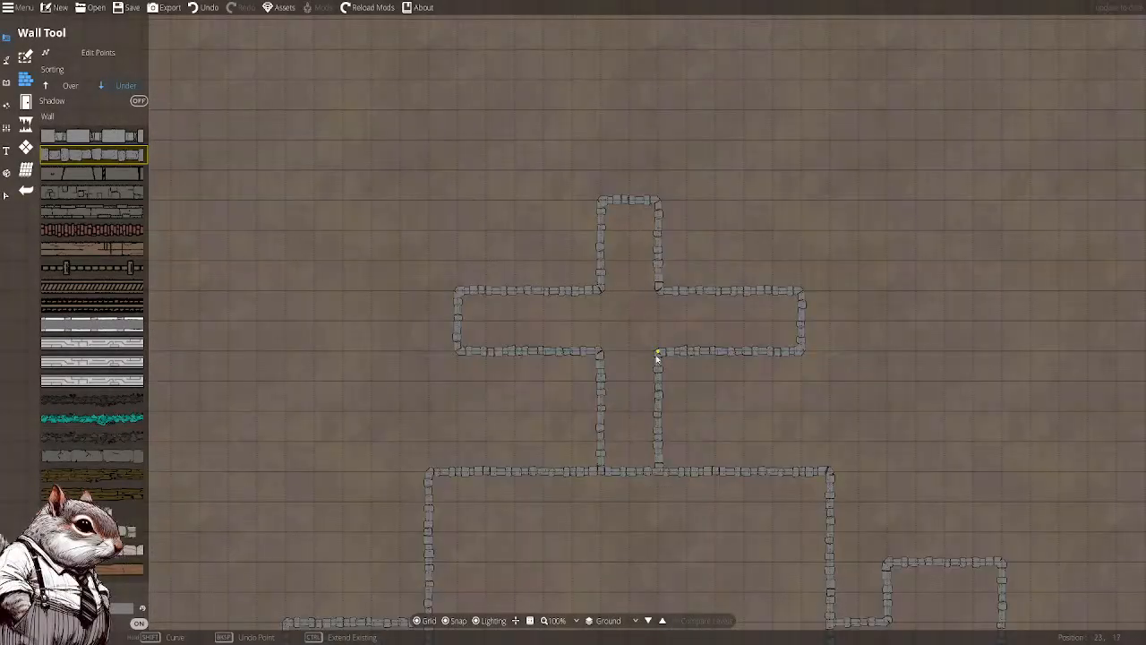
{"action": "scroll", "coordinate": [656, 361], "scroll_direction": "up", "scroll_amount": 1}
{"action": "left_click_drag", "start_coordinate": [656, 362], "coordinate": [590, 87]}
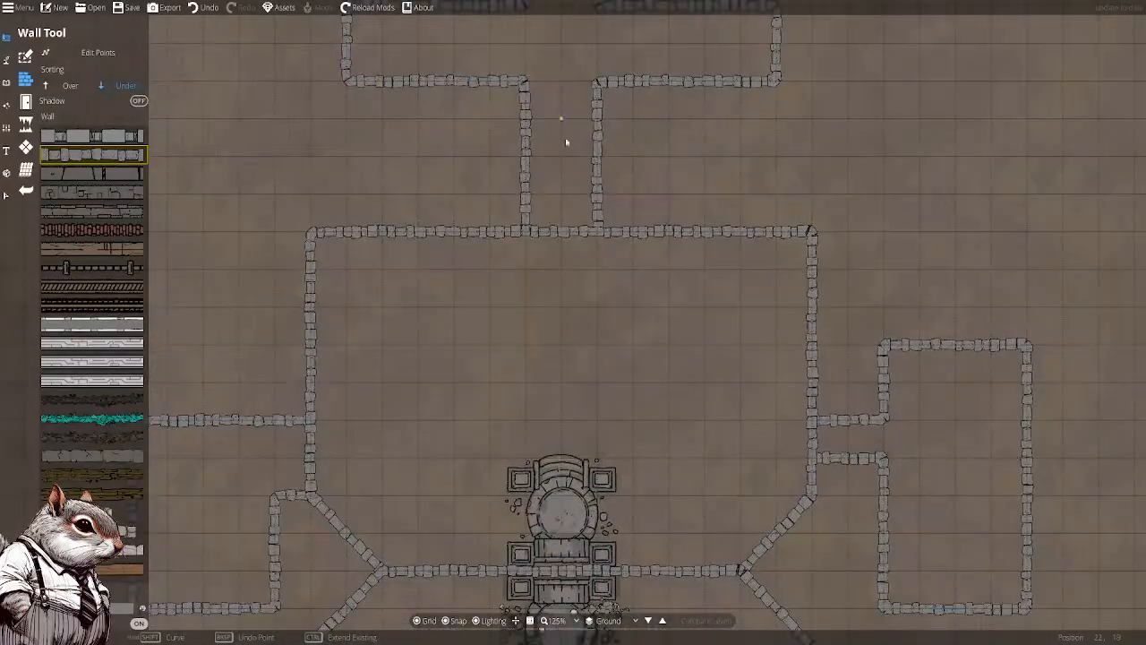
{"action": "left_click_drag", "start_coordinate": [553, 174], "coordinate": [583, 381]}
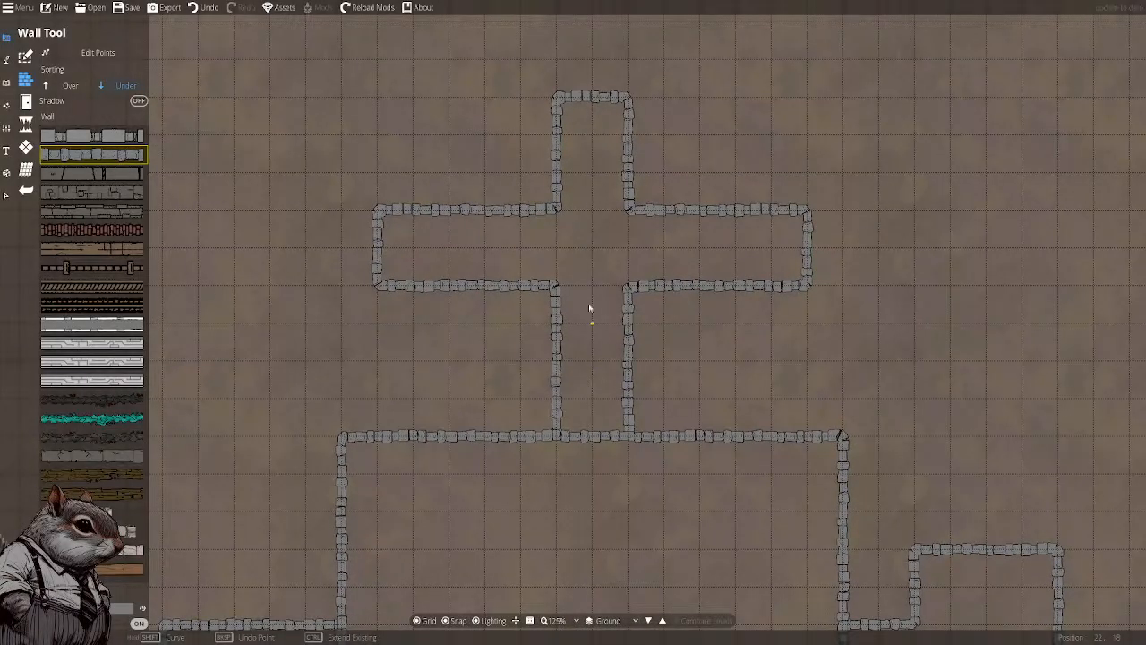
{"action": "left_click_drag", "start_coordinate": [576, 224], "coordinate": [571, 273]}
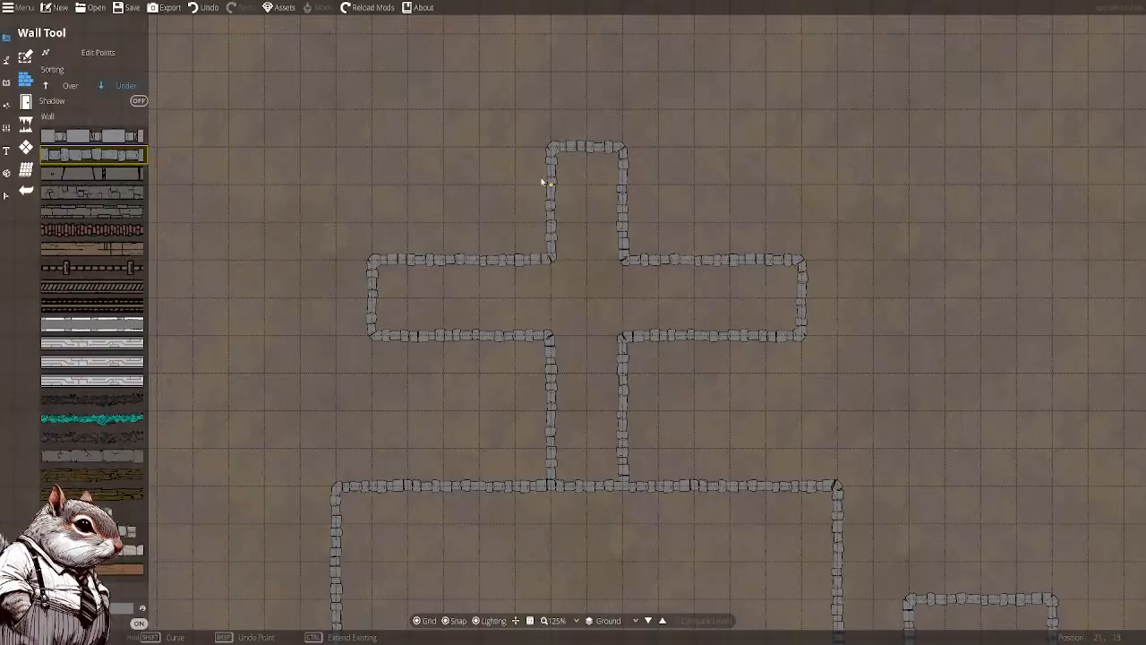
{"action": "left_click_drag", "start_coordinate": [535, 168], "coordinate": [518, 209]}
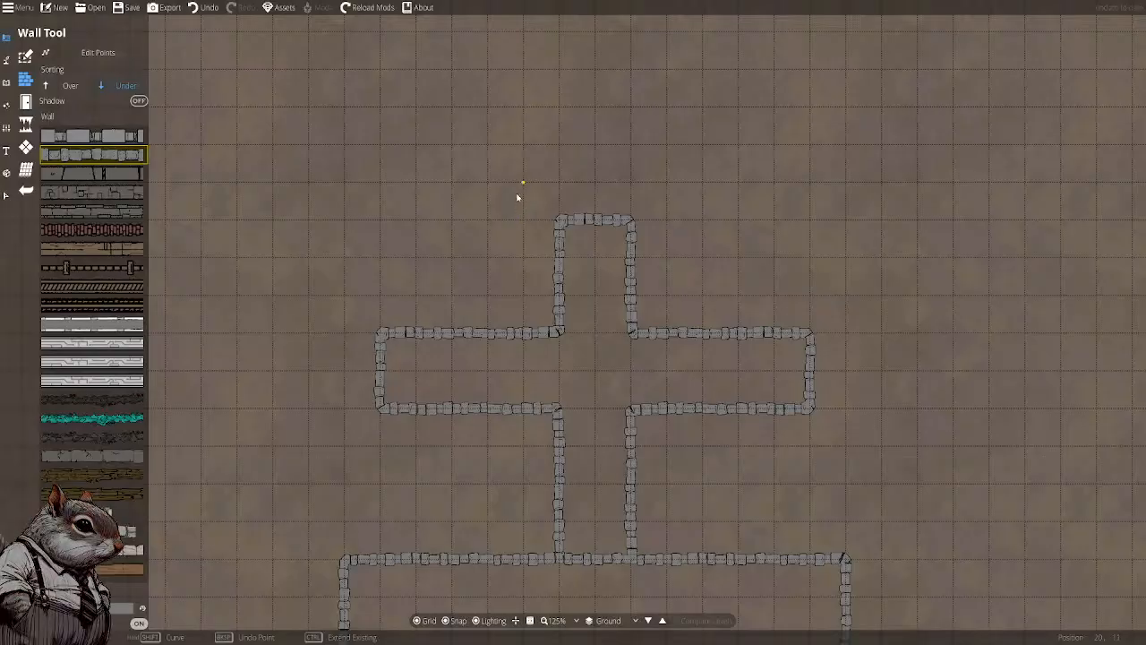
{"action": "left_click_drag", "start_coordinate": [515, 191], "coordinate": [588, 218]}
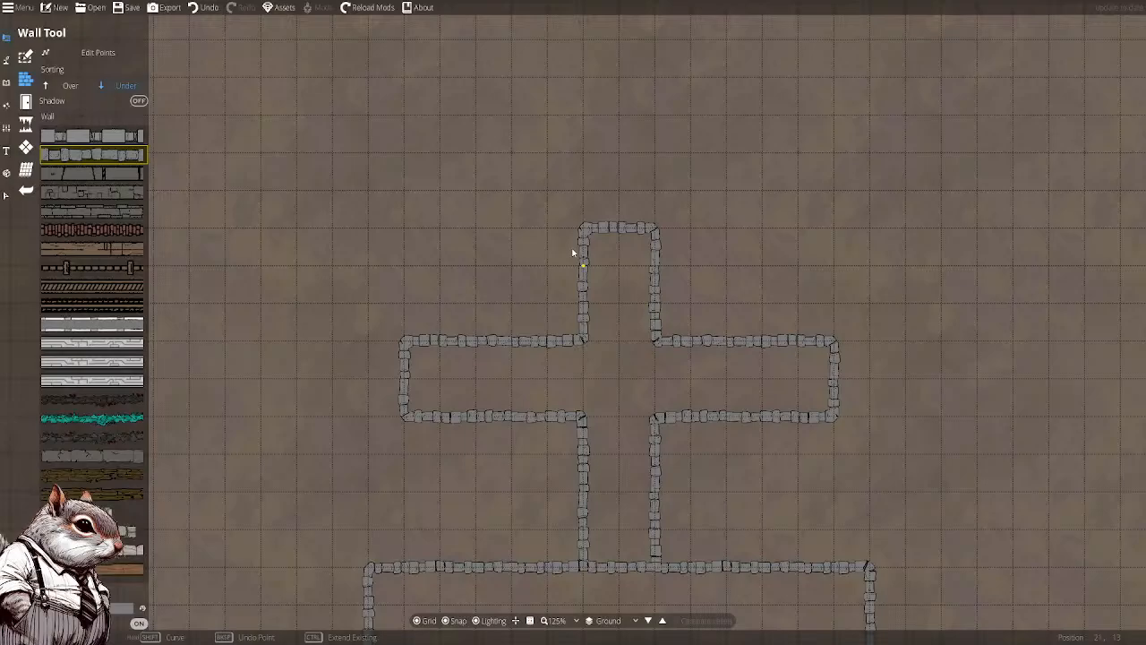
{"action": "left_click_drag", "start_coordinate": [537, 205], "coordinate": [510, 248]}
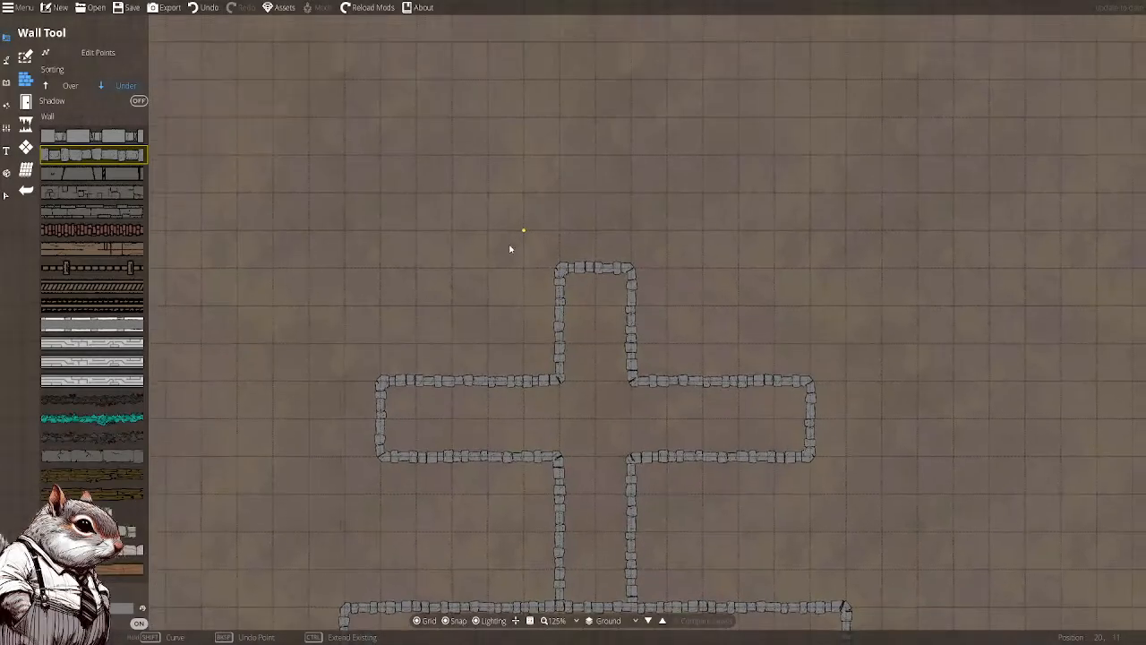
{"action": "left_click_drag", "start_coordinate": [738, 285], "coordinate": [682, 168]}
{"action": "left_click_drag", "start_coordinate": [673, 230], "coordinate": [706, 312]}
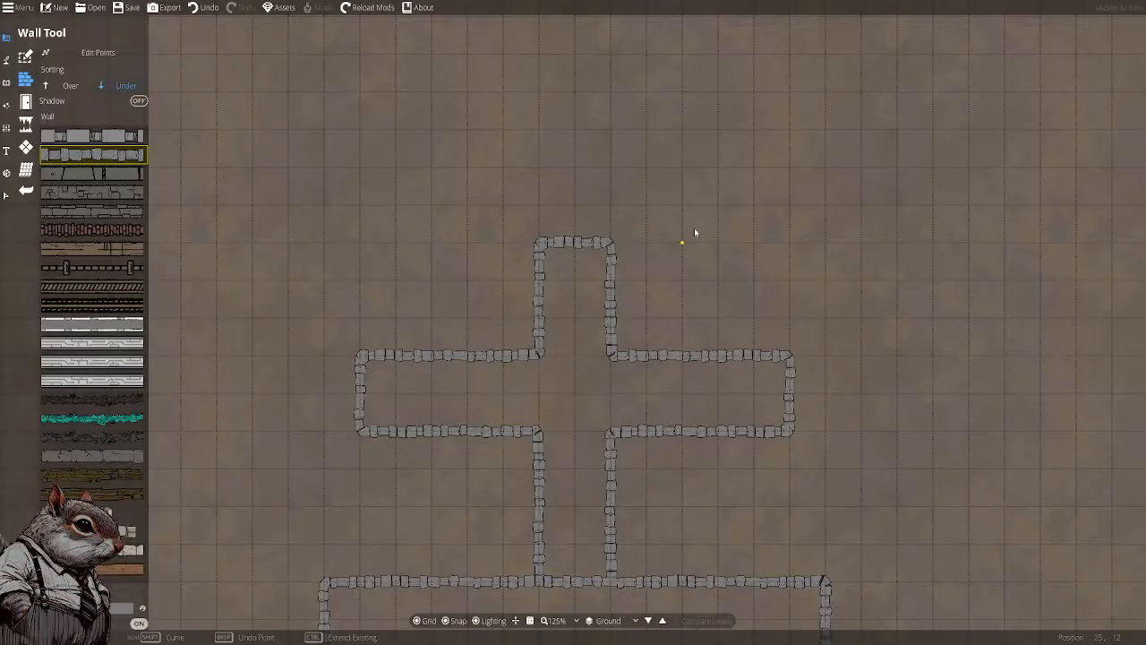
{"action": "left_click_drag", "start_coordinate": [652, 226], "coordinate": [647, 249]}
{"action": "scroll", "coordinate": [648, 252], "scroll_direction": "down", "scroll_amount": 5}
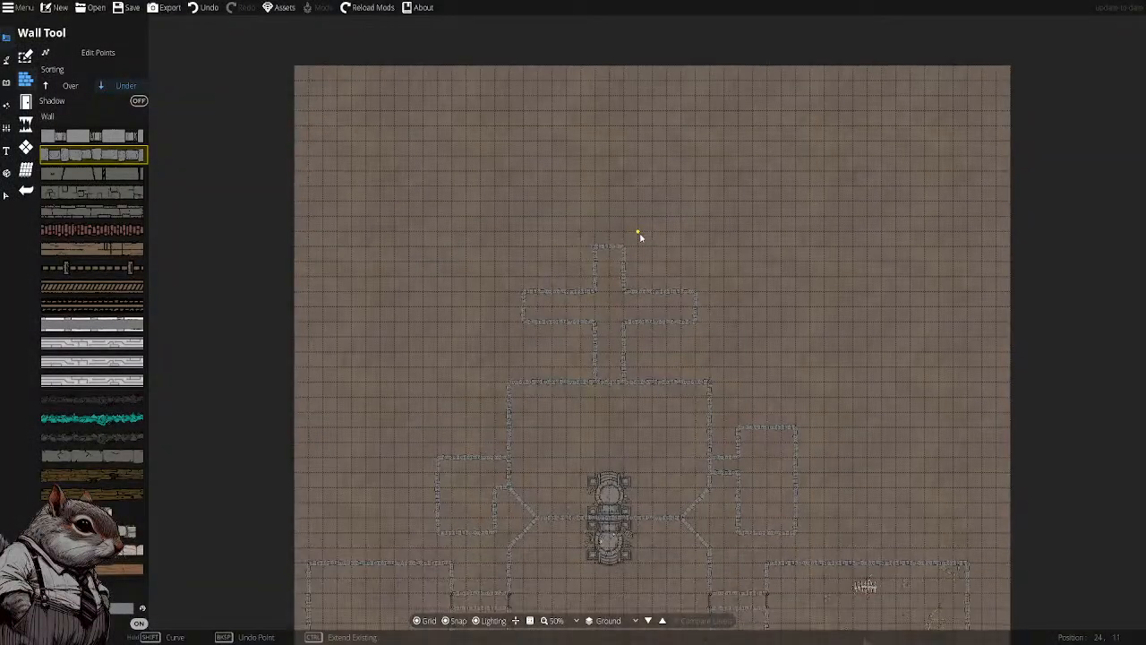
{"action": "scroll", "coordinate": [638, 246], "scroll_direction": "up", "scroll_amount": 5}
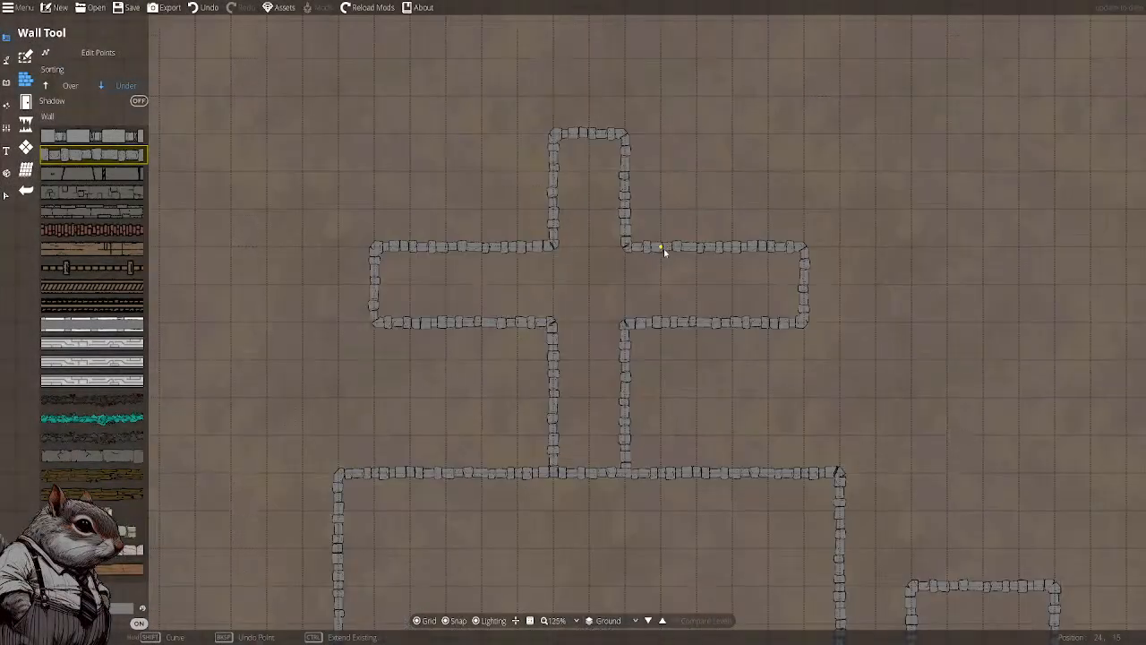
Switch to the Object Tool and clear the library's search filter
{"action": "left_click", "coordinate": [8, 84]}
{"action": "left_click", "coordinate": [27, 57]}
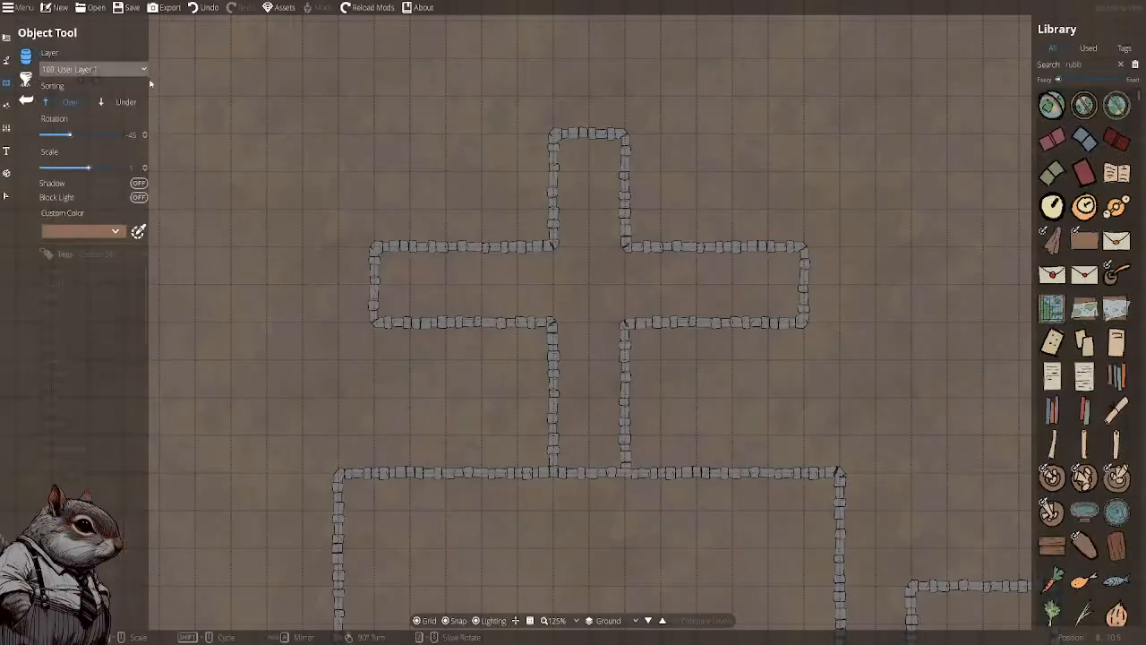
{"action": "left_click_drag", "start_coordinate": [1085, 63], "coordinate": [1001, 59]}
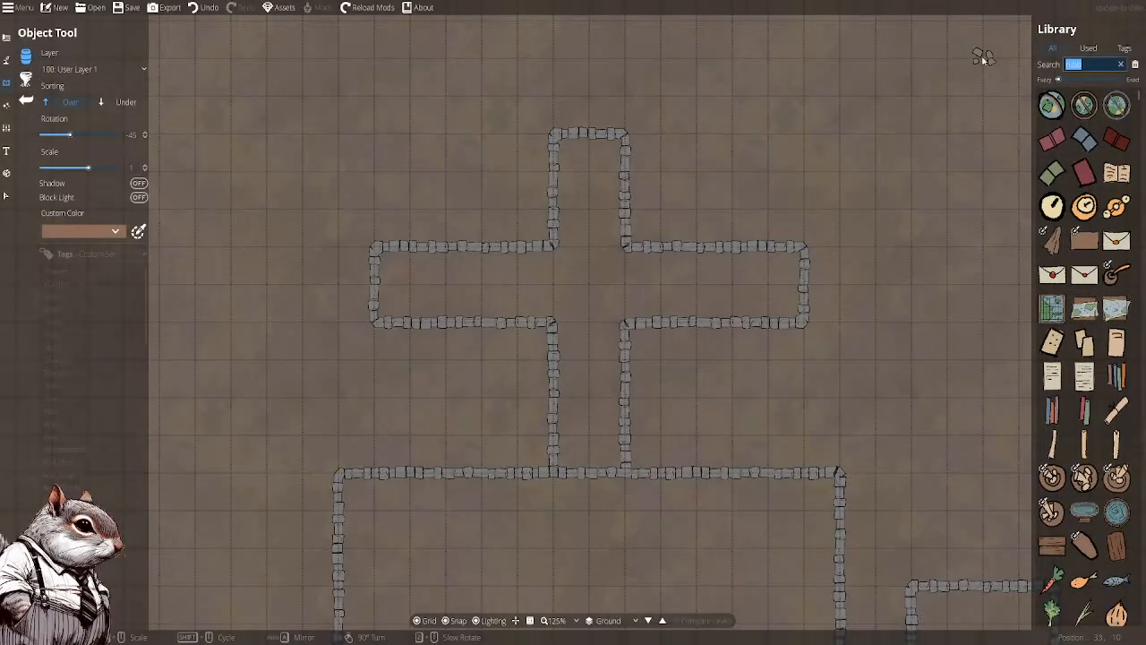
{"action": "key", "text": "BackSpace"}
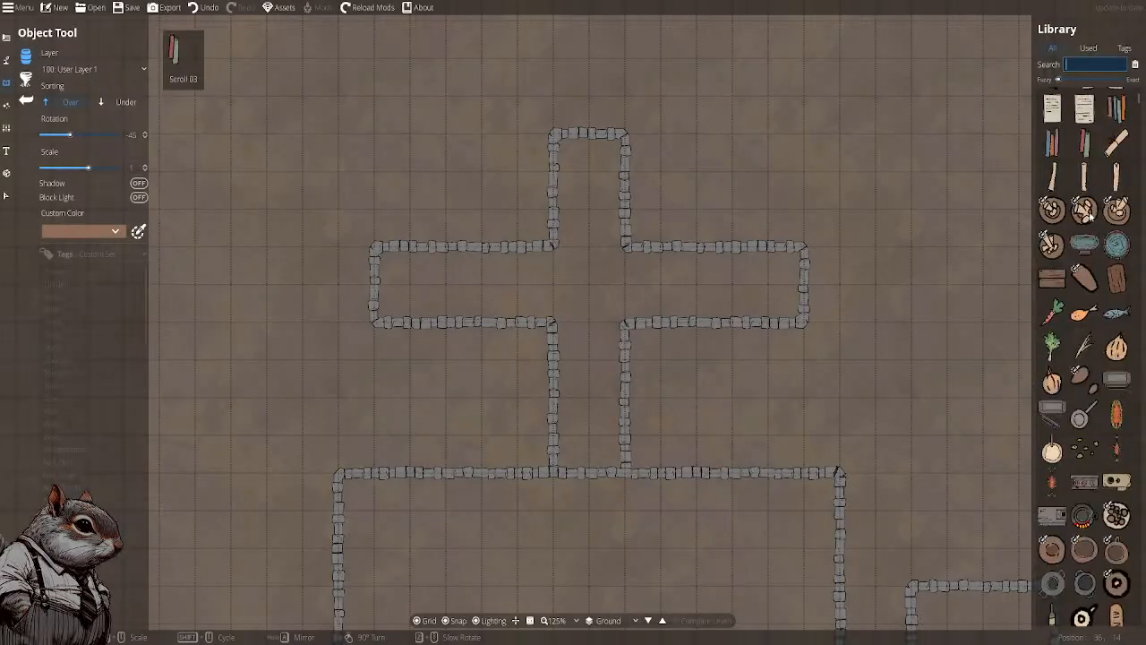
Try the piano object in the right arm of the cross-shaped room, rotated to 90 degrees
{"action": "scroll", "coordinate": [1087, 222], "scroll_direction": "down", "scroll_amount": 10}
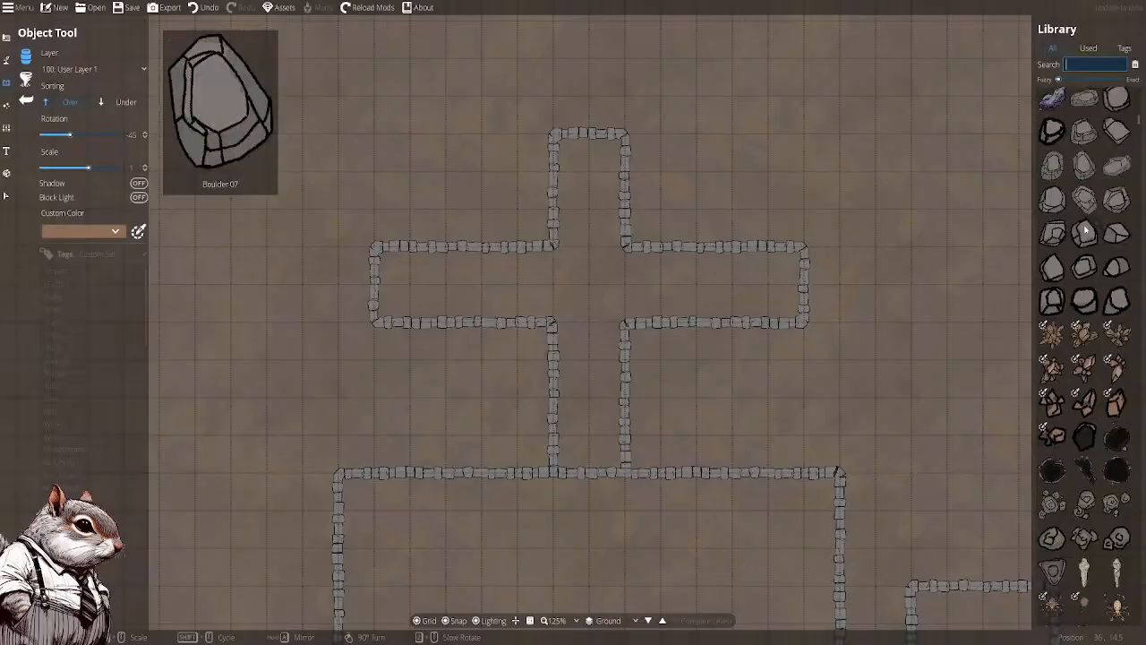
{"action": "scroll", "coordinate": [1086, 231], "scroll_direction": "down", "scroll_amount": 5}
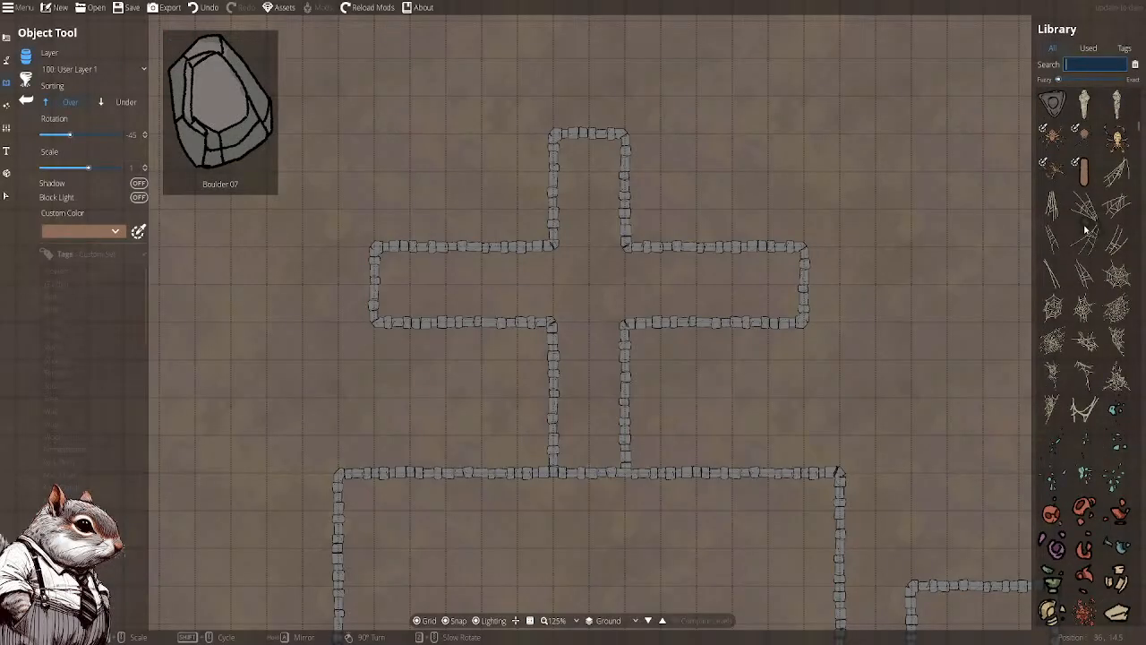
{"action": "scroll", "coordinate": [1085, 231], "scroll_direction": "down", "scroll_amount": 10}
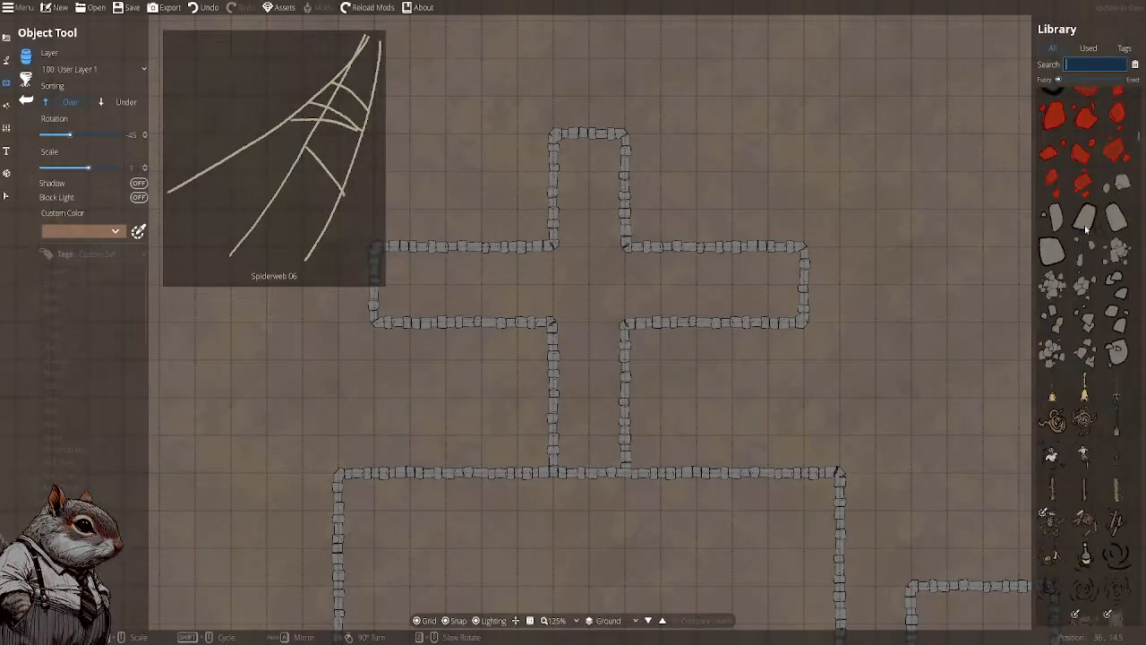
{"action": "scroll", "coordinate": [1086, 231], "scroll_direction": "down", "scroll_amount": 6}
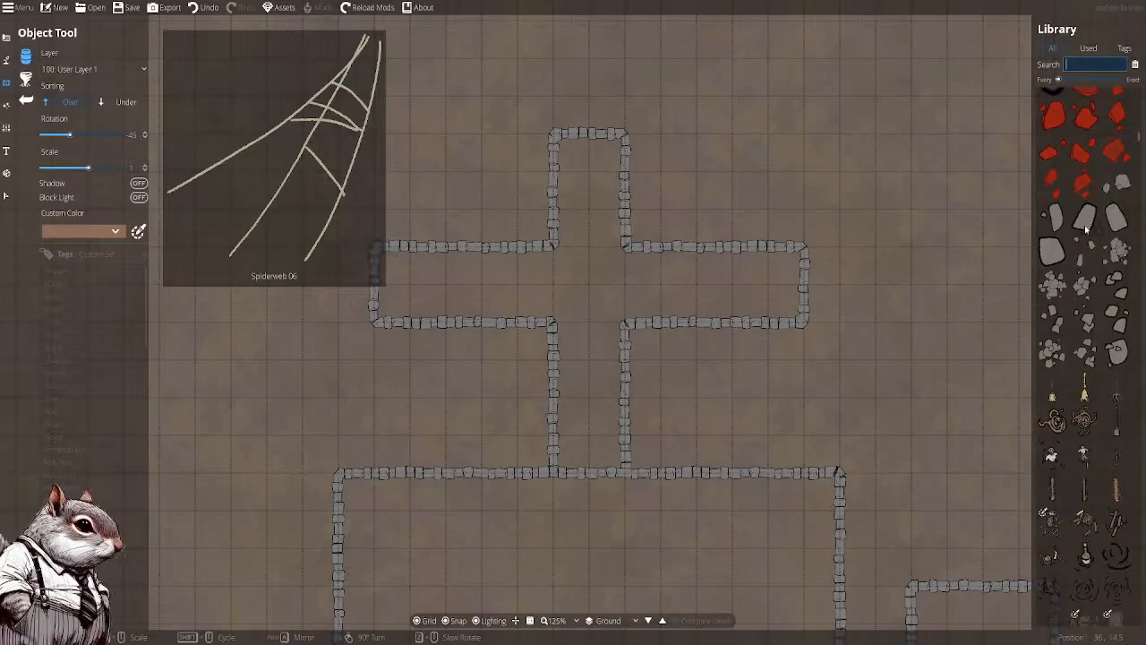
{"action": "scroll", "coordinate": [1086, 231], "scroll_direction": "down", "scroll_amount": 10}
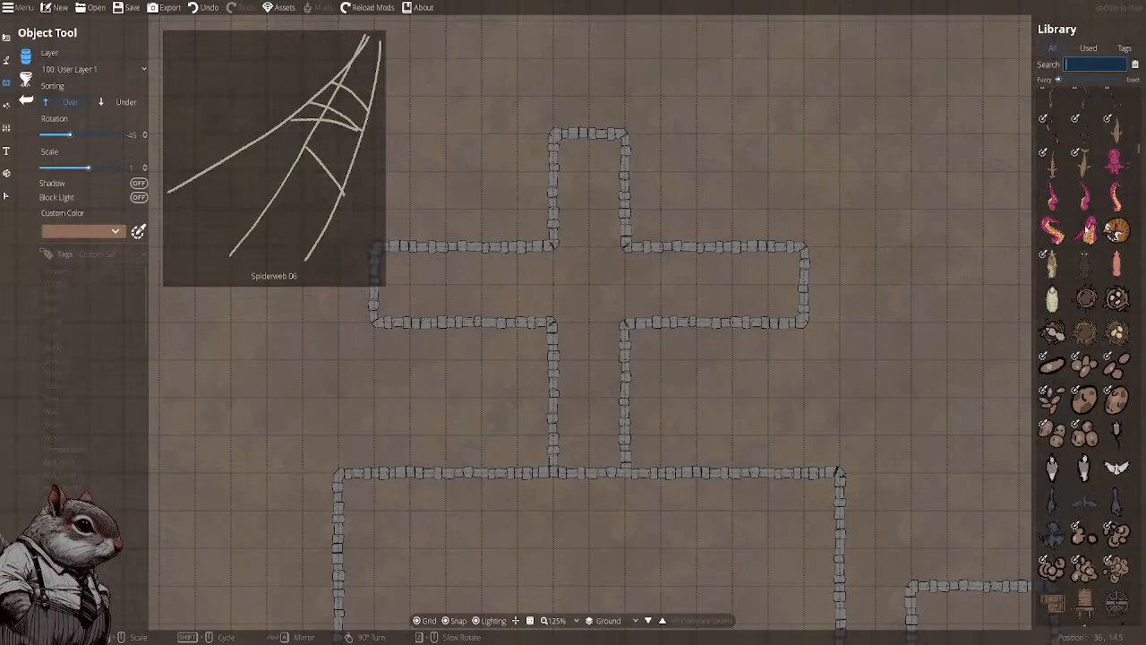
{"action": "scroll", "coordinate": [1086, 231], "scroll_direction": "down", "scroll_amount": 10}
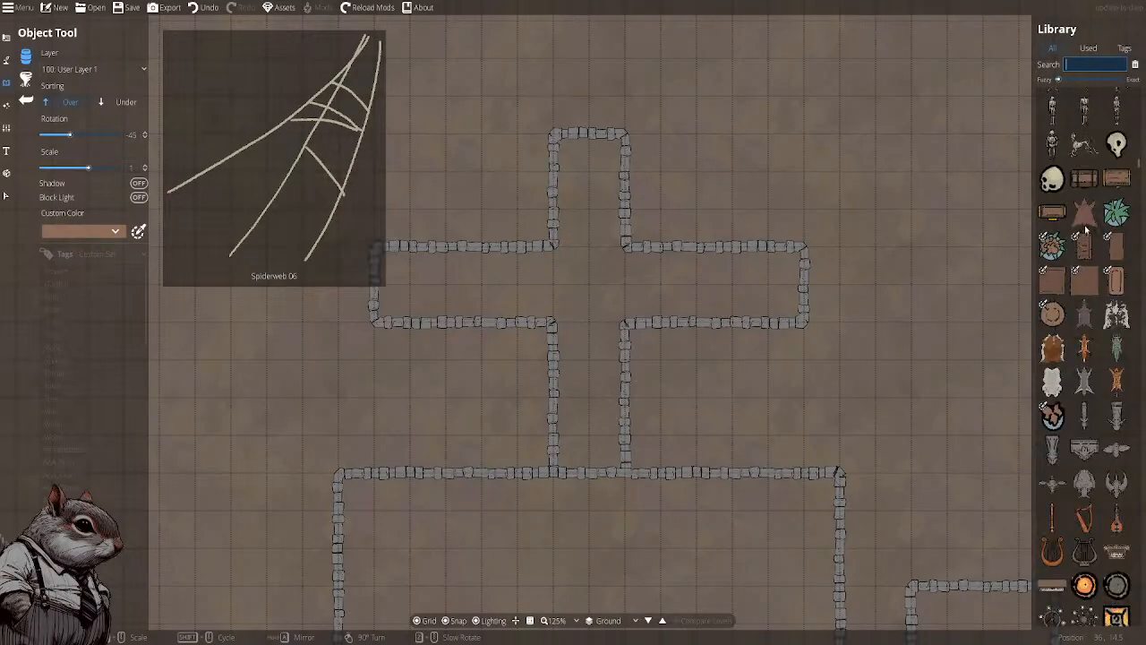
{"action": "scroll", "coordinate": [1086, 231], "scroll_direction": "up", "scroll_amount": 3}
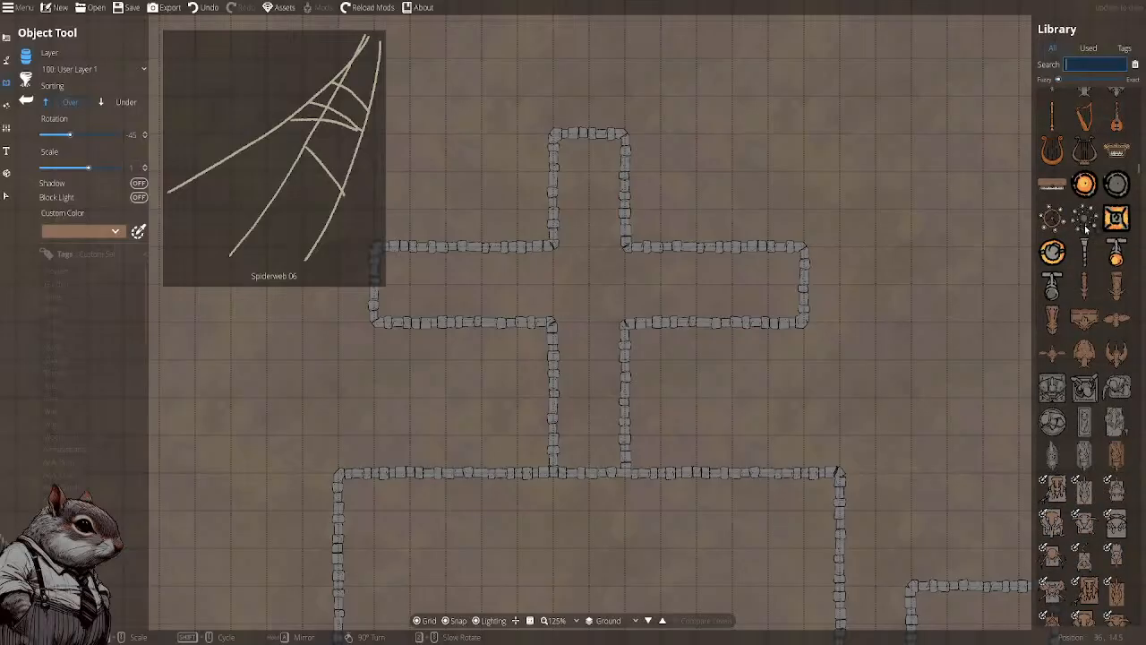
{"action": "left_click", "coordinate": [1052, 184]}
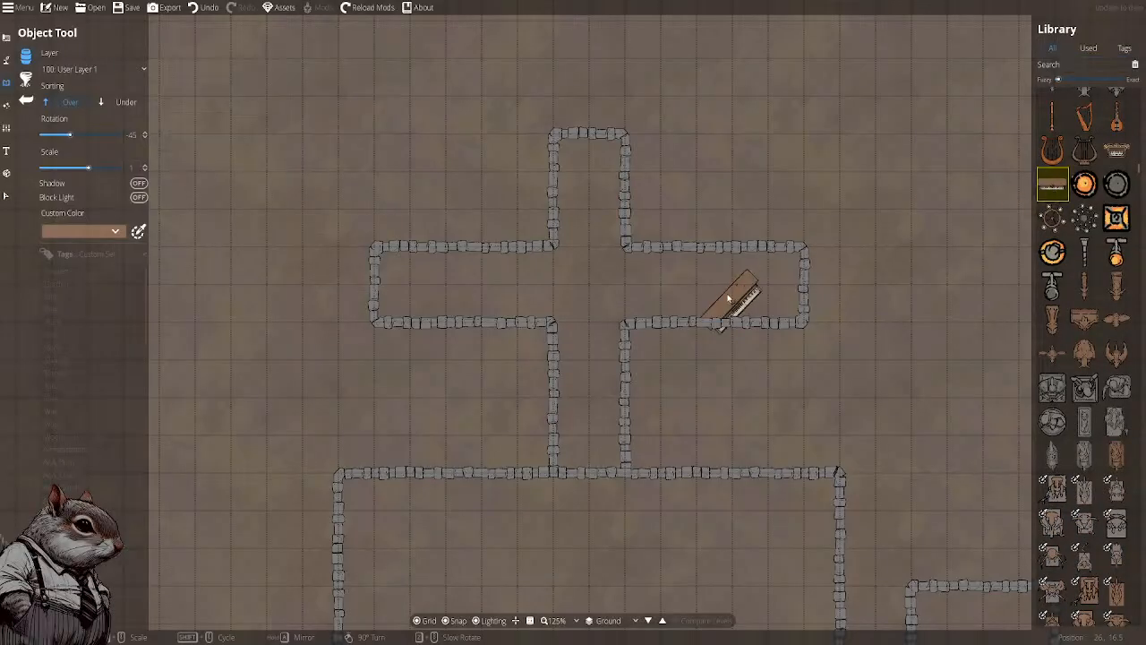
{"action": "scroll", "coordinate": [756, 283], "scroll_direction": "down", "scroll_amount": 7}
{"action": "scroll", "coordinate": [756, 283], "scroll_direction": "down", "scroll_amount": 2}
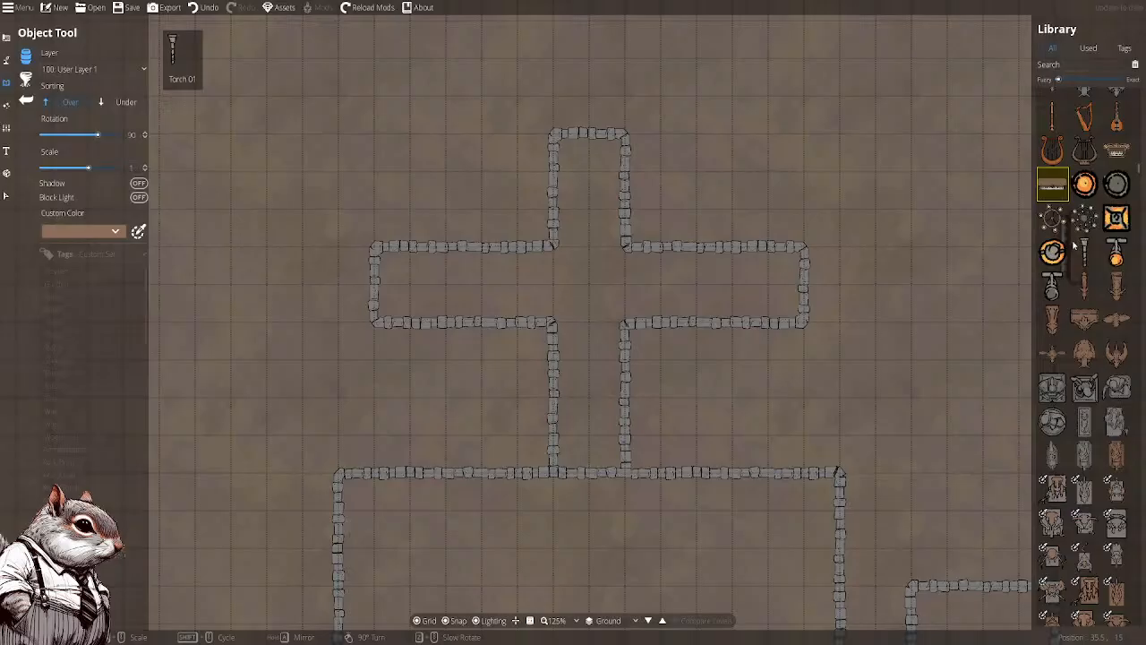
Browse the object library's statues, furniture, traps and stone furnishings for a suitable piece
{"action": "scroll", "coordinate": [1076, 250], "scroll_direction": "down", "scroll_amount": 5}
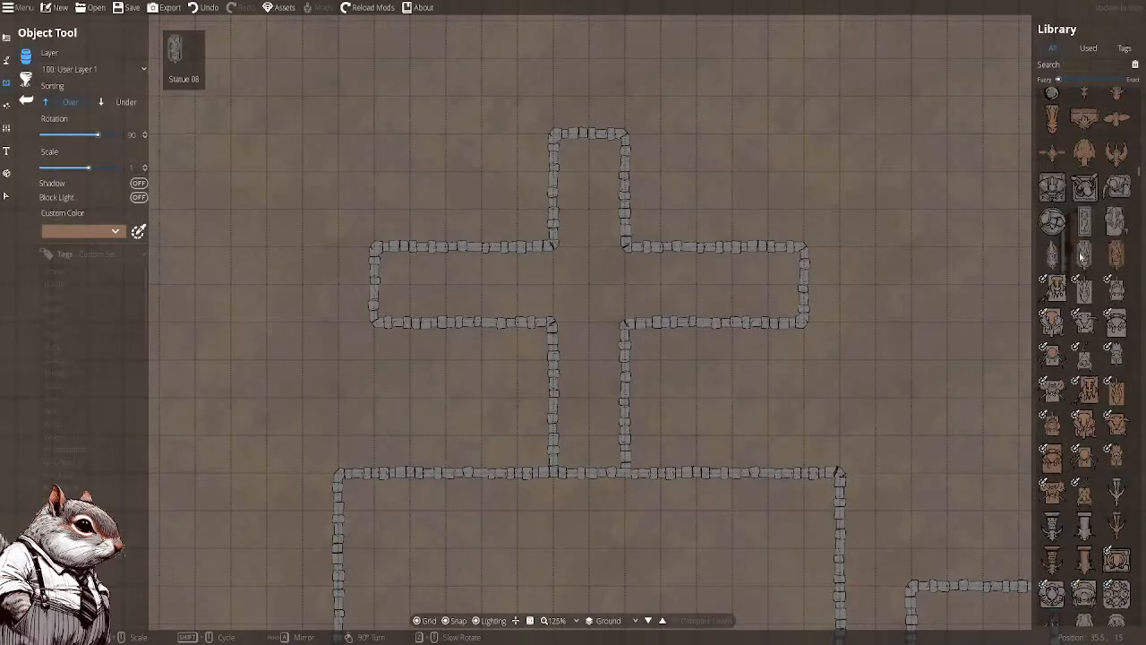
{"action": "scroll", "coordinate": [1081, 251], "scroll_direction": "down", "scroll_amount": 10}
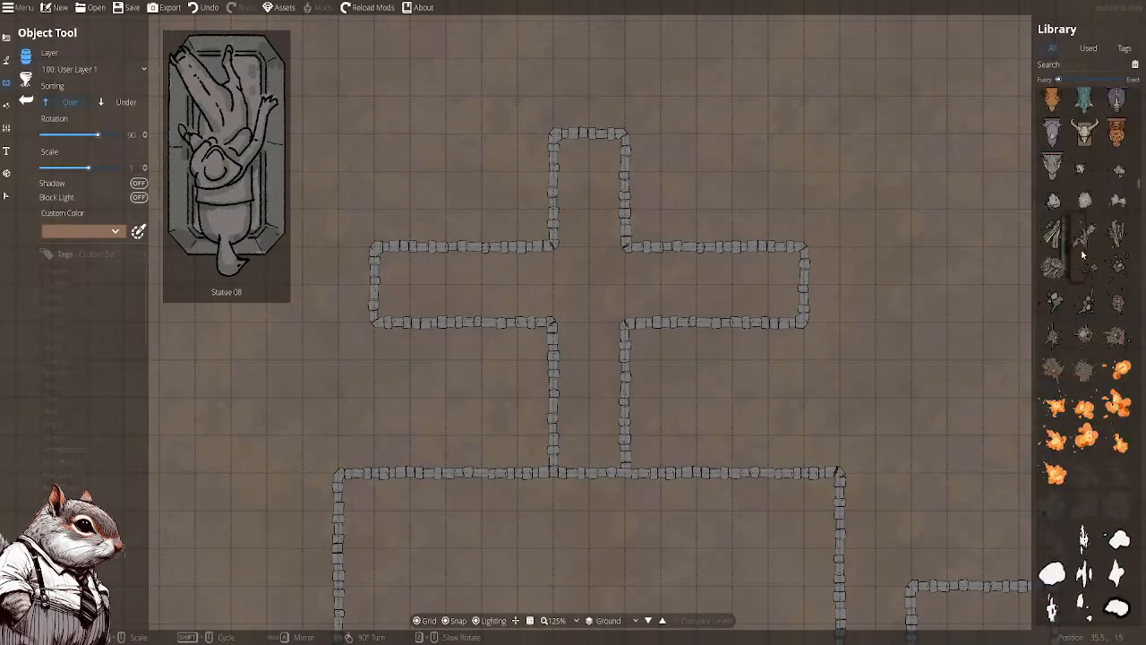
{"action": "scroll", "coordinate": [1082, 255], "scroll_direction": "up", "scroll_amount": 7}
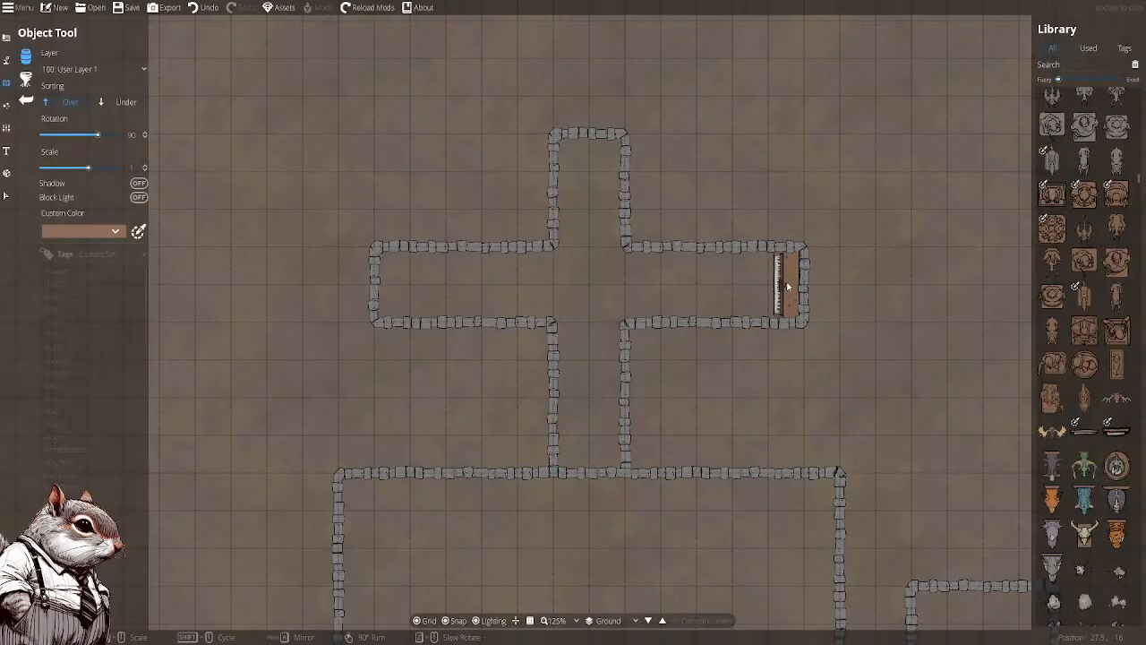
{"action": "scroll", "coordinate": [1059, 249], "scroll_direction": "down", "scroll_amount": 15}
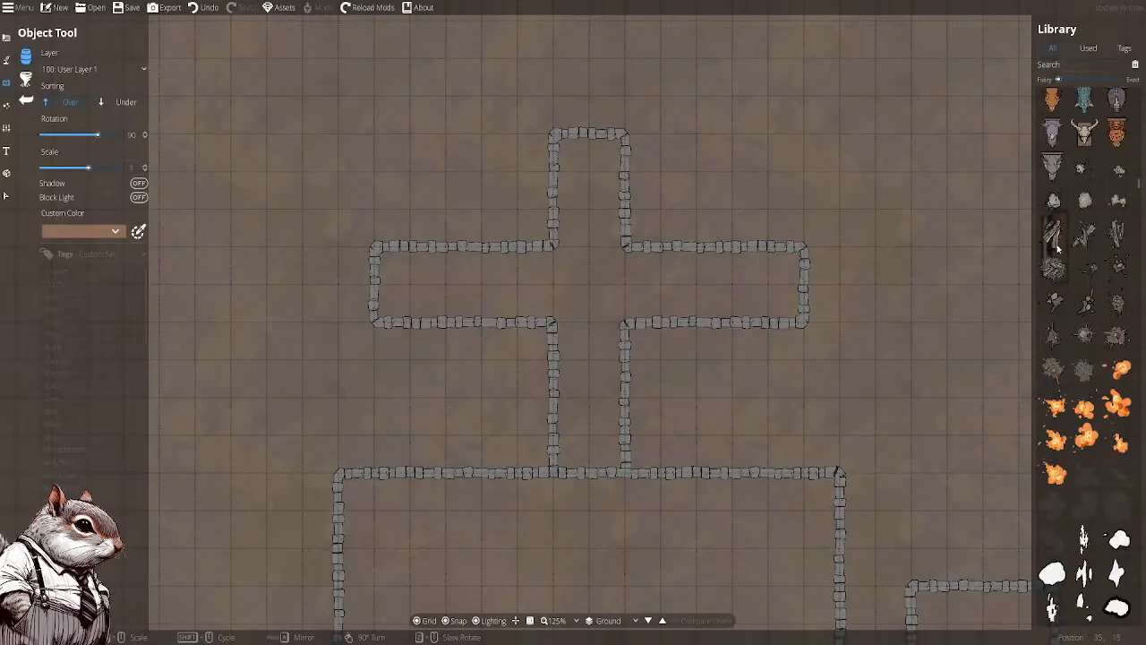
{"action": "scroll", "coordinate": [1058, 249], "scroll_direction": "down", "scroll_amount": 5}
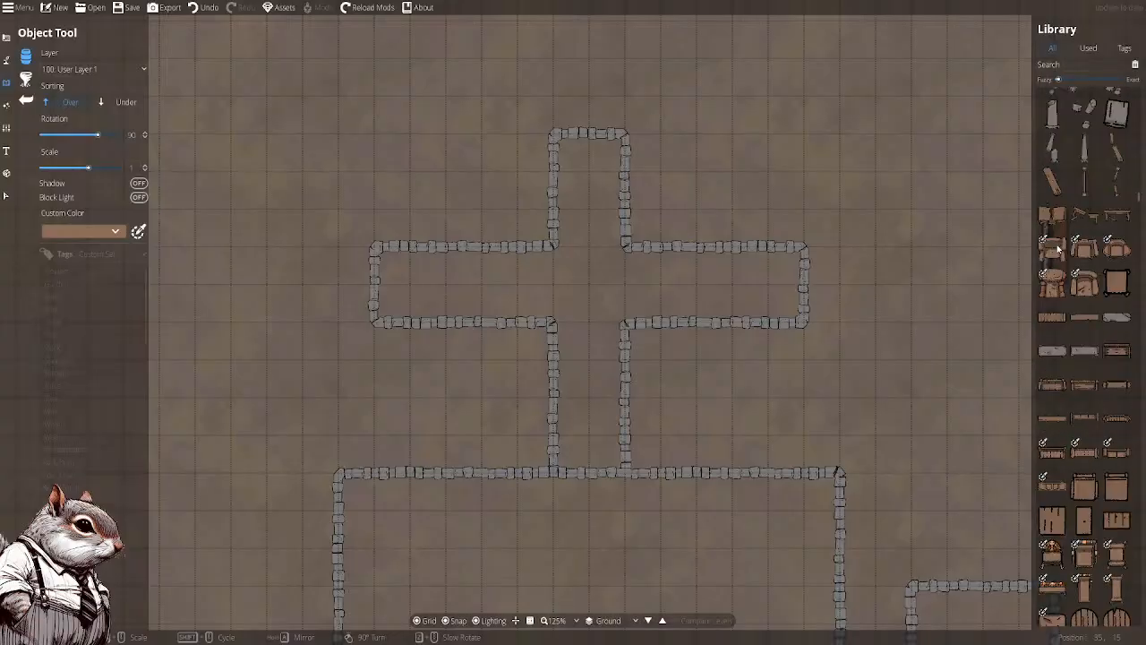
{"action": "scroll", "coordinate": [1058, 249], "scroll_direction": "down", "scroll_amount": 10}
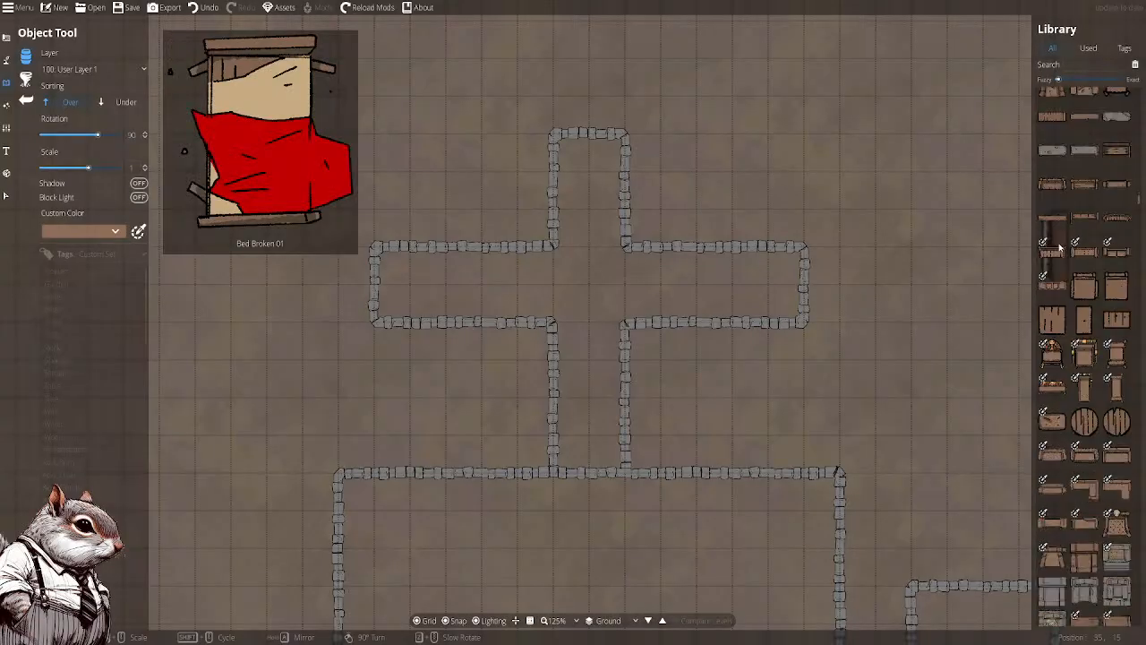
{"action": "scroll", "coordinate": [1058, 249], "scroll_direction": "down", "scroll_amount": 5}
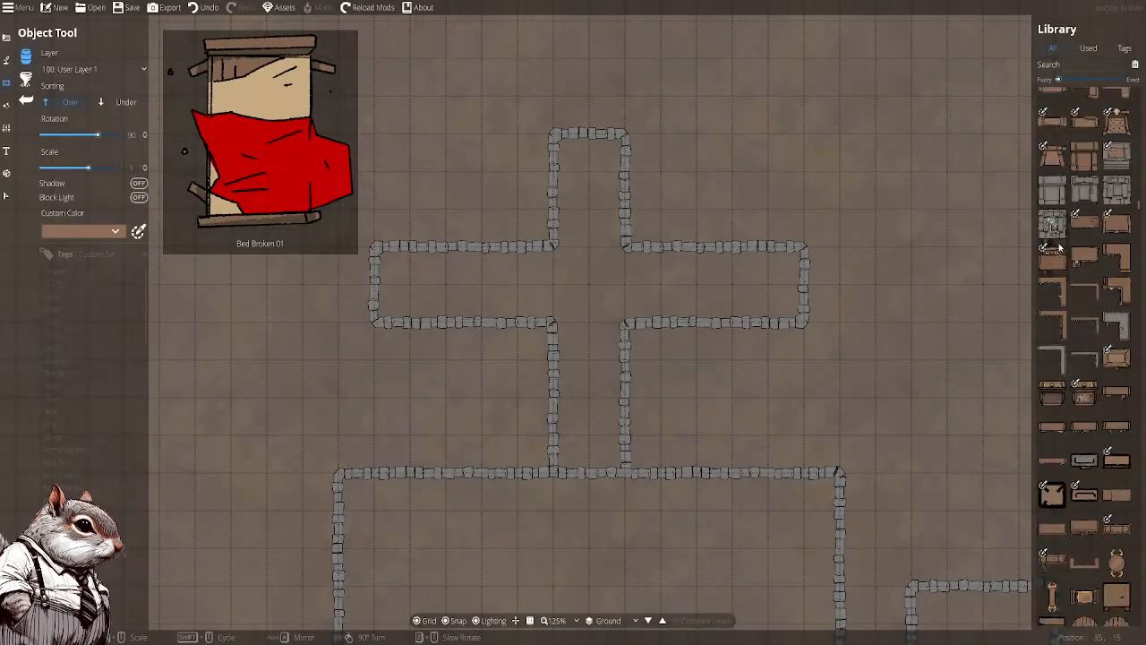
{"action": "scroll", "coordinate": [1059, 248], "scroll_direction": "down", "scroll_amount": 5}
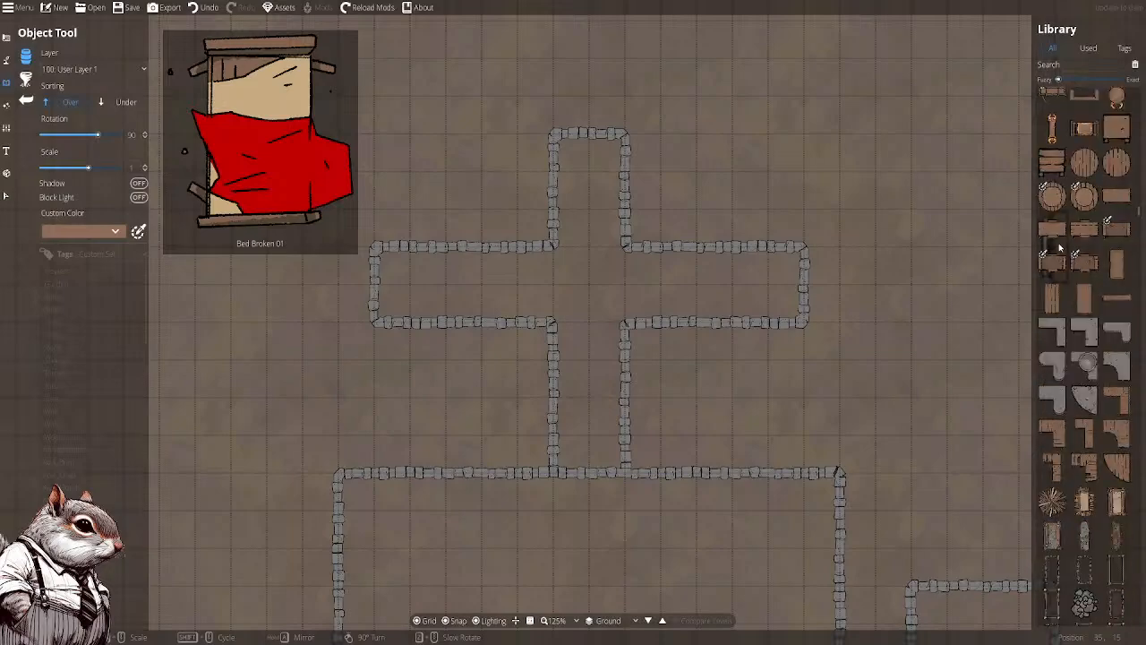
{"action": "scroll", "coordinate": [1059, 247], "scroll_direction": "down", "scroll_amount": 10}
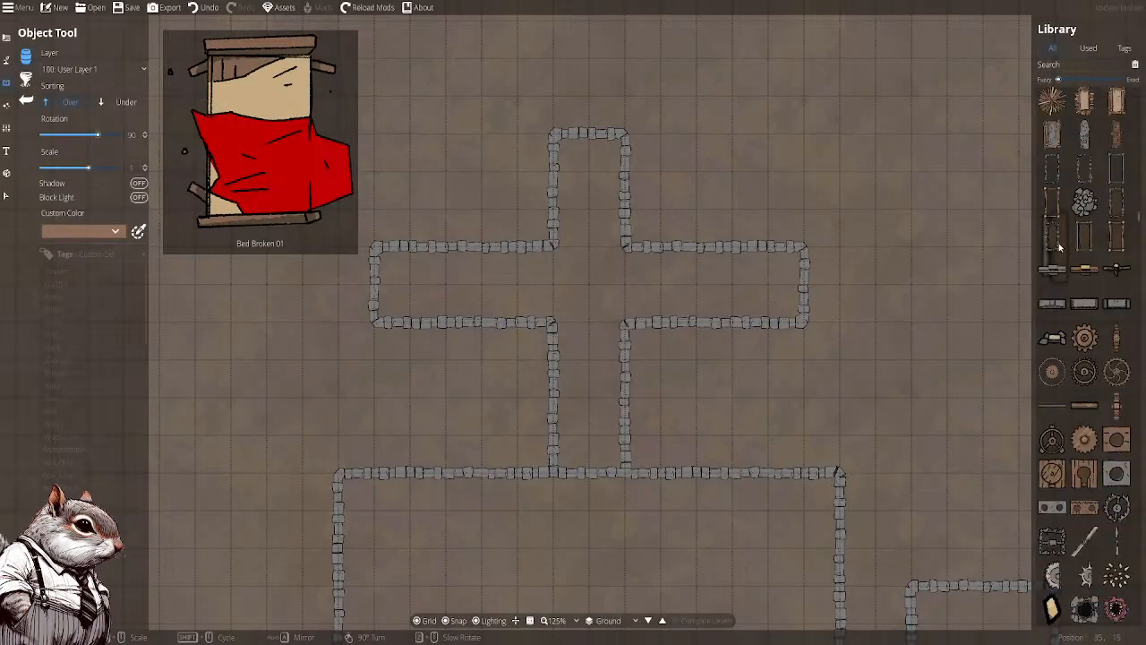
{"action": "scroll", "coordinate": [1059, 248], "scroll_direction": "up", "scroll_amount": 2}
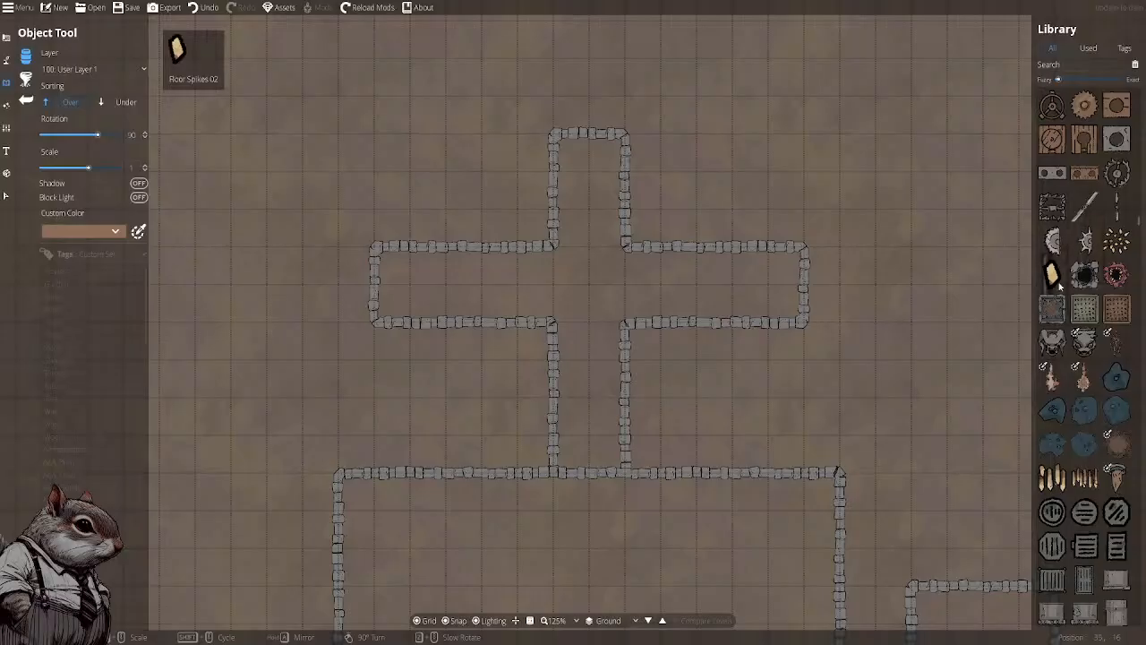
{"action": "scroll", "coordinate": [1072, 309], "scroll_direction": "down", "scroll_amount": 5}
{"action": "scroll", "coordinate": [1072, 309], "scroll_direction": "down", "scroll_amount": 5}
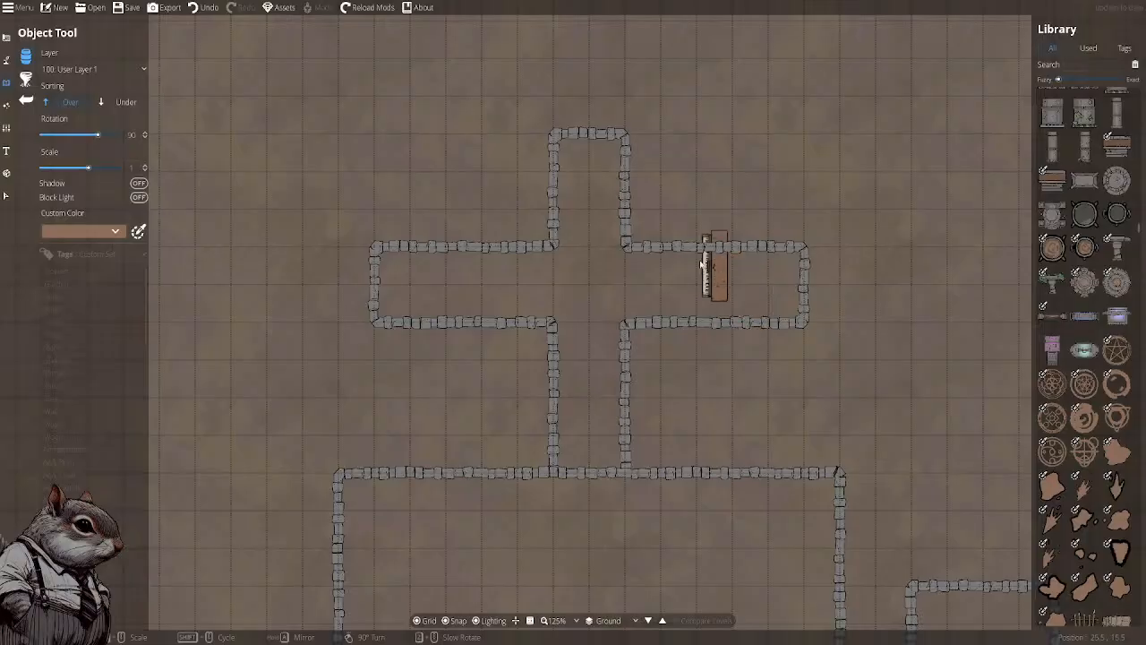
Try the small T-shaped stone object around the central stone structure, testing different rotations
{"action": "left_click", "coordinate": [1113, 248]}
{"action": "left_click_drag", "start_coordinate": [591, 436], "coordinate": [613, 208]}
{"action": "scroll", "coordinate": [586, 326], "scroll_direction": "down", "scroll_amount": 6}
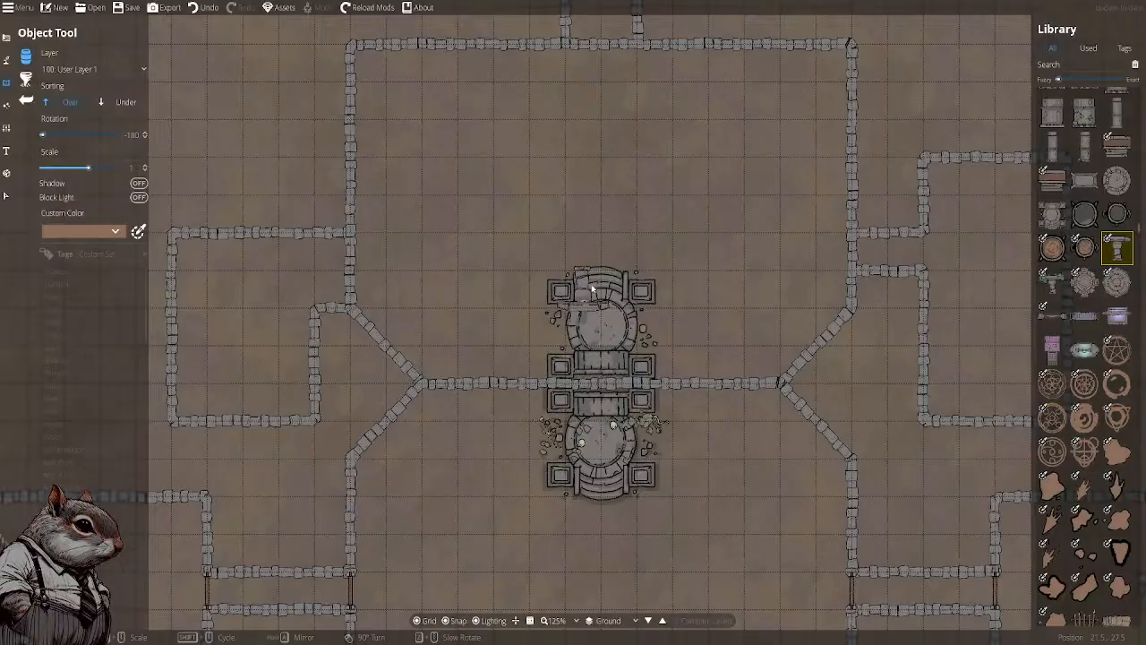
{"action": "scroll", "coordinate": [610, 335], "scroll_direction": "down", "scroll_amount": 13}
{"action": "scroll", "coordinate": [707, 406], "scroll_direction": "up", "scroll_amount": 1}
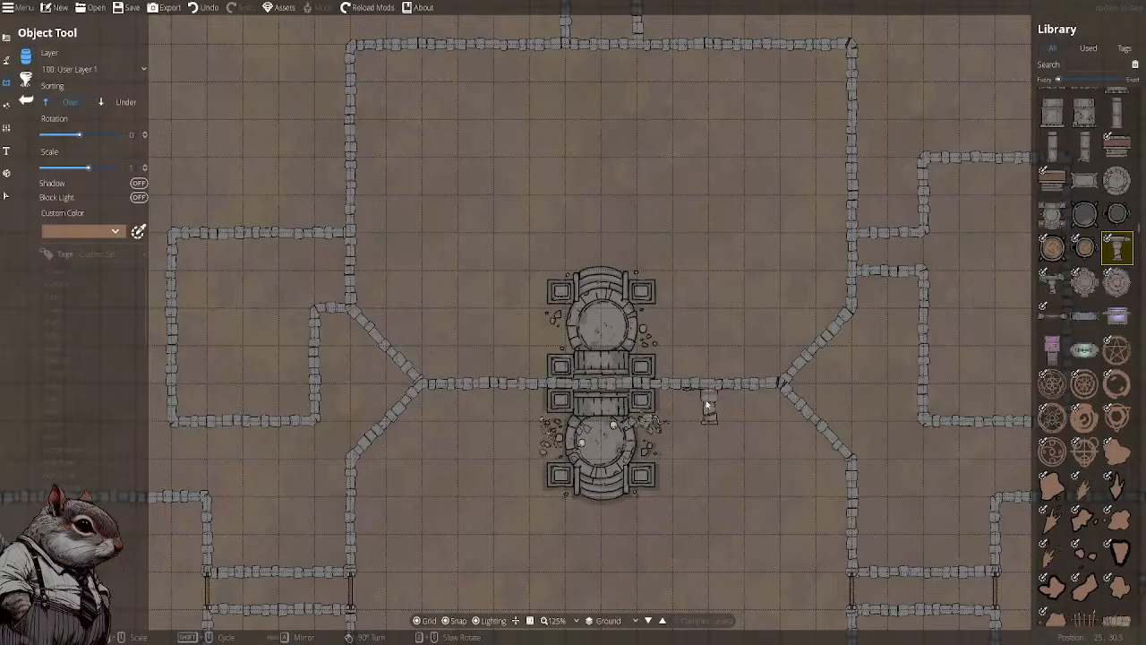
{"action": "left_click_drag", "start_coordinate": [684, 80], "coordinate": [640, 386]}
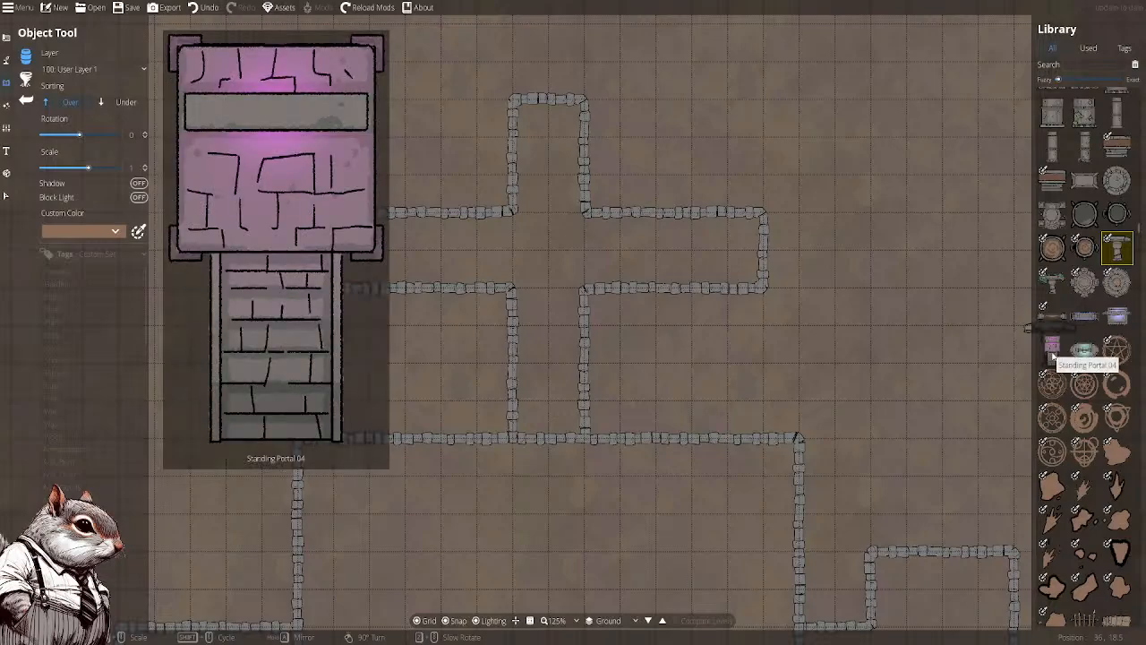
Pick the Standing Portal 04 object and try it in the upper room and the right arm of the cross-shaped room
{"action": "left_click", "coordinate": [1053, 356]}
{"action": "left_click_drag", "start_coordinate": [511, 509], "coordinate": [610, 126]}
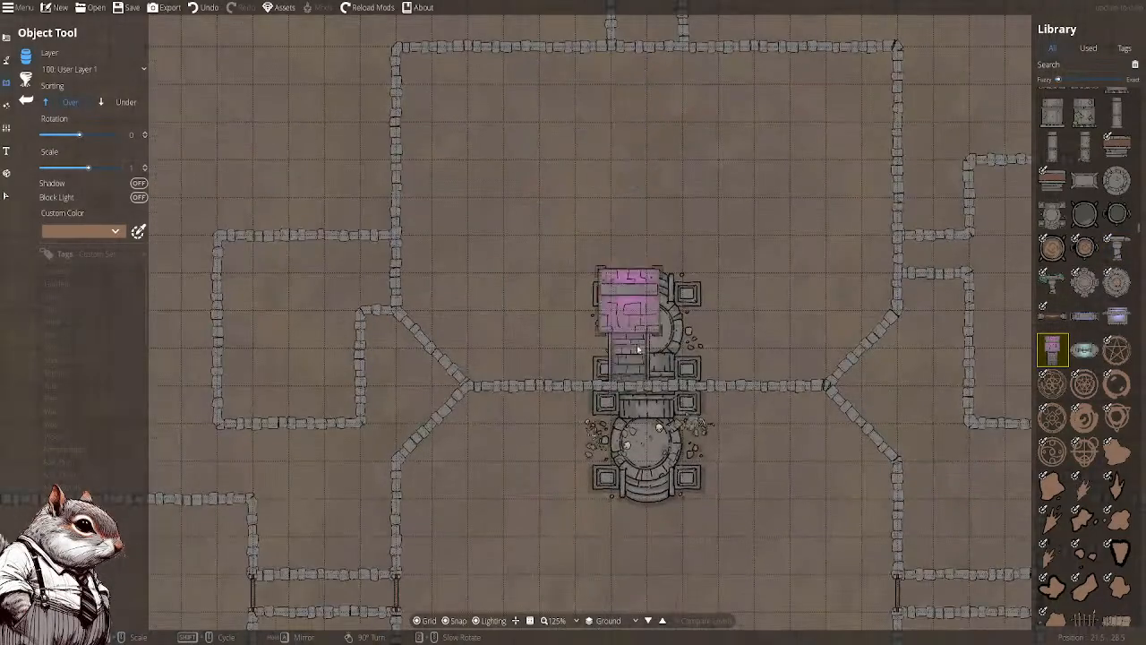
{"action": "left_click_drag", "start_coordinate": [695, 128], "coordinate": [615, 322]}
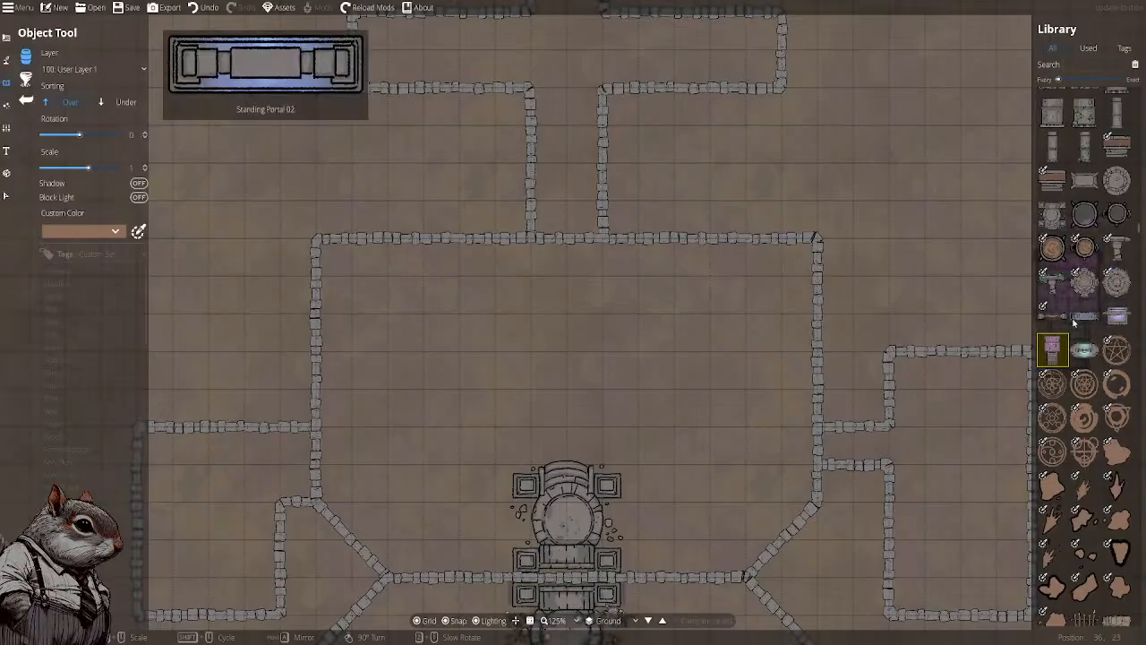
{"action": "scroll", "coordinate": [1088, 332], "scroll_direction": "down", "scroll_amount": 10}
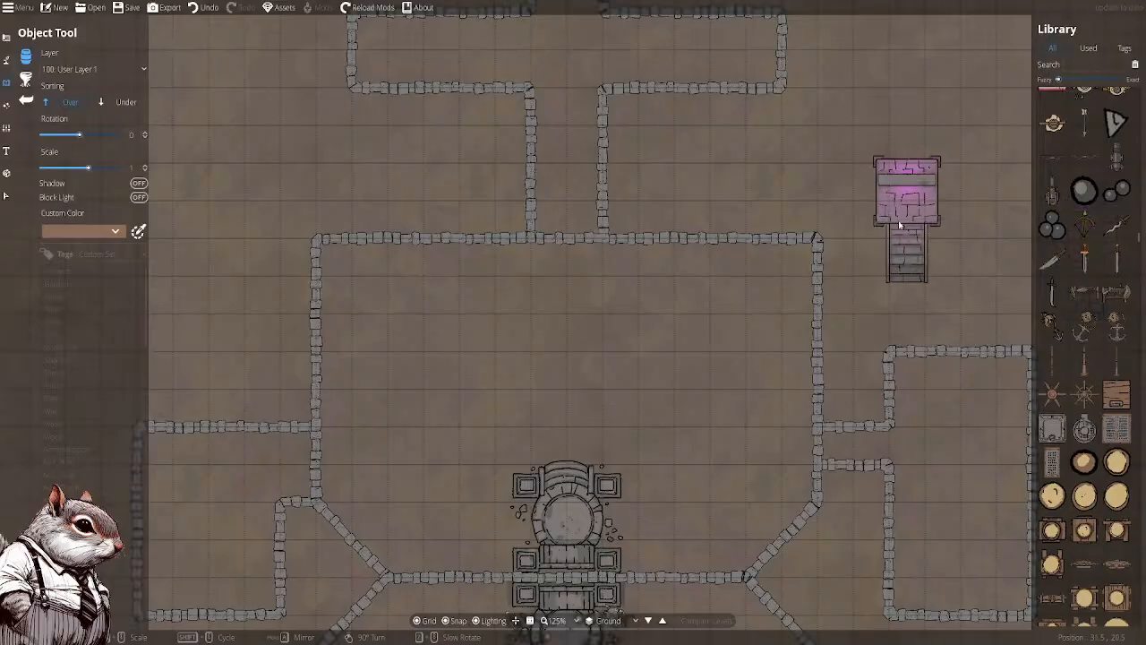
{"action": "left_click_drag", "start_coordinate": [900, 214], "coordinate": [896, 239]}
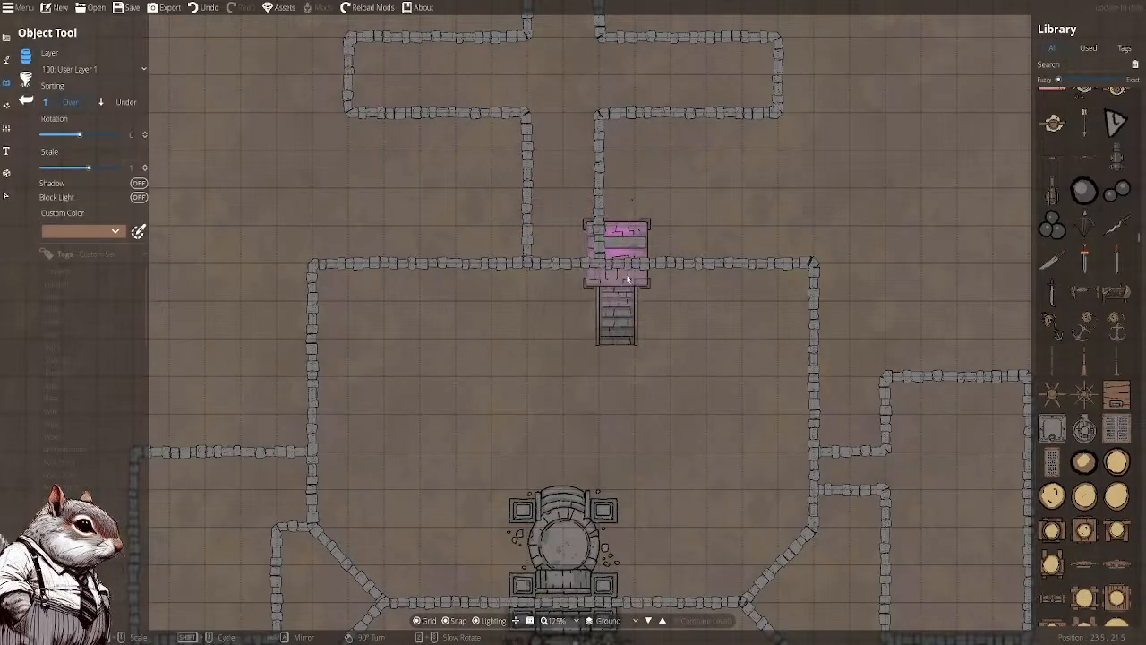
{"action": "left_click_drag", "start_coordinate": [592, 265], "coordinate": [543, 372]}
{"action": "left_click_drag", "start_coordinate": [567, 208], "coordinate": [558, 335]}
{"action": "left_click_drag", "start_coordinate": [547, 274], "coordinate": [553, 248]}
{"action": "left_click_drag", "start_coordinate": [632, 284], "coordinate": [719, 31]}
{"action": "mouse_move", "coordinate": [711, 304]}
{"action": "left_mouse_down"}
{"action": "mouse_move", "coordinate": [707, 170]}
{"action": "mouse_move", "coordinate": [695, 304]}
{"action": "left_mouse_up"}
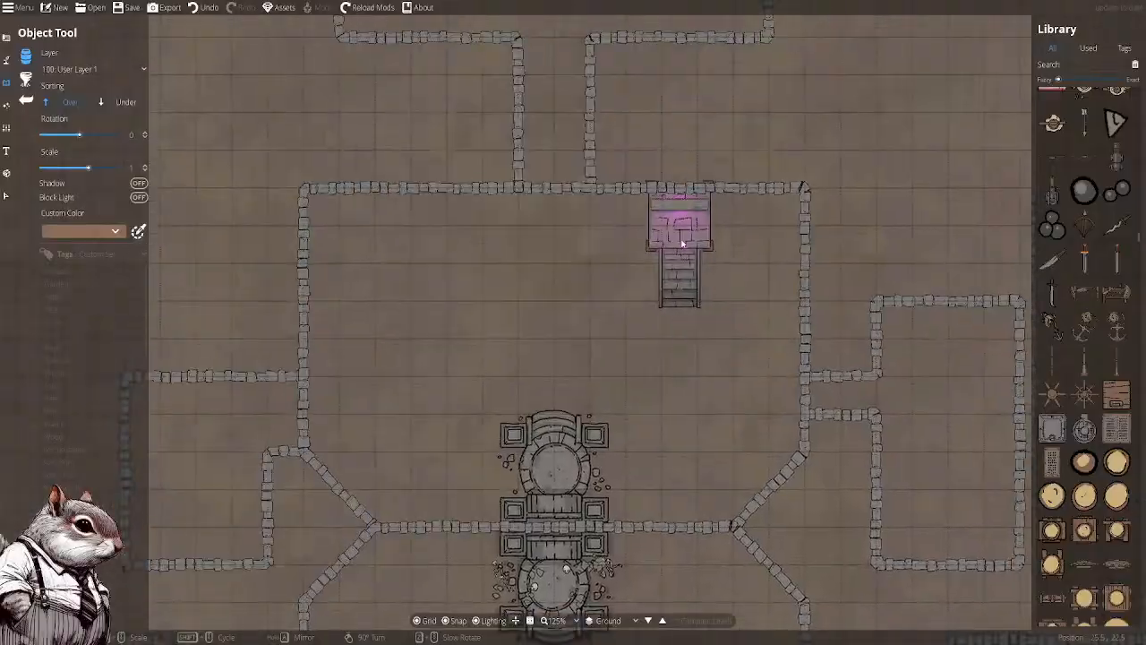
{"action": "left_click_drag", "start_coordinate": [677, 192], "coordinate": [651, 367]}
{"action": "left_click_drag", "start_coordinate": [642, 213], "coordinate": [635, 308]}
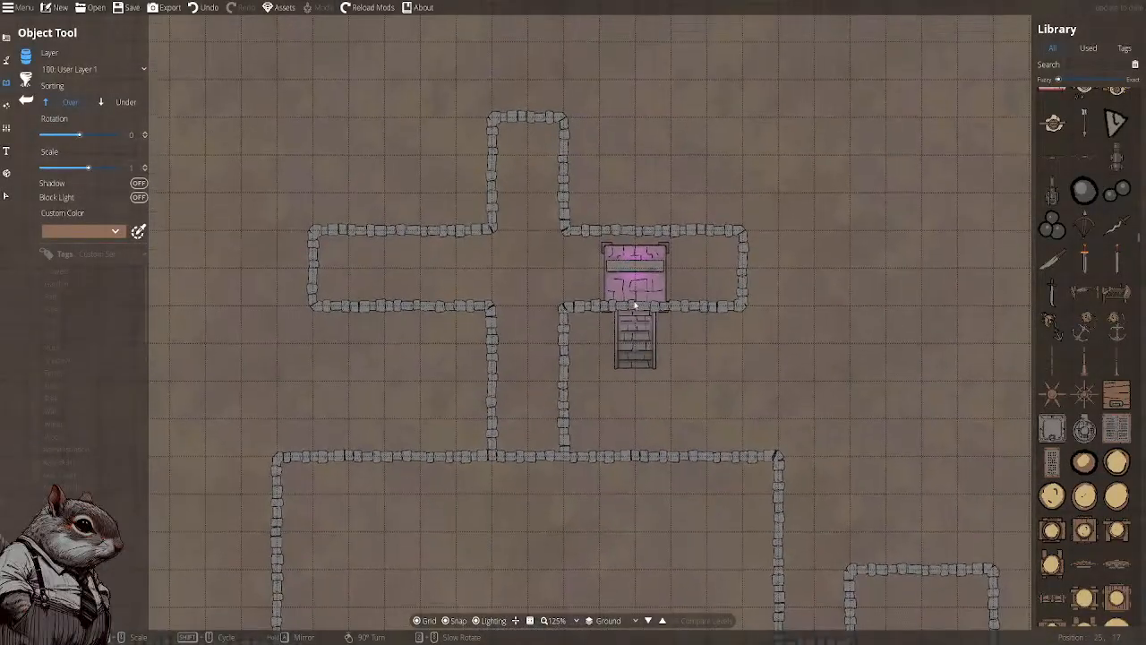
Browse the object library's capstans, bridges, fountains, pillars and stairs for other furnishings
{"action": "scroll", "coordinate": [635, 261], "scroll_direction": "down", "scroll_amount": 5}
{"action": "scroll", "coordinate": [1077, 259], "scroll_direction": "down", "scroll_amount": 4}
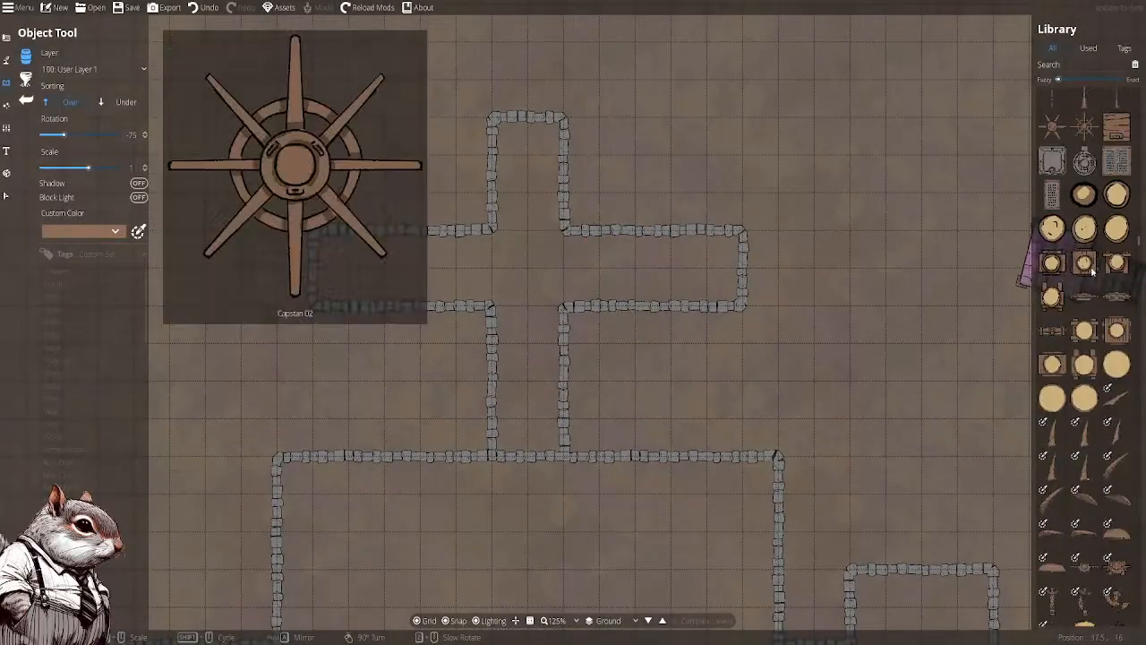
{"action": "scroll", "coordinate": [1080, 224], "scroll_direction": "down", "scroll_amount": 7}
{"action": "scroll", "coordinate": [1080, 224], "scroll_direction": "down", "scroll_amount": 8}
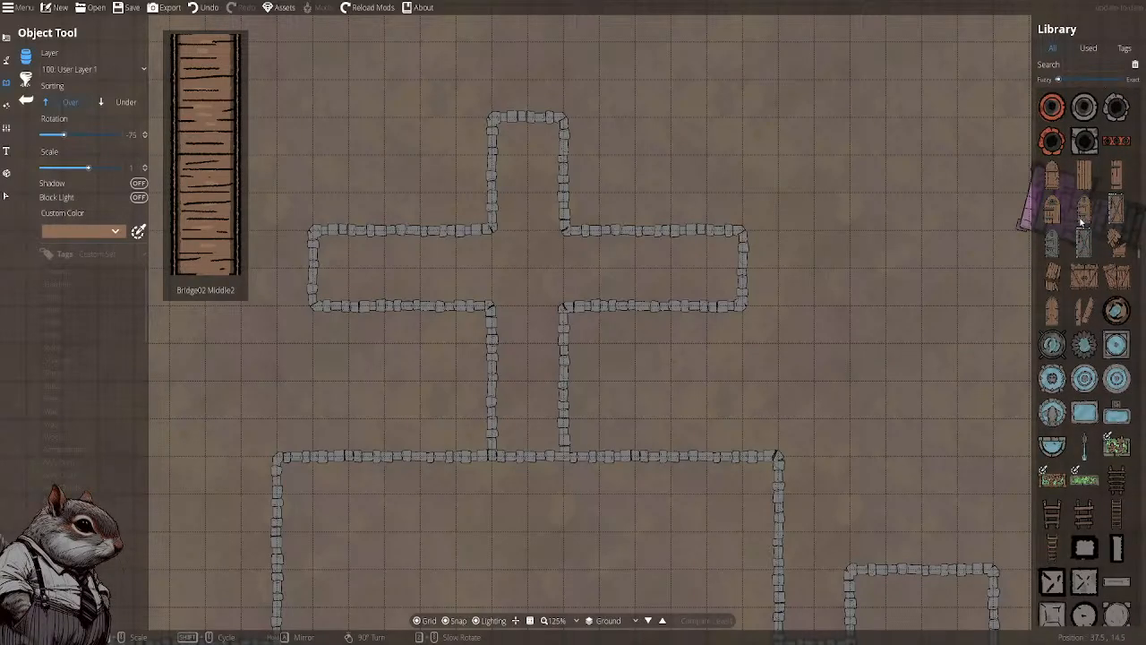
{"action": "scroll", "coordinate": [1080, 224], "scroll_direction": "down", "scroll_amount": 8}
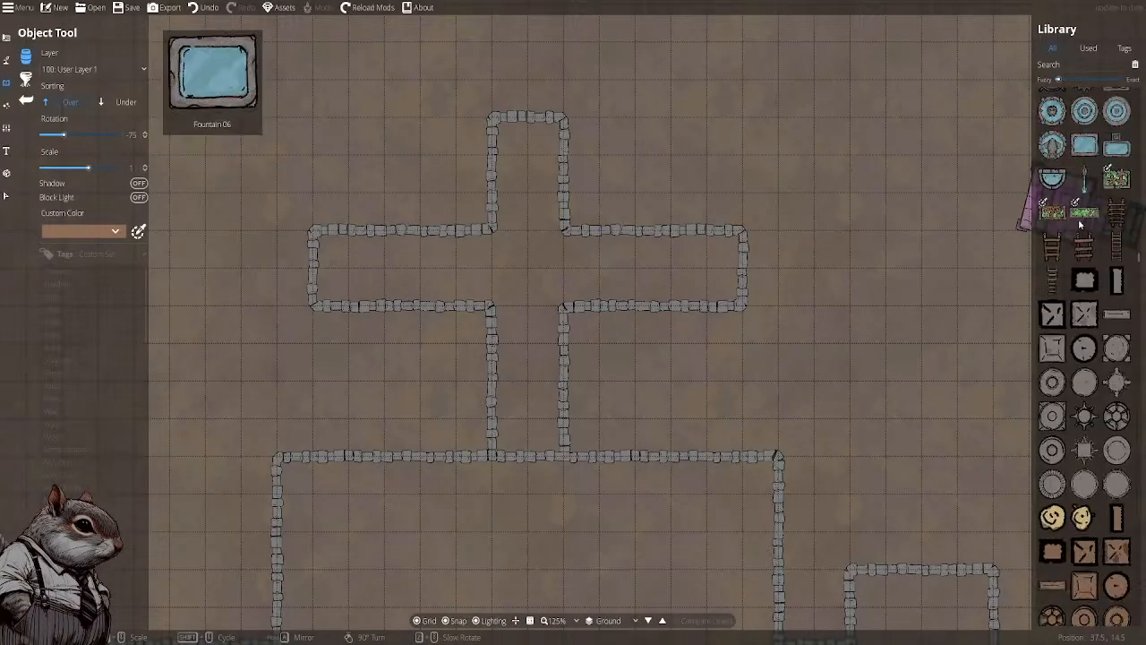
{"action": "scroll", "coordinate": [1080, 224], "scroll_direction": "down", "scroll_amount": 9}
{"action": "scroll", "coordinate": [1080, 223], "scroll_direction": "up", "scroll_amount": 8}
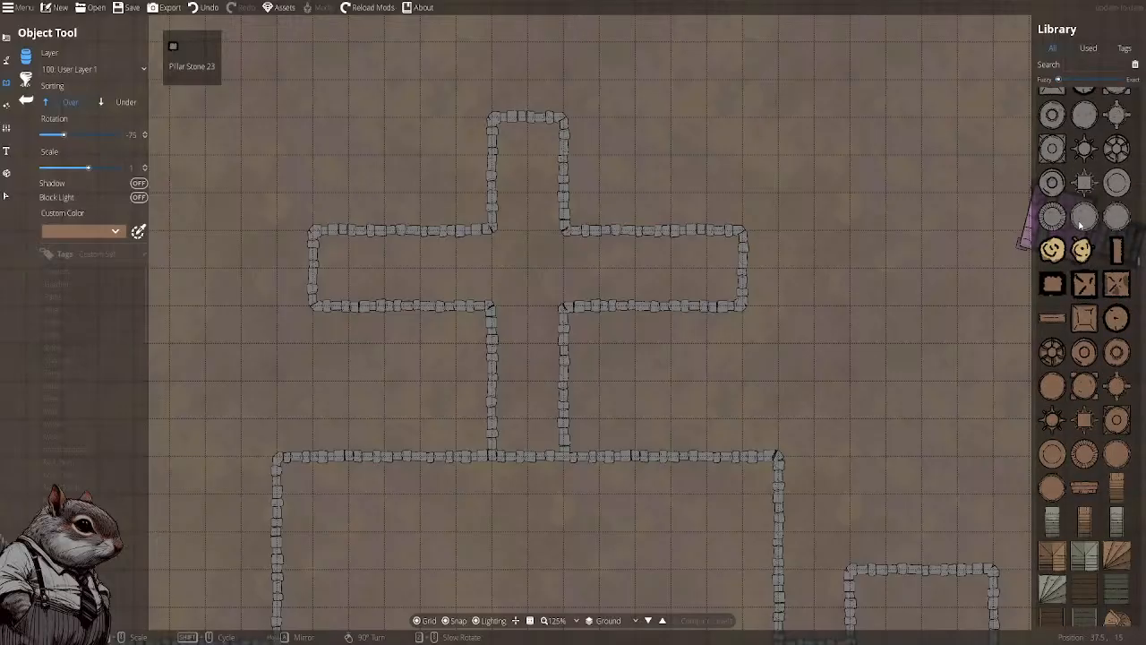
{"action": "left_click", "coordinate": [1082, 226]}
Place Standing Portal 04 at the outer end of the cross-shaped room's right arm, rotated to 90 degrees and scaled to 0.9
{"action": "scroll", "coordinate": [716, 275], "scroll_direction": "up", "scroll_amount": 11}
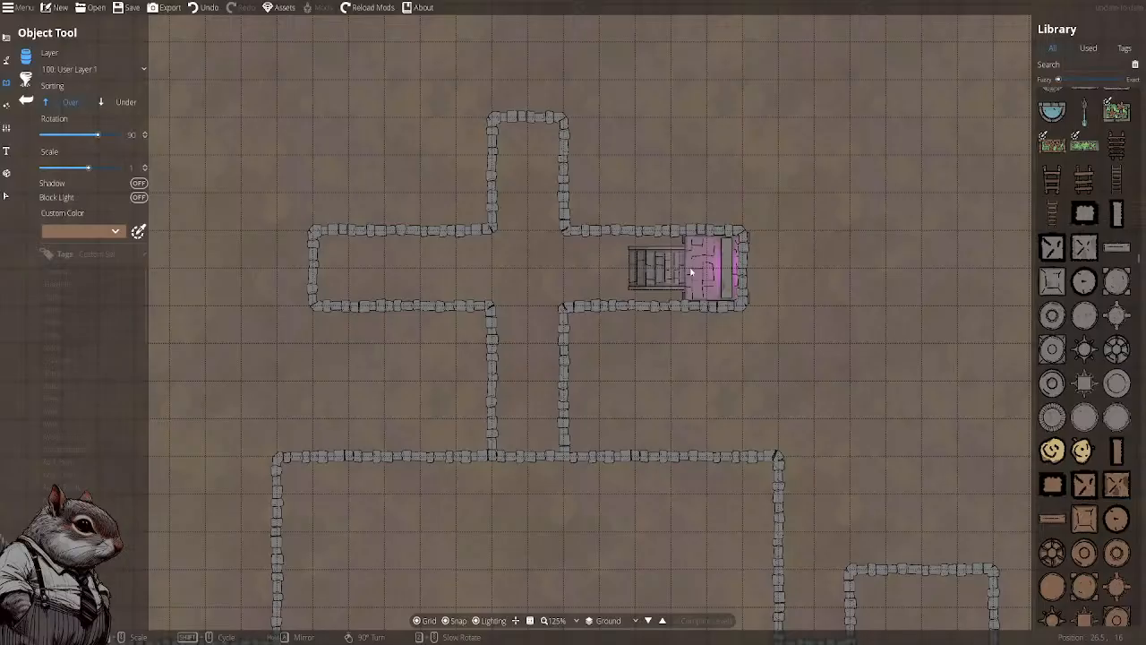
{"action": "scroll", "coordinate": [690, 272], "scroll_direction": "up", "scroll_amount": 2}
{"action": "scroll", "coordinate": [690, 272], "scroll_direction": "down", "scroll_amount": 3}
{"action": "scroll", "coordinate": [690, 272], "scroll_direction": "down", "scroll_amount": 2}
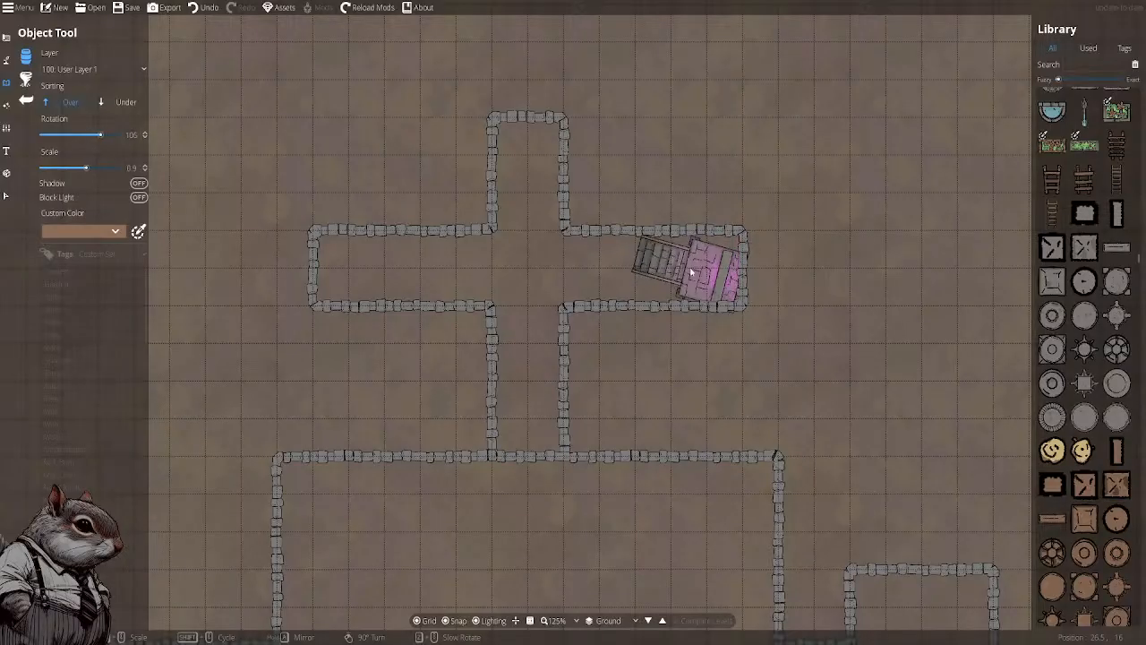
{"action": "scroll", "coordinate": [691, 272], "scroll_direction": "up", "scroll_amount": 2}
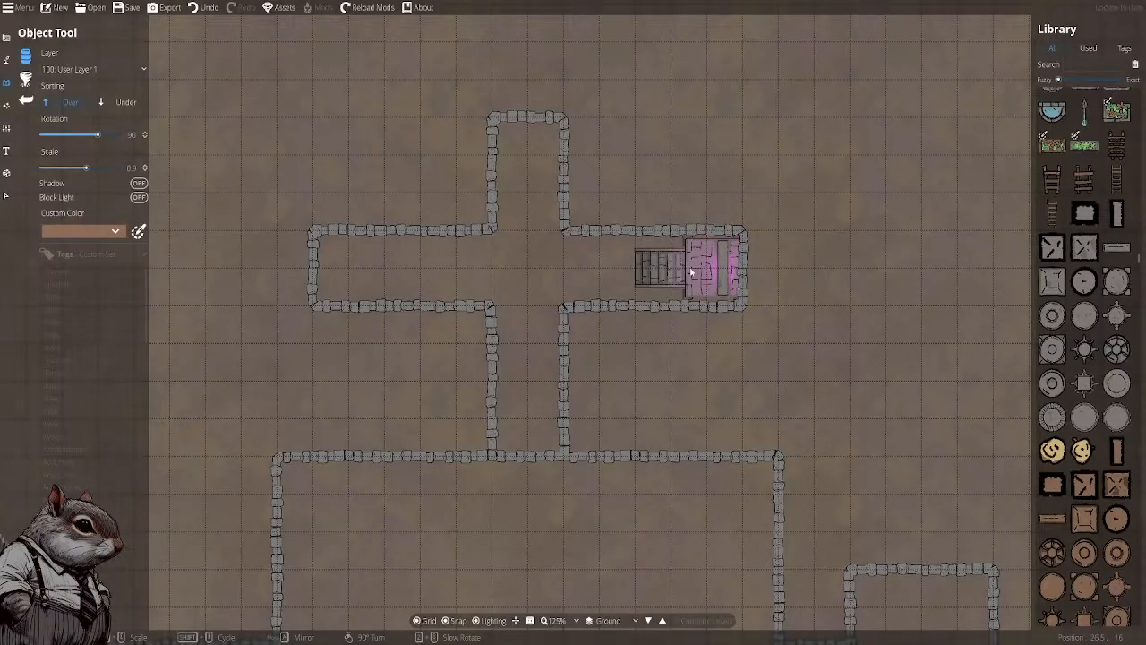
{"action": "left_click", "coordinate": [690, 272]}
Try a second portal in the left arm of the cross-shaped room, rotated to -90 degrees, and browse the library's pillars and stairs
{"action": "scroll", "coordinate": [362, 271], "scroll_direction": "down", "scroll_amount": 10}
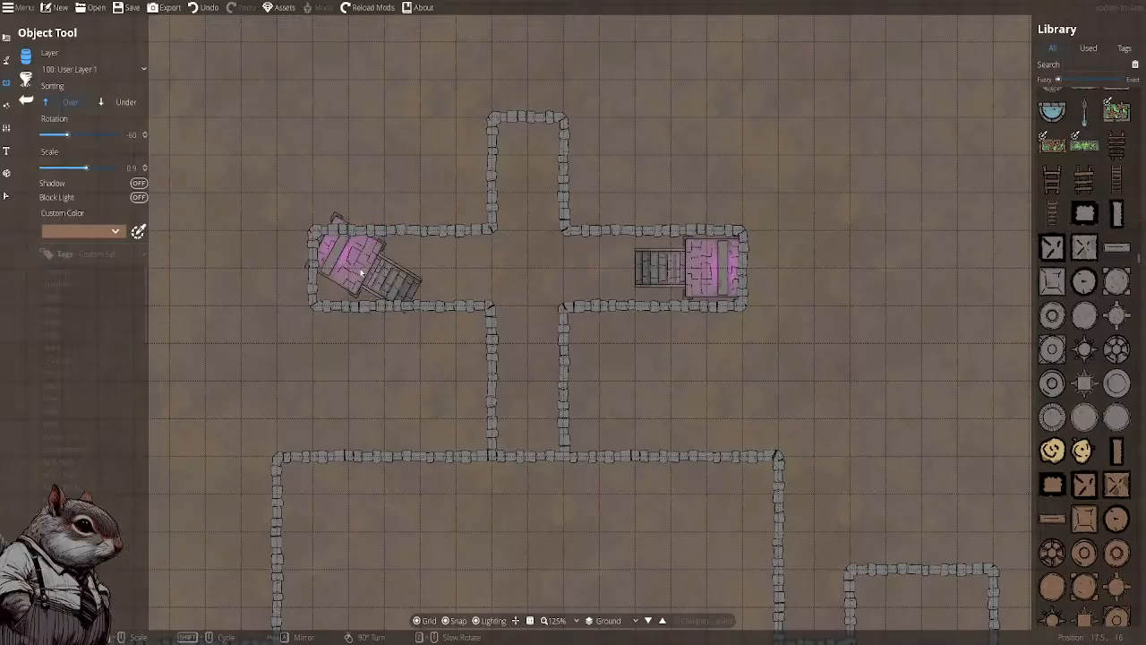
{"action": "scroll", "coordinate": [362, 271], "scroll_direction": "down", "scroll_amount": 2}
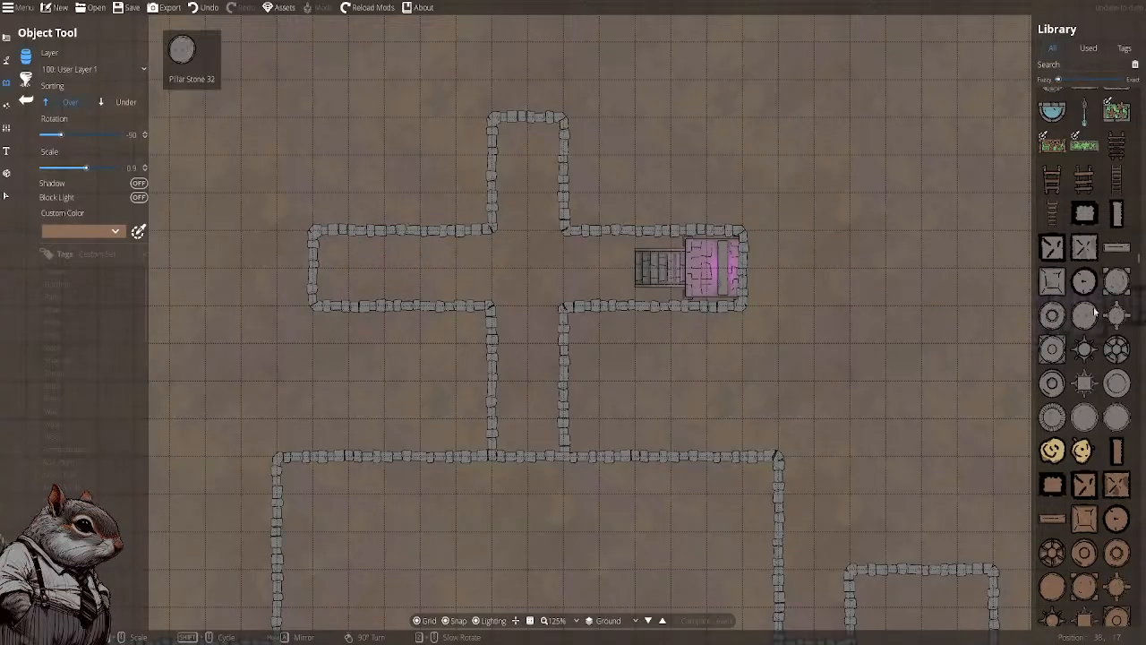
{"action": "scroll", "coordinate": [1094, 310], "scroll_direction": "down", "scroll_amount": 5}
{"action": "scroll", "coordinate": [1094, 311], "scroll_direction": "down", "scroll_amount": 4}
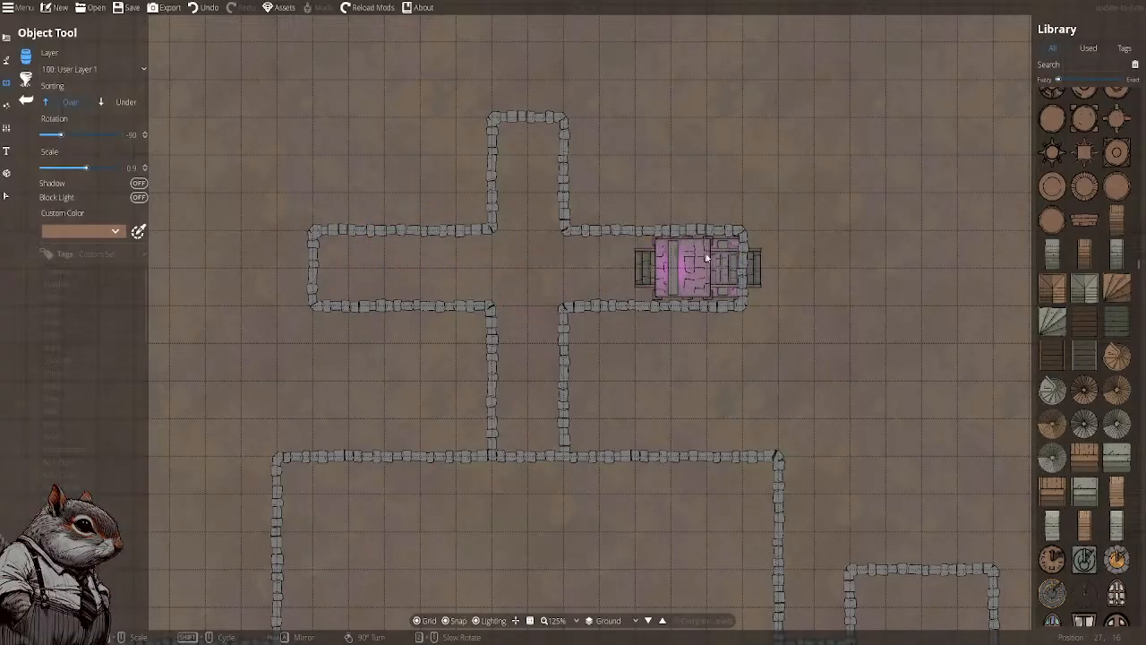
{"action": "left_click_drag", "start_coordinate": [633, 194], "coordinate": [627, 166]}
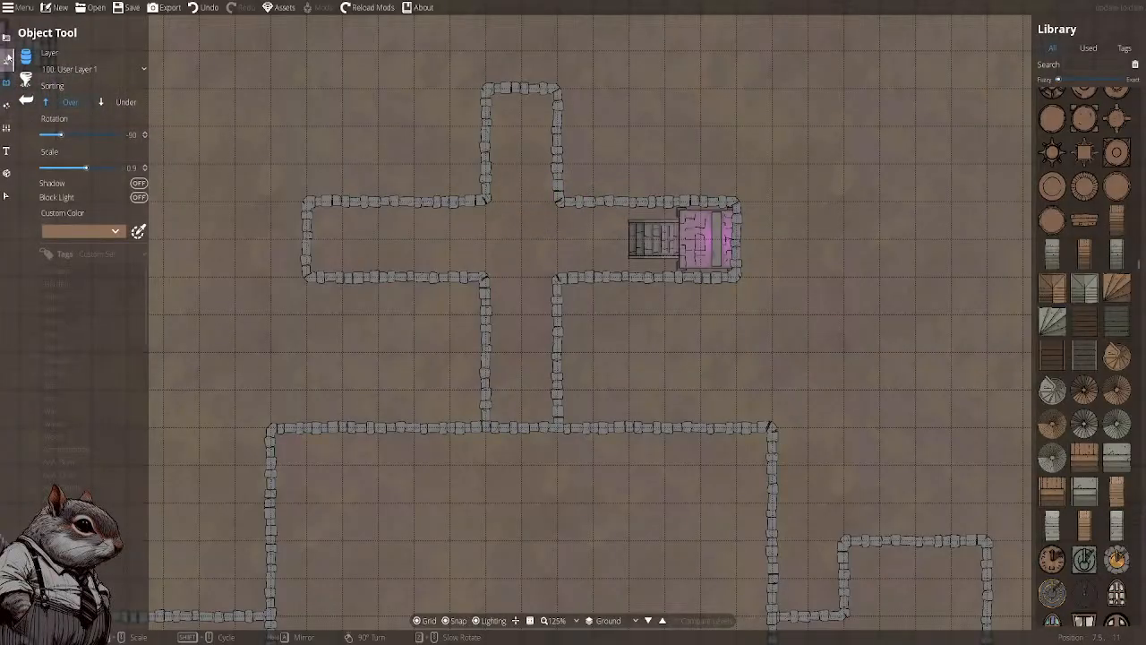
With the Portal Tool, place a right door half in the wall between the cross-shaped room and the room below it
{"action": "left_click", "coordinate": [6, 37]}
{"action": "left_click", "coordinate": [50, 102]}
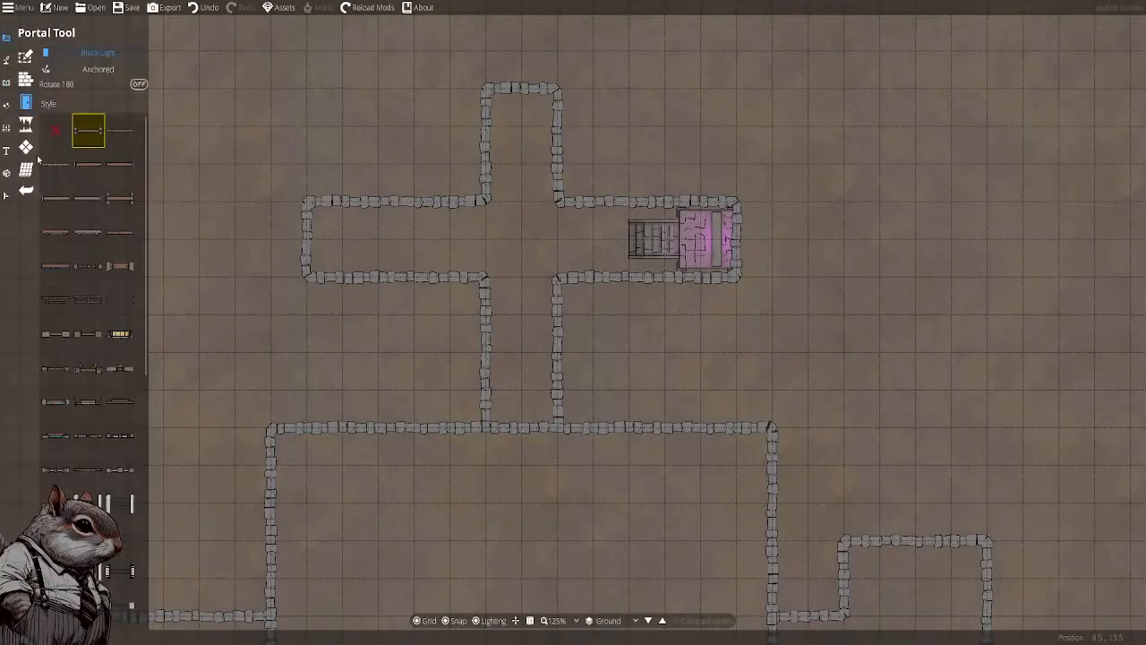
{"action": "left_click", "coordinate": [90, 198]}
{"action": "left_click", "coordinate": [537, 427]}
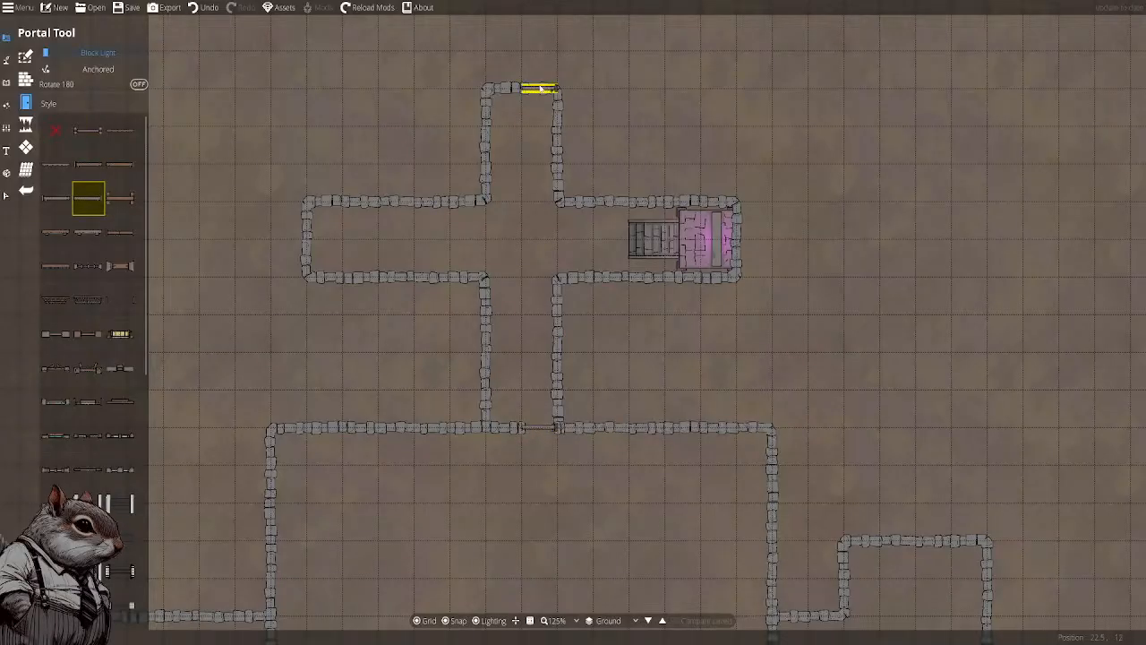
Place a right and a left door half across the end wall of the cross-shaped room's upper arm
{"action": "left_click", "coordinate": [537, 88]}
{"action": "left_click", "coordinate": [55, 197]}
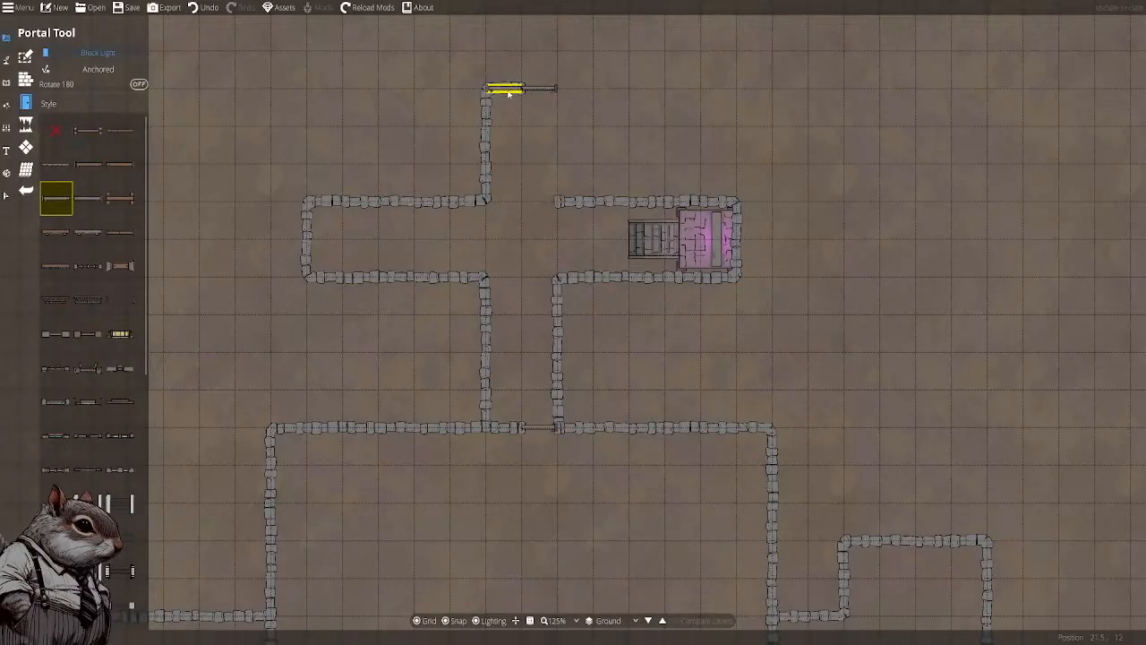
{"action": "left_click", "coordinate": [506, 89]}
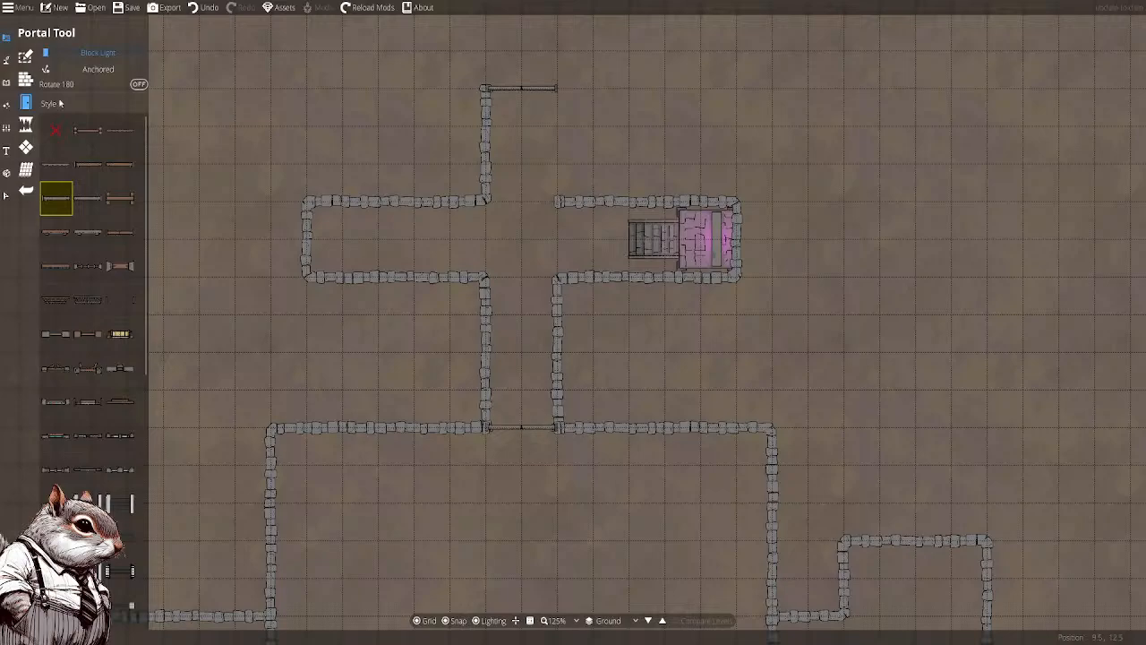
Try to restore the missing right wall of the cross-shaped room's upper arm by editing its wall points
{"action": "left_click", "coordinate": [25, 79]}
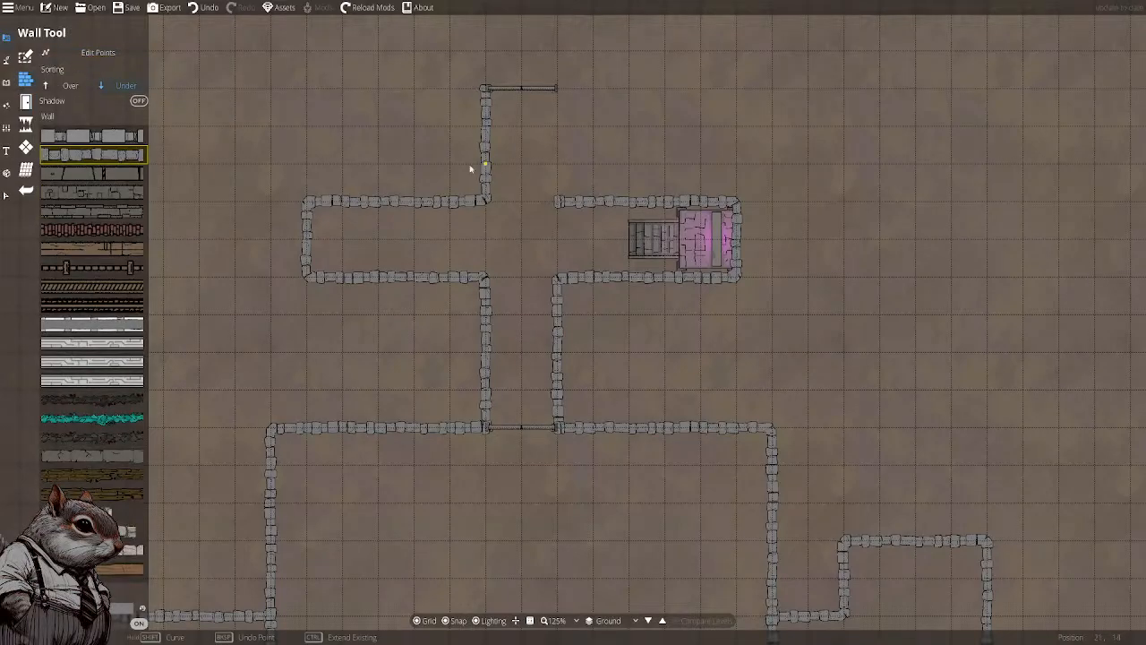
{"action": "left_click", "coordinate": [86, 53]}
{"action": "mouse_move", "coordinate": [557, 200]}
{"action": "left_mouse_down"}
{"action": "mouse_move", "coordinate": [557, 89]}
{"action": "mouse_move", "coordinate": [578, 171]}
{"action": "mouse_move", "coordinate": [562, 204]}
{"action": "left_mouse_up"}
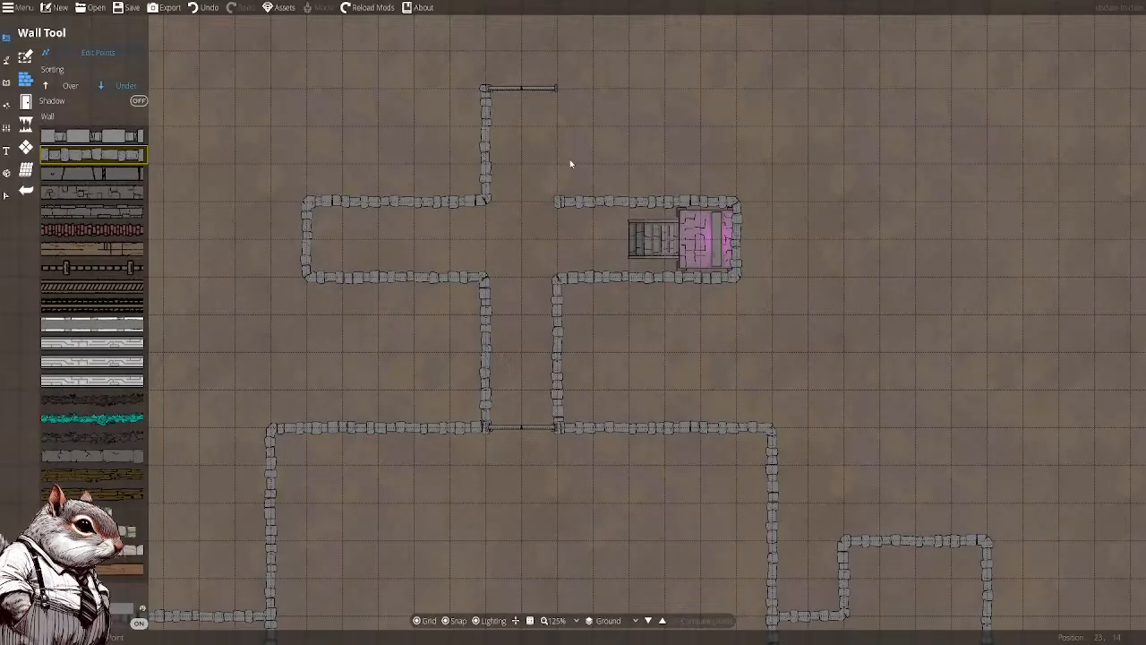
{"action": "left_click_drag", "start_coordinate": [571, 165], "coordinate": [557, 209]}
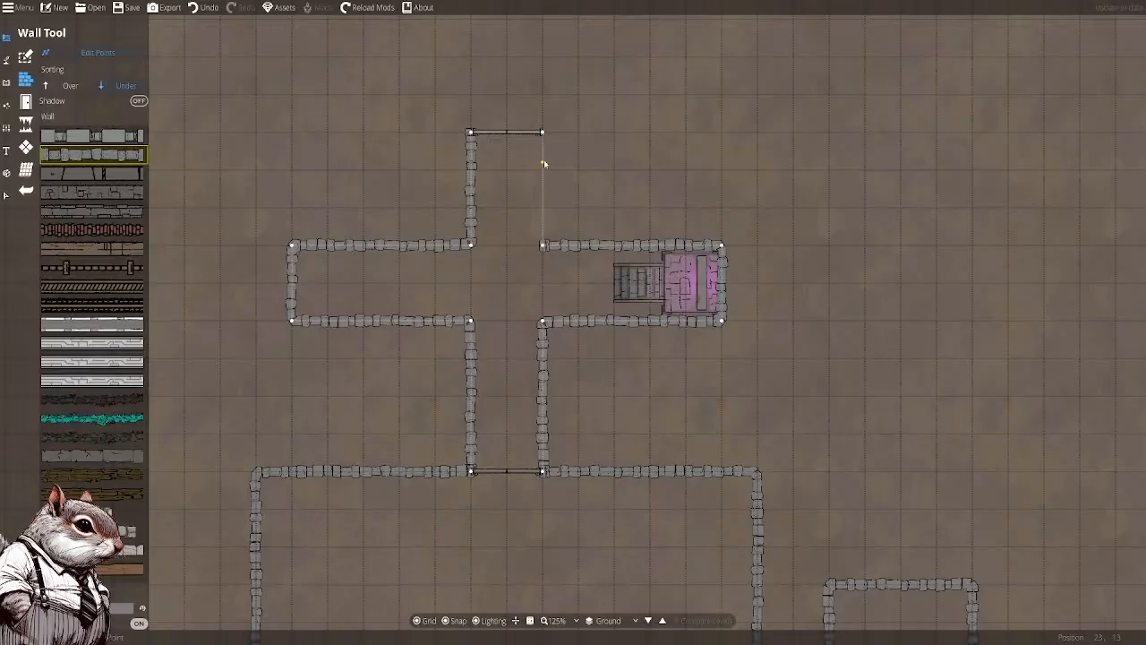
{"action": "scroll", "coordinate": [542, 154], "scroll_direction": "up", "scroll_amount": 4}
{"action": "left_click", "coordinate": [542, 108]}
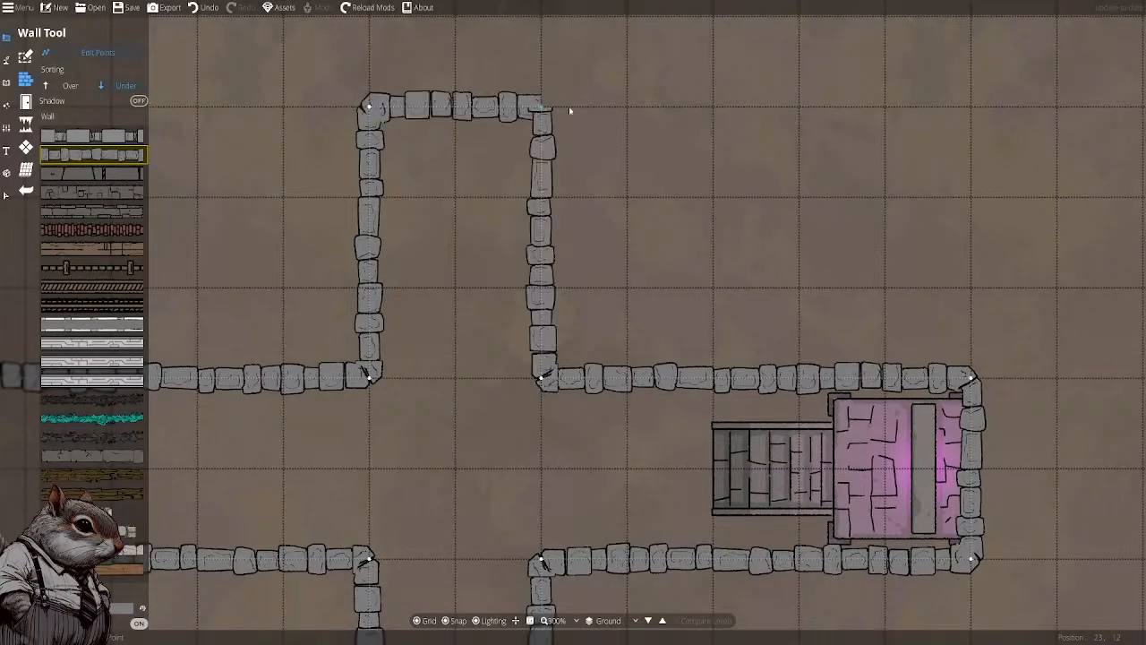
Undo the wall point edits and the door halves at the end of the upper arm
{"action": "key", "text": "ctrl+z"}
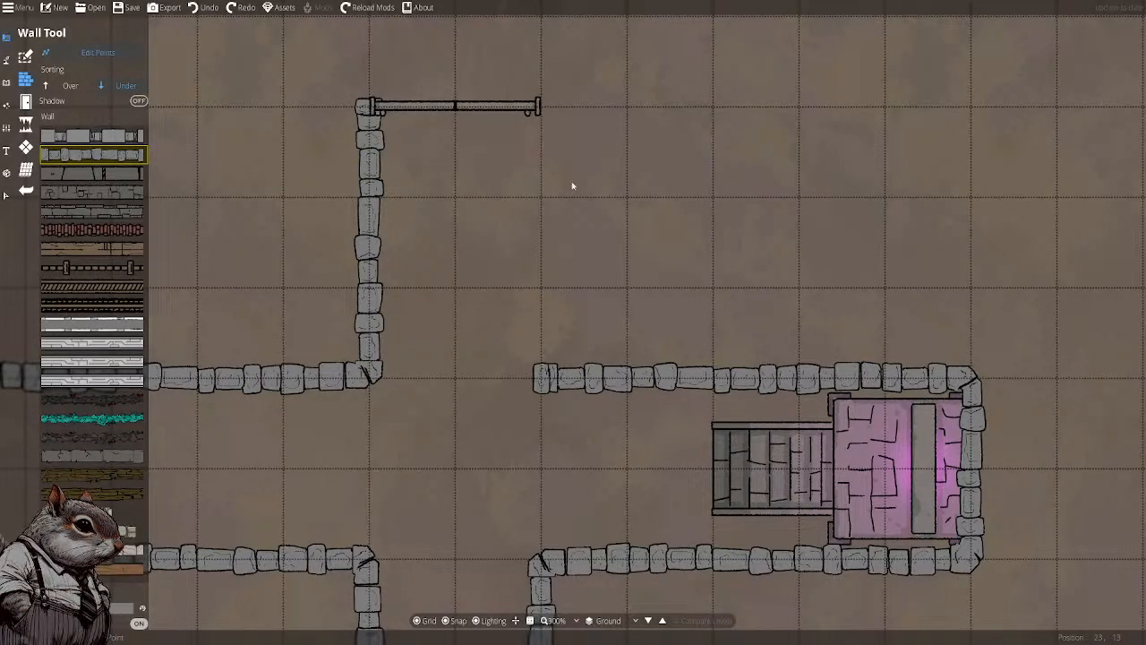
{"action": "key", "text": "ctrl+z"}
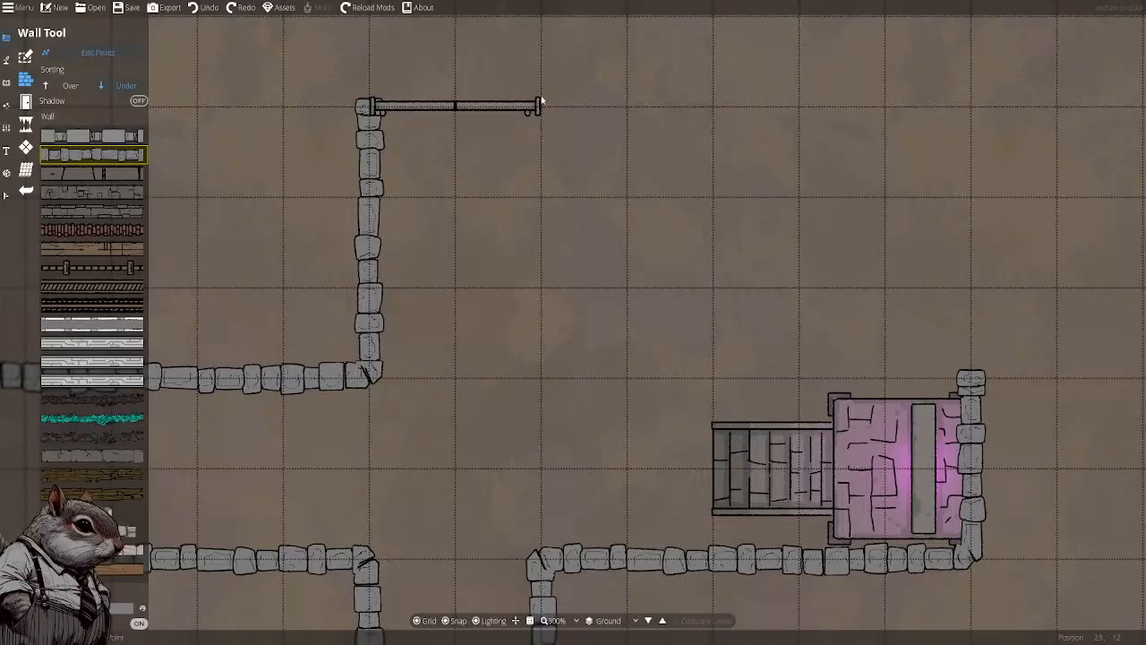
{"action": "key", "text": "ctrl+y"}
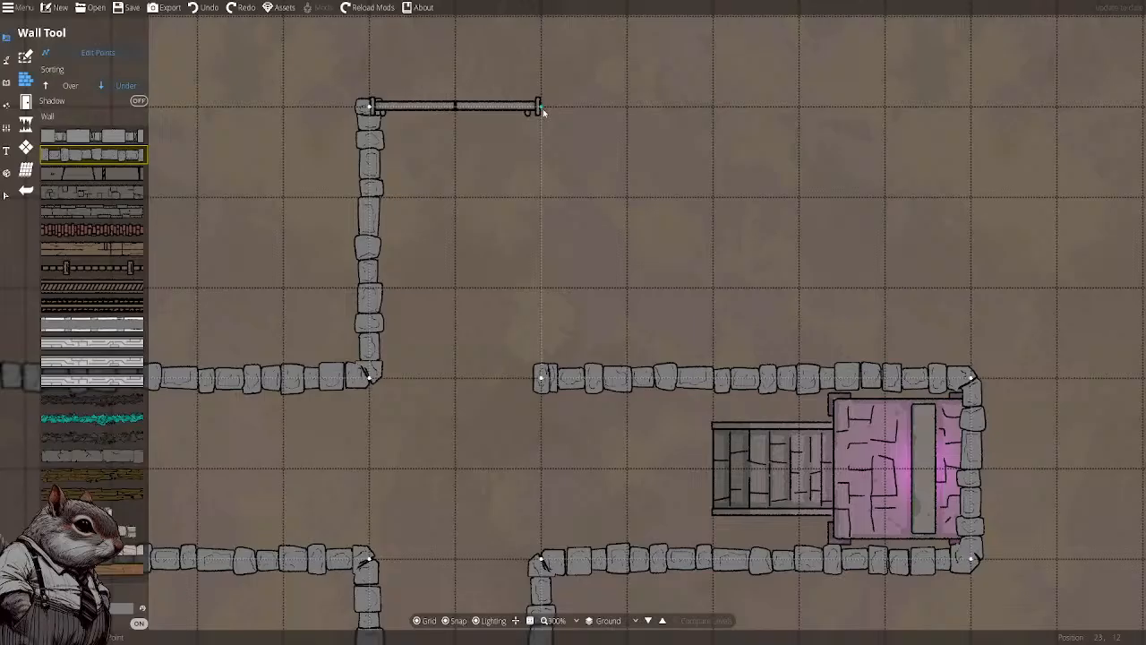
{"action": "left_click_drag", "start_coordinate": [573, 248], "coordinate": [562, 41]}
{"action": "scroll", "coordinate": [561, 173], "scroll_direction": "down", "scroll_amount": 4}
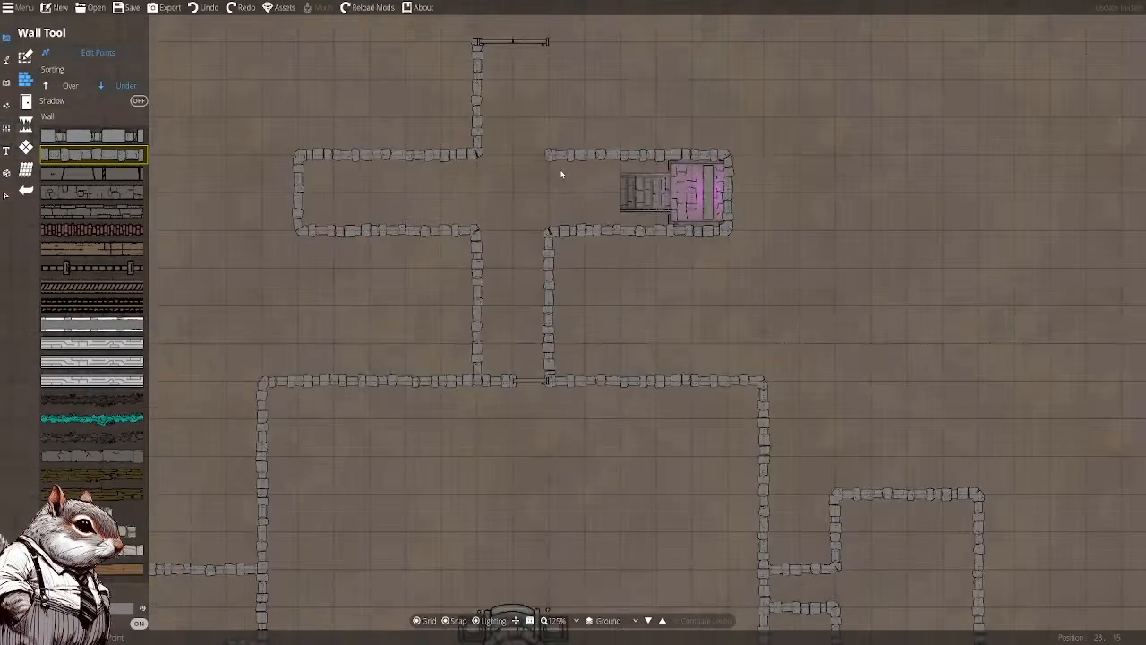
{"action": "key", "text": "ctrl+z"}
{"action": "left_click_drag", "start_coordinate": [551, 159], "coordinate": [551, 237]}
{"action": "key", "text": "ctrl+z"}
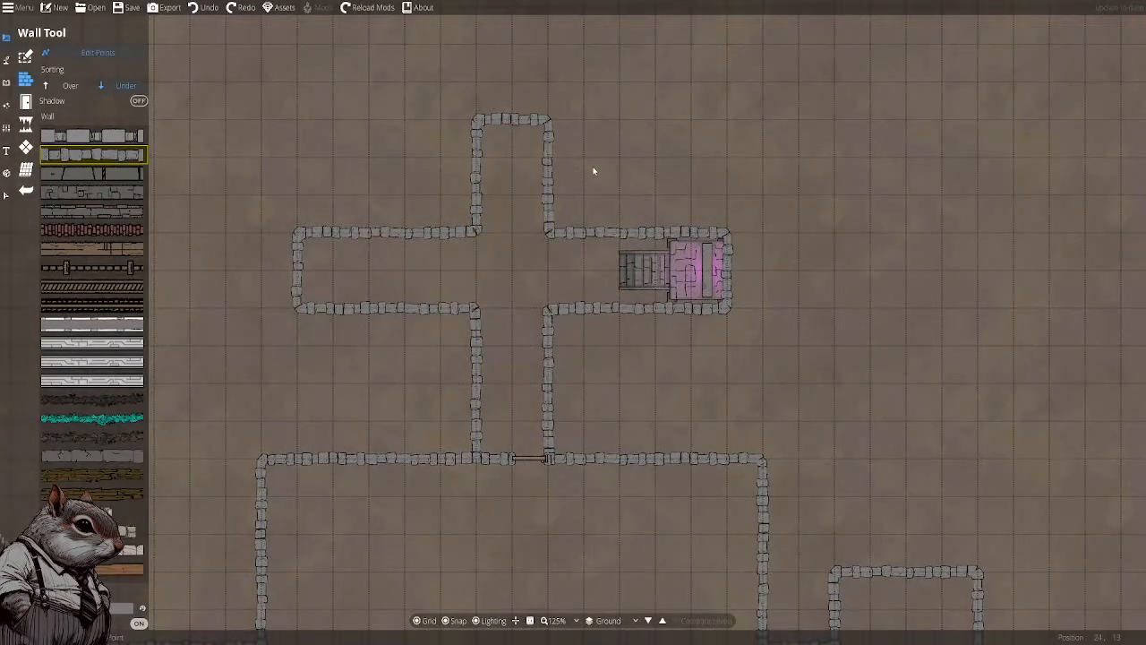
With the Portal Tool, place right and left door halves across the upper arm's end wall, and add the missing left half between the cross-shaped room and the room below
{"action": "left_click", "coordinate": [25, 98]}
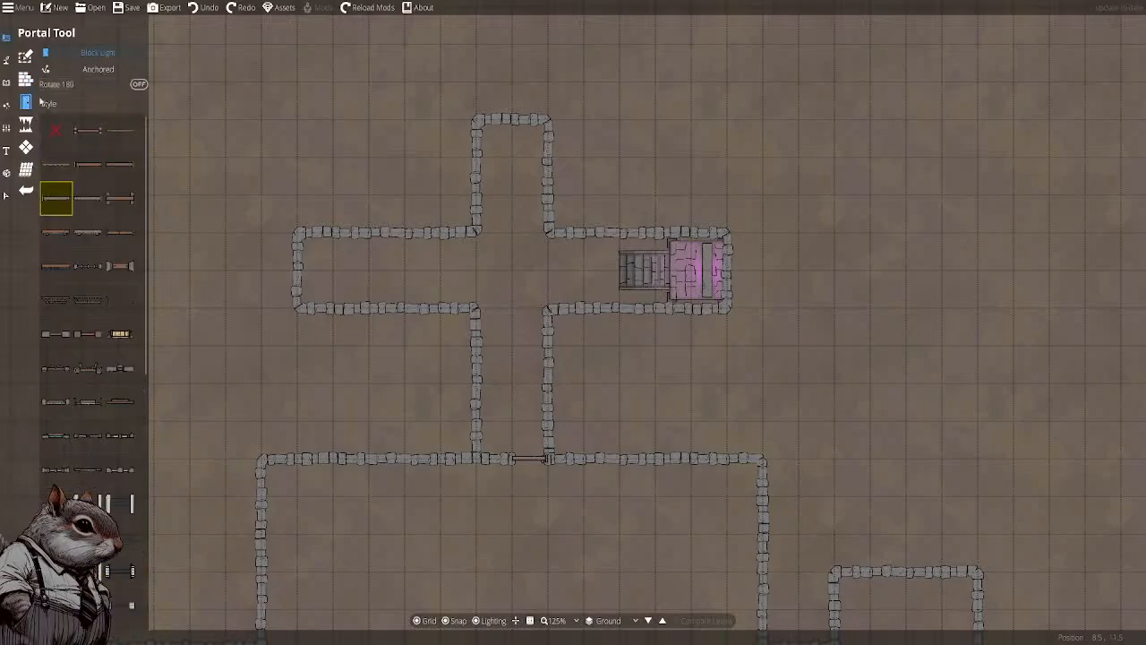
{"action": "left_click", "coordinate": [88, 198]}
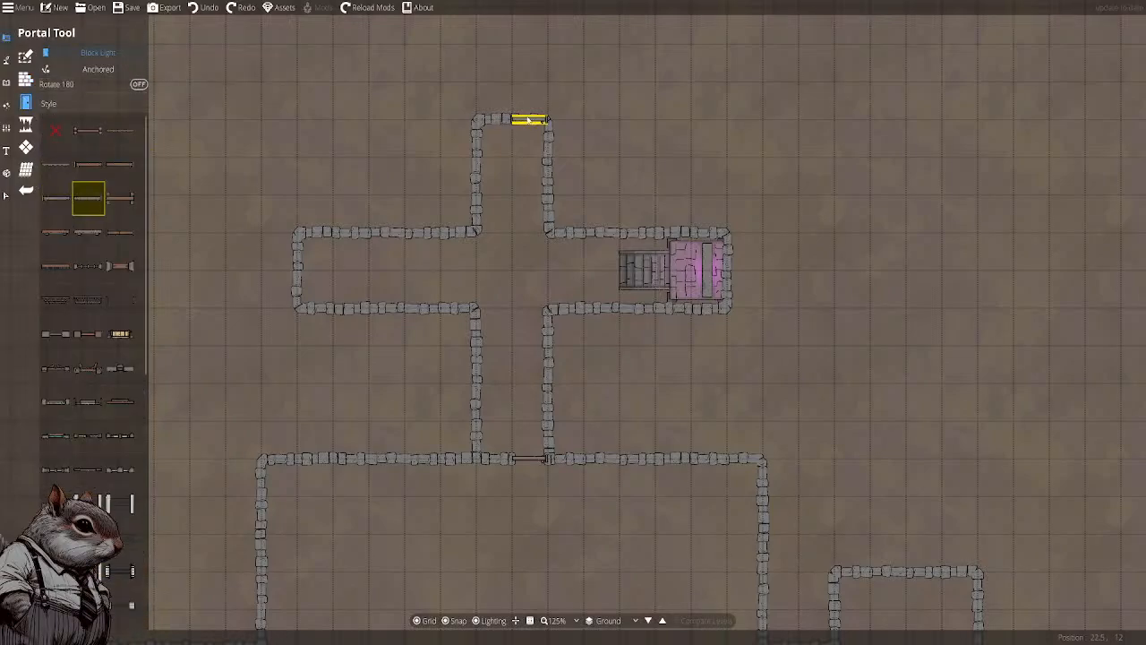
{"action": "left_click", "coordinate": [528, 120]}
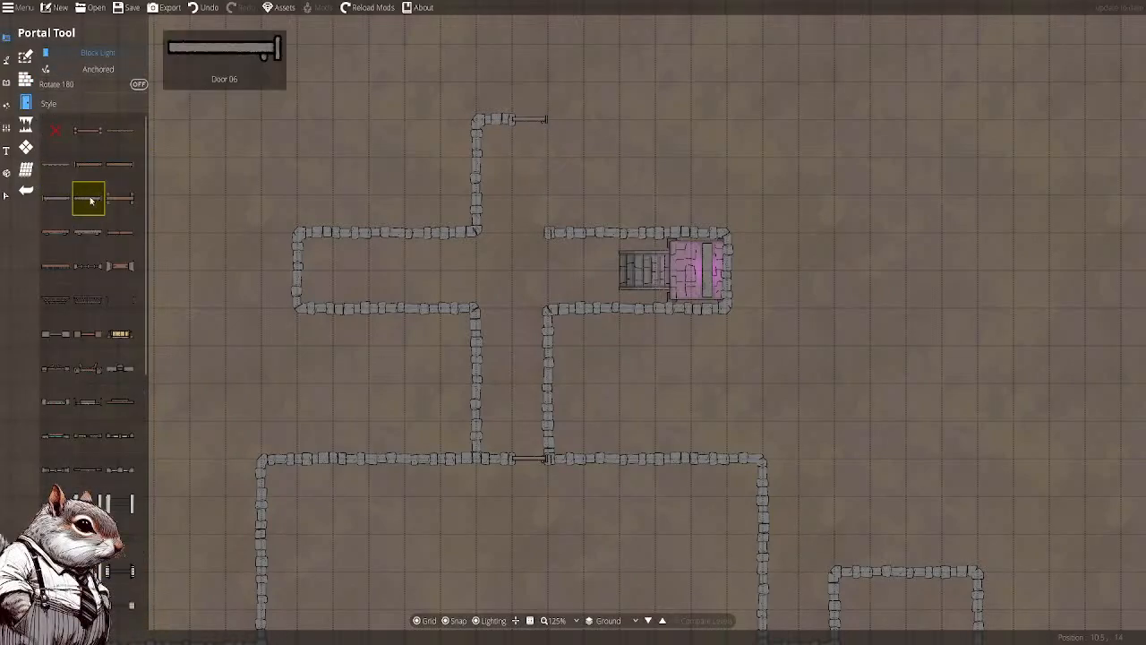
{"action": "left_click", "coordinate": [56, 198]}
{"action": "left_click", "coordinate": [488, 123]}
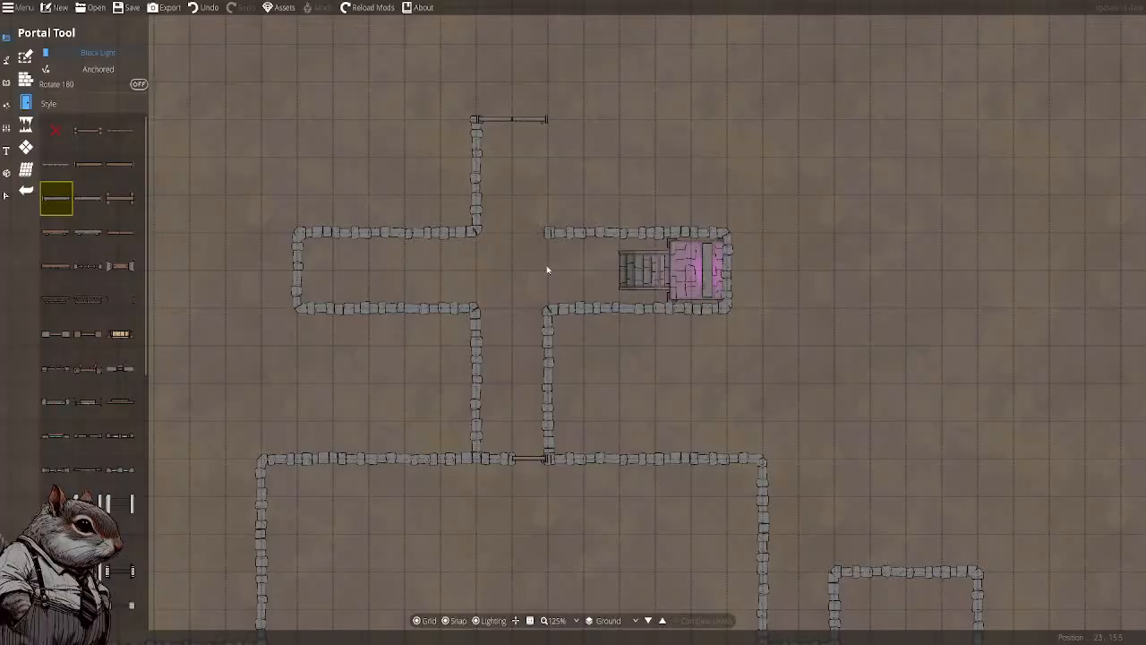
{"action": "left_click", "coordinate": [500, 464]}
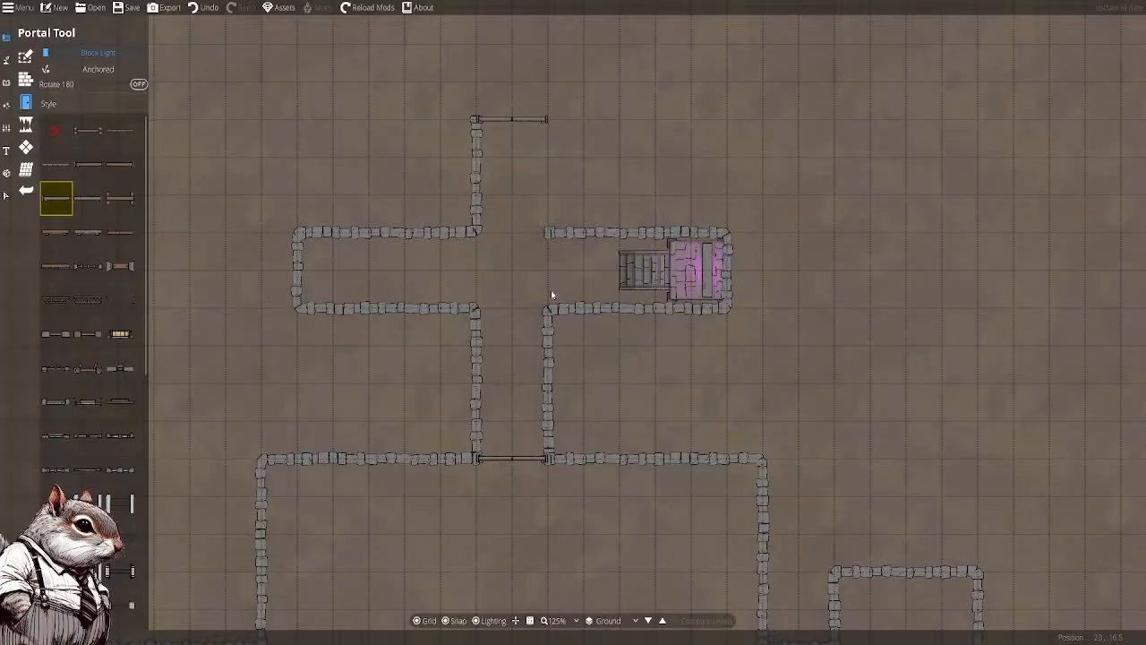
Try again to restore the upper arm's missing right wall through its wall points, and to place a left door half at the arm's end
{"action": "left_click", "coordinate": [26, 79]}
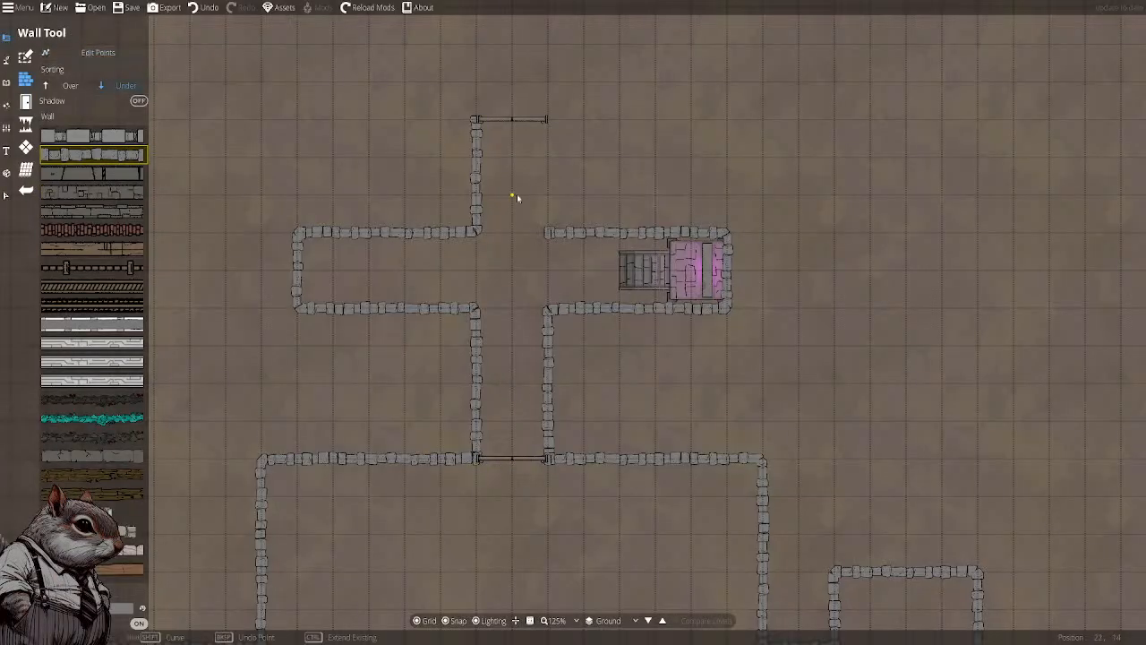
{"action": "left_click", "coordinate": [81, 50]}
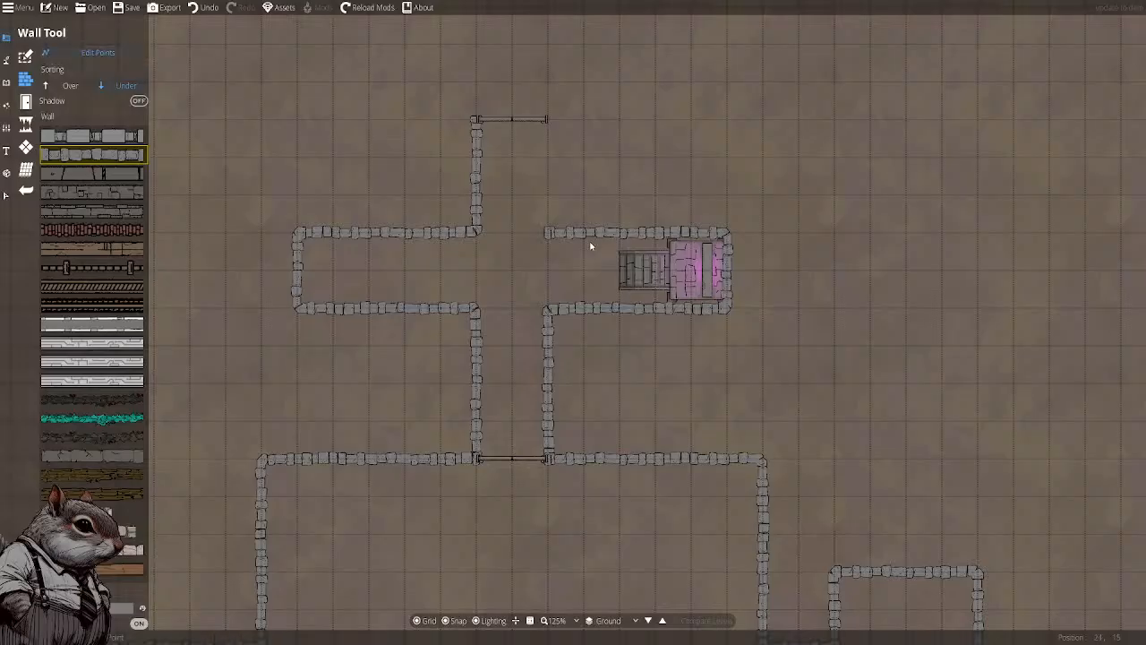
{"action": "mouse_move", "coordinate": [549, 121]}
{"action": "left_mouse_down"}
{"action": "mouse_move", "coordinate": [561, 146]}
{"action": "mouse_move", "coordinate": [555, 130]}
{"action": "left_mouse_up"}
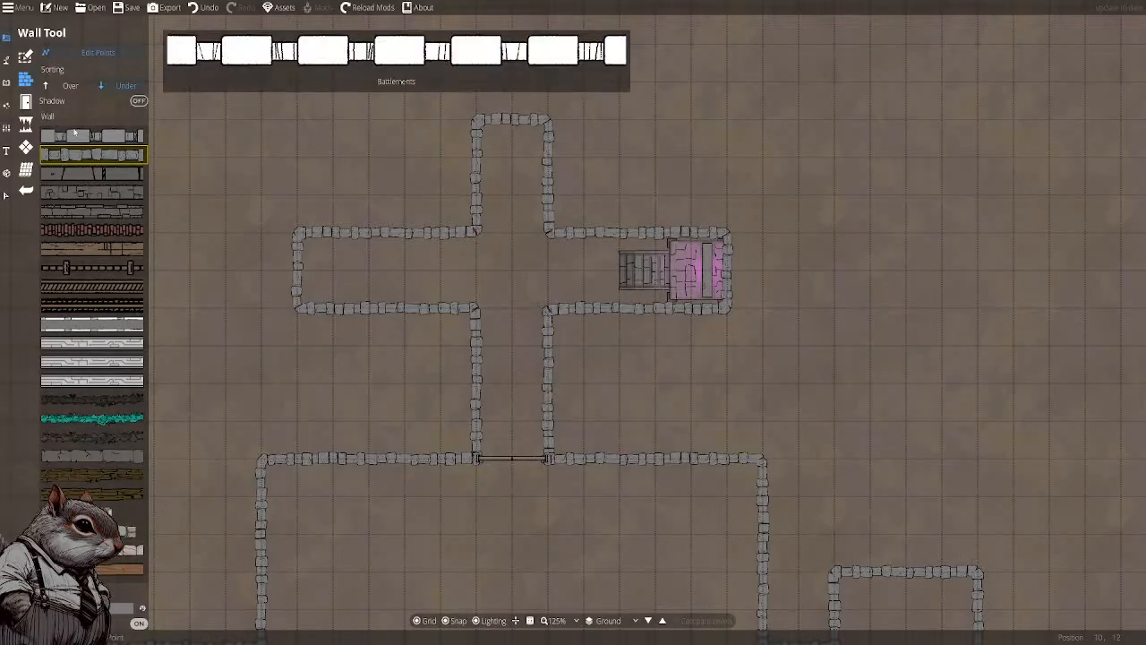
{"action": "left_click", "coordinate": [29, 103]}
{"action": "left_click", "coordinate": [526, 120]}
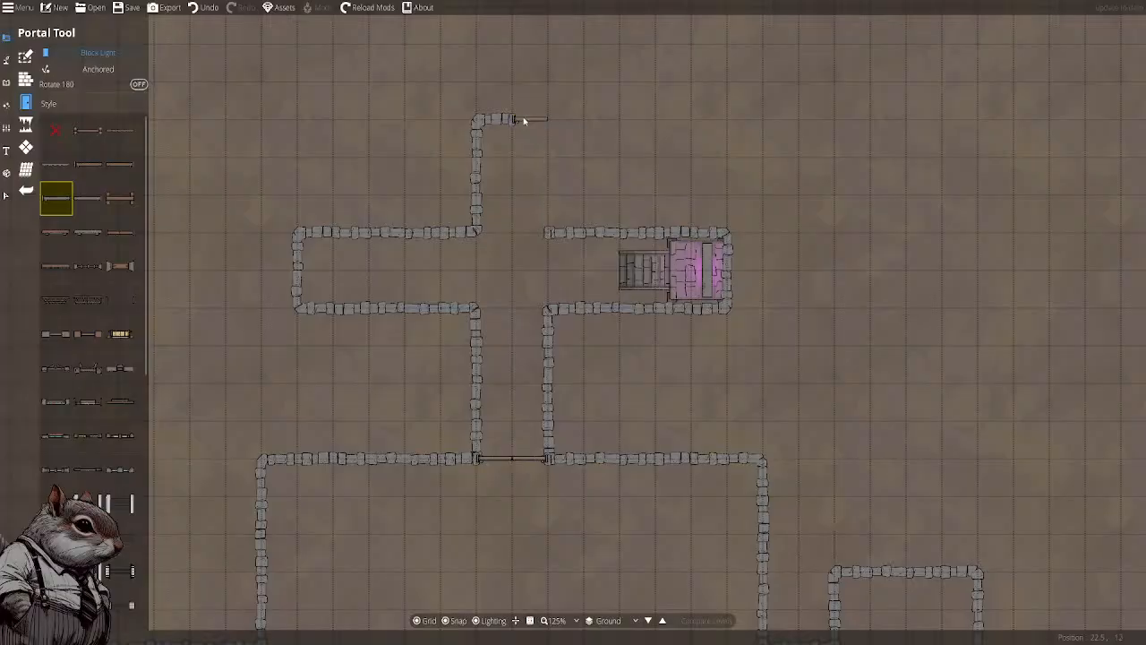
{"action": "key", "text": "ctrl+z"}
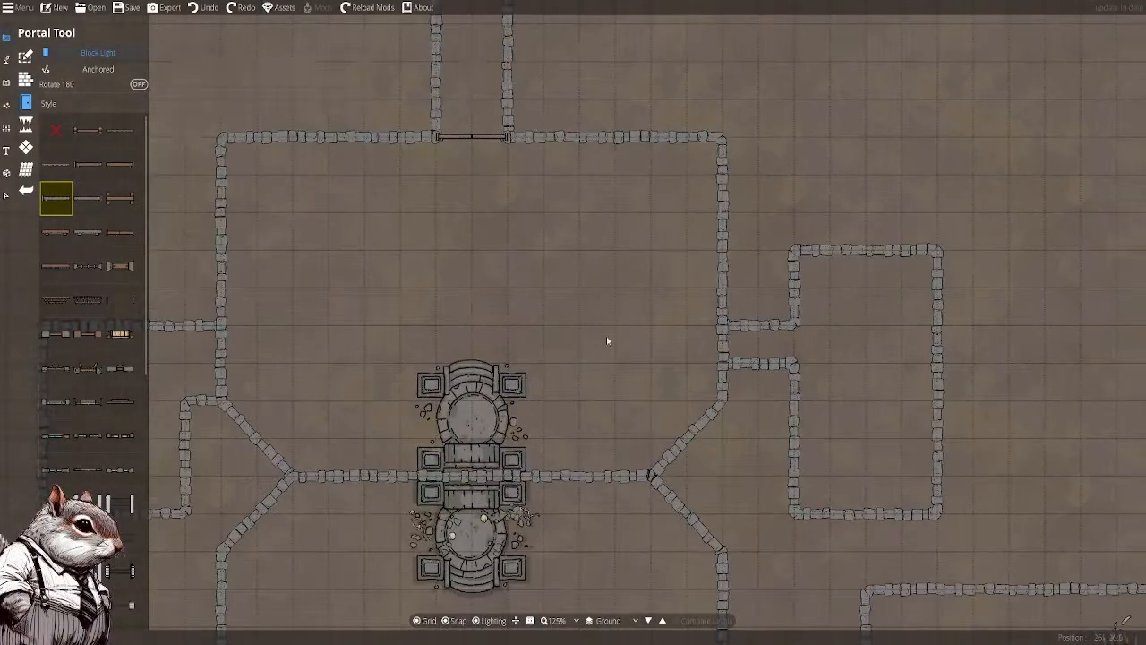
Try moving the lower wall corner where the corridor meets the bone-filled room, and undo the move
{"action": "key", "text": "Down"}
{"action": "key", "text": "Right"}
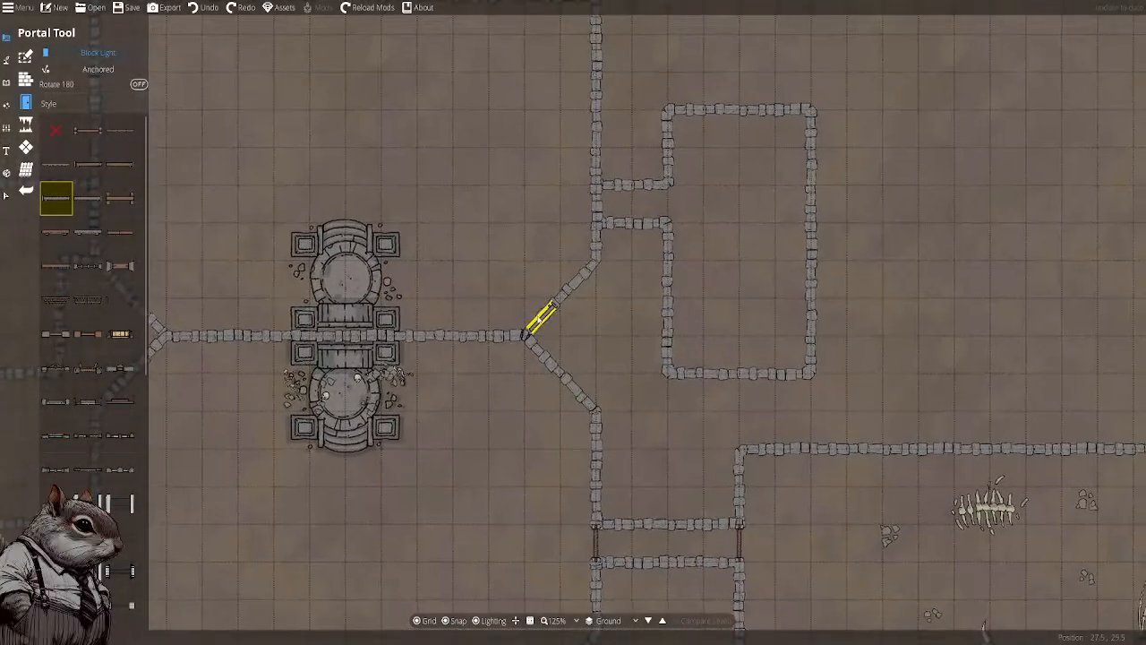
{"action": "left_click_drag", "start_coordinate": [539, 319], "coordinate": [476, 192]}
{"action": "left_click_drag", "start_coordinate": [707, 397], "coordinate": [546, 228]}
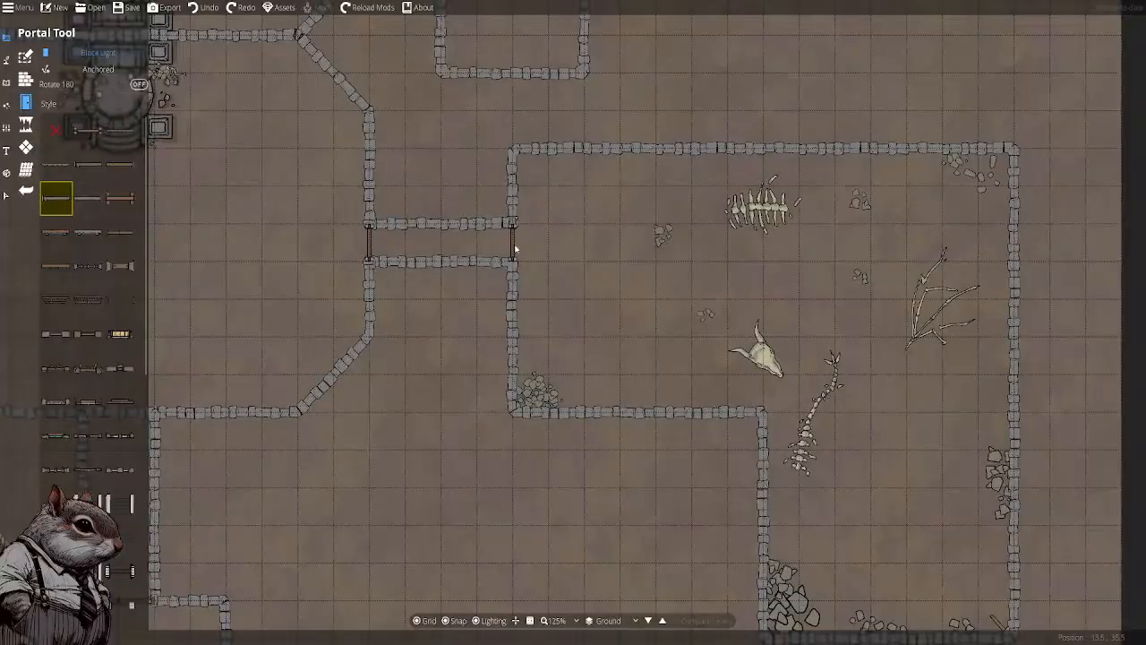
{"action": "left_click", "coordinate": [26, 79]}
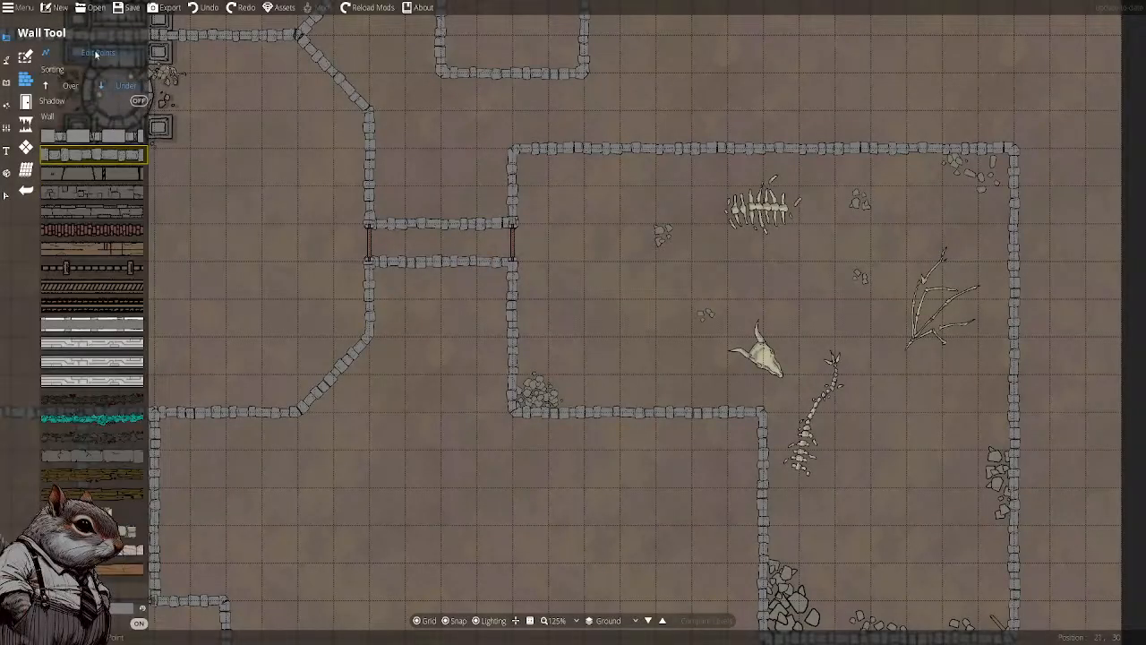
{"action": "left_click", "coordinate": [100, 55]}
{"action": "left_click_drag", "start_coordinate": [509, 263], "coordinate": [438, 296]}
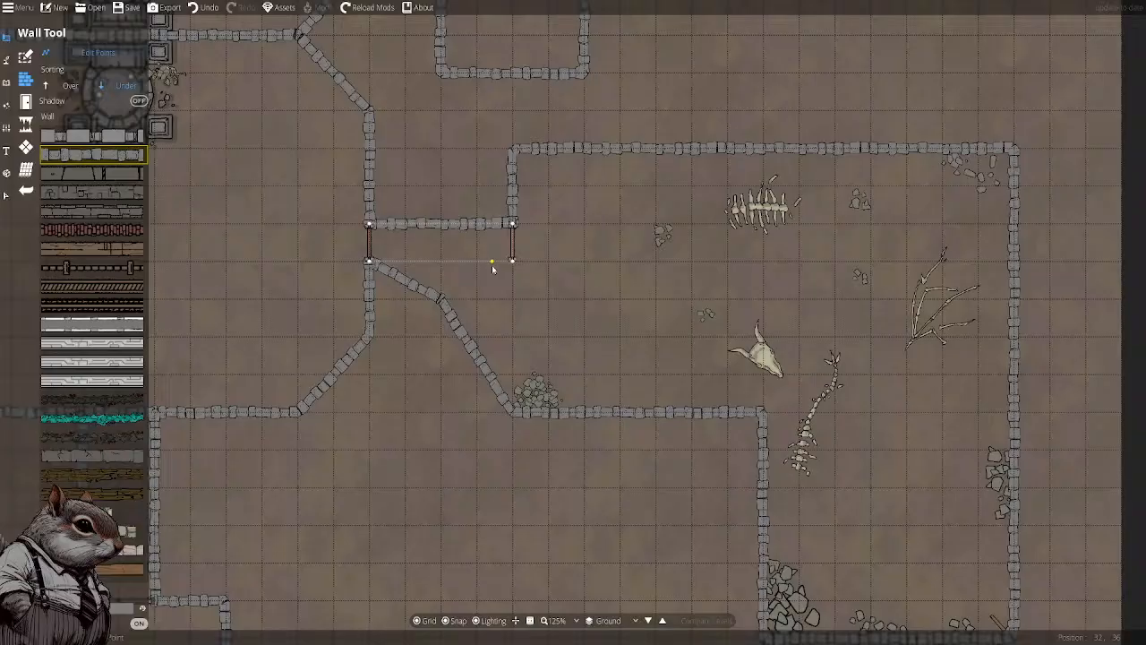
{"action": "key", "text": "ctrl+z"}
Set an export crop area around the cross-shaped room, and close the export options without exporting
{"action": "left_click_drag", "start_coordinate": [464, 167], "coordinate": [497, 355]}
{"action": "left_click_drag", "start_coordinate": [461, 209], "coordinate": [534, 491]}
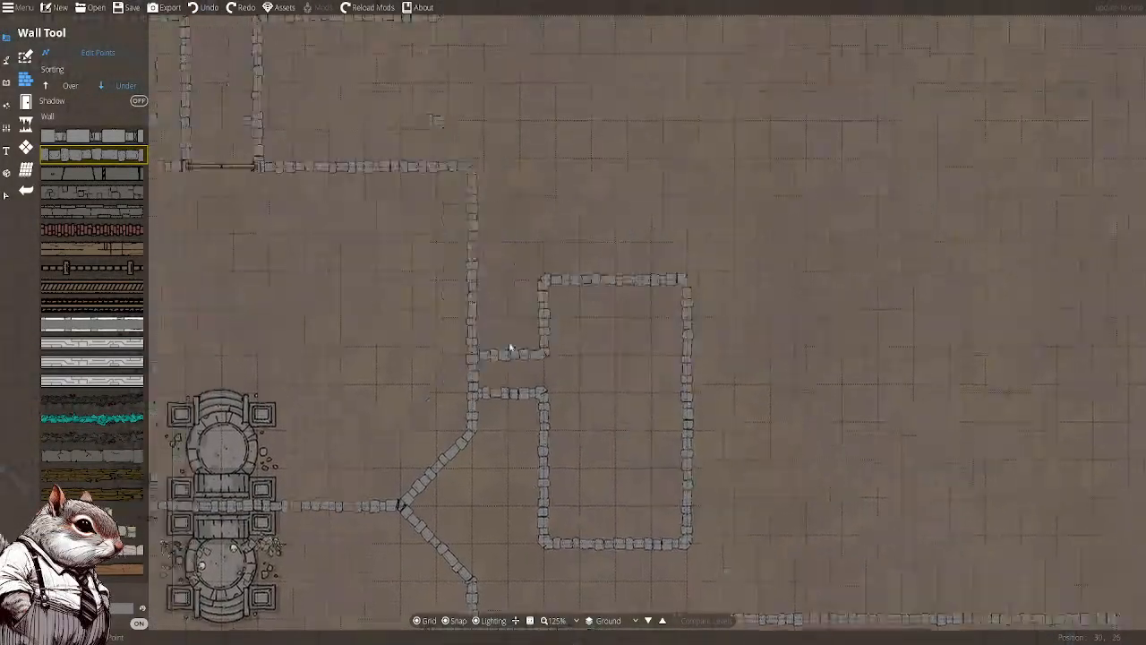
{"action": "left_click_drag", "start_coordinate": [430, 296], "coordinate": [678, 423]}
{"action": "left_click_drag", "start_coordinate": [562, 356], "coordinate": [577, 506]}
{"action": "left_click_drag", "start_coordinate": [492, 322], "coordinate": [482, 403]}
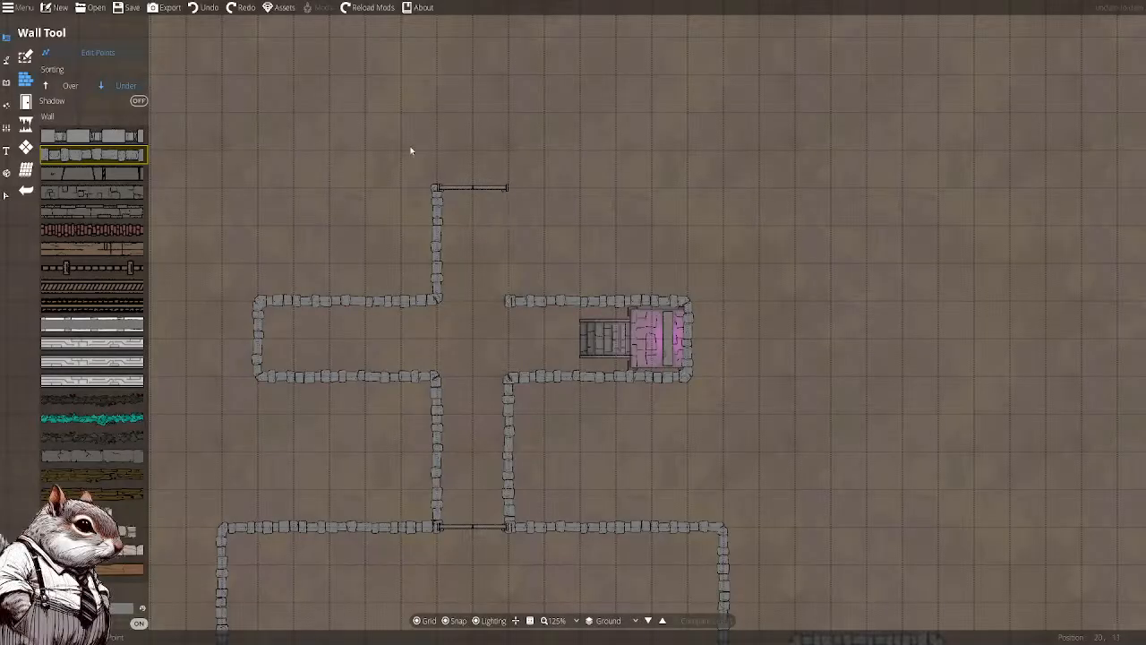
{"action": "left_click", "coordinate": [164, 8]}
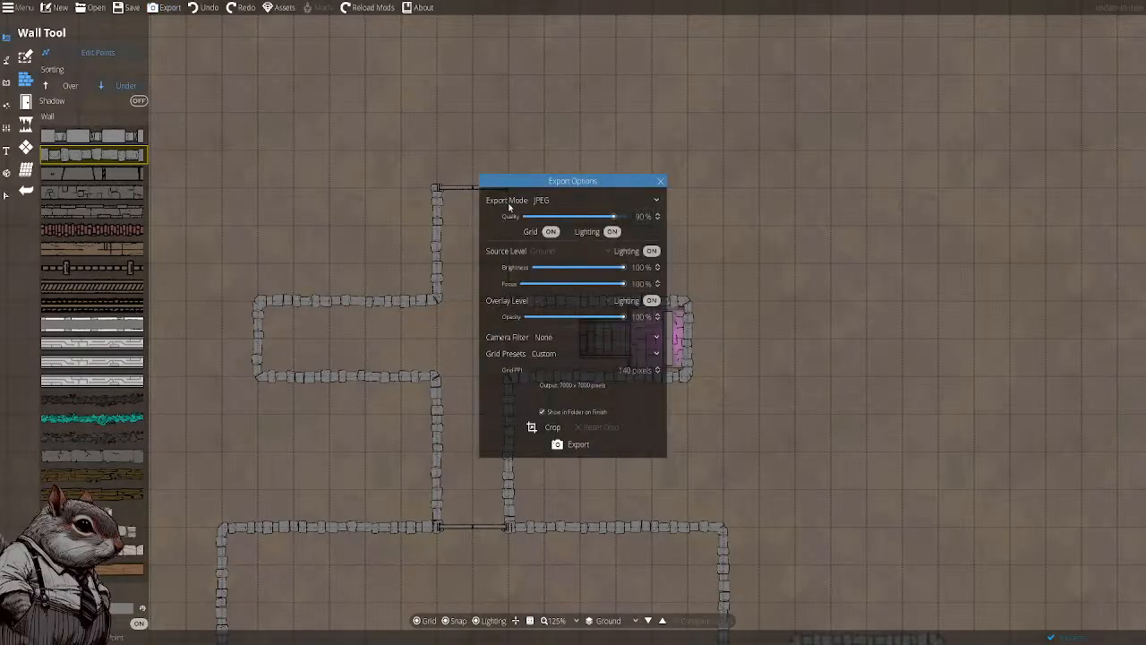
{"action": "left_click", "coordinate": [548, 427]}
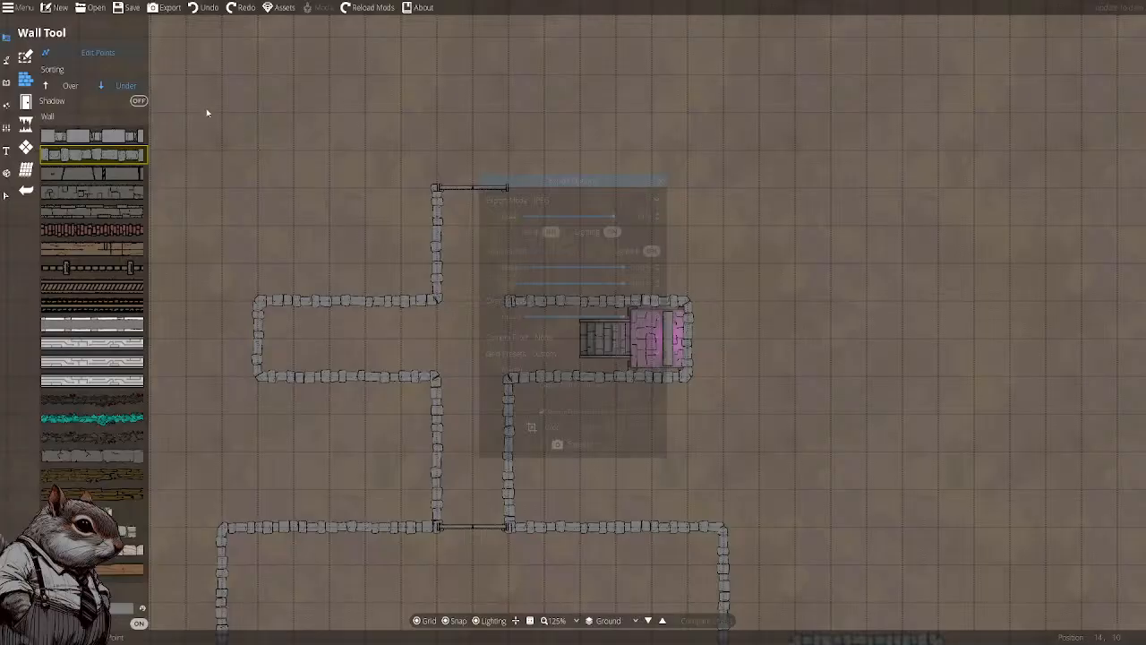
{"action": "left_click_drag", "start_coordinate": [186, 113], "coordinate": [829, 535]}
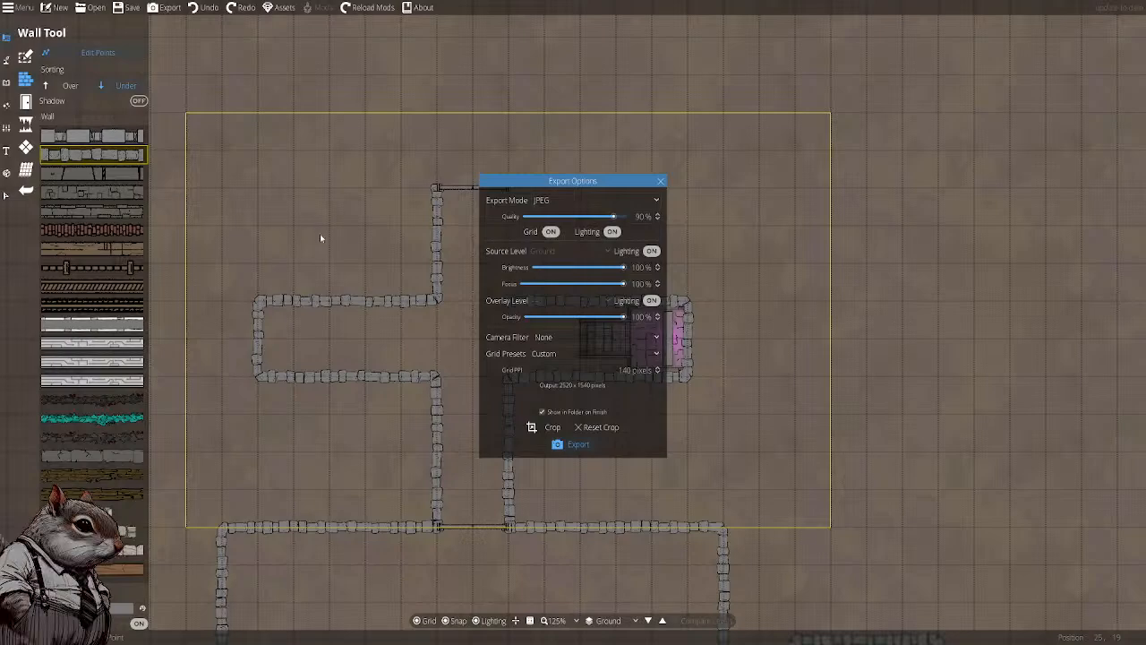
{"action": "scroll", "coordinate": [359, 239], "scroll_direction": "up", "scroll_amount": 3}
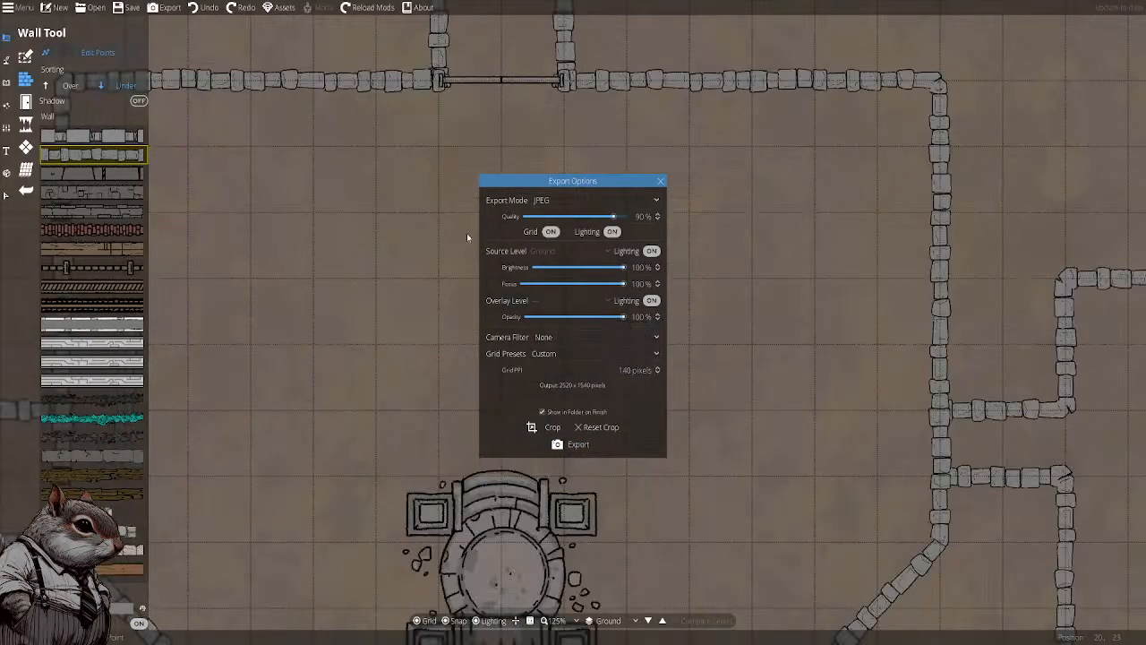
{"action": "scroll", "coordinate": [501, 237], "scroll_direction": "down", "scroll_amount": 3}
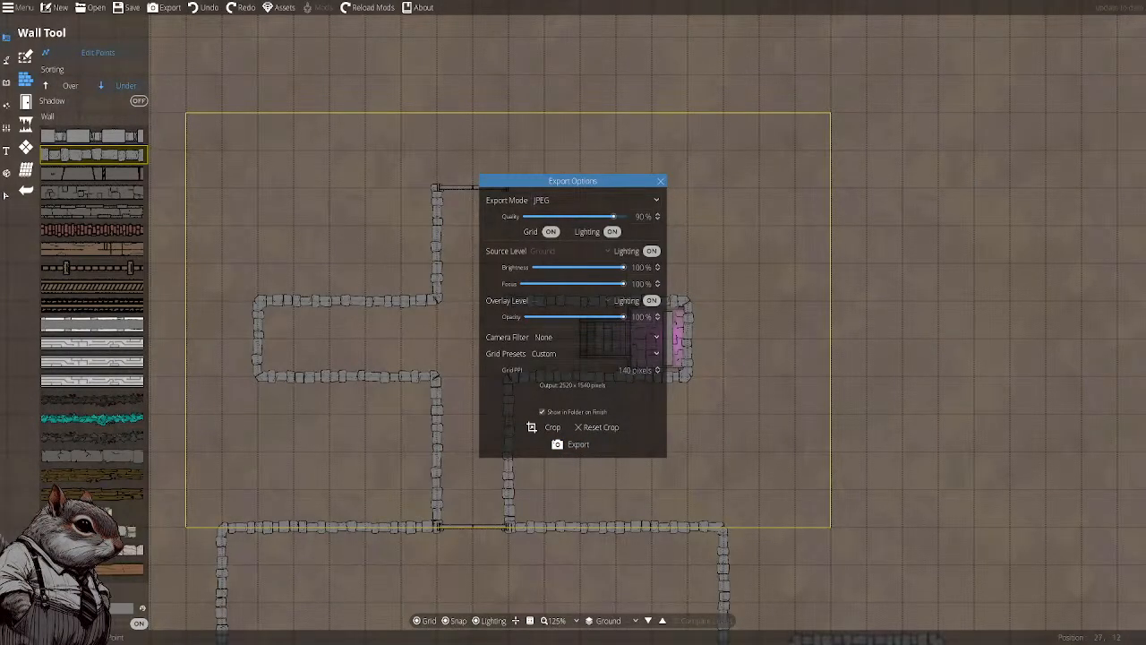
{"action": "left_click", "coordinate": [661, 181]}
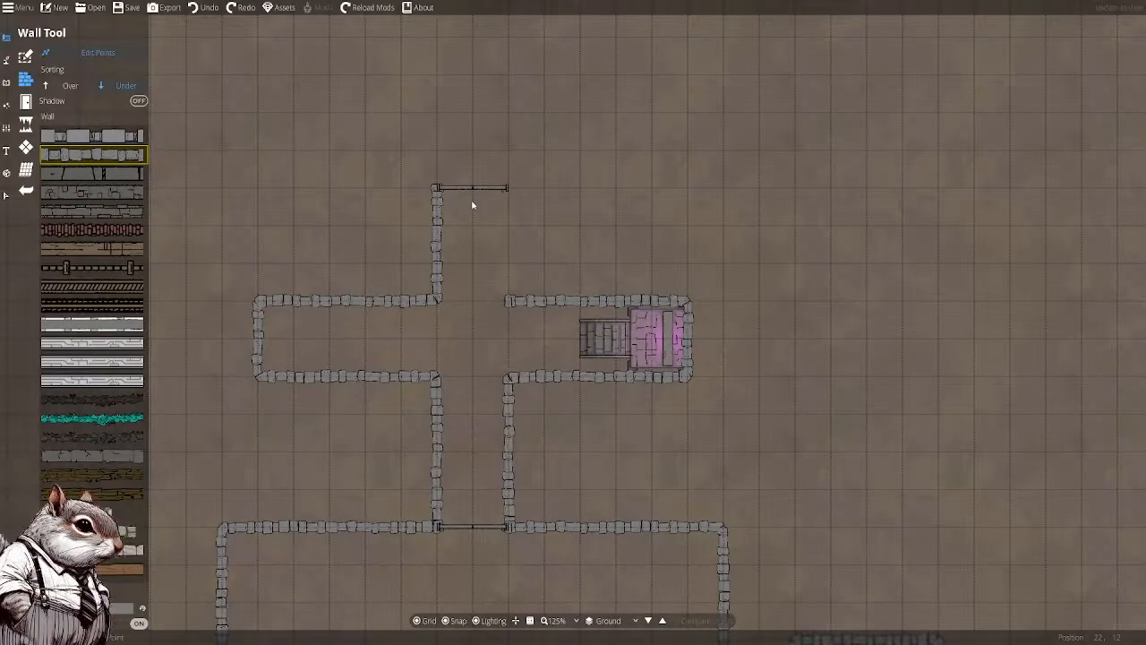
With point editing off, draw a stone wall along the open right side of the cross-shaped room's upper arm
{"action": "scroll", "coordinate": [506, 188], "scroll_direction": "up", "scroll_amount": 3}
{"action": "scroll", "coordinate": [507, 188], "scroll_direction": "up", "scroll_amount": 2}
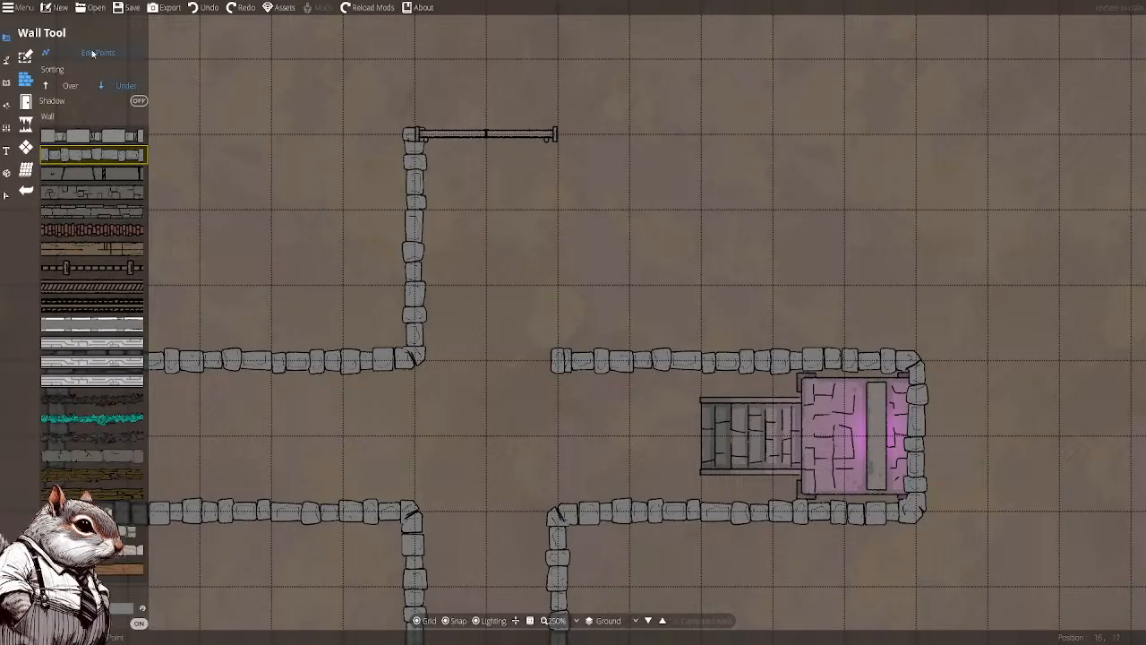
{"action": "left_click", "coordinate": [560, 135]}
{"action": "left_click", "coordinate": [573, 358]}
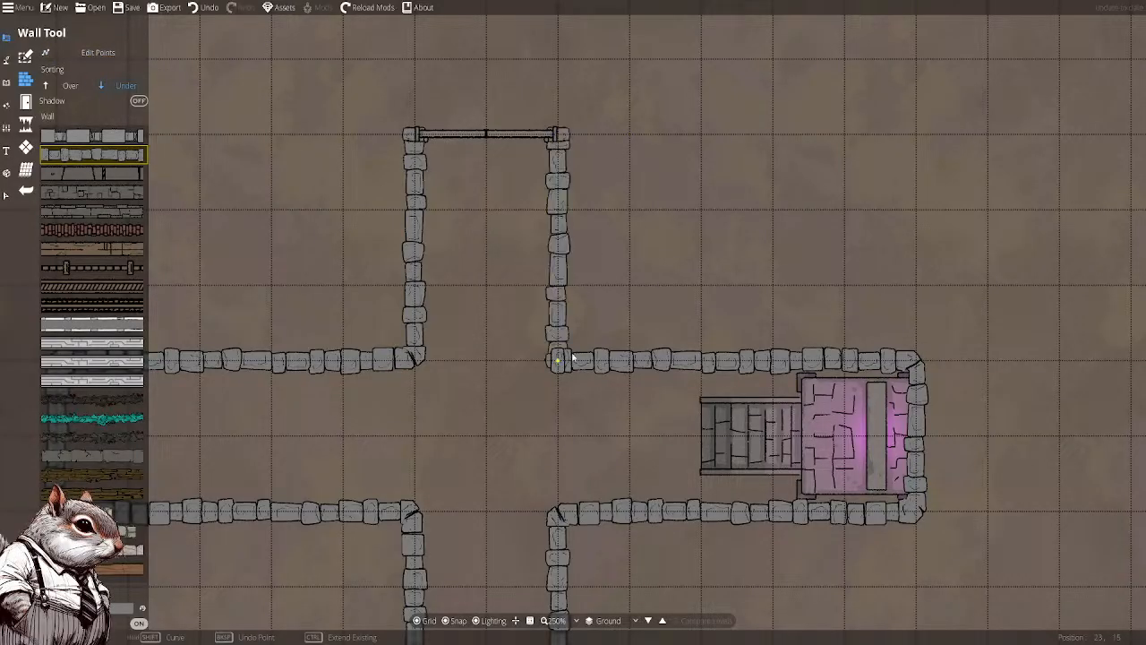
Place a Door 00 portal in the large room's right wall, at the short passage to the right side room
{"action": "scroll", "coordinate": [655, 209], "scroll_direction": "down", "scroll_amount": 4}
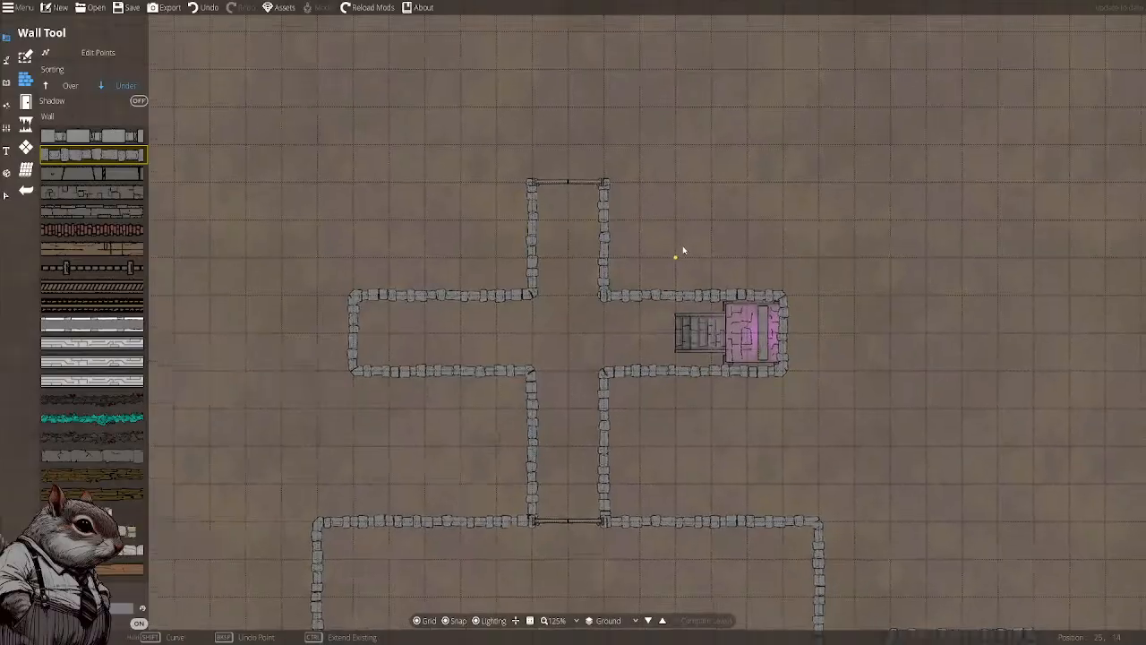
{"action": "left_click_drag", "start_coordinate": [683, 251], "coordinate": [663, 289]}
{"action": "left_click_drag", "start_coordinate": [746, 359], "coordinate": [645, 210]}
{"action": "scroll", "coordinate": [564, 152], "scroll_direction": "down", "scroll_amount": 1}
{"action": "left_click_drag", "start_coordinate": [570, 158], "coordinate": [595, 81]}
{"action": "left_click_drag", "start_coordinate": [680, 336], "coordinate": [701, 150]}
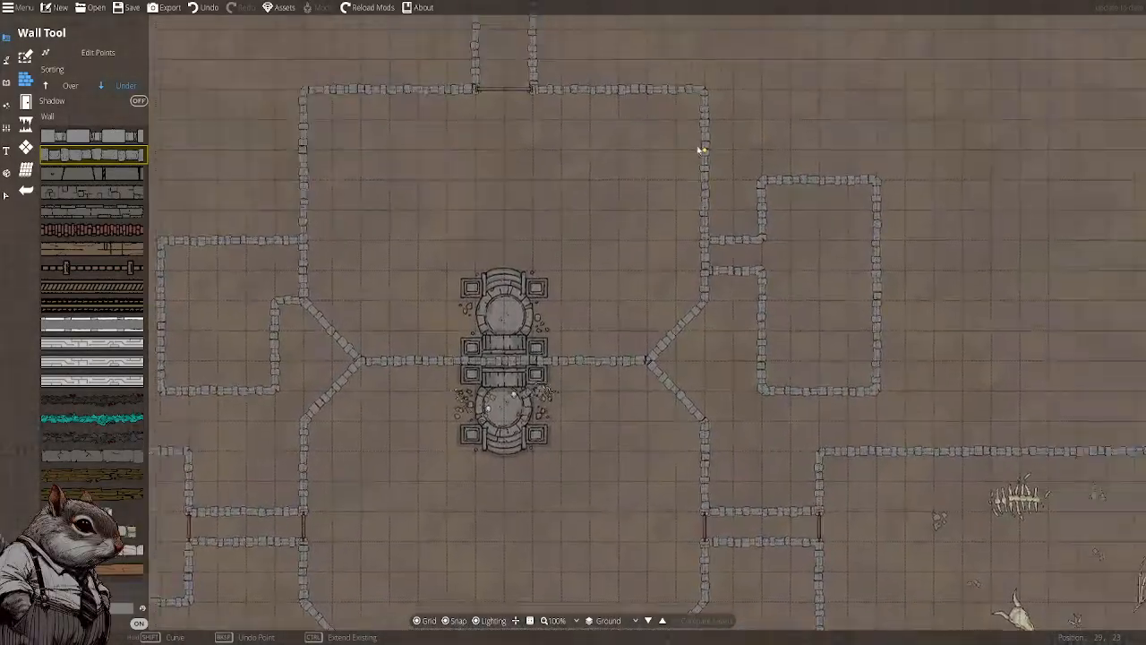
{"action": "scroll", "coordinate": [701, 150], "scroll_direction": "up", "scroll_amount": 2}
{"action": "left_click", "coordinate": [26, 102]}
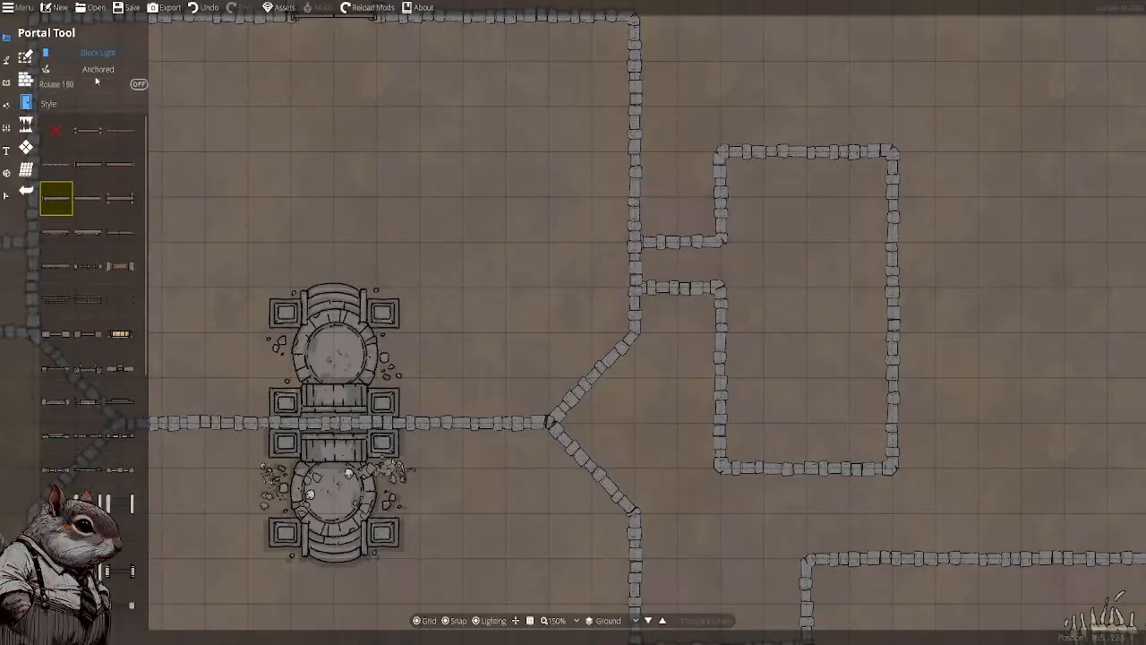
{"action": "left_click", "coordinate": [102, 133]}
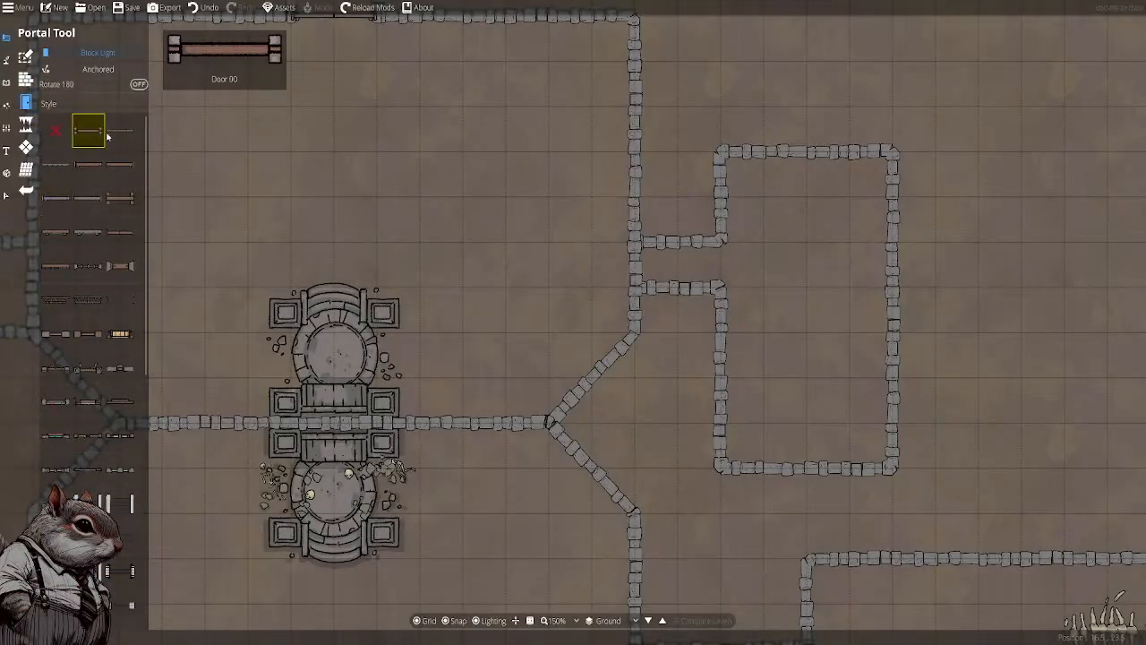
{"action": "left_click", "coordinate": [635, 266]}
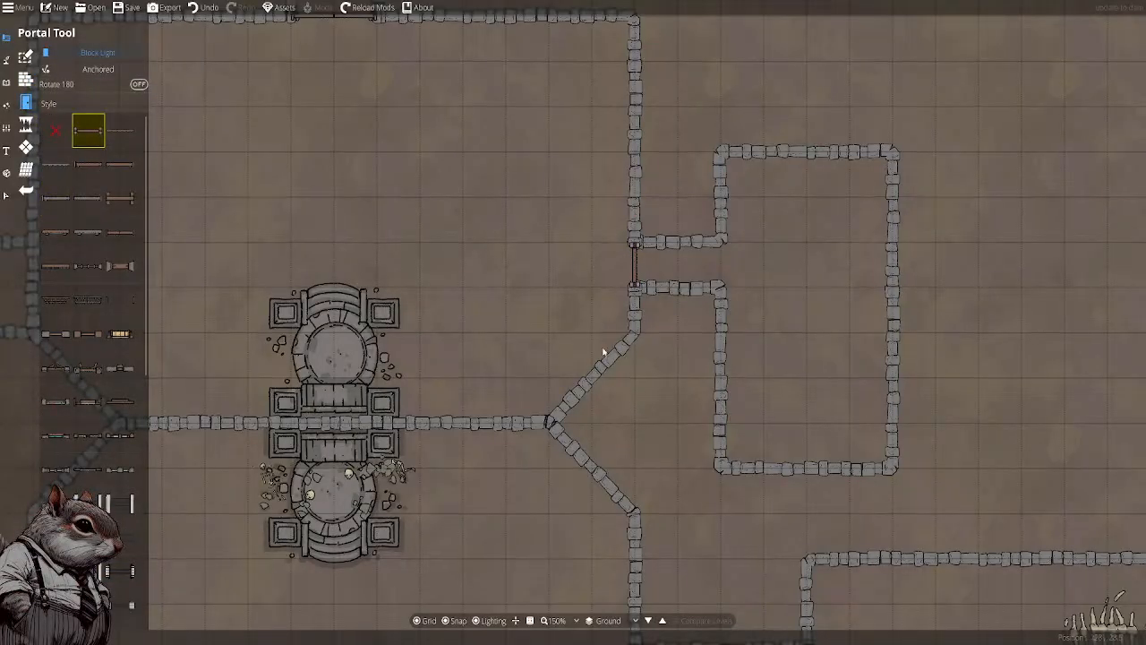
Place a matching Door 00 portal in the large room's left wall, at the opening to the left side room
{"action": "left_click_drag", "start_coordinate": [602, 352], "coordinate": [561, 345]}
{"action": "mouse_move", "coordinate": [538, 210]}
{"action": "left_mouse_down"}
{"action": "mouse_move", "coordinate": [726, 247]}
{"action": "mouse_move", "coordinate": [751, 216]}
{"action": "left_mouse_up"}
{"action": "left_click_drag", "start_coordinate": [519, 296], "coordinate": [594, 267]}
{"action": "left_click", "coordinate": [494, 280]}
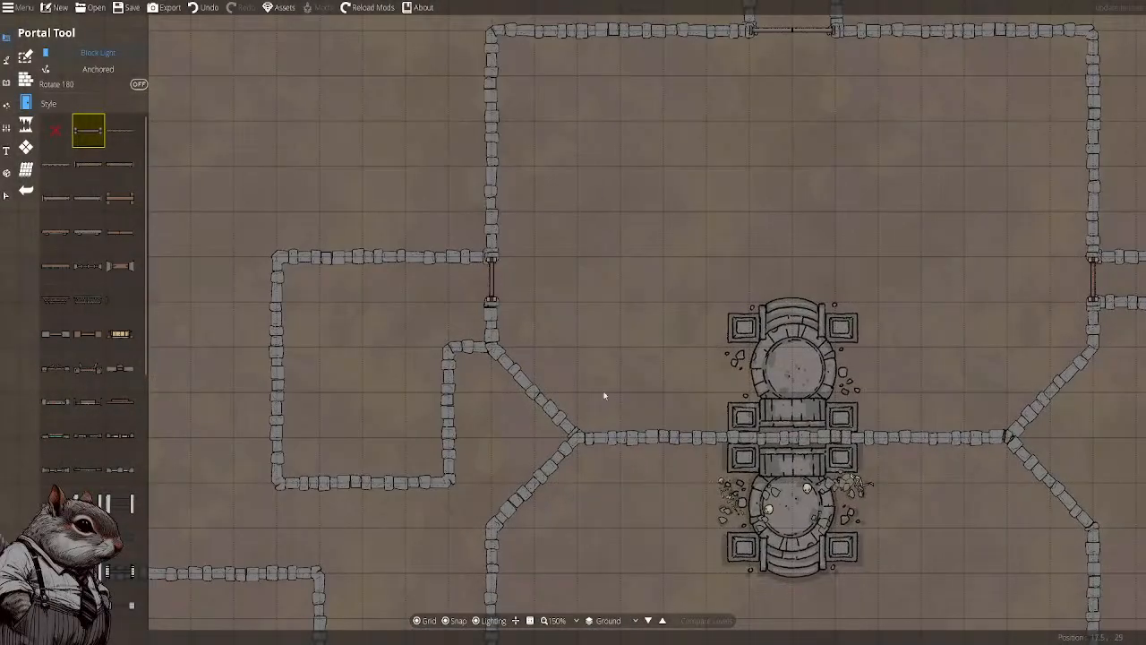
Try a Door 06 portal in the large room's lower wall above the corridor to the bottom room, and undo the last placement
{"action": "left_click_drag", "start_coordinate": [528, 179], "coordinate": [640, 145]}
{"action": "mouse_move", "coordinate": [528, 533]}
{"action": "left_mouse_down"}
{"action": "mouse_move", "coordinate": [599, 187]}
{"action": "mouse_move", "coordinate": [651, 152]}
{"action": "left_mouse_up"}
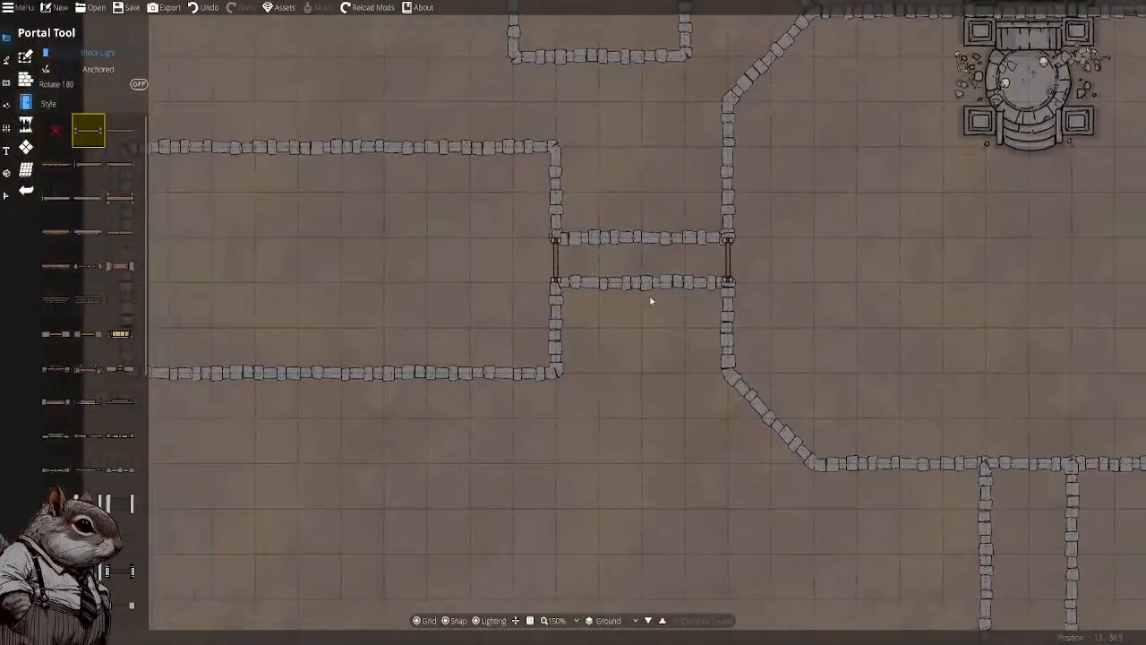
{"action": "left_click_drag", "start_coordinate": [877, 301], "coordinate": [552, 409]}
{"action": "left_click_drag", "start_coordinate": [622, 429], "coordinate": [468, 314]}
{"action": "scroll", "coordinate": [471, 318], "scroll_direction": "down", "scroll_amount": 2}
{"action": "left_click_drag", "start_coordinate": [517, 436], "coordinate": [561, 235]}
{"action": "scroll", "coordinate": [561, 234], "scroll_direction": "up", "scroll_amount": 1}
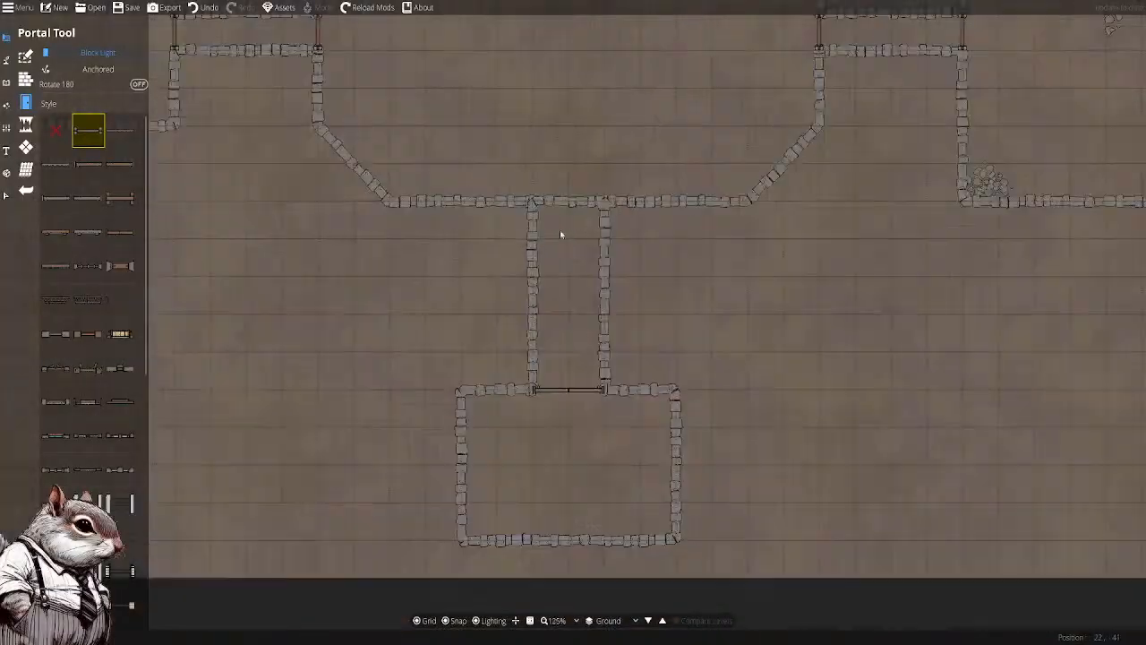
{"action": "scroll", "coordinate": [560, 235], "scroll_direction": "up", "scroll_amount": 3}
{"action": "left_click", "coordinate": [87, 198]}
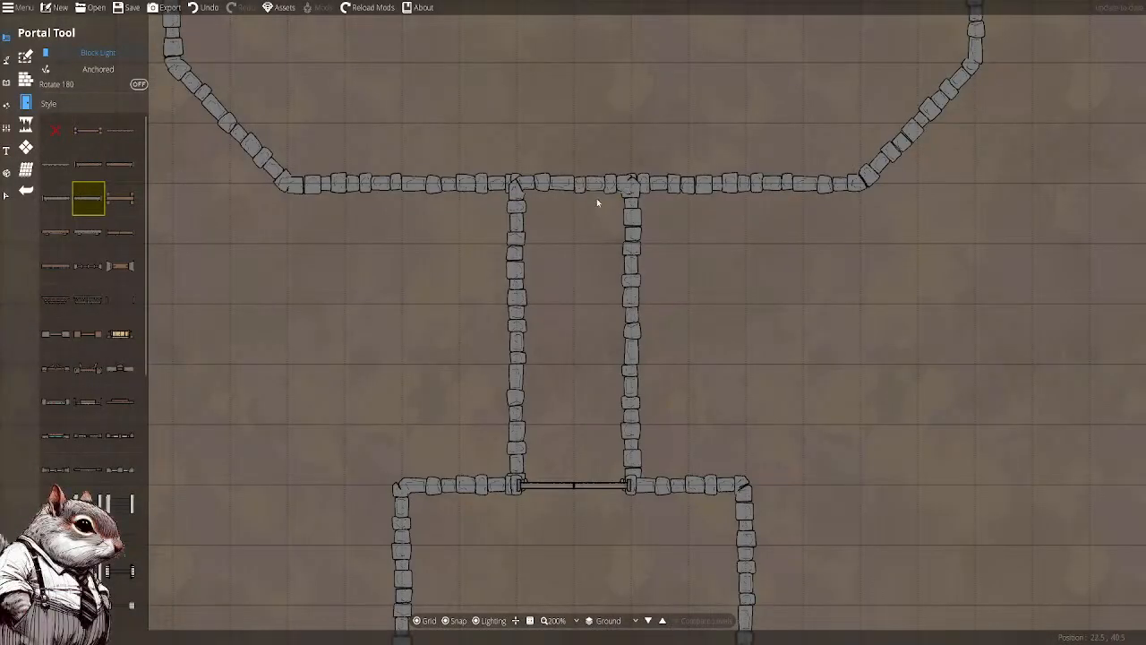
{"action": "key", "text": "ctrl+z"}
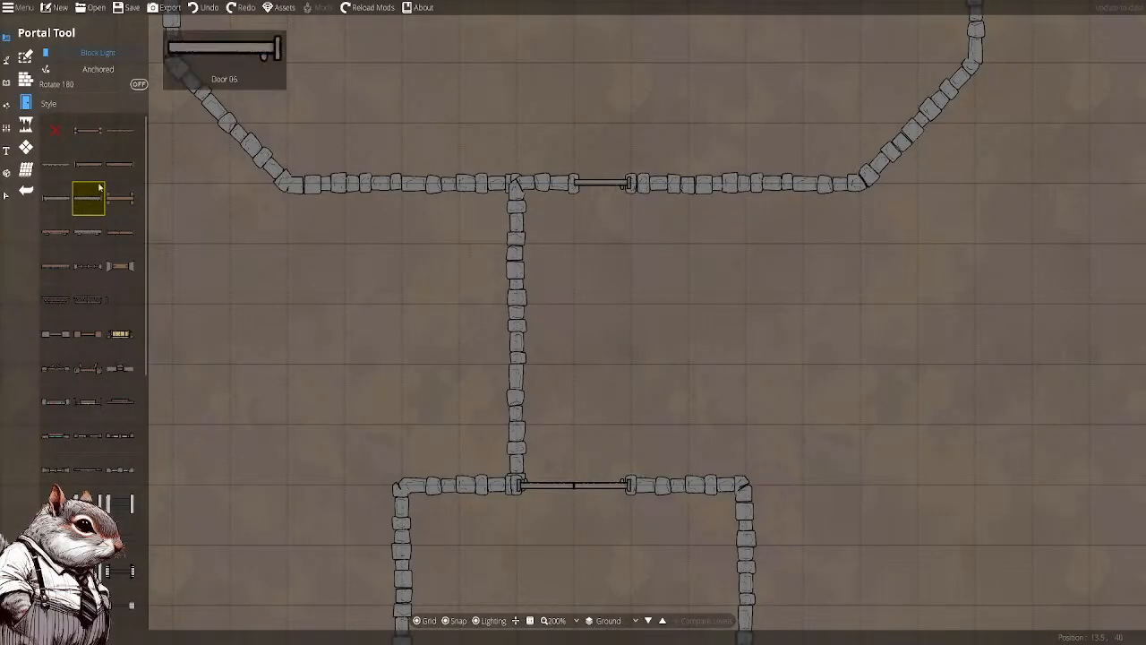
Select the Door 06 portal in the large room's lower wall and try to clear its style, then deselect it
{"action": "left_click_drag", "start_coordinate": [528, 316], "coordinate": [580, 330]}
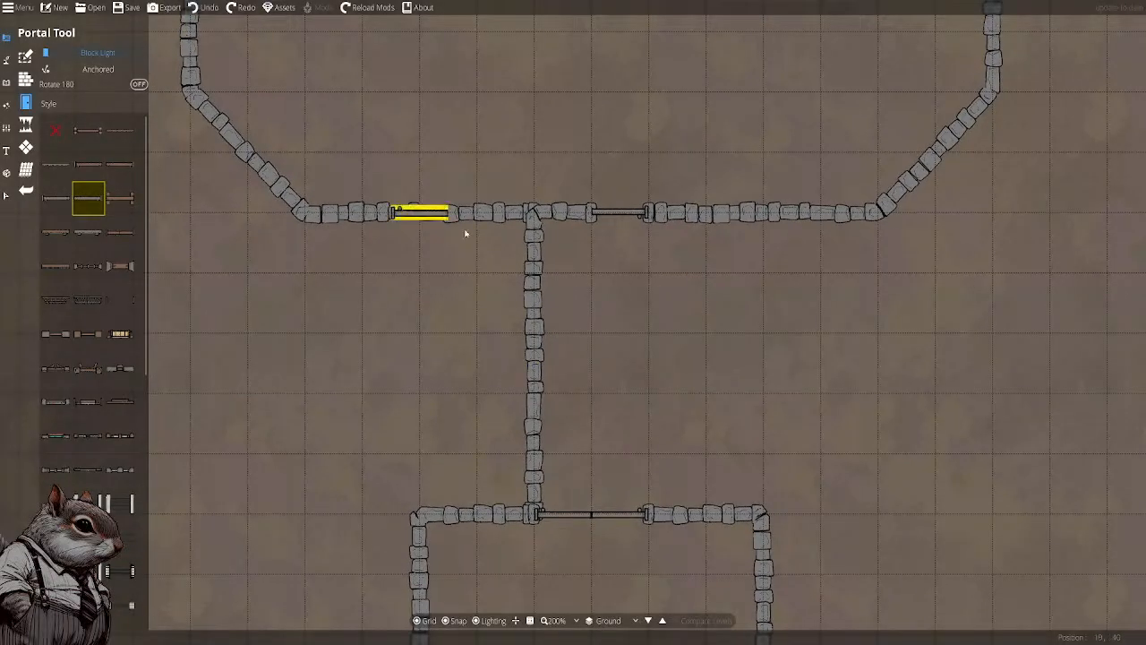
{"action": "scroll", "coordinate": [547, 244], "scroll_direction": "down", "scroll_amount": 5}
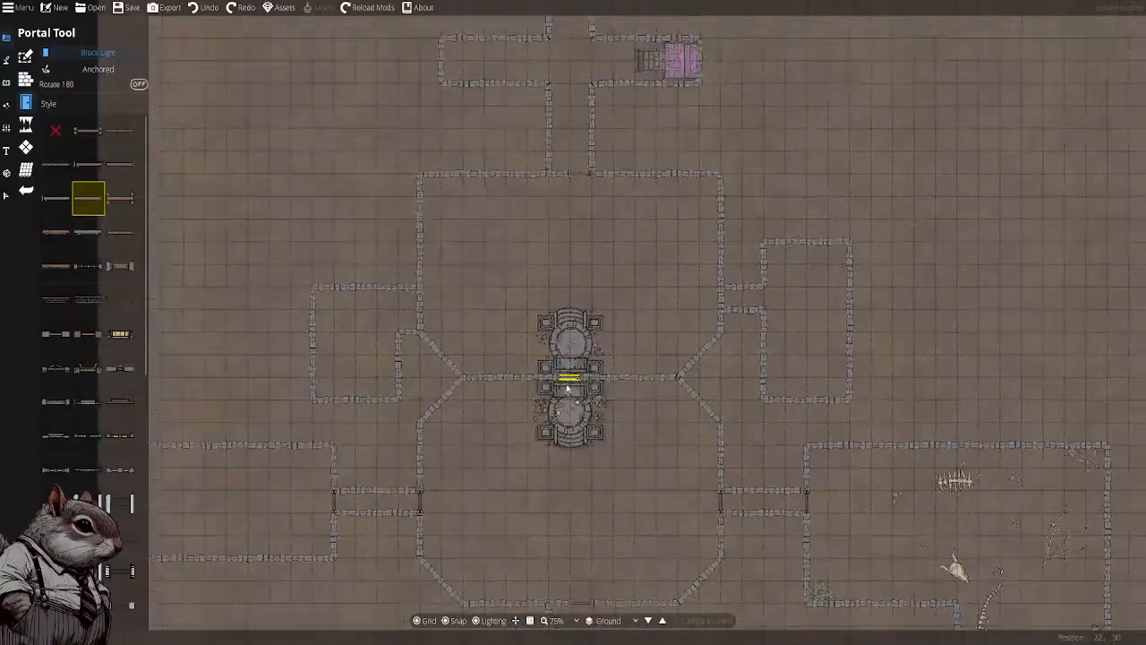
{"action": "left_click_drag", "start_coordinate": [567, 387], "coordinate": [557, 508]}
{"action": "left_click_drag", "start_coordinate": [560, 450], "coordinate": [573, 266]}
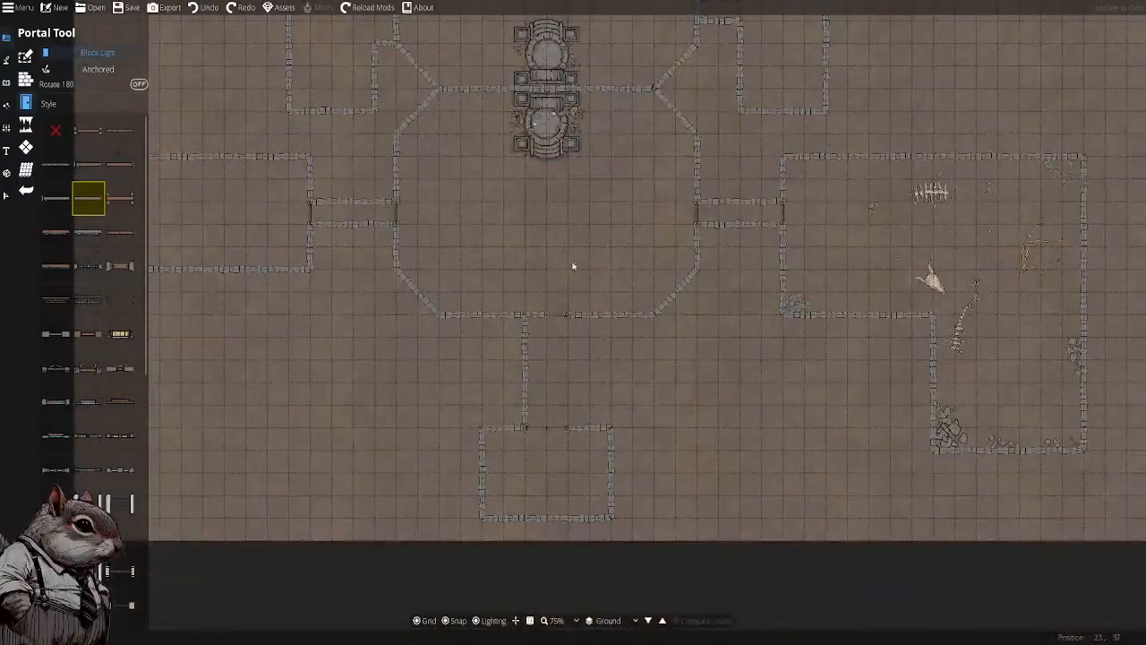
{"action": "scroll", "coordinate": [573, 266], "scroll_direction": "up", "scroll_amount": 5}
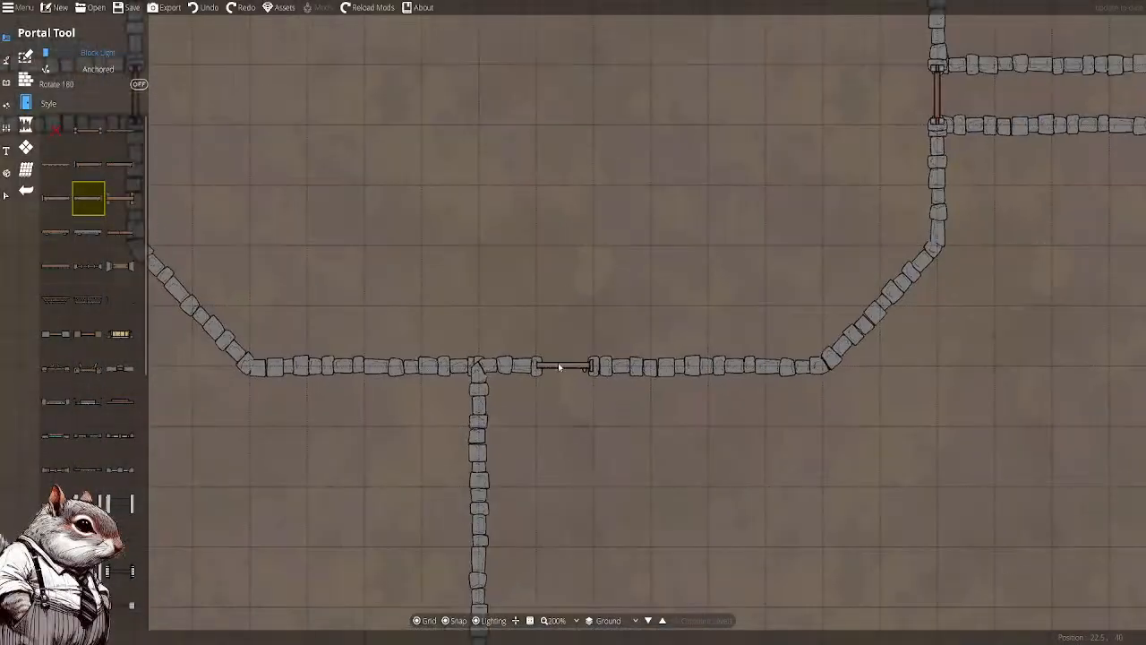
{"action": "key", "text": "v"}
{"action": "left_click", "coordinate": [562, 362]}
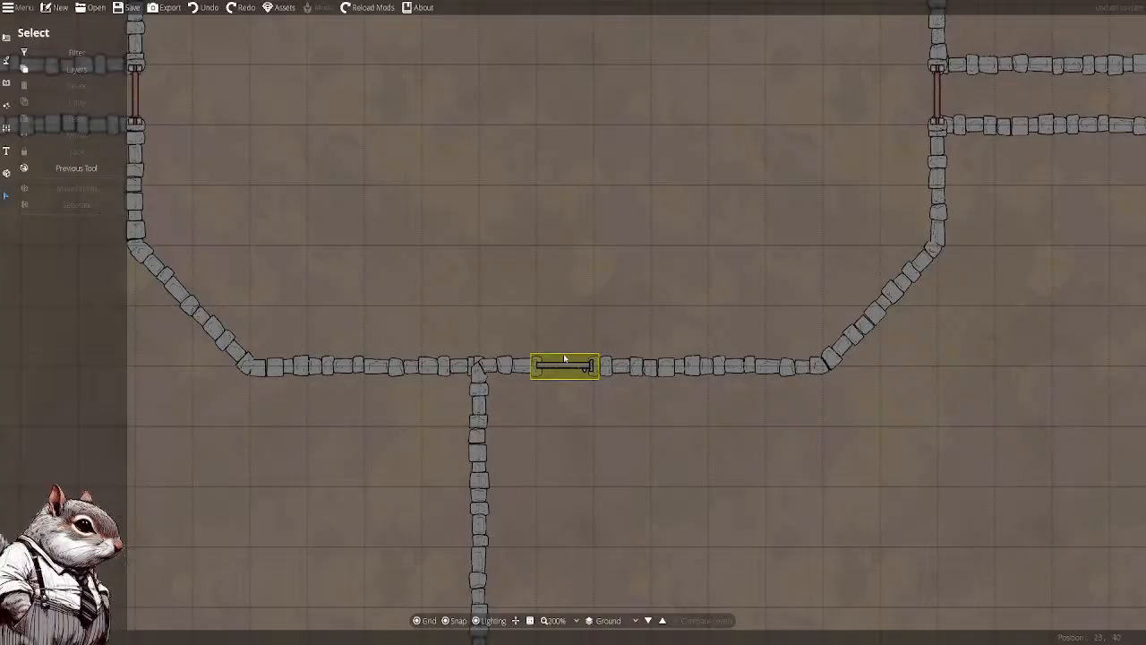
{"action": "left_click", "coordinate": [564, 359]}
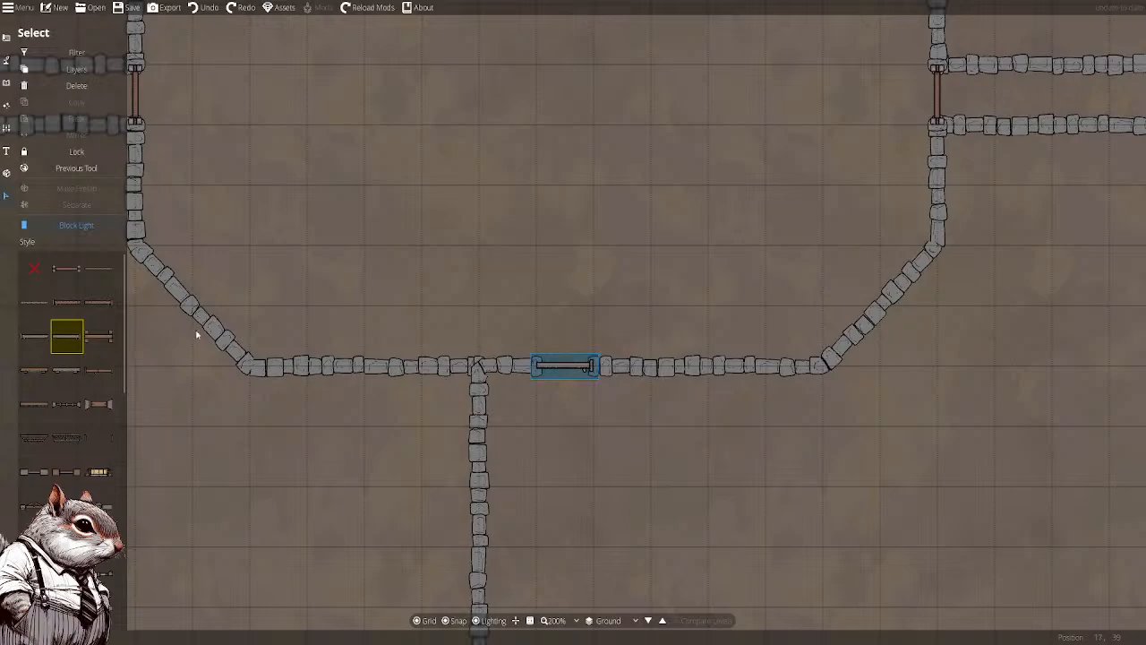
{"action": "left_click", "coordinate": [35, 269]}
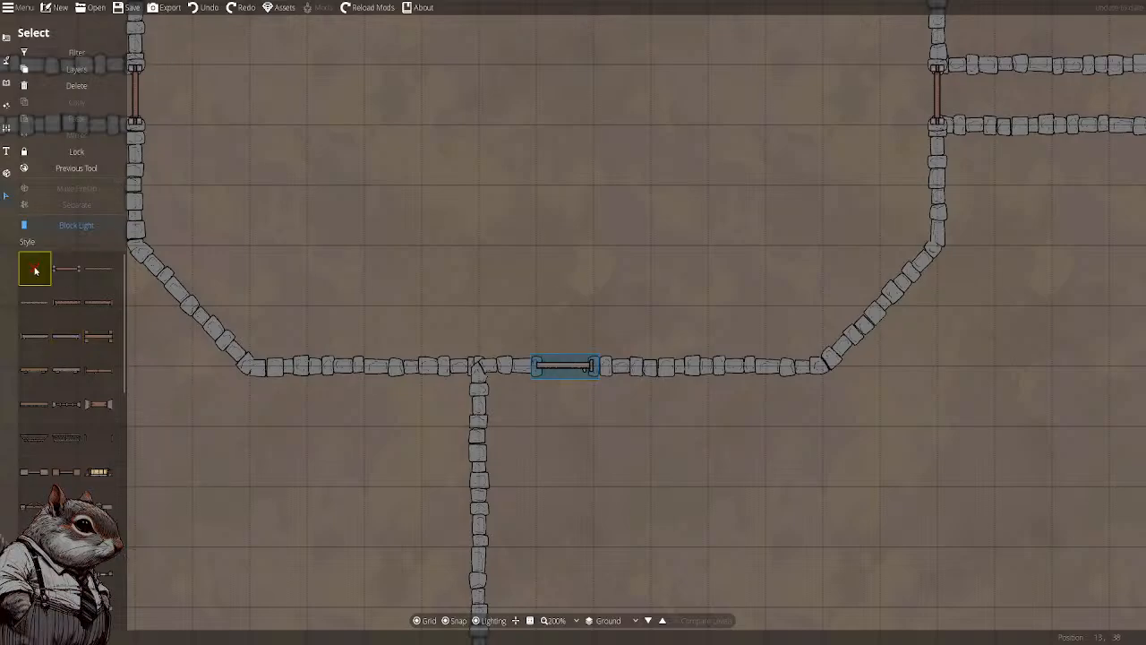
{"action": "left_click", "coordinate": [557, 366]}
{"action": "left_click", "coordinate": [300, 180]}
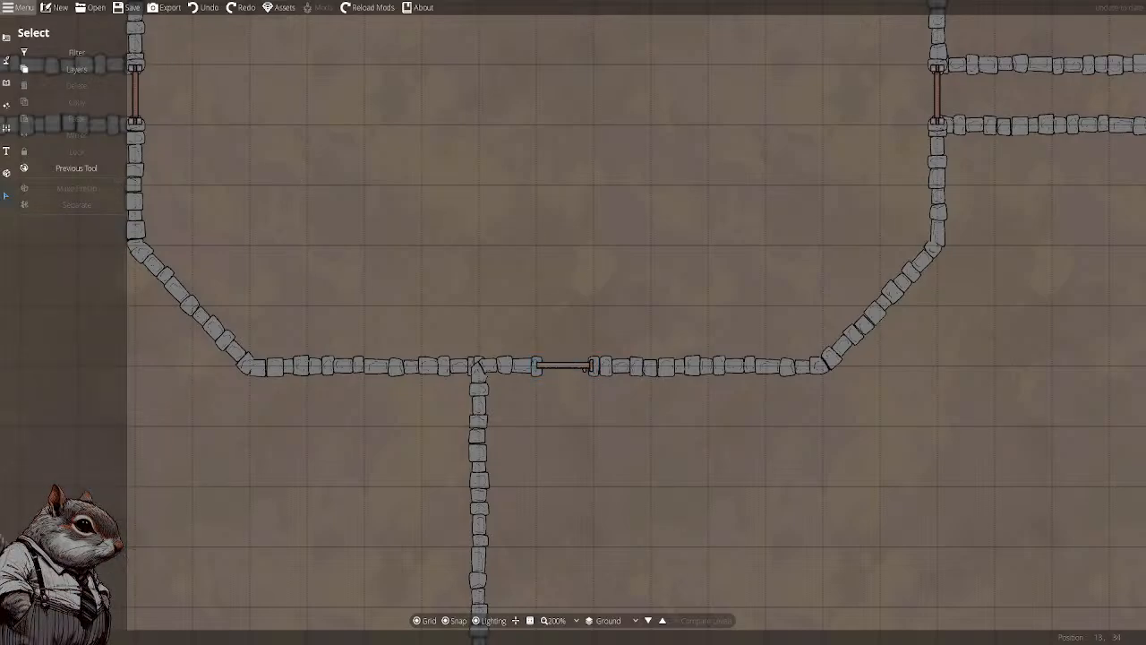
Reopen the recent map NUTS - Cavemen Inside.dungeondraft_map
{"action": "left_click", "coordinate": [20, 7]}
{"action": "mouse_move", "coordinate": [25, 24]}
{"action": "left_click", "coordinate": [206, 24]}
{"action": "scroll", "coordinate": [538, 277], "scroll_direction": "up", "scroll_amount": 3}
Place two adjoining Door 00 portals in the large room's lower wall above the corridor, add a third further left and undo that one
{"action": "left_click_drag", "start_coordinate": [524, 370], "coordinate": [530, 40]}
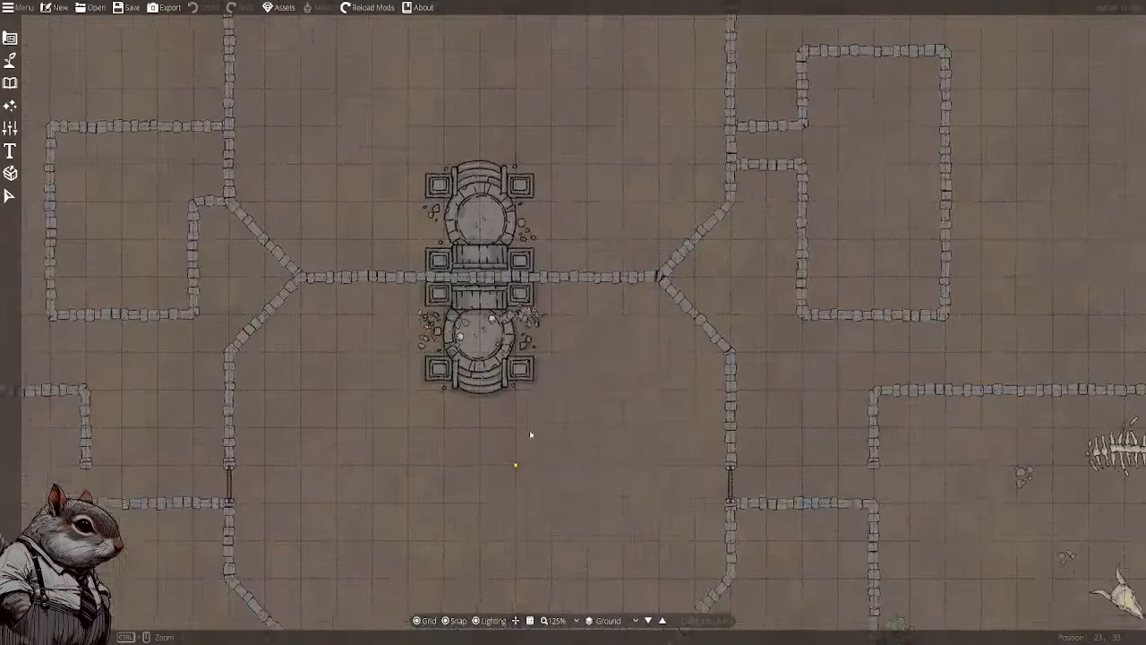
{"action": "left_click_drag", "start_coordinate": [532, 435], "coordinate": [572, 36]}
{"action": "left_click_drag", "start_coordinate": [573, 343], "coordinate": [568, 274]}
{"action": "left_click_drag", "start_coordinate": [89, 48], "coordinate": [93, 124]}
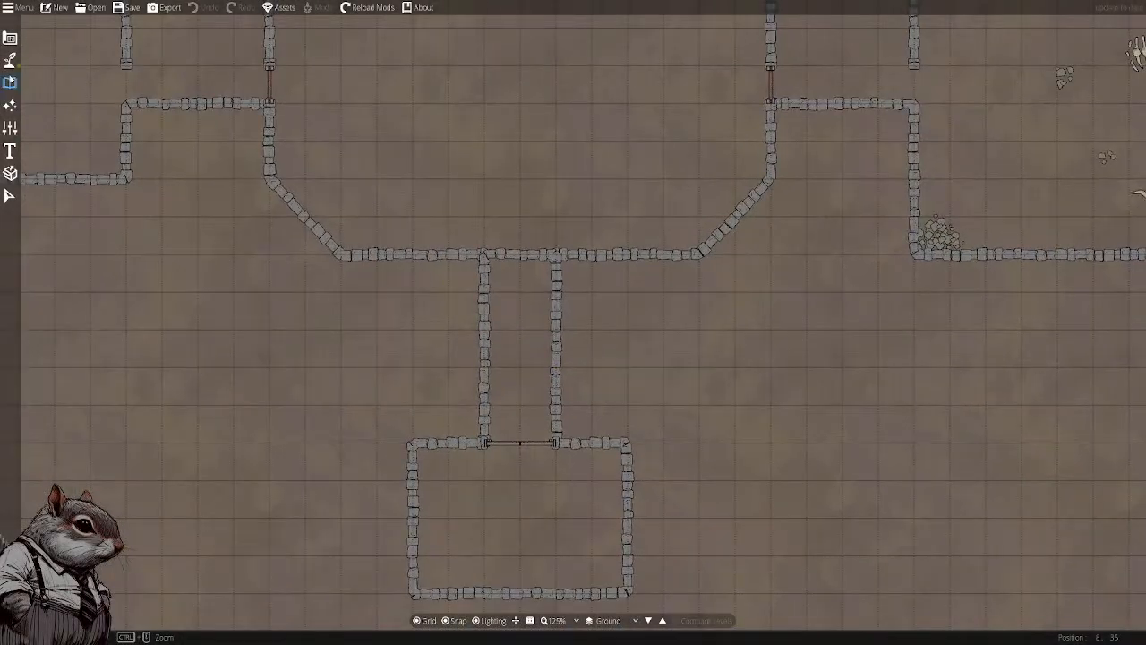
{"action": "left_click", "coordinate": [10, 83]}
{"action": "left_click", "coordinate": [7, 39]}
{"action": "left_click", "coordinate": [45, 101]}
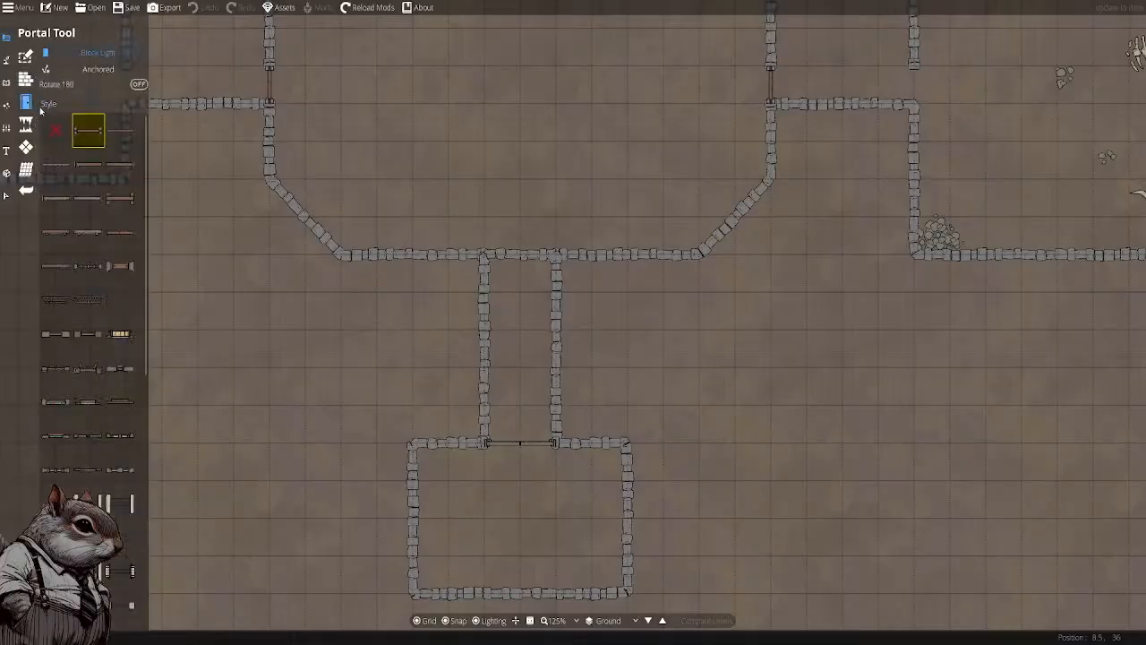
{"action": "left_click", "coordinate": [535, 259]}
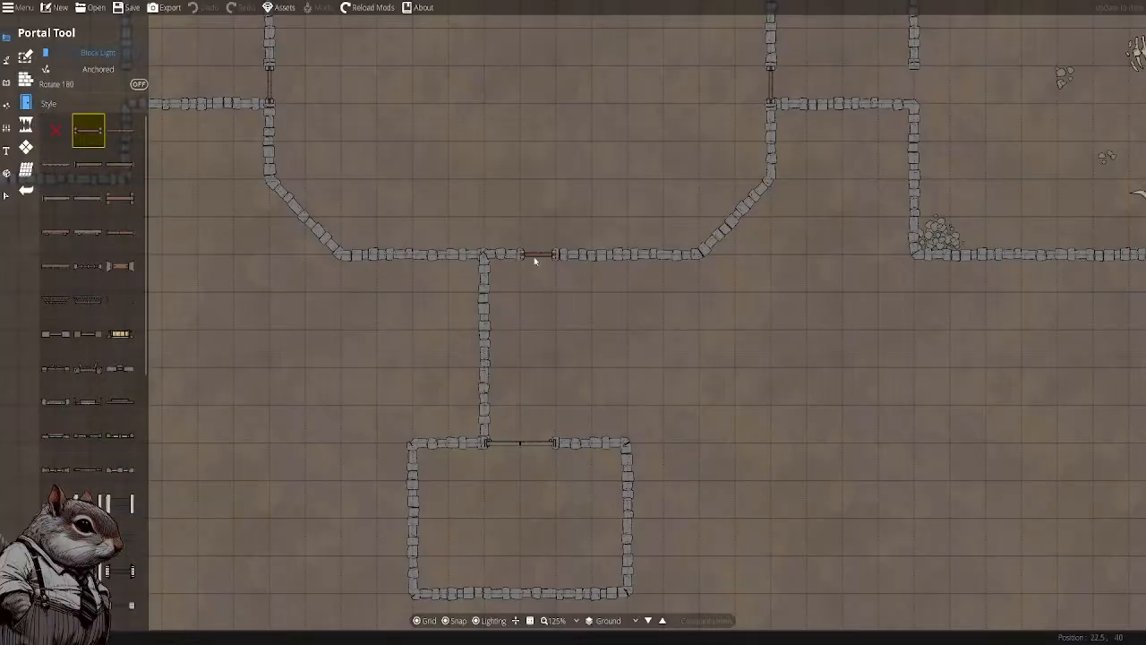
{"action": "scroll", "coordinate": [551, 313], "scroll_direction": "up", "scroll_amount": 3}
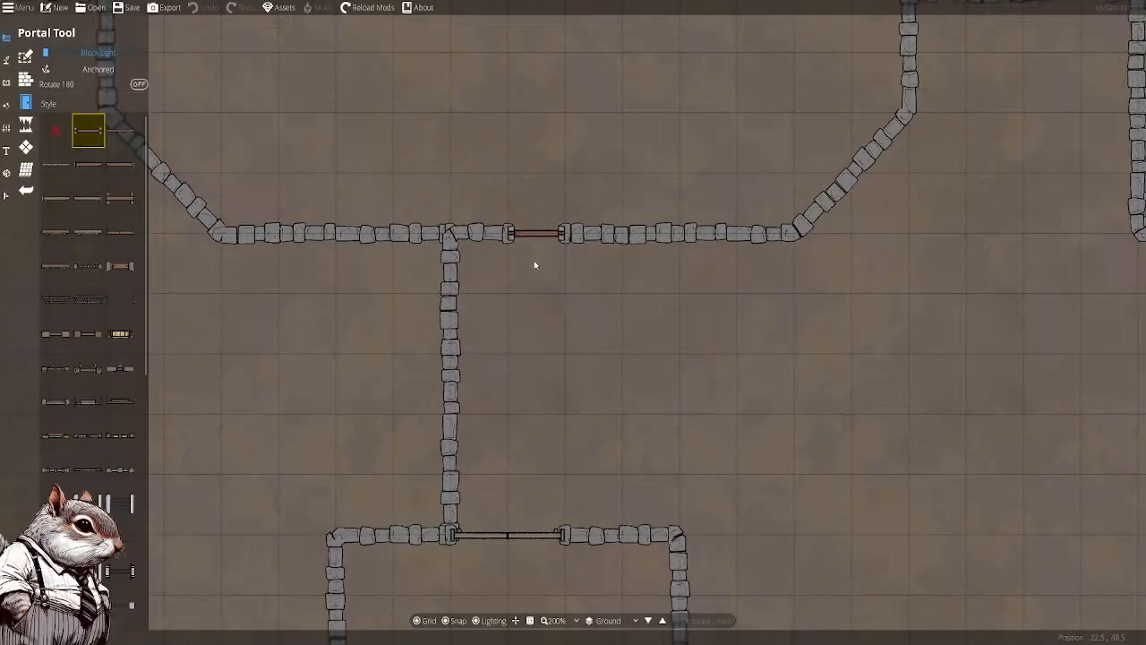
{"action": "left_click", "coordinate": [487, 240]}
{"action": "left_click", "coordinate": [368, 244]}
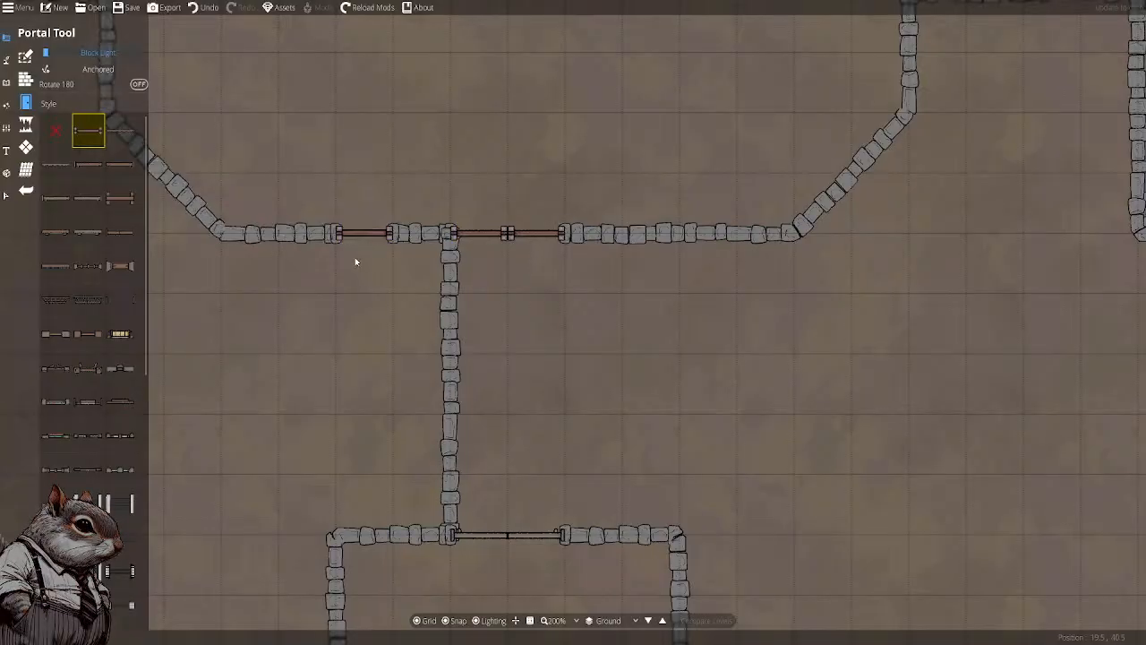
{"action": "key", "text": "ctrl+z"}
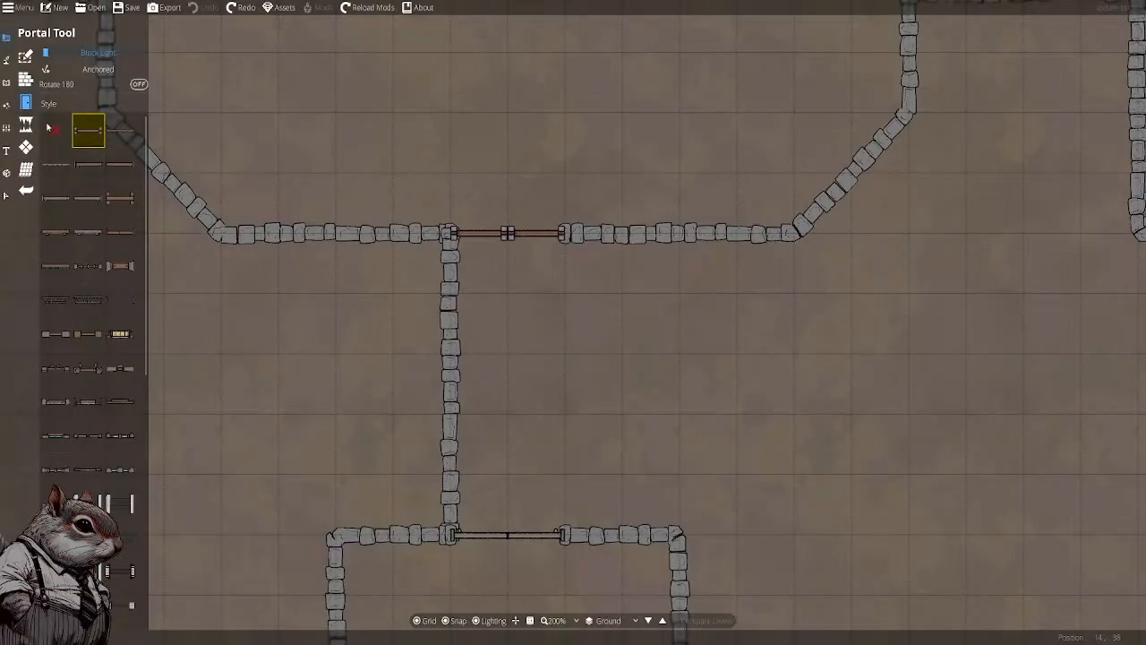
Discard the trial doors by reloading NUTS - Cavemen Inside.dungeondraft_map from the recent maps
{"action": "left_click", "coordinate": [20, 7]}
{"action": "mouse_move", "coordinate": [53, 28]}
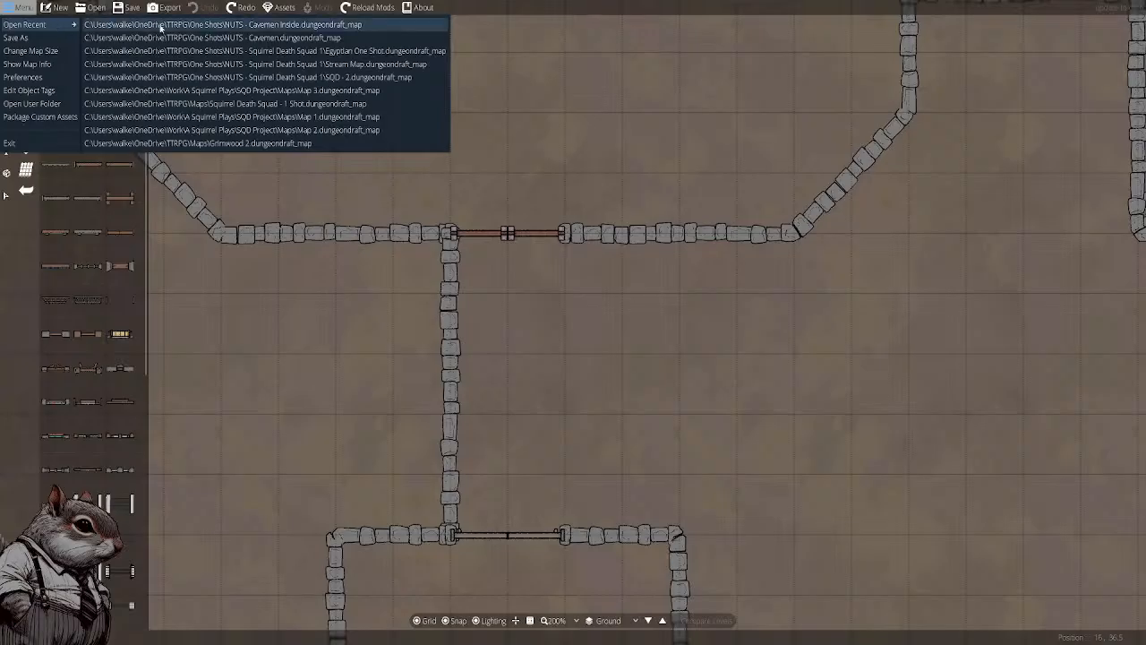
{"action": "left_click", "coordinate": [161, 26]}
{"action": "mouse_move", "coordinate": [539, 370]}
{"action": "left_mouse_down"}
{"action": "mouse_move", "coordinate": [541, 333]}
{"action": "mouse_move", "coordinate": [540, 360]}
{"action": "left_mouse_up"}
Delete both door portals from the end wall of the cross-shaped room's upper arm
{"action": "left_click", "coordinate": [9, 195]}
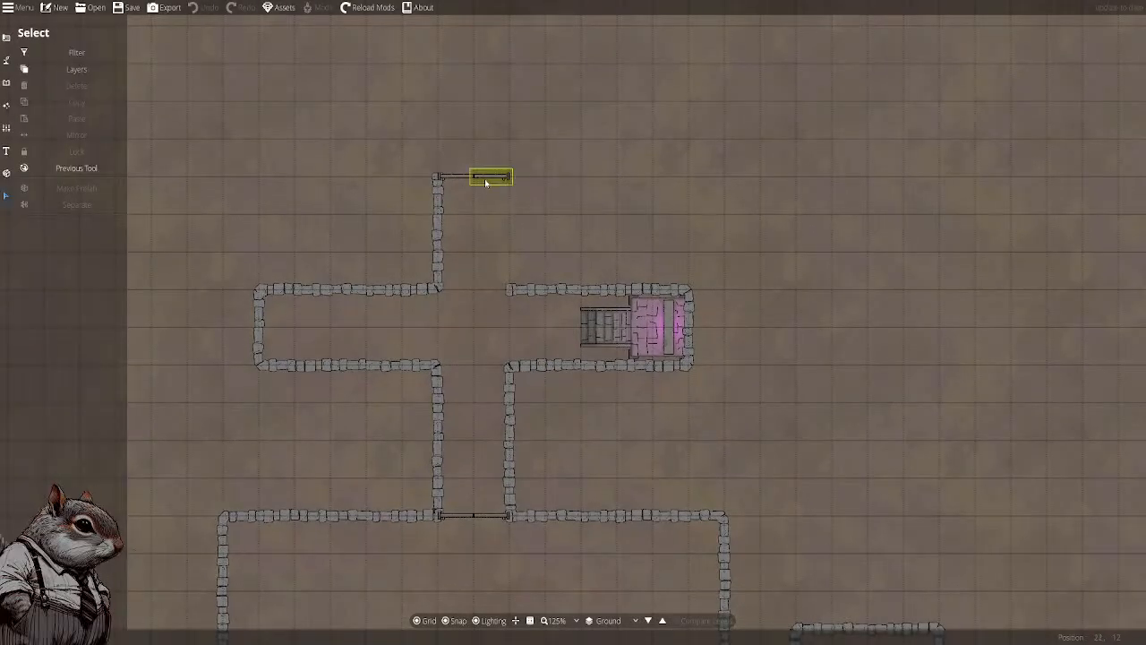
{"action": "left_click", "coordinate": [468, 179]}
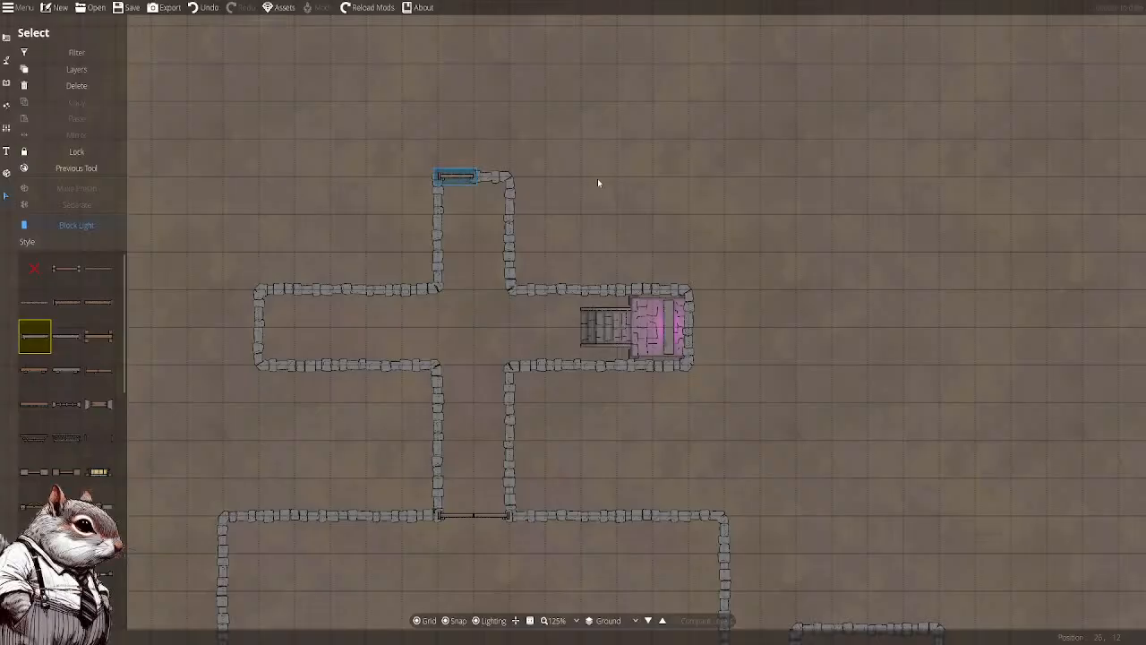
{"action": "key", "text": "Delete"}
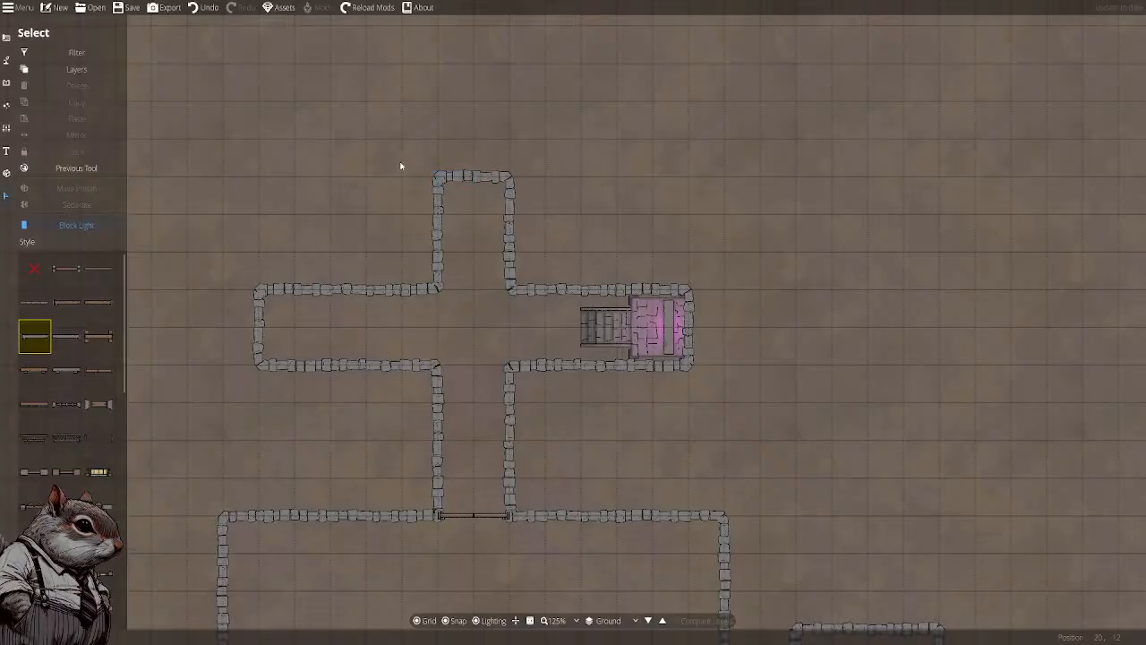
Try a Door 00 portal in each half of the upper arm's end wall in the cross-shaped room, undoing each placement
{"action": "left_click", "coordinate": [6, 82]}
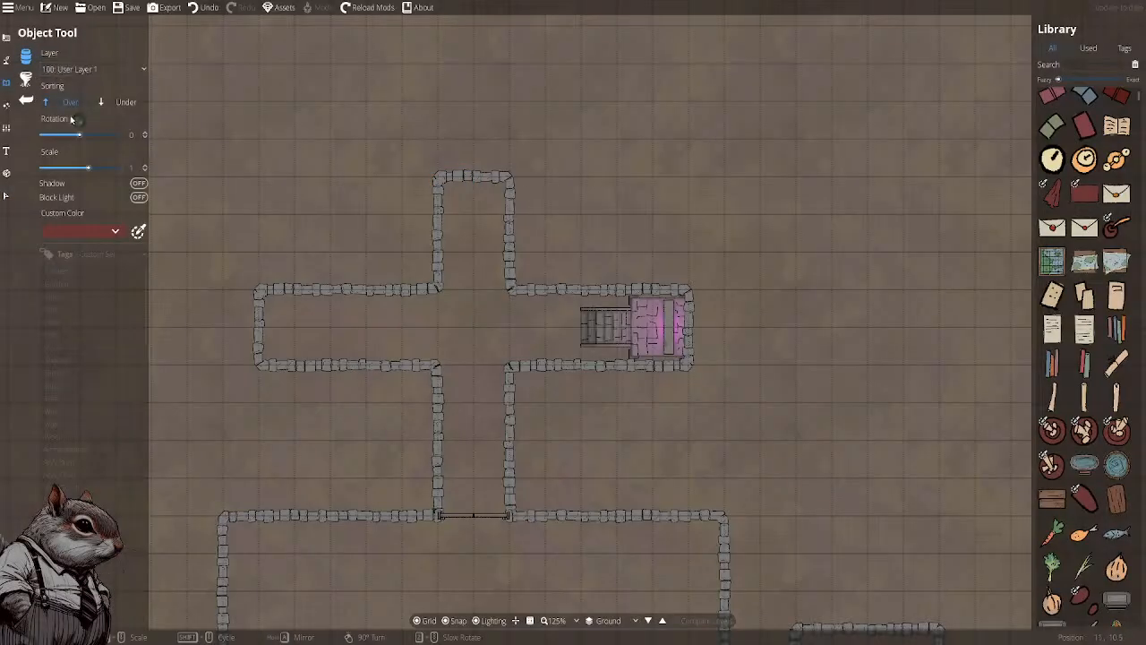
{"action": "left_click", "coordinate": [6, 39]}
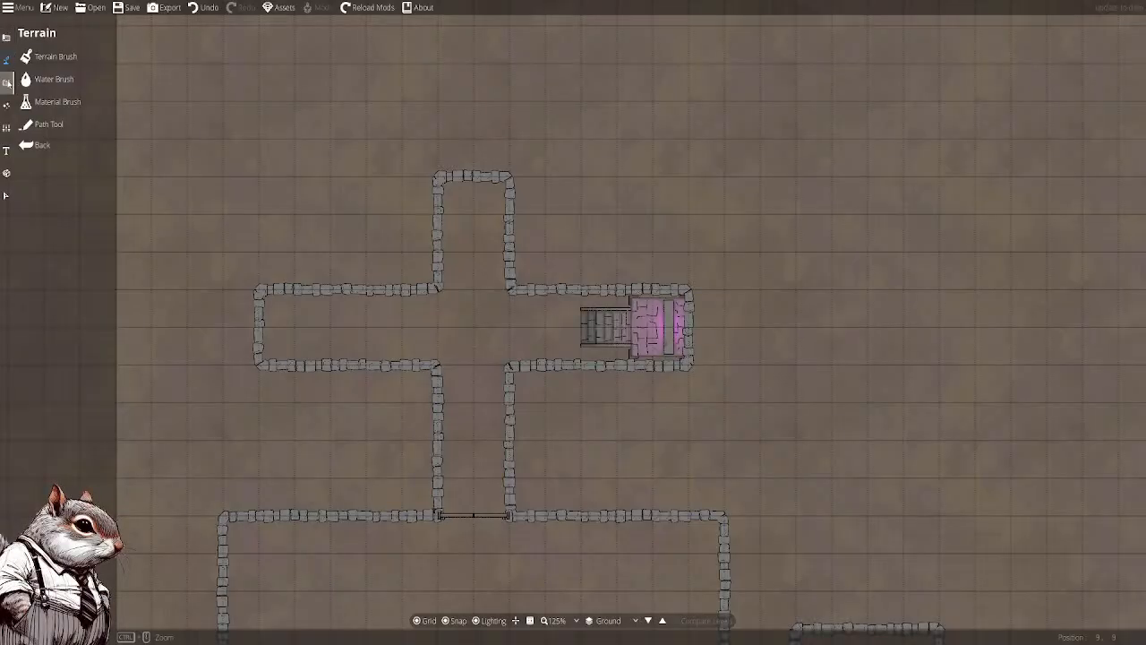
{"action": "left_click", "coordinate": [7, 81]}
{"action": "left_click", "coordinate": [6, 37]}
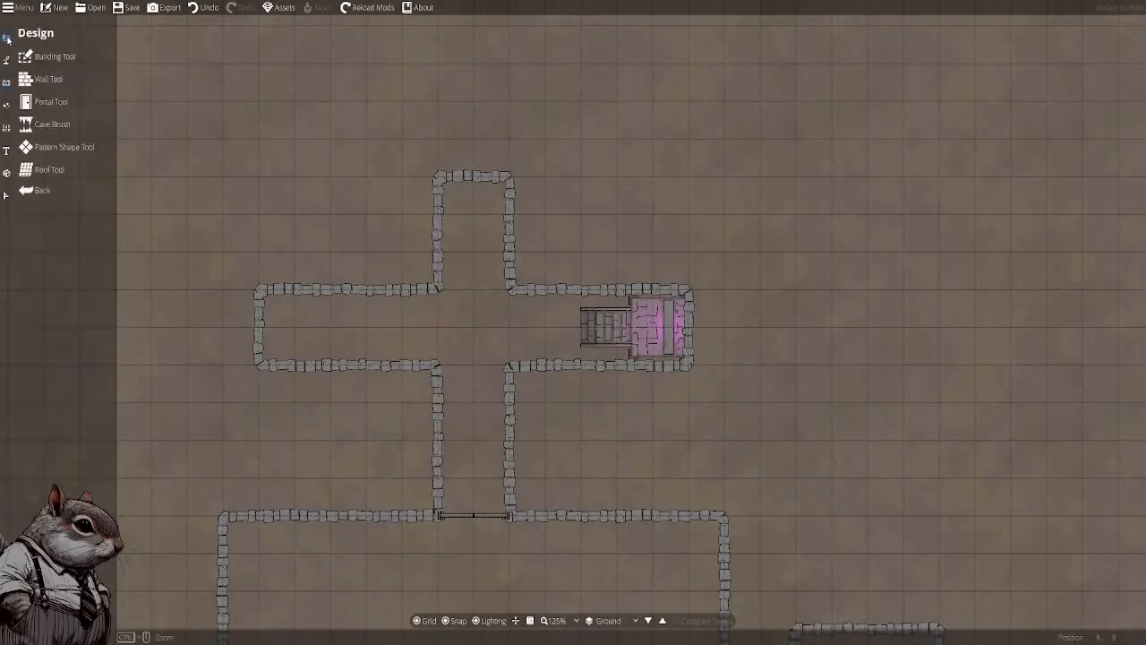
{"action": "left_click", "coordinate": [50, 104]}
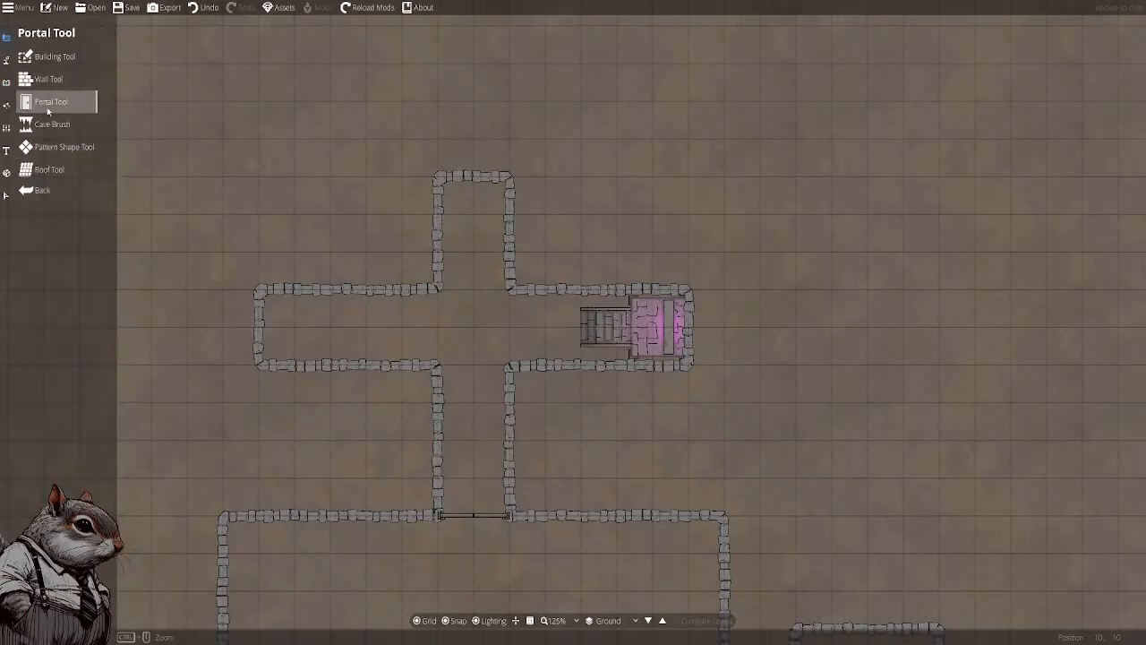
{"action": "left_click", "coordinate": [464, 186]}
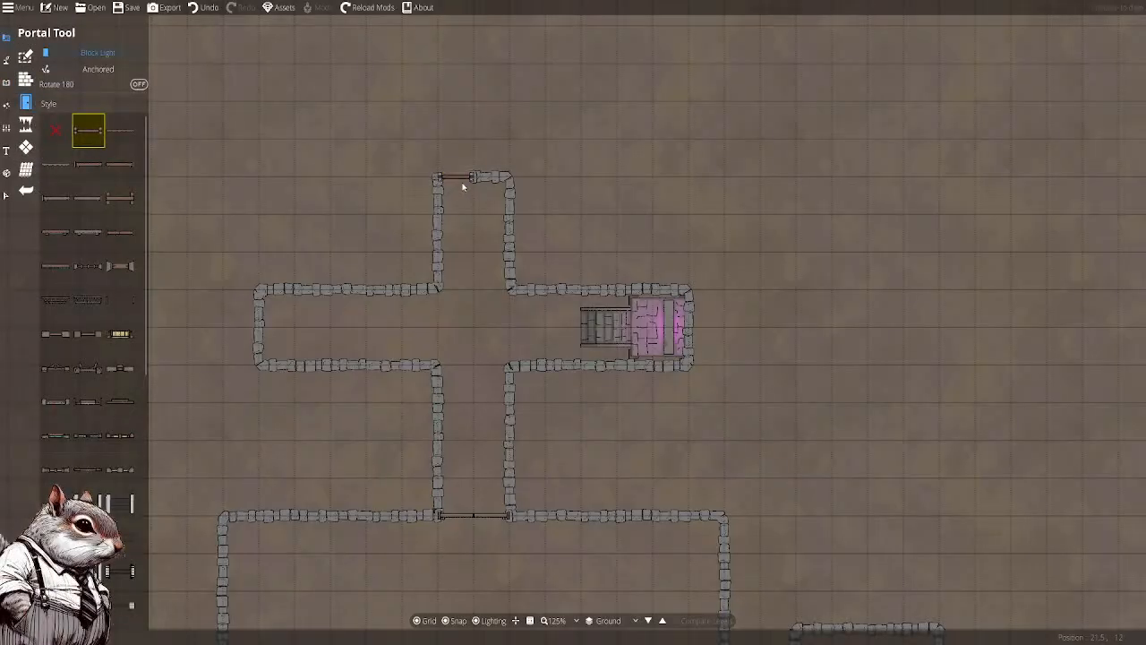
{"action": "key", "text": "ctrl+z"}
{"action": "left_click", "coordinate": [496, 177]}
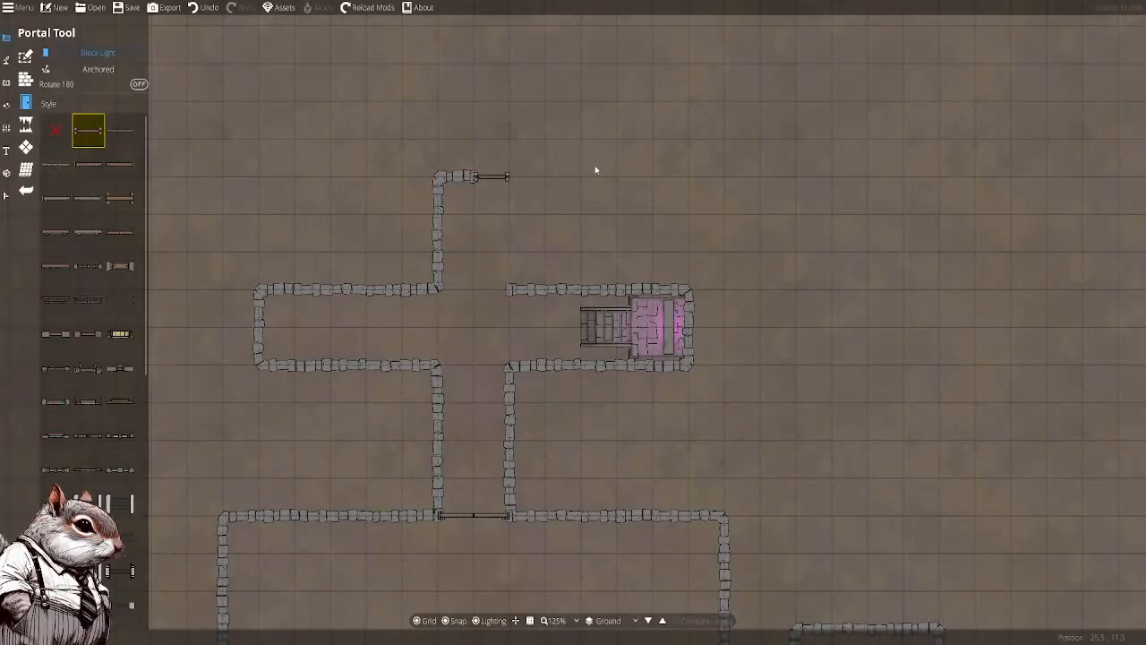
{"action": "key", "text": "ctrl+z"}
Examine the walls and doors of the large room and its lower corridor, and return to the cross-shaped room
{"action": "left_click_drag", "start_coordinate": [567, 551], "coordinate": [593, 69]}
{"action": "left_click_drag", "start_coordinate": [602, 537], "coordinate": [632, 164]}
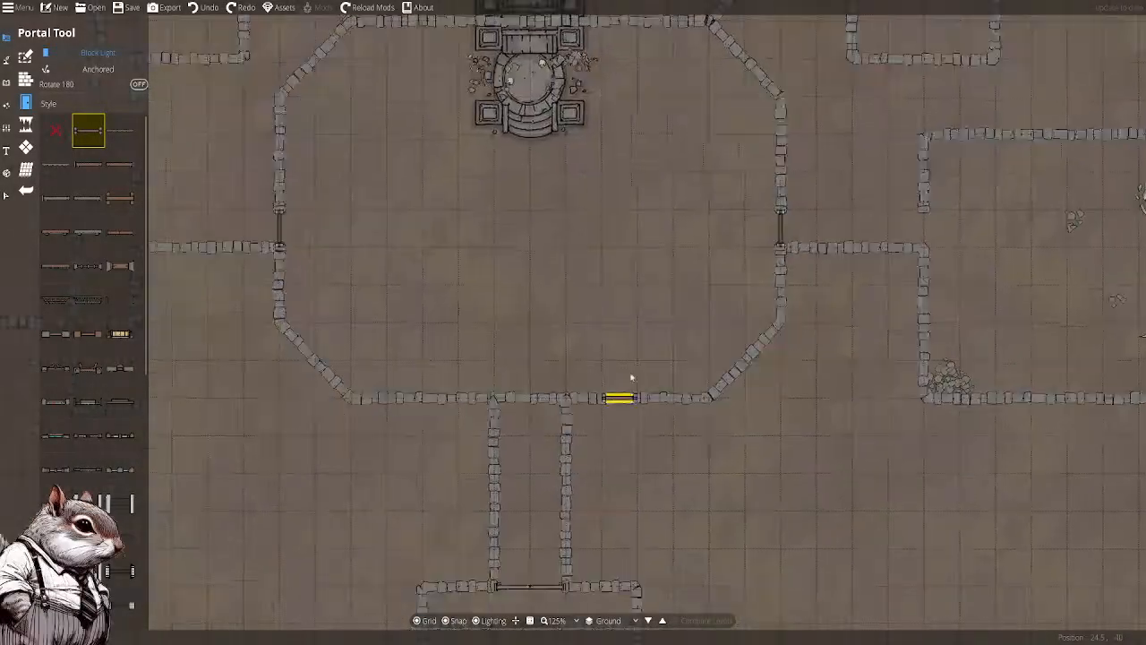
{"action": "left_click_drag", "start_coordinate": [628, 412], "coordinate": [634, 251]}
{"action": "scroll", "coordinate": [561, 221], "scroll_direction": "down", "scroll_amount": 2}
{"action": "left_click_drag", "start_coordinate": [529, 174], "coordinate": [541, 384]}
{"action": "left_click_drag", "start_coordinate": [495, 284], "coordinate": [517, 396]}
{"action": "left_click_drag", "start_coordinate": [502, 249], "coordinate": [468, 495]}
{"action": "scroll", "coordinate": [567, 217], "scroll_direction": "up", "scroll_amount": 2}
{"action": "left_click_drag", "start_coordinate": [566, 215], "coordinate": [533, 273]}
{"action": "scroll", "coordinate": [550, 299], "scroll_direction": "up", "scroll_amount": 1}
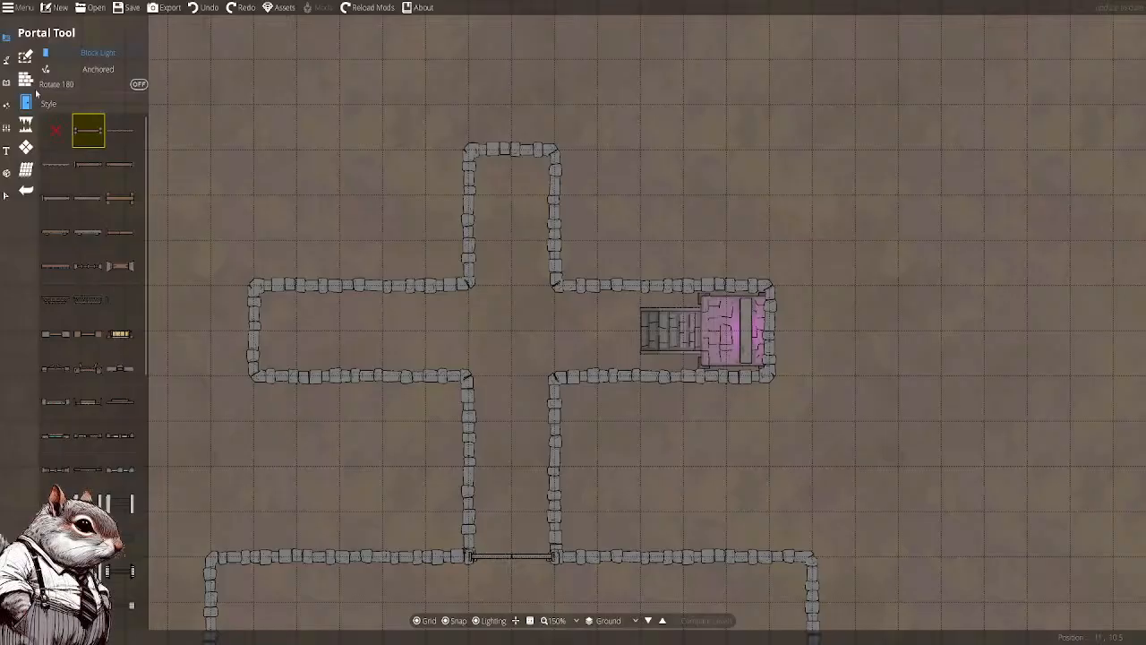
Switch to the Wall tool and choose the second stone wall style for building above the cross-shaped room
{"action": "key", "text": "w"}
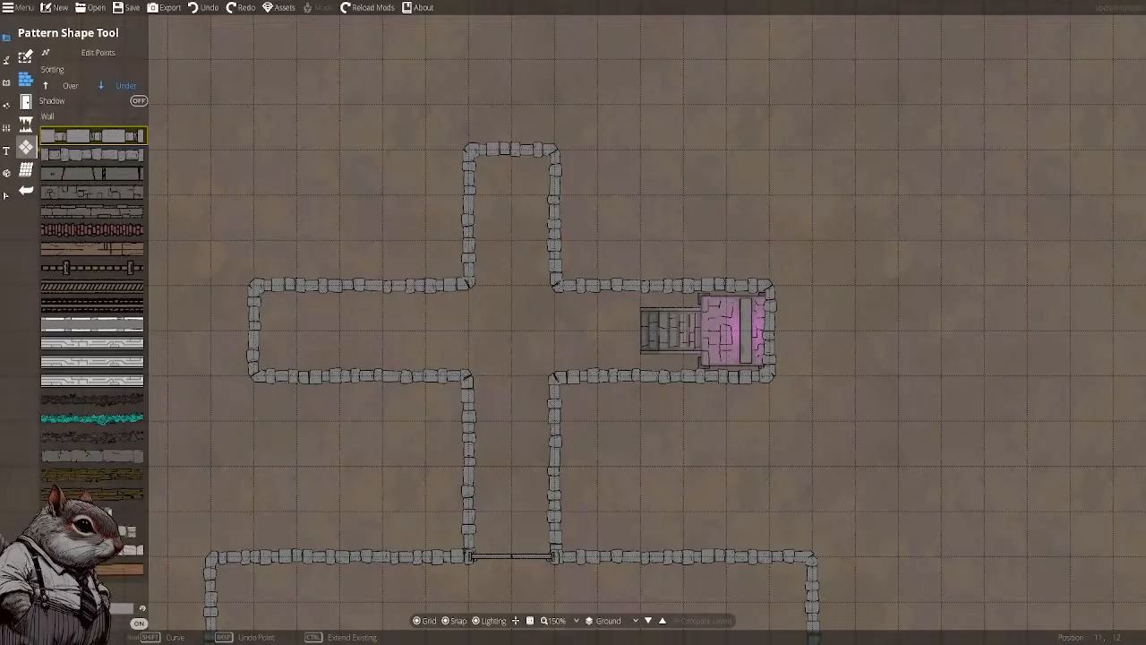
{"action": "left_click_drag", "start_coordinate": [478, 353], "coordinate": [498, 318]}
{"action": "mouse_move", "coordinate": [552, 255]}
{"action": "left_mouse_down"}
{"action": "mouse_move", "coordinate": [576, 350]}
{"action": "mouse_move", "coordinate": [578, 309]}
{"action": "left_mouse_up"}
{"action": "scroll", "coordinate": [621, 294], "scroll_direction": "down", "scroll_amount": 4}
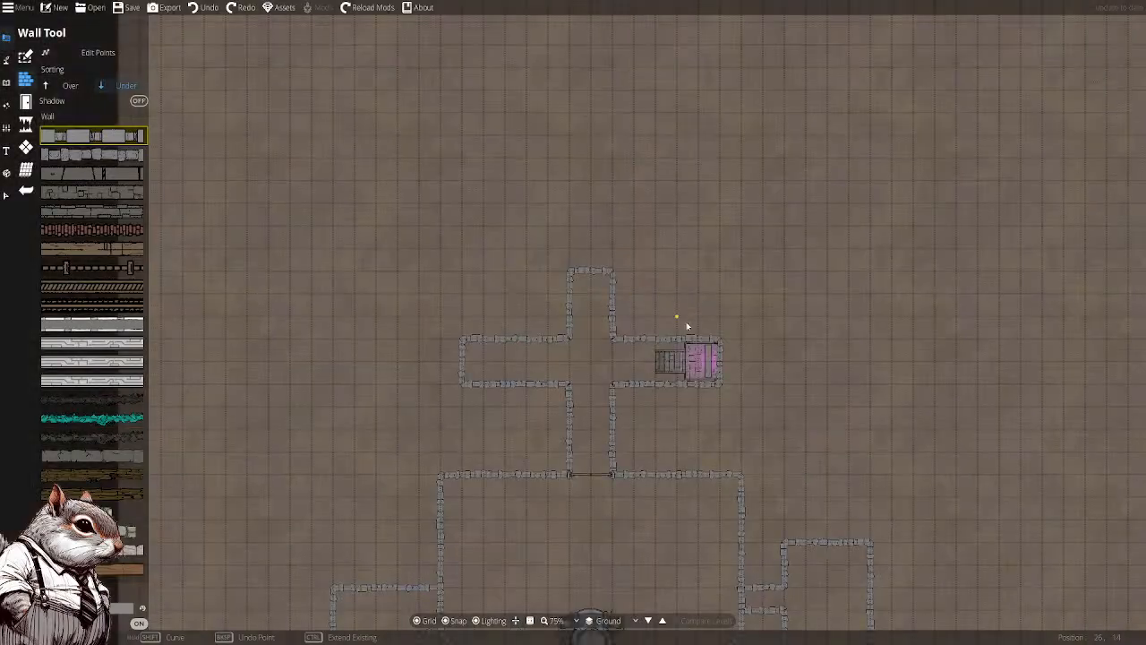
{"action": "left_click_drag", "start_coordinate": [582, 360], "coordinate": [586, 269]}
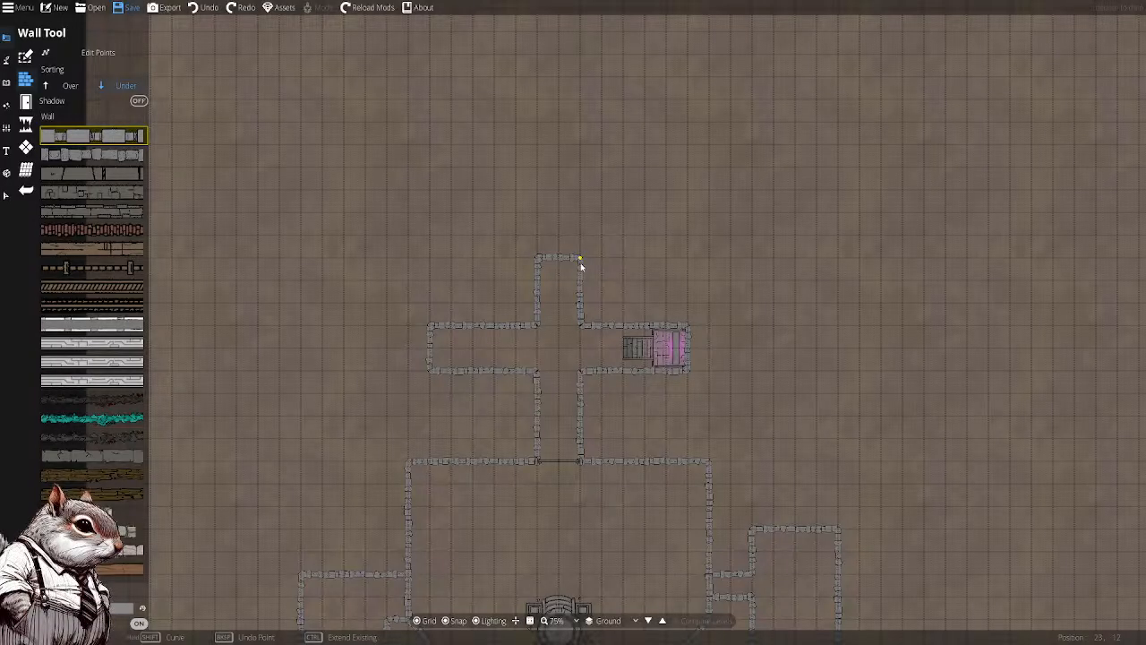
{"action": "left_click_drag", "start_coordinate": [578, 270], "coordinate": [607, 292]}
{"action": "scroll", "coordinate": [606, 291], "scroll_direction": "up", "scroll_amount": 2}
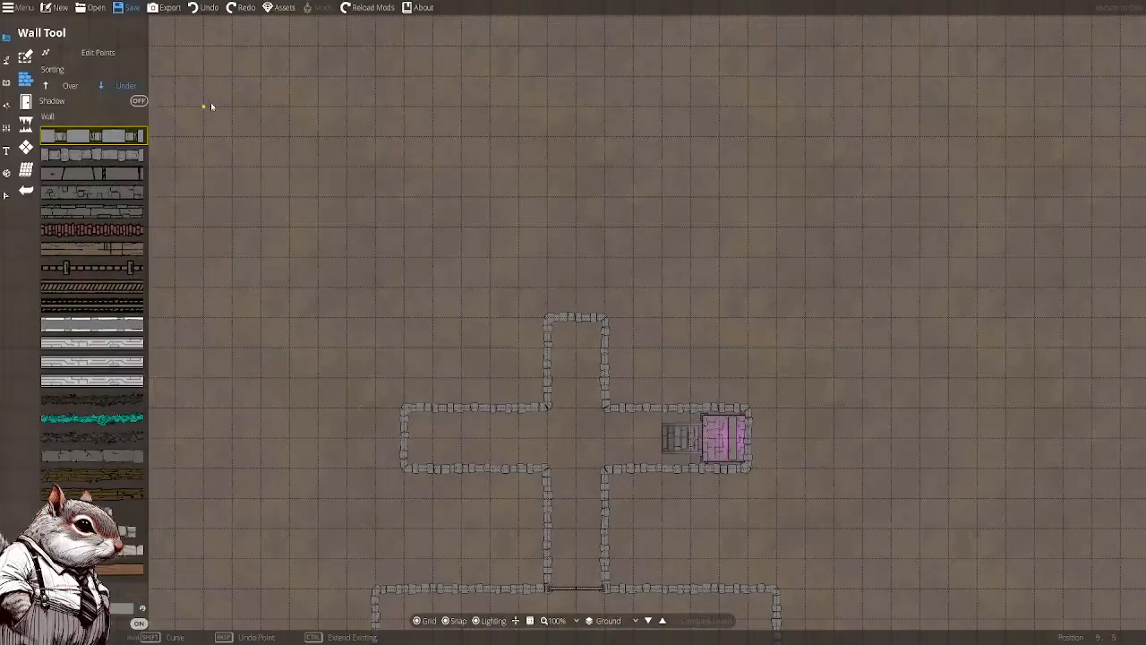
{"action": "left_click", "coordinate": [135, 154]}
{"action": "left_click_drag", "start_coordinate": [620, 256], "coordinate": [571, 274]}
{"action": "scroll", "coordinate": [632, 350], "scroll_direction": "down", "scroll_amount": 1}
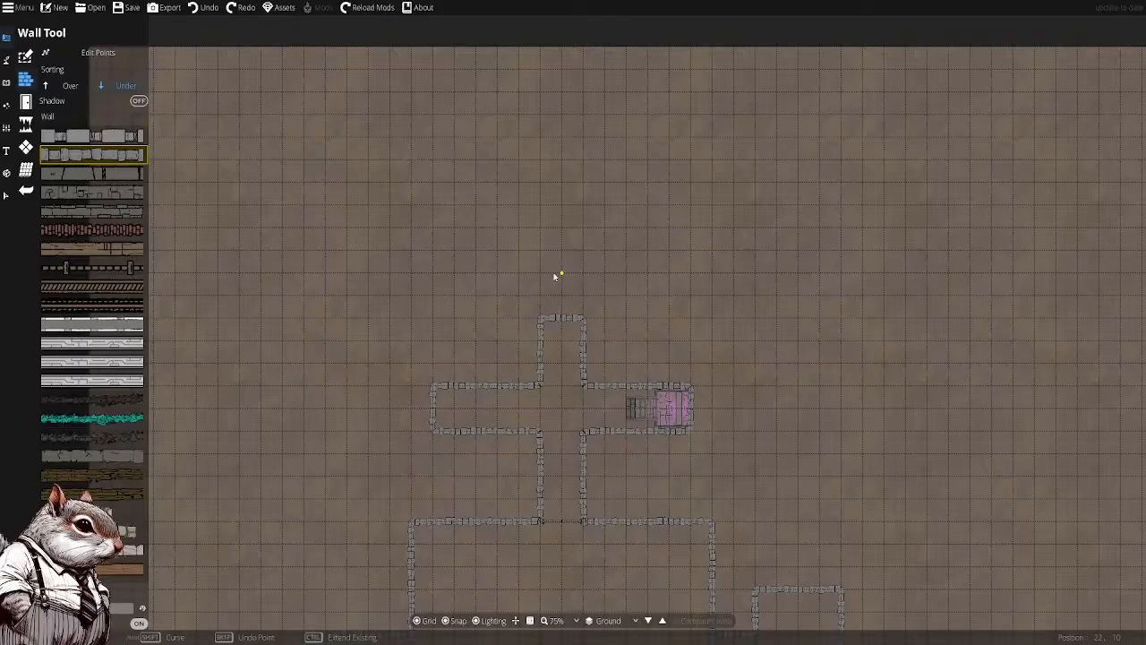
{"action": "left_click_drag", "start_coordinate": [555, 271], "coordinate": [491, 102]}
{"action": "mouse_move", "coordinate": [576, 460]}
{"action": "left_mouse_down"}
{"action": "mouse_move", "coordinate": [689, 154]}
{"action": "mouse_move", "coordinate": [670, 100]}
{"action": "mouse_move", "coordinate": [614, 443]}
{"action": "left_mouse_up"}
{"action": "mouse_move", "coordinate": [591, 122]}
{"action": "left_mouse_down"}
{"action": "mouse_move", "coordinate": [599, 391]}
{"action": "mouse_move", "coordinate": [581, 376]}
{"action": "mouse_move", "coordinate": [654, 371]}
{"action": "left_mouse_up"}
{"action": "scroll", "coordinate": [614, 340], "scroll_direction": "up", "scroll_amount": 2}
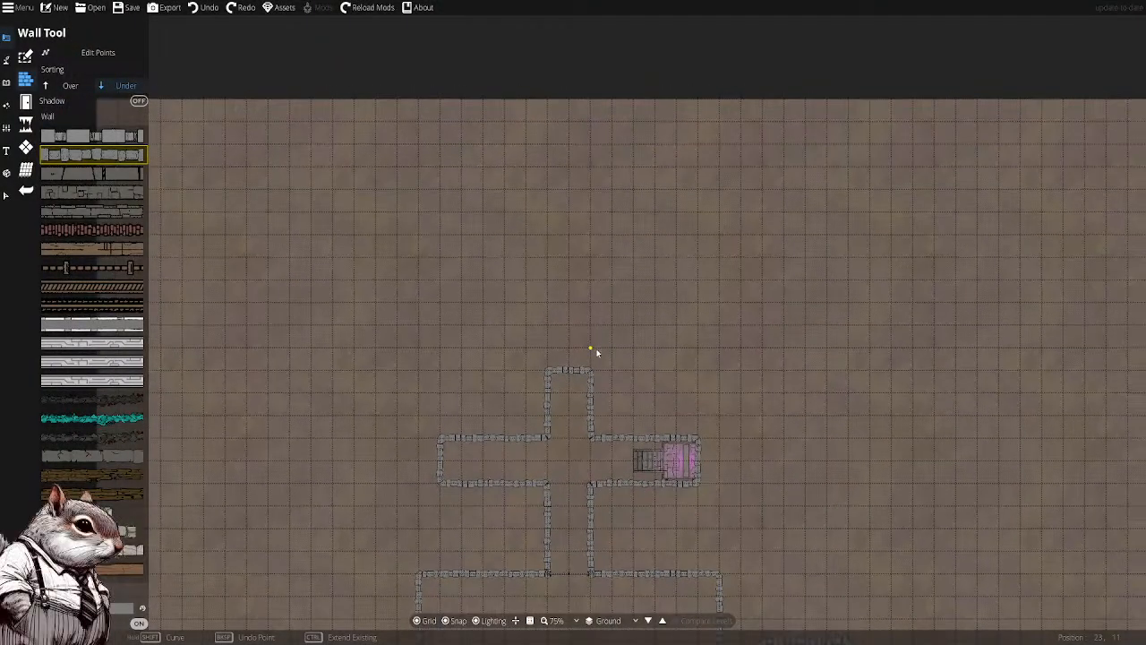
{"action": "left_click_drag", "start_coordinate": [648, 380], "coordinate": [594, 425]}
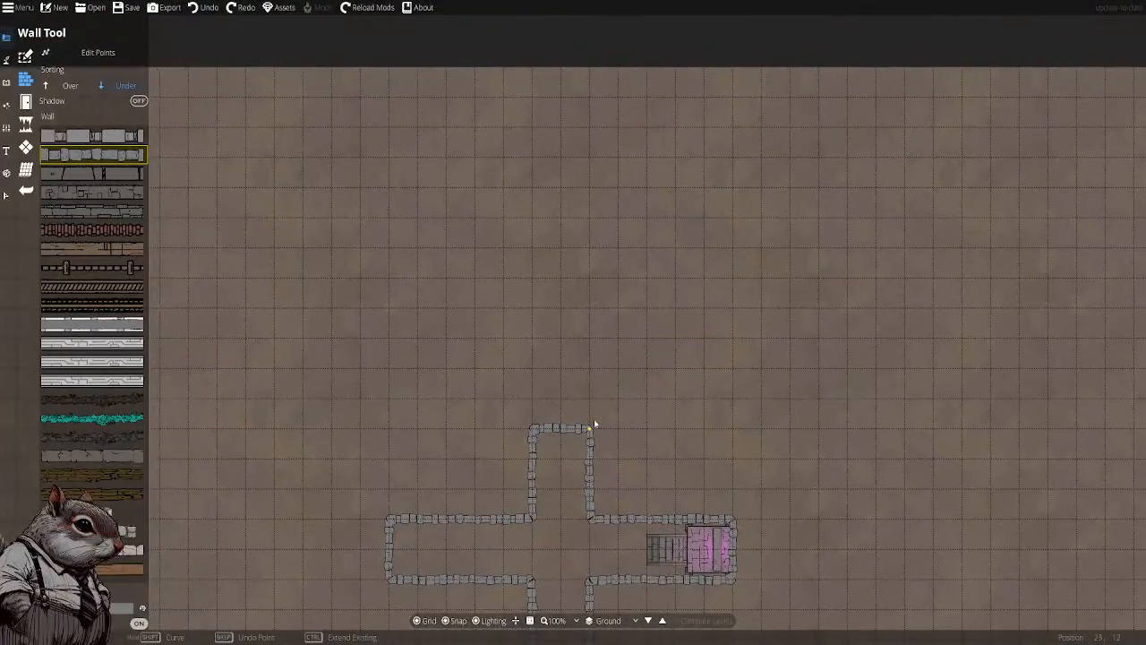
Draw a rectangular stone-walled room, 10 squares wide and 7 high, on the upper arm's end wall of the cross-shaped room
{"action": "left_click", "coordinate": [531, 426]}
{"action": "left_click", "coordinate": [417, 428]}
{"action": "left_click", "coordinate": [417, 218]}
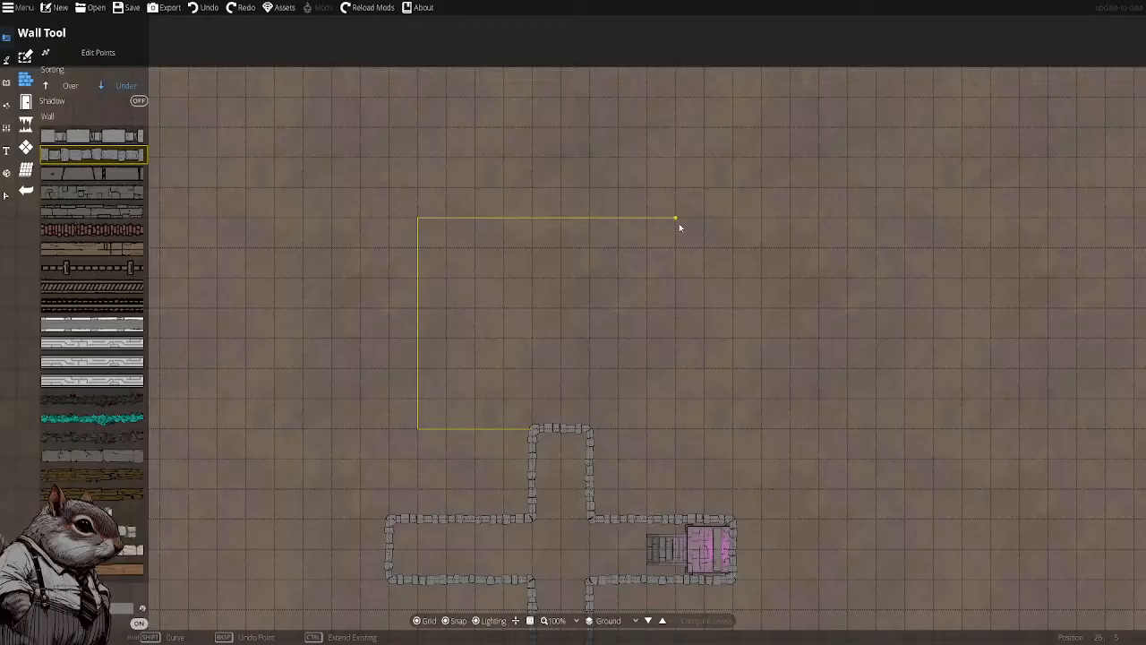
{"action": "left_click", "coordinate": [702, 220]}
{"action": "left_click", "coordinate": [699, 432]}
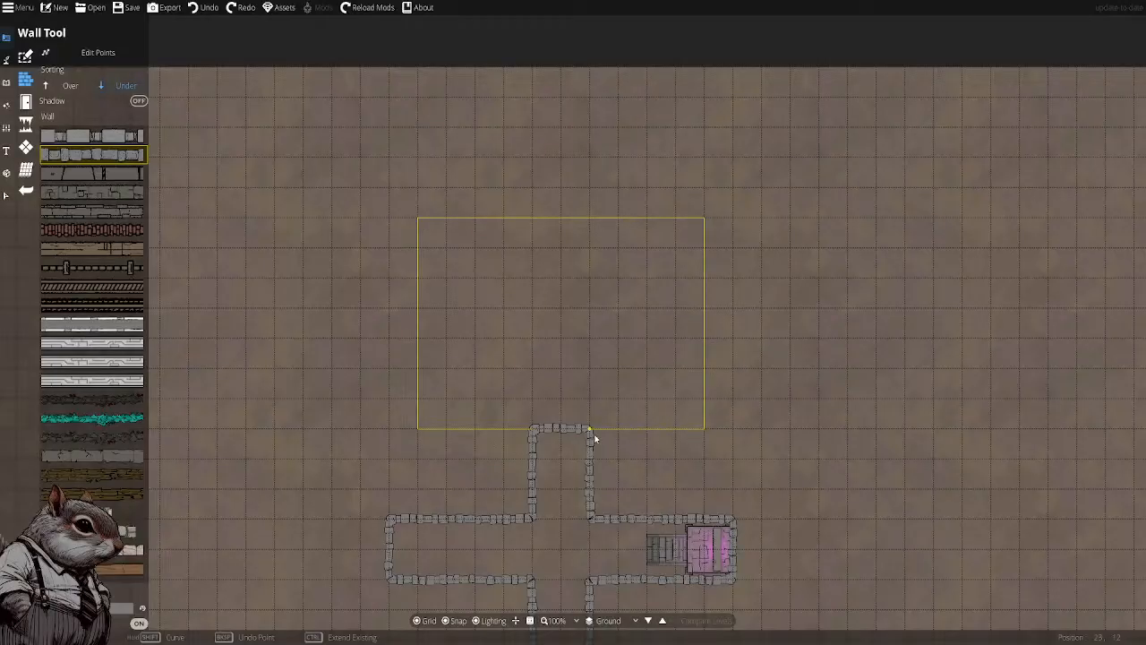
{"action": "left_click", "coordinate": [591, 430]}
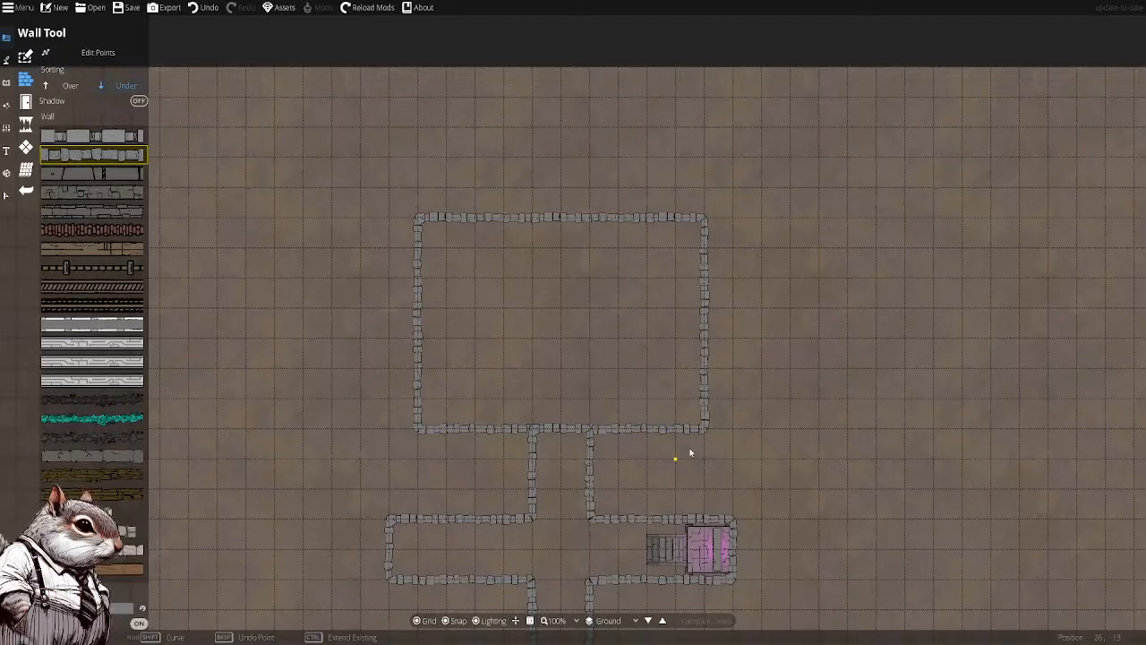
Examine the new rectangular room, the empty area beside it, and the large rooms and side corridors further down the map
{"action": "left_click_drag", "start_coordinate": [706, 430], "coordinate": [666, 398]}
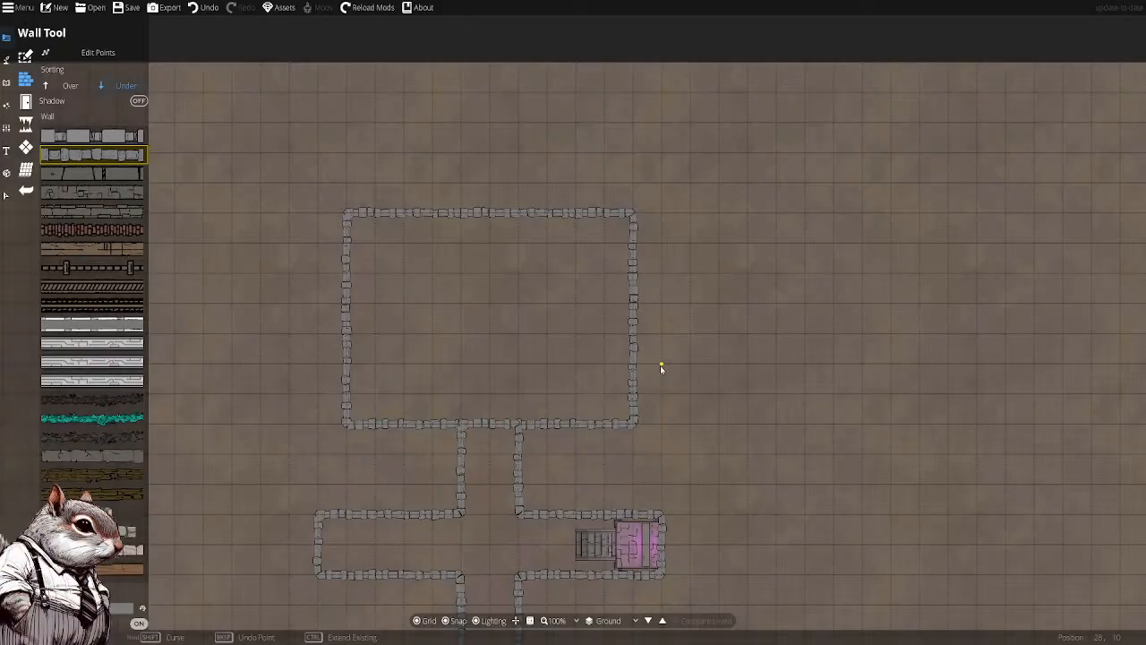
{"action": "left_click_drag", "start_coordinate": [660, 366], "coordinate": [693, 360]}
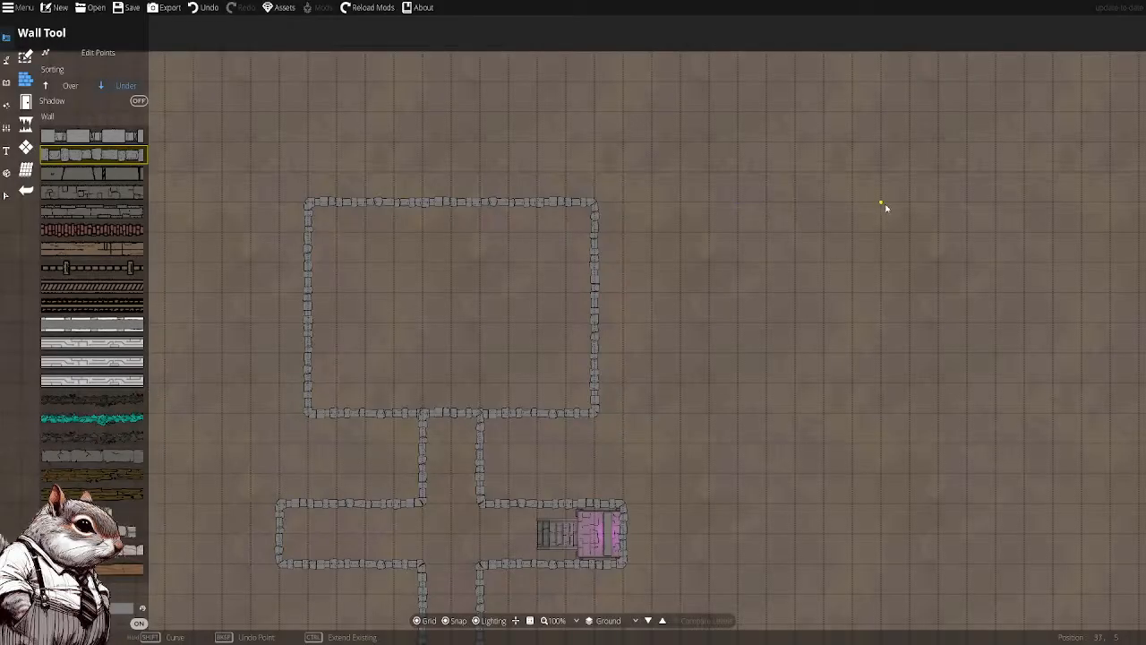
{"action": "left_click_drag", "start_coordinate": [884, 206], "coordinate": [1022, 163]}
{"action": "left_click_drag", "start_coordinate": [767, 206], "coordinate": [736, 189]}
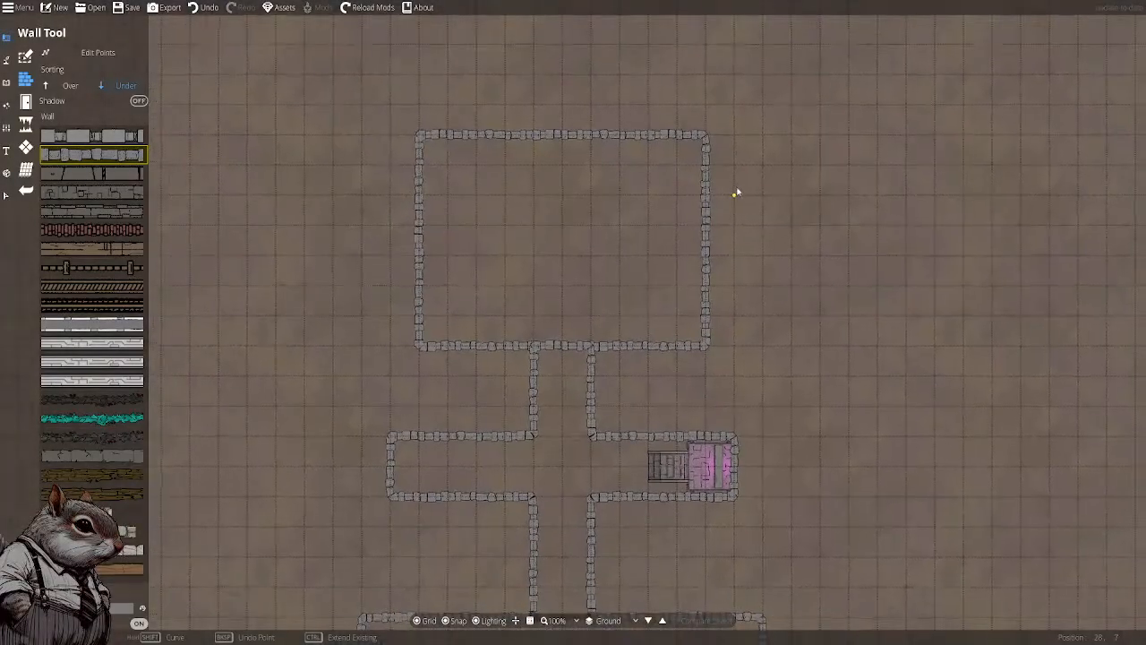
{"action": "scroll", "coordinate": [724, 274], "scroll_direction": "up", "scroll_amount": 1}
{"action": "left_click_drag", "start_coordinate": [729, 251], "coordinate": [752, 273]}
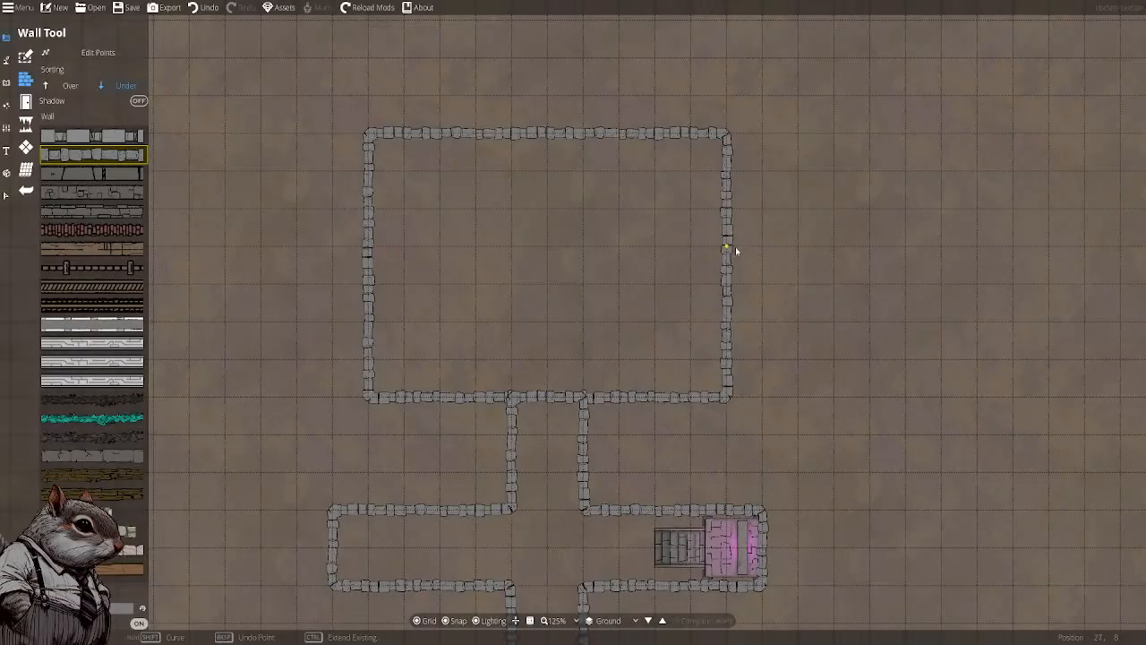
{"action": "left_click_drag", "start_coordinate": [832, 249], "coordinate": [531, 253]}
{"action": "scroll", "coordinate": [627, 269], "scroll_direction": "down", "scroll_amount": 3}
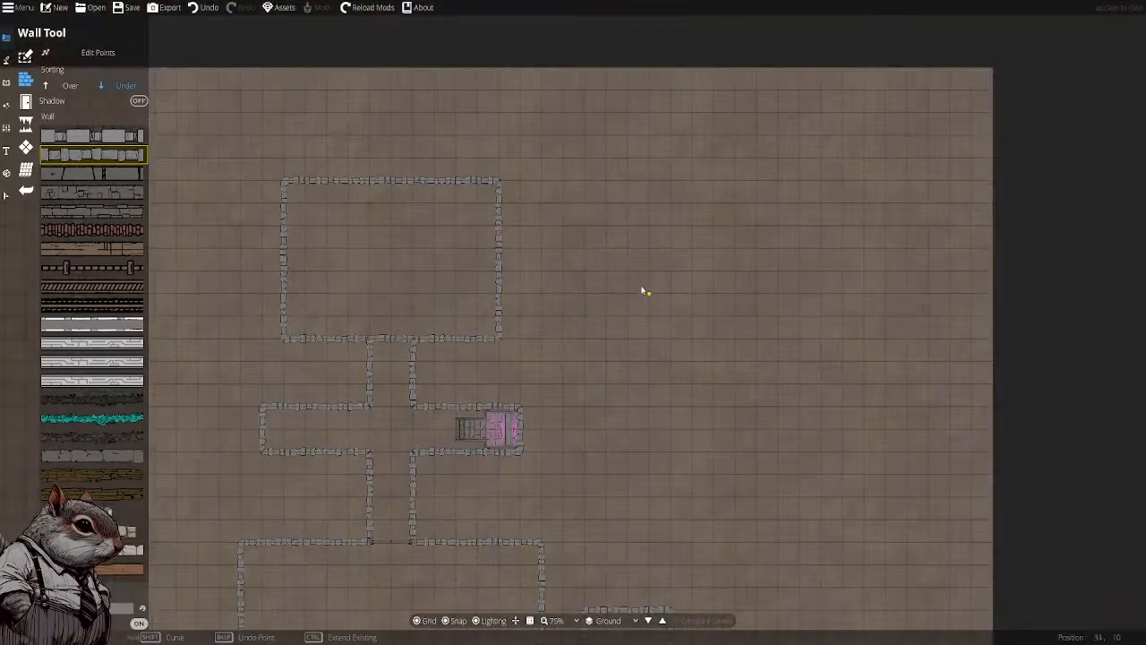
{"action": "left_click_drag", "start_coordinate": [687, 192], "coordinate": [644, 0]}
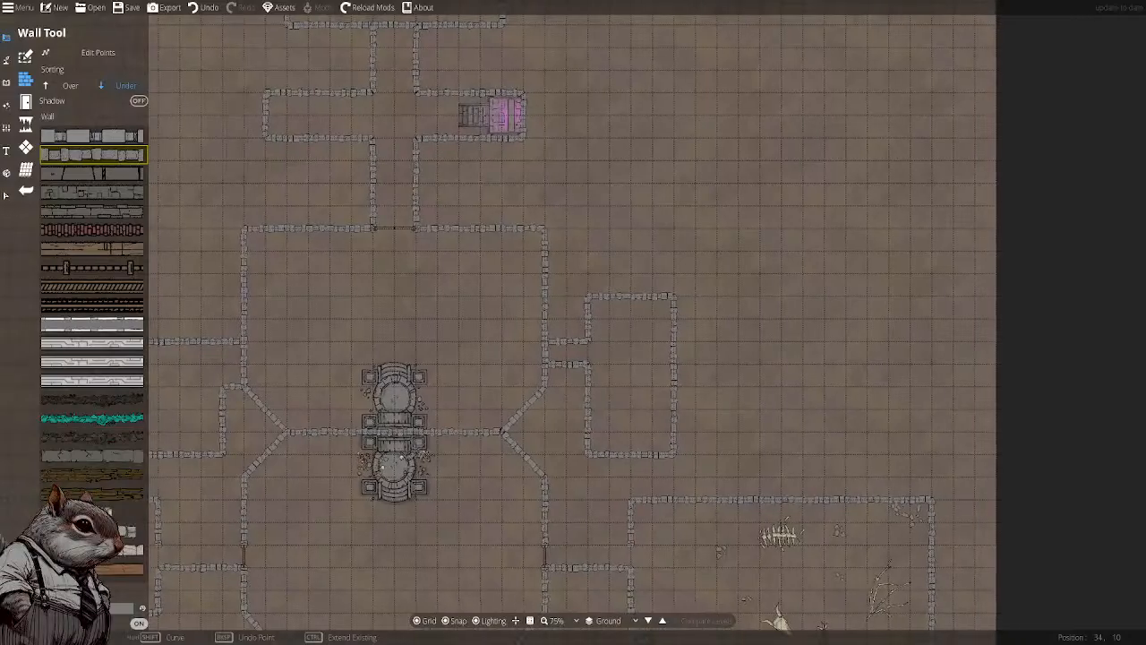
{"action": "left_click_drag", "start_coordinate": [690, 224], "coordinate": [763, 60]}
{"action": "left_click_drag", "start_coordinate": [763, 254], "coordinate": [894, 2]}
{"action": "left_click_drag", "start_coordinate": [794, 205], "coordinate": [685, 403]}
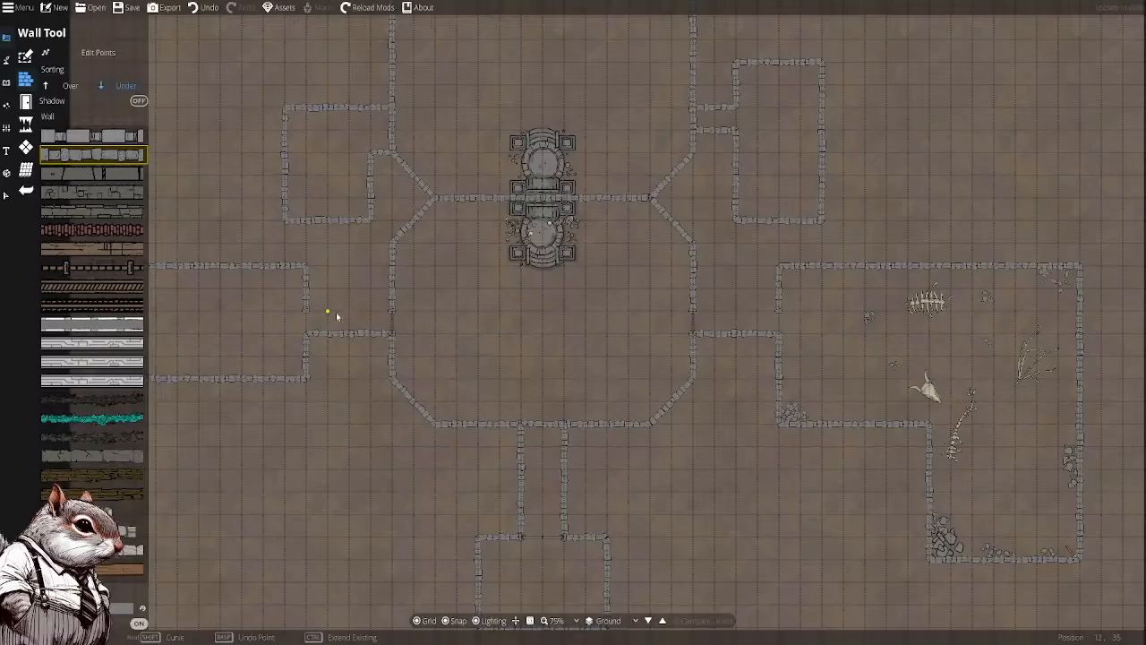
Delete the door portals where the two side corridors meet the lower octagonal room
{"action": "left_click", "coordinate": [6, 196]}
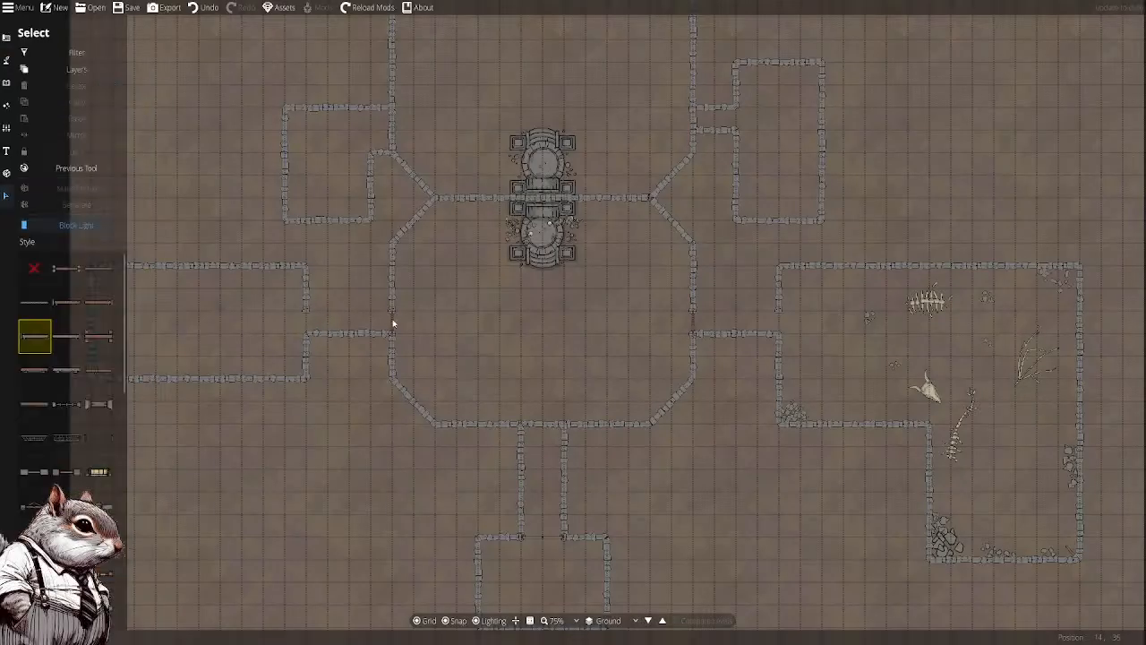
{"action": "left_click", "coordinate": [392, 325]}
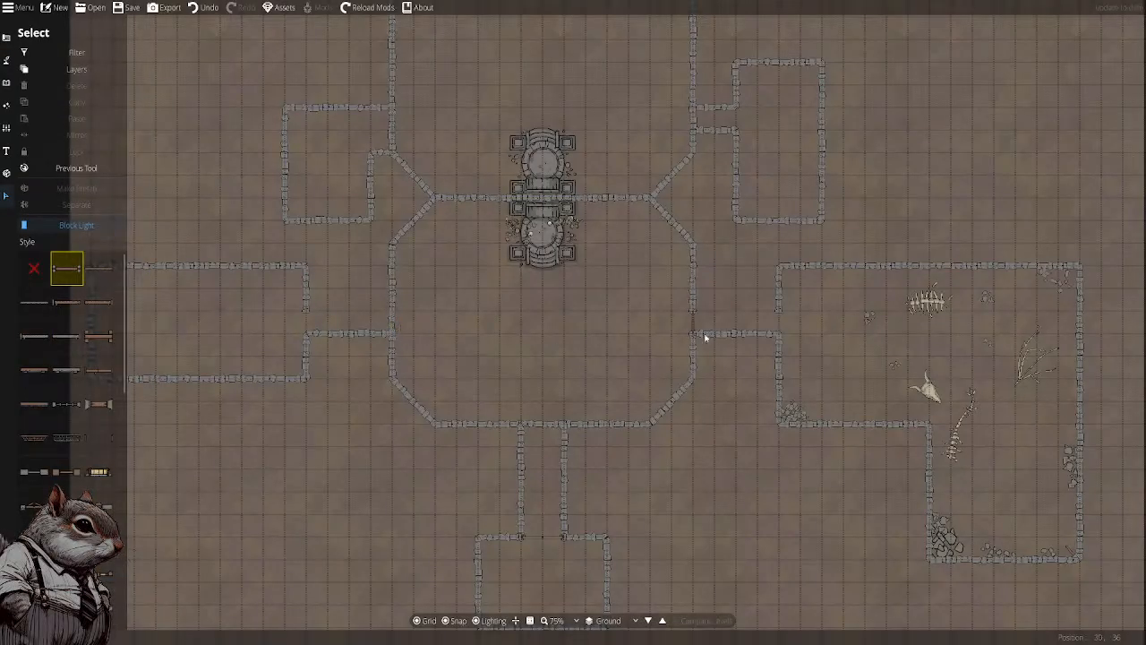
{"action": "key", "text": "Delete"}
Extend the left side room's open wall end 4 squares to the octagonal room, forming the corridor's upper wall
{"action": "left_click_drag", "start_coordinate": [595, 334], "coordinate": [623, 447]}
{"action": "left_click_drag", "start_coordinate": [613, 380], "coordinate": [610, 227]}
{"action": "scroll", "coordinate": [611, 232], "scroll_direction": "up", "scroll_amount": 5}
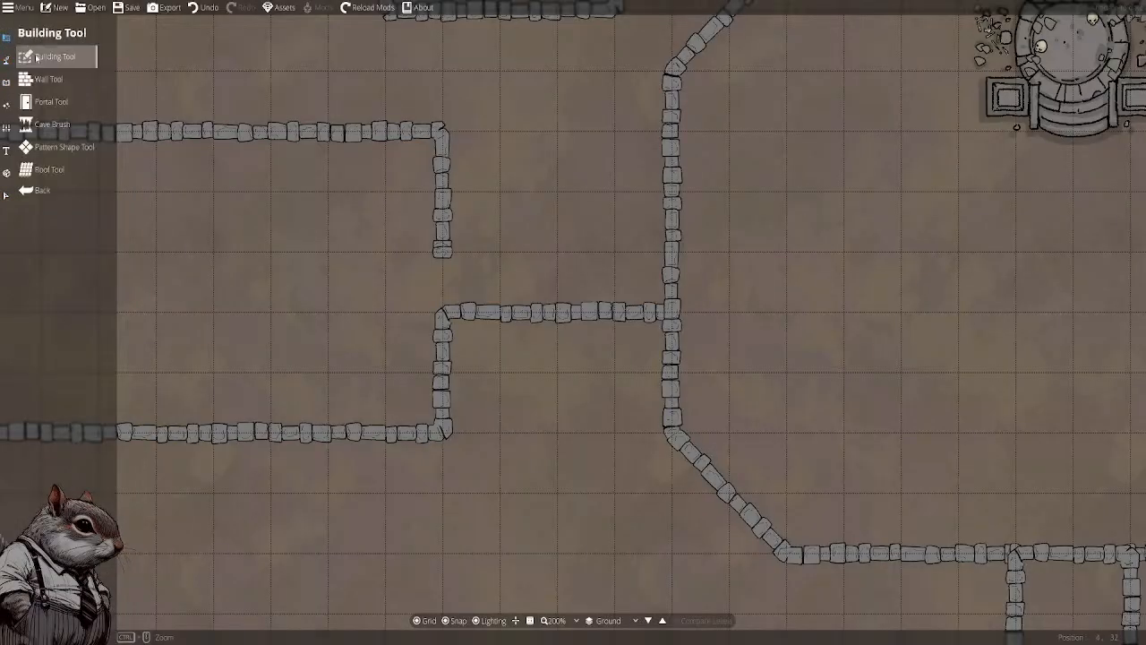
{"action": "left_click", "coordinate": [43, 79]}
{"action": "left_click", "coordinate": [86, 53]}
{"action": "left_click_drag", "start_coordinate": [440, 253], "coordinate": [620, 244]}
{"action": "left_click_drag", "start_coordinate": [582, 206], "coordinate": [442, 252]}
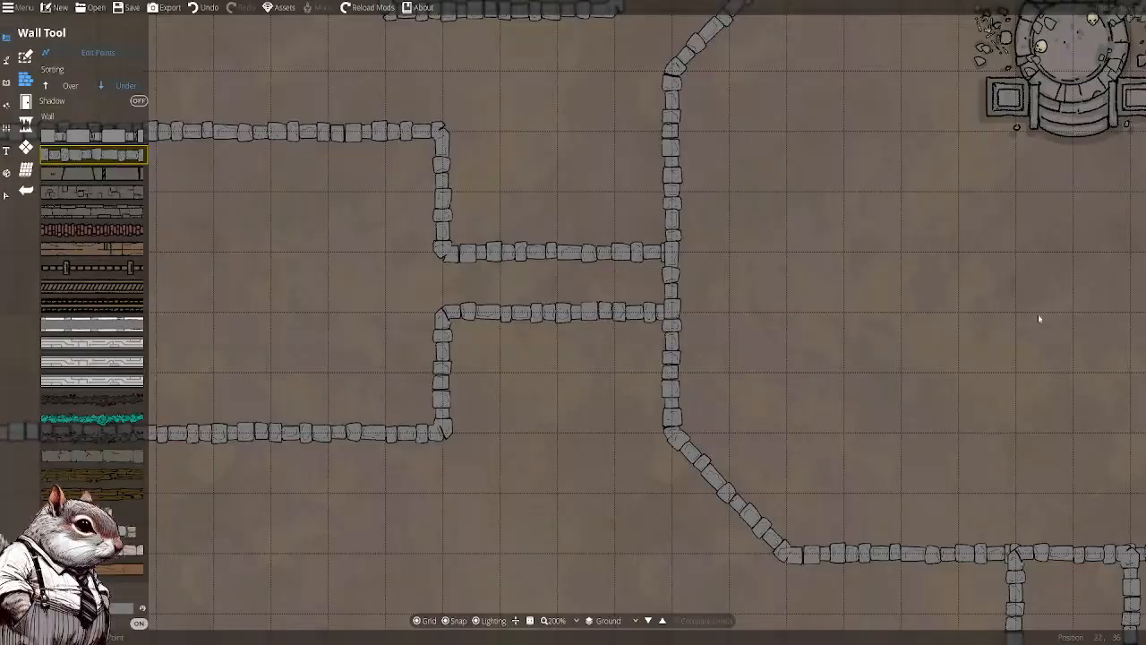
Extend the bone room's open wall end 4 squares to the octagonal room, forming the right corridor's upper wall
{"action": "left_click_drag", "start_coordinate": [1039, 314], "coordinate": [600, 320]}
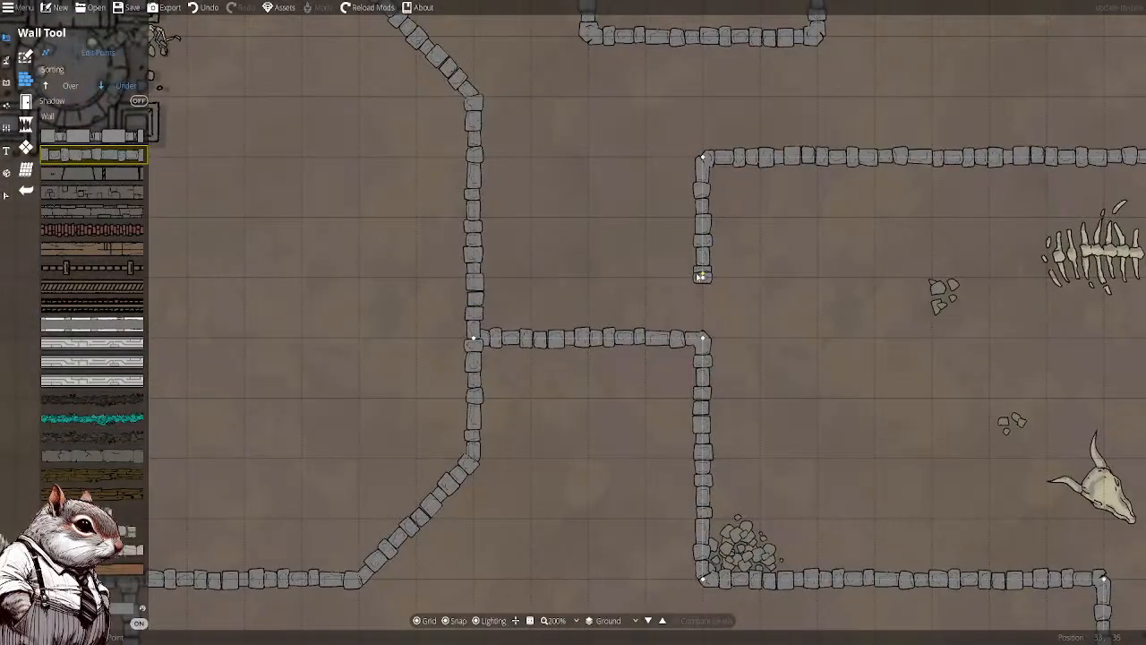
{"action": "left_click_drag", "start_coordinate": [701, 277], "coordinate": [510, 268]}
{"action": "left_click_drag", "start_coordinate": [577, 223], "coordinate": [718, 277]}
{"action": "left_click_drag", "start_coordinate": [813, 339], "coordinate": [571, 299]}
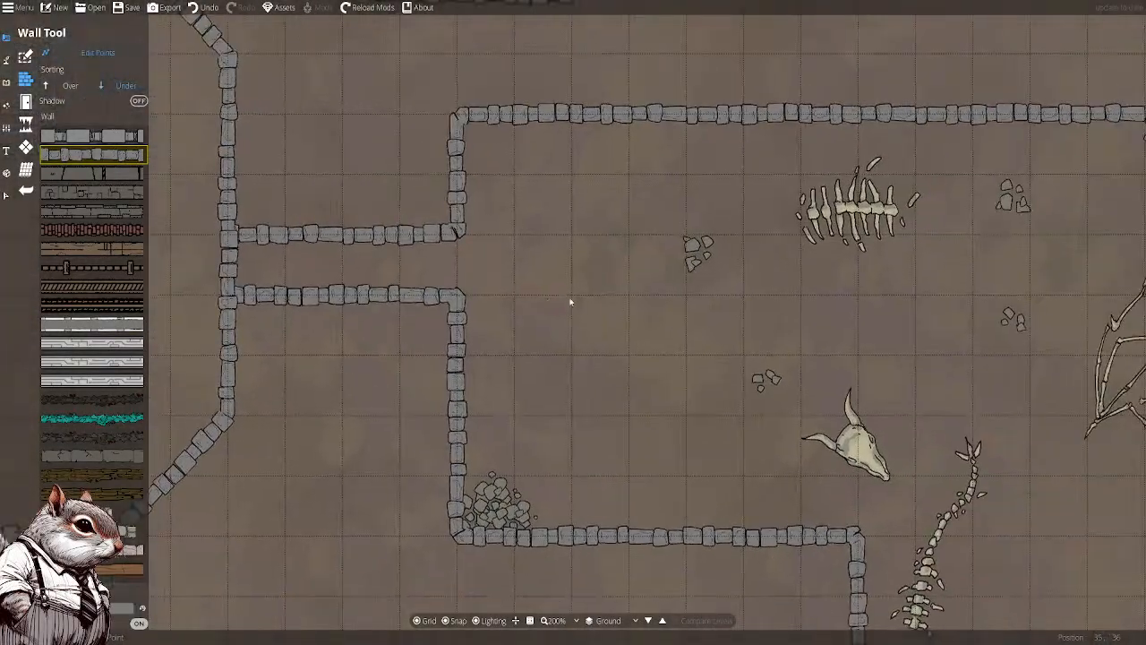
{"action": "scroll", "coordinate": [664, 311], "scroll_direction": "down", "scroll_amount": 4}
{"action": "mouse_move", "coordinate": [667, 310]}
{"action": "left_mouse_down"}
{"action": "mouse_move", "coordinate": [726, 312]}
{"action": "mouse_move", "coordinate": [655, 317]}
{"action": "left_mouse_up"}
{"action": "scroll", "coordinate": [546, 293], "scroll_direction": "up", "scroll_amount": 4}
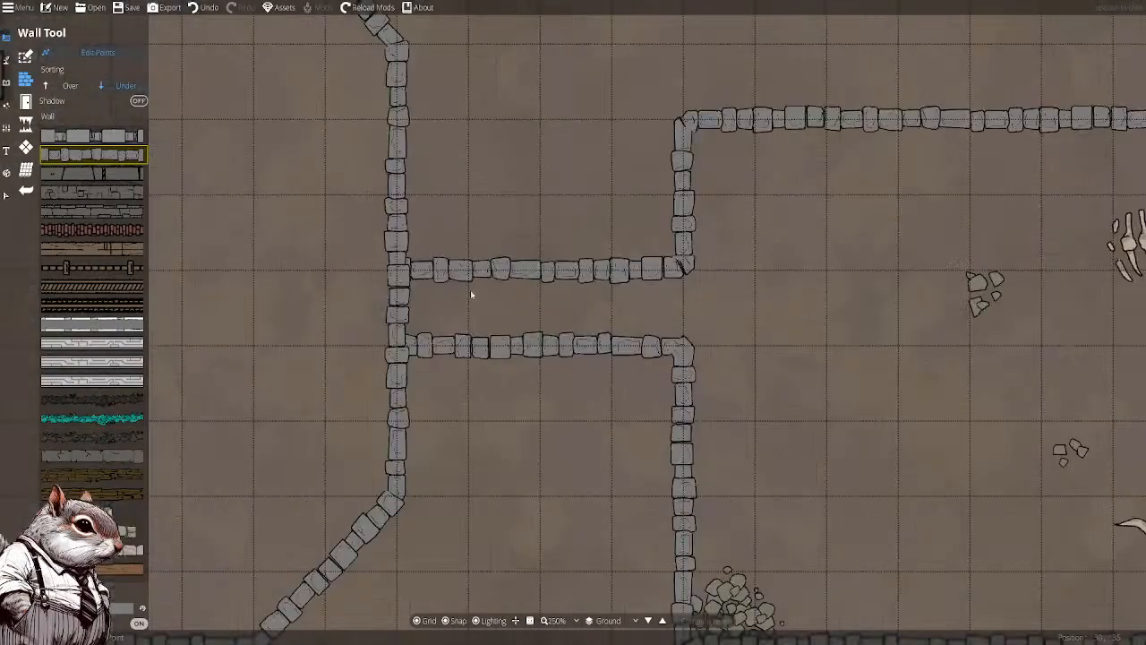
Undo and redo the right corridor's wall extension to compare both states, and save the map
{"action": "key", "text": "ctrl+z"}
{"action": "key", "text": "ctrl+z"}
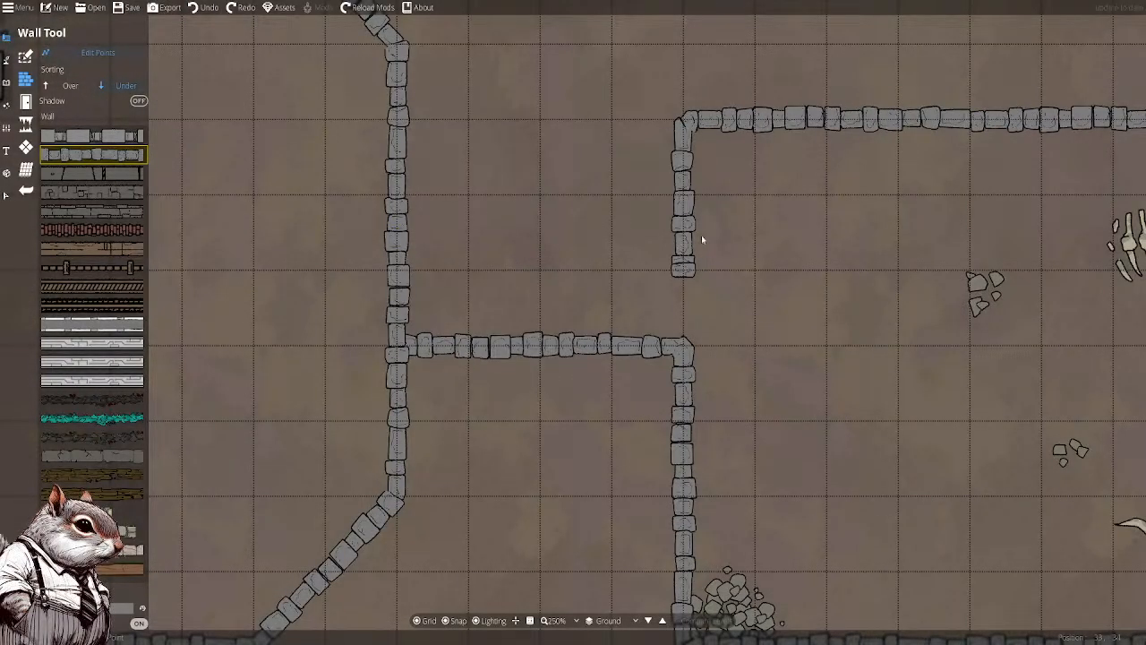
{"action": "key", "text": "ctrl+y"}
{"action": "key", "text": "ctrl+y"}
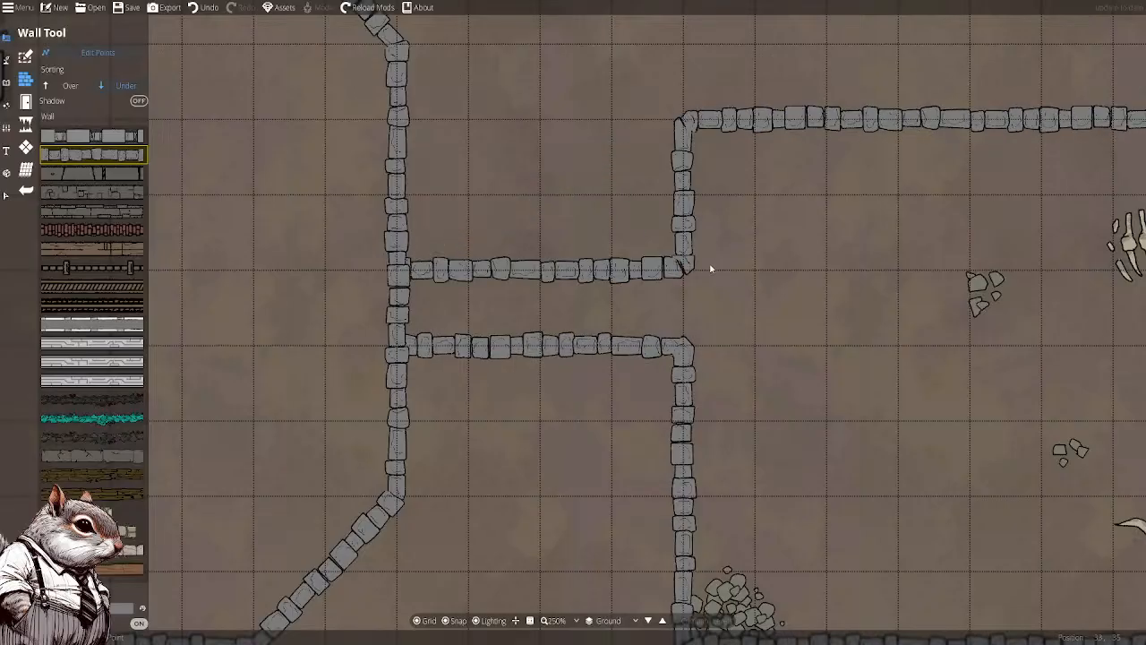
{"action": "key", "text": "ctrl+s"}
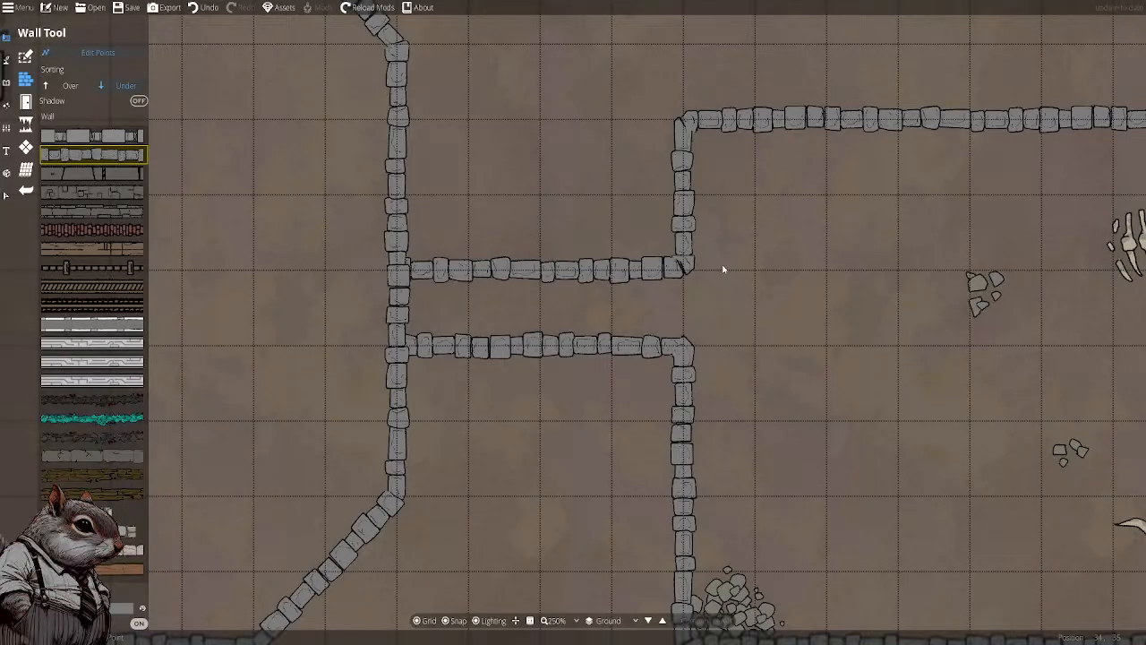
Examine the map from the octagonal room's corridors up to the new rectangular room and the empty area to its right
{"action": "scroll", "coordinate": [560, 299], "scroll_direction": "down", "scroll_amount": 5}
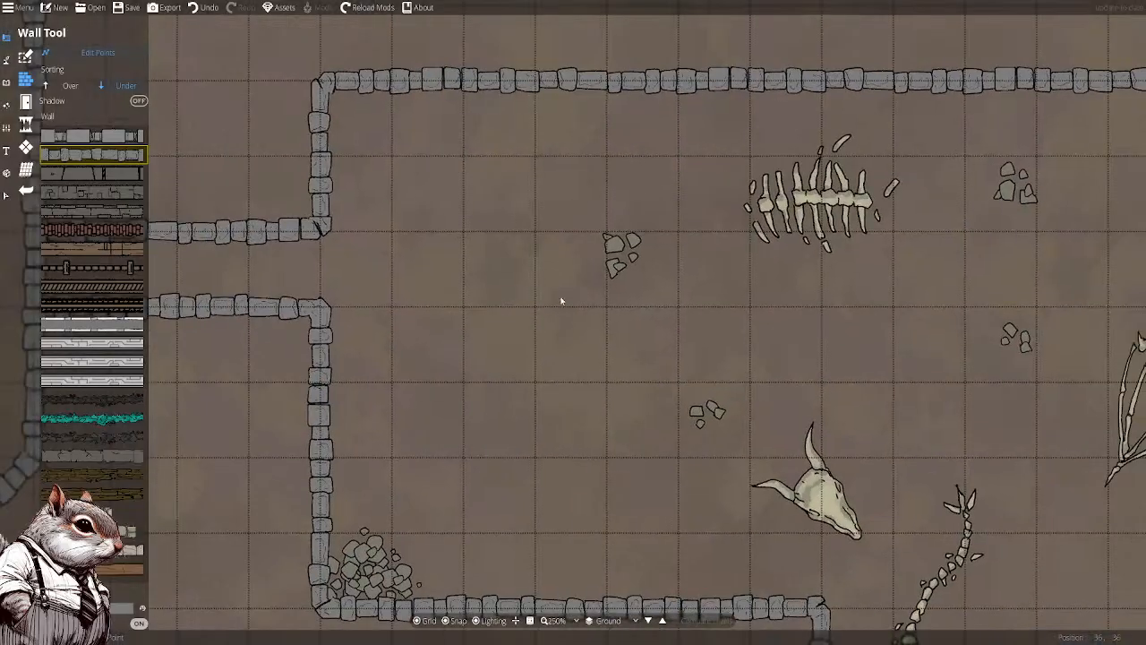
{"action": "left_click_drag", "start_coordinate": [629, 339], "coordinate": [767, 290]}
{"action": "left_click_drag", "start_coordinate": [602, 198], "coordinate": [698, 314]}
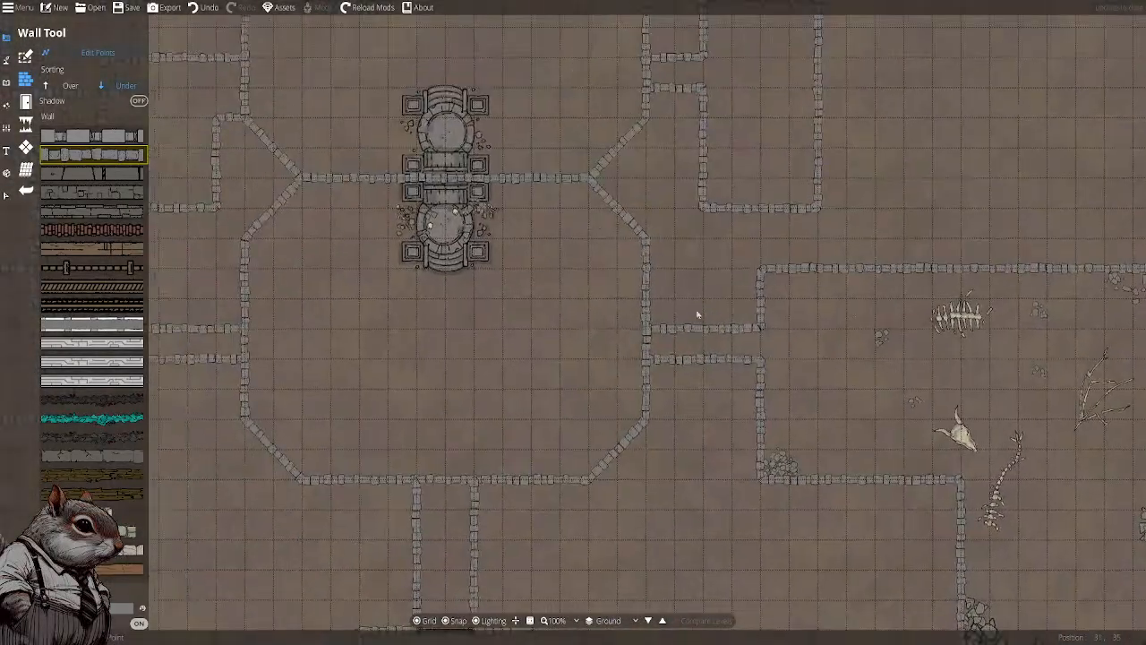
{"action": "left_click_drag", "start_coordinate": [547, 156], "coordinate": [657, 245]}
{"action": "left_click_drag", "start_coordinate": [599, 141], "coordinate": [642, 245]}
{"action": "mouse_move", "coordinate": [625, 110]}
{"action": "left_mouse_down"}
{"action": "mouse_move", "coordinate": [629, 218]}
{"action": "mouse_move", "coordinate": [651, 236]}
{"action": "left_mouse_up"}
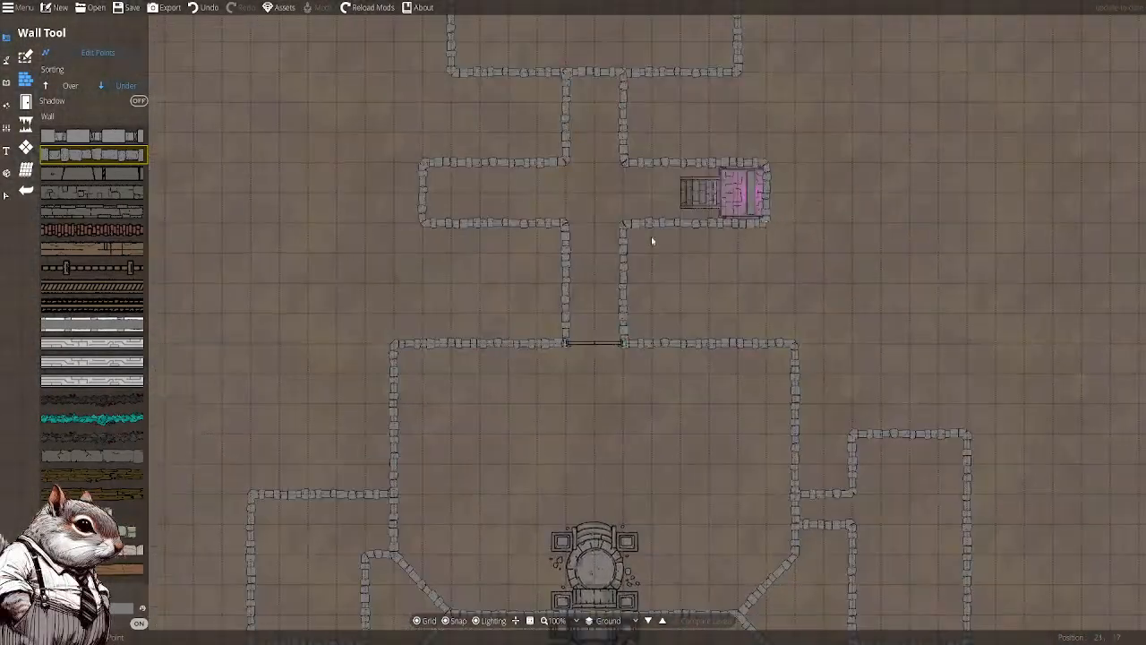
{"action": "mouse_move", "coordinate": [662, 72]}
{"action": "left_mouse_down"}
{"action": "mouse_move", "coordinate": [636, 196]}
{"action": "mouse_move", "coordinate": [647, 241]}
{"action": "mouse_move", "coordinate": [637, 282]}
{"action": "mouse_move", "coordinate": [608, 220]}
{"action": "mouse_move", "coordinate": [756, 247]}
{"action": "left_mouse_up"}
{"action": "left_click_drag", "start_coordinate": [690, 289], "coordinate": [736, 209]}
{"action": "left_click_drag", "start_coordinate": [742, 283], "coordinate": [725, 300]}
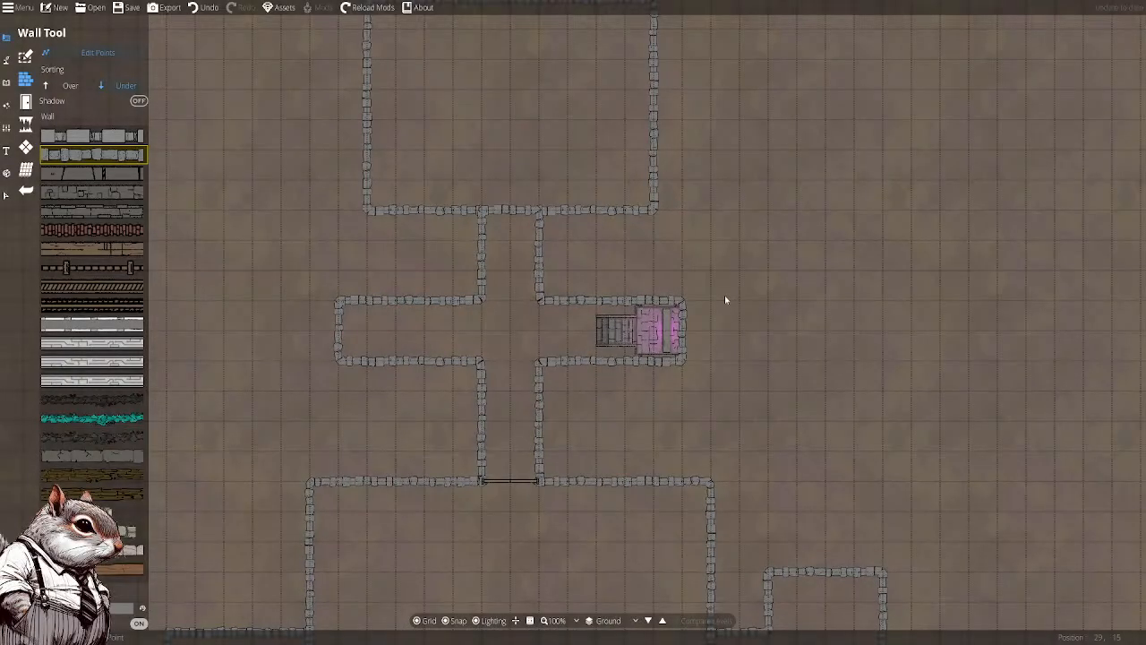
{"action": "left_click_drag", "start_coordinate": [722, 272], "coordinate": [647, 334]}
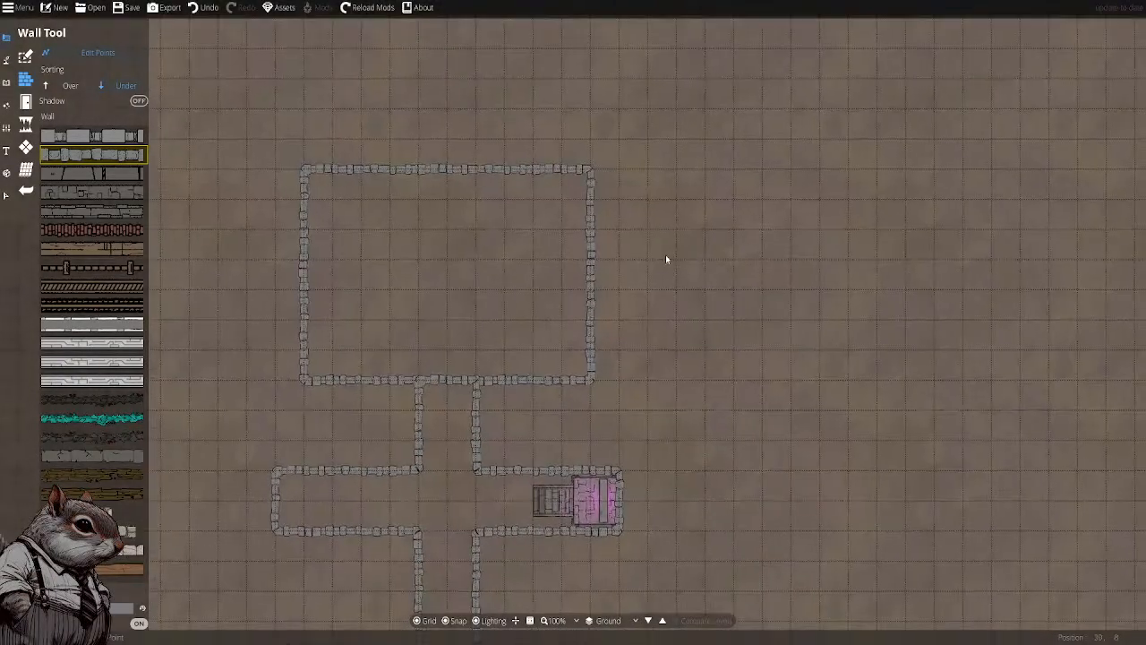
{"action": "left_click_drag", "start_coordinate": [716, 250], "coordinate": [494, 273]}
{"action": "left_click_drag", "start_coordinate": [636, 273], "coordinate": [762, 262]}
{"action": "left_click_drag", "start_coordinate": [609, 297], "coordinate": [650, 311]}
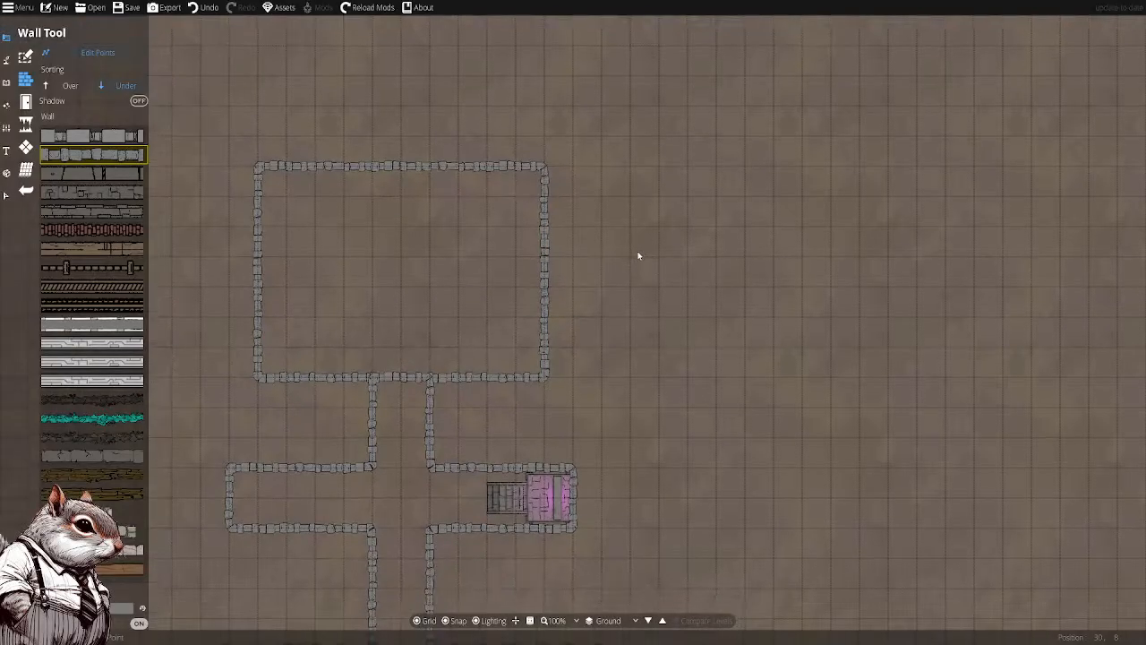
{"action": "scroll", "coordinate": [614, 271], "scroll_direction": "up", "scroll_amount": 5}
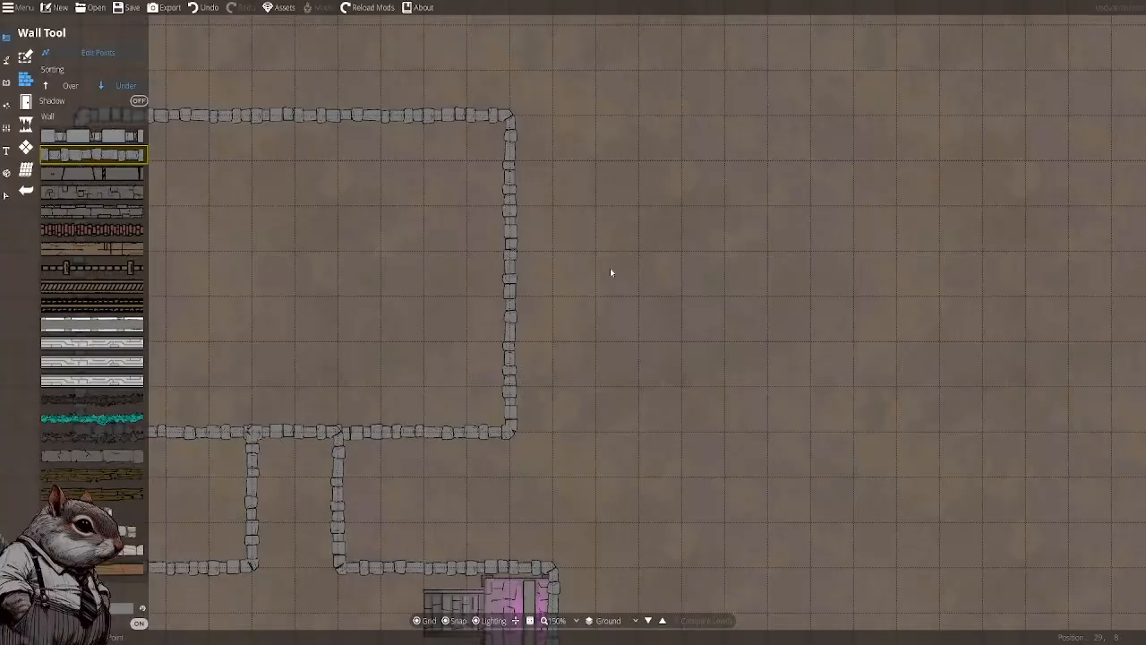
{"action": "left_click_drag", "start_coordinate": [639, 266], "coordinate": [598, 282]}
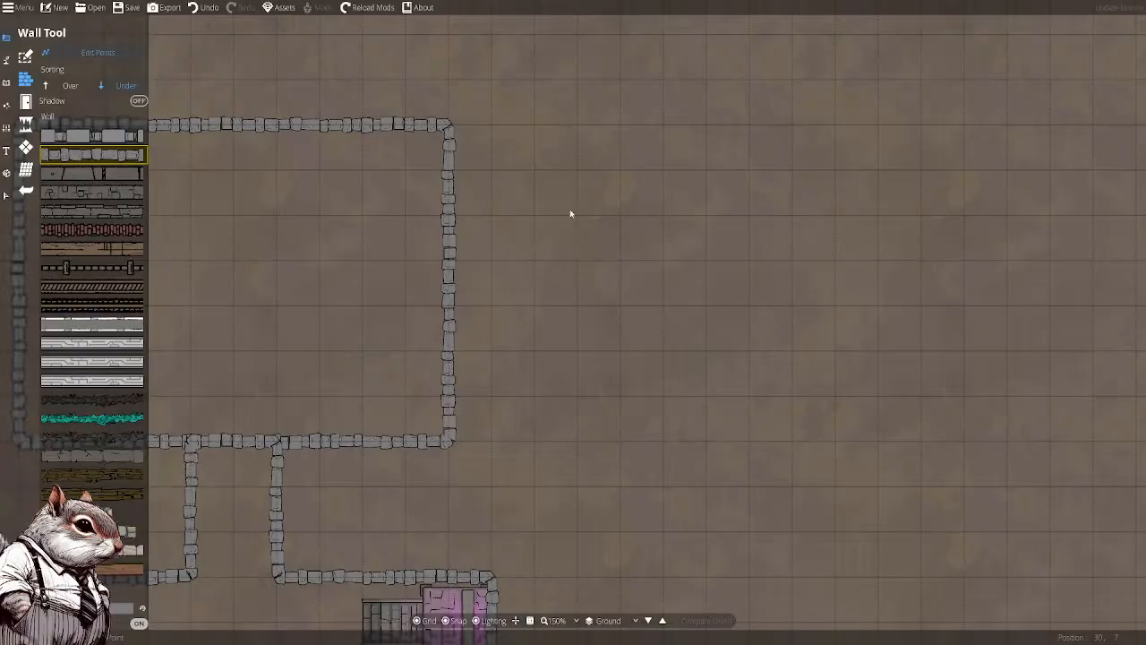
Draw a 6-by-7-square stone-walled room left of the large rectangular room, joined to it by a corridor 5 squares long and 1 square wide
{"action": "left_click_drag", "start_coordinate": [569, 214], "coordinate": [568, 232]}
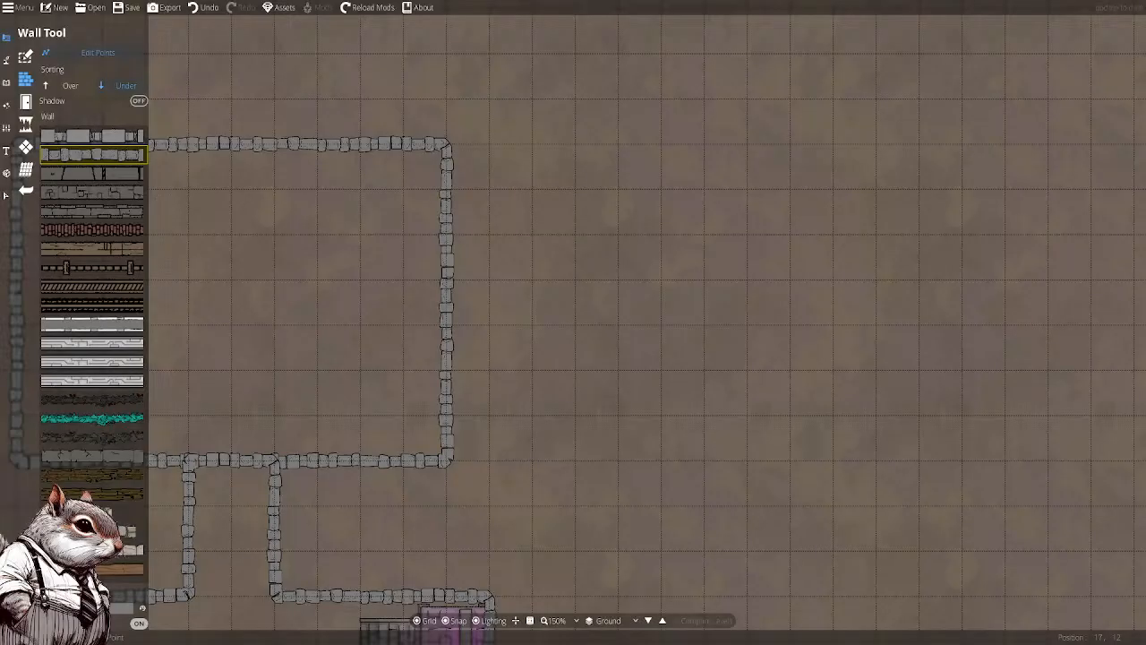
{"action": "left_click_drag", "start_coordinate": [542, 359], "coordinate": [1000, 337]}
{"action": "scroll", "coordinate": [719, 379], "scroll_direction": "down", "scroll_amount": 2}
{"action": "left_click_drag", "start_coordinate": [907, 387], "coordinate": [970, 339]}
{"action": "scroll", "coordinate": [872, 352], "scroll_direction": "down", "scroll_amount": 2}
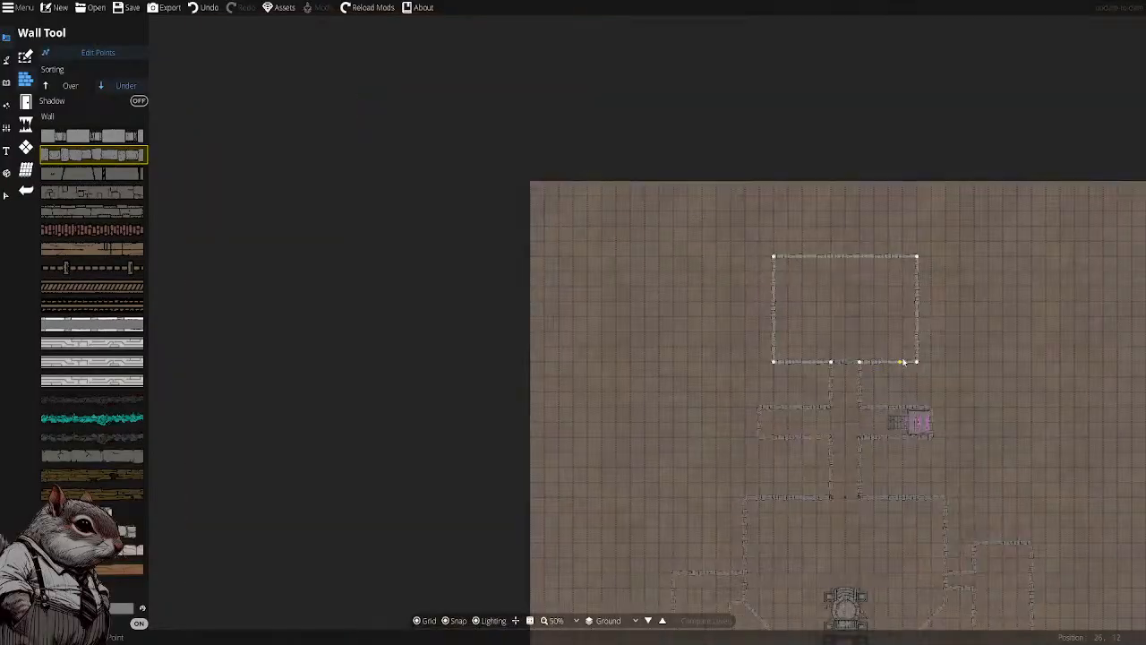
{"action": "left_click_drag", "start_coordinate": [900, 361], "coordinate": [762, 364]}
{"action": "scroll", "coordinate": [660, 330], "scroll_direction": "up", "scroll_amount": 2}
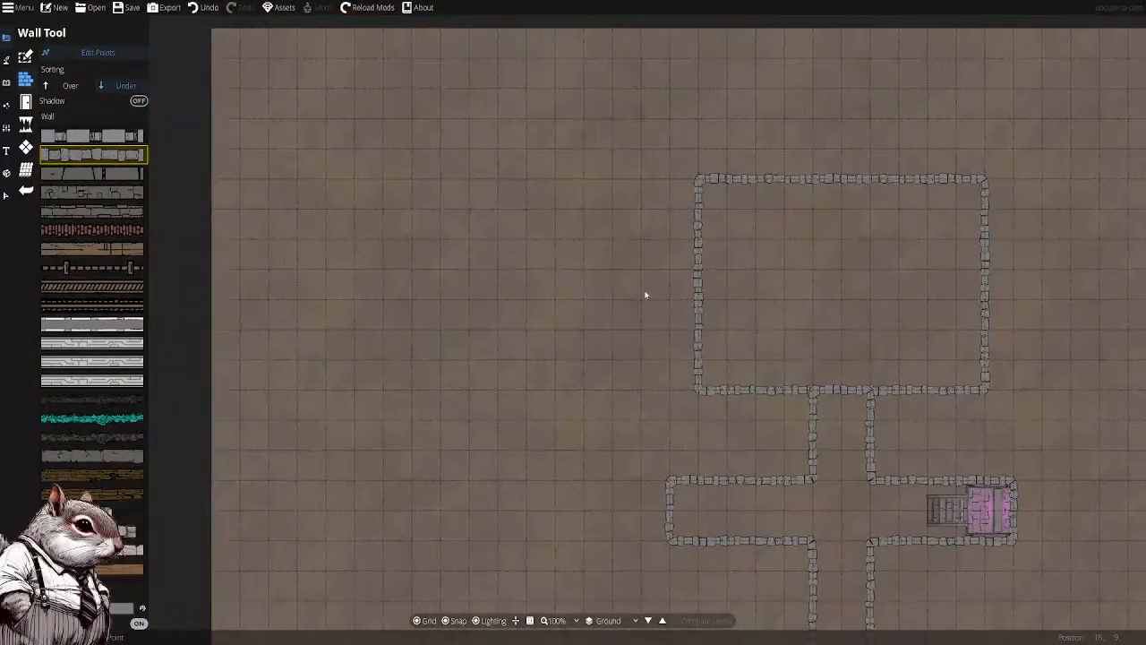
{"action": "left_click", "coordinate": [698, 269]}
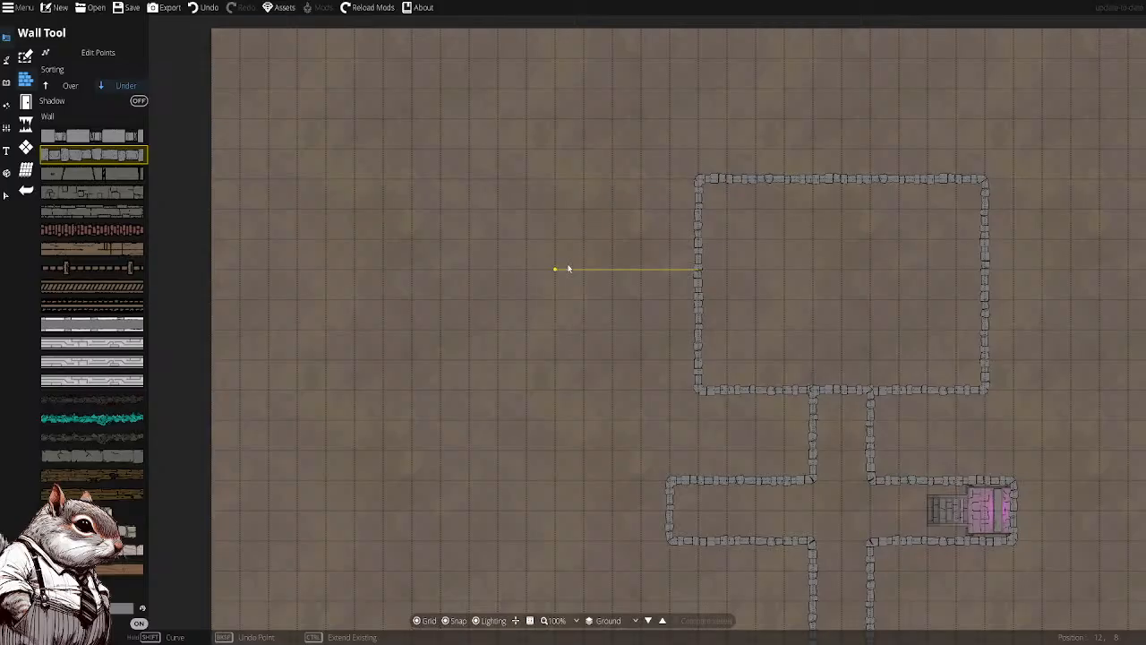
{"action": "left_click", "coordinate": [556, 268]}
{"action": "left_click", "coordinate": [555, 180]}
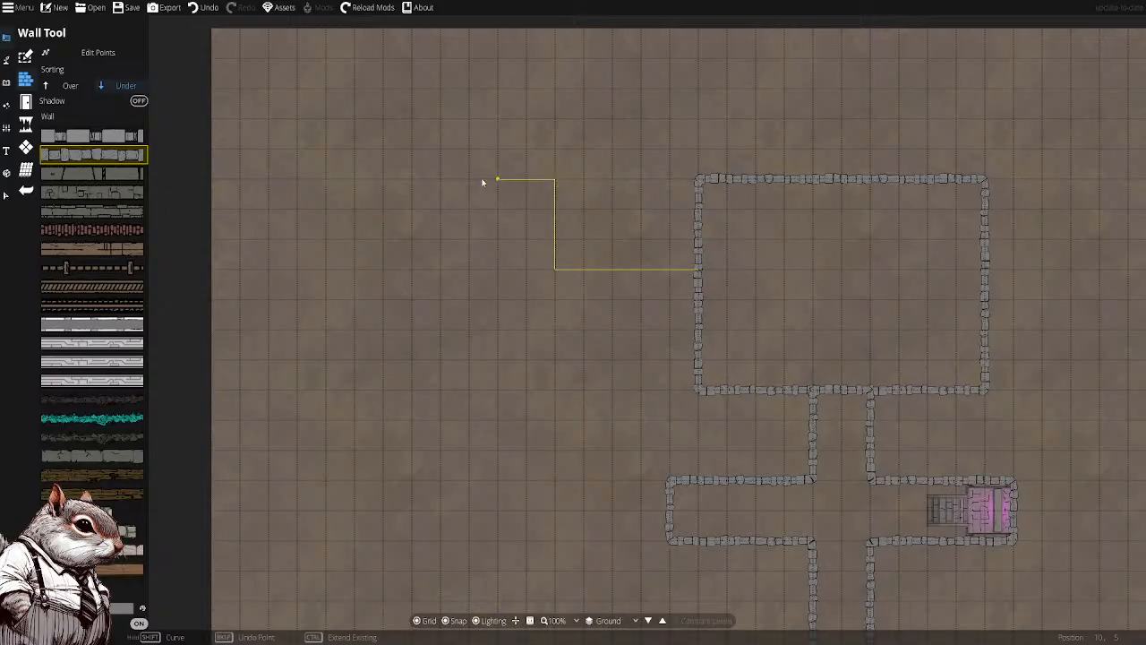
{"action": "left_click", "coordinate": [396, 186]}
{"action": "left_click", "coordinate": [385, 388]}
{"action": "left_click", "coordinate": [556, 388]}
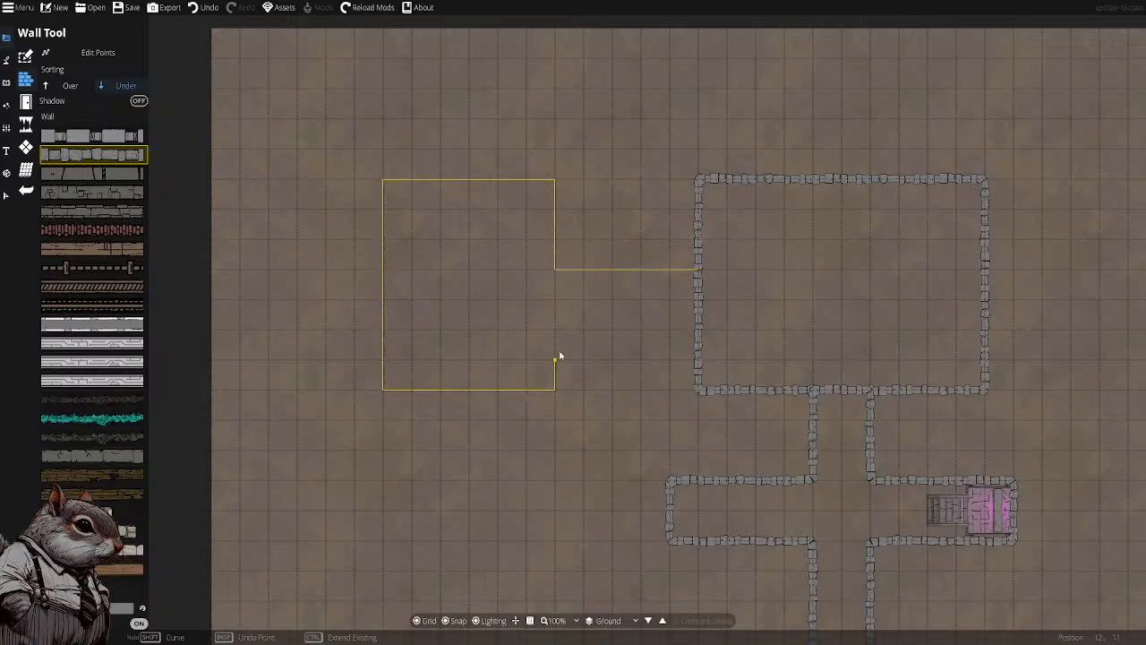
{"action": "left_click", "coordinate": [555, 300]}
{"action": "double_click", "coordinate": [700, 301]}
Examine the empty map area to the right of the large rectangular room for further room space
{"action": "left_click_drag", "start_coordinate": [911, 342], "coordinate": [534, 369]}
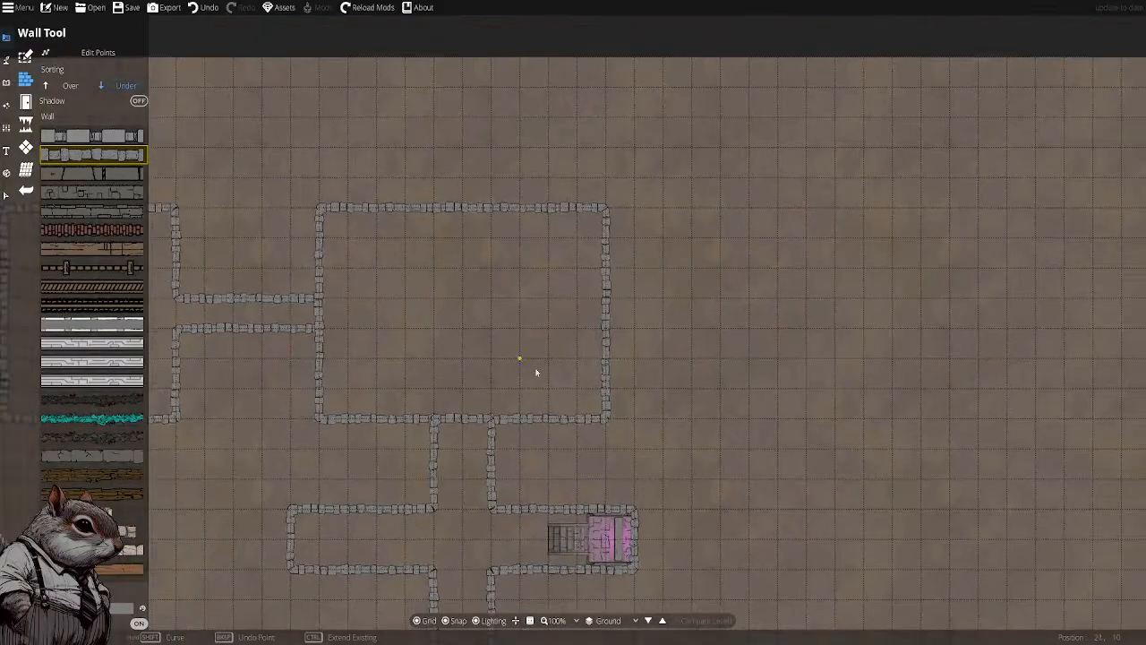
{"action": "left_click_drag", "start_coordinate": [661, 368], "coordinate": [573, 337]}
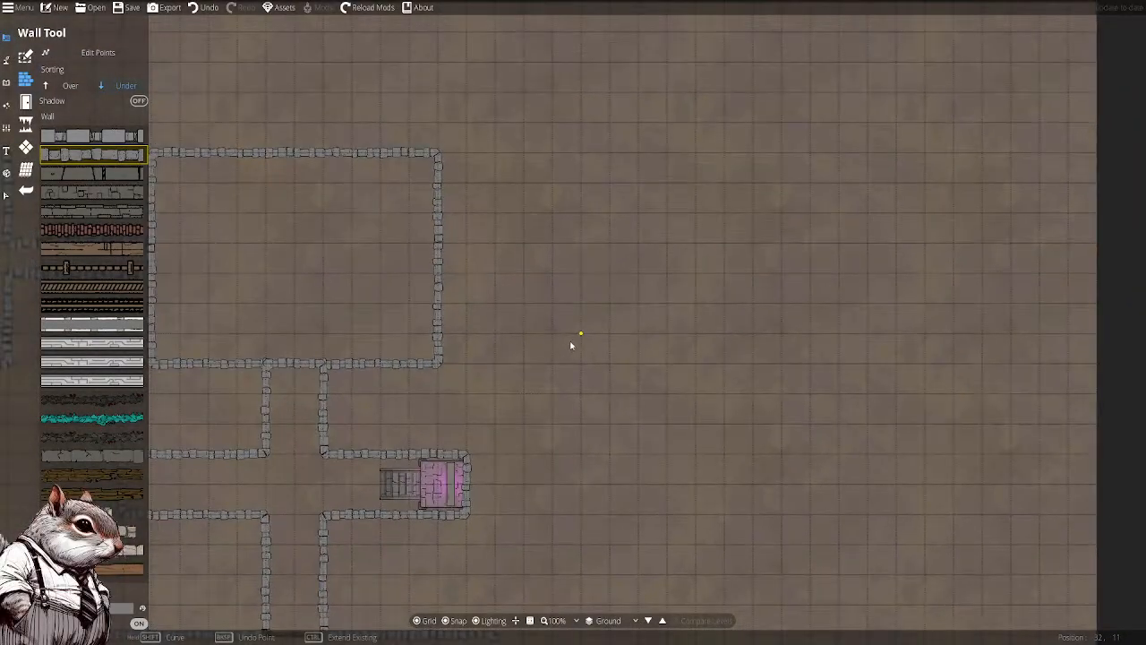
{"action": "scroll", "coordinate": [575, 340], "scroll_direction": "down", "scroll_amount": 2}
{"action": "left_click_drag", "start_coordinate": [504, 339], "coordinate": [499, 302]}
{"action": "scroll", "coordinate": [579, 313], "scroll_direction": "up", "scroll_amount": 1}
{"action": "scroll", "coordinate": [595, 306], "scroll_direction": "up", "scroll_amount": 1}
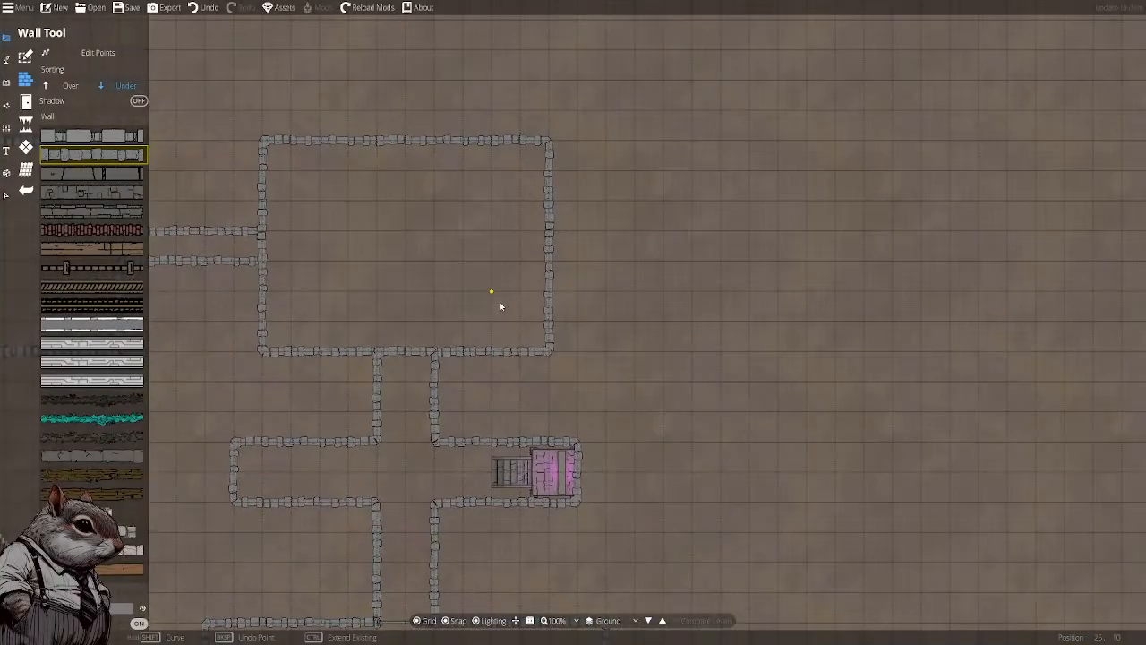
{"action": "left_click_drag", "start_coordinate": [704, 304], "coordinate": [512, 306]}
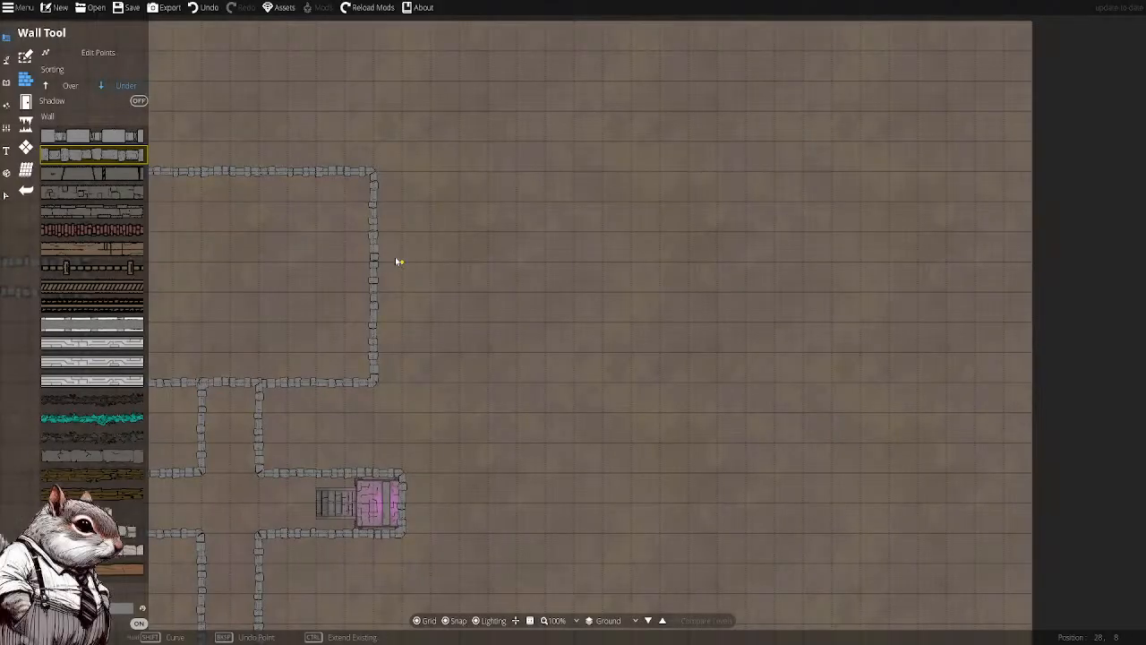
{"action": "left_click_drag", "start_coordinate": [470, 270], "coordinate": [453, 279]}
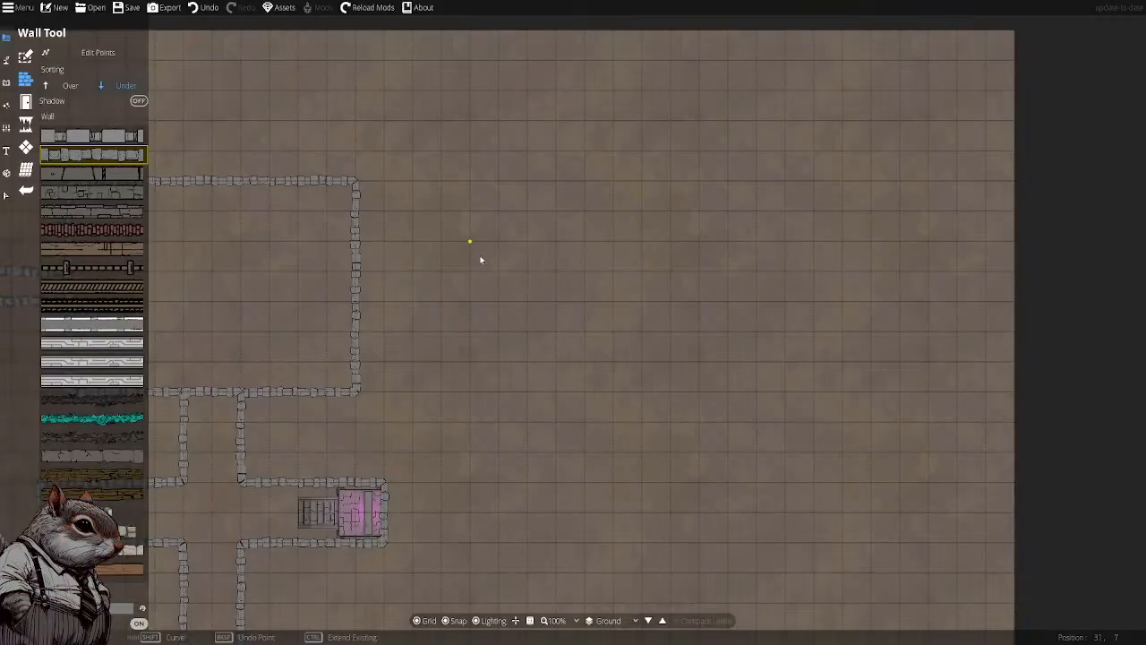
{"action": "left_click_drag", "start_coordinate": [480, 258], "coordinate": [479, 261]}
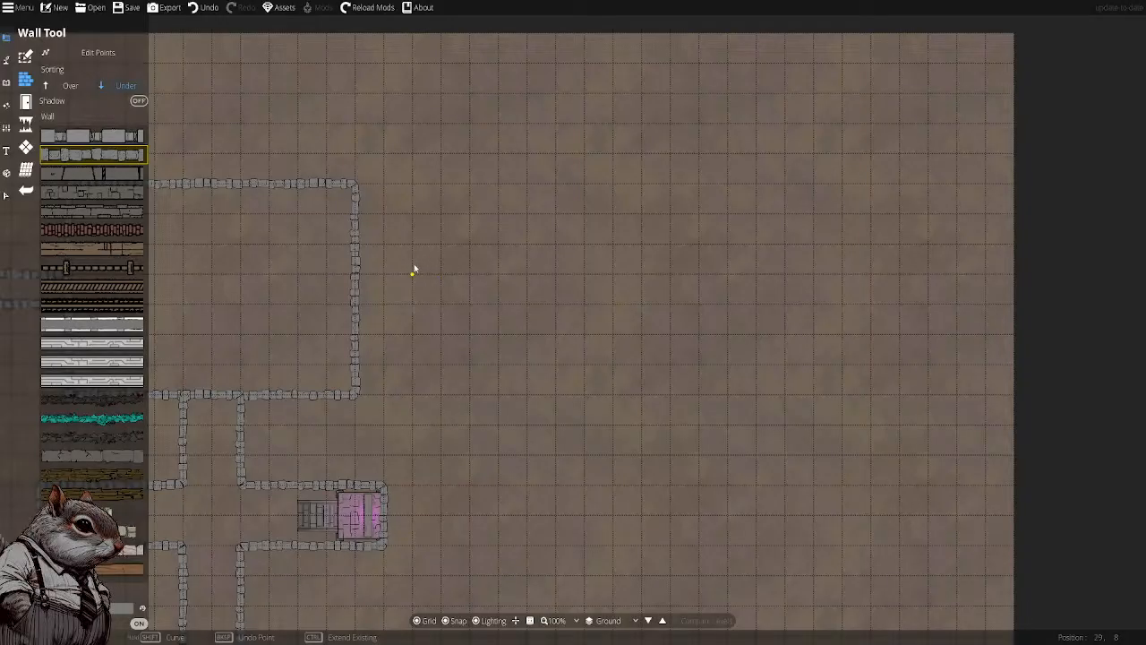
{"action": "left_click_drag", "start_coordinate": [368, 269], "coordinate": [379, 272]}
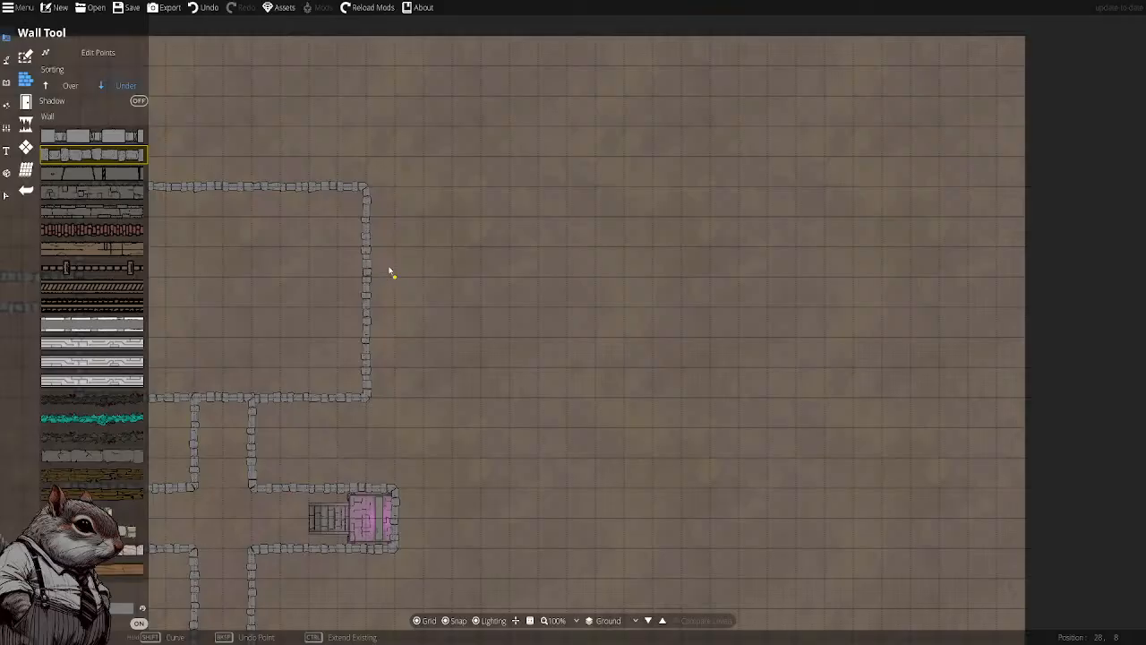
{"action": "scroll", "coordinate": [450, 260], "scroll_direction": "up", "scroll_amount": 3}
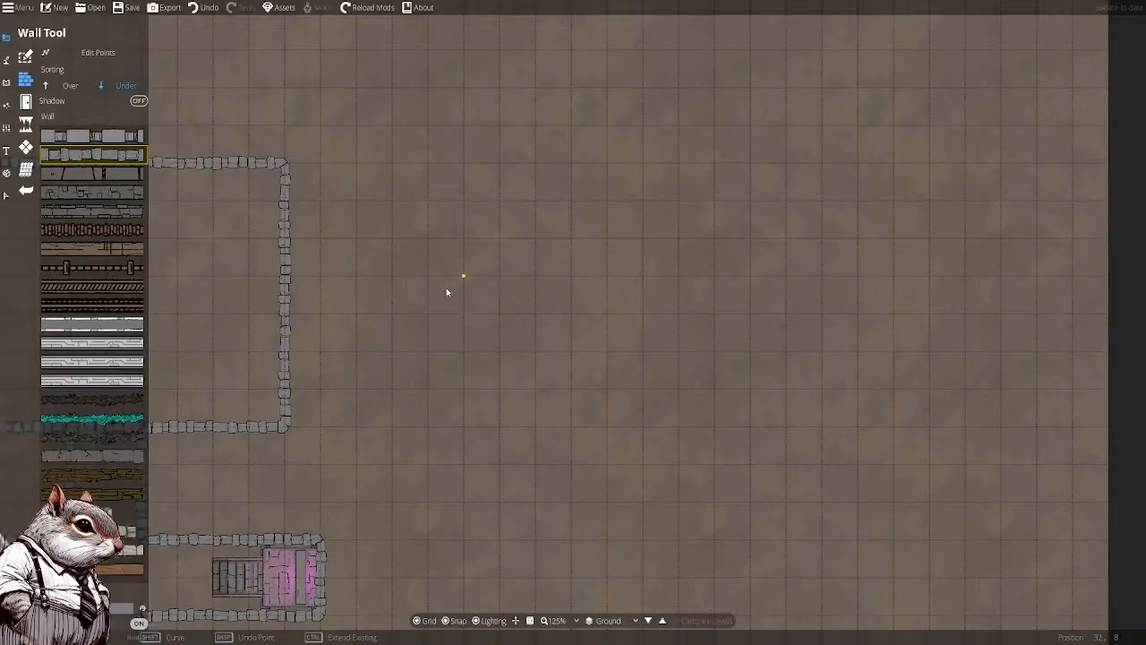
Save the map and review it from the large rectangular room down to the small gated room at the map's lower edge
{"action": "left_click", "coordinate": [131, 7]}
{"action": "left_click_drag", "start_coordinate": [539, 299], "coordinate": [408, 283]}
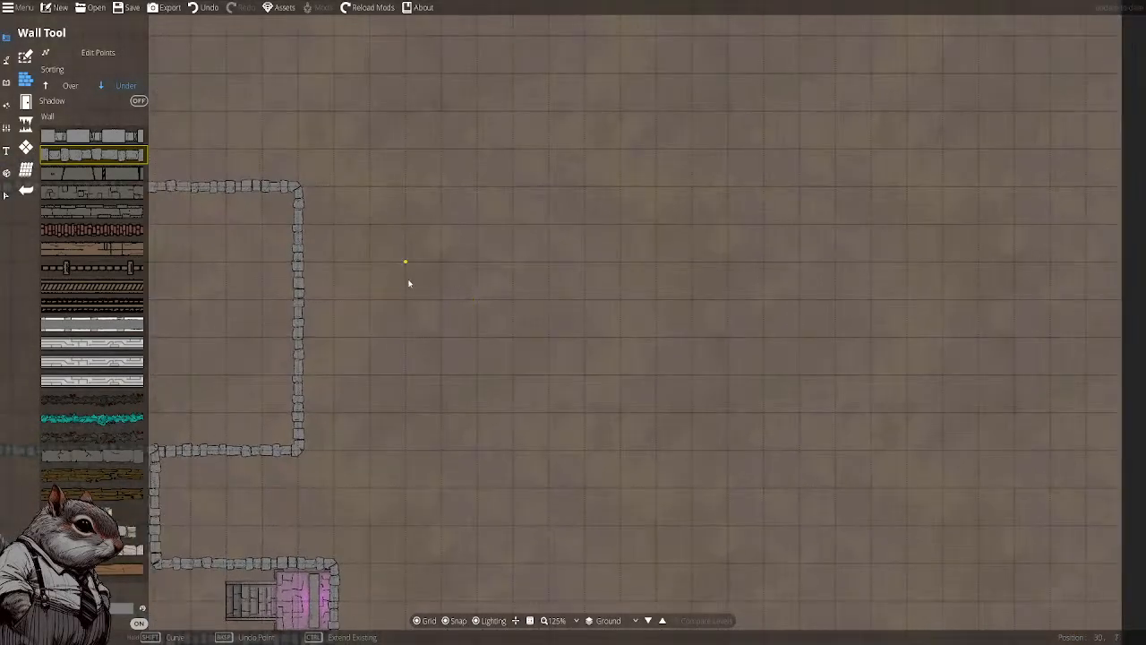
{"action": "left_click_drag", "start_coordinate": [542, 335], "coordinate": [521, 337]}
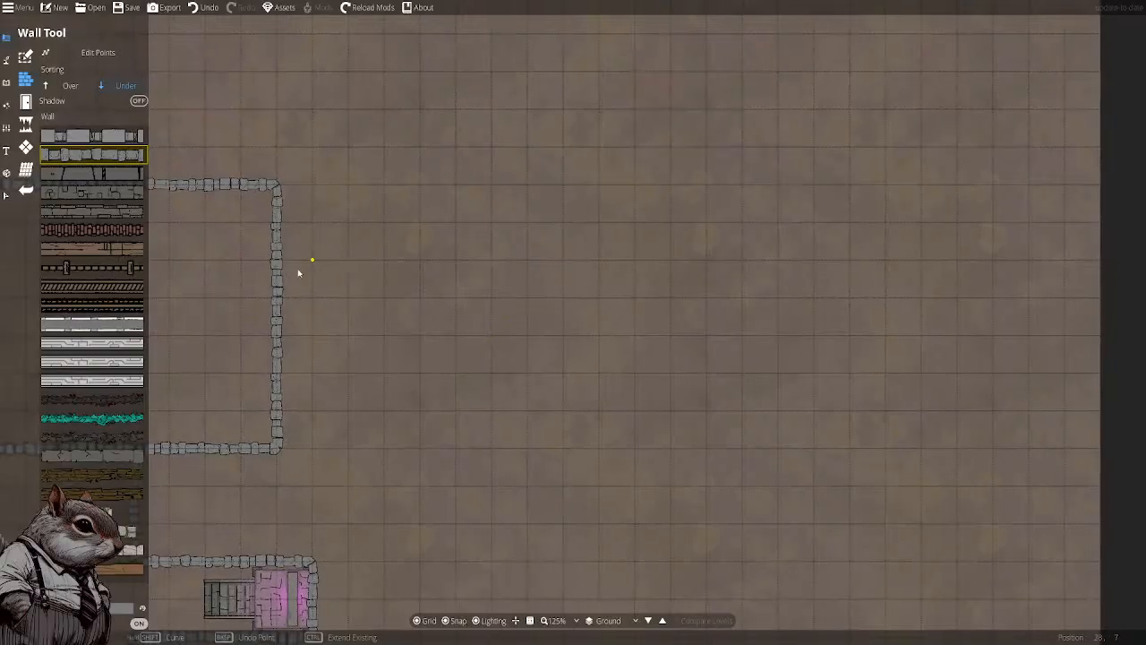
{"action": "left_click_drag", "start_coordinate": [400, 439], "coordinate": [690, 205]}
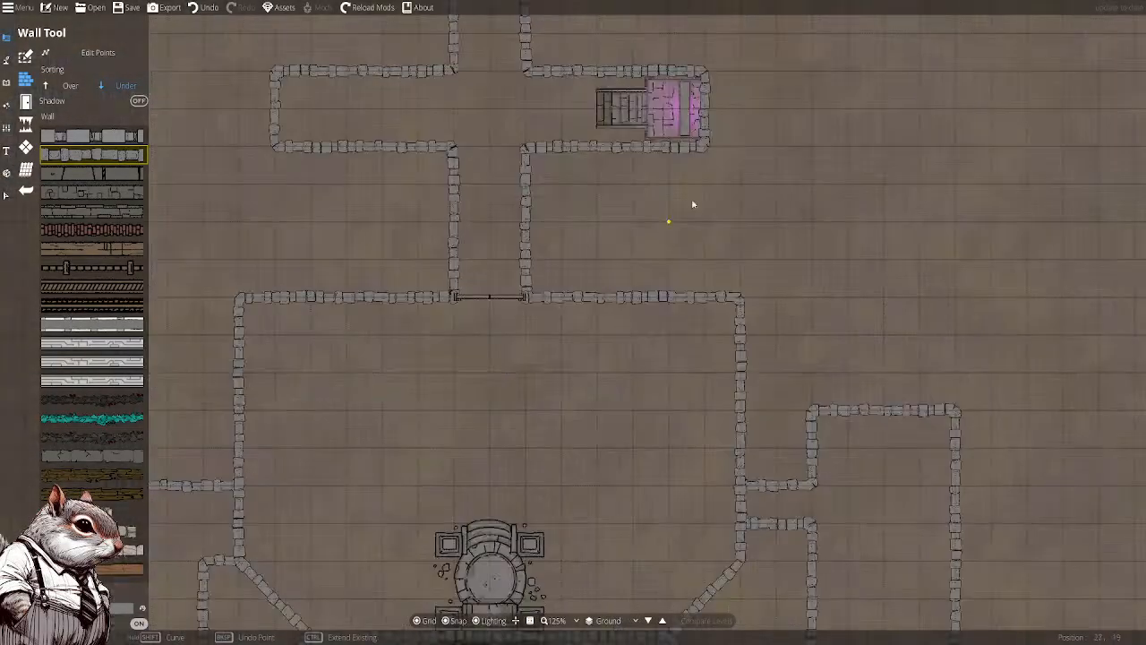
{"action": "left_click_drag", "start_coordinate": [573, 537], "coordinate": [673, 99]}
{"action": "left_click_drag", "start_coordinate": [682, 425], "coordinate": [675, 27]}
{"action": "left_click_drag", "start_coordinate": [652, 332], "coordinate": [616, 392]}
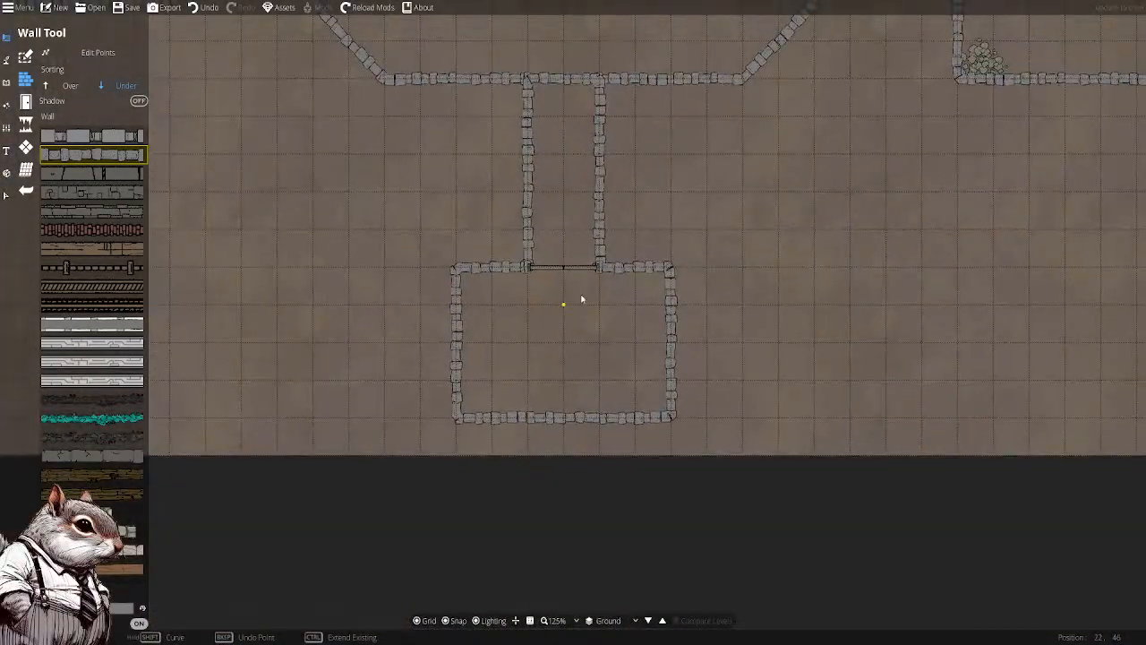
{"action": "scroll", "coordinate": [556, 299], "scroll_direction": "up", "scroll_amount": 1}
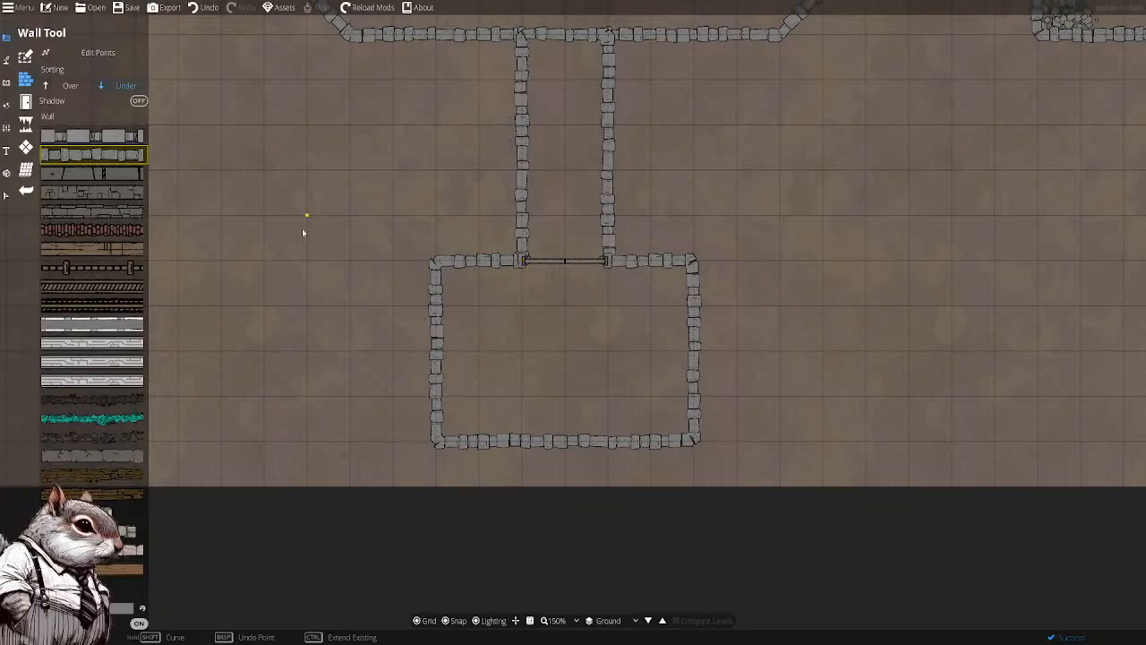
{"action": "left_click", "coordinate": [26, 101]}
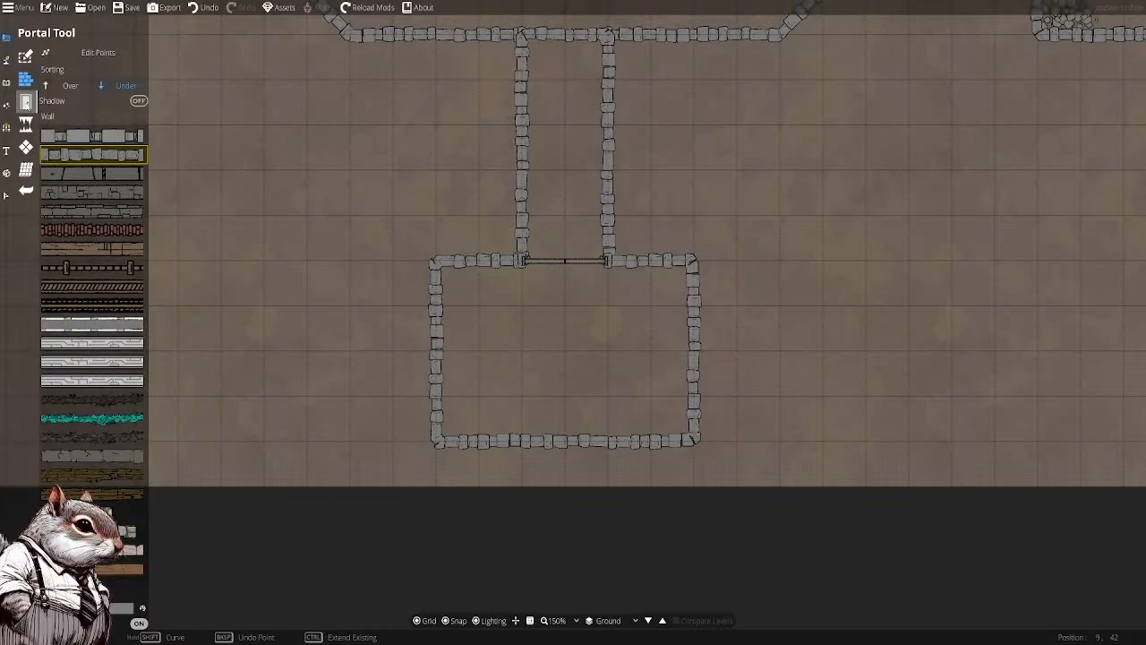
{"action": "left_click", "coordinate": [6, 83]}
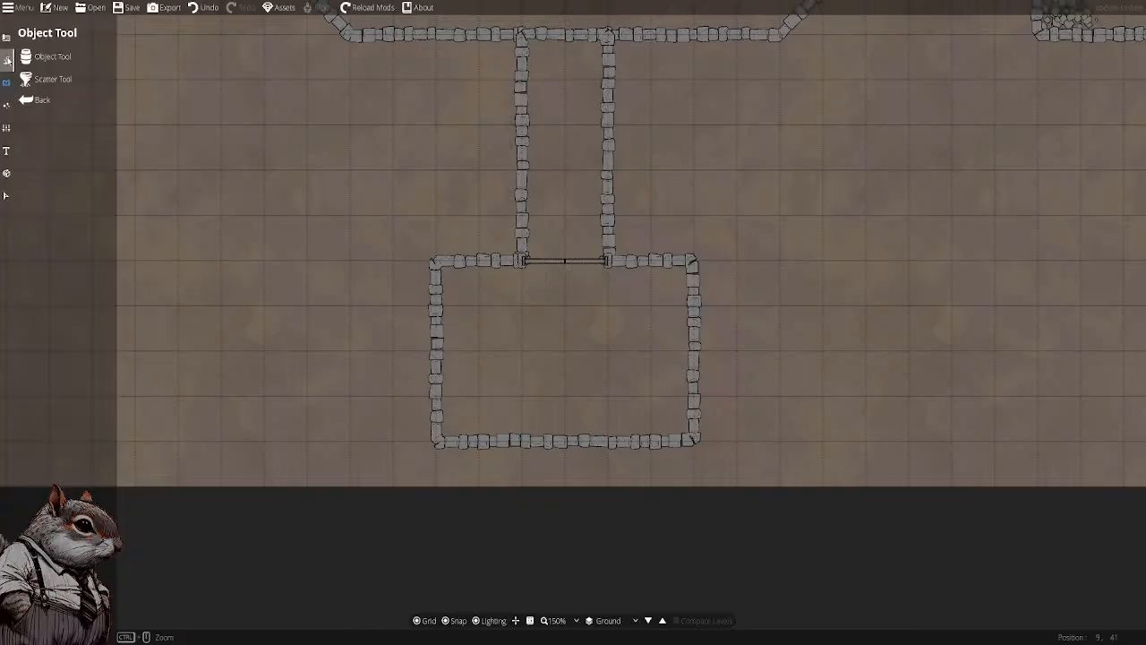
{"action": "left_click", "coordinate": [6, 59]}
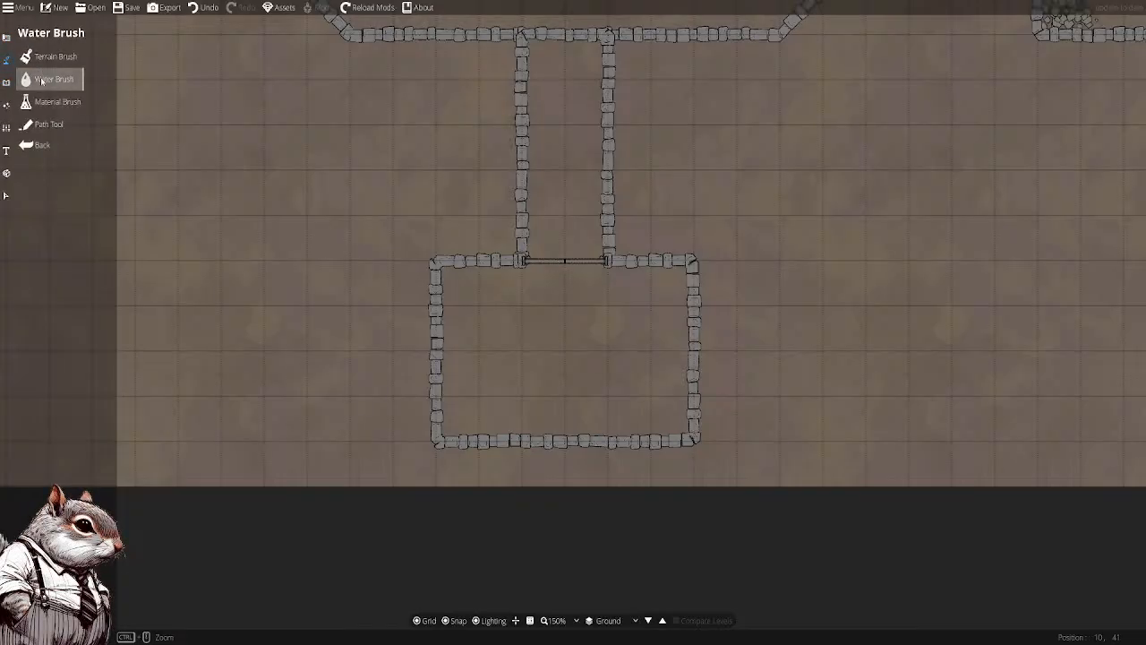
{"action": "left_click", "coordinate": [46, 103]}
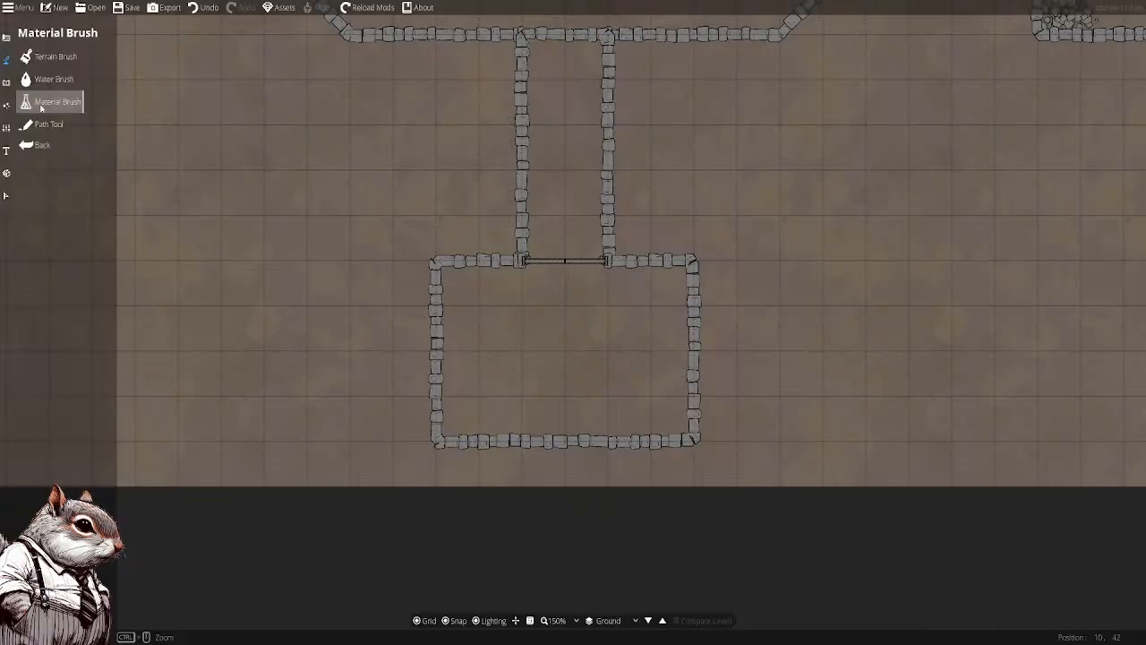
{"action": "left_click", "coordinate": [55, 85]}
{"action": "left_click", "coordinate": [63, 63]}
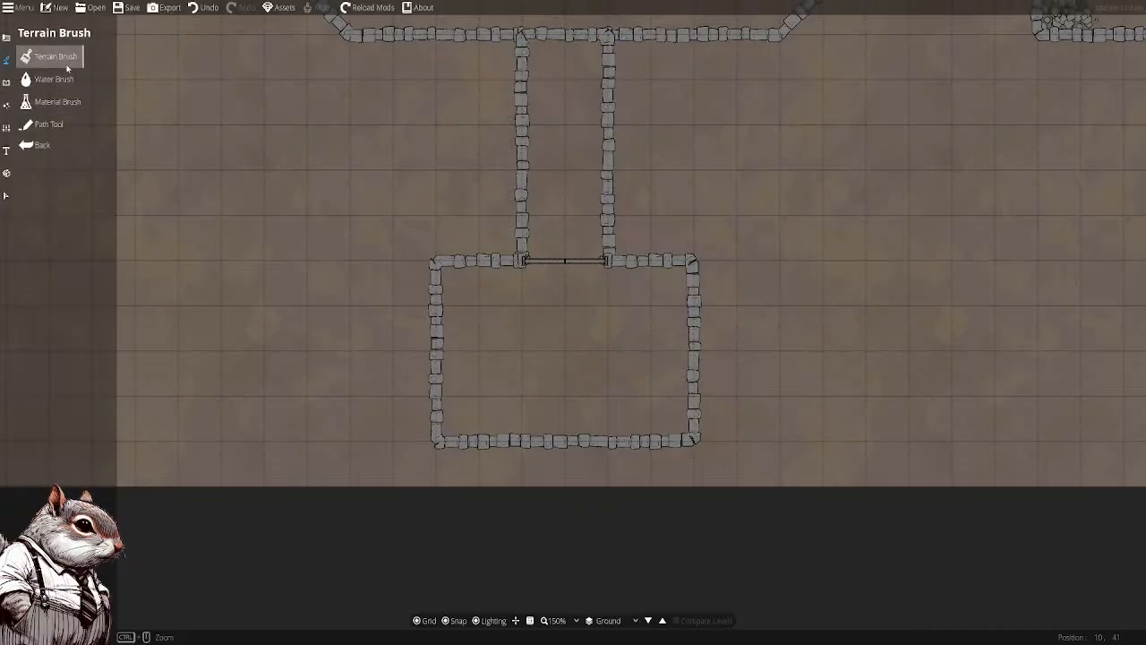
{"action": "left_click", "coordinate": [69, 75]}
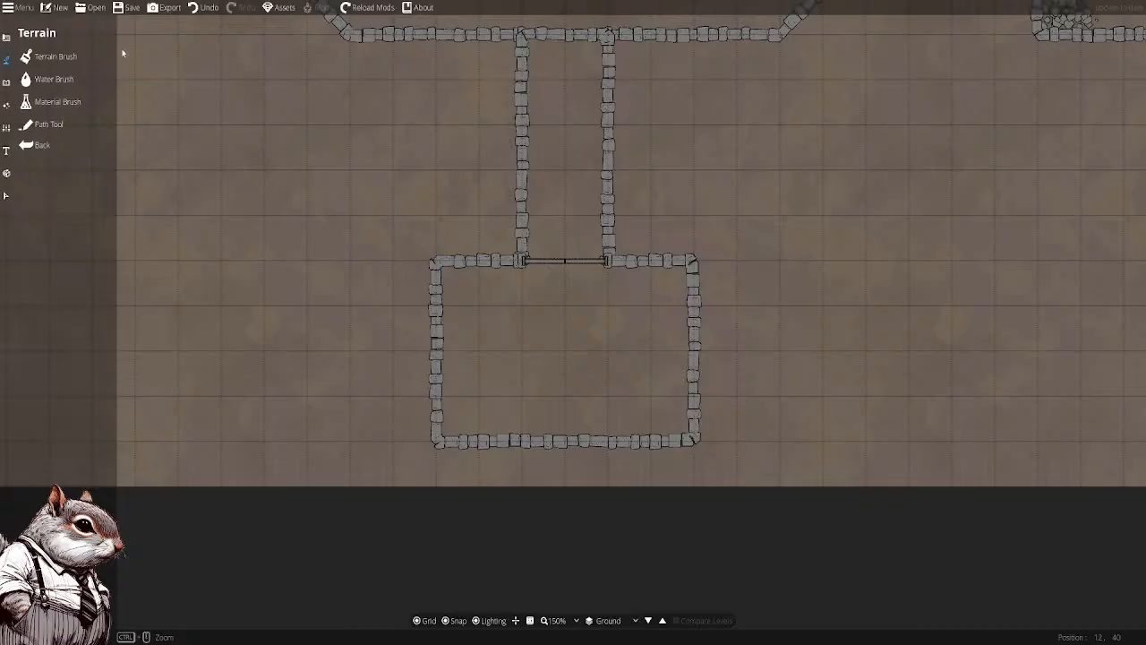
Save the dungeon map and open the recent map Egyptian One Shot.dungeondraft_map
{"action": "left_click", "coordinate": [24, 8]}
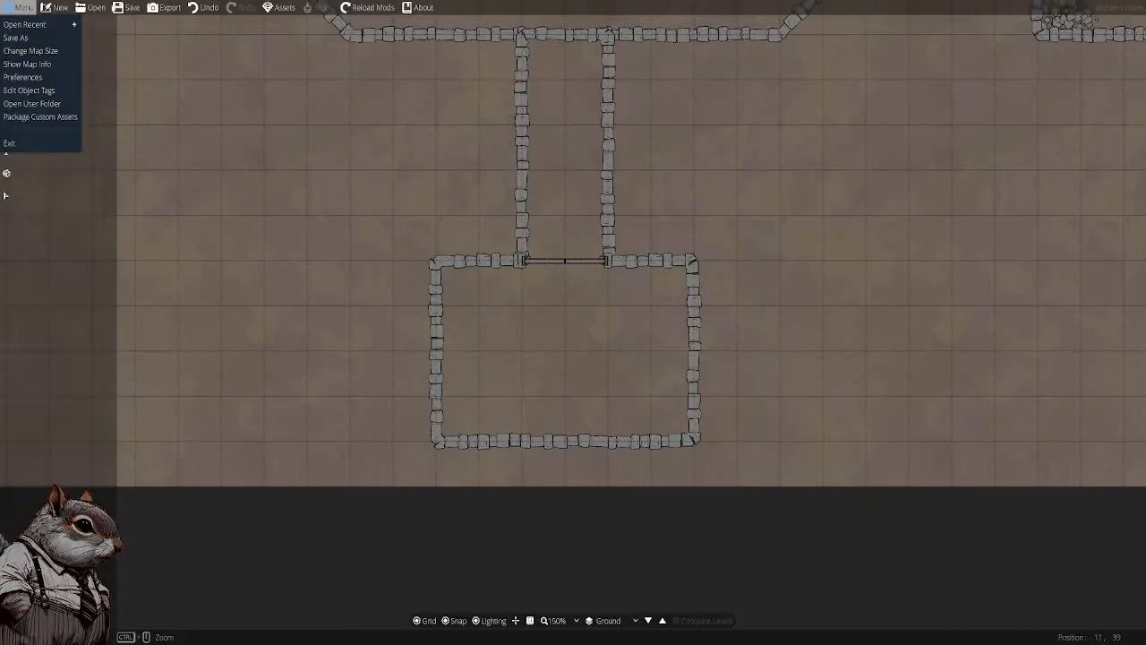
{"action": "left_click", "coordinate": [125, 8]}
{"action": "left_click", "coordinate": [25, 8]}
{"action": "mouse_move", "coordinate": [55, 29]}
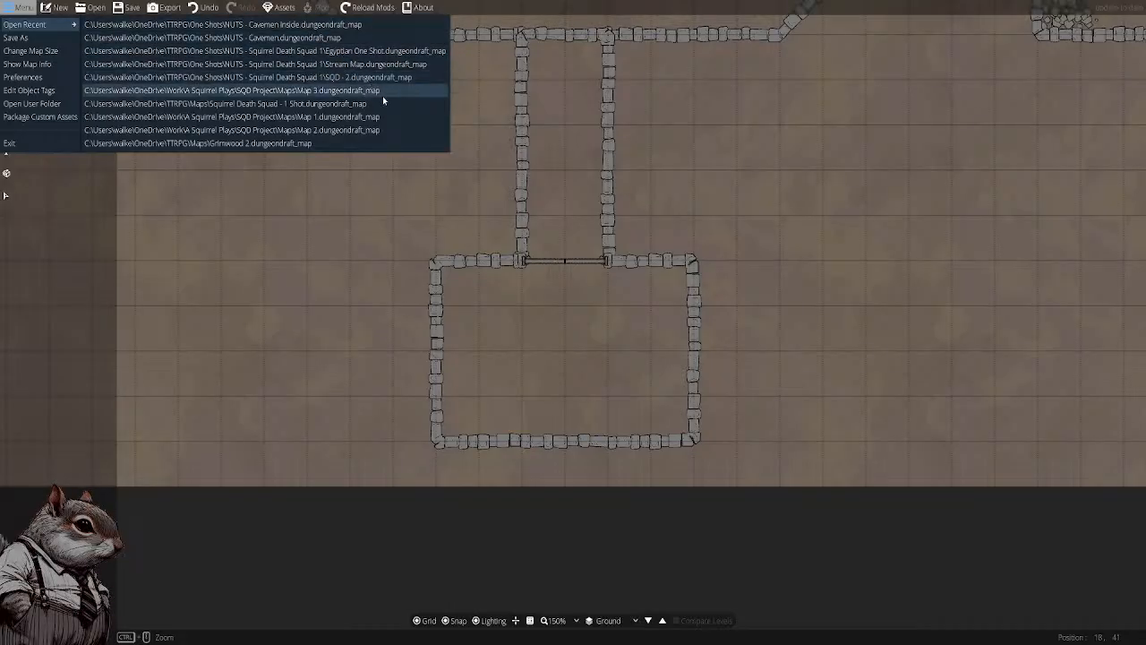
{"action": "left_click", "coordinate": [383, 51]}
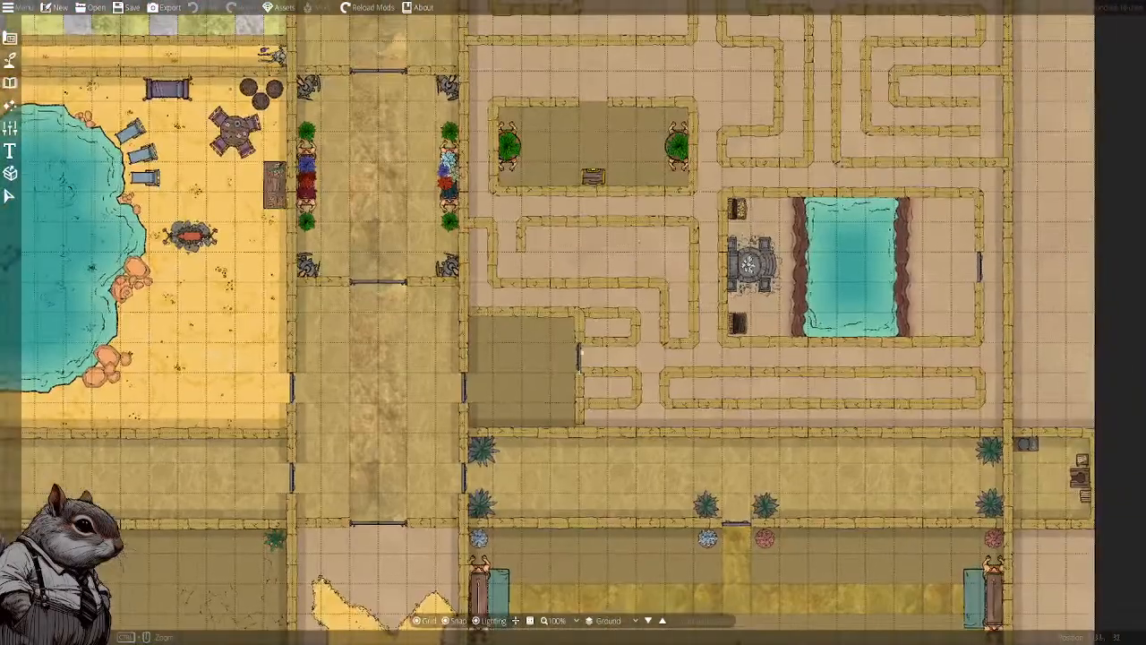
Examine the maze in the Egyptian map's right part, including its wall layout, dead ends, enclosed rooms and water room
{"action": "left_click_drag", "start_coordinate": [581, 352], "coordinate": [437, 530]}
{"action": "left_click_drag", "start_coordinate": [586, 218], "coordinate": [517, 417]}
{"action": "left_click_drag", "start_coordinate": [510, 181], "coordinate": [510, 230]}
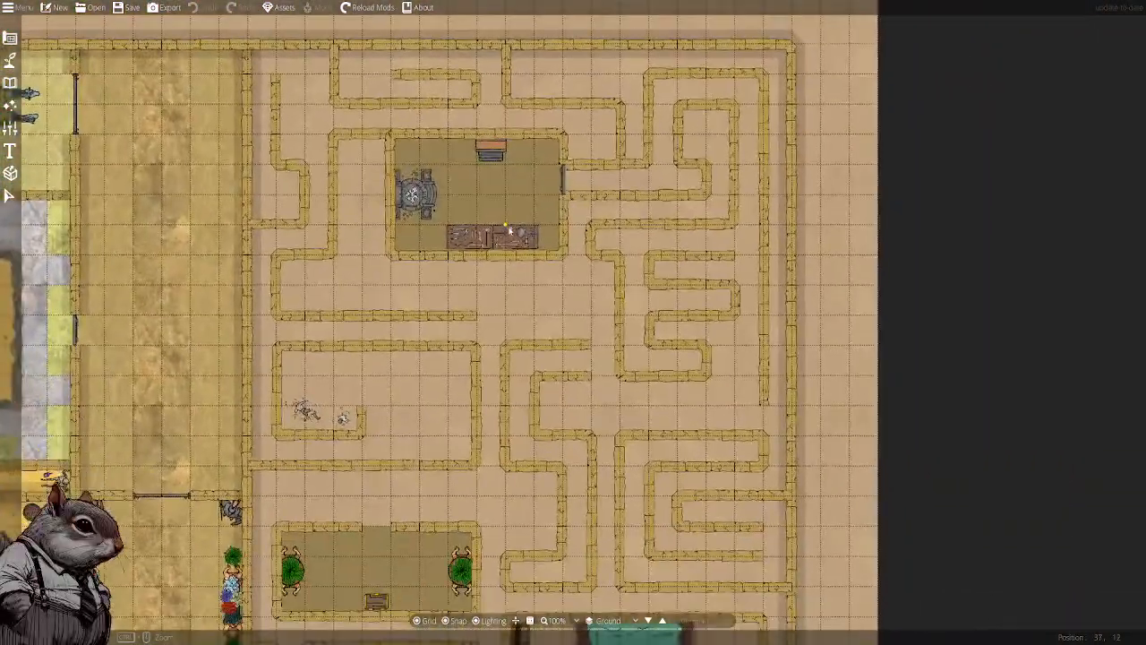
{"action": "scroll", "coordinate": [509, 258], "scroll_direction": "down", "scroll_amount": 1}
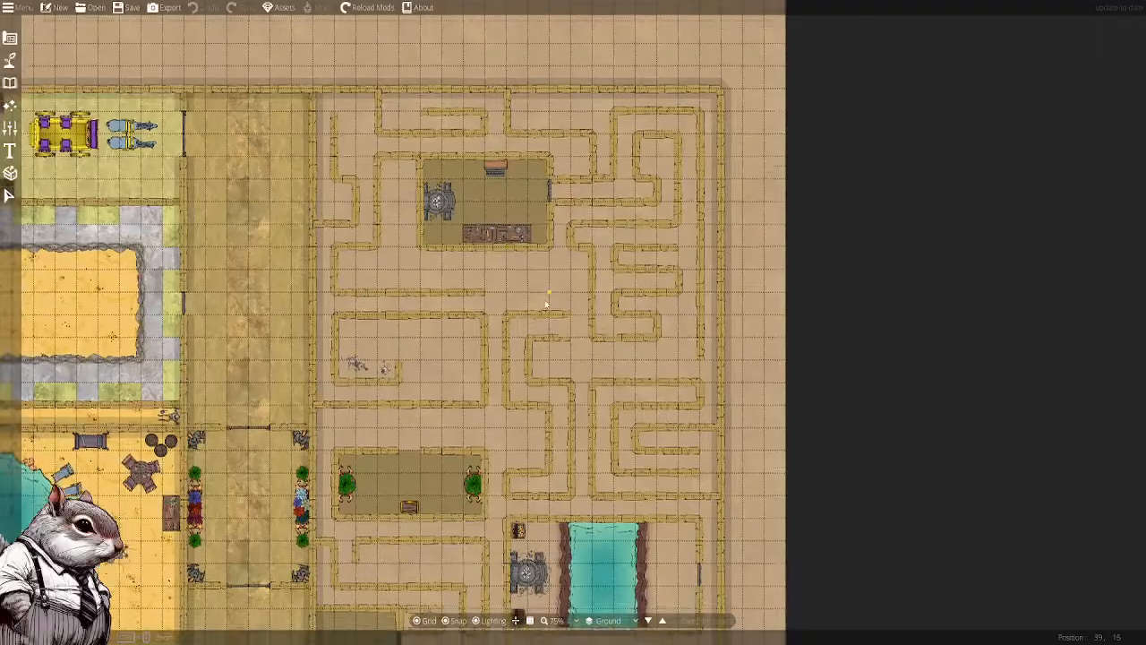
{"action": "left_click_drag", "start_coordinate": [544, 299], "coordinate": [539, 260]}
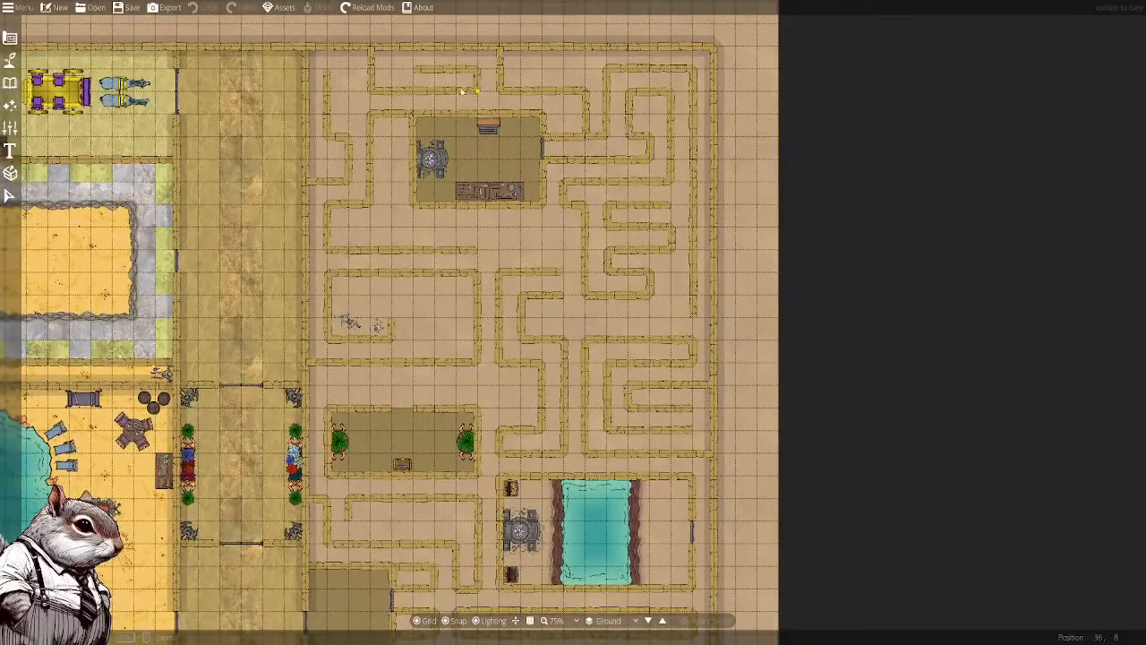
{"action": "left_click_drag", "start_coordinate": [472, 580], "coordinate": [474, 355]}
{"action": "left_click_drag", "start_coordinate": [372, 381], "coordinate": [340, 418]}
{"action": "left_click_drag", "start_coordinate": [411, 286], "coordinate": [440, 315]}
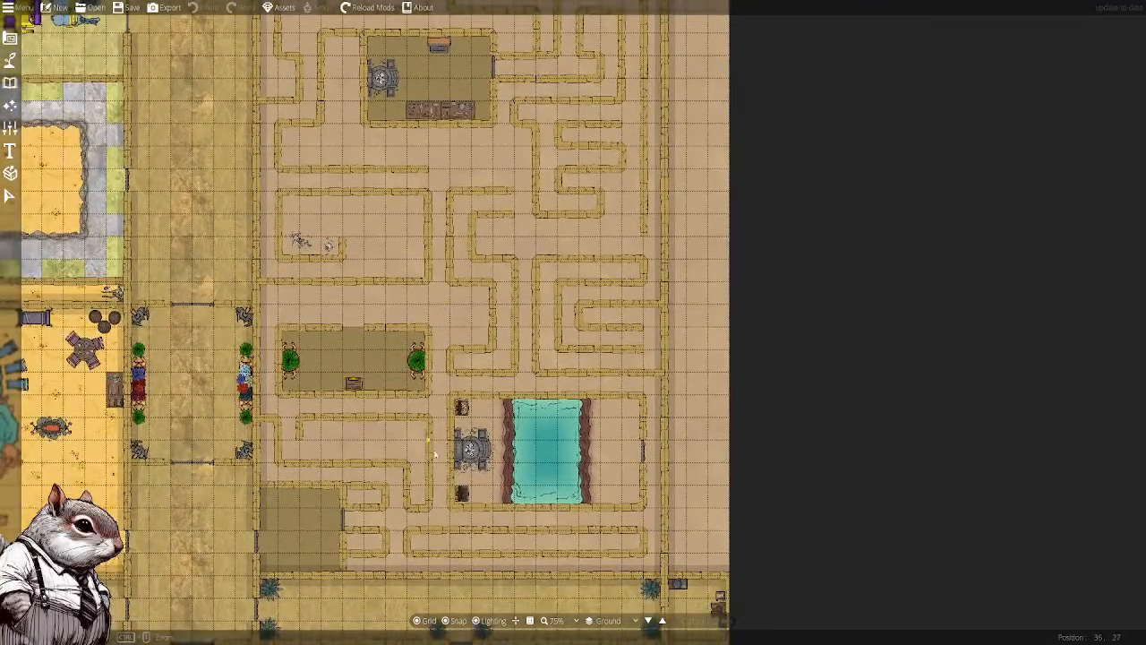
{"action": "left_click_drag", "start_coordinate": [409, 329], "coordinate": [402, 352]}
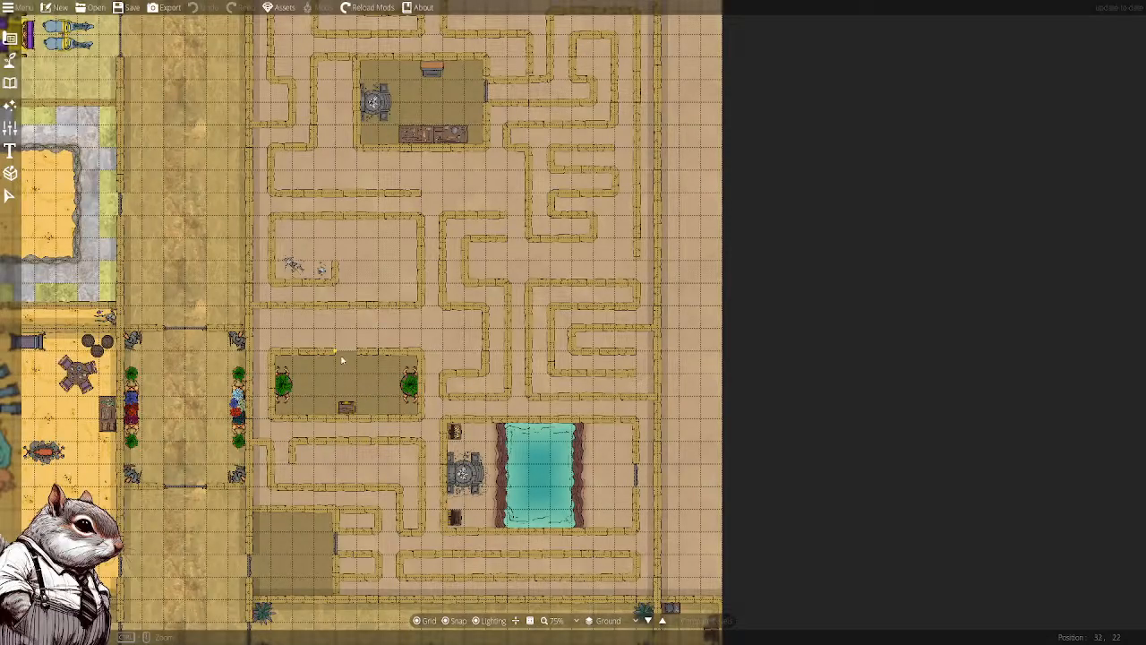
{"action": "left_click_drag", "start_coordinate": [444, 106], "coordinate": [470, 184]}
{"action": "left_click_drag", "start_coordinate": [526, 277], "coordinate": [439, 235]}
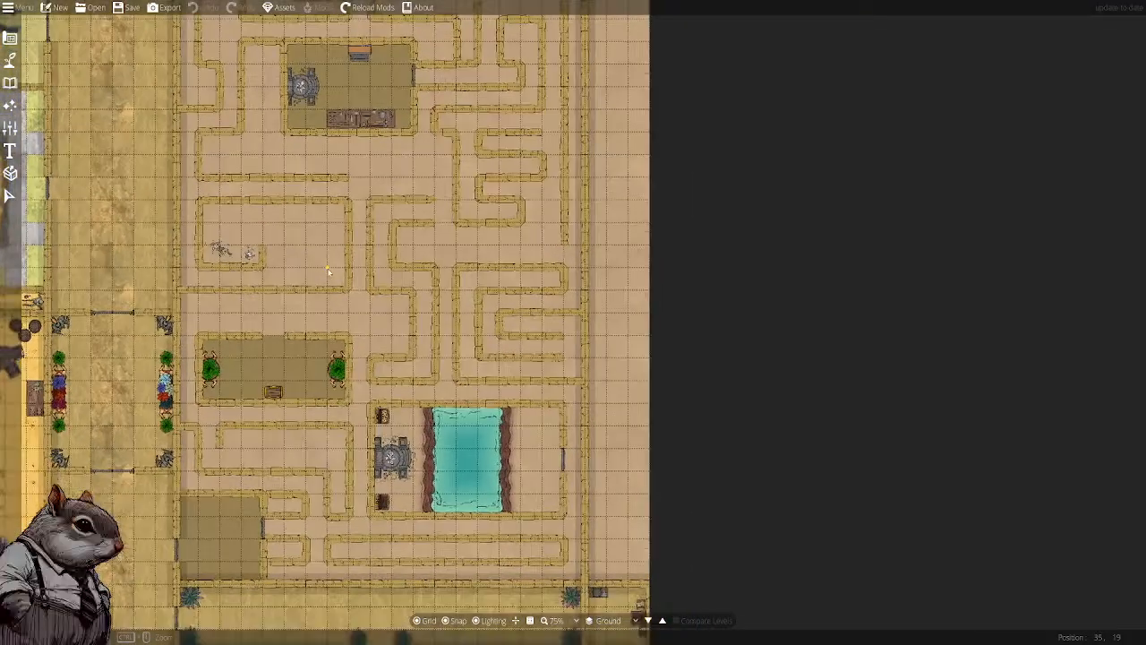
{"action": "left_click_drag", "start_coordinate": [333, 288], "coordinate": [328, 270]}
{"action": "left_click_drag", "start_coordinate": [385, 287], "coordinate": [427, 265]}
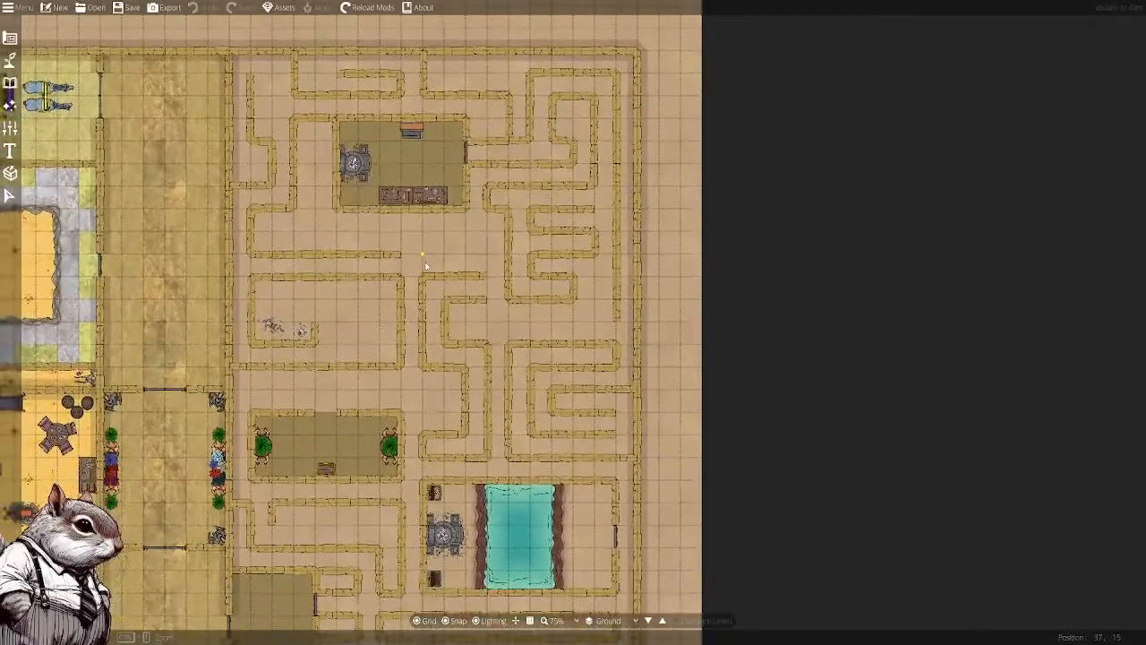
{"action": "left_click_drag", "start_coordinate": [469, 335], "coordinate": [445, 284]}
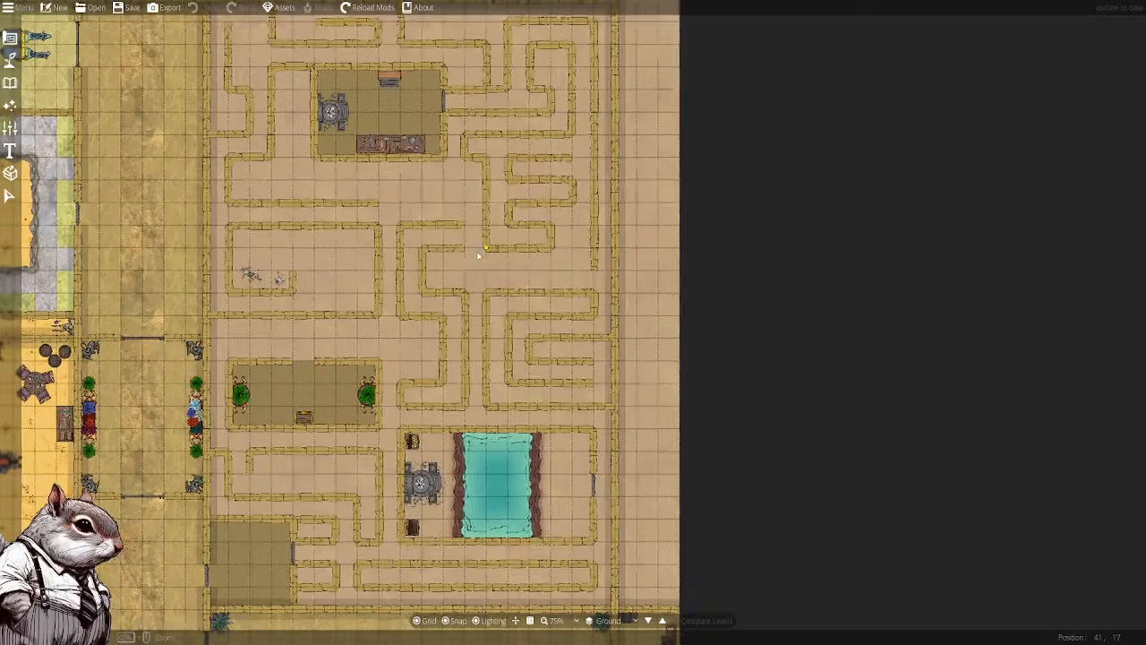
{"action": "left_click_drag", "start_coordinate": [476, 258], "coordinate": [496, 283]}
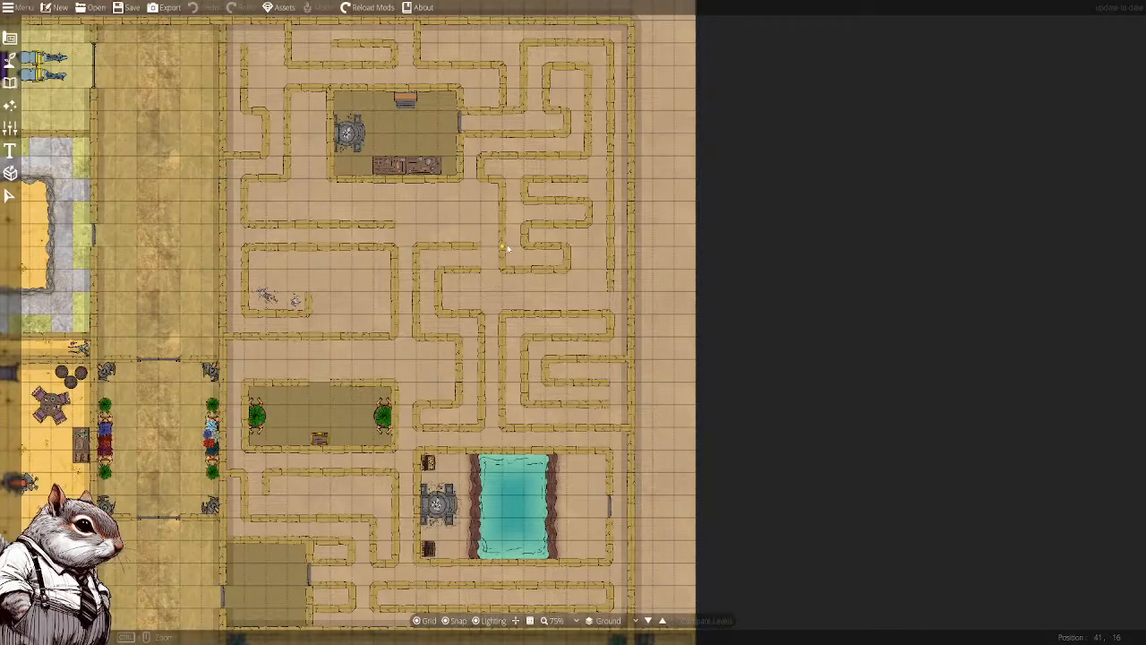
{"action": "left_click_drag", "start_coordinate": [527, 245], "coordinate": [531, 235]}
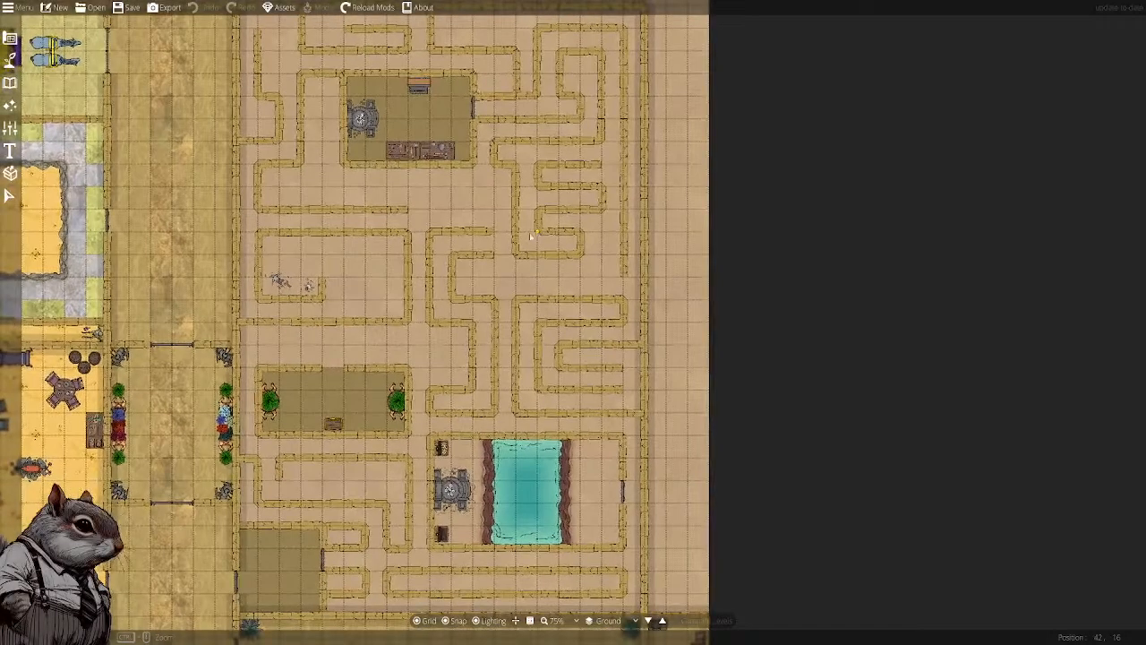
{"action": "left_click_drag", "start_coordinate": [534, 315], "coordinate": [564, 297]}
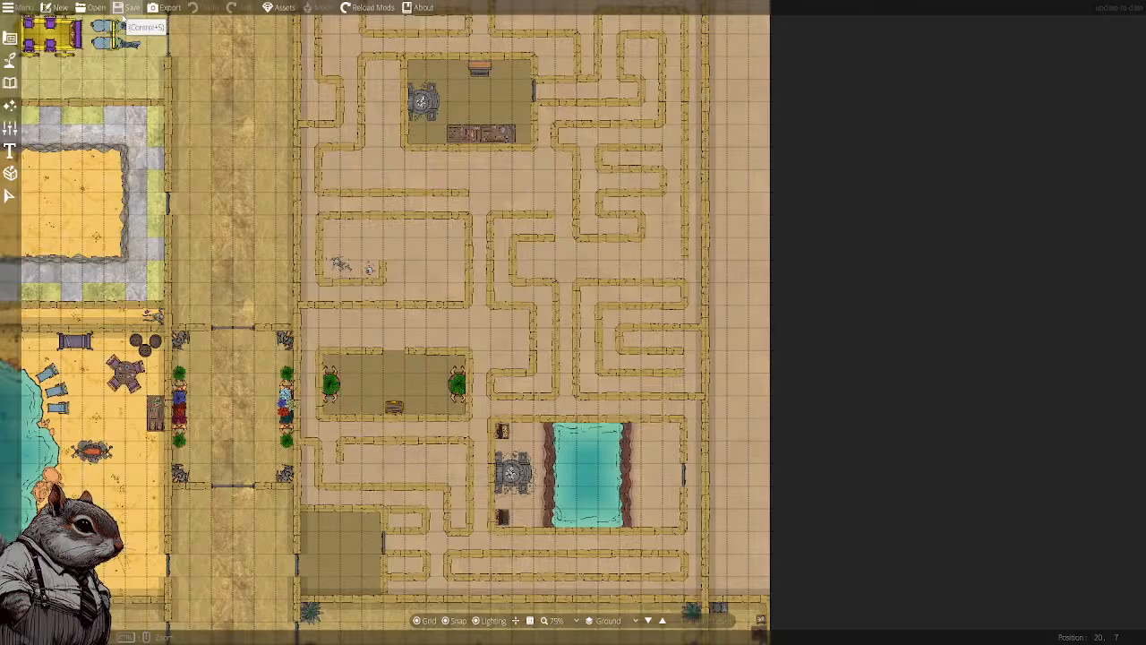
Open the recently used map "NUTS - Cavemen Inside.dungeondraft_map"
{"action": "left_click", "coordinate": [27, 9]}
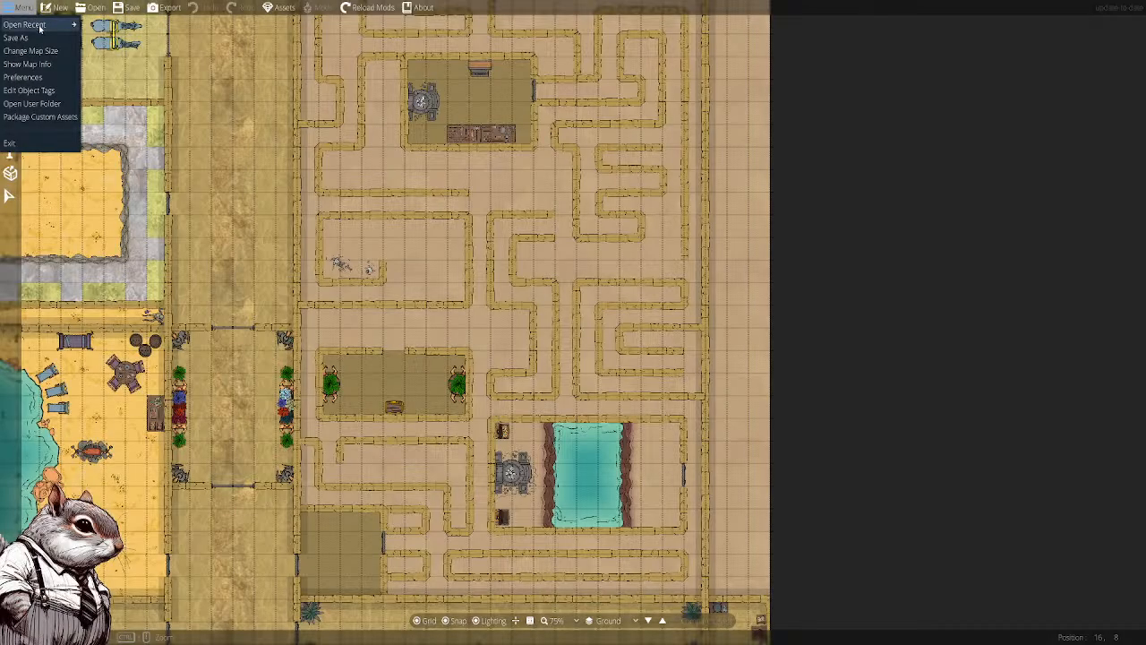
{"action": "mouse_move", "coordinate": [39, 25]}
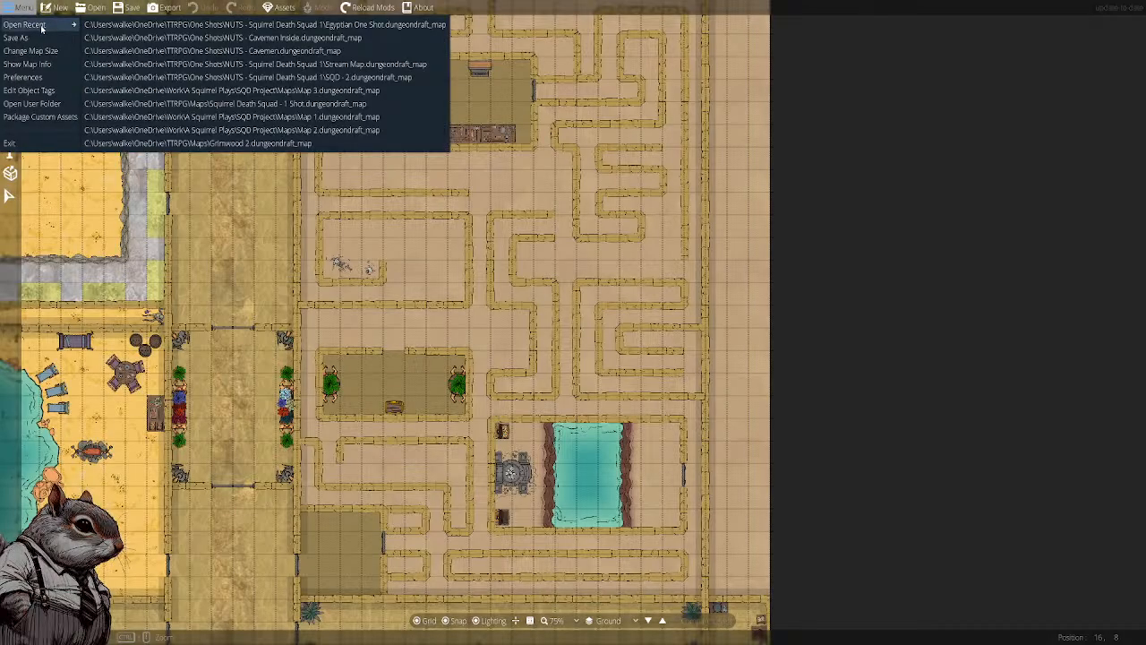
{"action": "left_click", "coordinate": [333, 41]}
{"action": "scroll", "coordinate": [510, 365], "scroll_direction": "up", "scroll_amount": 3}
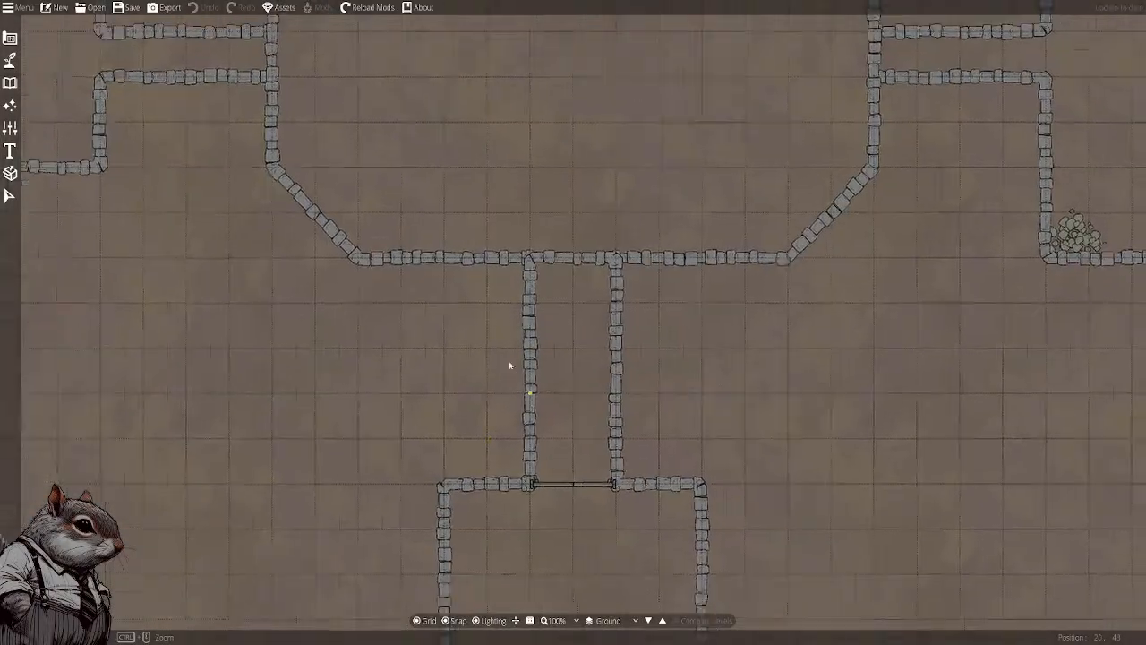
Activate the Pattern Shape Tool and choose the white cracked-stone pattern for the small southern room
{"action": "left_click_drag", "start_coordinate": [509, 366], "coordinate": [458, 172]}
{"action": "left_click", "coordinate": [18, 83]}
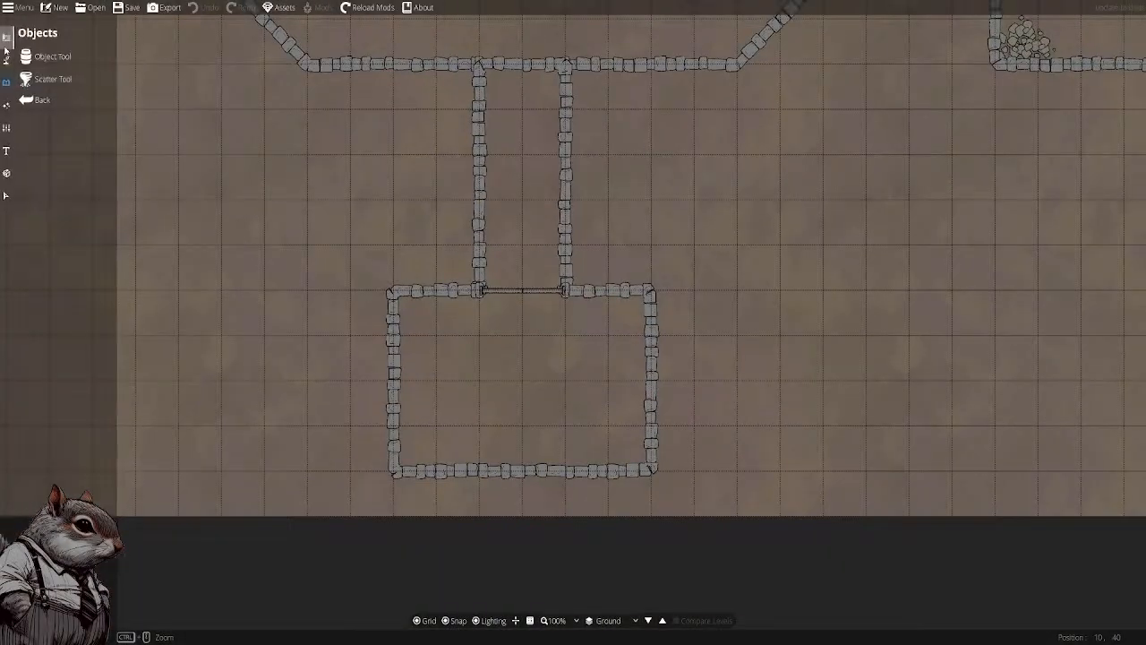
{"action": "left_click", "coordinate": [6, 57]}
{"action": "left_click", "coordinate": [54, 146]}
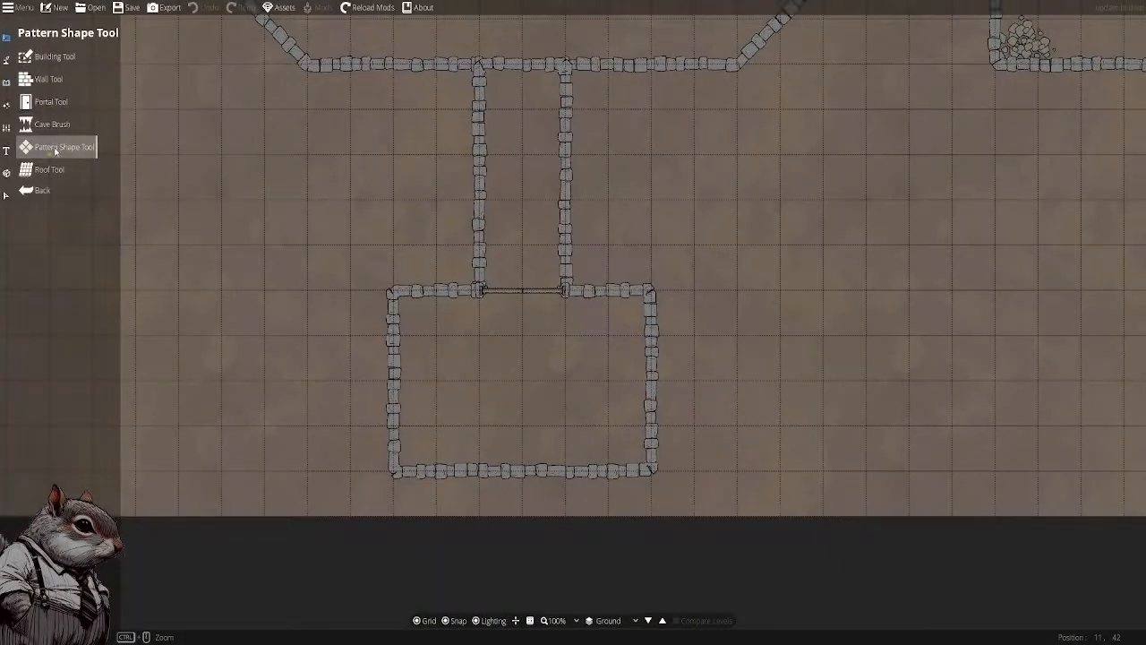
{"action": "left_click", "coordinate": [49, 169]}
{"action": "left_click", "coordinate": [51, 101]}
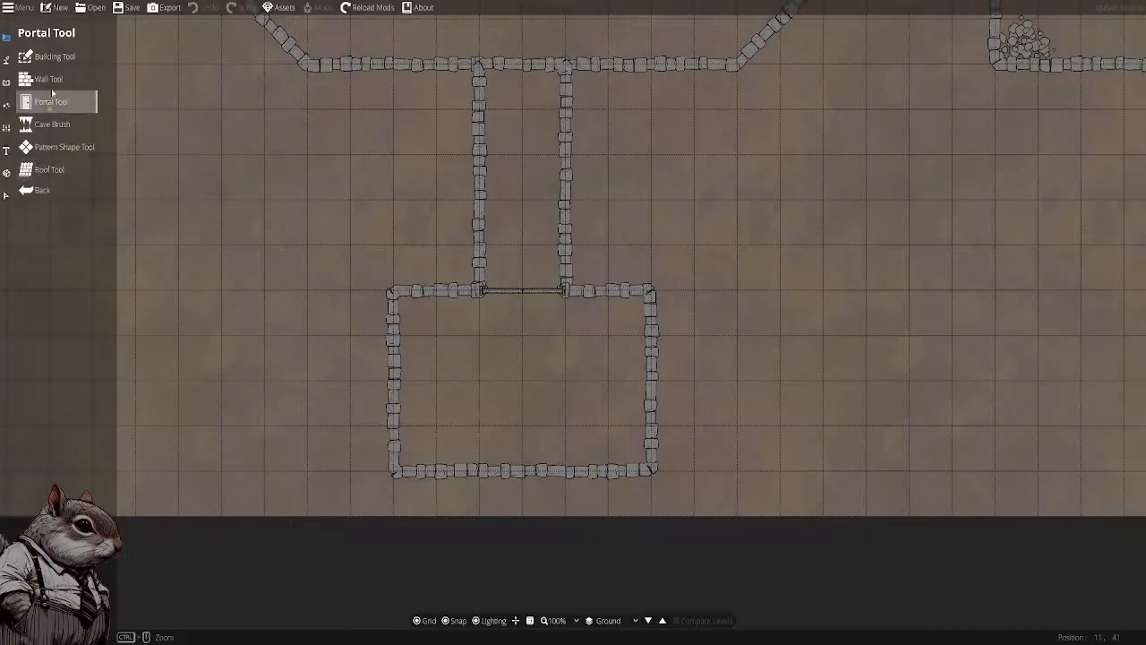
{"action": "left_click", "coordinate": [55, 59]}
{"action": "left_click", "coordinate": [64, 146]}
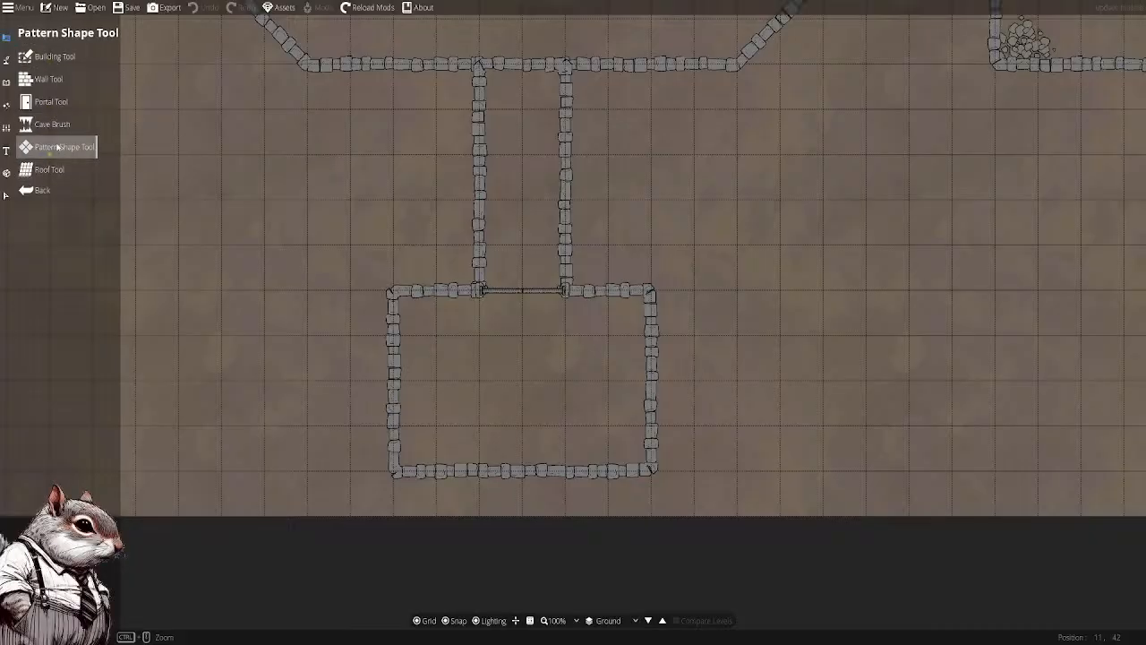
{"action": "left_click", "coordinate": [51, 124]}
{"action": "left_click", "coordinate": [64, 146]}
{"action": "scroll", "coordinate": [98, 337], "scroll_direction": "down", "scroll_amount": 5}
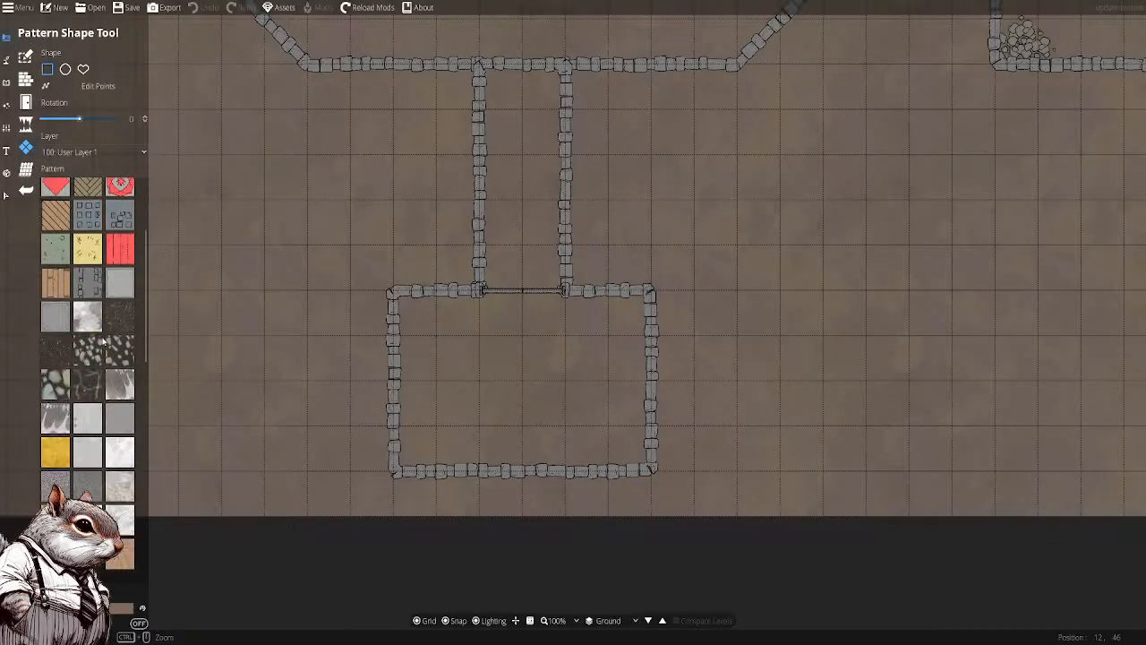
{"action": "scroll", "coordinate": [104, 340], "scroll_direction": "down", "scroll_amount": 2}
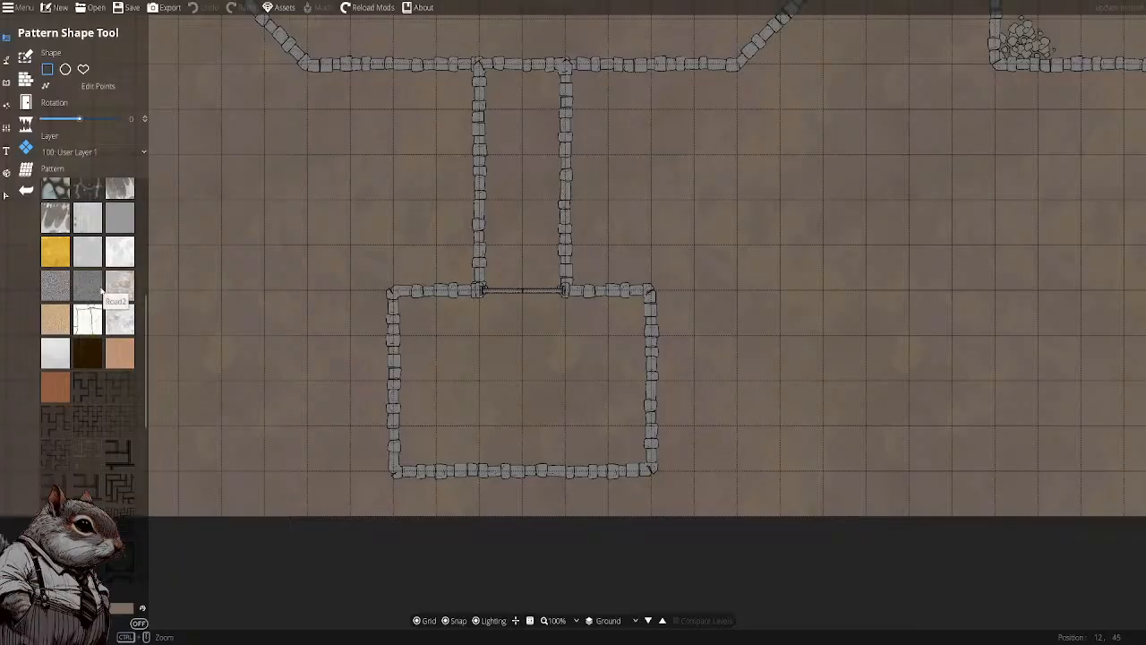
{"action": "left_click", "coordinate": [88, 318]}
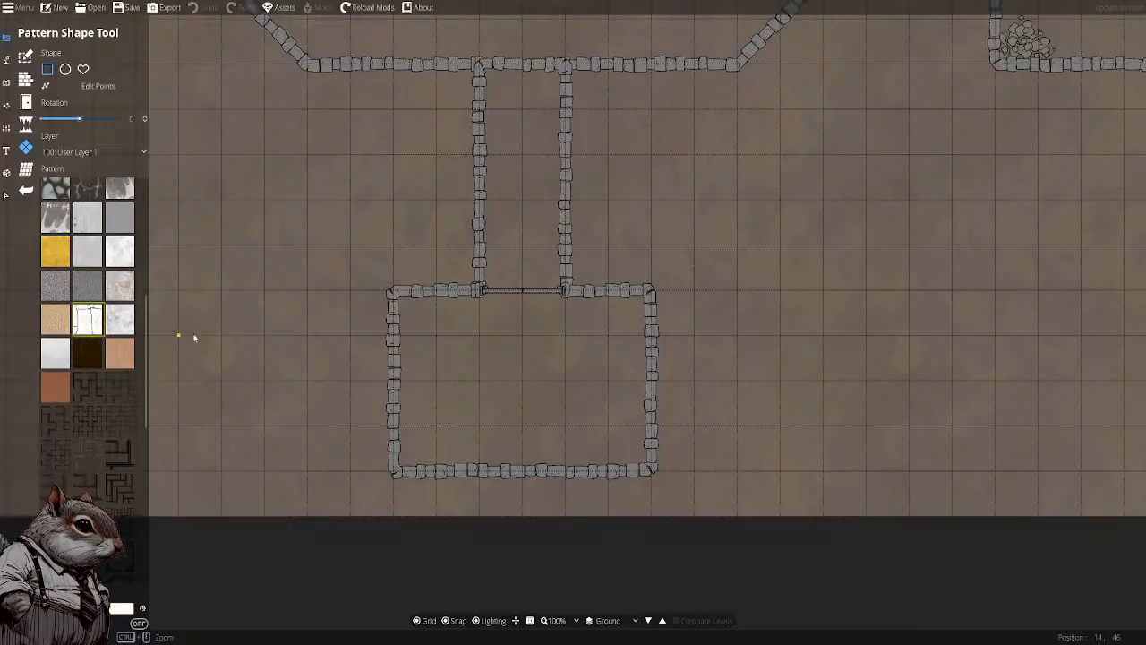
Try the white cracked pattern on the small southern room's floor, then undo it and recolour the pattern medium grey
{"action": "left_click_drag", "start_coordinate": [421, 320], "coordinate": [659, 462]}
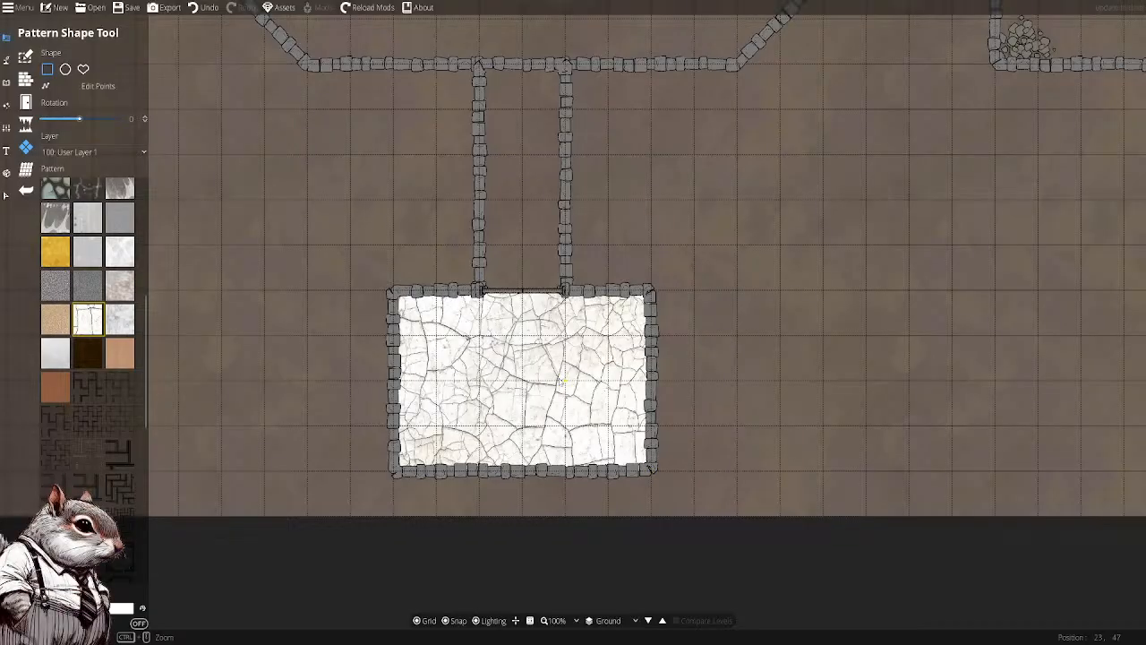
{"action": "key", "text": "ctrl+z"}
{"action": "left_click", "coordinate": [121, 608]}
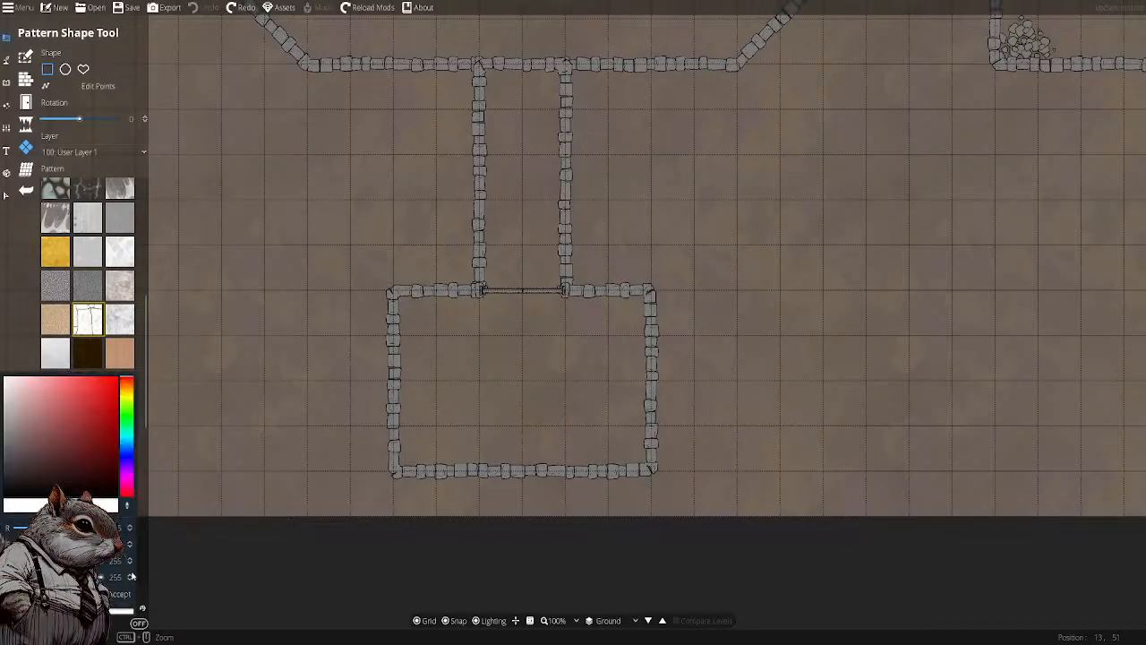
{"action": "left_click", "coordinate": [12, 461]}
{"action": "left_click_drag", "start_coordinate": [11, 459], "coordinate": [7, 449]}
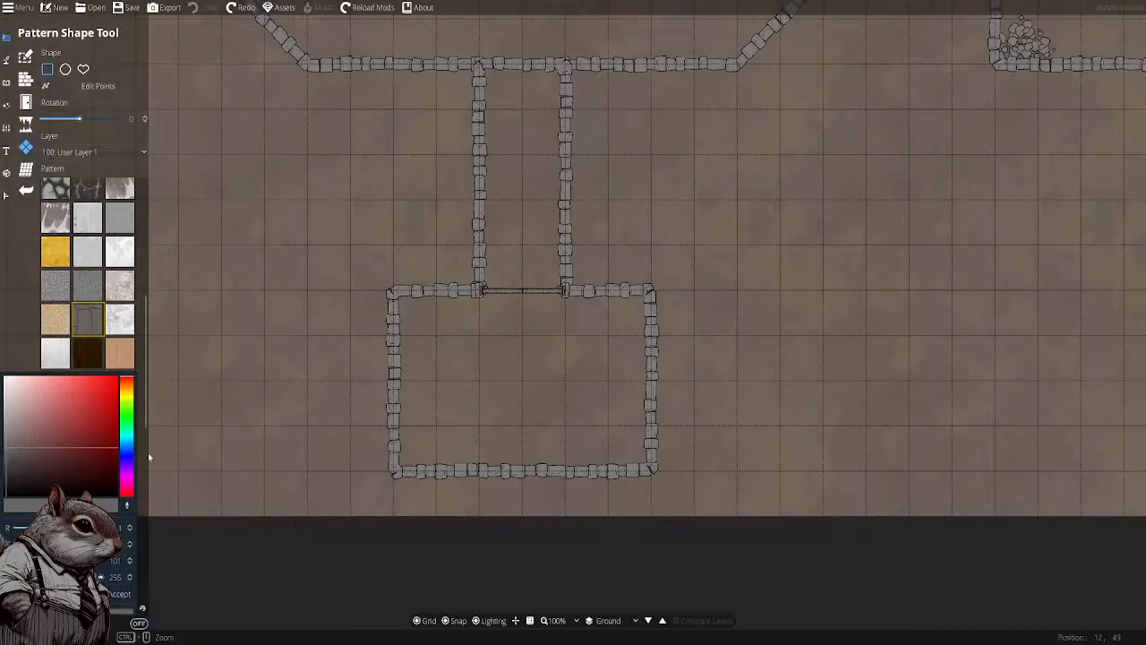
Cover the floors of the small southern room and the corridor north of it with grey cracked-stone rectangles
{"action": "left_click", "coordinate": [399, 292]}
{"action": "left_click_drag", "start_coordinate": [399, 292], "coordinate": [648, 469]}
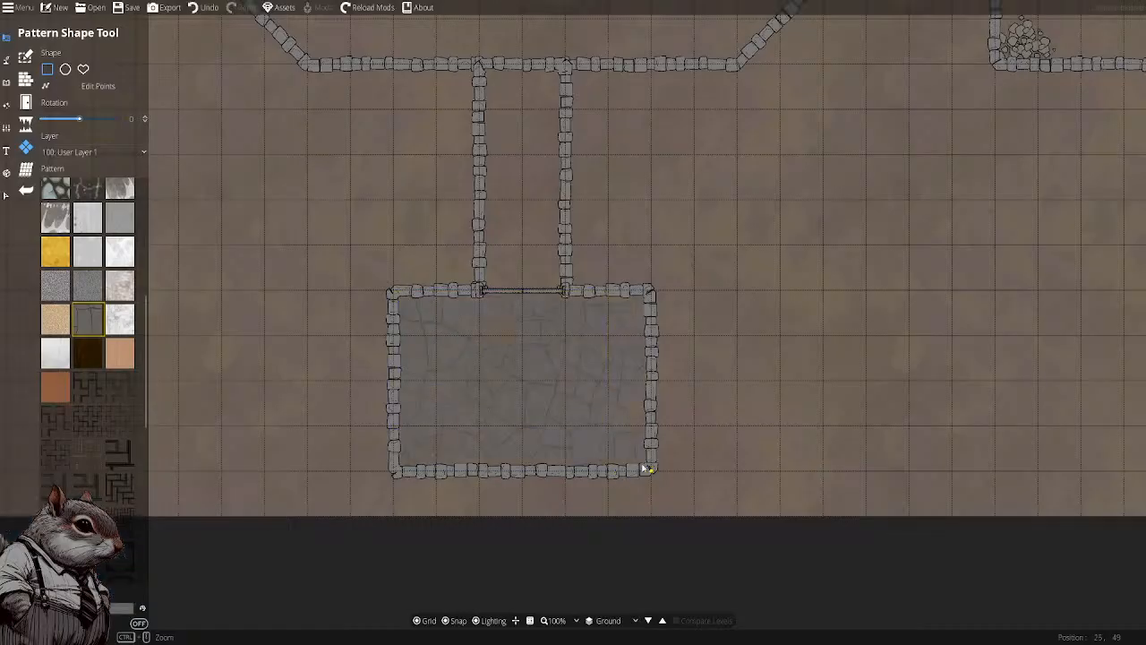
{"action": "left_click_drag", "start_coordinate": [595, 368], "coordinate": [611, 539]}
{"action": "left_click_drag", "start_coordinate": [497, 237], "coordinate": [583, 462]}
Trace a custom polygon along the walls of the large octagonal chamber to fill its floor with the grey cracked pattern
{"action": "left_click_drag", "start_coordinate": [582, 336], "coordinate": [596, 516]}
{"action": "left_click_drag", "start_coordinate": [570, 388], "coordinate": [571, 516]}
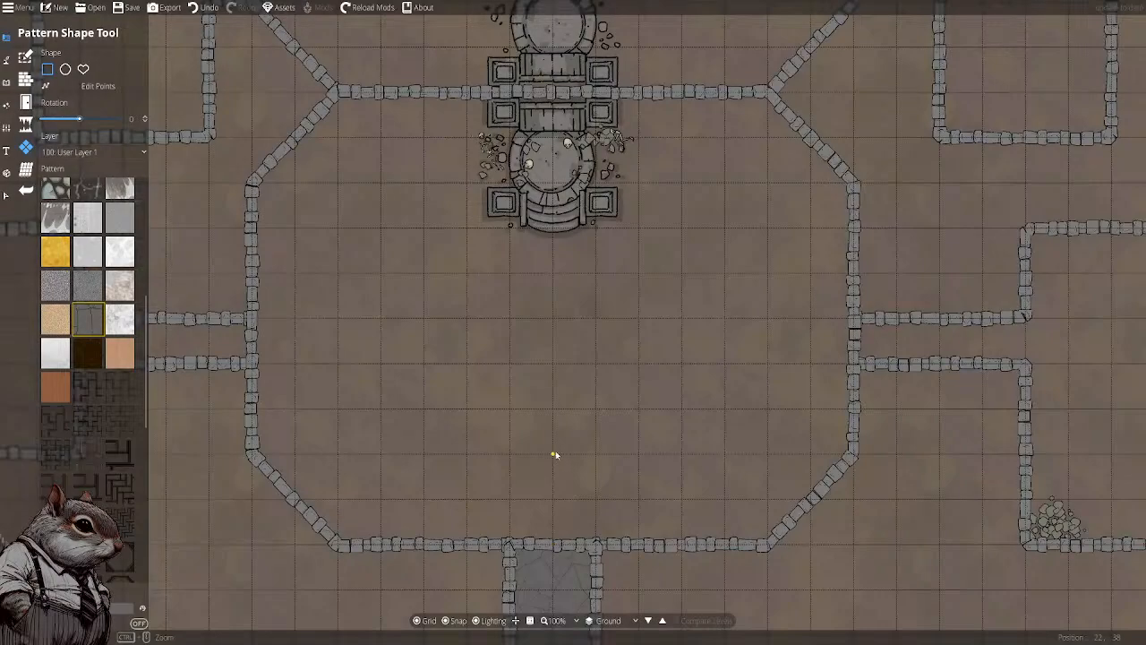
{"action": "left_click", "coordinate": [83, 69]}
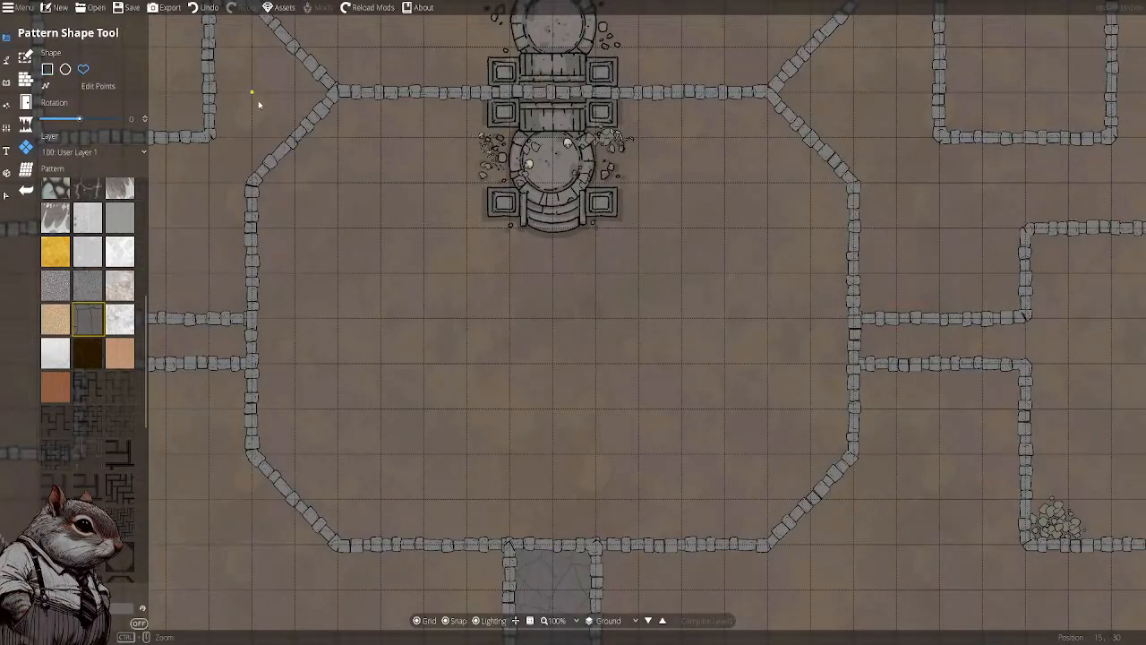
{"action": "left_click", "coordinate": [342, 100]}
{"action": "left_click", "coordinate": [253, 185]}
{"action": "left_click", "coordinate": [255, 450]}
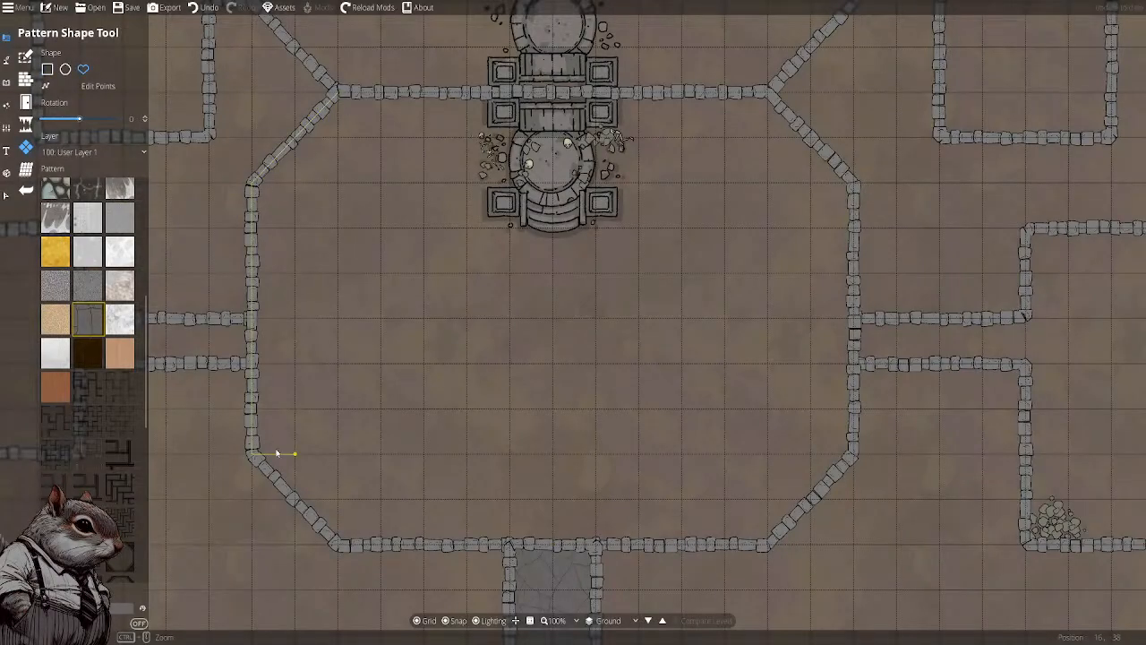
{"action": "left_click", "coordinate": [340, 540]}
{"action": "left_click", "coordinate": [767, 543]}
{"action": "left_click", "coordinate": [855, 458]}
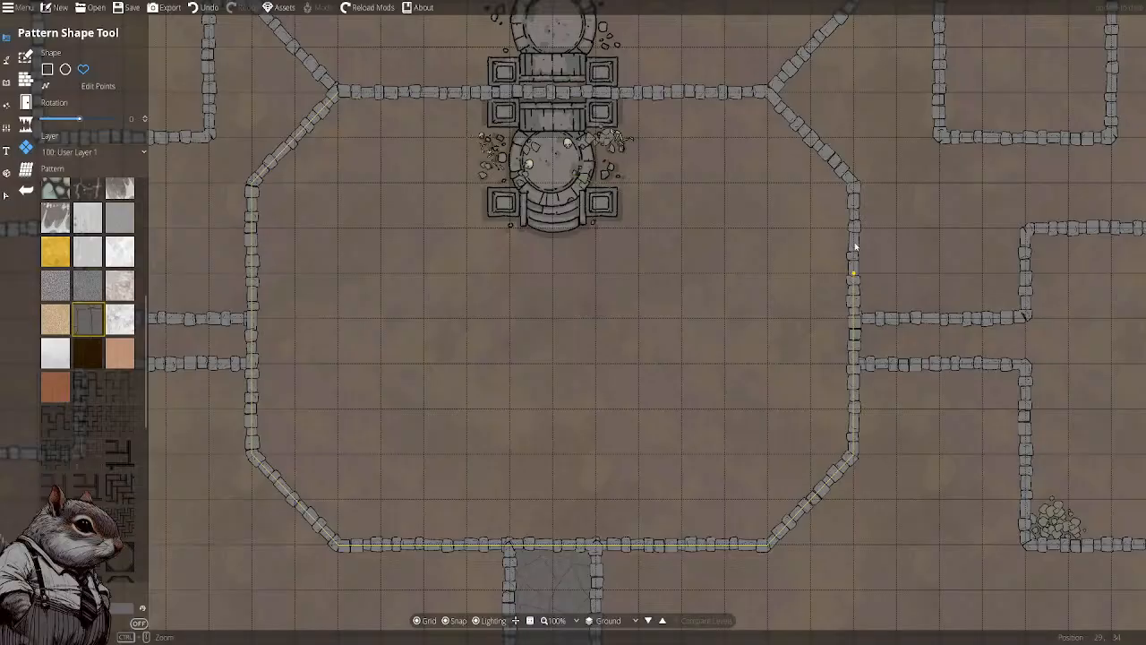
{"action": "left_click", "coordinate": [854, 183]}
{"action": "left_click", "coordinate": [768, 93]}
{"action": "left_click", "coordinate": [341, 94]}
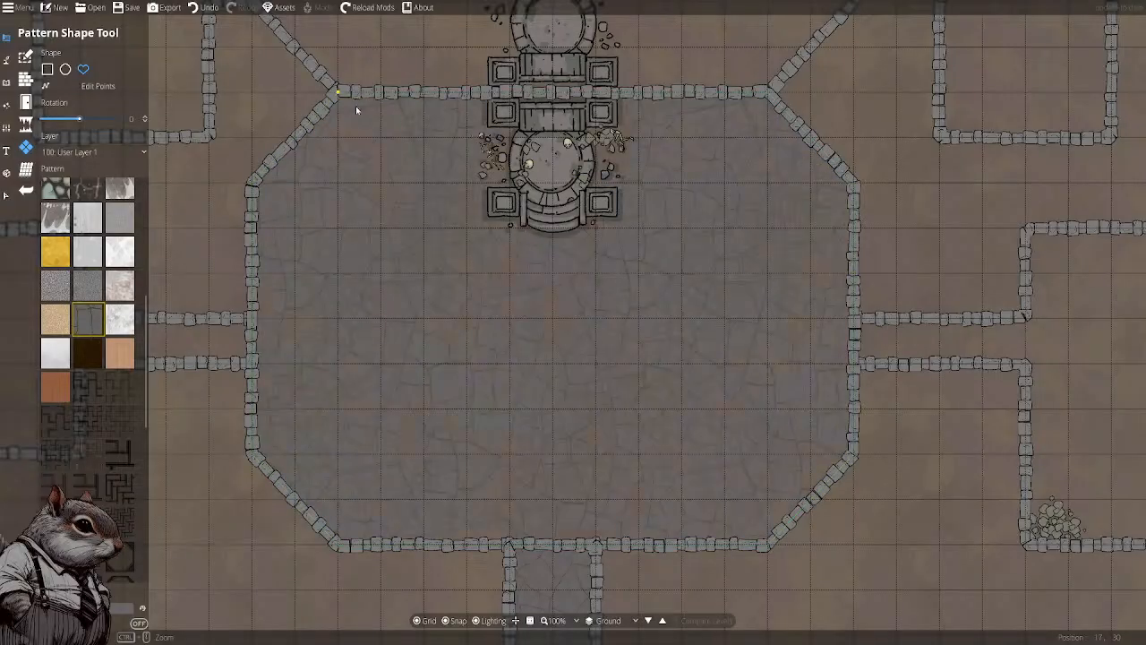
Fill the rectangular western room and its connecting corridor with one grey cracked-stone polygon traced along their walls
{"action": "scroll", "coordinate": [449, 298], "scroll_direction": "down", "scroll_amount": 8}
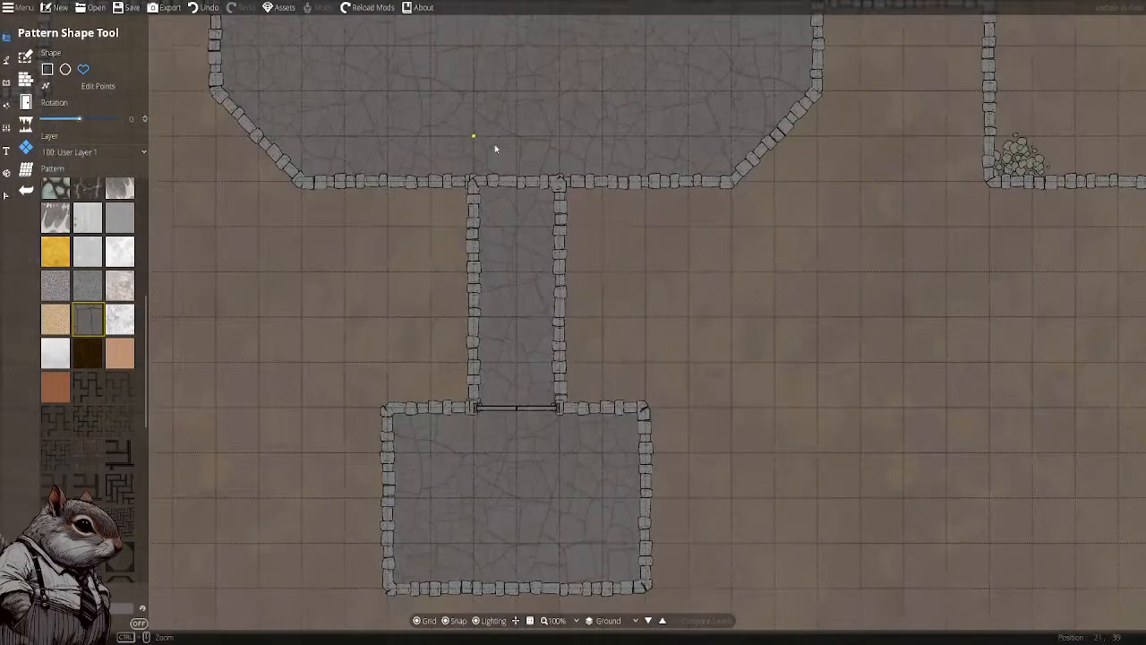
{"action": "scroll", "coordinate": [497, 152], "scroll_direction": "down", "scroll_amount": 1, "text": "ctrl"}
{"action": "scroll", "coordinate": [494, 141], "scroll_direction": "up", "scroll_amount": 1, "text": "ctrl"}
{"action": "left_click_drag", "start_coordinate": [488, 117], "coordinate": [565, 399]}
{"action": "left_click_drag", "start_coordinate": [245, 274], "coordinate": [531, 267]}
{"action": "scroll", "coordinate": [630, 267], "scroll_direction": "up", "scroll_amount": 1, "text": "ctrl"}
{"action": "left_click", "coordinate": [794, 282]}
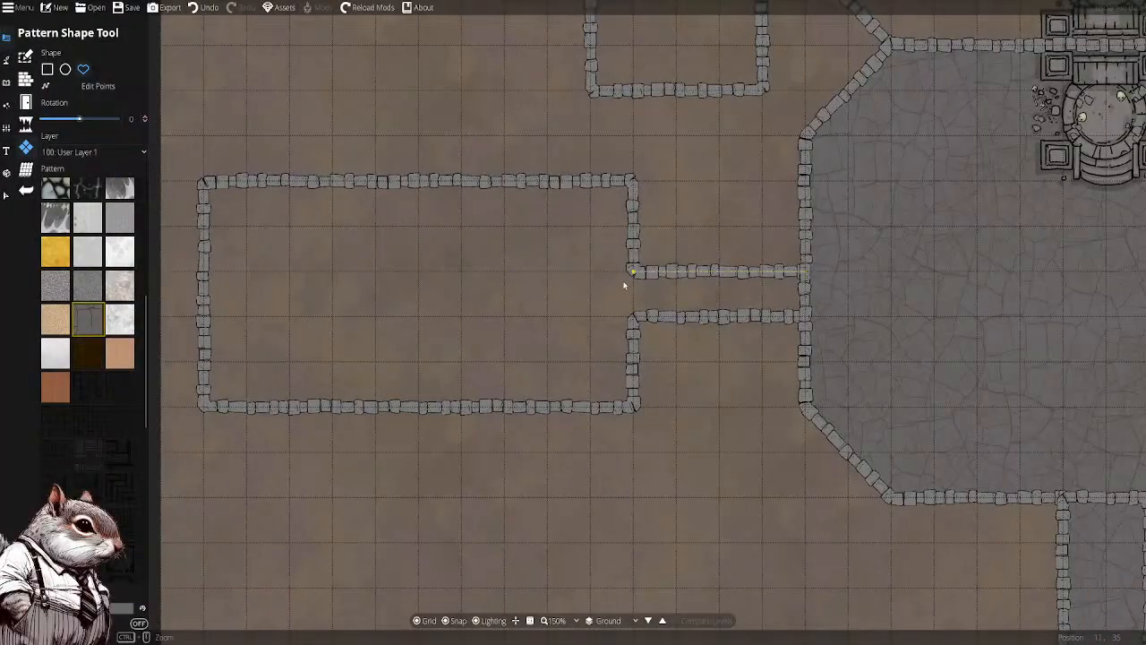
{"action": "left_click", "coordinate": [624, 279]}
{"action": "left_click", "coordinate": [630, 175]}
{"action": "left_click", "coordinate": [221, 188]}
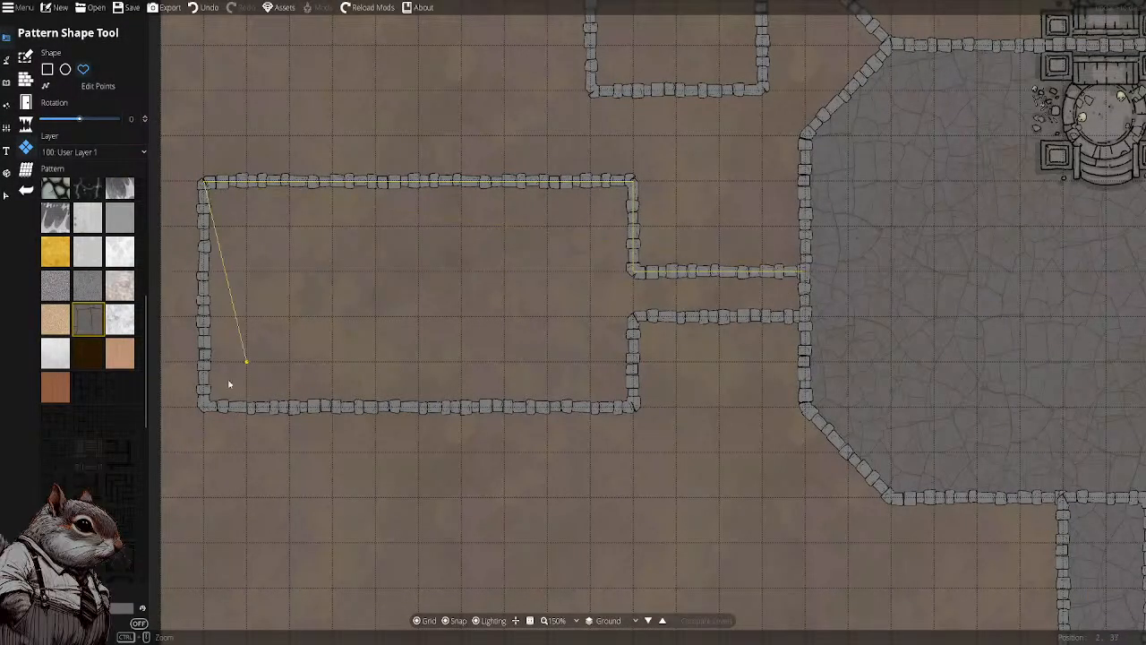
{"action": "left_click", "coordinate": [213, 403]}
{"action": "left_click", "coordinate": [633, 406]}
{"action": "left_click", "coordinate": [634, 316]}
{"action": "left_click", "coordinate": [804, 316]}
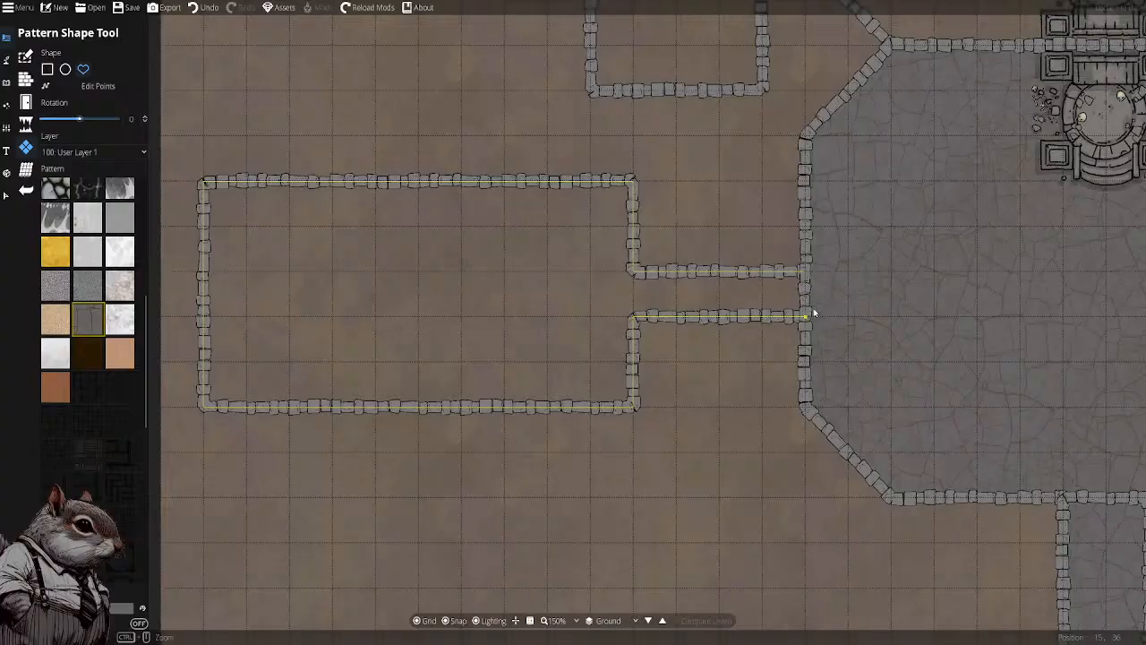
{"action": "left_click", "coordinate": [805, 274]}
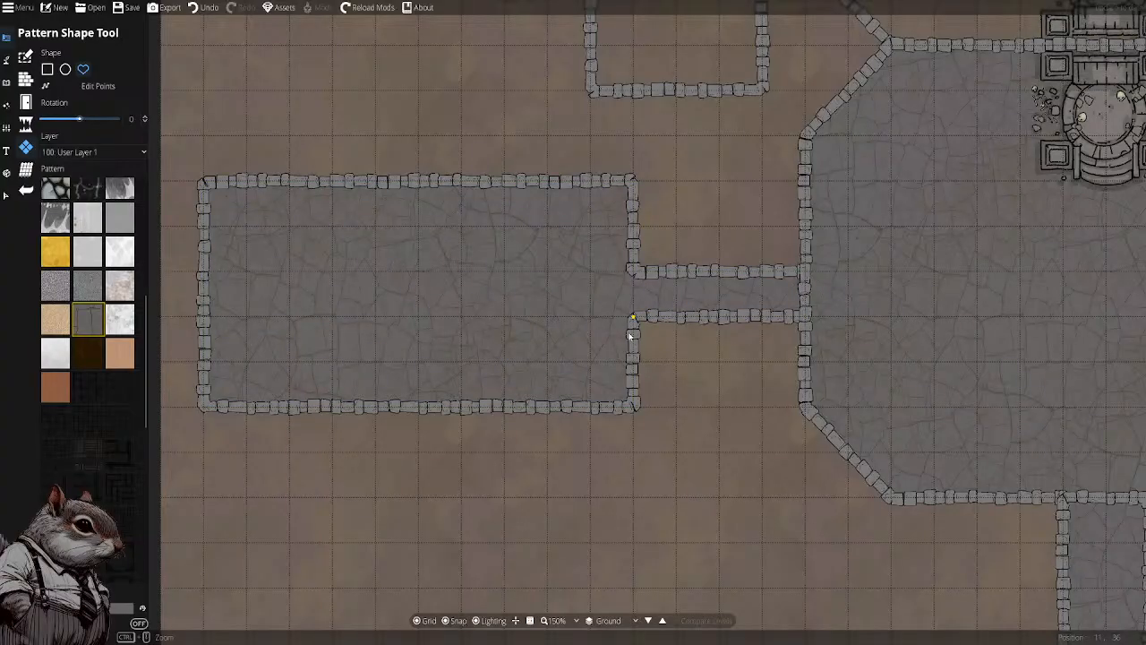
Fill the L-shaped eastern bone room and its connecting corridor with one grey cracked-stone polygon traced along their walls
{"action": "left_click_drag", "start_coordinate": [934, 308], "coordinate": [285, 313]}
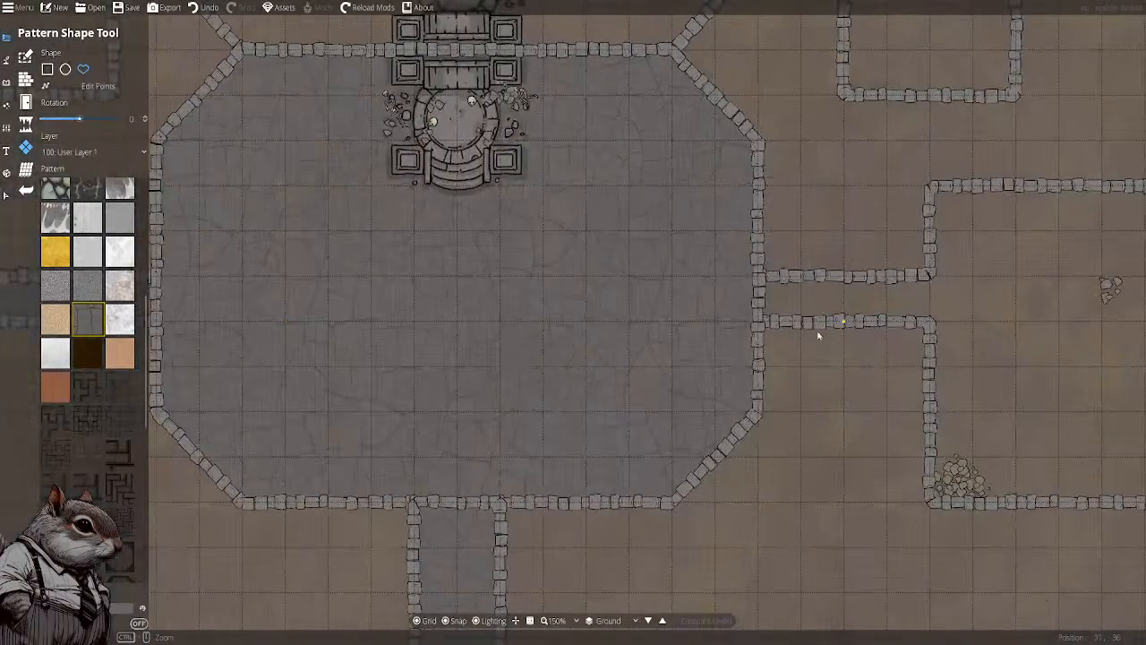
{"action": "left_click_drag", "start_coordinate": [828, 337], "coordinate": [325, 281]}
{"action": "mouse_move", "coordinate": [580, 423]}
{"action": "left_mouse_down"}
{"action": "mouse_move", "coordinate": [507, 324]}
{"action": "mouse_move", "coordinate": [567, 416]}
{"action": "left_mouse_up"}
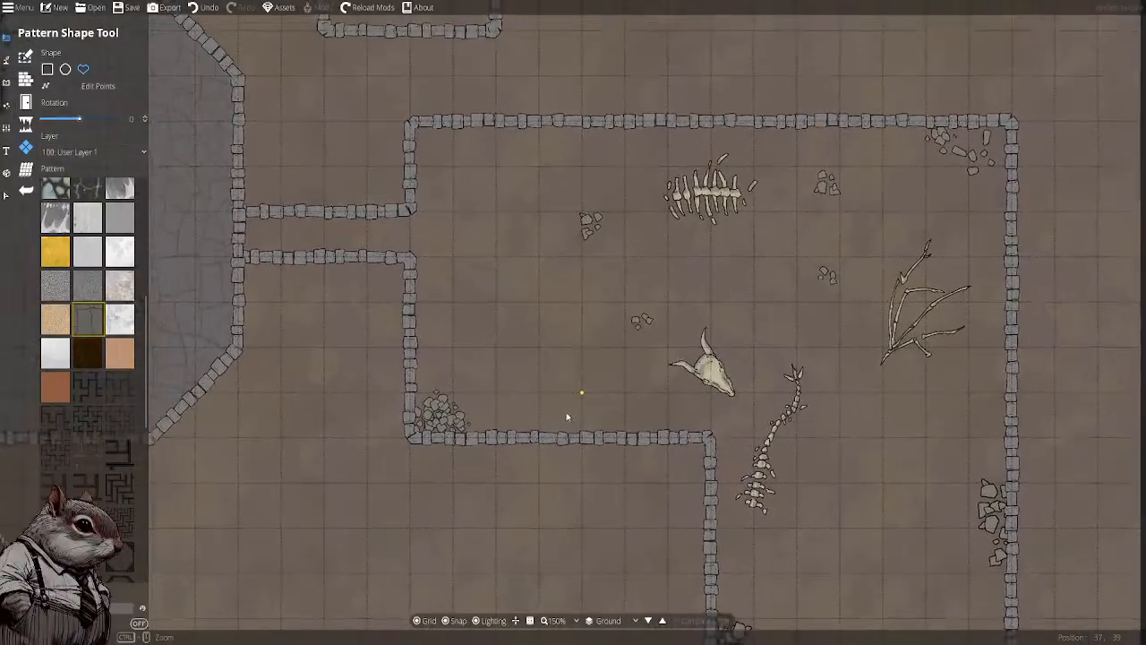
{"action": "left_click", "coordinate": [423, 221]}
{"action": "left_click", "coordinate": [426, 126]}
{"action": "scroll", "coordinate": [529, 269], "scroll_direction": "down", "scroll_amount": 2}
{"action": "left_click_drag", "start_coordinate": [656, 300], "coordinate": [588, 186]}
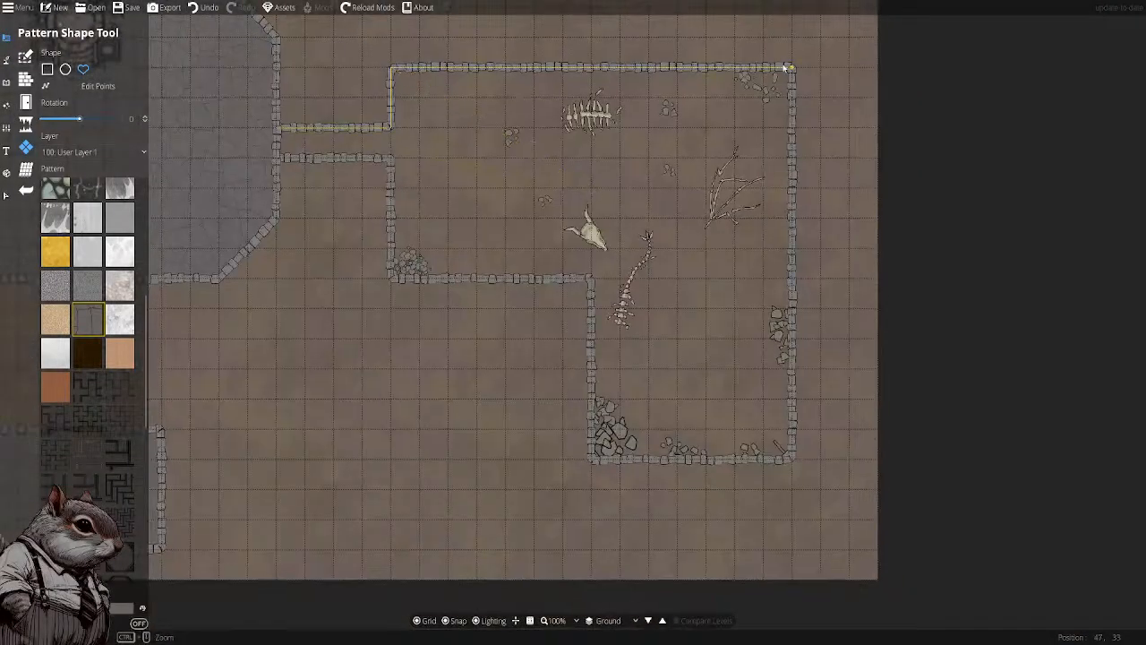
{"action": "left_click", "coordinate": [791, 67]}
{"action": "left_click", "coordinate": [792, 458]}
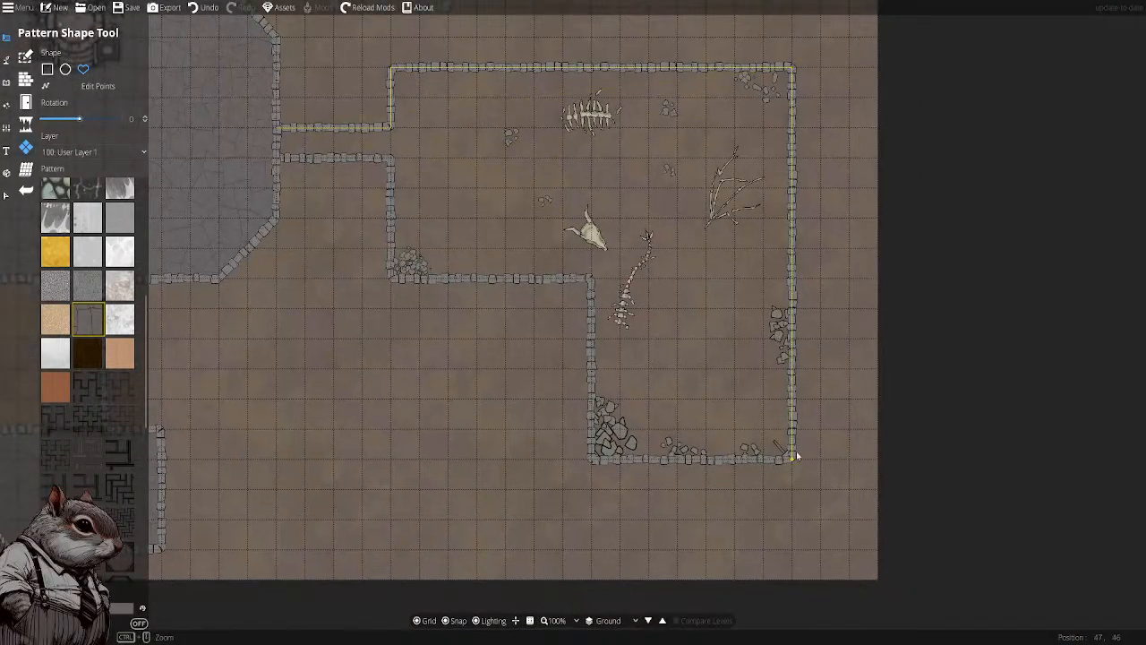
{"action": "left_click", "coordinate": [591, 460]}
{"action": "left_click", "coordinate": [590, 279]}
{"action": "left_click", "coordinate": [391, 279]}
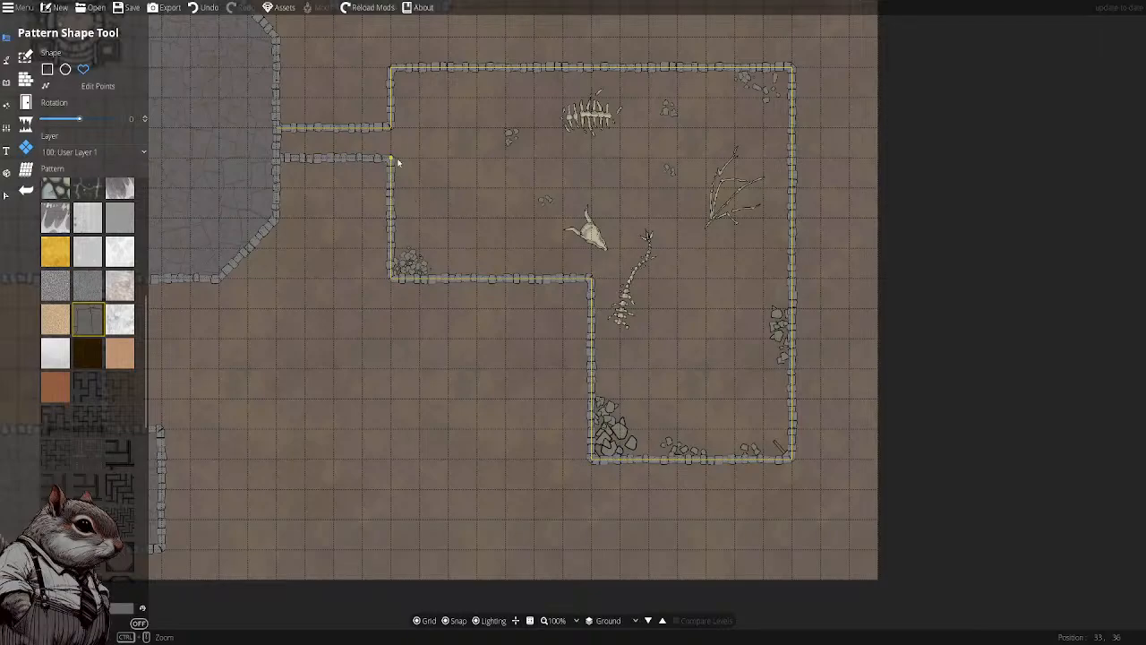
{"action": "left_click", "coordinate": [396, 162]}
{"action": "right_click", "coordinate": [278, 160]}
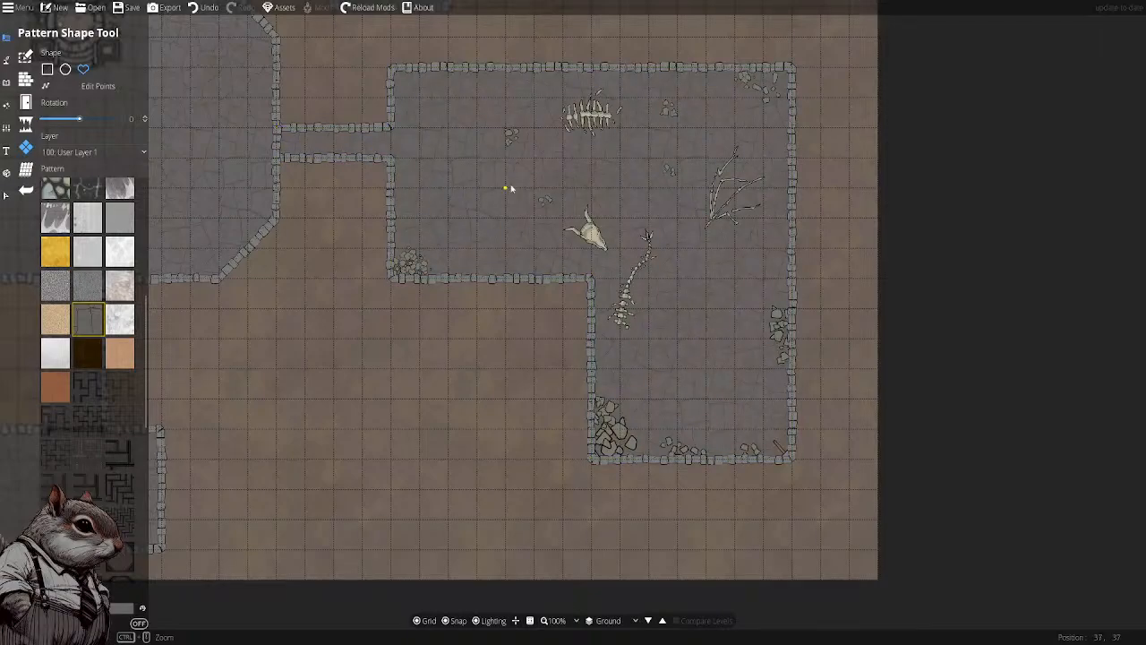
{"action": "left_click_drag", "start_coordinate": [507, 187], "coordinate": [697, 287]}
{"action": "left_click_drag", "start_coordinate": [608, 268], "coordinate": [741, 333]}
{"action": "left_click_drag", "start_coordinate": [675, 305], "coordinate": [882, 260]}
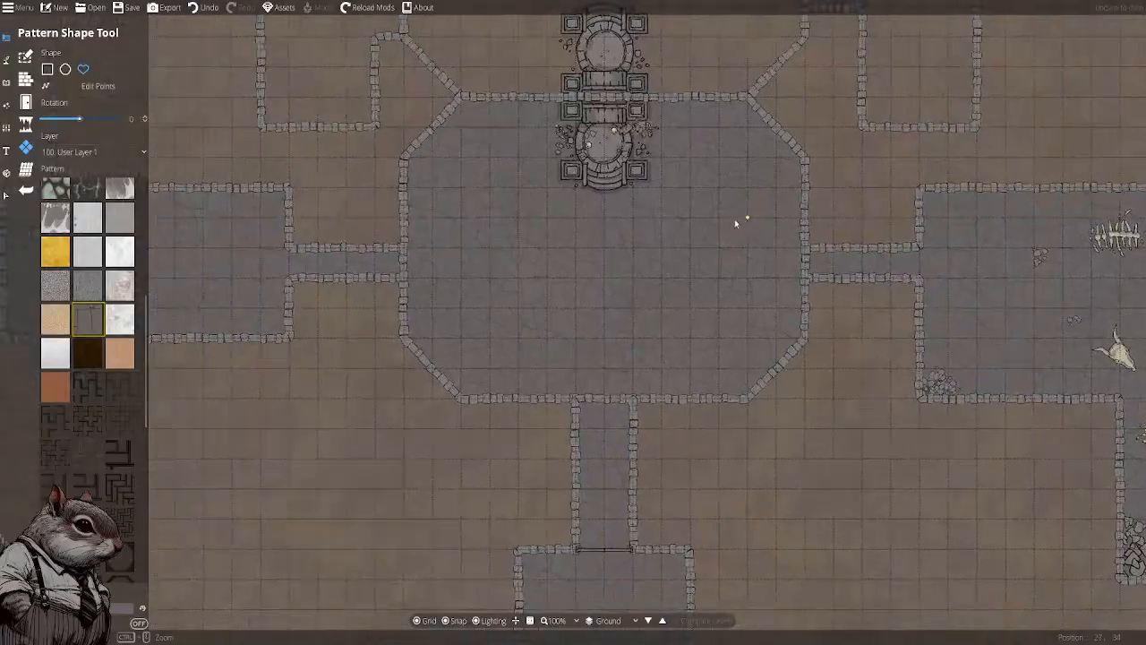
{"action": "scroll", "coordinate": [592, 248], "scroll_direction": "up", "scroll_amount": 2}
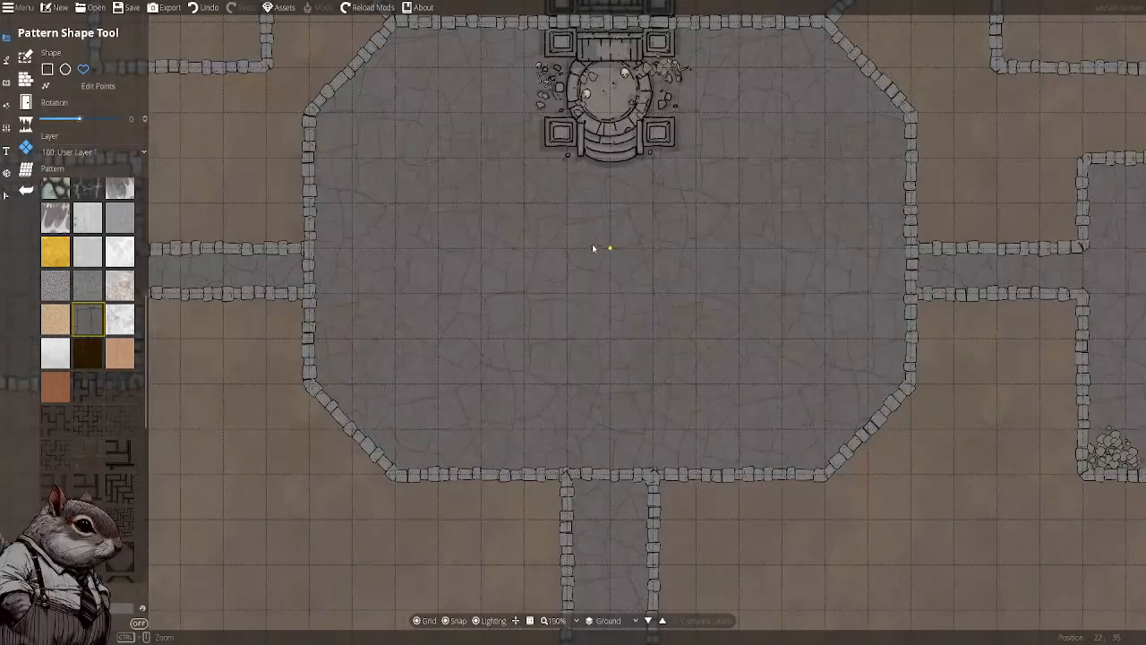
Recolour the large octagonal chamber's cracked-stone floor pattern to a lighter grey with channel values of 135
{"action": "left_click", "coordinate": [6, 195]}
{"action": "left_click", "coordinate": [525, 310]}
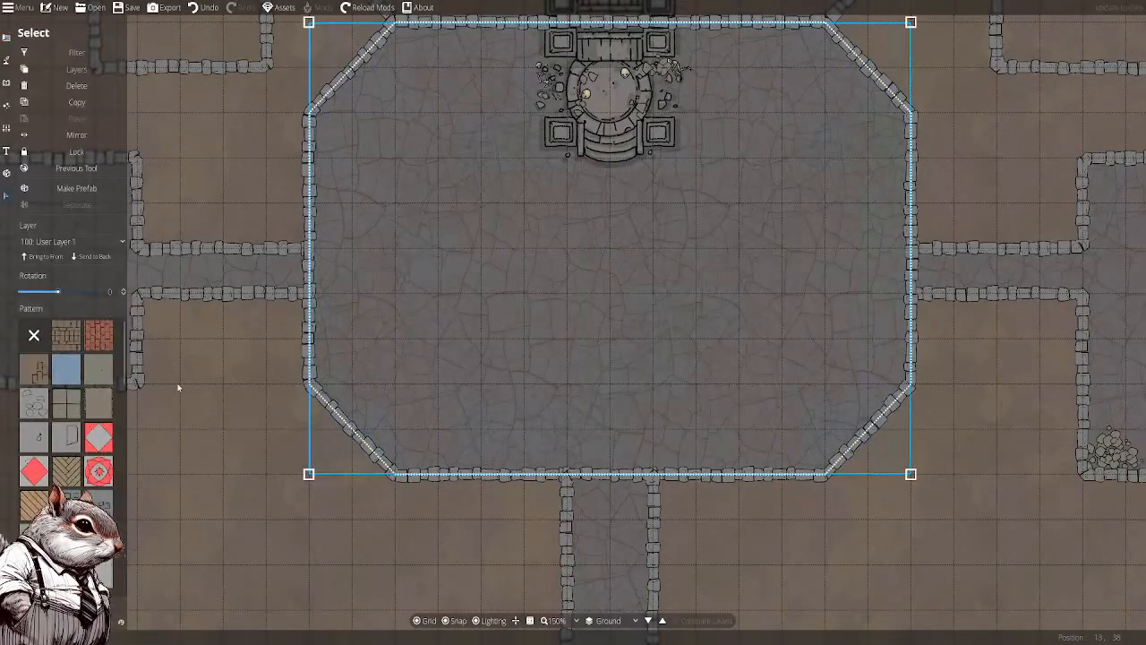
{"action": "left_click", "coordinate": [69, 621]}
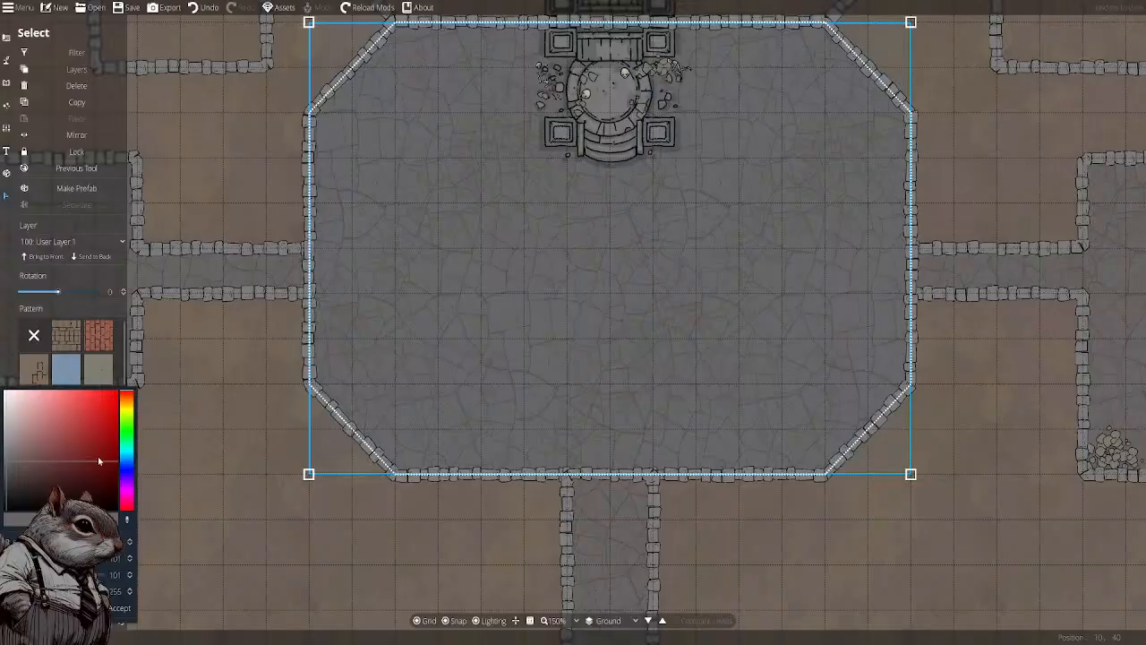
{"action": "left_click", "coordinate": [9, 449]}
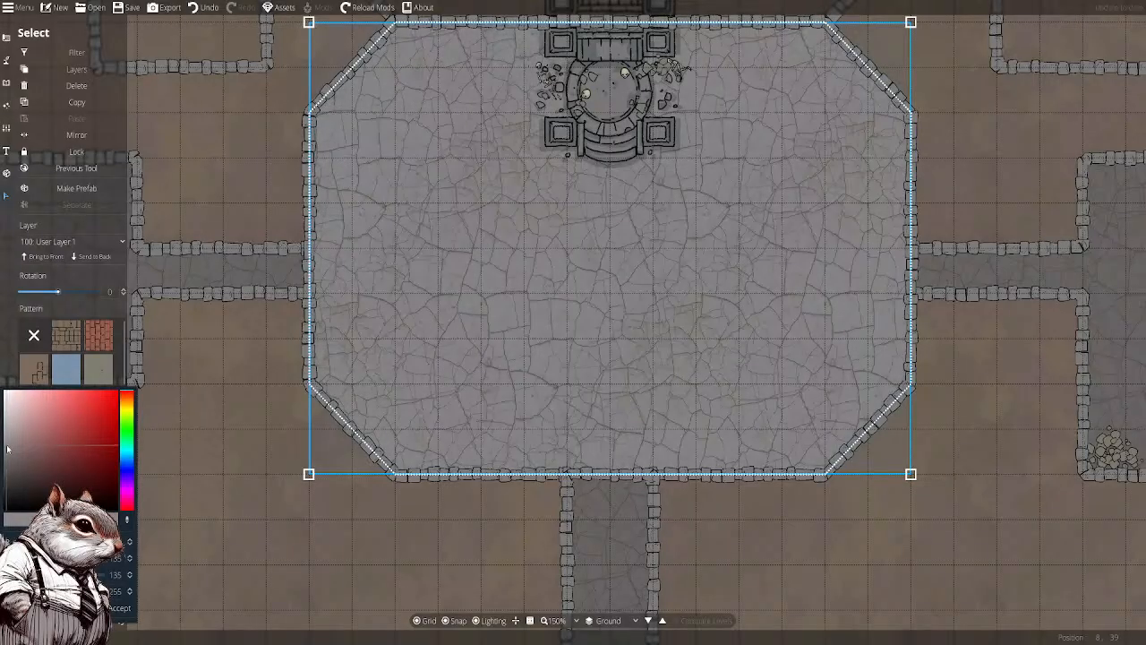
{"action": "left_click", "coordinate": [119, 608]}
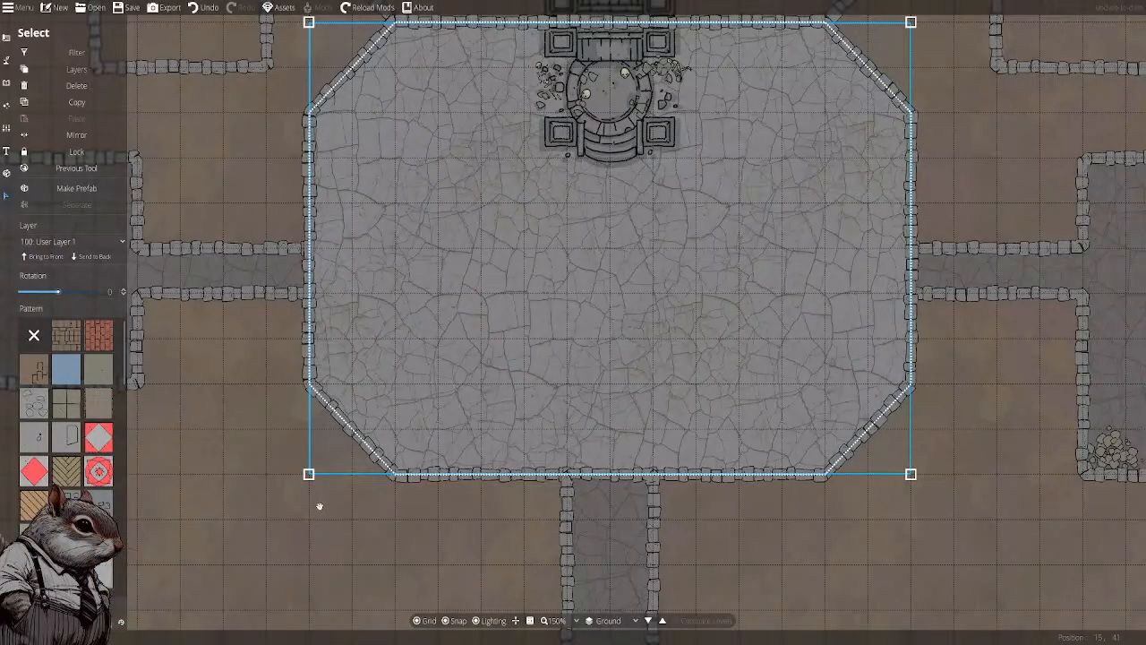
{"action": "left_click", "coordinate": [289, 530]}
{"action": "scroll", "coordinate": [388, 504], "scroll_direction": "down", "scroll_amount": 1}
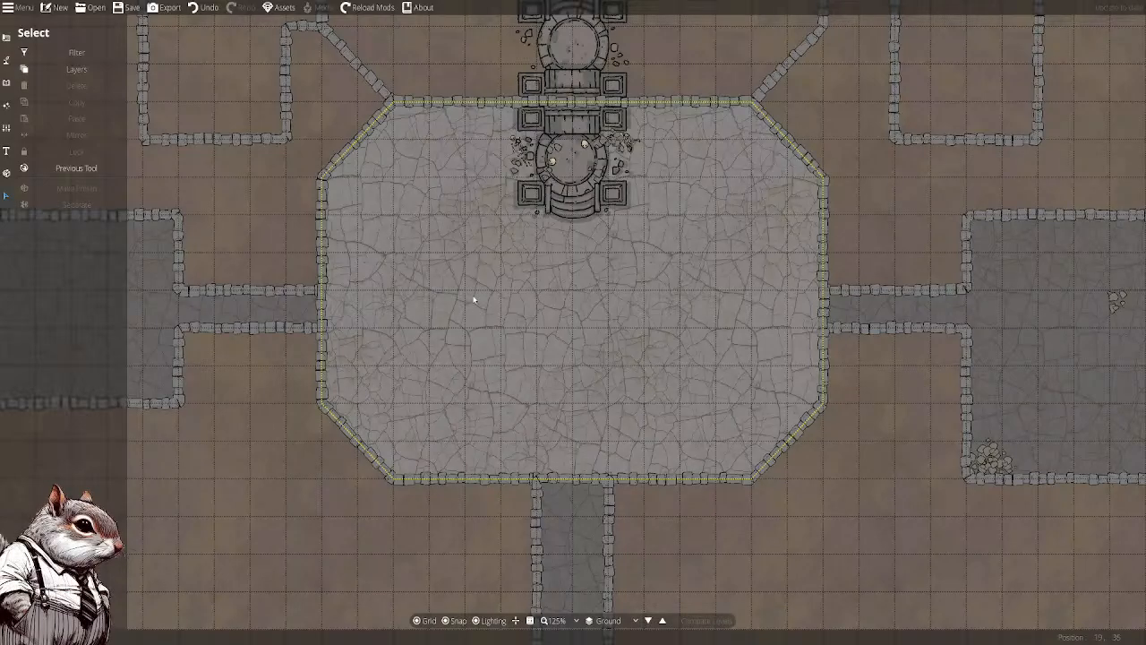
{"action": "left_click_drag", "start_coordinate": [453, 197], "coordinate": [433, 212]}
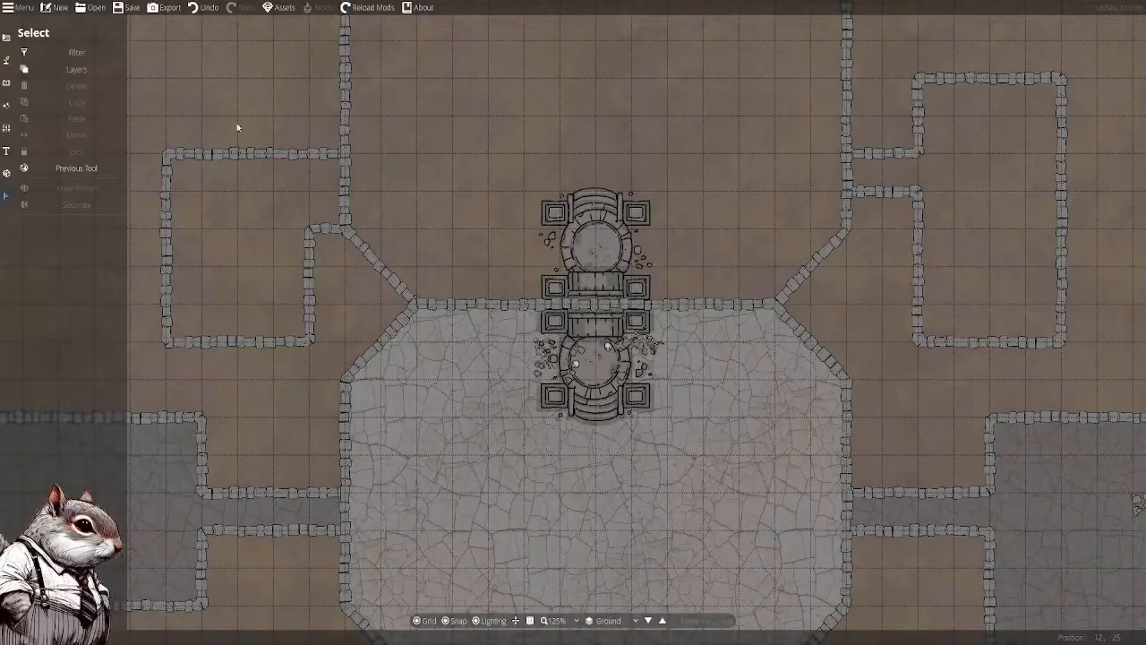
{"action": "left_click_drag", "start_coordinate": [604, 185], "coordinate": [489, 215]}
{"action": "left_click_drag", "start_coordinate": [558, 210], "coordinate": [632, 225]}
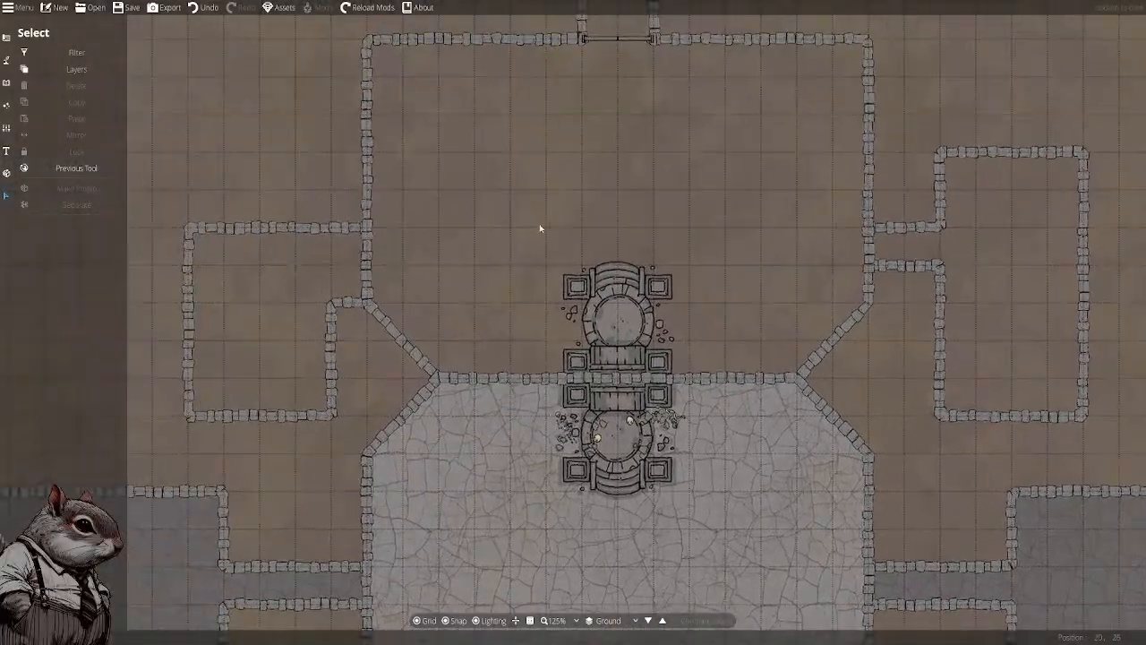
{"action": "left_click", "coordinate": [8, 79]}
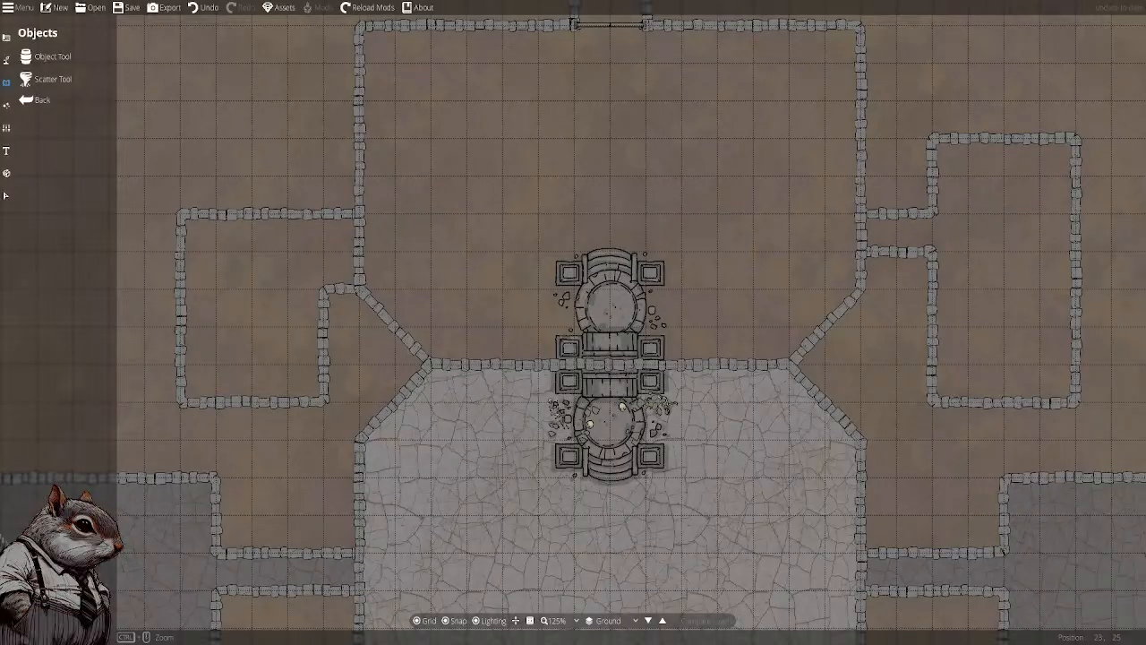
{"action": "left_click_drag", "start_coordinate": [707, 199], "coordinate": [683, 258]}
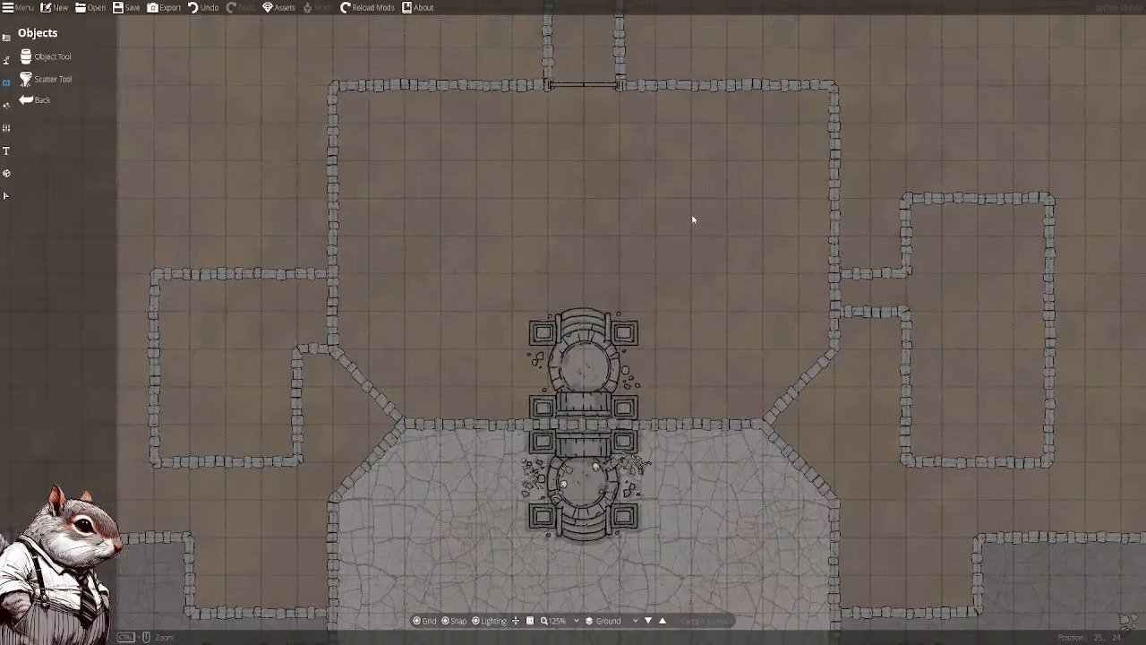
{"action": "left_click_drag", "start_coordinate": [693, 220], "coordinate": [675, 242]}
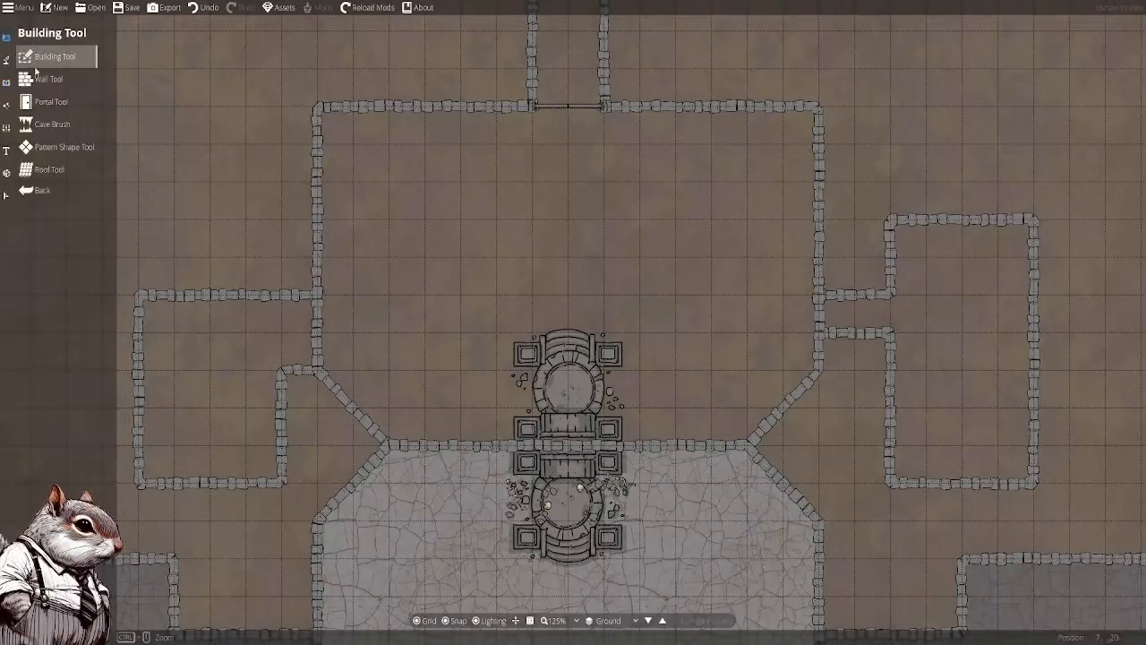
{"action": "left_click", "coordinate": [53, 78]}
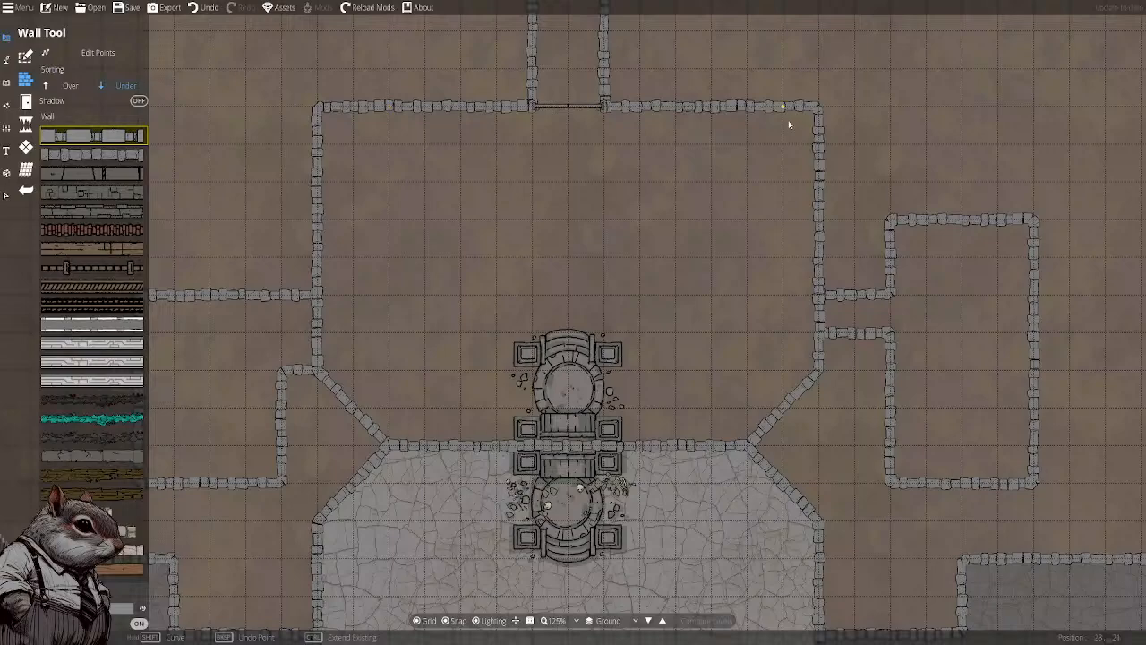
{"action": "left_click", "coordinate": [814, 111]}
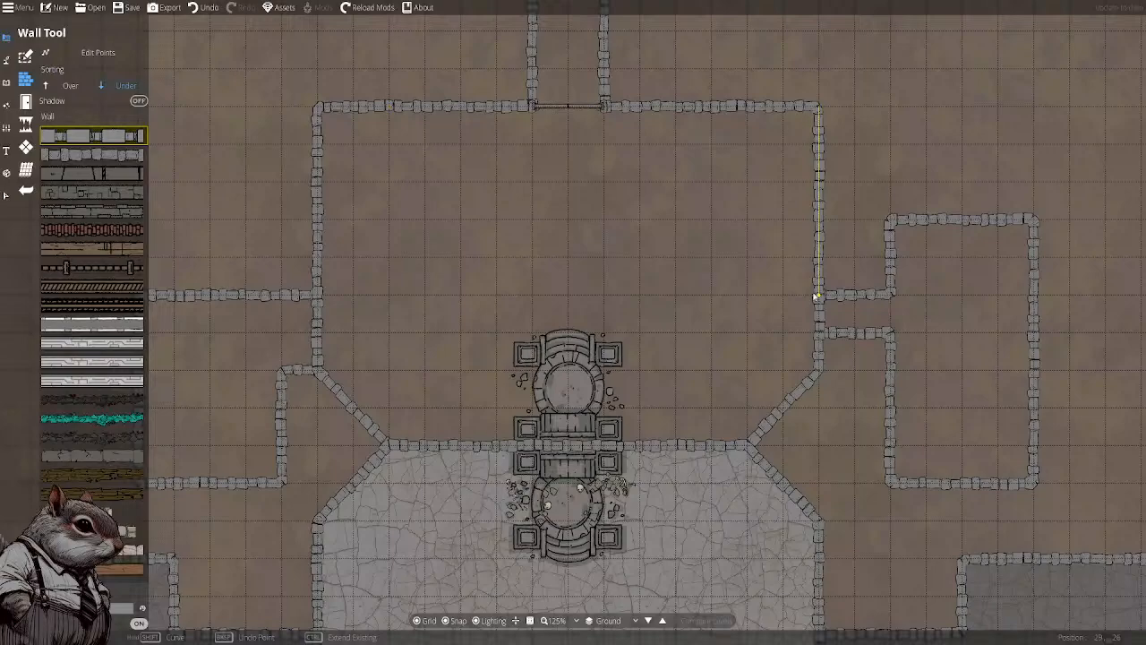
{"action": "left_click", "coordinate": [747, 445]}
{"action": "left_click", "coordinate": [386, 445]}
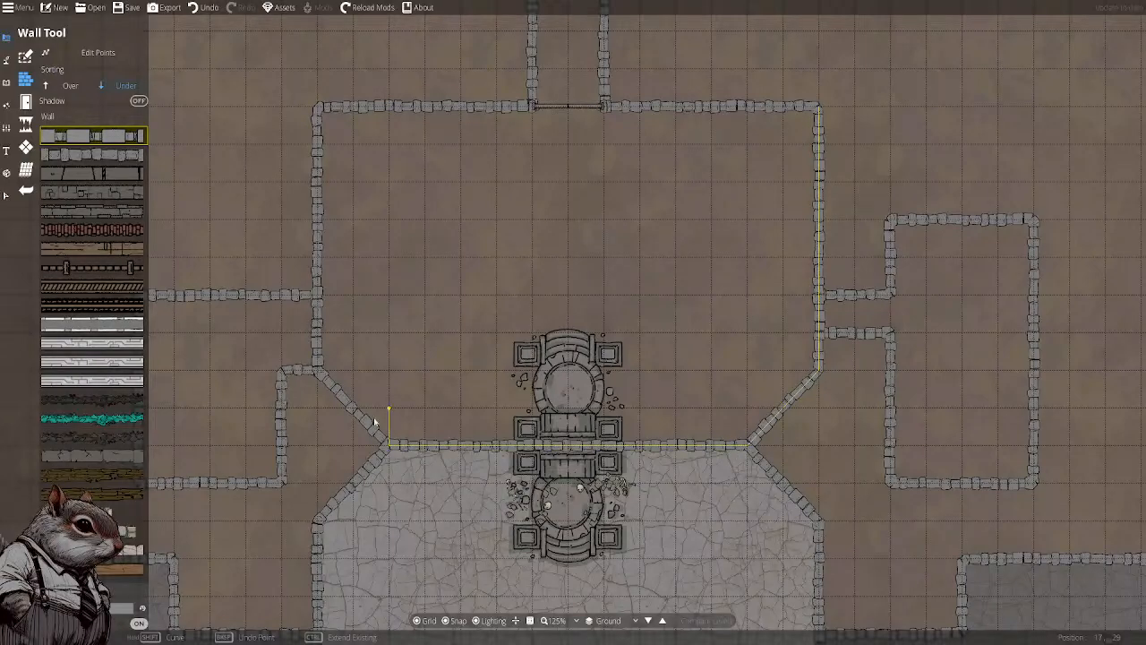
{"action": "left_click", "coordinate": [322, 374]}
{"action": "left_click", "coordinate": [319, 109]}
{"action": "left_click", "coordinate": [812, 109]}
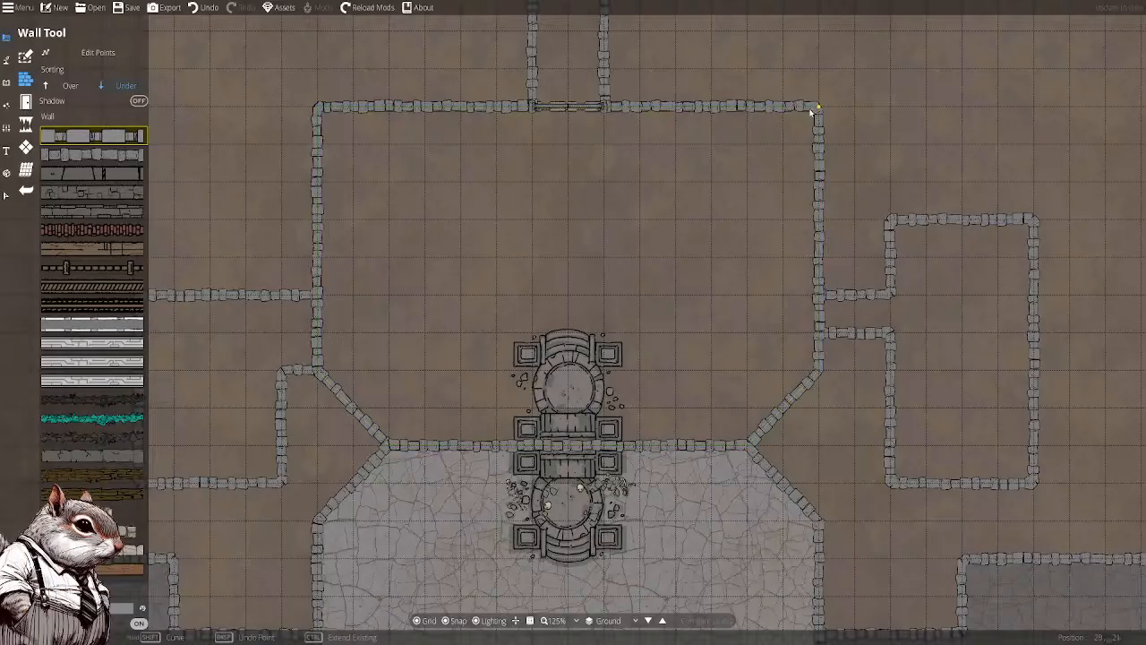
{"action": "left_click_drag", "start_coordinate": [504, 197], "coordinate": [517, 209]}
{"action": "key", "text": "ctrl+z"}
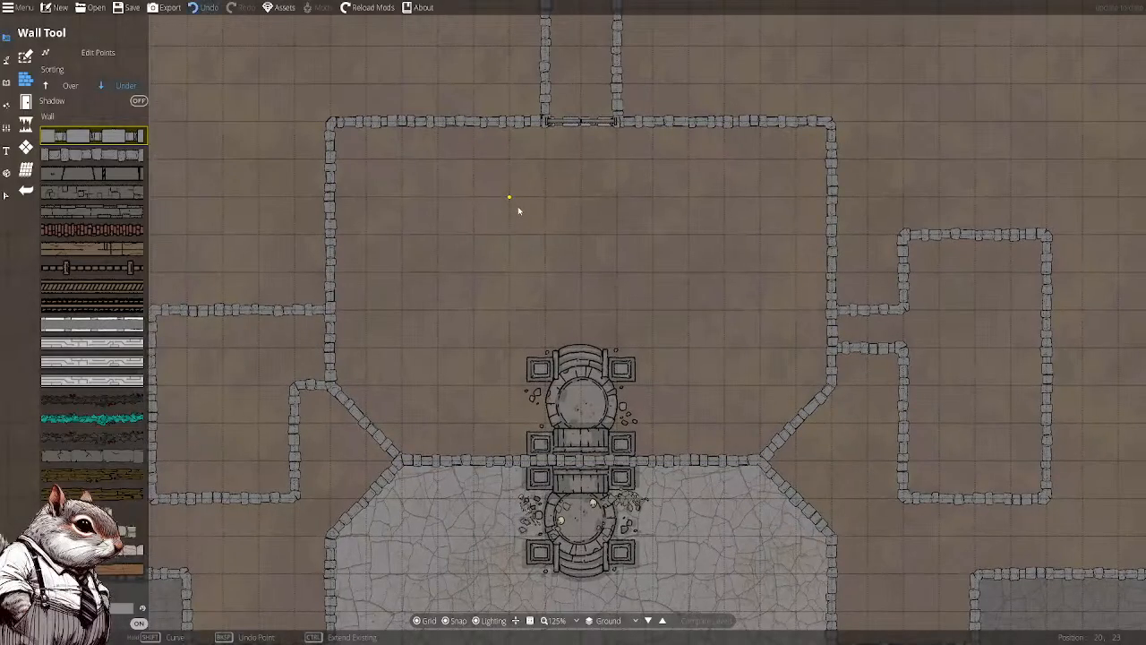
Fill the large chamber north of the octagonal one with a custom cracked-stone pattern polygon traced along its walls
{"action": "left_click", "coordinate": [28, 103]}
{"action": "left_click", "coordinate": [27, 148]}
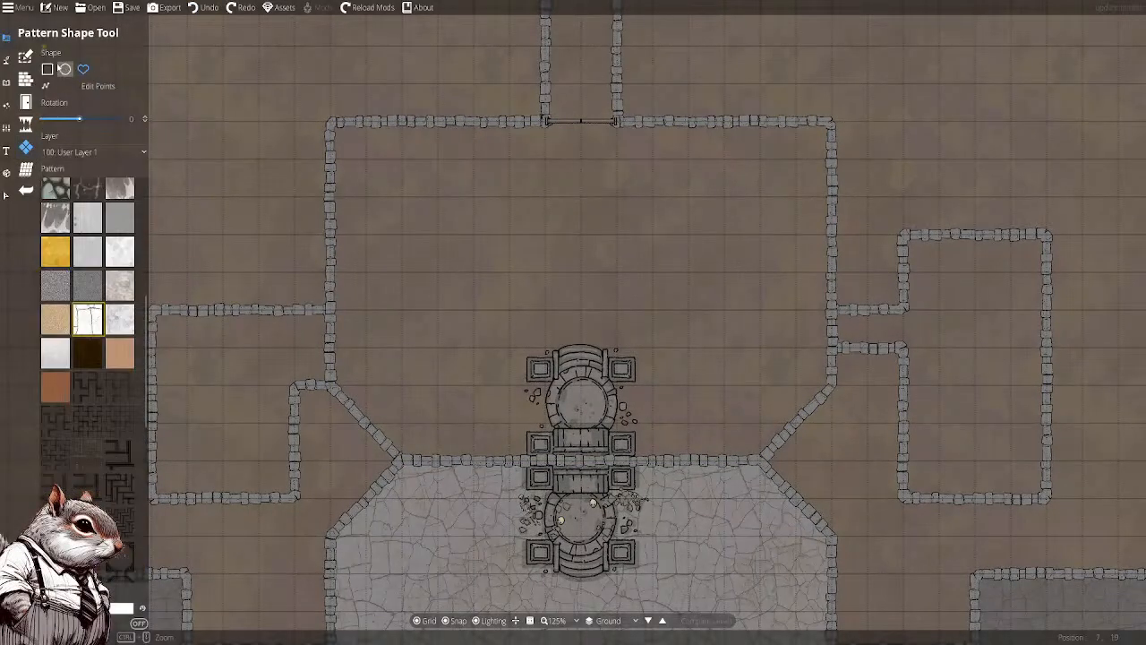
{"action": "left_click", "coordinate": [48, 68]}
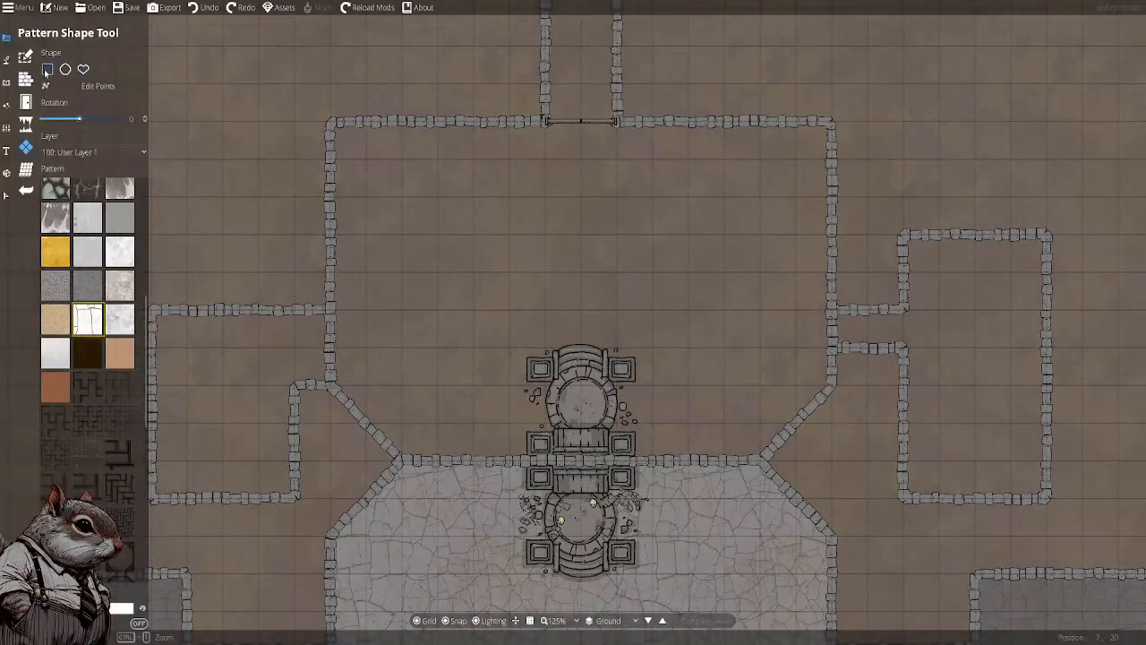
{"action": "left_click", "coordinate": [335, 134]}
{"action": "left_click", "coordinate": [400, 457]}
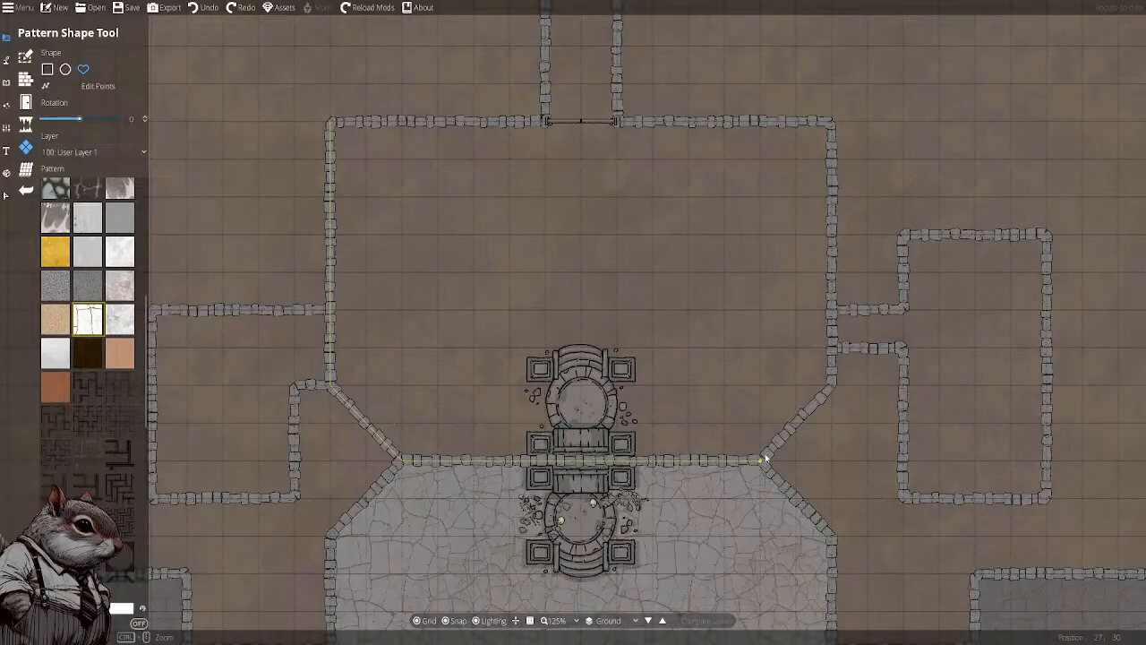
{"action": "left_click", "coordinate": [829, 385]}
{"action": "left_click", "coordinate": [829, 122]}
{"action": "left_click", "coordinate": [331, 122]}
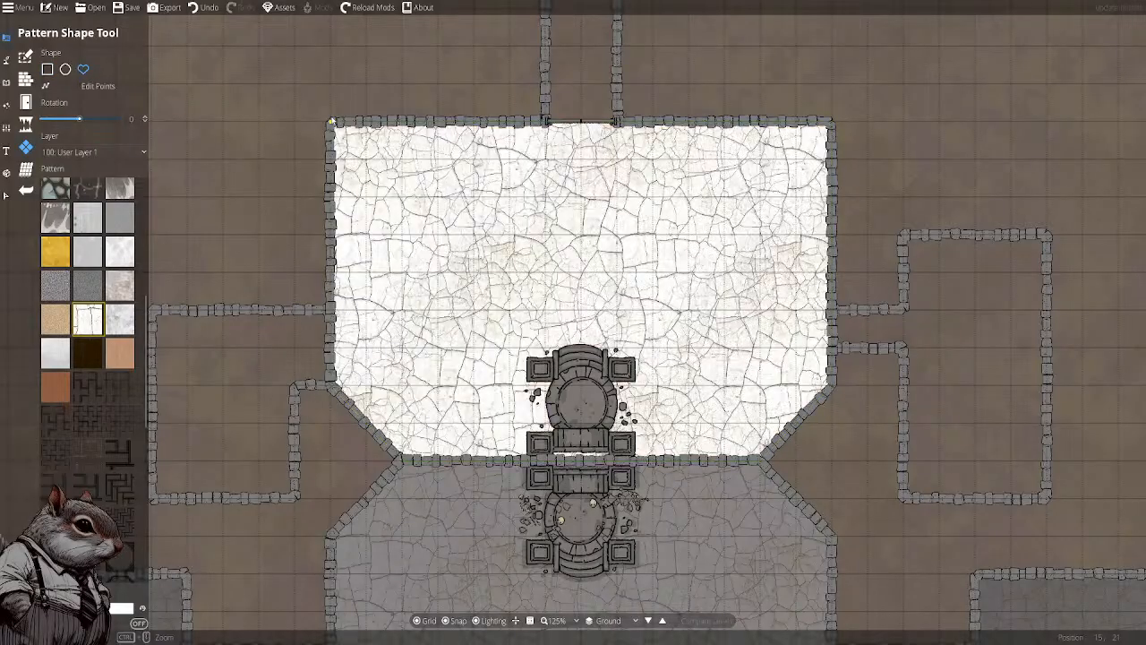
Fill the L-shaped side room west of the northern chamber with a cracked-stone polygon traced along its walls
{"action": "left_click_drag", "start_coordinate": [391, 218], "coordinate": [416, 177]}
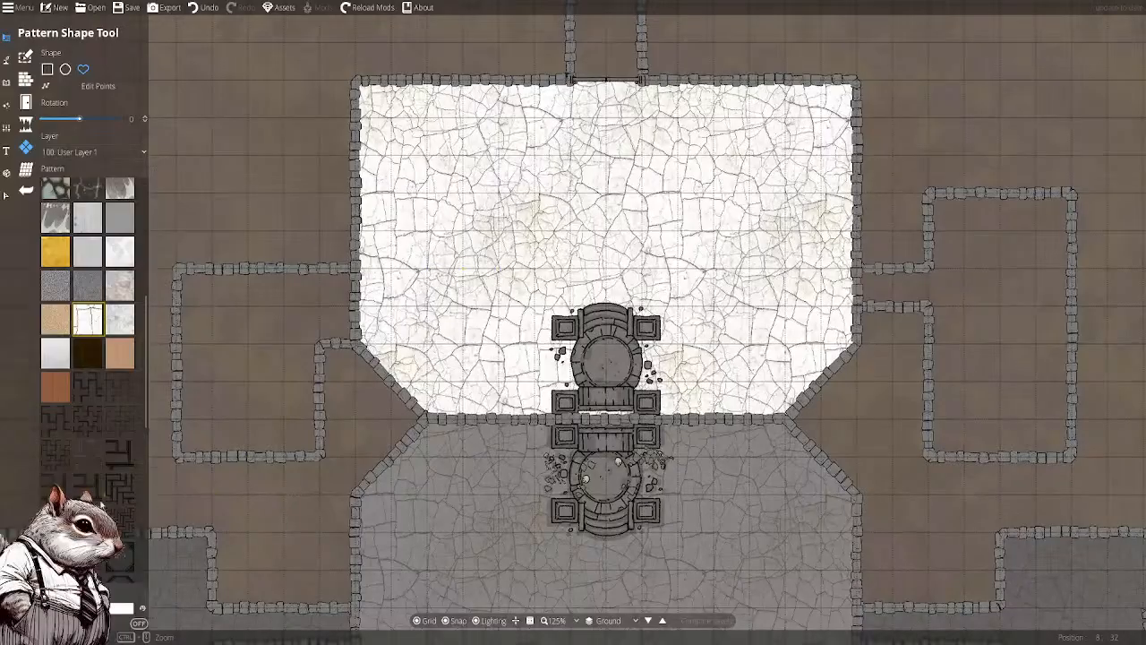
{"action": "left_click_drag", "start_coordinate": [316, 297], "coordinate": [378, 303]}
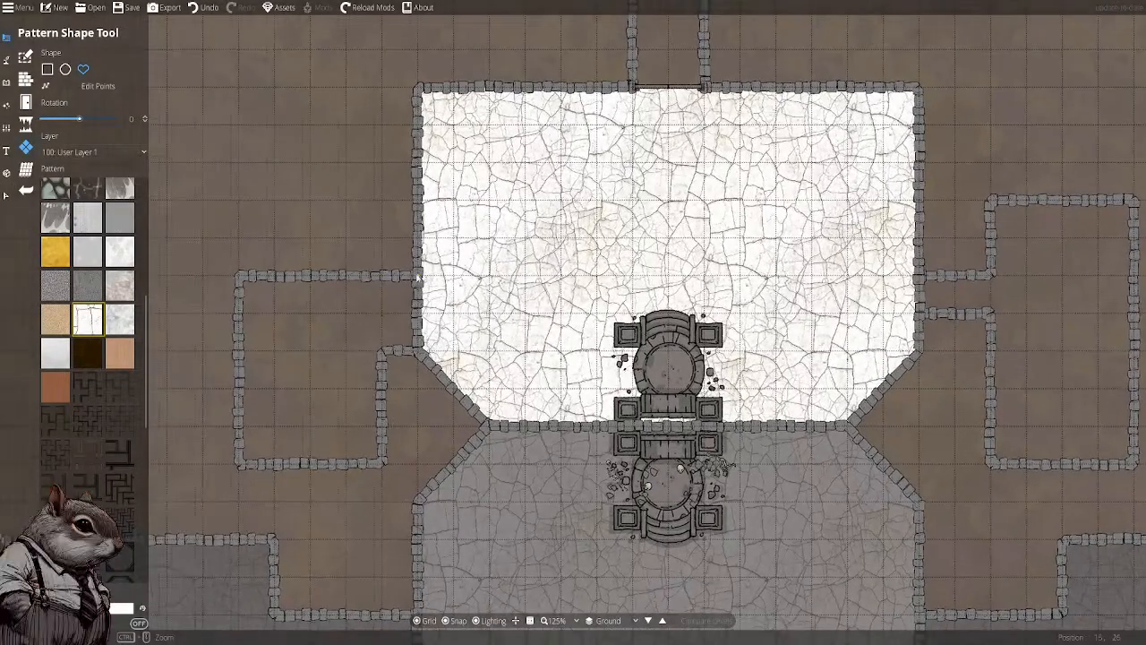
{"action": "left_click", "coordinate": [419, 277]}
{"action": "left_click", "coordinate": [239, 464]}
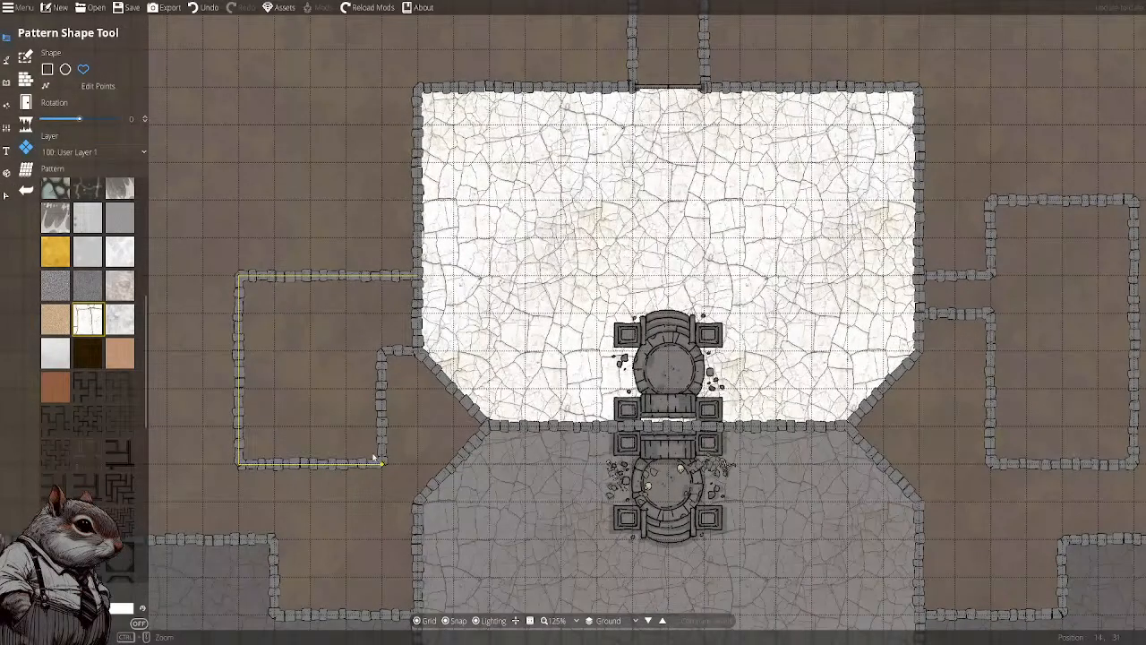
{"action": "left_click", "coordinate": [384, 359]}
{"action": "left_click", "coordinate": [420, 355]}
{"action": "left_click", "coordinate": [420, 283]}
Fill the side room east of the northern chamber and its short corridor with one cracked-stone polygon traced along their walls
{"action": "left_click_drag", "start_coordinate": [978, 284], "coordinate": [770, 270]}
{"action": "left_click", "coordinate": [713, 262]}
{"action": "left_click", "coordinate": [784, 260]}
{"action": "left_click", "coordinate": [784, 186]}
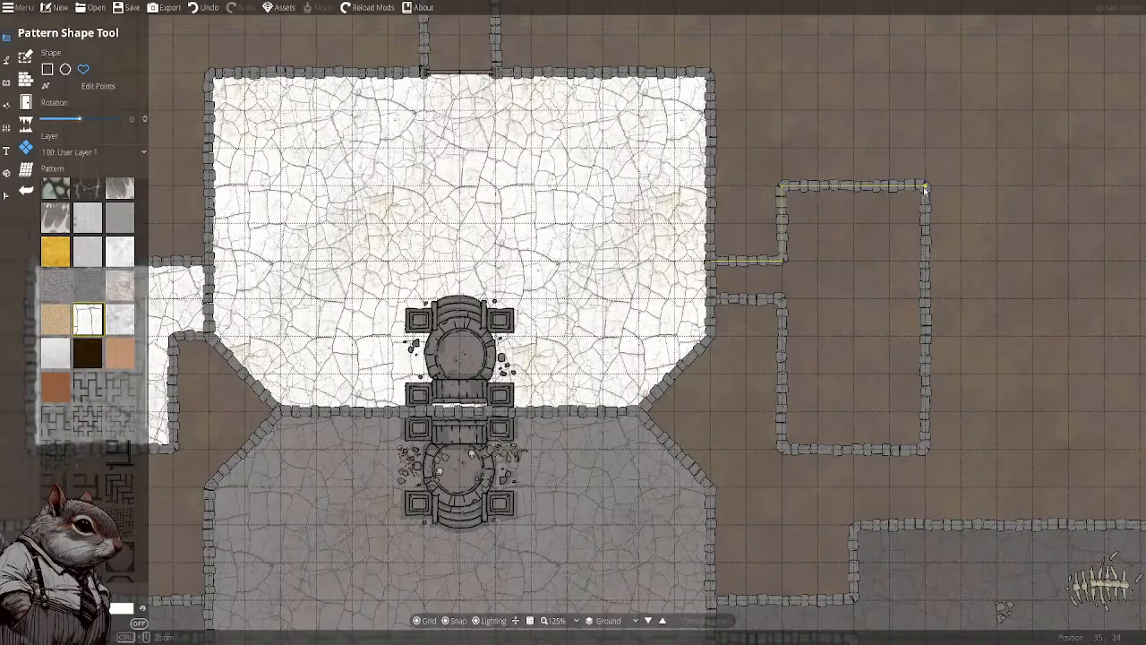
{"action": "left_click", "coordinate": [926, 185]}
{"action": "left_click", "coordinate": [926, 449]}
{"action": "left_click", "coordinate": [782, 449]}
{"action": "left_click", "coordinate": [781, 298]}
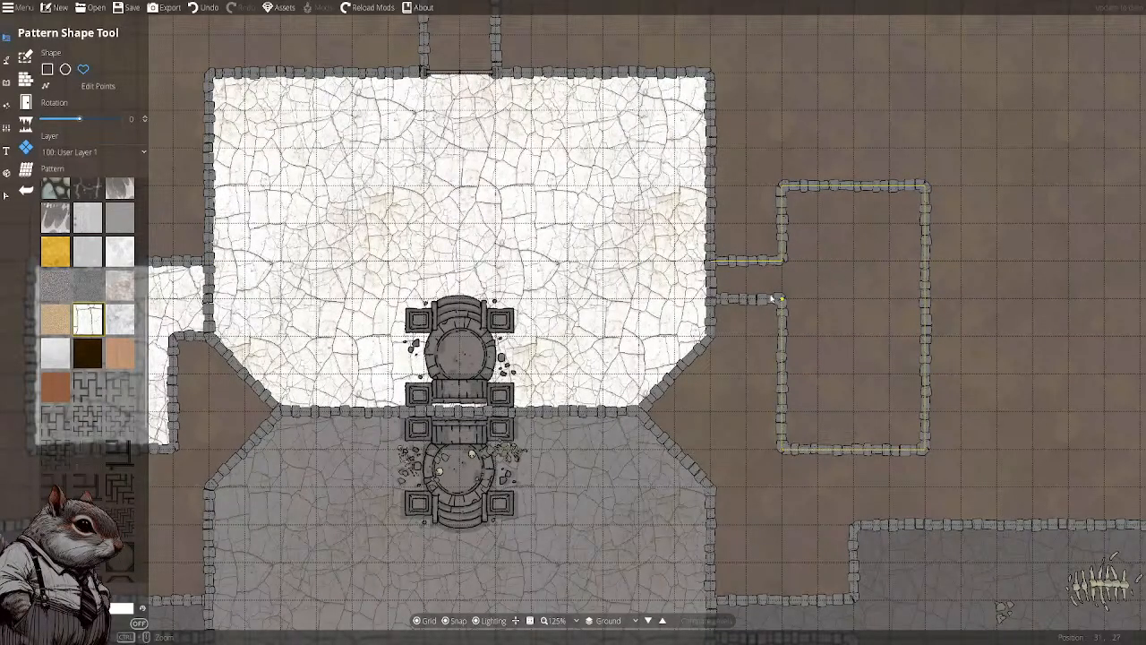
{"action": "left_click", "coordinate": [712, 299]}
{"action": "left_click", "coordinate": [713, 261]}
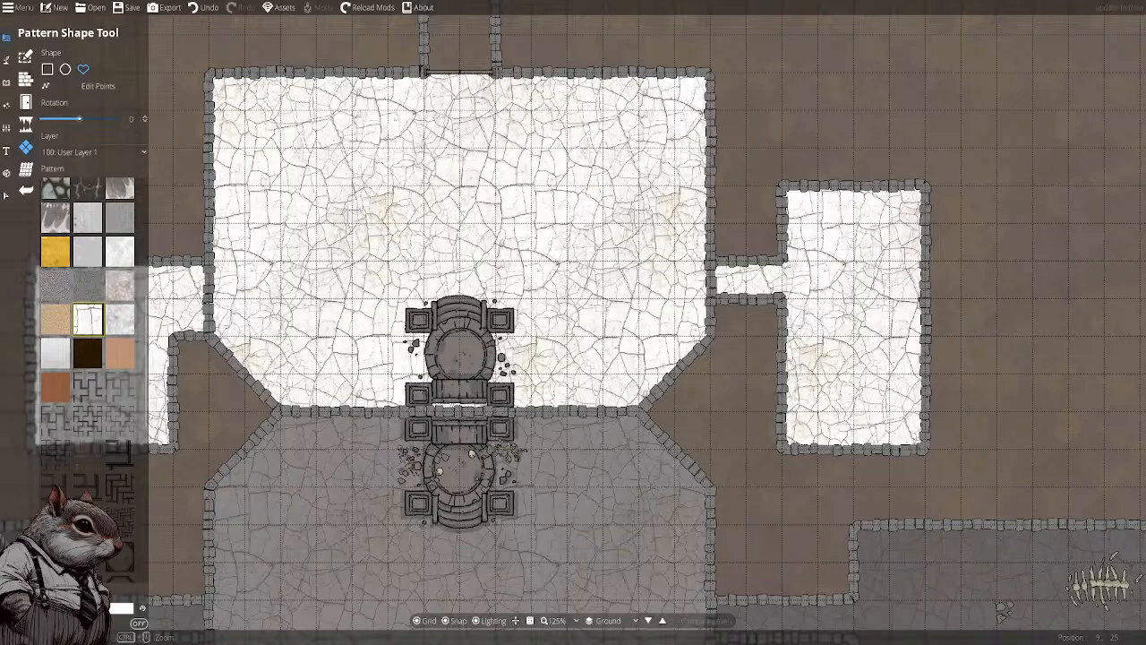
Copy the light grey colour value from the octagonal chamber's floor pattern
{"action": "left_click", "coordinate": [6, 195]}
{"action": "left_click_drag", "start_coordinate": [387, 549], "coordinate": [427, 313]}
{"action": "left_click", "coordinate": [328, 368]}
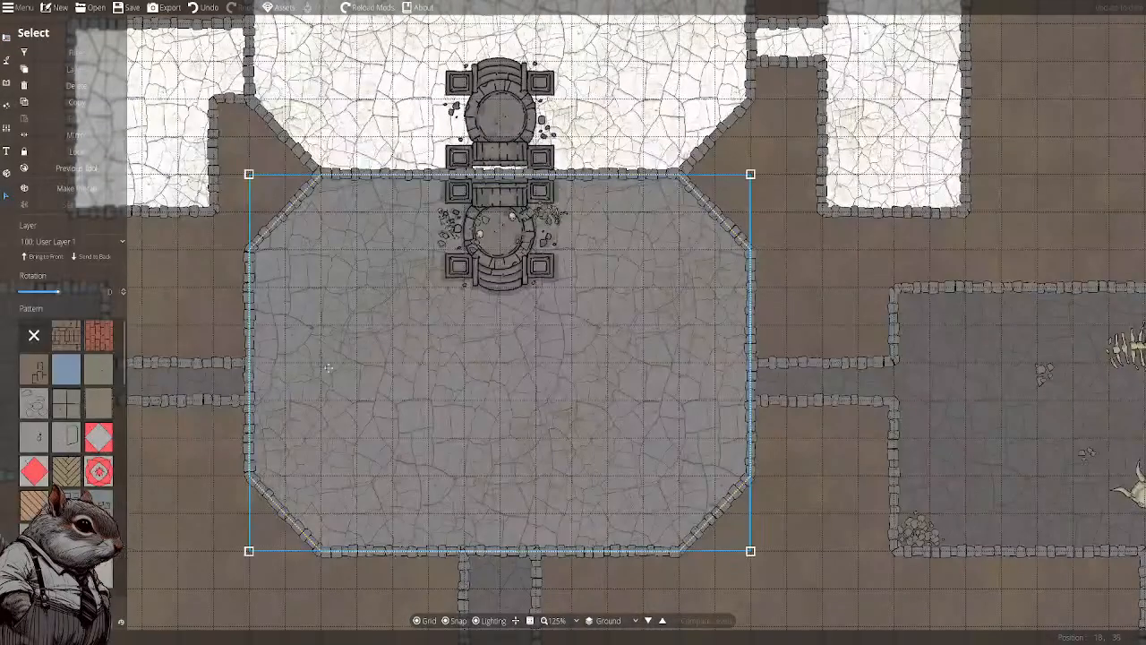
{"action": "left_click", "coordinate": [110, 618]}
{"action": "key", "text": "ctrl+c"}
{"action": "left_click", "coordinate": [159, 516]}
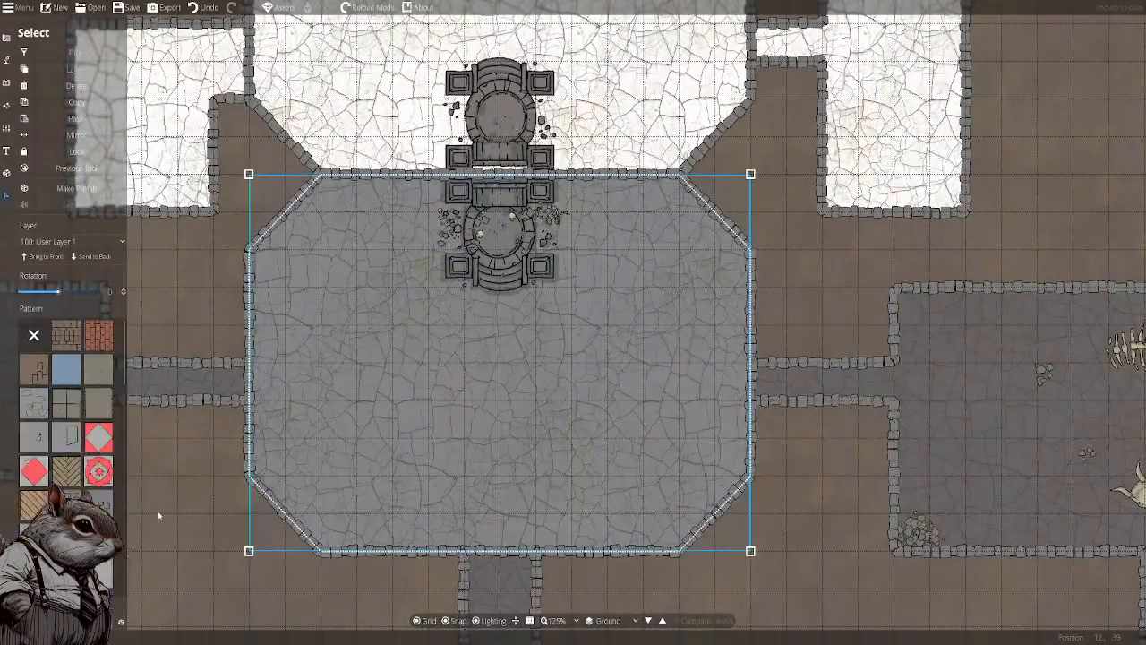
Select the white floors of the northern chamber and its two side rooms together and recolour them with the copied light grey
{"action": "left_click_drag", "start_coordinate": [238, 273], "coordinate": [264, 429]}
{"action": "left_click", "coordinate": [269, 313]}
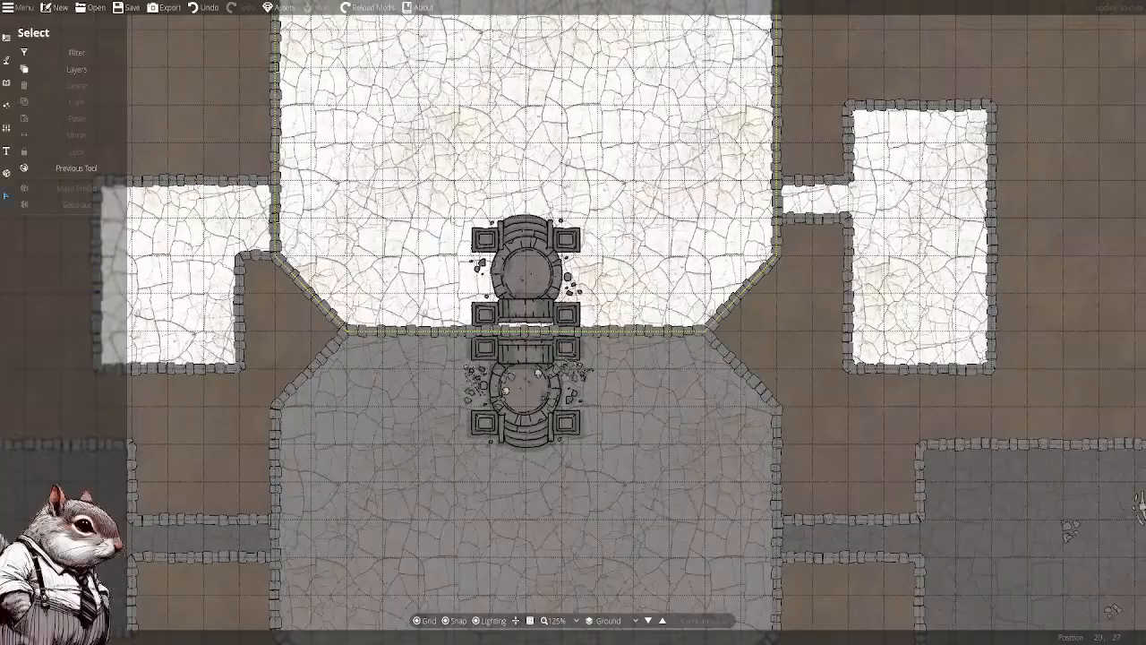
{"action": "left_click", "coordinate": [214, 286]}
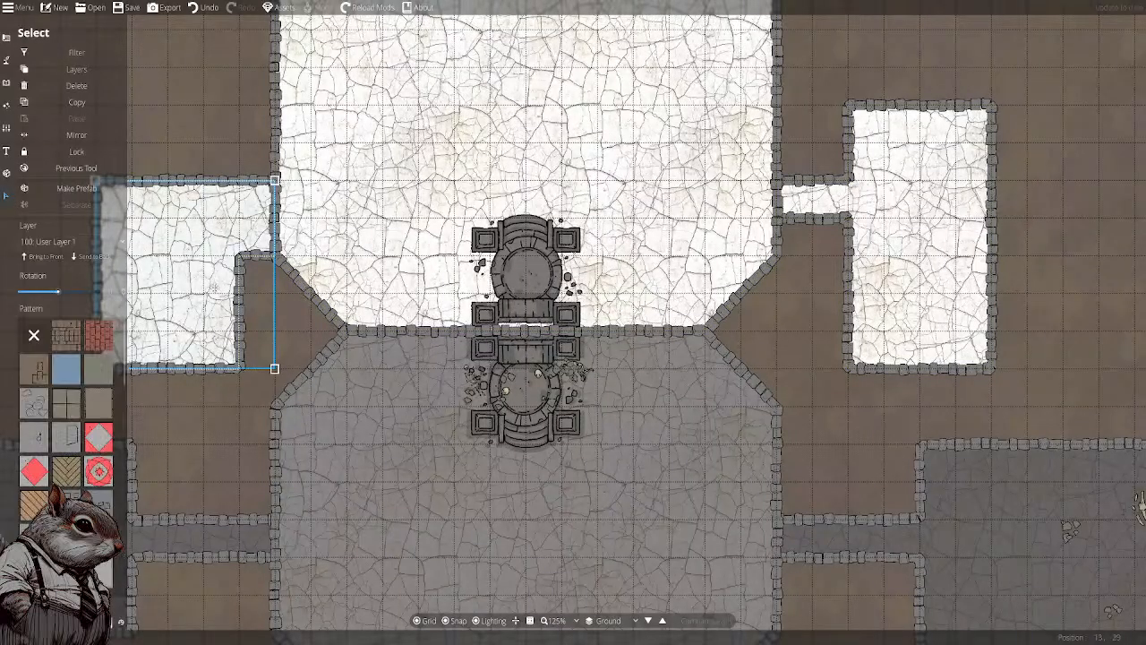
{"action": "left_click", "coordinate": [402, 206]}
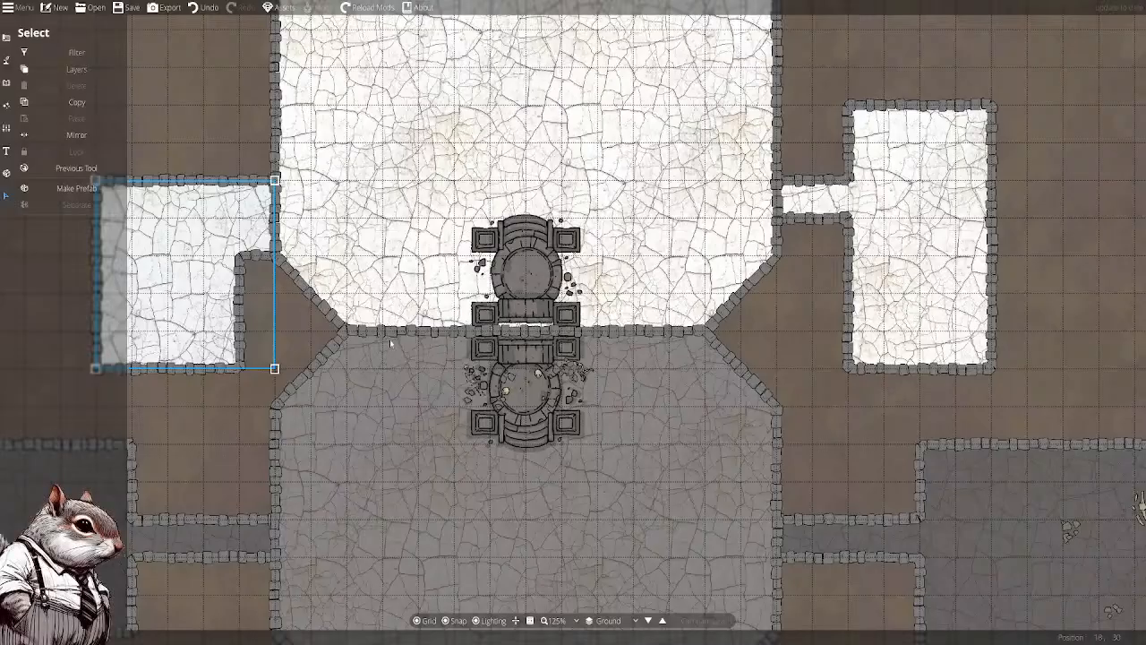
{"action": "key", "text": "Escape"}
{"action": "left_click", "coordinate": [9, 196]}
{"action": "left_click", "coordinate": [163, 223]}
{"action": "left_click", "coordinate": [626, 224], "text": "shift"}
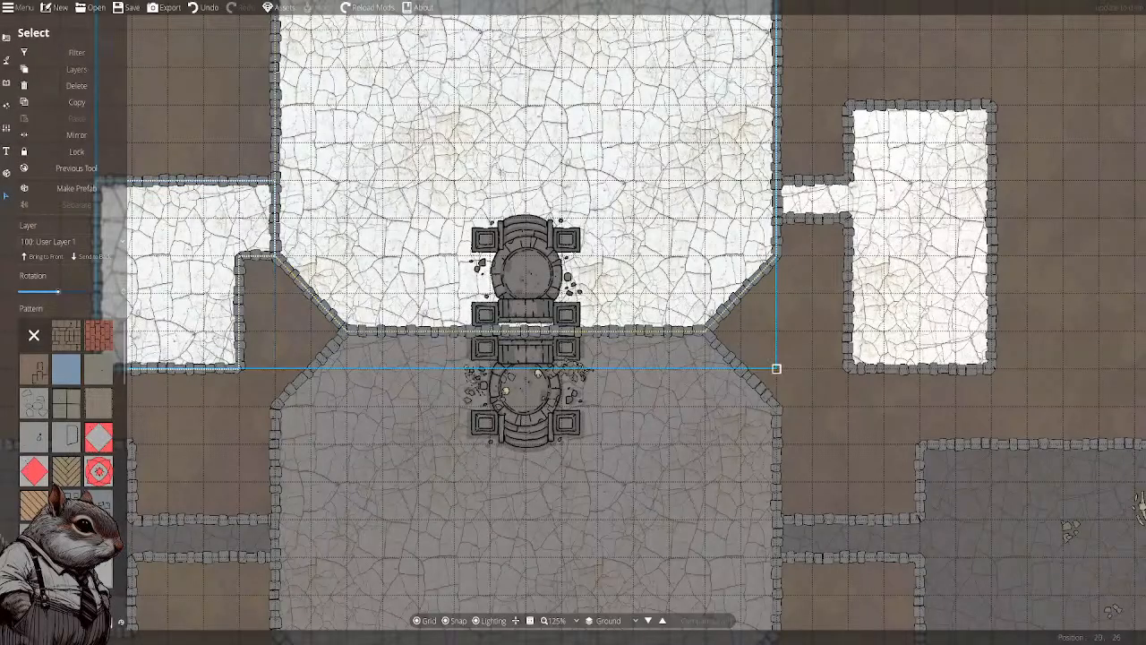
{"action": "left_click", "coordinate": [909, 215], "text": "shift"}
{"action": "left_click", "coordinate": [79, 621]}
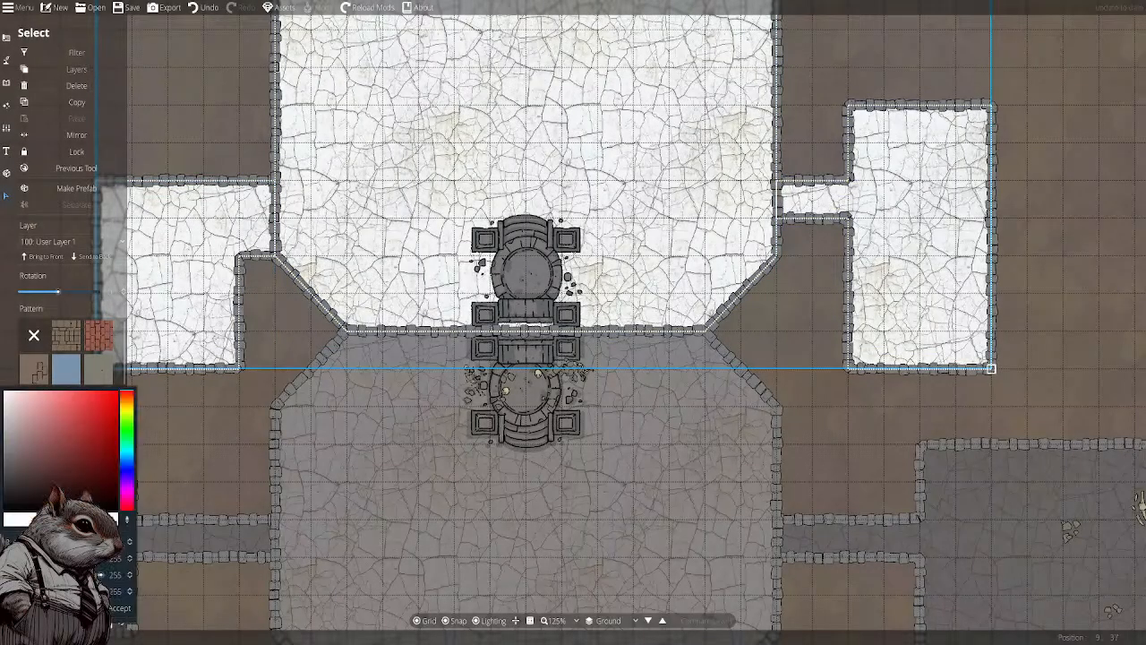
{"action": "left_click", "coordinate": [124, 612]}
{"action": "left_click", "coordinate": [212, 477]}
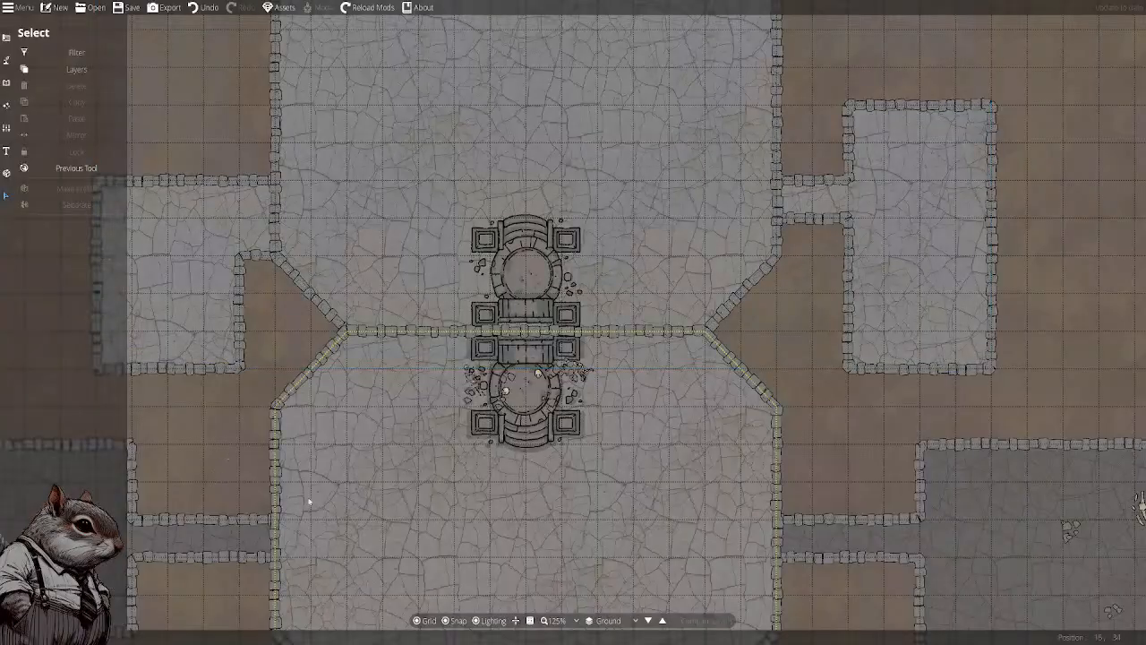
Select the dark floors of the western, southern and eastern rooms together and recolour them with the copied light grey
{"action": "scroll", "coordinate": [310, 500], "scroll_direction": "down", "scroll_amount": 3}
{"action": "left_click_drag", "start_coordinate": [400, 409], "coordinate": [492, 371]}
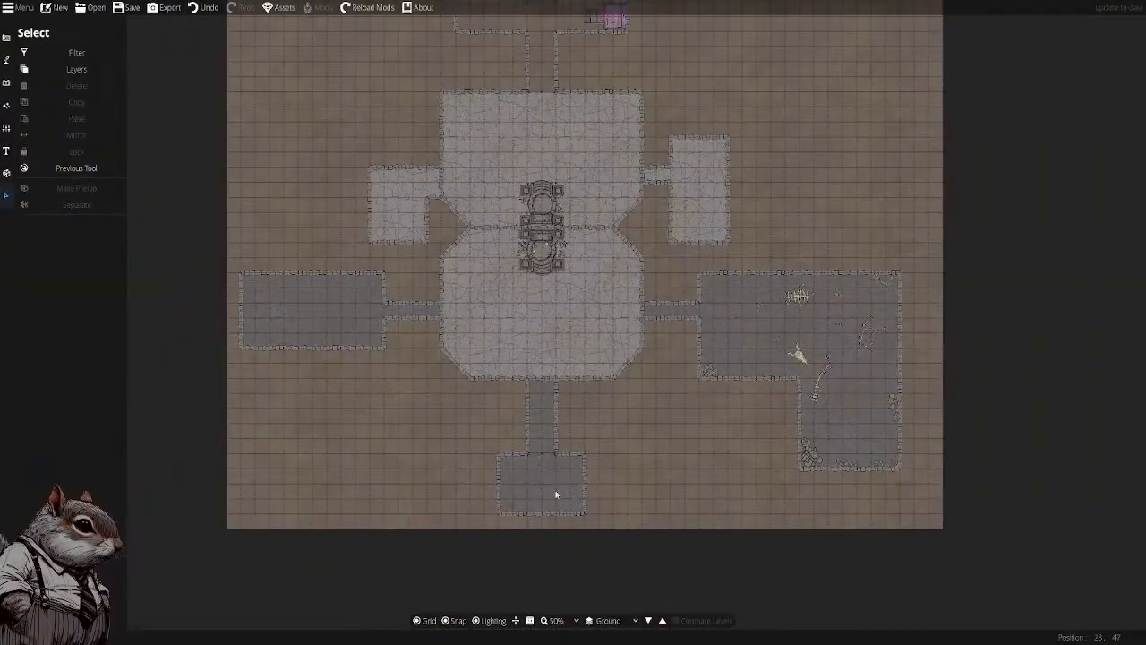
{"action": "left_click", "coordinate": [353, 323]}
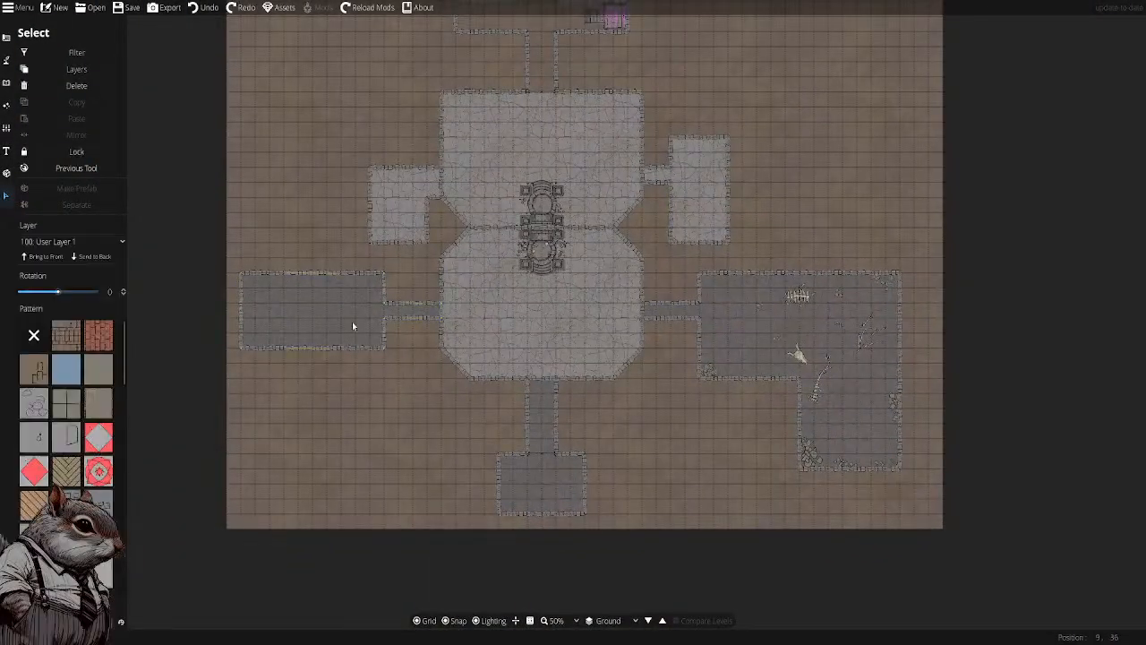
{"action": "left_click", "coordinate": [556, 493], "text": "shift"}
{"action": "left_click", "coordinate": [732, 332], "text": "shift"}
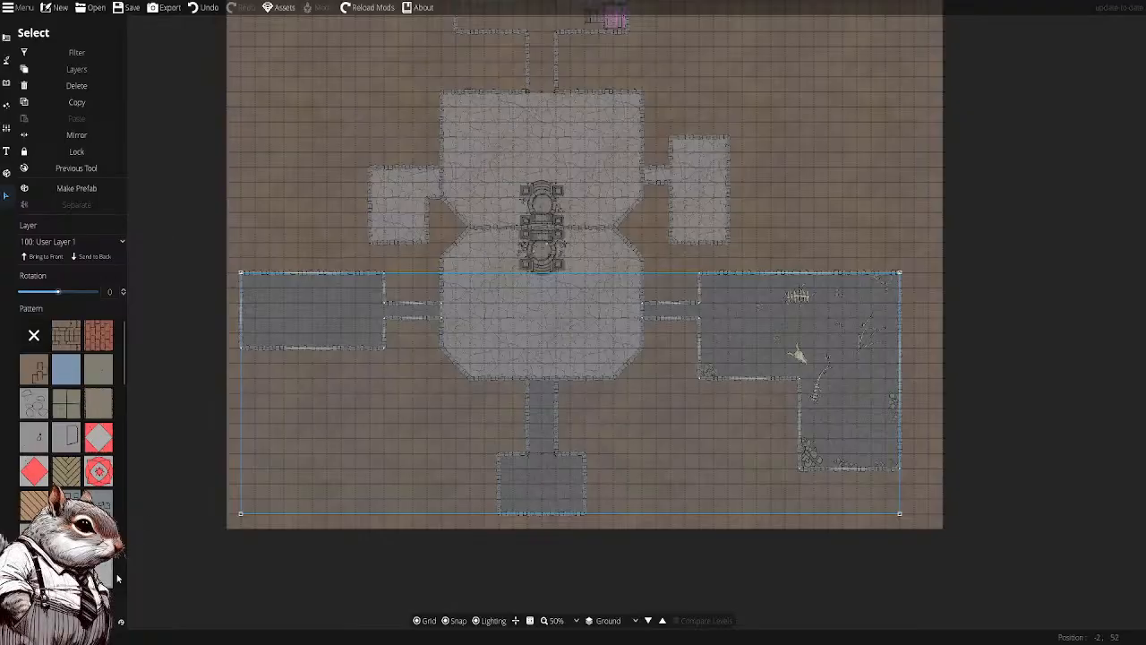
{"action": "left_click", "coordinate": [100, 622]}
{"action": "left_click", "coordinate": [120, 611]}
{"action": "left_click", "coordinate": [314, 188]}
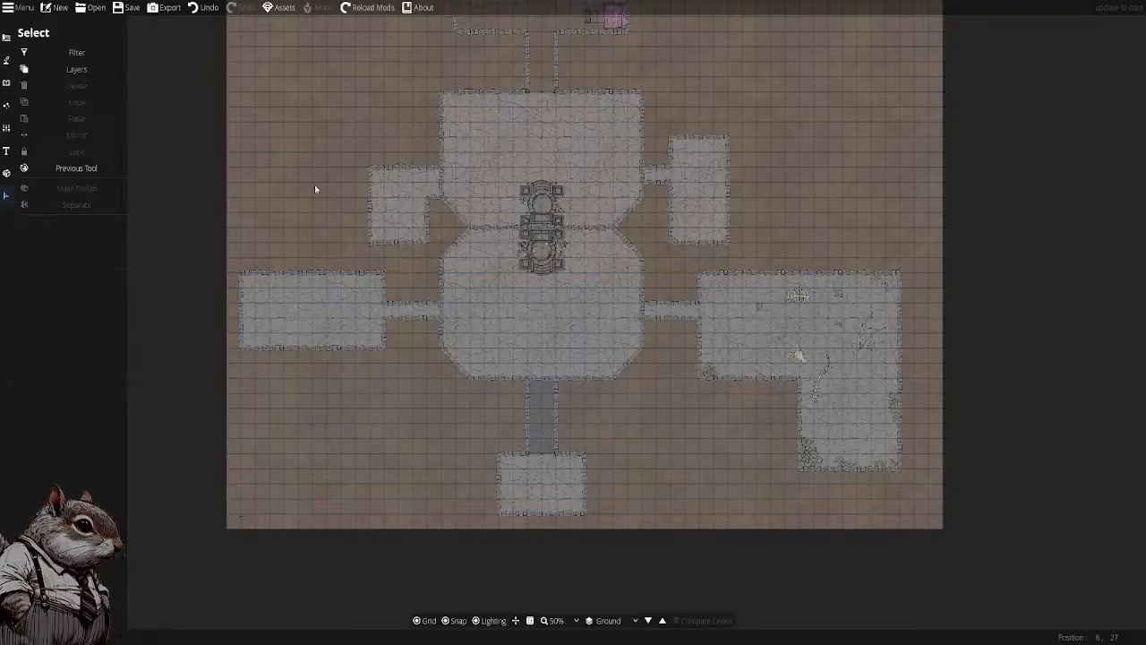
Recolour the dark corridor floor between the octagonal chamber and the southern room with the copied light grey
{"action": "scroll", "coordinate": [474, 320], "scroll_direction": "up", "scroll_amount": 3}
{"action": "left_click", "coordinate": [524, 345]}
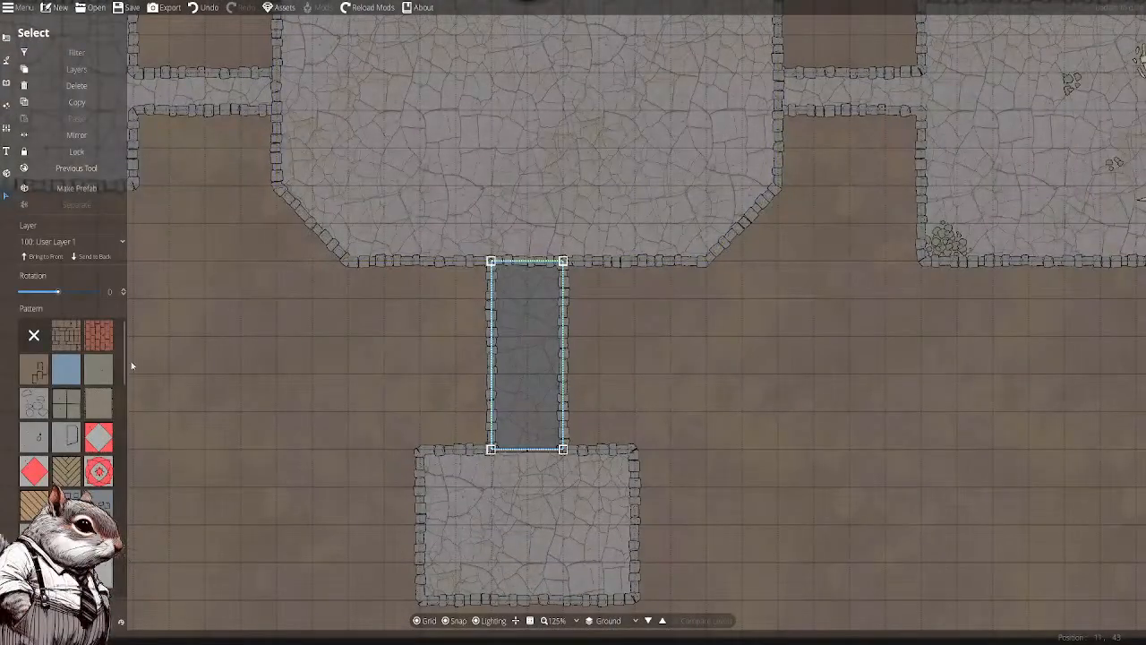
{"action": "scroll", "coordinate": [66, 412], "scroll_direction": "down", "scroll_amount": 2}
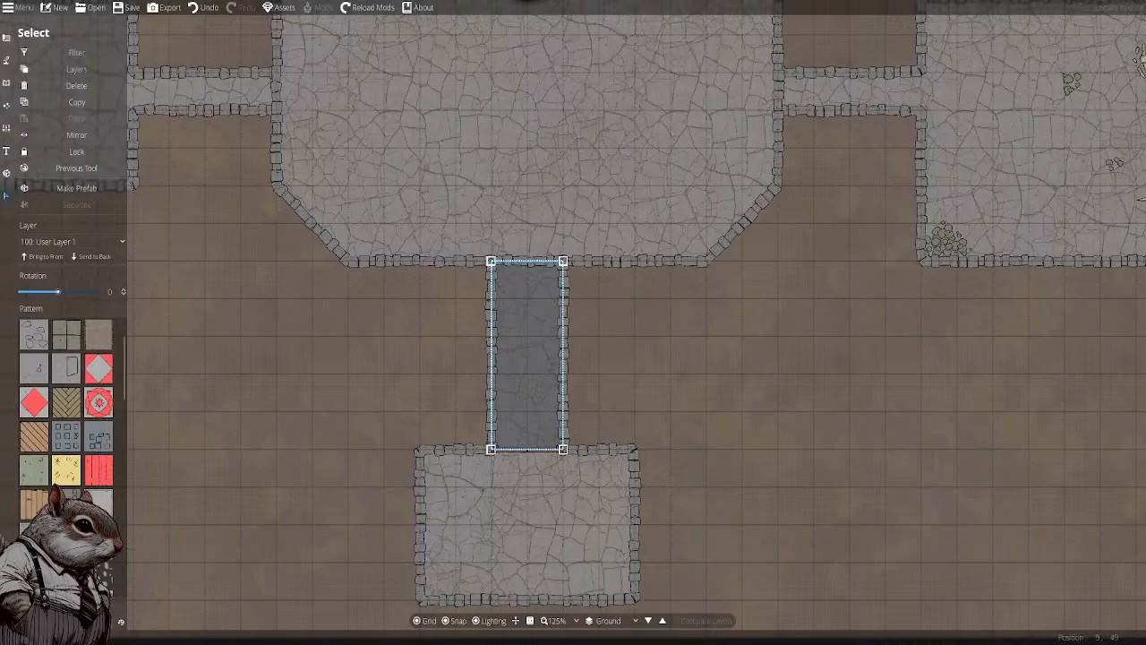
{"action": "left_click", "coordinate": [121, 620]}
{"action": "left_click", "coordinate": [121, 617]}
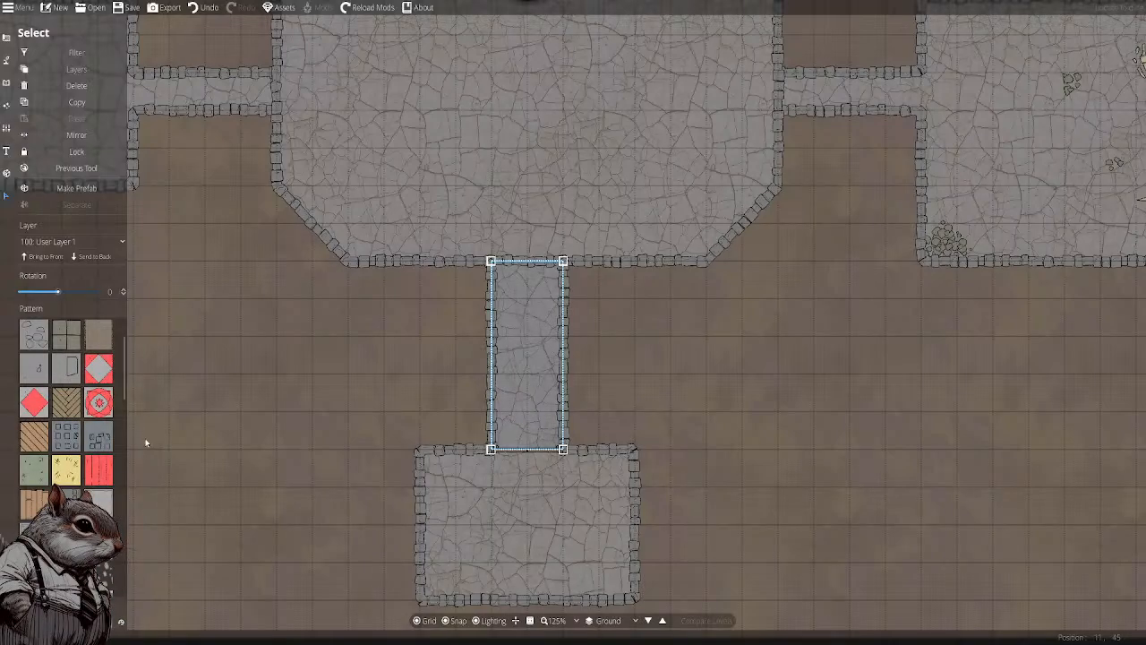
{"action": "left_click", "coordinate": [376, 334]}
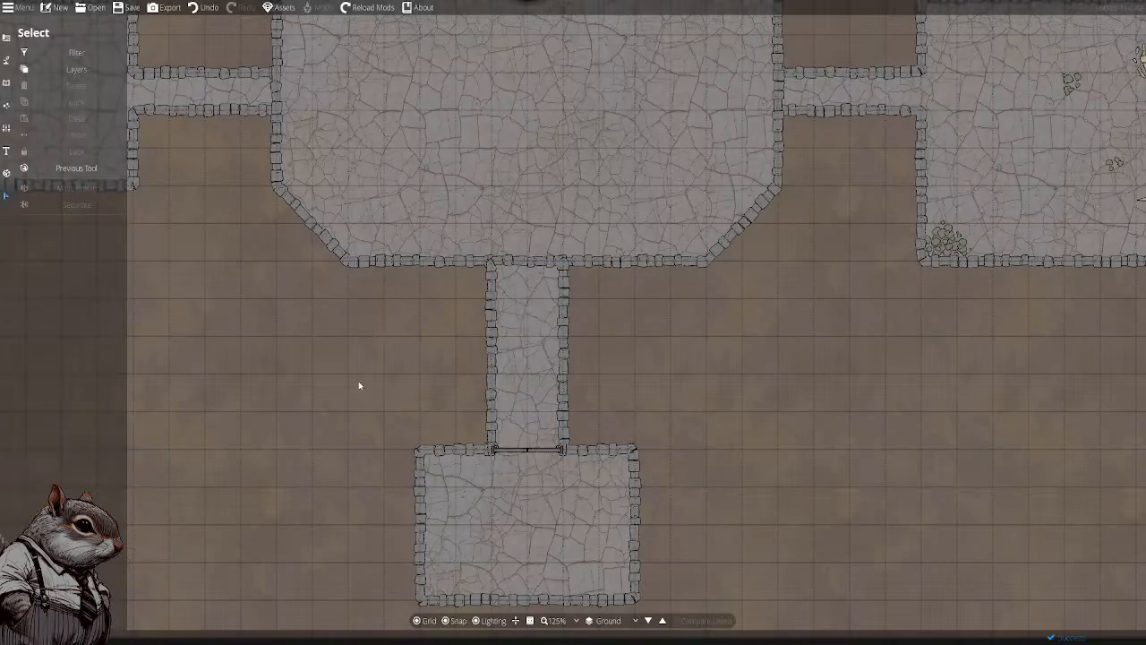
Inspect the recoloured floors across the dungeon, from the eastern rooms through the northern chamber and corridors back to the southern room
{"action": "left_click_drag", "start_coordinate": [418, 344], "coordinate": [445, 448]}
{"action": "left_click_drag", "start_coordinate": [836, 345], "coordinate": [579, 479]}
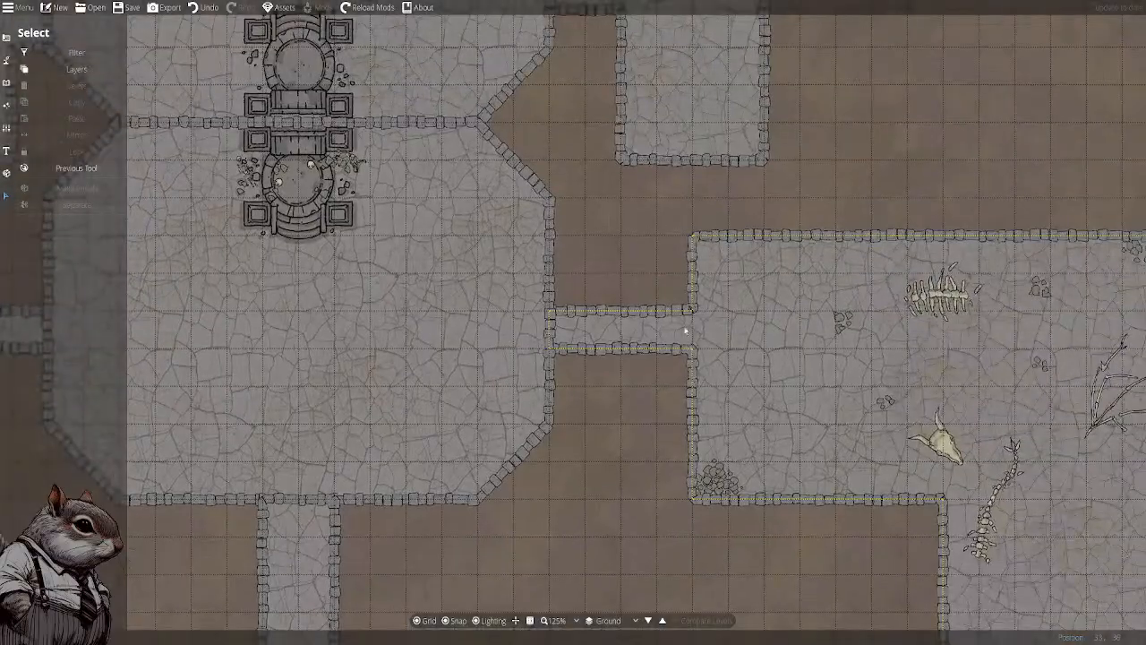
{"action": "mouse_move", "coordinate": [976, 187]}
{"action": "left_mouse_down"}
{"action": "mouse_move", "coordinate": [922, 195]}
{"action": "mouse_move", "coordinate": [576, 169]}
{"action": "left_mouse_up"}
{"action": "left_click_drag", "start_coordinate": [488, 185], "coordinate": [883, 311]}
{"action": "left_click_drag", "start_coordinate": [722, 307], "coordinate": [1000, 310]}
{"action": "left_click_drag", "start_coordinate": [222, 332], "coordinate": [490, 220]}
{"action": "mouse_move", "coordinate": [368, 196]}
{"action": "left_mouse_down"}
{"action": "mouse_move", "coordinate": [590, 190]}
{"action": "mouse_move", "coordinate": [330, 286]}
{"action": "left_mouse_up"}
{"action": "left_click_drag", "start_coordinate": [381, 168], "coordinate": [302, 441]}
{"action": "mouse_move", "coordinate": [401, 212]}
{"action": "left_mouse_down"}
{"action": "mouse_move", "coordinate": [256, 283]}
{"action": "mouse_move", "coordinate": [231, 335]}
{"action": "left_mouse_up"}
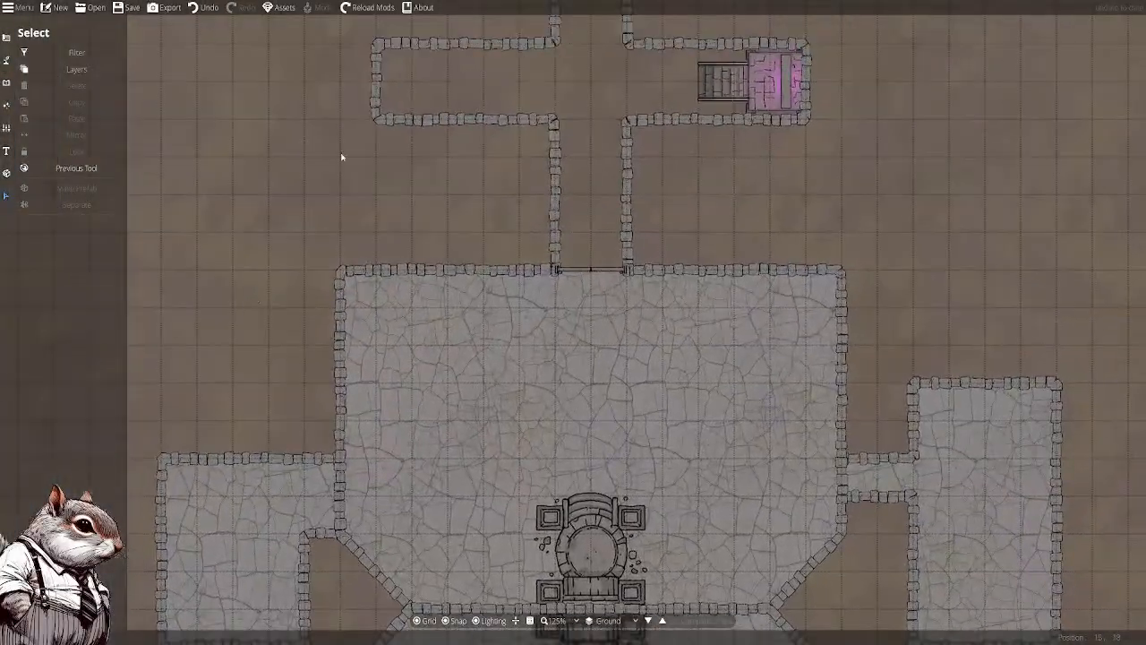
{"action": "mouse_move", "coordinate": [341, 155]}
{"action": "left_mouse_down"}
{"action": "mouse_move", "coordinate": [345, 363]}
{"action": "mouse_move", "coordinate": [374, 453]}
{"action": "mouse_move", "coordinate": [403, 27]}
{"action": "left_mouse_up"}
{"action": "left_click_drag", "start_coordinate": [436, 236], "coordinate": [437, 36]}
{"action": "mouse_move", "coordinate": [440, 358]}
{"action": "left_mouse_down"}
{"action": "mouse_move", "coordinate": [420, 163]}
{"action": "mouse_move", "coordinate": [382, 97]}
{"action": "left_mouse_up"}
{"action": "mouse_move", "coordinate": [456, 450]}
{"action": "left_mouse_down"}
{"action": "mouse_move", "coordinate": [456, 348]}
{"action": "mouse_move", "coordinate": [418, 162]}
{"action": "left_mouse_up"}
{"action": "scroll", "coordinate": [606, 297], "scroll_direction": "up", "scroll_amount": 3}
{"action": "left_click_drag", "start_coordinate": [637, 315], "coordinate": [575, 297]}
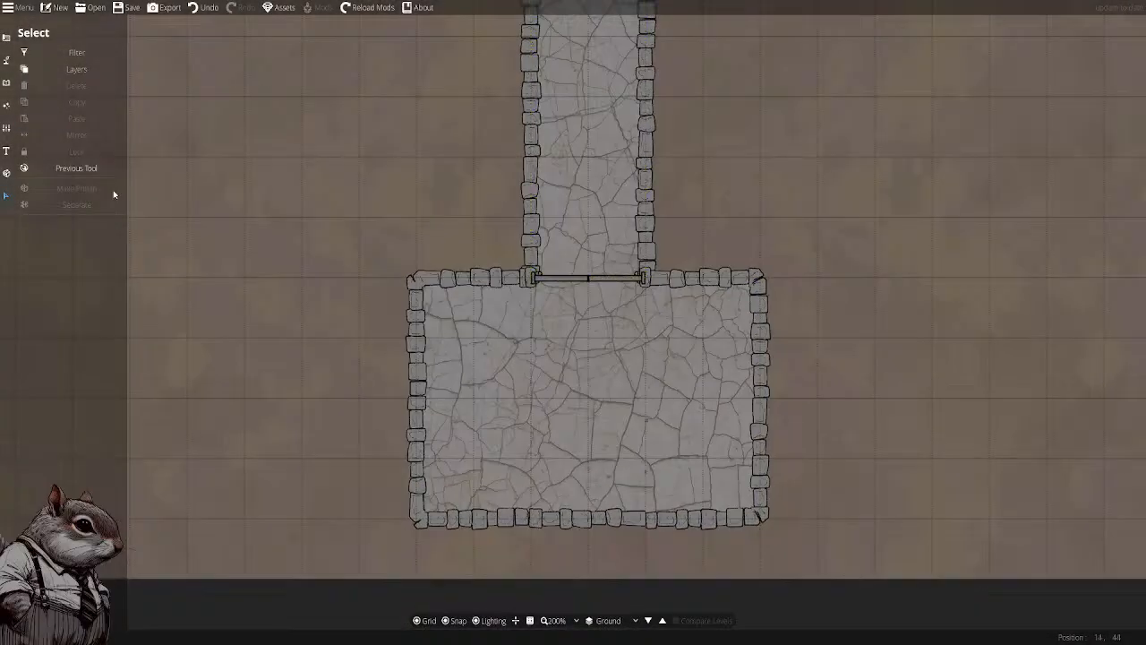
Search the object library for "rubble" assets
{"action": "left_click", "coordinate": [7, 82]}
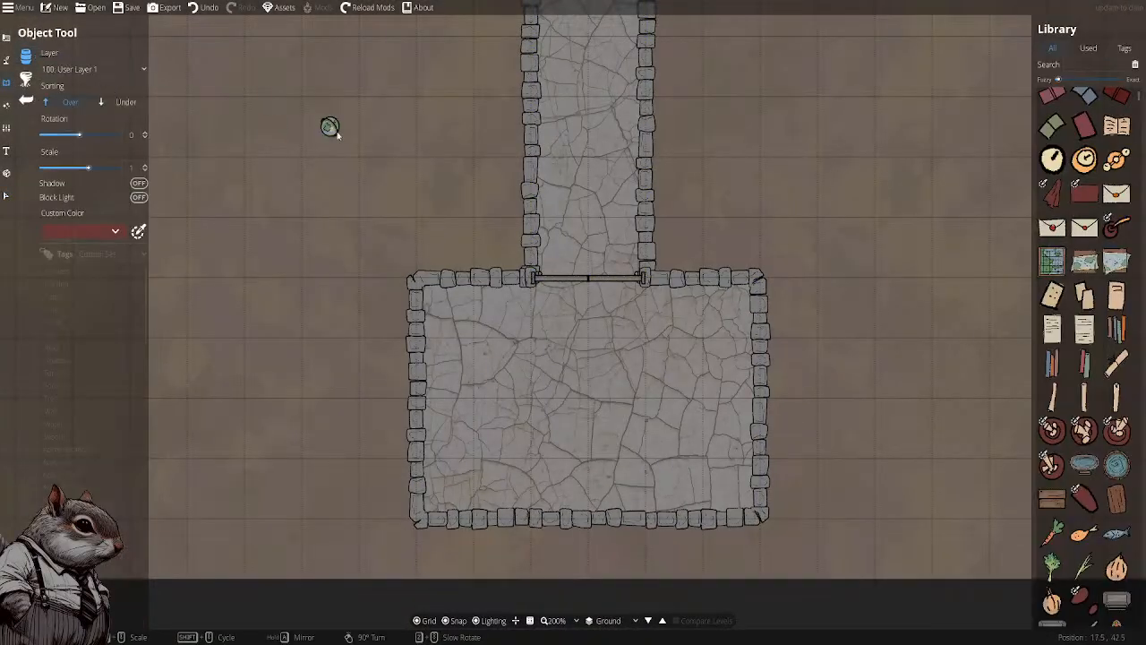
{"action": "scroll", "coordinate": [1086, 331], "scroll_direction": "down", "scroll_amount": 10}
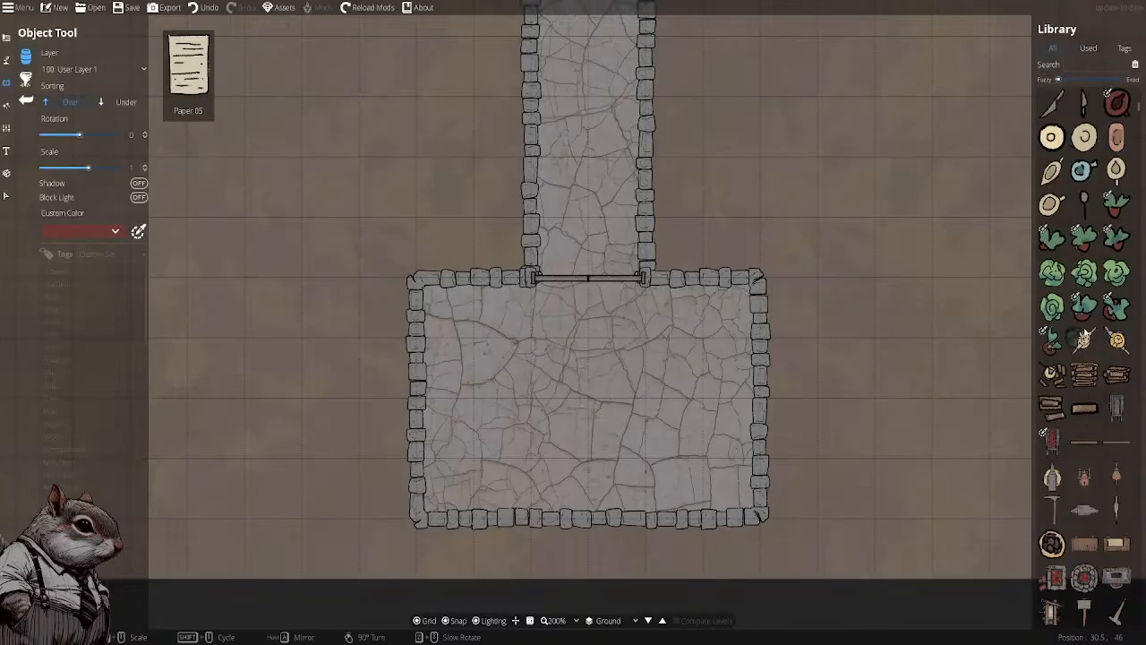
{"action": "scroll", "coordinate": [1085, 332], "scroll_direction": "down", "scroll_amount": 10}
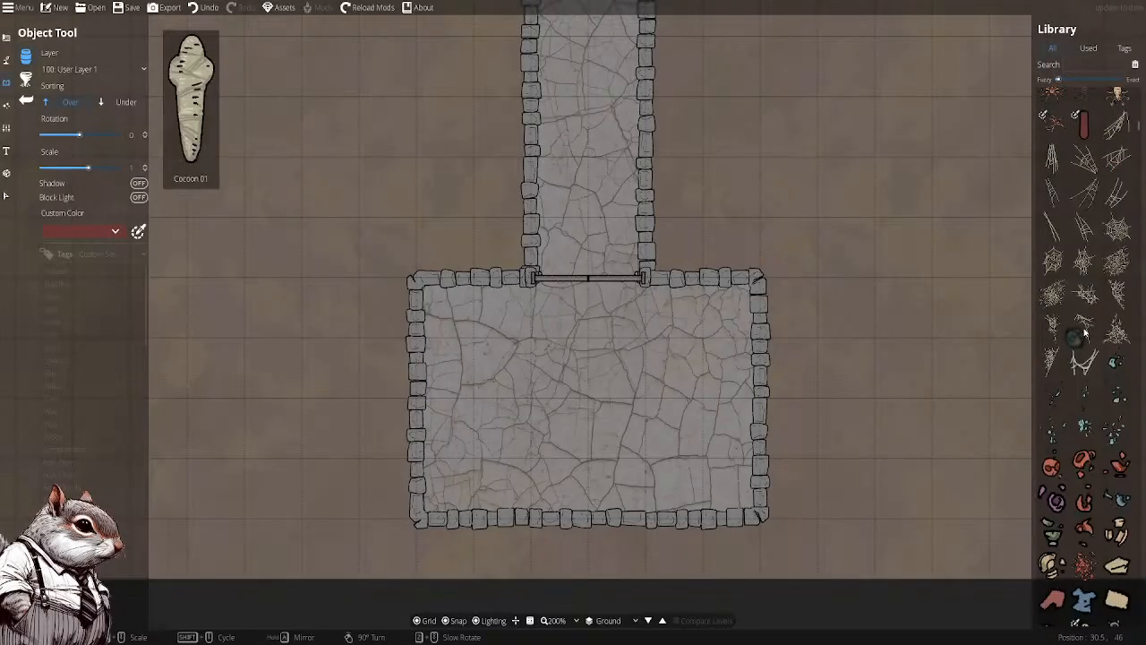
{"action": "left_click", "coordinate": [1083, 65]}
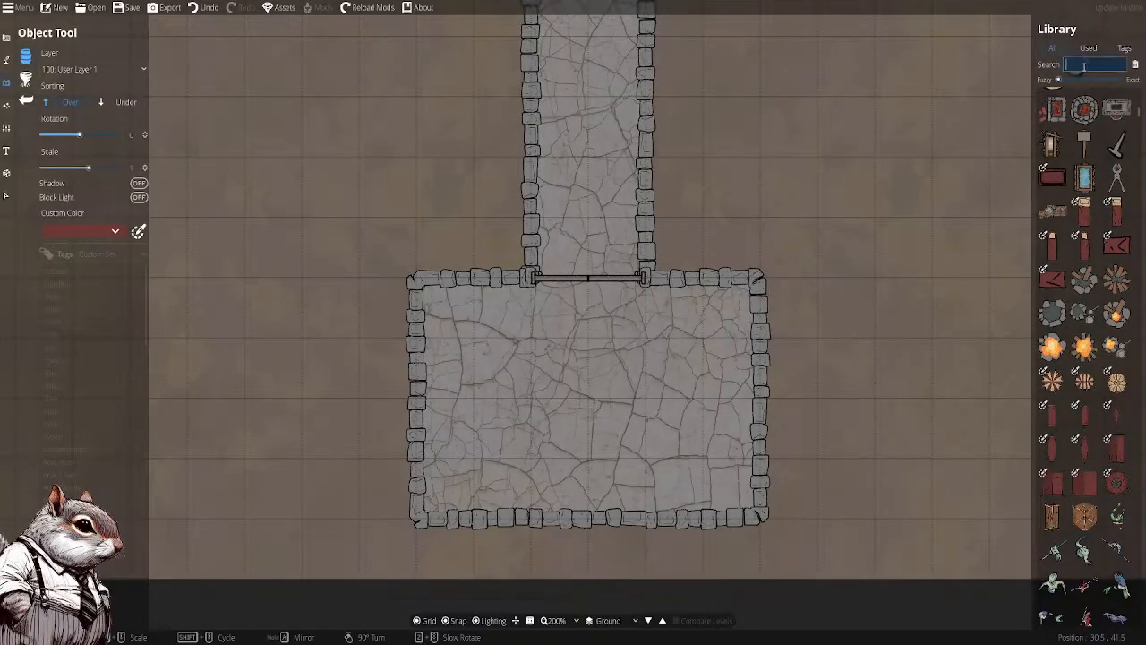
{"action": "type", "text": "rubble"}
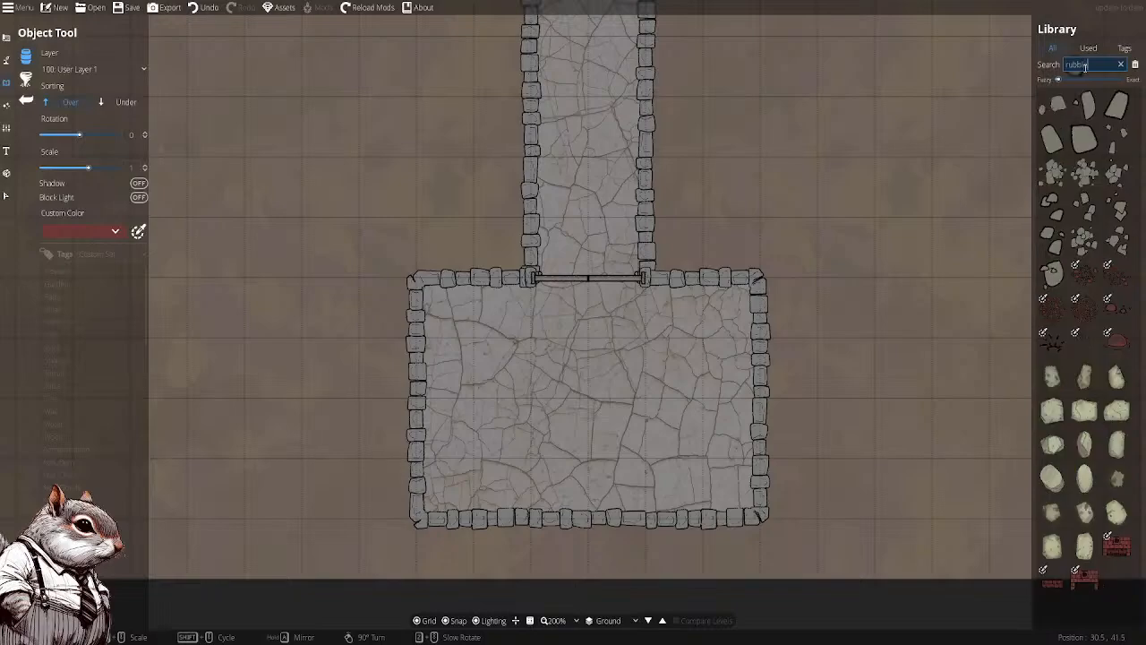
Place differently rotated copies of an angular rubble cluster, without snapping, in the southern room's northeast and southwest corners
{"action": "left_click", "coordinate": [1116, 207]}
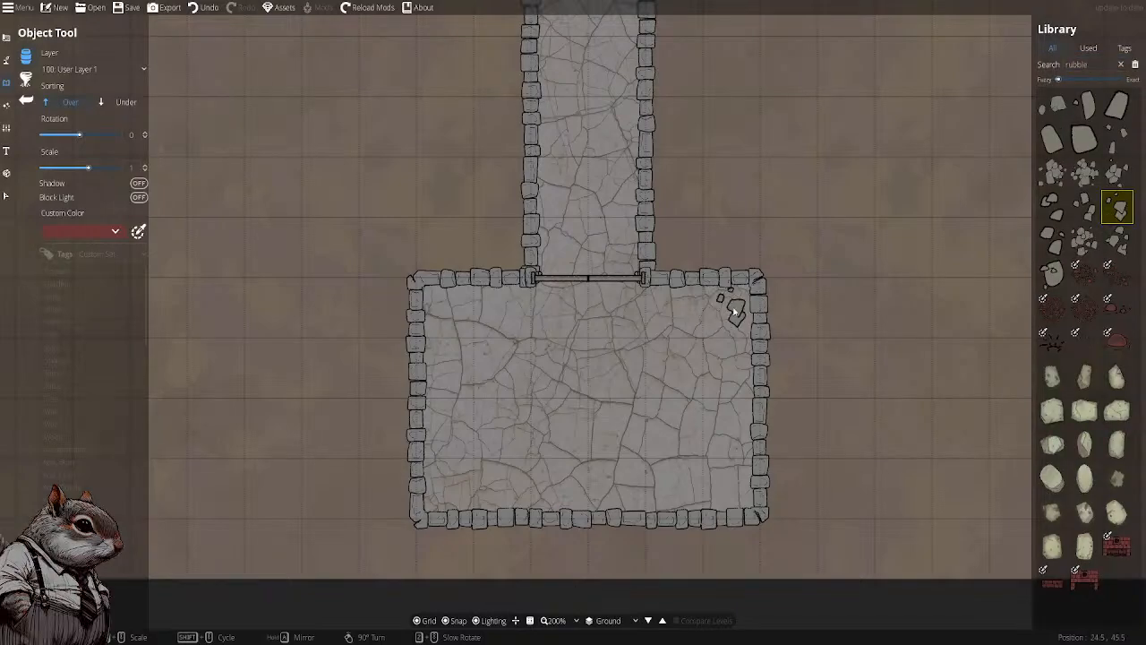
{"action": "scroll", "coordinate": [707, 317], "scroll_direction": "down", "scroll_amount": 4}
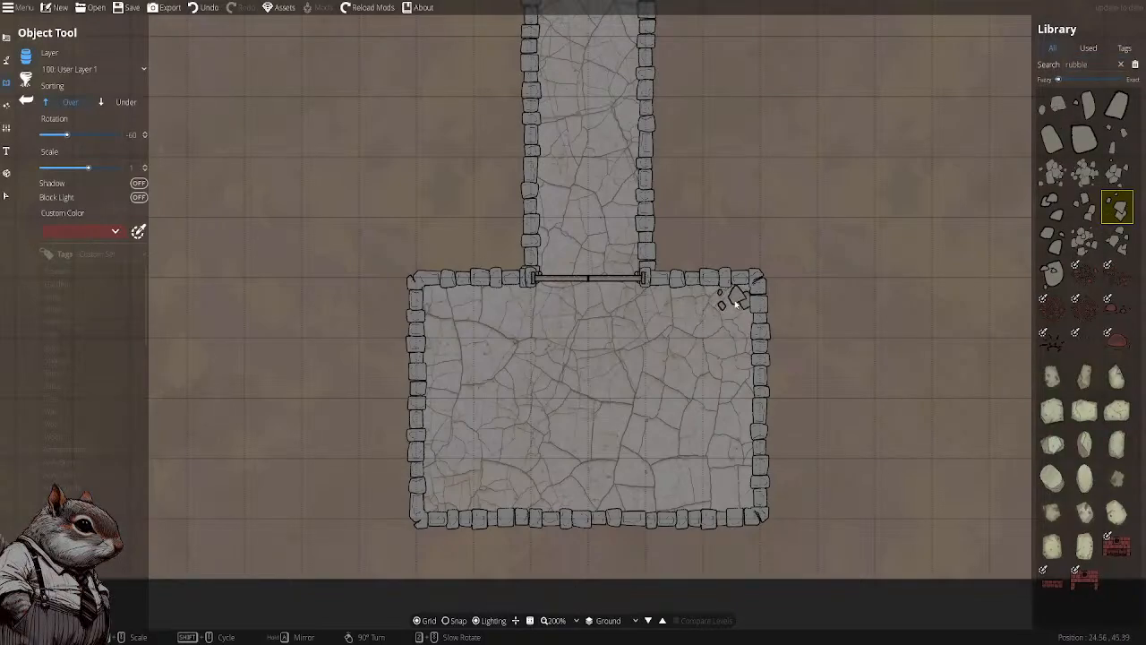
{"action": "scroll", "coordinate": [736, 318], "scroll_direction": "down", "scroll_amount": 9}
{"action": "left_click", "coordinate": [744, 328]}
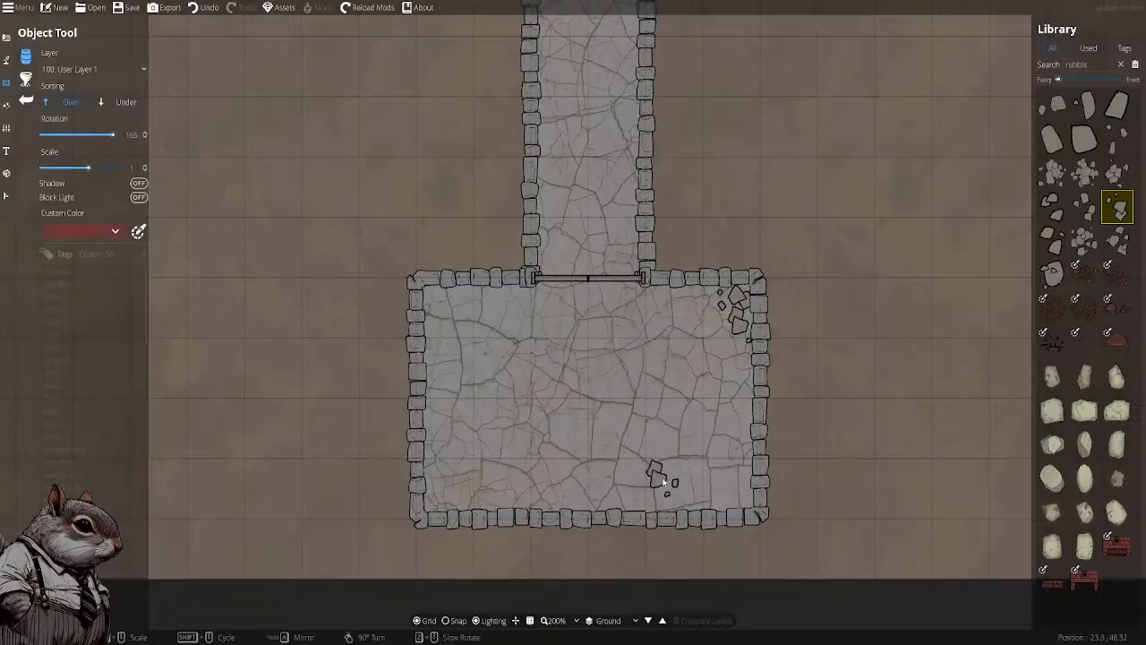
{"action": "scroll", "coordinate": [452, 493], "scroll_direction": "up", "scroll_amount": 5}
{"action": "scroll", "coordinate": [466, 488], "scroll_direction": "up", "scroll_amount": 1}
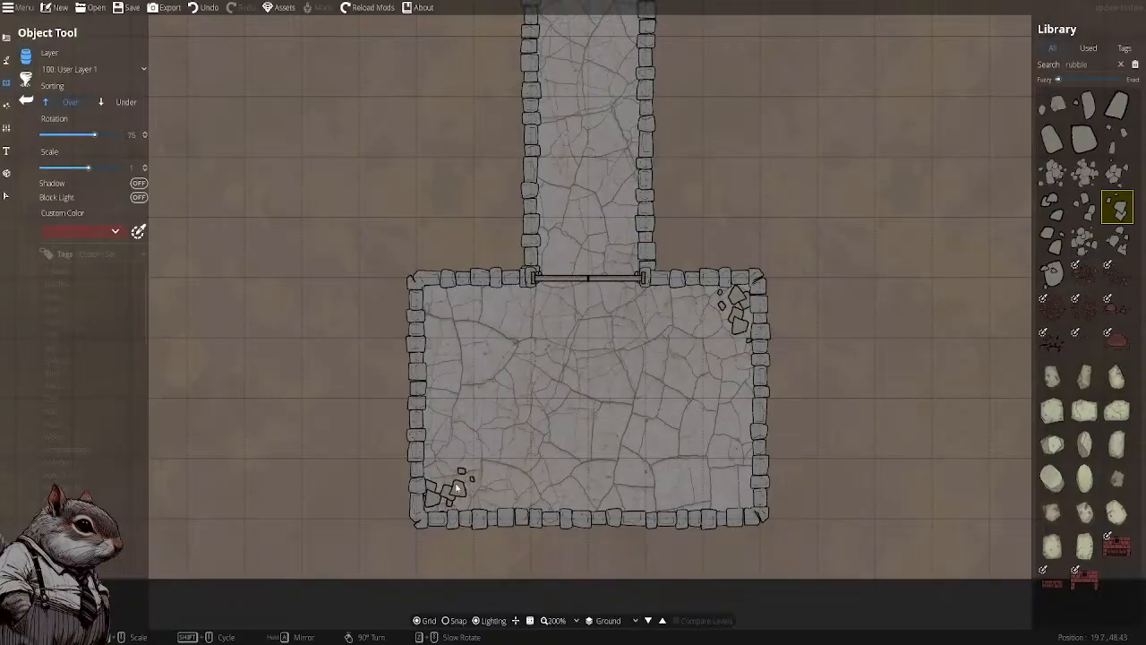
{"action": "left_click", "coordinate": [461, 489]}
Add rotated copies of a rounder rubble cluster in the southern room's southwest and northwest corners and scattered on its floor
{"action": "left_click", "coordinate": [1056, 212]}
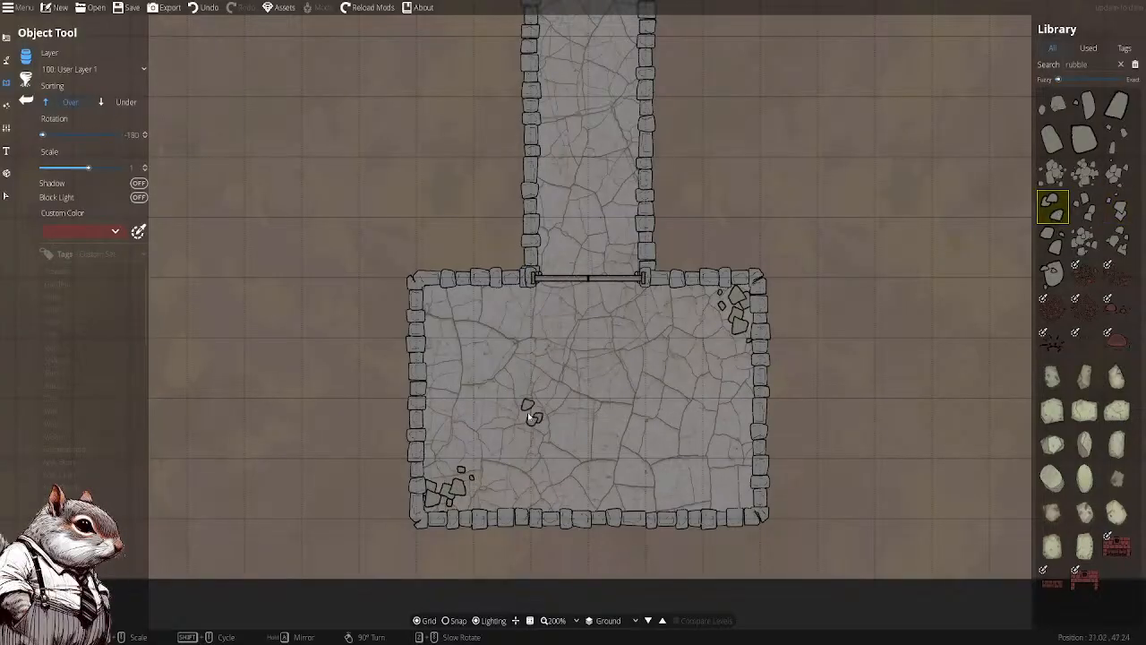
{"action": "scroll", "coordinate": [450, 470], "scroll_direction": "down", "scroll_amount": 4}
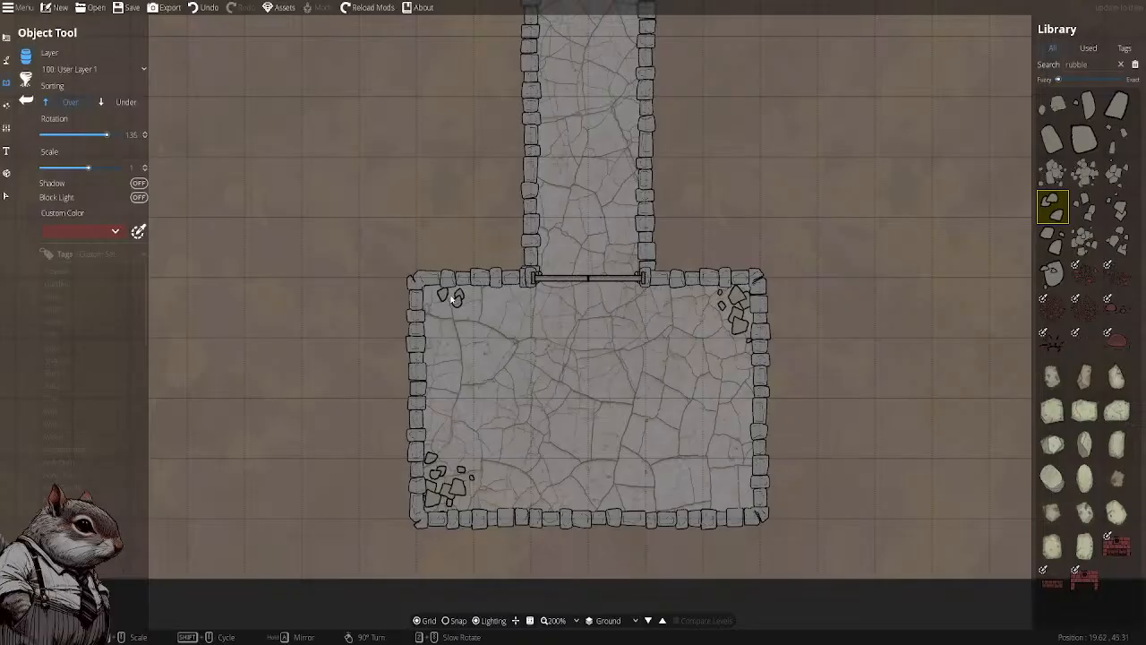
{"action": "scroll", "coordinate": [434, 309], "scroll_direction": "up", "scroll_amount": 3}
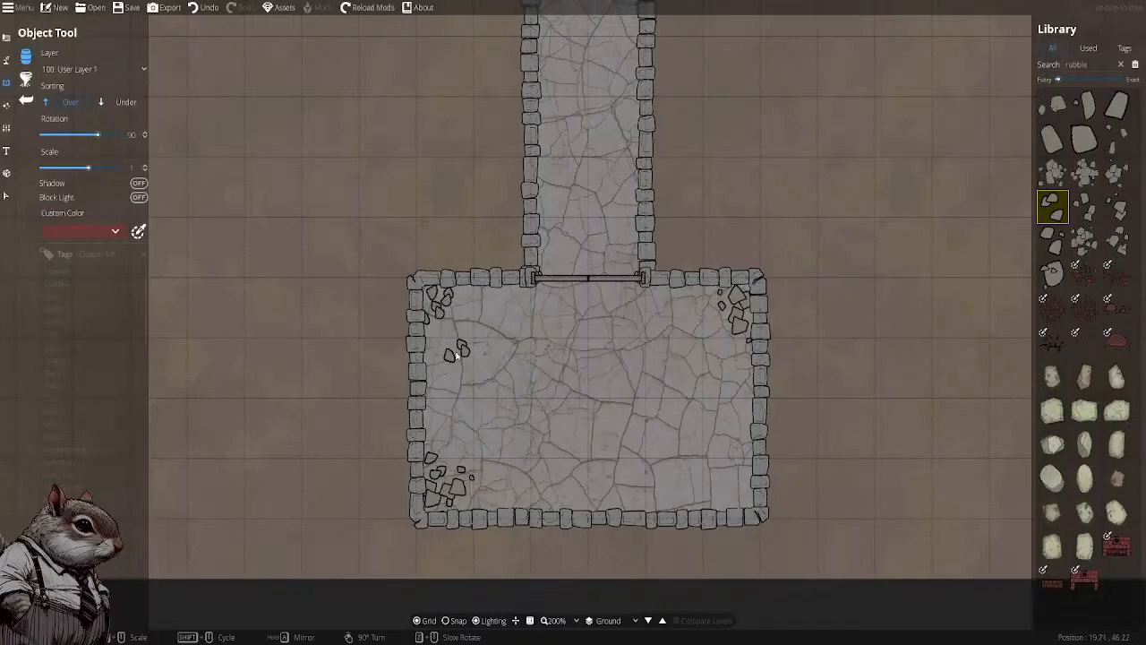
{"action": "scroll", "coordinate": [453, 350], "scroll_direction": "up", "scroll_amount": 3}
{"action": "left_click", "coordinate": [452, 318]}
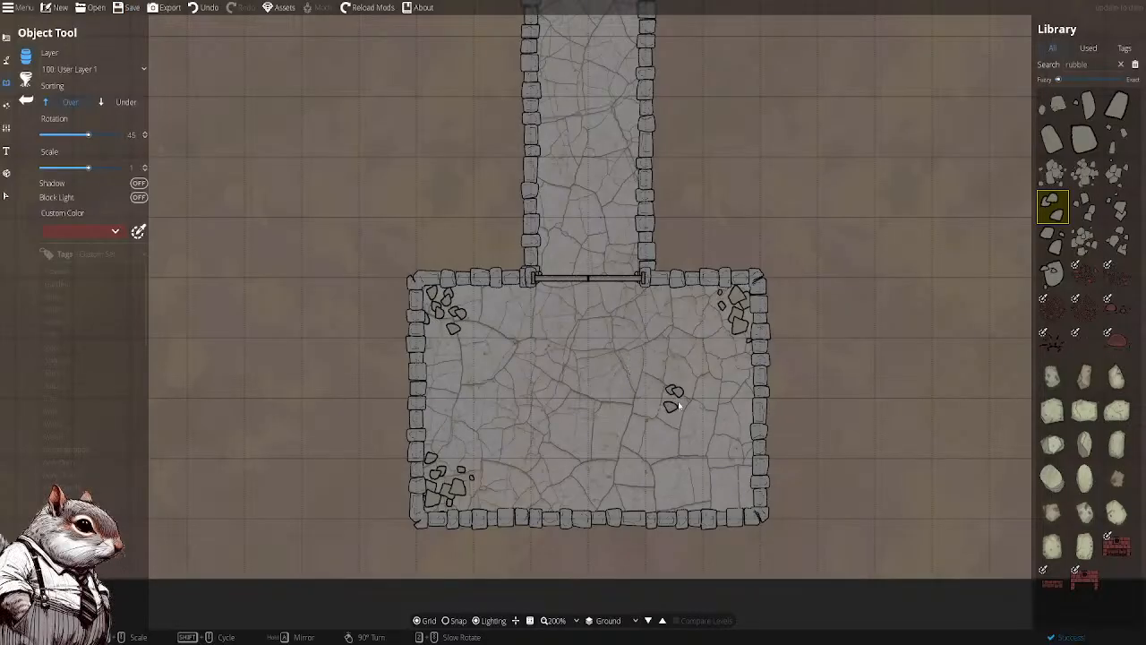
{"action": "left_click", "coordinate": [724, 439]}
{"action": "scroll", "coordinate": [567, 379], "scroll_direction": "up", "scroll_amount": 5}
{"action": "left_click", "coordinate": [517, 371]}
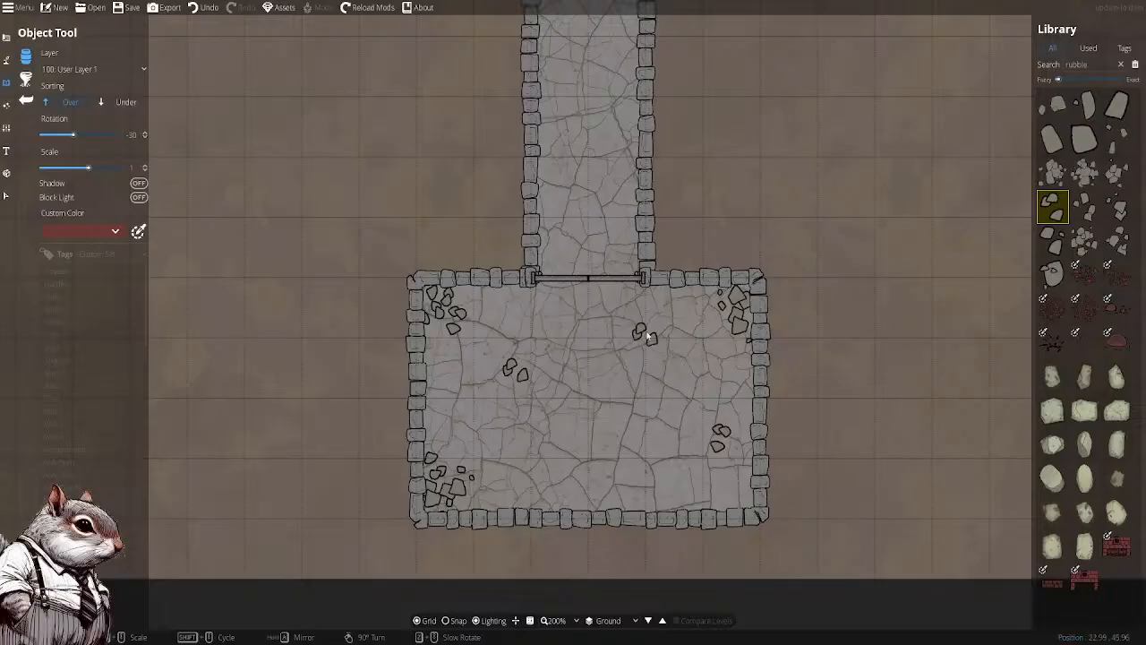
Preview two colourable rubble objects over the southern room without placing them, and clear the library search
{"action": "left_click_drag", "start_coordinate": [793, 309], "coordinate": [786, 319]}
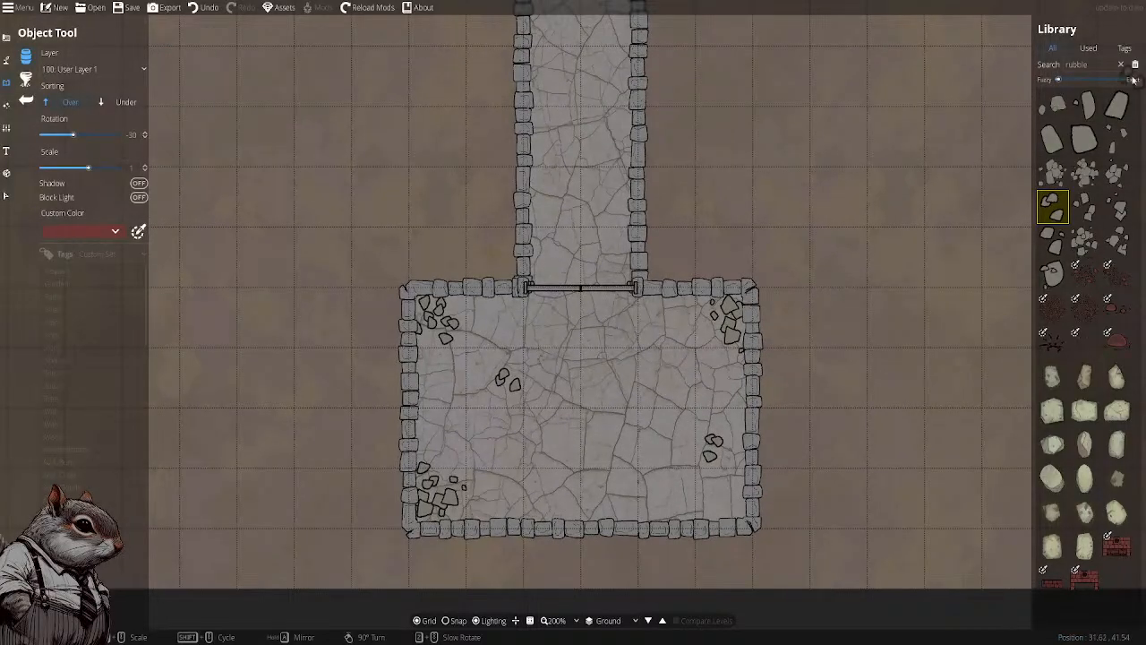
{"action": "left_click", "coordinate": [1054, 343]}
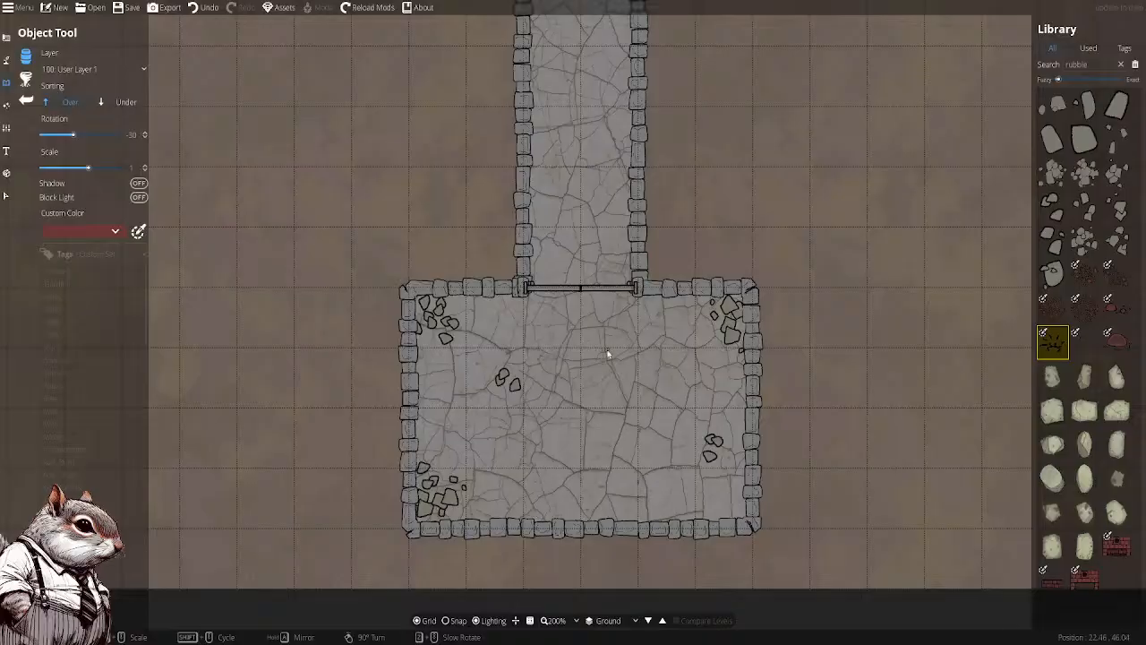
{"action": "left_click", "coordinate": [1119, 342]}
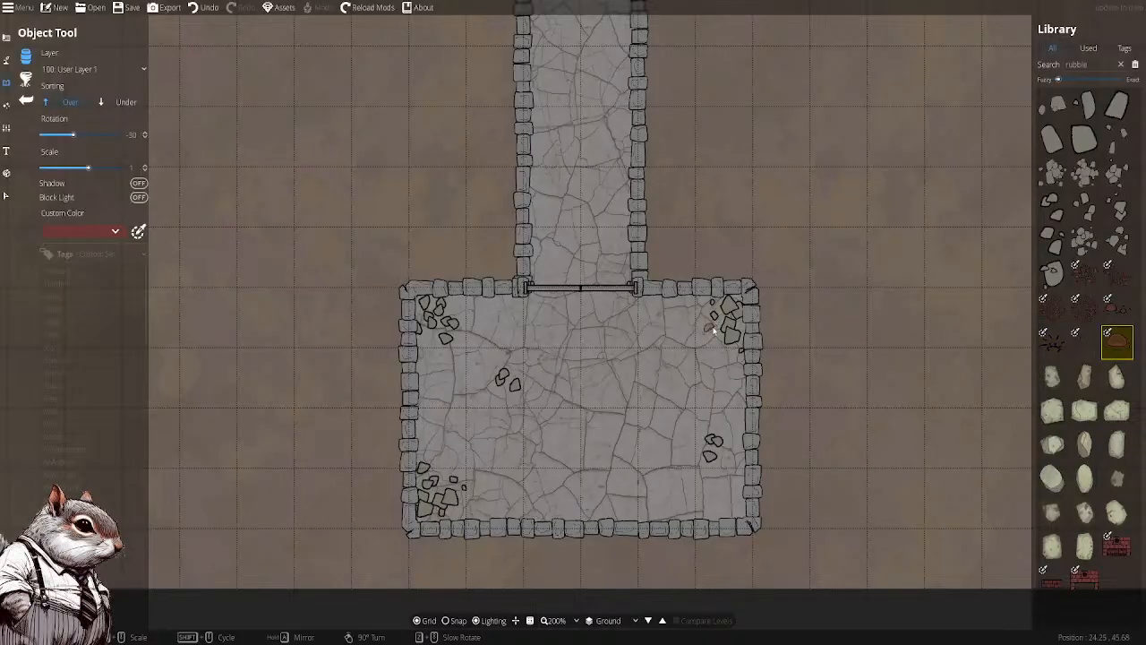
{"action": "left_click", "coordinate": [1119, 64]}
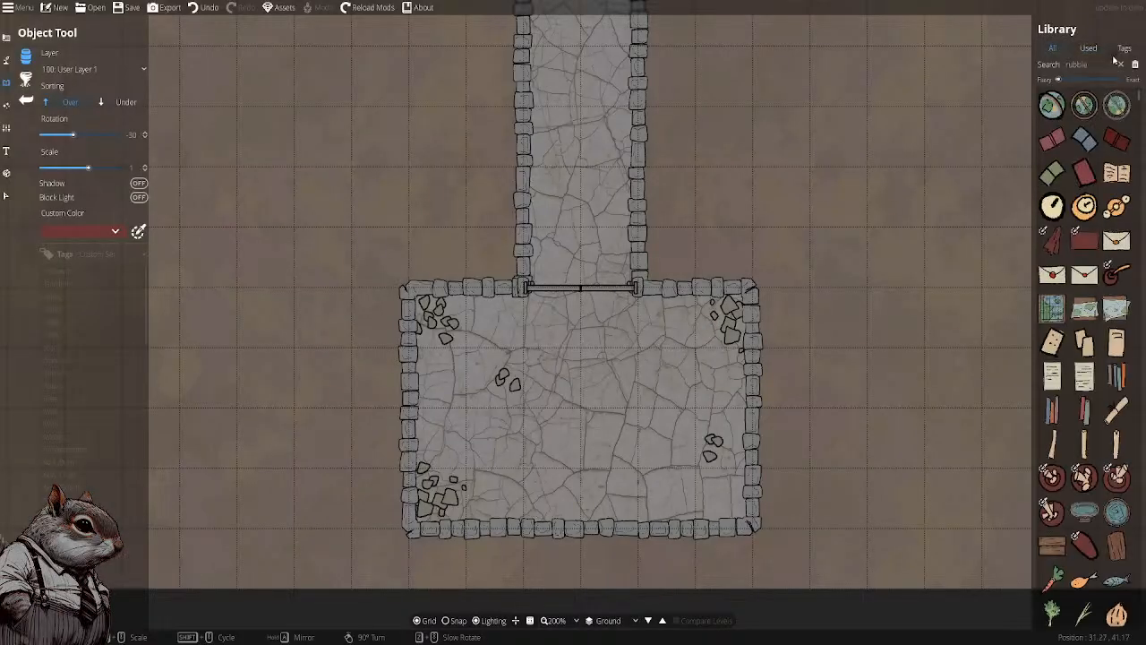
{"action": "left_click", "coordinate": [1135, 65]}
Browse the full object library for further decorations that suit the southern room
{"action": "mouse_move", "coordinate": [1113, 159]}
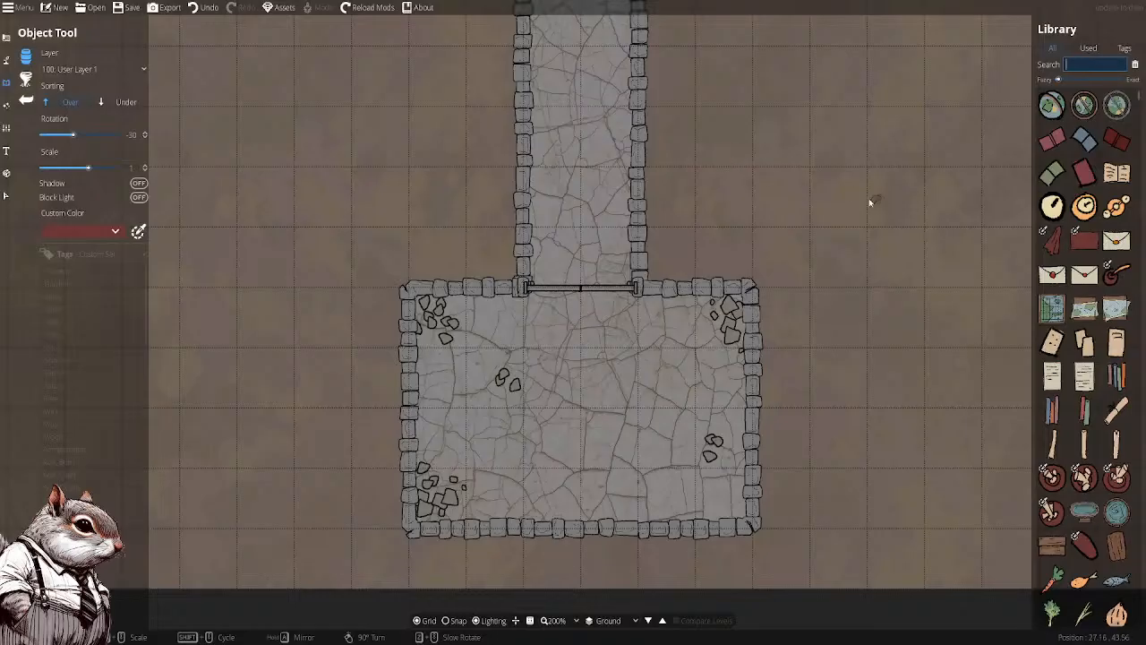
{"action": "left_click_drag", "start_coordinate": [809, 134], "coordinate": [796, 188]}
{"action": "scroll", "coordinate": [1086, 182], "scroll_direction": "down", "scroll_amount": 5}
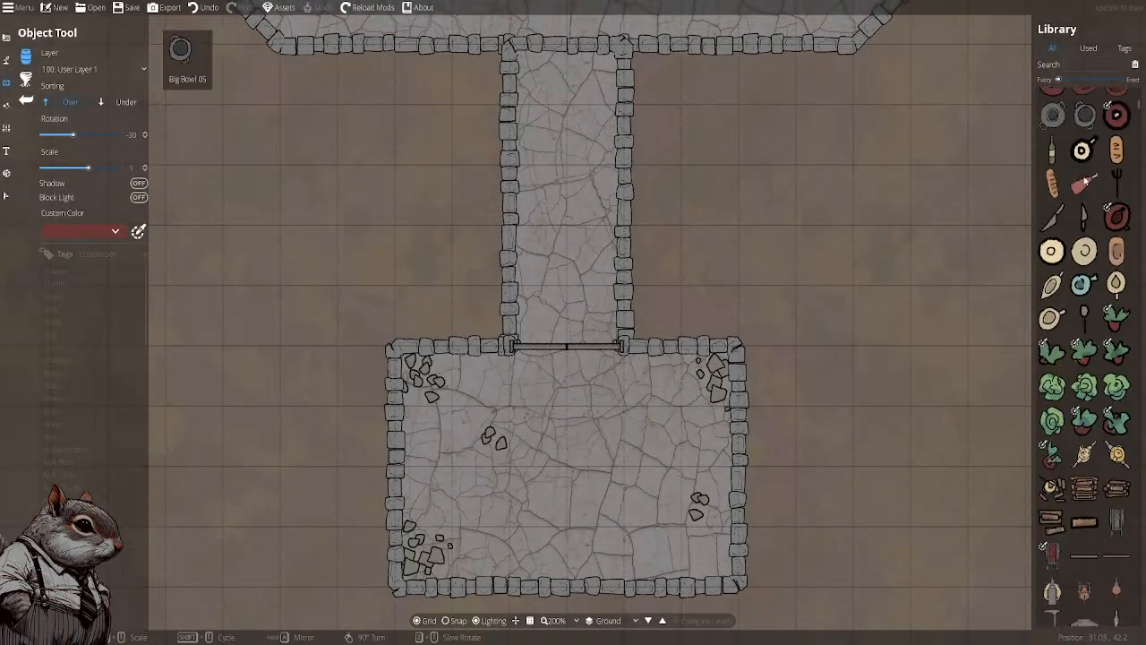
{"action": "scroll", "coordinate": [1086, 182], "scroll_direction": "down", "scroll_amount": 5}
{"action": "left_click_drag", "start_coordinate": [715, 156], "coordinate": [709, 256]}
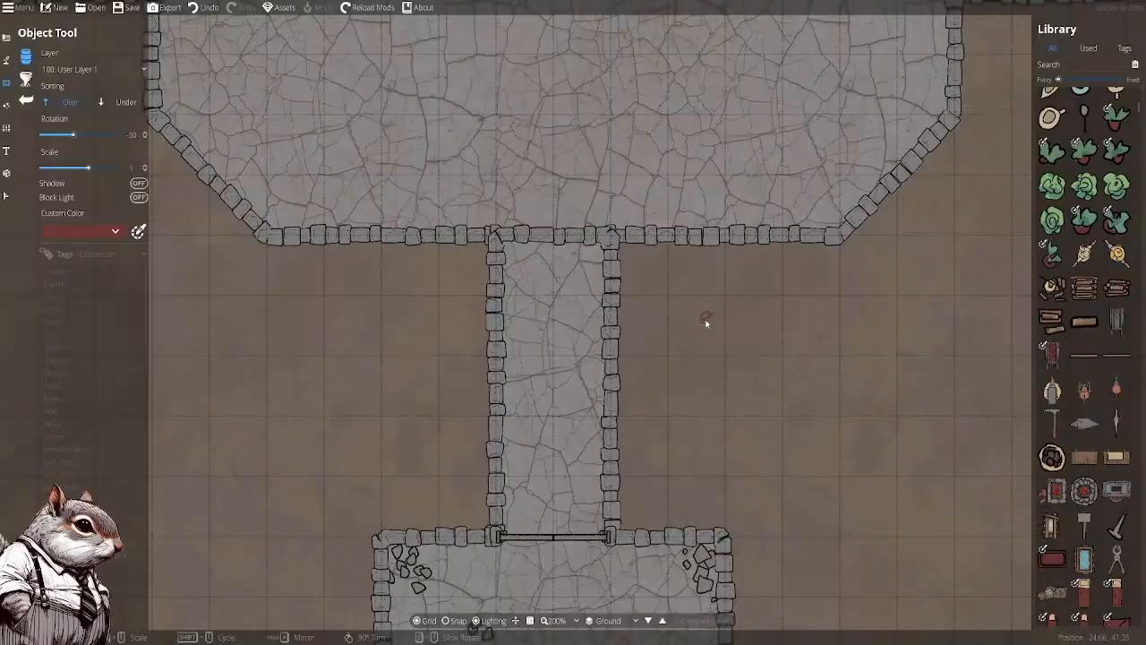
{"action": "mouse_move", "coordinate": [704, 342]}
{"action": "left_mouse_down"}
{"action": "mouse_move", "coordinate": [682, 196]}
{"action": "mouse_move", "coordinate": [715, 201]}
{"action": "left_mouse_up"}
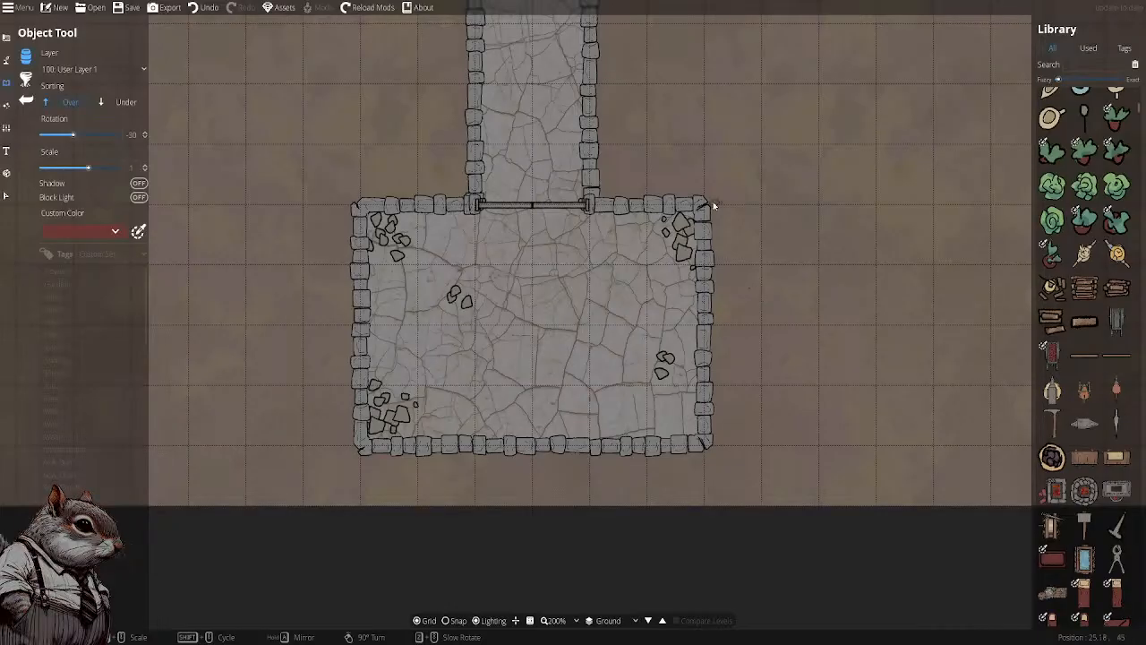
{"action": "left_click_drag", "start_coordinate": [704, 173], "coordinate": [694, 277]}
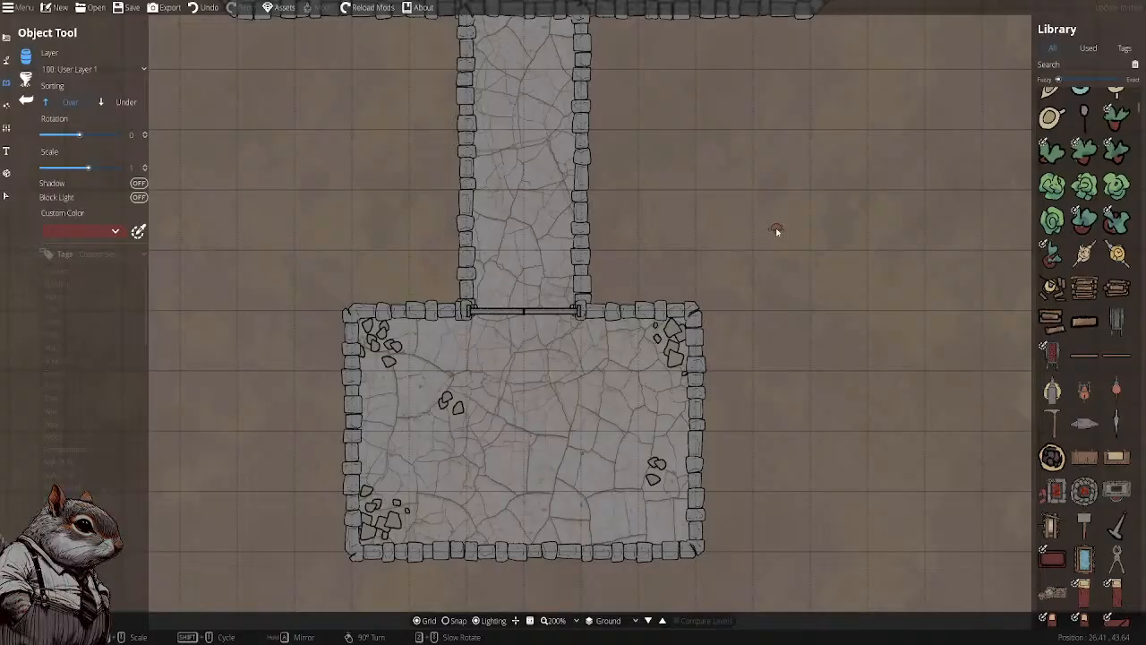
{"action": "scroll", "coordinate": [1091, 285], "scroll_direction": "down", "scroll_amount": 3}
{"action": "scroll", "coordinate": [1092, 285], "scroll_direction": "down", "scroll_amount": 10}
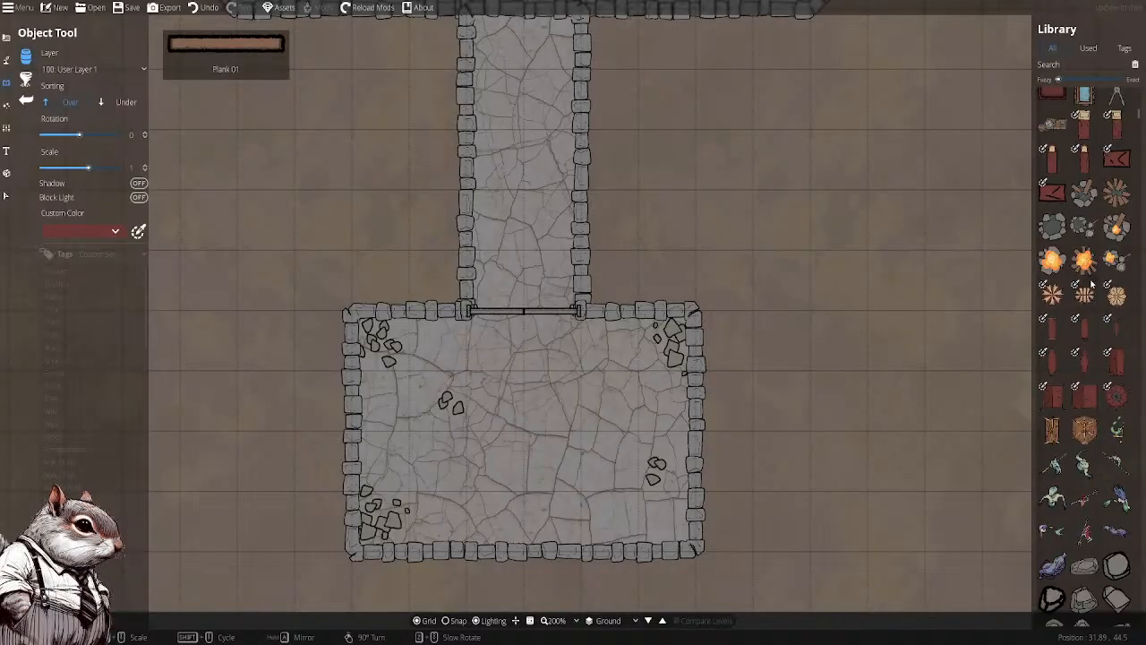
{"action": "scroll", "coordinate": [1090, 278], "scroll_direction": "down", "scroll_amount": 10}
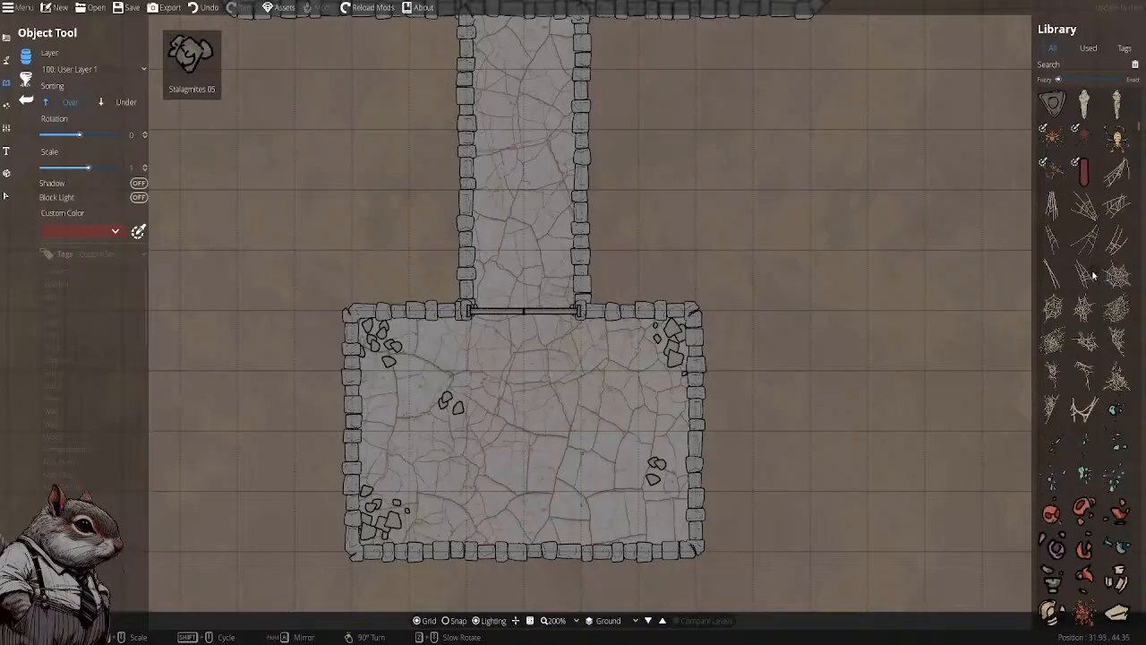
{"action": "scroll", "coordinate": [1092, 277], "scroll_direction": "down", "scroll_amount": 10}
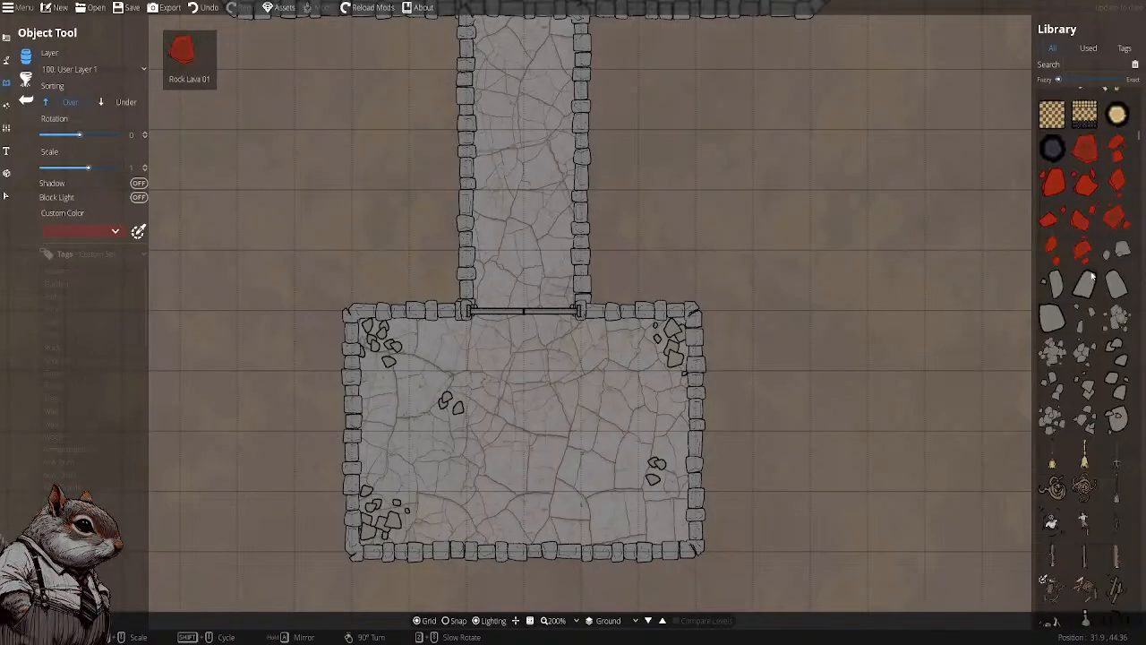
{"action": "scroll", "coordinate": [1089, 278], "scroll_direction": "down", "scroll_amount": 8}
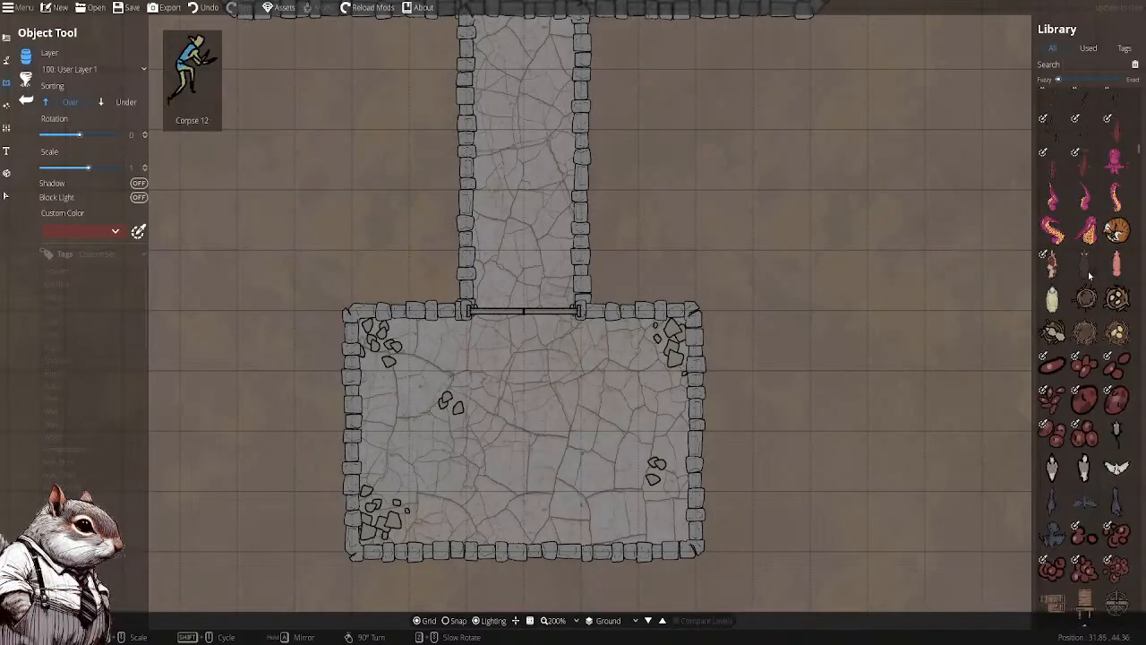
{"action": "scroll", "coordinate": [1086, 269], "scroll_direction": "down", "scroll_amount": 10}
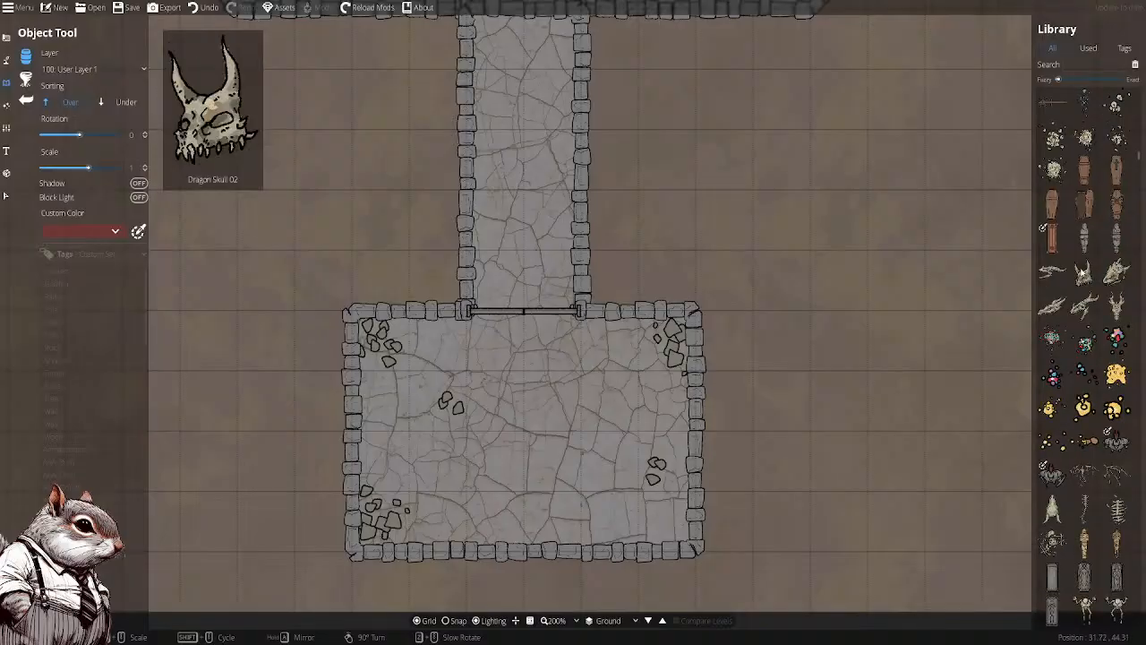
{"action": "scroll", "coordinate": [1088, 264], "scroll_direction": "up", "scroll_amount": 3}
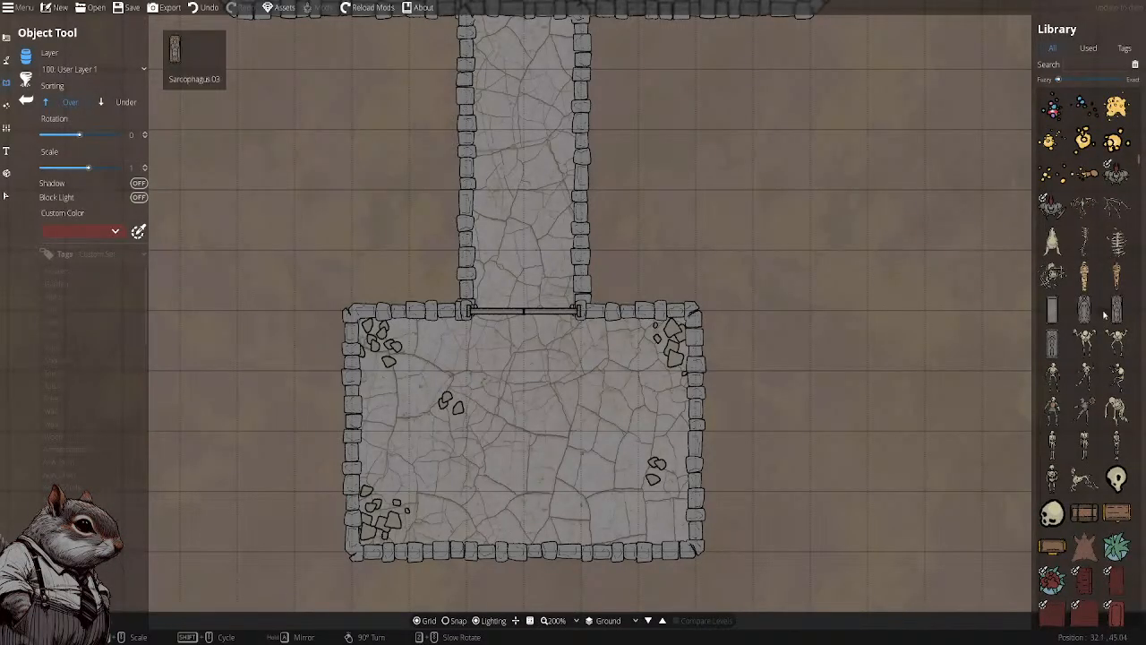
Preview a colourable decoration and different stone gargoyles against the southern room's north wall without placing them
{"action": "left_click", "coordinate": [1117, 172]}
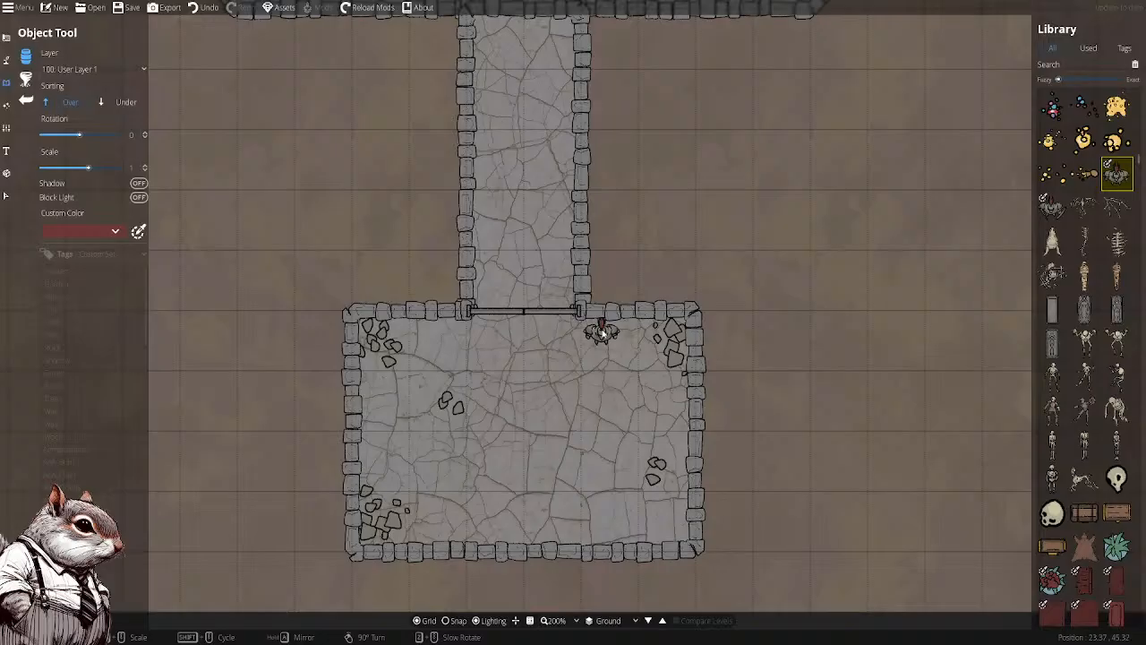
{"action": "scroll", "coordinate": [1096, 250], "scroll_direction": "down", "scroll_amount": 4}
{"action": "scroll", "coordinate": [1096, 248], "scroll_direction": "down", "scroll_amount": 4}
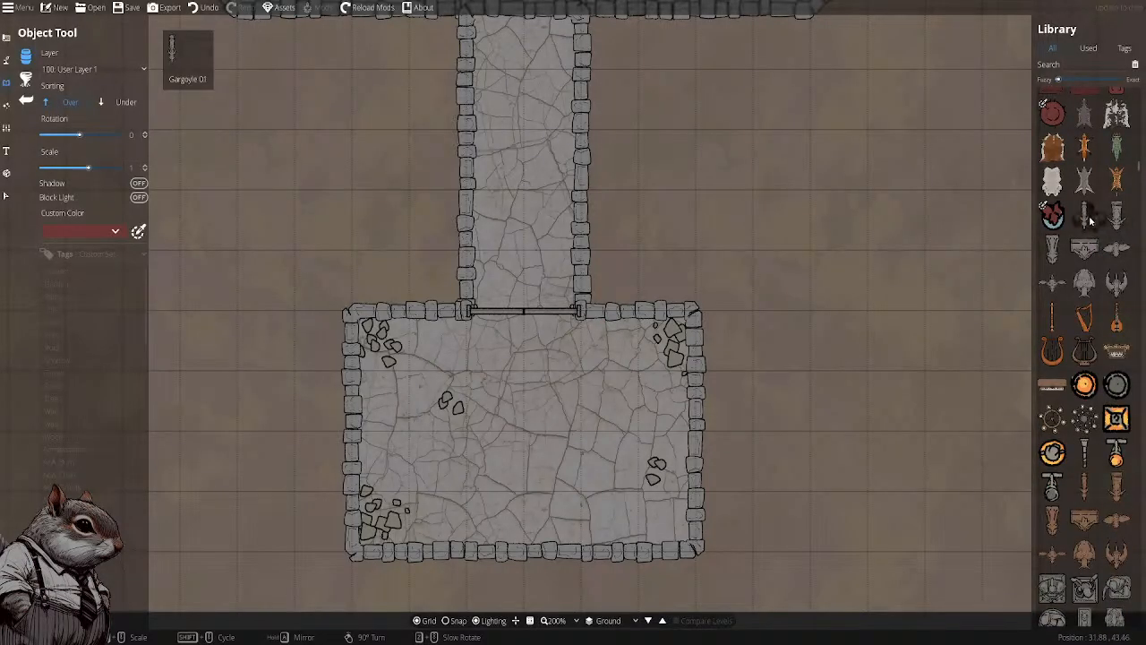
{"action": "left_click", "coordinate": [1084, 215]}
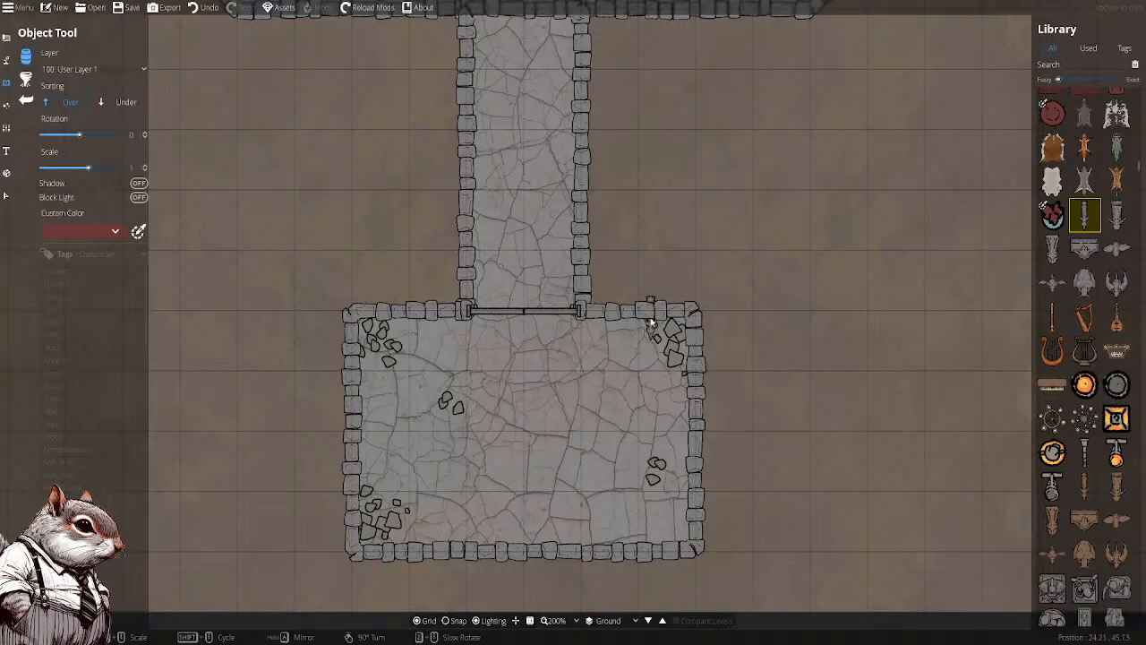
{"action": "scroll", "coordinate": [641, 333], "scroll_direction": "down", "scroll_amount": 2, "text": "shift"}
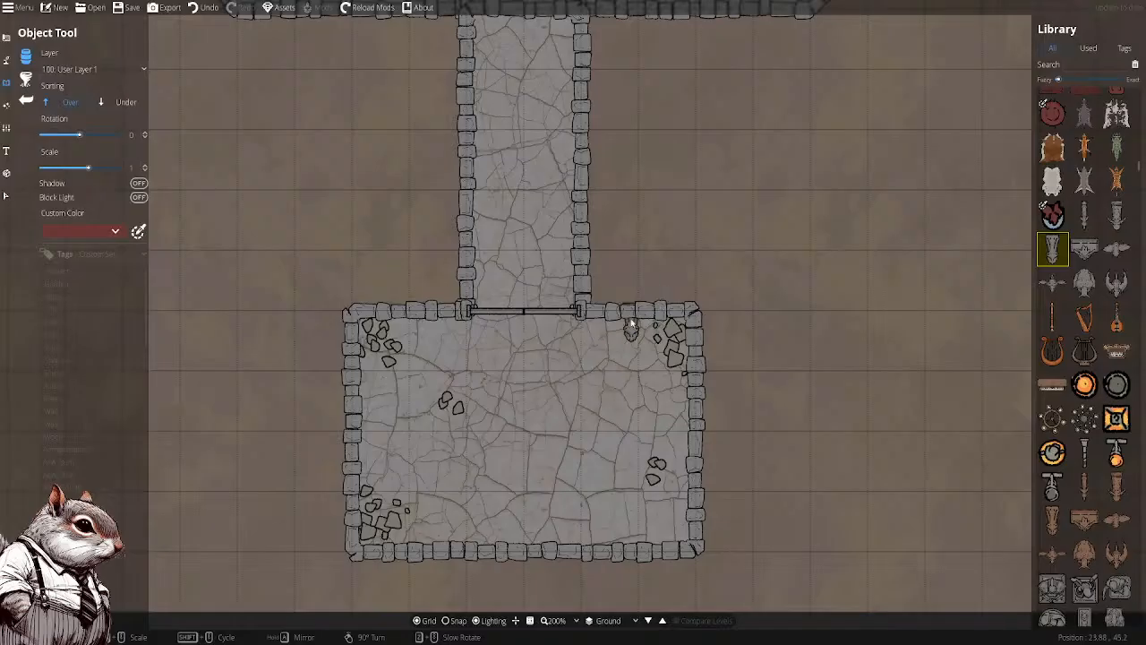
Compare the statue and gargoyle objects in the library as decoration for the southern room's wall
{"action": "left_click_drag", "start_coordinate": [650, 241], "coordinate": [657, 277]}
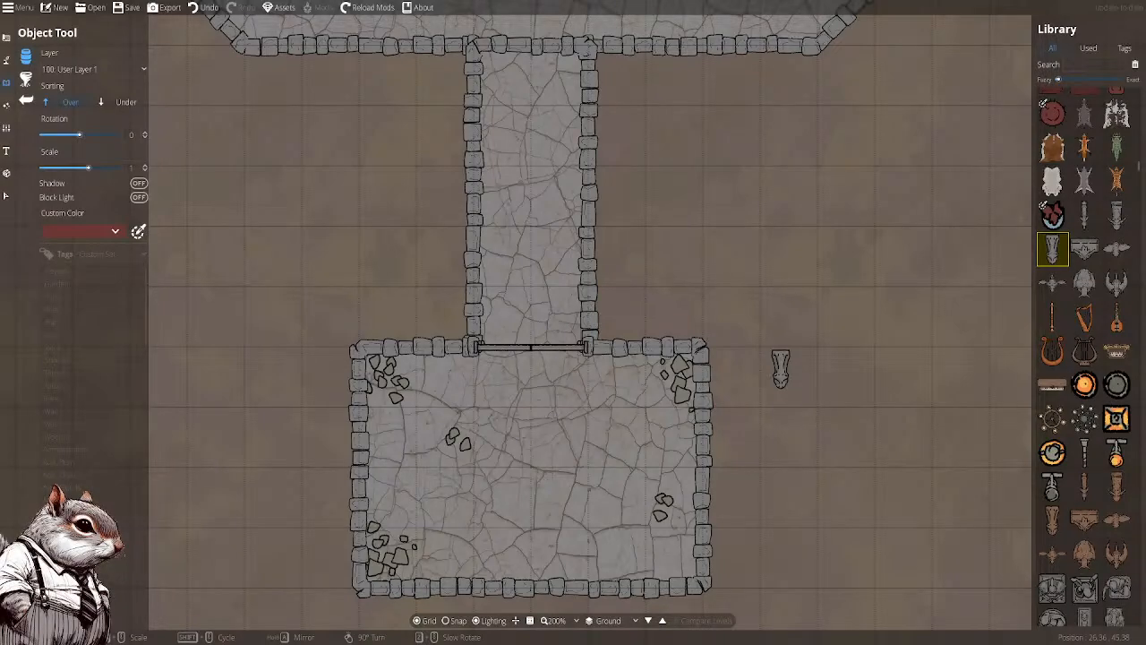
{"action": "left_click_drag", "start_coordinate": [705, 216], "coordinate": [680, 261]}
{"action": "mouse_move", "coordinate": [751, 394]}
{"action": "left_mouse_down"}
{"action": "mouse_move", "coordinate": [744, 274]}
{"action": "mouse_move", "coordinate": [753, 388]}
{"action": "left_mouse_up"}
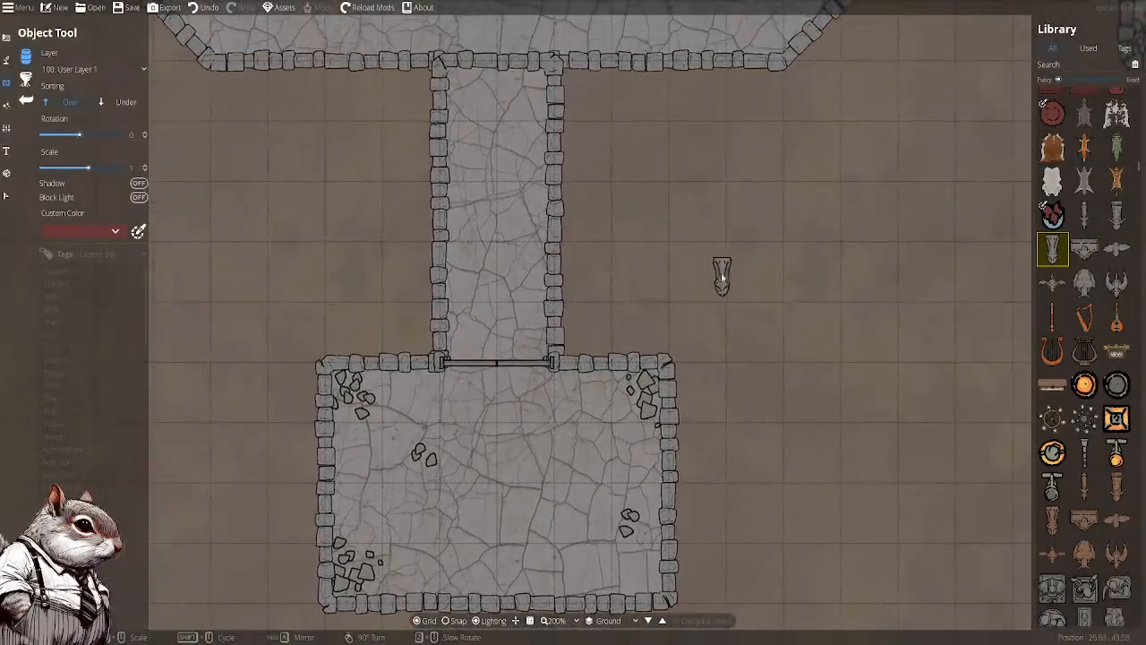
{"action": "left_click_drag", "start_coordinate": [721, 278], "coordinate": [731, 187]}
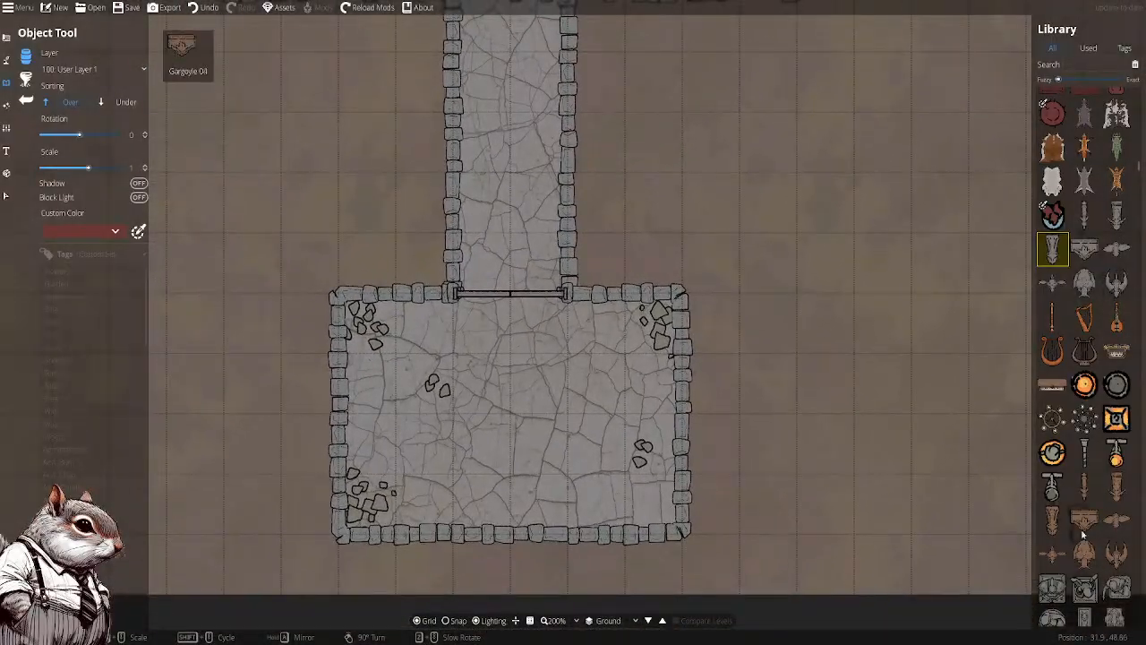
{"action": "scroll", "coordinate": [1083, 535], "scroll_direction": "down", "scroll_amount": 3}
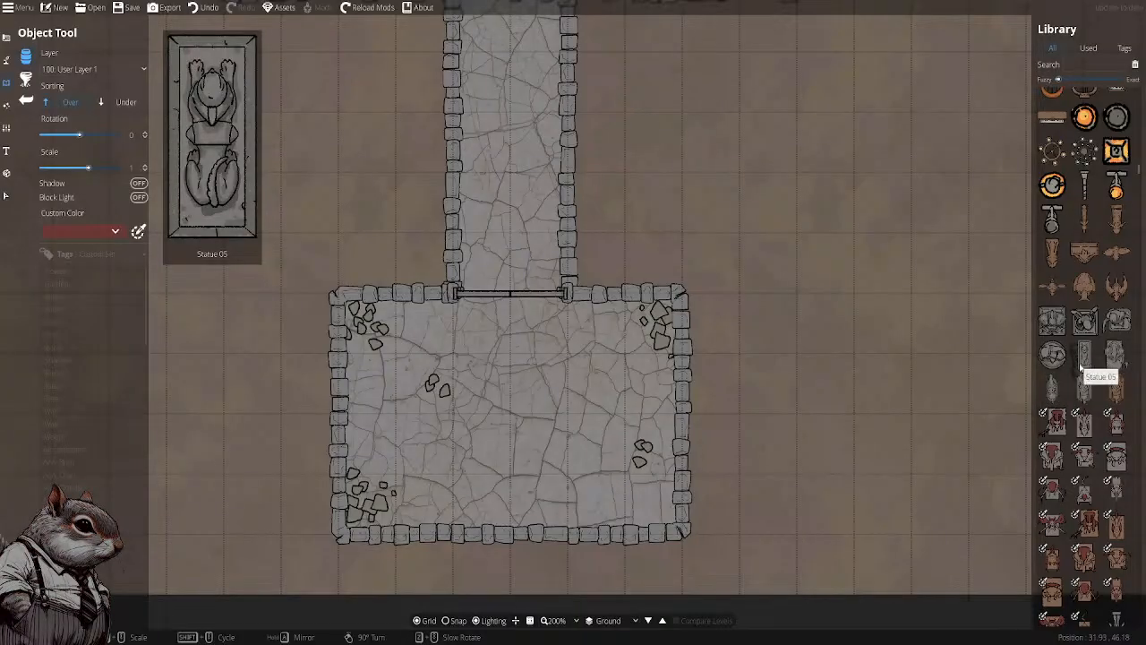
{"action": "left_click", "coordinate": [1085, 365]}
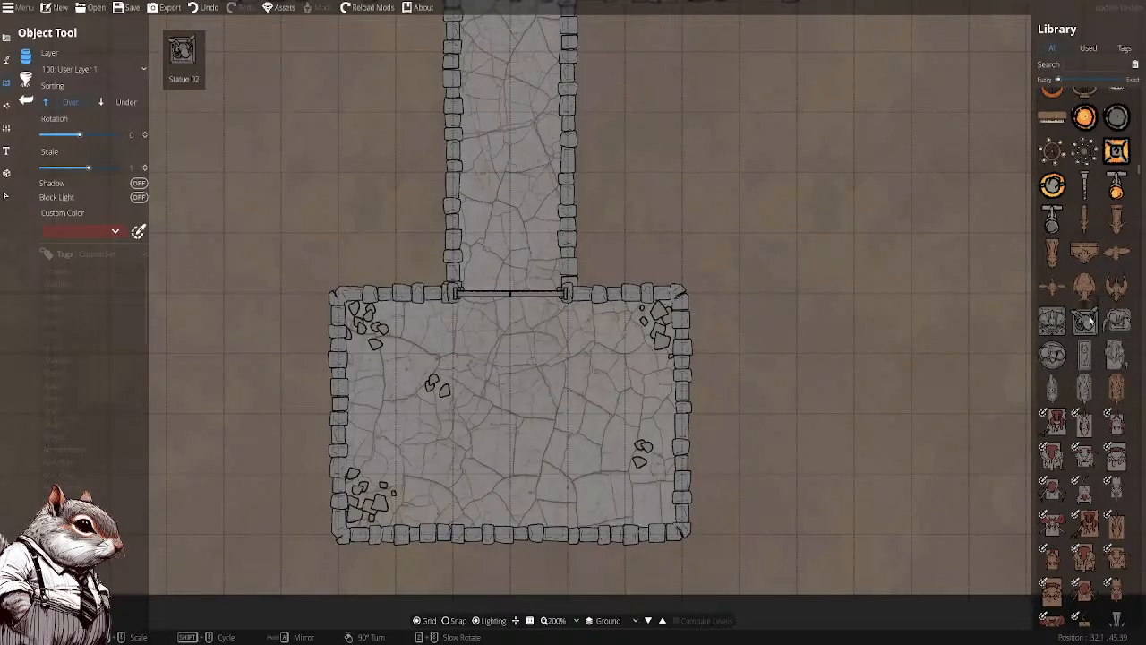
{"action": "scroll", "coordinate": [1110, 323], "scroll_direction": "down", "scroll_amount": 5}
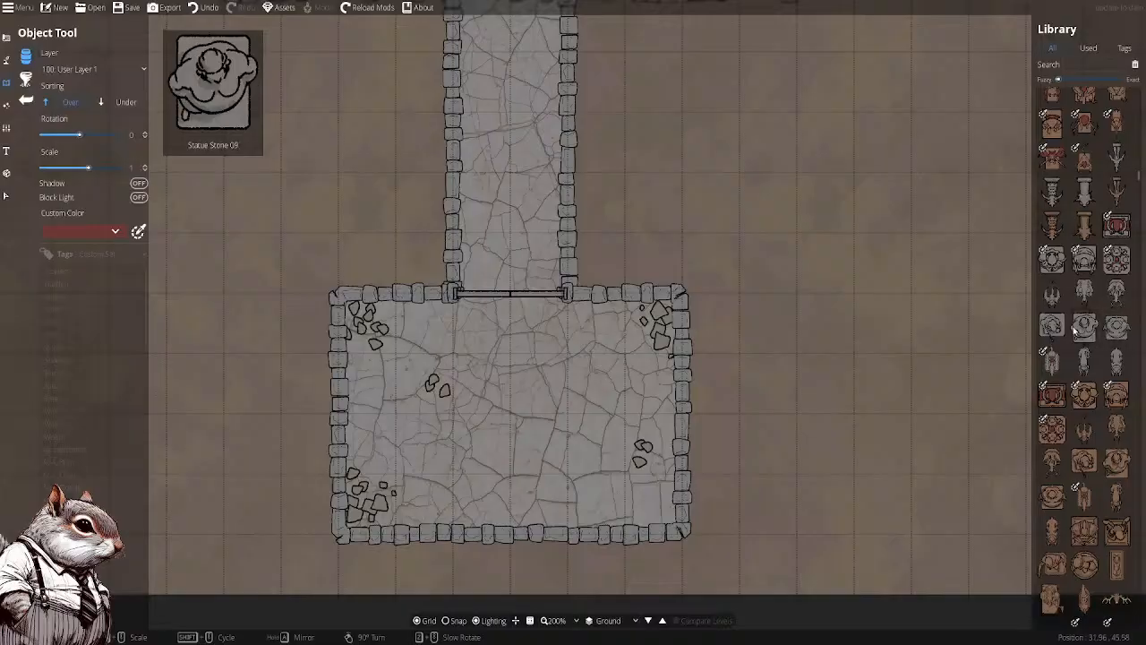
{"action": "scroll", "coordinate": [1070, 277], "scroll_direction": "up", "scroll_amount": 2}
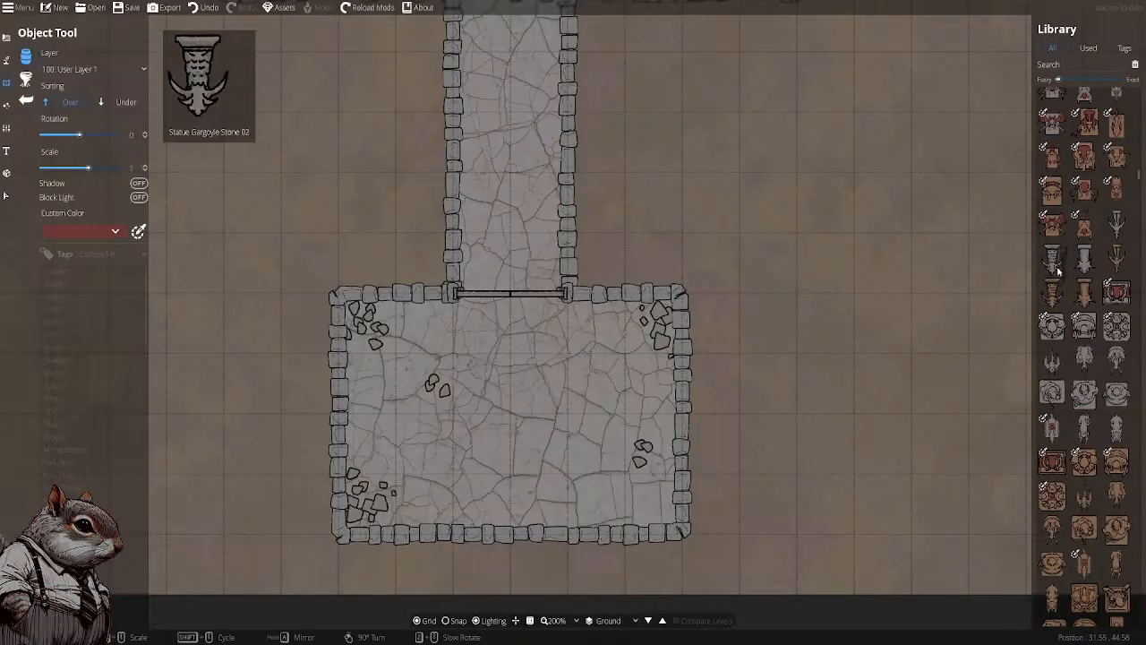
Place two Statue Gargoyle Stone 02 objects at scale 1.4 on the southern room's north wall, one on each side of the door
{"action": "left_click", "coordinate": [1053, 259]}
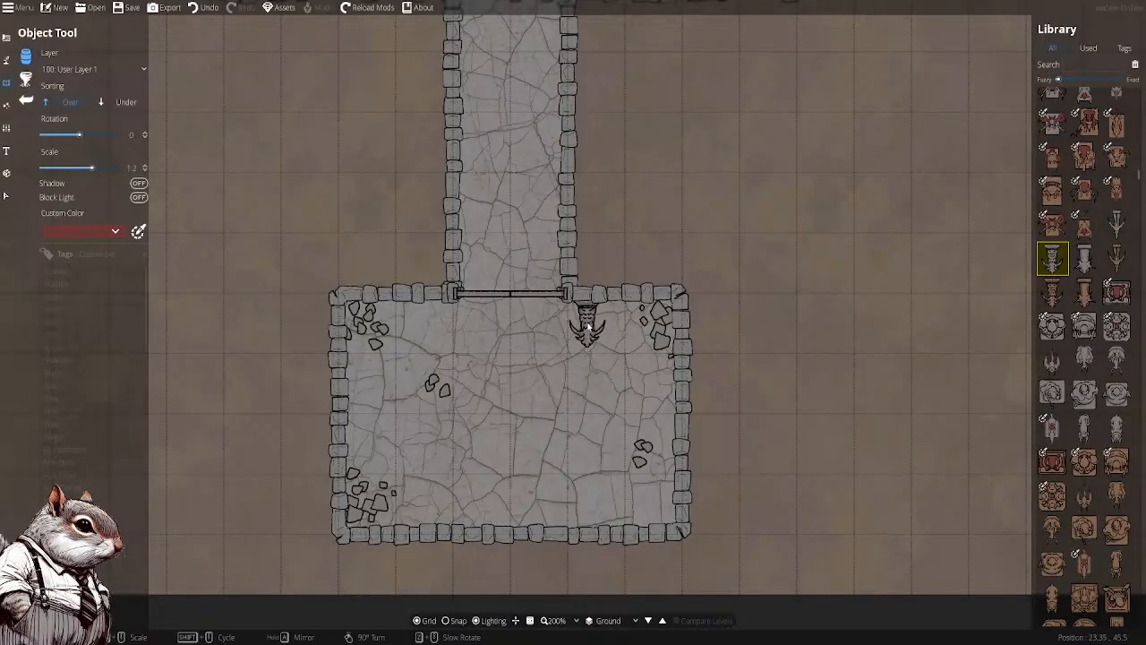
{"action": "scroll", "coordinate": [589, 329], "scroll_direction": "up", "scroll_amount": 4}
{"action": "left_click", "coordinate": [594, 327]}
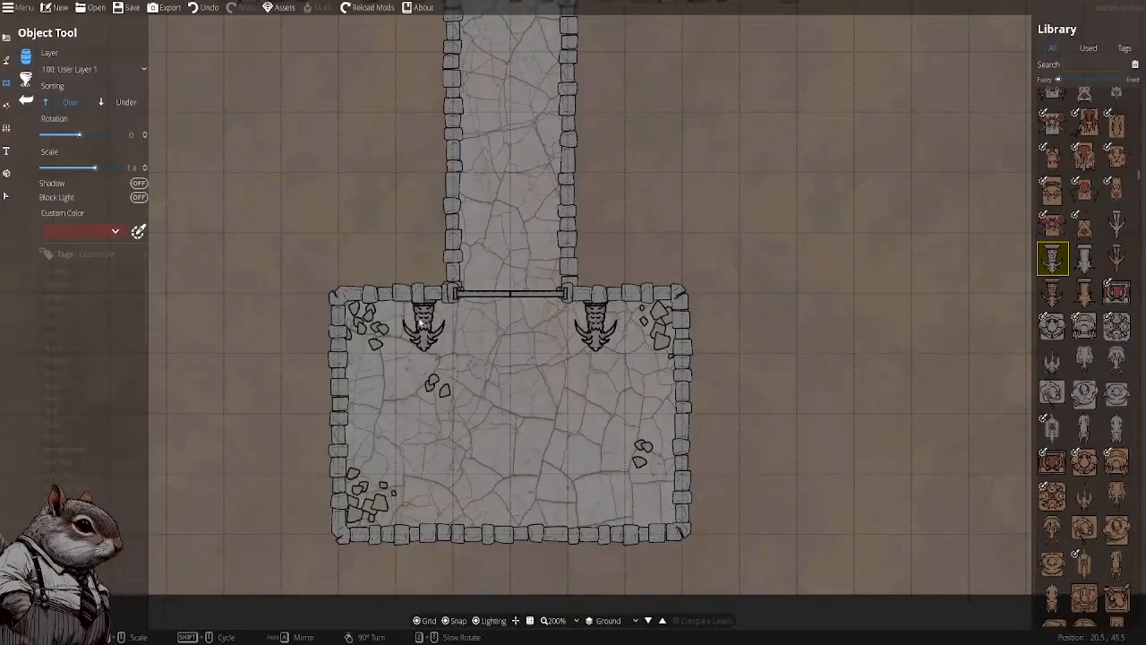
{"action": "left_click", "coordinate": [419, 324]}
Place two horned stone gargoyles at scale 2.2 on the large hall's north wall, flanking the round altar, and save the map
{"action": "mouse_move", "coordinate": [708, 192]}
{"action": "left_mouse_down"}
{"action": "mouse_move", "coordinate": [713, 256]}
{"action": "mouse_move", "coordinate": [679, 354]}
{"action": "left_mouse_up"}
{"action": "left_click_drag", "start_coordinate": [663, 239], "coordinate": [663, 338]}
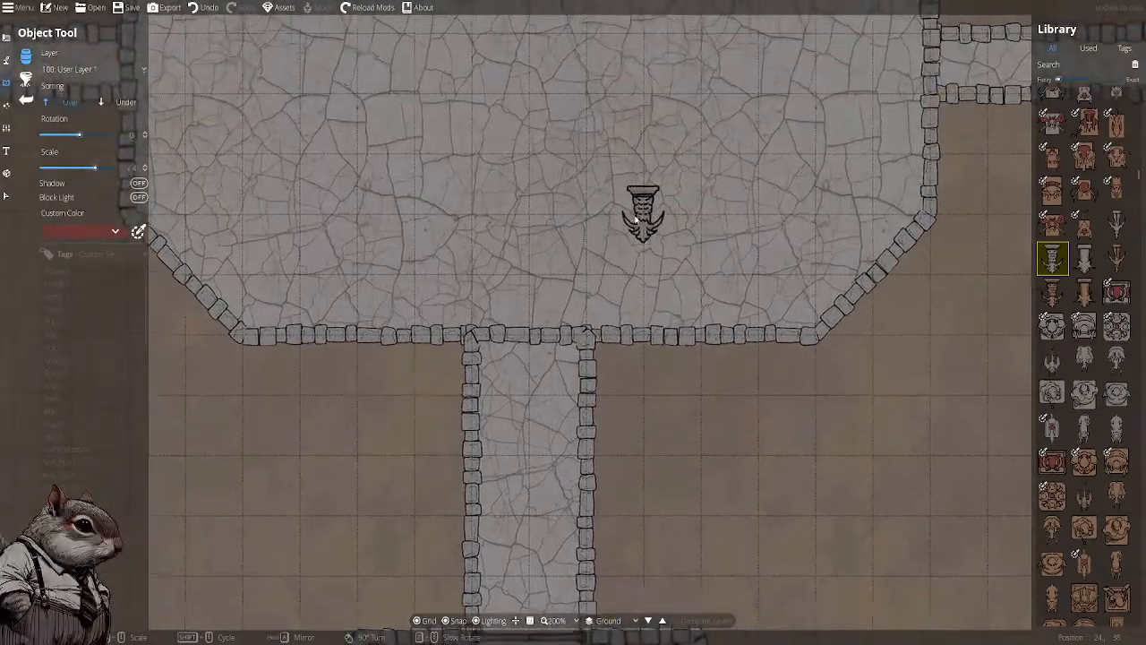
{"action": "mouse_move", "coordinate": [642, 221]}
{"action": "left_mouse_down"}
{"action": "mouse_move", "coordinate": [668, 393]}
{"action": "mouse_move", "coordinate": [627, 332]}
{"action": "mouse_move", "coordinate": [601, 230]}
{"action": "left_mouse_up"}
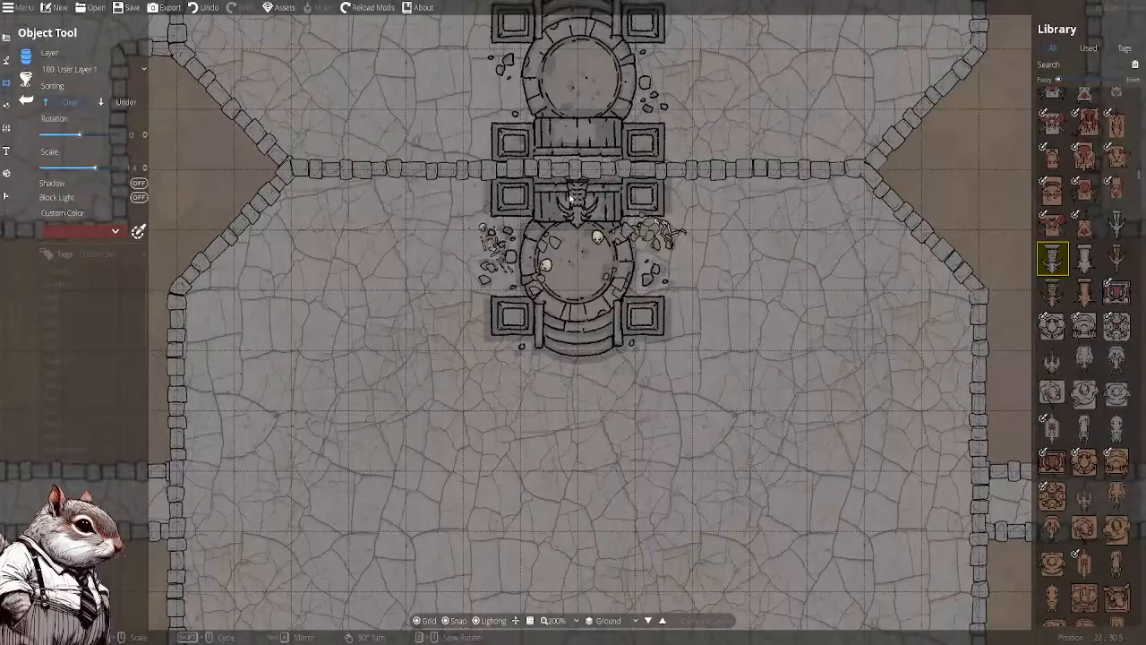
{"action": "scroll", "coordinate": [577, 206], "scroll_direction": "up", "scroll_amount": 8}
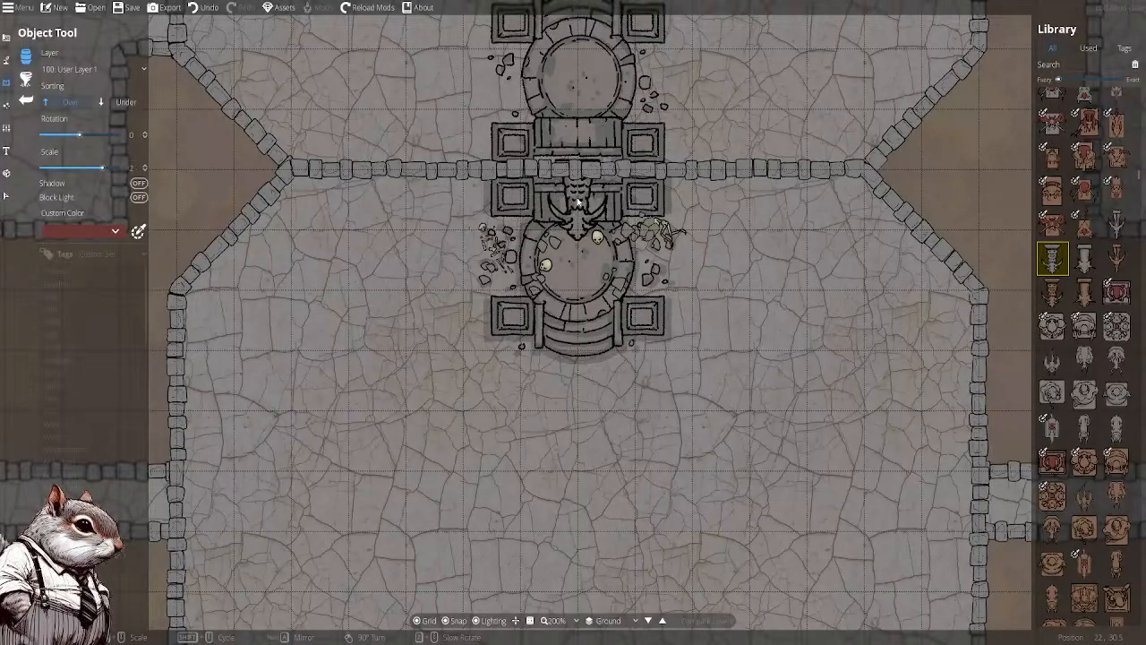
{"action": "scroll", "coordinate": [576, 230], "scroll_direction": "down", "scroll_amount": 5}
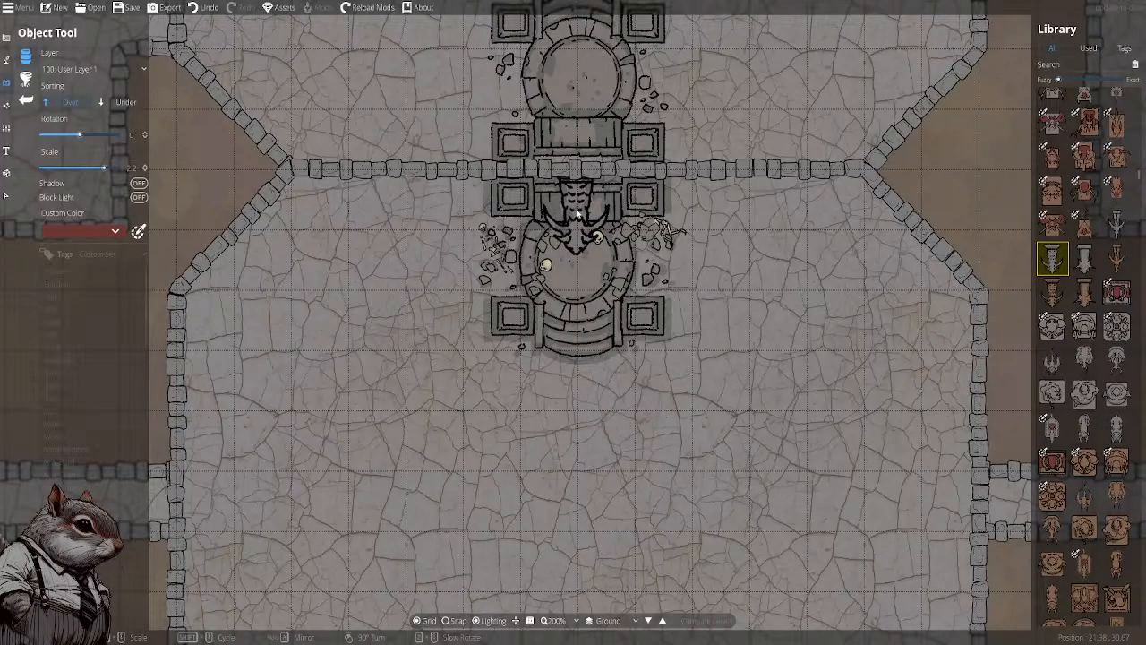
{"action": "mouse_move", "coordinate": [1083, 390]}
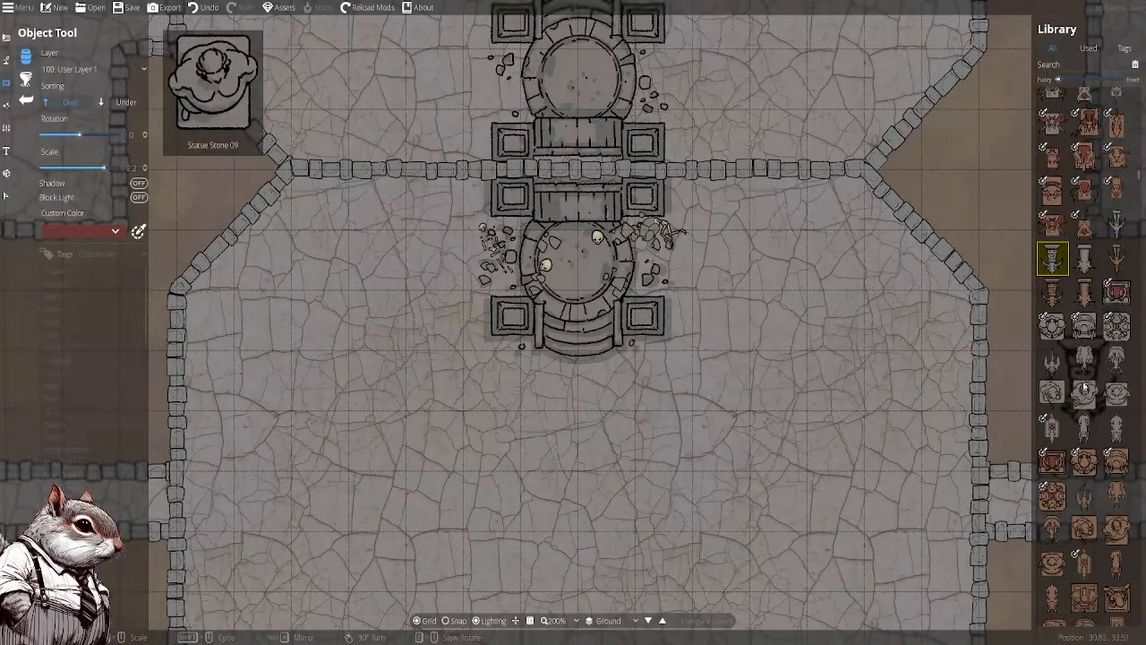
{"action": "left_click", "coordinate": [1084, 258]}
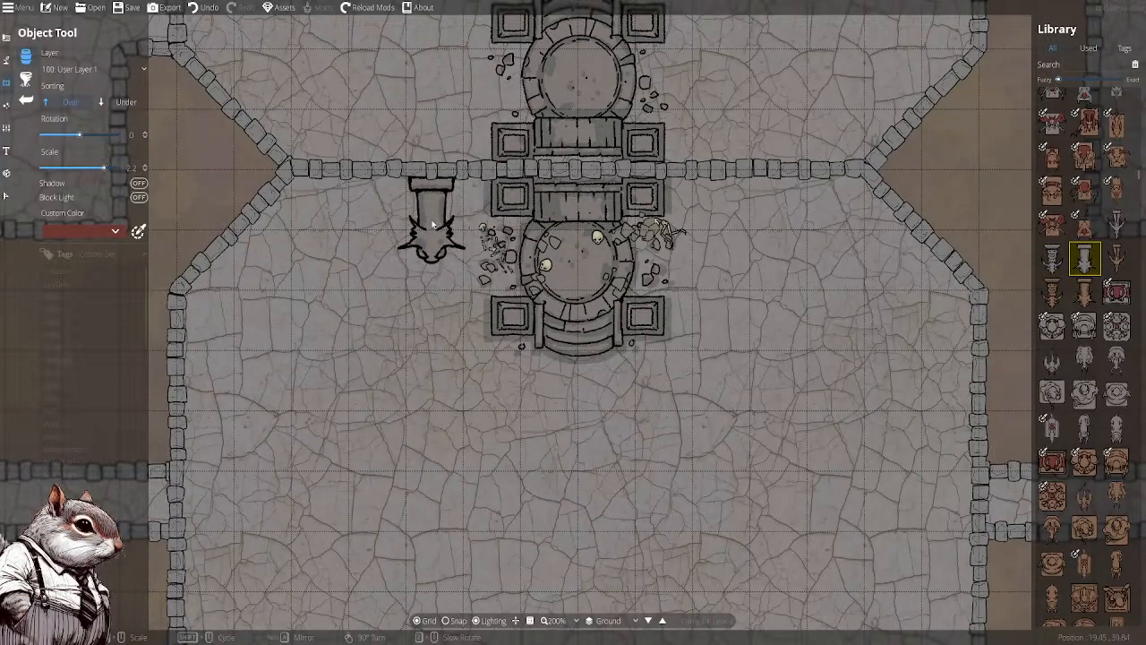
{"action": "left_click", "coordinate": [435, 219]}
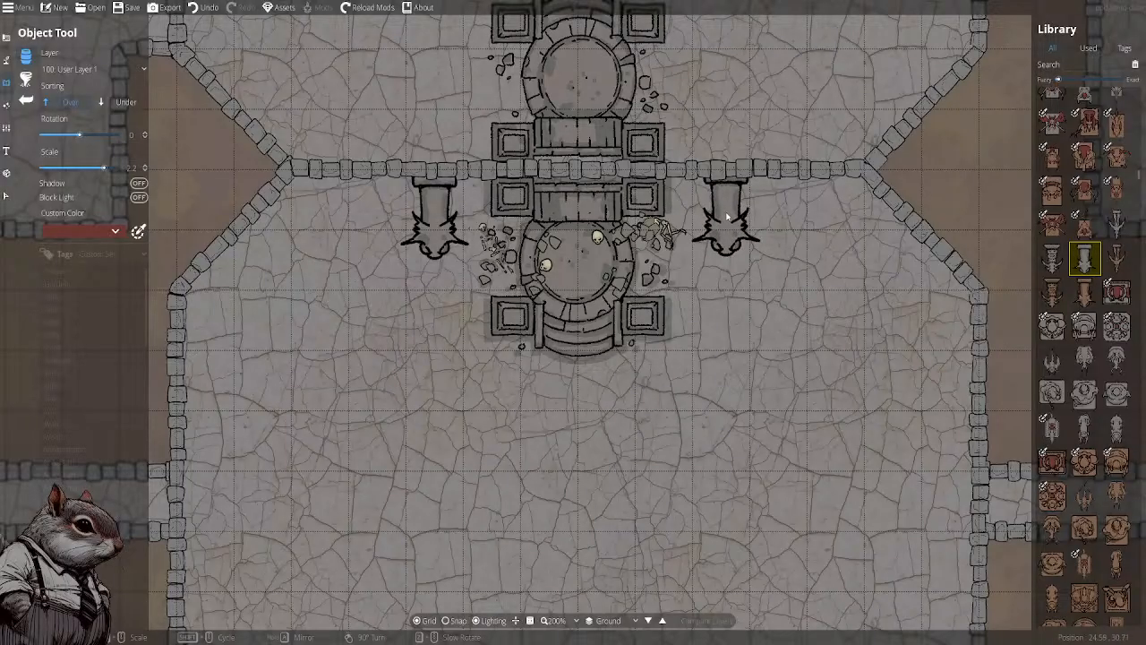
{"action": "left_click", "coordinate": [727, 215]}
{"action": "key", "text": "s"}
Search the object library for "broke" to find broken objects for the large hall
{"action": "scroll", "coordinate": [761, 307], "scroll_direction": "down", "scroll_amount": 5}
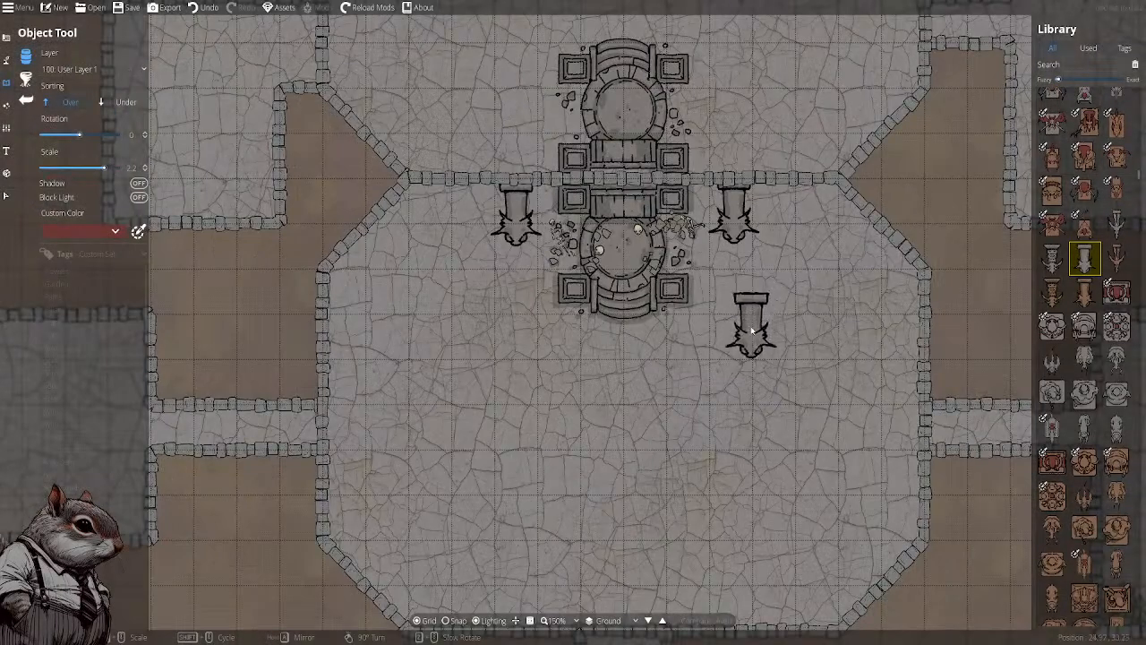
{"action": "scroll", "coordinate": [584, 276], "scroll_direction": "up", "scroll_amount": 3}
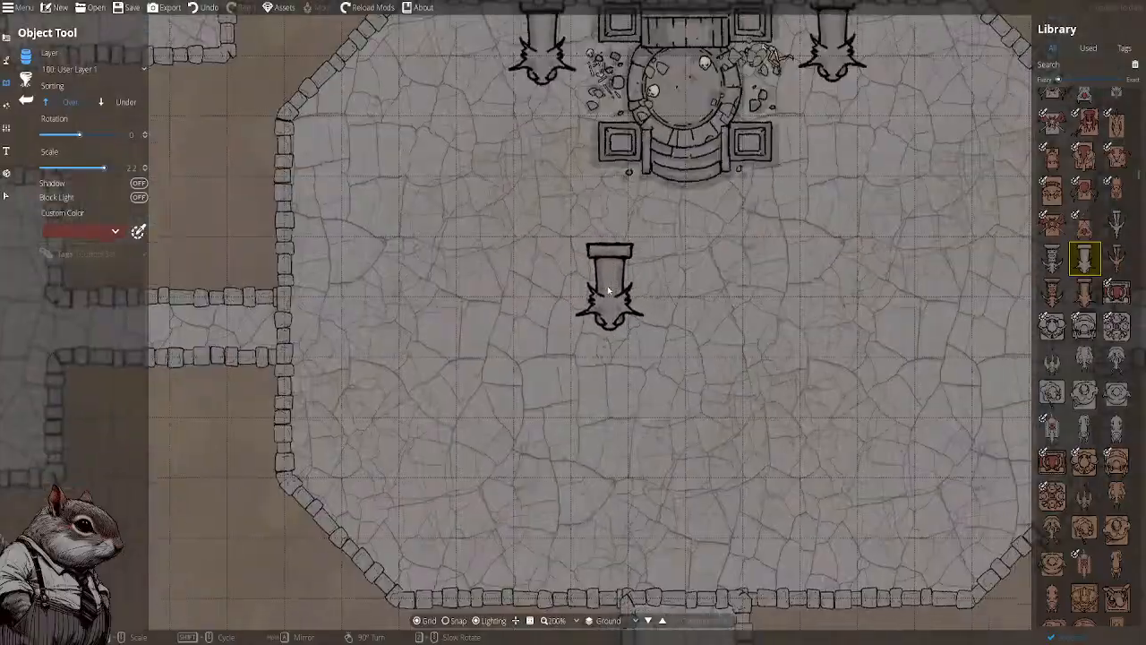
{"action": "left_click_drag", "start_coordinate": [609, 286], "coordinate": [514, 273]}
{"action": "scroll", "coordinate": [530, 274], "scroll_direction": "down", "scroll_amount": 2}
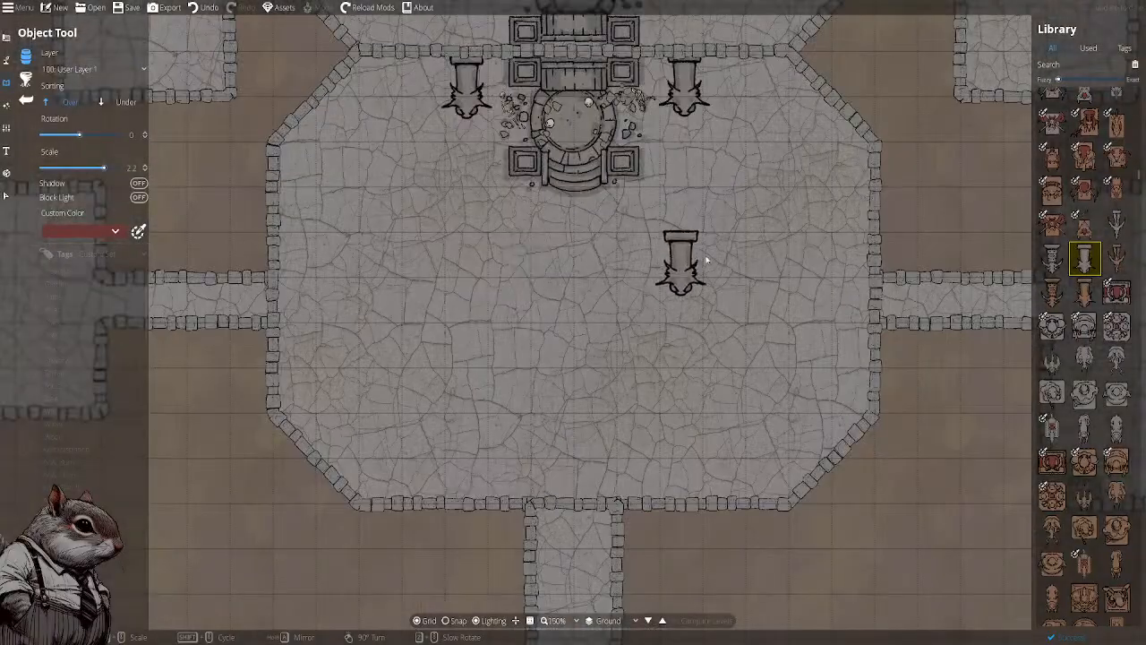
{"action": "left_click", "coordinate": [1094, 62]}
{"action": "type", "text": "broke"}
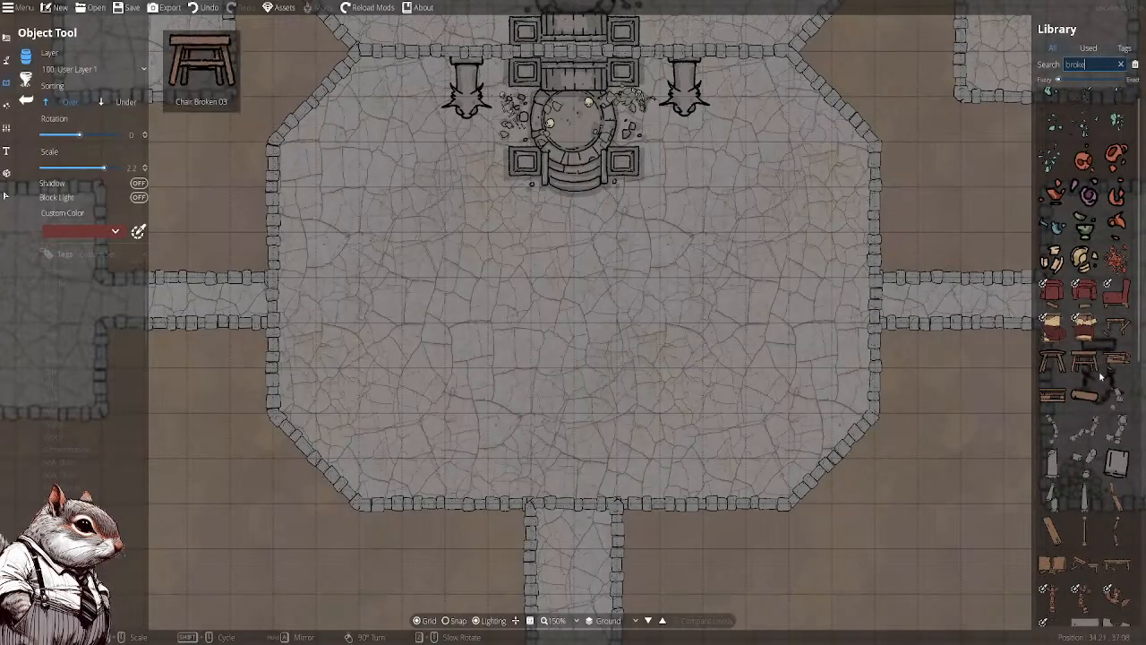
Place two different collapsed stone pillars in the large hall, southwest and east, at rotation -180 and scale 1.7
{"action": "left_click", "coordinate": [1116, 428]}
{"action": "scroll", "coordinate": [519, 351], "scroll_direction": "down", "scroll_amount": 1}
{"action": "scroll", "coordinate": [450, 374], "scroll_direction": "down", "scroll_amount": 7}
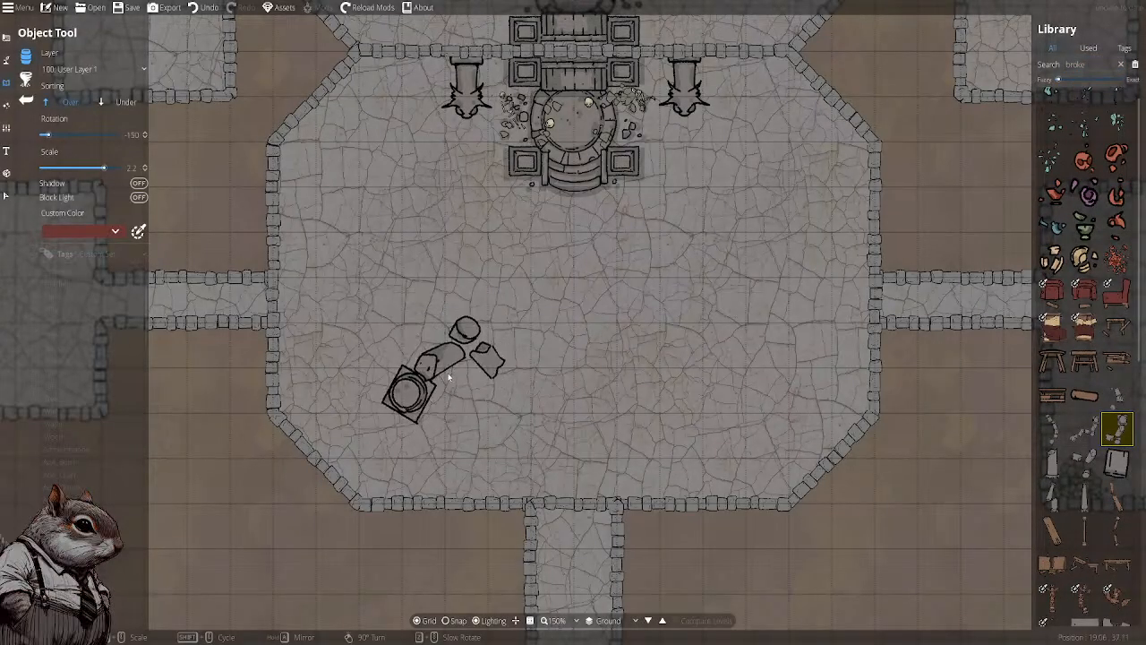
{"action": "scroll", "coordinate": [439, 377], "scroll_direction": "up", "scroll_amount": 1}
{"action": "scroll", "coordinate": [437, 378], "scroll_direction": "down", "scroll_amount": 4}
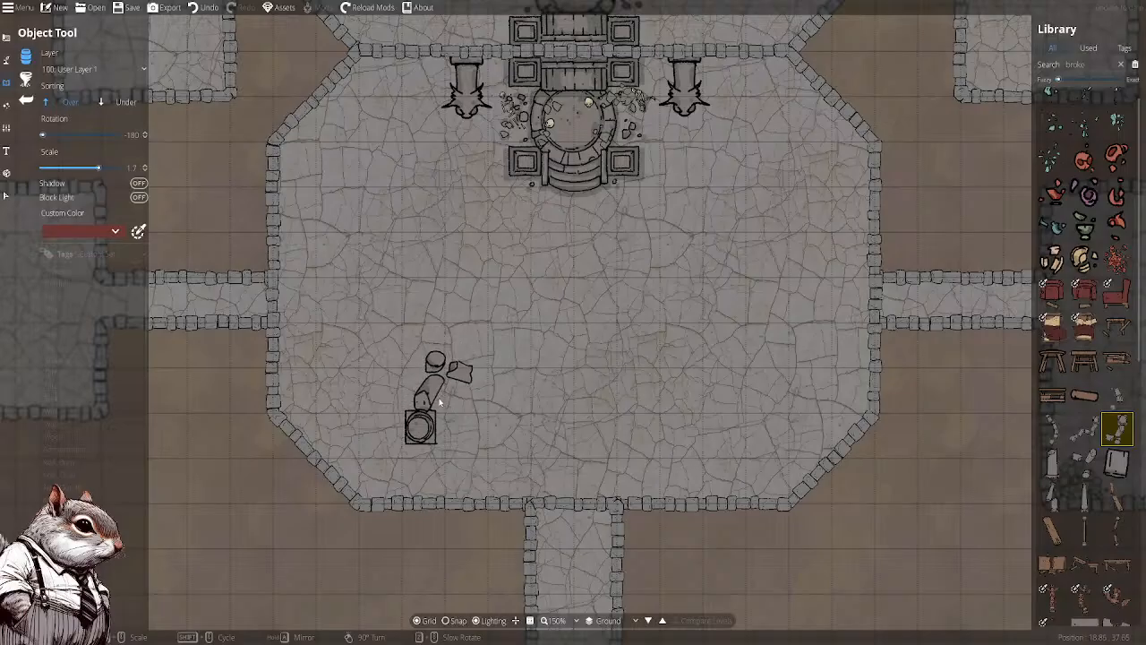
{"action": "scroll", "coordinate": [438, 401], "scroll_direction": "down", "scroll_amount": 1}
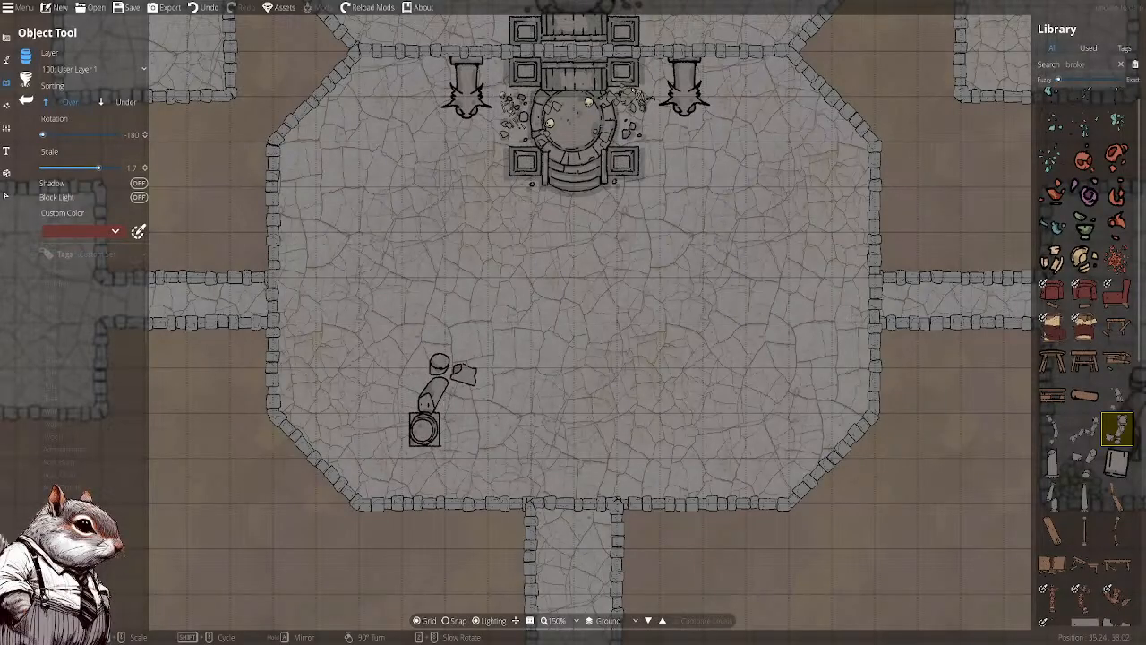
{"action": "left_click", "coordinate": [1089, 435]}
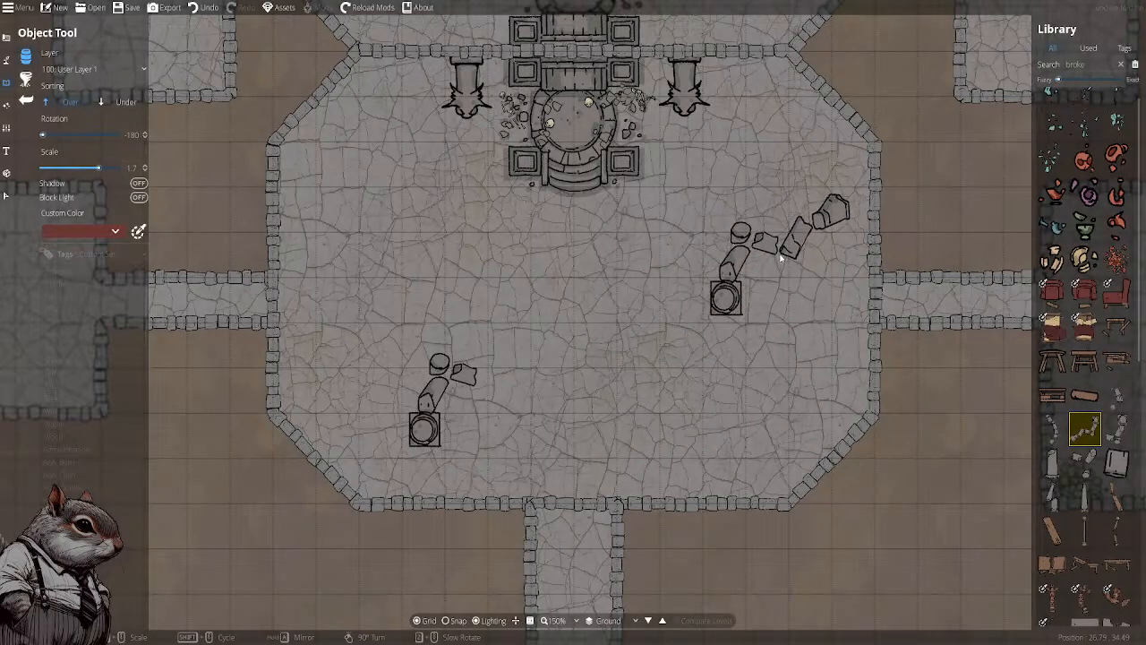
{"action": "left_click", "coordinate": [780, 256]}
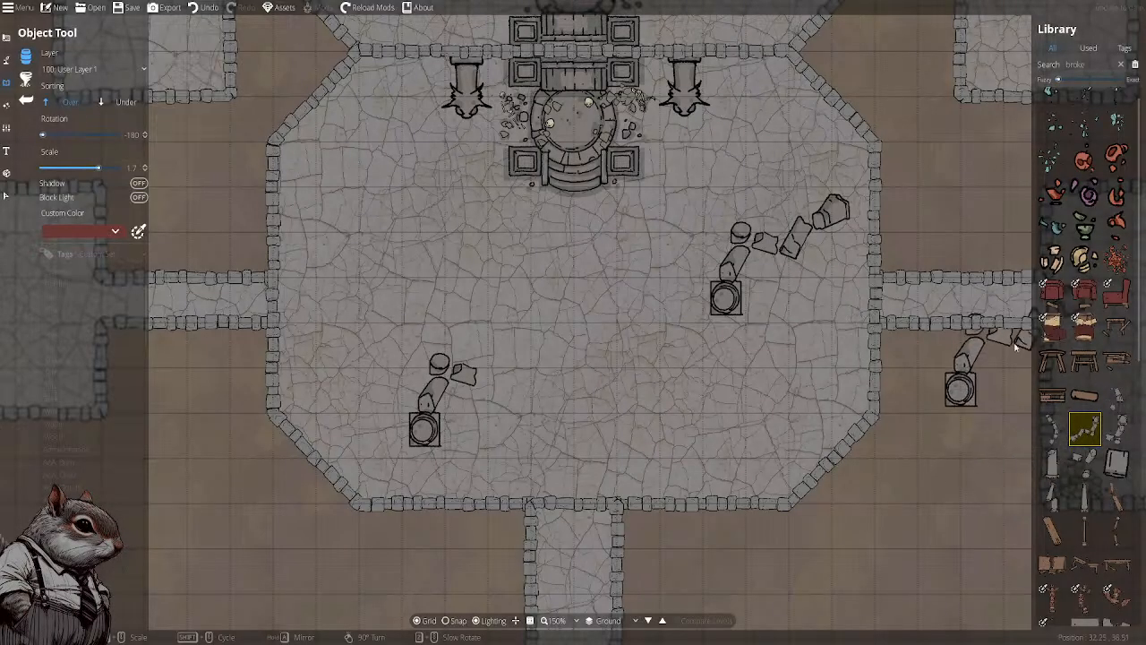
Search the object library for "pillar" and locate the grey stone pillars among the results
{"action": "left_click_drag", "start_coordinate": [1094, 65], "coordinate": [1026, 69]}
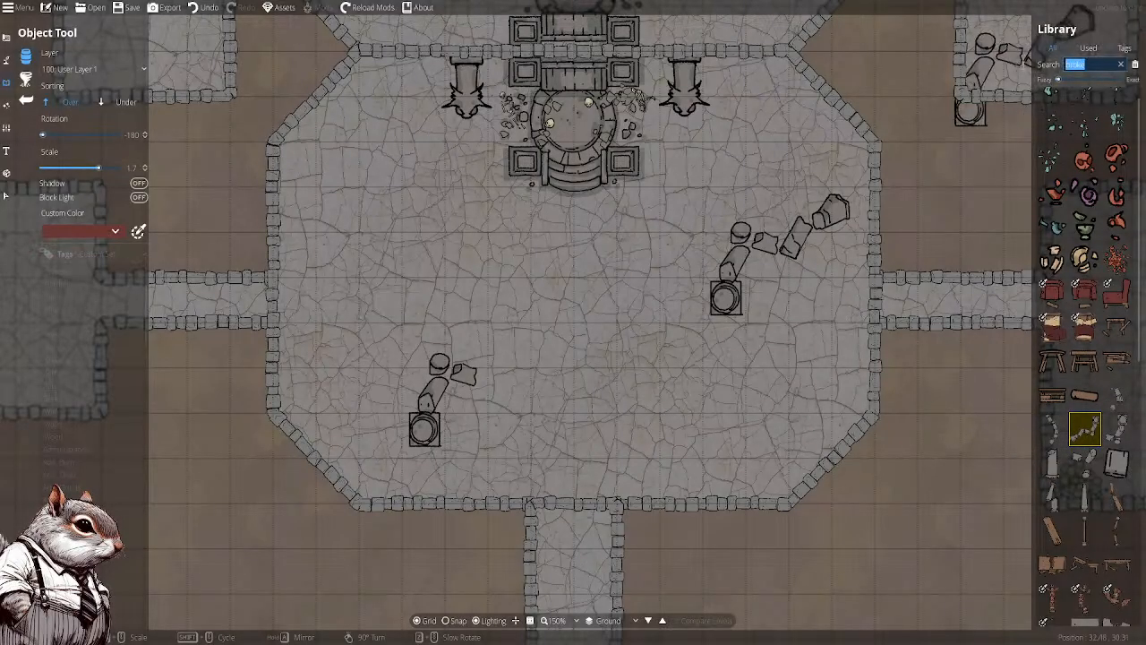
{"action": "type", "text": "pillar"}
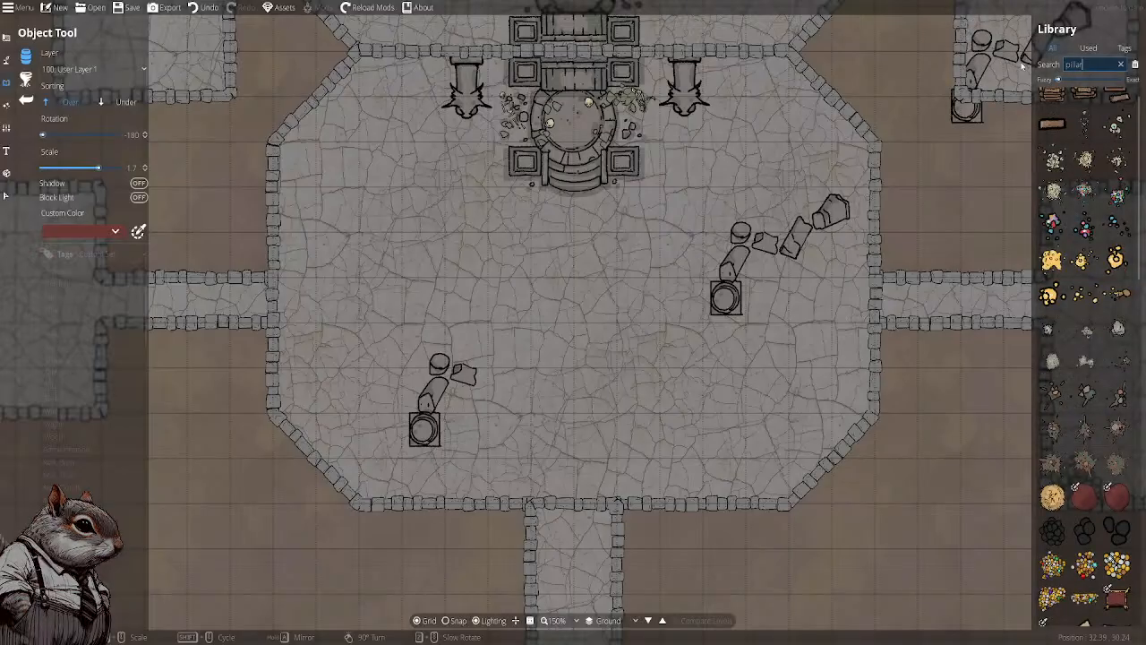
{"action": "scroll", "coordinate": [1110, 255], "scroll_direction": "down", "scroll_amount": 5}
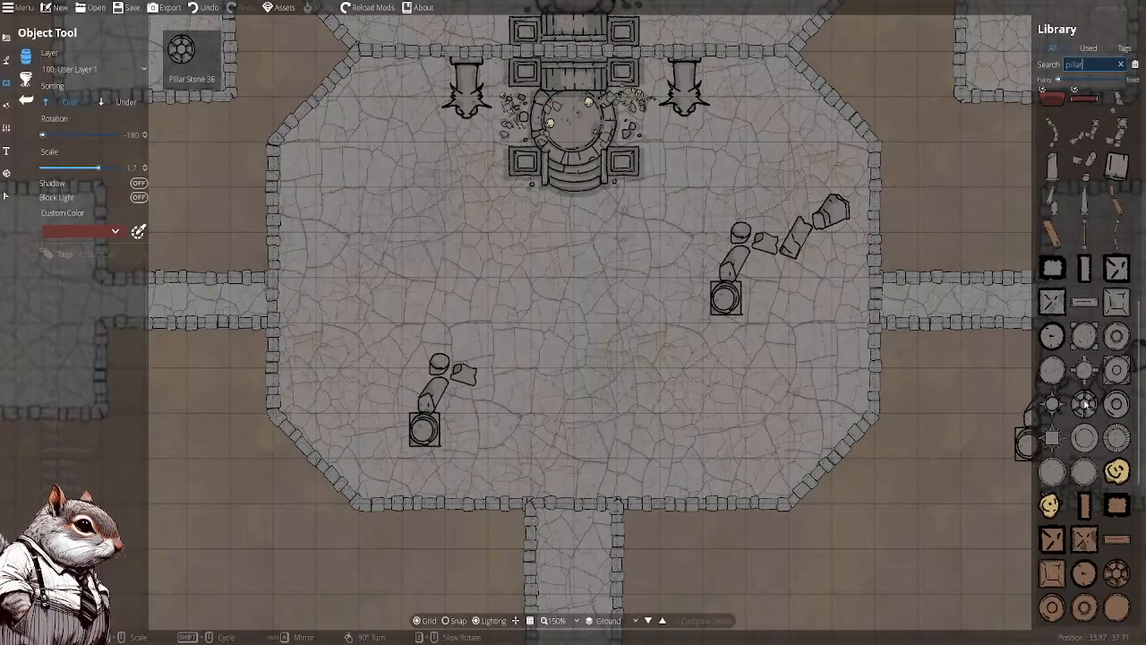
Try building a standing pillar in the hall's southeast from concentric round stone pillars without shadow, the base at scale 1.5
{"action": "left_click", "coordinate": [1083, 438]}
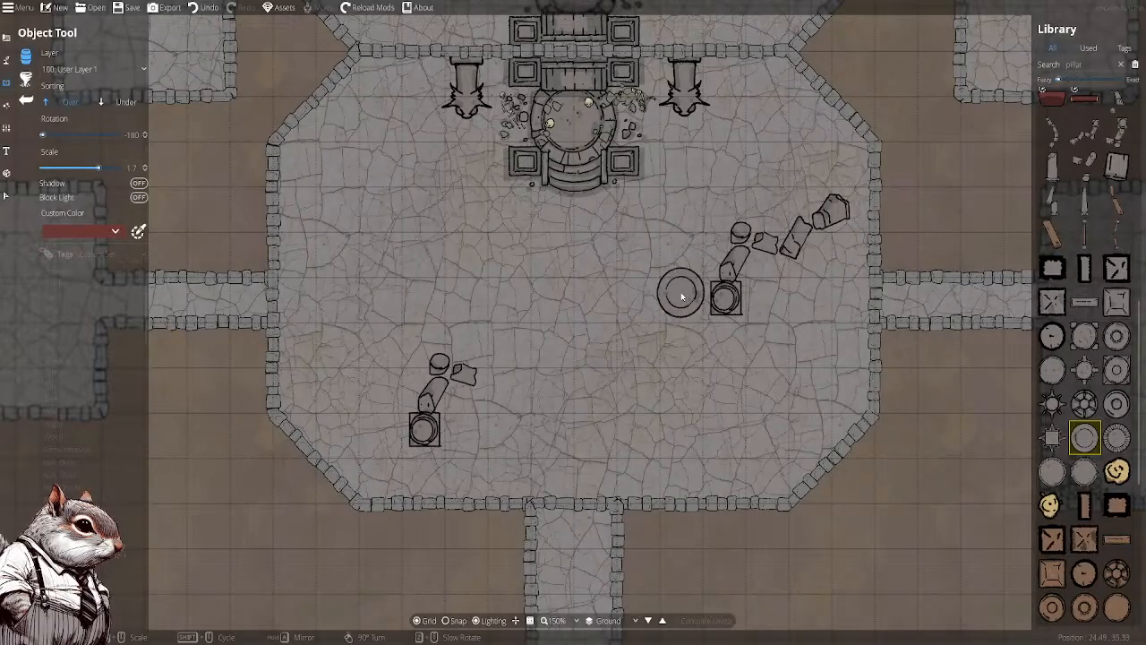
{"action": "scroll", "coordinate": [726, 339], "scroll_direction": "down", "scroll_amount": 1}
{"action": "scroll", "coordinate": [726, 344], "scroll_direction": "down", "scroll_amount": 1}
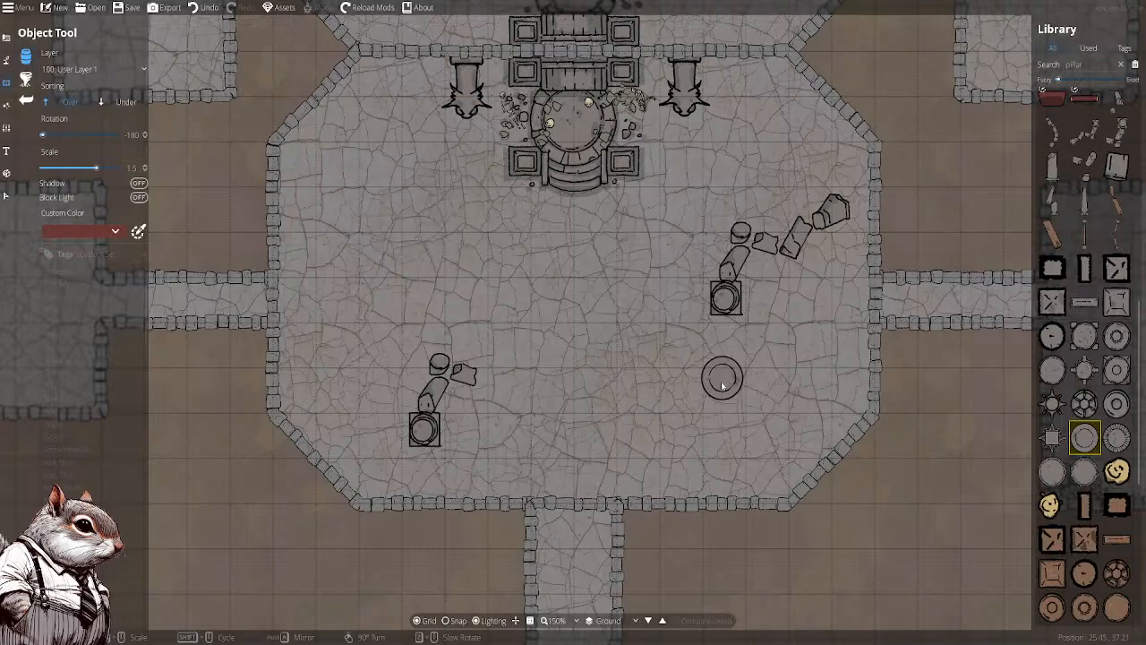
{"action": "left_click", "coordinate": [726, 436]}
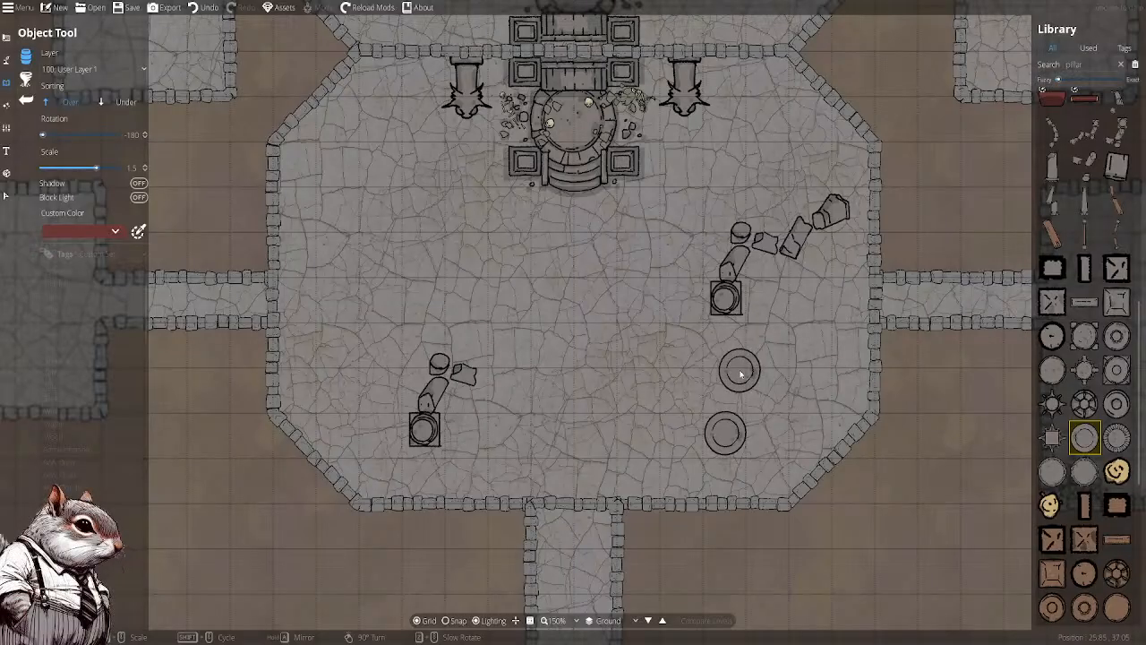
{"action": "scroll", "coordinate": [731, 430], "scroll_direction": "down", "scroll_amount": 4}
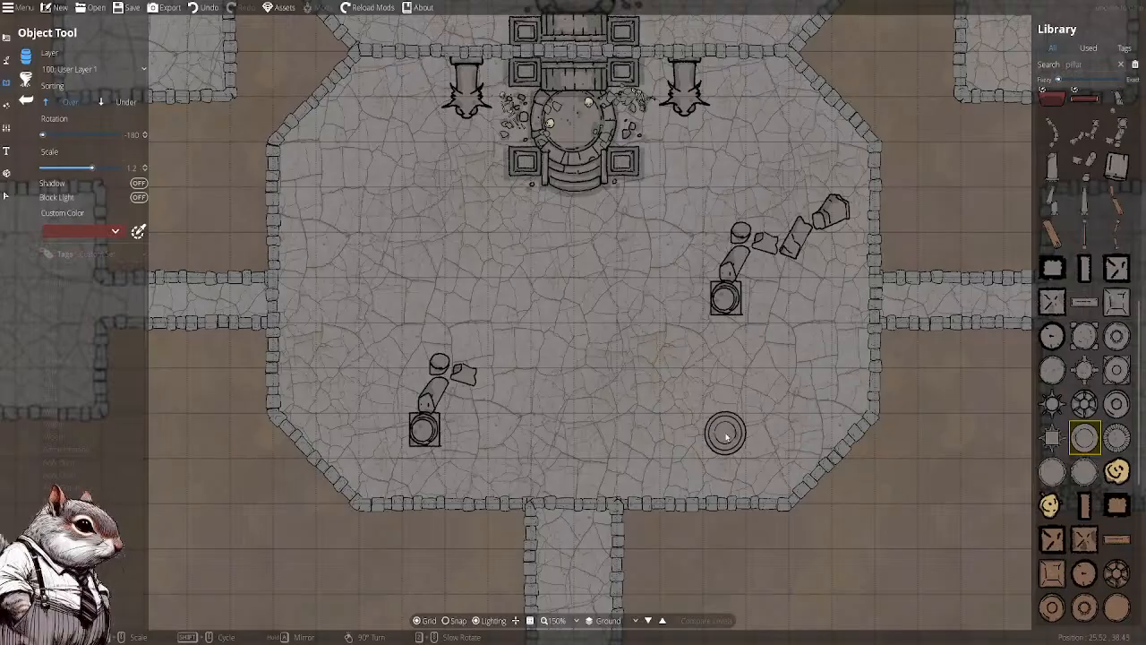
{"action": "scroll", "coordinate": [726, 436], "scroll_direction": "down", "scroll_amount": 2}
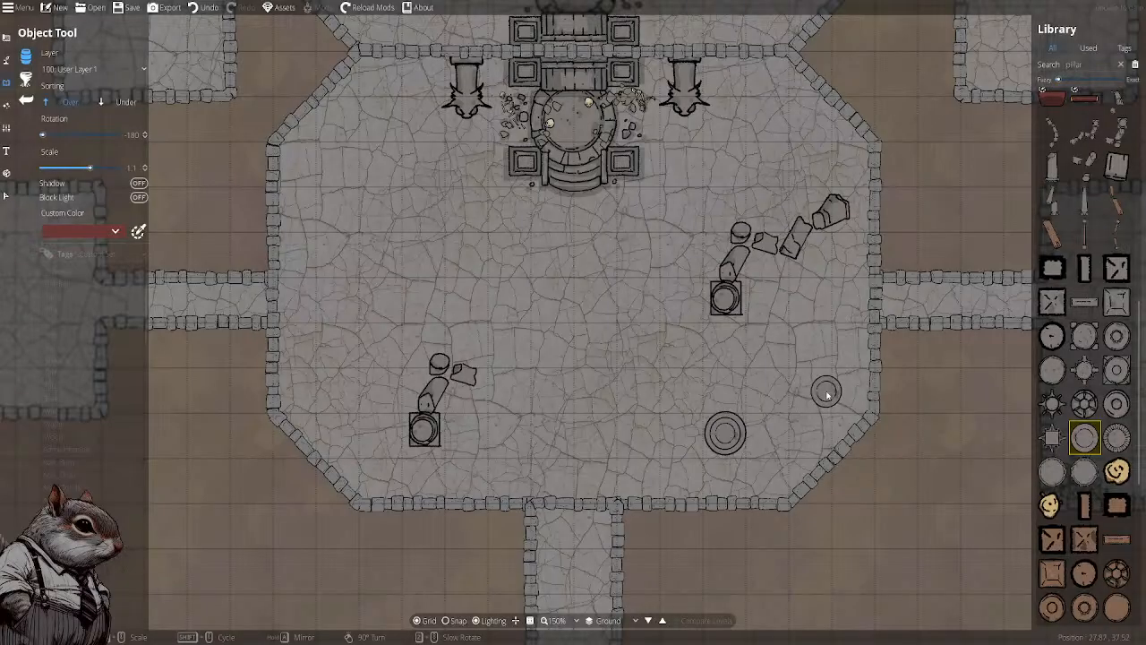
{"action": "key", "text": "ctrl+z"}
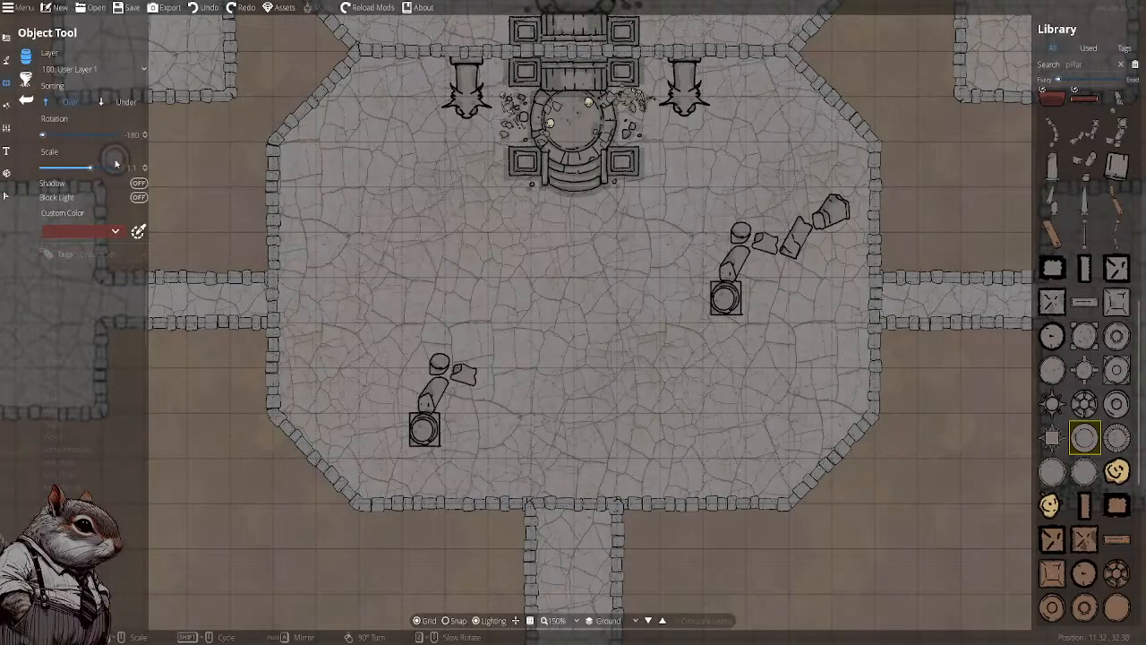
Try the stacked round pillar with shadow turned on, offsetting a scale 1.5 top over a scale 1.7 base
{"action": "left_click", "coordinate": [139, 183]}
{"action": "scroll", "coordinate": [726, 437], "scroll_direction": "up", "scroll_amount": 6}
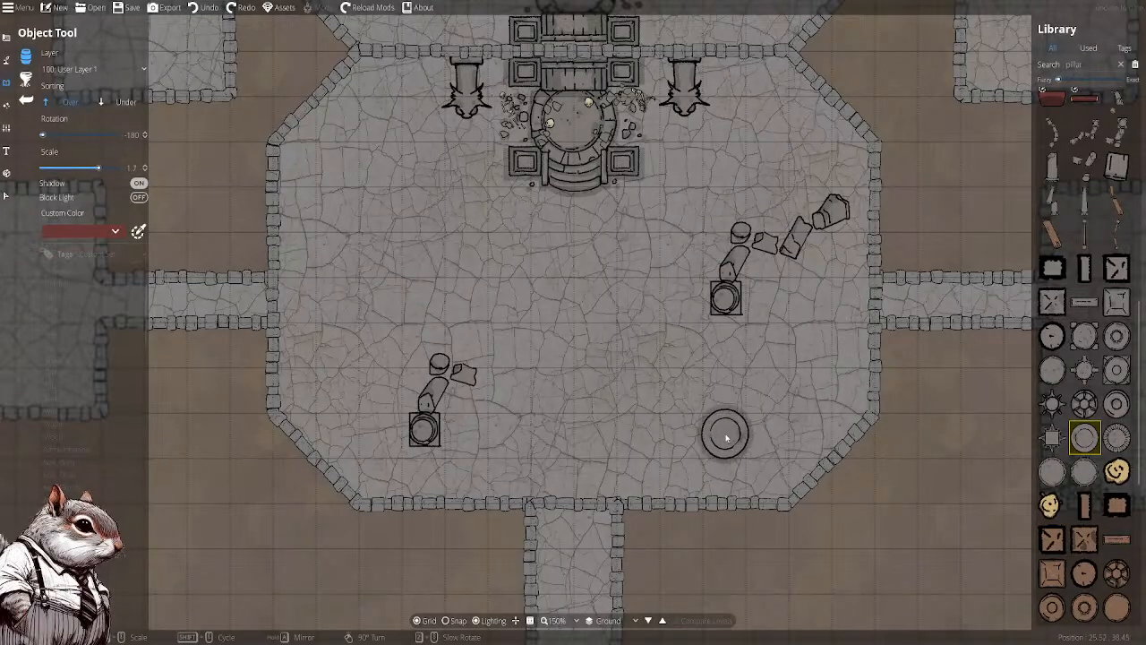
{"action": "scroll", "coordinate": [726, 437], "scroll_direction": "down", "scroll_amount": 4}
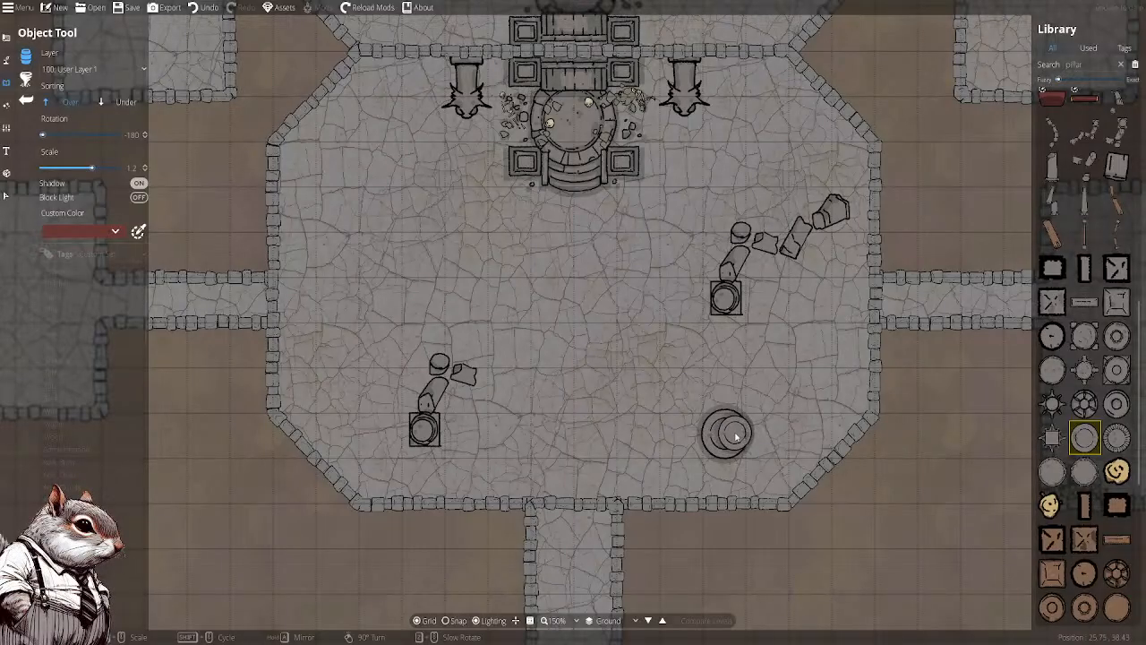
{"action": "scroll", "coordinate": [735, 437], "scroll_direction": "up", "scroll_amount": 3}
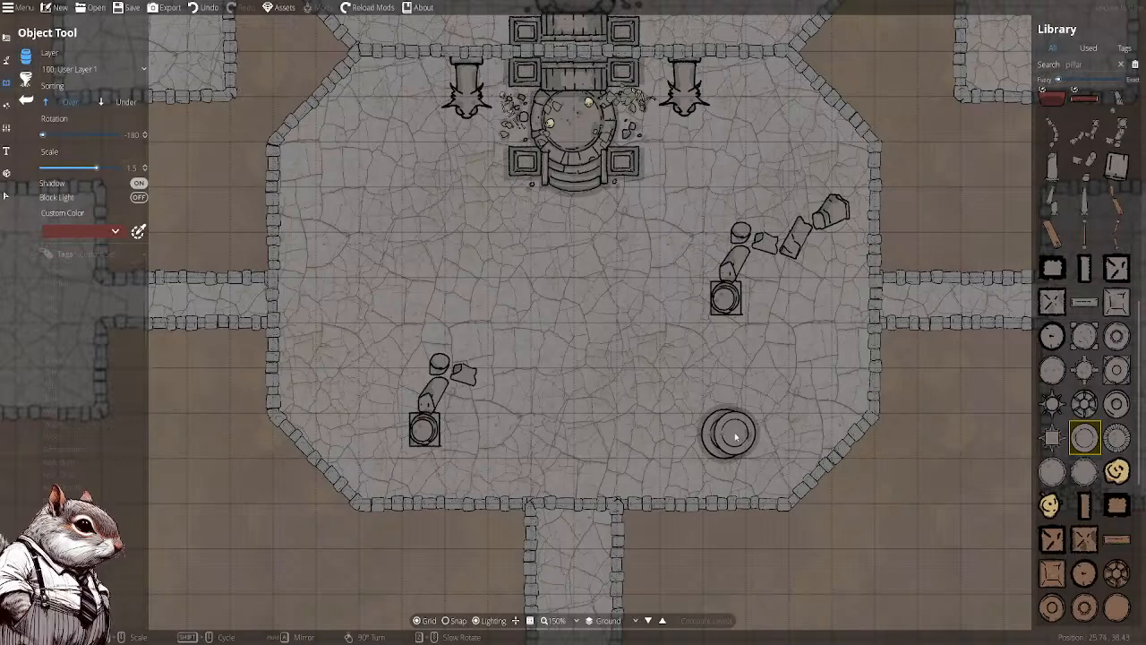
{"action": "left_click", "coordinate": [735, 437]}
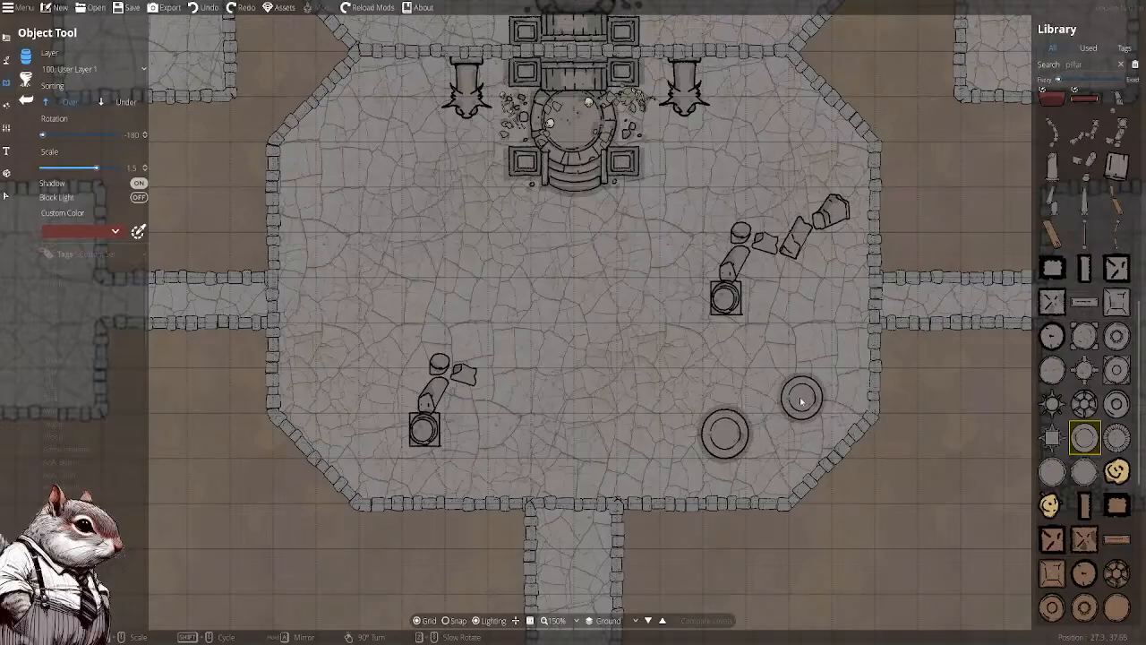
{"action": "key", "text": "ctrl+z"}
Place a square-based stone pillar at scale 1.6 with shadow off in the hall's southeast, aligned with the collapsed pillars
{"action": "left_click", "coordinate": [1049, 469]}
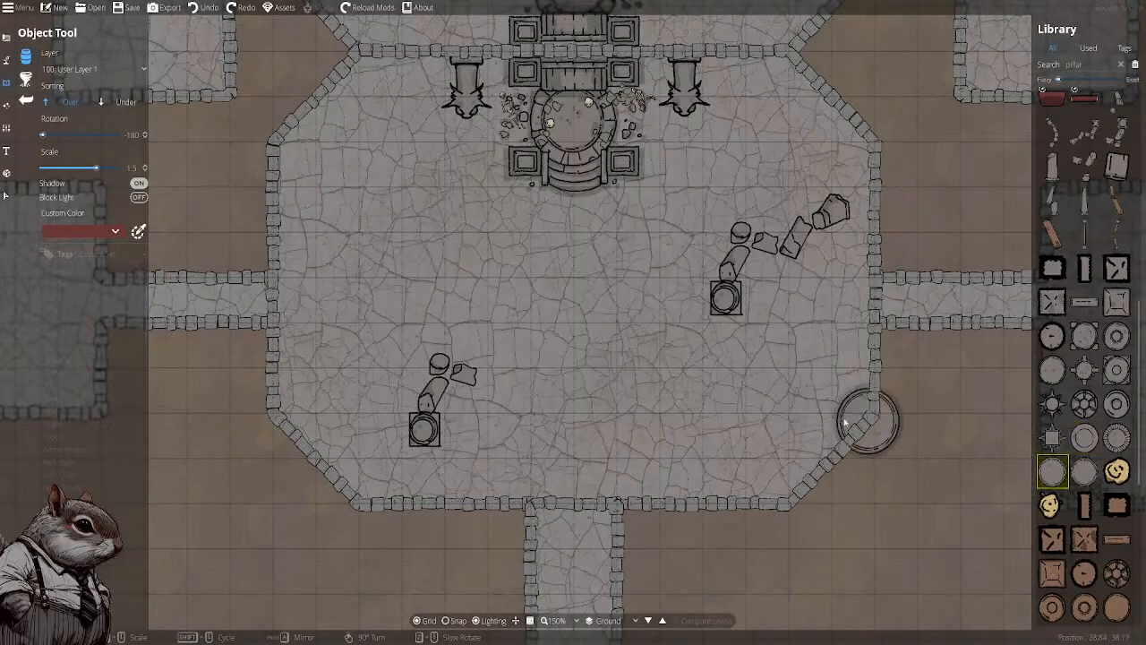
{"action": "scroll", "coordinate": [722, 430], "scroll_direction": "down", "scroll_amount": 5}
{"action": "scroll", "coordinate": [725, 435], "scroll_direction": "up", "scroll_amount": 1}
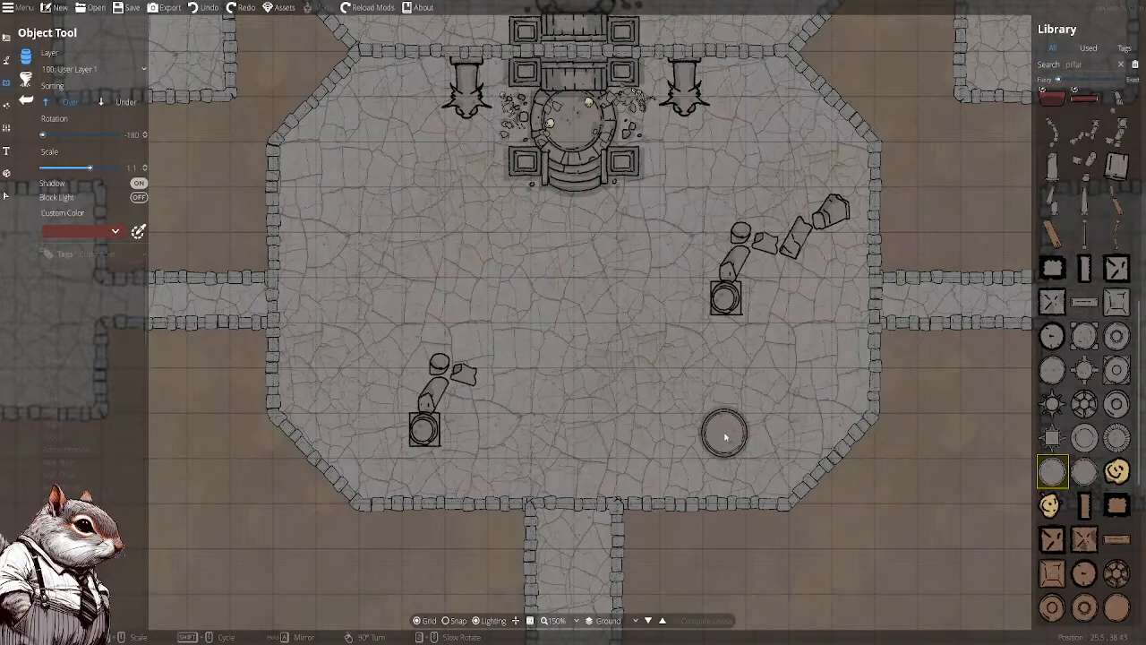
{"action": "left_click", "coordinate": [1116, 367]}
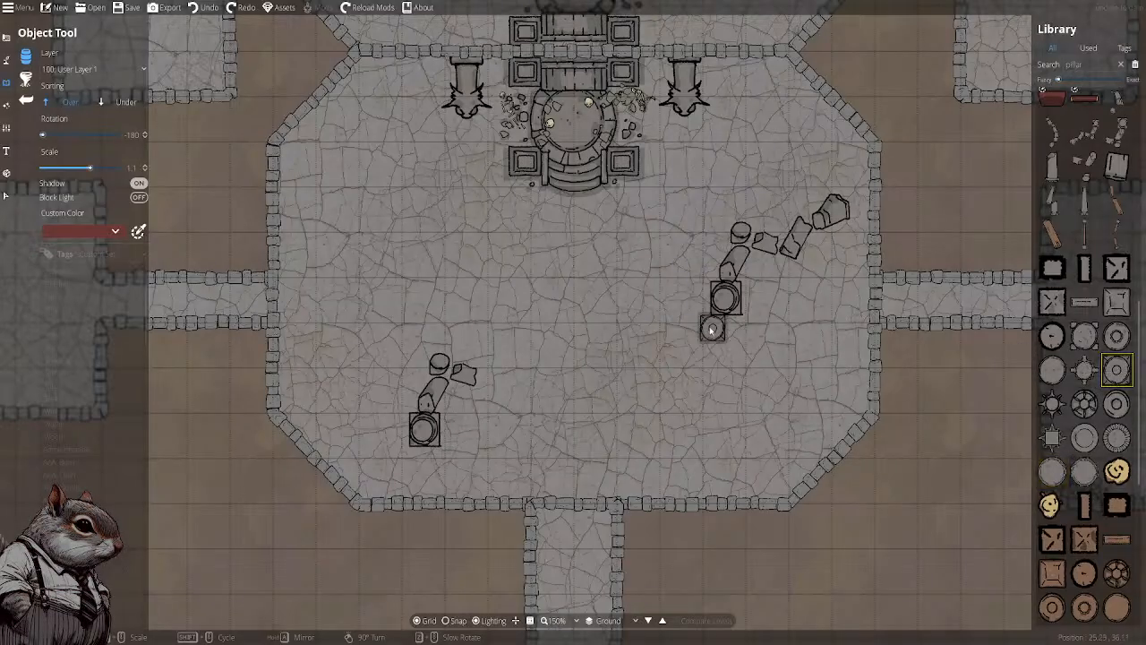
{"action": "scroll", "coordinate": [725, 437], "scroll_direction": "up", "scroll_amount": 7}
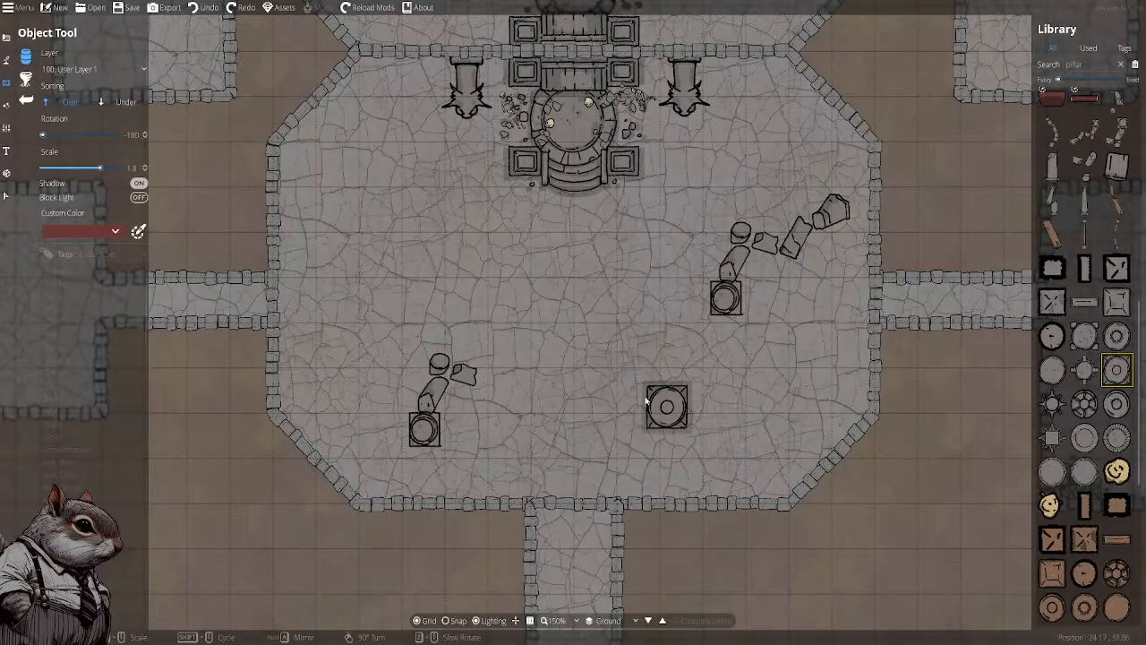
{"action": "left_click", "coordinate": [139, 183]}
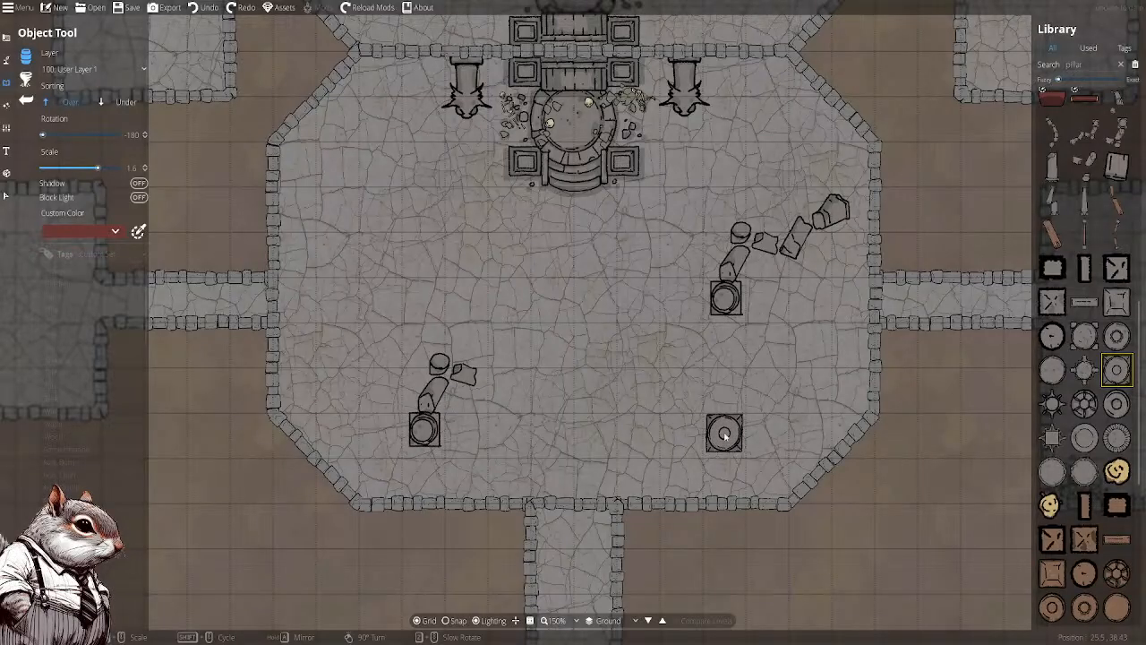
{"action": "left_click", "coordinate": [723, 434]}
Stack a round stone pillar at scale 1.3 on the southeast square base, offset slightly to the east
{"action": "scroll", "coordinate": [908, 417], "scroll_direction": "down", "scroll_amount": 5, "text": "shift"}
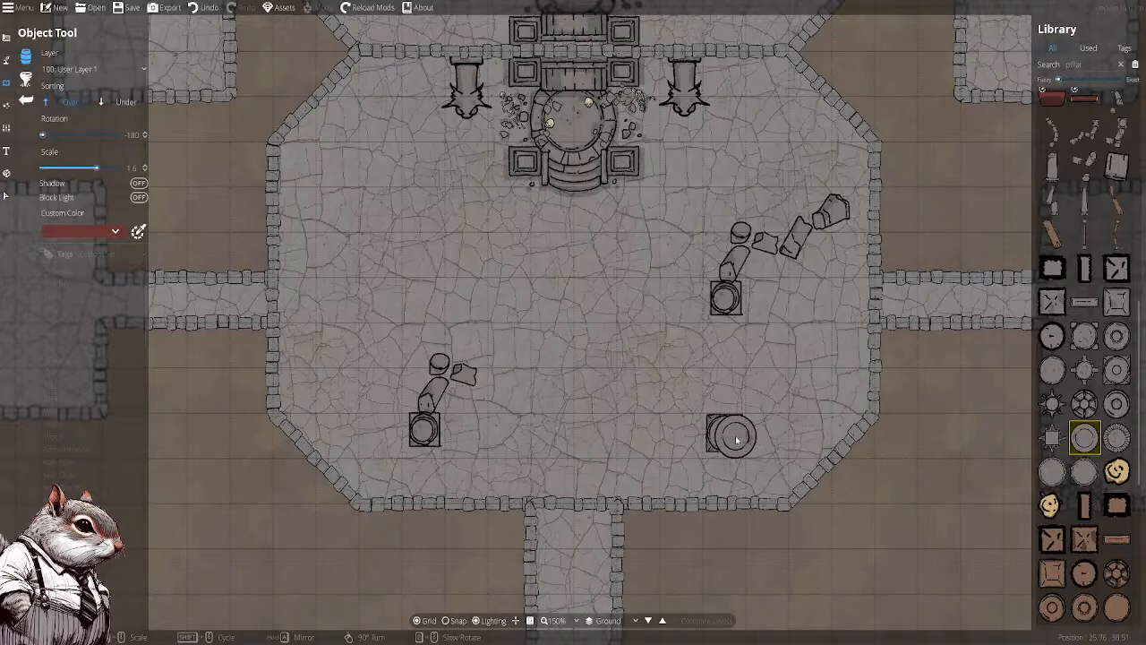
{"action": "scroll", "coordinate": [729, 436], "scroll_direction": "down", "scroll_amount": 1, "text": "ctrl"}
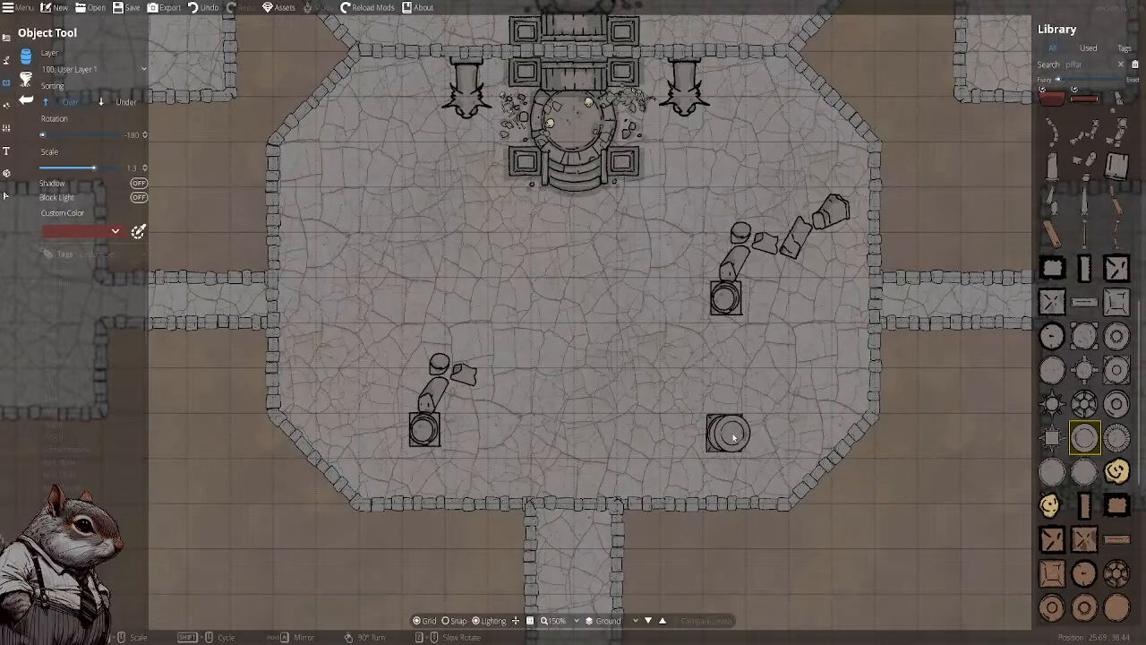
{"action": "left_click", "coordinate": [732, 436]}
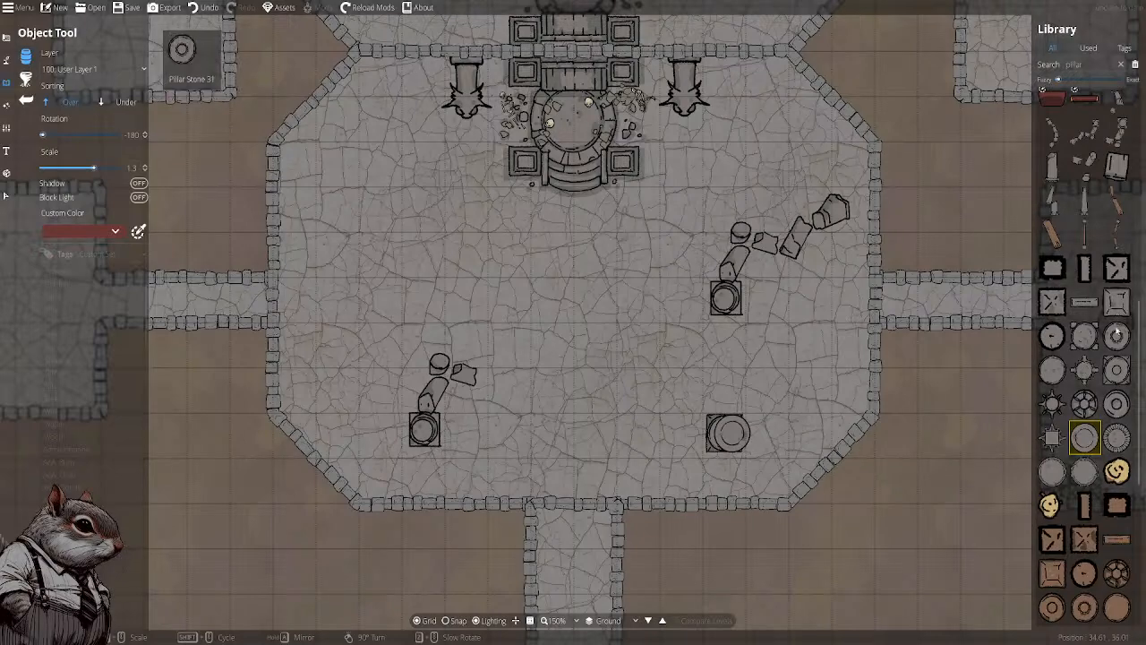
Place three square-based stone pillars at scale 1.5 in the hall's west, northwest and northeast, aligned with the existing pillars
{"action": "left_click", "coordinate": [1116, 370]}
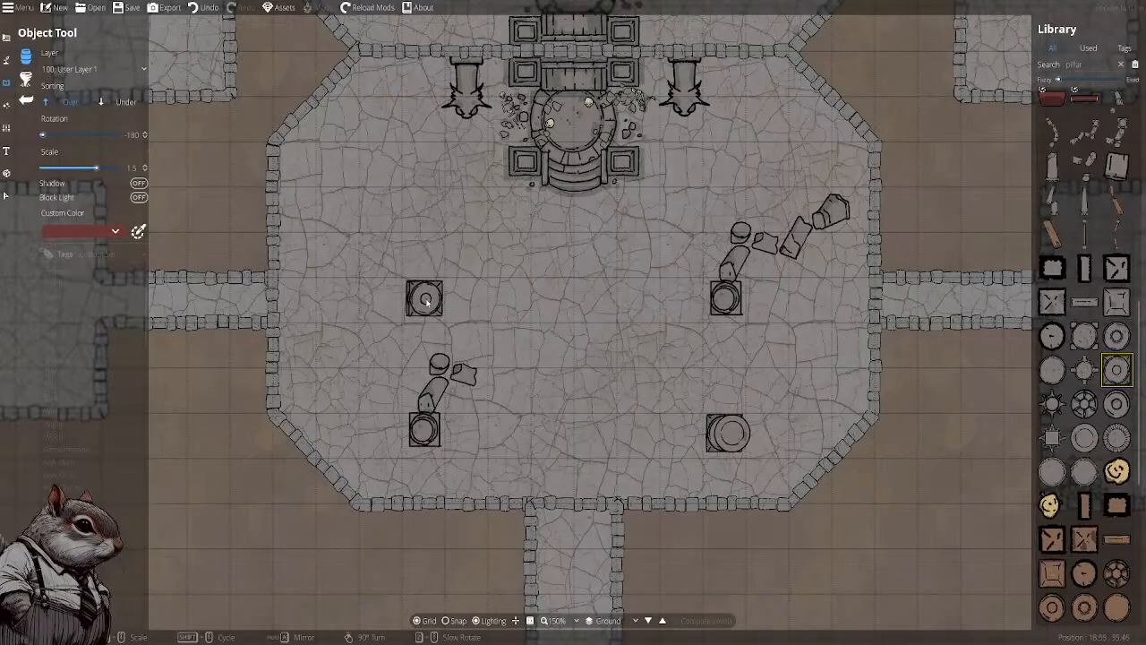
{"action": "left_click", "coordinate": [426, 301]}
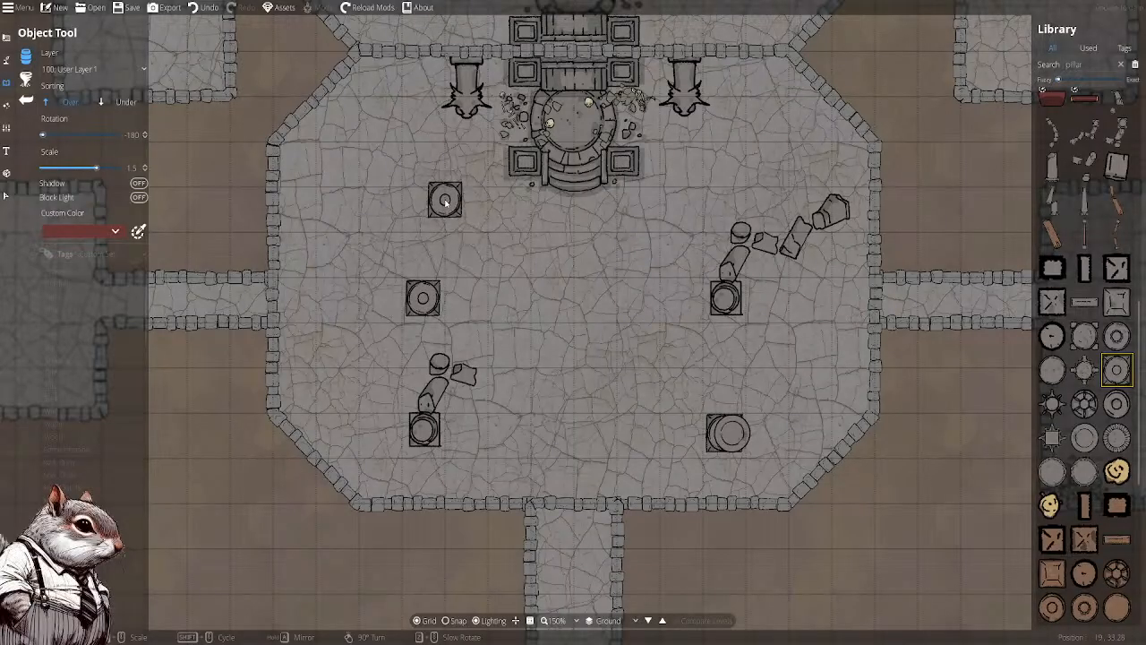
{"action": "left_click_drag", "start_coordinate": [446, 203], "coordinate": [441, 257]}
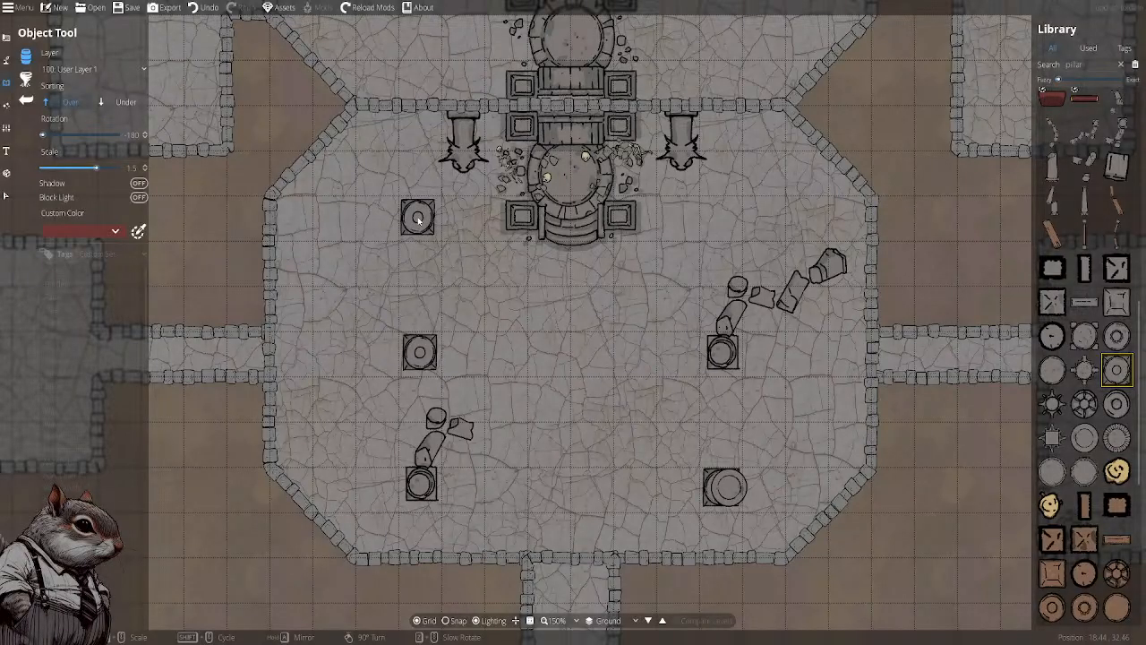
{"action": "left_click", "coordinate": [418, 219]}
{"action": "left_click", "coordinate": [723, 217]}
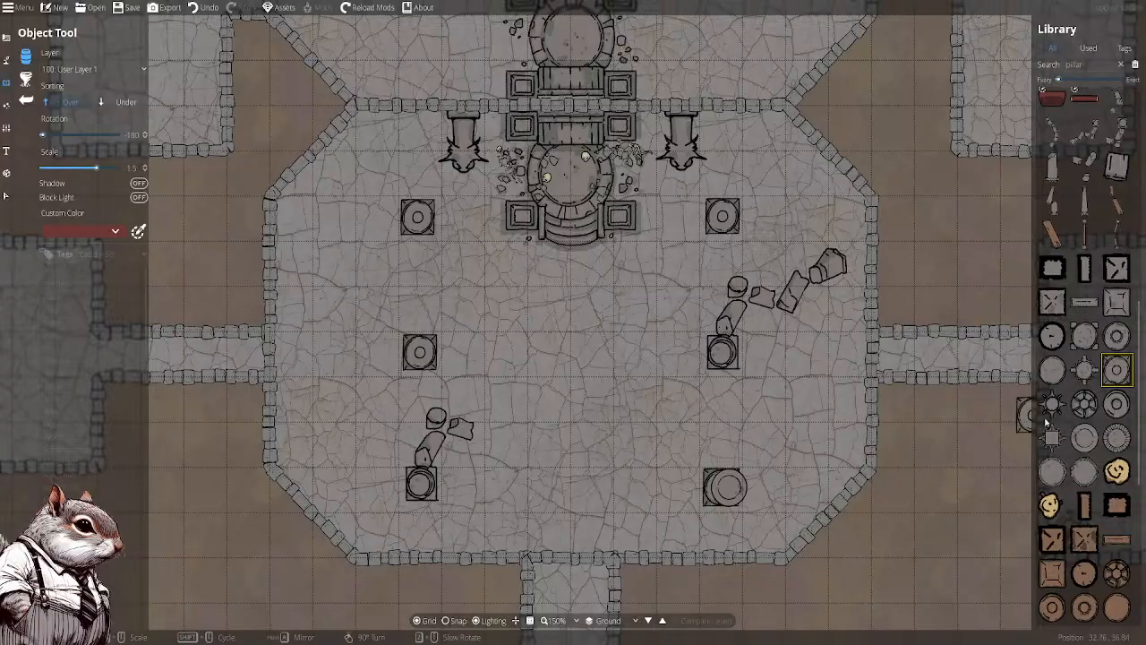
Top the northeast, northwest and west square bases with round stone pillars at scale 1.3, each offset outward from the hall's centre
{"action": "left_click", "coordinate": [1083, 437]}
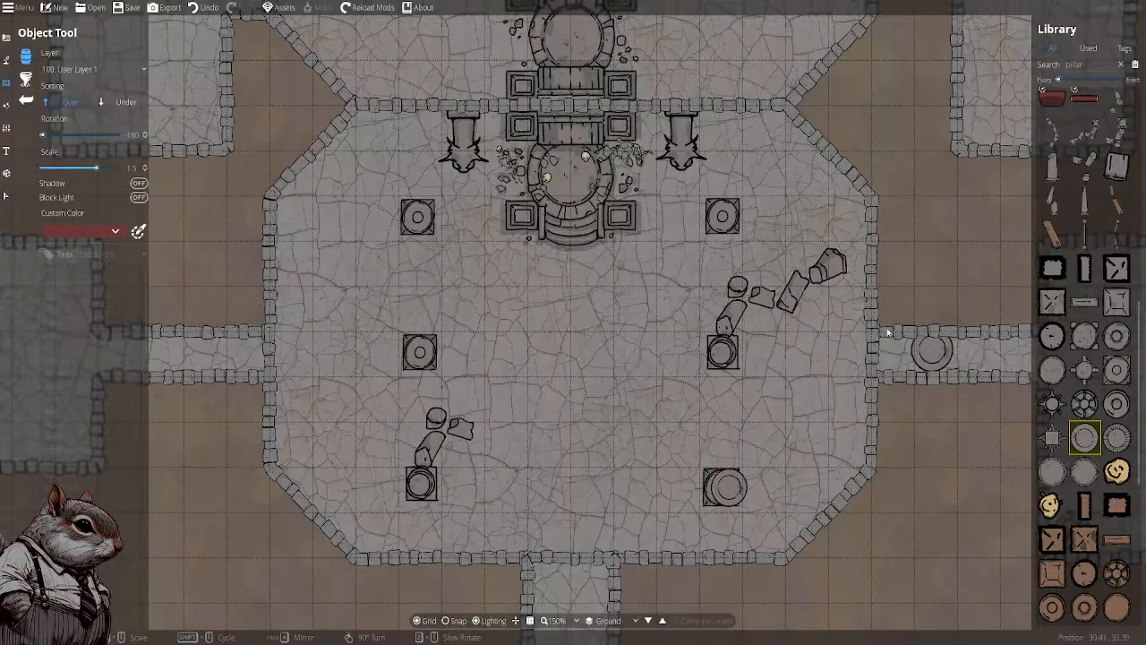
{"action": "left_click", "coordinate": [732, 490]}
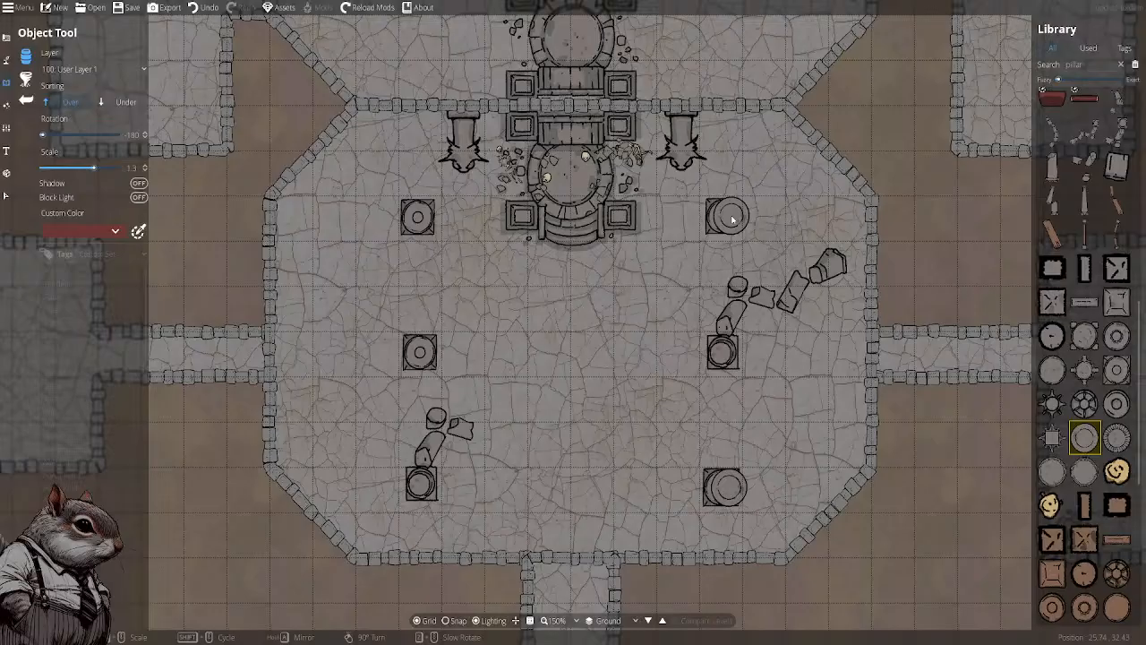
{"action": "left_click", "coordinate": [732, 219]}
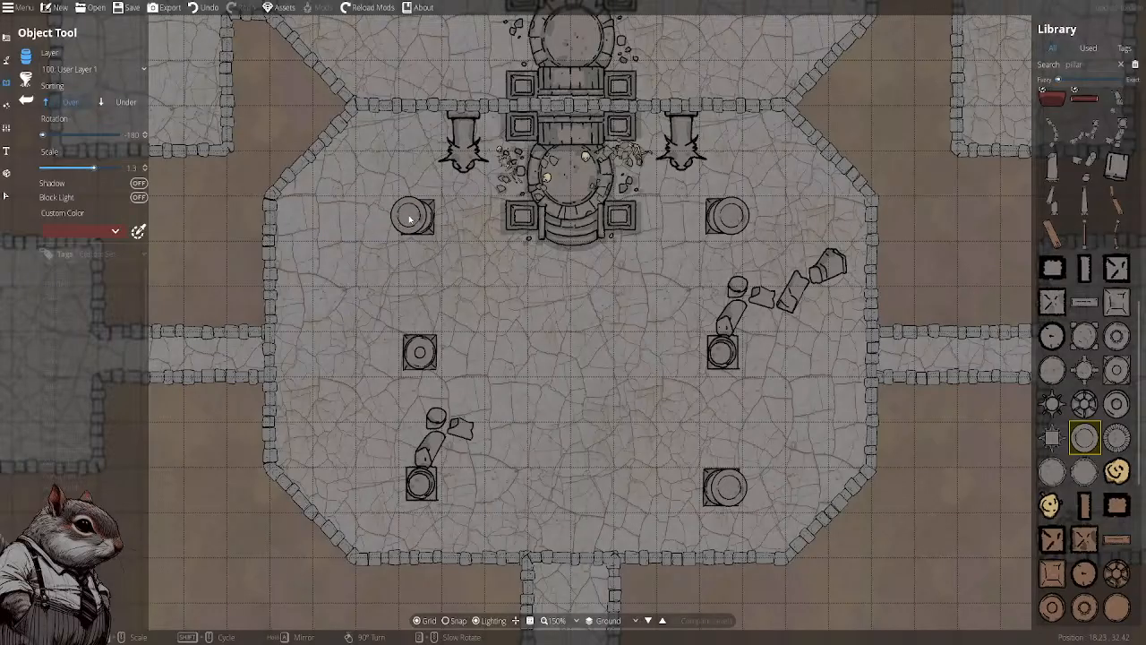
{"action": "left_click", "coordinate": [411, 218]}
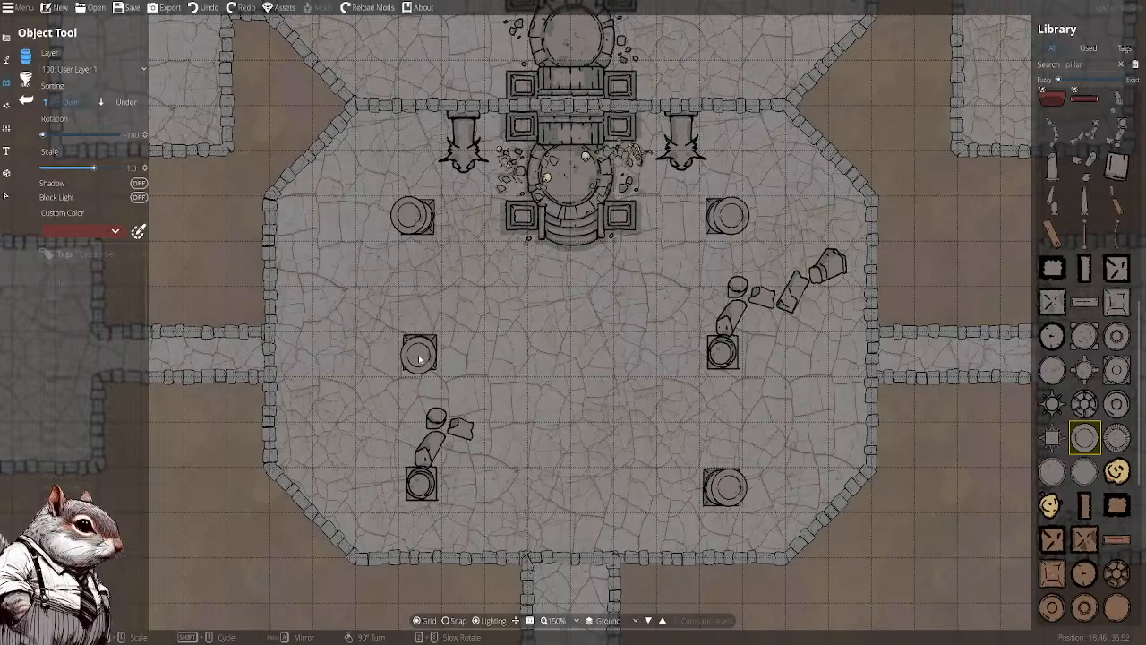
{"action": "key", "text": "ctrl+z"}
{"action": "left_click", "coordinate": [412, 355]}
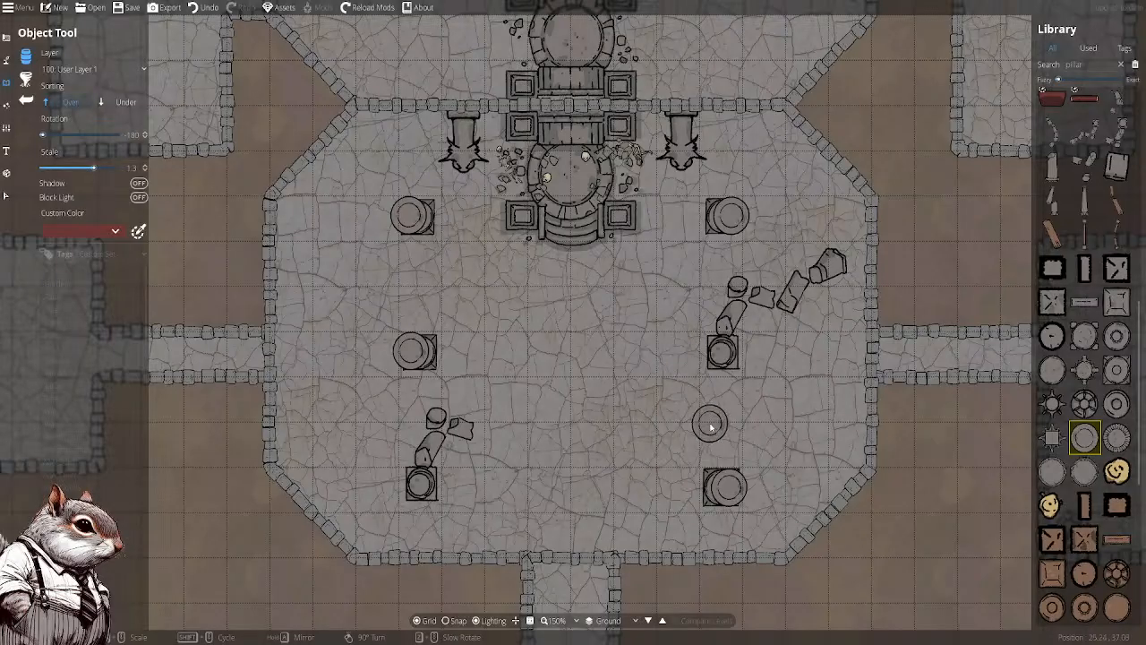
Look over the pillared hall and the empty west room, and browse the remaining pillar assets in the library
{"action": "left_click_drag", "start_coordinate": [563, 352], "coordinate": [552, 371]}
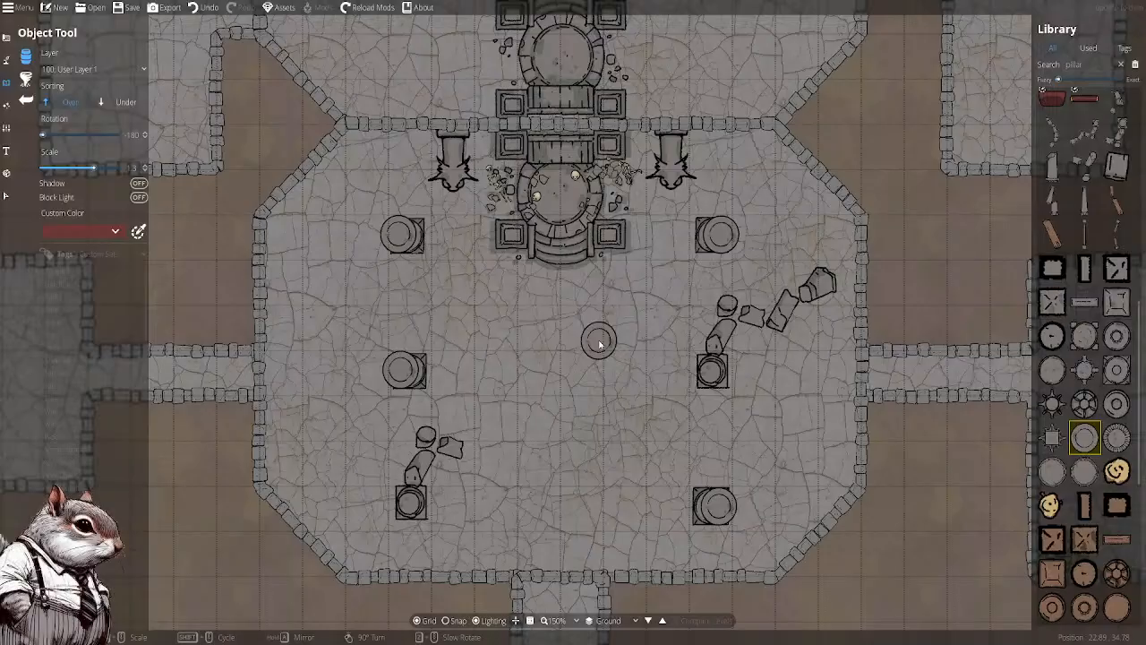
{"action": "left_click_drag", "start_coordinate": [622, 338], "coordinate": [580, 342]}
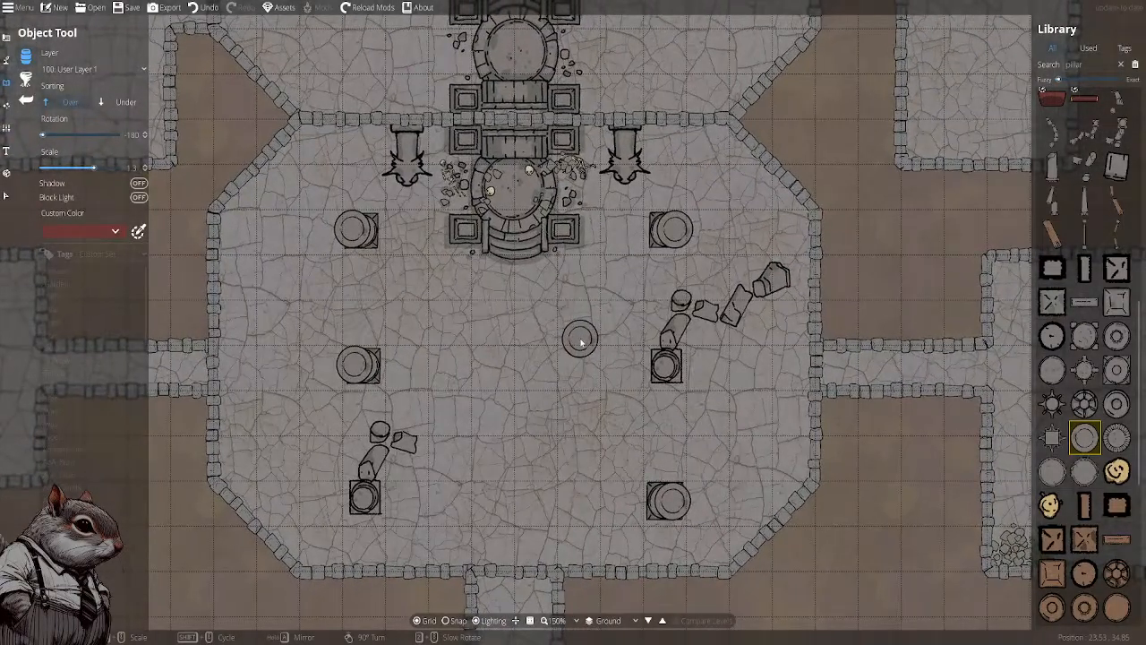
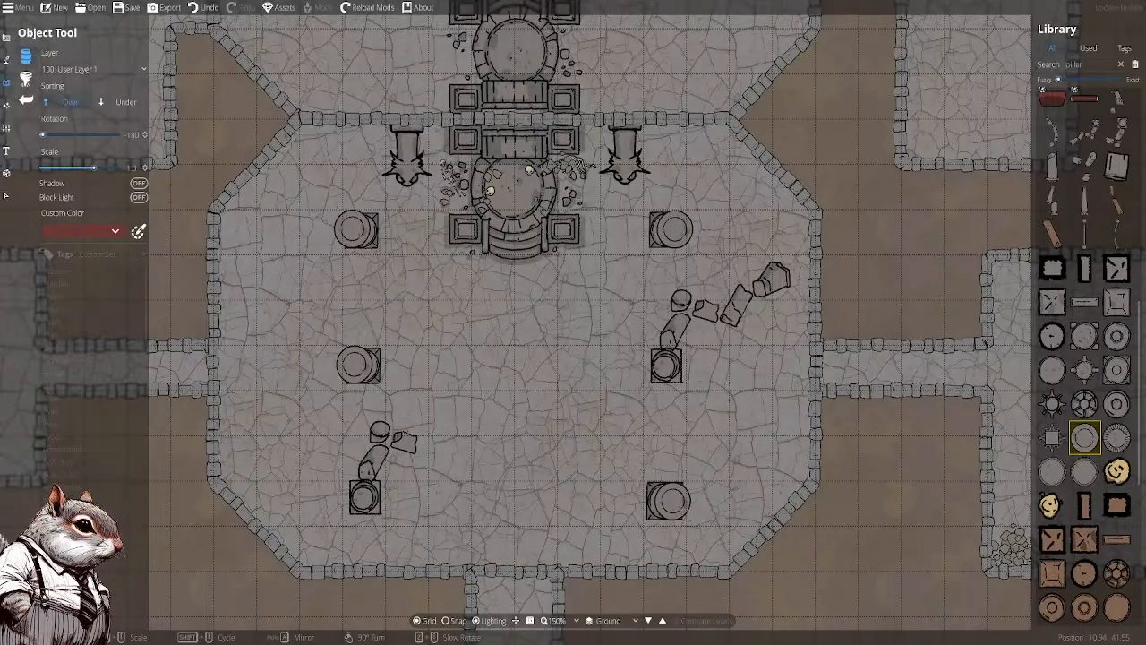
{"action": "left_click_drag", "start_coordinate": [532, 340], "coordinate": [534, 378]}
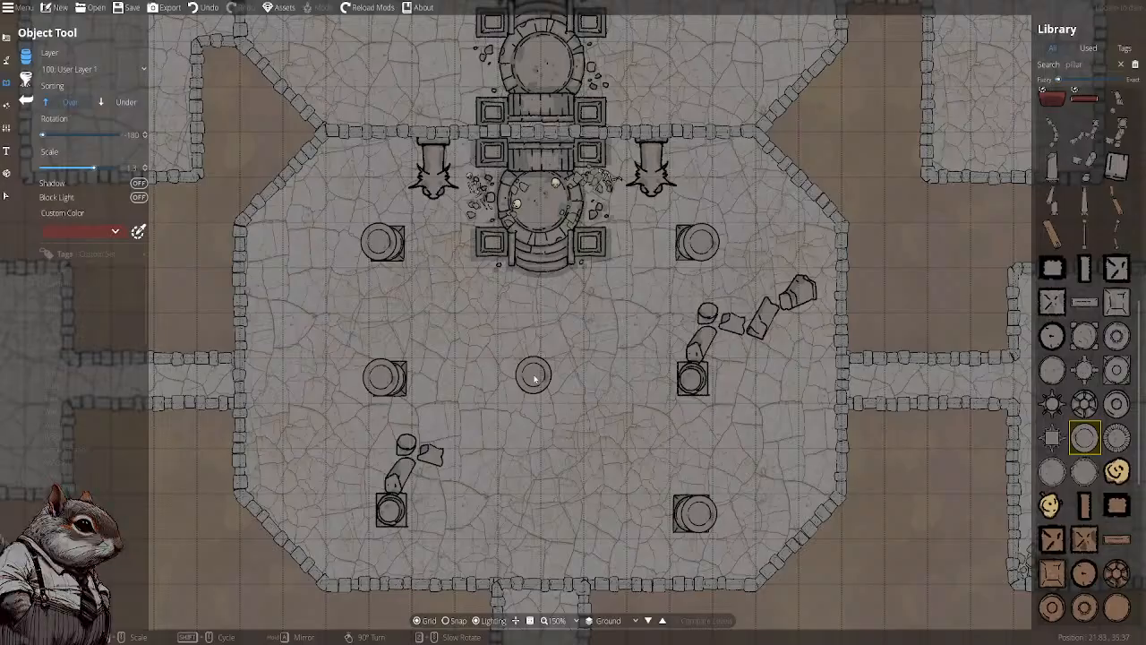
{"action": "left_click_drag", "start_coordinate": [578, 343], "coordinate": [722, 328]}
{"action": "left_click_drag", "start_coordinate": [258, 345], "coordinate": [625, 322]}
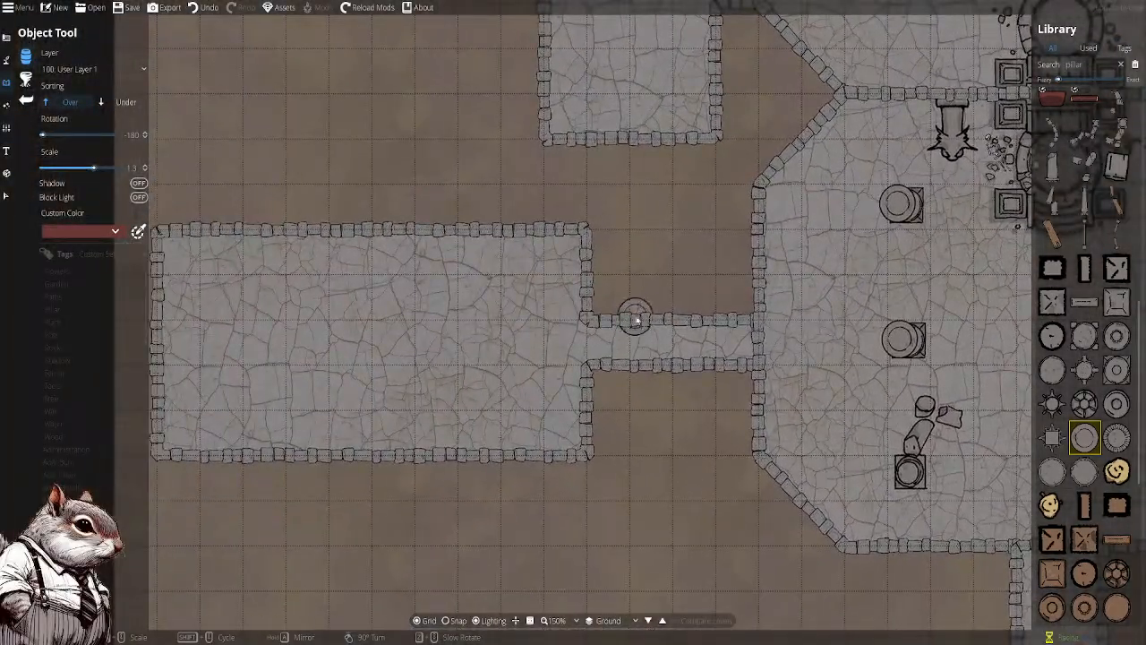
{"action": "scroll", "coordinate": [1093, 380], "scroll_direction": "down", "scroll_amount": 3}
{"action": "scroll", "coordinate": [1094, 381], "scroll_direction": "down", "scroll_amount": 3}
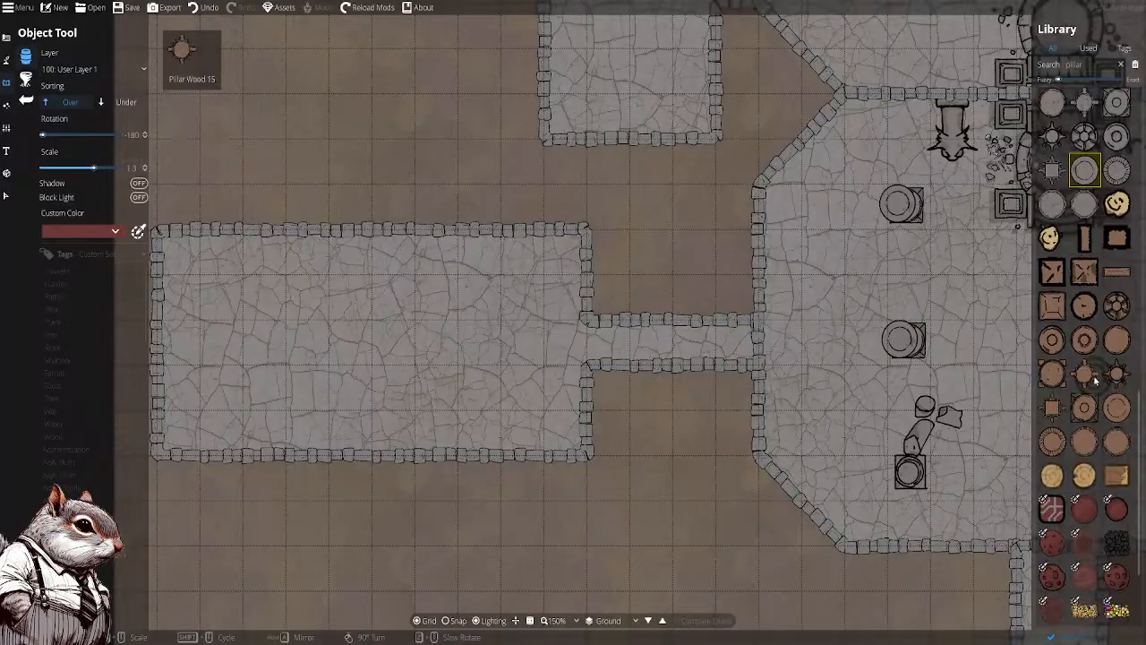
{"action": "scroll", "coordinate": [1091, 380], "scroll_direction": "down", "scroll_amount": 3}
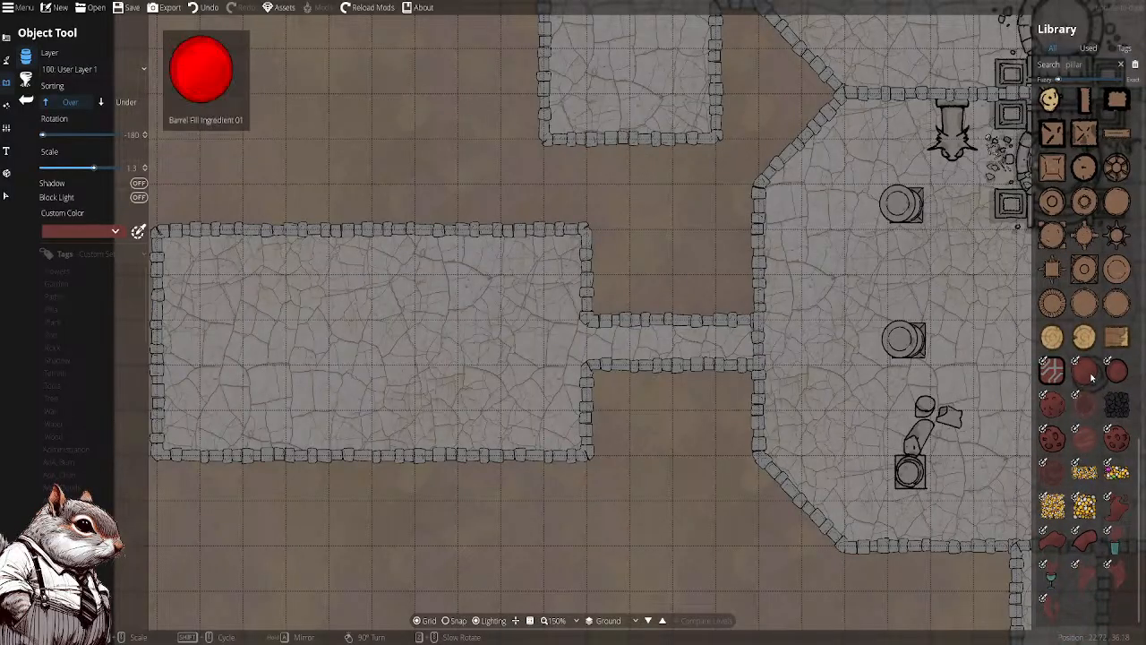
Examine the pillared hall, the bone-strewn east room and the connecting corridors for areas that still need decoration
{"action": "left_click_drag", "start_coordinate": [866, 328], "coordinate": [720, 310]}
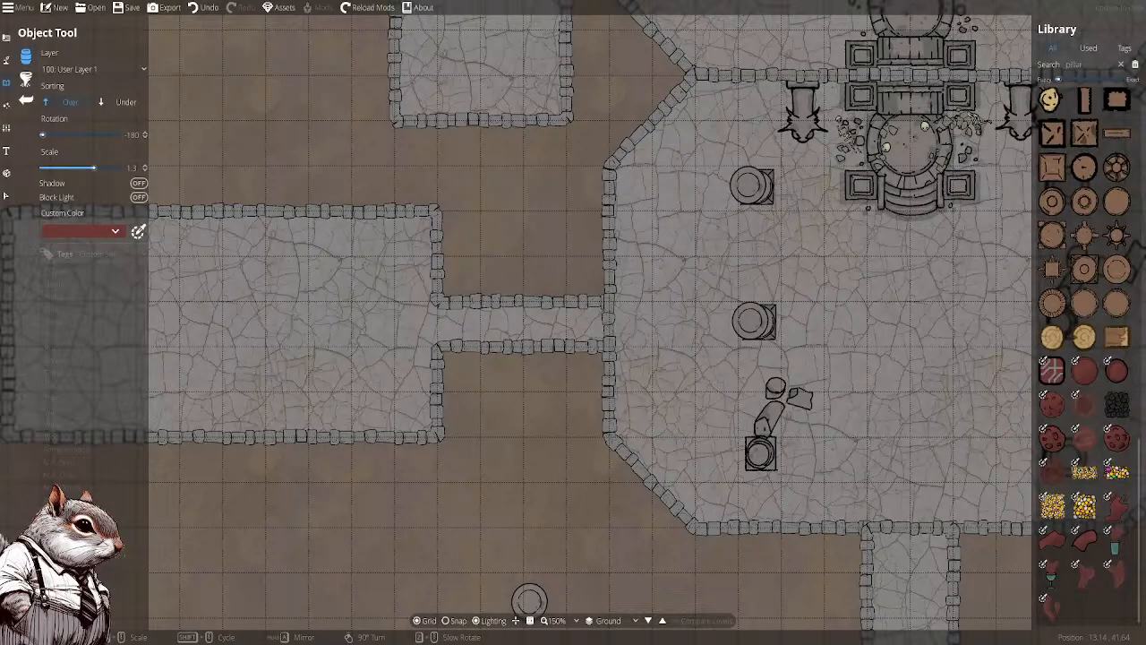
{"action": "left_click_drag", "start_coordinate": [685, 285], "coordinate": [351, 361]}
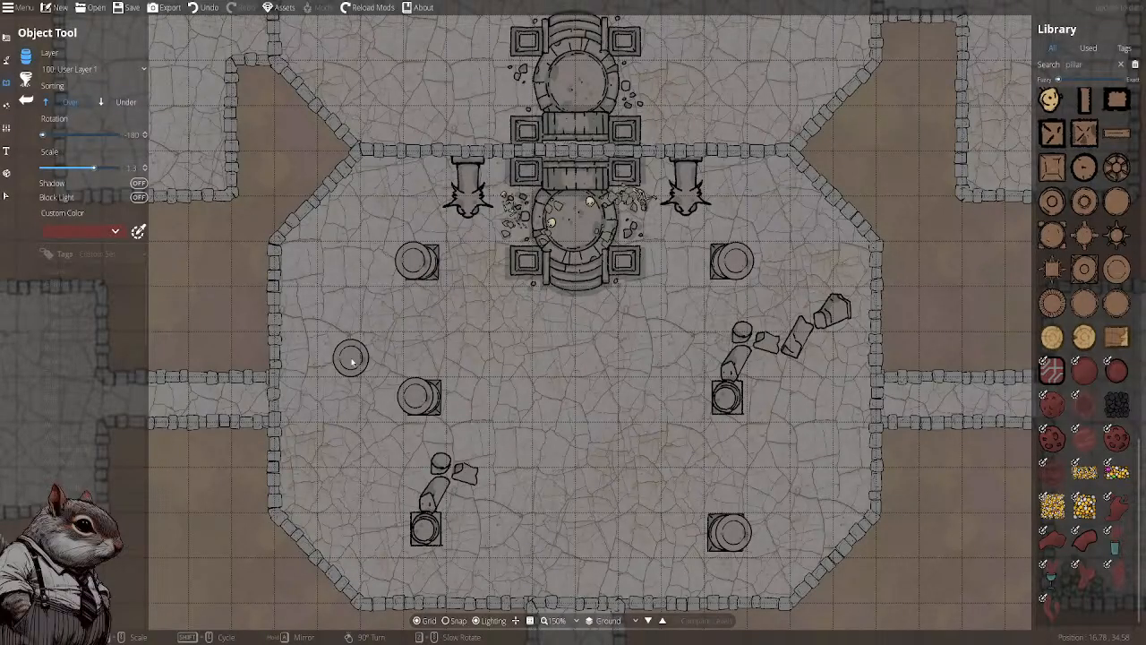
{"action": "left_click_drag", "start_coordinate": [619, 361], "coordinate": [538, 387]}
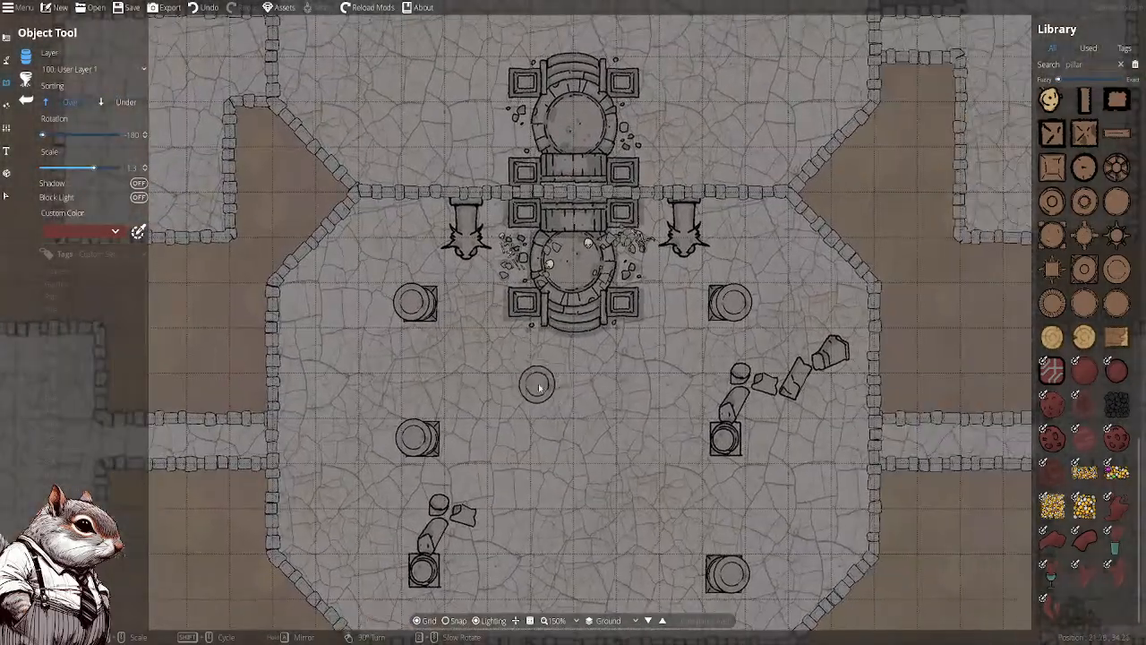
{"action": "scroll", "coordinate": [514, 376], "scroll_direction": "down", "scroll_amount": 1}
{"action": "left_click_drag", "start_coordinate": [601, 417], "coordinate": [466, 358]}
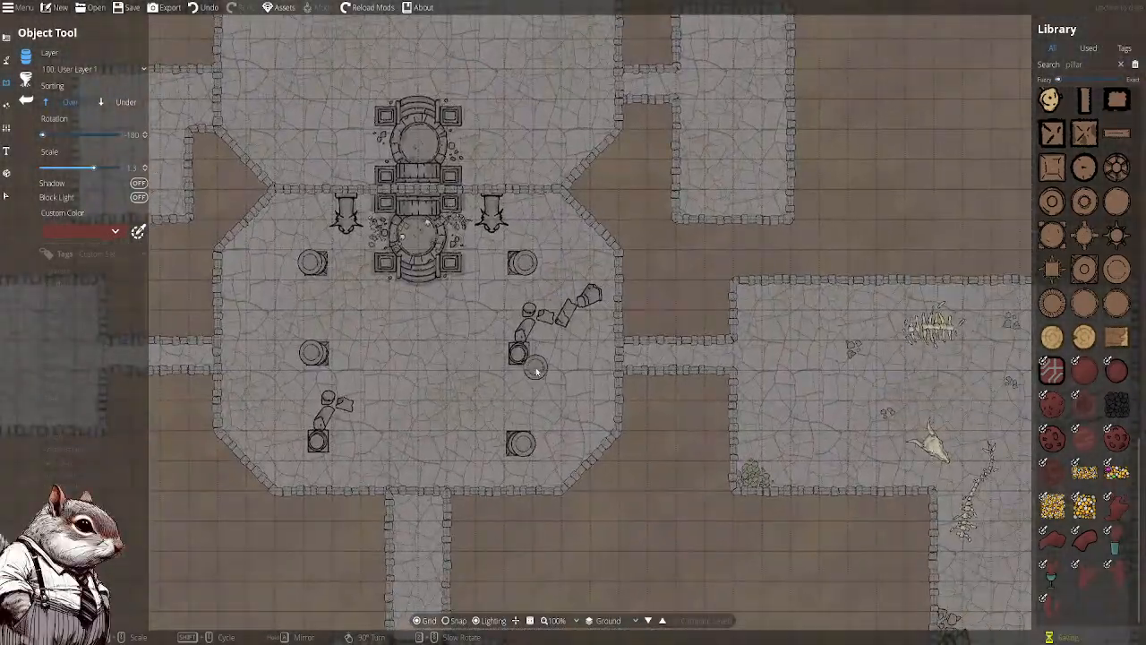
{"action": "left_click_drag", "start_coordinate": [537, 371], "coordinate": [499, 360]}
{"action": "left_click_drag", "start_coordinate": [673, 372], "coordinate": [526, 356]}
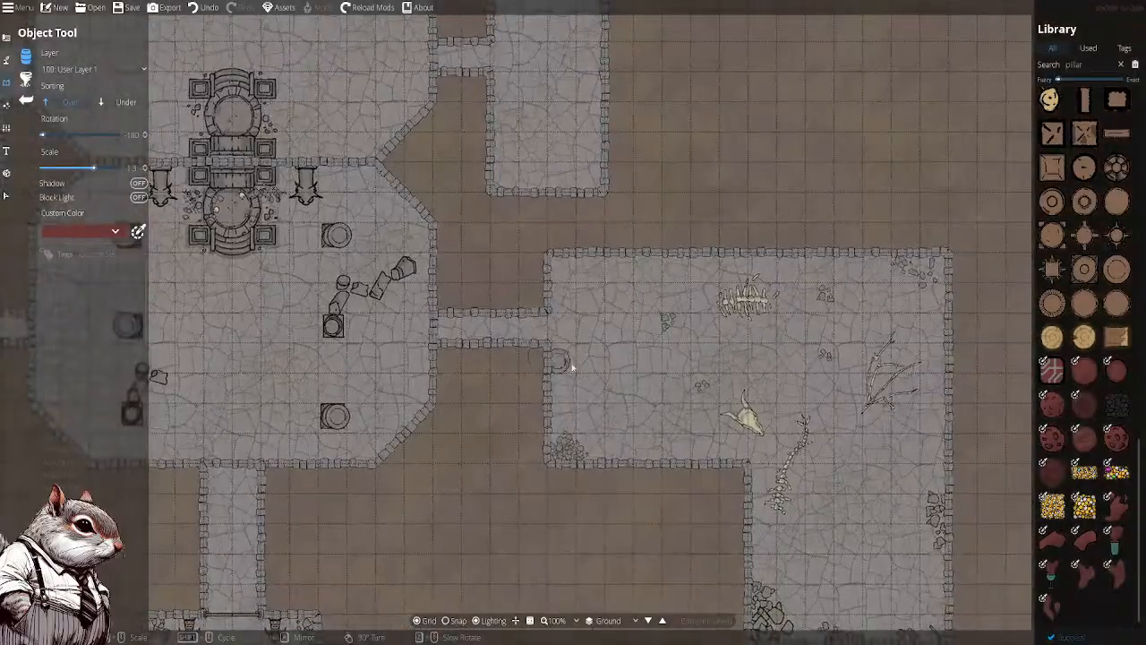
{"action": "left_click_drag", "start_coordinate": [641, 385], "coordinate": [578, 352]}
{"action": "left_click_drag", "start_coordinate": [522, 404], "coordinate": [537, 339]}
{"action": "scroll", "coordinate": [557, 380], "scroll_direction": "up", "scroll_amount": 1}
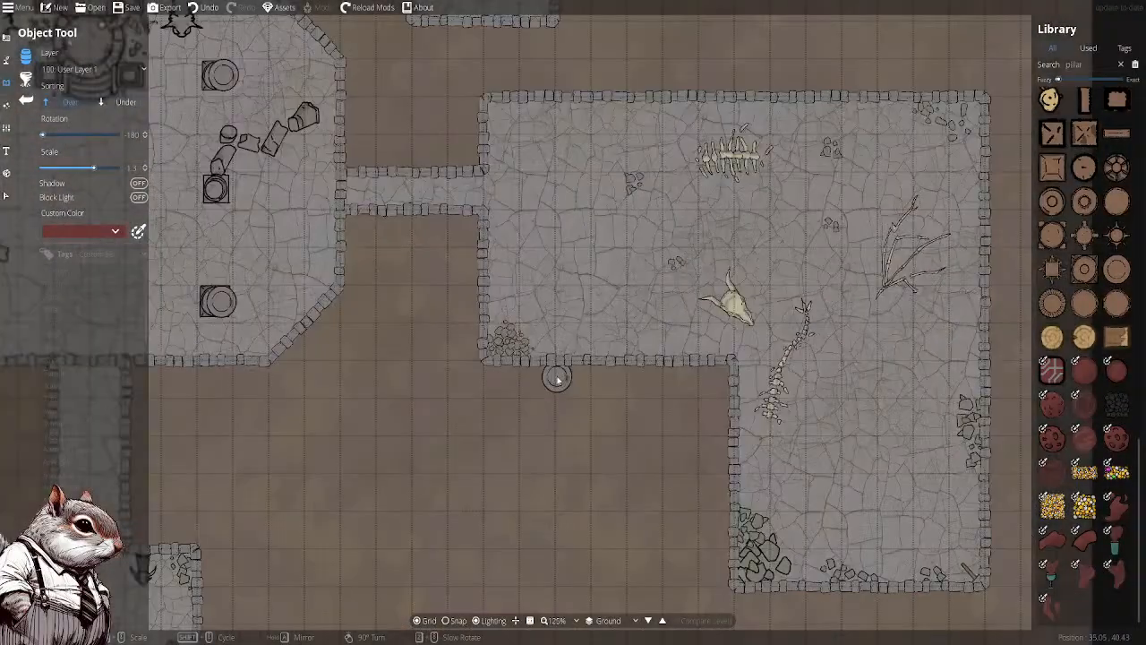
{"action": "left_click_drag", "start_coordinate": [604, 384], "coordinate": [542, 402]}
{"action": "left_click_drag", "start_coordinate": [563, 348], "coordinate": [543, 369]}
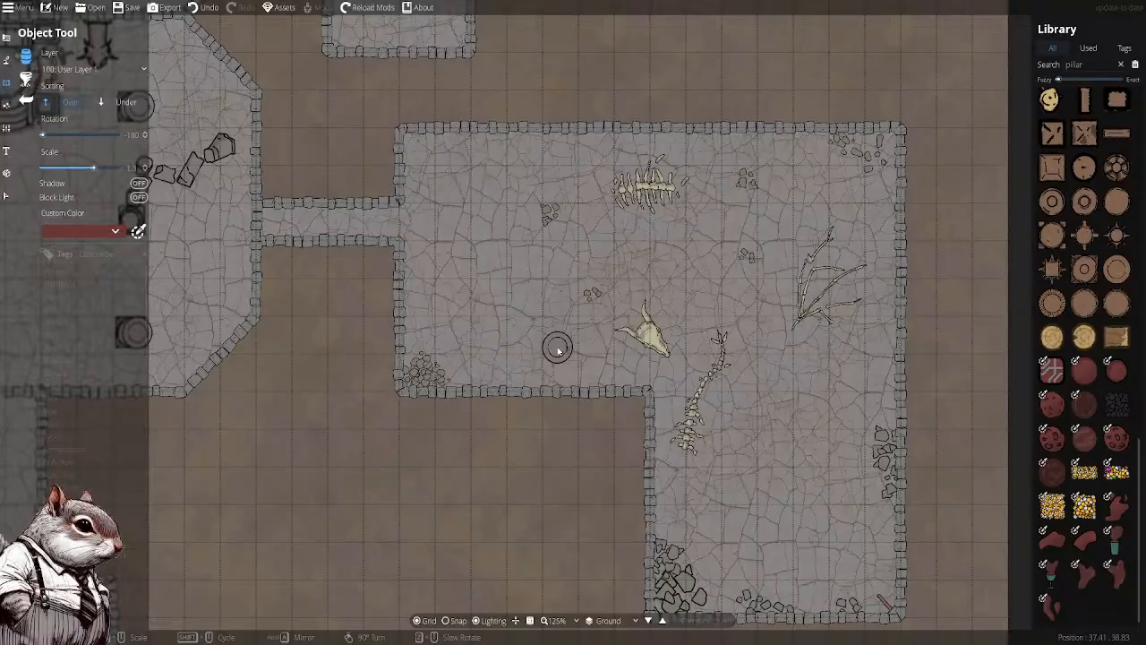
{"action": "left_click_drag", "start_coordinate": [492, 332], "coordinate": [563, 349]}
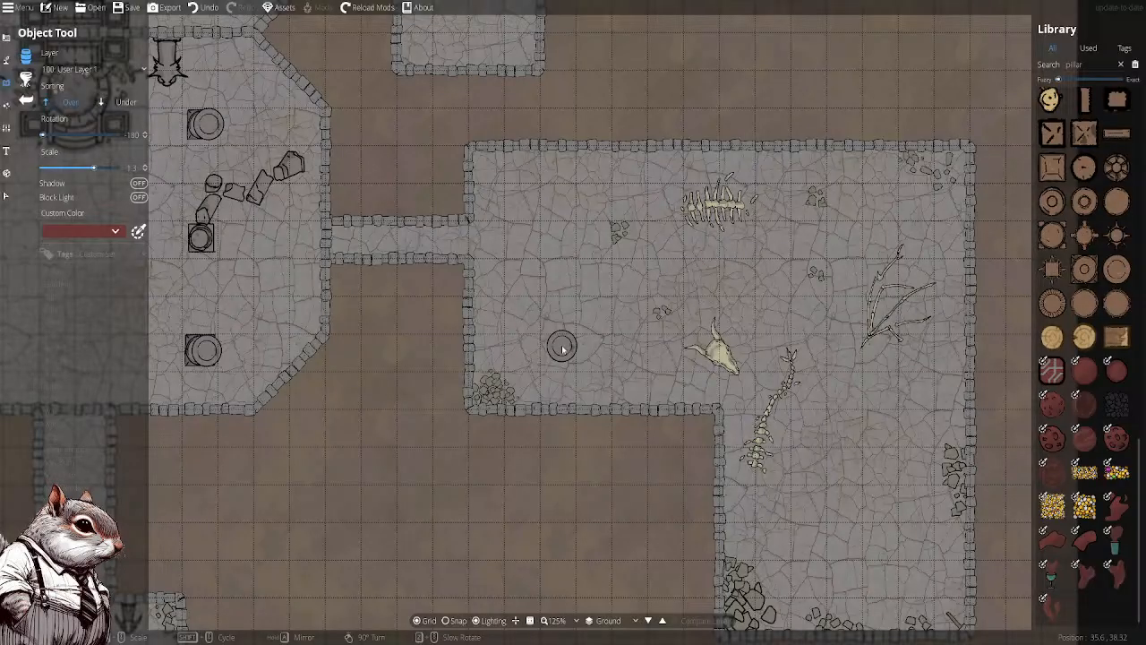
{"action": "left_click_drag", "start_coordinate": [591, 293], "coordinate": [599, 331]}
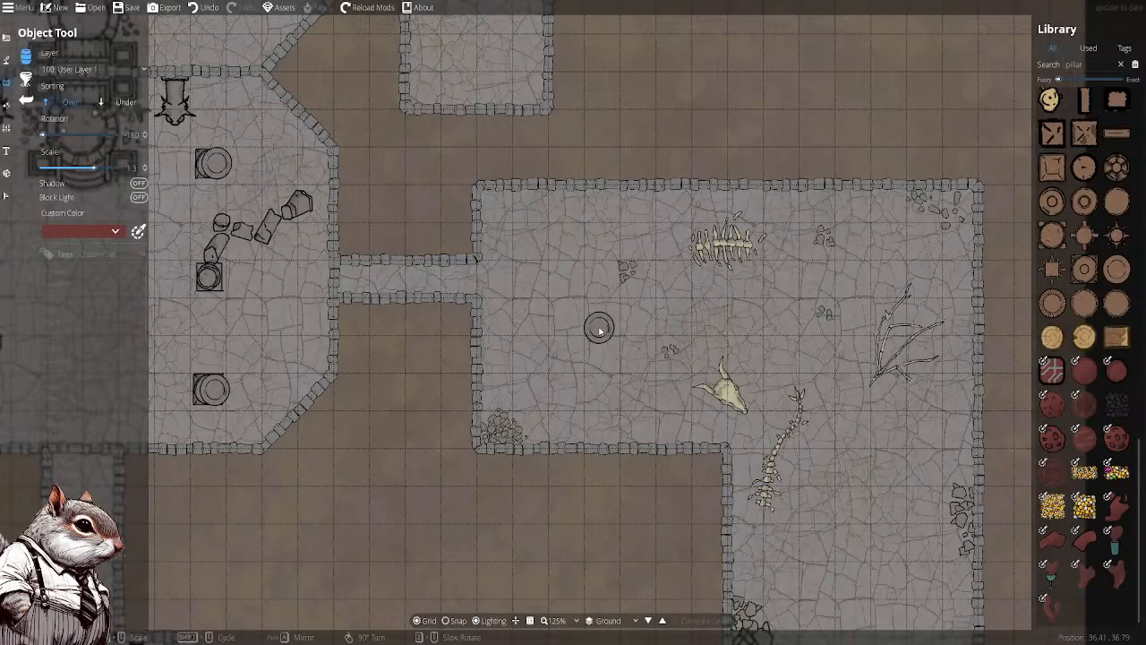
{"action": "left_click_drag", "start_coordinate": [769, 341], "coordinate": [567, 269]}
{"action": "left_click_drag", "start_coordinate": [604, 446], "coordinate": [815, 383]}
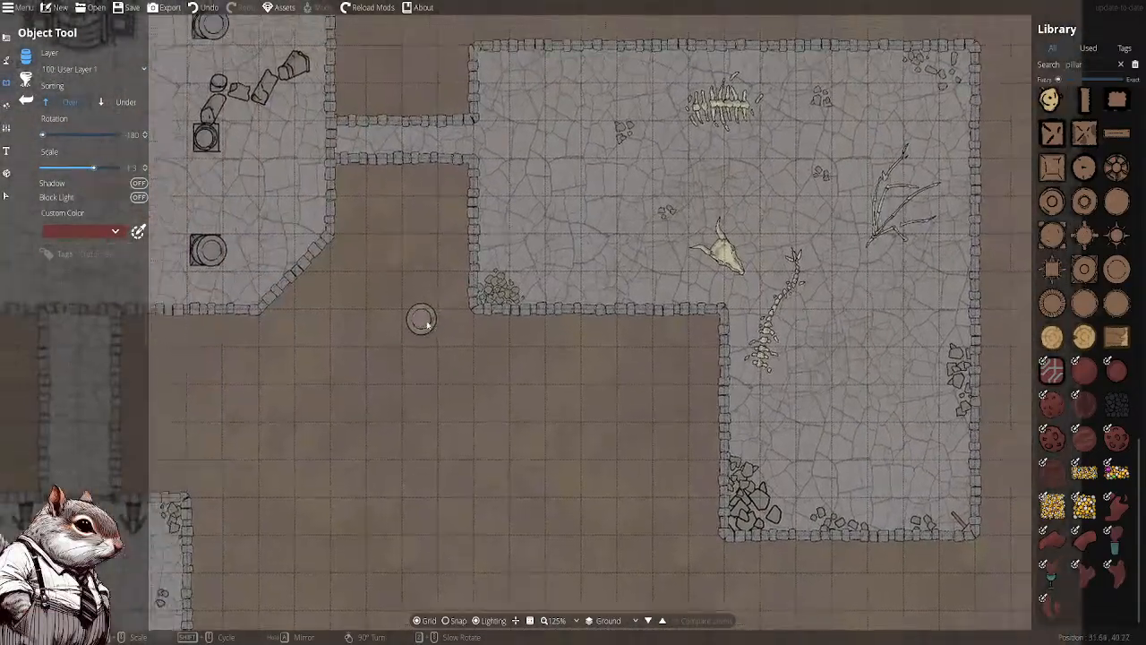
{"action": "left_click_drag", "start_coordinate": [290, 352], "coordinate": [546, 392]}
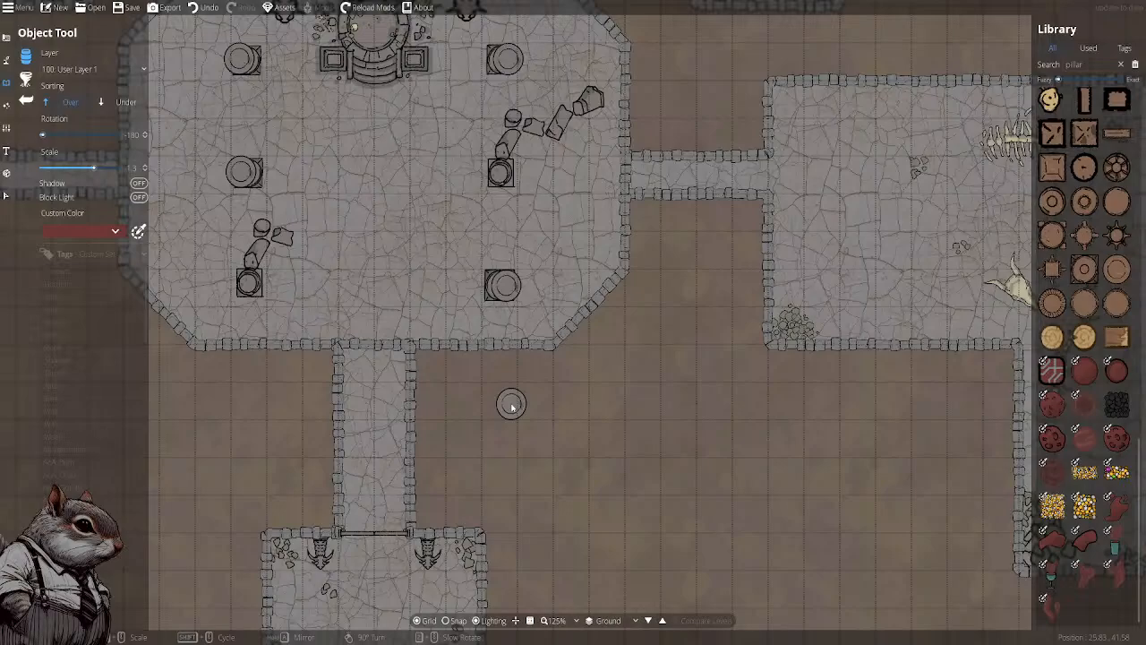
{"action": "left_click_drag", "start_coordinate": [752, 383], "coordinate": [431, 392]}
{"action": "left_click_drag", "start_coordinate": [568, 394], "coordinate": [744, 487]}
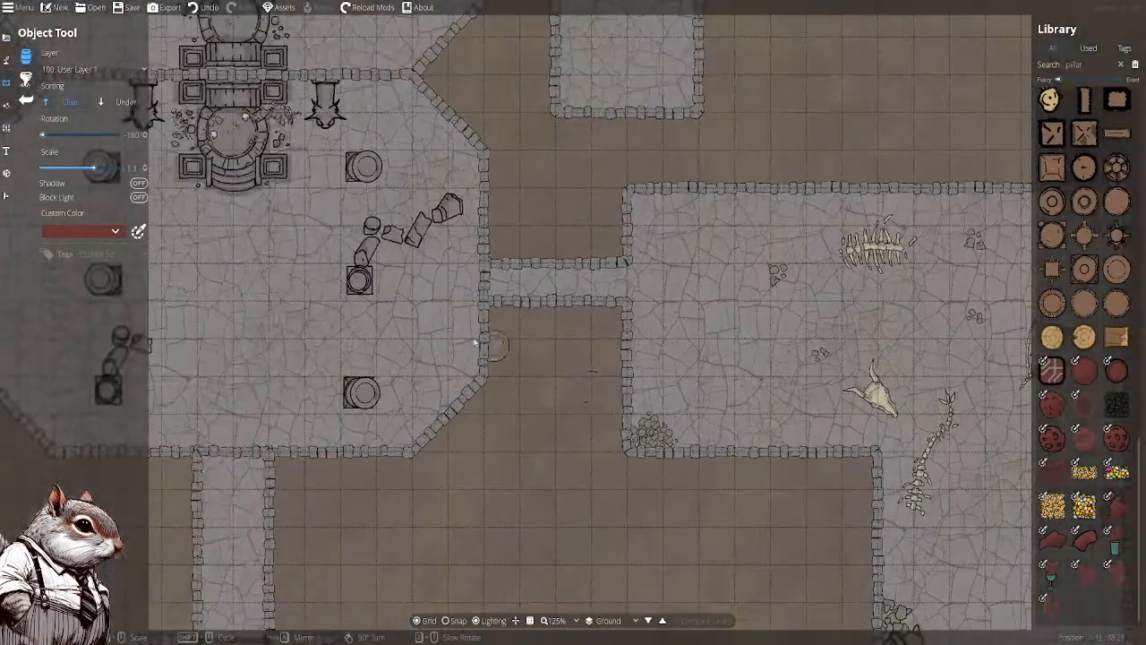
{"action": "left_click_drag", "start_coordinate": [376, 362], "coordinate": [688, 366]}
{"action": "left_click_drag", "start_coordinate": [428, 267], "coordinate": [526, 280]}
{"action": "scroll", "coordinate": [588, 331], "scroll_direction": "up", "scroll_amount": 1}
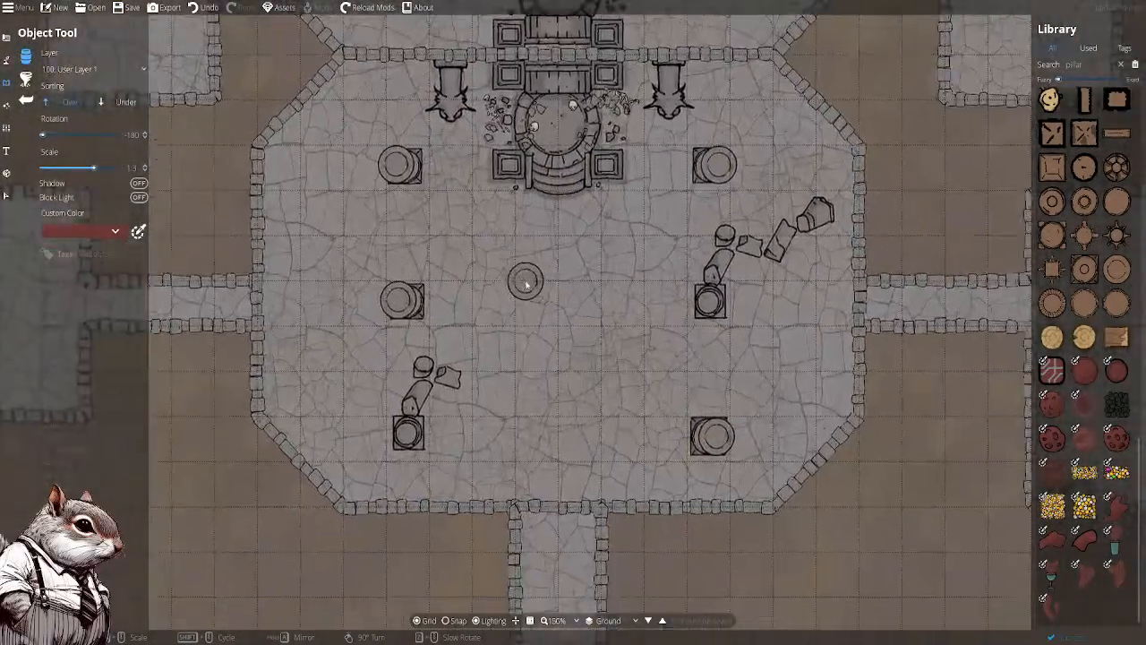
Search the object library for "rug" and try a lava-textured path down the centre of the pillared hall
{"action": "double_click", "coordinate": [1085, 64]}
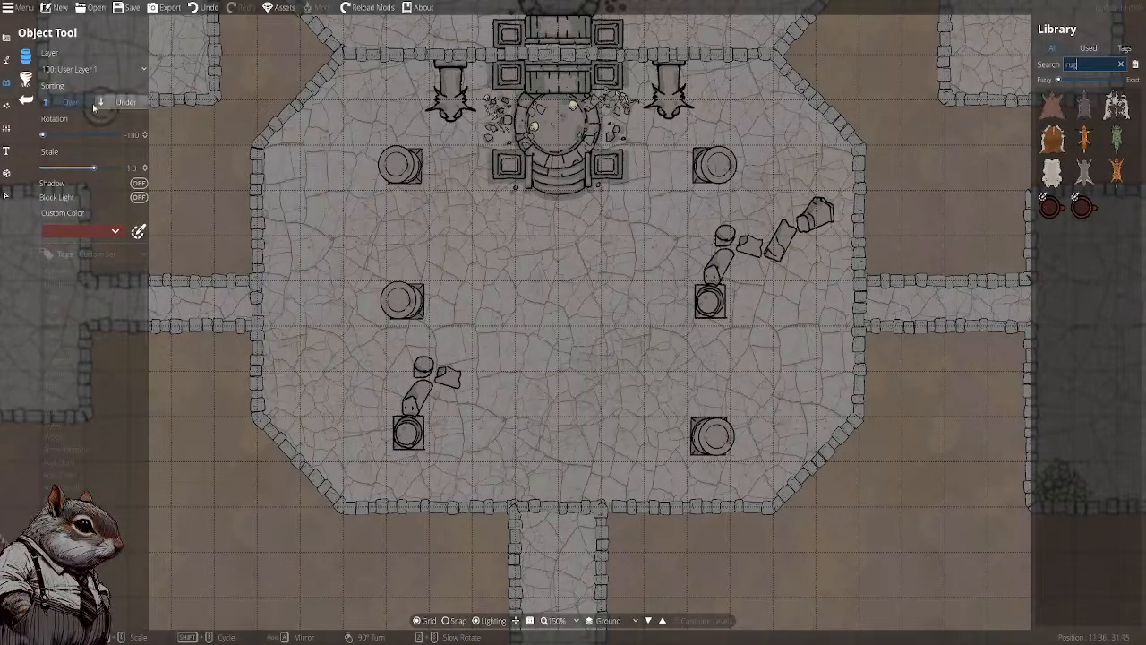
{"action": "left_click", "coordinate": [7, 61]}
{"action": "left_click", "coordinate": [45, 121]}
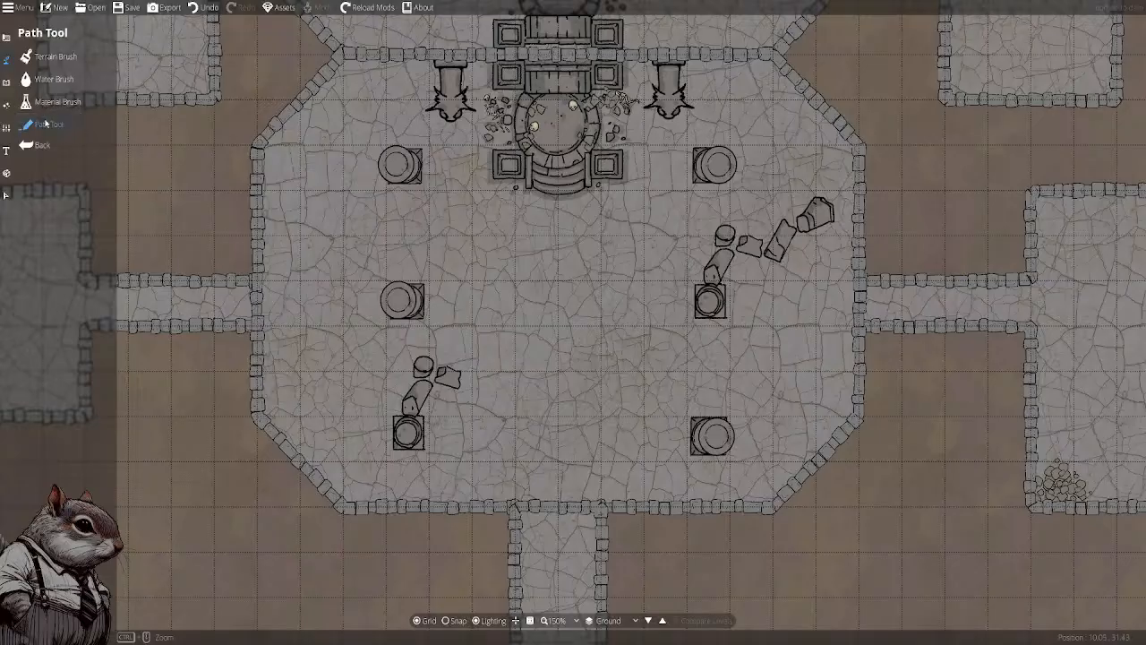
{"action": "scroll", "coordinate": [1070, 236], "scroll_direction": "down", "scroll_amount": 5}
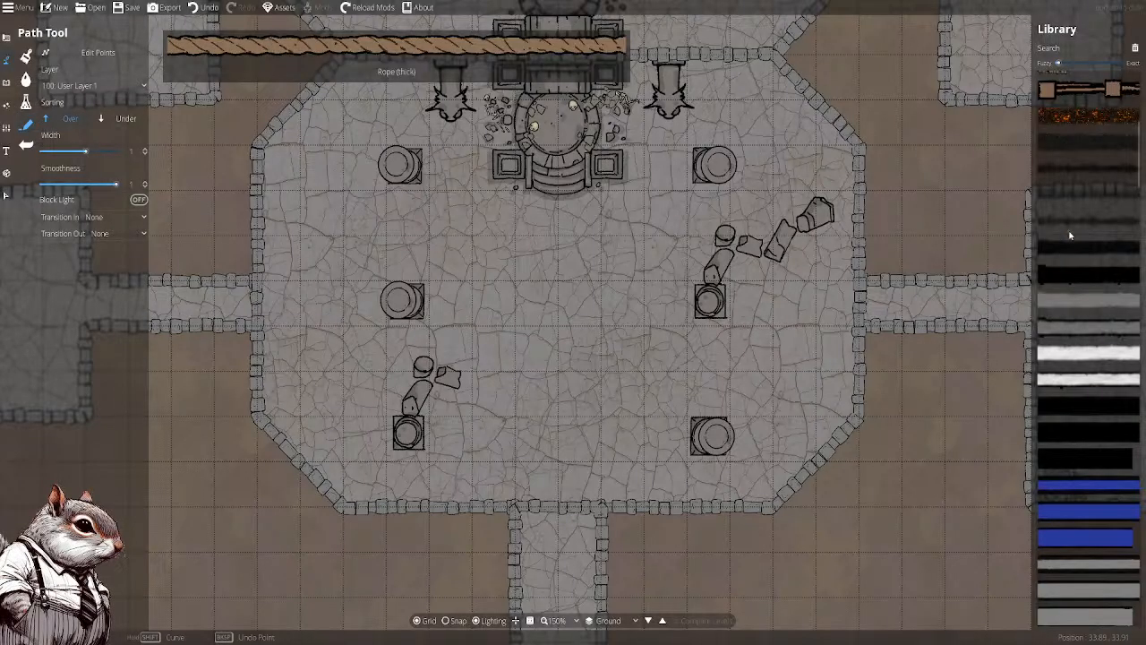
{"action": "left_click", "coordinate": [1094, 117]}
{"action": "mouse_move", "coordinate": [553, 443]}
{"action": "left_mouse_down"}
{"action": "mouse_move", "coordinate": [550, 380]}
{"action": "mouse_move", "coordinate": [589, 316]}
{"action": "mouse_move", "coordinate": [564, 210]}
{"action": "mouse_move", "coordinate": [602, 244]}
{"action": "left_mouse_up"}
{"action": "key", "text": "ctrl+z"}
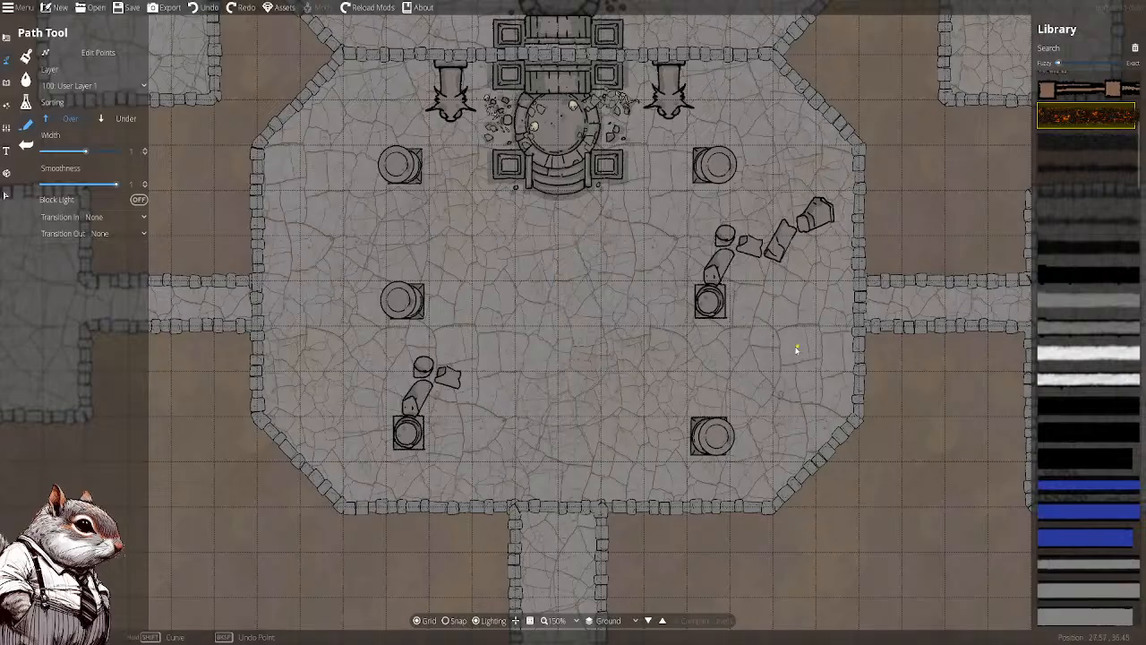
Browse the path library, including the line, plant, rubble, rope and chain paths, for something that could serve as a rug
{"action": "scroll", "coordinate": [1096, 195], "scroll_direction": "down", "scroll_amount": 10}
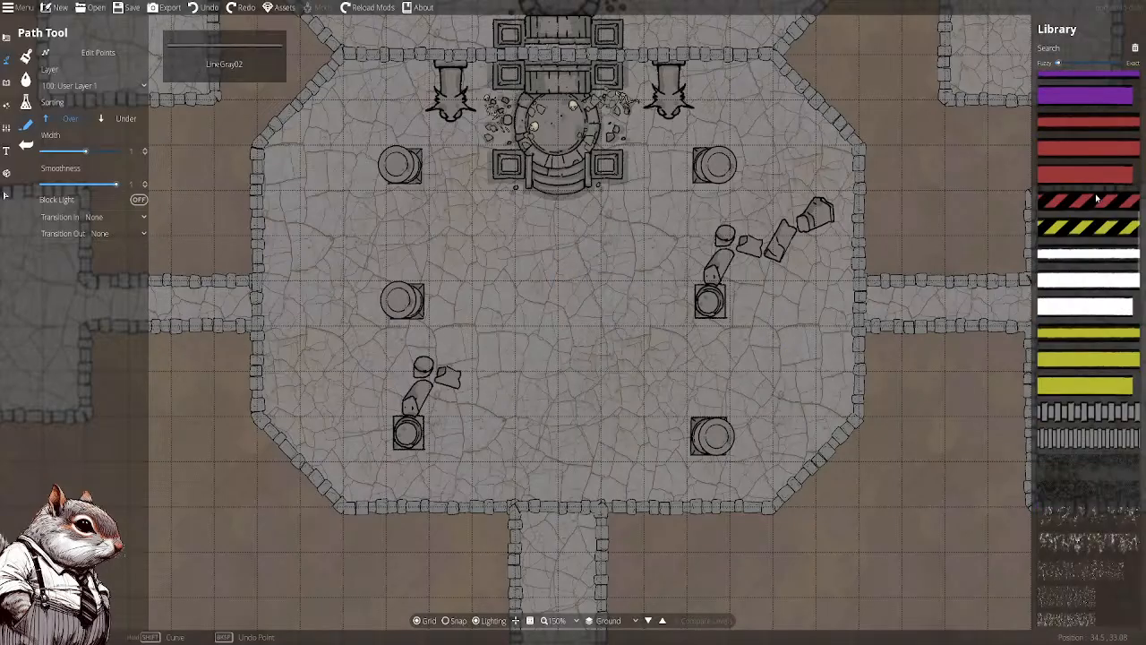
{"action": "scroll", "coordinate": [1094, 193], "scroll_direction": "down", "scroll_amount": 10}
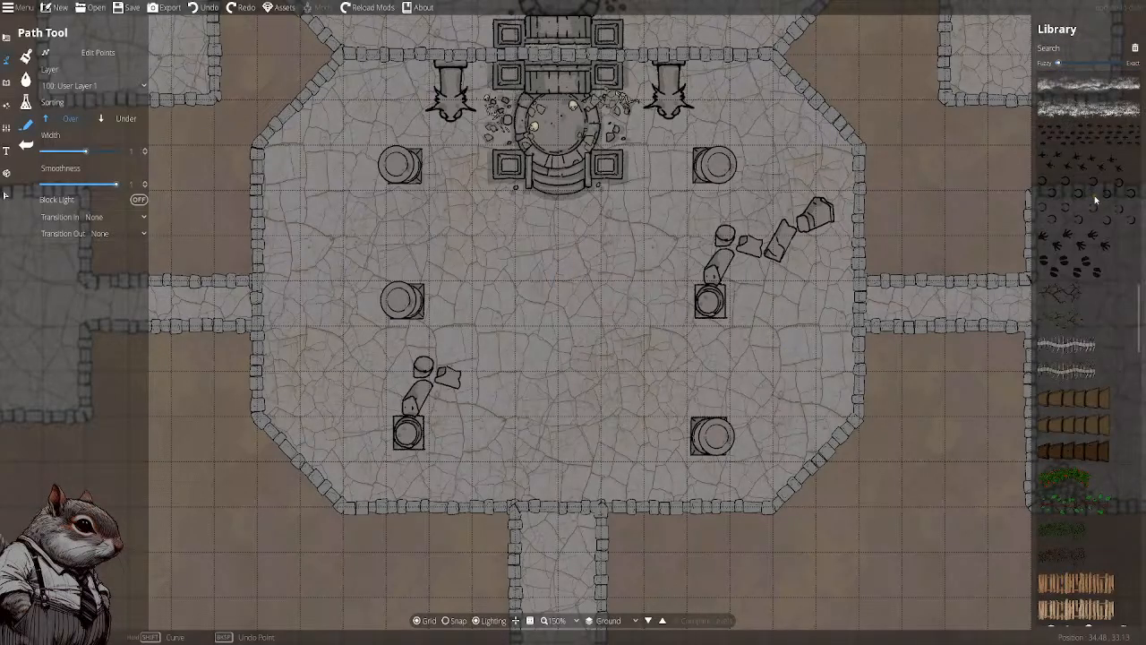
{"action": "scroll", "coordinate": [1087, 260], "scroll_direction": "down", "scroll_amount": 8}
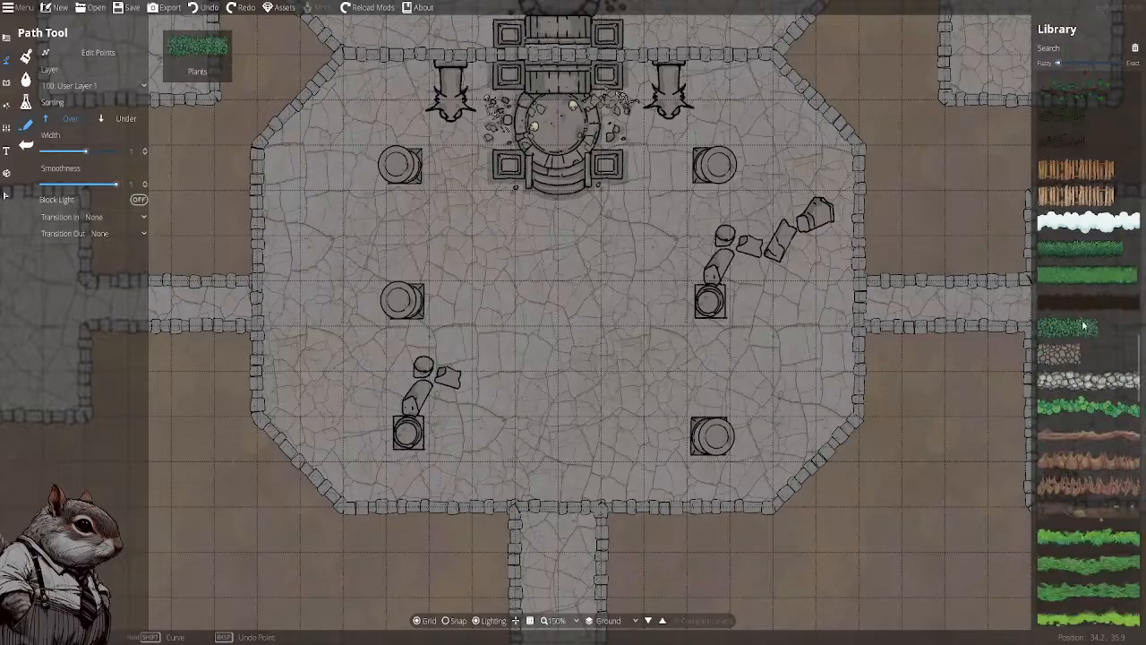
{"action": "scroll", "coordinate": [1082, 298], "scroll_direction": "down", "scroll_amount": 10}
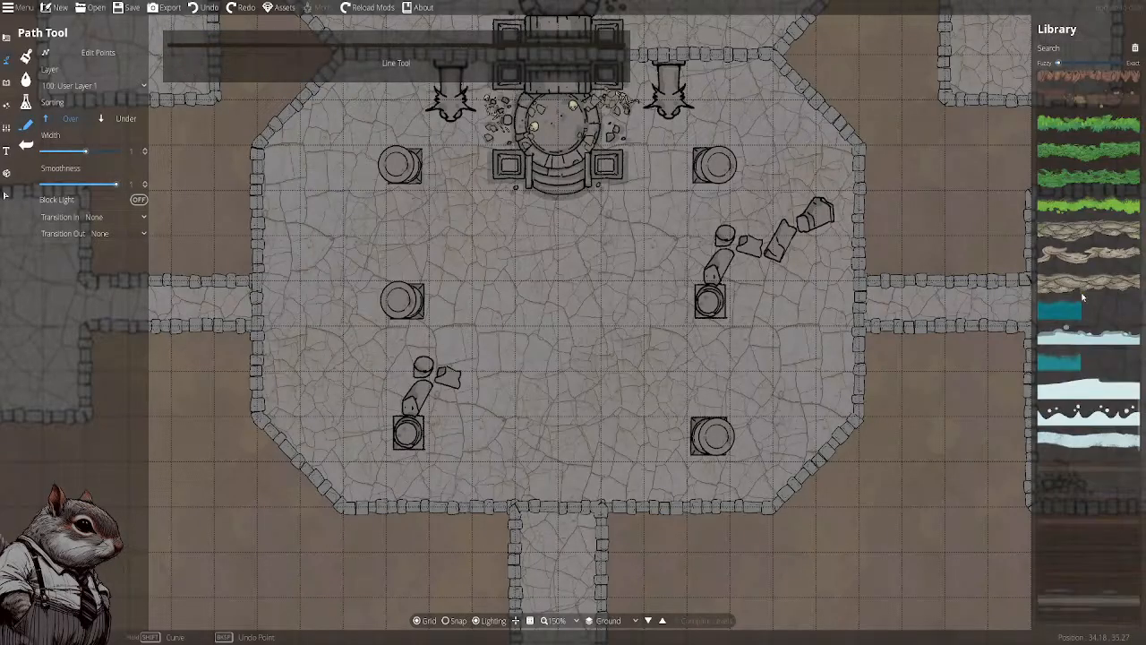
{"action": "scroll", "coordinate": [1083, 297], "scroll_direction": "down", "scroll_amount": 12}
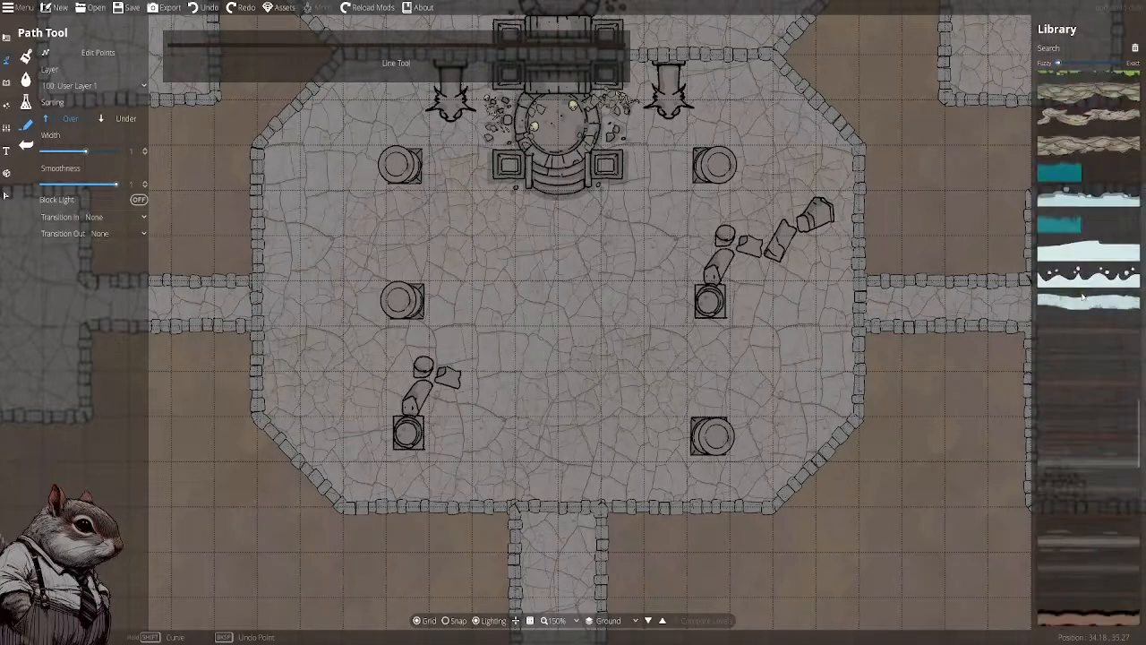
{"action": "scroll", "coordinate": [1083, 297], "scroll_direction": "down", "scroll_amount": 8}
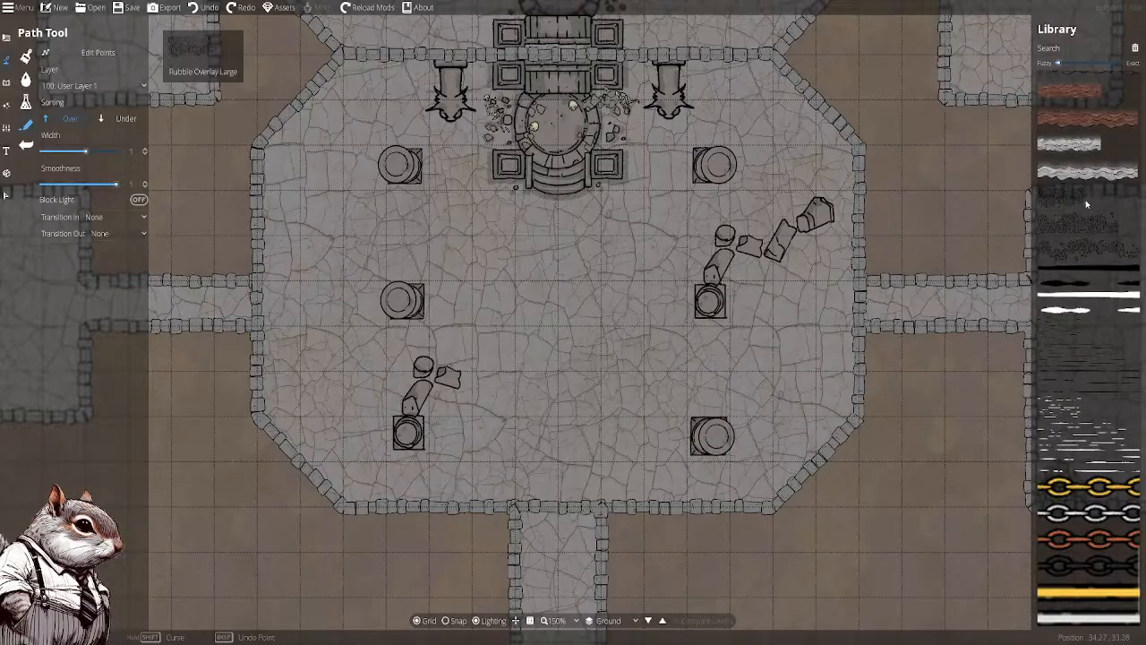
{"action": "scroll", "coordinate": [1081, 328], "scroll_direction": "down", "scroll_amount": 1}
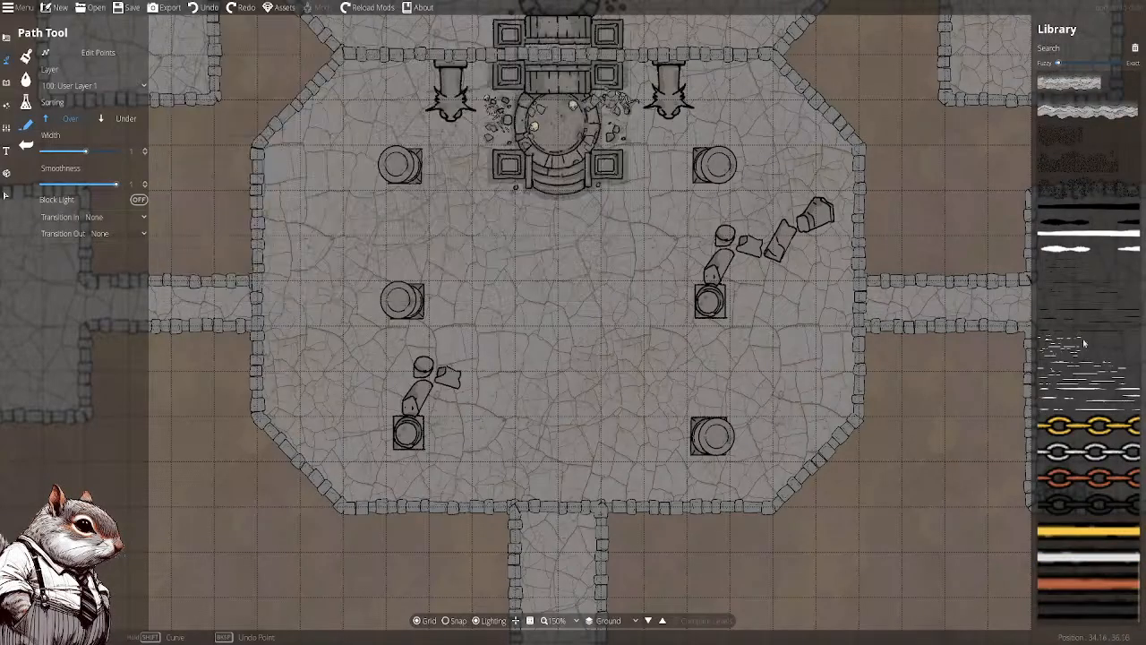
{"action": "scroll", "coordinate": [1098, 486], "scroll_direction": "up", "scroll_amount": 7}
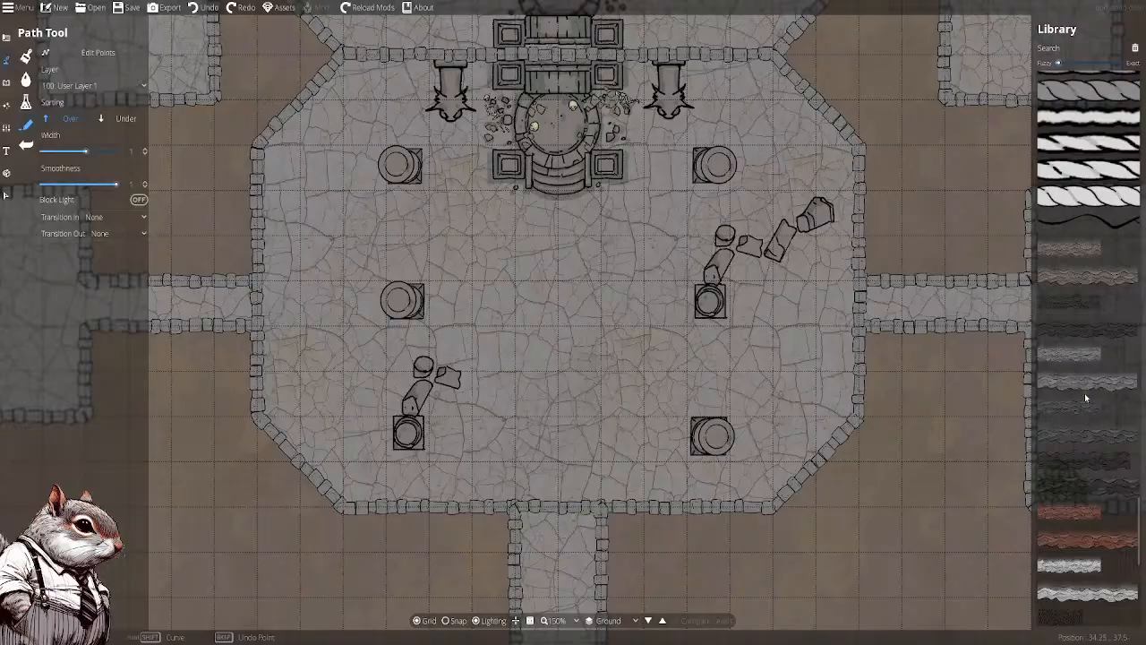
Search the object library for "rubb" and choose a rubble cluster for the pillared hall
{"action": "left_click_drag", "start_coordinate": [606, 341], "coordinate": [783, 378]}
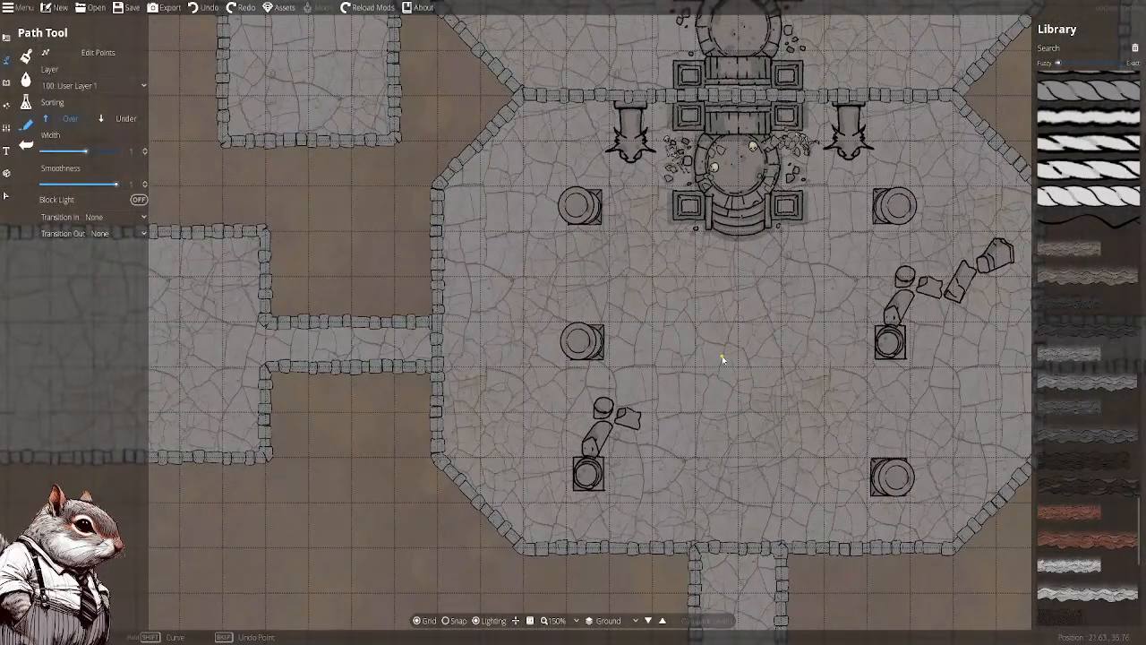
{"action": "left_click_drag", "start_coordinate": [723, 359], "coordinate": [820, 372]}
{"action": "left_click_drag", "start_coordinate": [691, 342], "coordinate": [563, 395]}
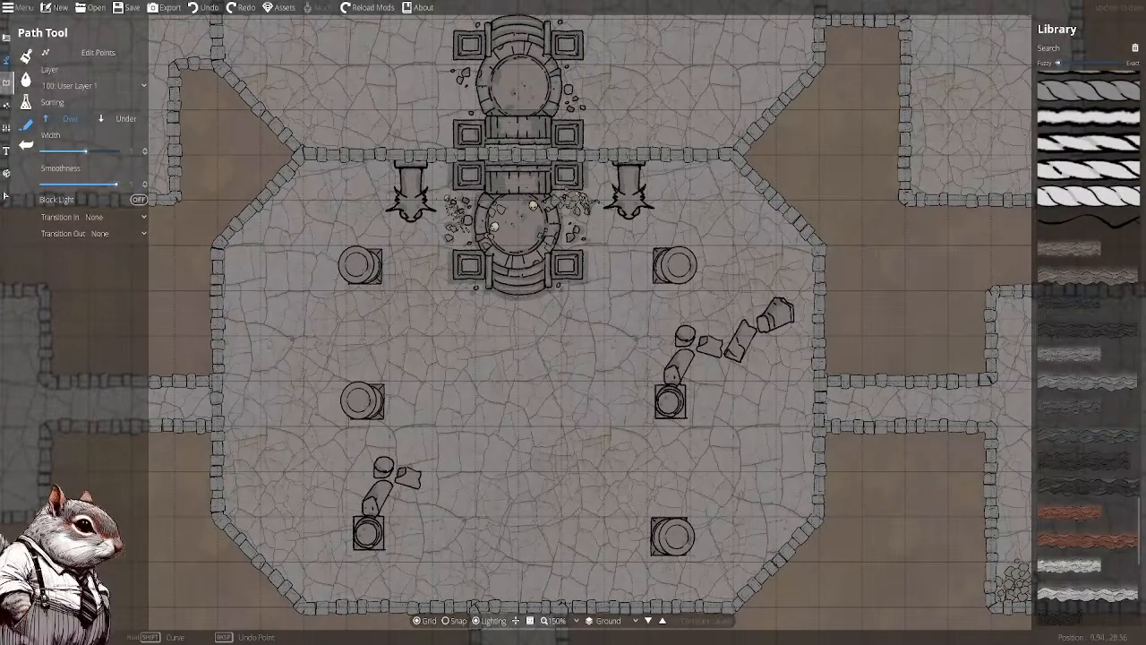
{"action": "left_click", "coordinate": [7, 104]}
{"action": "left_click", "coordinate": [26, 56]}
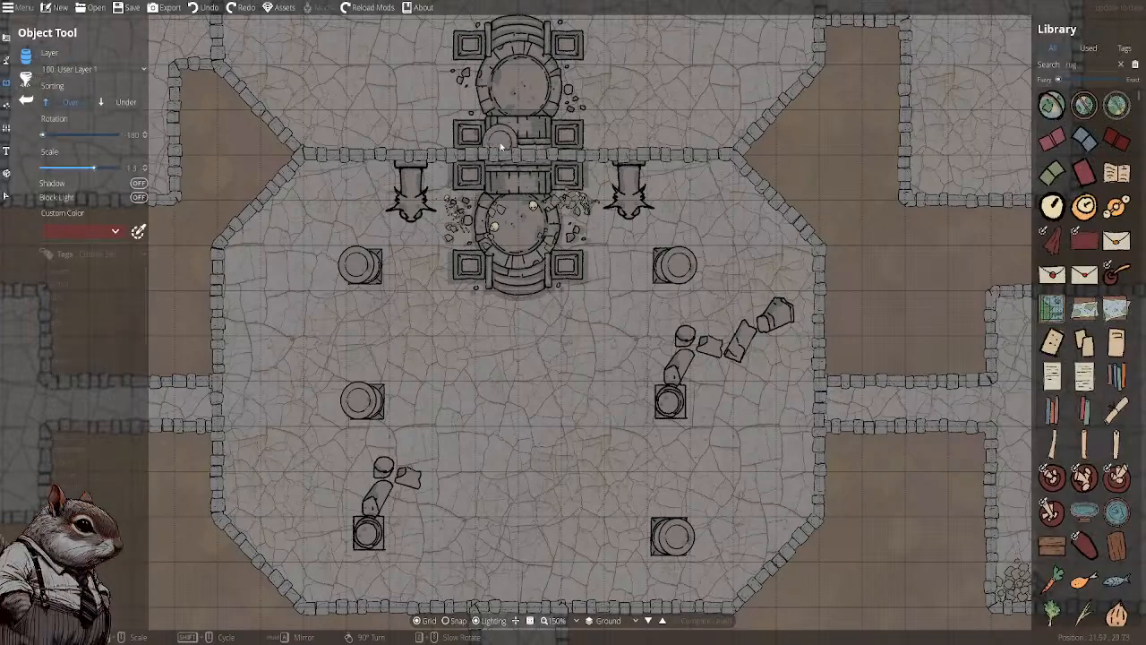
{"action": "left_click_drag", "start_coordinate": [1088, 65], "coordinate": [1040, 61]}
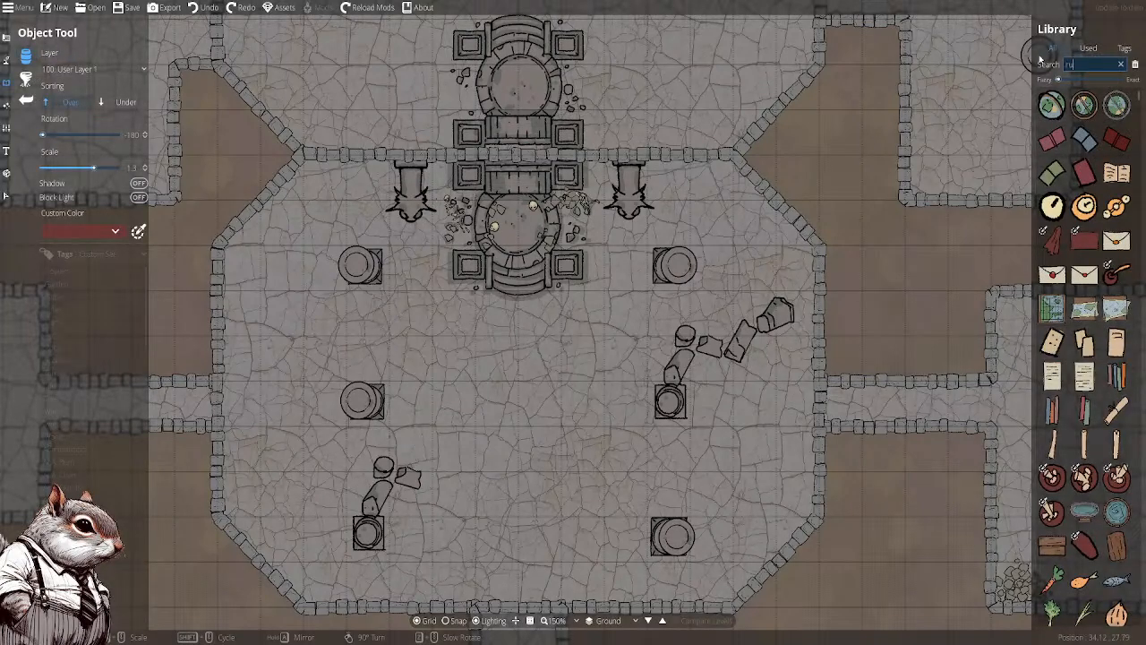
{"action": "type", "text": "rubb"}
{"action": "left_click", "coordinate": [1116, 171]}
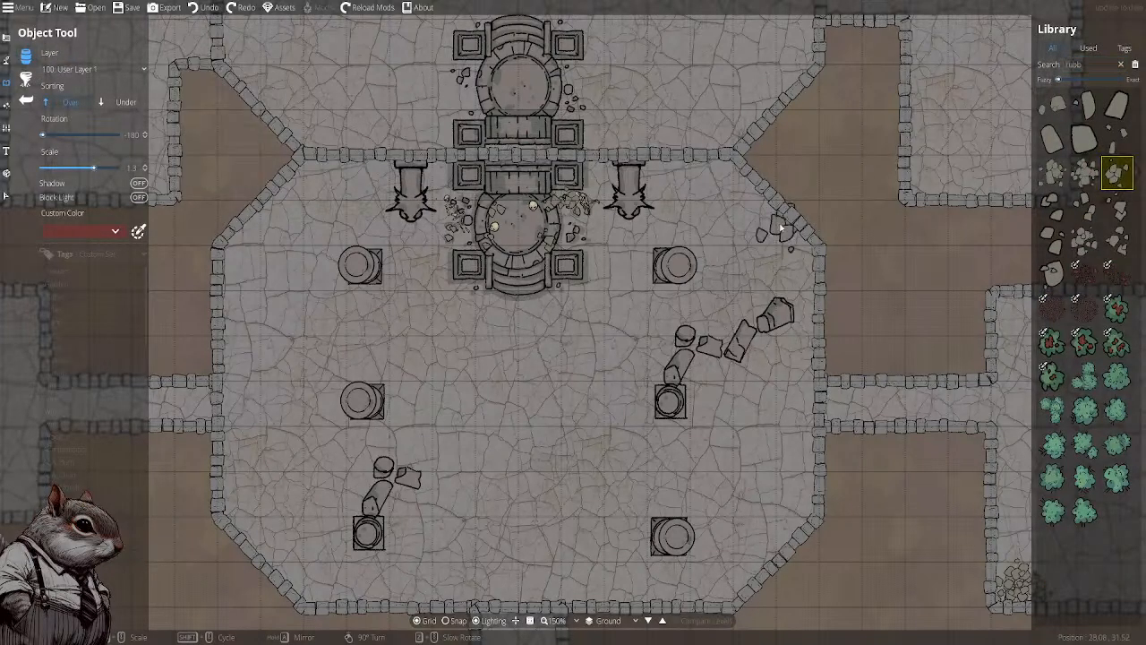
Place rotated rubble clusters at scale 0.9 along the northeast corner wall of the pillared hall
{"action": "scroll", "coordinate": [723, 182], "scroll_direction": "up", "scroll_amount": 3}
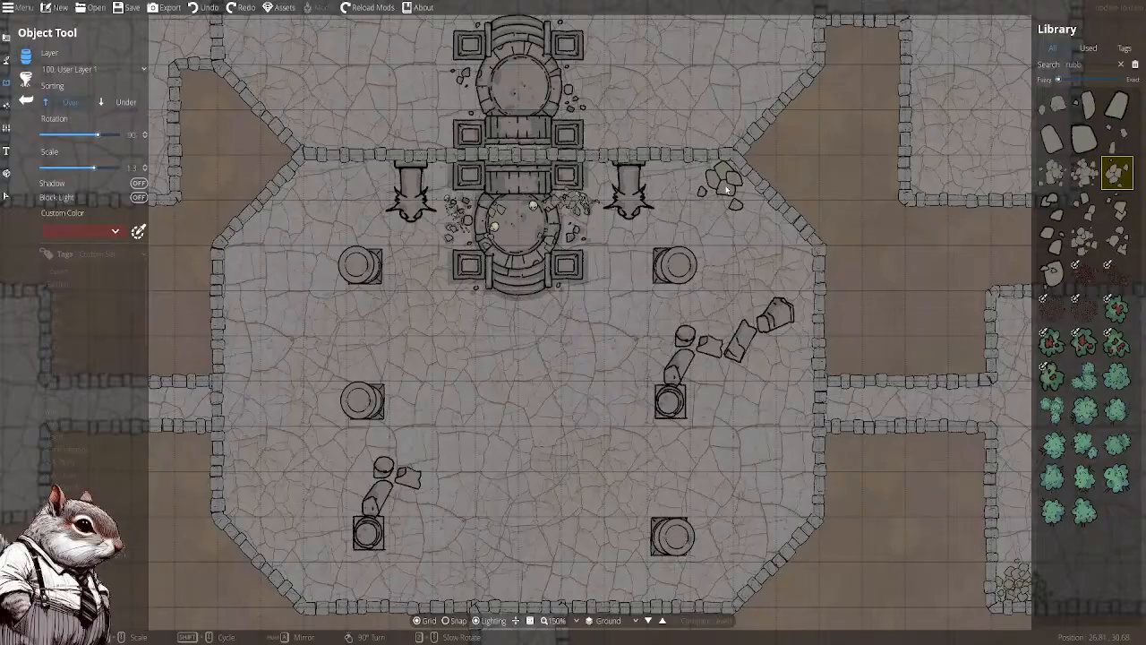
{"action": "scroll", "coordinate": [726, 188], "scroll_direction": "down", "scroll_amount": 2}
{"action": "scroll", "coordinate": [727, 186], "scroll_direction": "down", "scroll_amount": 4}
{"action": "scroll", "coordinate": [728, 185], "scroll_direction": "down", "scroll_amount": 7}
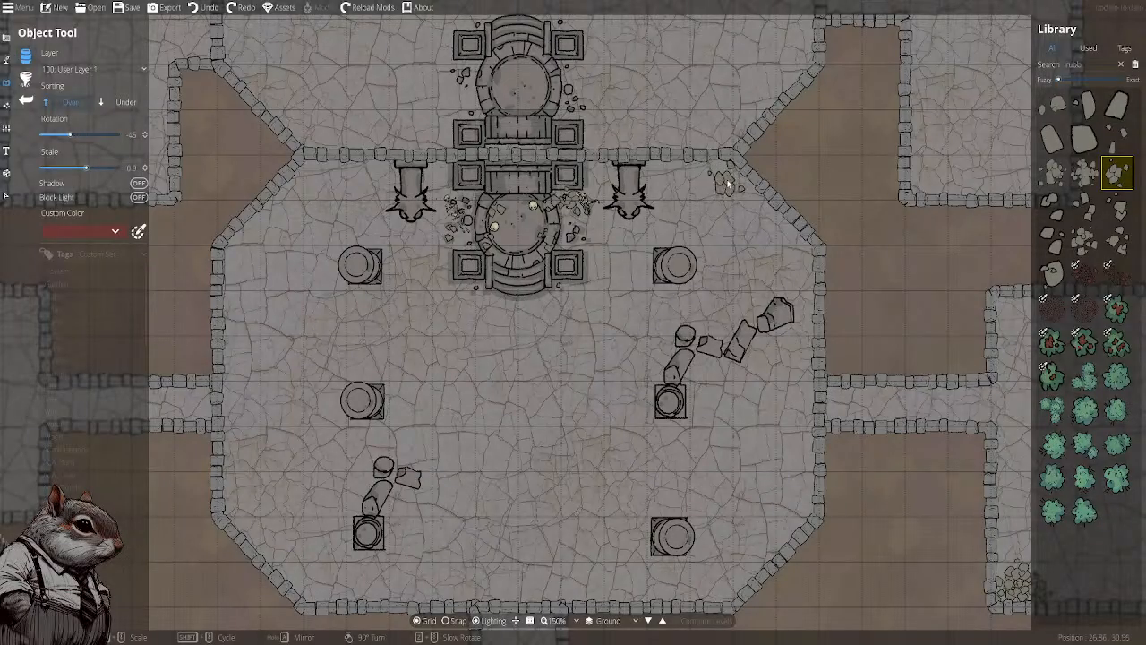
{"action": "left_click", "coordinate": [728, 184]}
{"action": "scroll", "coordinate": [741, 193], "scroll_direction": "down", "scroll_amount": 4}
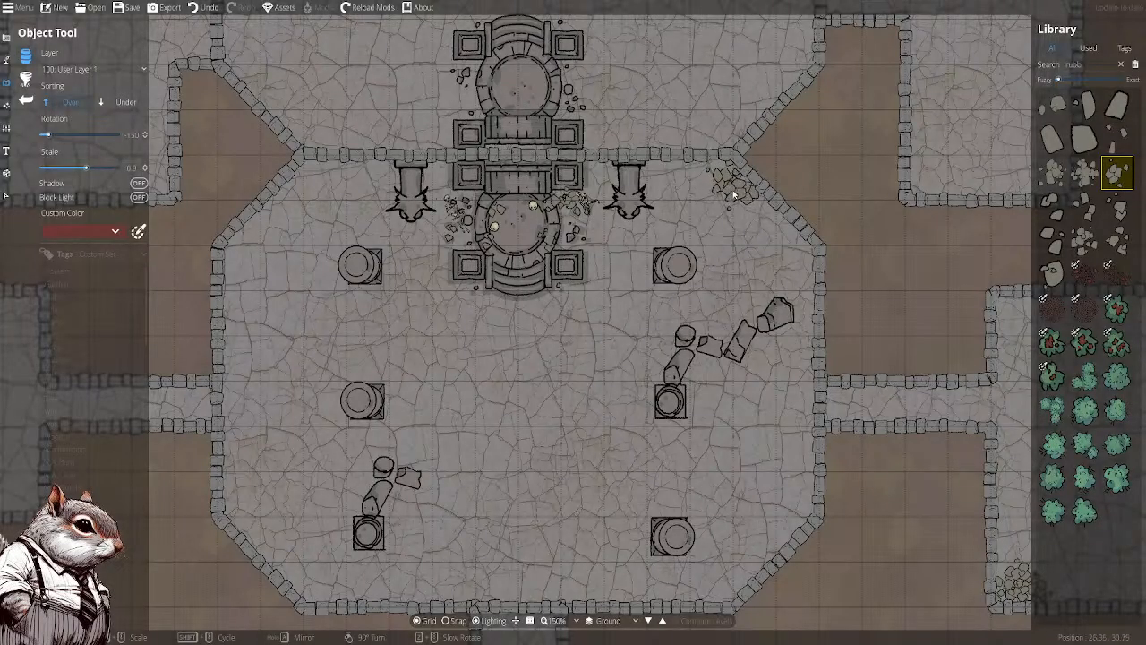
{"action": "scroll", "coordinate": [780, 232], "scroll_direction": "down", "scroll_amount": 3}
{"action": "left_click", "coordinate": [779, 232]}
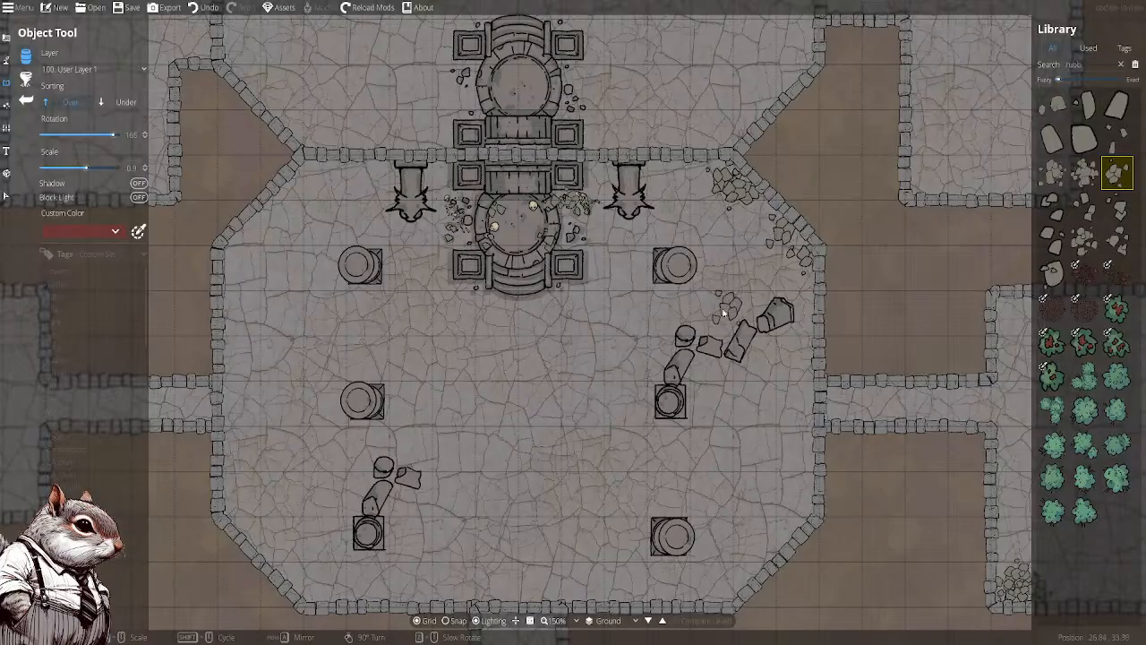
Scatter rubble around the toppled east pillar and its fragments, with sorting set to Under
{"action": "left_click", "coordinate": [125, 101]}
{"action": "left_click", "coordinate": [703, 381]}
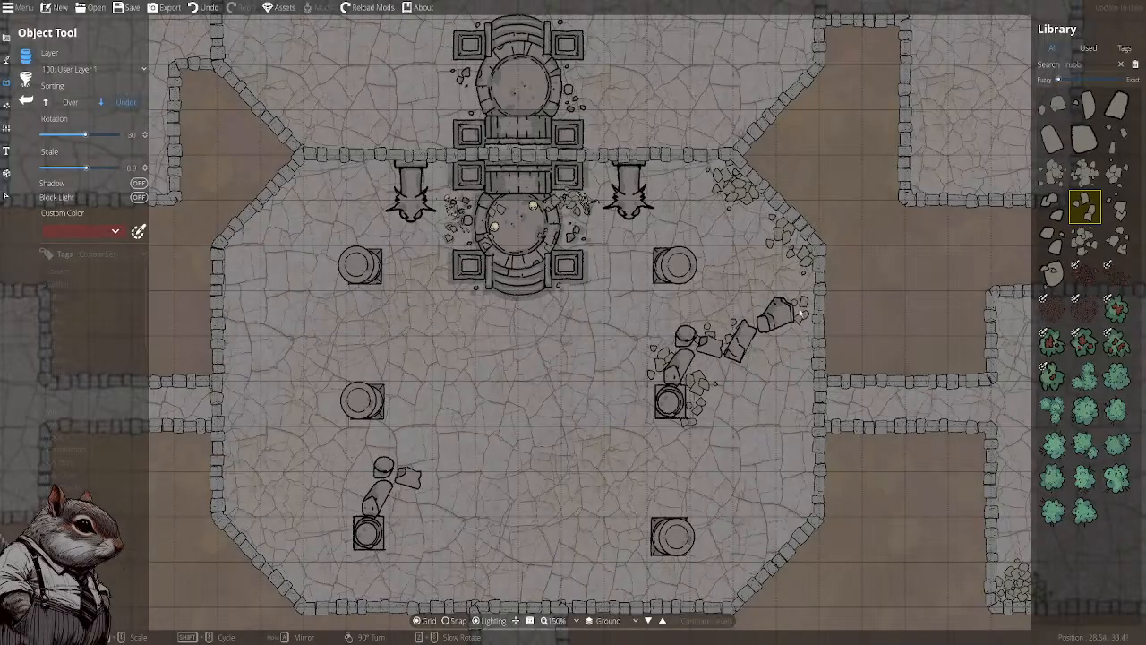
{"action": "scroll", "coordinate": [788, 311], "scroll_direction": "down", "scroll_amount": 3}
Search the object library for "grass" and choose a dark grass tuft for the toppled east pillar
{"action": "left_click_drag", "start_coordinate": [1093, 65], "coordinate": [1015, 56]}
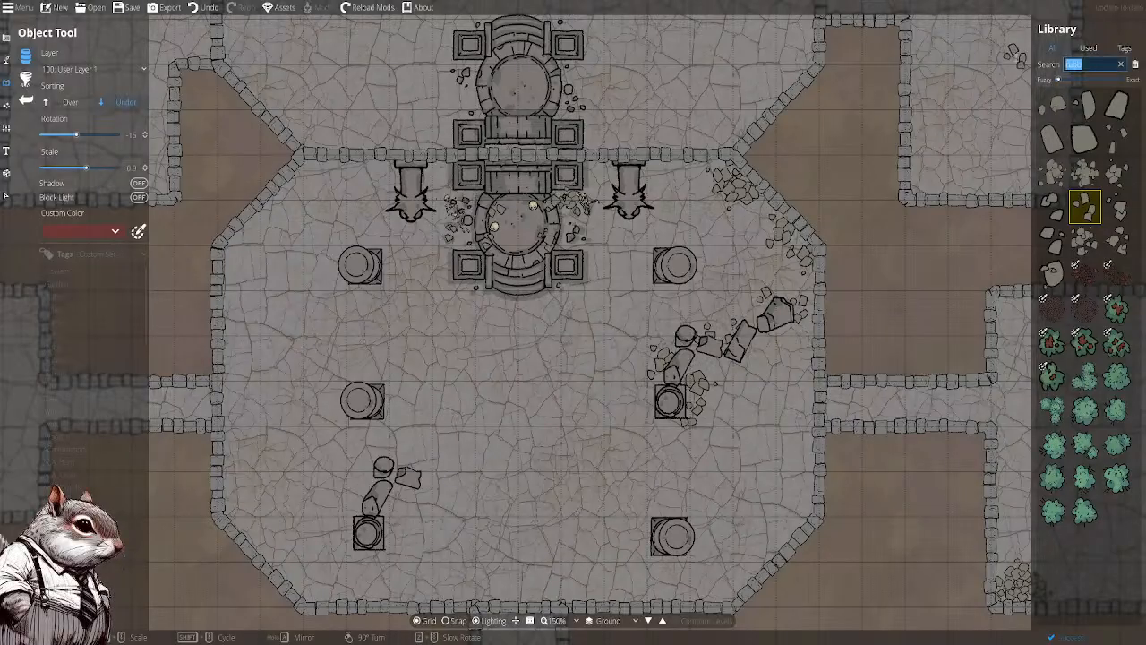
{"action": "type", "text": "grass"}
{"action": "scroll", "coordinate": [1083, 289], "scroll_direction": "down", "scroll_amount": 8}
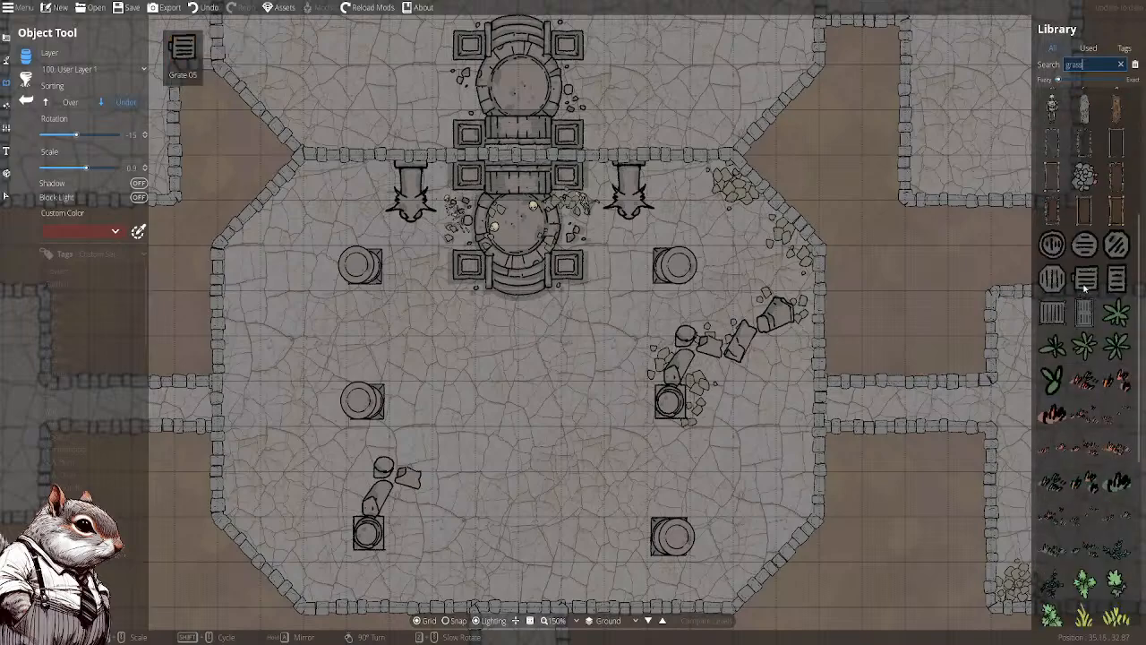
{"action": "left_click", "coordinate": [1053, 280]}
{"action": "scroll", "coordinate": [697, 322], "scroll_direction": "up", "scroll_amount": 5}
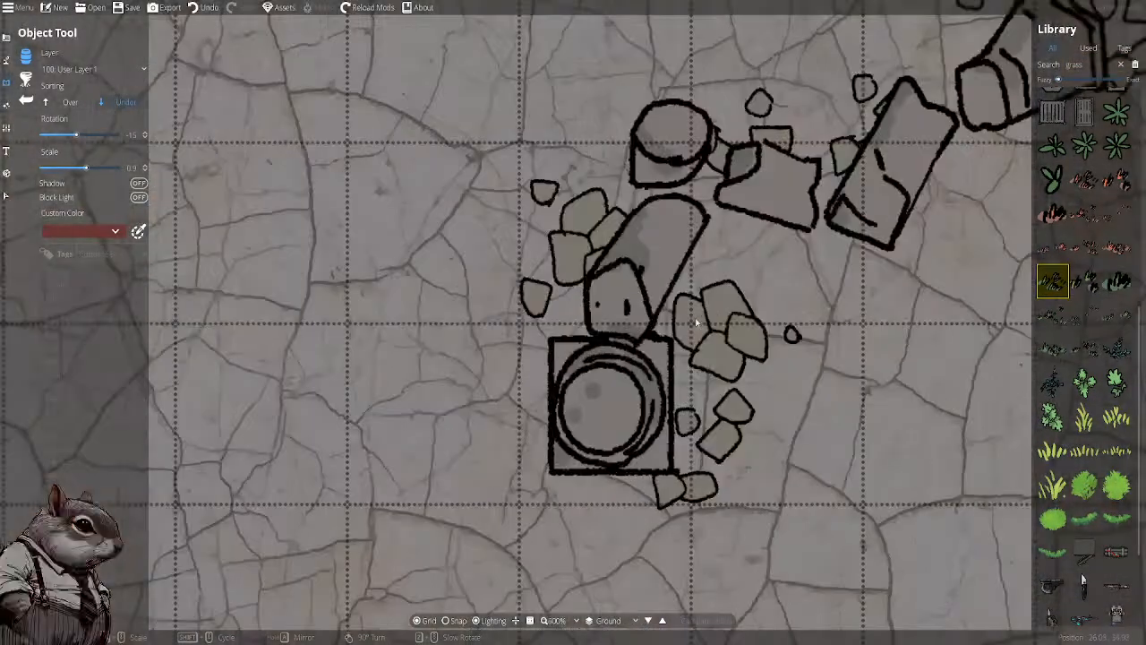
Try grass tufts sorted Over on the toppled east pillar's fragments, and undo them
{"action": "left_click", "coordinate": [72, 101]}
{"action": "left_click", "coordinate": [658, 210]}
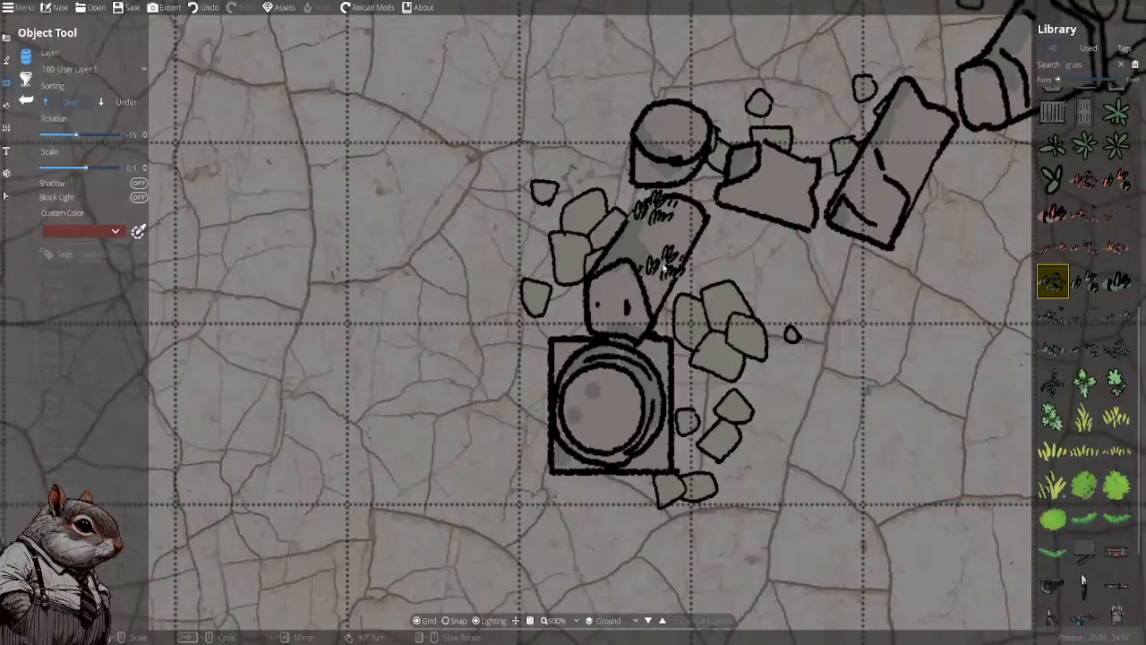
{"action": "left_click", "coordinate": [660, 278]}
{"action": "scroll", "coordinate": [747, 288], "scroll_direction": "down", "scroll_amount": 4}
{"action": "left_click_drag", "start_coordinate": [794, 305], "coordinate": [744, 300]}
{"action": "key", "text": "ctrl+z"}
{"action": "key", "text": "ctrl+z"}
{"action": "scroll", "coordinate": [736, 387], "scroll_direction": "down", "scroll_amount": 2}
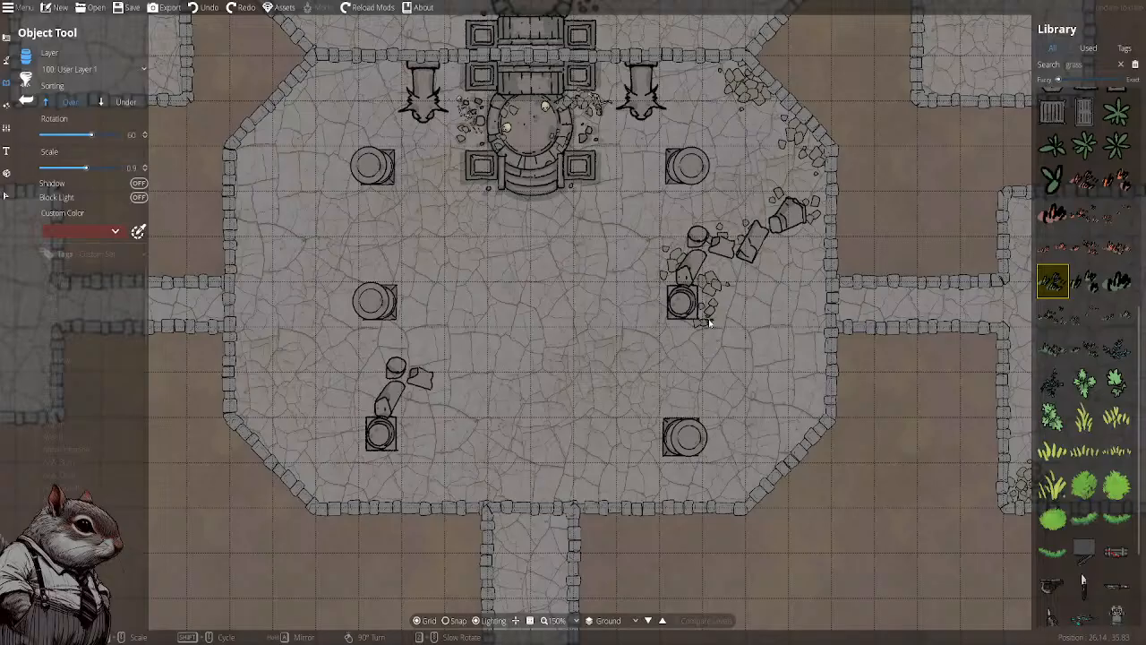
Browse the remaining grass results and preview the TNT explosive and vehicle assets on the map
{"action": "scroll", "coordinate": [1058, 341], "scroll_direction": "down", "scroll_amount": 3}
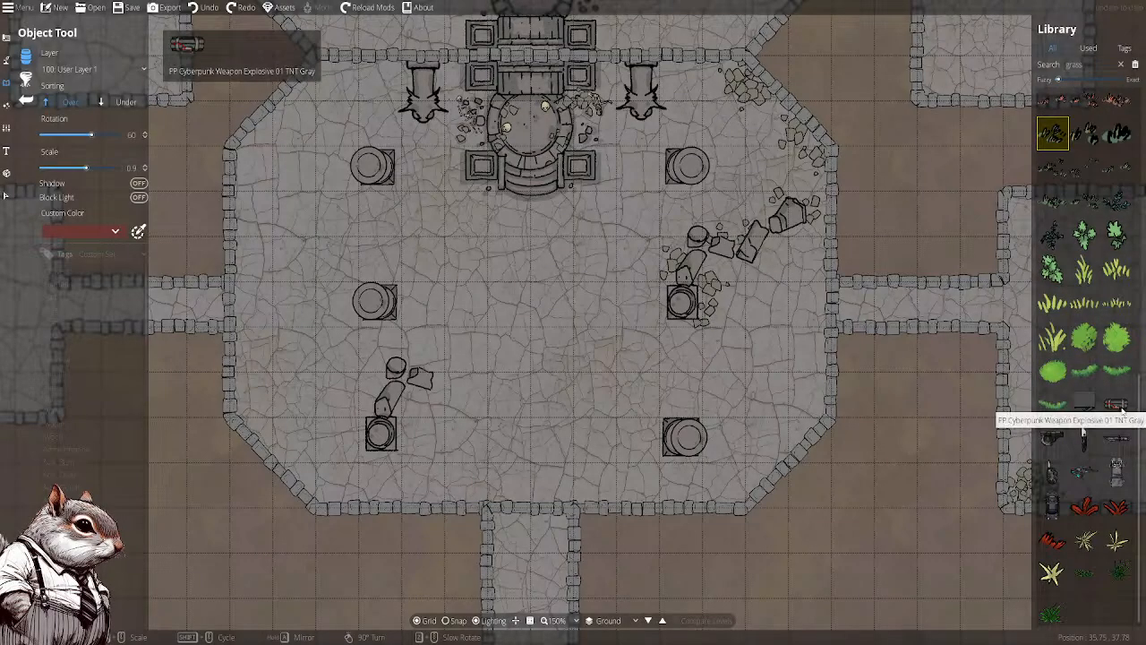
{"action": "left_click", "coordinate": [1115, 403]}
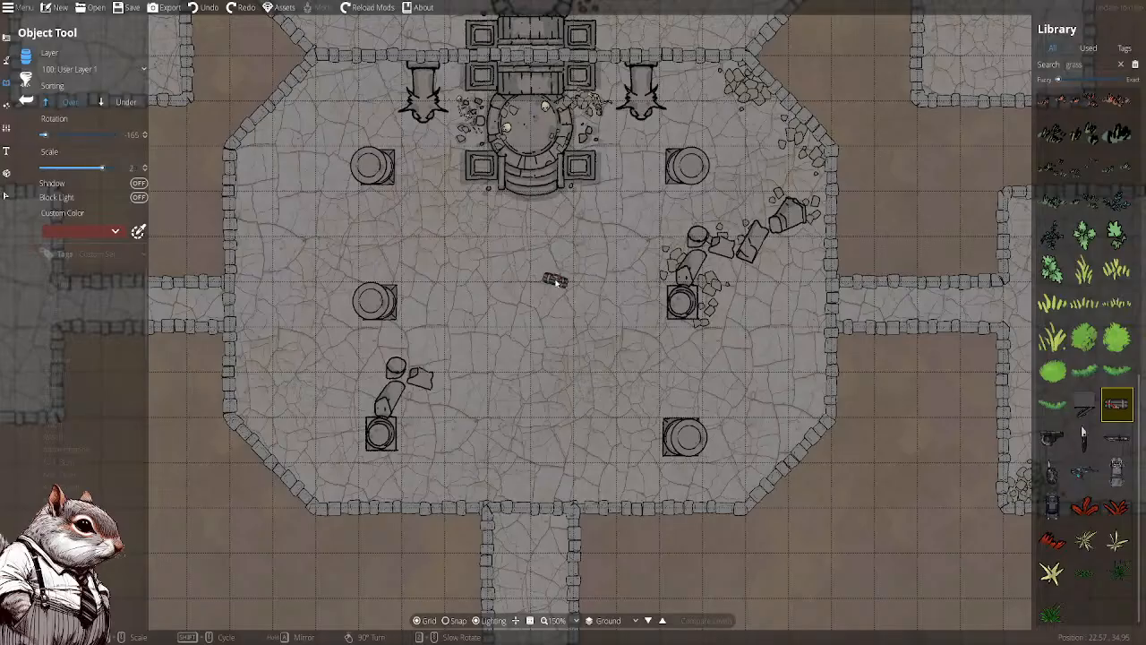
{"action": "scroll", "coordinate": [555, 281], "scroll_direction": "up", "scroll_amount": 1}
{"action": "scroll", "coordinate": [537, 161], "scroll_direction": "up", "scroll_amount": 11}
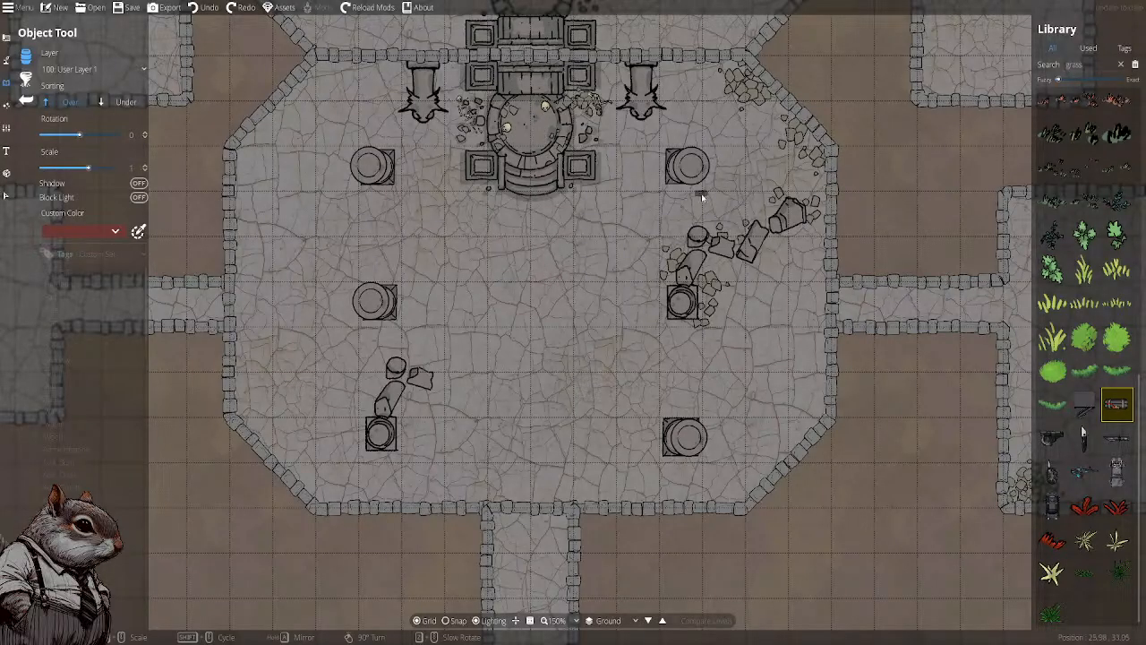
{"action": "left_click_drag", "start_coordinate": [1081, 395], "coordinate": [1075, 382]}
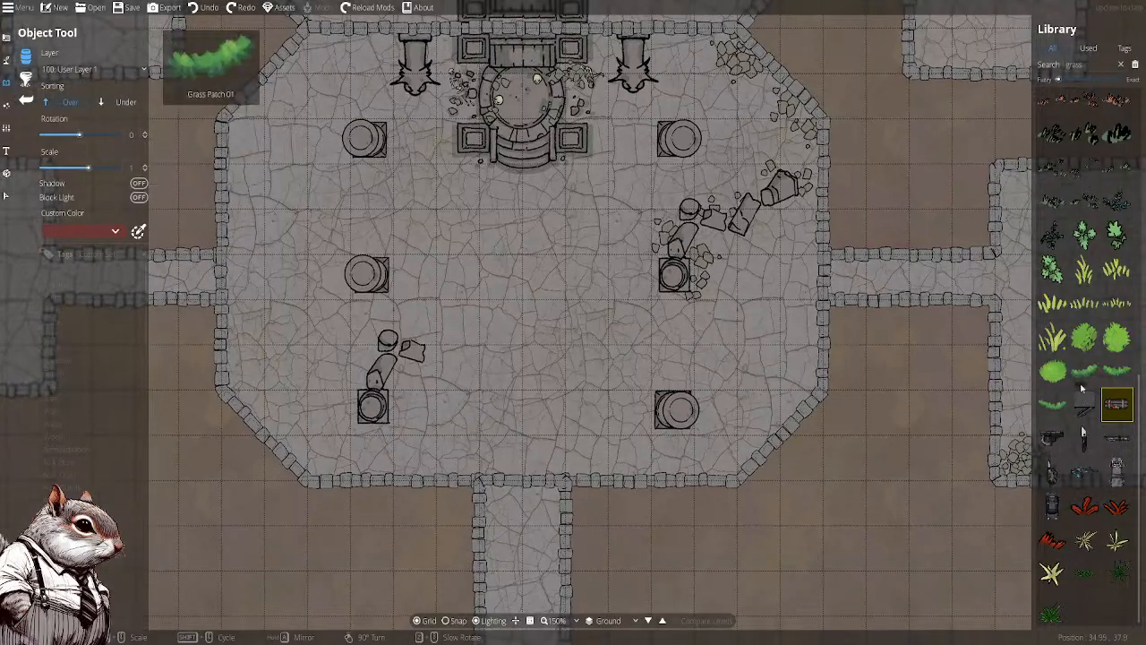
{"action": "left_click_drag", "start_coordinate": [1089, 435], "coordinate": [1094, 383]}
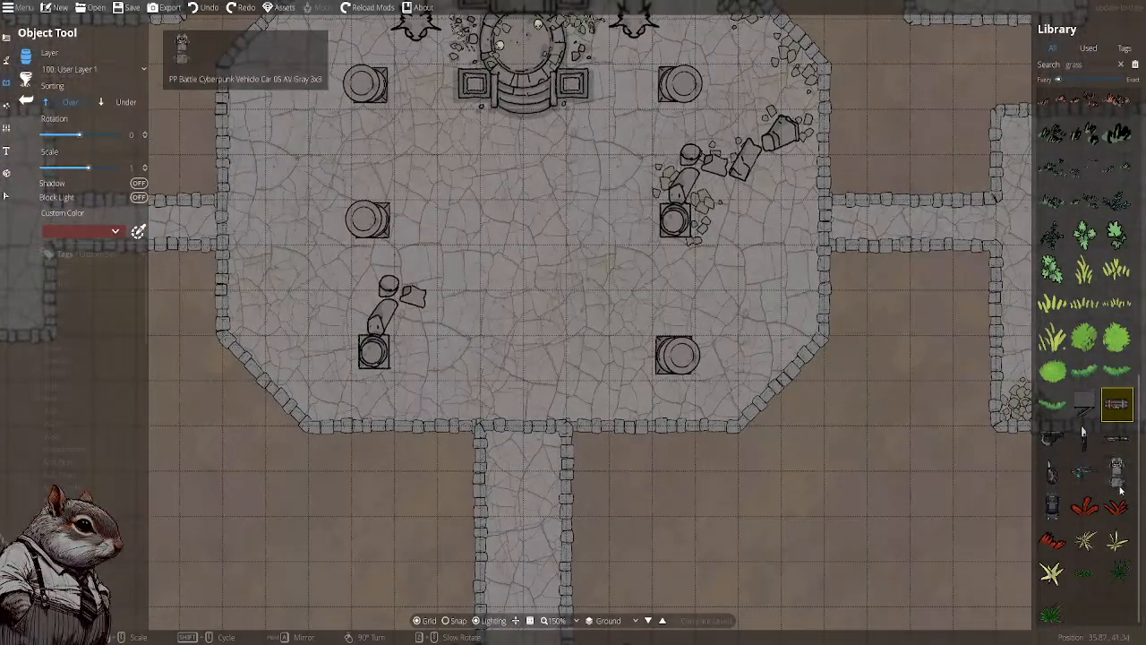
{"action": "left_click", "coordinate": [1052, 505]}
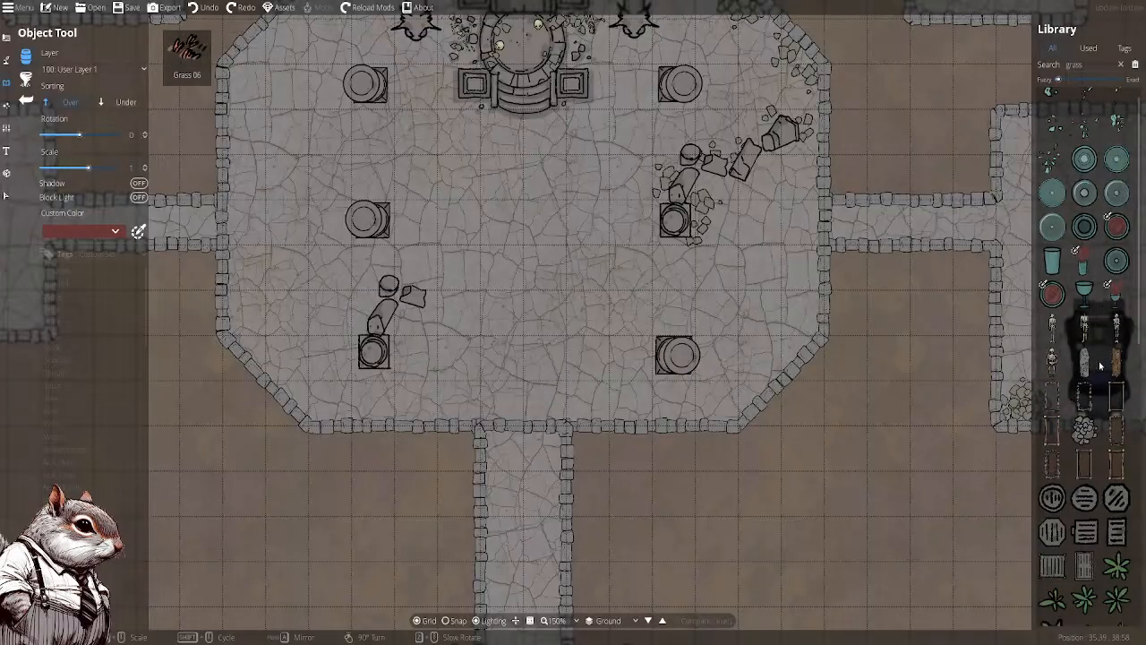
Search the library for "rubb" and scatter rubble at scale 0.8, sorted Under, around the toppled southwest pillar
{"action": "scroll", "coordinate": [1083, 224], "scroll_direction": "up", "scroll_amount": 5}
{"action": "left_click_drag", "start_coordinate": [1091, 65], "coordinate": [1017, 63]}
{"action": "type", "text": "rubb"}
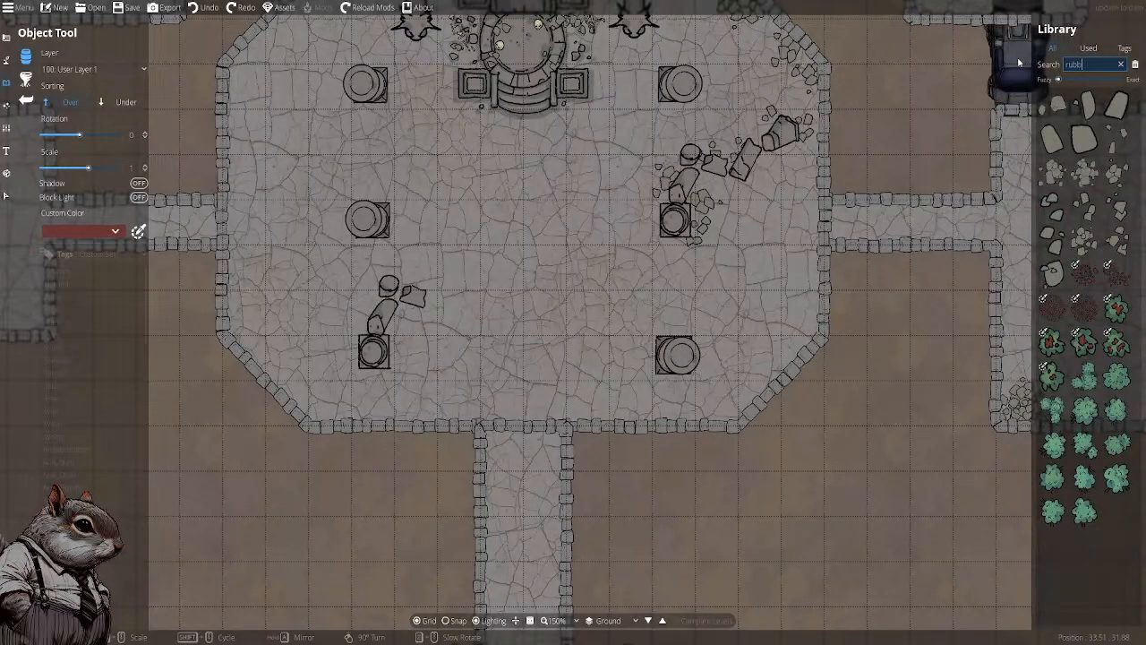
{"action": "left_click", "coordinate": [1117, 240]}
{"action": "left_click_drag", "start_coordinate": [399, 163], "coordinate": [570, 240]}
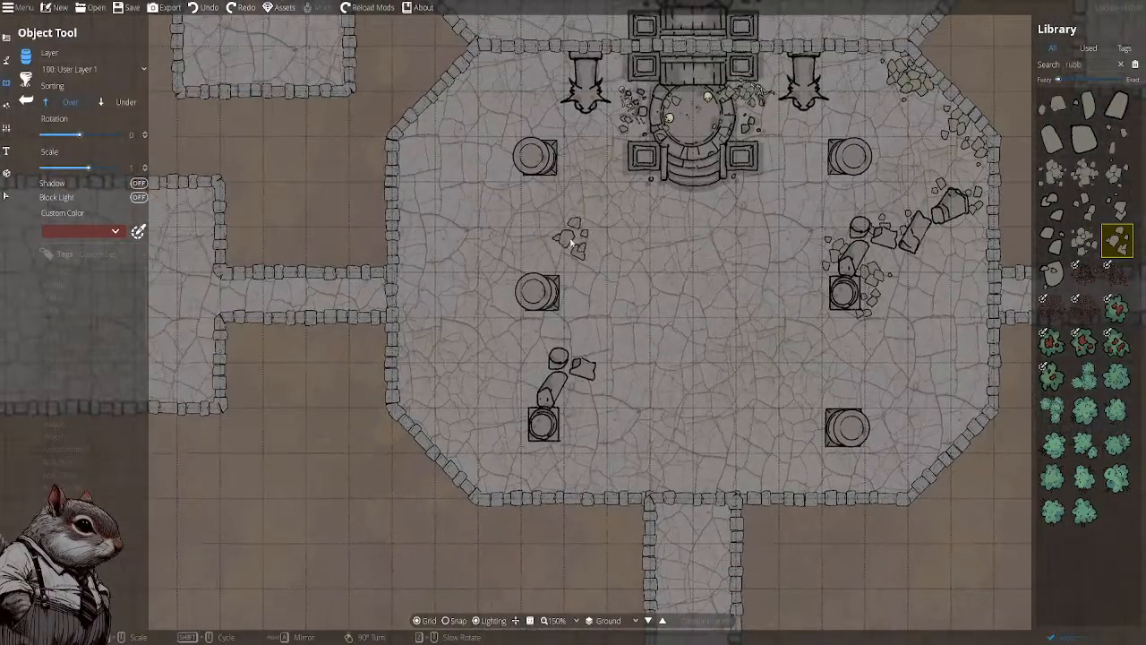
{"action": "left_click_drag", "start_coordinate": [582, 317], "coordinate": [527, 285]}
{"action": "left_click", "coordinate": [124, 102]}
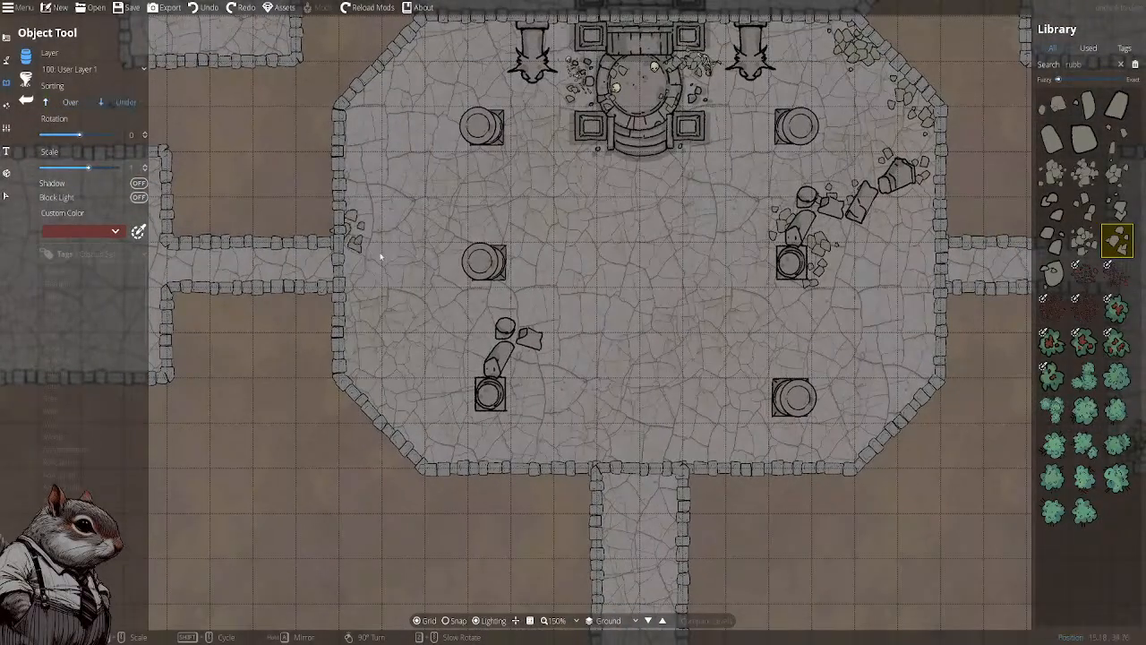
{"action": "left_click", "coordinate": [479, 363]}
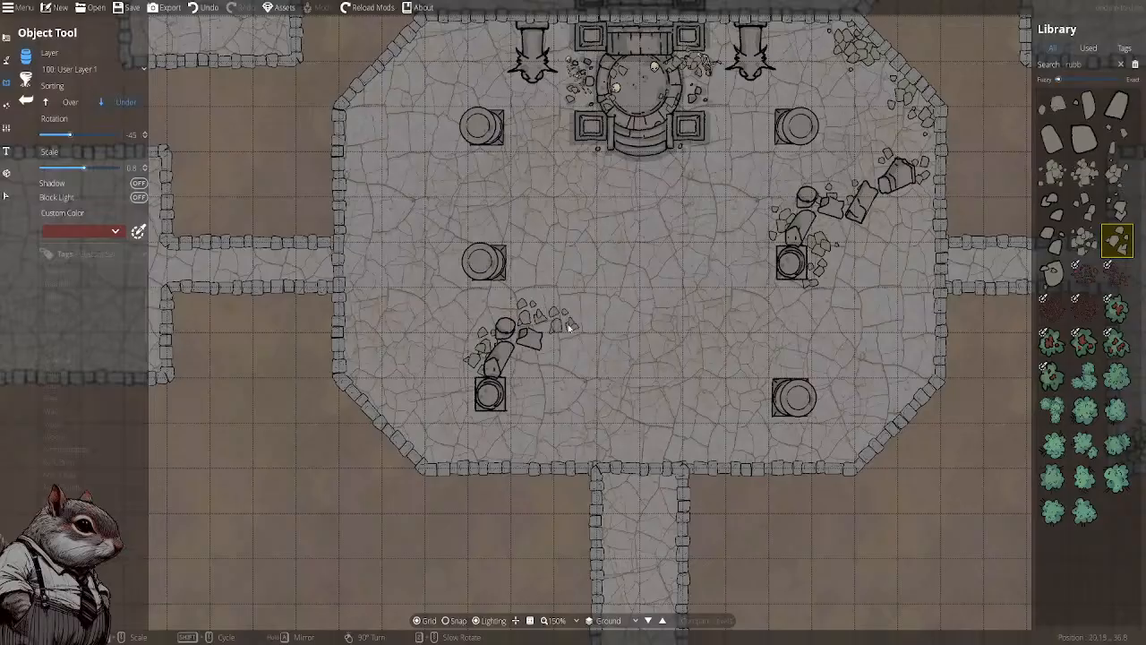
{"action": "scroll", "coordinate": [501, 313], "scroll_direction": "up", "scroll_amount": 4}
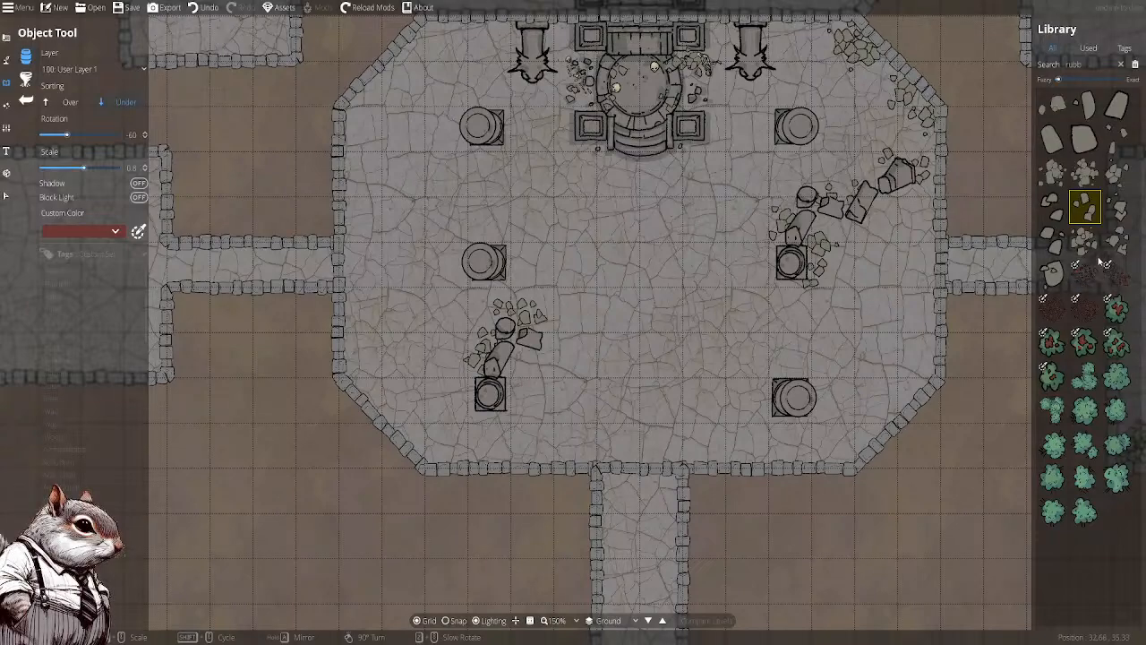
Place small rotated rubble pieces beside the pedestals on both sides of the southern stair's foot
{"action": "left_click", "coordinate": [1052, 240]}
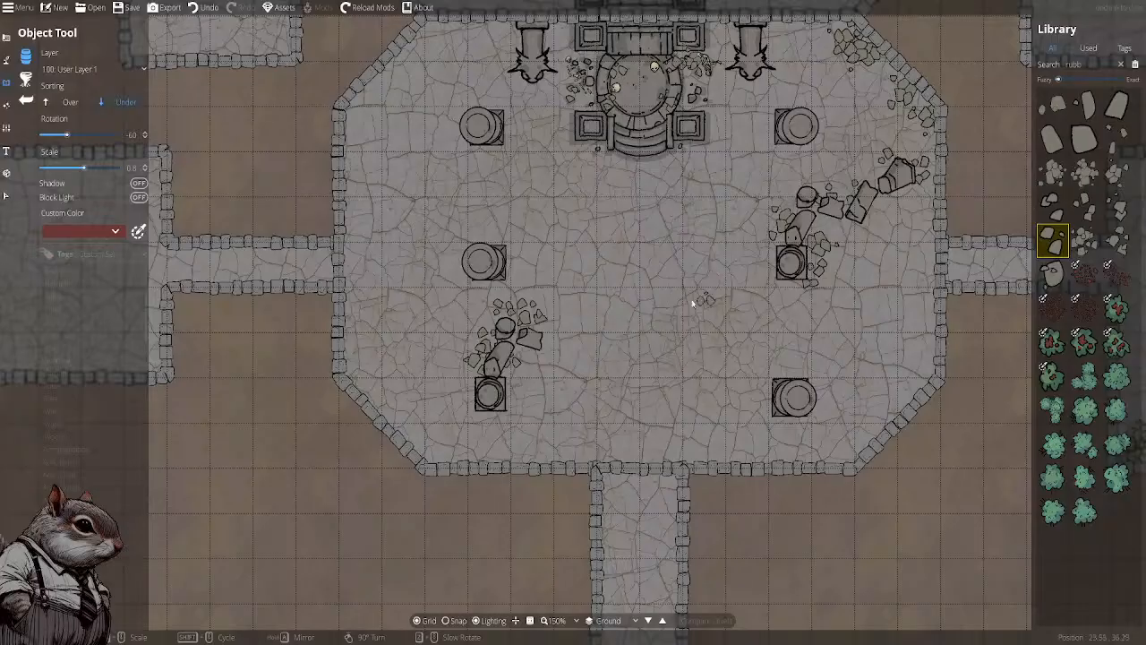
{"action": "left_click_drag", "start_coordinate": [695, 302], "coordinate": [679, 356]}
{"action": "key", "text": "ctrl+z"}
{"action": "left_click_drag", "start_coordinate": [556, 295], "coordinate": [573, 343]}
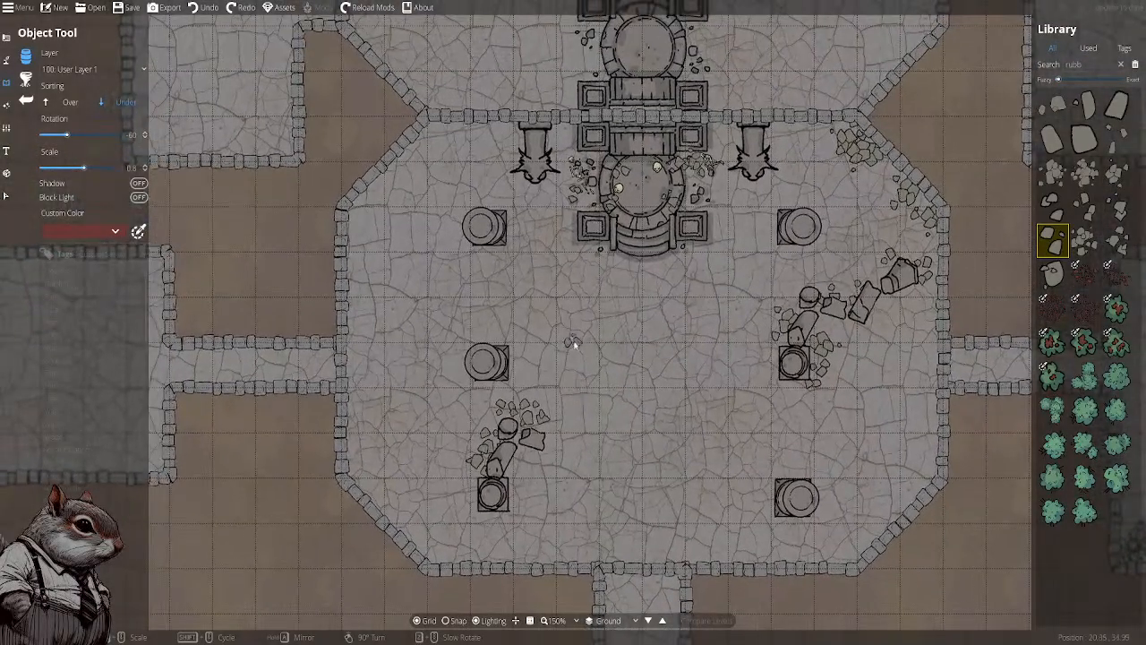
{"action": "left_click", "coordinate": [602, 251]}
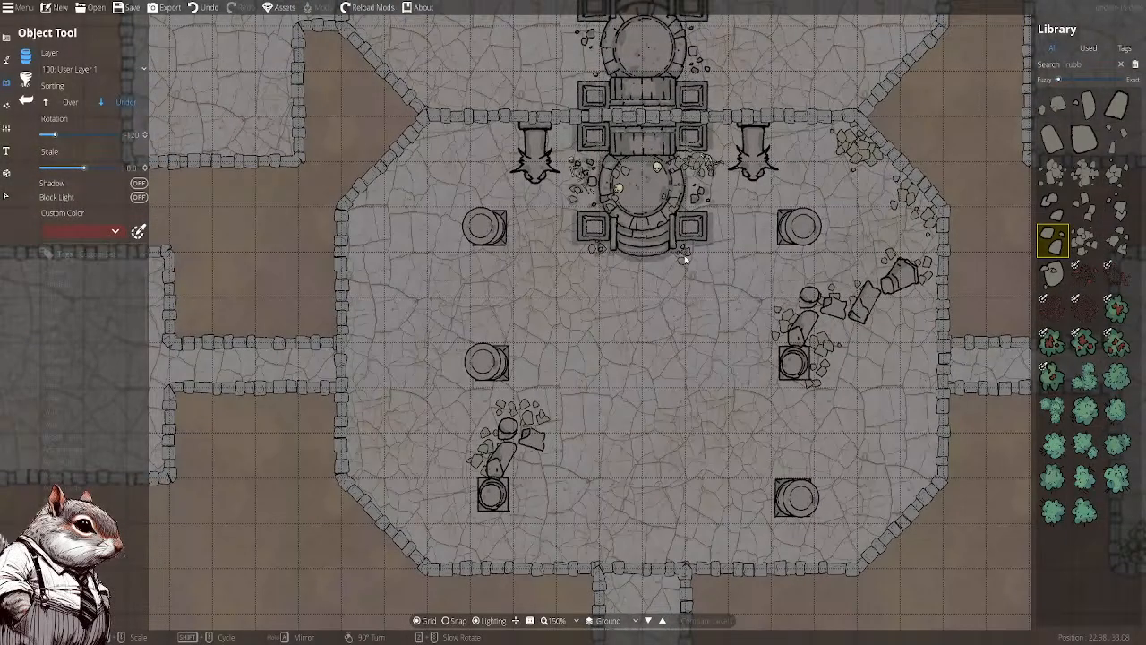
{"action": "scroll", "coordinate": [699, 247], "scroll_direction": "up", "scroll_amount": 2}
{"action": "left_click", "coordinate": [698, 247]}
Add denser rubble clusters, sorted Under, around the northern round stair platform and its pedestals
{"action": "key", "text": "Up"}
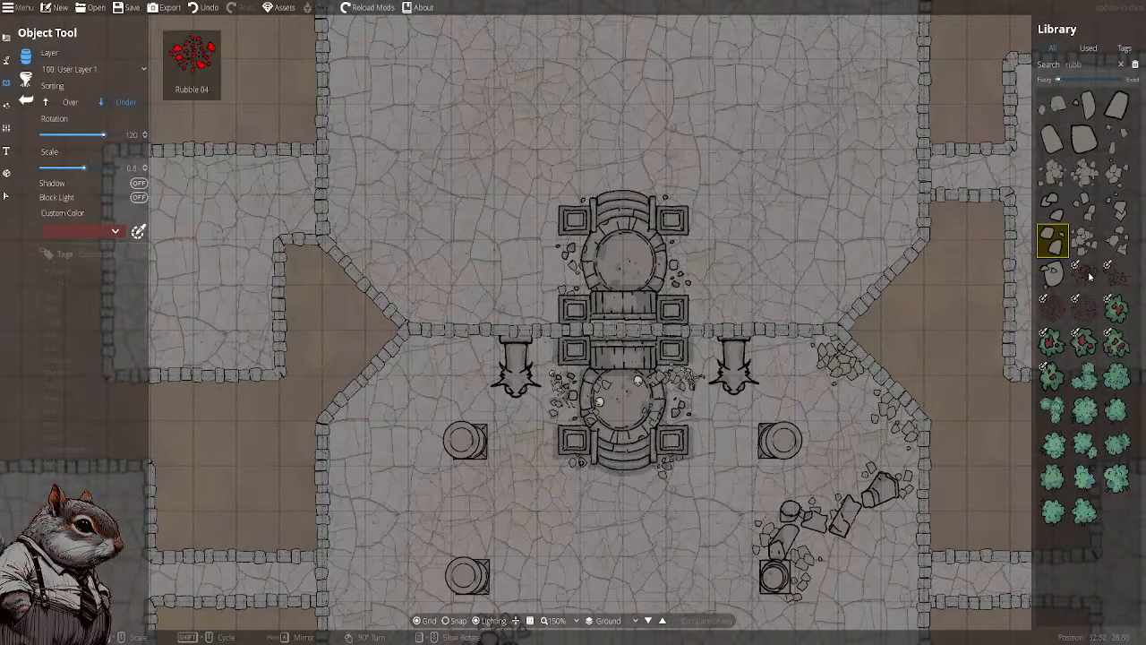
{"action": "left_click", "coordinate": [1084, 240]}
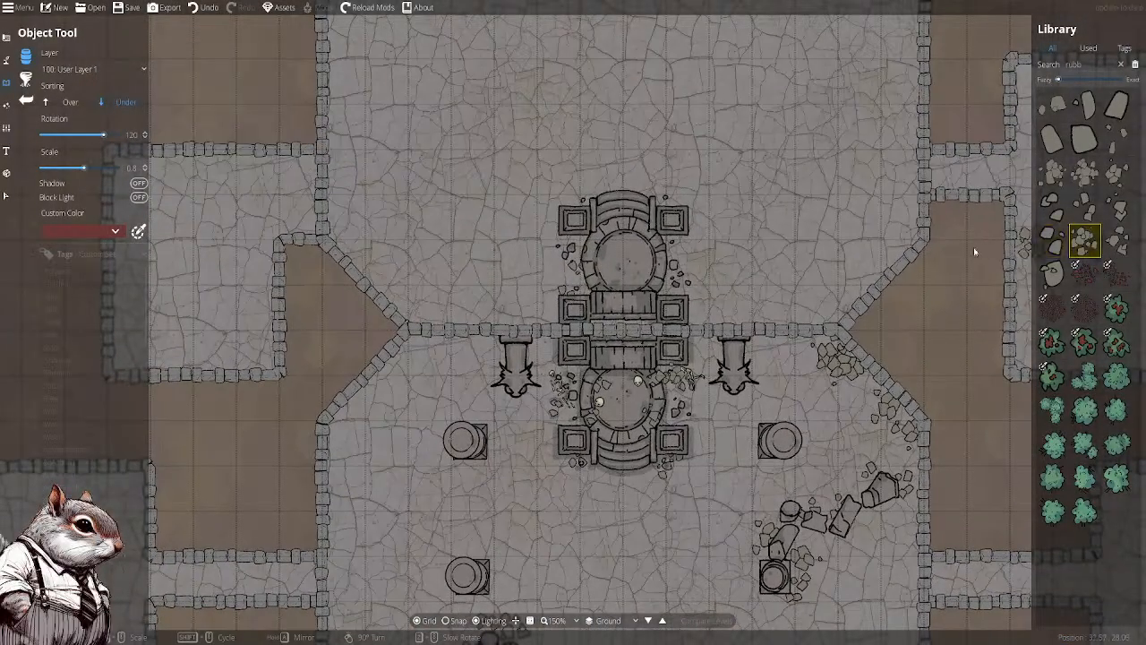
{"action": "scroll", "coordinate": [679, 285], "scroll_direction": "down", "scroll_amount": 1}
{"action": "left_click", "coordinate": [679, 286]}
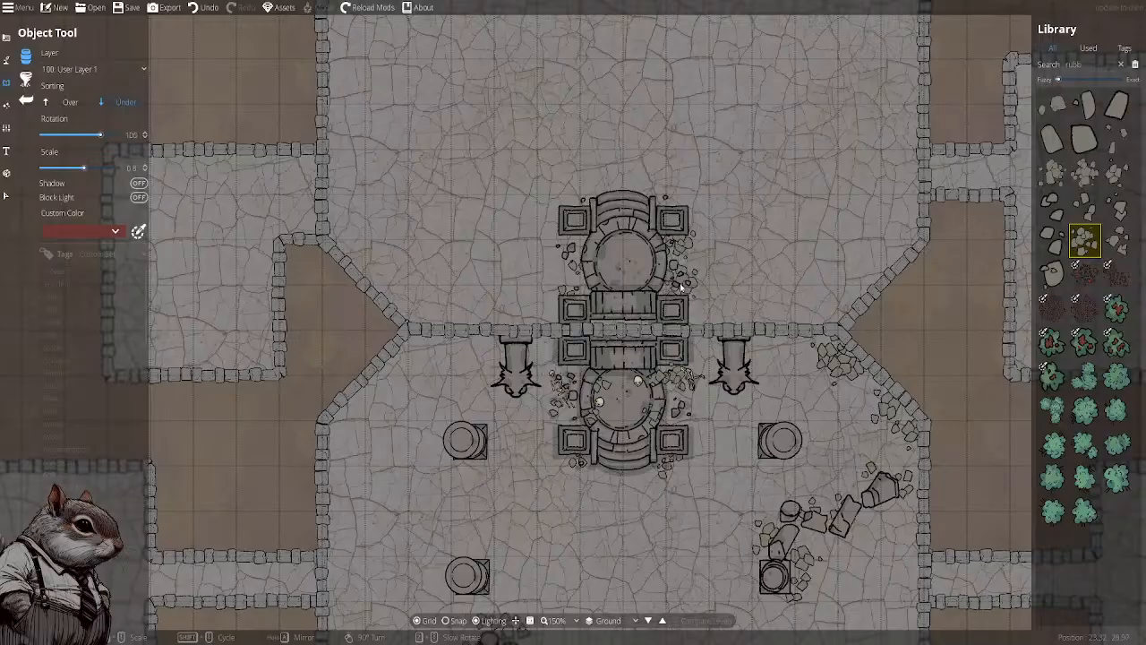
{"action": "left_click", "coordinate": [670, 193]}
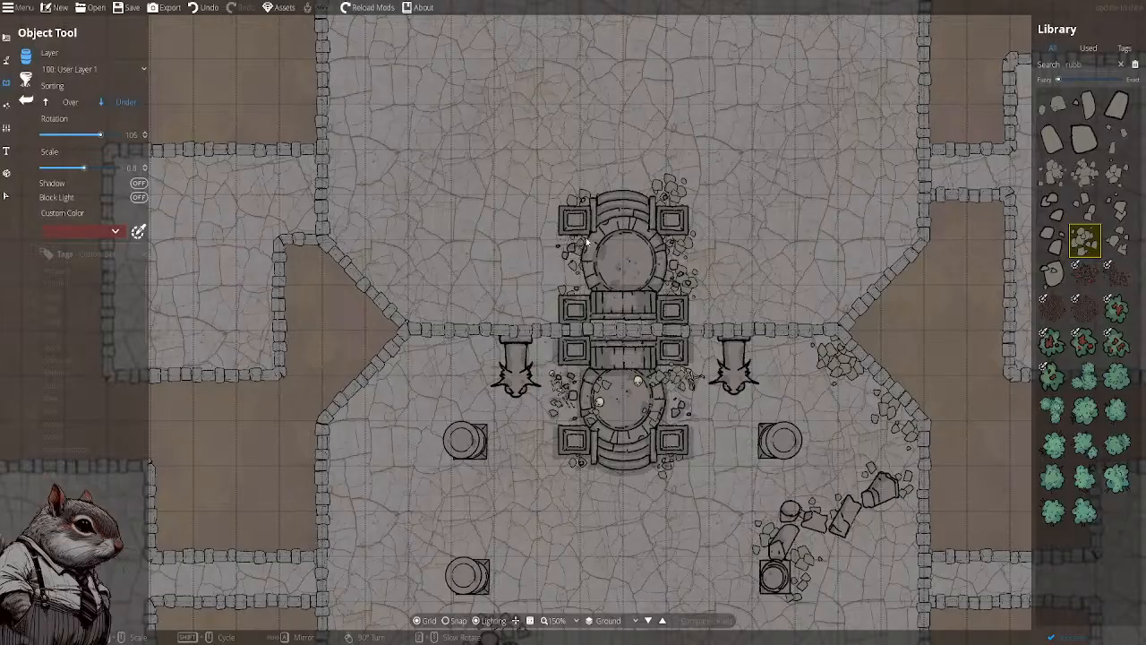
Switch to a smaller rubble piece, set its sorting to Over and its rotation to 60 for the stair area
{"action": "left_click_drag", "start_coordinate": [633, 500], "coordinate": [658, 443]}
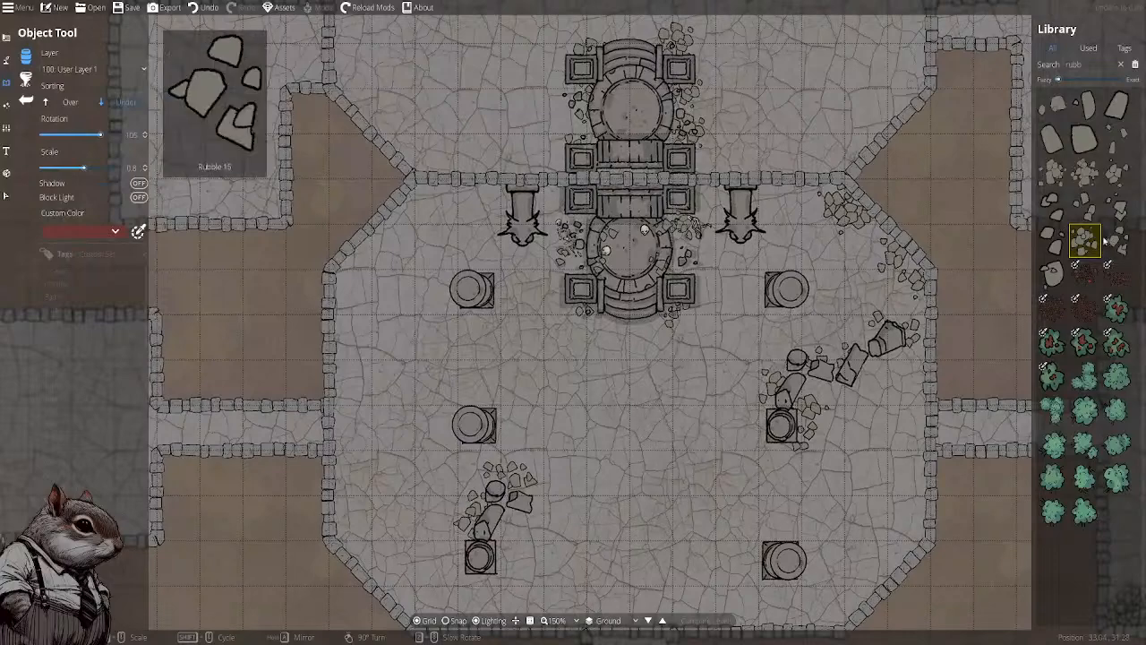
{"action": "left_click", "coordinate": [1053, 240]}
{"action": "left_click", "coordinate": [69, 102]}
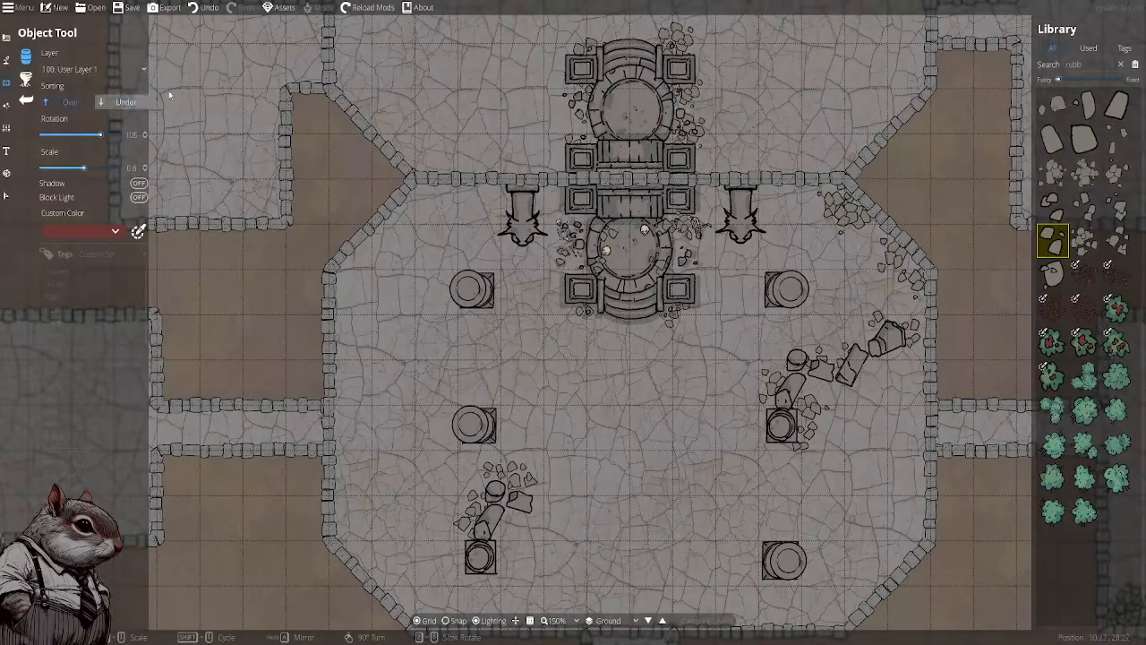
{"action": "scroll", "coordinate": [648, 128], "scroll_direction": "down", "scroll_amount": 3}
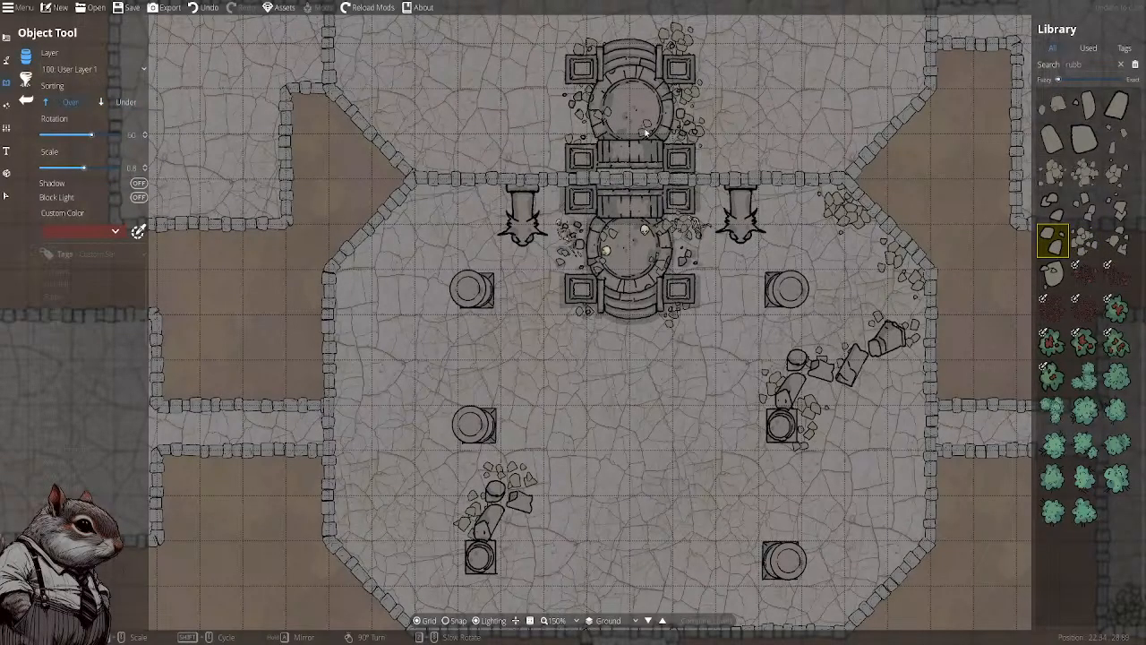
{"action": "left_click_drag", "start_coordinate": [724, 77], "coordinate": [730, 130]}
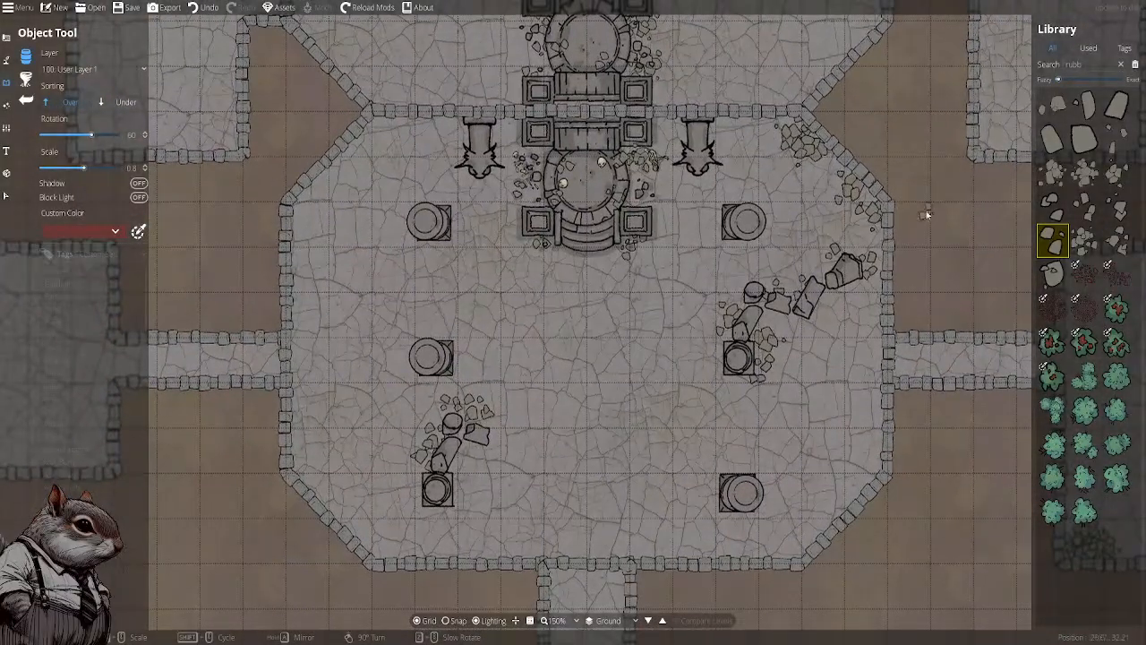
{"action": "left_click_drag", "start_coordinate": [928, 212], "coordinate": [813, 199]}
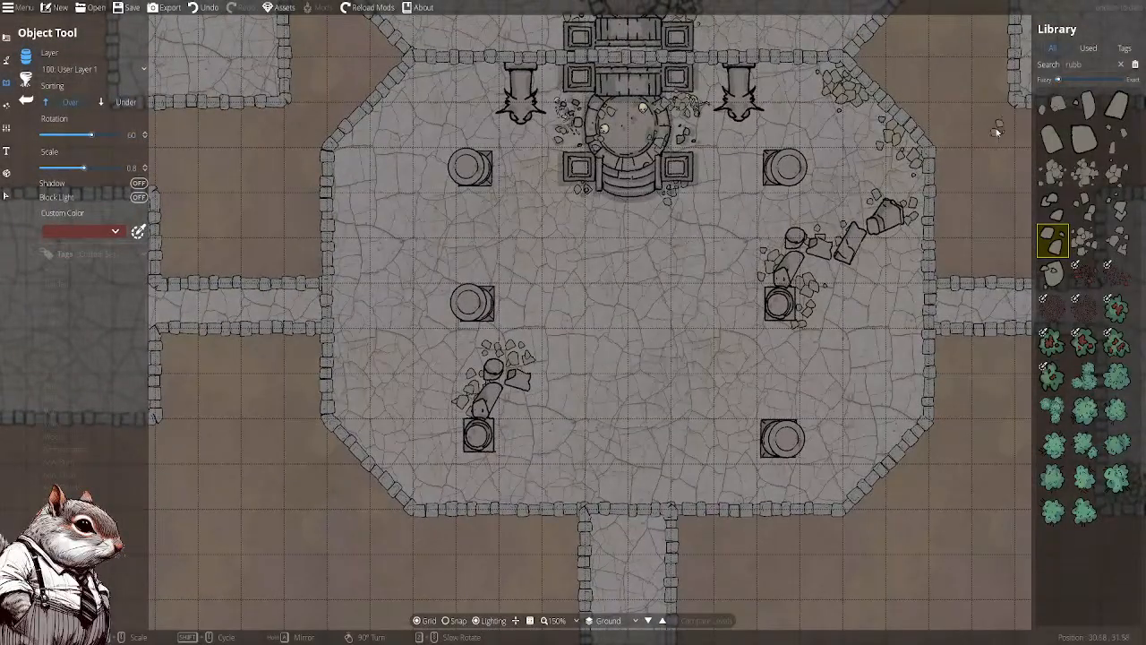
Find the spiderwebs in the full asset library and place one at rotation 75 against the northwest pillar
{"action": "scroll", "coordinate": [1139, 217], "scroll_direction": "down", "scroll_amount": 5}
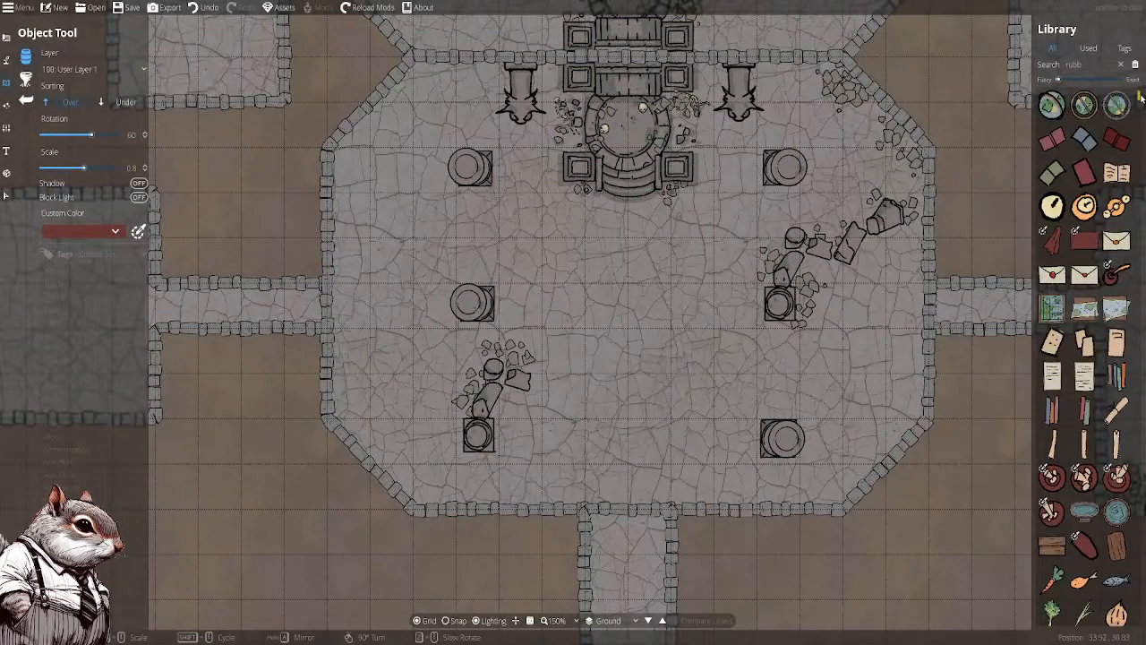
{"action": "scroll", "coordinate": [1139, 134], "scroll_direction": "down", "scroll_amount": 5}
{"action": "scroll", "coordinate": [1140, 128], "scroll_direction": "down", "scroll_amount": 3}
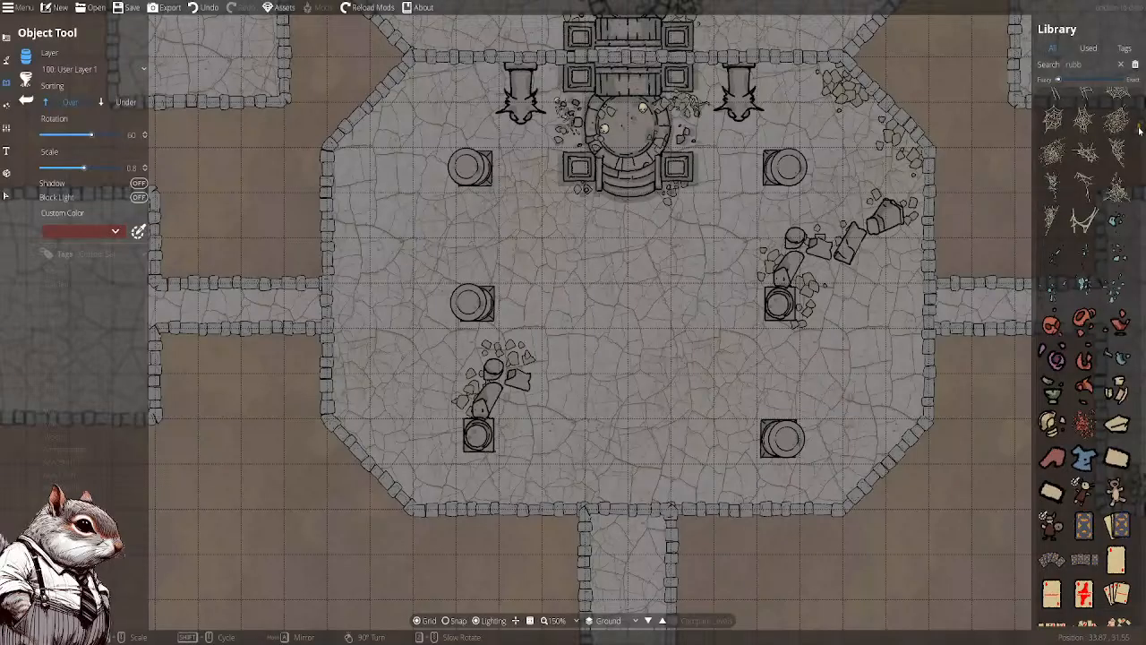
{"action": "scroll", "coordinate": [1139, 128], "scroll_direction": "up", "scroll_amount": 1}
{"action": "left_click", "coordinate": [1117, 124]}
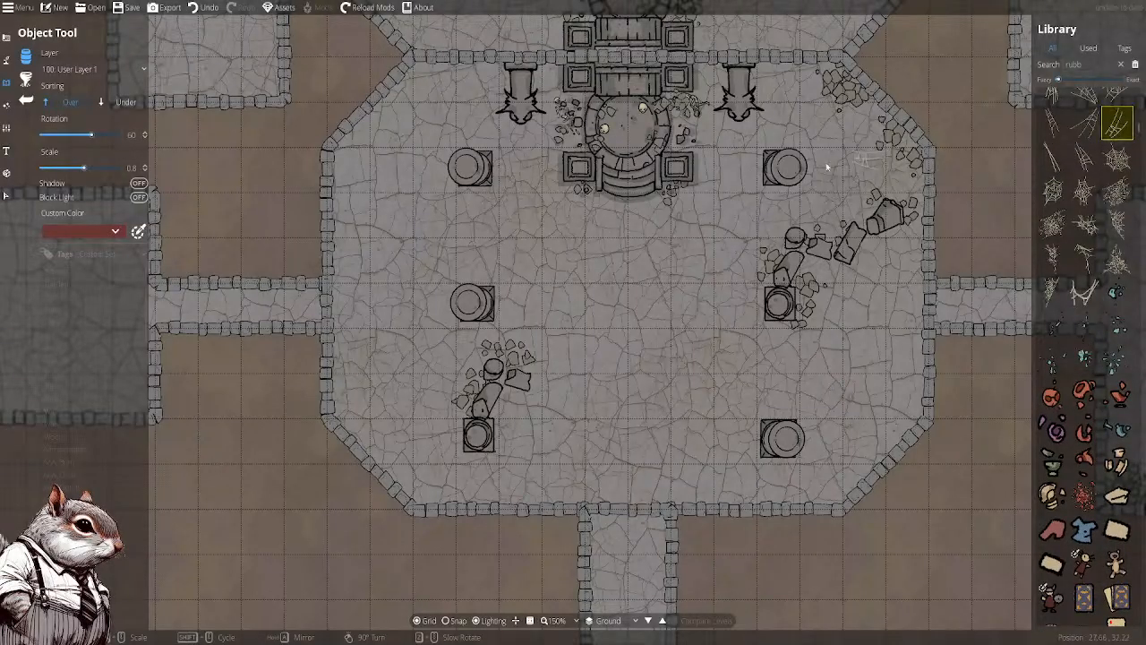
{"action": "left_click_drag", "start_coordinate": [504, 163], "coordinate": [500, 198]}
{"action": "scroll", "coordinate": [499, 213], "scroll_direction": "up", "scroll_amount": 1}
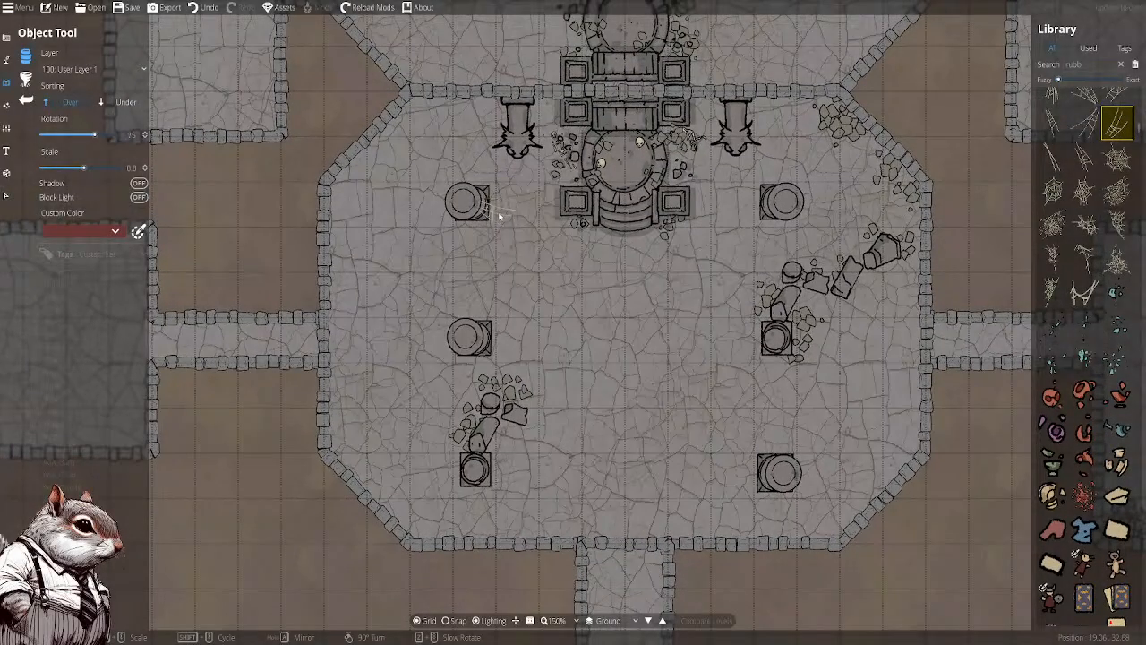
{"action": "left_click", "coordinate": [497, 214]}
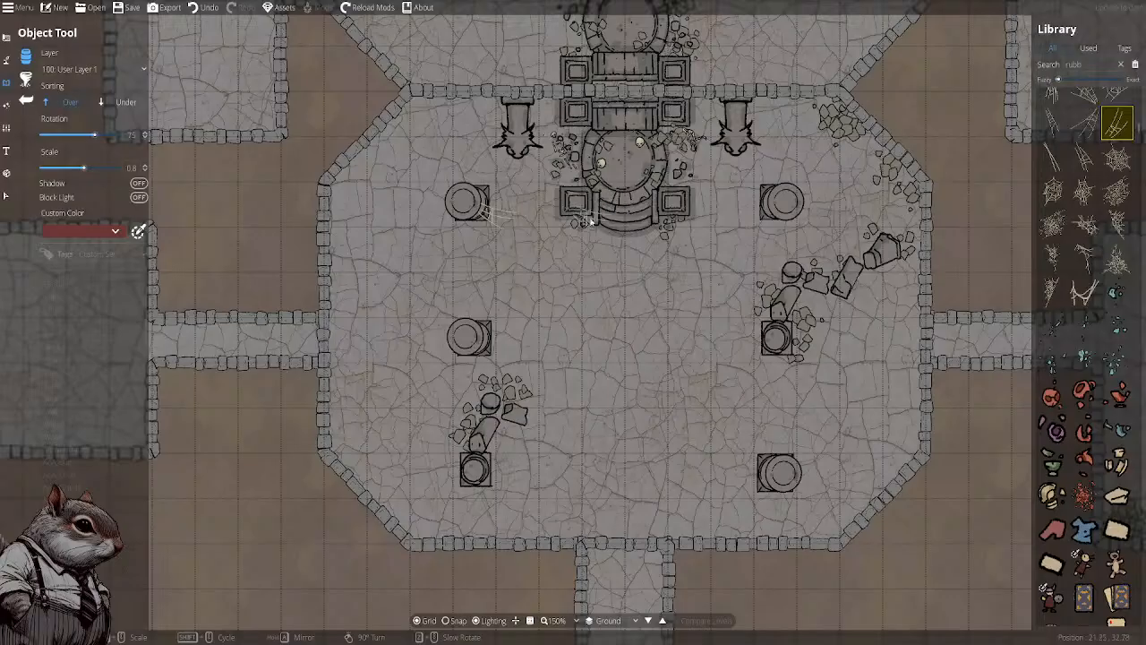
Place two differently rotated spiderwebs on the inner side of the northeast pillar and save the map
{"action": "scroll", "coordinate": [496, 192], "scroll_direction": "down", "scroll_amount": 4}
{"action": "scroll", "coordinate": [749, 223], "scroll_direction": "up", "scroll_amount": 9}
{"action": "left_click", "coordinate": [753, 222]}
{"action": "left_click", "coordinate": [1084, 156]}
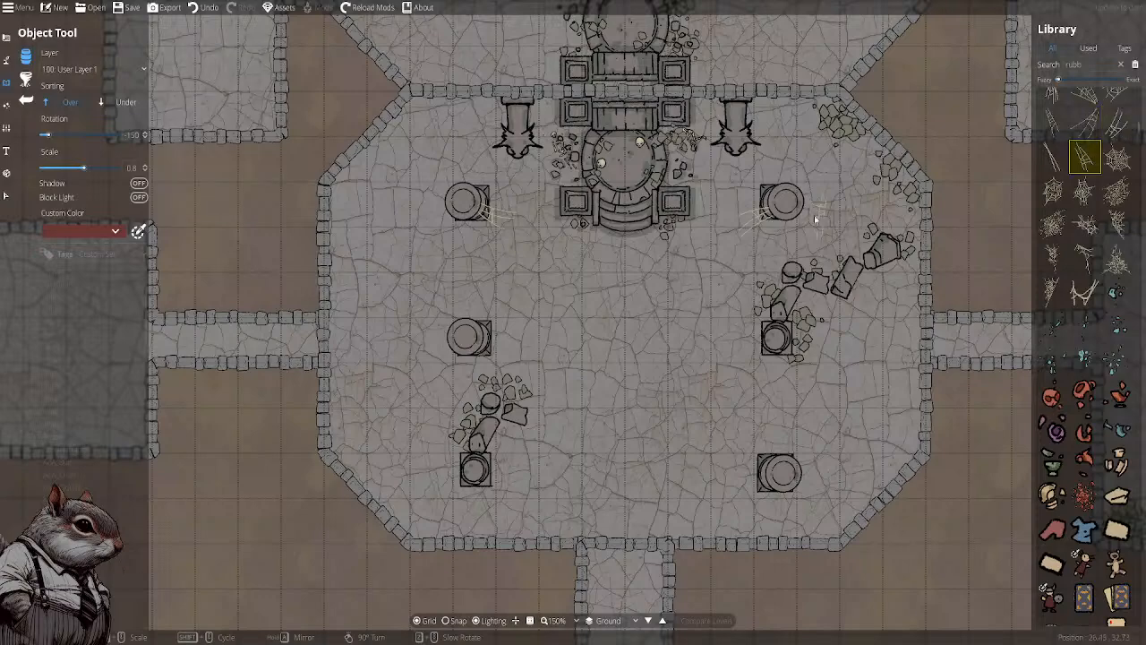
{"action": "scroll", "coordinate": [767, 233], "scroll_direction": "down", "scroll_amount": 4}
{"action": "scroll", "coordinate": [767, 233], "scroll_direction": "down", "scroll_amount": 7}
{"action": "left_click", "coordinate": [763, 237]}
{"action": "key", "text": "ctrl+s"}
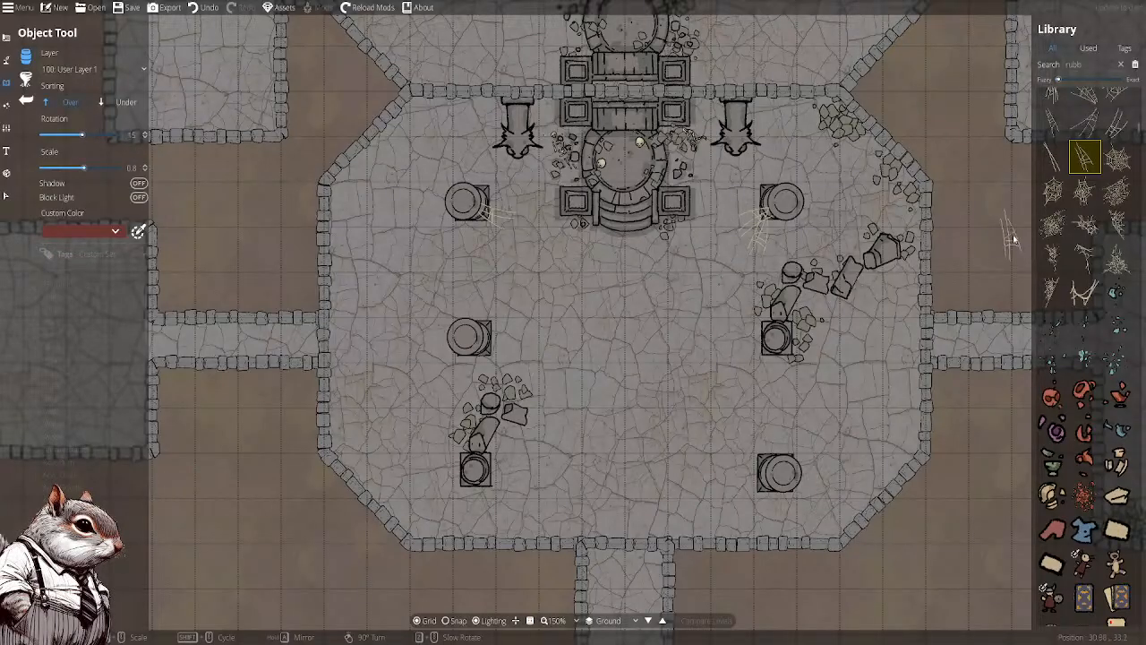
Fill out the northwest pillar's cobweb with additional overlapping spiderweb pieces at scale 0.8
{"action": "left_click", "coordinate": [1117, 124]}
{"action": "scroll", "coordinate": [570, 303], "scroll_direction": "down", "scroll_amount": 2}
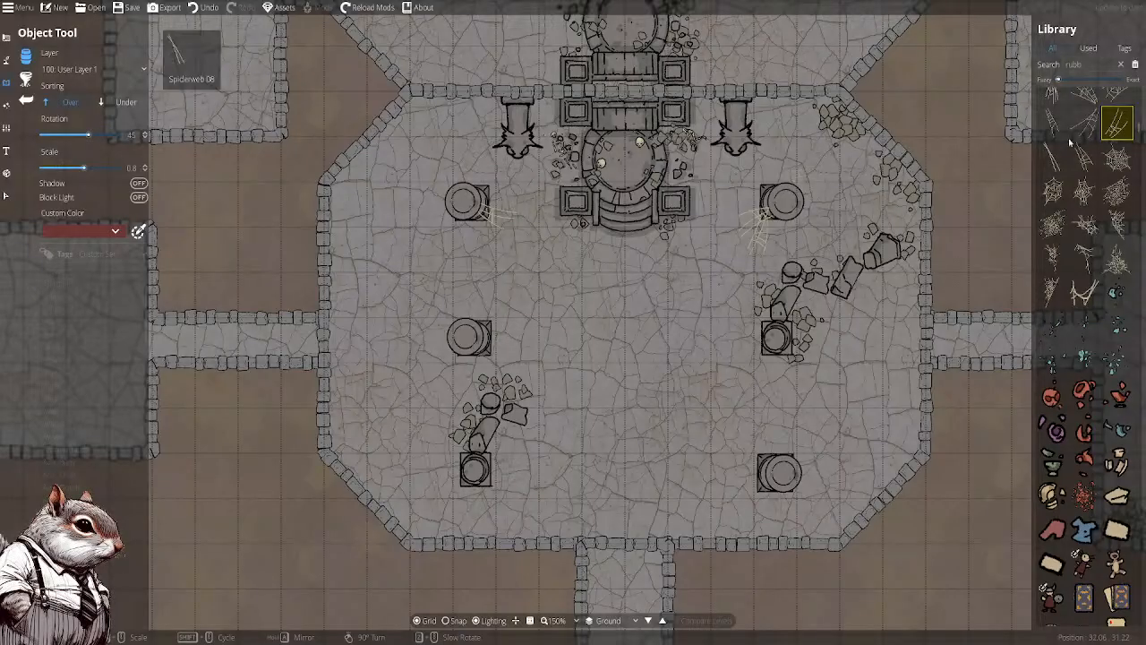
{"action": "scroll", "coordinate": [1096, 174], "scroll_direction": "up", "scroll_amount": 1}
{"action": "scroll", "coordinate": [1095, 175], "scroll_direction": "up", "scroll_amount": 1}
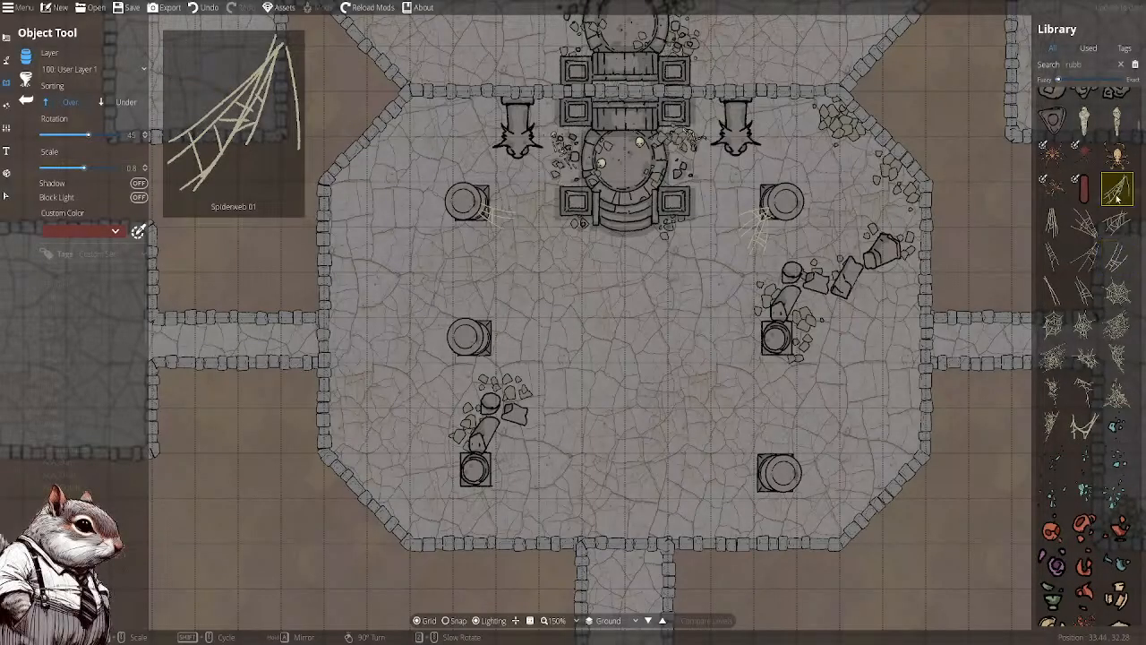
{"action": "left_click", "coordinate": [1117, 222]}
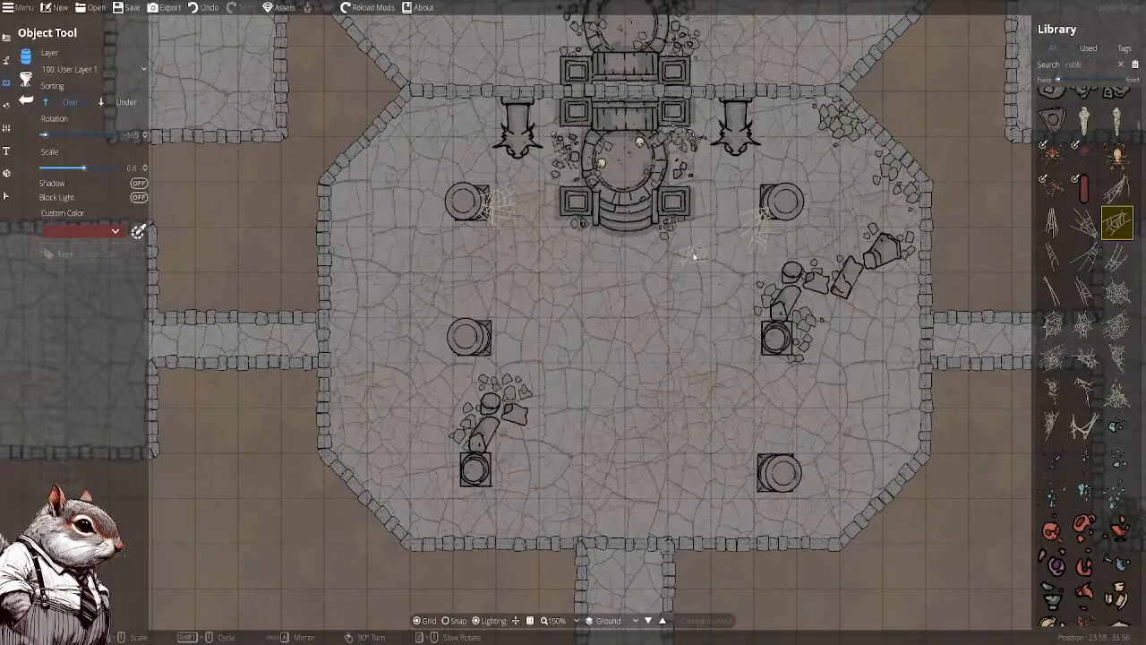
Add Spiderweb 05, rotated to fit, to the cobweb on the inner side of the northeast pillar
{"action": "left_click_drag", "start_coordinate": [693, 256], "coordinate": [684, 272]}
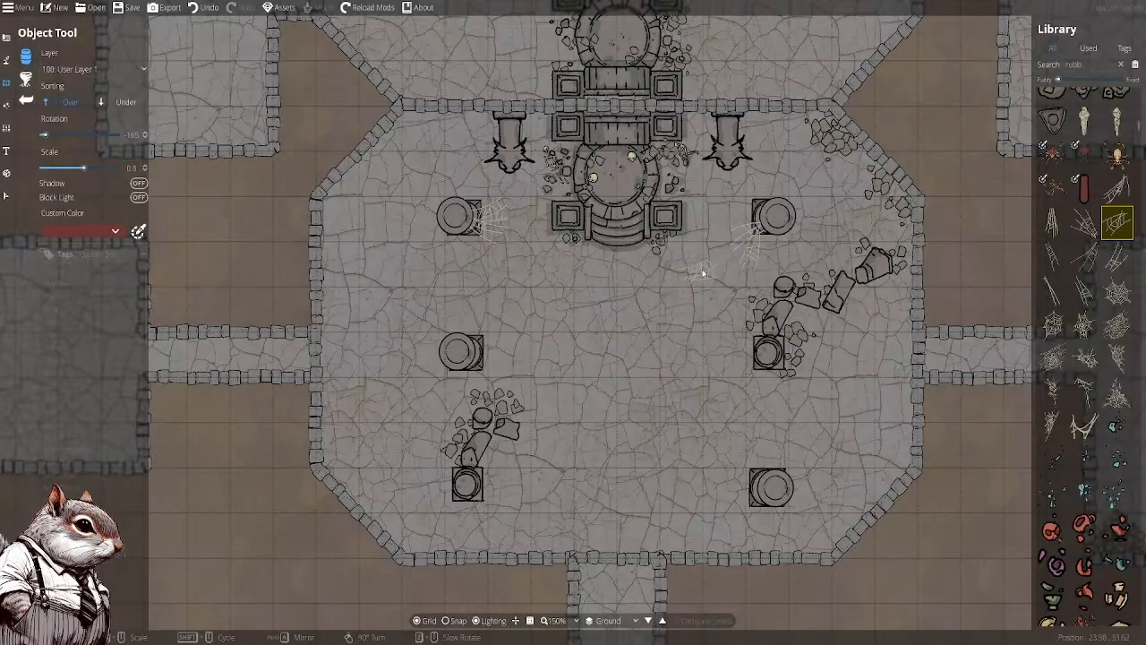
{"action": "left_click_drag", "start_coordinate": [700, 278], "coordinate": [698, 280]}
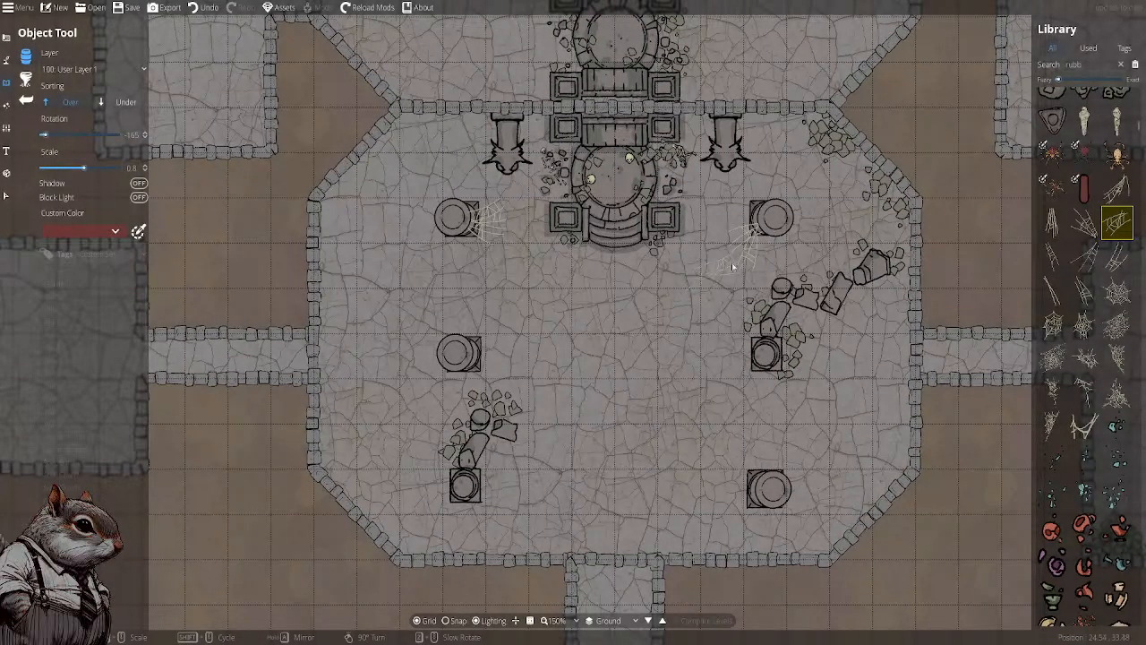
{"action": "mouse_move", "coordinate": [1083, 219]}
{"action": "left_click_drag", "start_coordinate": [834, 277], "coordinate": [834, 264]}
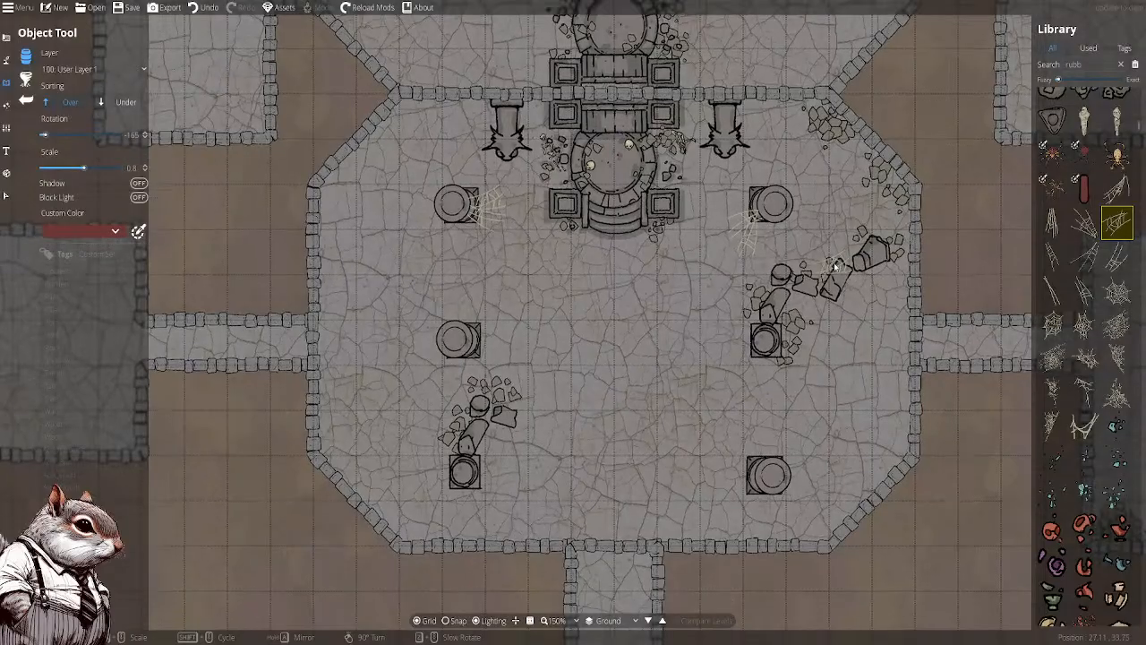
{"action": "left_click", "coordinate": [1052, 255]}
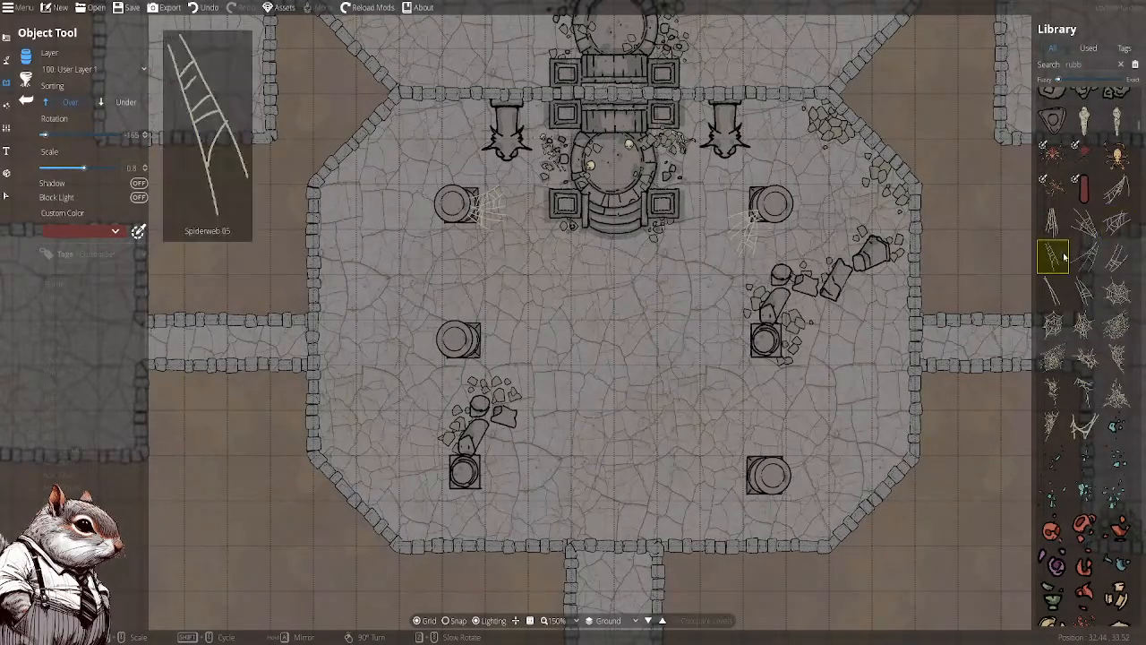
{"action": "scroll", "coordinate": [743, 227], "scroll_direction": "down", "scroll_amount": 6}
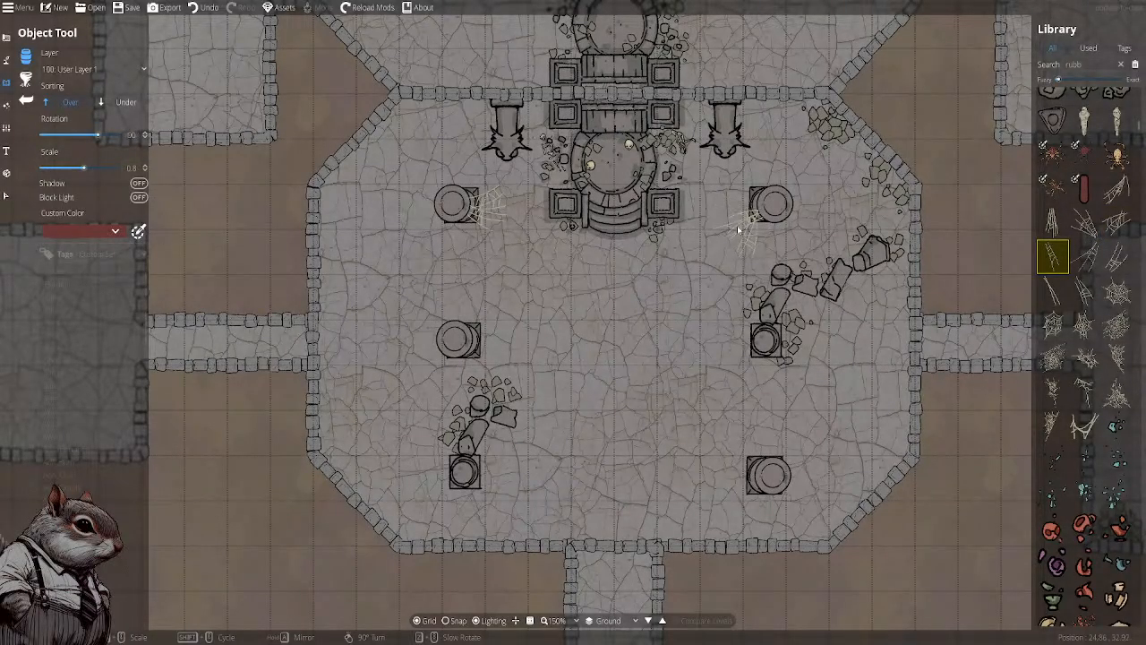
{"action": "left_click", "coordinate": [745, 239]}
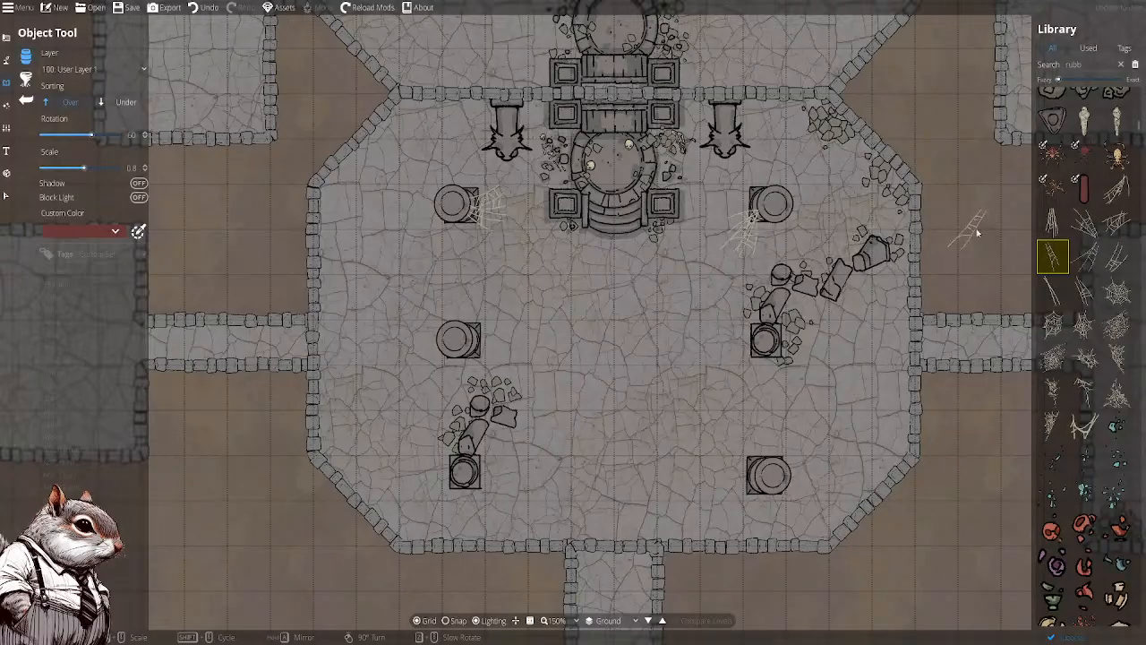
Line up a narrow spiderweb at rotation 120 with the middle west pillar, trying Under sorting before returning to Over
{"action": "left_click", "coordinate": [1084, 290]}
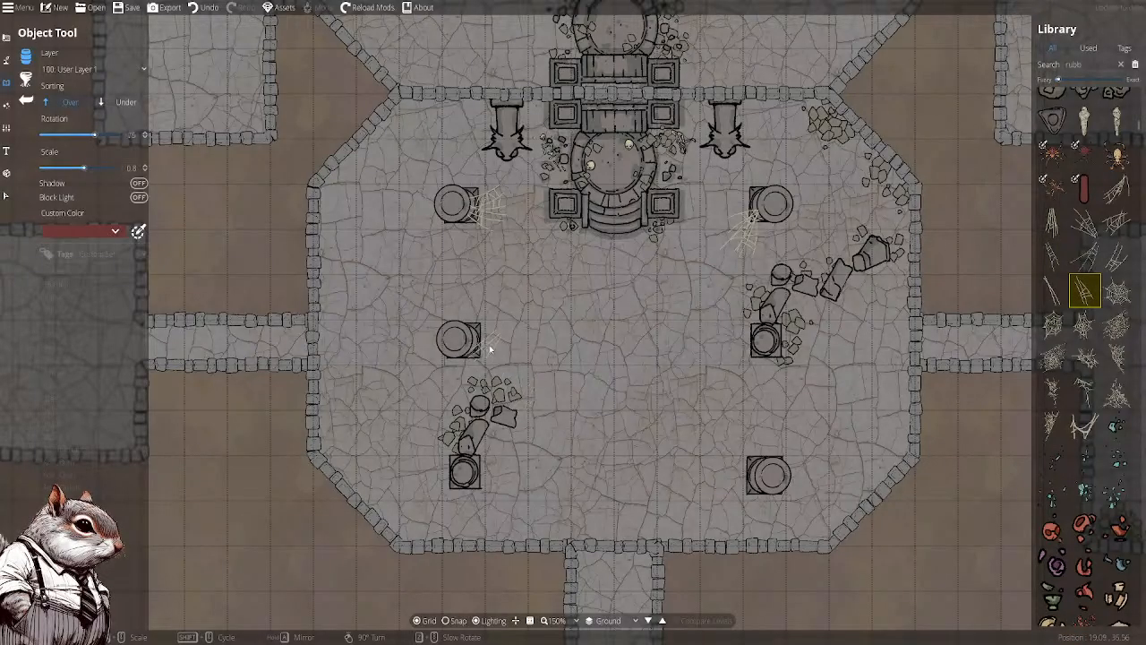
{"action": "left_click", "coordinate": [1116, 292]}
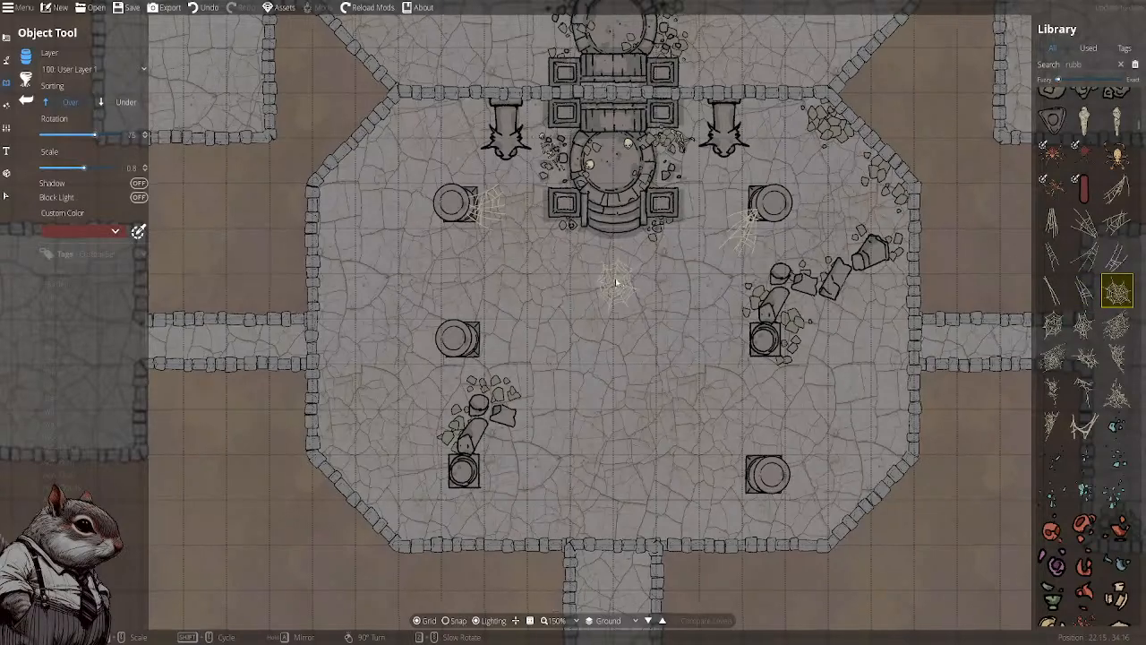
{"action": "scroll", "coordinate": [627, 286], "scroll_direction": "up", "scroll_amount": 2}
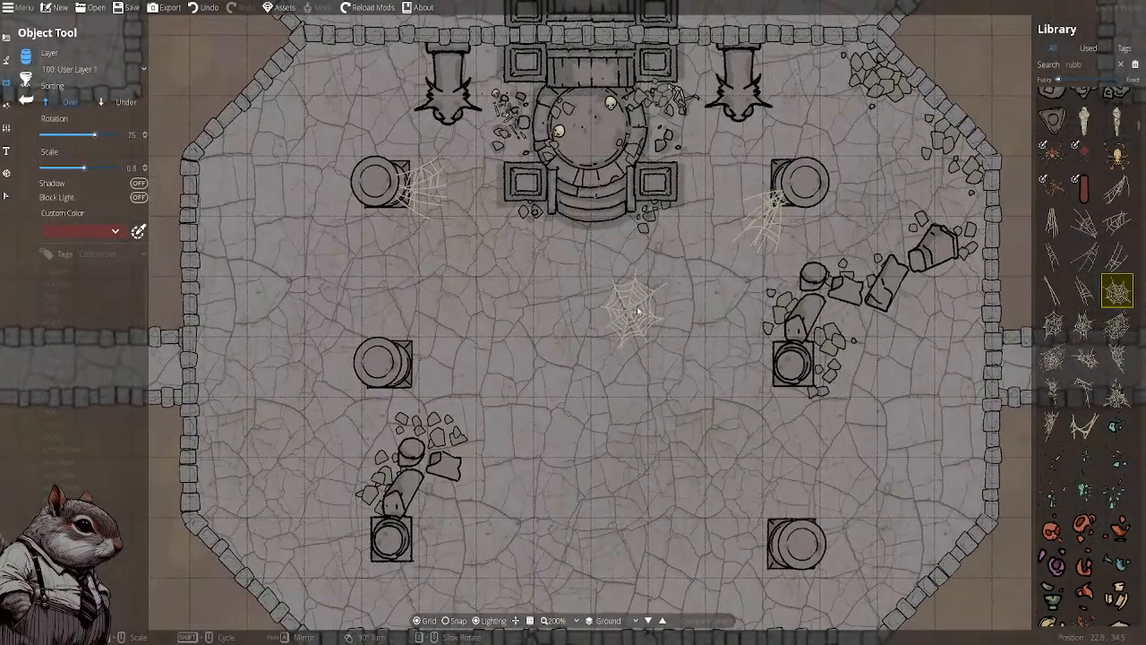
{"action": "left_click", "coordinate": [1072, 301]}
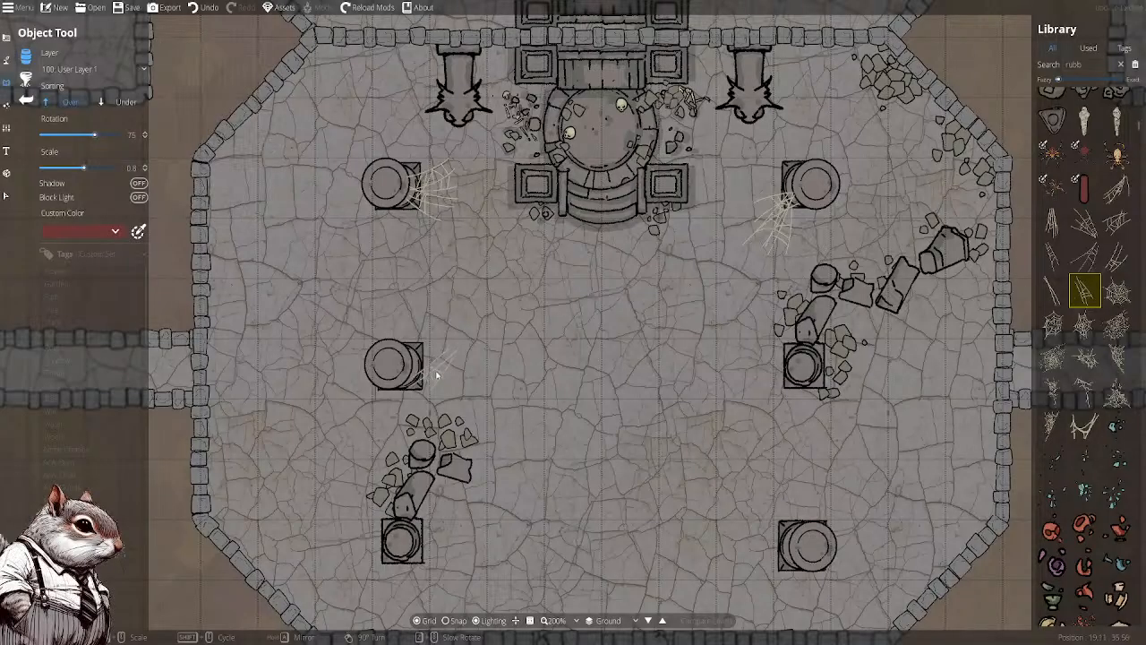
{"action": "scroll", "coordinate": [436, 362], "scroll_direction": "up", "scroll_amount": 3}
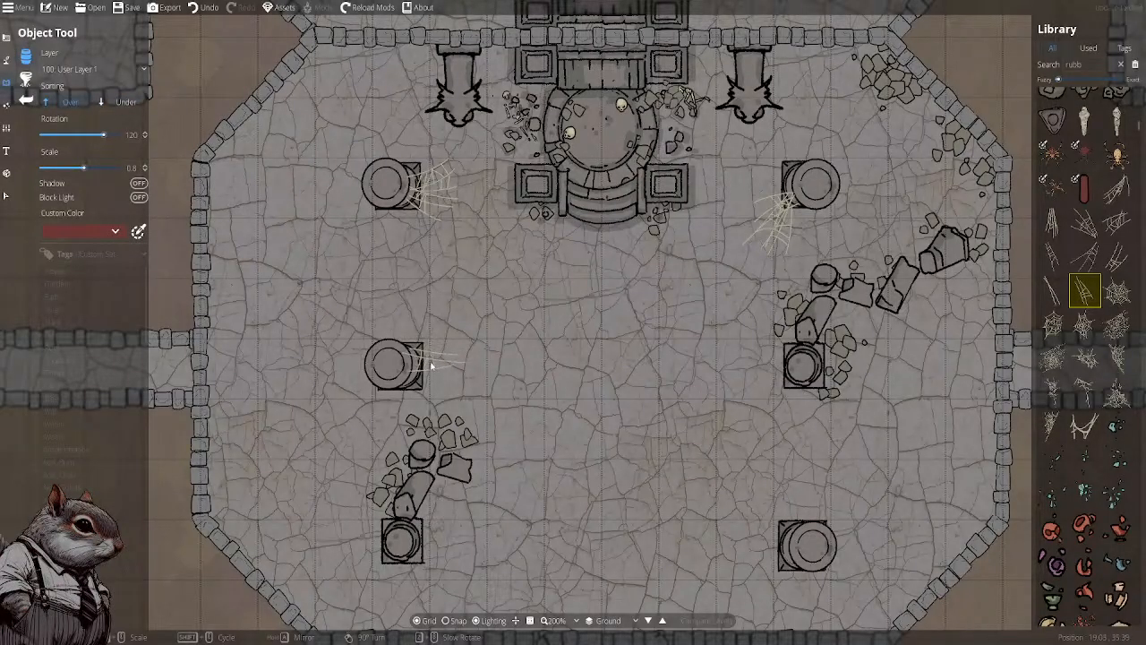
{"action": "left_click", "coordinate": [124, 101]}
{"action": "left_click", "coordinate": [72, 104]}
Select the four standing pillars together, assign them to another layer and clear the selection
{"action": "left_click", "coordinate": [6, 195]}
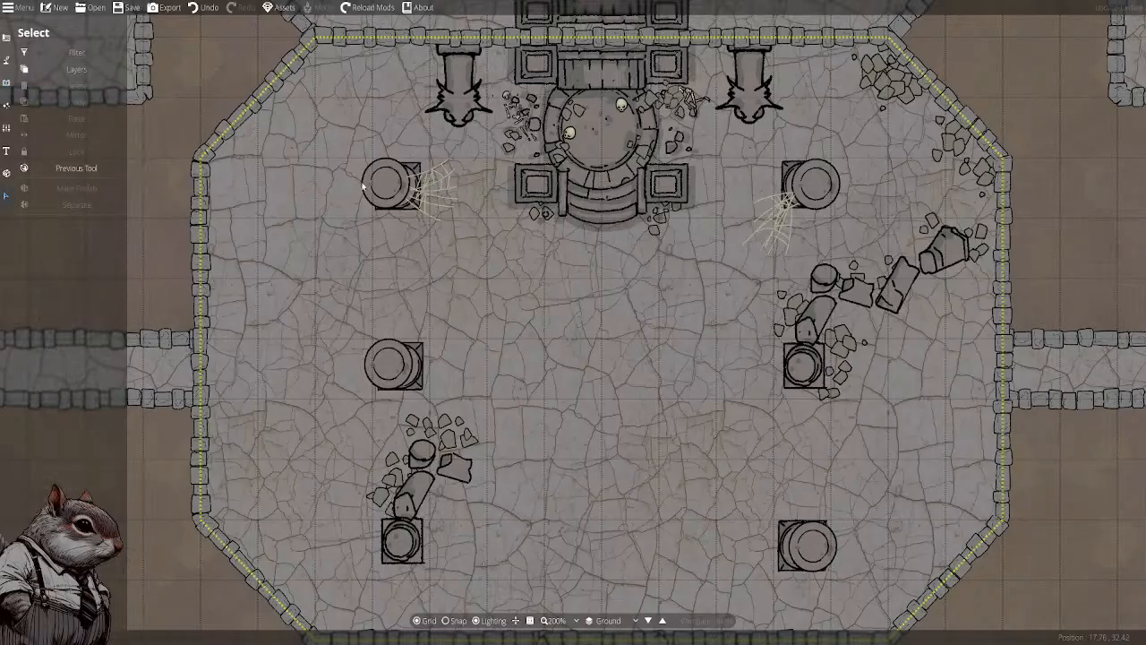
{"action": "left_click", "coordinate": [380, 186]}
{"action": "left_click", "coordinate": [390, 381], "text": "shift"}
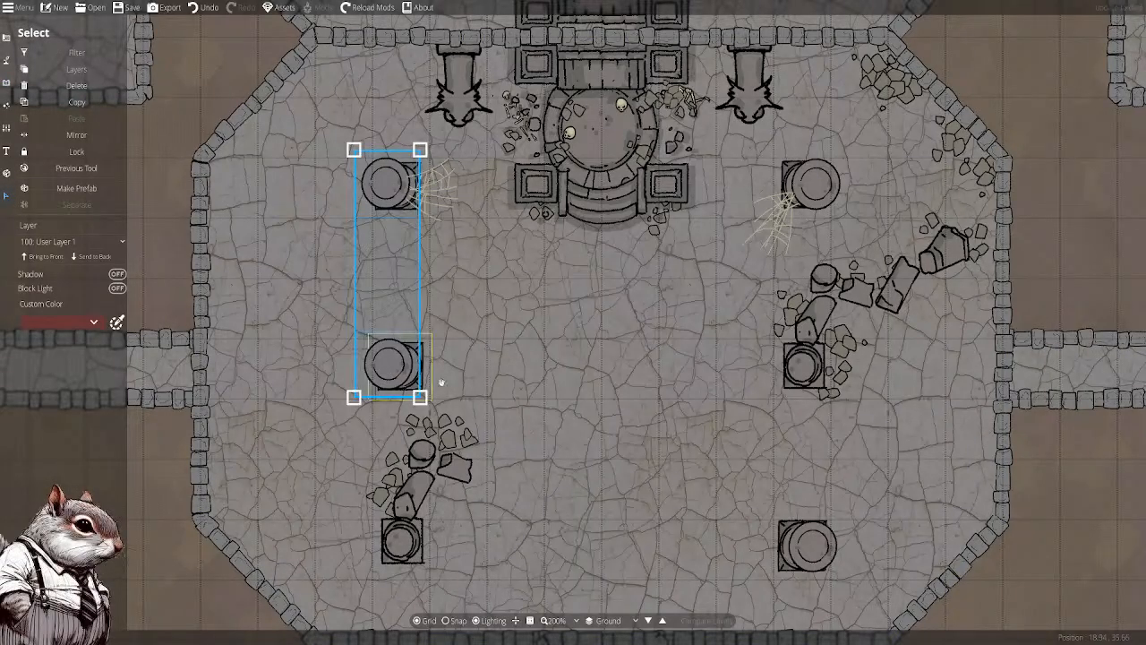
{"action": "left_click", "coordinate": [813, 548], "text": "shift"}
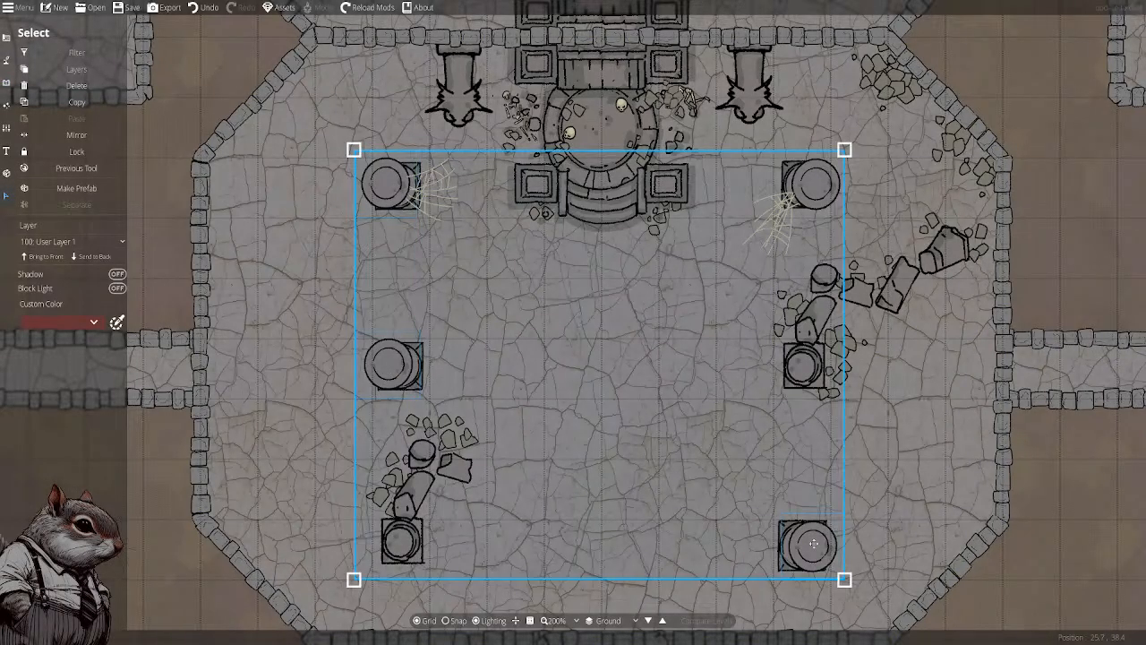
{"action": "left_click", "coordinate": [813, 188], "text": "shift"}
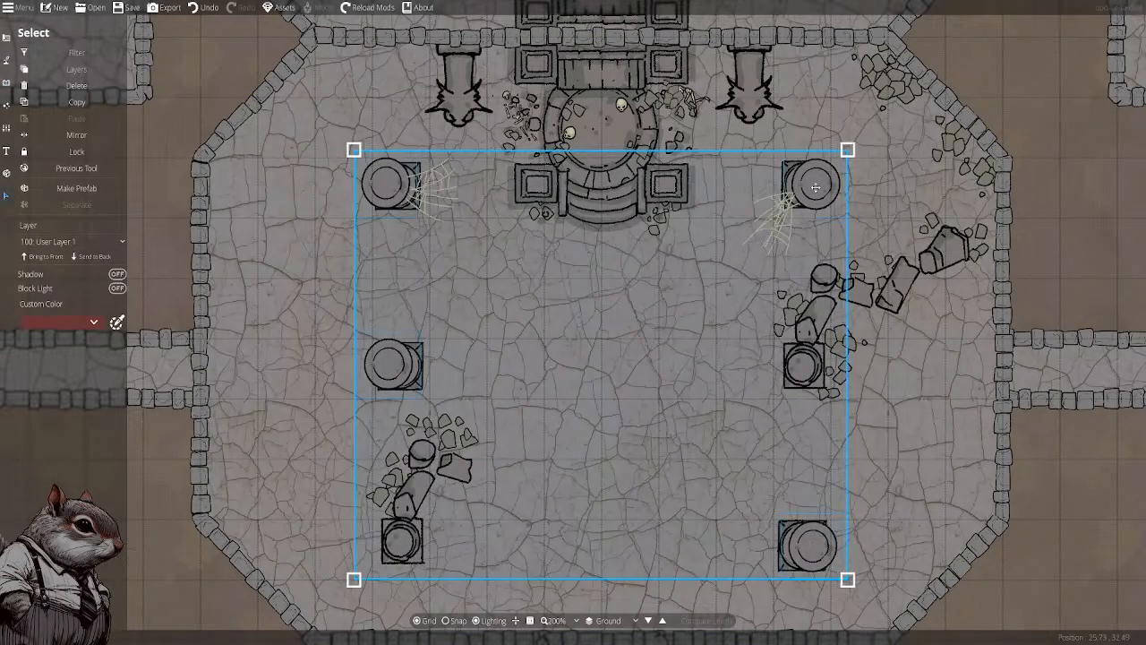
{"action": "left_click", "coordinate": [115, 244]}
{"action": "left_click", "coordinate": [70, 350]}
{"action": "left_click", "coordinate": [280, 254]}
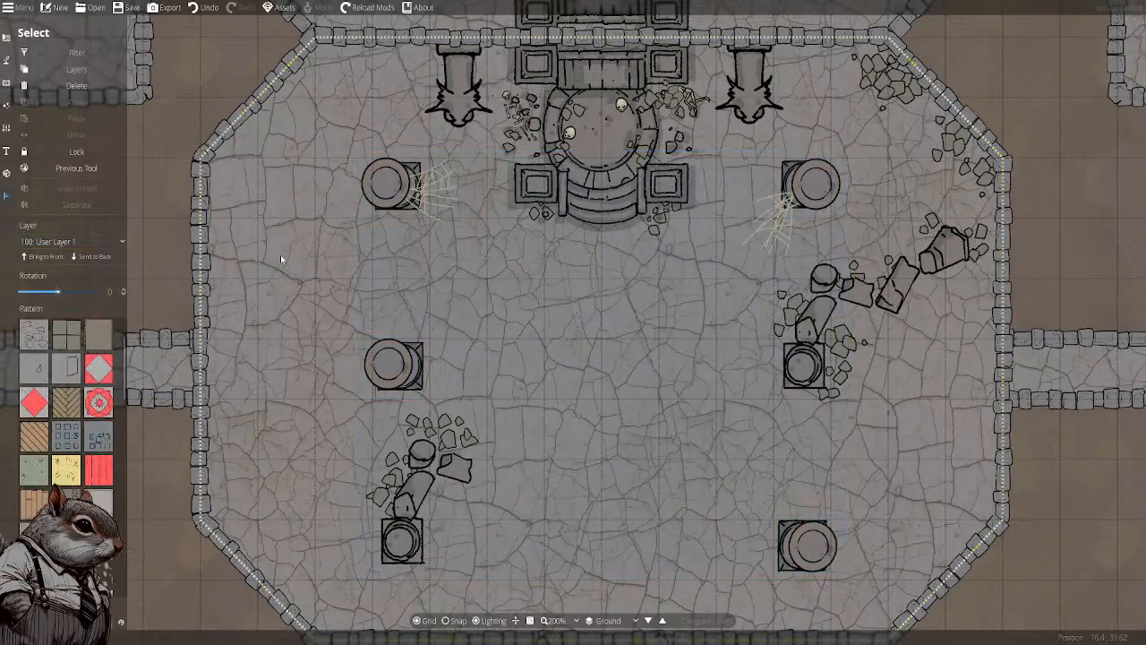
Place two narrow spiderwebs, at rotations 120 and 90, on the inner side of the middle west pillar
{"action": "left_click", "coordinate": [6, 83]}
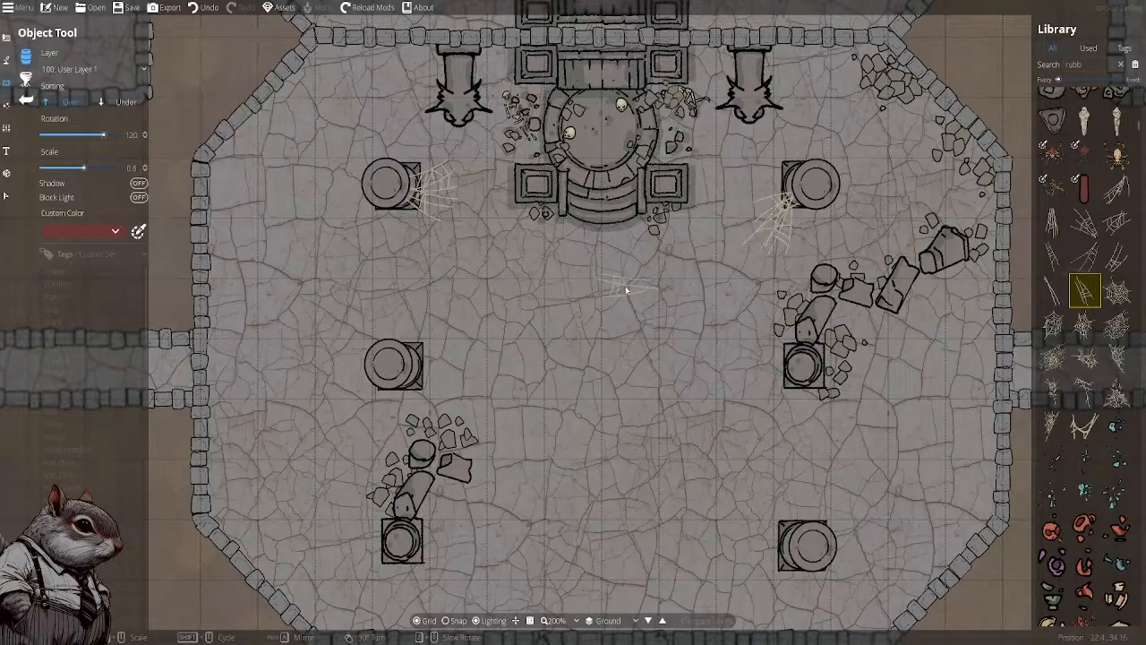
{"action": "left_click", "coordinate": [423, 364]}
{"action": "scroll", "coordinate": [423, 351], "scroll_direction": "down", "scroll_amount": 2}
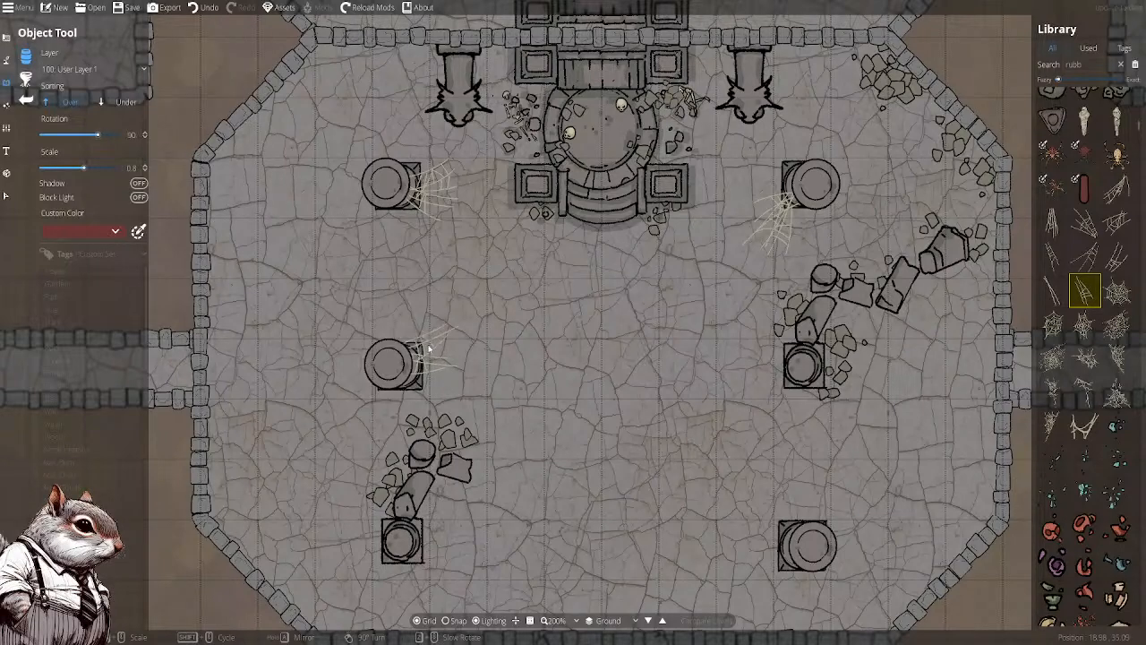
{"action": "left_click", "coordinate": [418, 351]}
Place narrow spiderwebs, rotated to fit, on the west side and northeast corner of the southeast pillar
{"action": "left_click_drag", "start_coordinate": [1022, 407], "coordinate": [943, 356]}
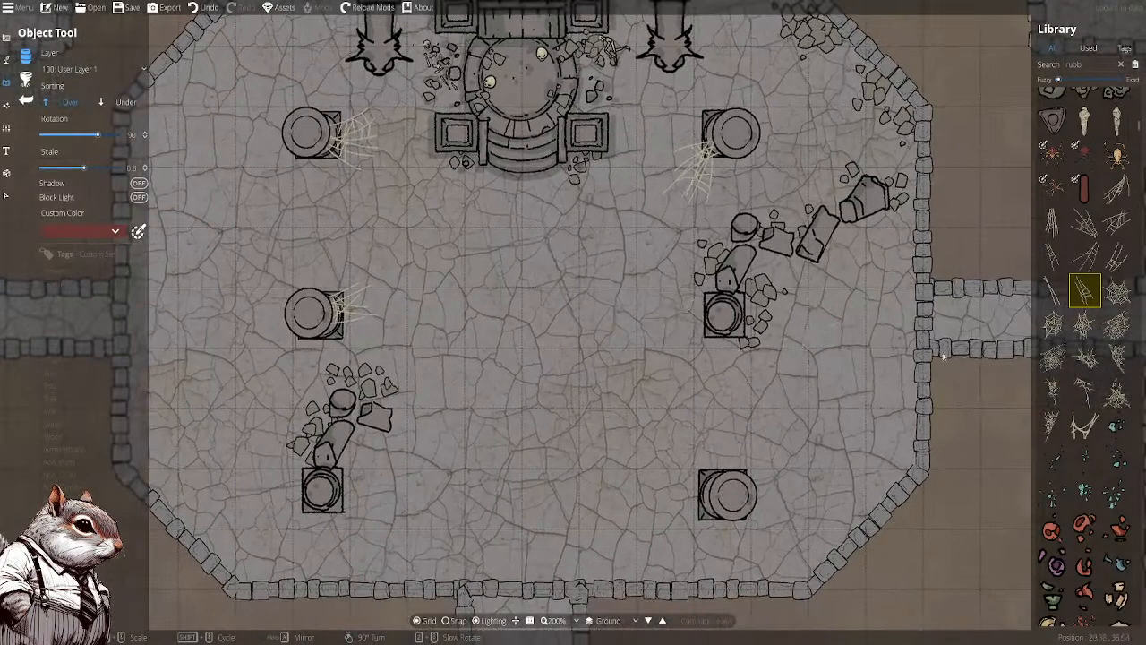
{"action": "left_click", "coordinate": [1052, 257]}
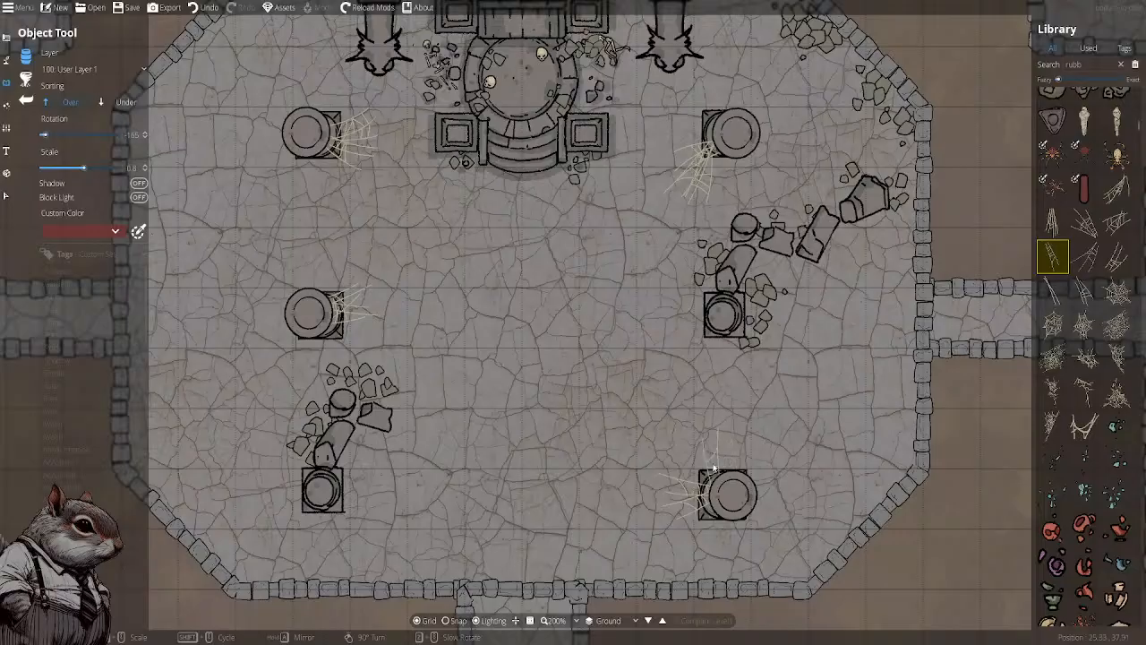
{"action": "scroll", "coordinate": [716, 461], "scroll_direction": "down", "scroll_amount": 4}
{"action": "scroll", "coordinate": [756, 477], "scroll_direction": "down", "scroll_amount": 4}
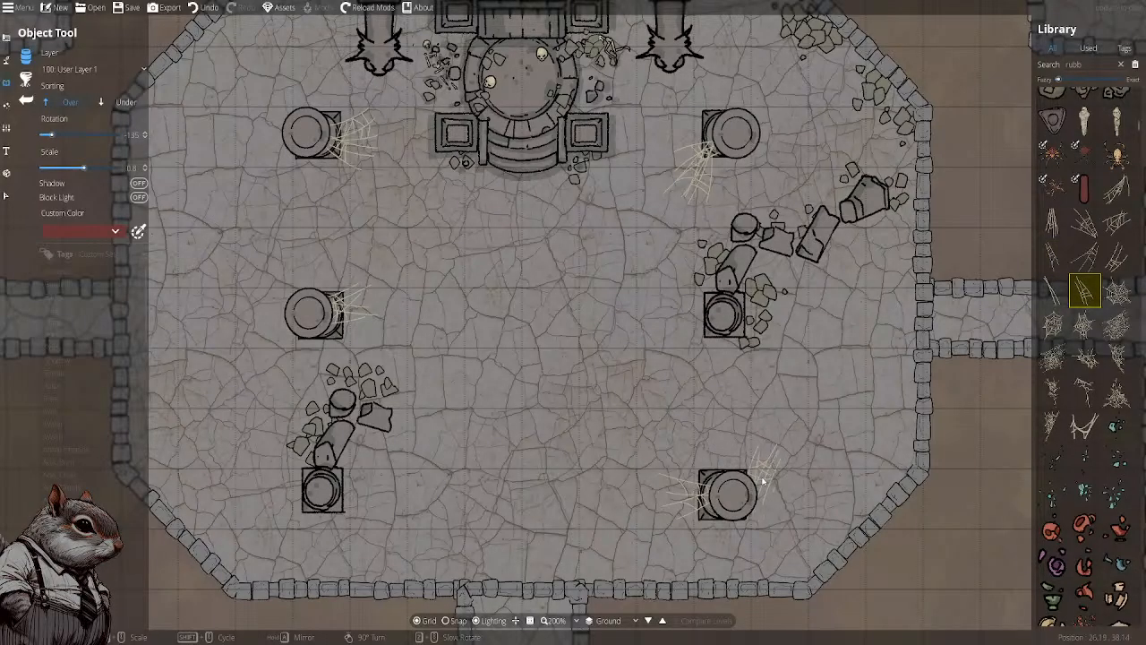
{"action": "scroll", "coordinate": [763, 482], "scroll_direction": "up", "scroll_amount": 1}
Add a narrow spiderweb to the outer southeast side of the northeast pillar, rotating it to fit
{"action": "left_click_drag", "start_coordinate": [710, 382], "coordinate": [701, 458]}
{"action": "scroll", "coordinate": [817, 229], "scroll_direction": "up", "scroll_amount": 2}
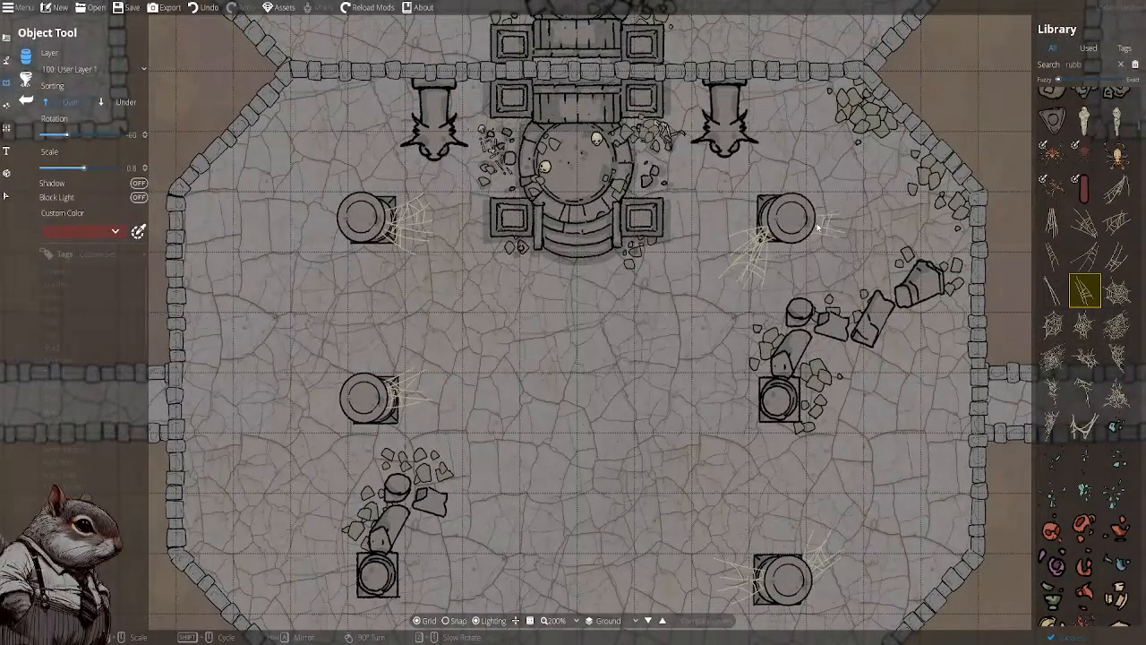
{"action": "left_click_drag", "start_coordinate": [848, 258], "coordinate": [825, 295]}
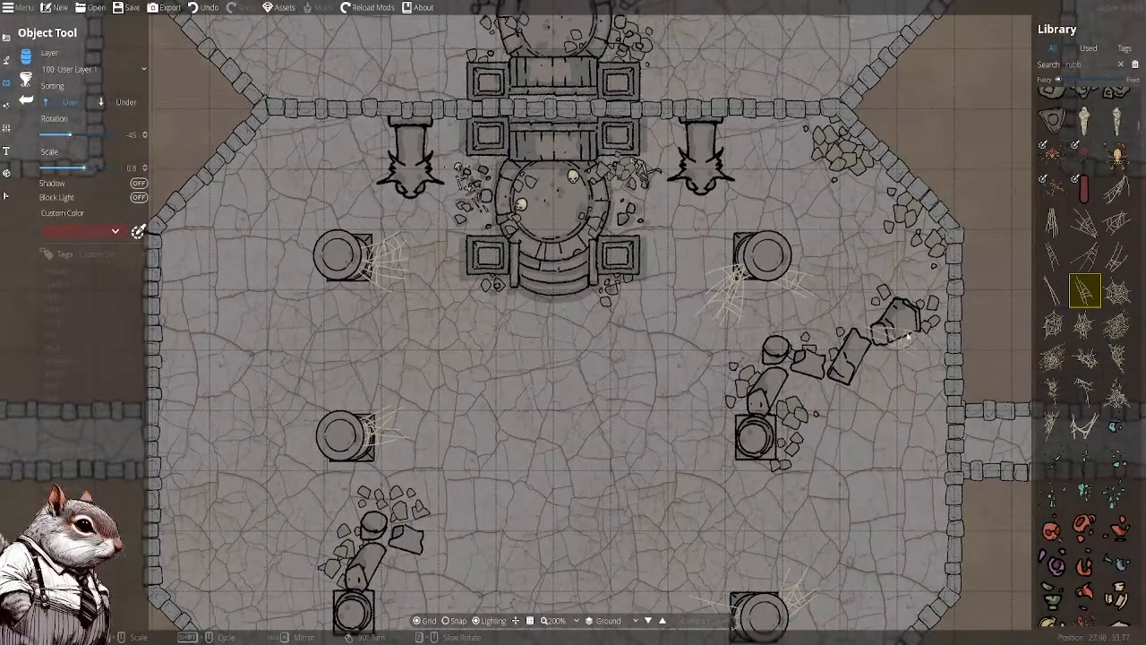
Place Spiderweb 19 in the hall's northwest corner at rotation 60 and scale 0.6 after trying other web shapes
{"action": "left_click", "coordinate": [1120, 336]}
{"action": "left_click_drag", "start_coordinate": [294, 165], "coordinate": [438, 184]}
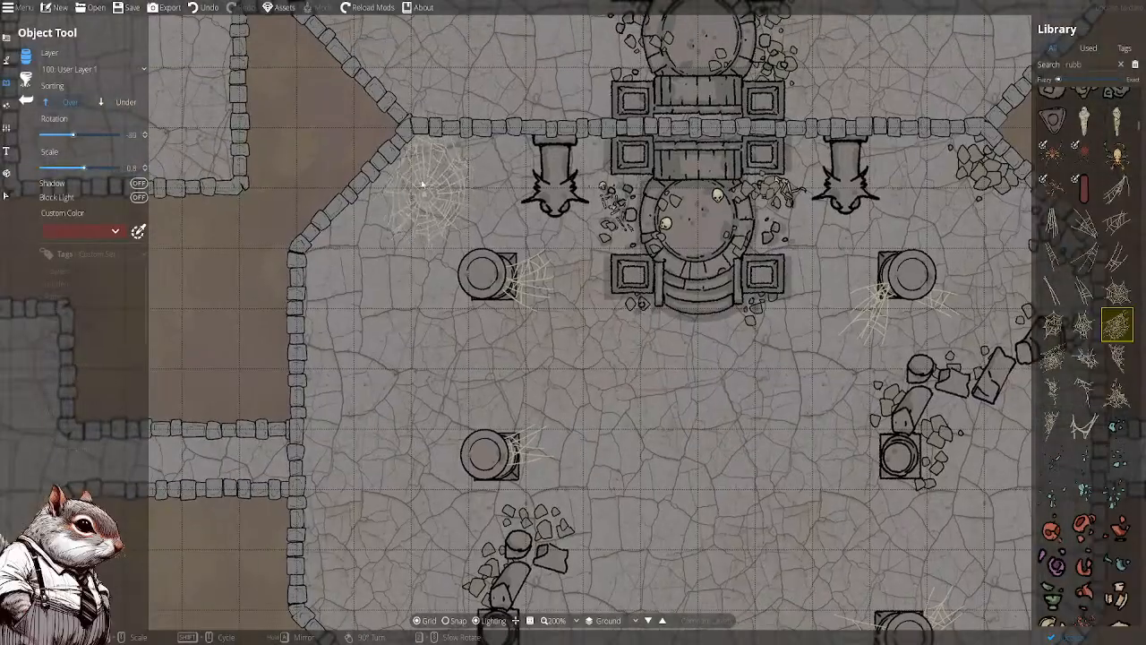
{"action": "scroll", "coordinate": [419, 184], "scroll_direction": "up", "scroll_amount": 2}
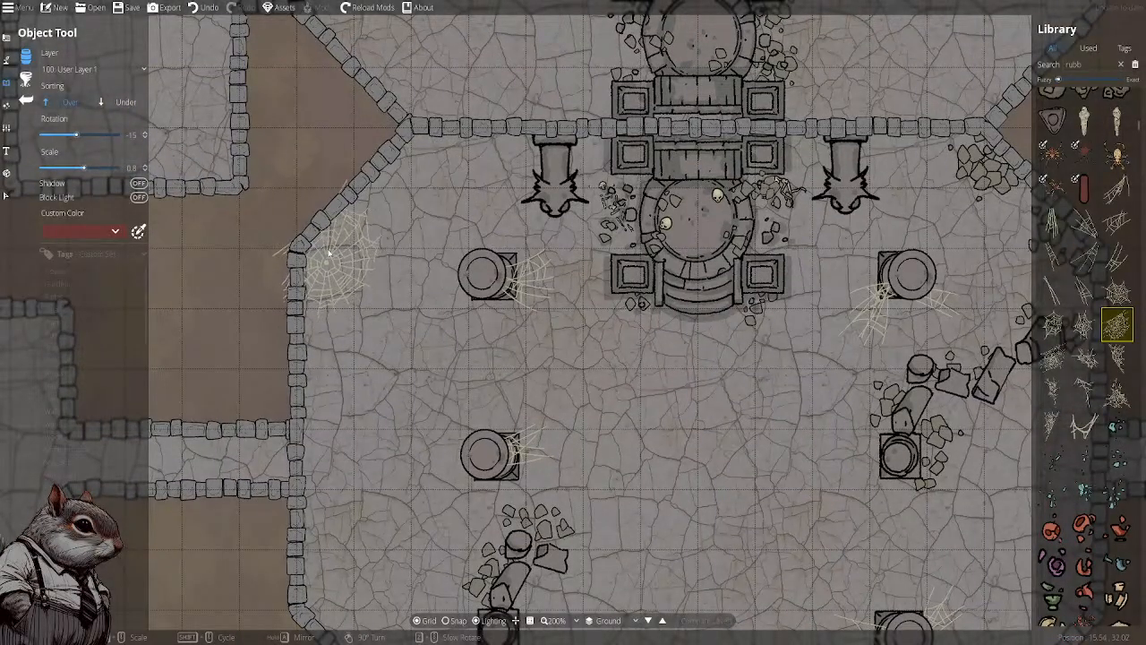
{"action": "left_click", "coordinate": [1053, 358]}
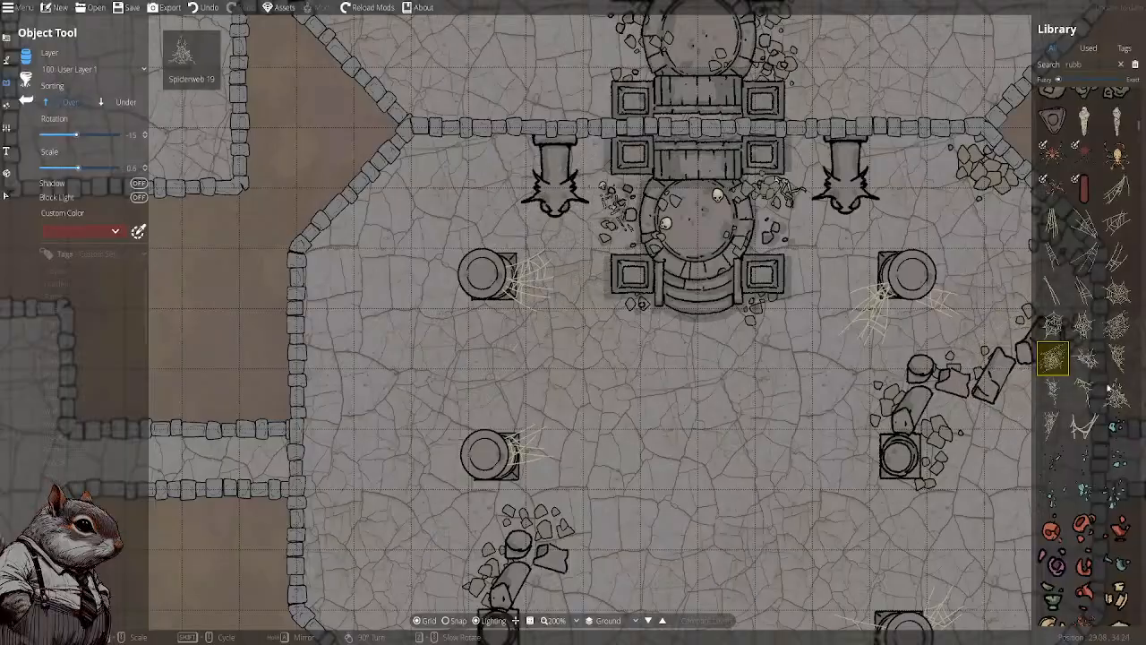
{"action": "left_click", "coordinate": [1084, 391]}
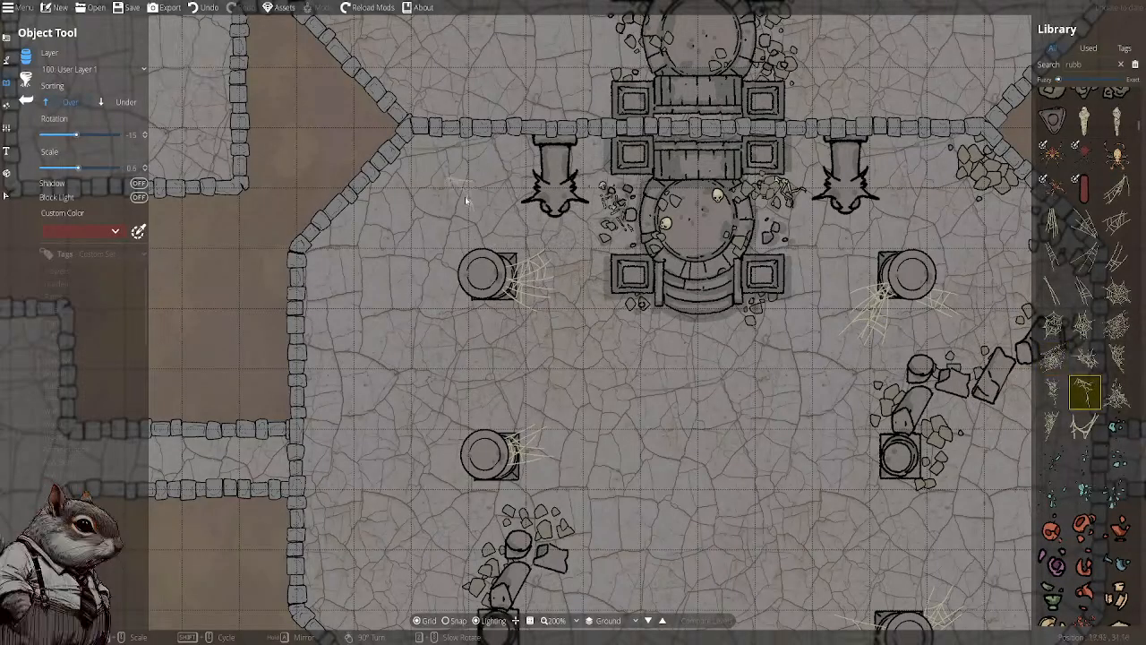
{"action": "left_click", "coordinate": [1117, 392]}
{"action": "scroll", "coordinate": [430, 176], "scroll_direction": "up", "scroll_amount": 3}
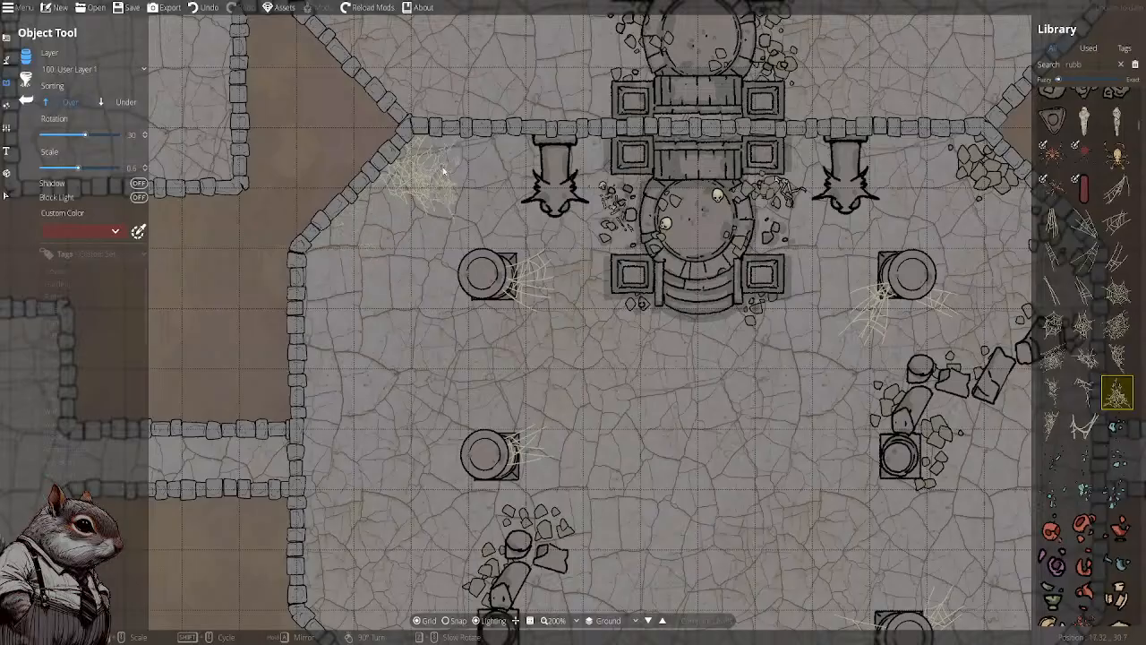
{"action": "scroll", "coordinate": [452, 158], "scroll_direction": "up", "scroll_amount": 2}
{"action": "left_click", "coordinate": [458, 159]}
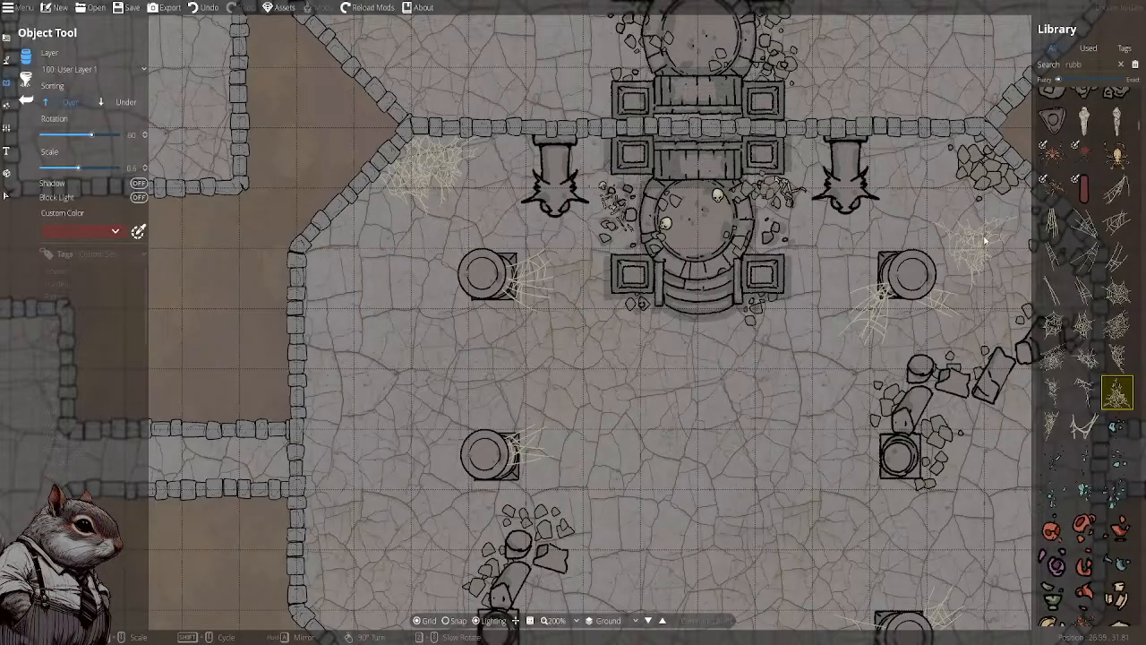
Search the object library for "spider" and fit the first spider asset beside the northwest cobweb at rotation -15 and scale 0.4
{"action": "left_click", "coordinate": [1081, 64]}
{"action": "type", "text": "spide"}
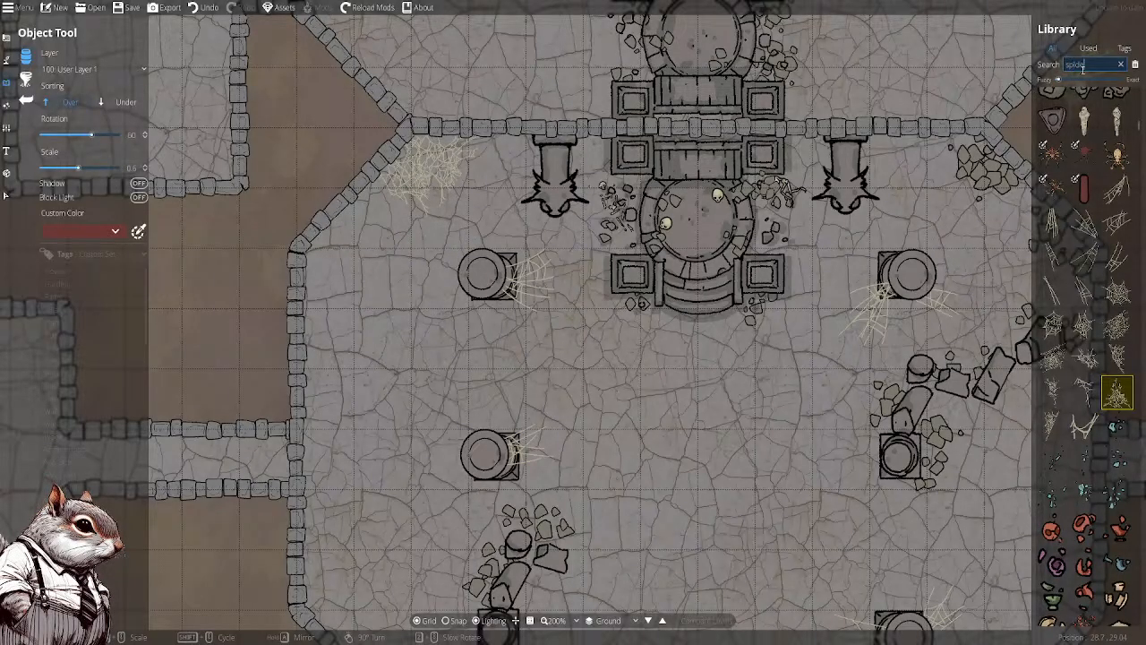
{"action": "type", "text": "r"}
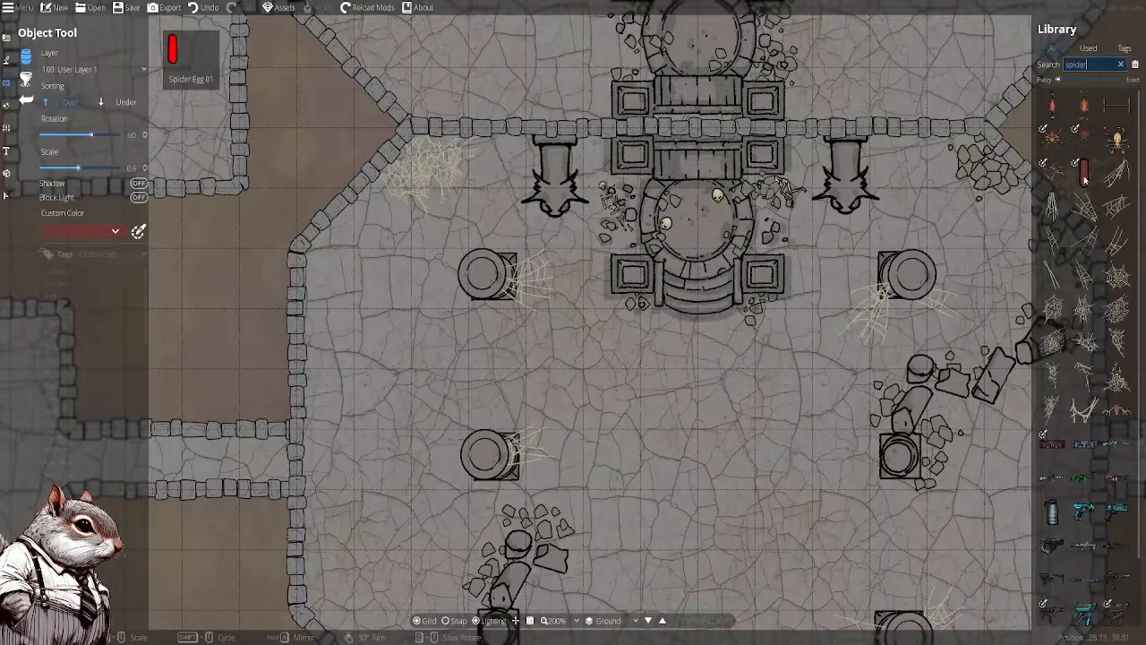
{"action": "left_click", "coordinate": [1053, 137]}
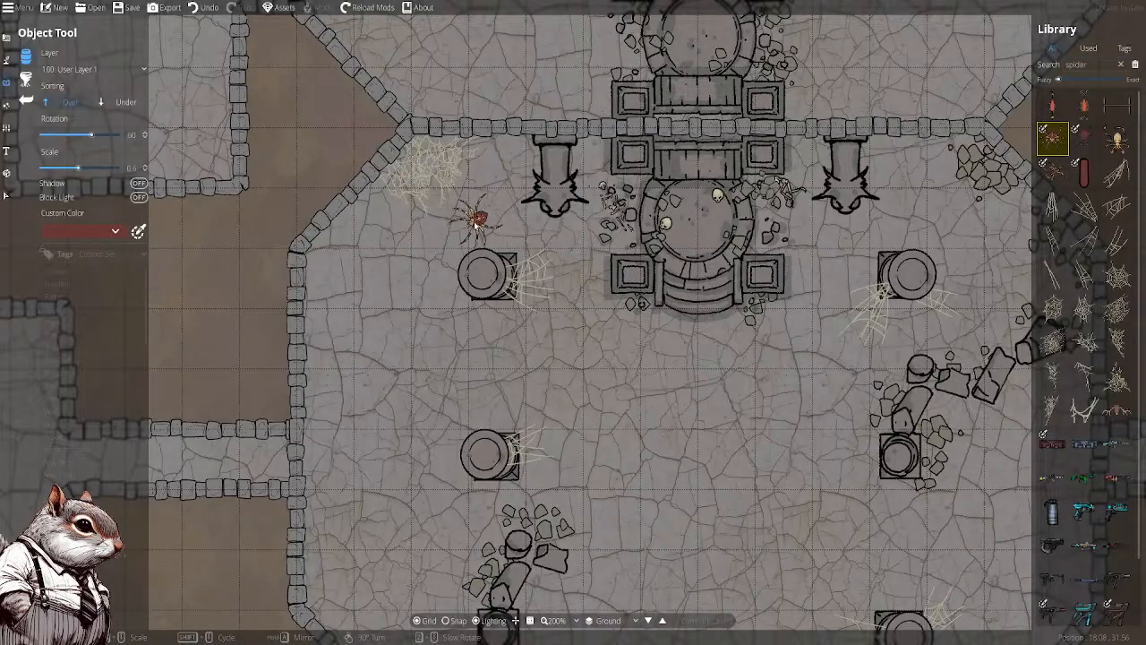
{"action": "scroll", "coordinate": [469, 219], "scroll_direction": "down", "scroll_amount": 5}
{"action": "scroll", "coordinate": [460, 212], "scroll_direction": "down", "scroll_amount": 2}
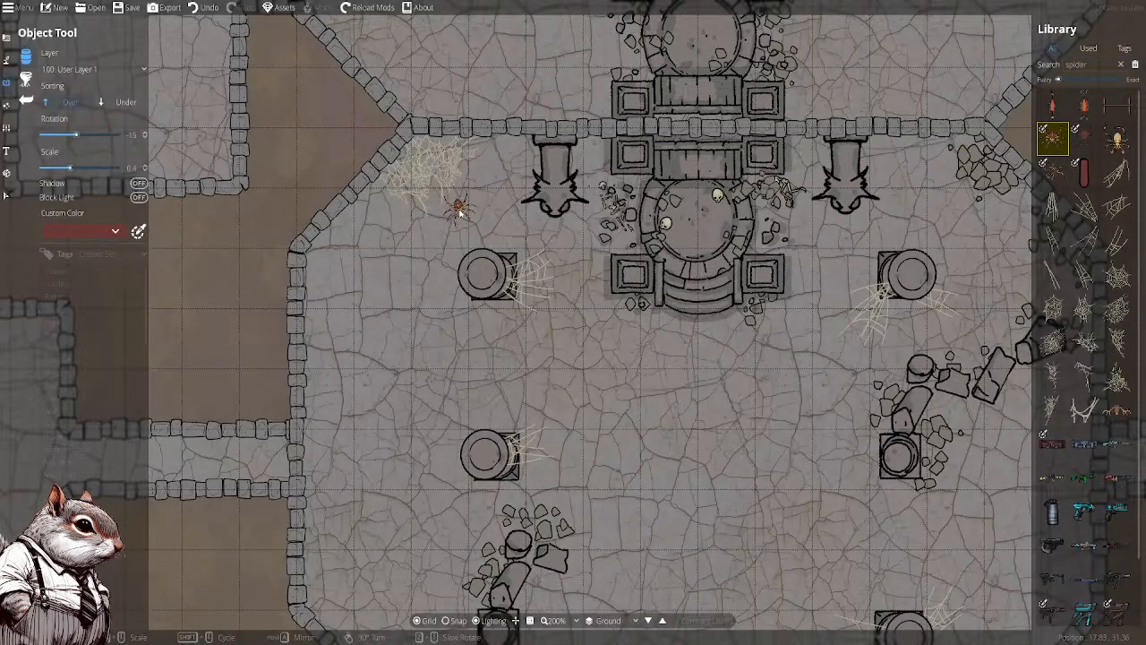
Set the custom colour to near-black and place the second spider variant on the northwest cobweb at rotation -15 and scale 0.2
{"action": "left_click", "coordinate": [117, 232]}
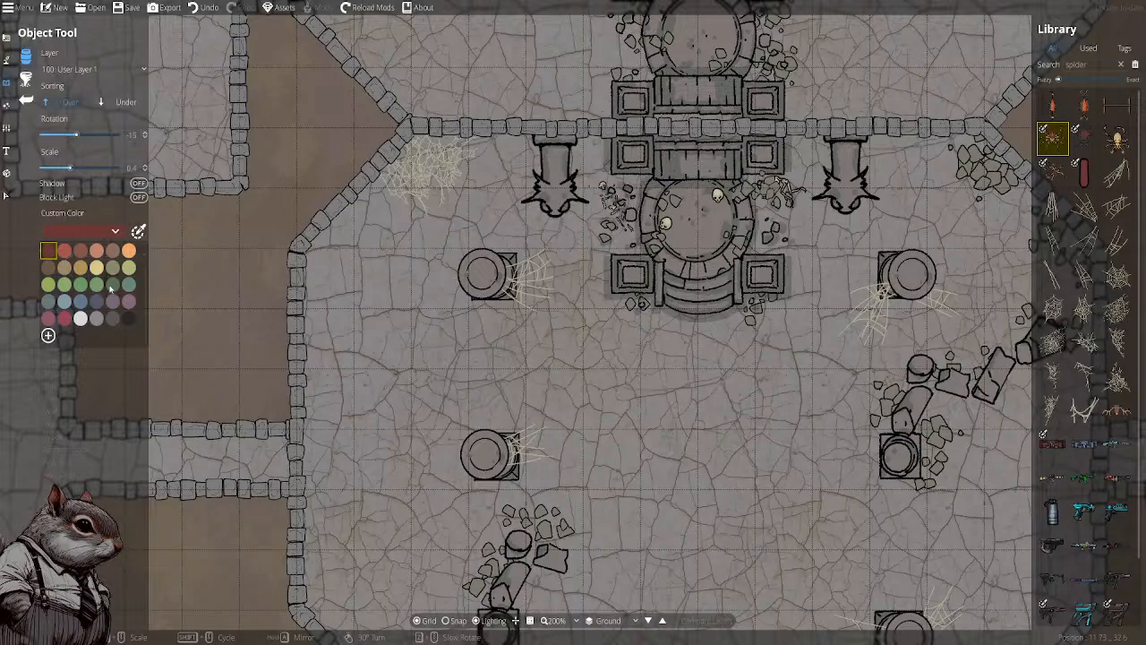
{"action": "left_click", "coordinate": [118, 320]}
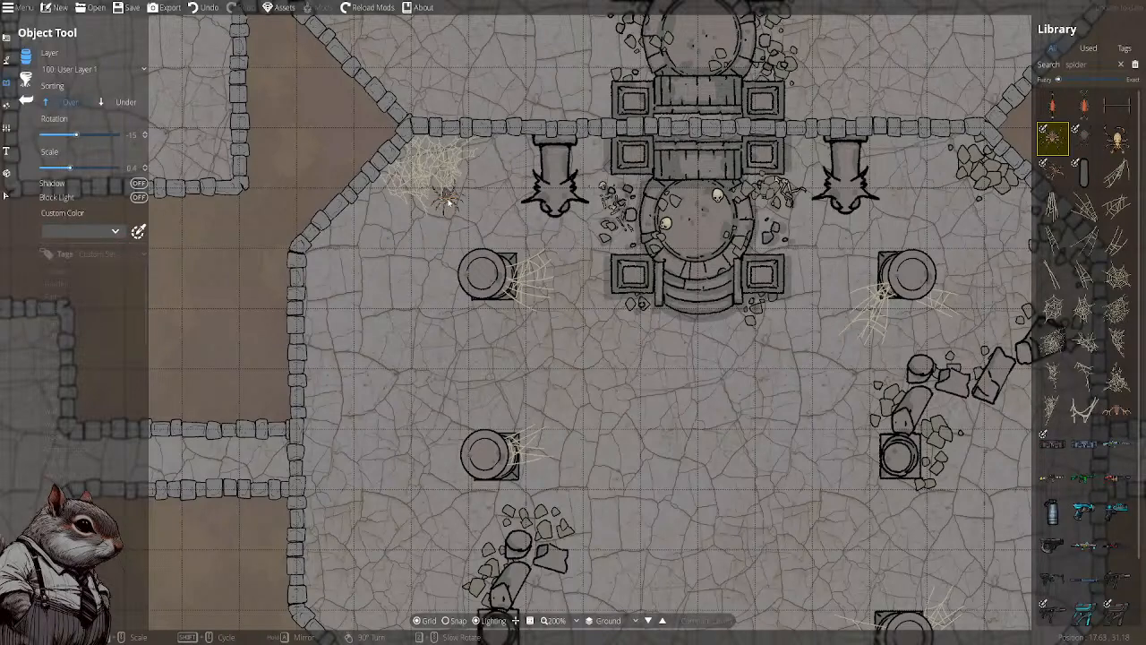
{"action": "scroll", "coordinate": [466, 215], "scroll_direction": "up", "scroll_amount": 13}
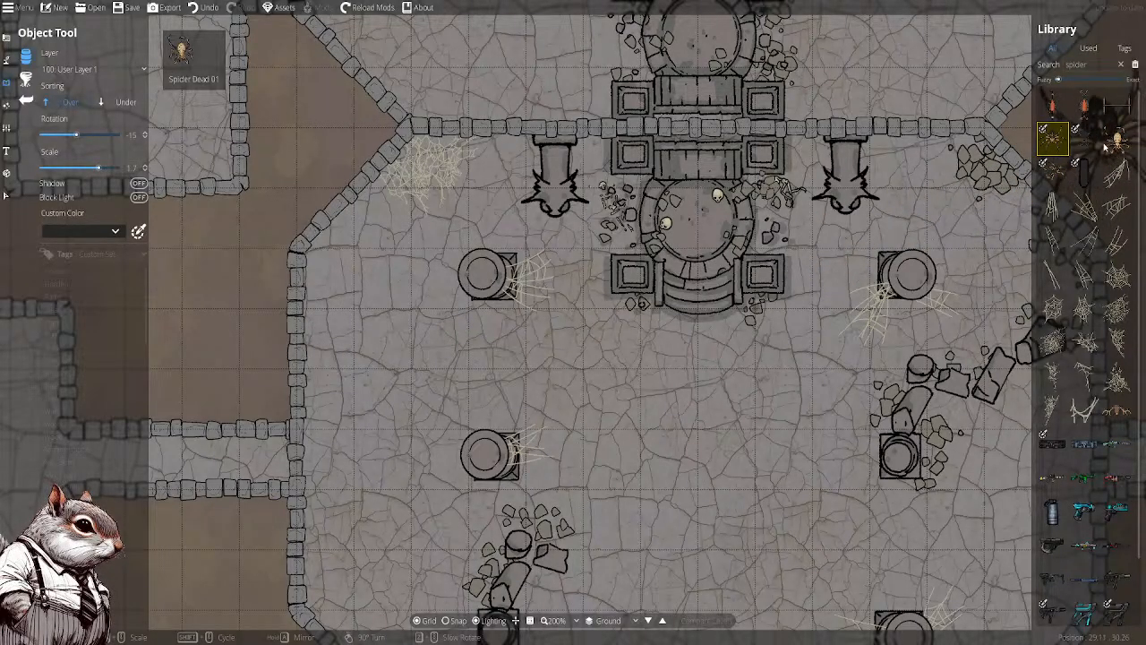
{"action": "left_click", "coordinate": [1085, 136]}
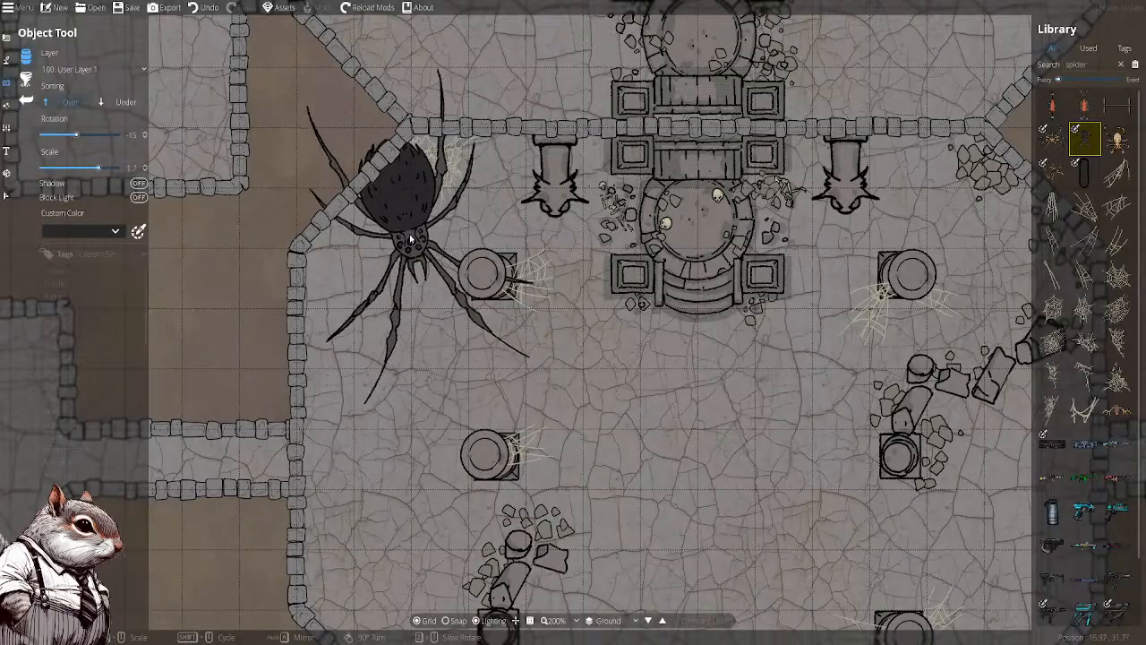
{"action": "scroll", "coordinate": [410, 238], "scroll_direction": "down", "scroll_amount": 15}
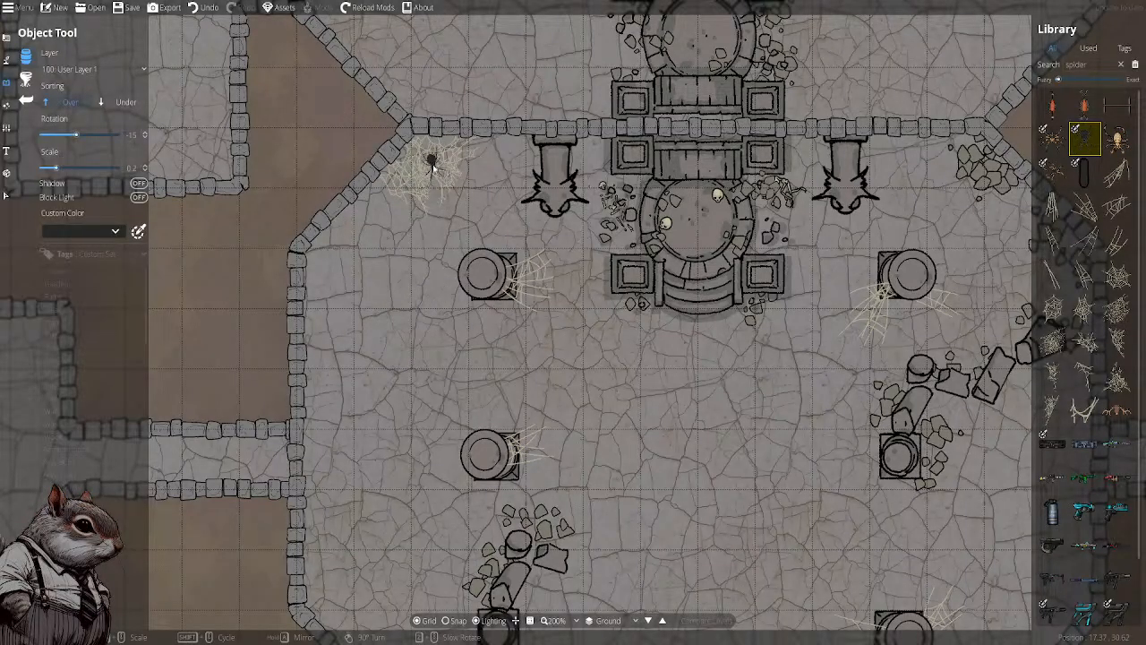
{"action": "left_click", "coordinate": [435, 163]}
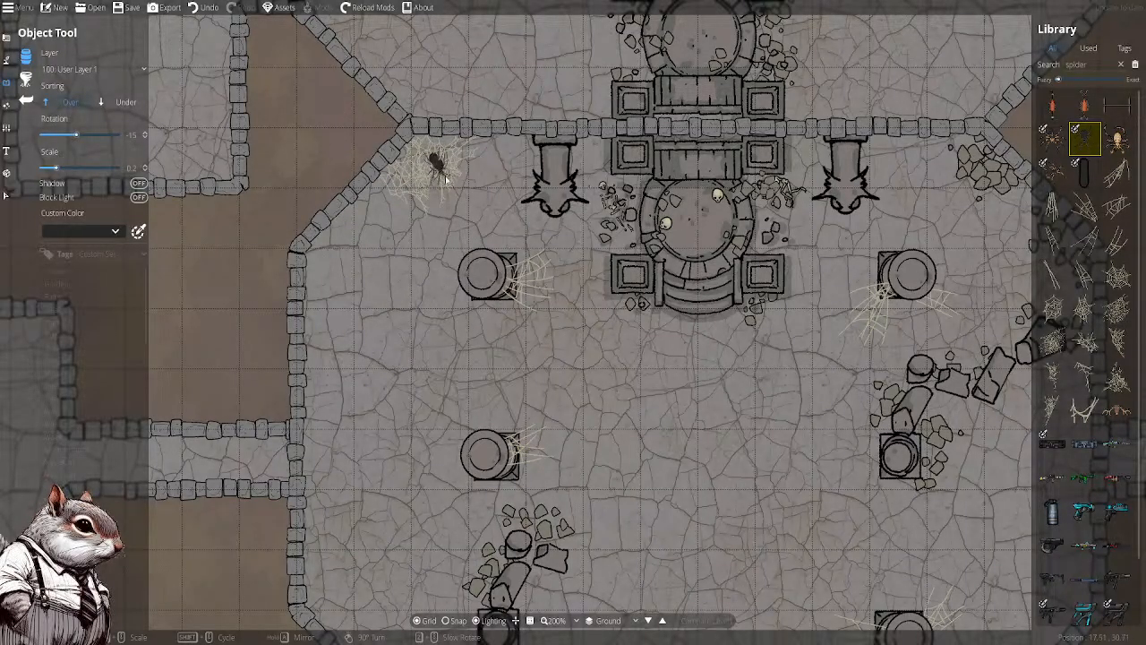
{"action": "left_click_drag", "start_coordinate": [695, 355], "coordinate": [575, 323]}
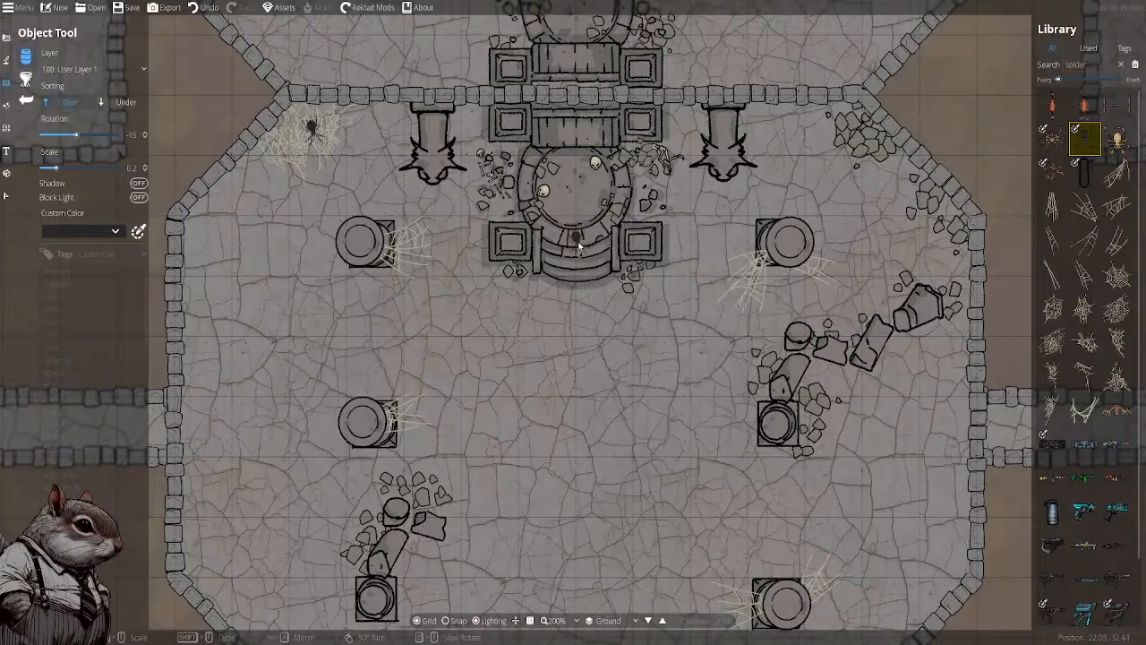
{"action": "left_click_drag", "start_coordinate": [703, 240], "coordinate": [685, 261]}
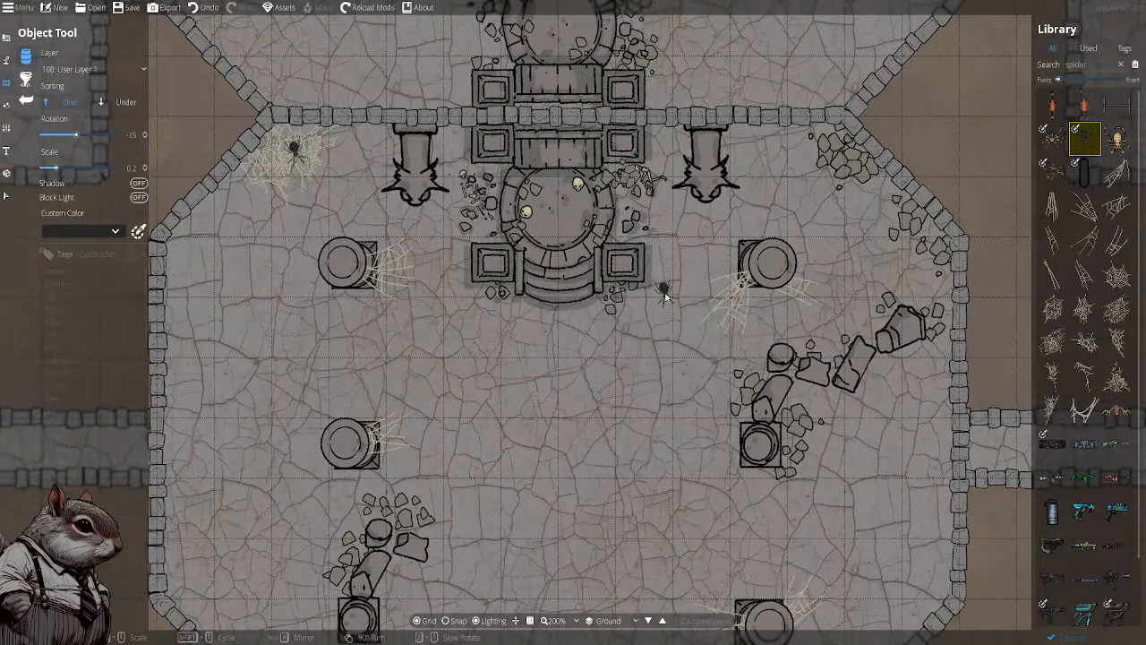
{"action": "scroll", "coordinate": [665, 297], "scroll_direction": "up", "scroll_amount": 4}
{"action": "scroll", "coordinate": [665, 296], "scroll_direction": "down", "scroll_amount": 1}
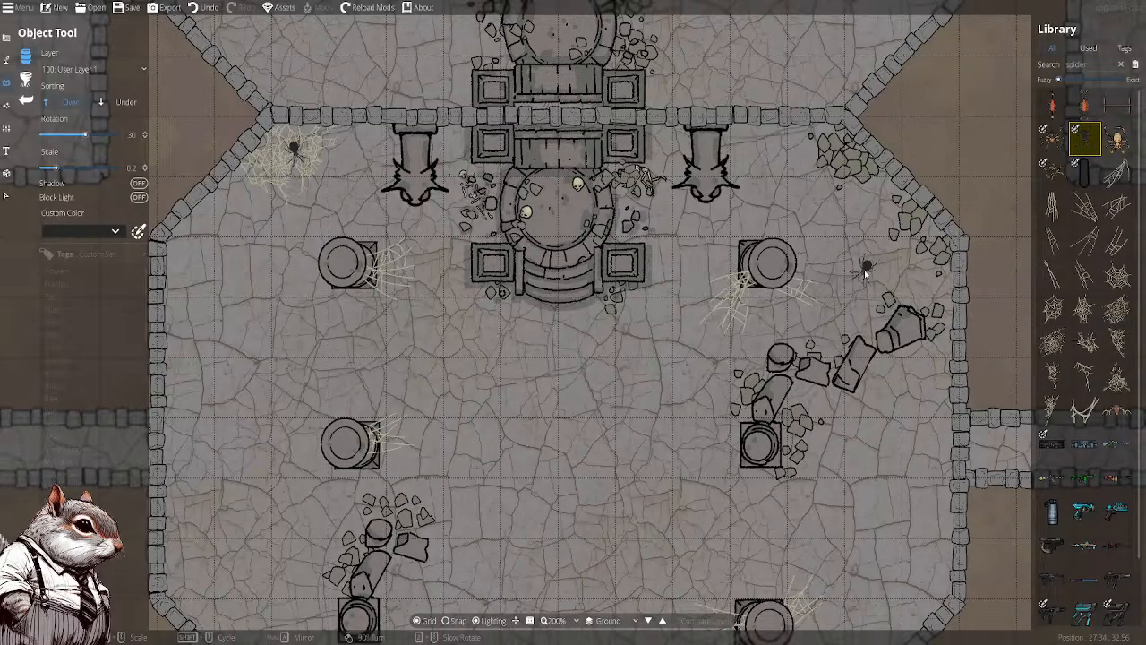
{"action": "left_click_drag", "start_coordinate": [843, 270], "coordinate": [830, 232]}
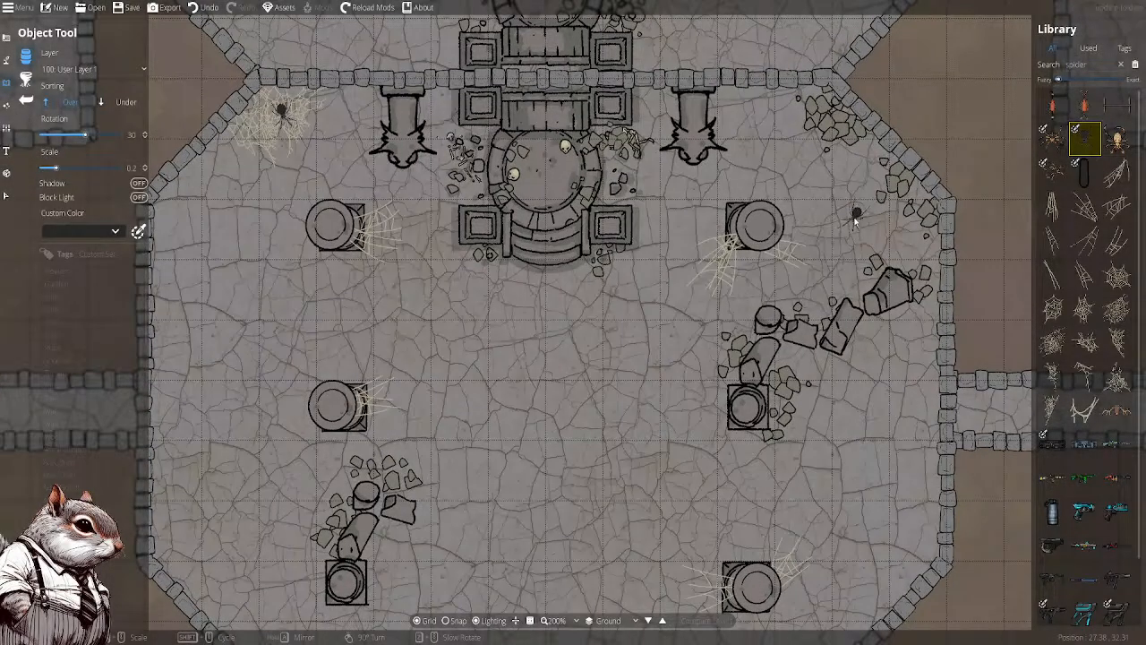
{"action": "left_click", "coordinate": [1116, 172]}
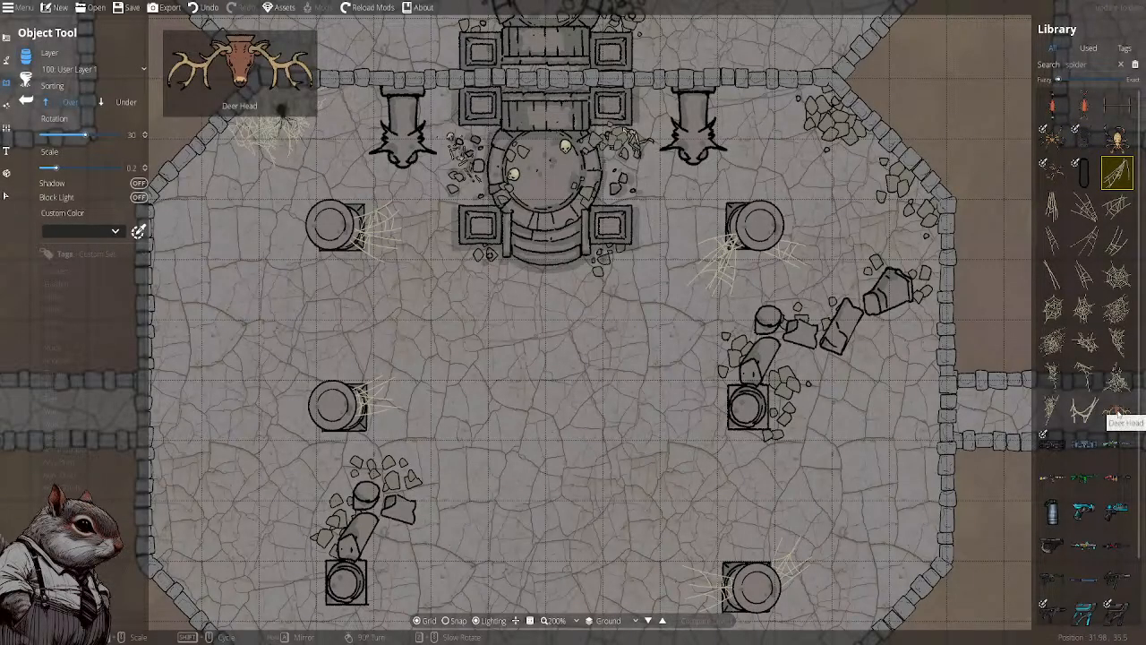
{"action": "scroll", "coordinate": [1088, 453], "scroll_direction": "down", "scroll_amount": 1}
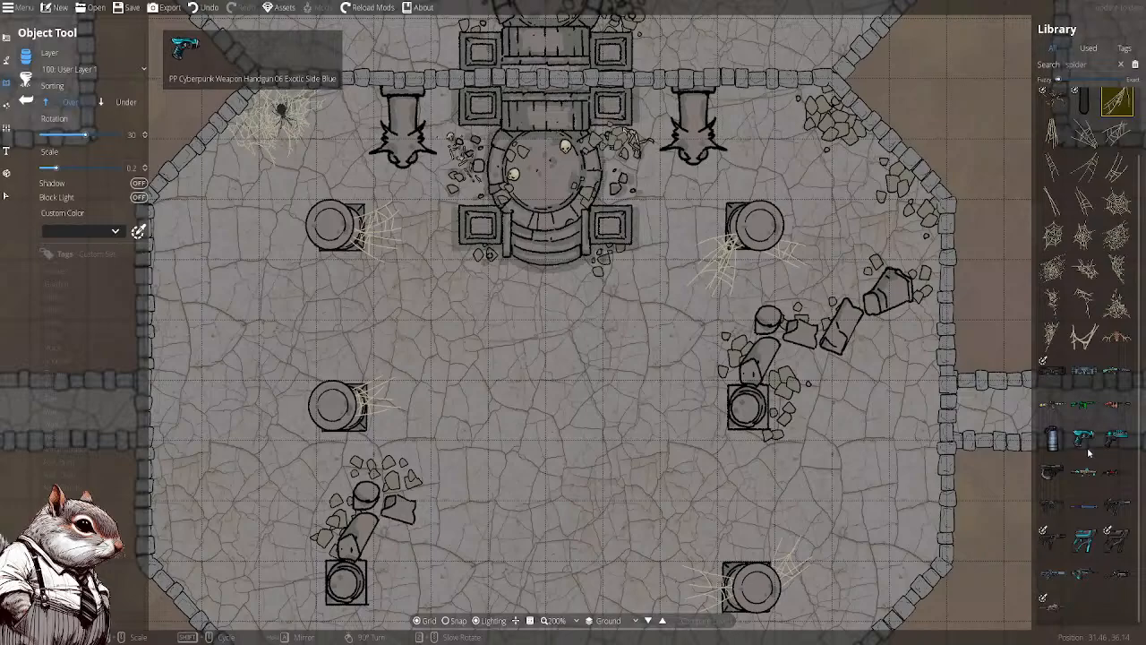
{"action": "left_click_drag", "start_coordinate": [663, 380], "coordinate": [705, 301]}
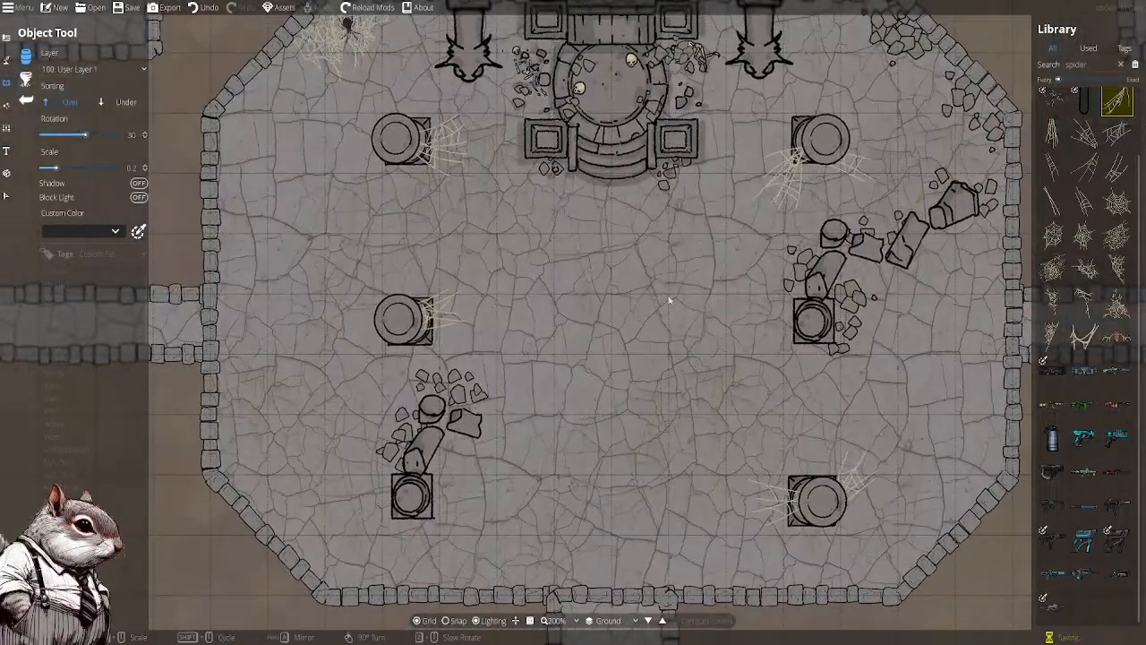
{"action": "scroll", "coordinate": [680, 322], "scroll_direction": "down", "scroll_amount": 3}
{"action": "scroll", "coordinate": [663, 329], "scroll_direction": "up", "scroll_amount": 2}
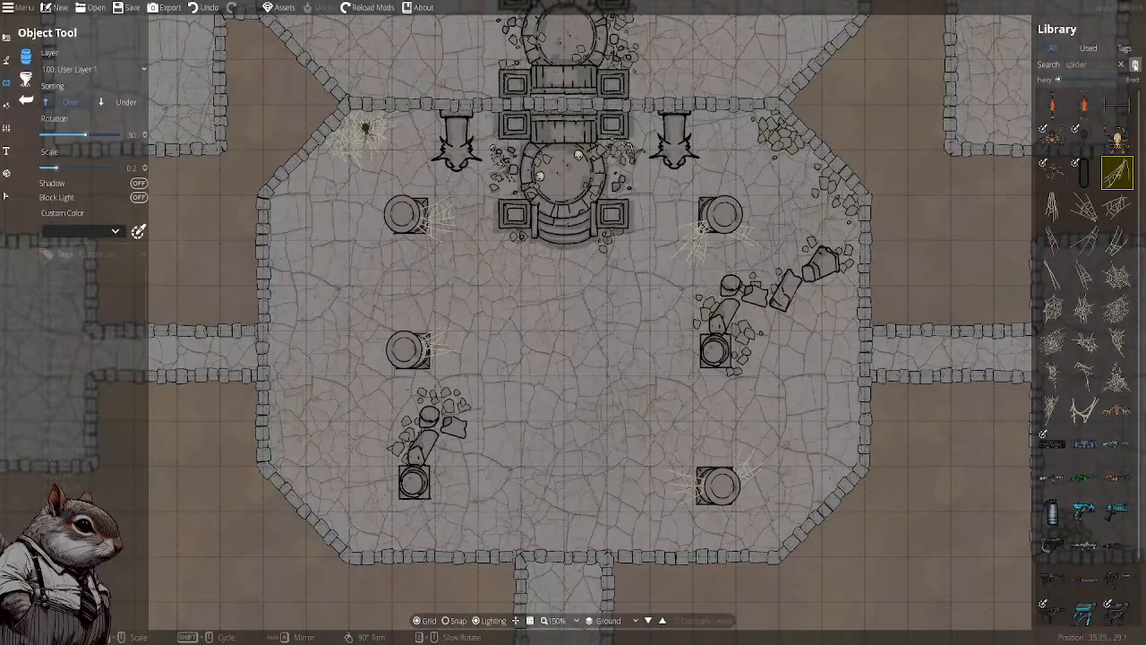
Show the unfiltered object library and look through the bones, tomb, treasure, gargoyle and statue assets for hall decorations
{"action": "left_click", "coordinate": [1134, 64]}
{"action": "left_click_drag", "start_coordinate": [1140, 100], "coordinate": [1144, 160]}
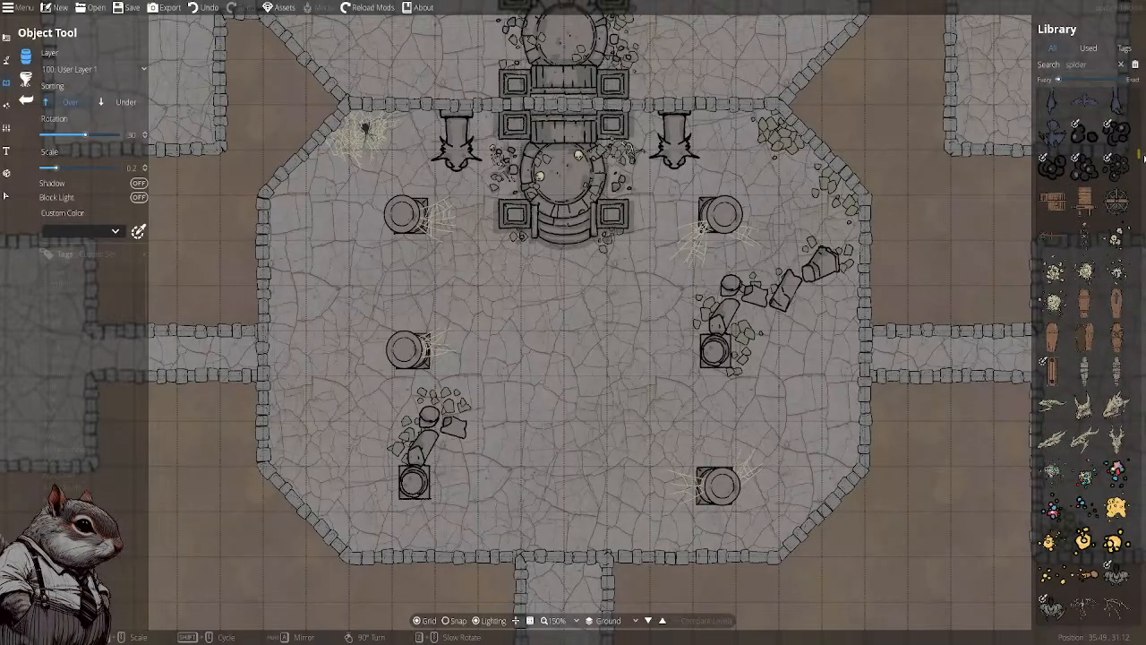
{"action": "scroll", "coordinate": [1114, 309], "scroll_direction": "down", "scroll_amount": 4}
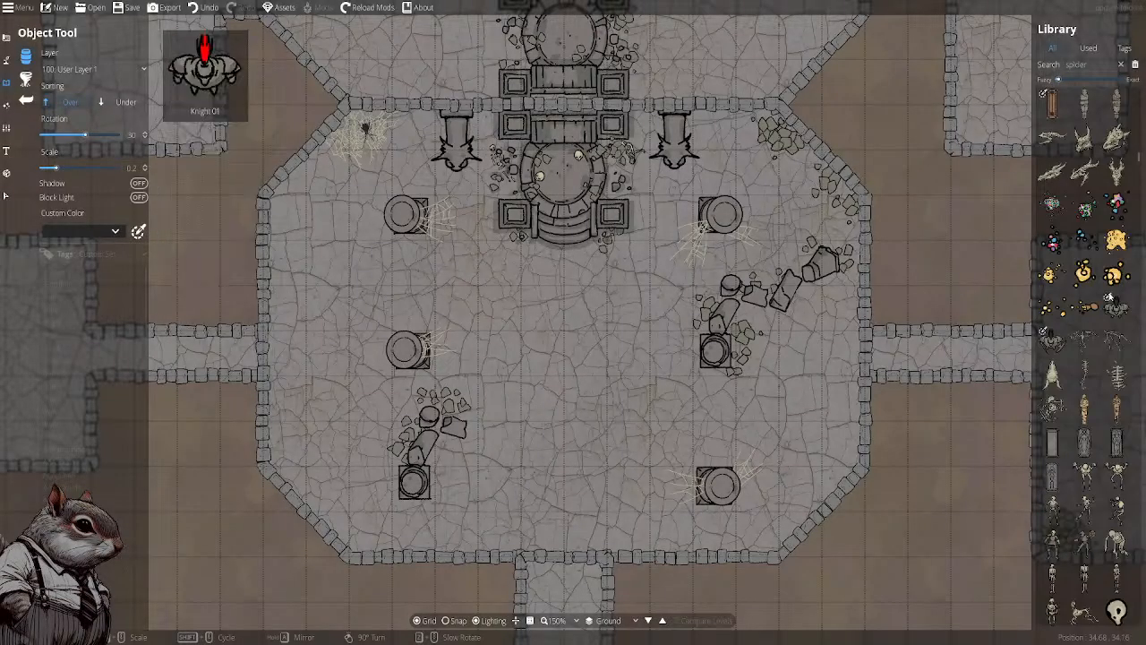
{"action": "scroll", "coordinate": [1110, 295], "scroll_direction": "down", "scroll_amount": 1}
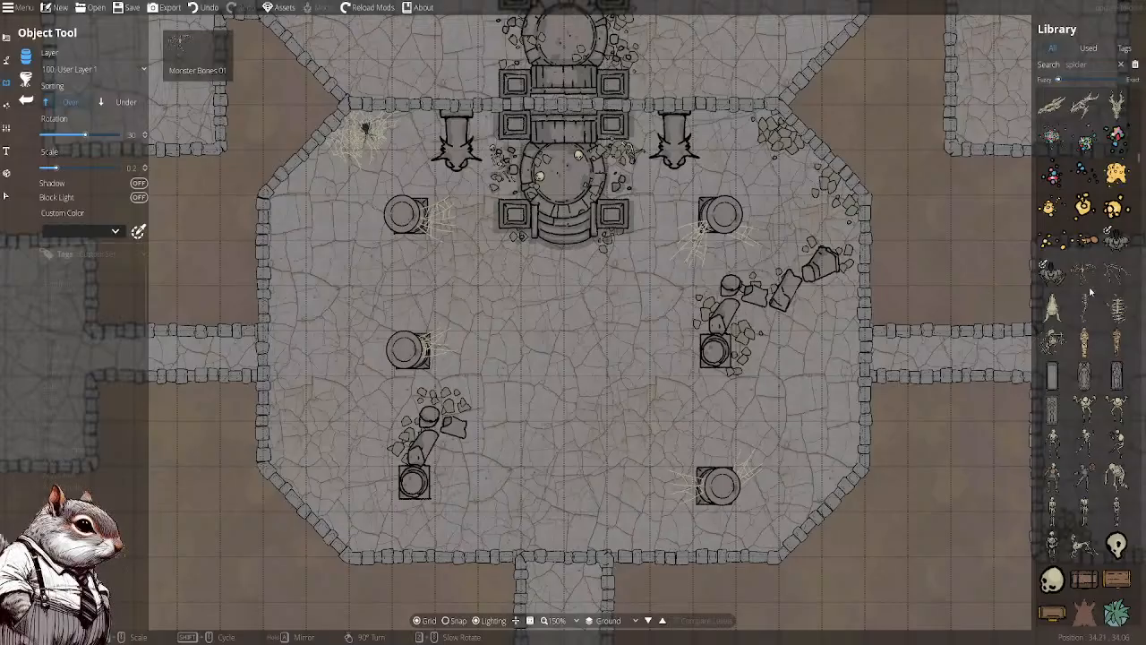
{"action": "mouse_move", "coordinate": [1094, 293]}
{"action": "scroll", "coordinate": [1094, 295], "scroll_direction": "down", "scroll_amount": 2}
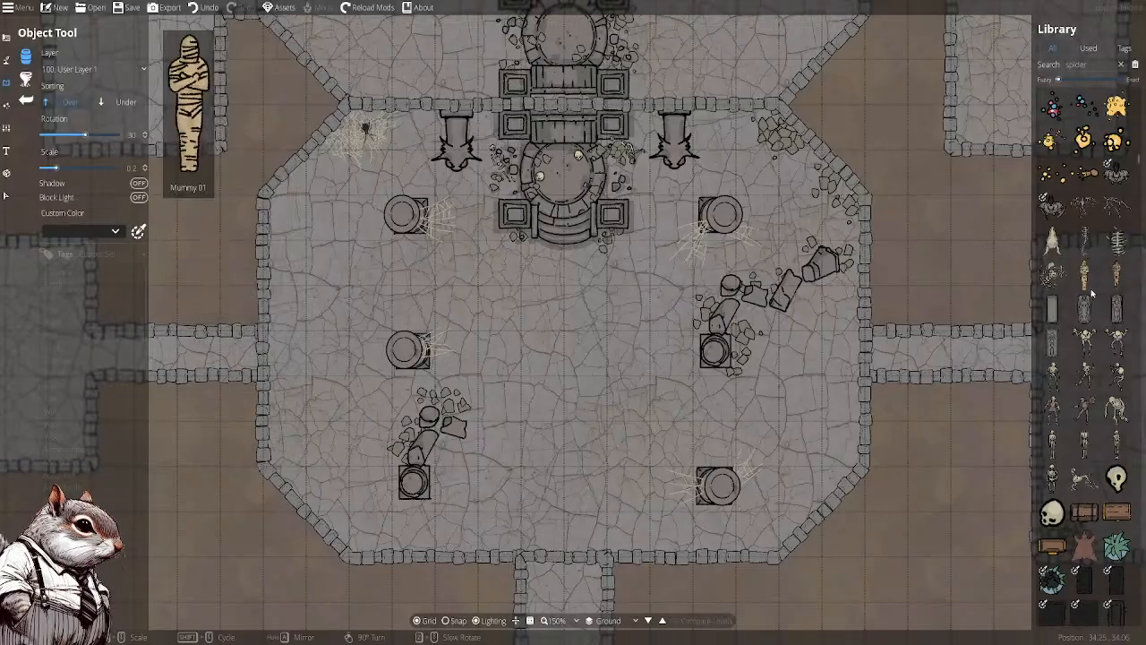
{"action": "scroll", "coordinate": [1091, 305], "scroll_direction": "down", "scroll_amount": 1}
{"action": "scroll", "coordinate": [1093, 302], "scroll_direction": "down", "scroll_amount": 6}
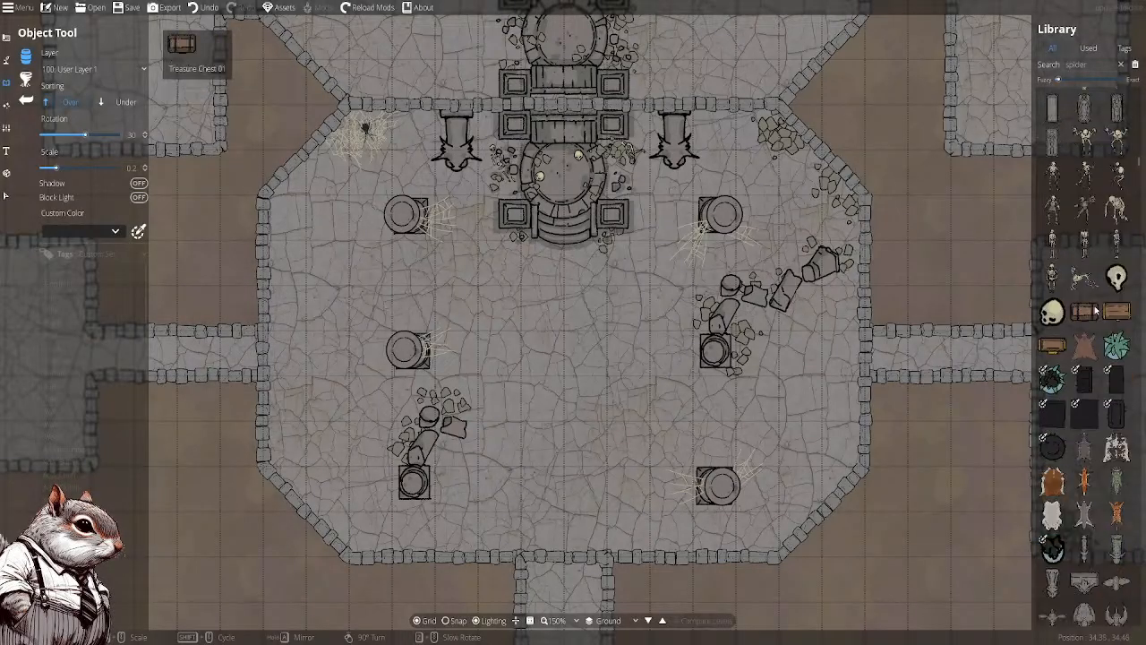
{"action": "scroll", "coordinate": [1092, 308], "scroll_direction": "up", "scroll_amount": 1}
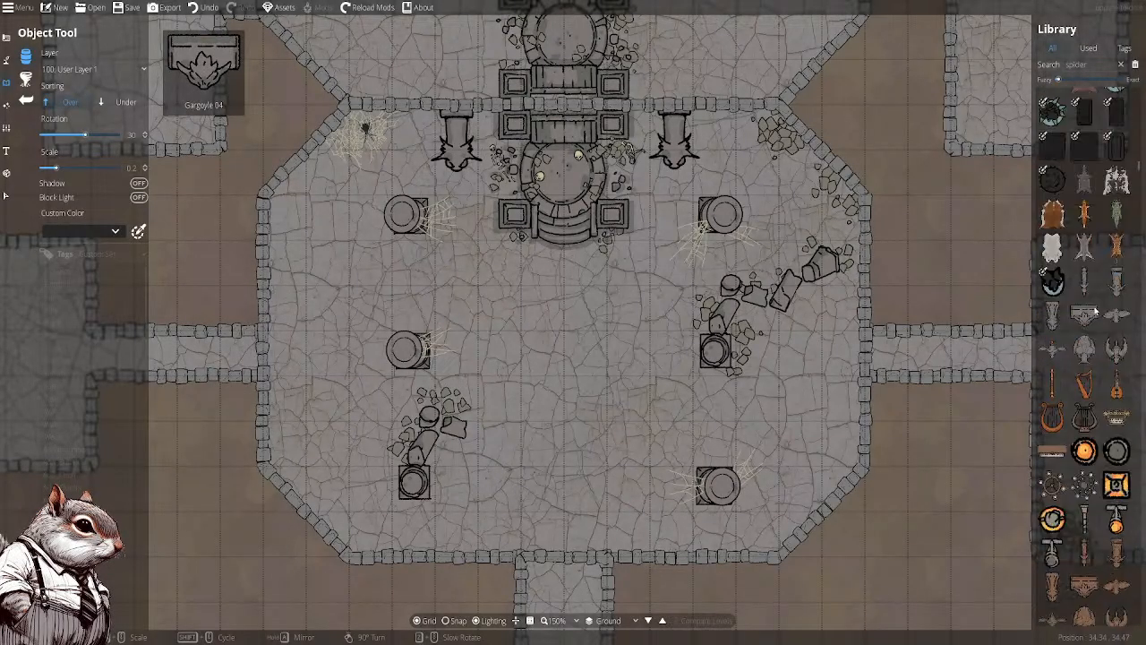
{"action": "scroll", "coordinate": [1091, 305], "scroll_direction": "down", "scroll_amount": 3}
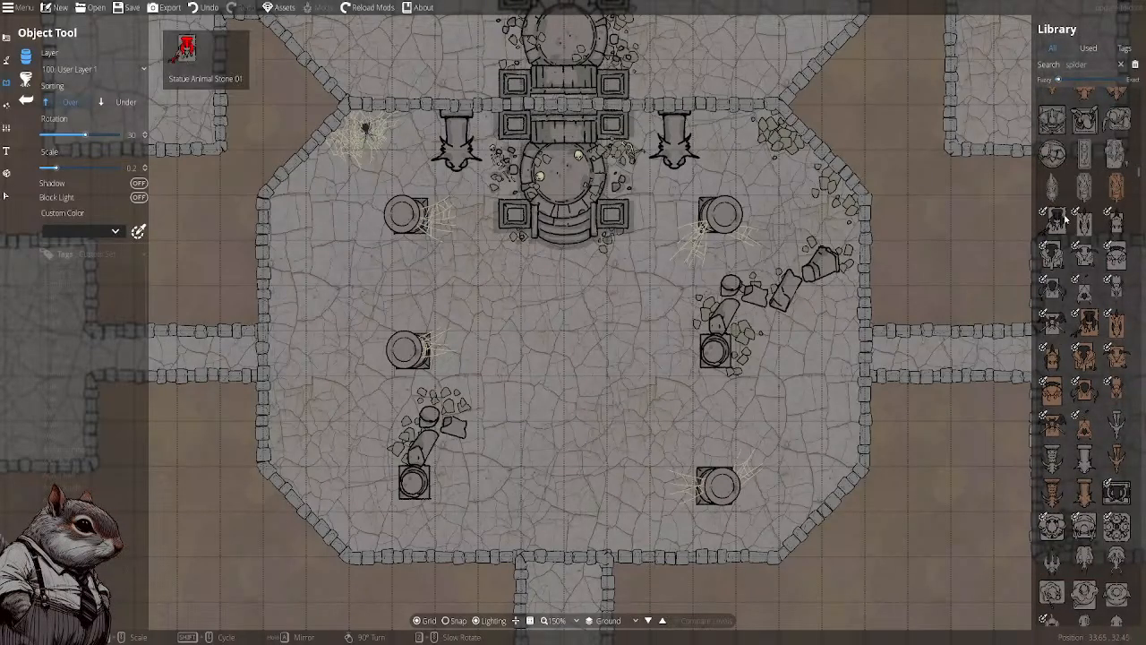
Set the custom colour to light yellow-green and look through the stone and wood statue assets
{"action": "left_click", "coordinate": [54, 231]}
{"action": "left_click", "coordinate": [133, 271]}
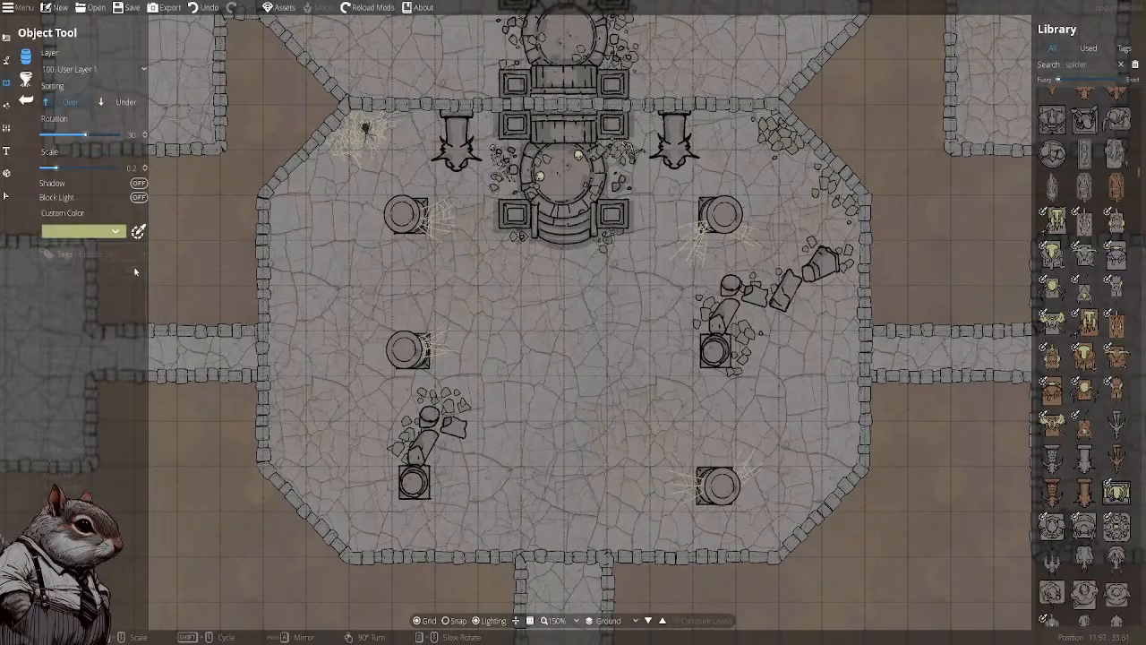
{"action": "scroll", "coordinate": [1061, 260], "scroll_direction": "down", "scroll_amount": 2}
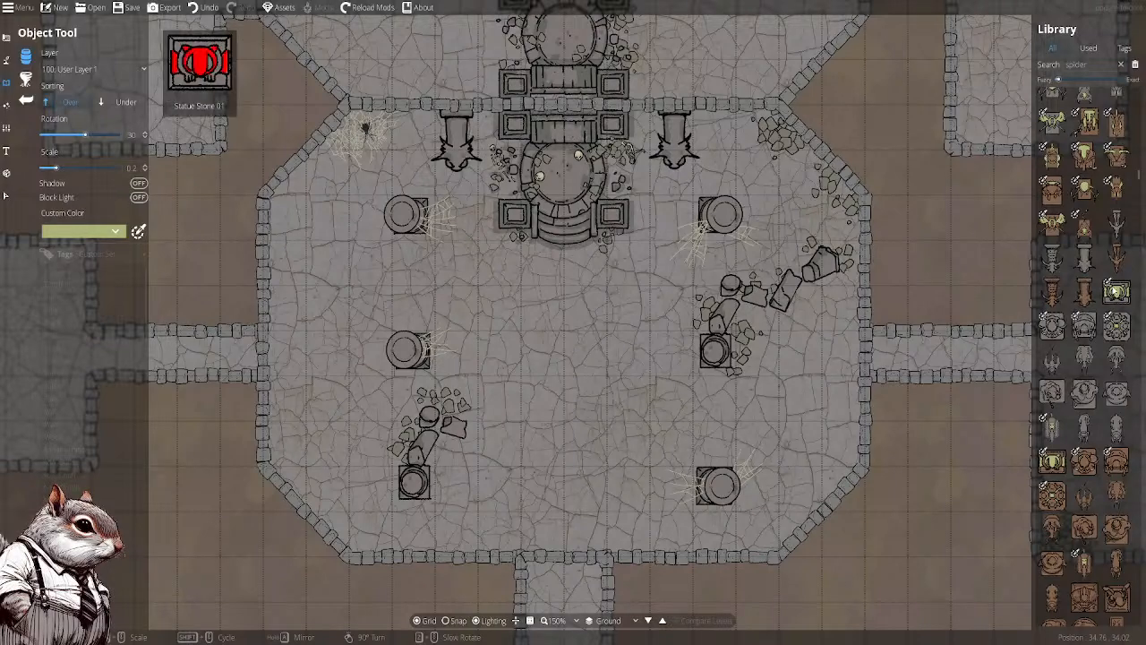
{"action": "scroll", "coordinate": [1117, 300], "scroll_direction": "down", "scroll_amount": 3}
{"action": "left_click", "coordinate": [1115, 292]}
{"action": "left_click", "coordinate": [1114, 291]}
{"action": "scroll", "coordinate": [1110, 292], "scroll_direction": "down", "scroll_amount": 3}
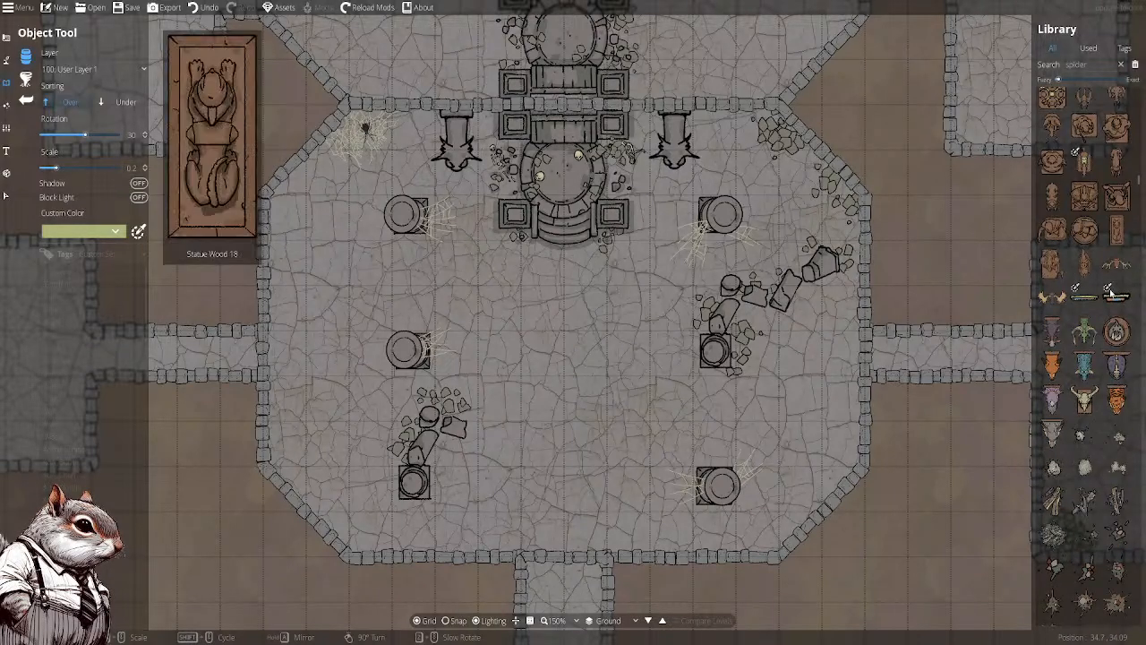
Look through the object library's statues, debris, furniture, traps and weapons for props that suit the pillared room
{"action": "scroll", "coordinate": [1110, 291], "scroll_direction": "down", "scroll_amount": 4}
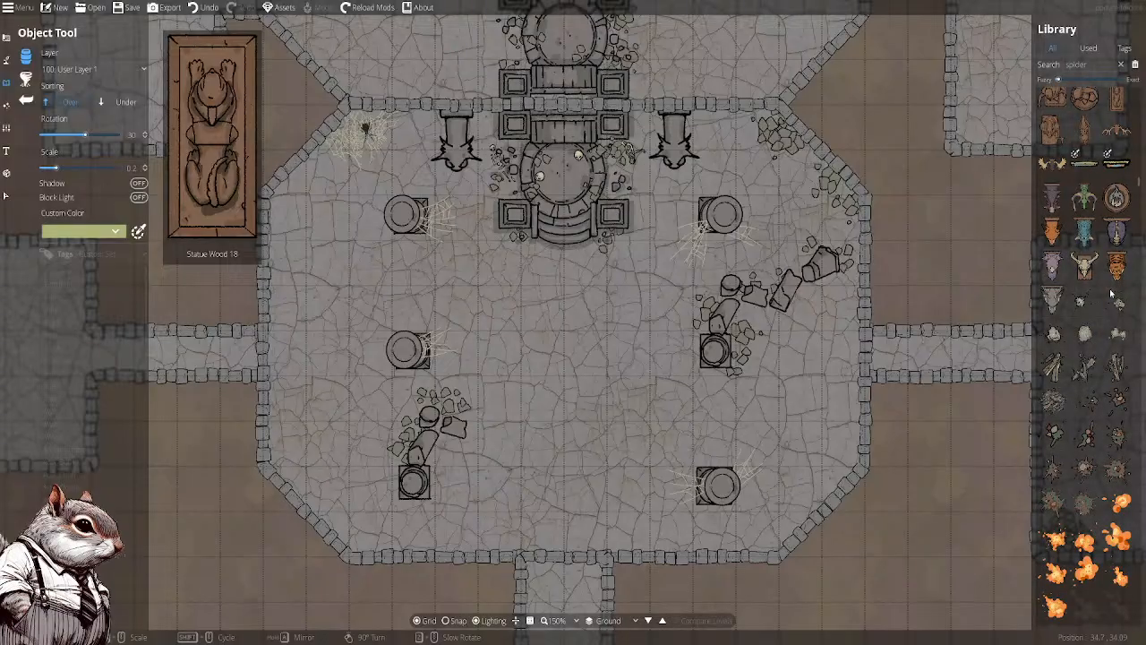
{"action": "scroll", "coordinate": [1110, 291], "scroll_direction": "down", "scroll_amount": 1}
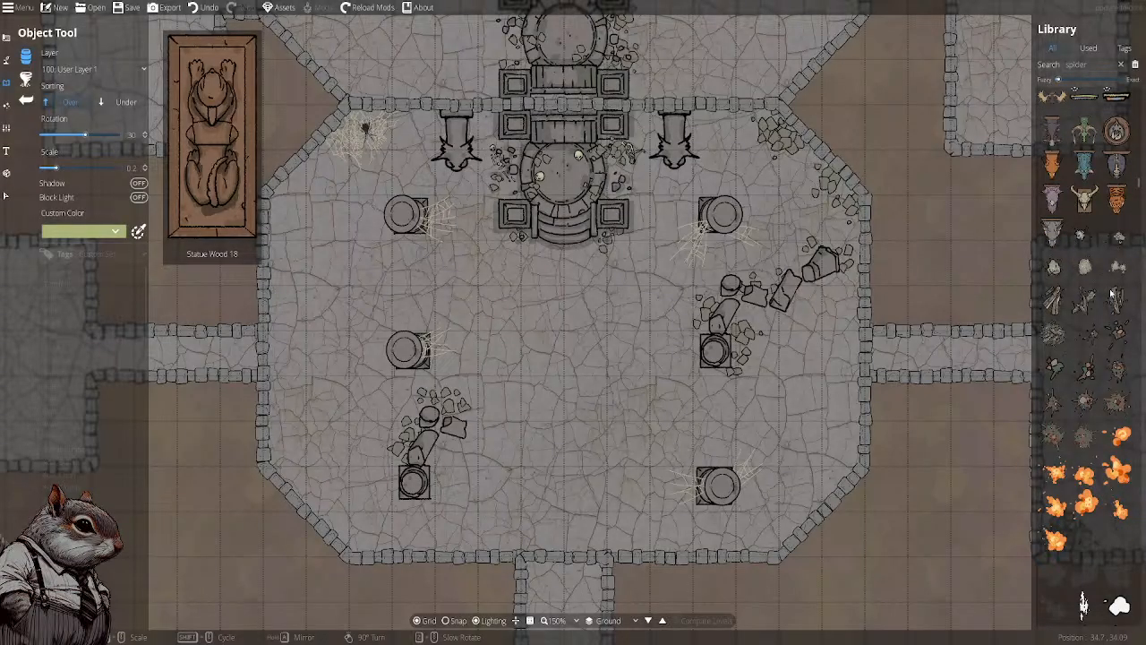
{"action": "scroll", "coordinate": [1110, 292], "scroll_direction": "down", "scroll_amount": 3}
{"action": "scroll", "coordinate": [1110, 292], "scroll_direction": "down", "scroll_amount": 3}
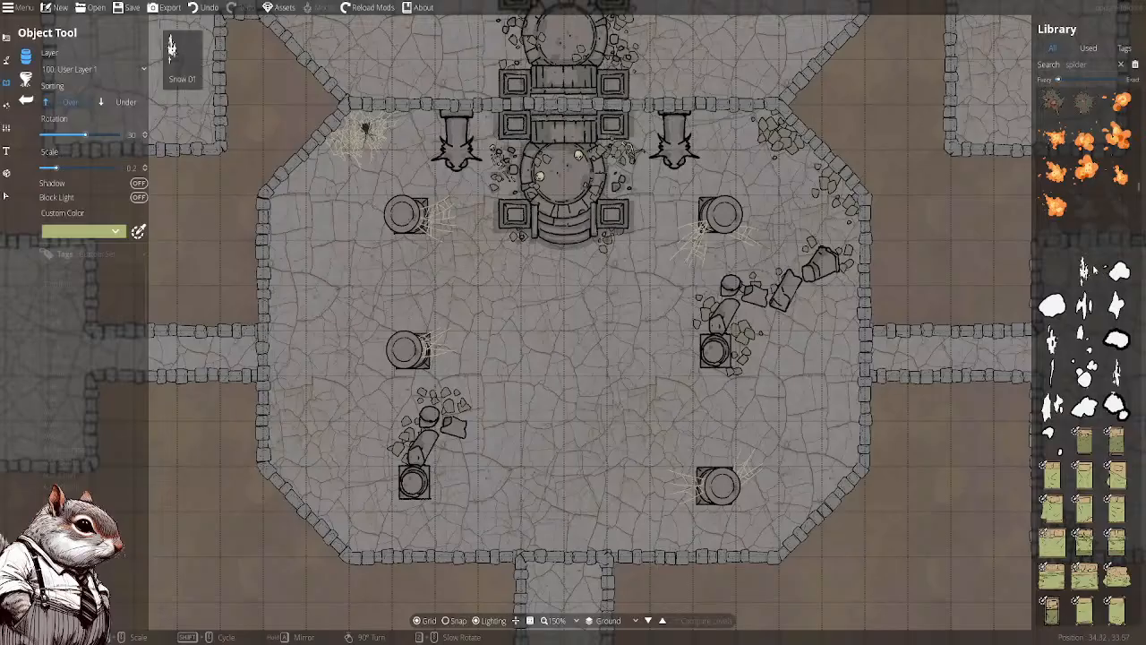
{"action": "scroll", "coordinate": [1102, 275], "scroll_direction": "down", "scroll_amount": 3}
{"action": "scroll", "coordinate": [1106, 273], "scroll_direction": "down", "scroll_amount": 10}
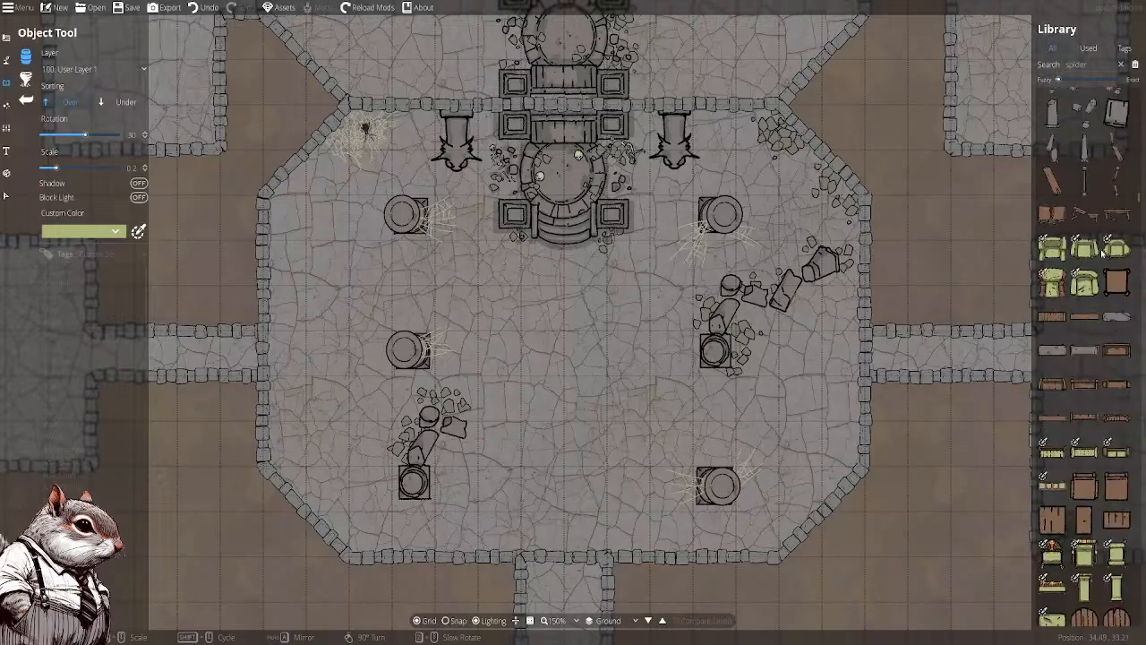
{"action": "scroll", "coordinate": [1101, 231], "scroll_direction": "down", "scroll_amount": 1}
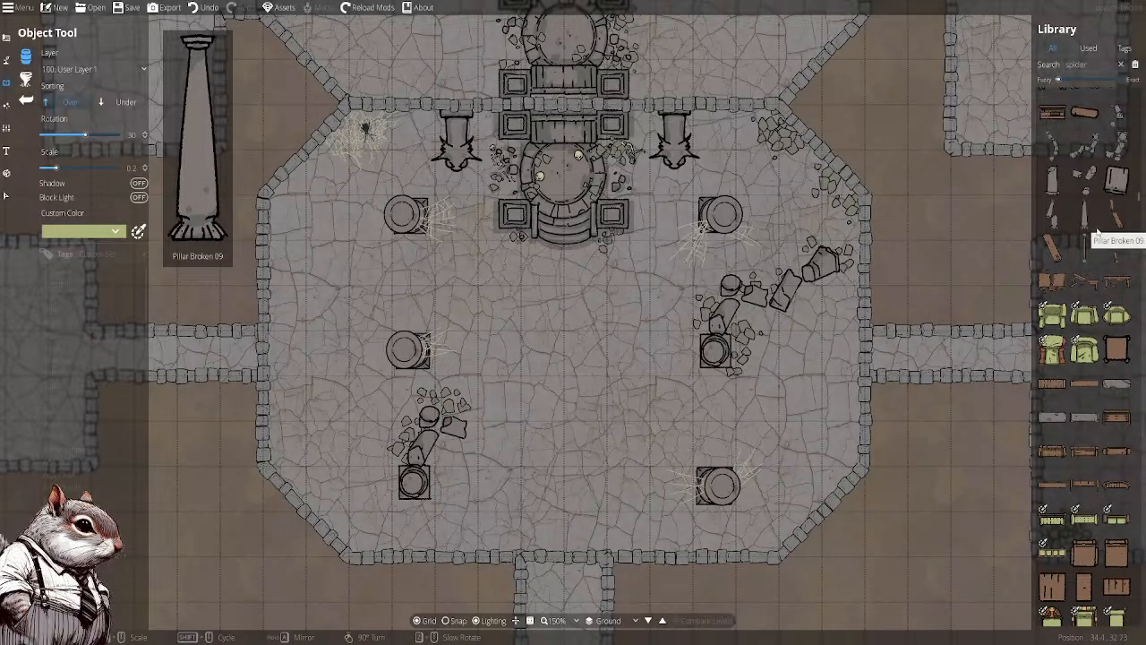
{"action": "scroll", "coordinate": [1099, 241], "scroll_direction": "down", "scroll_amount": 3}
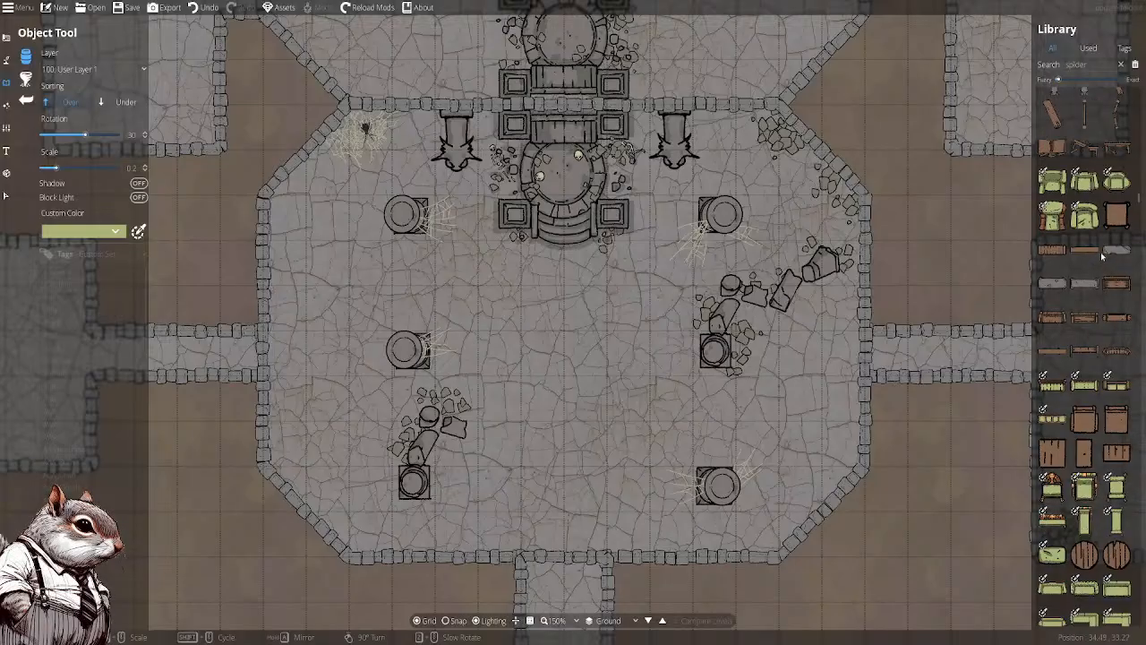
{"action": "scroll", "coordinate": [1103, 256], "scroll_direction": "down", "scroll_amount": 6}
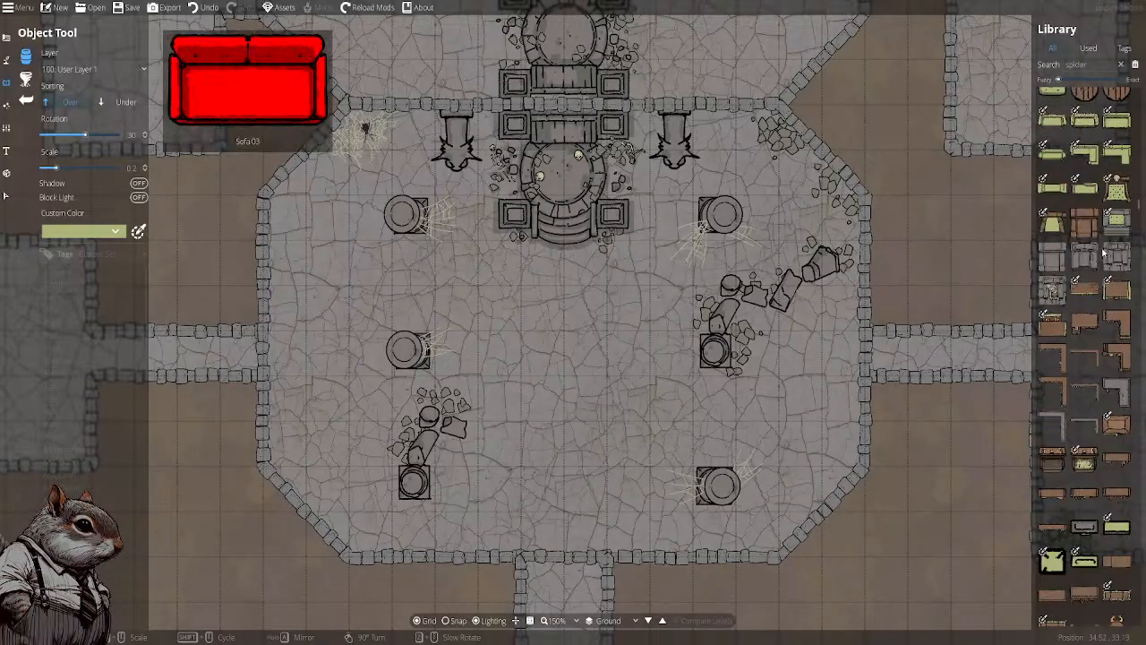
{"action": "scroll", "coordinate": [1103, 256], "scroll_direction": "down", "scroll_amount": 6}
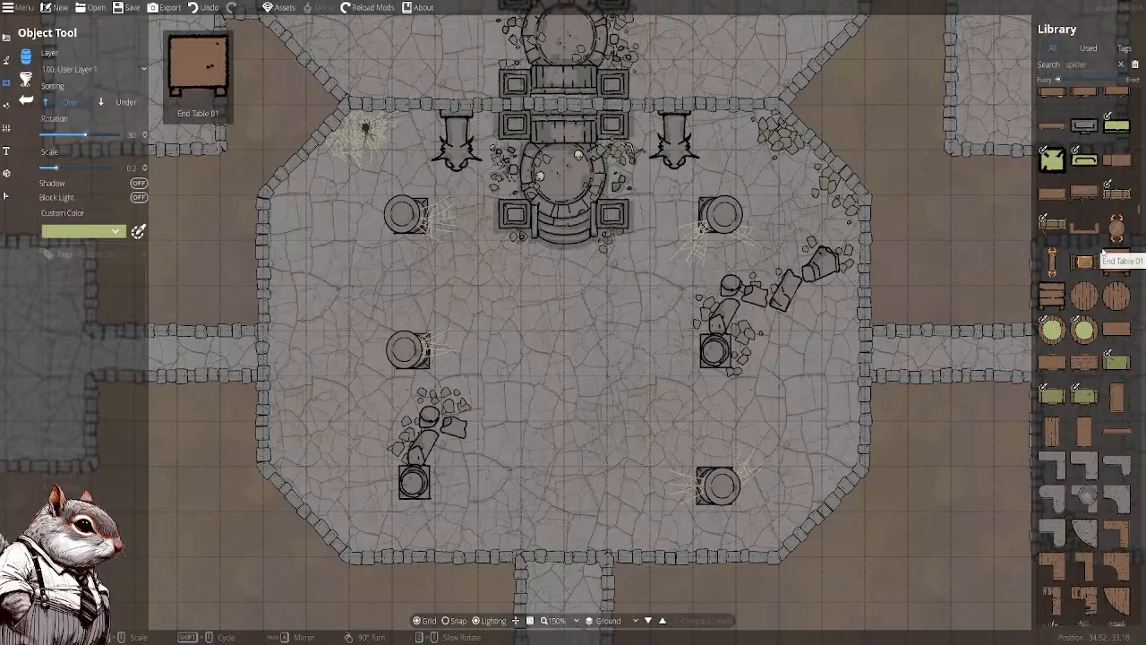
{"action": "scroll", "coordinate": [1089, 270], "scroll_direction": "down", "scroll_amount": 6}
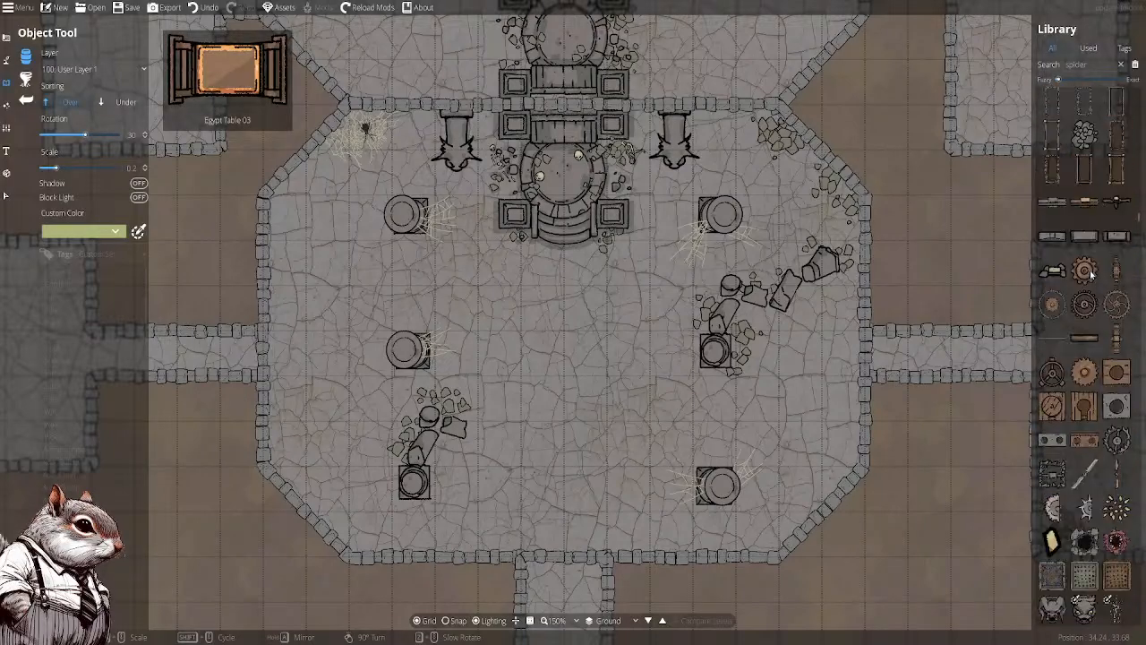
{"action": "left_click_drag", "start_coordinate": [764, 284], "coordinate": [772, 258]}
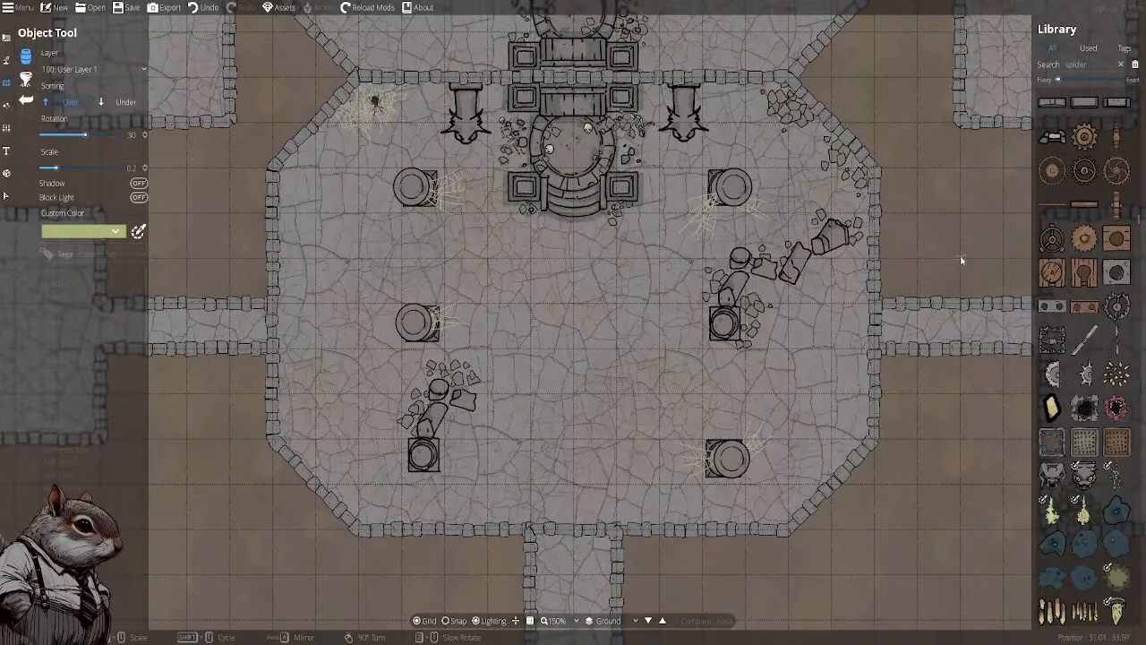
{"action": "mouse_move", "coordinate": [1087, 308]}
{"action": "scroll", "coordinate": [1092, 308], "scroll_direction": "down", "scroll_amount": 4}
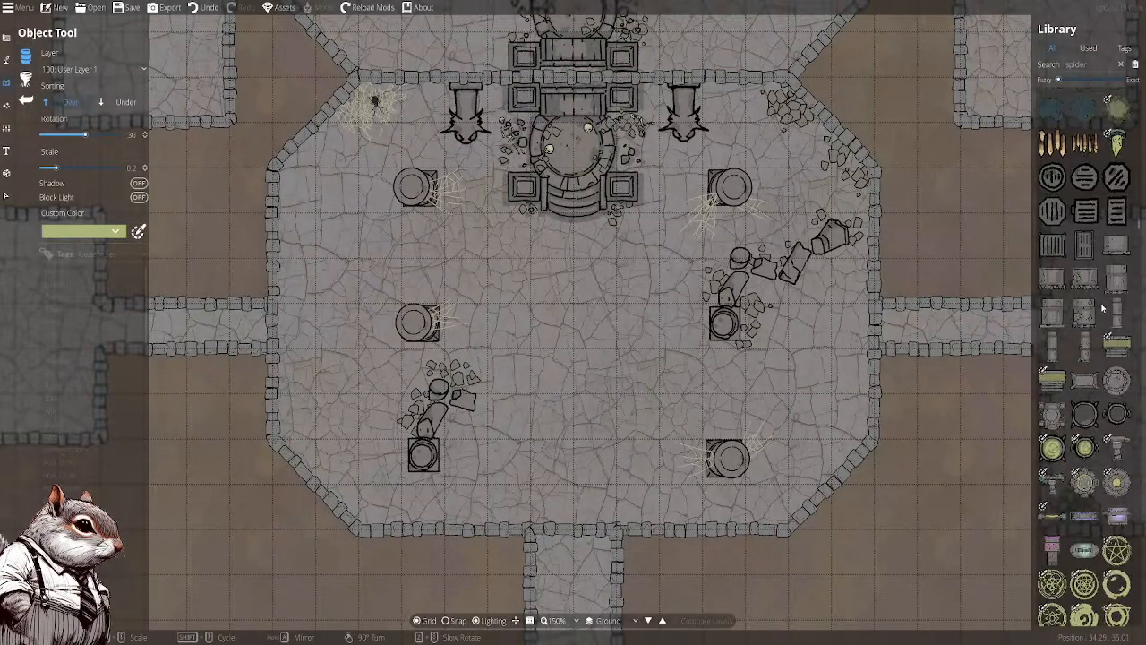
{"action": "scroll", "coordinate": [1088, 241], "scroll_direction": "down", "scroll_amount": 10}
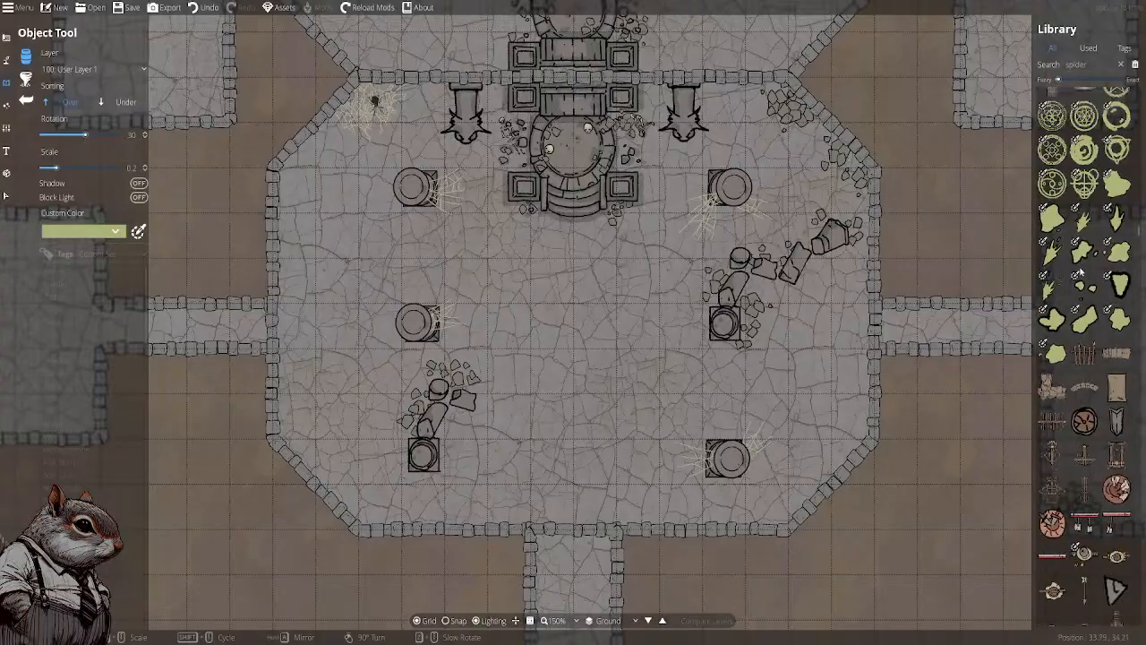
{"action": "scroll", "coordinate": [1079, 272], "scroll_direction": "down", "scroll_amount": 3}
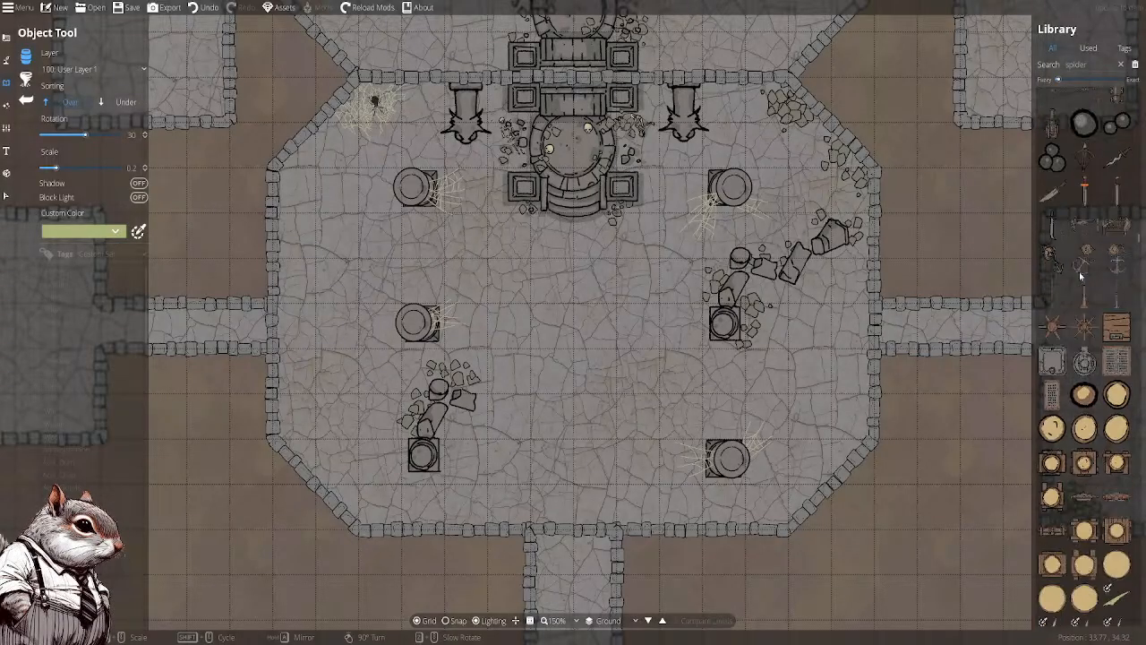
{"action": "mouse_move", "coordinate": [1082, 270]}
{"action": "mouse_move", "coordinate": [1072, 203]}
{"action": "scroll", "coordinate": [1072, 202], "scroll_direction": "up", "scroll_amount": 1}
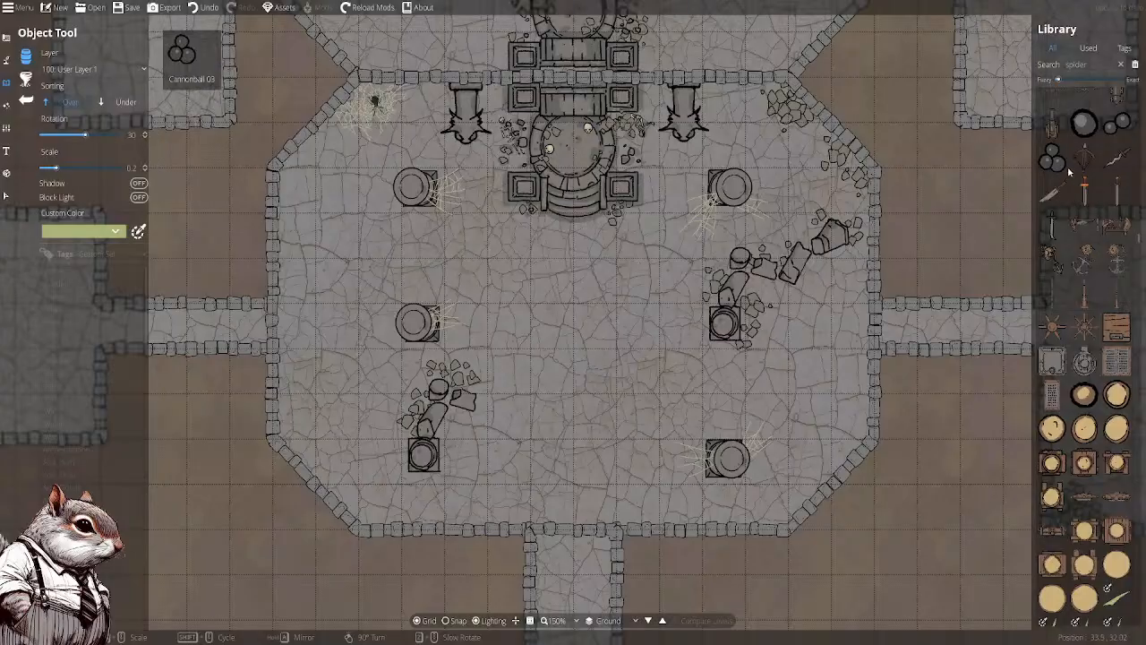
{"action": "mouse_move", "coordinate": [1072, 158]}
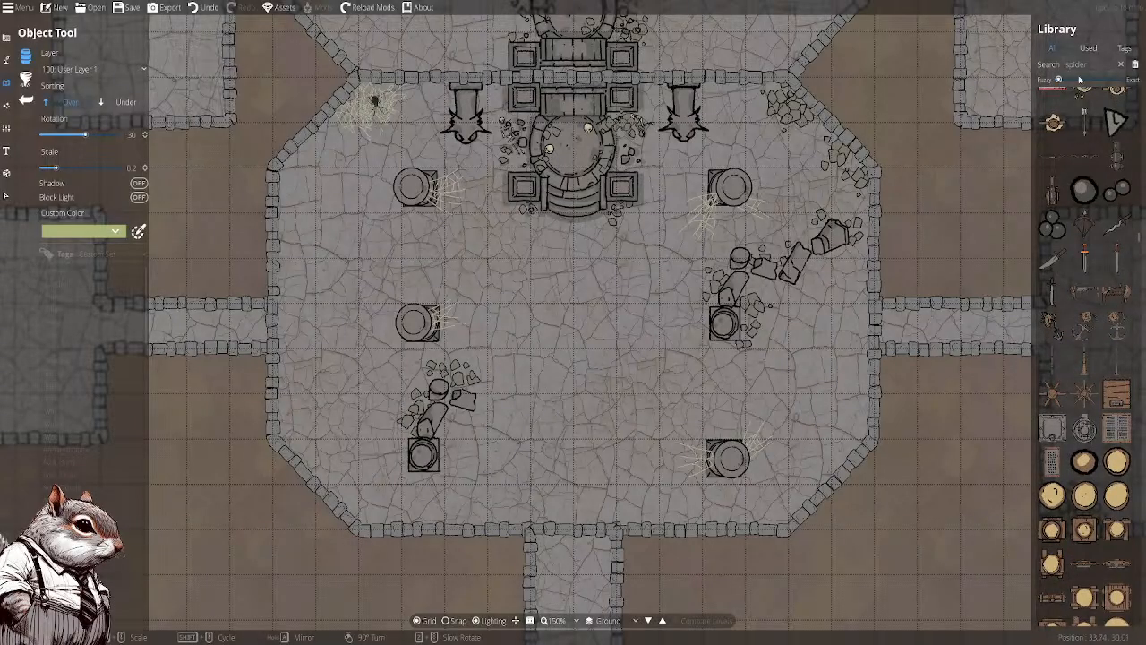
Search the library for "skelet" and place Skeleton 04 between the room's left-hand upper pillars at scale 0.9 and rotation -30
{"action": "left_click_drag", "start_coordinate": [1095, 66], "coordinate": [984, 57]}
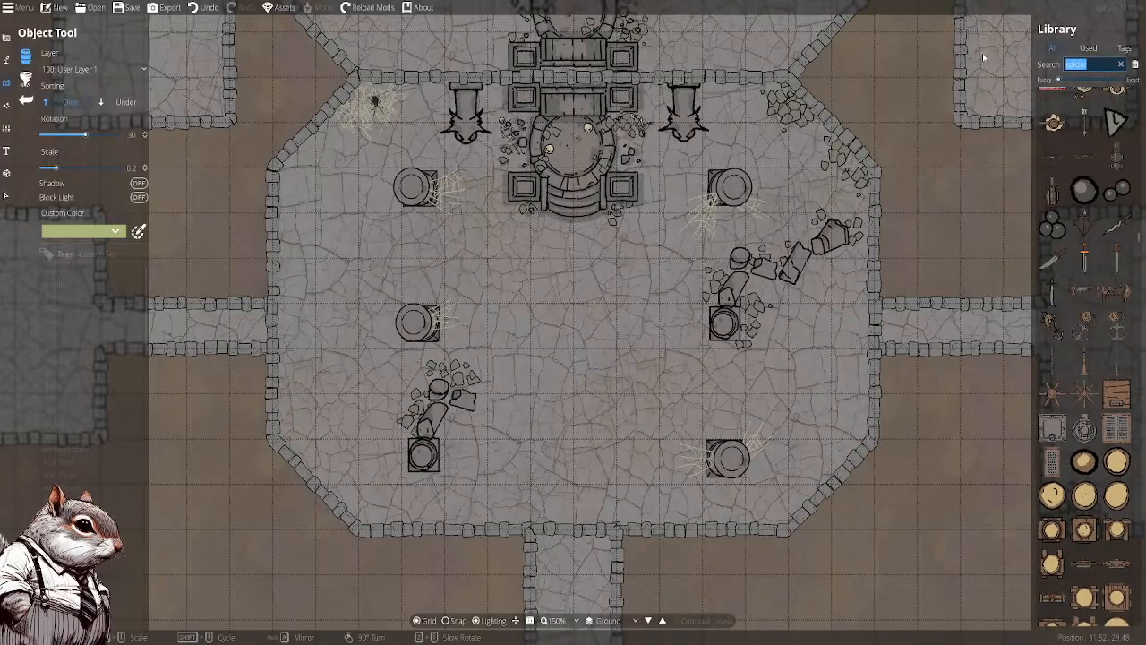
{"action": "type", "text": "skelet"}
{"action": "mouse_move", "coordinate": [1114, 189]}
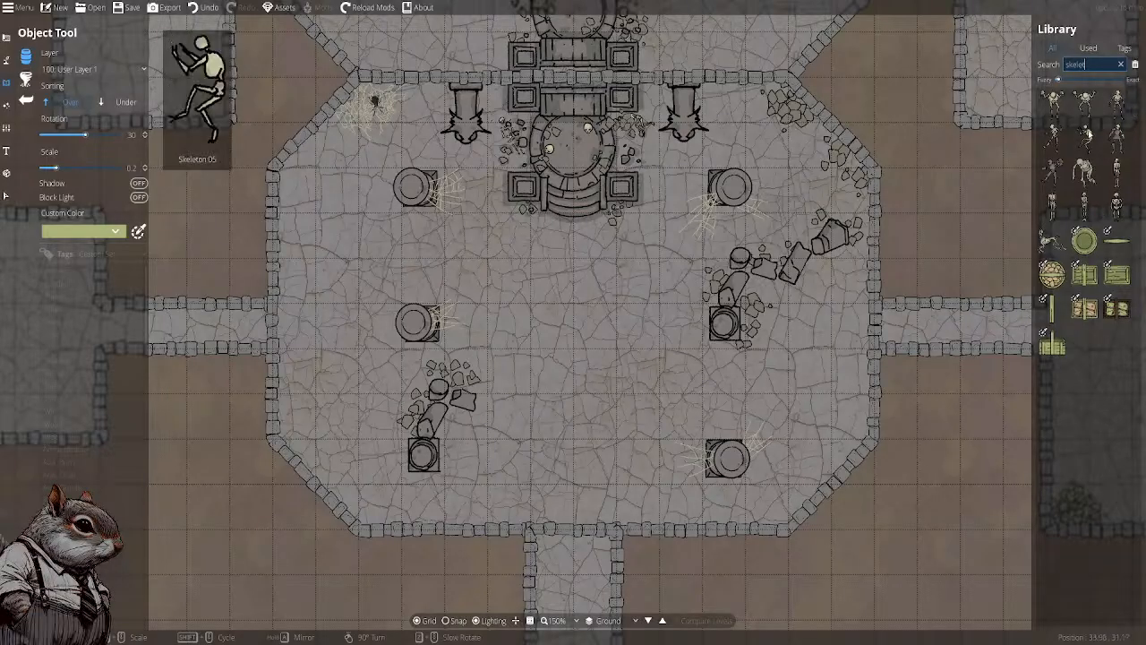
{"action": "left_click", "coordinate": [1053, 137]}
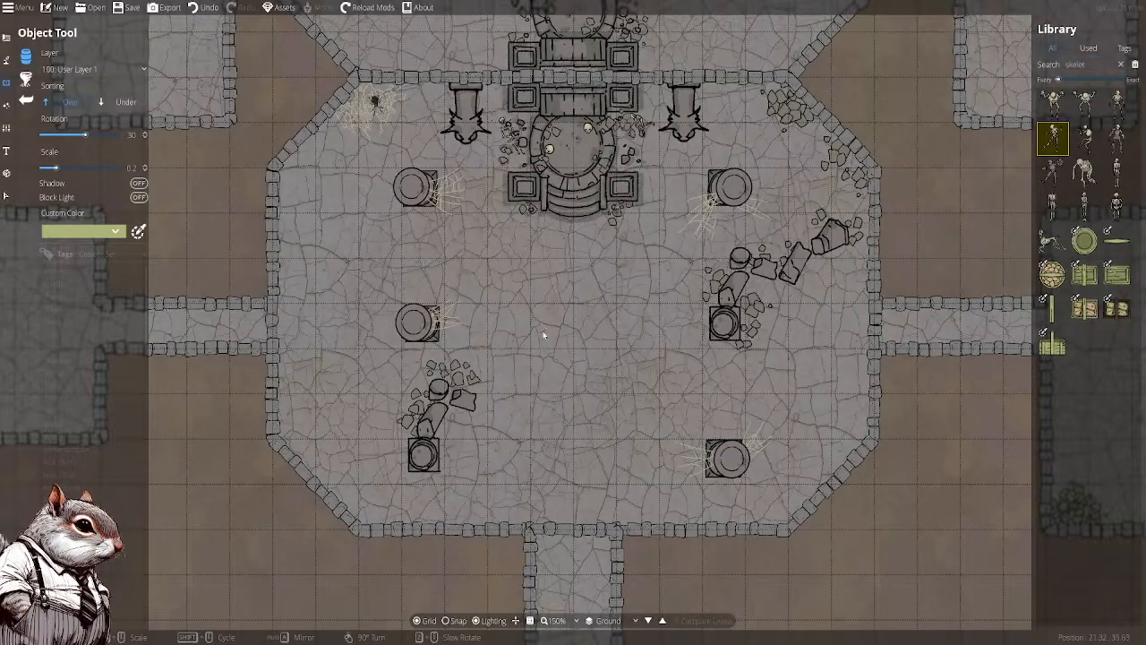
{"action": "scroll", "coordinate": [555, 333], "scroll_direction": "up", "scroll_amount": 6}
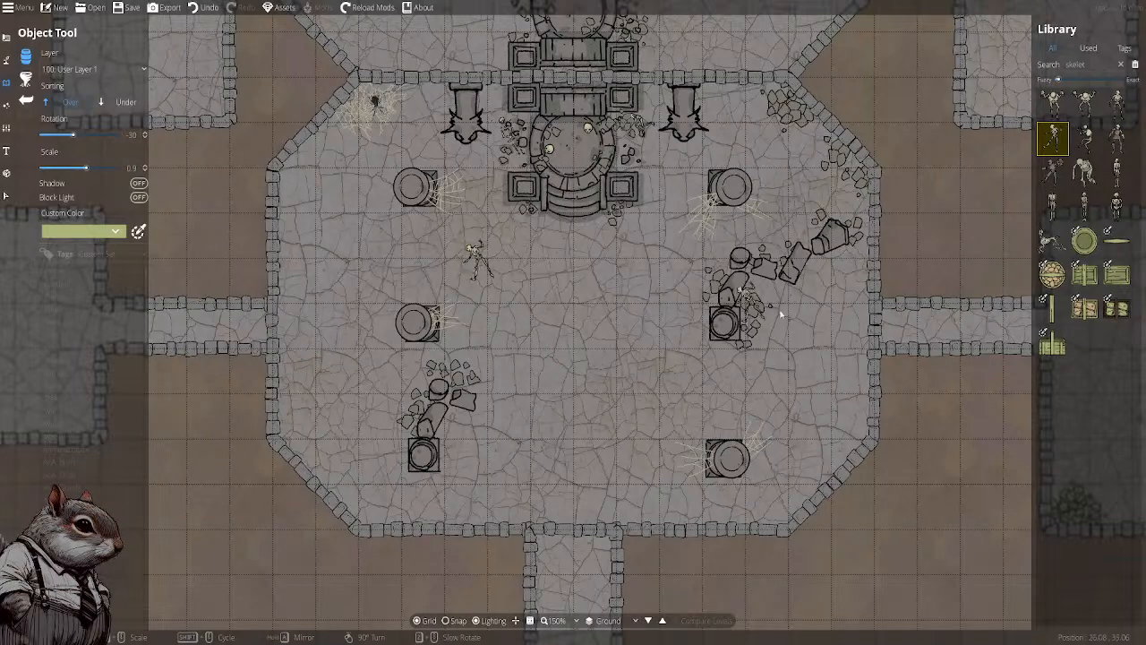
Place a mirrored and rotated copy of Skeleton 04 on the floor just below the right-hand broken pillar
{"action": "scroll", "coordinate": [572, 278], "scroll_direction": "up", "scroll_amount": 2}
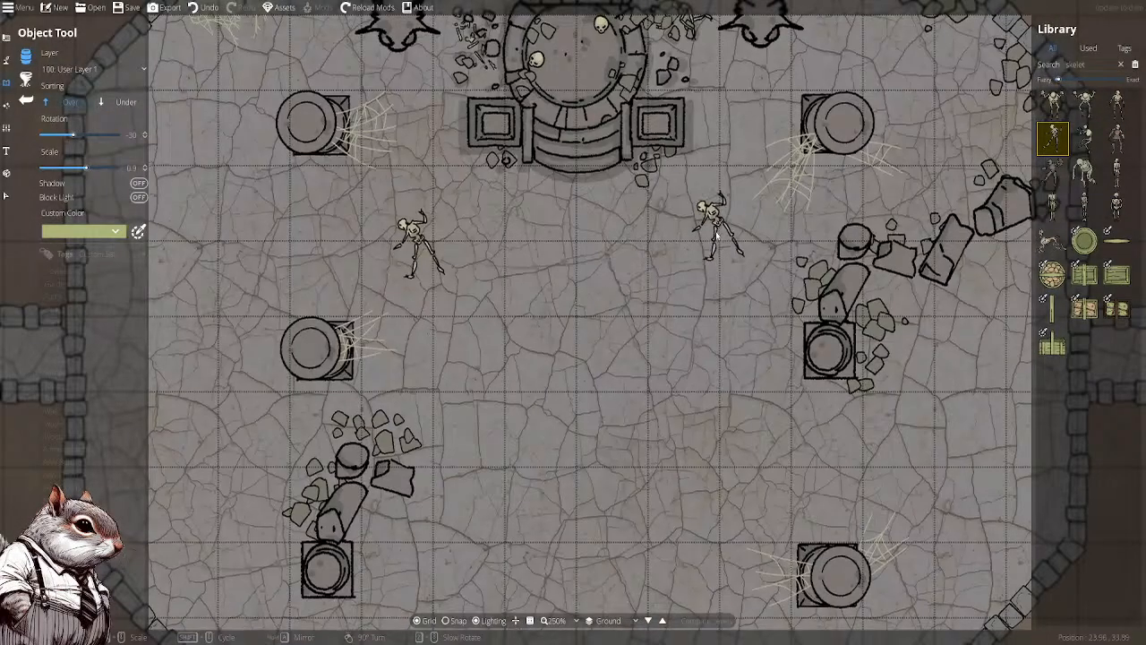
{"action": "scroll", "coordinate": [746, 233], "scroll_direction": "up", "scroll_amount": 2}
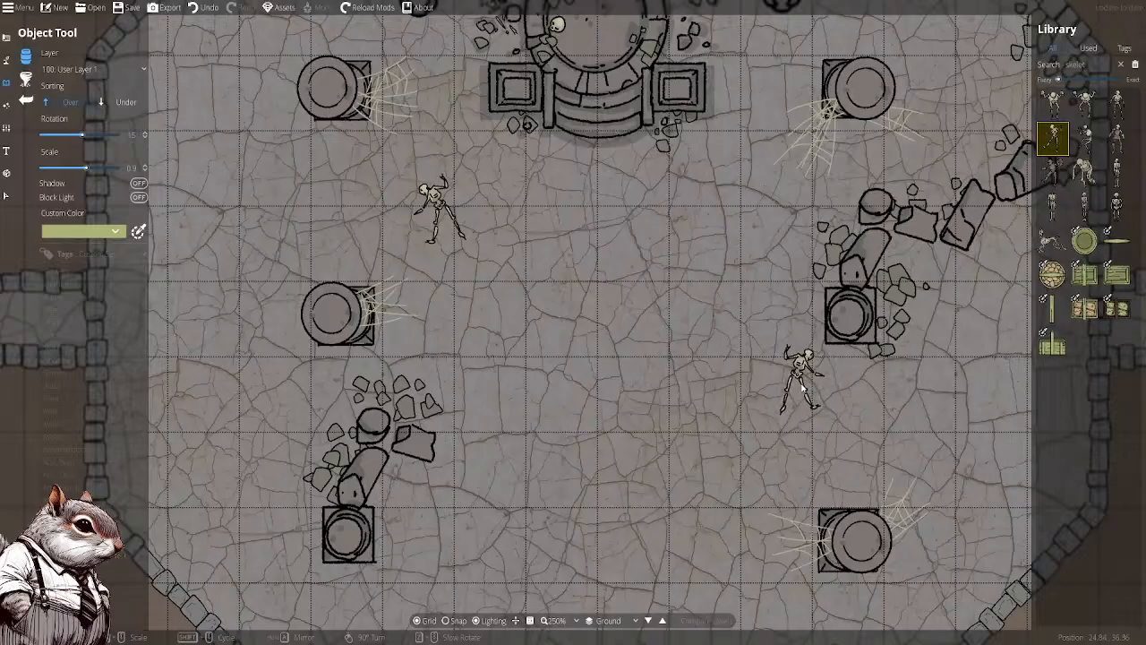
{"action": "scroll", "coordinate": [805, 390], "scroll_direction": "down", "scroll_amount": 2}
{"action": "scroll", "coordinate": [802, 388], "scroll_direction": "down", "scroll_amount": 2}
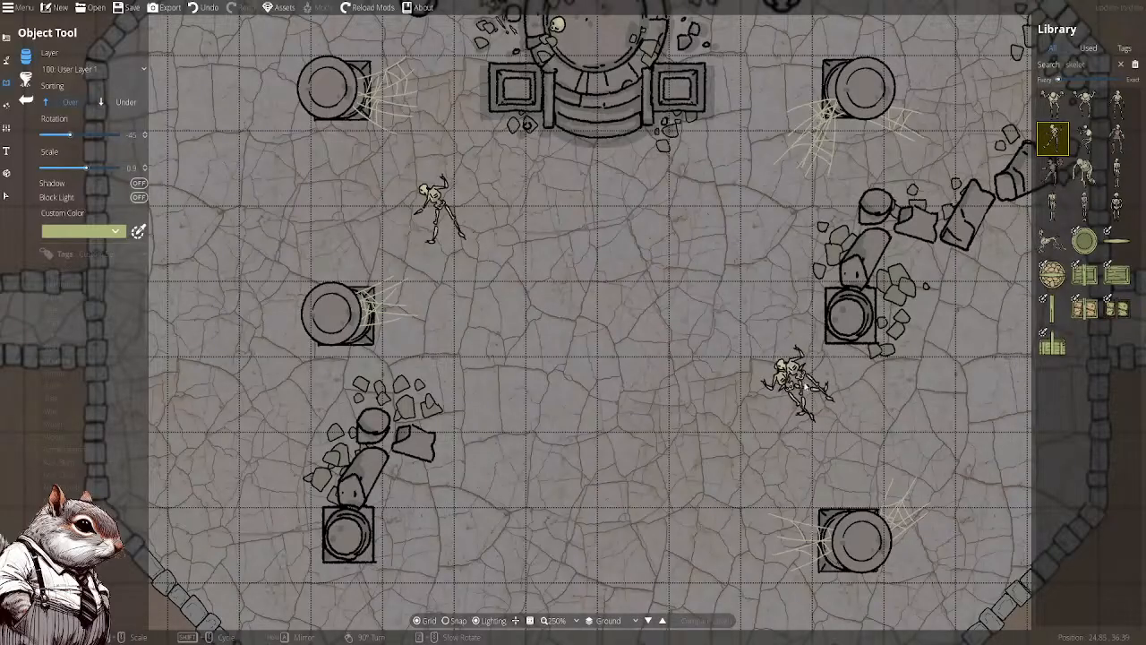
Set the sorting to Under and place a skeleton at rotation -45 partly beneath the right-hand pillar's fallen segment
{"action": "left_click_drag", "start_coordinate": [932, 276], "coordinate": [804, 319]}
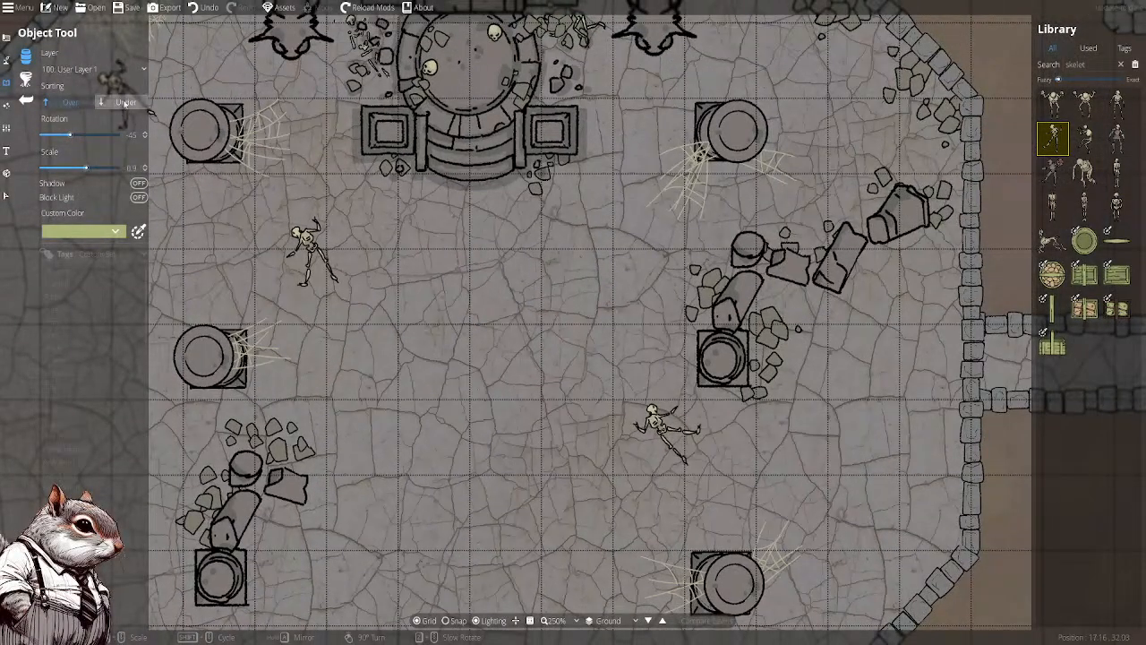
{"action": "left_click", "coordinate": [126, 102]}
{"action": "left_click", "coordinate": [850, 287]}
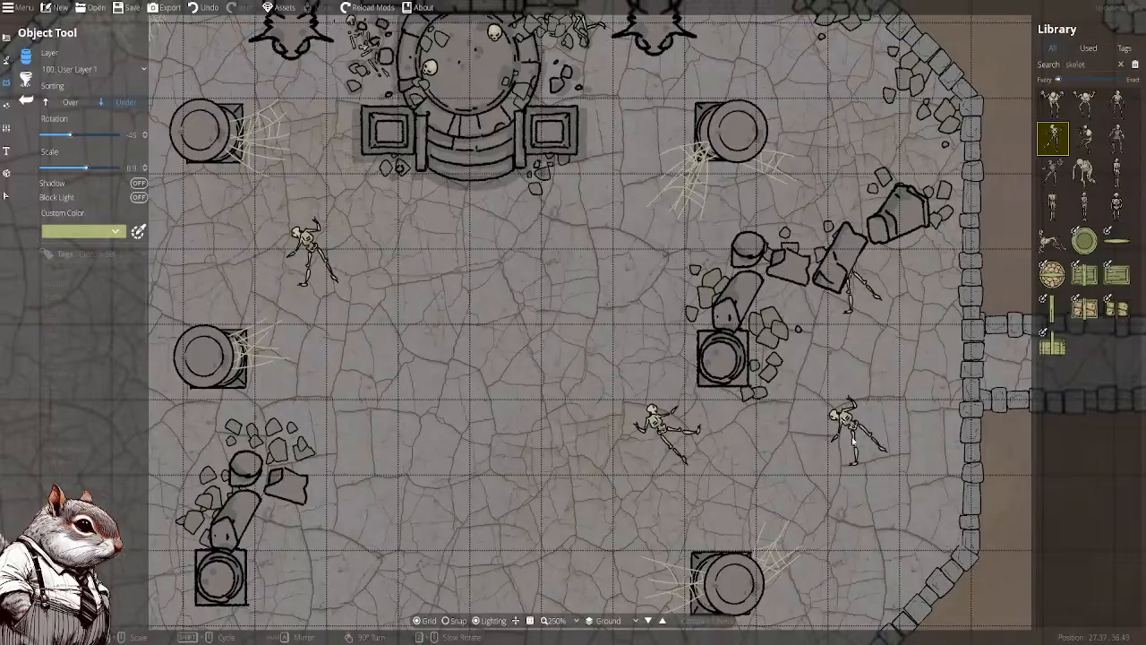
Place Skeleton 05 between the room's west wall and the left-hand broken pillar at scale 1 and rotation -135
{"action": "mouse_move", "coordinate": [854, 436]}
{"action": "left_mouse_down"}
{"action": "mouse_move", "coordinate": [863, 418]}
{"action": "mouse_move", "coordinate": [834, 441]}
{"action": "mouse_move", "coordinate": [853, 431]}
{"action": "left_mouse_up"}
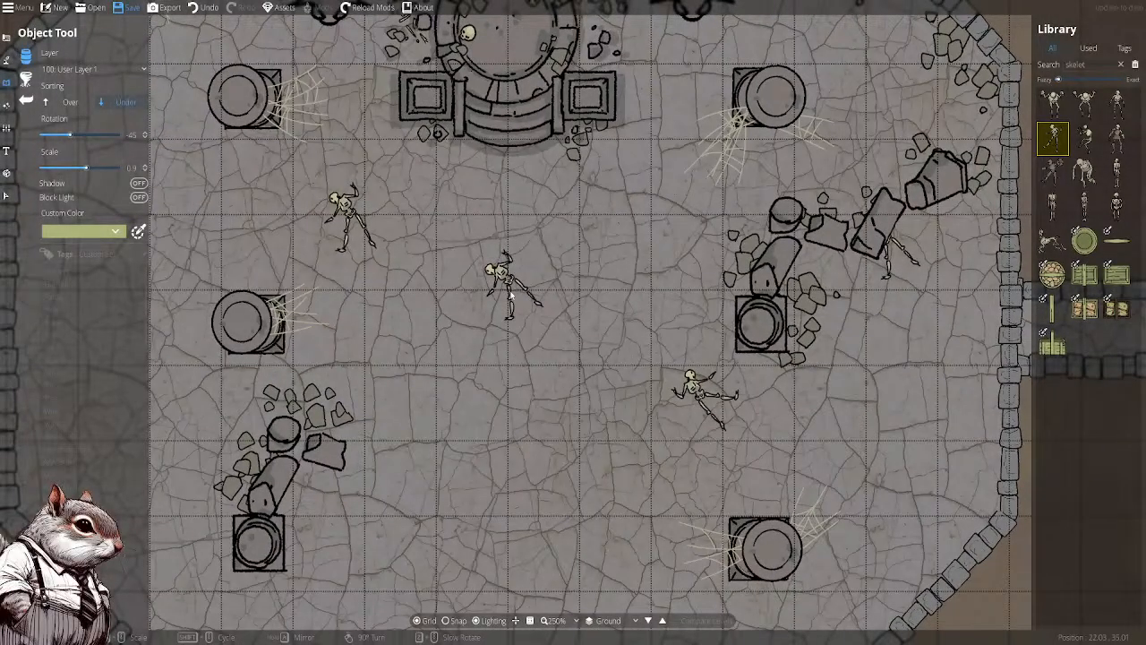
{"action": "left_click_drag", "start_coordinate": [559, 336], "coordinate": [669, 305]}
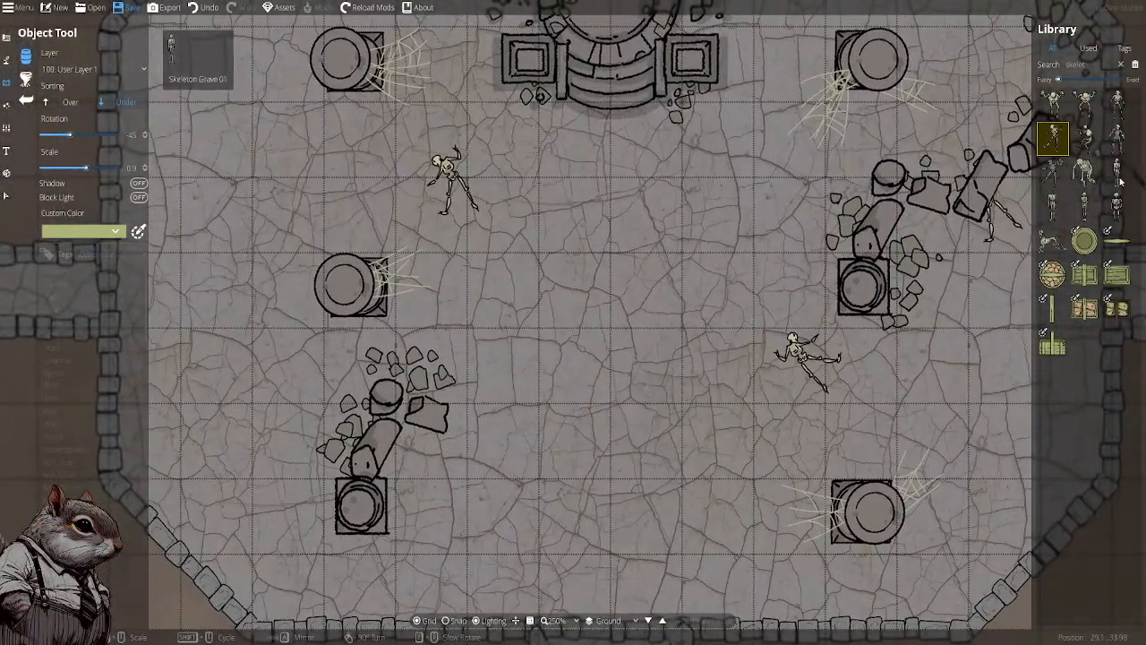
{"action": "left_click", "coordinate": [1084, 137]}
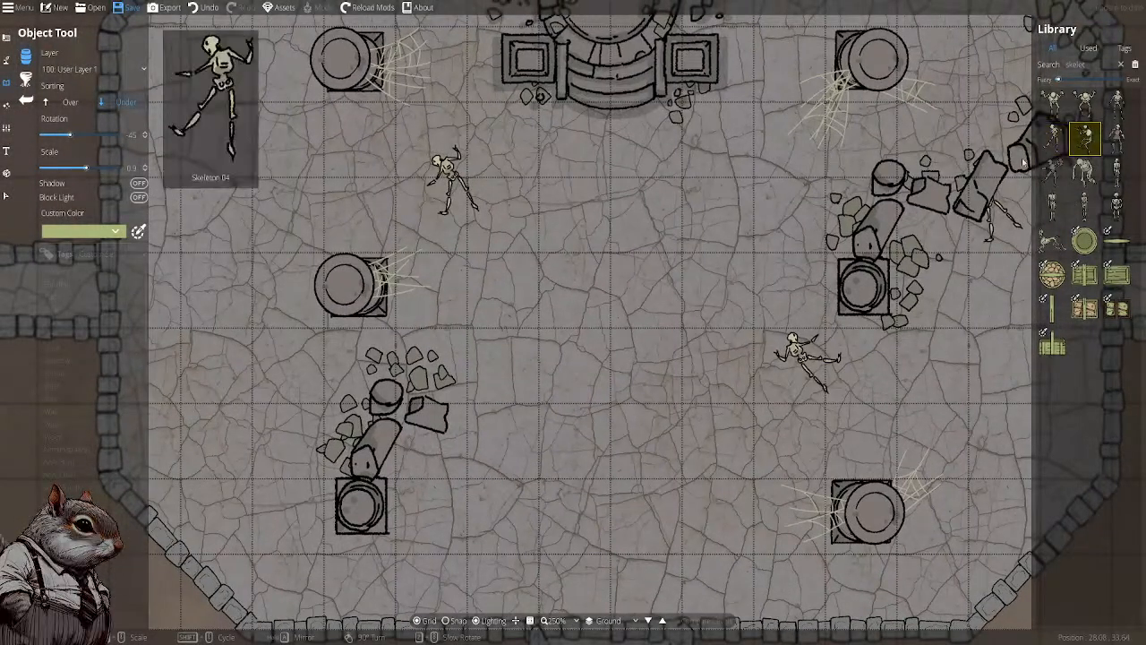
{"action": "scroll", "coordinate": [432, 329], "scroll_direction": "down", "scroll_amount": 6}
{"action": "left_click_drag", "start_coordinate": [432, 328], "coordinate": [579, 284]}
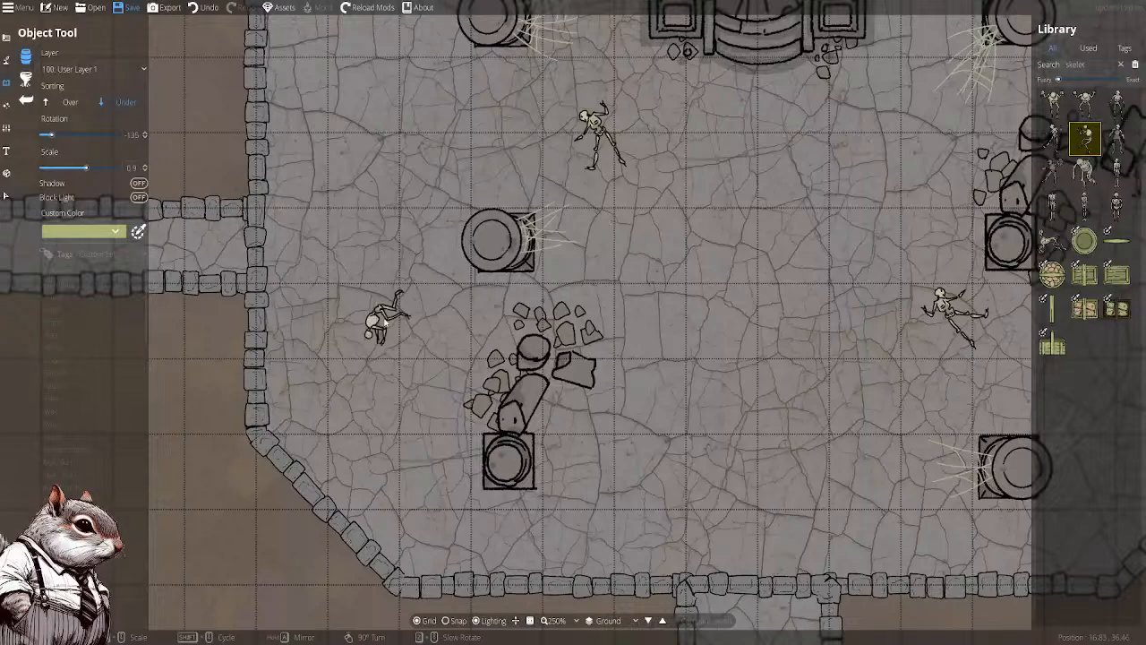
{"action": "scroll", "coordinate": [369, 329], "scroll_direction": "up", "scroll_amount": 2}
{"action": "scroll", "coordinate": [369, 328], "scroll_direction": "down", "scroll_amount": 1}
{"action": "left_click", "coordinate": [369, 329]}
{"action": "left_click_drag", "start_coordinate": [756, 239], "coordinate": [665, 339]}
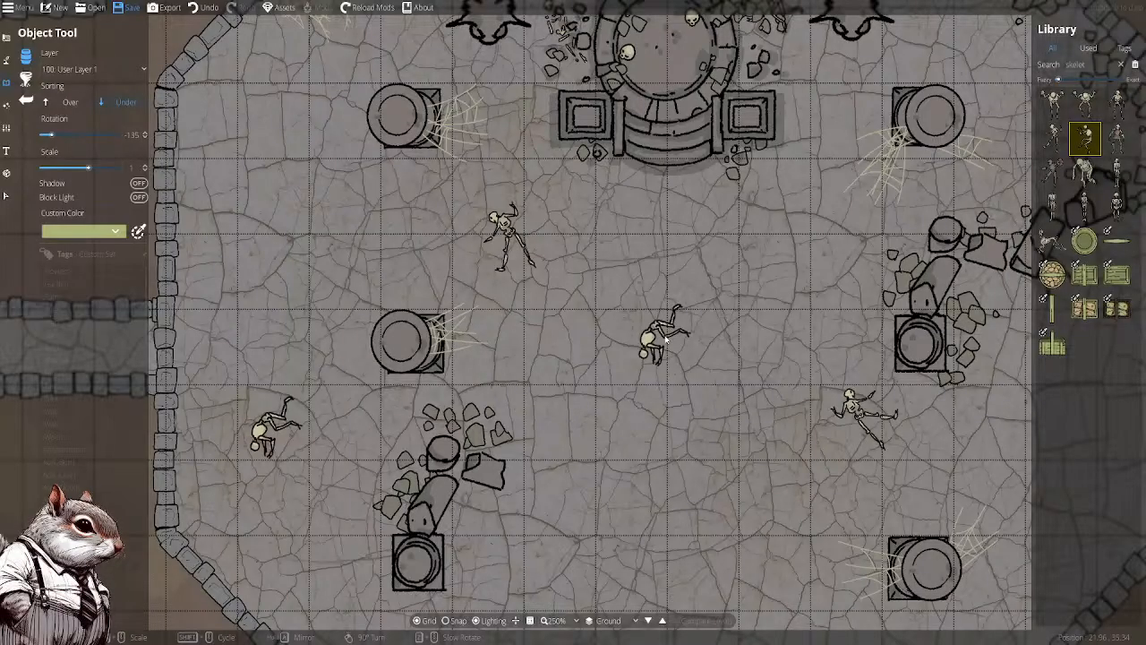
{"action": "left_click_drag", "start_coordinate": [686, 320], "coordinate": [606, 444]}
{"action": "left_click_drag", "start_coordinate": [610, 310], "coordinate": [604, 273]}
{"action": "scroll", "coordinate": [628, 381], "scroll_direction": "down", "scroll_amount": 2}
{"action": "scroll", "coordinate": [603, 274], "scroll_direction": "up", "scroll_amount": 3}
{"action": "scroll", "coordinate": [604, 277], "scroll_direction": "up", "scroll_amount": 1}
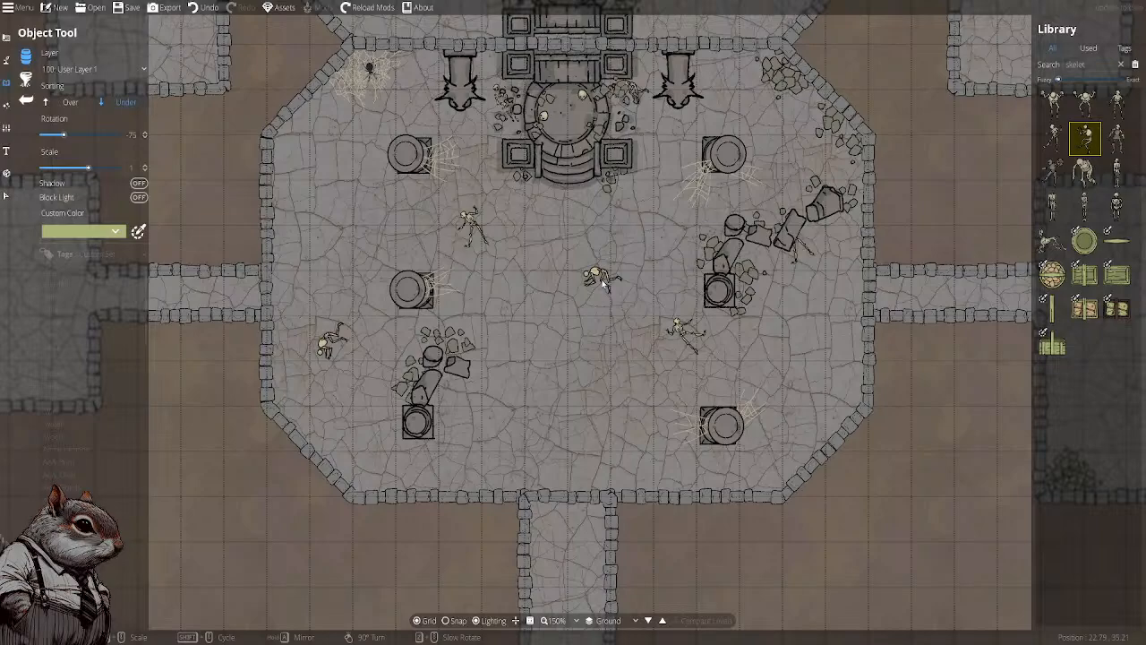
Place Skeleton 03 at scale 0.9 above the lower-right pillar at rotation 60 and beside the lower-left broken pillar at rotation -30
{"action": "mouse_move", "coordinate": [777, 318]}
{"action": "left_mouse_down"}
{"action": "mouse_move", "coordinate": [785, 375]}
{"action": "mouse_move", "coordinate": [779, 333]}
{"action": "mouse_move", "coordinate": [763, 315]}
{"action": "left_mouse_up"}
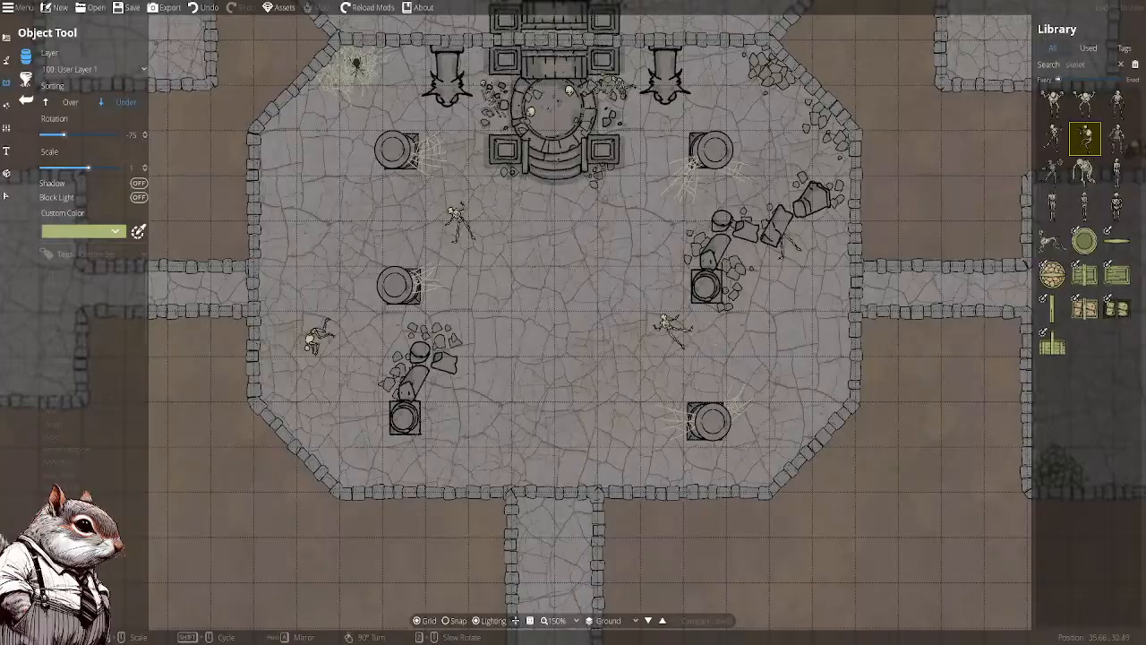
{"action": "left_click", "coordinate": [1118, 105]}
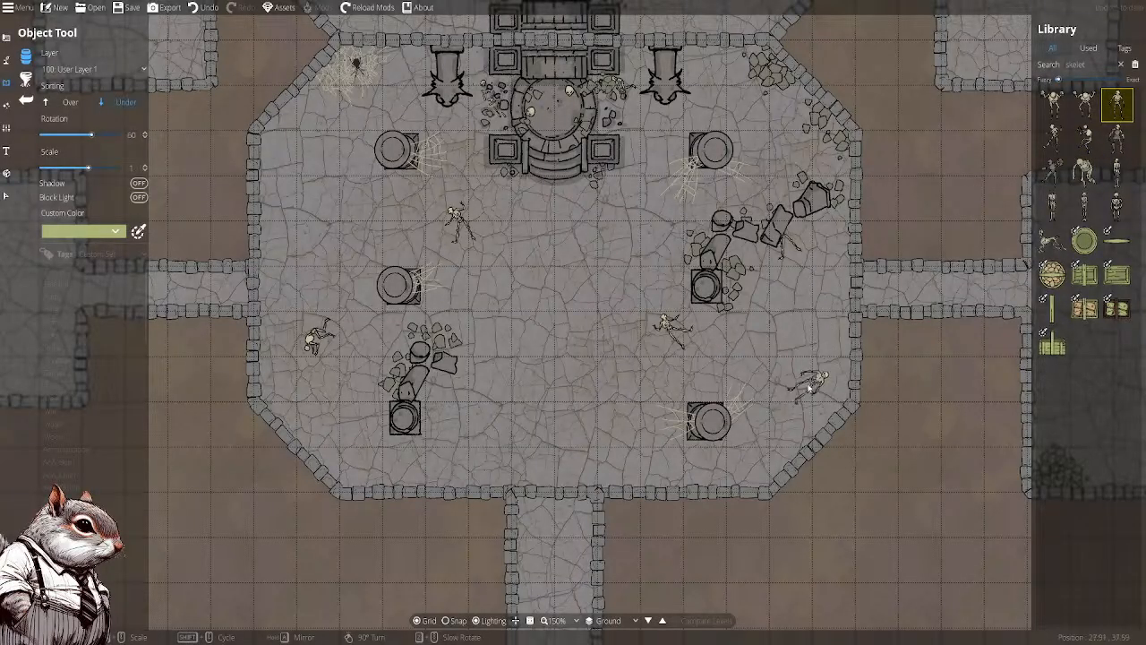
{"action": "left_click", "coordinate": [790, 380]}
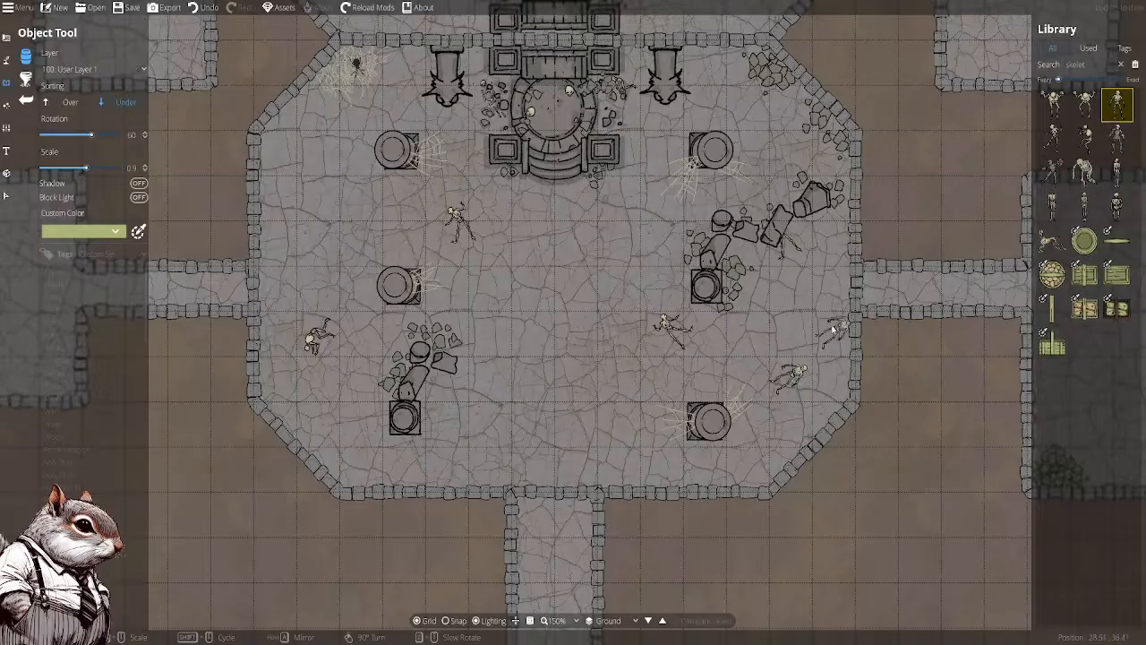
{"action": "left_click_drag", "start_coordinate": [790, 307], "coordinate": [813, 332]}
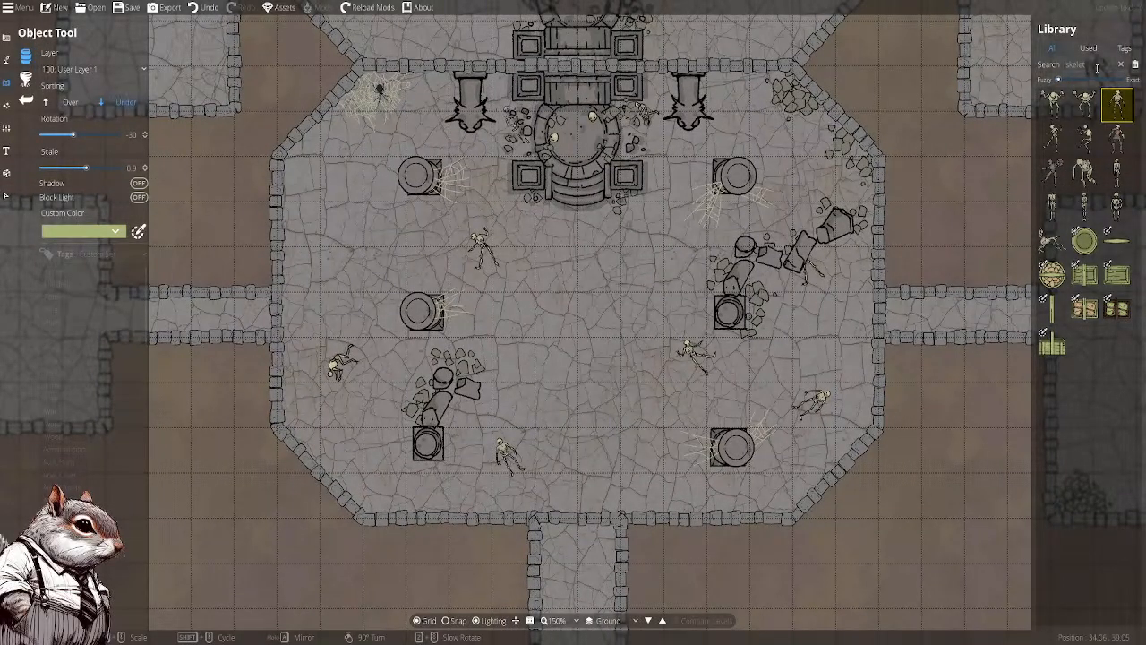
Search the library for "weap" and place the orange-hilted sword beside the skeleton near the lower-left broken pillar at rotation -150 and scale 0.4
{"action": "left_click_drag", "start_coordinate": [1098, 64], "coordinate": [990, 64]}
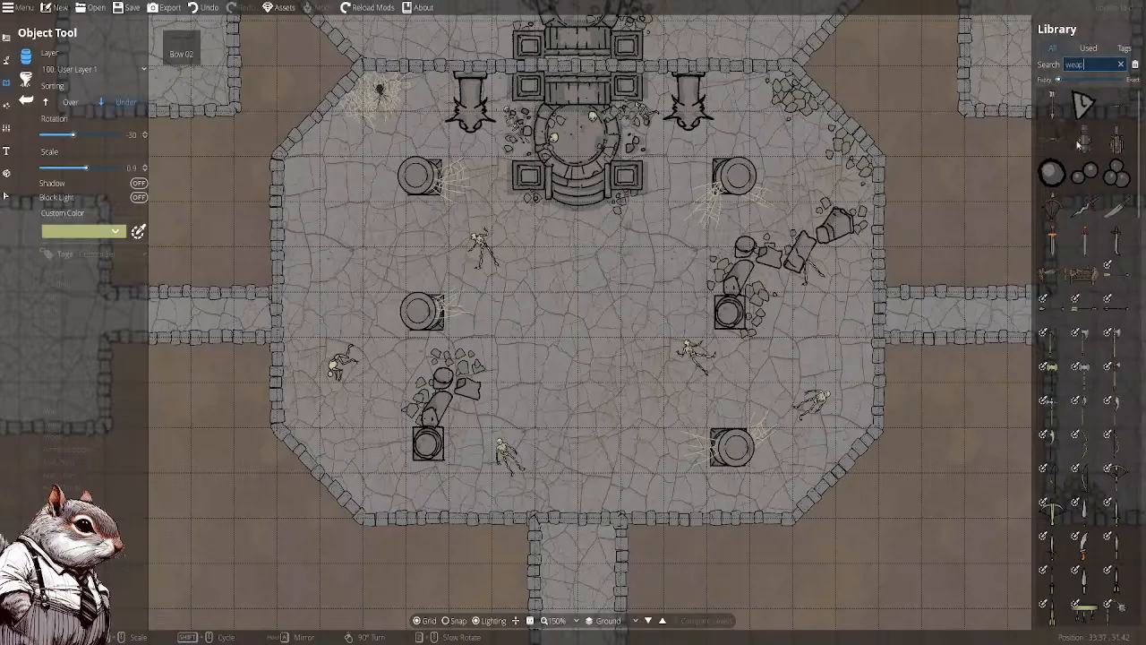
{"action": "left_click", "coordinate": [1052, 240]}
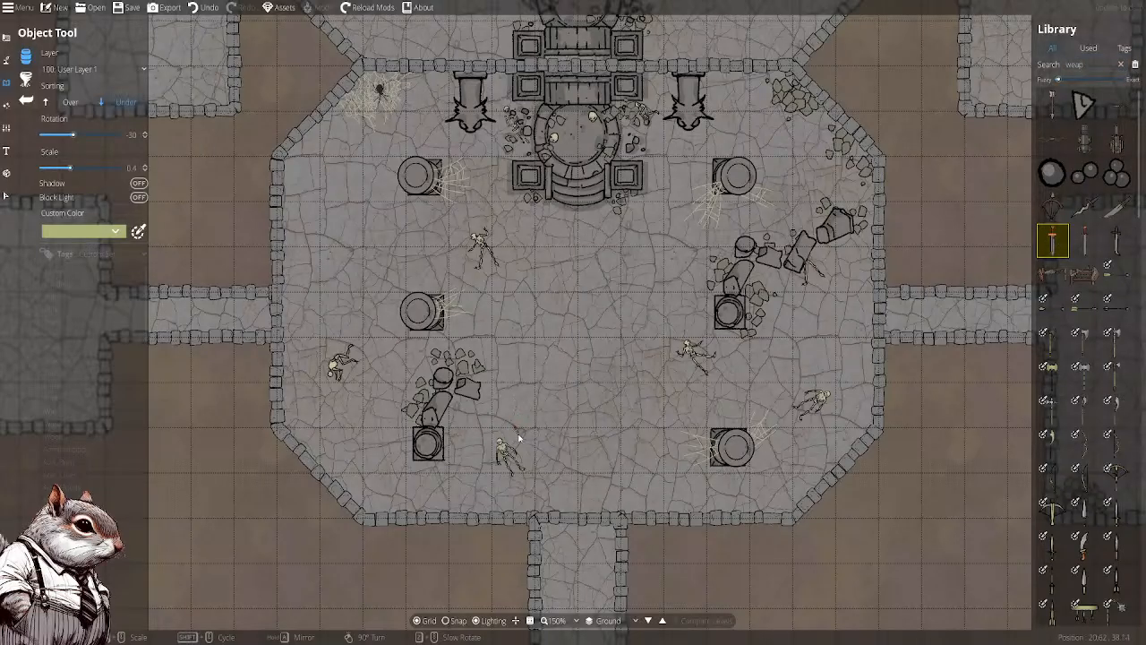
{"action": "scroll", "coordinate": [522, 444], "scroll_direction": "down", "scroll_amount": 4}
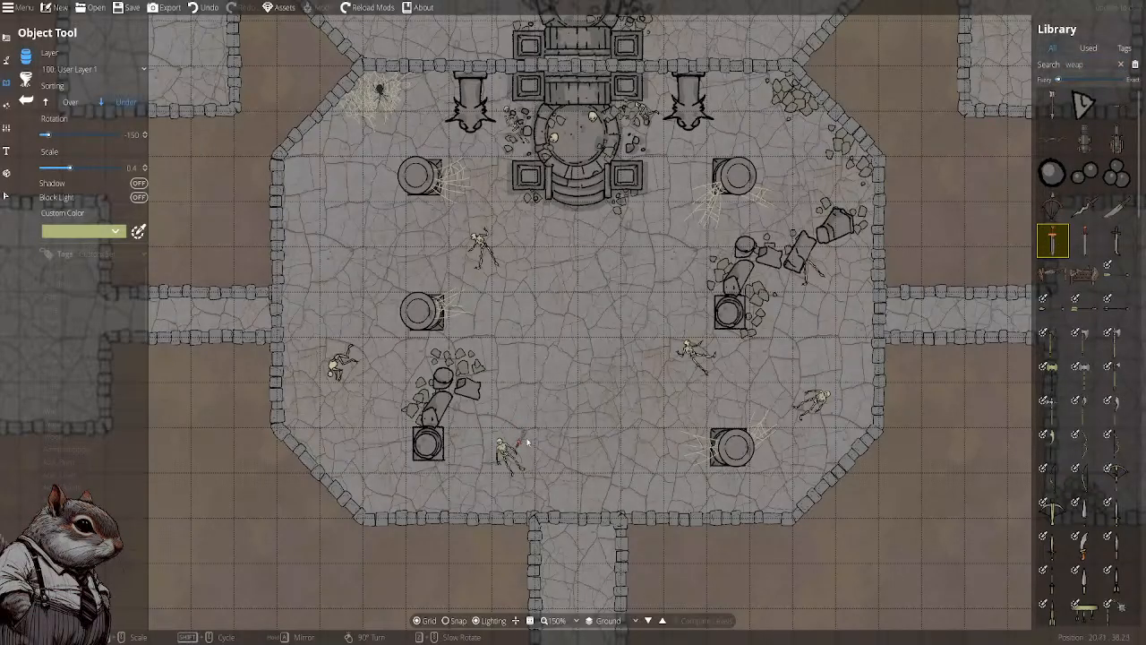
Place Sword 05 at rotation 150 and scale 0.7 beside the skeleton near the east wall and the one below the right-hand broken pillar
{"action": "left_click", "coordinate": [1116, 240]}
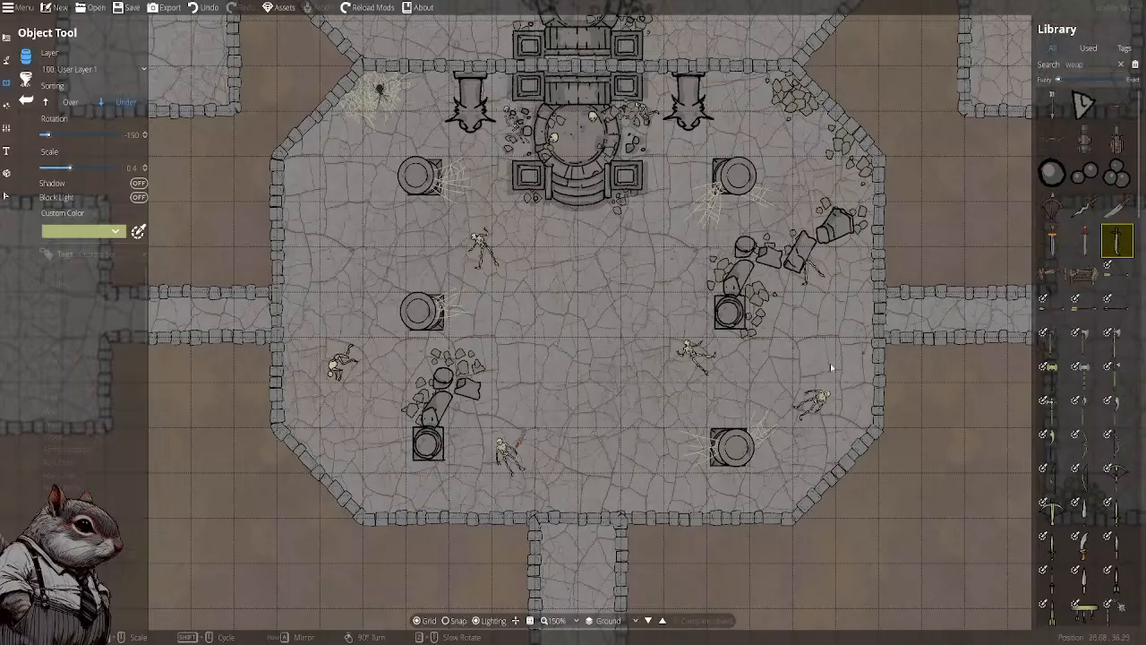
{"action": "scroll", "coordinate": [787, 400], "scroll_direction": "up", "scroll_amount": 3}
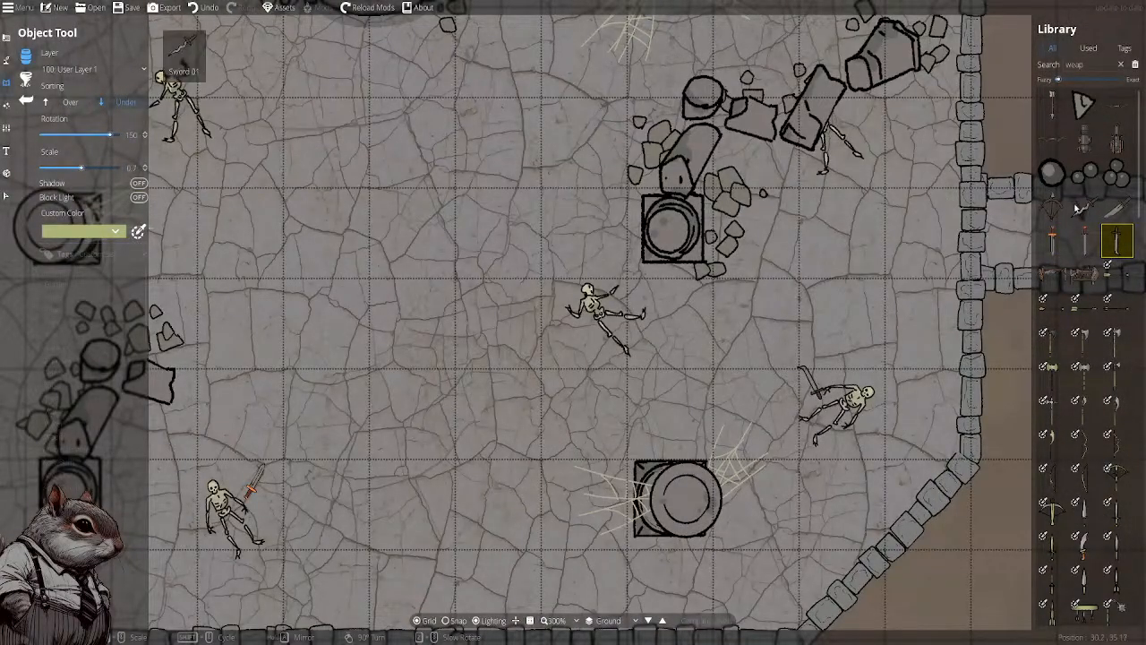
{"action": "mouse_move", "coordinate": [1100, 285]}
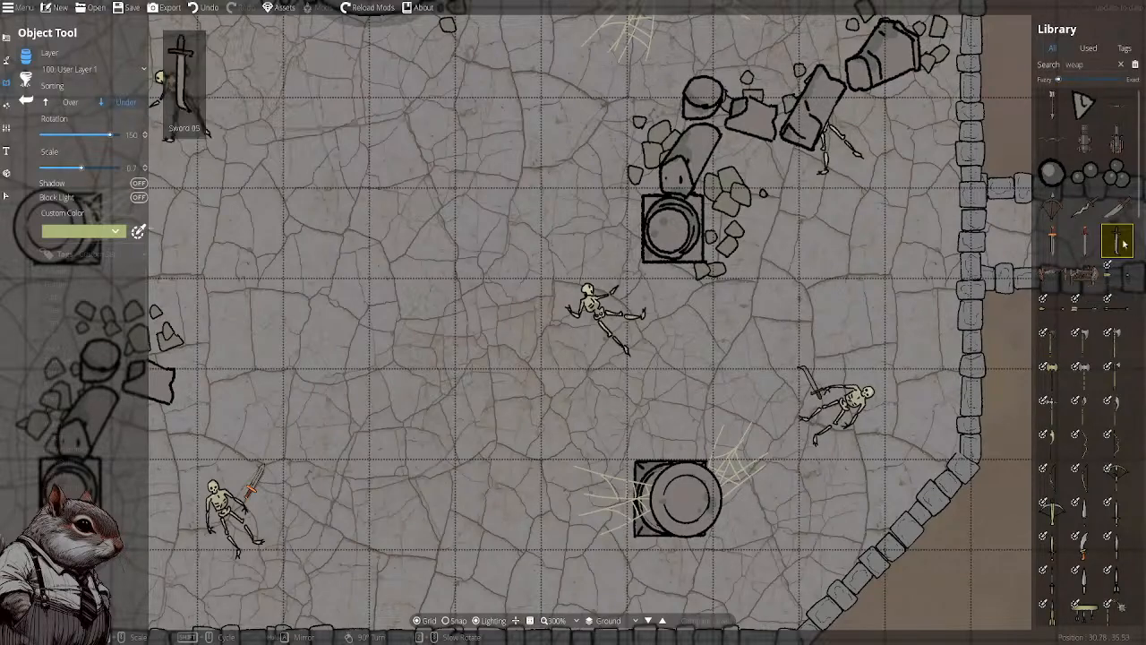
{"action": "scroll", "coordinate": [1097, 274], "scroll_direction": "down", "scroll_amount": 3}
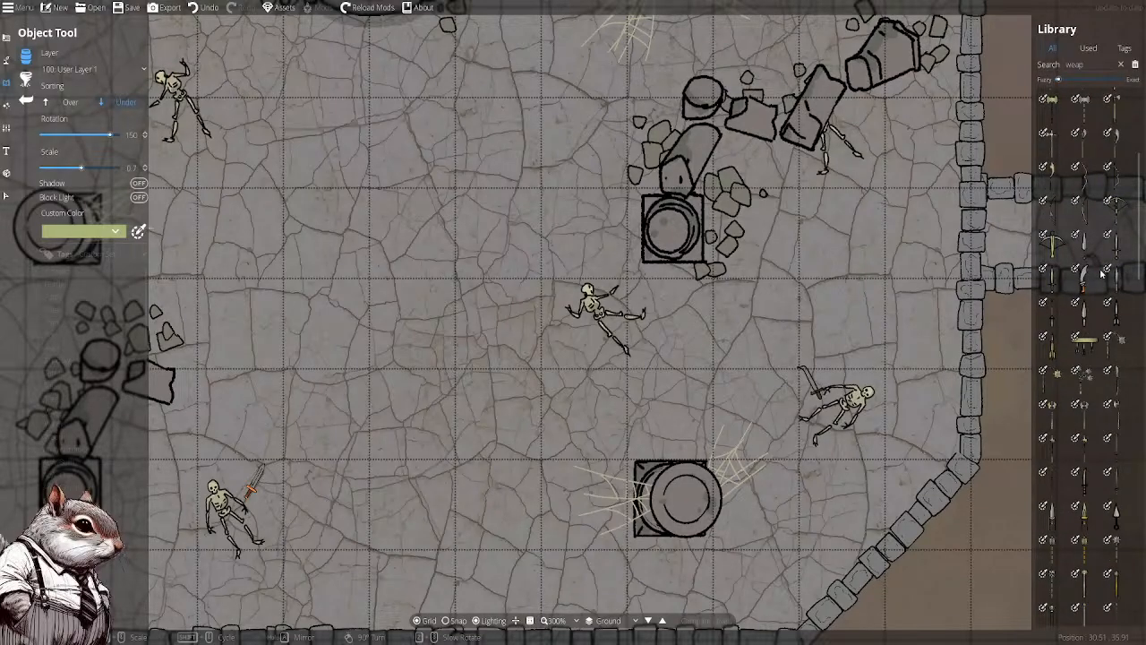
{"action": "scroll", "coordinate": [1102, 274], "scroll_direction": "down", "scroll_amount": 5}
{"action": "scroll", "coordinate": [1101, 274], "scroll_direction": "down", "scroll_amount": 5}
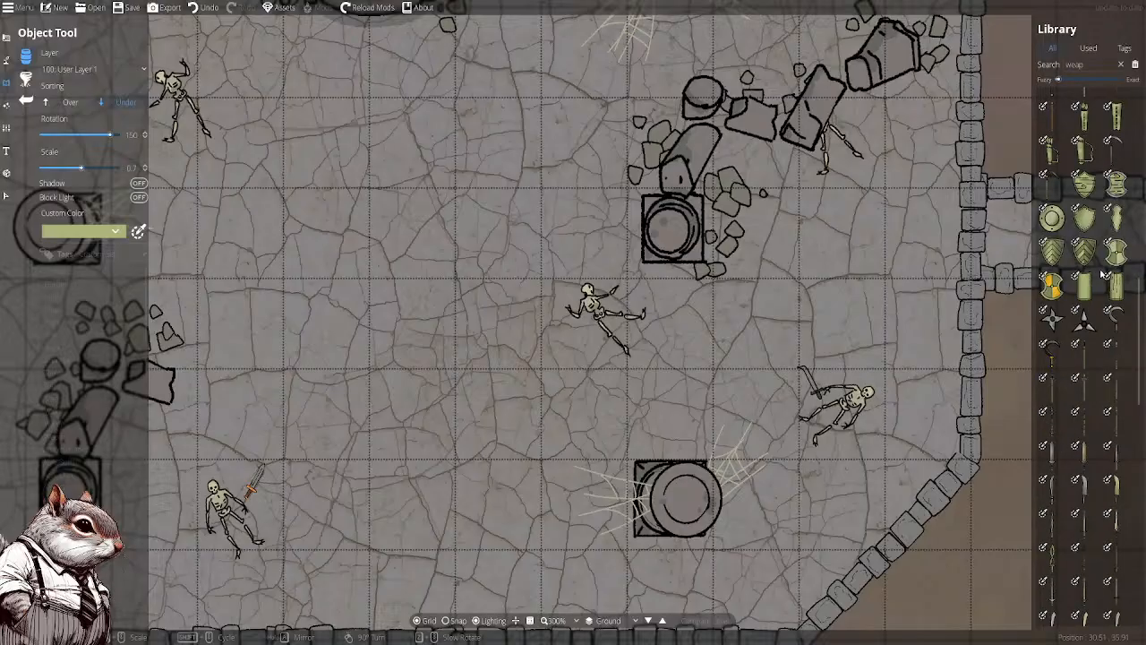
{"action": "scroll", "coordinate": [1102, 274], "scroll_direction": "up", "scroll_amount": 5}
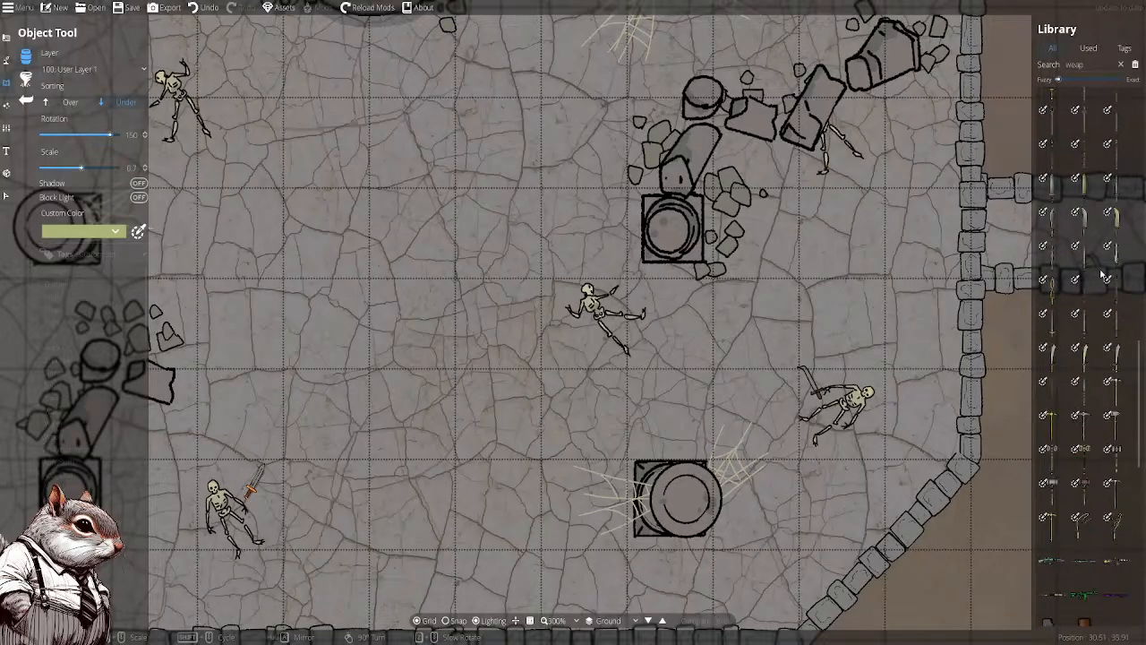
{"action": "left_click", "coordinate": [611, 270]}
{"action": "left_click_drag", "start_coordinate": [526, 243], "coordinate": [763, 242]}
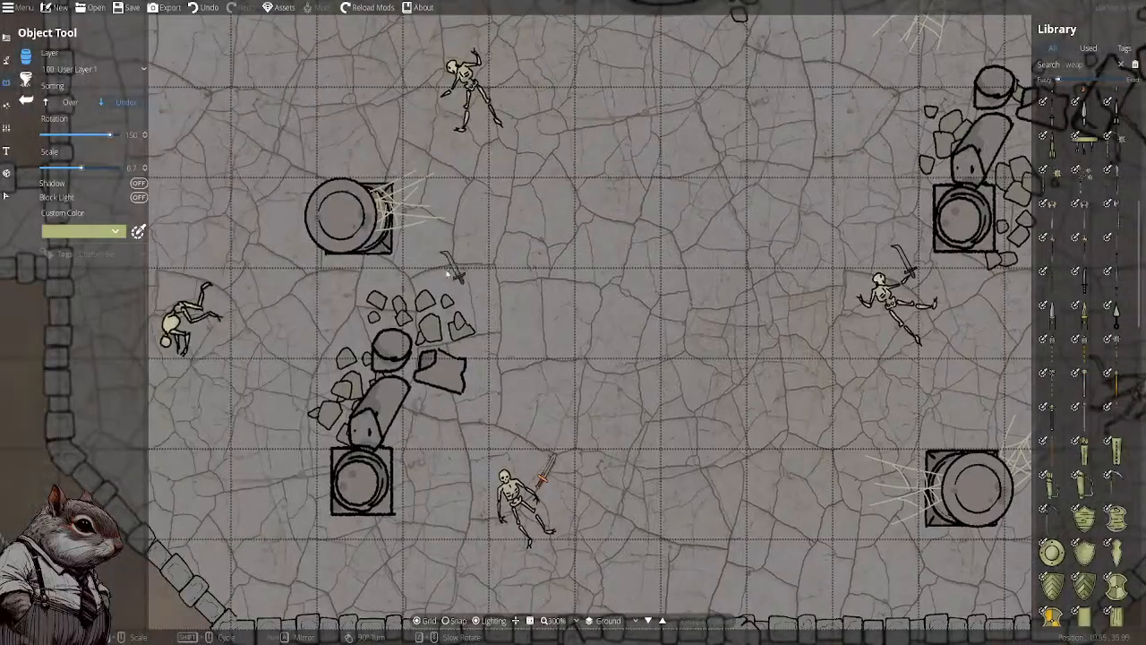
{"action": "left_click_drag", "start_coordinate": [369, 272], "coordinate": [553, 283]}
{"action": "scroll", "coordinate": [1029, 227], "scroll_direction": "up", "scroll_amount": 1}
{"action": "scroll", "coordinate": [1077, 224], "scroll_direction": "up", "scroll_amount": 4}
{"action": "scroll", "coordinate": [1077, 224], "scroll_direction": "up", "scroll_amount": 2}
{"action": "left_click", "coordinate": [1115, 241]}
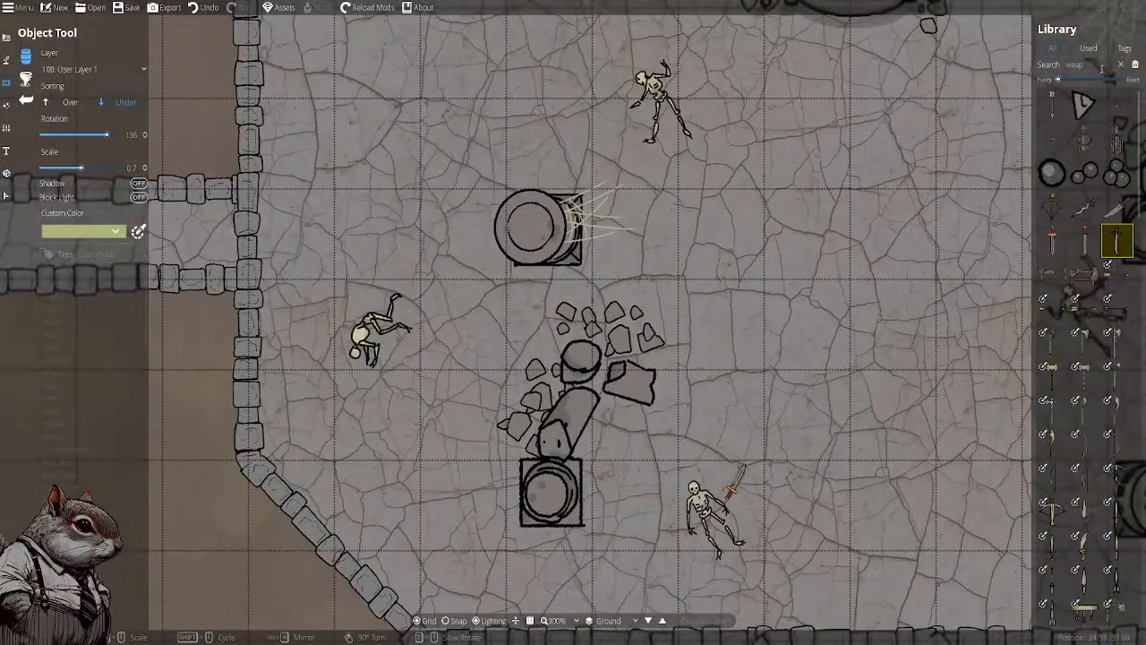
Search the library for "shield" and place the round wooden shield, sorted Over at scale 0.7, beside the skeleton near the lower-left broken pillar
{"action": "left_click_drag", "start_coordinate": [1094, 64], "coordinate": [930, 55]}
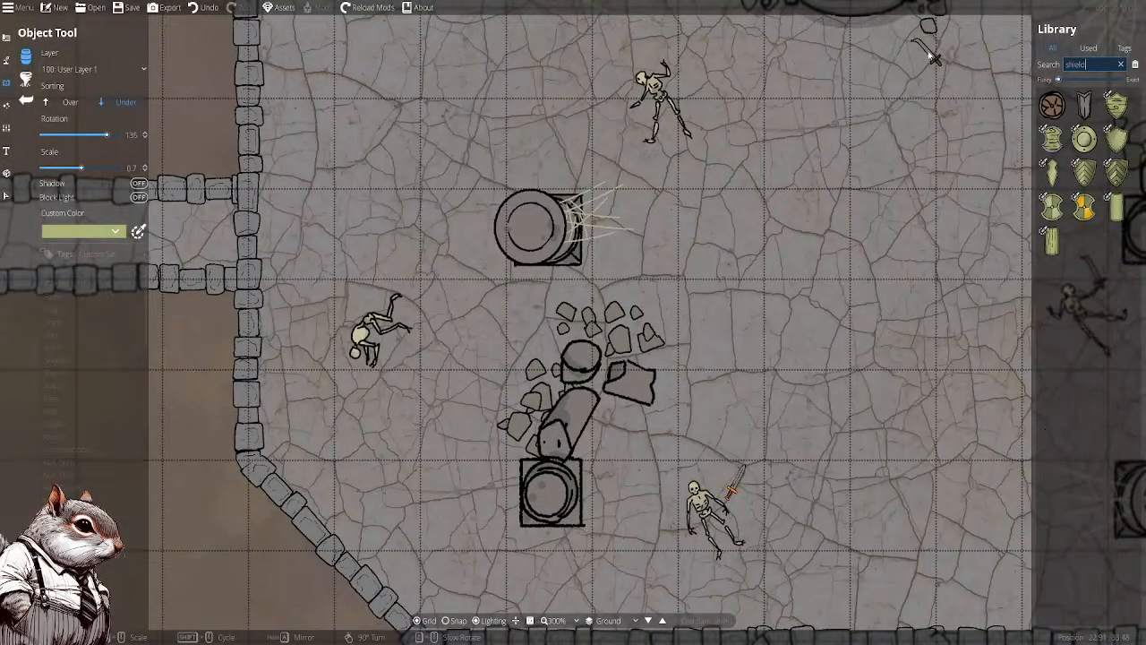
{"action": "left_click", "coordinate": [1052, 105]}
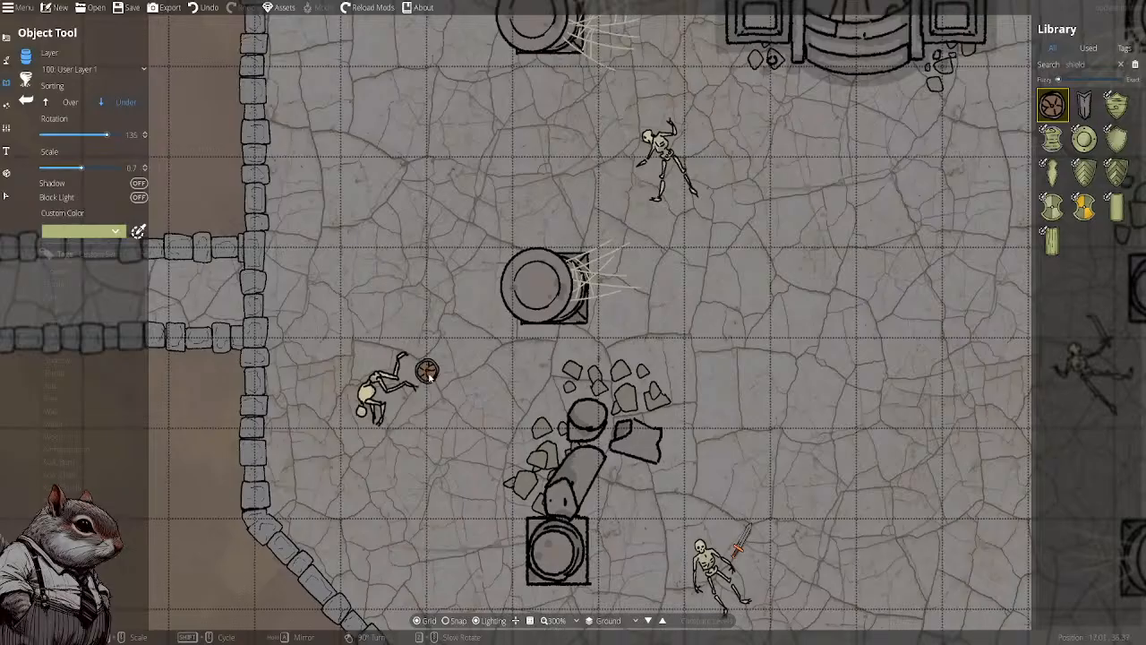
{"action": "left_click_drag", "start_coordinate": [731, 471], "coordinate": [494, 356]}
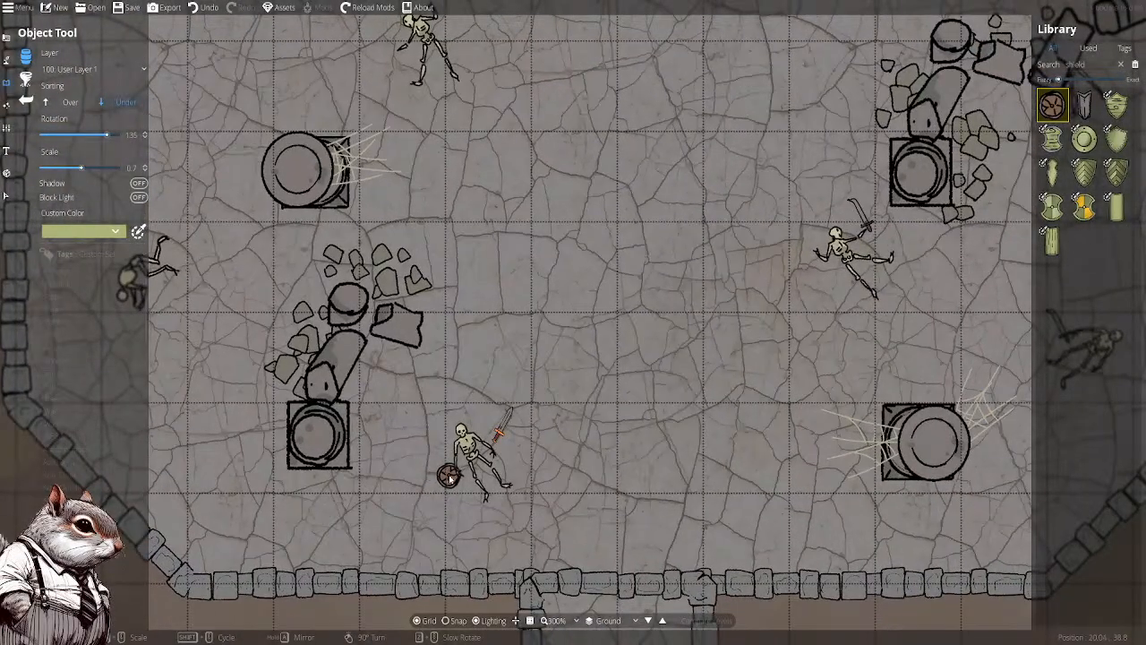
{"action": "left_click", "coordinate": [64, 102]}
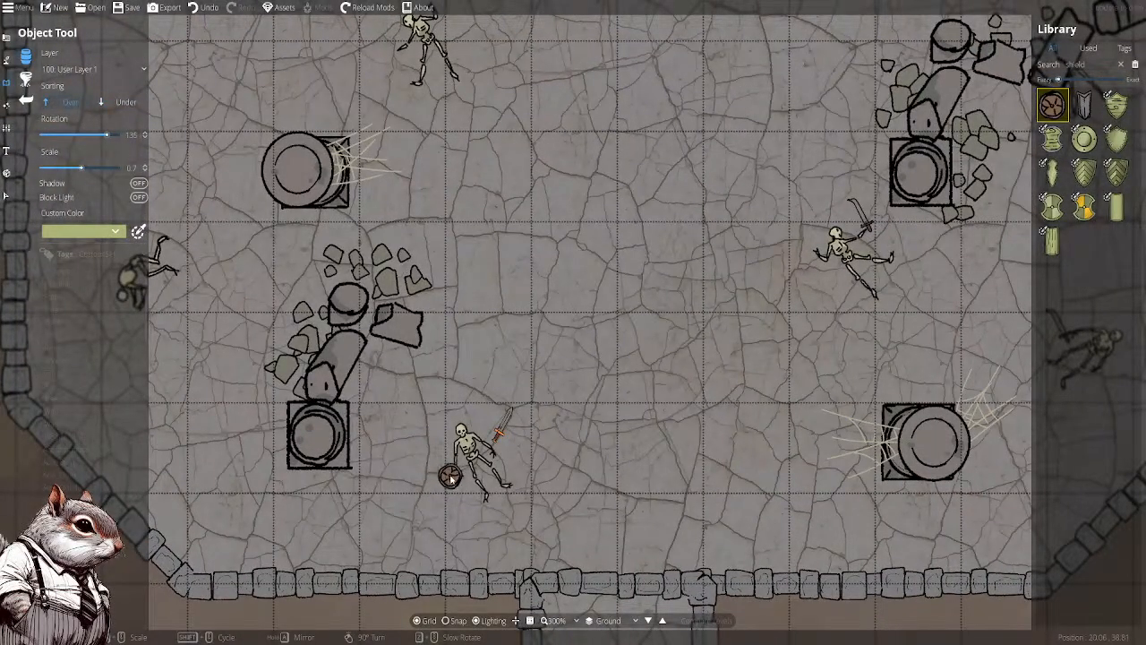
{"action": "left_click", "coordinate": [450, 477]}
Place round shields at scale 0.7 beside the skeleton near the east wall and above the skeleton below the upper-left pillar
{"action": "left_click_drag", "start_coordinate": [608, 379], "coordinate": [634, 459]}
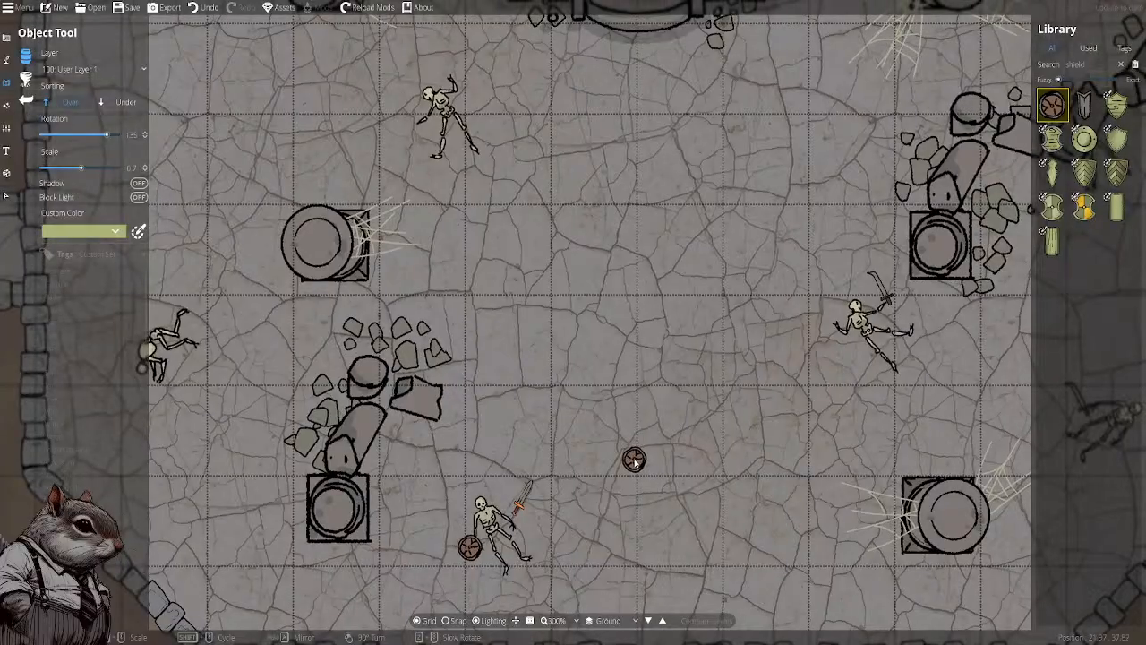
{"action": "left_click_drag", "start_coordinate": [714, 416], "coordinate": [519, 442]}
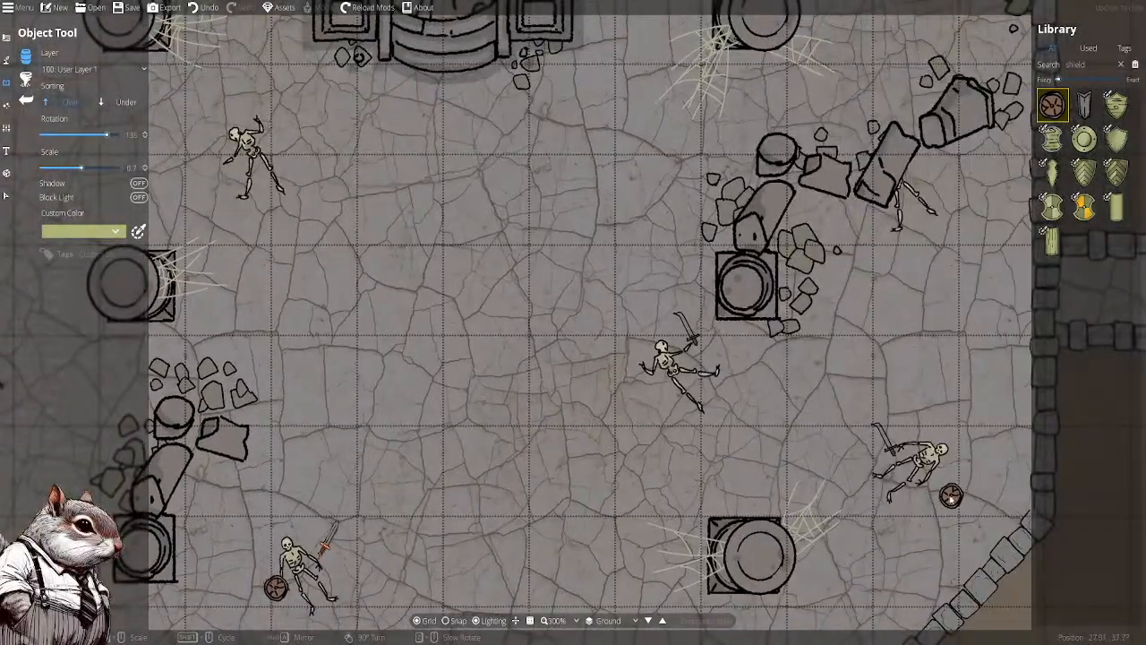
{"action": "left_click", "coordinate": [919, 482]}
{"action": "left_click_drag", "start_coordinate": [741, 396], "coordinate": [742, 417]}
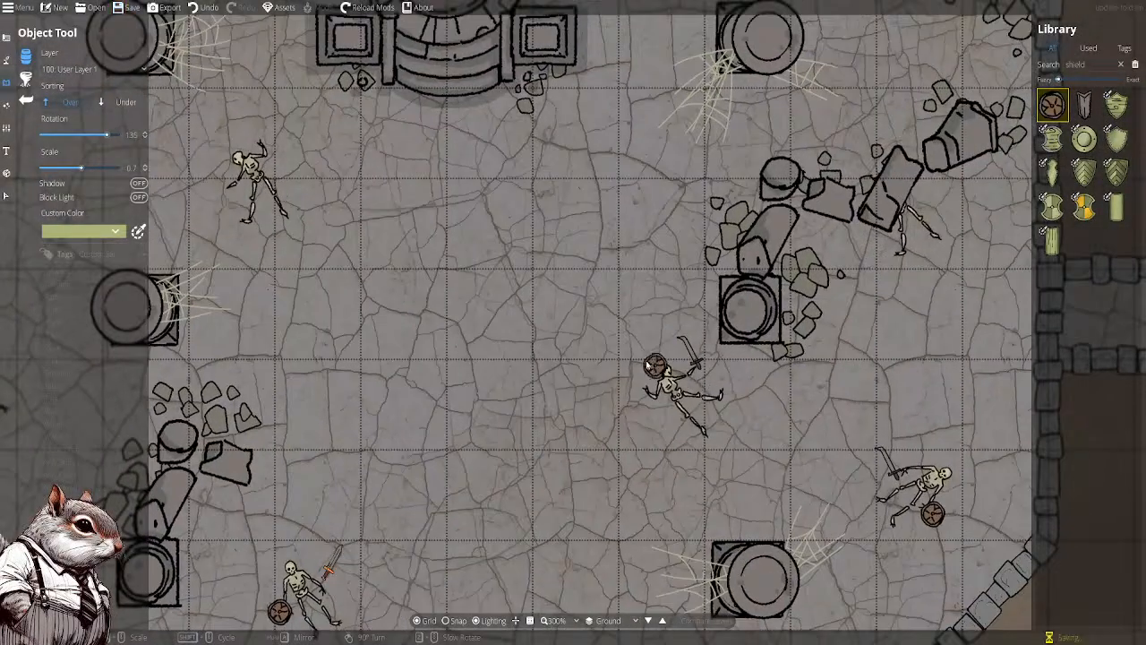
{"action": "left_click_drag", "start_coordinate": [546, 332], "coordinate": [670, 356]}
{"action": "left_click_drag", "start_coordinate": [497, 298], "coordinate": [632, 364]}
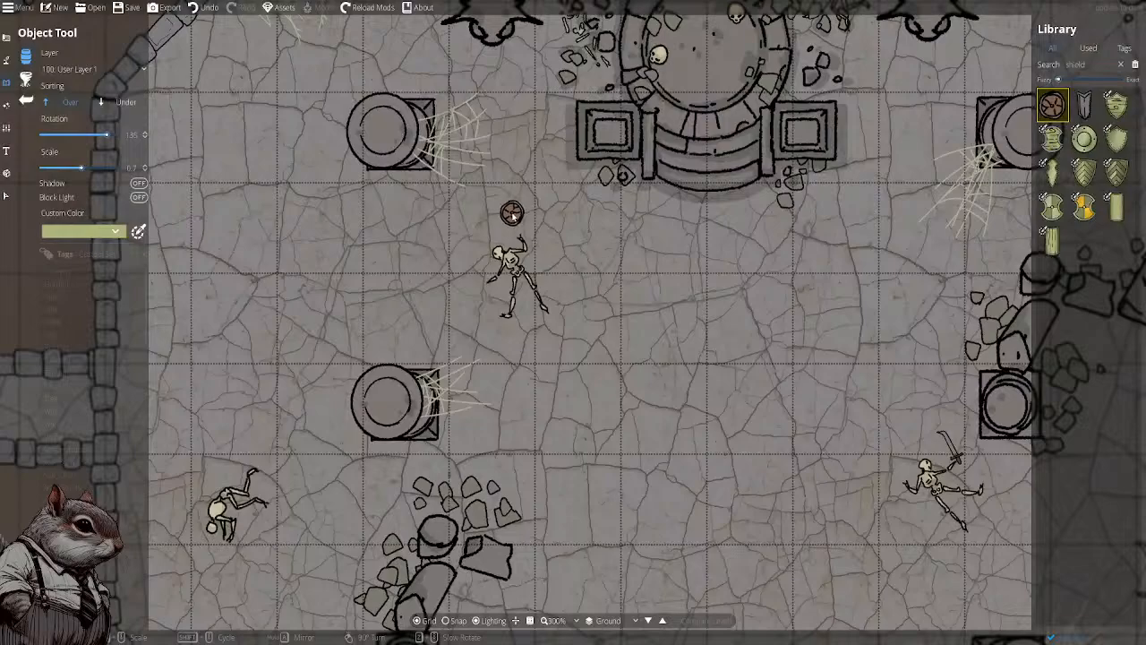
{"action": "left_click_drag", "start_coordinate": [624, 280], "coordinate": [669, 250]}
{"action": "scroll", "coordinate": [668, 251], "scroll_direction": "down", "scroll_amount": 1}
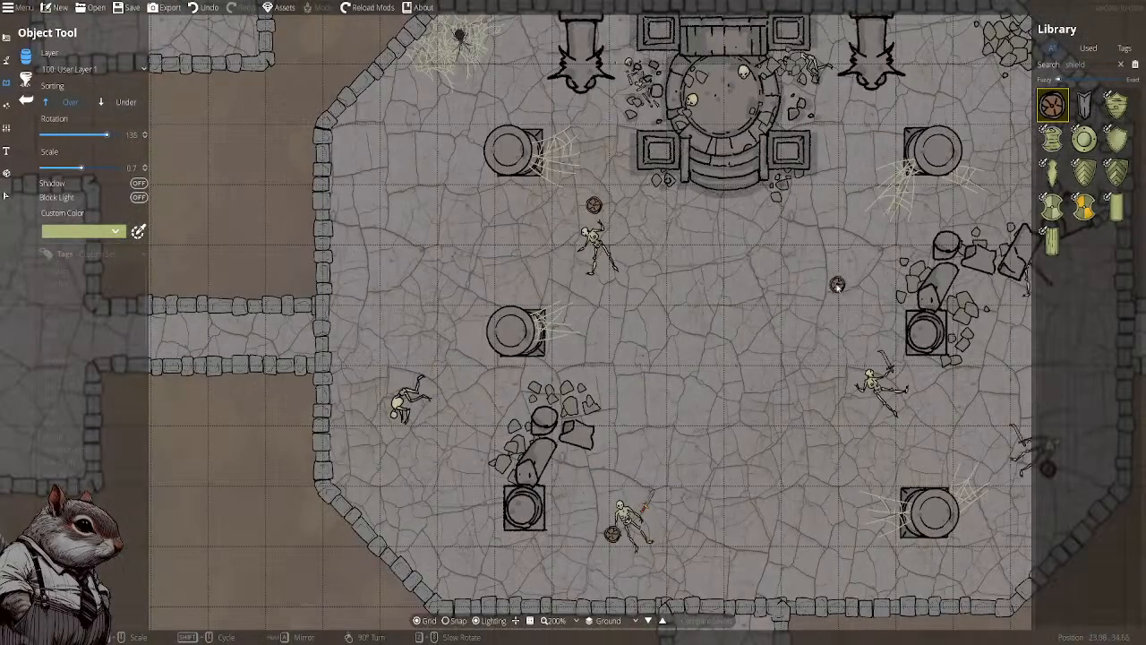
Clear the library's shield search and save the map
{"action": "left_click_drag", "start_coordinate": [824, 284], "coordinate": [631, 283]}
{"action": "scroll", "coordinate": [629, 280], "scroll_direction": "down", "scroll_amount": 1}
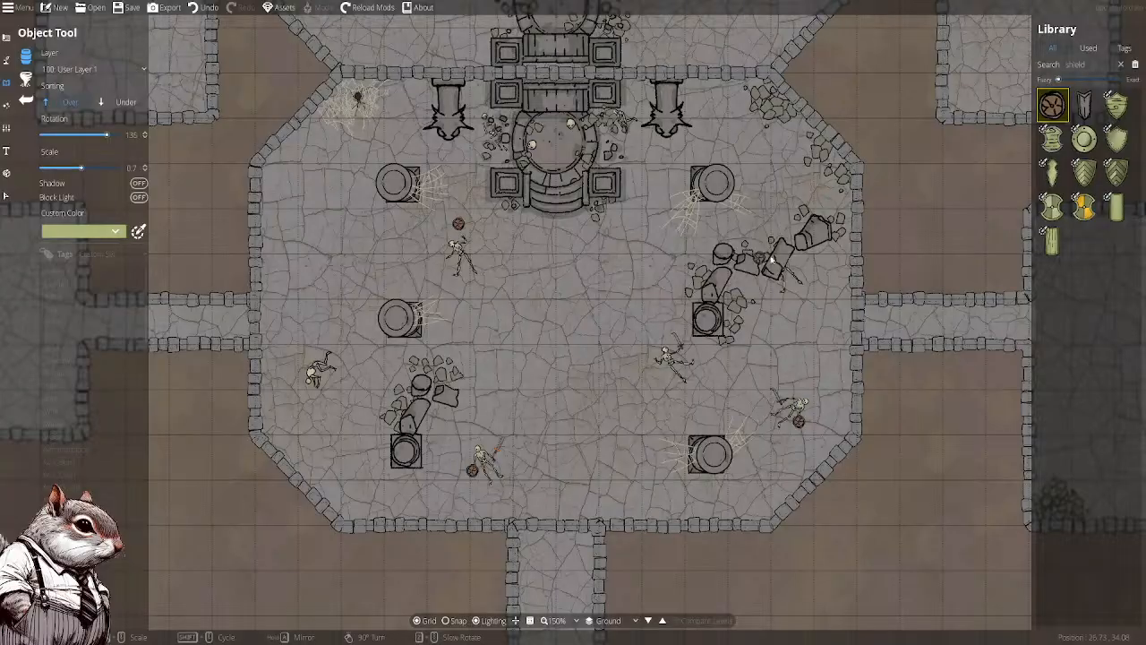
{"action": "left_click", "coordinate": [1135, 65]}
{"action": "left_click_drag", "start_coordinate": [541, 258], "coordinate": [650, 295]}
{"action": "key", "text": "ctrl+s"}
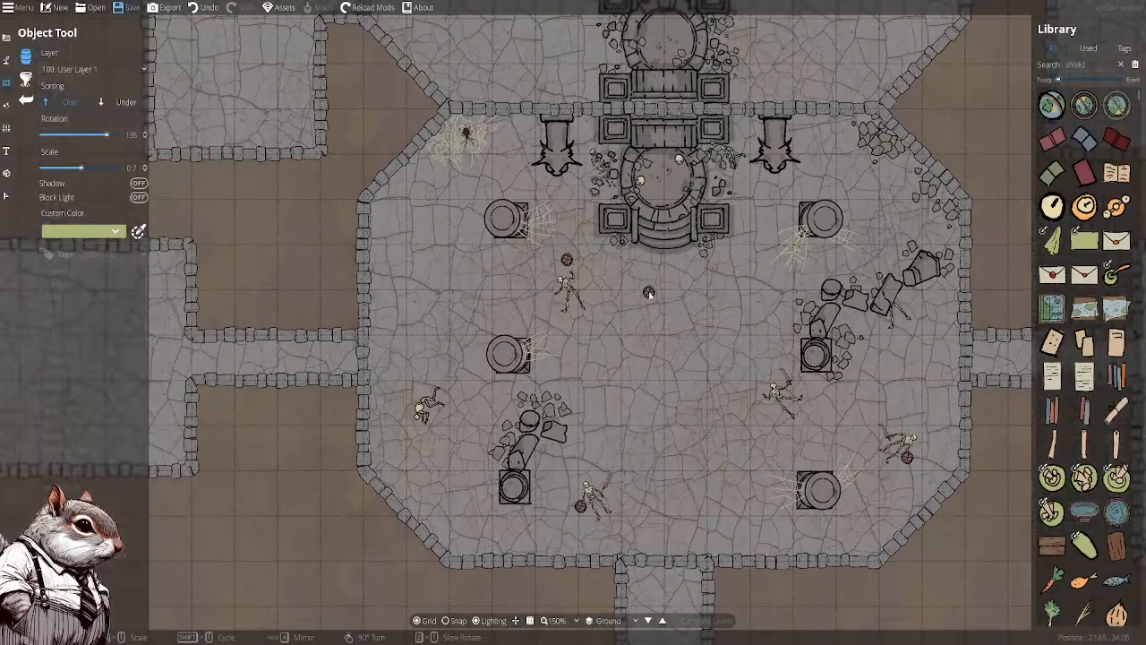
Examine the decorated pillared room and the adjoining empty western room to choose where to decorate
{"action": "scroll", "coordinate": [573, 268], "scroll_direction": "up", "scroll_amount": 3}
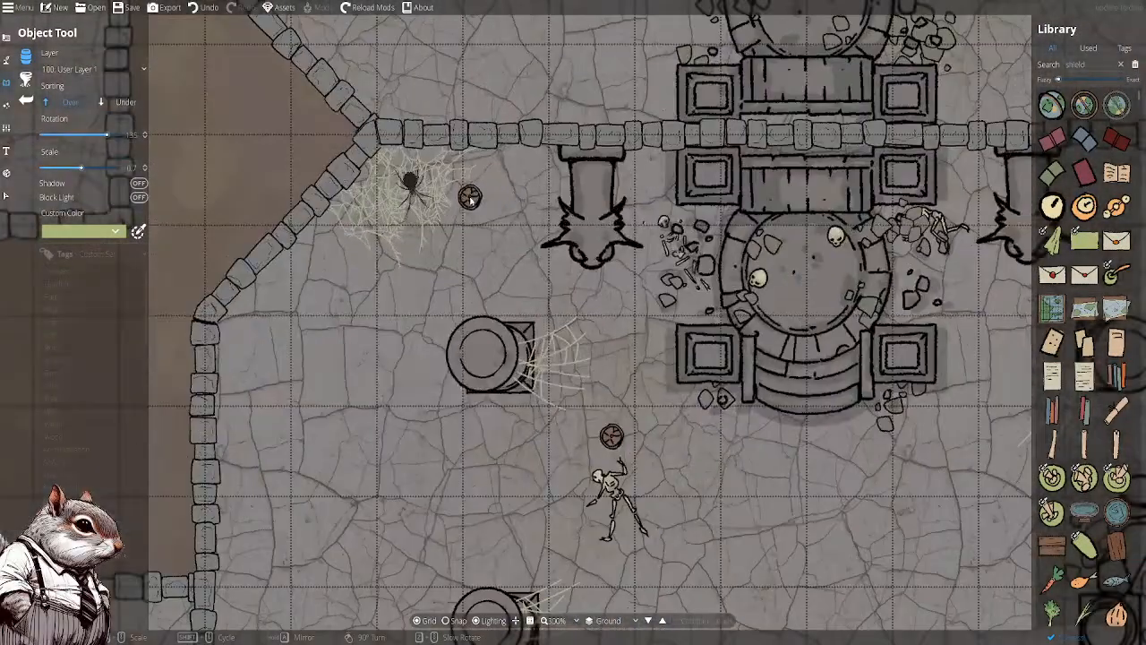
{"action": "scroll", "coordinate": [489, 221], "scroll_direction": "down", "scroll_amount": 1}
{"action": "left_click_drag", "start_coordinate": [727, 481], "coordinate": [568, 215]}
{"action": "scroll", "coordinate": [548, 313], "scroll_direction": "down", "scroll_amount": 1}
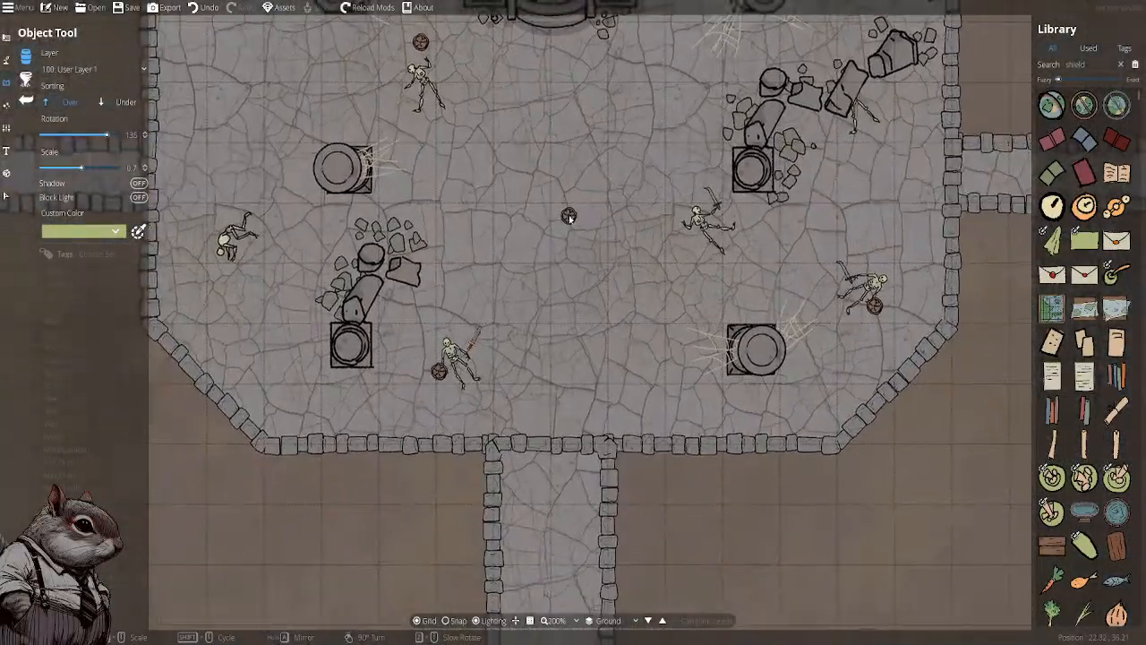
{"action": "scroll", "coordinate": [574, 215], "scroll_direction": "down", "scroll_amount": 2}
{"action": "scroll", "coordinate": [607, 334], "scroll_direction": "up", "scroll_amount": 1}
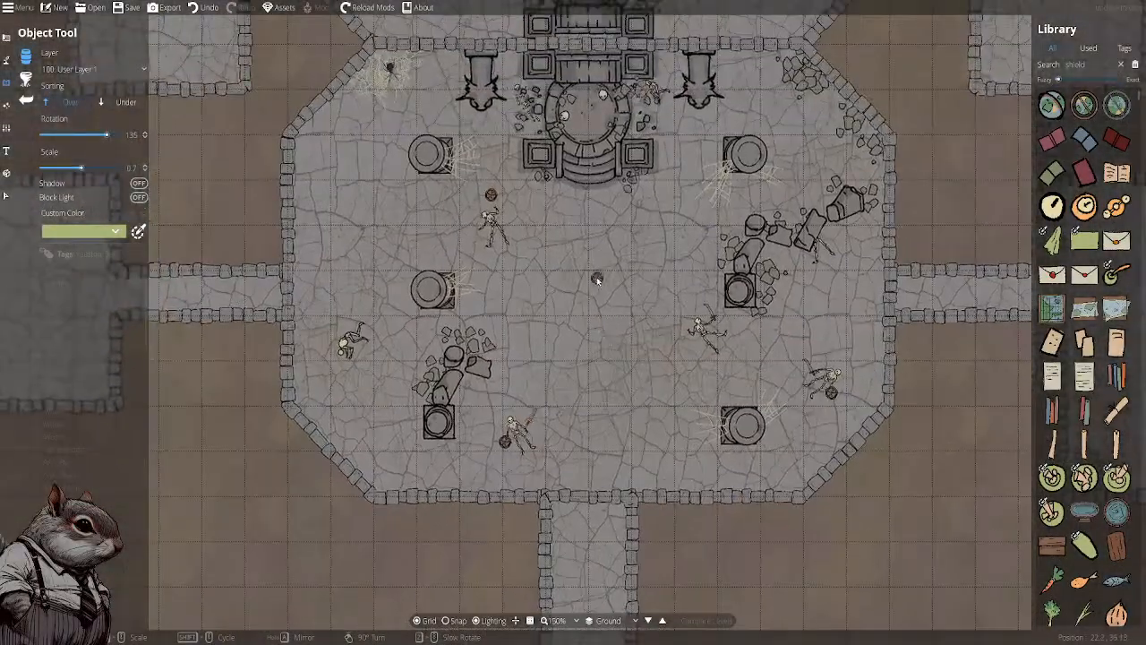
{"action": "left_click_drag", "start_coordinate": [554, 270], "coordinate": [764, 283]}
{"action": "left_click_drag", "start_coordinate": [470, 264], "coordinate": [771, 270]}
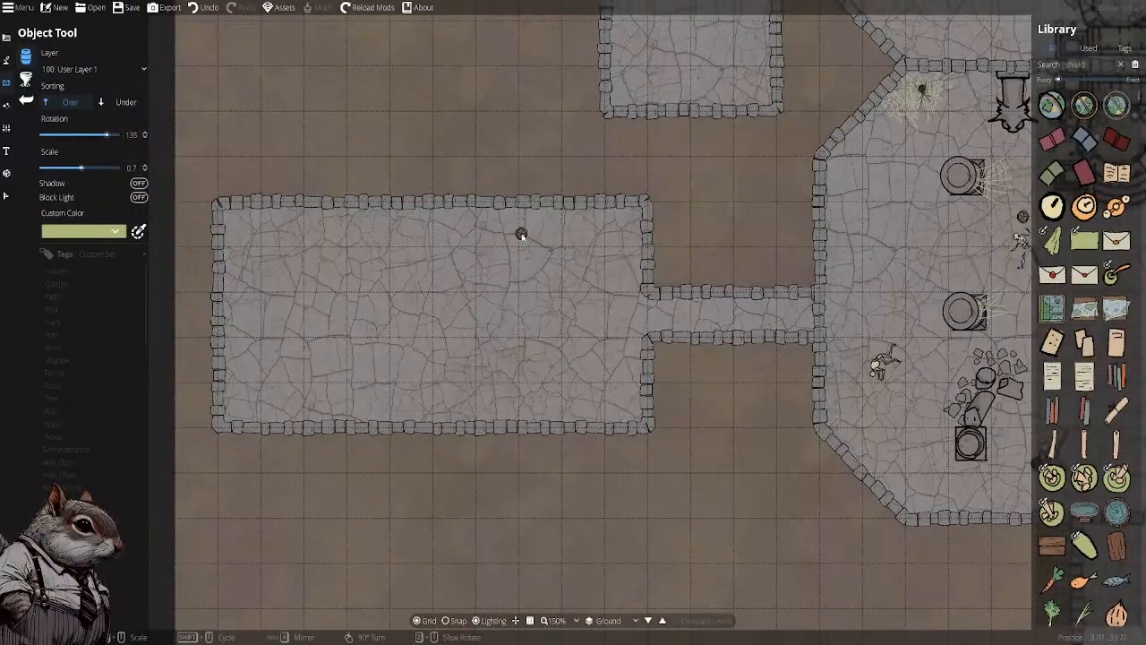
{"action": "left_click_drag", "start_coordinate": [459, 246], "coordinate": [504, 246]}
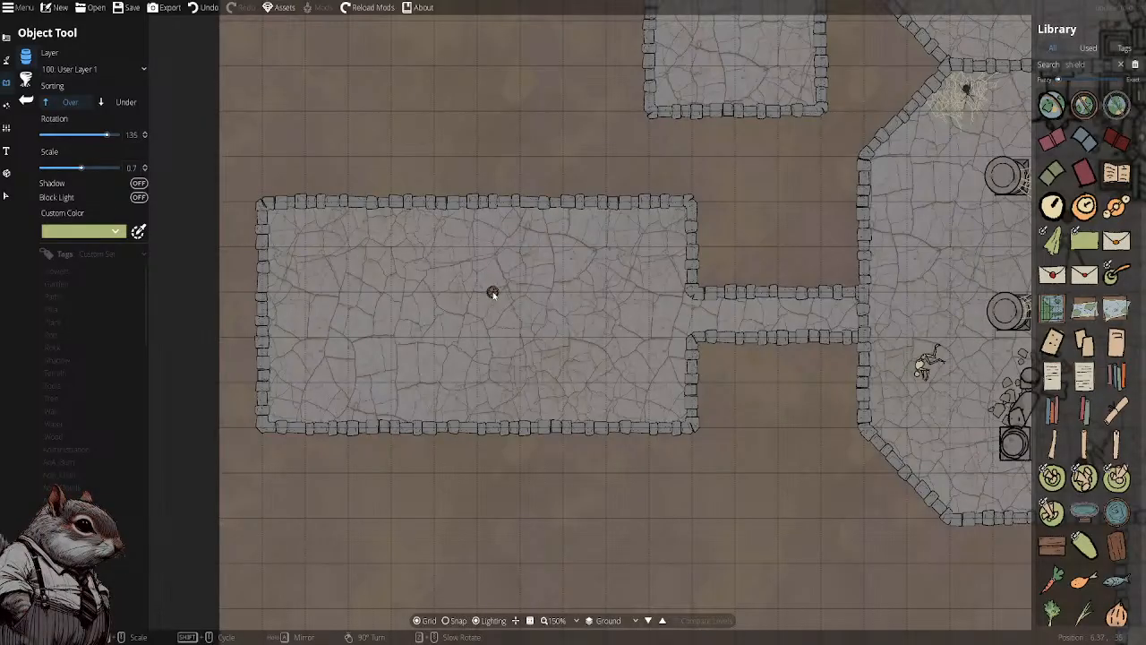
{"action": "left_click_drag", "start_coordinate": [729, 268], "coordinate": [512, 274]}
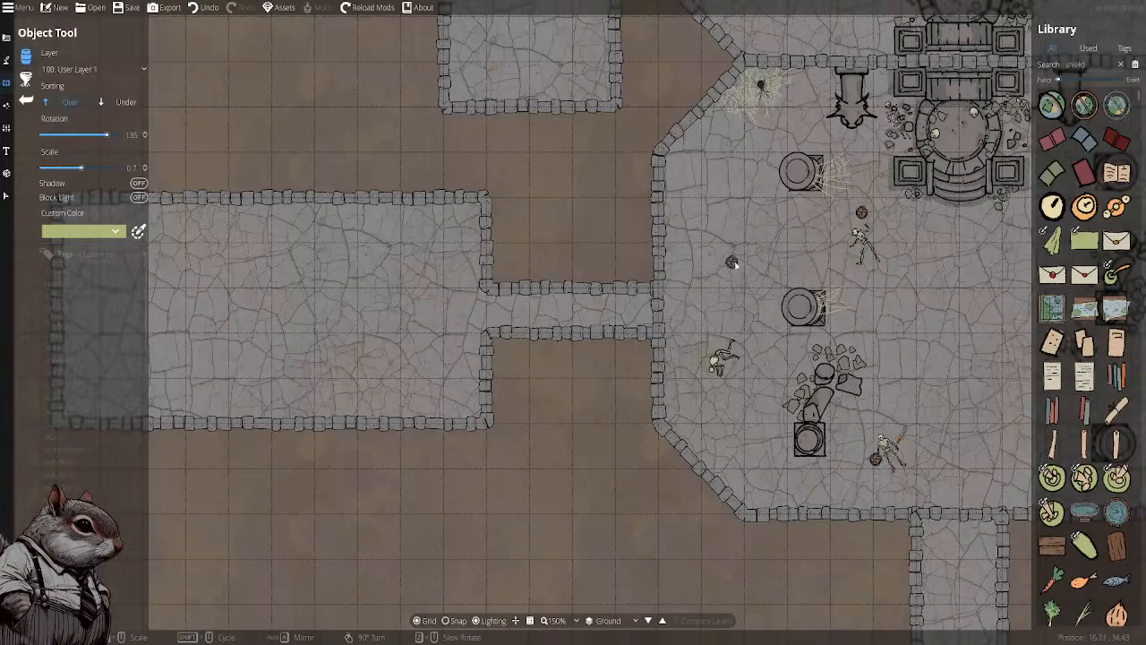
{"action": "left_click_drag", "start_coordinate": [732, 262], "coordinate": [262, 262]}
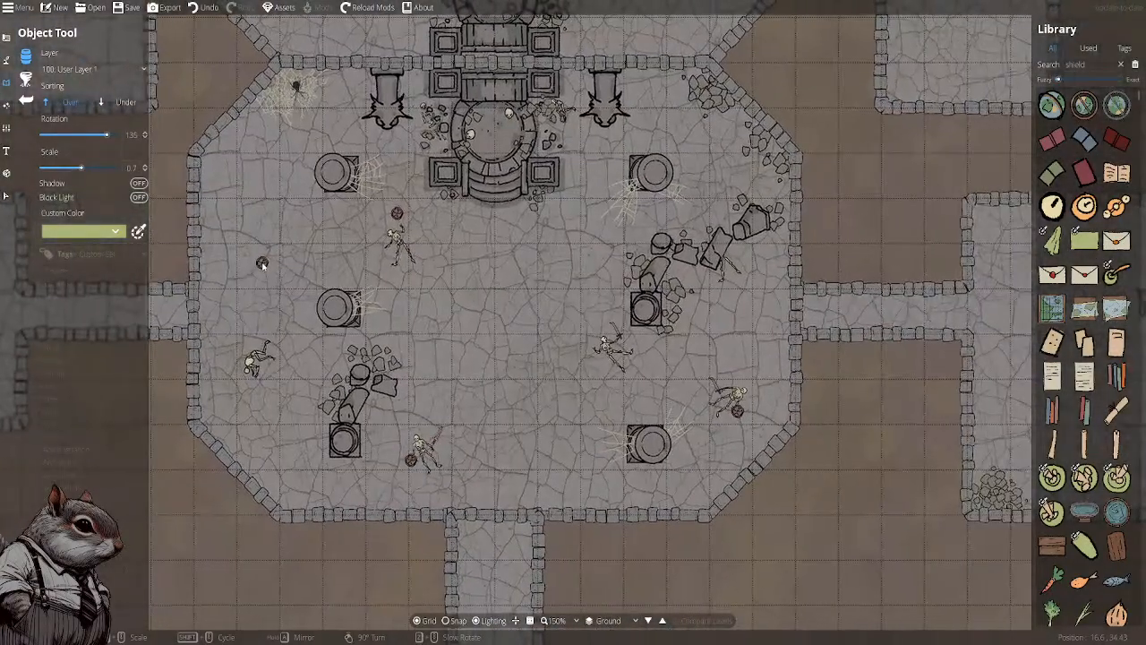
{"action": "left_click_drag", "start_coordinate": [537, 261], "coordinate": [711, 258]}
{"action": "left_click_drag", "start_coordinate": [327, 256], "coordinate": [769, 251]}
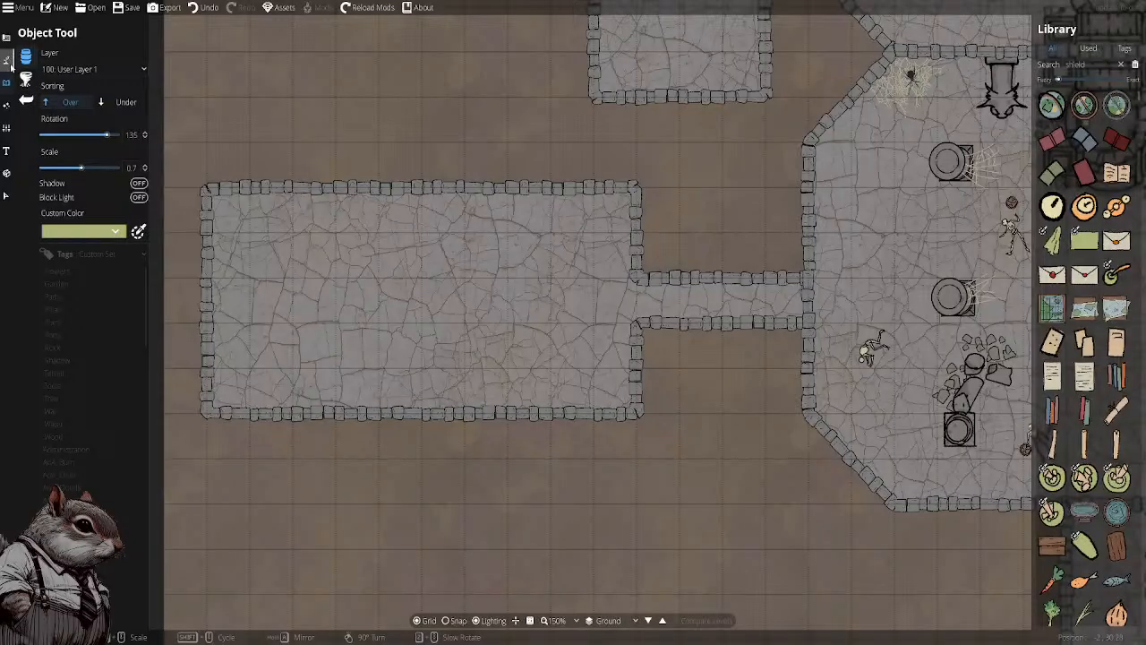
Search the library for "hammer" and place the Hammer against the western room's west wall at rotation -90 and scale 1.4
{"action": "left_click", "coordinate": [1087, 50]}
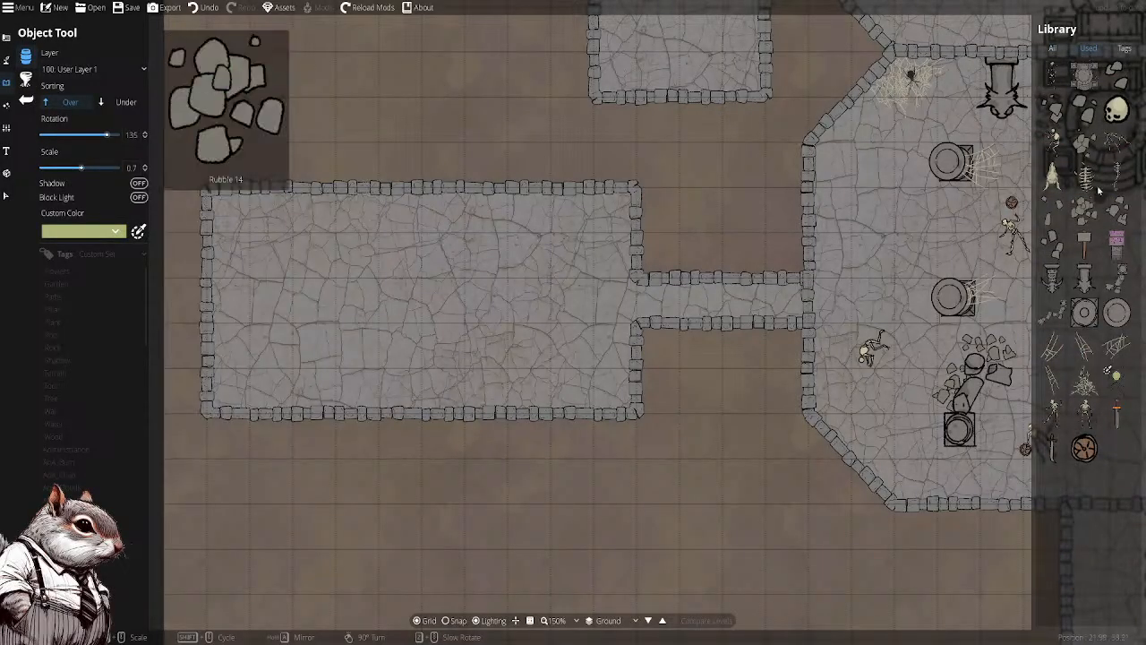
{"action": "left_click", "coordinate": [1052, 49]}
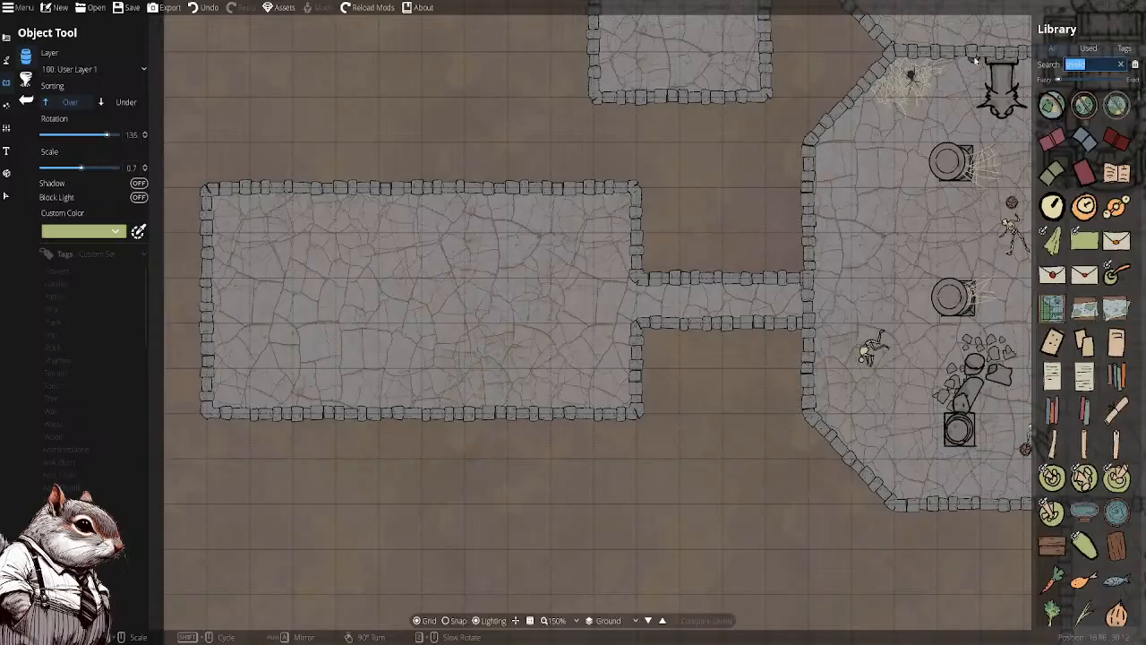
{"action": "type", "text": "mer"}
{"action": "left_click", "coordinate": [1053, 106]}
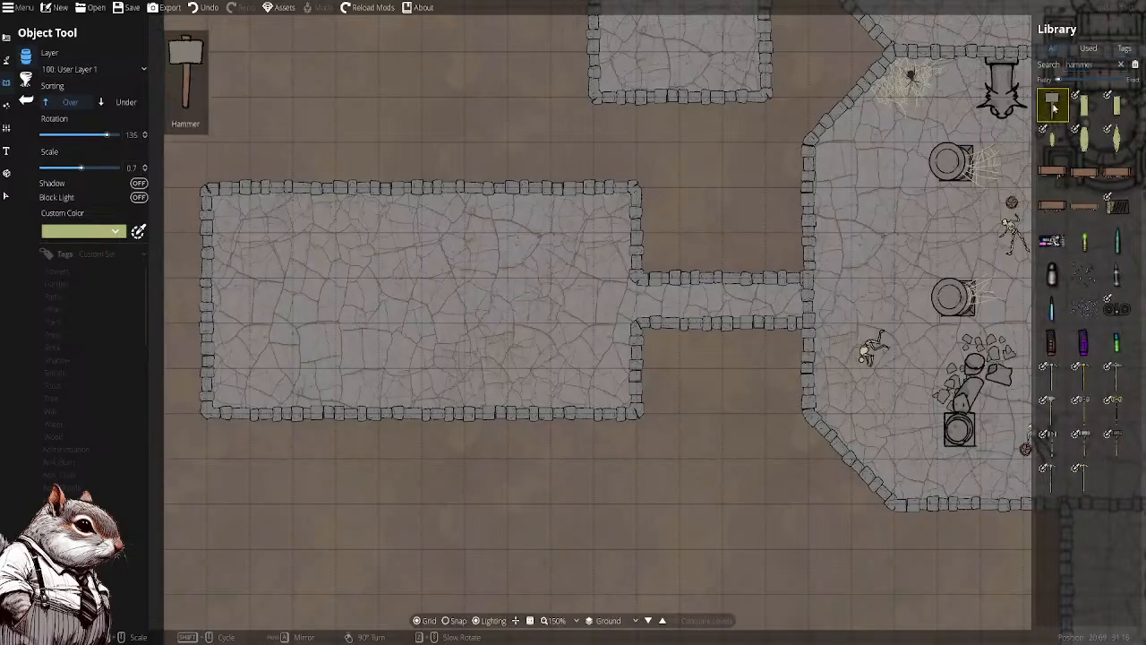
{"action": "scroll", "coordinate": [214, 299], "scroll_direction": "up", "scroll_amount": 3}
{"action": "scroll", "coordinate": [214, 300], "scroll_direction": "up", "scroll_amount": 7}
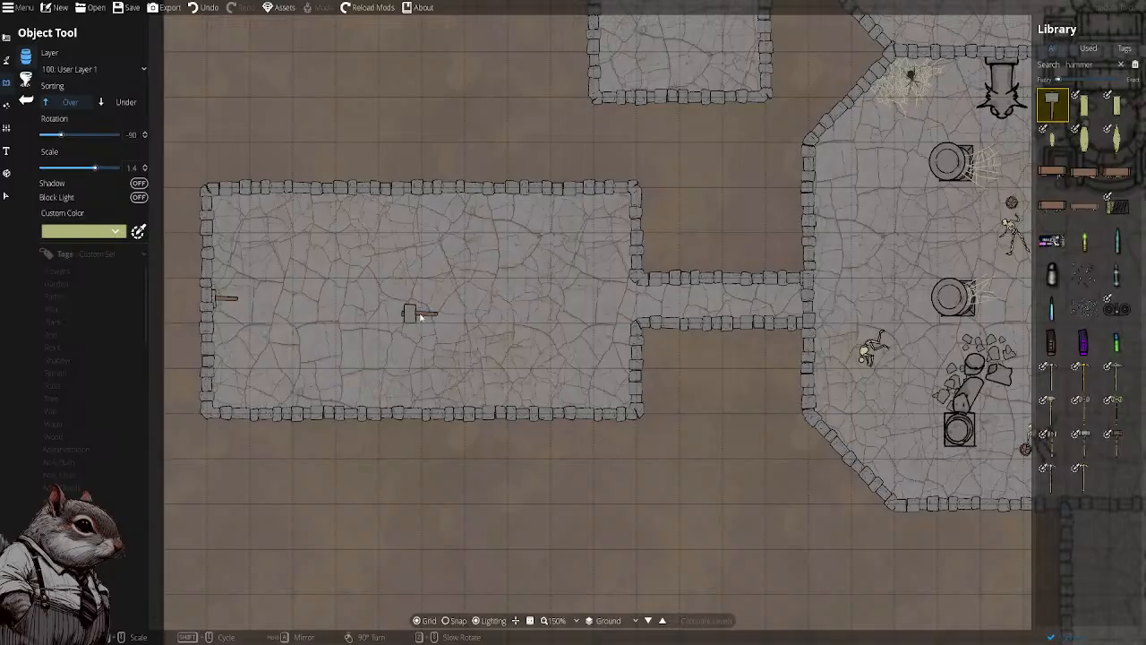
{"action": "left_click_drag", "start_coordinate": [420, 316], "coordinate": [400, 319]}
{"action": "left_click_drag", "start_coordinate": [555, 305], "coordinate": [450, 305]}
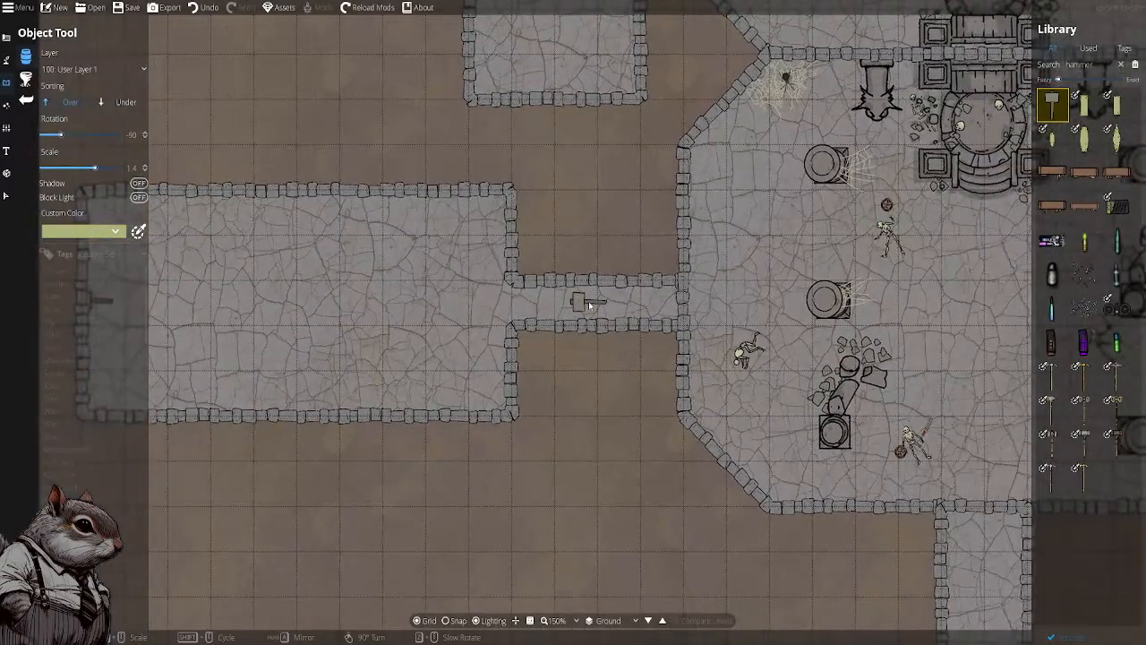
Try the Hammer against the pillared room's south wall at rotation -180 and scale 1.4, and undo the placement
{"action": "left_click_drag", "start_coordinate": [589, 301], "coordinate": [860, 296]}
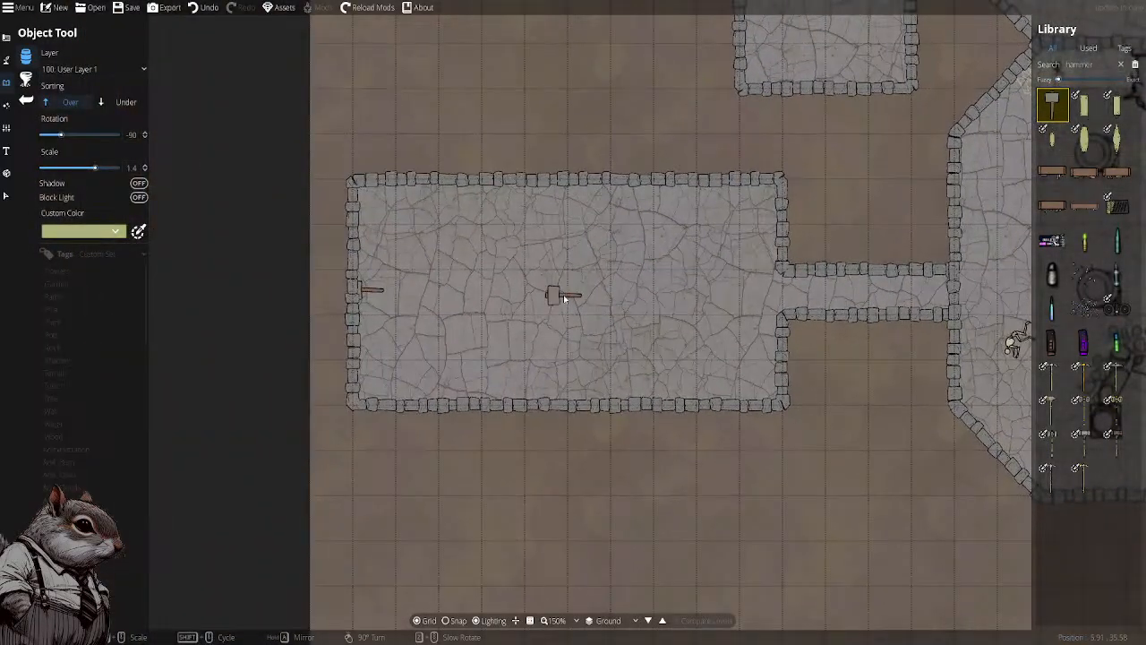
{"action": "left_click_drag", "start_coordinate": [564, 298], "coordinate": [277, 316]}
{"action": "left_click_drag", "start_coordinate": [737, 299], "coordinate": [564, 301]}
{"action": "right_click", "coordinate": [564, 301]}
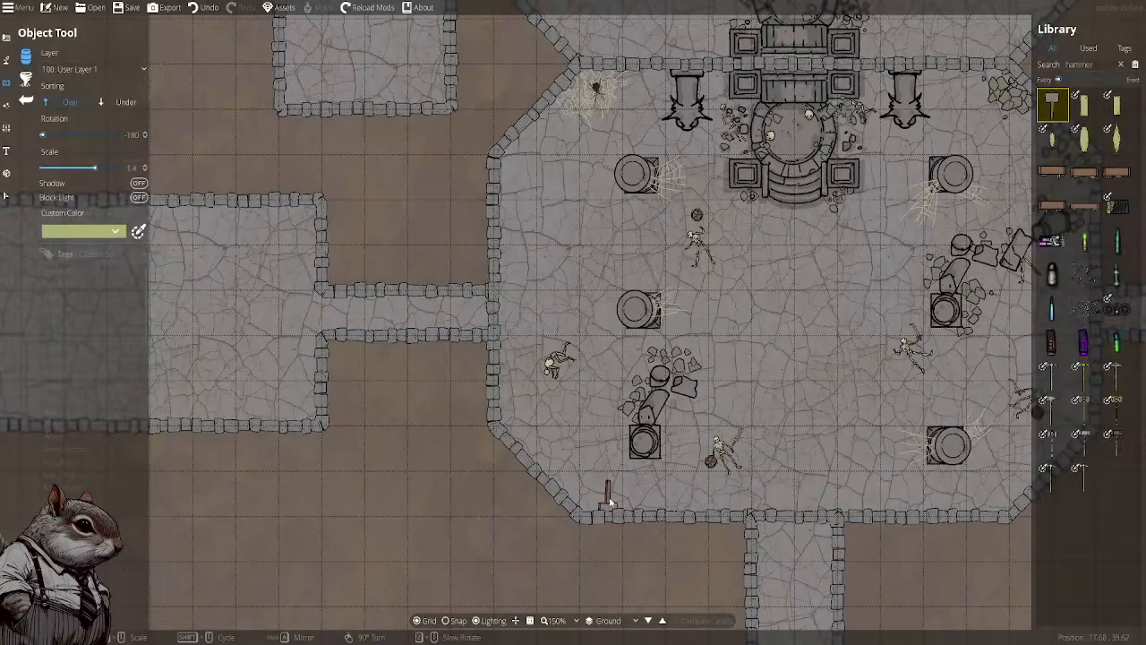
{"action": "left_click", "coordinate": [609, 500]}
{"action": "scroll", "coordinate": [624, 402], "scroll_direction": "up", "scroll_amount": 5}
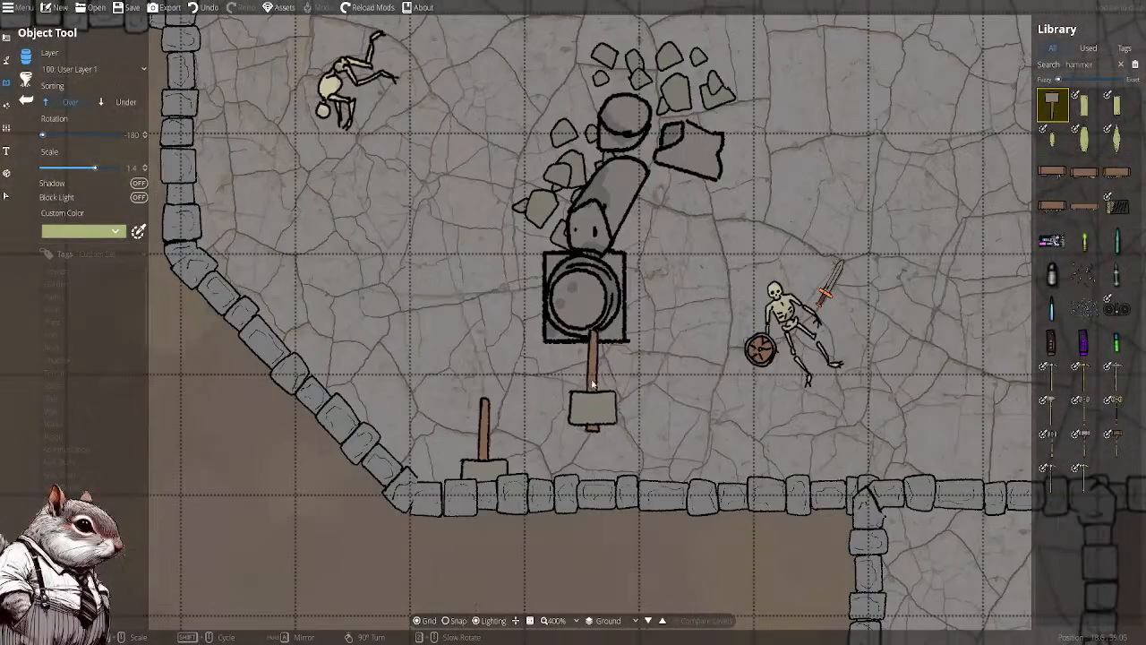
{"action": "scroll", "coordinate": [591, 383], "scroll_direction": "down", "scroll_amount": 4}
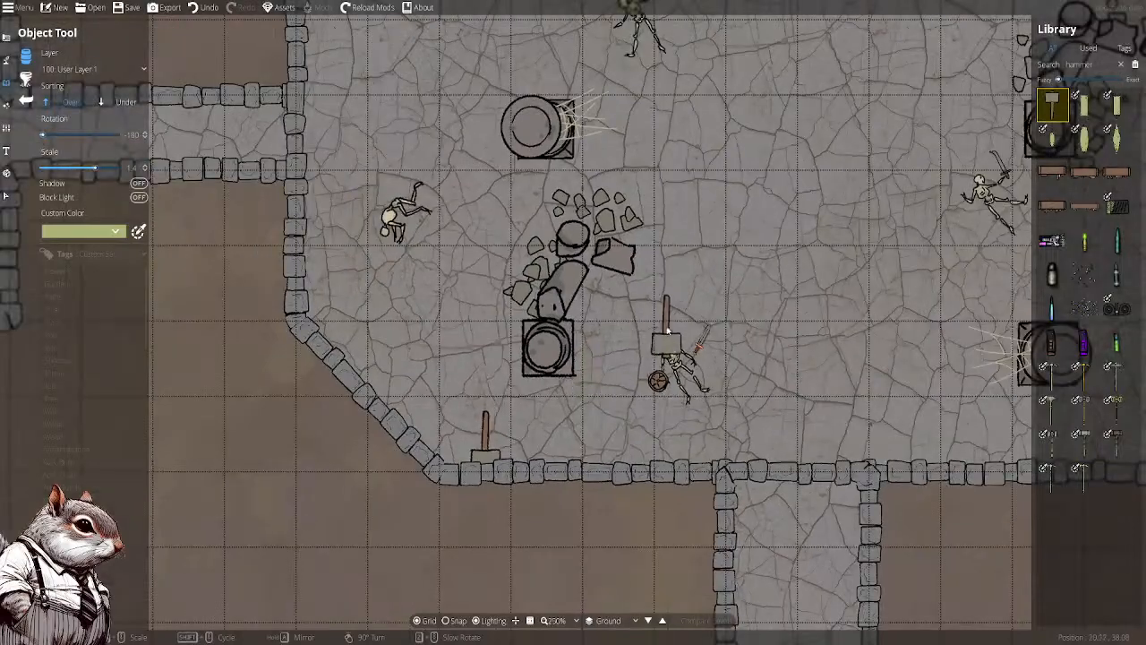
{"action": "key", "text": "ctrl+z"}
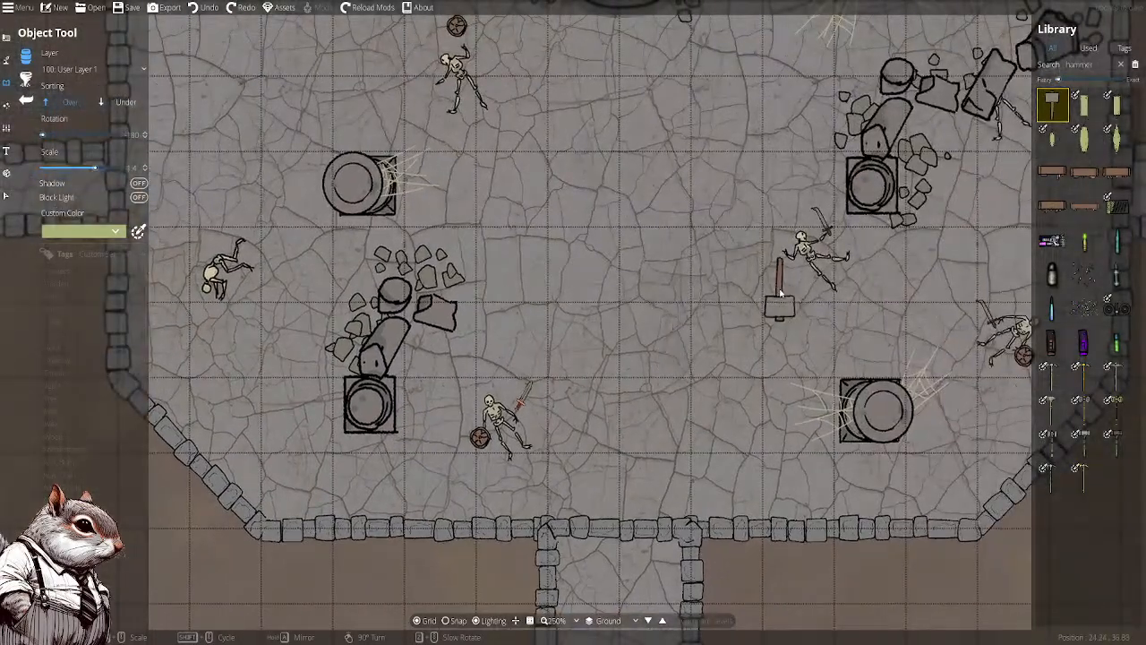
Examine the eastern bone-strewn room, the surrounding rooms and the empty northern room to choose where to decorate
{"action": "scroll", "coordinate": [779, 293], "scroll_direction": "down", "scroll_amount": 2}
{"action": "scroll", "coordinate": [721, 260], "scroll_direction": "down", "scroll_amount": 3}
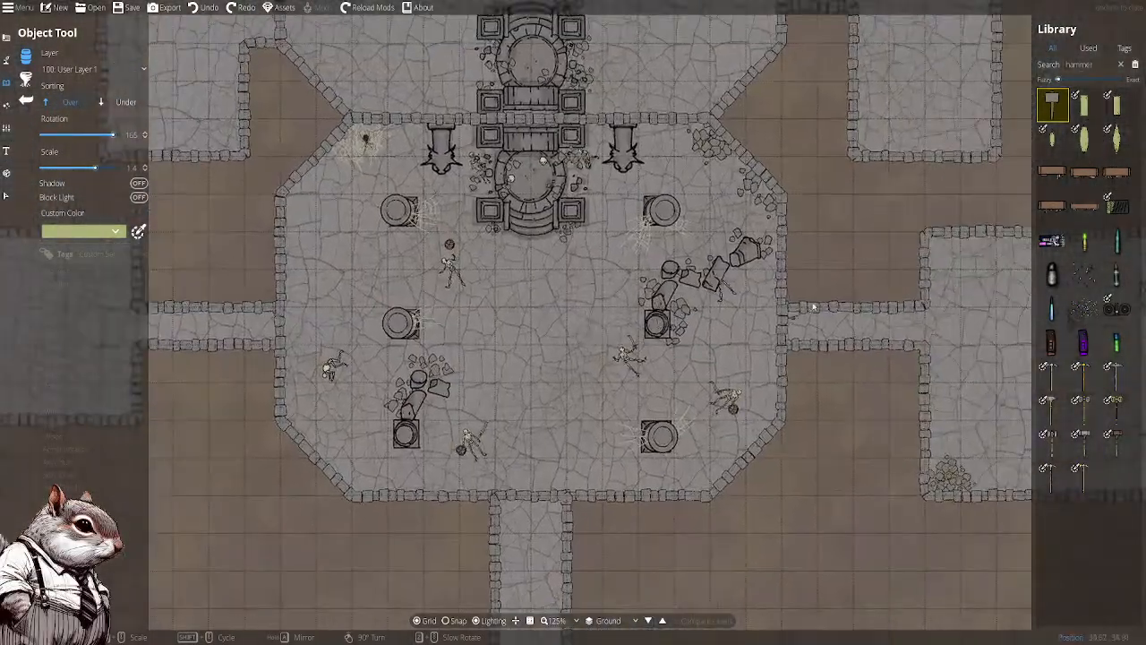
{"action": "left_click_drag", "start_coordinate": [912, 297], "coordinate": [591, 274]}
{"action": "mouse_move", "coordinate": [700, 294]}
{"action": "left_mouse_down"}
{"action": "mouse_move", "coordinate": [487, 238]}
{"action": "mouse_move", "coordinate": [588, 200]}
{"action": "mouse_move", "coordinate": [702, 273]}
{"action": "left_mouse_up"}
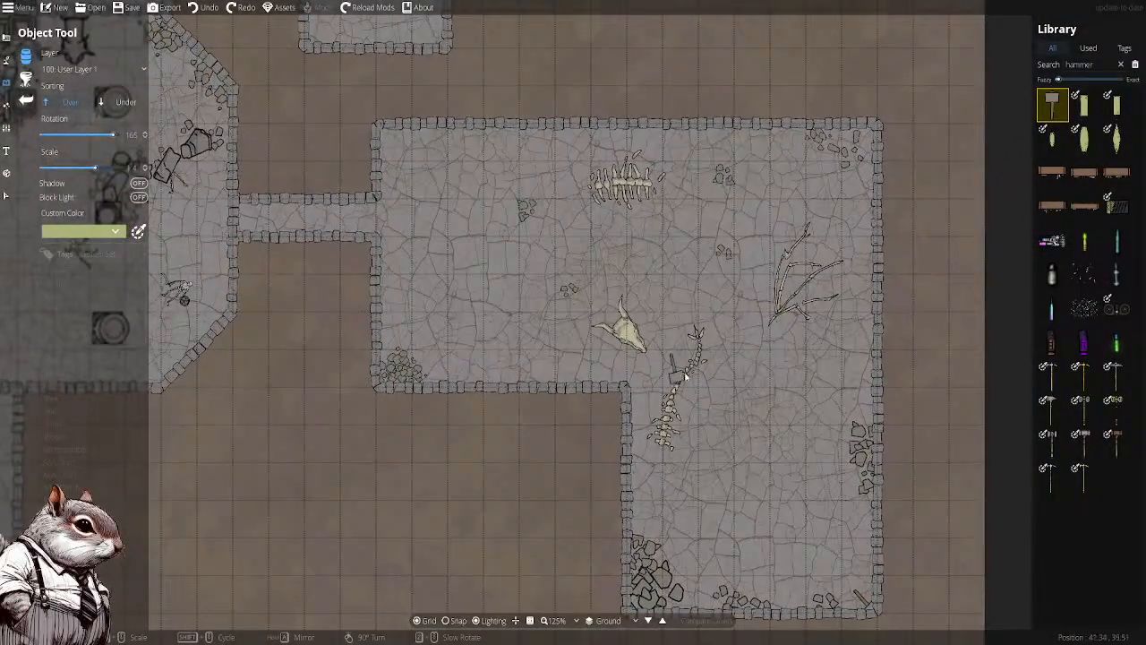
{"action": "left_click_drag", "start_coordinate": [514, 280], "coordinate": [770, 266]}
{"action": "mouse_move", "coordinate": [501, 190]}
{"action": "left_mouse_down"}
{"action": "mouse_move", "coordinate": [696, 189]}
{"action": "mouse_move", "coordinate": [777, 207]}
{"action": "left_mouse_up"}
{"action": "mouse_move", "coordinate": [355, 128]}
{"action": "left_mouse_down"}
{"action": "mouse_move", "coordinate": [512, 190]}
{"action": "mouse_move", "coordinate": [780, 109]}
{"action": "mouse_move", "coordinate": [609, 187]}
{"action": "mouse_move", "coordinate": [576, 274]}
{"action": "mouse_move", "coordinate": [543, 260]}
{"action": "mouse_move", "coordinate": [466, 286]}
{"action": "left_mouse_up"}
{"action": "left_click_drag", "start_coordinate": [594, 169], "coordinate": [504, 278]}
{"action": "left_click_drag", "start_coordinate": [507, 159], "coordinate": [609, 378]}
{"action": "scroll", "coordinate": [585, 229], "scroll_direction": "up", "scroll_amount": 1}
{"action": "left_click_drag", "start_coordinate": [590, 253], "coordinate": [580, 217]}
Replace the library's hammer search with "stone" and choose Statue Stone 05 for placement
{"action": "left_click", "coordinate": [1134, 66]}
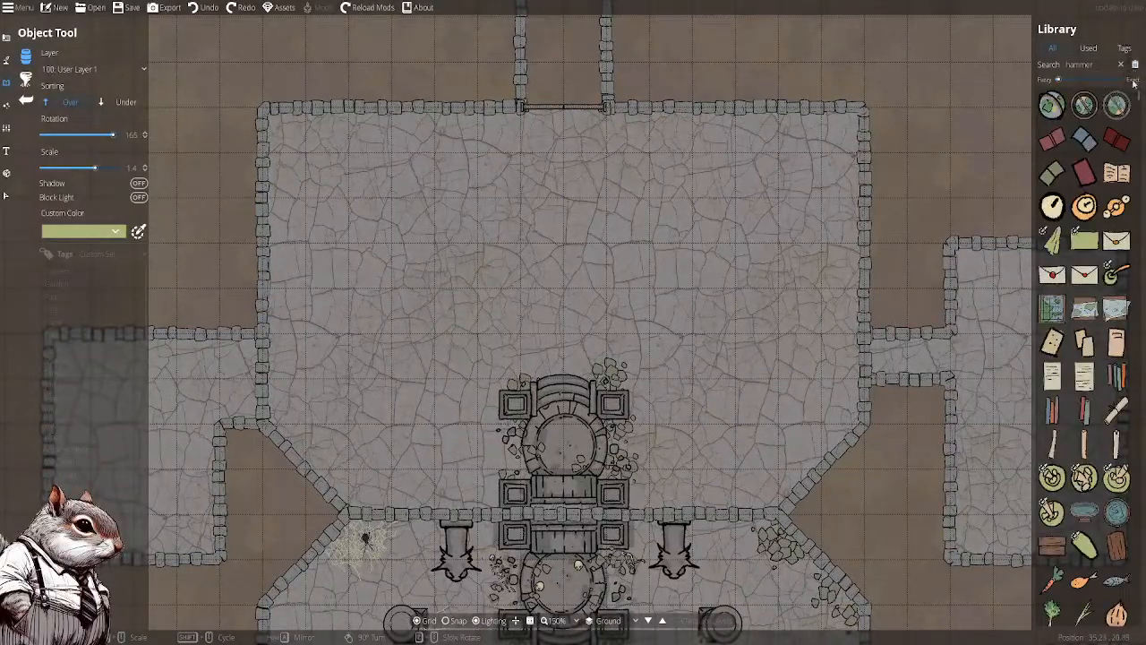
{"action": "double_click", "coordinate": [1079, 65]}
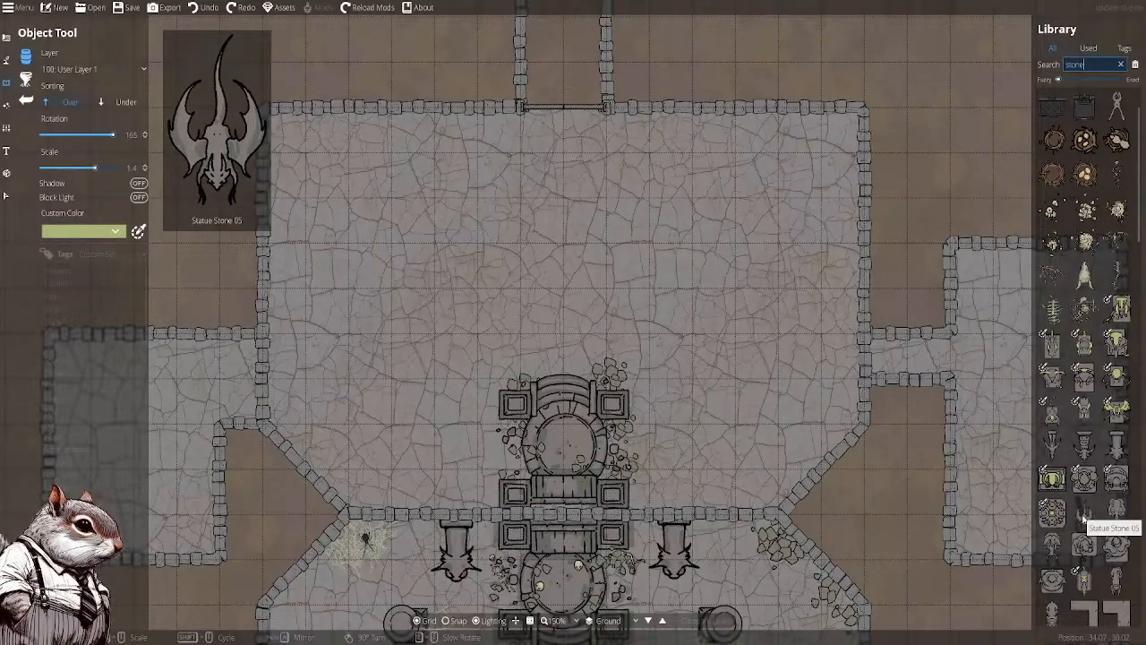
{"action": "scroll", "coordinate": [1066, 438], "scroll_direction": "down", "scroll_amount": 3}
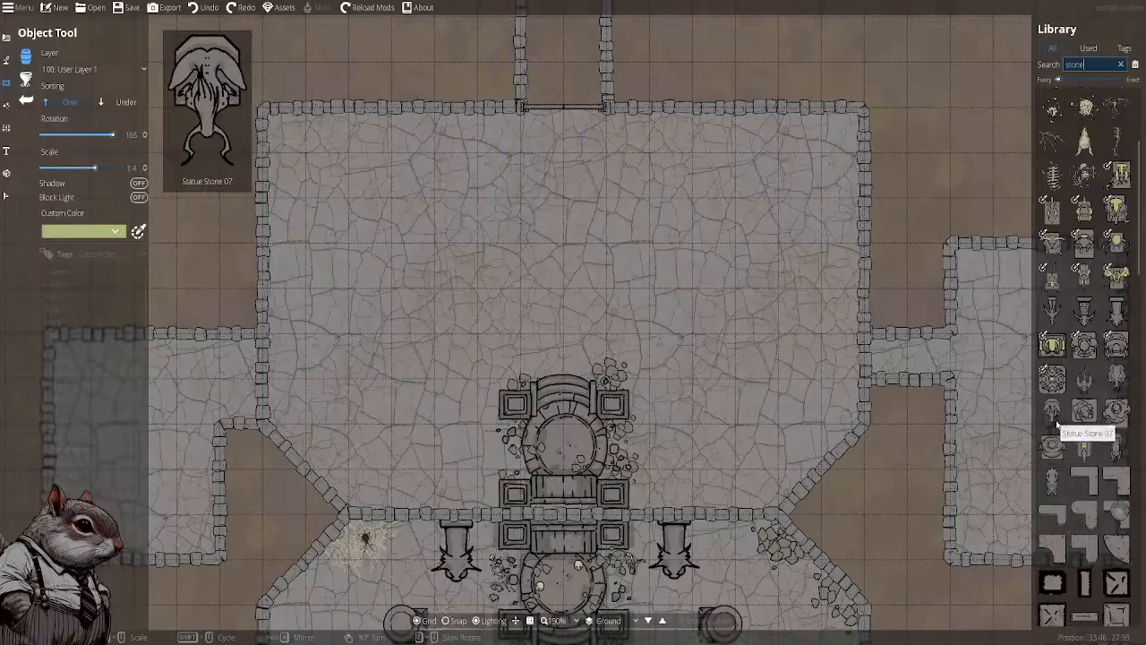
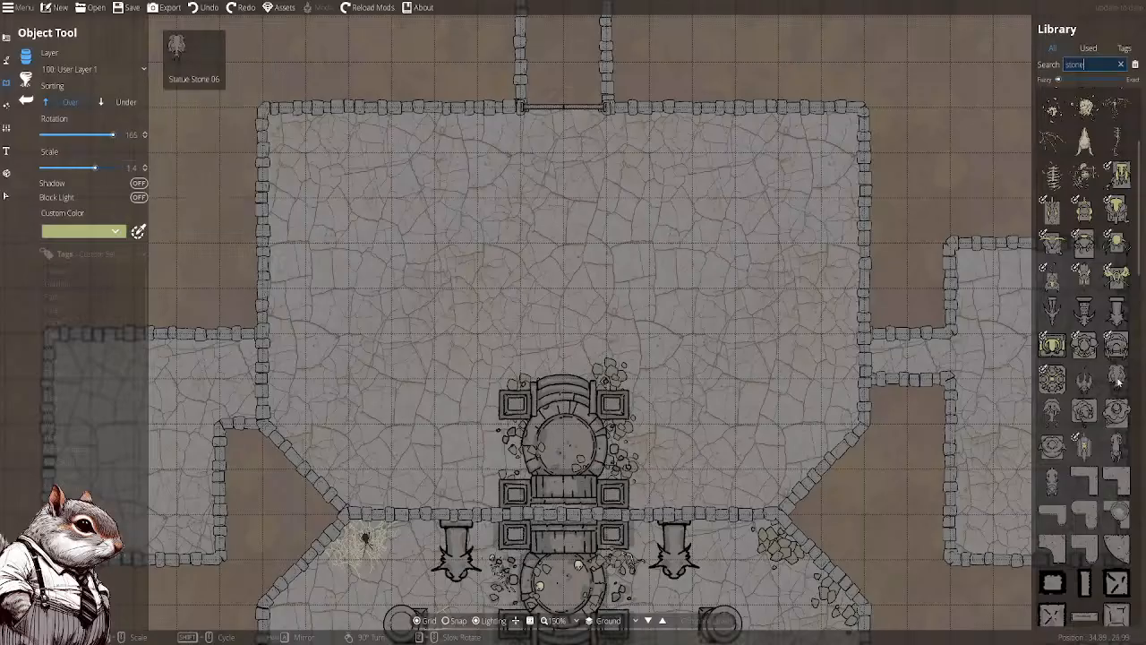
{"action": "left_click", "coordinate": [1085, 381]}
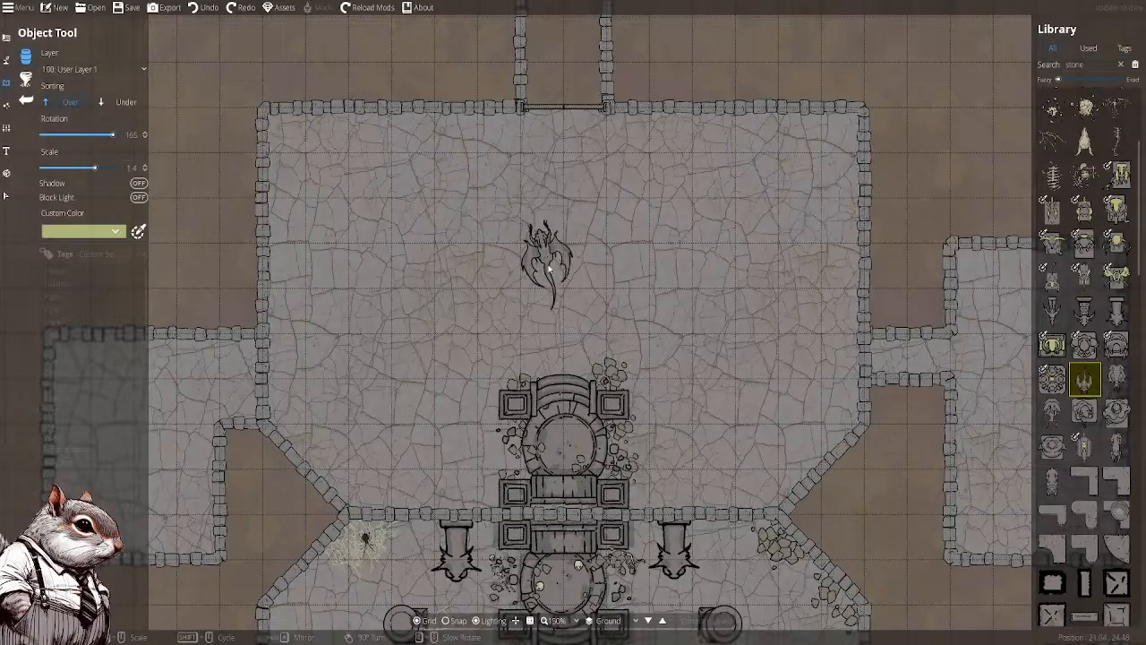
Place Statue Stone 05 across the northern room's west wall, facing into the room, at rotation -90 and scale 2.7
{"action": "scroll", "coordinate": [549, 259], "scroll_direction": "down", "scroll_amount": 10}
{"action": "scroll", "coordinate": [431, 191], "scroll_direction": "down", "scroll_amount": 1}
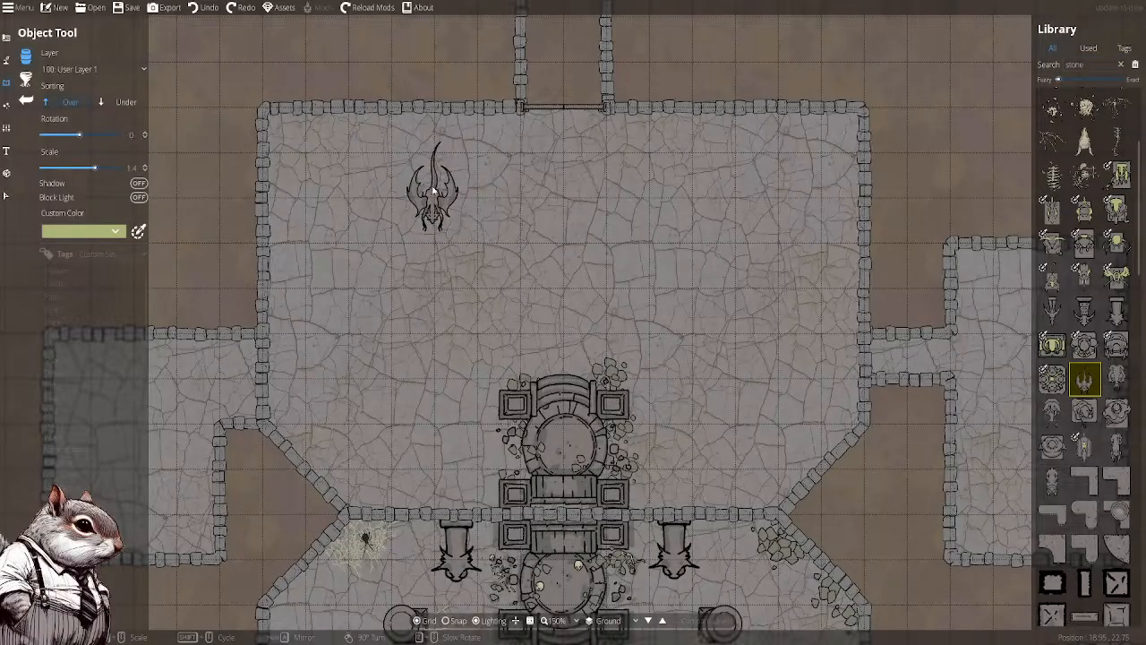
{"action": "scroll", "coordinate": [421, 185], "scroll_direction": "up", "scroll_amount": 10}
{"action": "scroll", "coordinate": [325, 236], "scroll_direction": "down", "scroll_amount": 6}
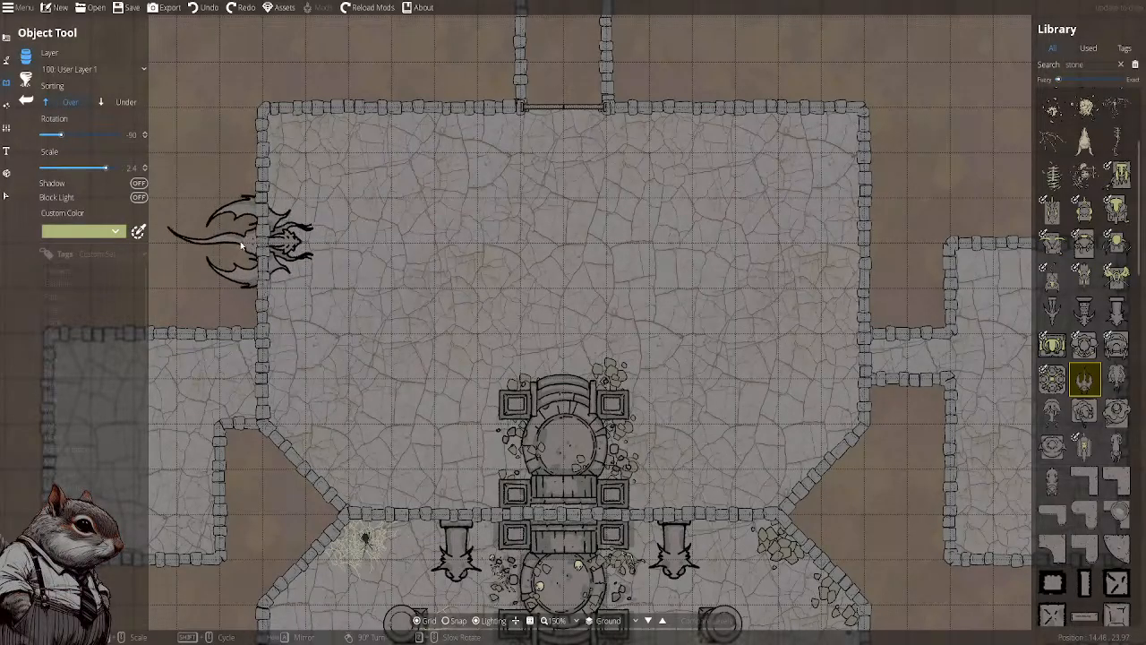
{"action": "scroll", "coordinate": [244, 240], "scroll_direction": "up", "scroll_amount": 4}
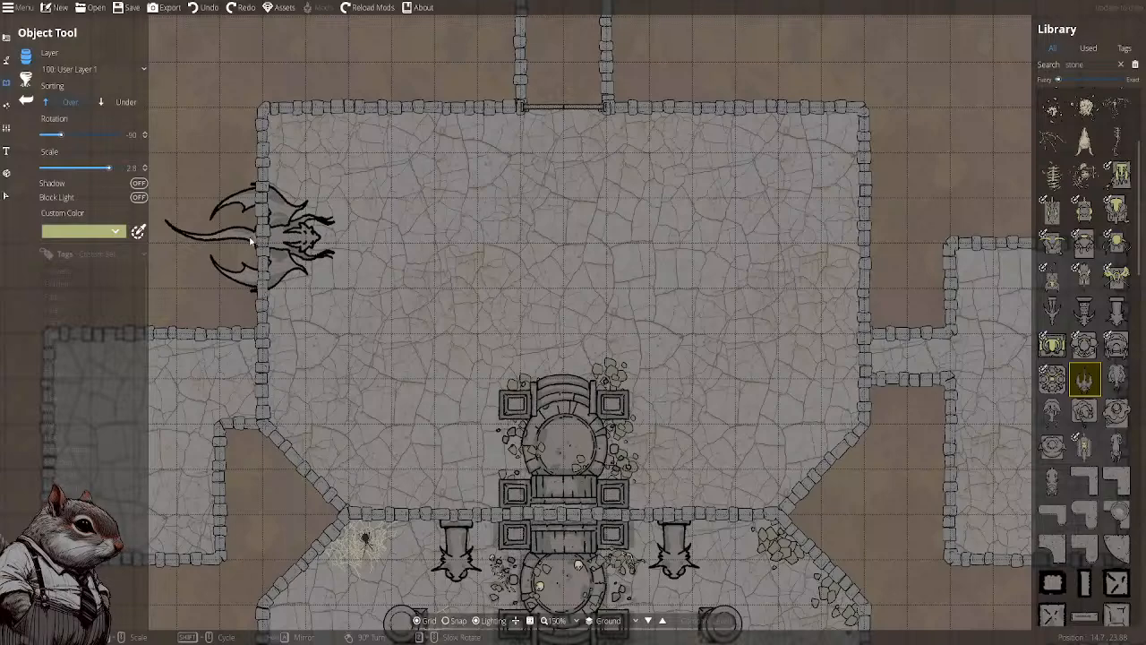
{"action": "scroll", "coordinate": [251, 240], "scroll_direction": "down", "scroll_amount": 1}
{"action": "left_click", "coordinate": [252, 241]}
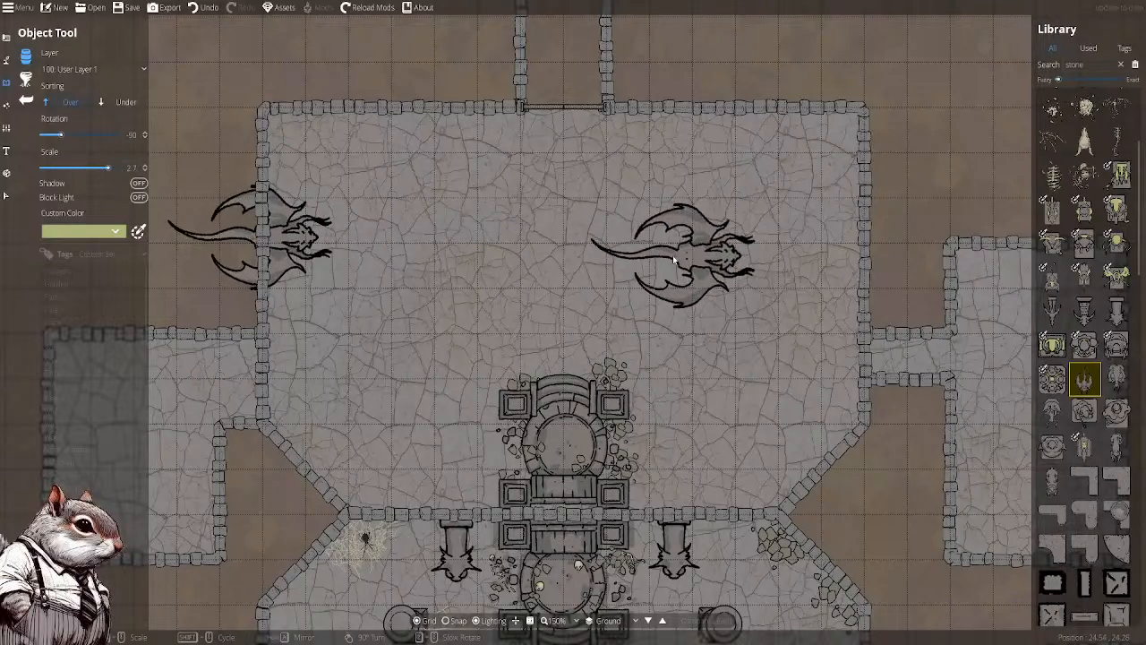
Place a matching Statue Stone 05 across the northern room's east wall at rotation 90 and scale 2.7
{"action": "right_click", "coordinate": [808, 243]}
{"action": "right_click", "coordinate": [825, 243]}
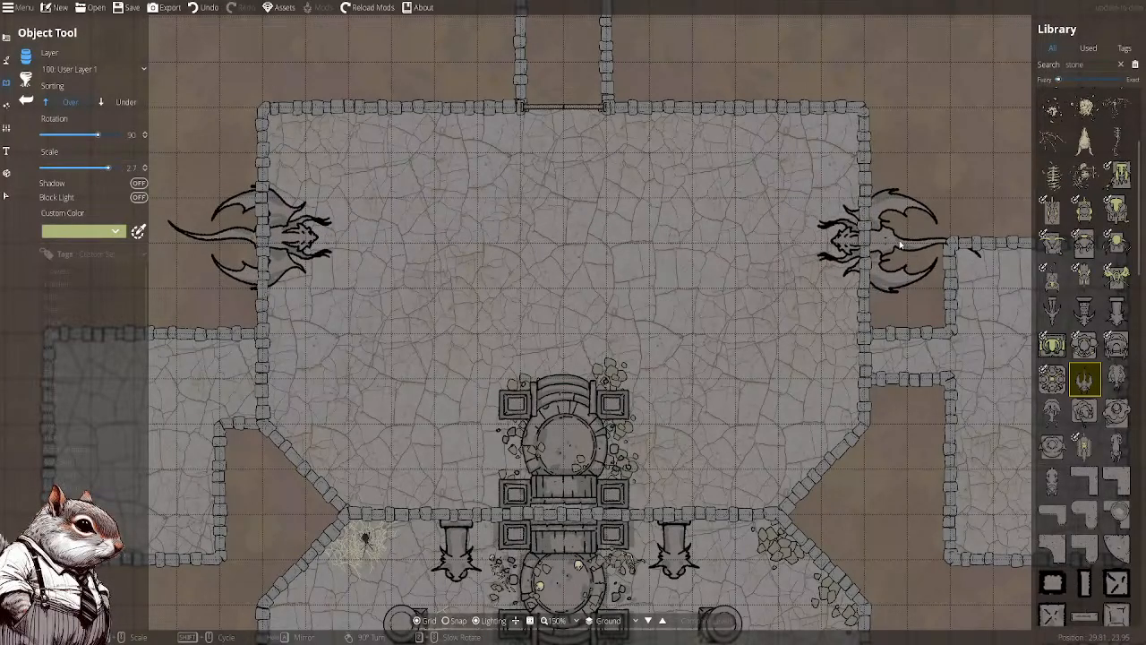
{"action": "left_click", "coordinate": [887, 238]}
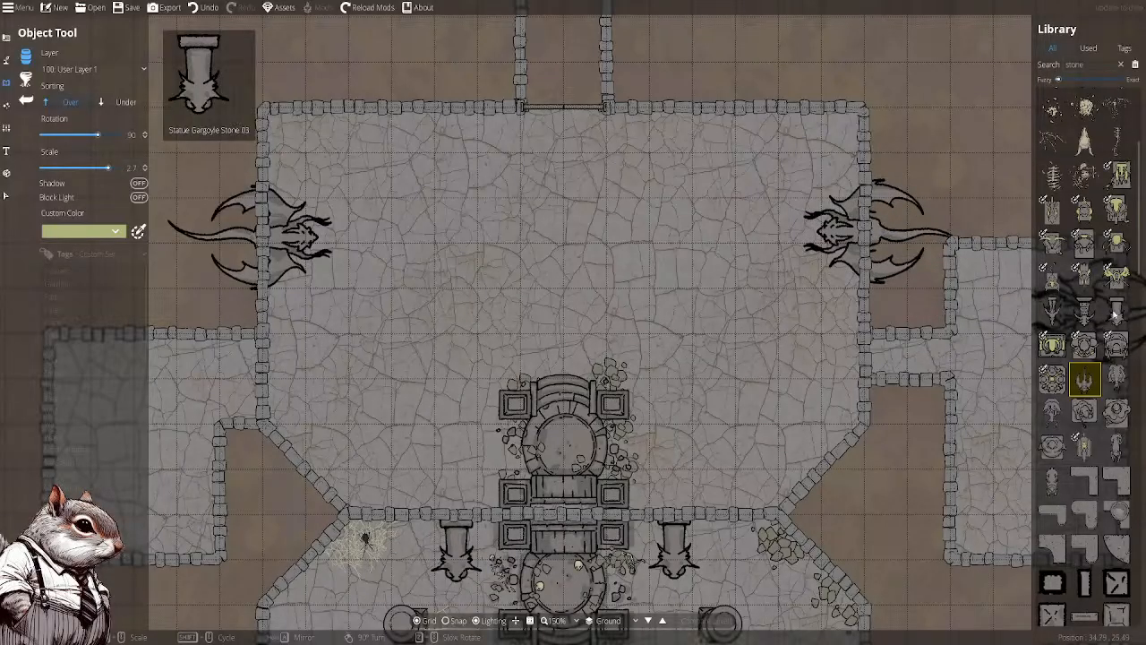
Place three different stone gargoyle statues along the north wall east of the doorway at rotation 0 and scale 2.7
{"action": "left_click", "coordinate": [1084, 311]}
{"action": "scroll", "coordinate": [656, 157], "scroll_direction": "down", "scroll_amount": 6}
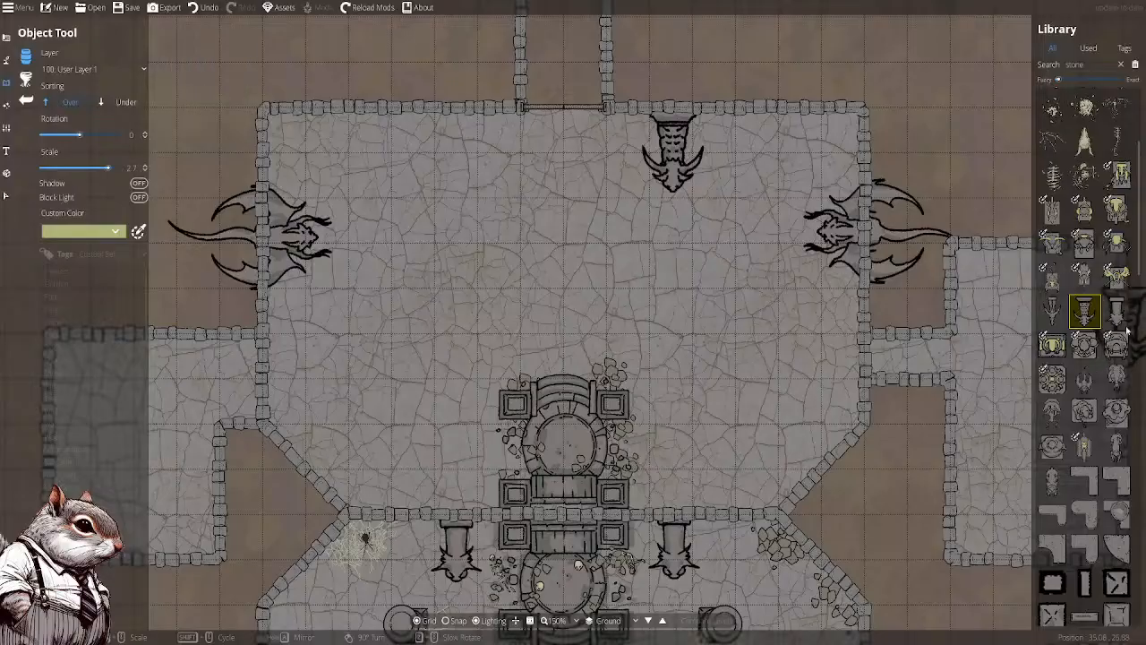
{"action": "left_click", "coordinate": [1053, 311]}
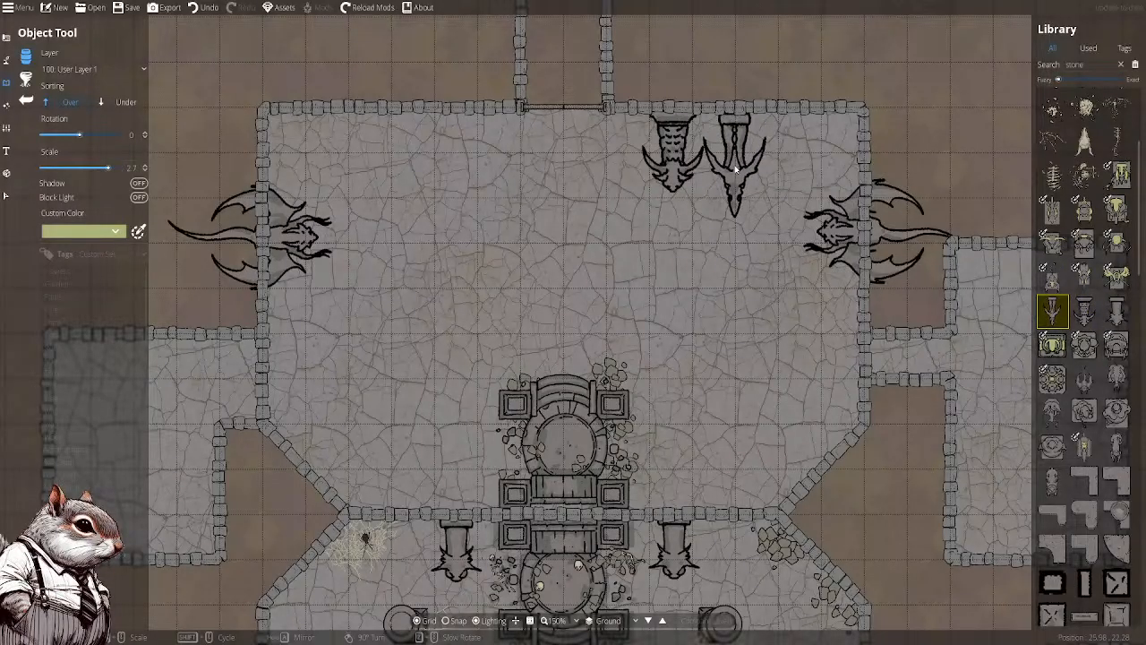
{"action": "left_click", "coordinate": [734, 168]}
{"action": "left_click", "coordinate": [1115, 312]}
{"action": "left_click", "coordinate": [797, 157]}
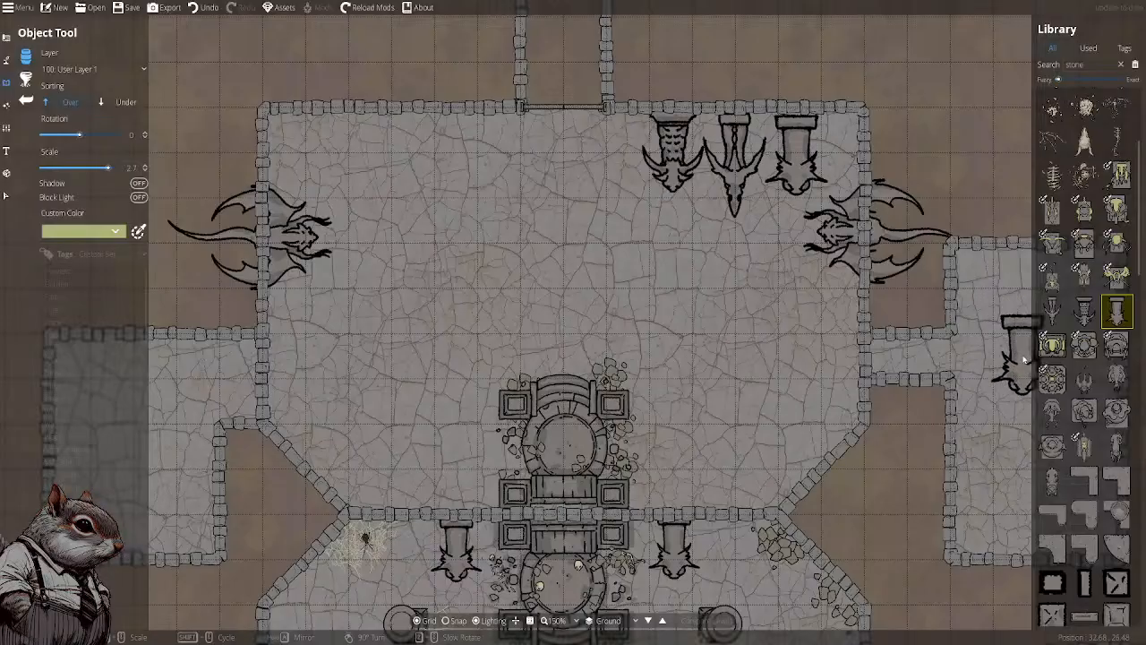
Preview Statue Stone 09 and the statue beside it in the northern room, and look through the remaining stone objects
{"action": "mouse_move", "coordinate": [1125, 385]}
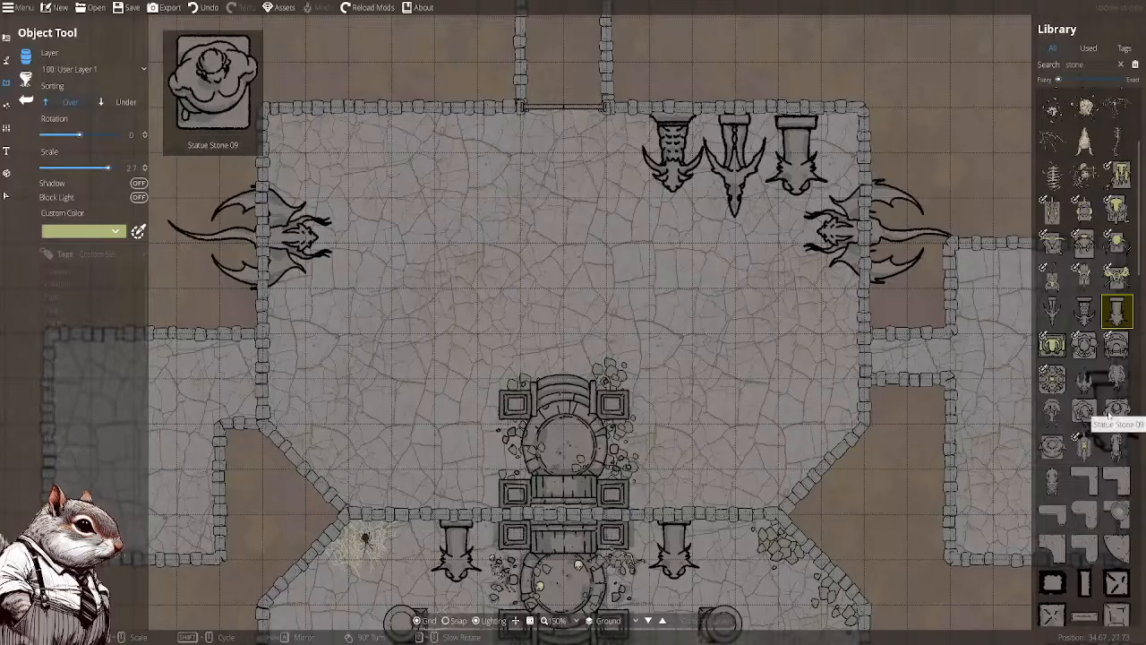
{"action": "left_click", "coordinate": [1110, 417]}
{"action": "scroll", "coordinate": [640, 282], "scroll_direction": "up", "scroll_amount": 1}
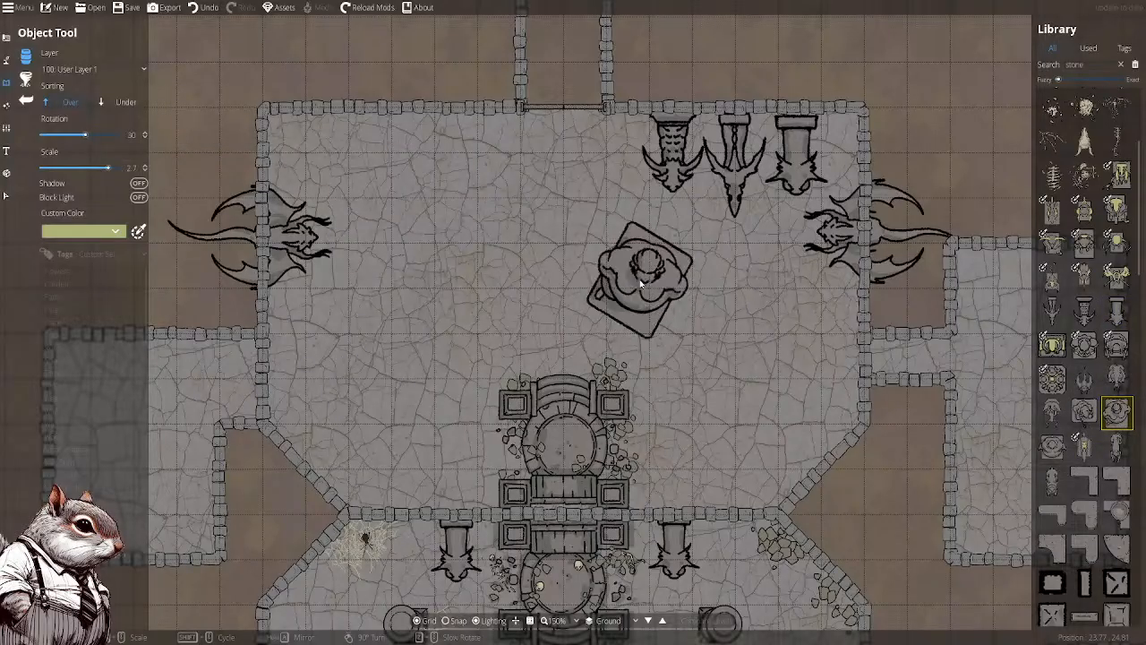
{"action": "left_click", "coordinate": [1083, 411]}
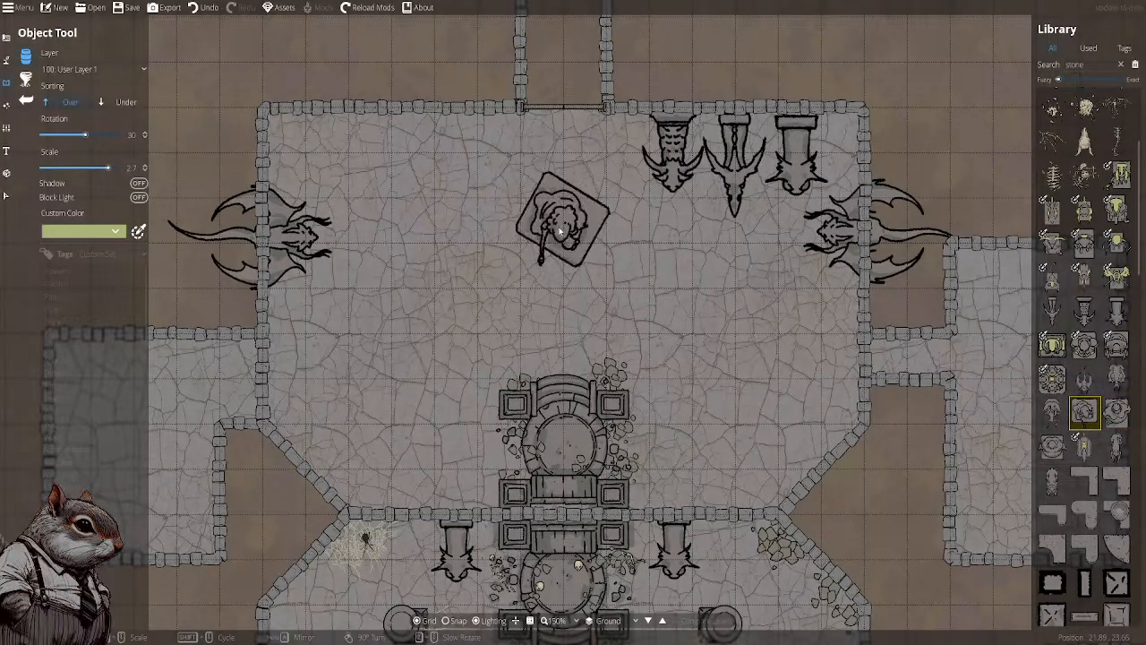
{"action": "mouse_move", "coordinate": [1052, 484]}
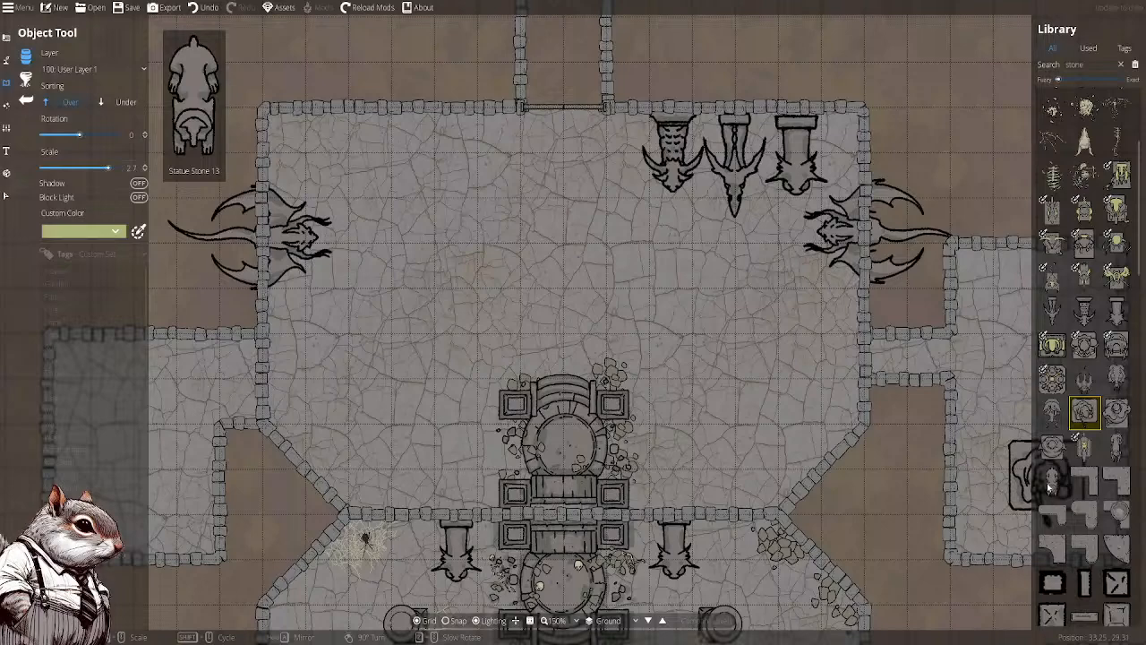
{"action": "scroll", "coordinate": [1098, 457], "scroll_direction": "down", "scroll_amount": 5}
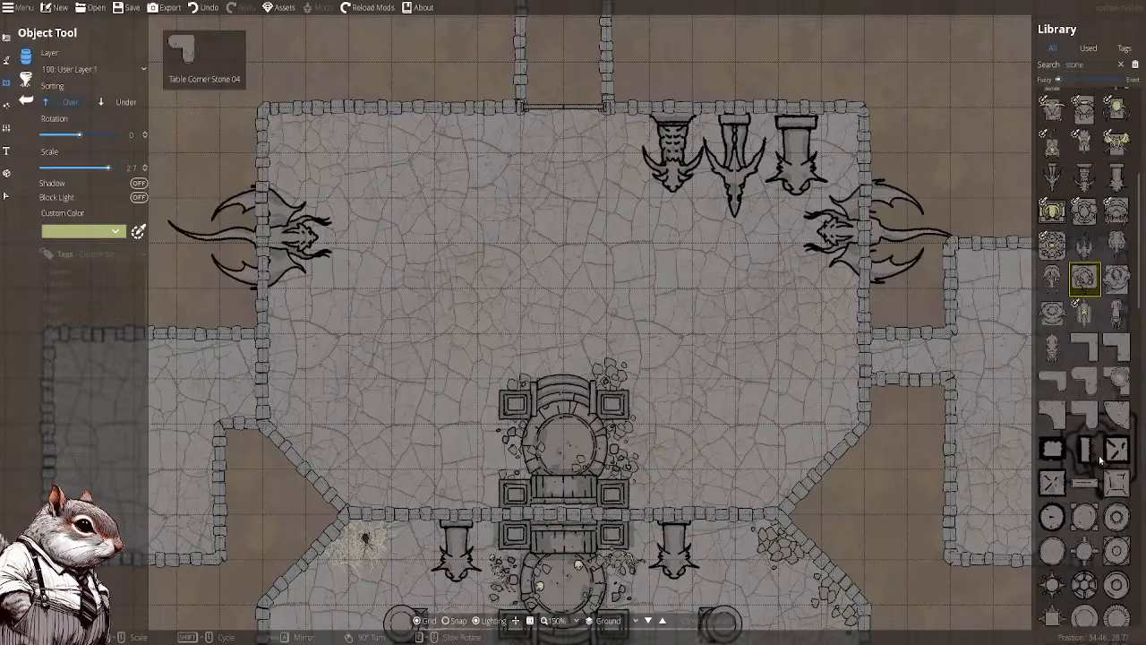
{"action": "scroll", "coordinate": [1098, 455], "scroll_direction": "down", "scroll_amount": 5}
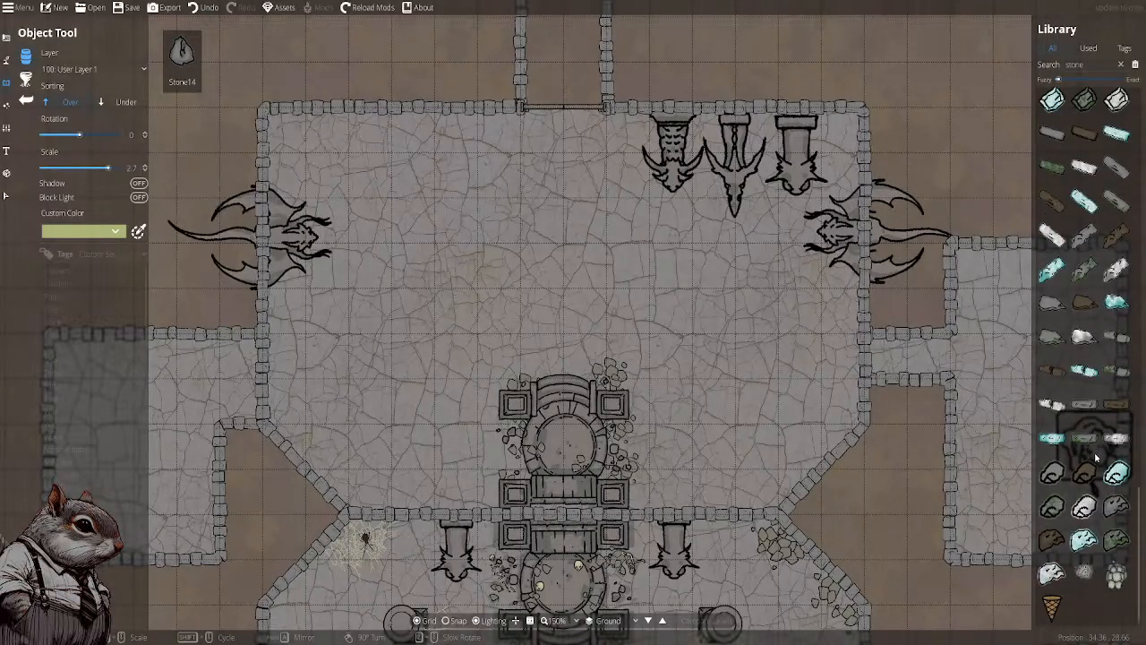
Search the library for "lizar", try the Rug Lizard at rotation -90 and scale 2.7, and reset the library's object list
{"action": "double_click", "coordinate": [1096, 65]}
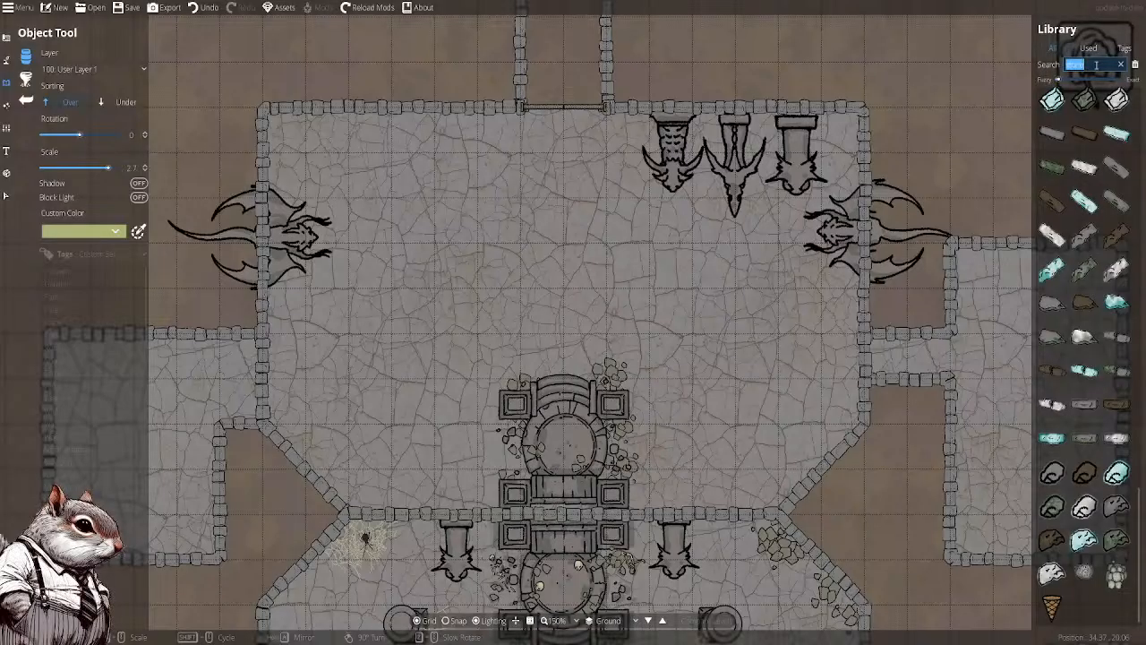
{"action": "type", "text": "lizar"}
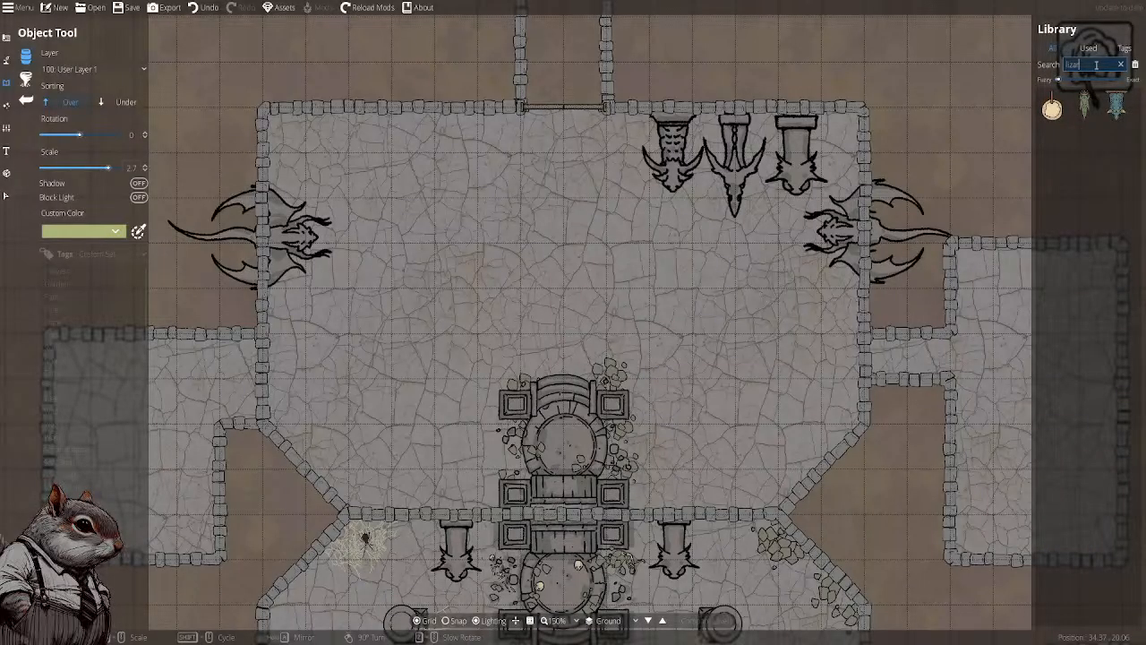
{"action": "left_click", "coordinate": [1086, 108]}
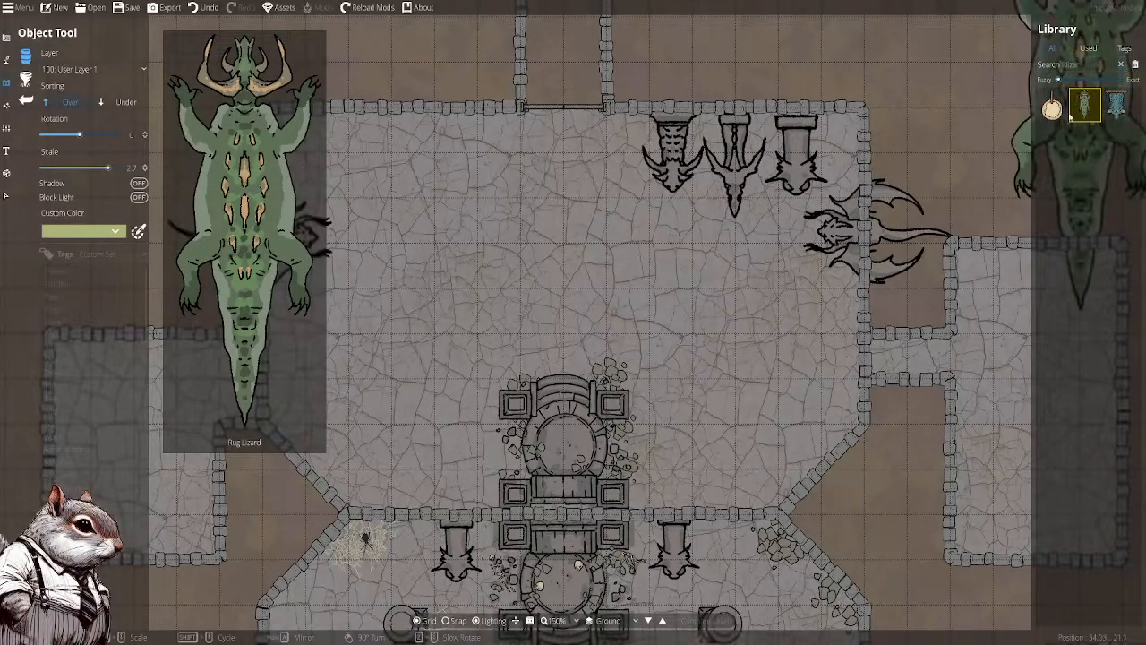
{"action": "scroll", "coordinate": [554, 285], "scroll_direction": "down", "scroll_amount": 11}
{"action": "scroll", "coordinate": [553, 285], "scroll_direction": "up", "scroll_amount": 5}
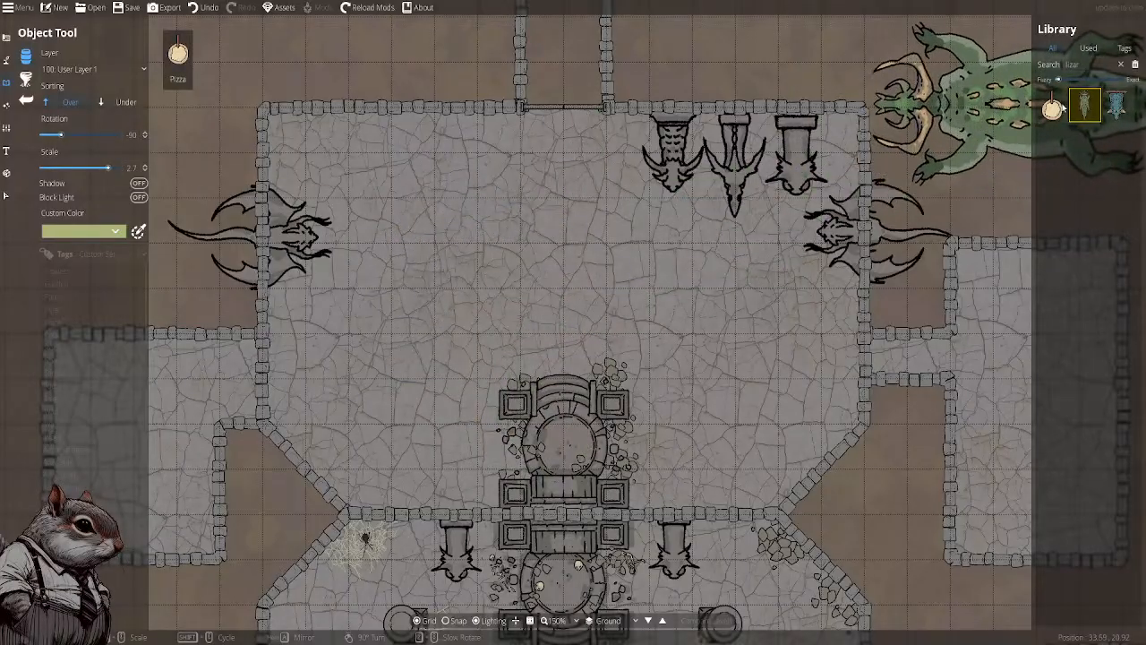
{"action": "left_click", "coordinate": [1135, 65]}
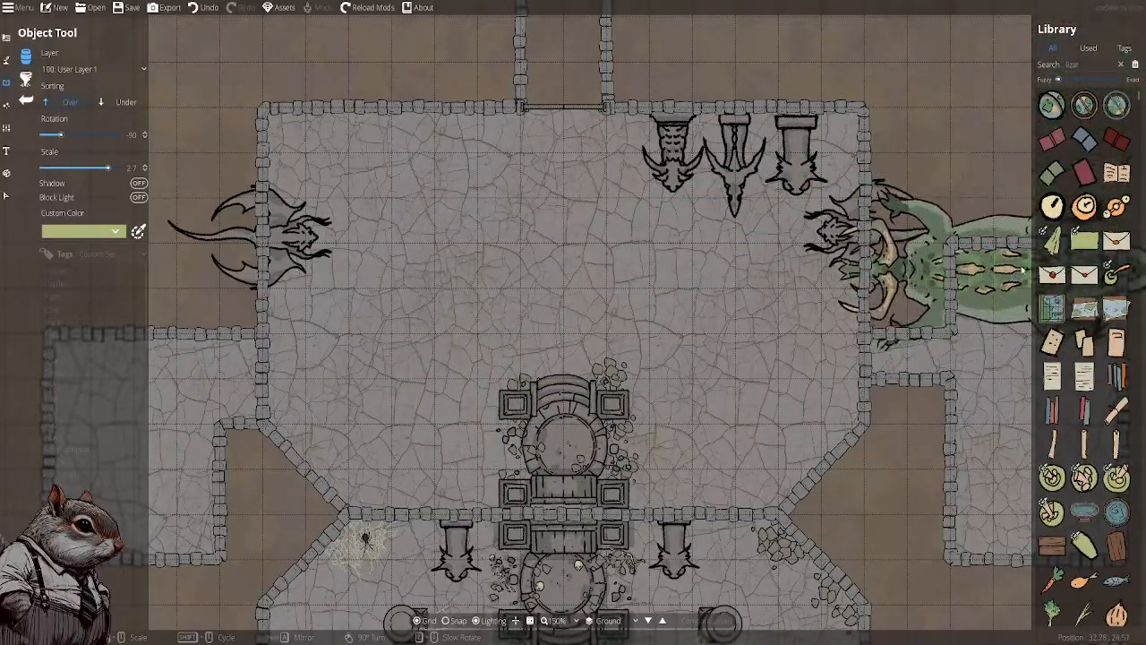
Choose the first globe object and undo the placement of the three gargoyles and the east-wall statue
{"action": "left_click", "coordinate": [1052, 106]}
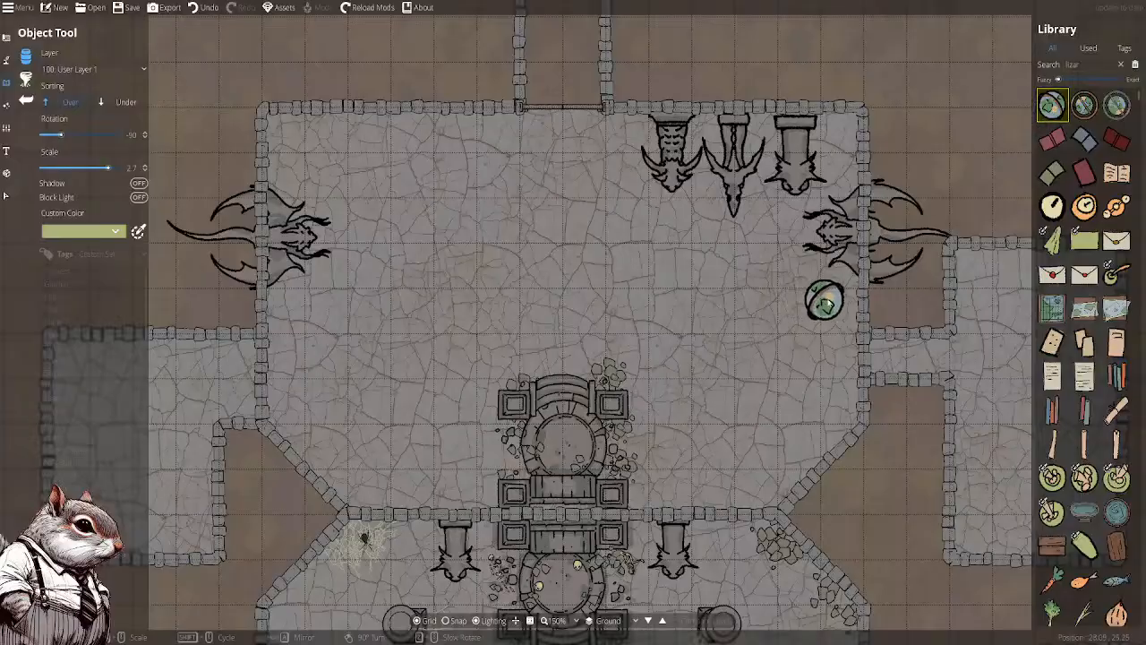
{"action": "left_click_drag", "start_coordinate": [826, 298], "coordinate": [754, 310]}
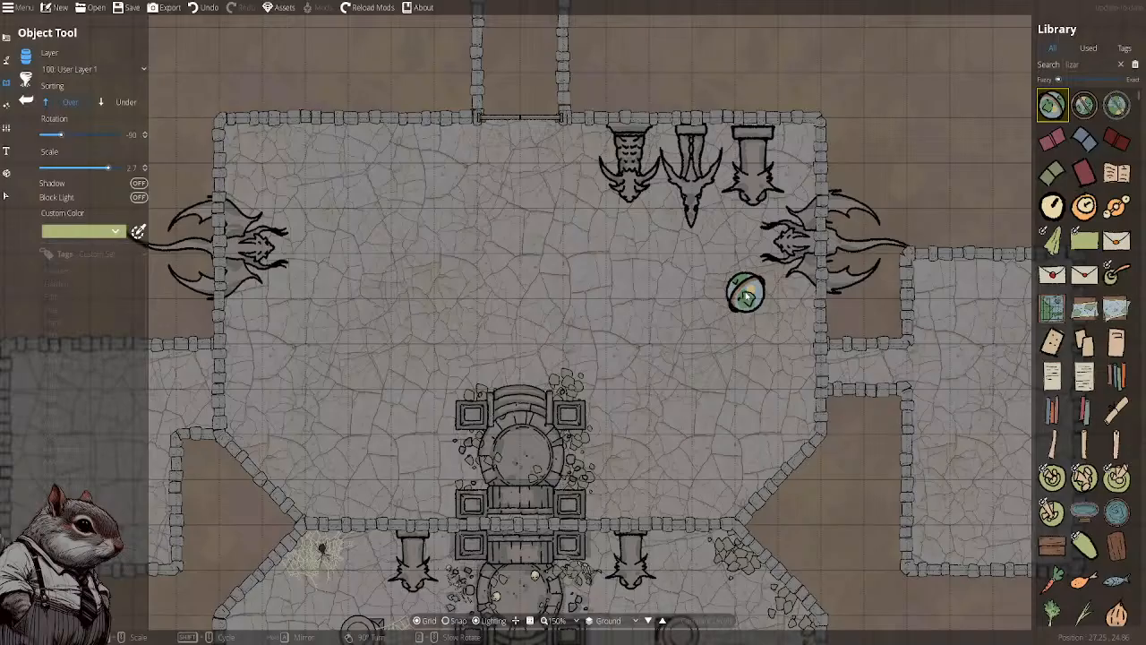
{"action": "key", "text": "ctrl+z"}
{"action": "key", "text": "ctrl+z"}
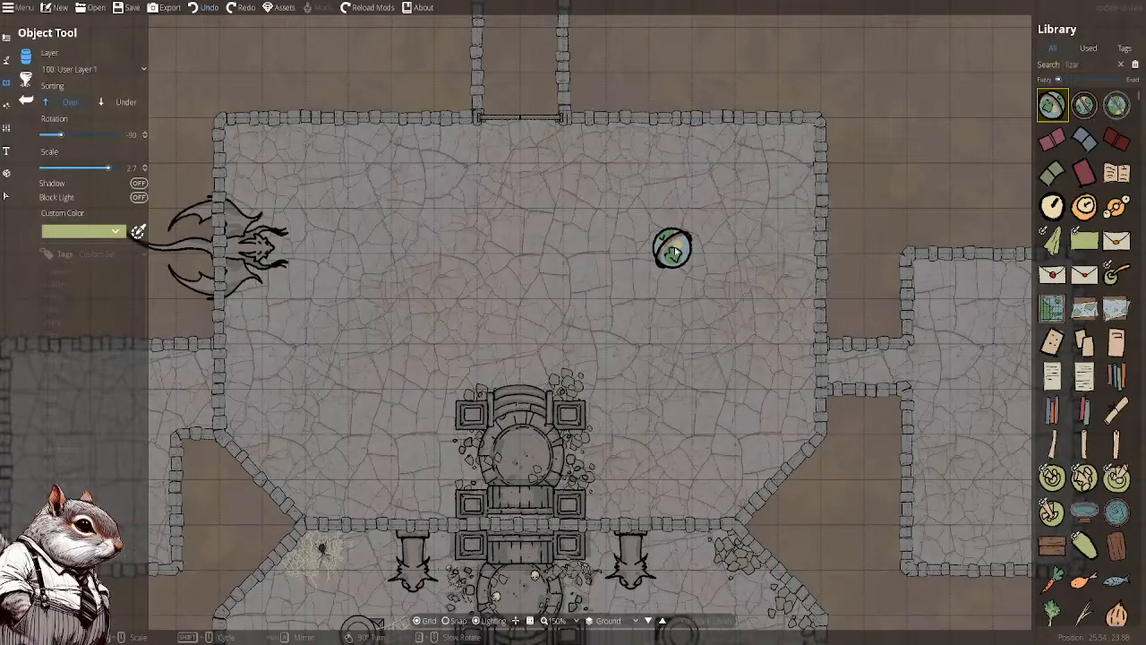
Undo the placement of the winged object on the west wall and search the object library for "ston"
{"action": "key", "text": "ctrl+z"}
{"action": "left_click", "coordinate": [1083, 66]}
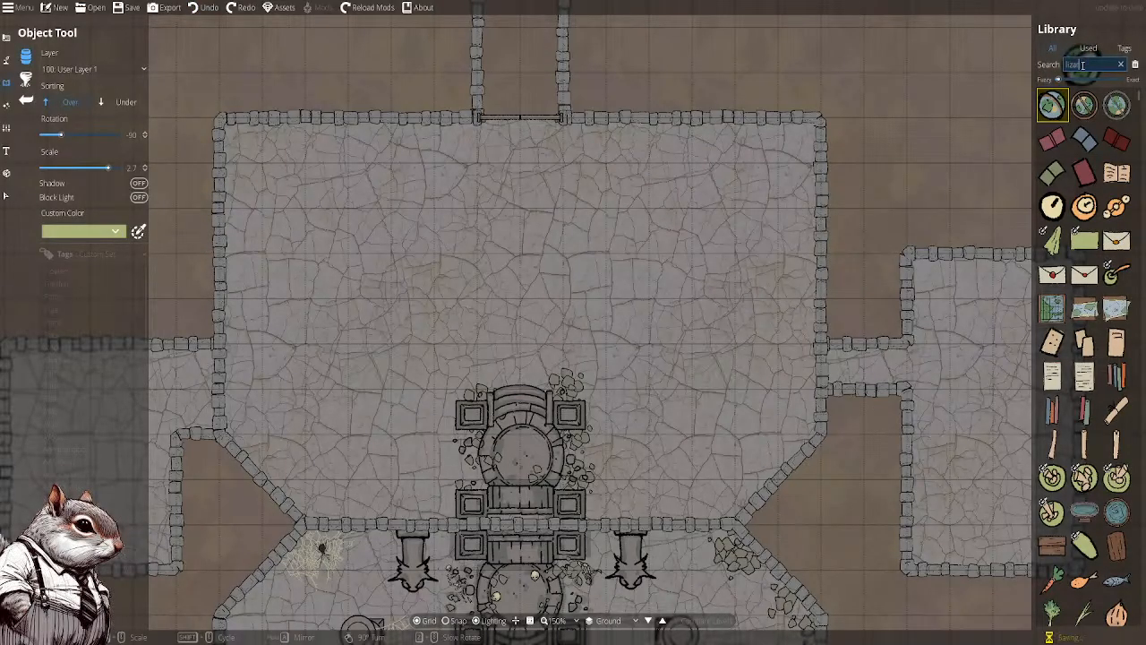
{"action": "type", "text": "ston"}
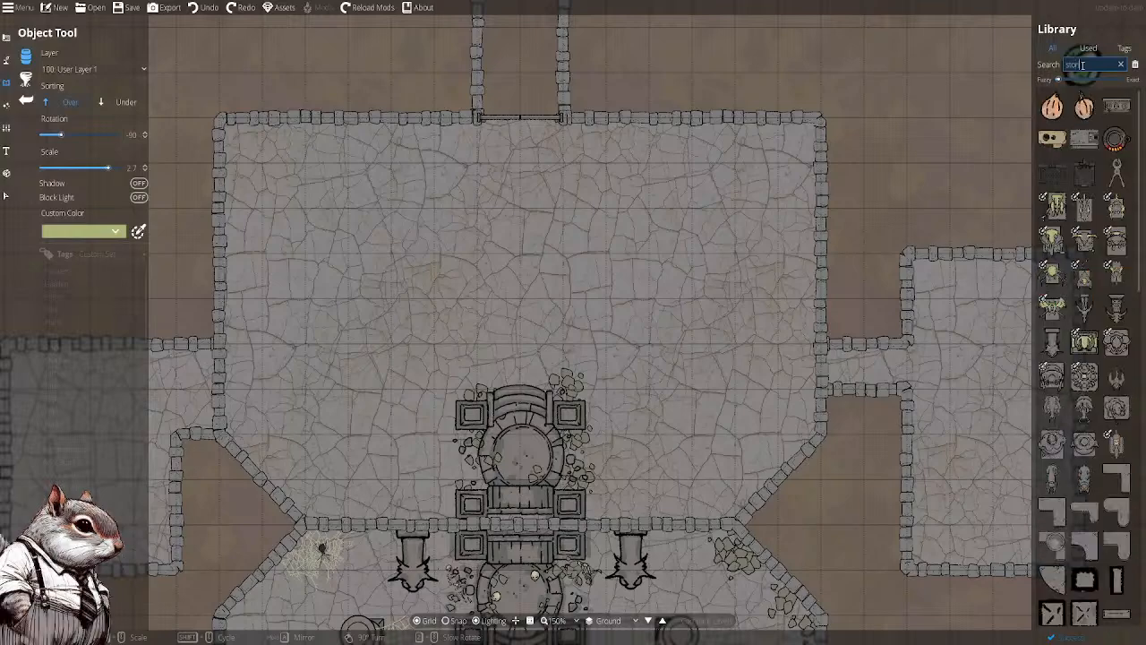
Place the horned stone statue on the north wall on both sides of the doorway at rotation 0 and scale 2.7
{"action": "left_click", "coordinate": [1119, 309]}
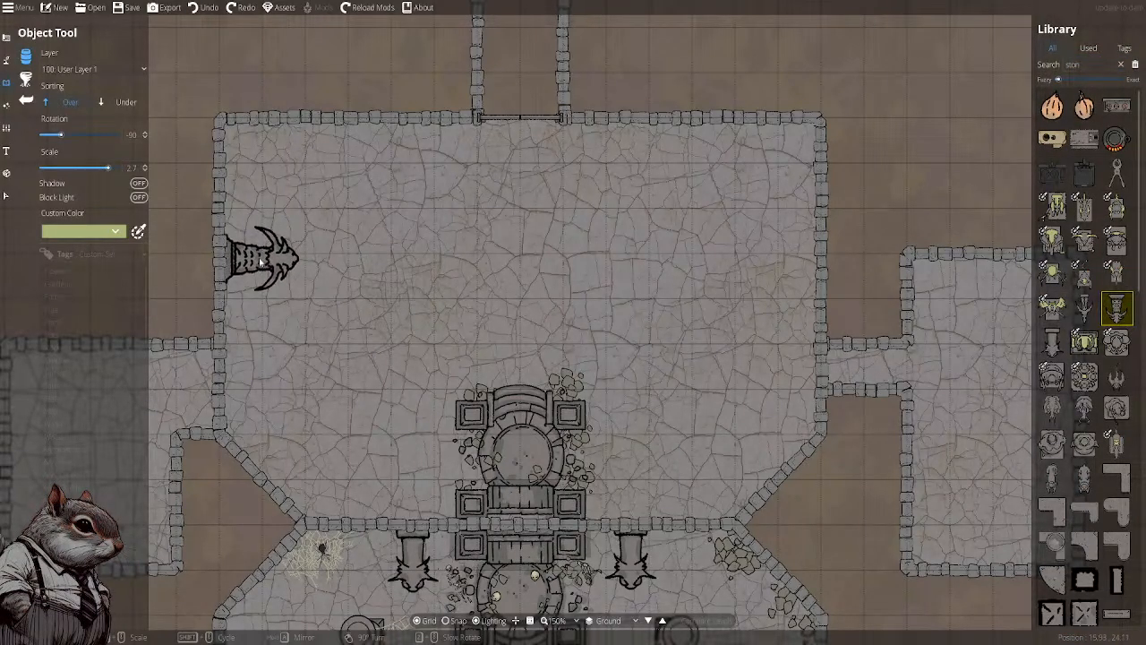
{"action": "scroll", "coordinate": [304, 206], "scroll_direction": "up", "scroll_amount": 5}
{"action": "scroll", "coordinate": [328, 184], "scroll_direction": "up", "scroll_amount": 1}
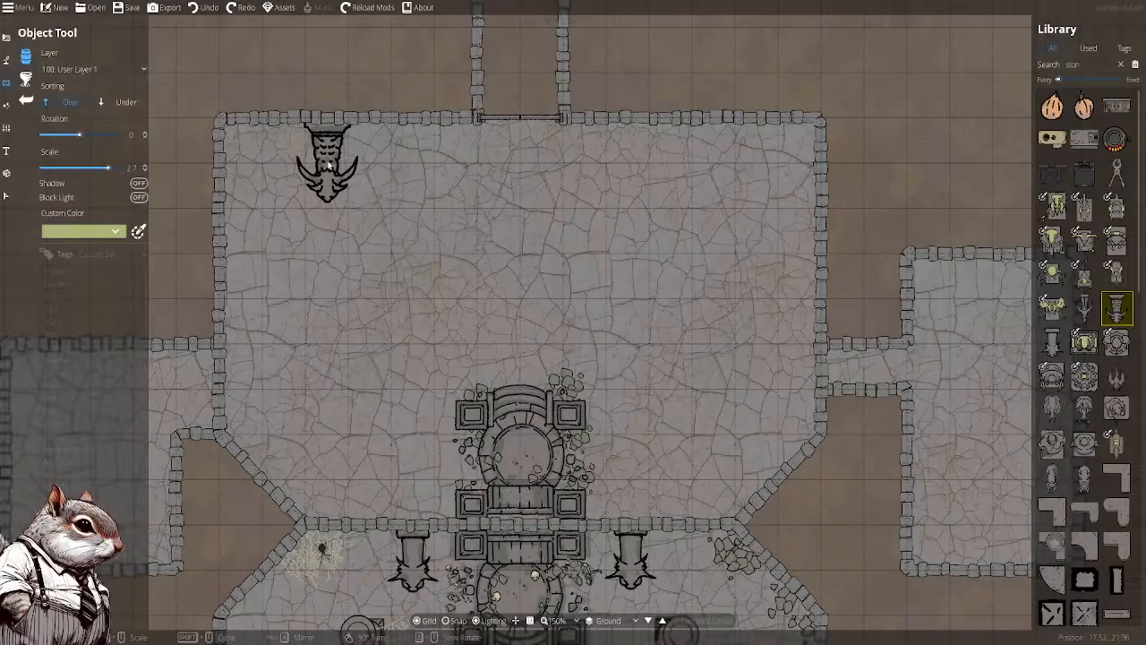
{"action": "left_click", "coordinate": [329, 165]}
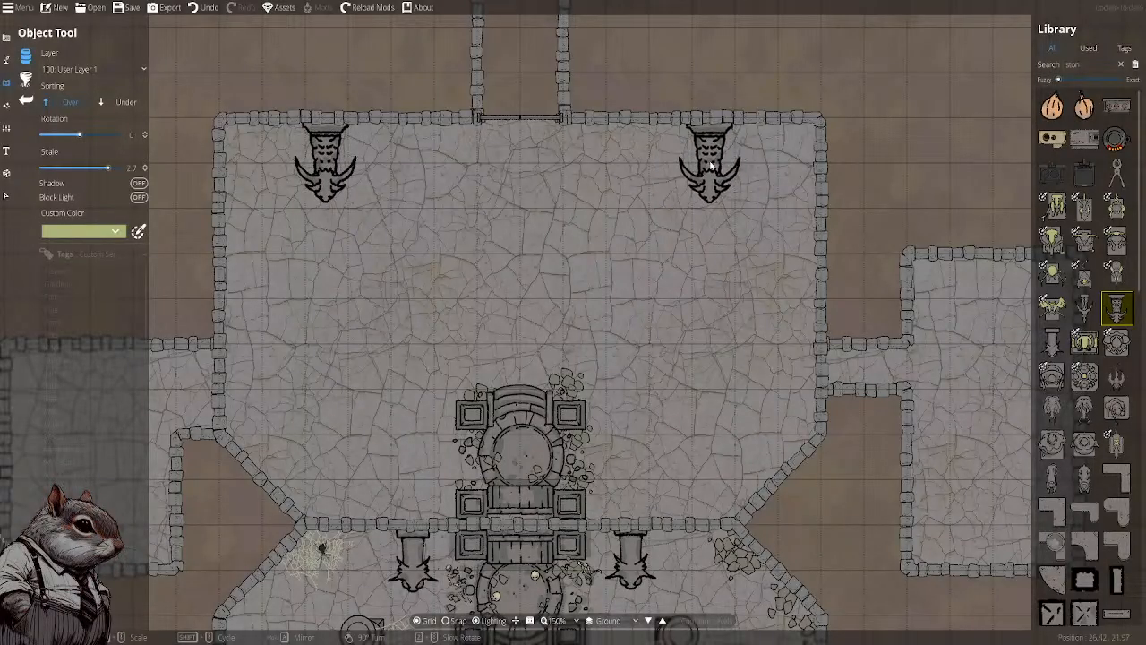
{"action": "left_click", "coordinate": [712, 166]}
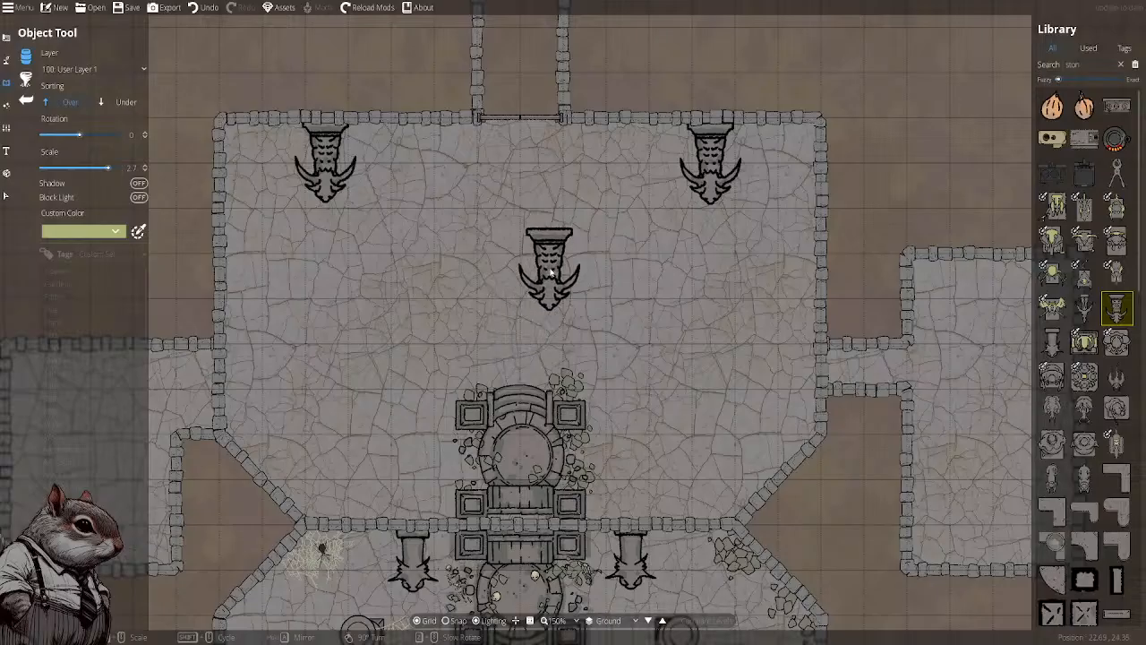
Search the object library for "pillar" and browse to the stone pillars
{"action": "left_click_drag", "start_coordinate": [564, 261], "coordinate": [539, 162]}
{"action": "left_click_drag", "start_coordinate": [539, 239], "coordinate": [566, 277]}
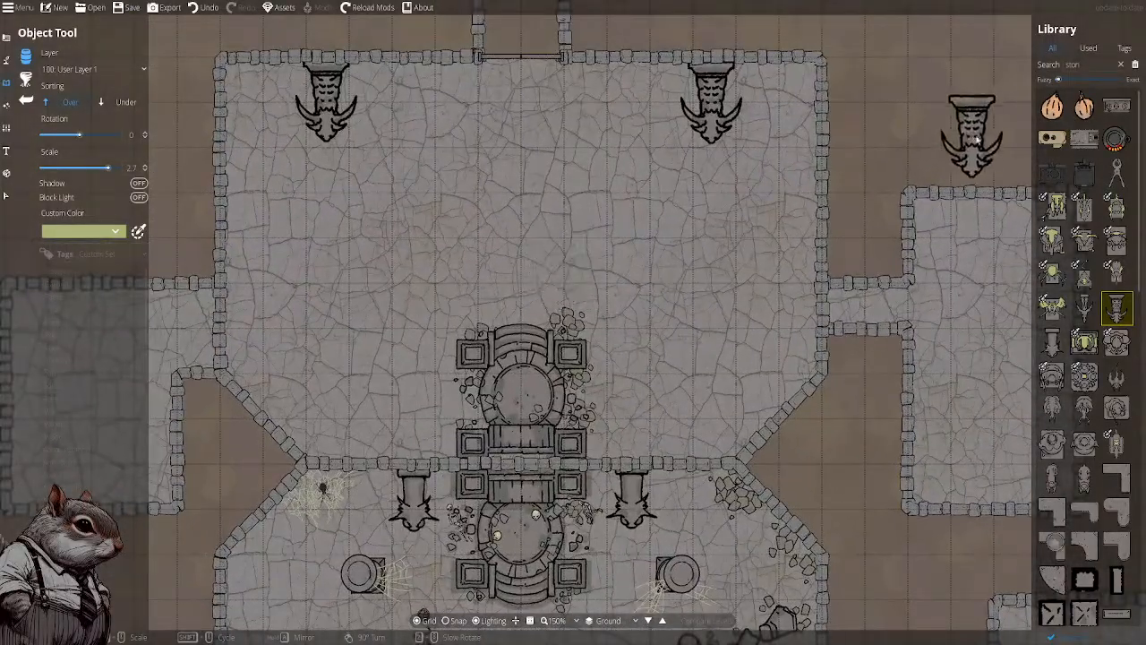
{"action": "double_click", "coordinate": [1090, 65]}
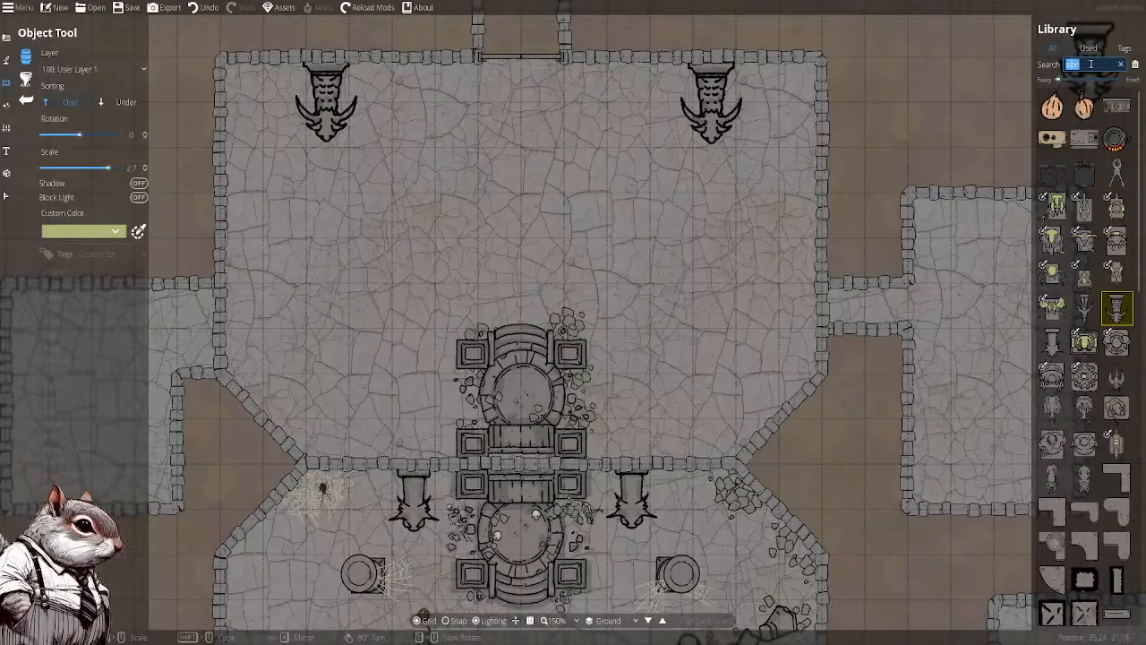
{"action": "scroll", "coordinate": [1084, 268], "scroll_direction": "down", "scroll_amount": 5}
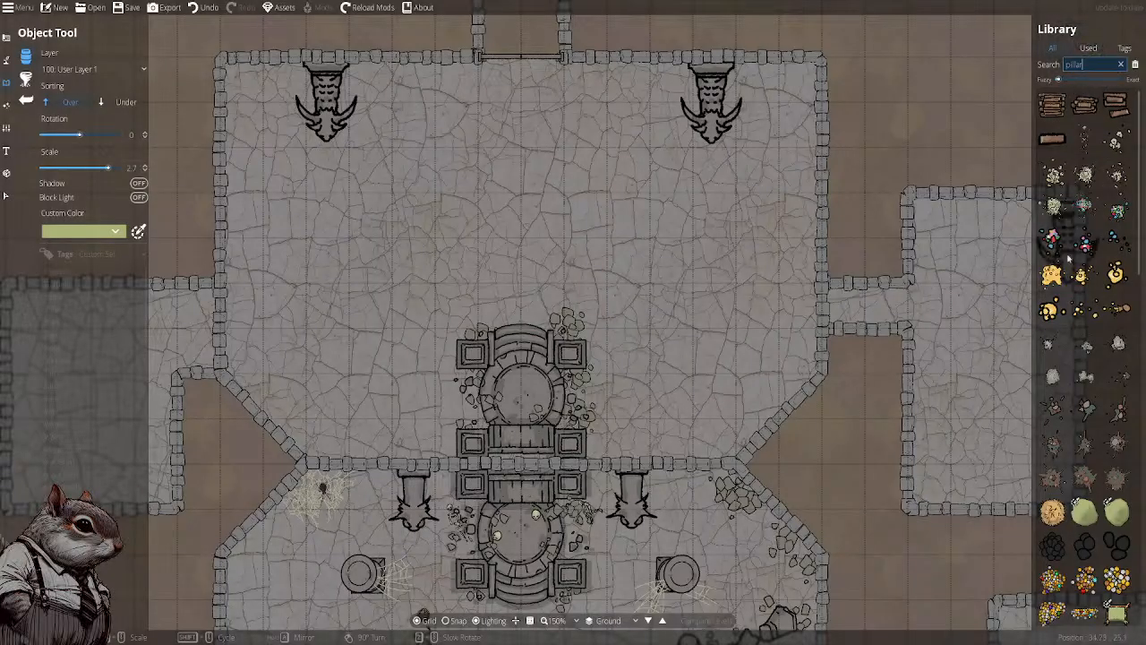
{"action": "scroll", "coordinate": [1090, 302], "scroll_direction": "down", "scroll_amount": 3}
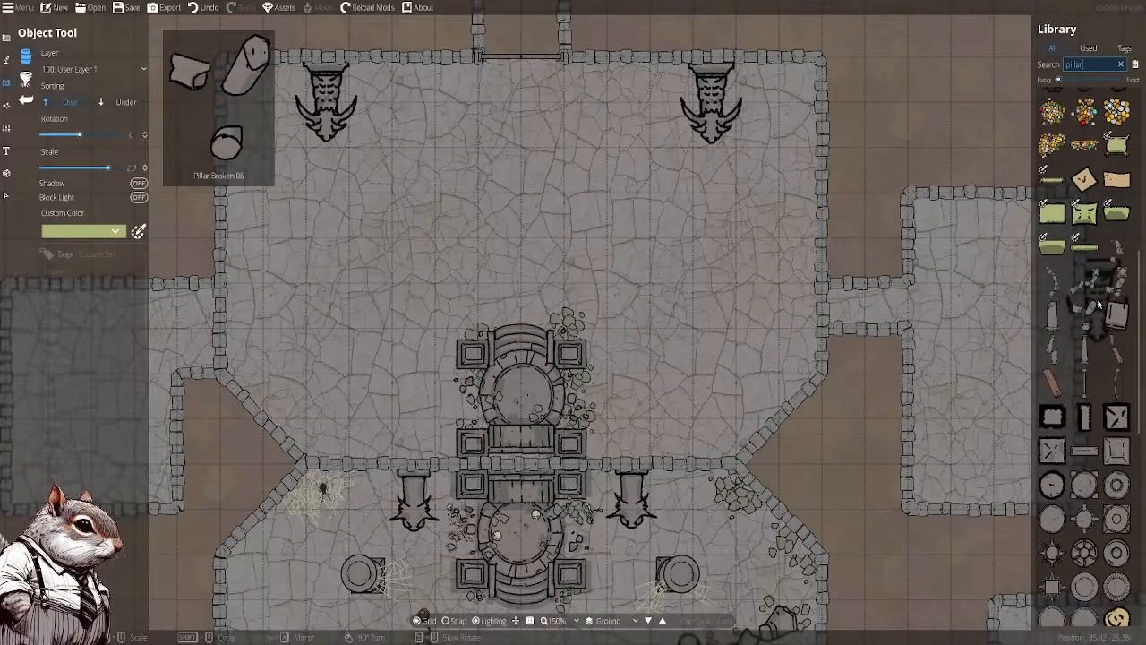
{"action": "left_click_drag", "start_coordinate": [663, 321], "coordinate": [697, 304]}
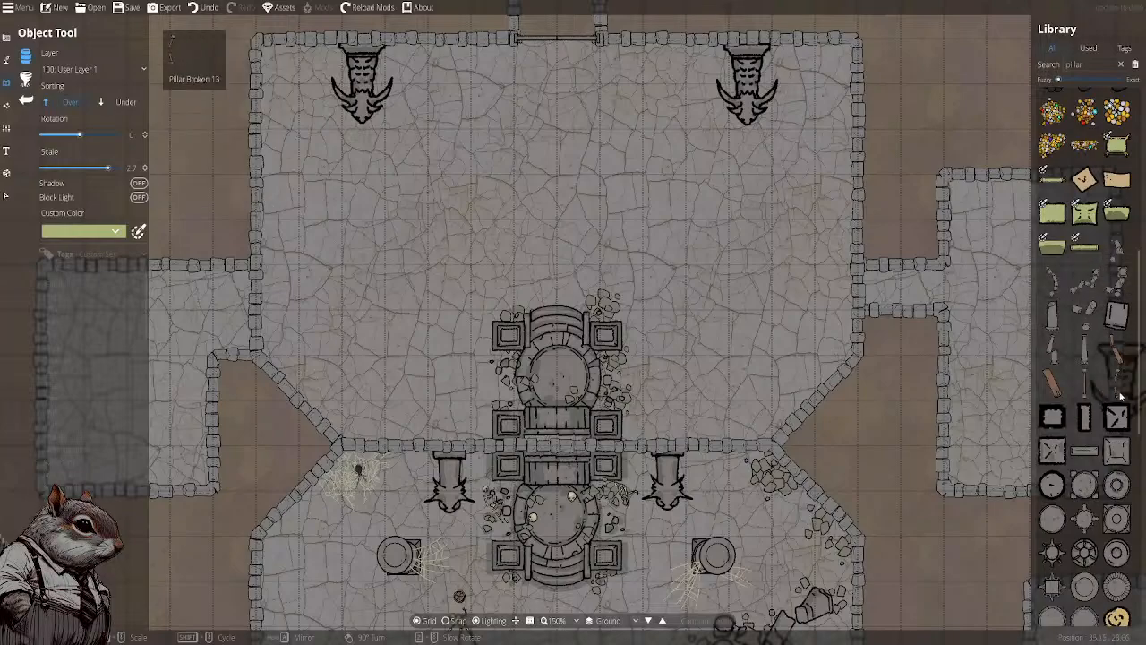
{"action": "scroll", "coordinate": [1105, 405], "scroll_direction": "down", "scroll_amount": 3}
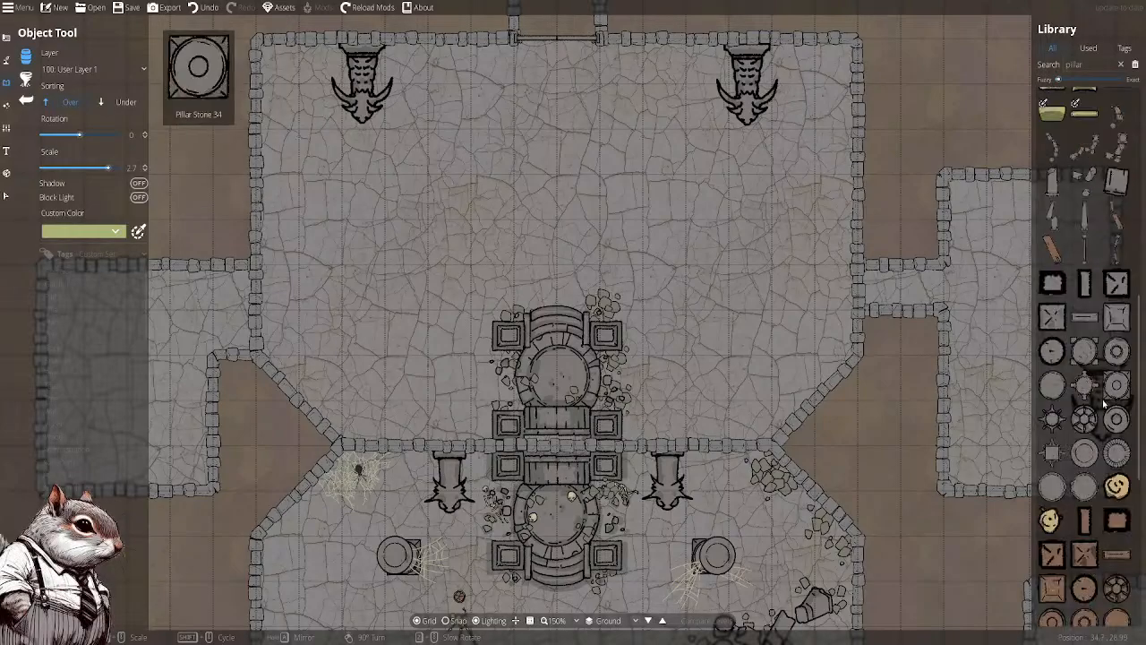
Place four square-based stone pillars at scale 1.7 in the northern room, two on the west side and two on the east
{"action": "left_click", "coordinate": [1062, 490]}
{"action": "key", "text": "Down"}
{"action": "key", "text": "Right"}
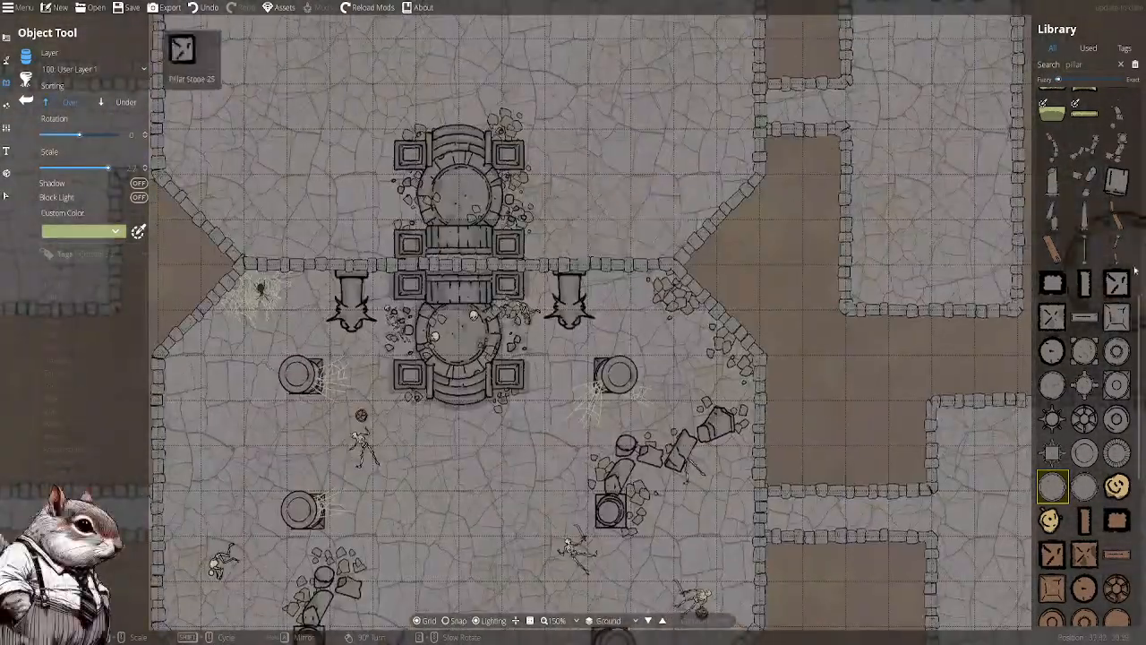
{"action": "left_click", "coordinate": [1116, 385]}
{"action": "key", "text": "Up"}
{"action": "key", "text": "Left"}
{"action": "key", "text": "Up"}
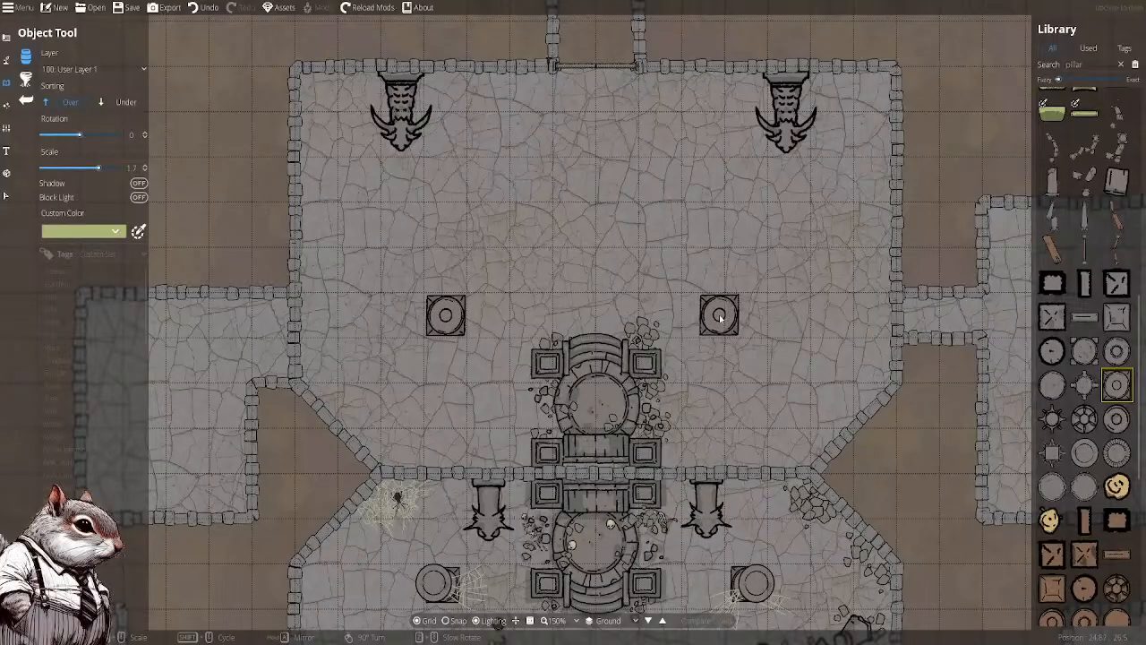
{"action": "left_click", "coordinate": [748, 318]}
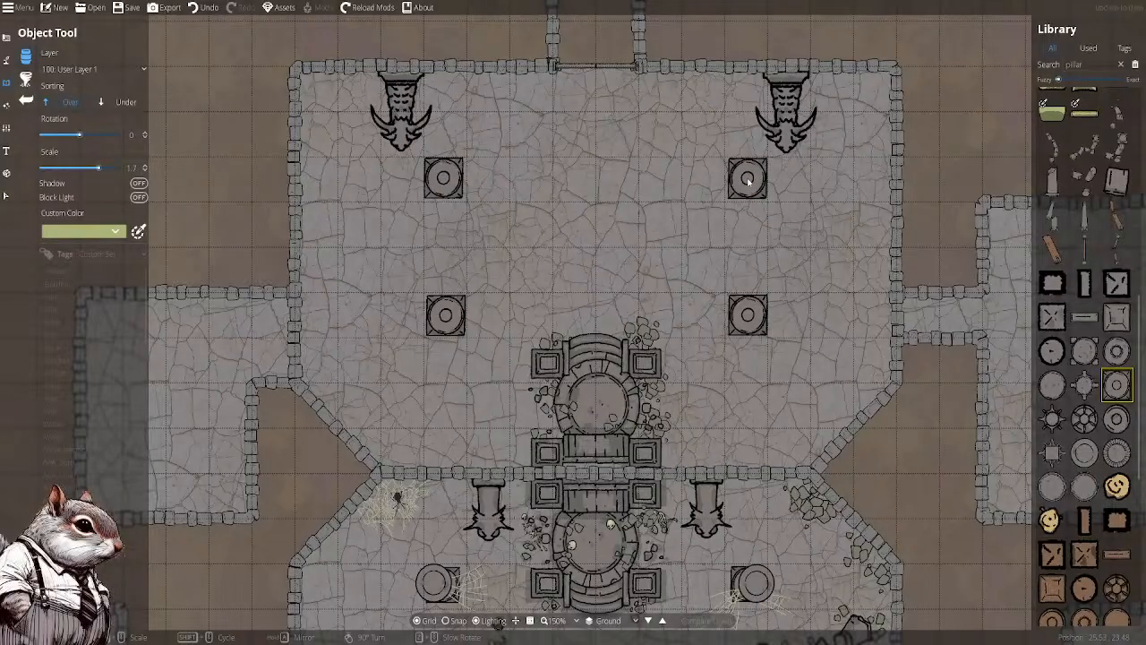
Add a third pillar to each column against the room's south wall, in line with the ones above
{"action": "left_click_drag", "start_coordinate": [622, 335], "coordinate": [615, 350]}
{"action": "left_click_drag", "start_coordinate": [437, 428], "coordinate": [439, 463]}
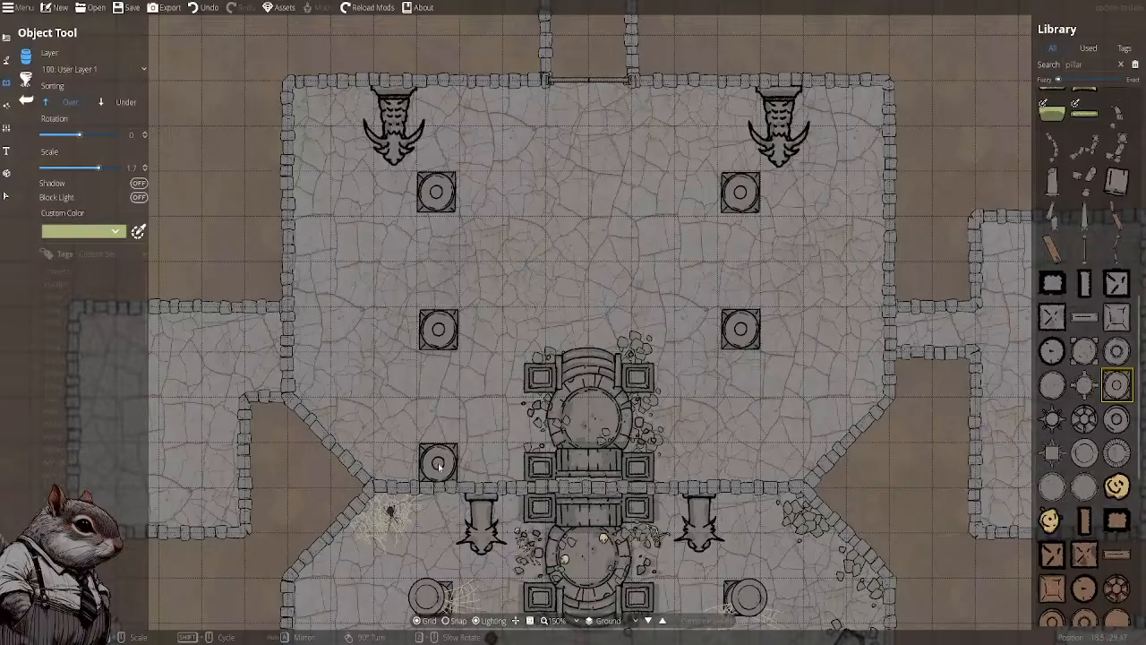
{"action": "left_click", "coordinate": [439, 464]}
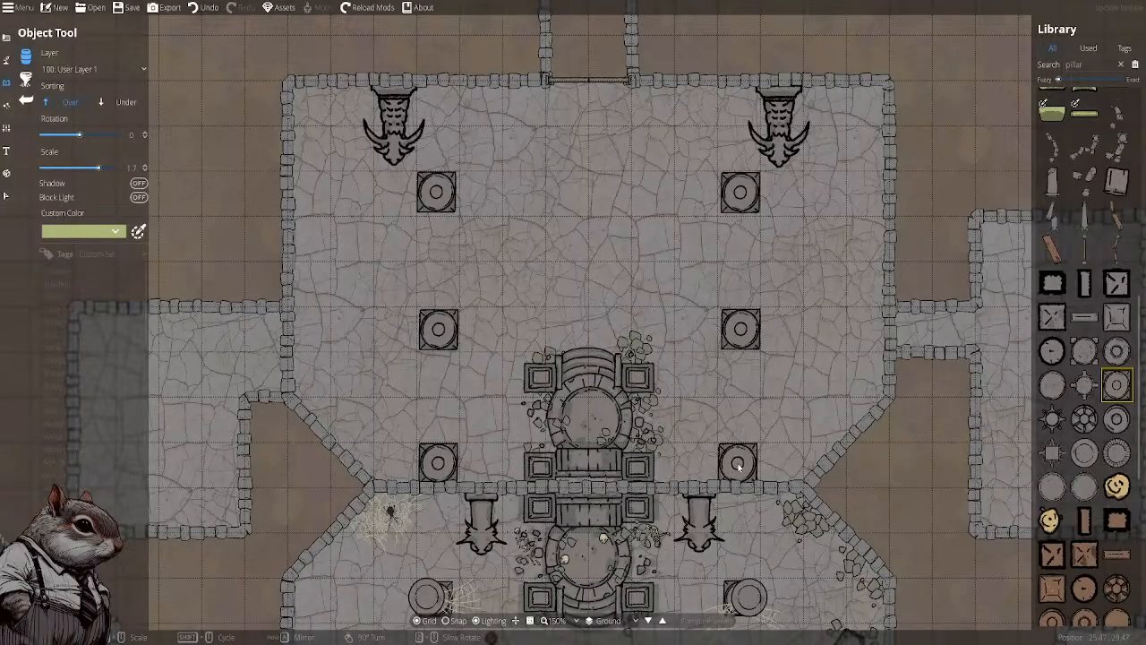
{"action": "left_click", "coordinate": [739, 466]}
Try two plain round pillar tops over the northeastern pillar base at scale 0.8
{"action": "left_click_drag", "start_coordinate": [728, 313], "coordinate": [609, 390]}
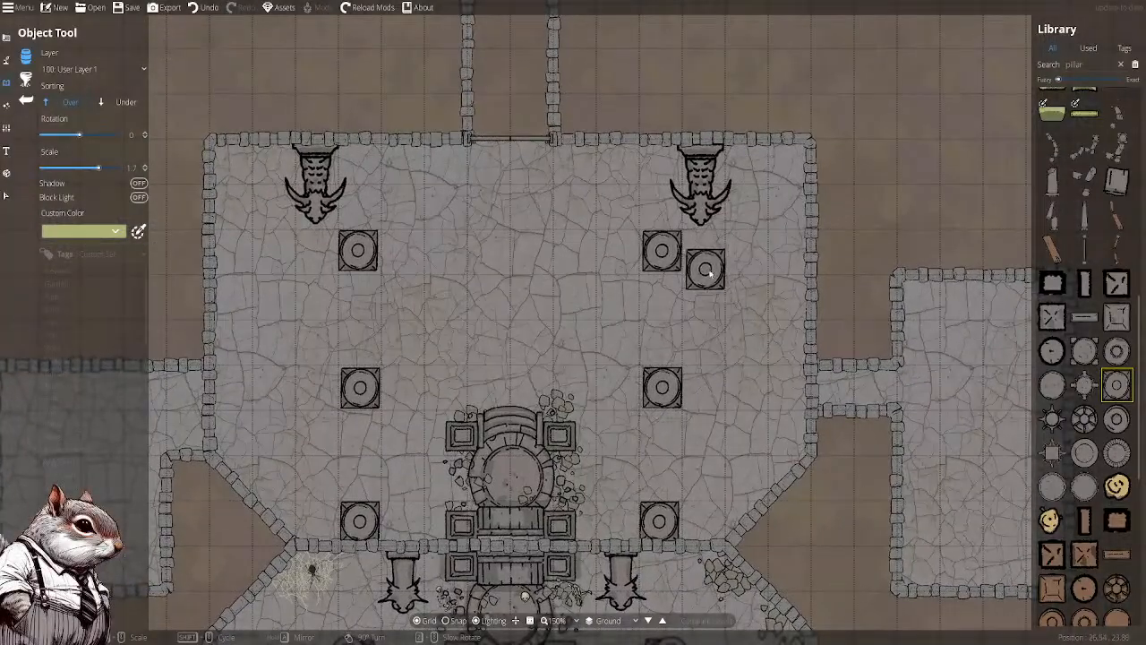
{"action": "left_click", "coordinate": [1052, 486]}
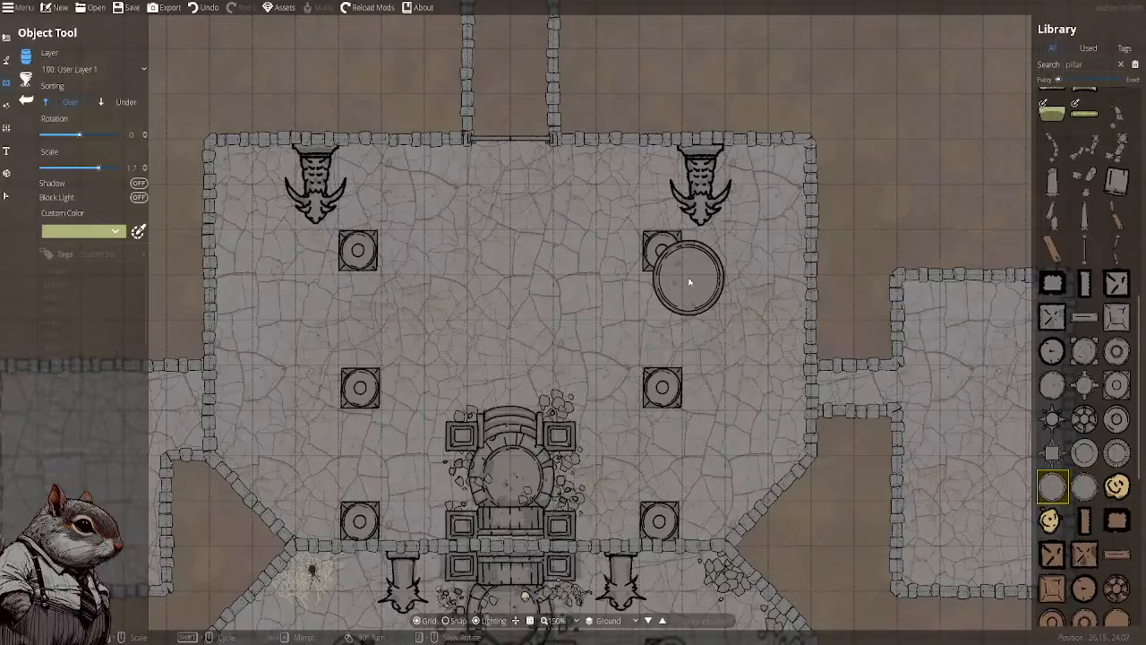
{"action": "scroll", "coordinate": [689, 282], "scroll_direction": "down", "scroll_amount": 6}
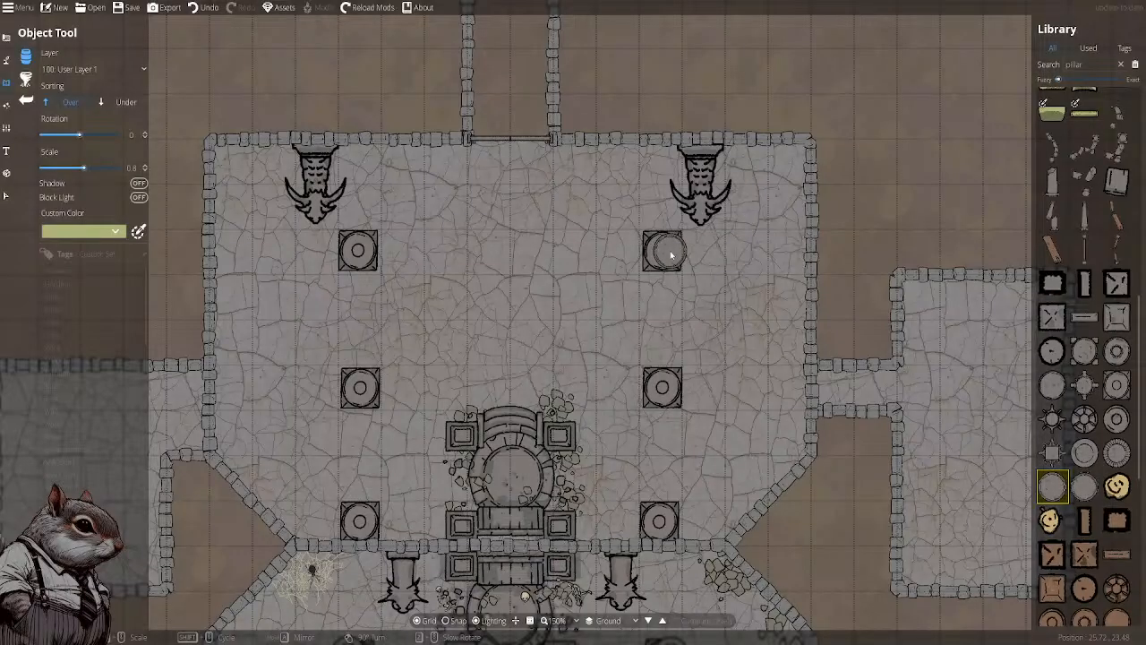
{"action": "left_click", "coordinate": [669, 256]}
{"action": "scroll", "coordinate": [669, 256], "scroll_direction": "up", "scroll_amount": 1}
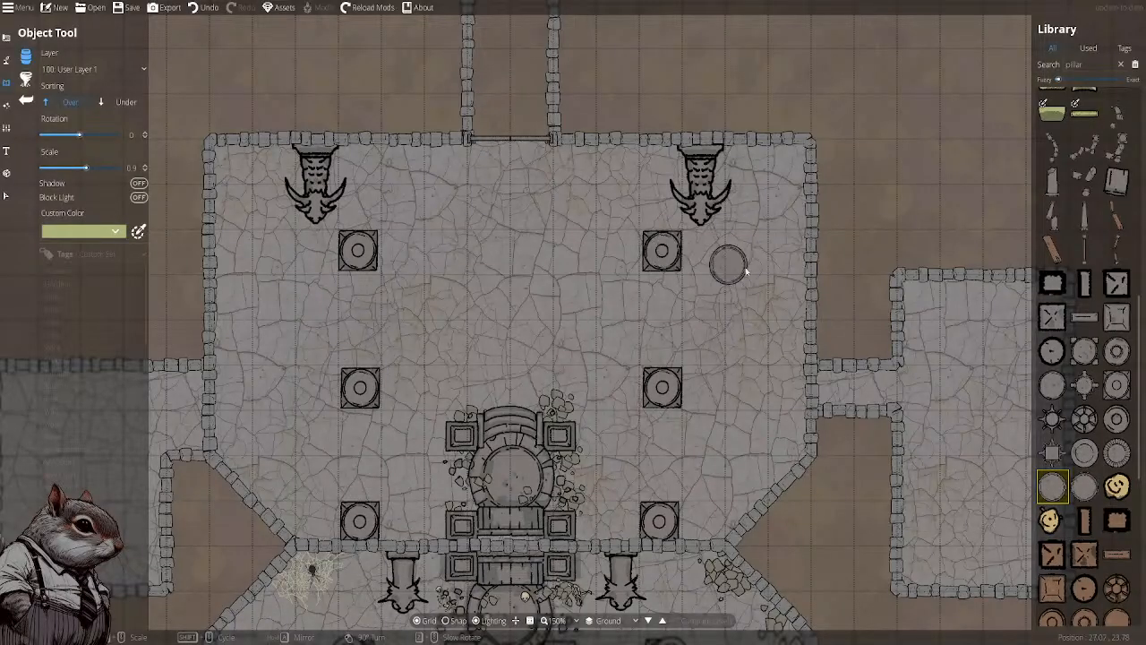
{"action": "left_click", "coordinate": [1083, 485]}
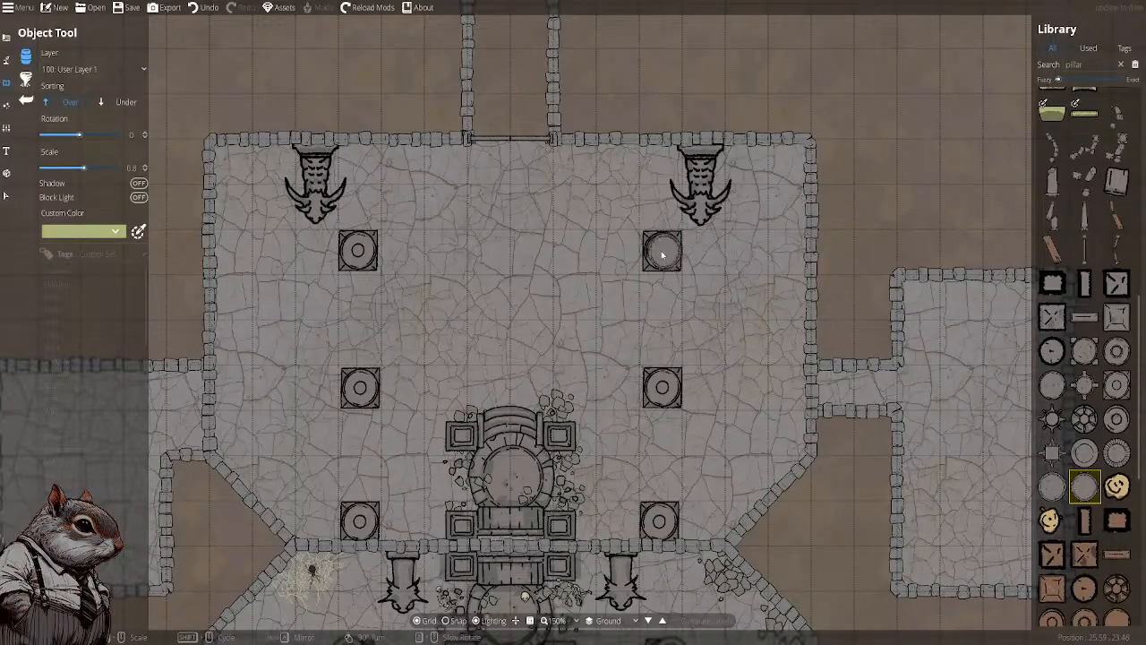
On layer 200: User Layer 2, place the ridged round pillar top at scale 1.3 over the upper and middle eastern bases, offset slightly east
{"action": "left_click", "coordinate": [90, 69]}
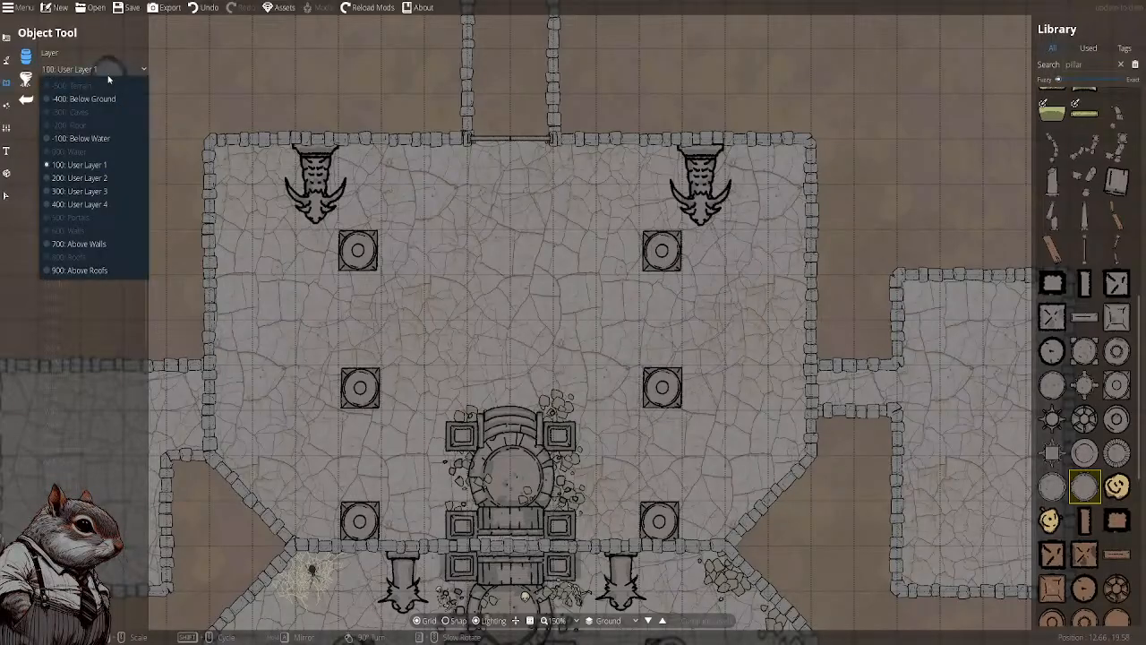
{"action": "left_click", "coordinate": [79, 177]}
{"action": "scroll", "coordinate": [703, 243], "scroll_direction": "up", "scroll_amount": 3}
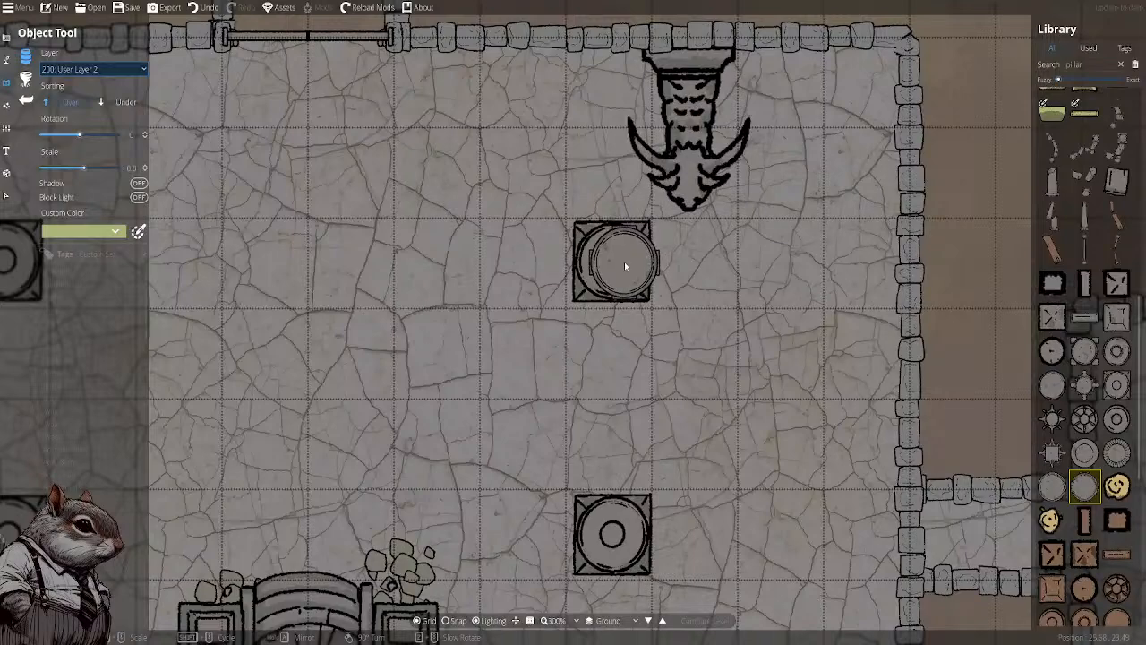
{"action": "left_click", "coordinate": [1112, 458]}
{"action": "scroll", "coordinate": [627, 261], "scroll_direction": "up", "scroll_amount": 4}
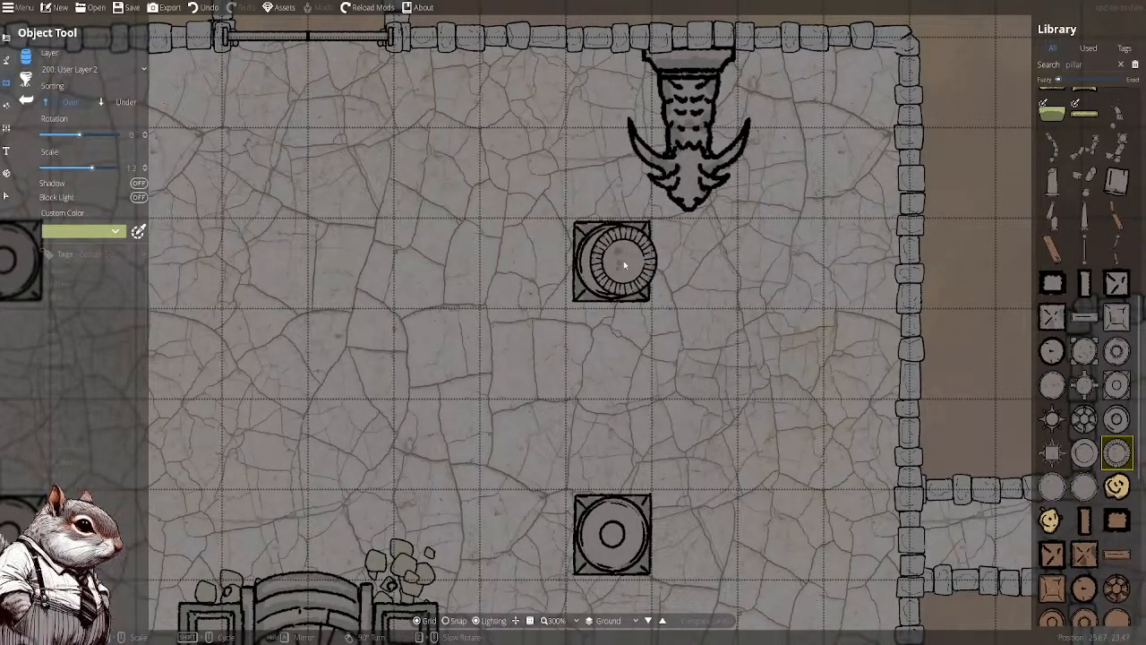
{"action": "scroll", "coordinate": [624, 265], "scroll_direction": "up", "scroll_amount": 1}
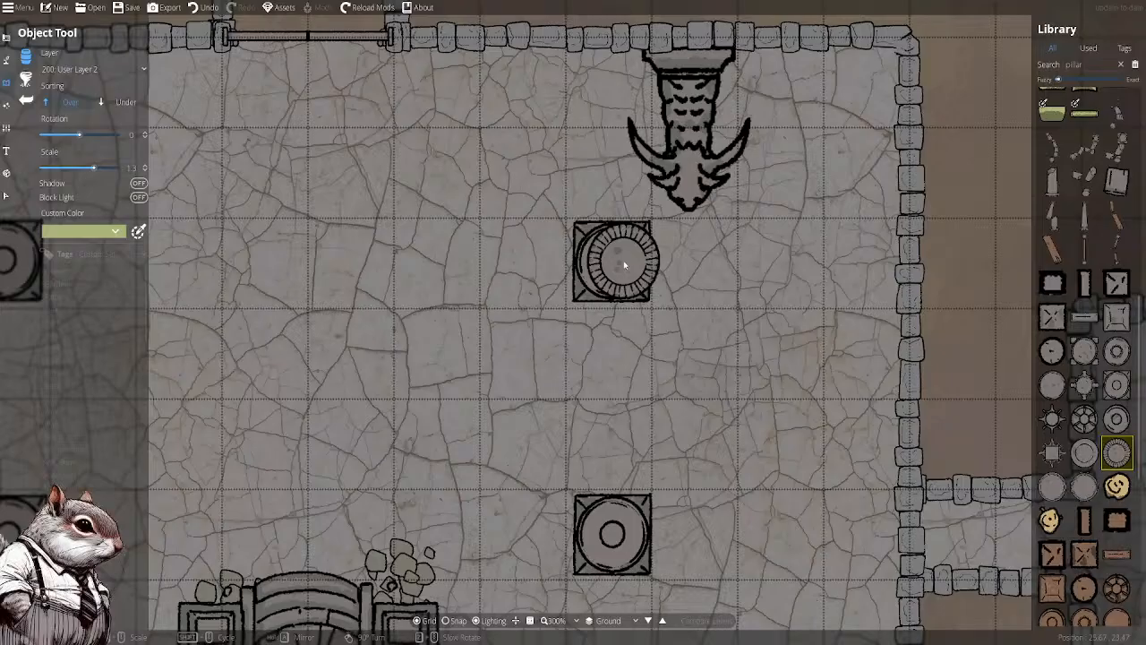
{"action": "left_click", "coordinate": [626, 262]}
{"action": "left_click_drag", "start_coordinate": [653, 468], "coordinate": [652, 365]}
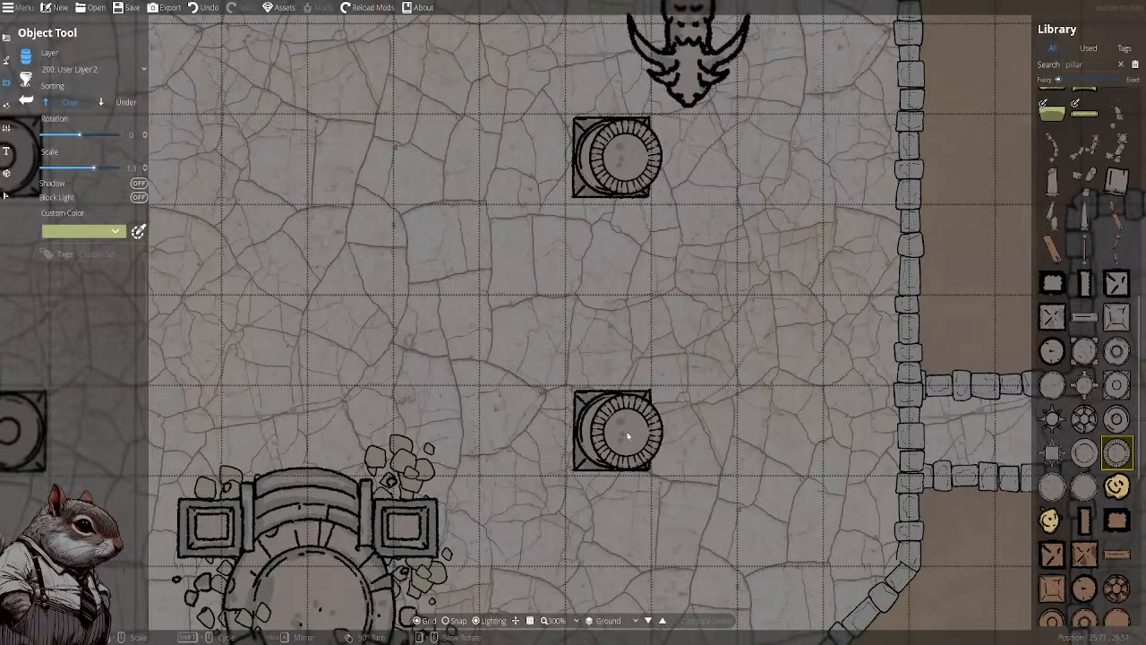
{"action": "left_click", "coordinate": [629, 432]}
Place the ridged round tops over the upper and middle western pillar bases, offset slightly west
{"action": "left_click_drag", "start_coordinate": [497, 285], "coordinate": [833, 356]}
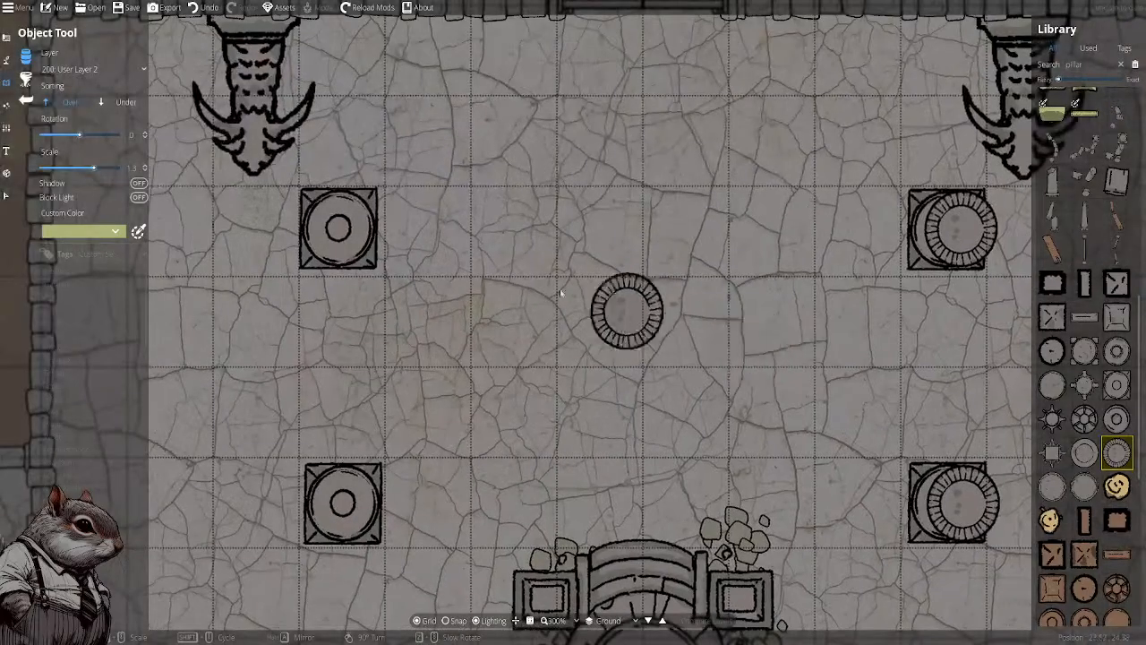
{"action": "left_click", "coordinate": [321, 231]}
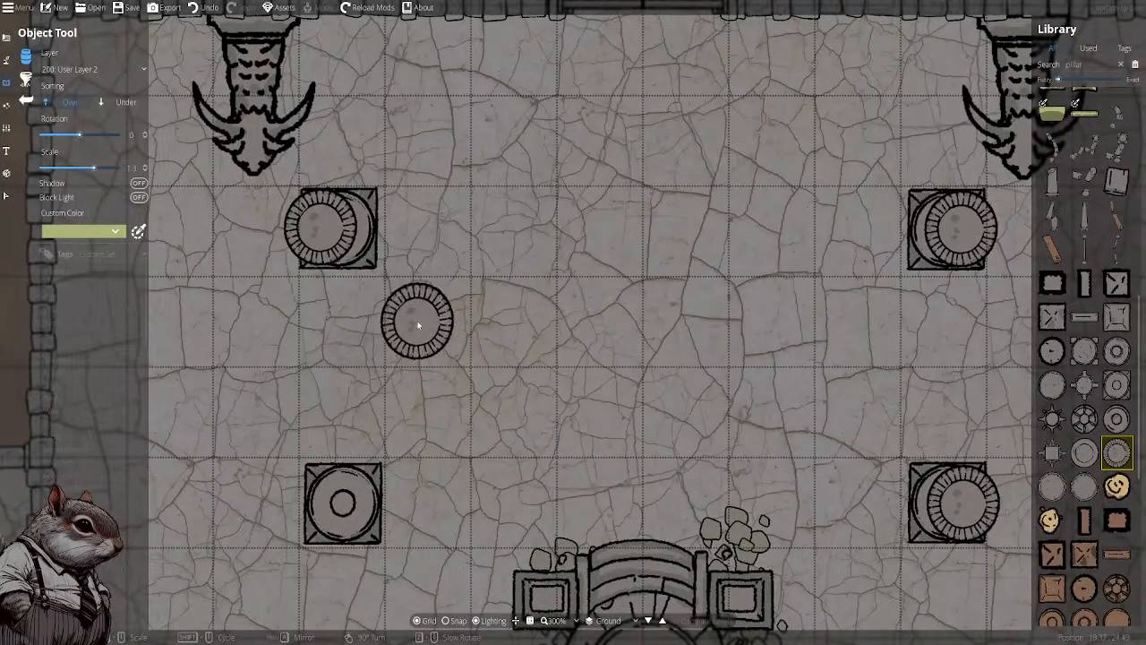
{"action": "left_click_drag", "start_coordinate": [417, 319], "coordinate": [416, 208]}
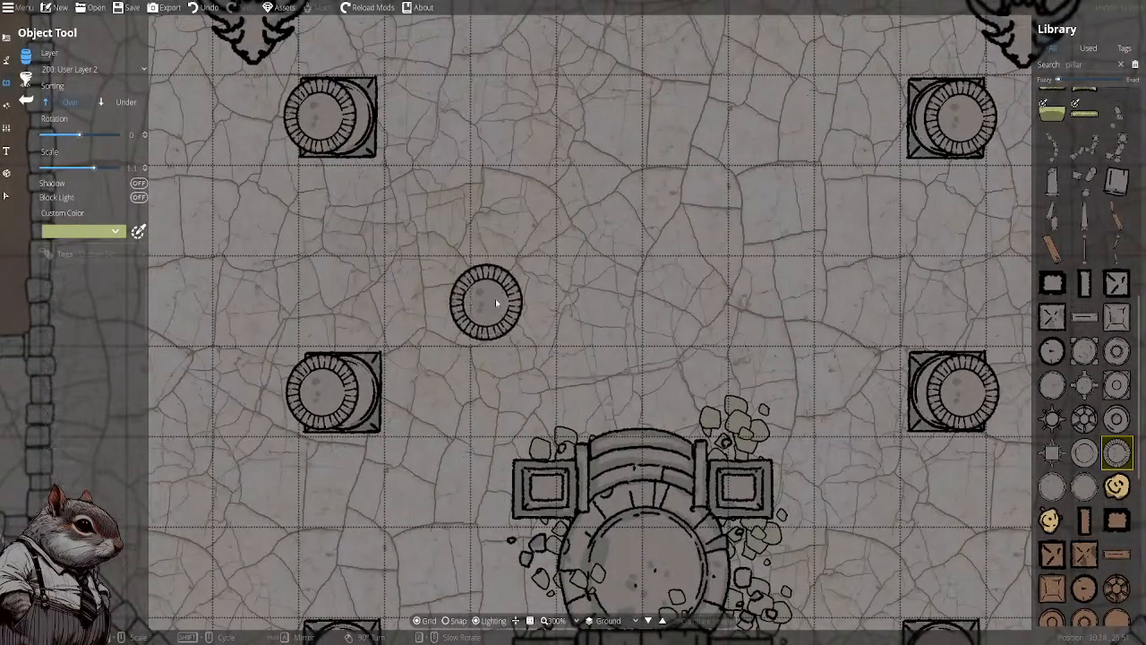
Place the ridged round tops over the two pillar bases along the south wall, each offset outward
{"action": "scroll", "coordinate": [497, 303], "scroll_direction": "down", "scroll_amount": 2}
{"action": "left_click_drag", "start_coordinate": [395, 497], "coordinate": [394, 325]}
{"action": "scroll", "coordinate": [394, 324], "scroll_direction": "up", "scroll_amount": 3}
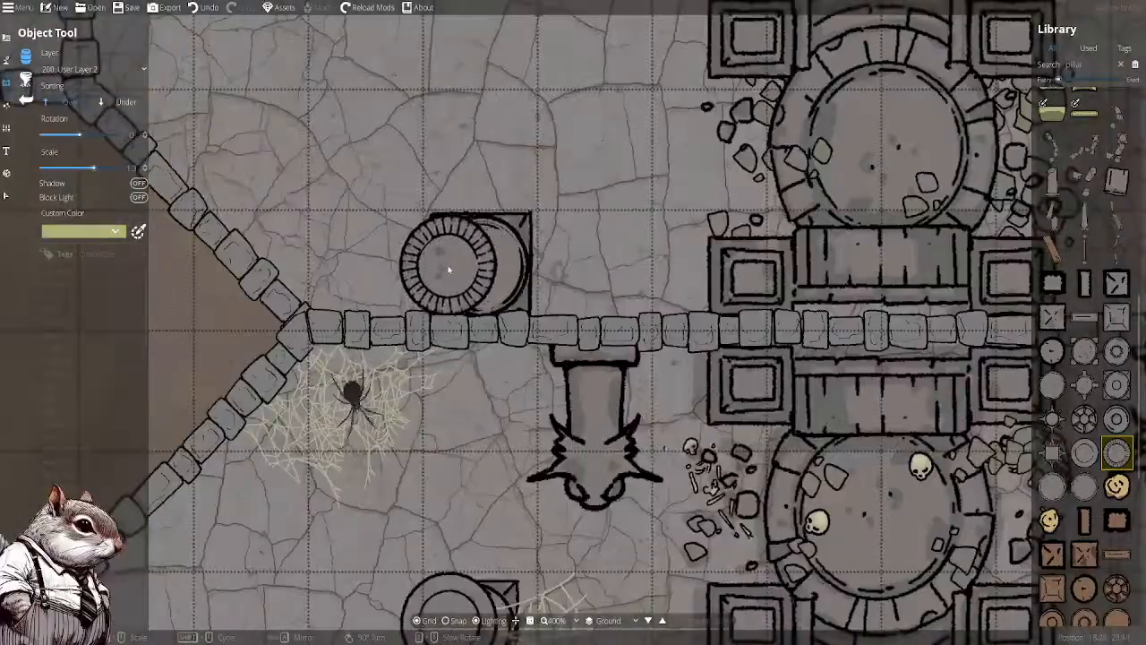
{"action": "left_click", "coordinate": [457, 265]}
{"action": "left_click_drag", "start_coordinate": [865, 265], "coordinate": [270, 264]}
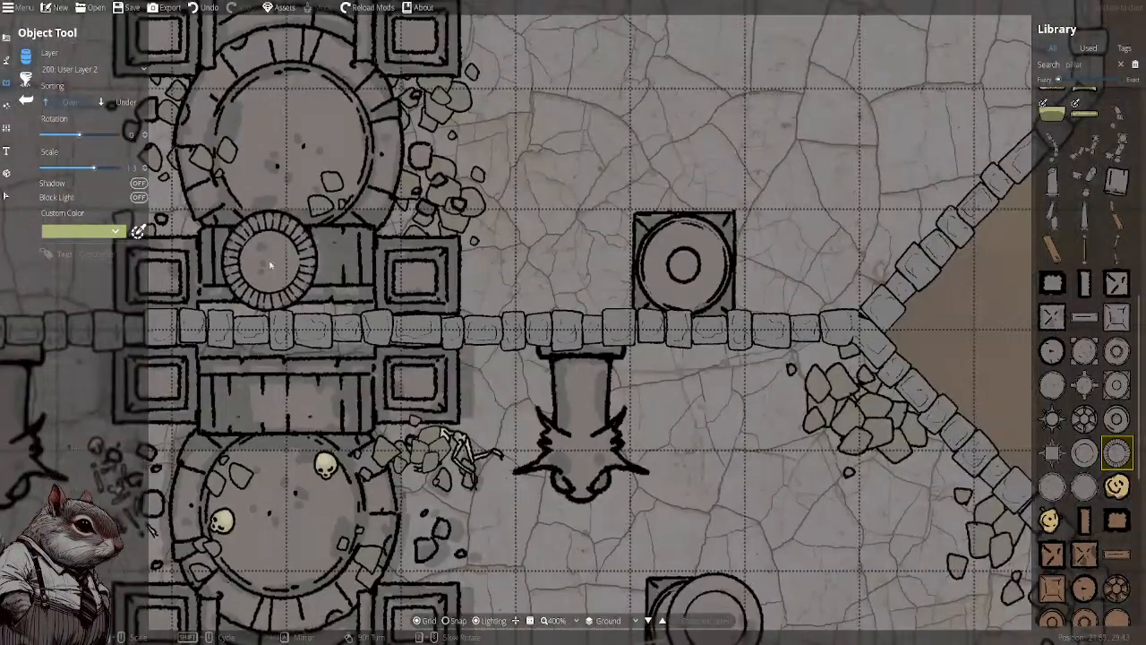
{"action": "left_click", "coordinate": [707, 270]}
{"action": "scroll", "coordinate": [588, 144], "scroll_direction": "down", "scroll_amount": 1}
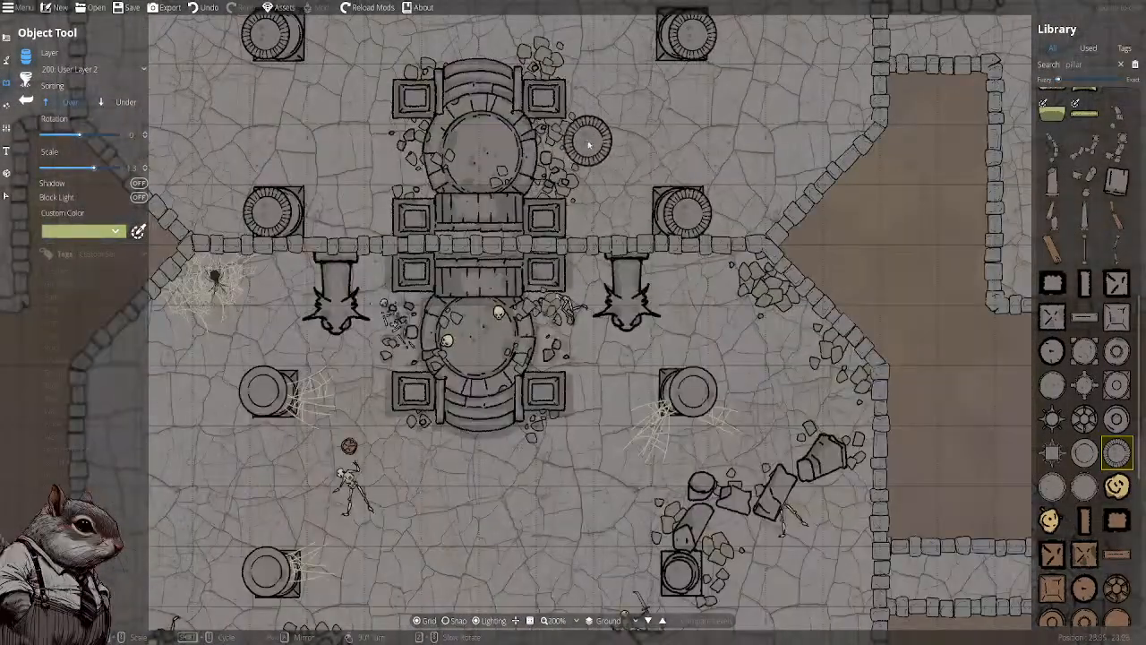
Delete the rubble pieces at the northeast corner, east side and platform of the round dais in the northern room
{"action": "left_click_drag", "start_coordinate": [483, 29], "coordinate": [555, 205]}
{"action": "scroll", "coordinate": [525, 318], "scroll_direction": "down", "scroll_amount": 1}
{"action": "left_click", "coordinate": [5, 194]}
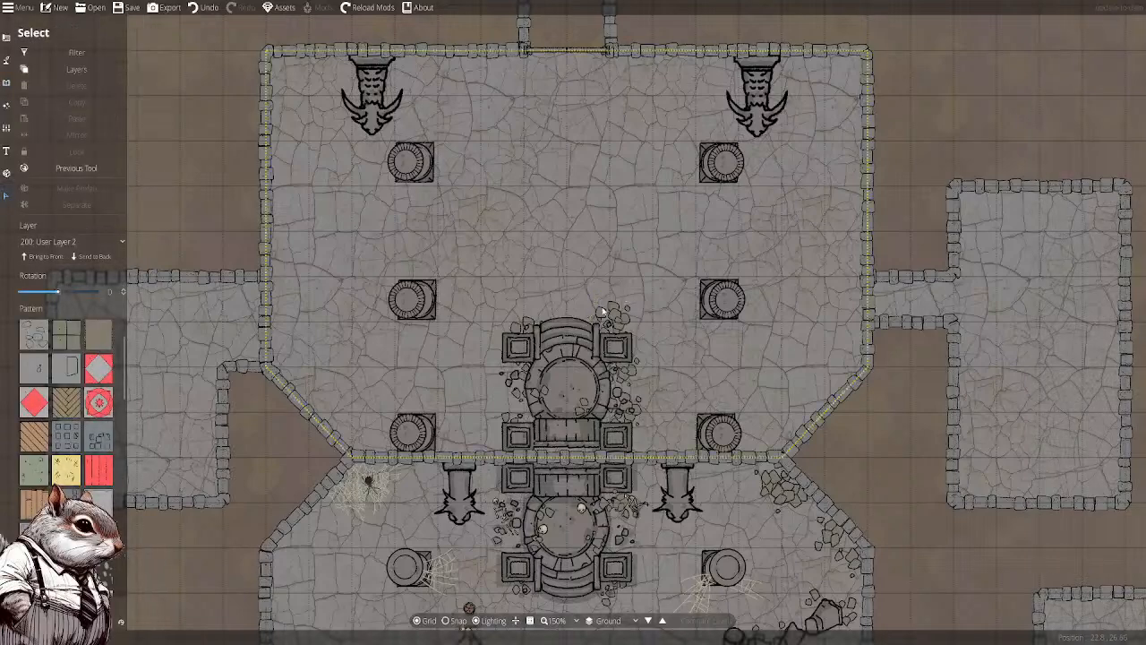
{"action": "left_click", "coordinate": [614, 315]}
{"action": "left_click_drag", "start_coordinate": [618, 312], "coordinate": [611, 408]}
{"action": "key", "text": "Delete"}
{"action": "left_click", "coordinate": [582, 409]}
{"action": "key", "text": "Delete"}
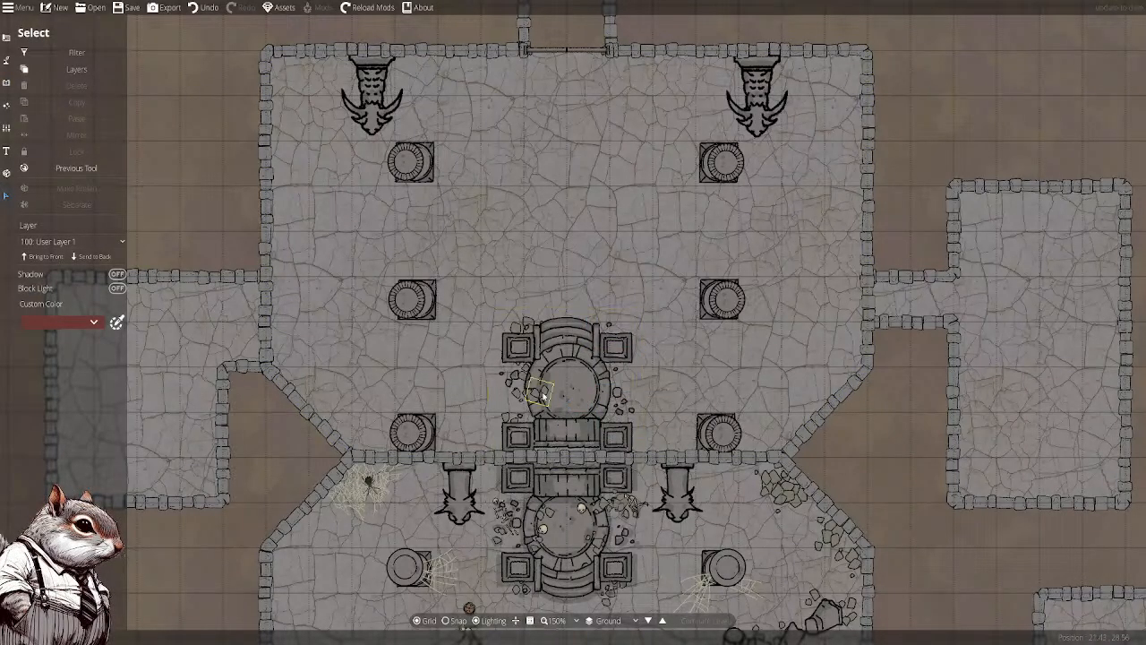
Delete the loose stones along the west side and northwest corner of the northern room's dais
{"action": "left_click", "coordinate": [540, 392]}
{"action": "key", "text": "Delete"}
{"action": "left_click", "coordinate": [518, 391]}
{"action": "key", "text": "Delete"}
{"action": "left_click", "coordinate": [523, 371]}
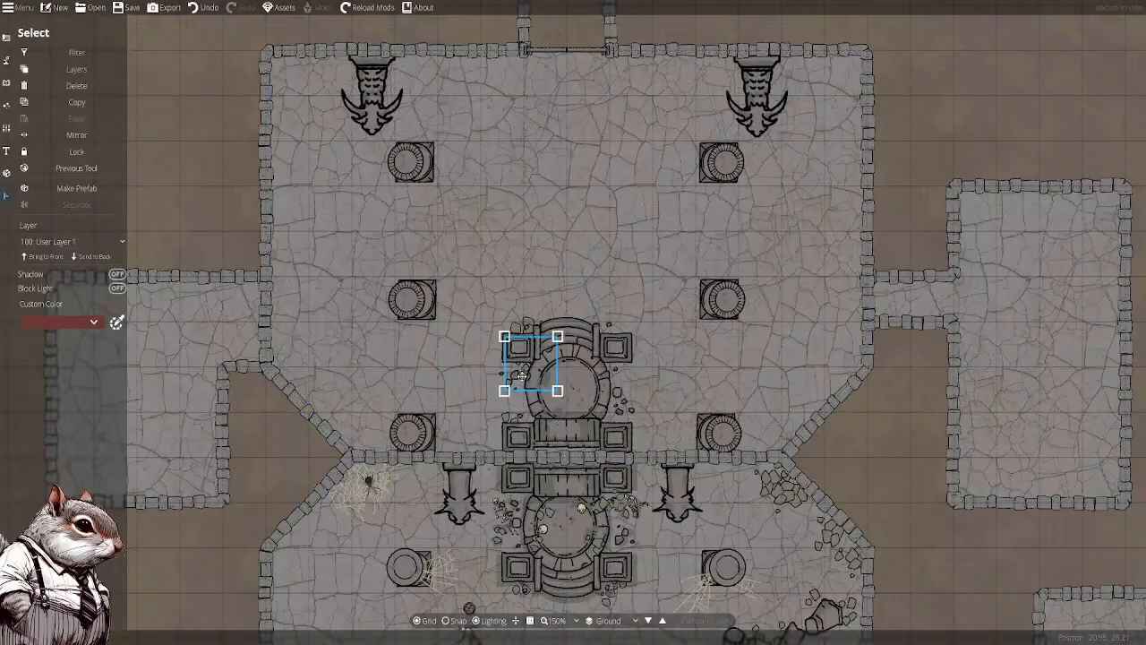
{"action": "key", "text": "Delete"}
{"action": "left_click", "coordinate": [528, 324]}
{"action": "key", "text": "Delete"}
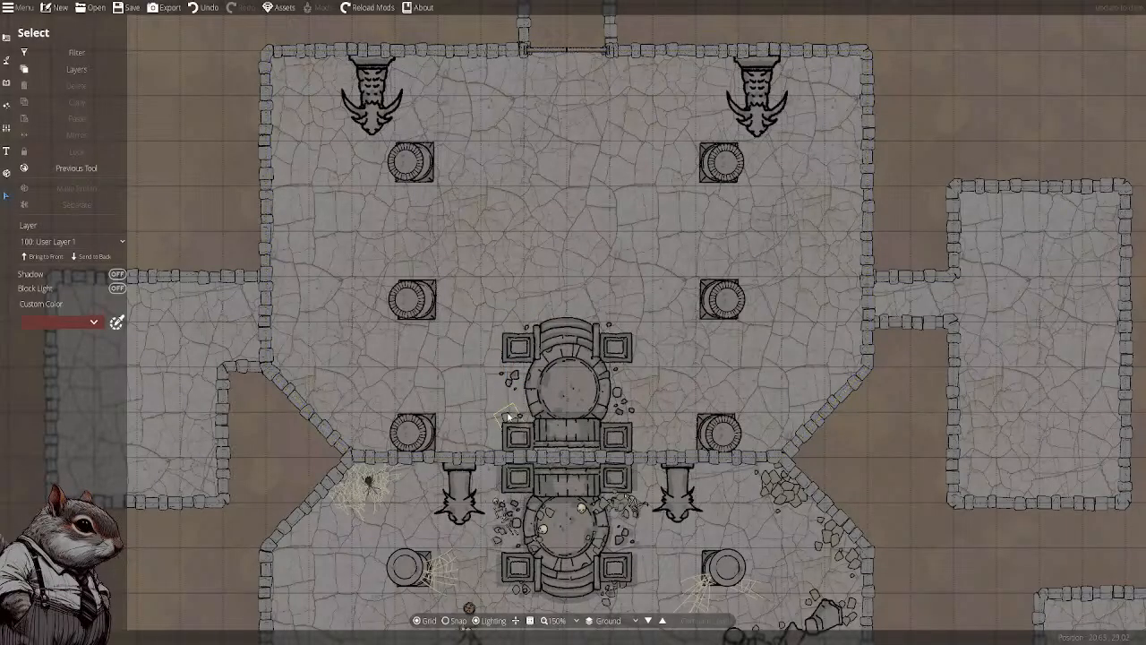
Try to move the northern room's round dais north, away from the south wall
{"action": "left_click", "coordinate": [619, 395]}
{"action": "left_click", "coordinate": [620, 395]}
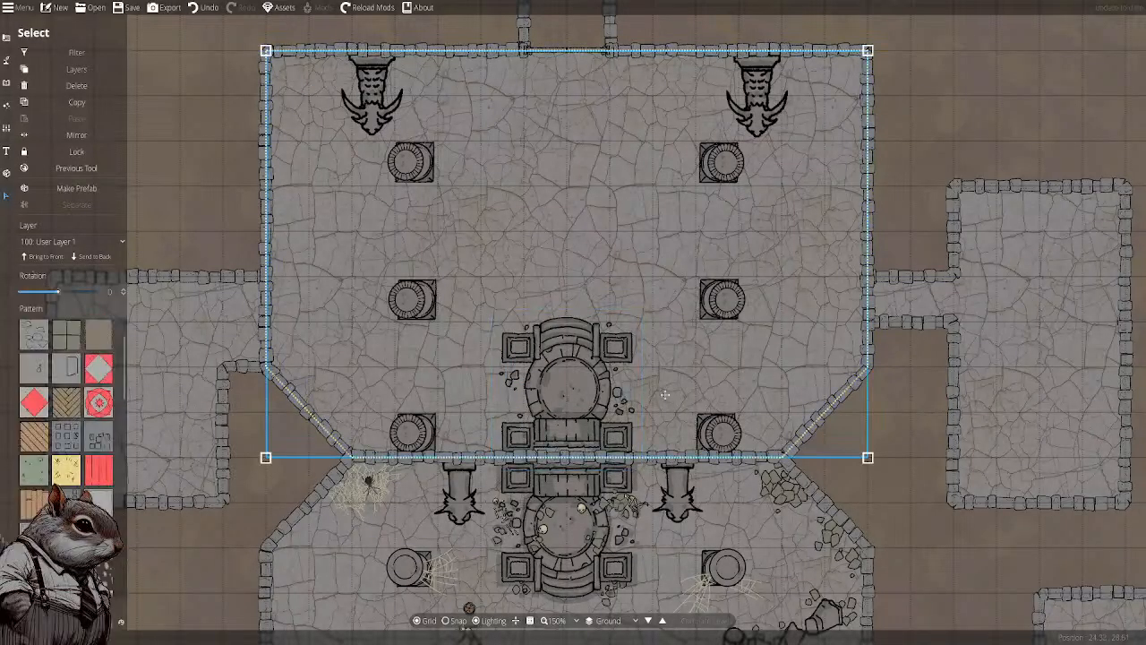
{"action": "left_click", "coordinate": [574, 390]}
{"action": "left_click_drag", "start_coordinate": [574, 391], "coordinate": [583, 307]}
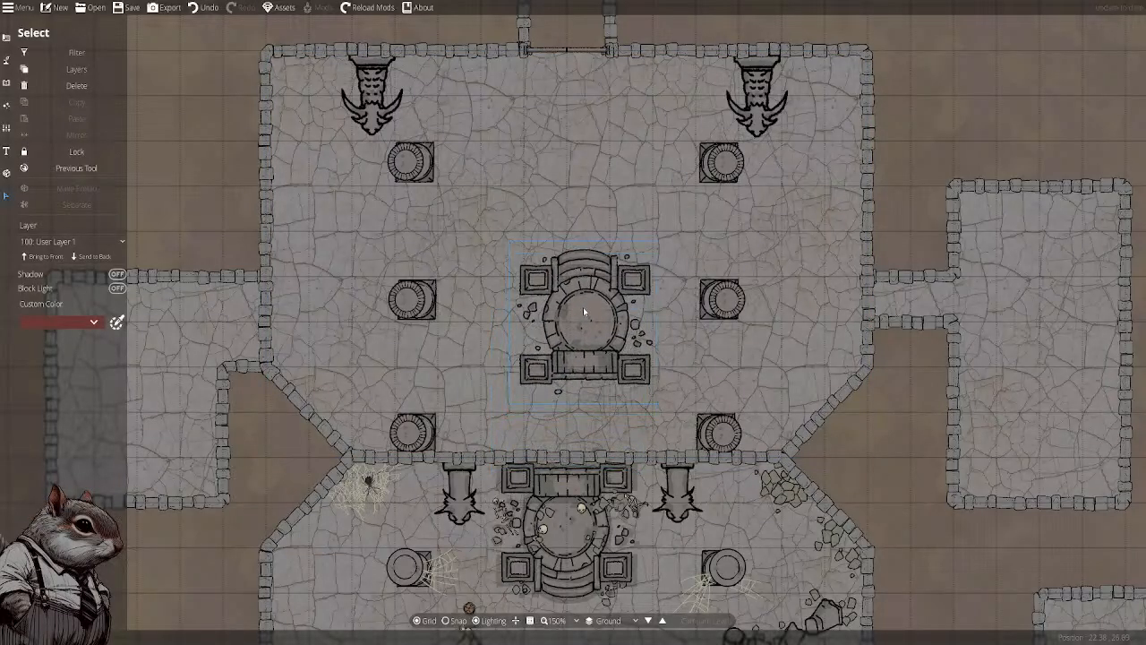
{"action": "key", "text": "Escape"}
{"action": "key", "text": "ctrl+z"}
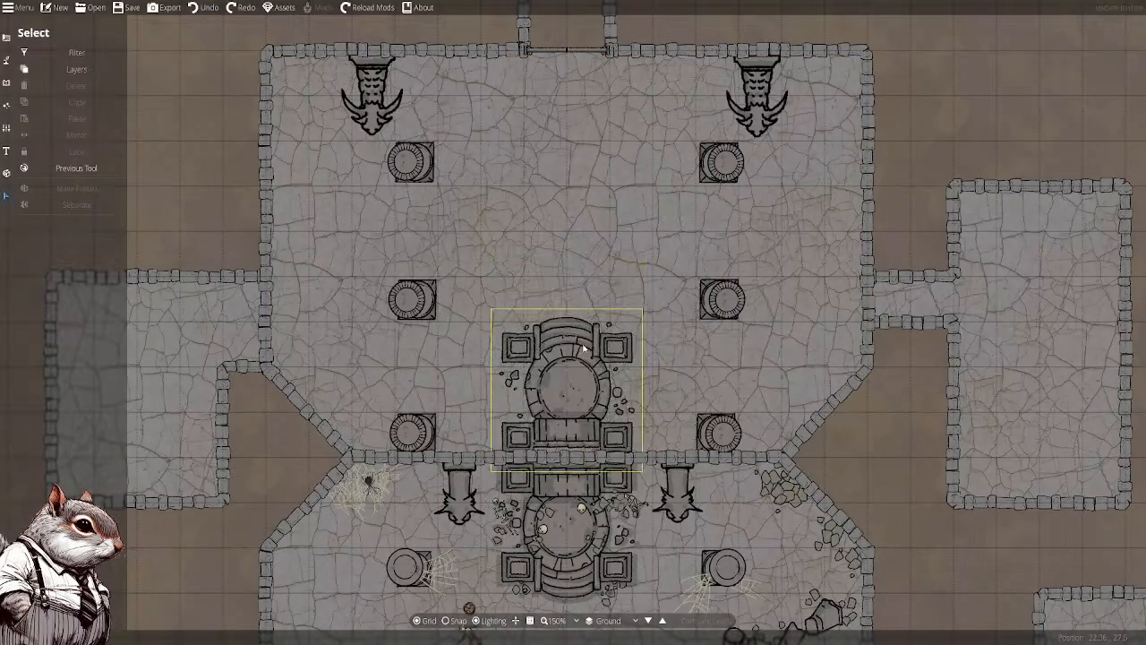
Search the object library for "altar" and look over the available assets
{"action": "left_click", "coordinate": [7, 38]}
{"action": "left_click", "coordinate": [27, 80]}
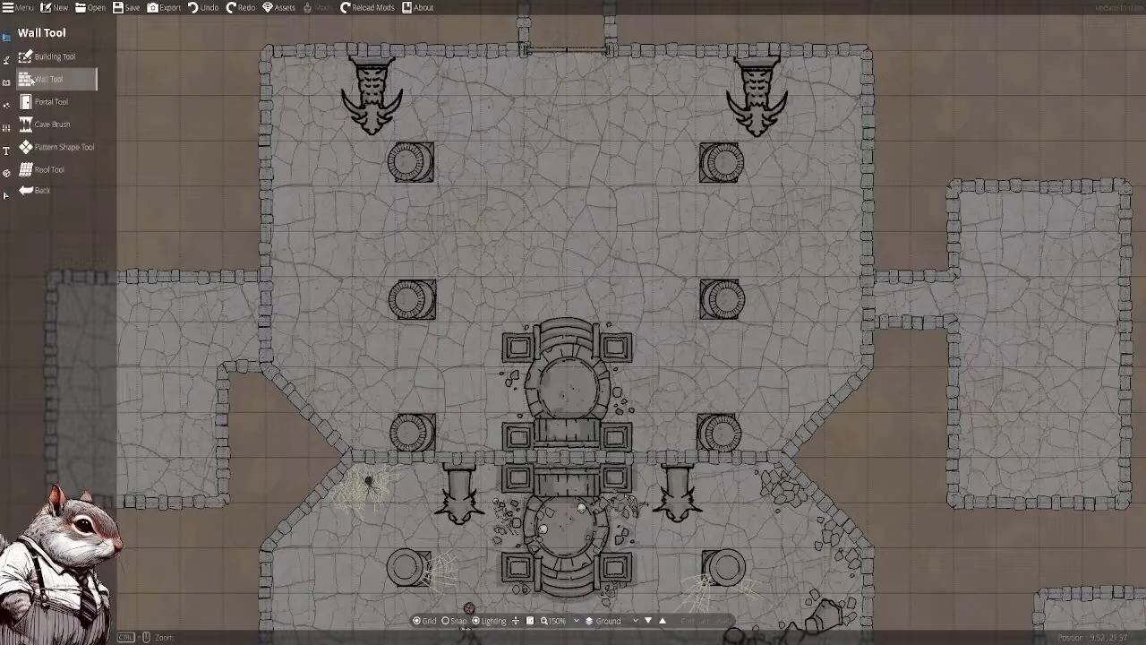
{"action": "left_click", "coordinate": [6, 83]}
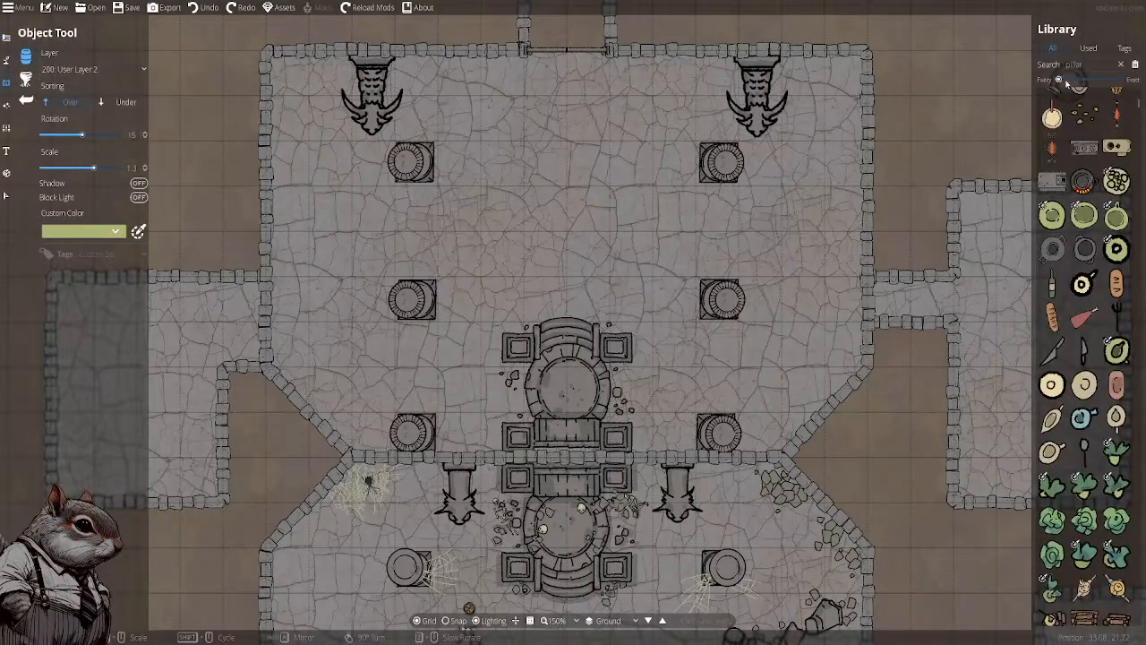
{"action": "double_click", "coordinate": [1093, 62]}
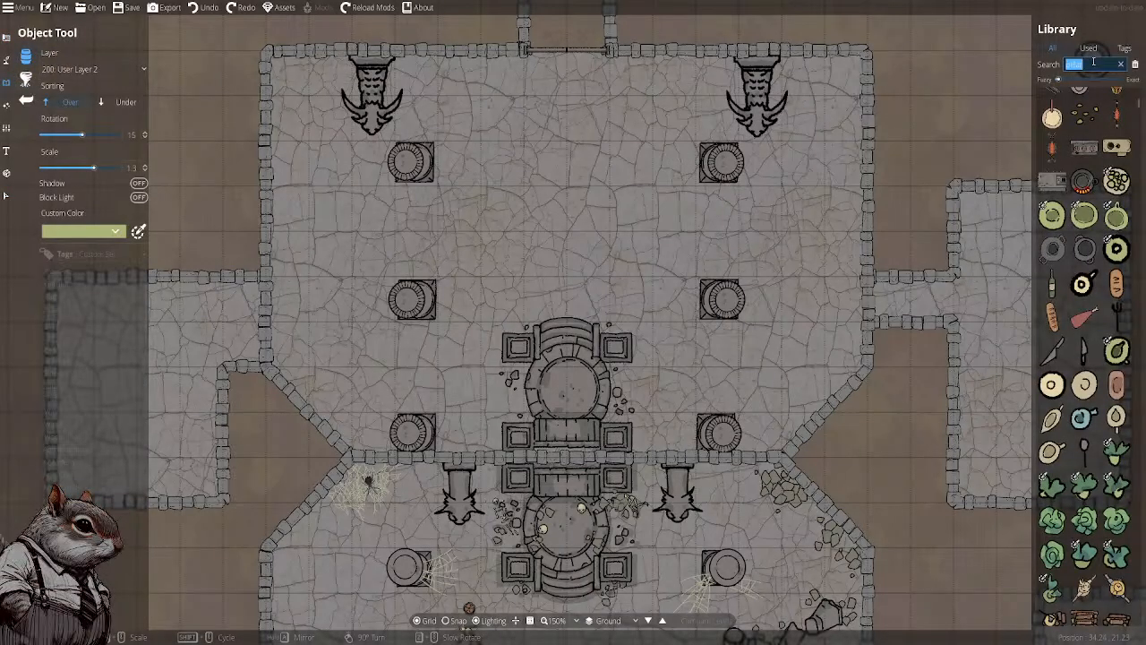
{"action": "type", "text": "altar"}
{"action": "mouse_move", "coordinate": [1091, 350]}
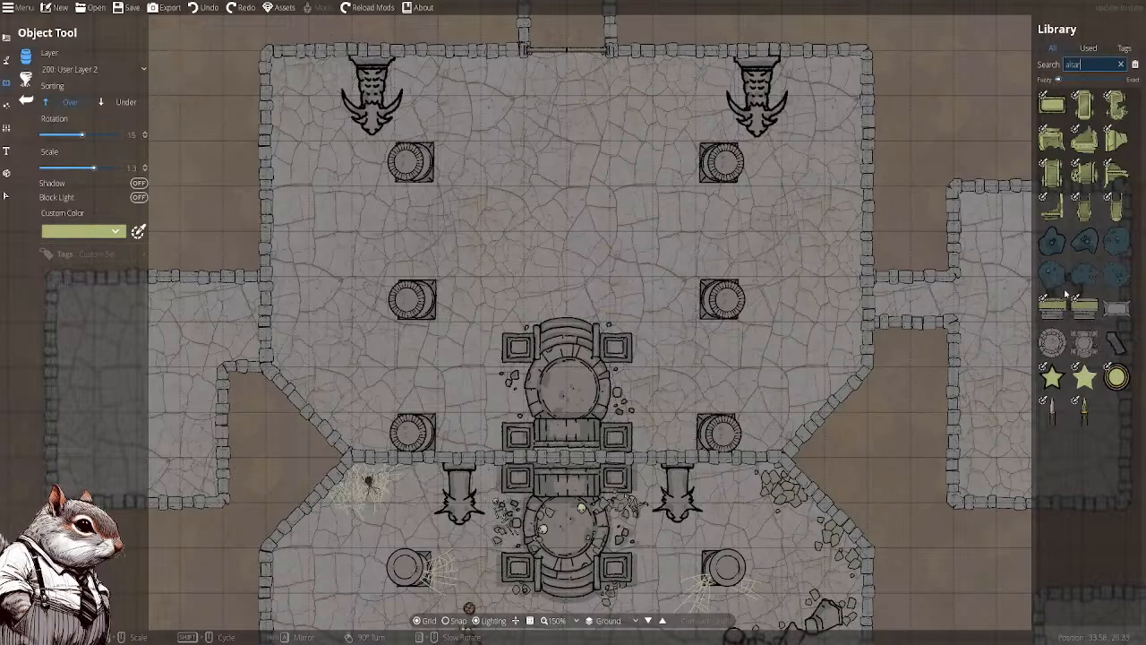
Search the object library for "tele", "warp" and "gate", and look through the gate assets
{"action": "left_click_drag", "start_coordinate": [1090, 66], "coordinate": [1020, 62]}
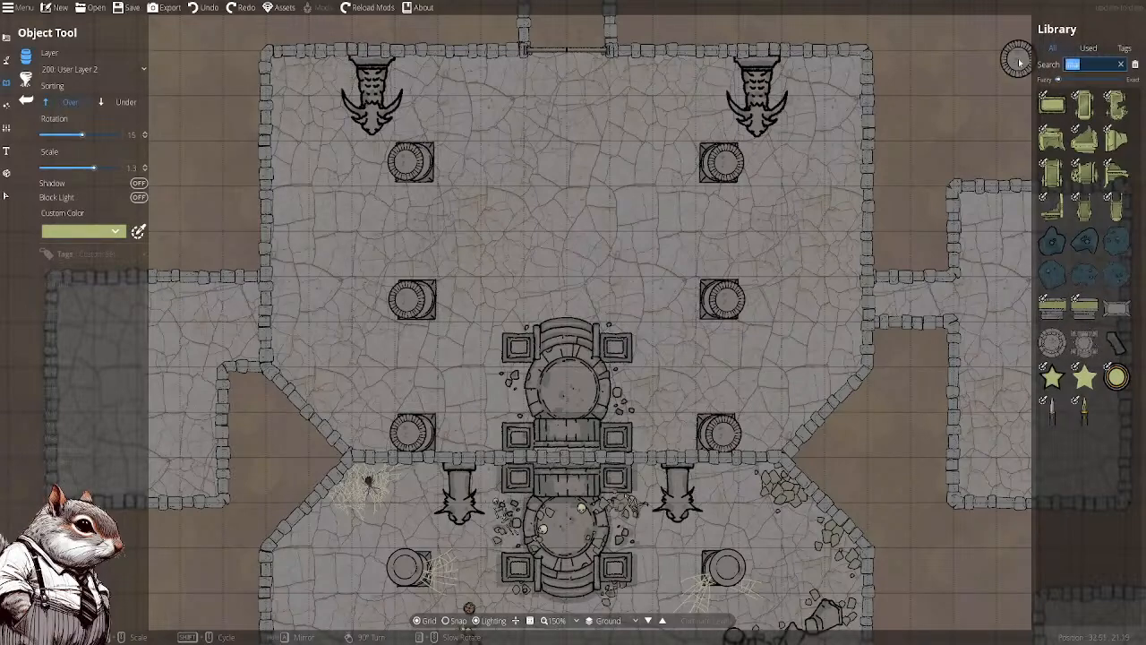
{"action": "type", "text": "tele"}
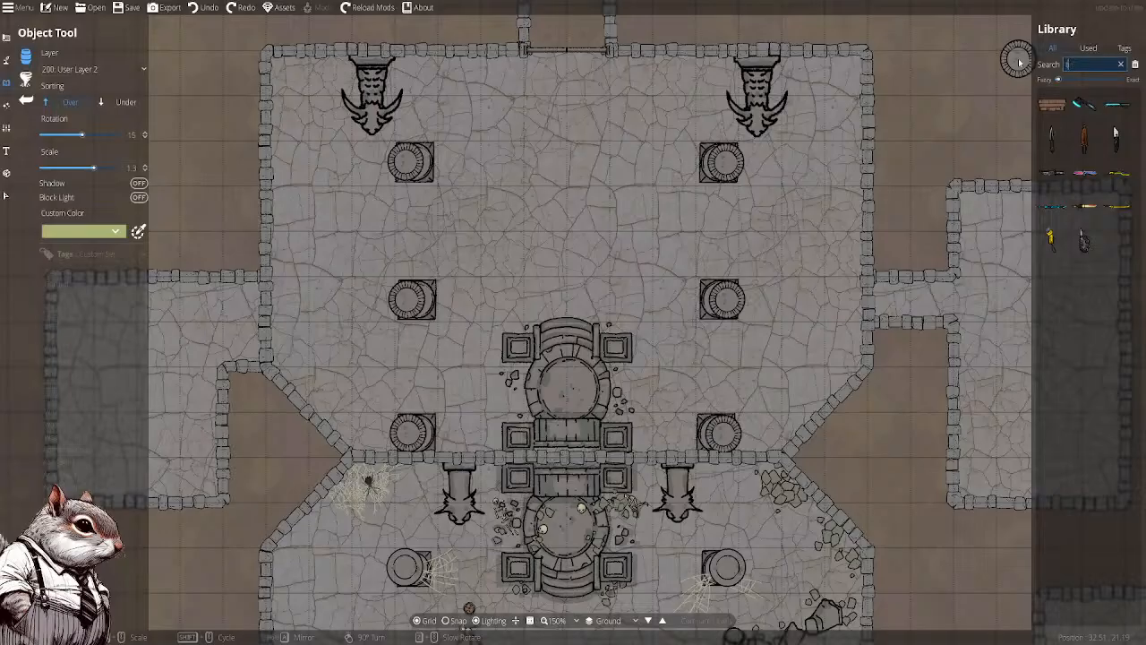
{"action": "type", "text": "warp"}
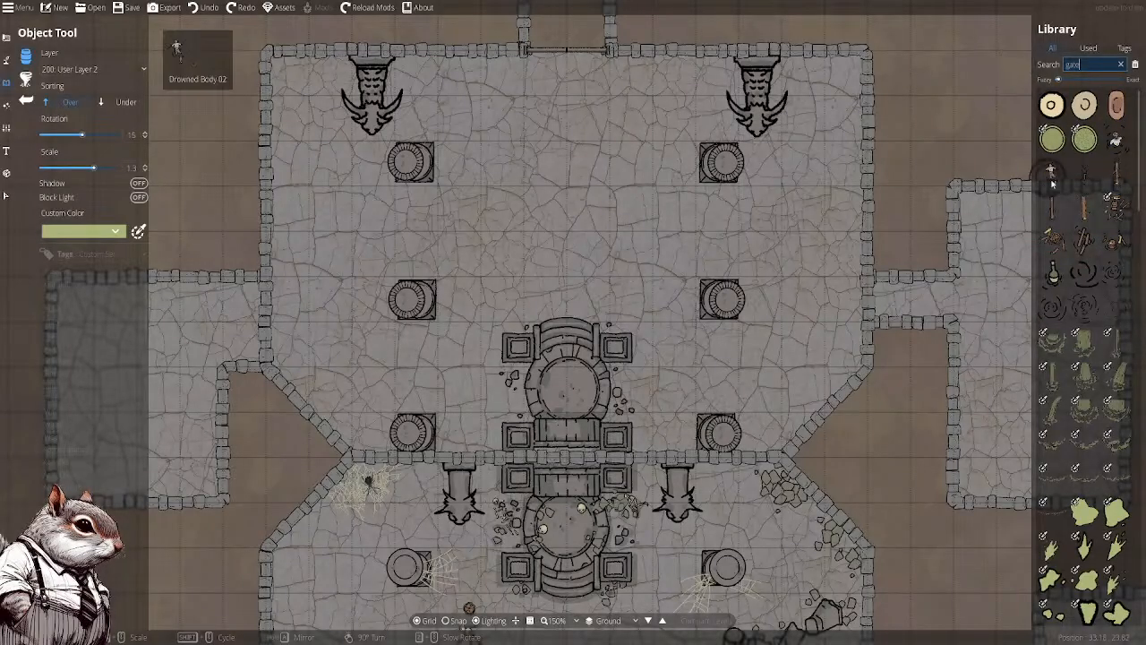
{"action": "scroll", "coordinate": [1108, 224], "scroll_direction": "down", "scroll_amount": 6}
{"action": "scroll", "coordinate": [1108, 222], "scroll_direction": "down", "scroll_amount": 3}
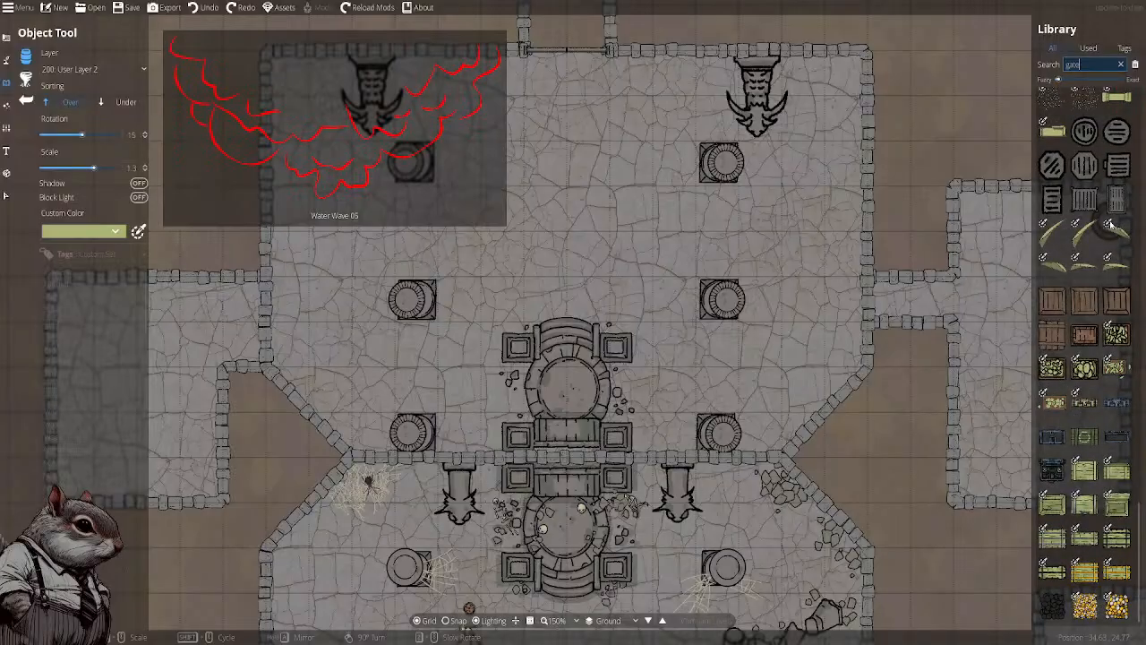
Select the pink portal at the east end of the corridor north of the room to inspect it
{"action": "key", "text": "Escape"}
{"action": "key", "text": "Escape"}
{"action": "left_click_drag", "start_coordinate": [702, 401], "coordinate": [666, 100]}
{"action": "left_click_drag", "start_coordinate": [678, 555], "coordinate": [591, 555]}
{"action": "left_click_drag", "start_coordinate": [448, 98], "coordinate": [327, 591]}
{"action": "left_click_drag", "start_coordinate": [433, 152], "coordinate": [457, 627]}
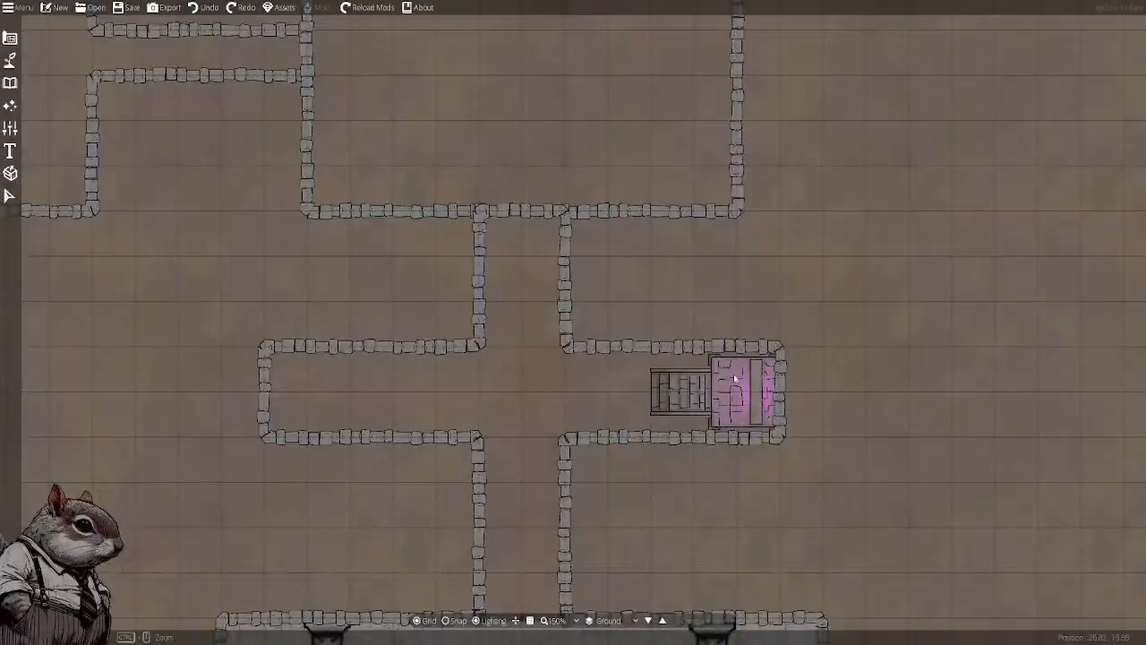
{"action": "left_click", "coordinate": [10, 196]}
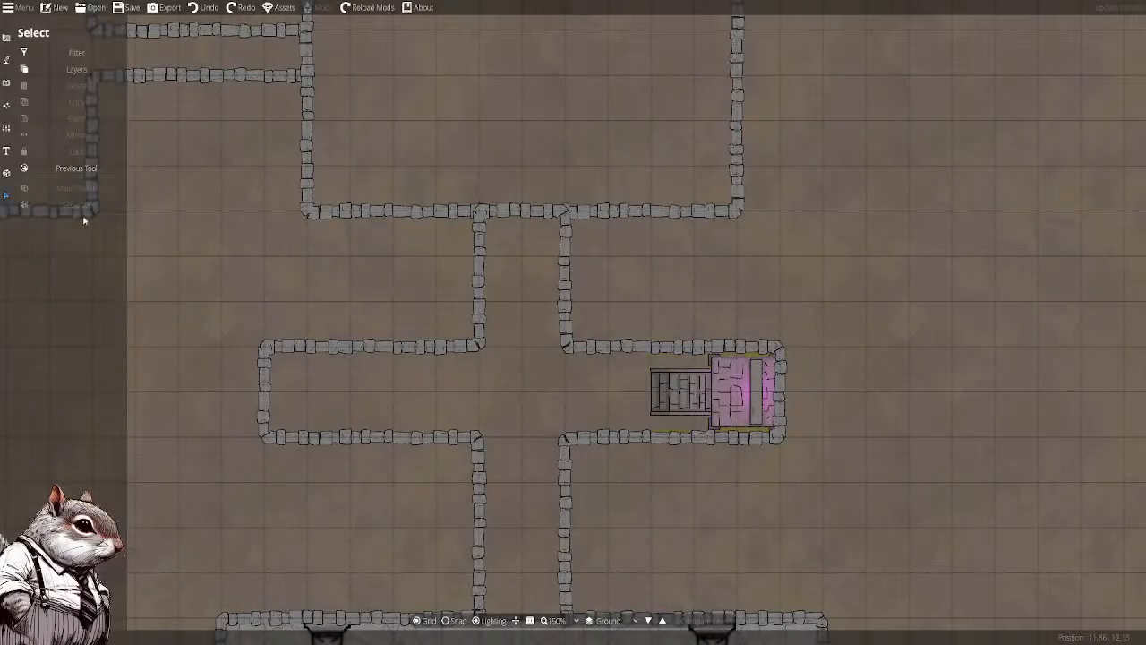
{"action": "left_click", "coordinate": [729, 388]}
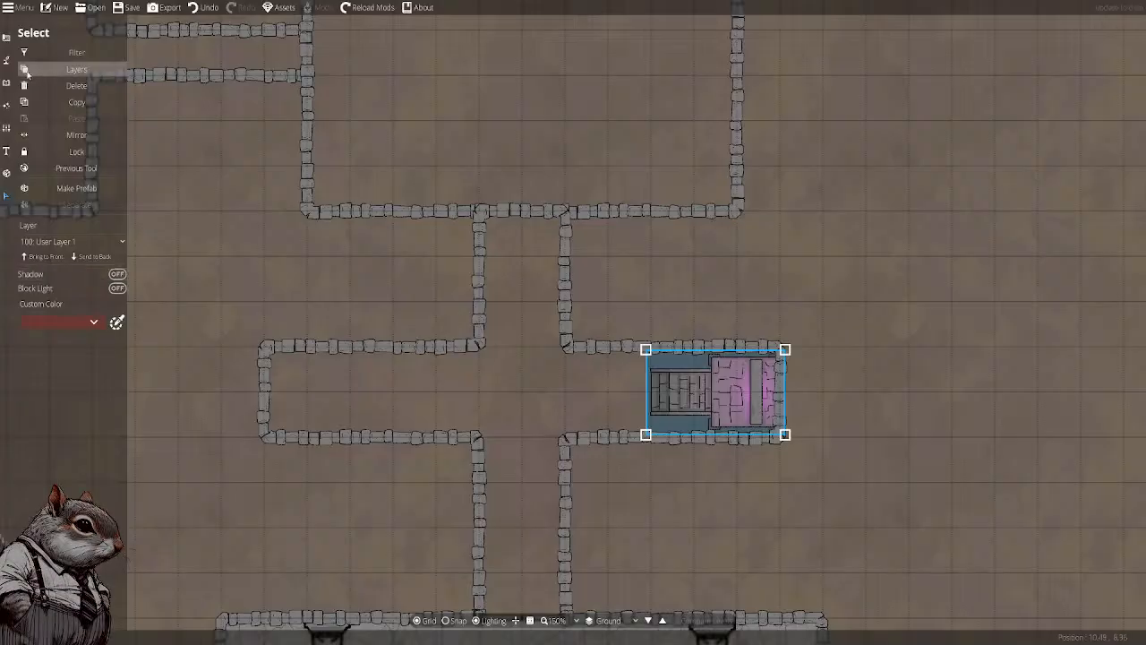
Look up the pink portal's asset name among the objects already used on the map
{"action": "left_click", "coordinate": [7, 38]}
{"action": "left_click", "coordinate": [43, 82]}
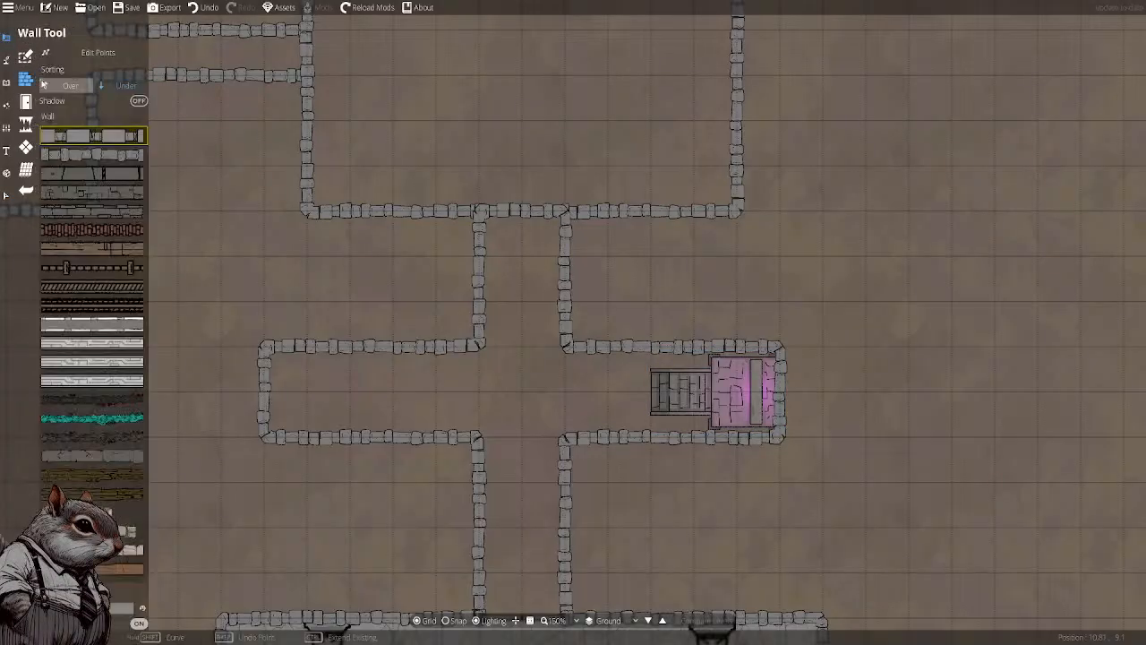
{"action": "left_click", "coordinate": [7, 82]}
{"action": "left_click", "coordinate": [43, 58]}
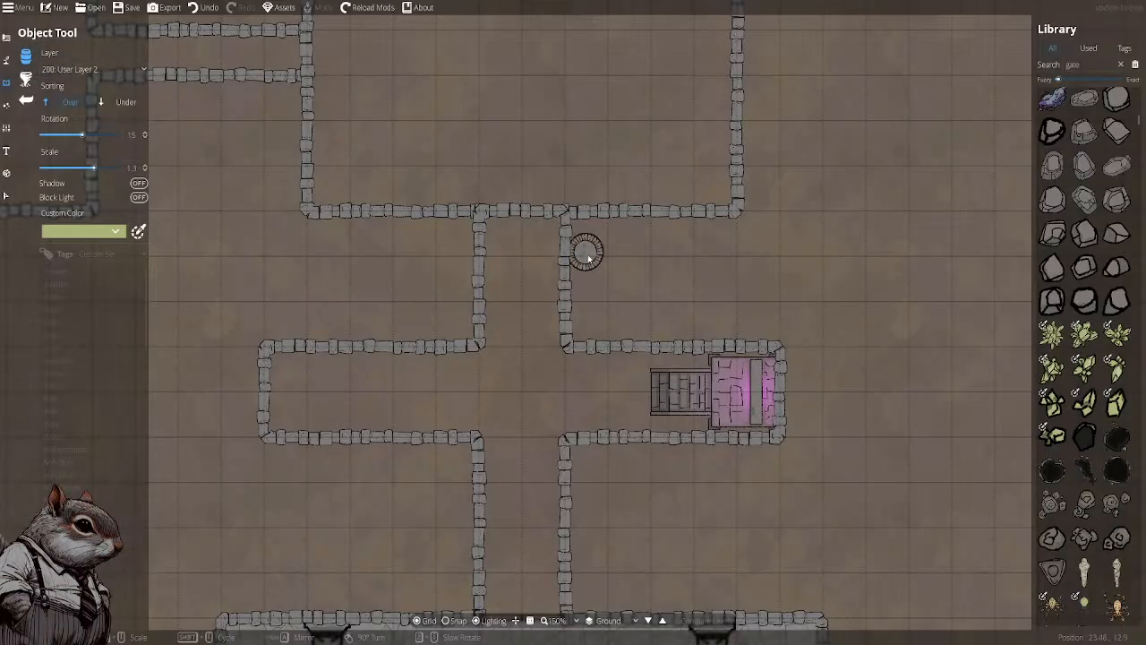
{"action": "left_click", "coordinate": [7, 195]}
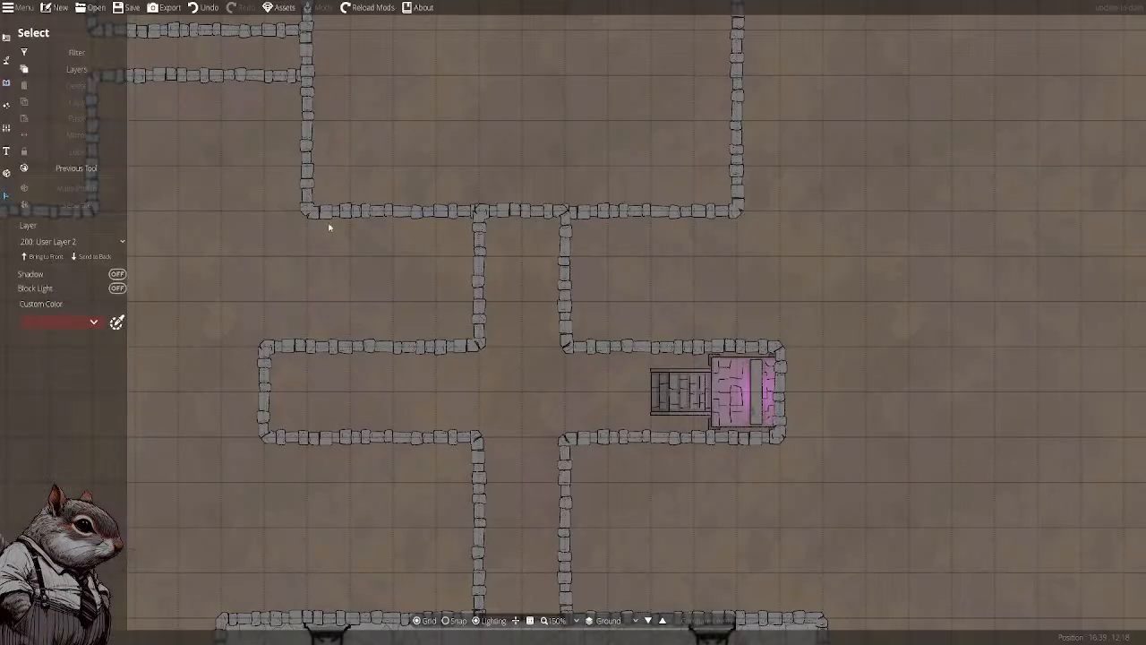
{"action": "left_click", "coordinate": [730, 380]}
{"action": "left_click", "coordinate": [6, 83]}
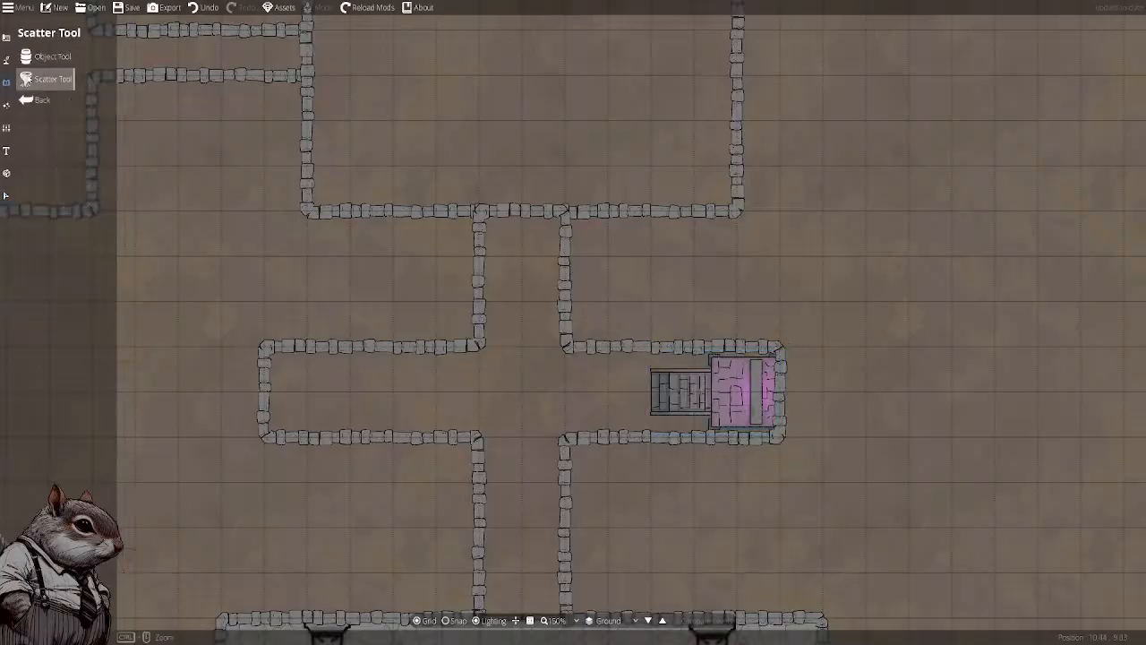
{"action": "left_click", "coordinate": [46, 56]}
{"action": "left_click", "coordinate": [1122, 50]}
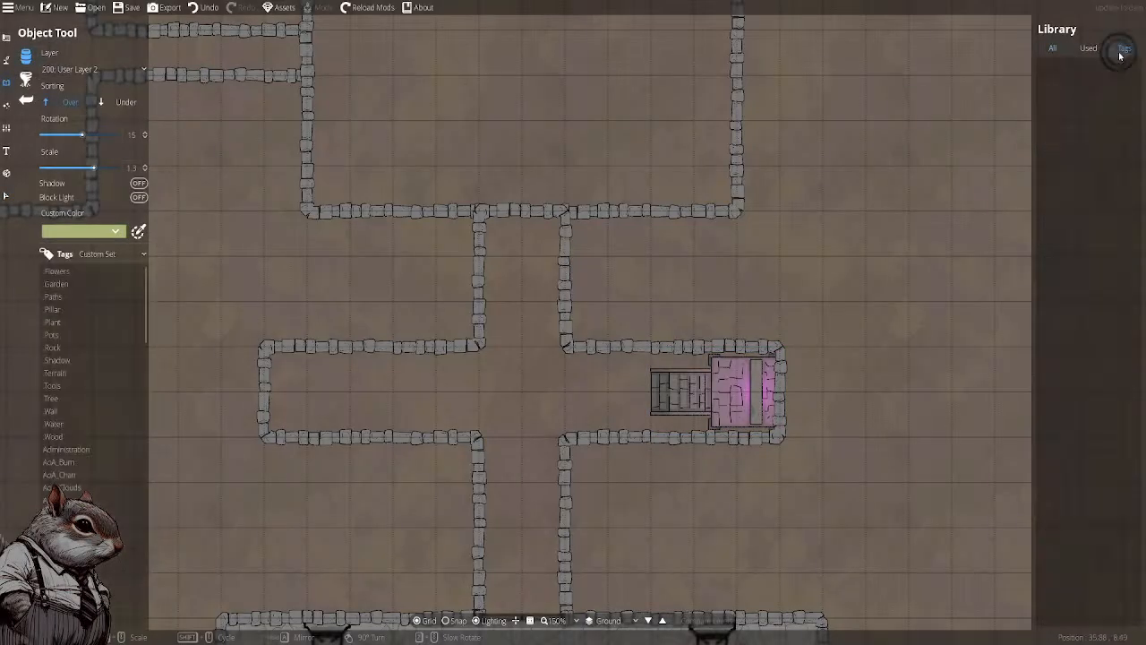
{"action": "left_click", "coordinate": [1094, 51]}
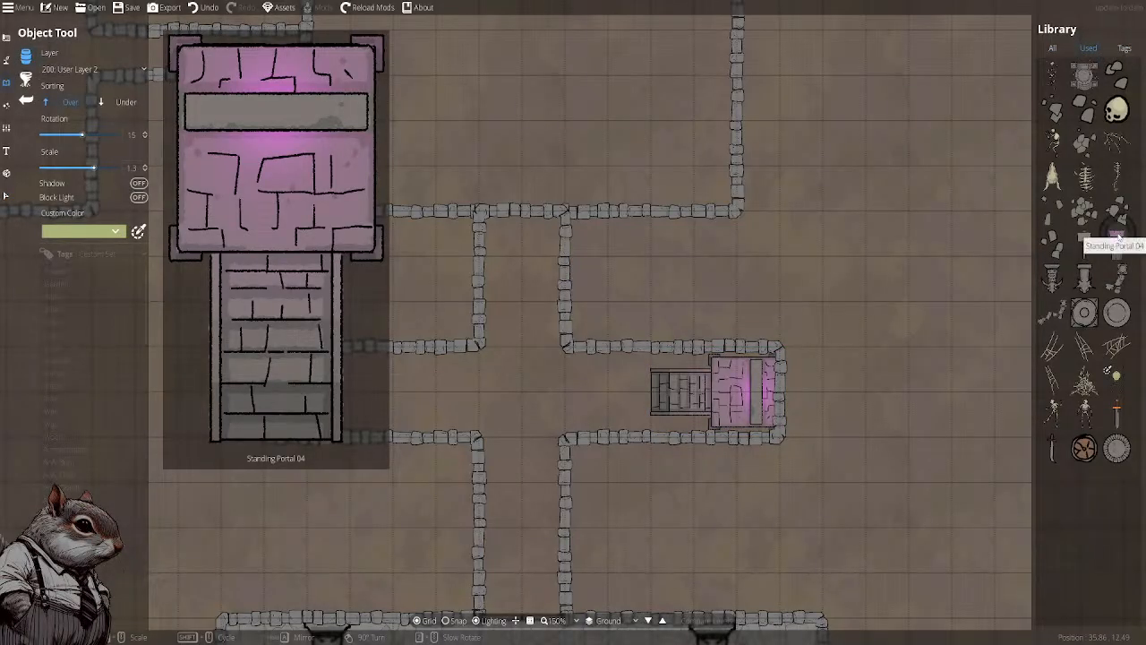
Search the full object library for "porta" and preview the portal assets
{"action": "left_click", "coordinate": [1052, 48]}
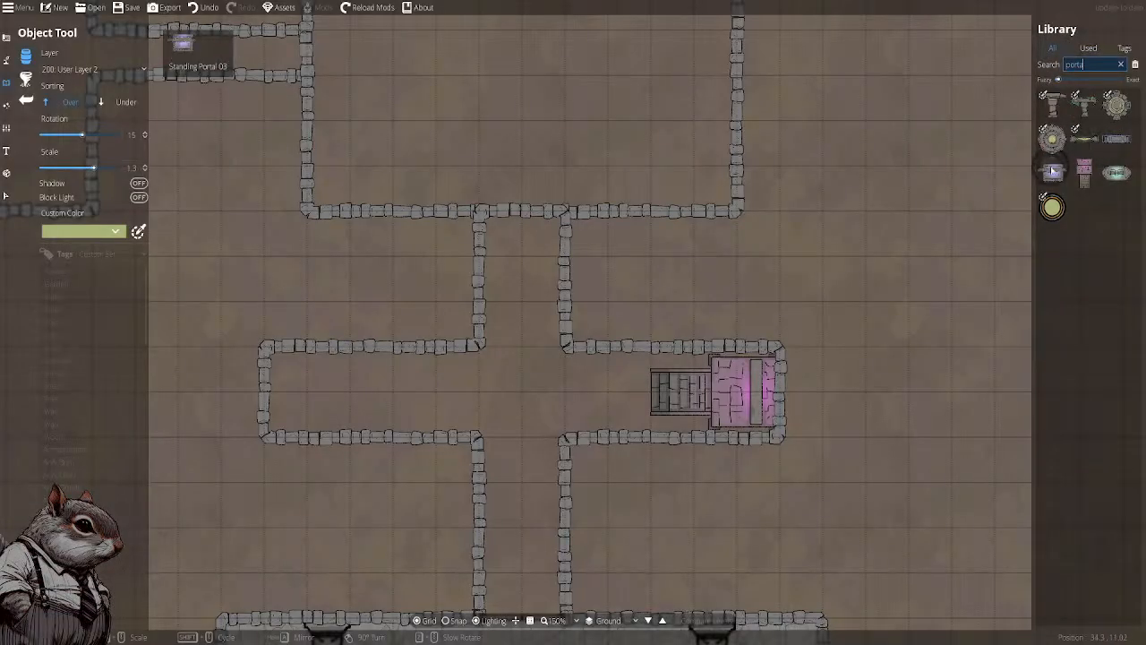
{"action": "mouse_move", "coordinate": [1053, 138]}
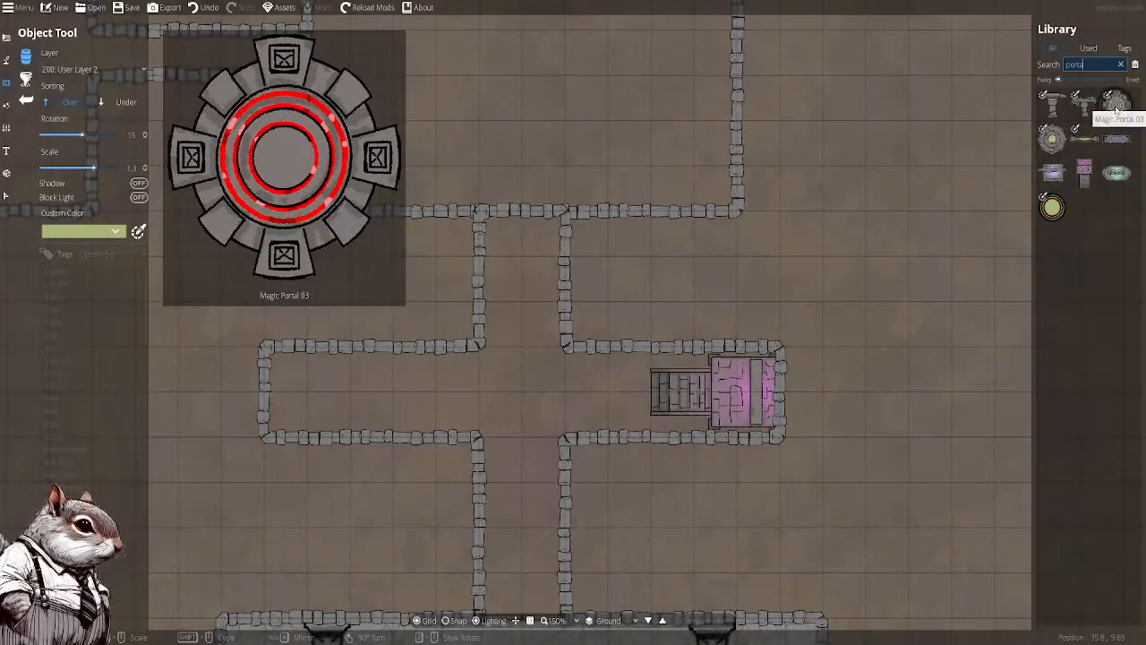
{"action": "mouse_move", "coordinate": [1055, 159]}
Delete the round dais standing against the south wall of the northern room
{"action": "left_click_drag", "start_coordinate": [803, 408], "coordinate": [690, 84]}
{"action": "left_click_drag", "start_coordinate": [670, 371], "coordinate": [752, 62]}
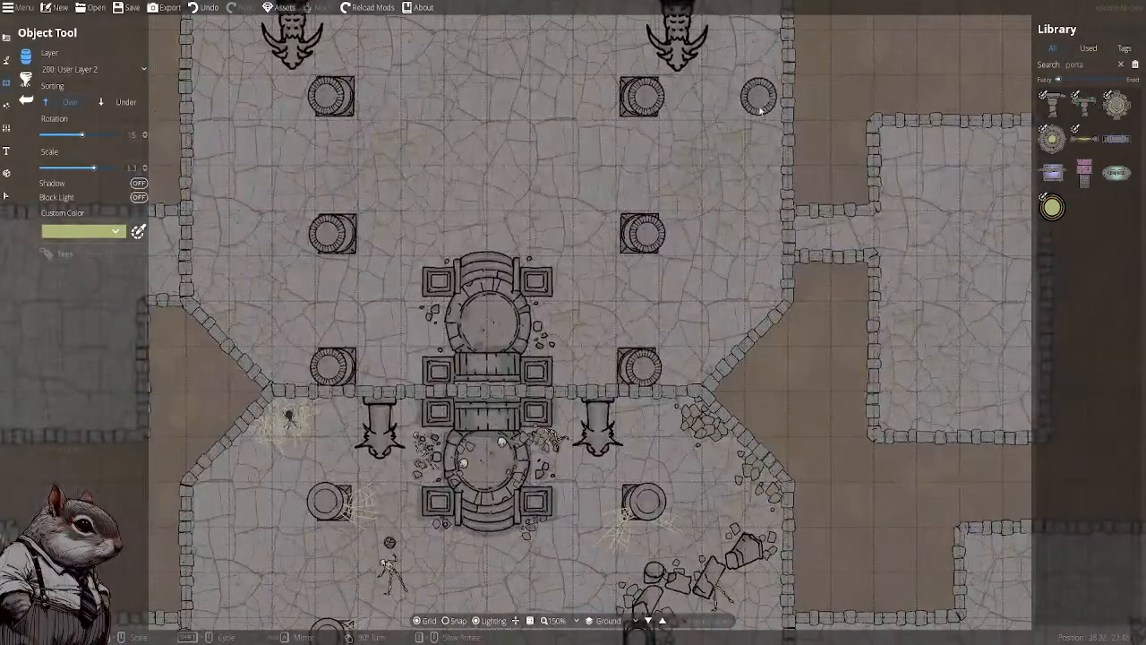
{"action": "left_click_drag", "start_coordinate": [668, 147], "coordinate": [685, 146]}
{"action": "left_click", "coordinate": [6, 195]}
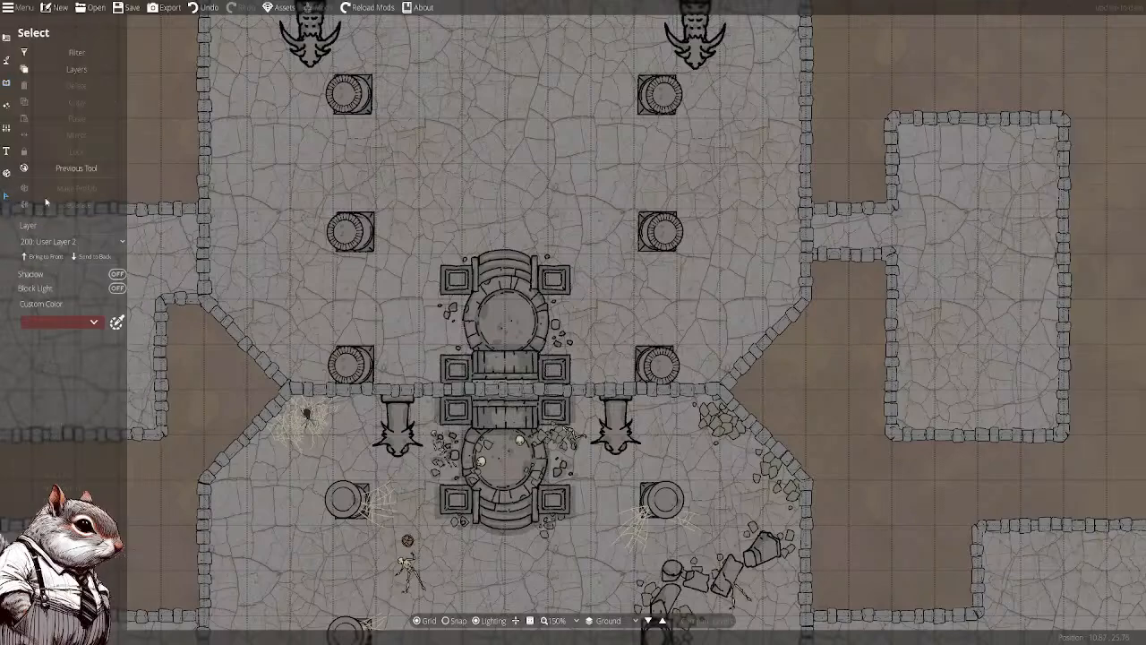
{"action": "left_click_drag", "start_coordinate": [491, 333], "coordinate": [495, 177]}
{"action": "key", "text": "Delete"}
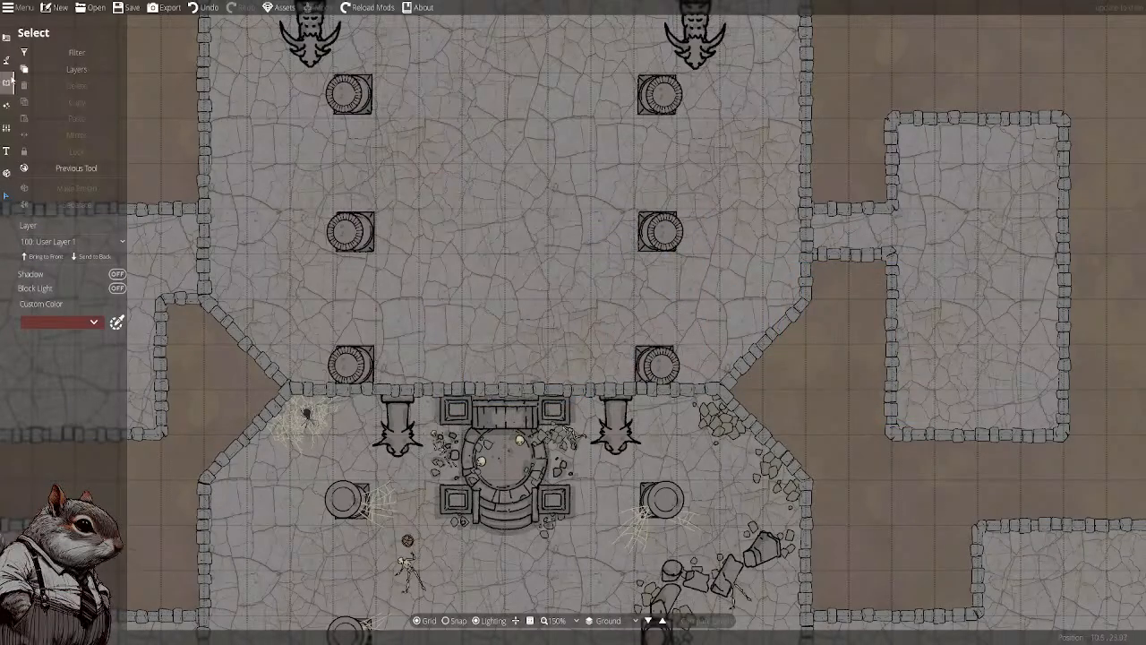
Pick the Magic Portal 03 asset for placement and set its rotation to 0 and scale to 1.1
{"action": "left_click", "coordinate": [6, 82]}
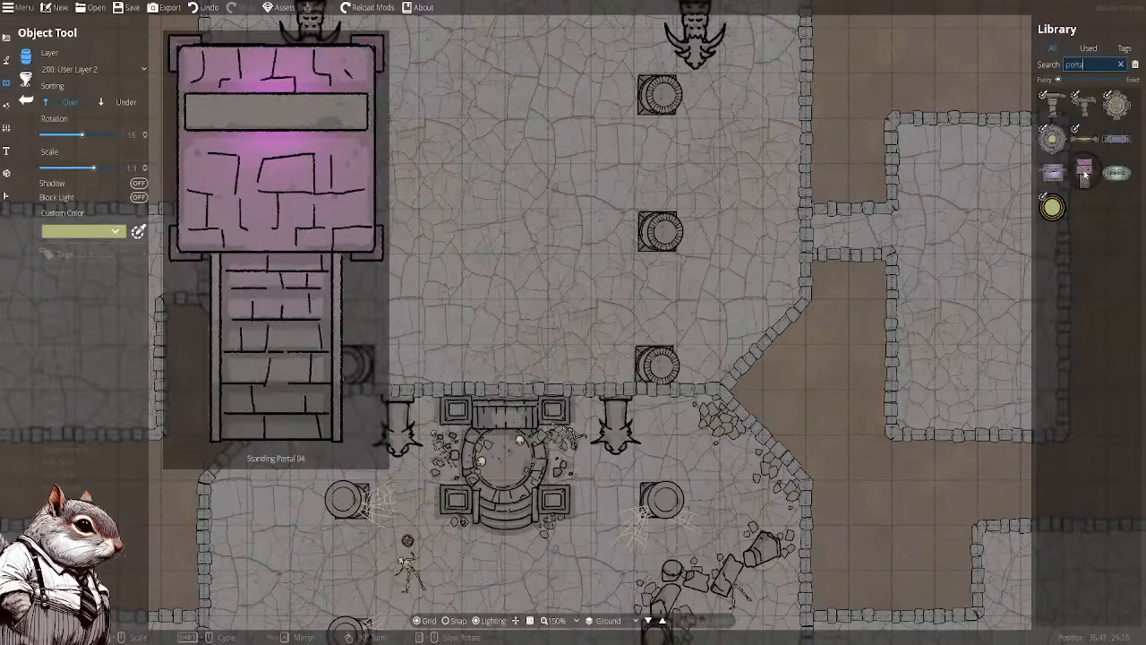
{"action": "mouse_move", "coordinate": [1068, 166]}
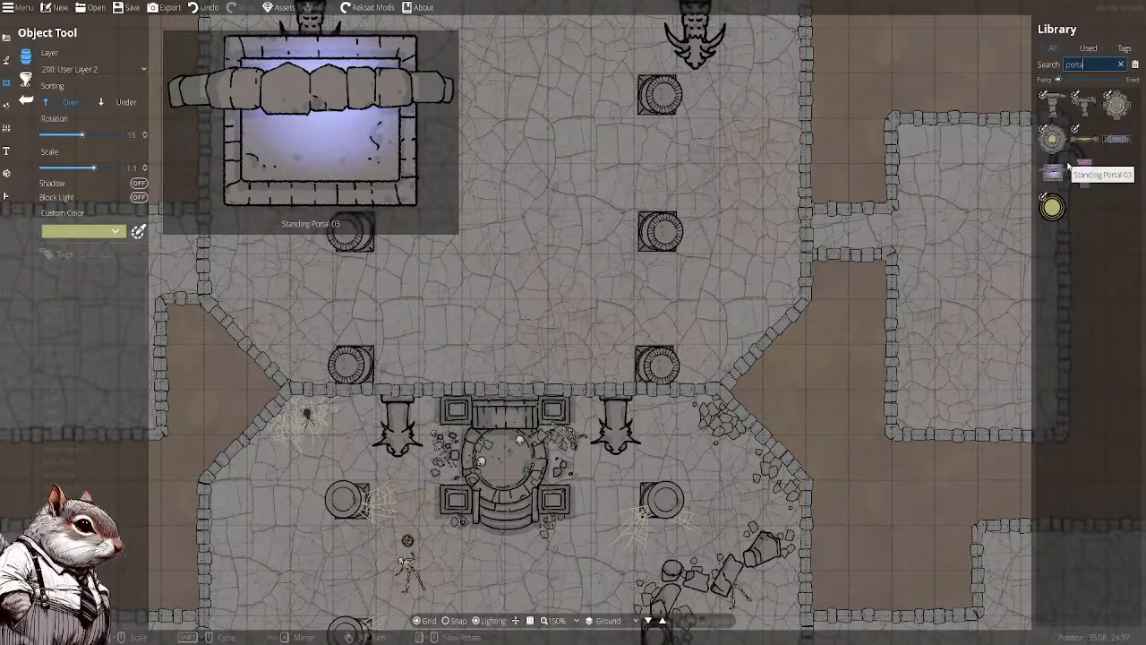
{"action": "left_click", "coordinate": [1116, 105]}
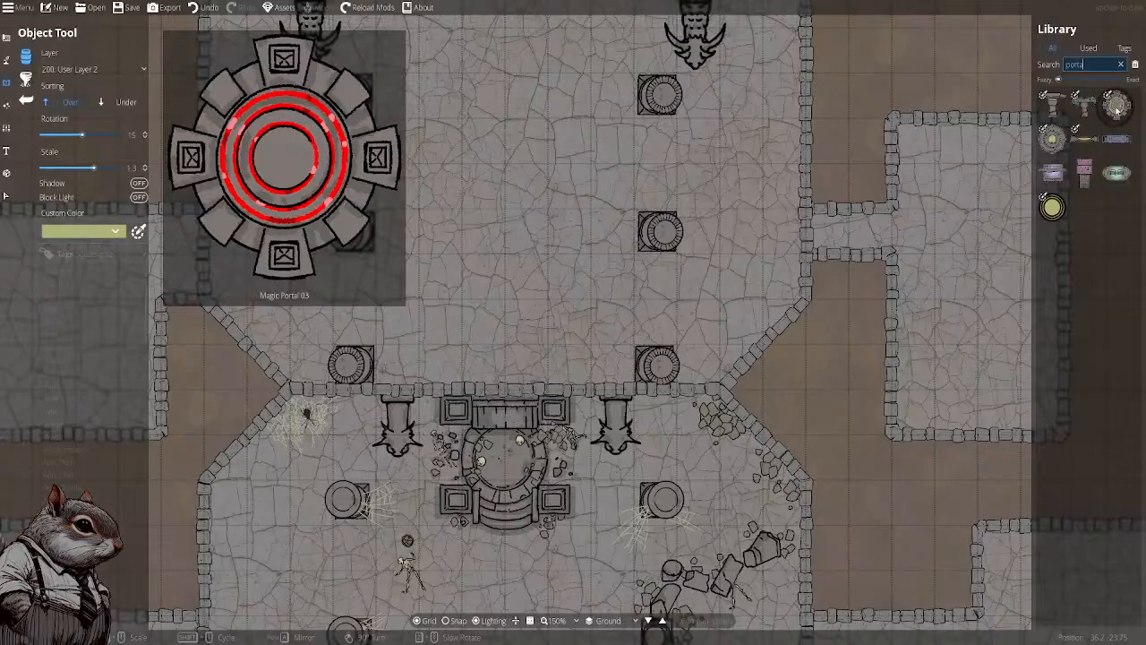
{"action": "scroll", "coordinate": [506, 461], "scroll_direction": "up", "scroll_amount": 5}
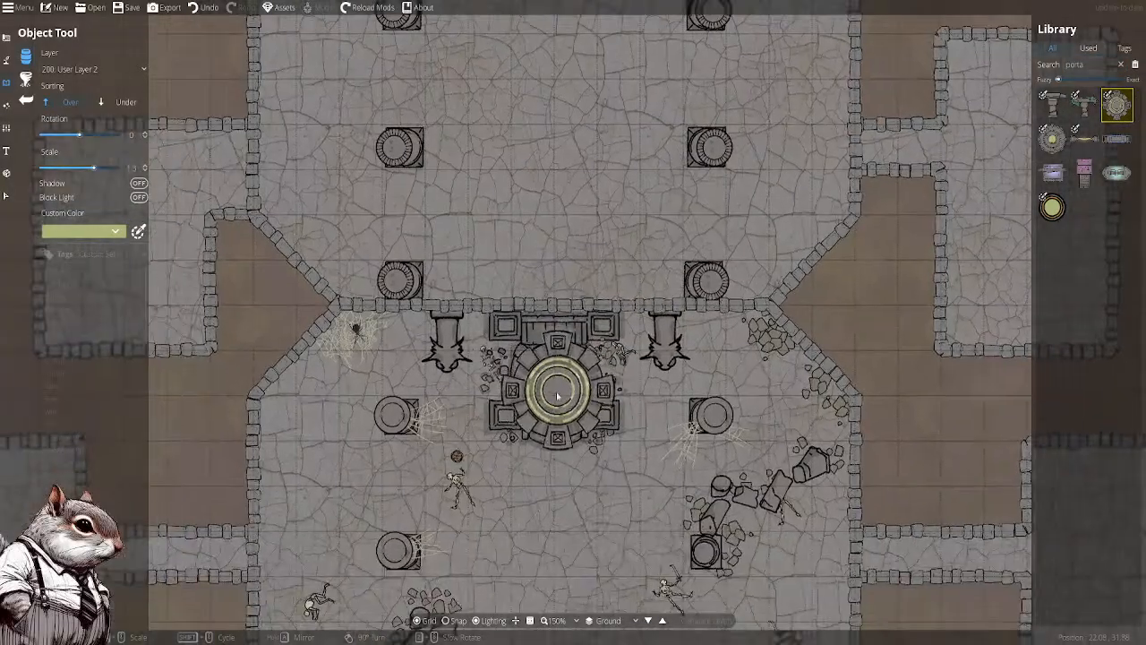
{"action": "scroll", "coordinate": [555, 389], "scroll_direction": "down", "scroll_amount": 4}
{"action": "scroll", "coordinate": [549, 373], "scroll_direction": "up", "scroll_amount": 2}
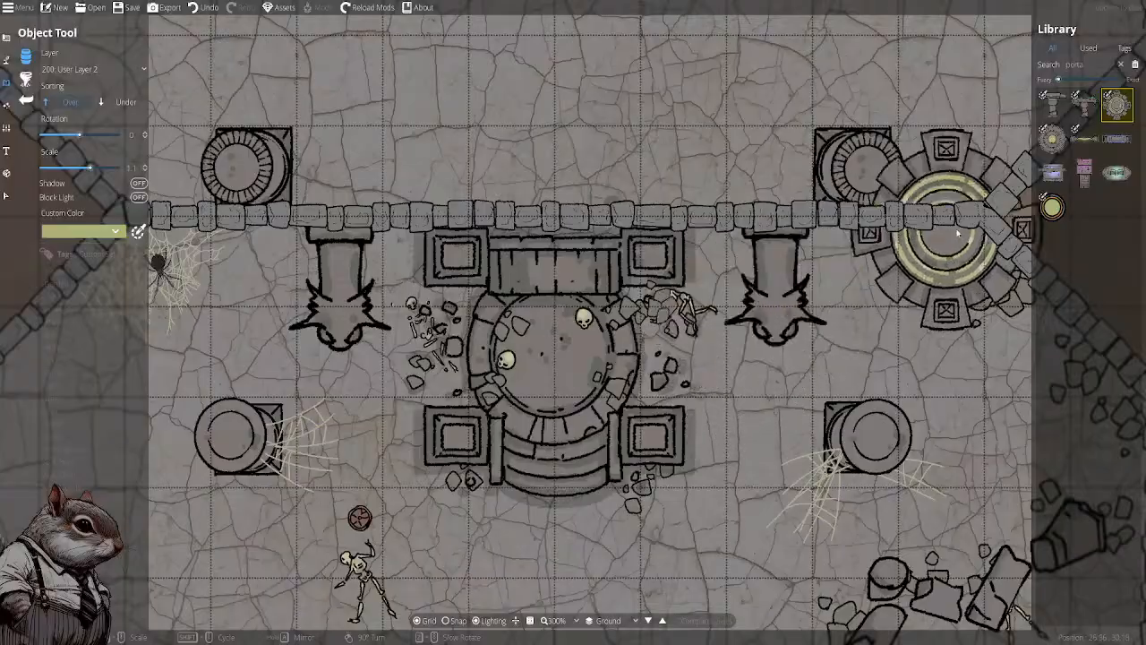
{"action": "left_click_drag", "start_coordinate": [885, 186], "coordinate": [891, 259]}
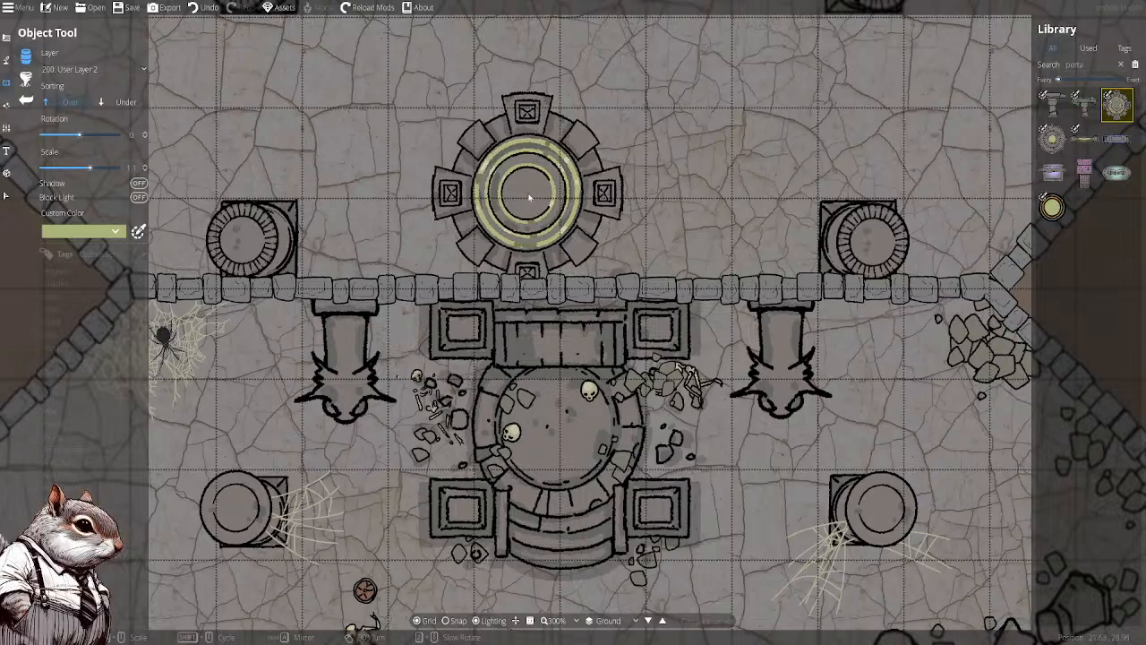
Assign the object being placed to 100: User Layer 1 and give it a light blue custom color
{"action": "left_click", "coordinate": [90, 69]}
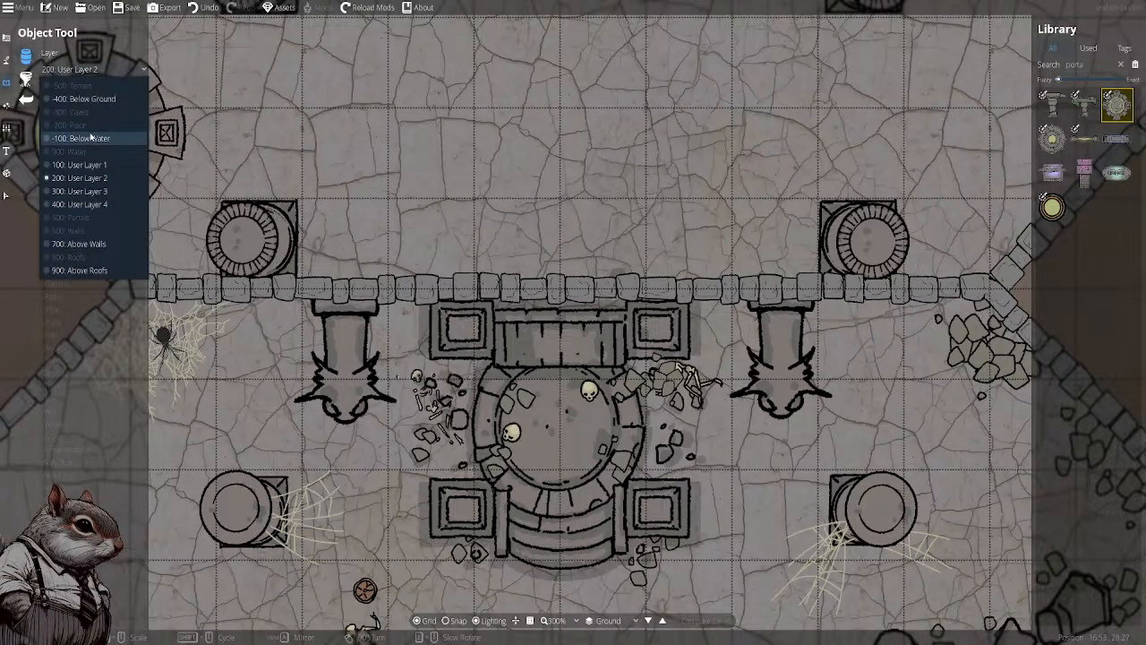
{"action": "left_click", "coordinate": [79, 164]}
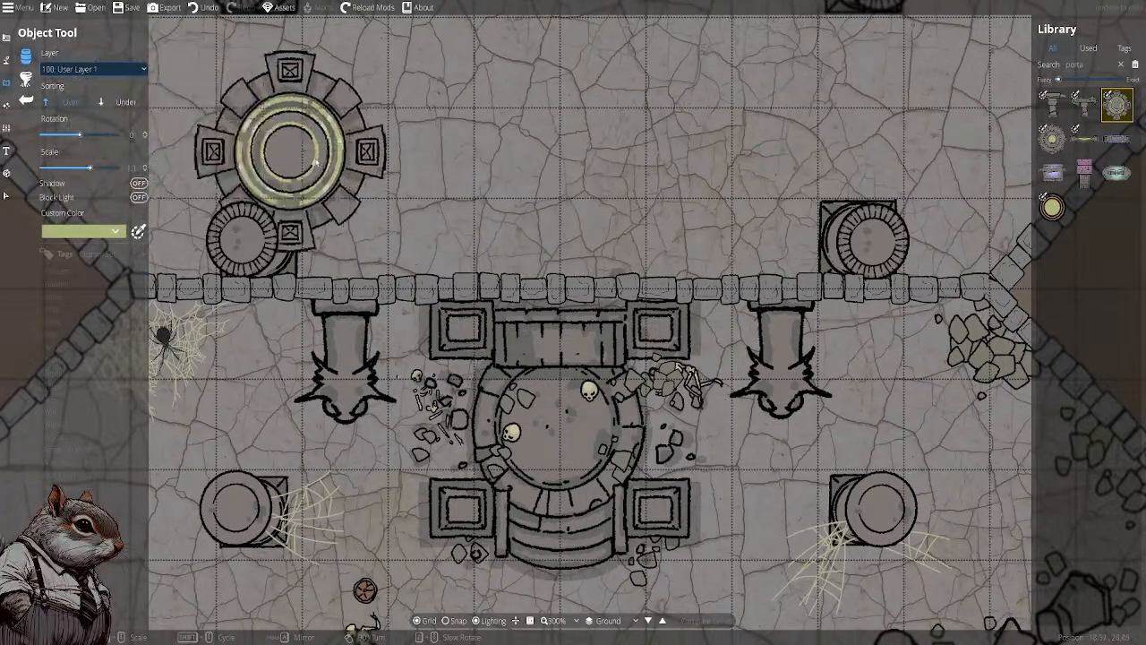
{"action": "left_click", "coordinate": [116, 232]}
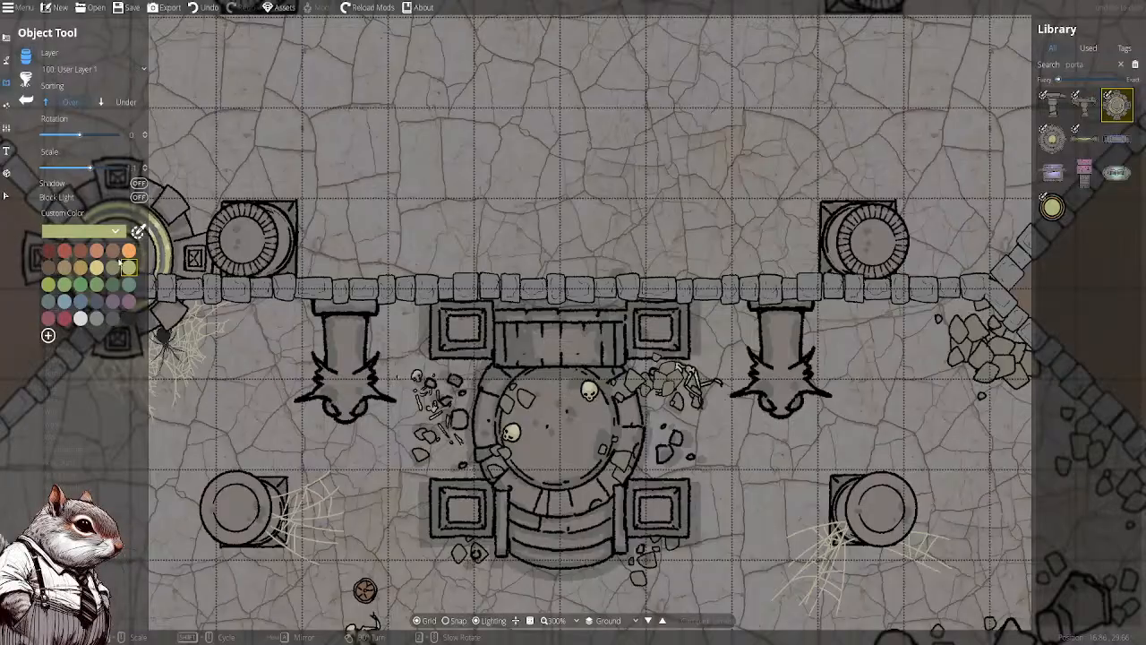
{"action": "left_click", "coordinate": [79, 302]}
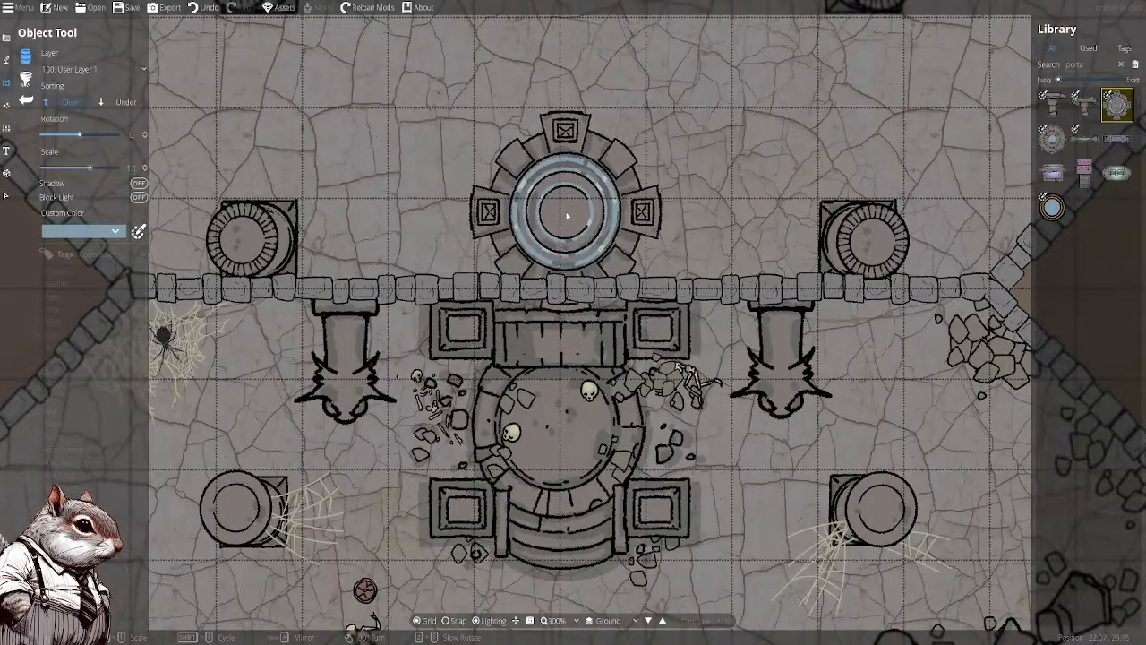
Place Magic Portal 03 with Under sorting and -90 rotation against the northern room's south wall, centred between the pillars
{"action": "scroll", "coordinate": [565, 211], "scroll_direction": "down", "scroll_amount": 3}
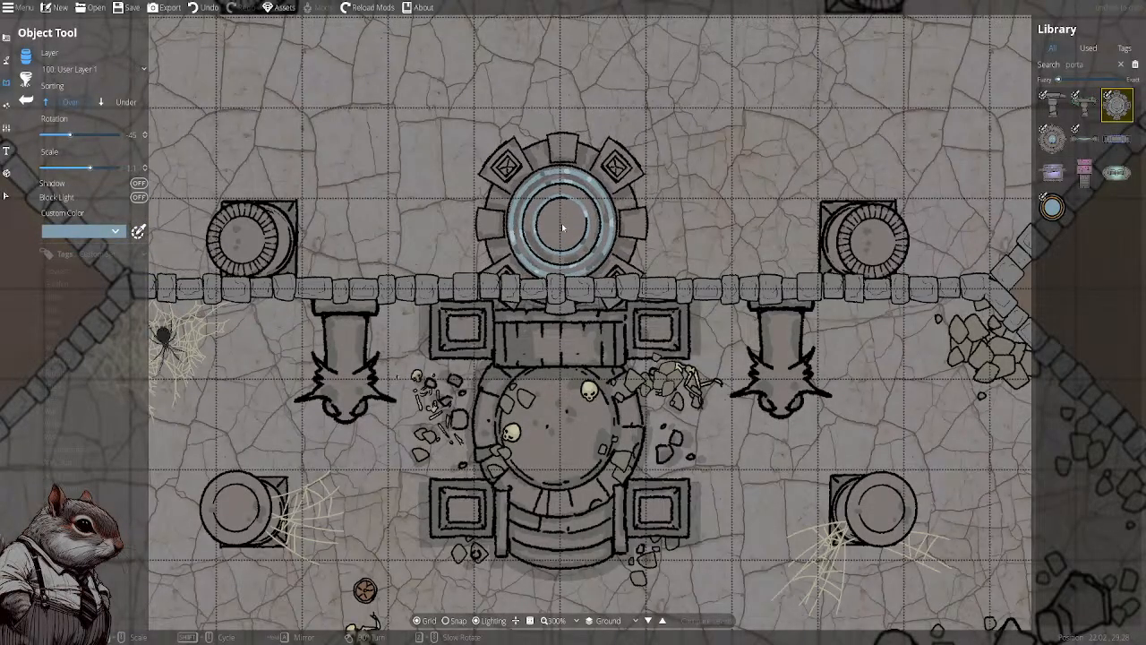
{"action": "left_click", "coordinate": [124, 104]}
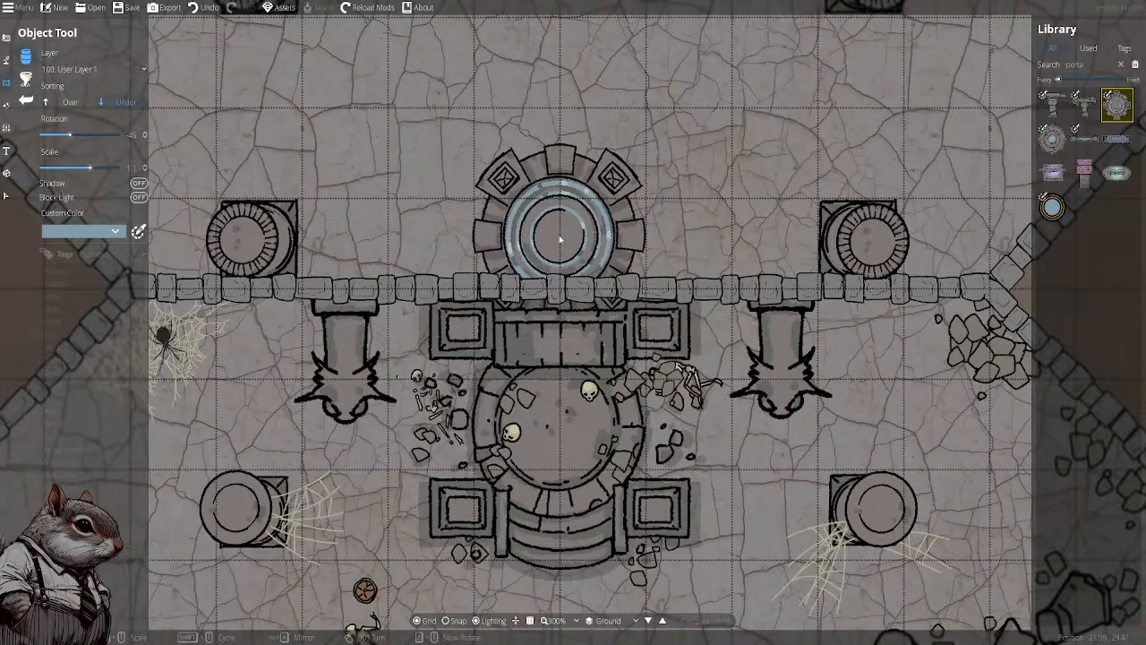
{"action": "scroll", "coordinate": [559, 239], "scroll_direction": "down", "scroll_amount": 3}
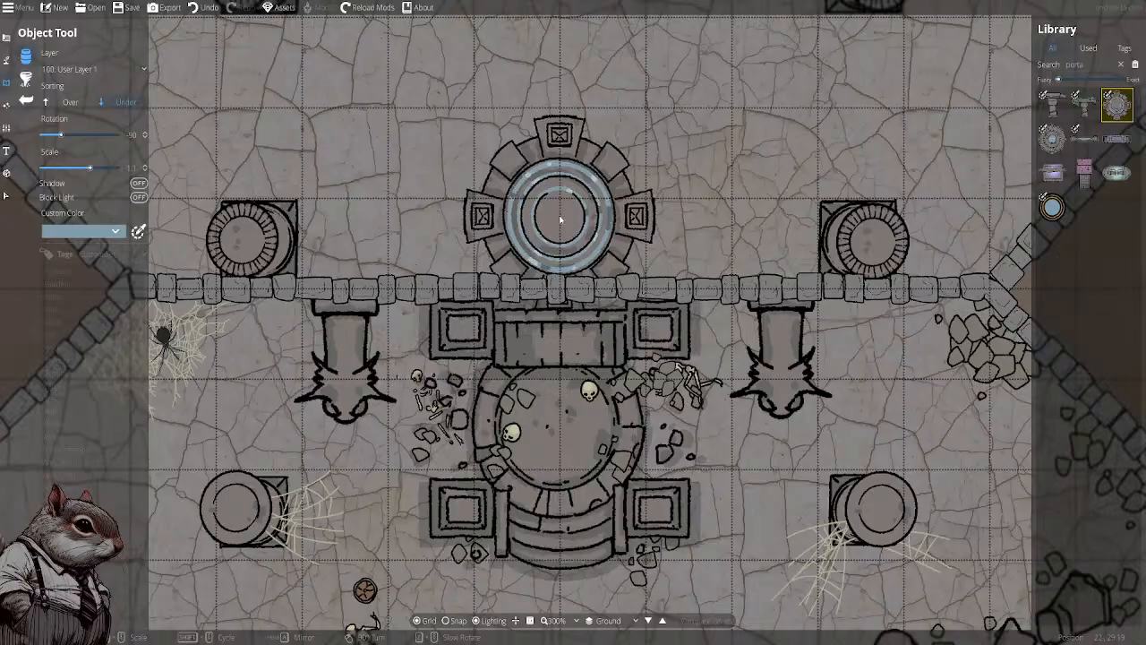
{"action": "left_click", "coordinate": [560, 215]}
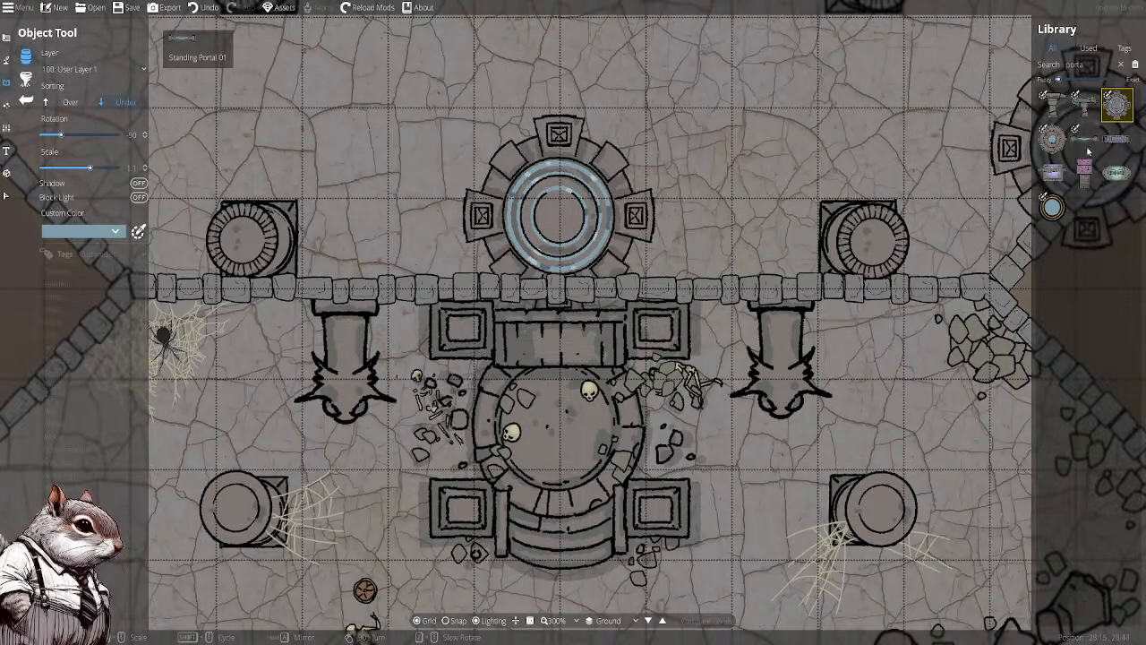
Try Standing Portal 03 and the narrow blue-lit portal beside the placed round portal, restore Over sorting, and undo the round portal's placement
{"action": "mouse_move", "coordinate": [1116, 141]}
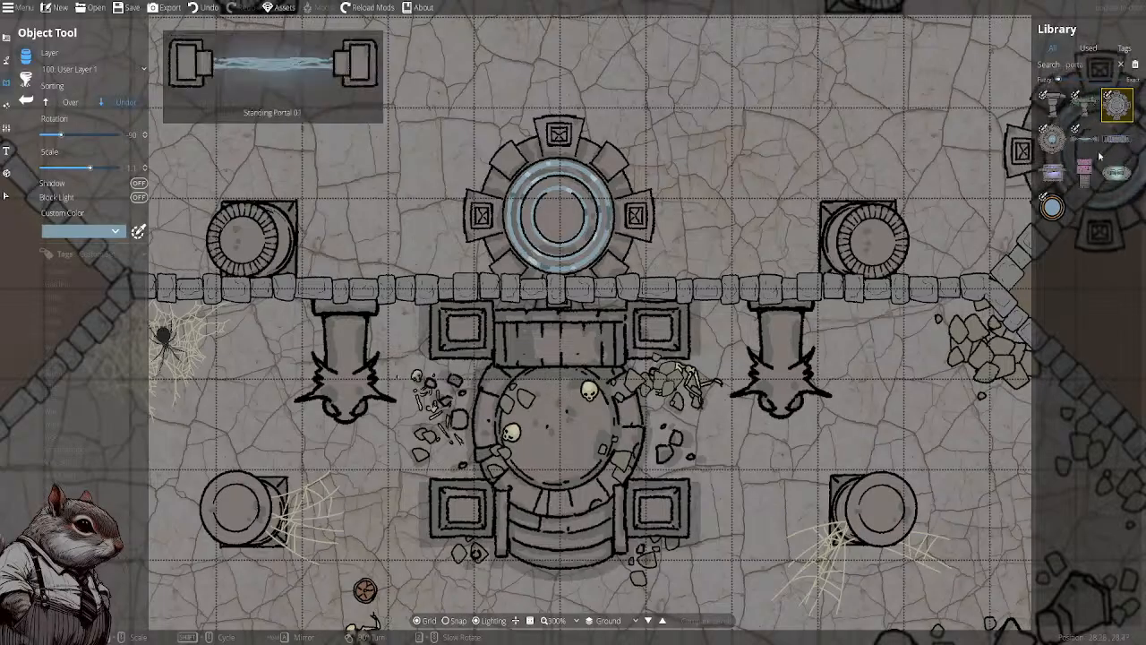
{"action": "left_click", "coordinate": [1052, 172]}
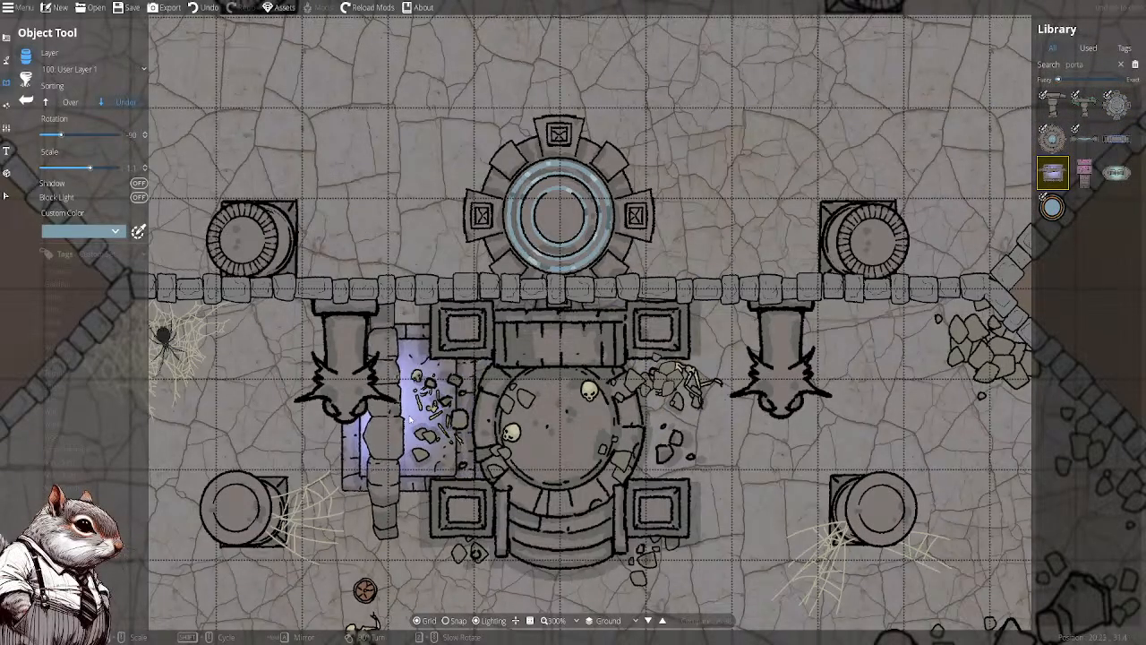
{"action": "scroll", "coordinate": [434, 426], "scroll_direction": "up", "scroll_amount": 6}
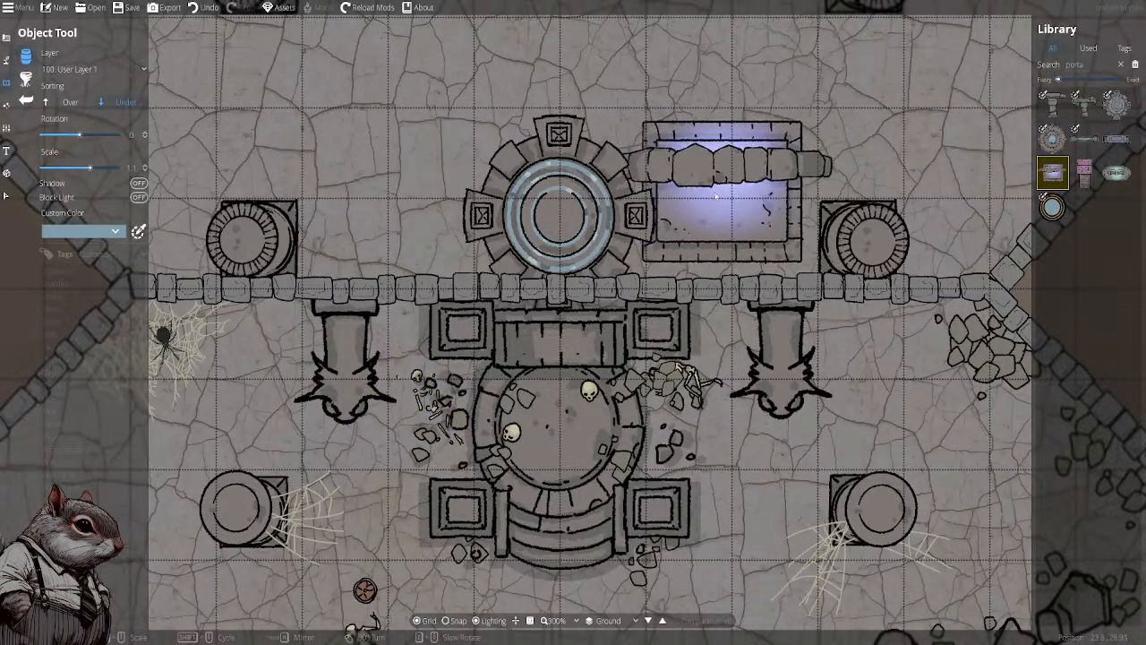
{"action": "left_click", "coordinate": [1116, 139]}
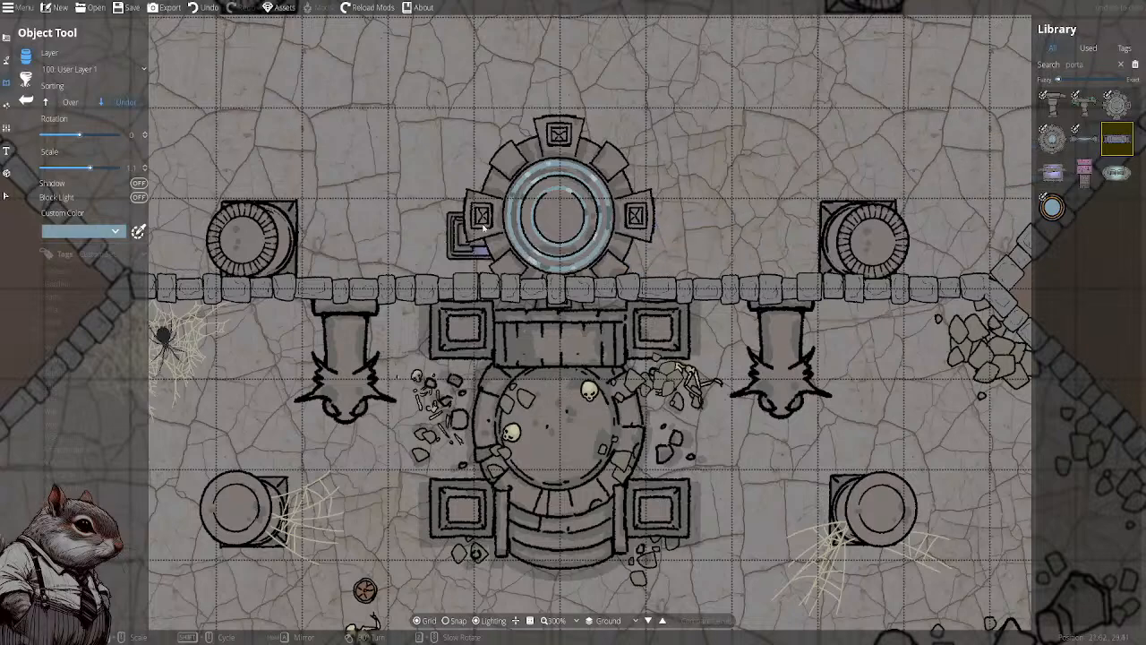
{"action": "left_click", "coordinate": [71, 102]}
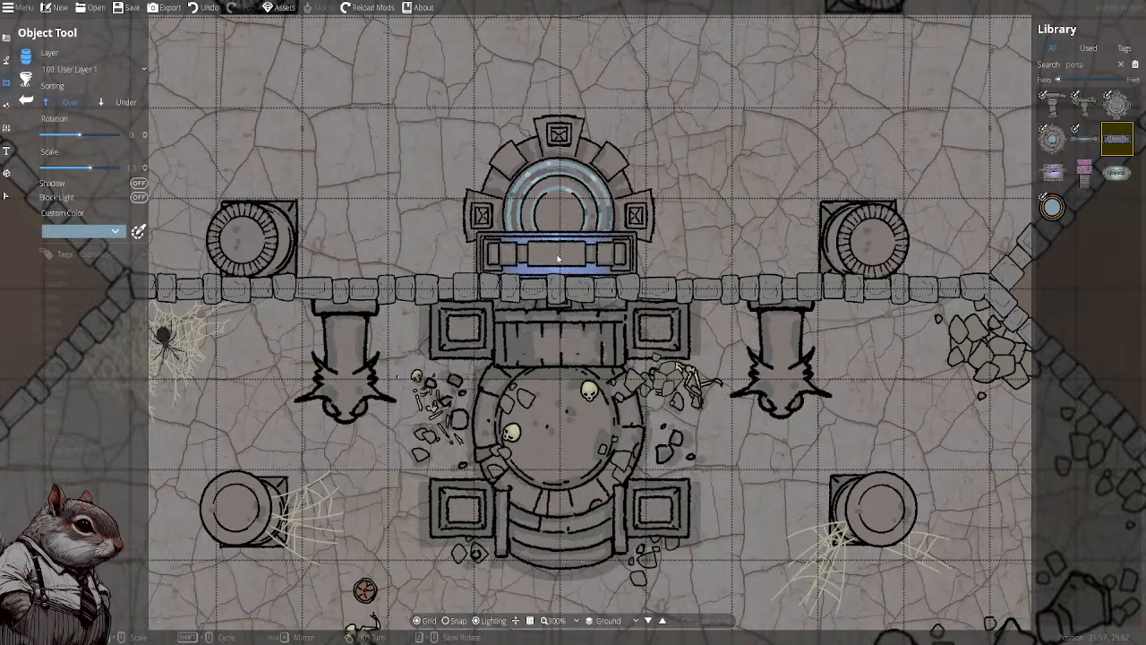
{"action": "key", "text": "ctrl+z"}
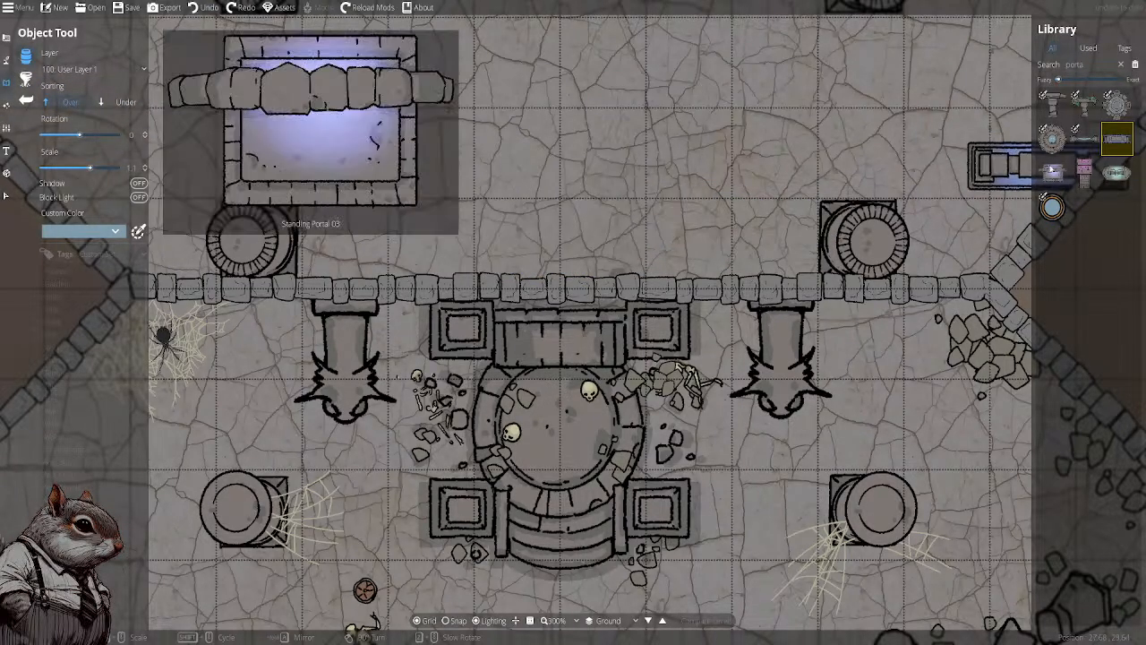
Place Standing Portal 03 rotated -180 at scale 1.1 against the northern room's south wall, centred between the two pillars
{"action": "left_click", "coordinate": [1052, 172]}
{"action": "scroll", "coordinate": [567, 208], "scroll_direction": "down", "scroll_amount": 12}
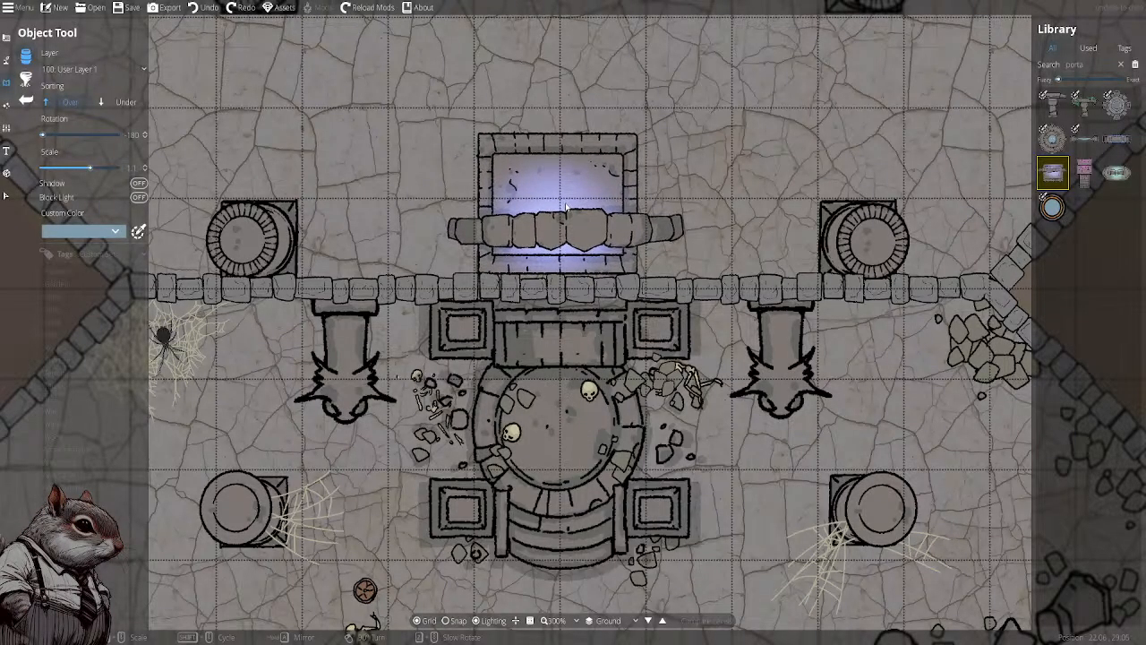
{"action": "left_click", "coordinate": [566, 208]}
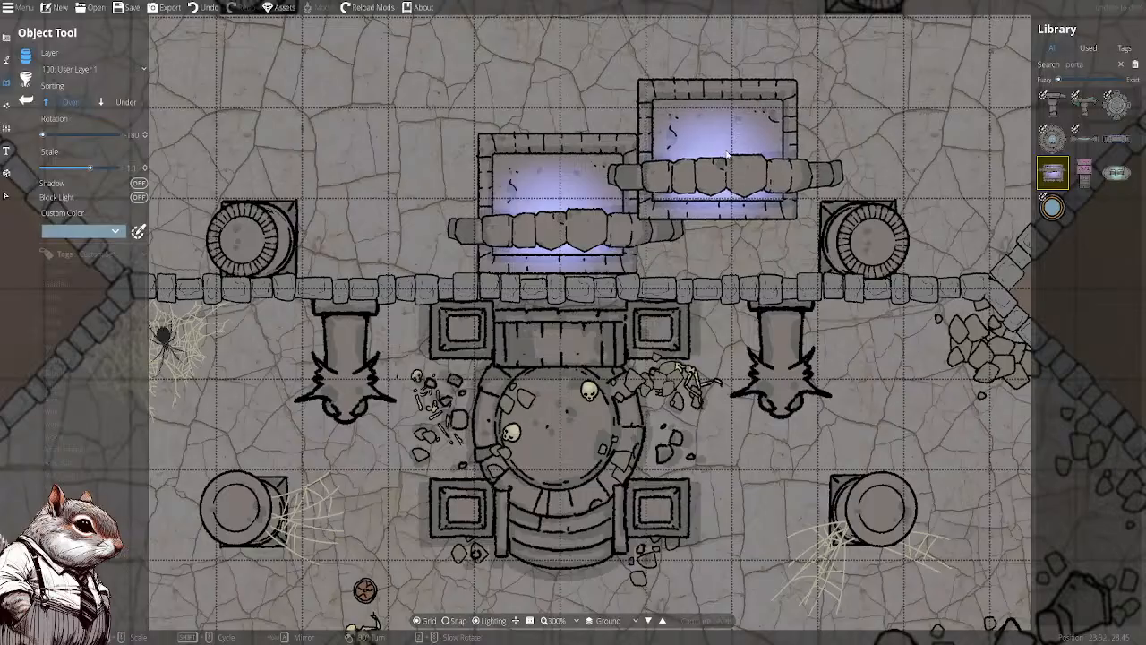
{"action": "scroll", "coordinate": [716, 161], "scroll_direction": "down", "scroll_amount": 2}
{"action": "left_click_drag", "start_coordinate": [663, 313], "coordinate": [649, 326]}
{"action": "left_click_drag", "start_coordinate": [622, 218], "coordinate": [587, 160]}
{"action": "scroll", "coordinate": [617, 232], "scroll_direction": "up", "scroll_amount": 2}
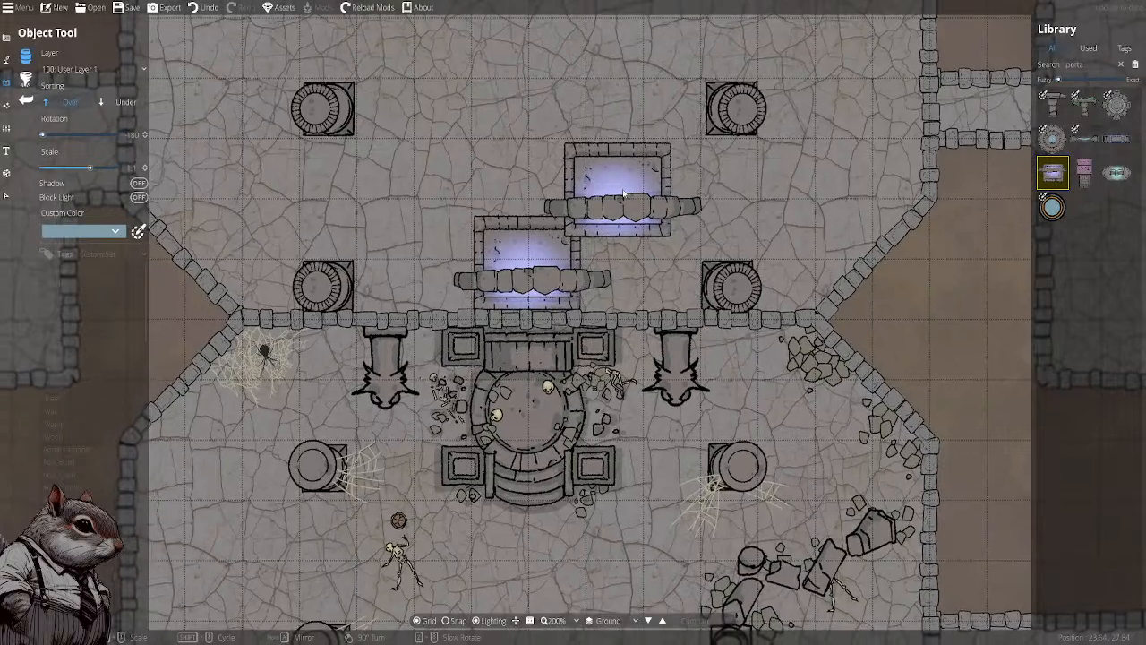
Preview the other portal assets in the library, including Standing Portal 04, Standing Portal 01 and Magic Portal 02
{"action": "mouse_move", "coordinate": [1090, 181]}
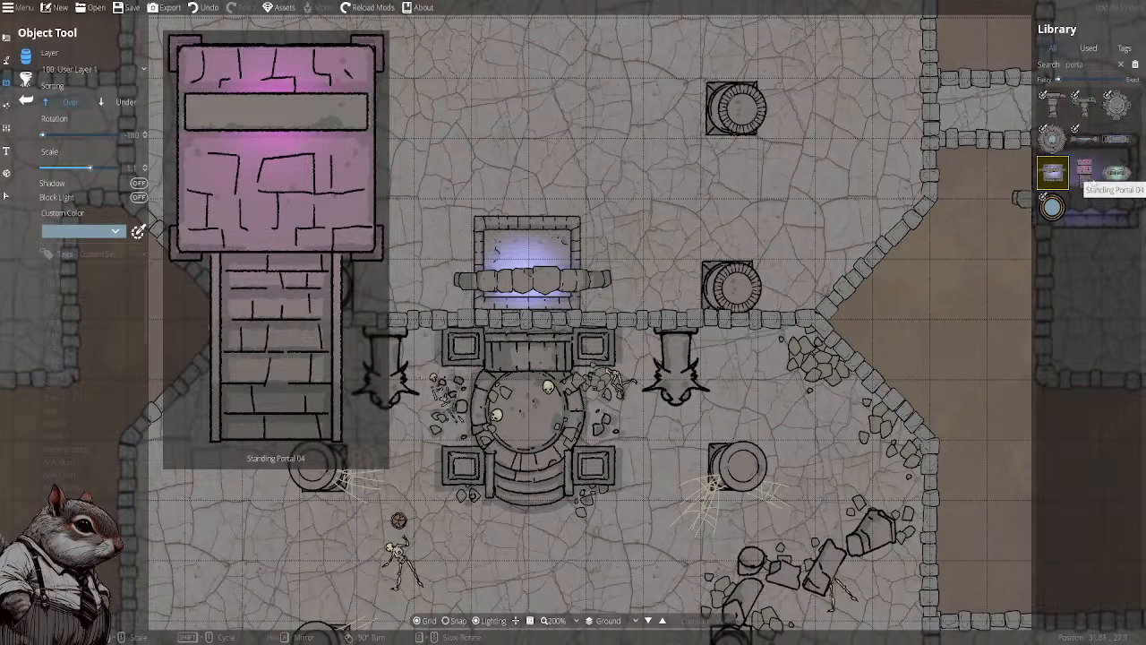
{"action": "mouse_move", "coordinate": [1052, 207]}
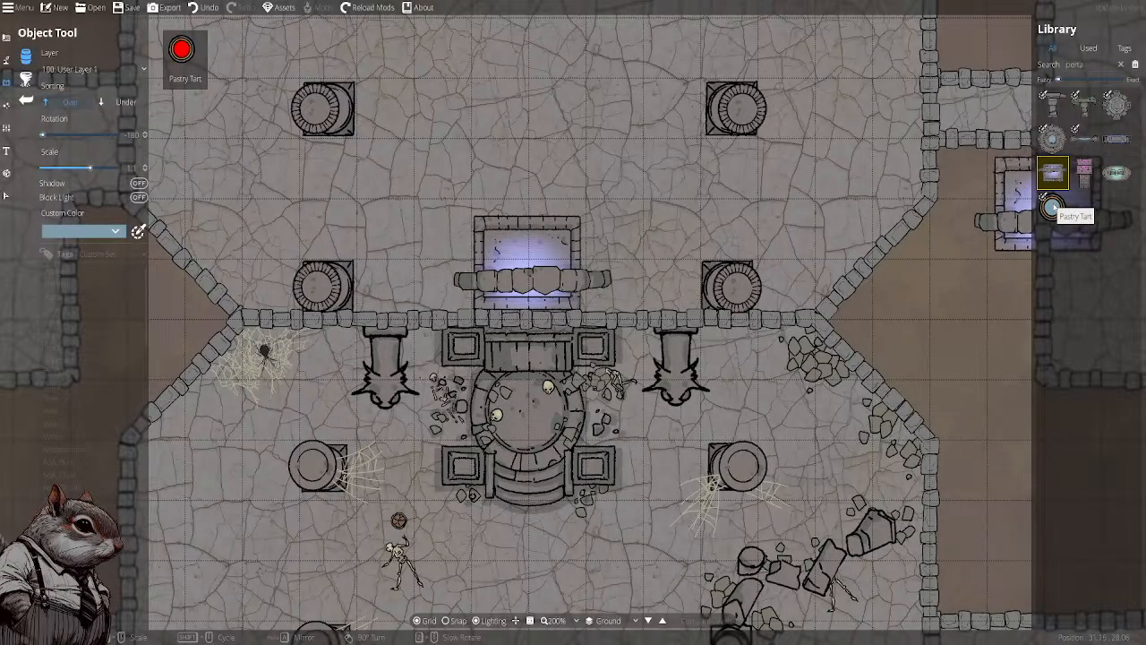
{"action": "mouse_move", "coordinate": [1110, 164]}
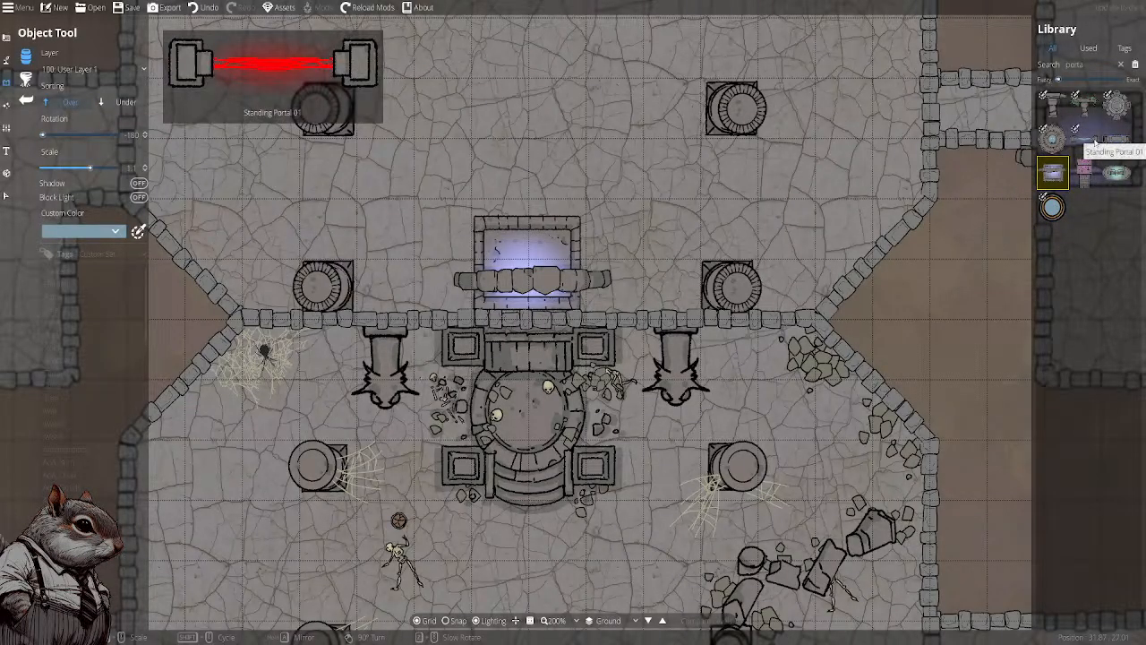
{"action": "mouse_move", "coordinate": [1077, 106]}
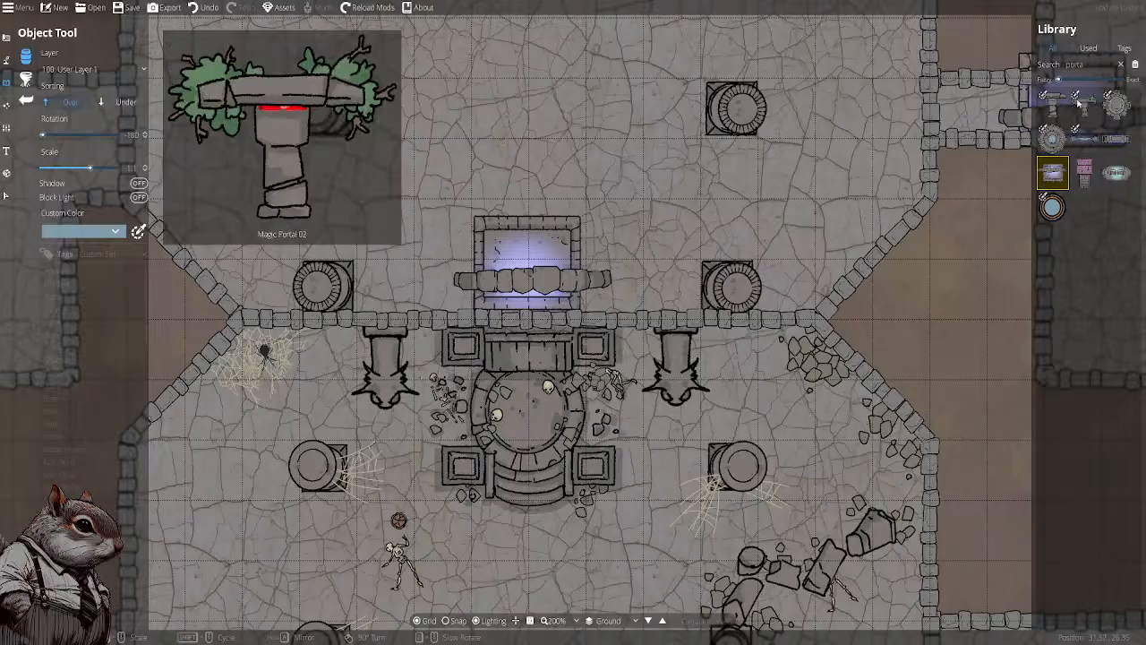
{"action": "left_click", "coordinate": [1078, 105]}
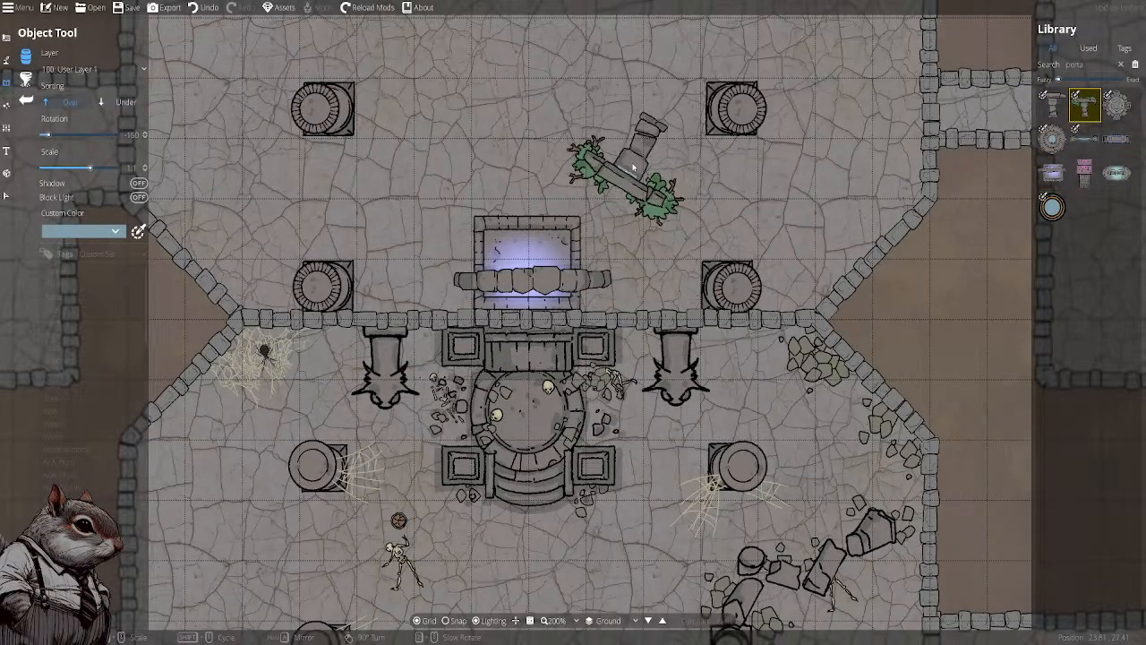
{"action": "left_click", "coordinate": [1054, 106]}
{"action": "mouse_move", "coordinate": [1133, 105]}
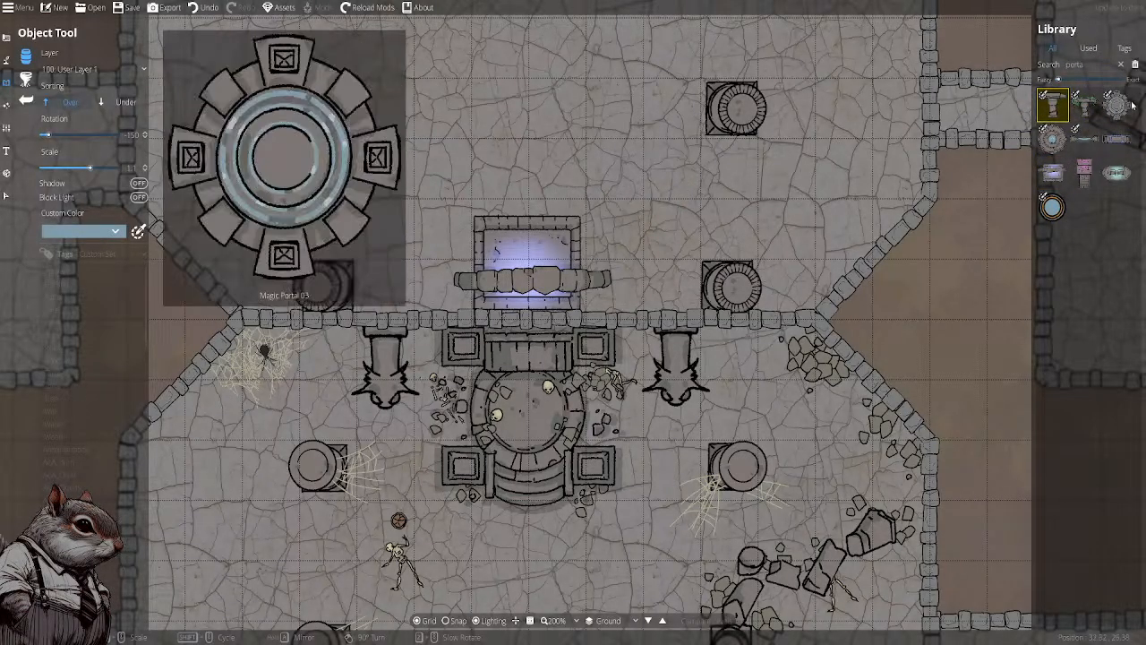
Review the decorated central hall, the southern entrance and the northern room with its new portal
{"action": "mouse_move", "coordinate": [640, 231]}
{"action": "left_mouse_down"}
{"action": "mouse_move", "coordinate": [719, 212]}
{"action": "mouse_move", "coordinate": [684, 121]}
{"action": "left_mouse_up"}
{"action": "left_click_drag", "start_coordinate": [720, 296], "coordinate": [712, 108]}
{"action": "scroll", "coordinate": [703, 217], "scroll_direction": "down", "scroll_amount": 3}
{"action": "left_click_drag", "start_coordinate": [685, 315], "coordinate": [675, 178]}
{"action": "mouse_move", "coordinate": [705, 346]}
{"action": "left_mouse_down"}
{"action": "mouse_move", "coordinate": [696, 310]}
{"action": "mouse_move", "coordinate": [668, 289]}
{"action": "mouse_move", "coordinate": [640, 324]}
{"action": "left_mouse_up"}
{"action": "scroll", "coordinate": [697, 312], "scroll_direction": "down", "scroll_amount": 1}
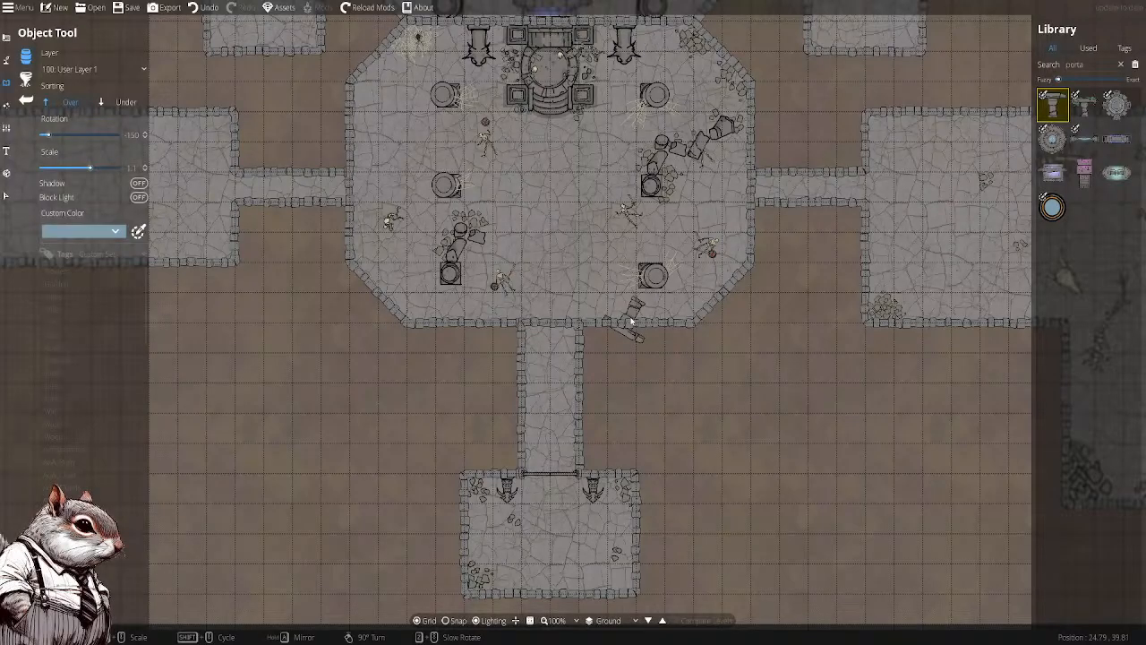
{"action": "scroll", "coordinate": [598, 326], "scroll_direction": "up", "scroll_amount": 5}
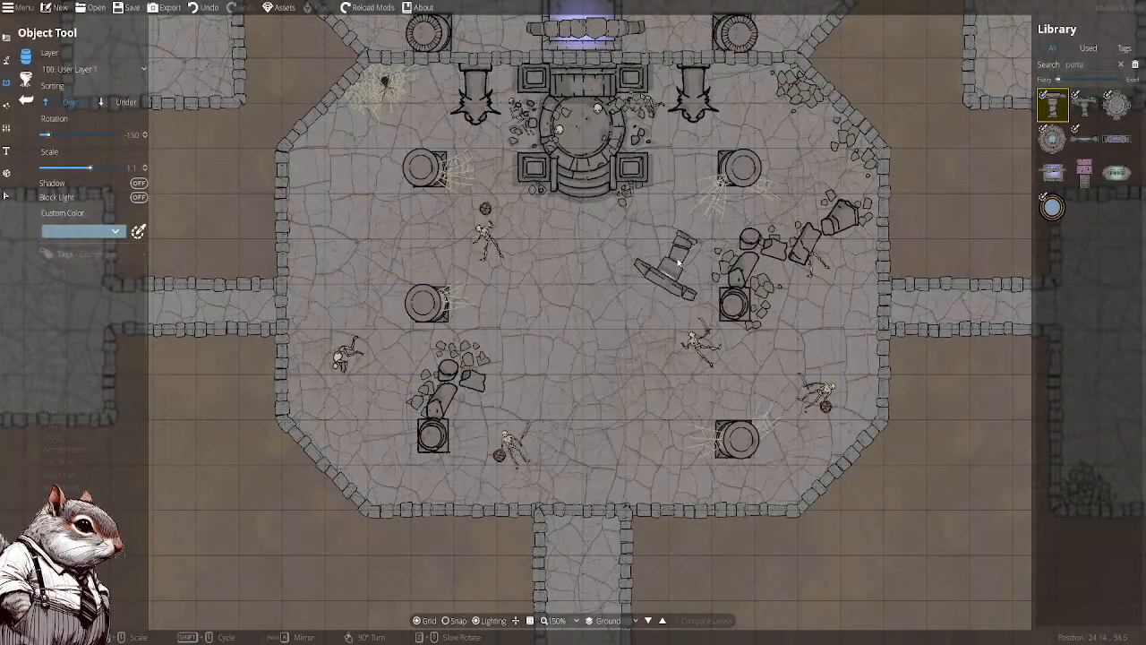
{"action": "left_click_drag", "start_coordinate": [644, 255], "coordinate": [661, 300]}
{"action": "left_click_drag", "start_coordinate": [502, 294], "coordinate": [296, 320]}
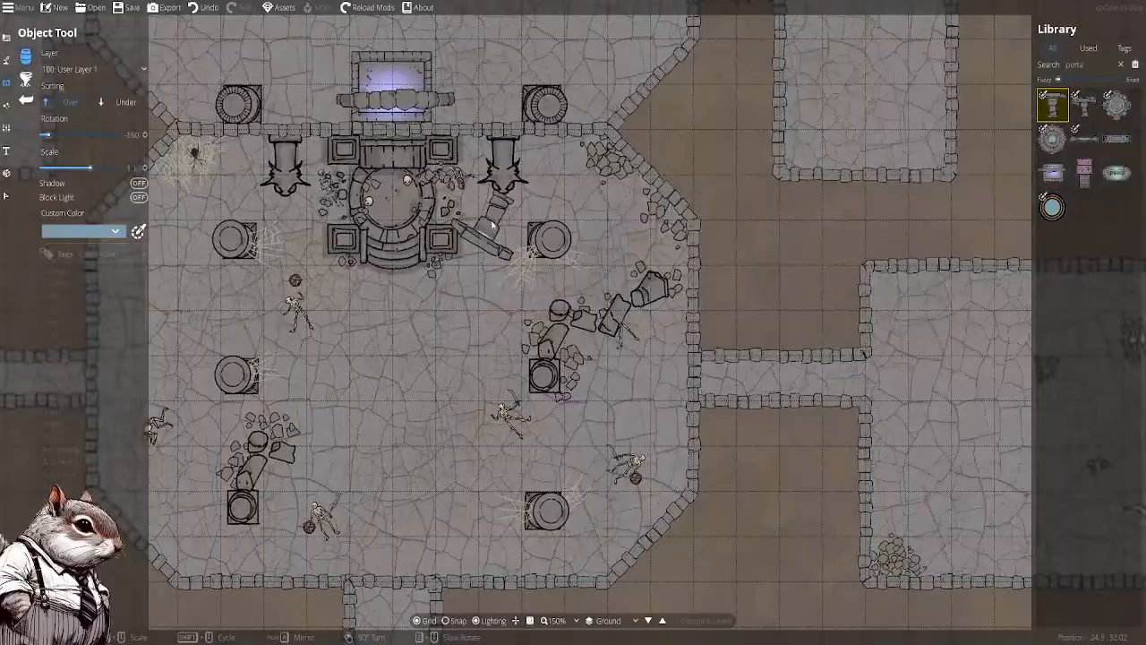
{"action": "left_click_drag", "start_coordinate": [492, 225], "coordinate": [735, 294]}
{"action": "scroll", "coordinate": [481, 316], "scroll_direction": "up", "scroll_amount": 2}
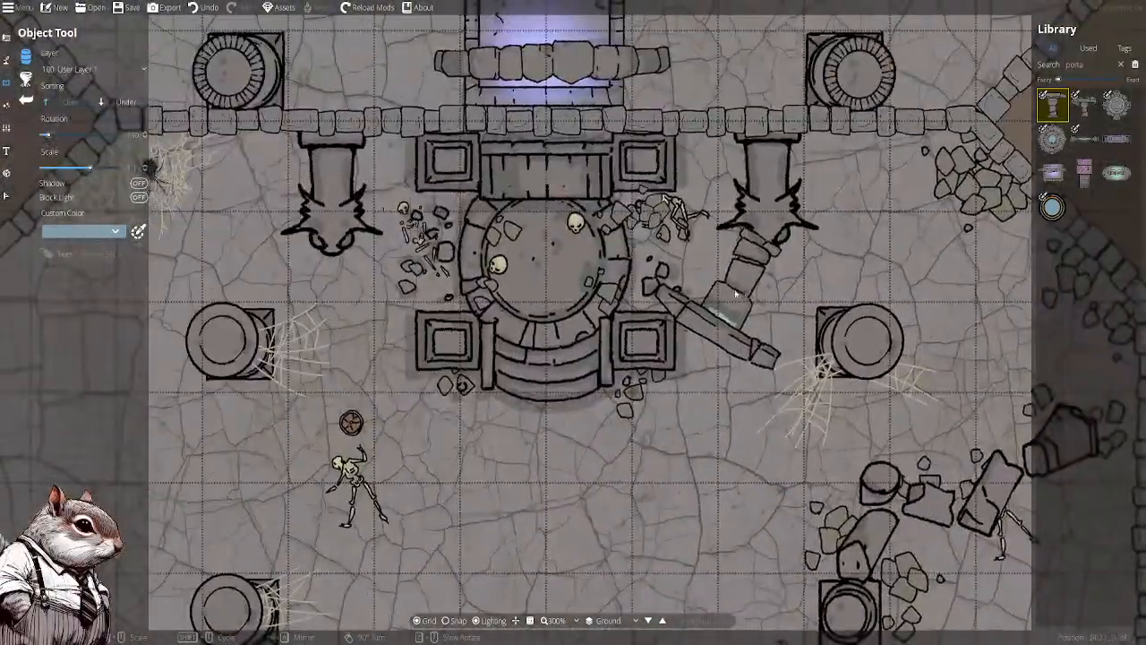
{"action": "left_click_drag", "start_coordinate": [548, 215], "coordinate": [538, 514]}
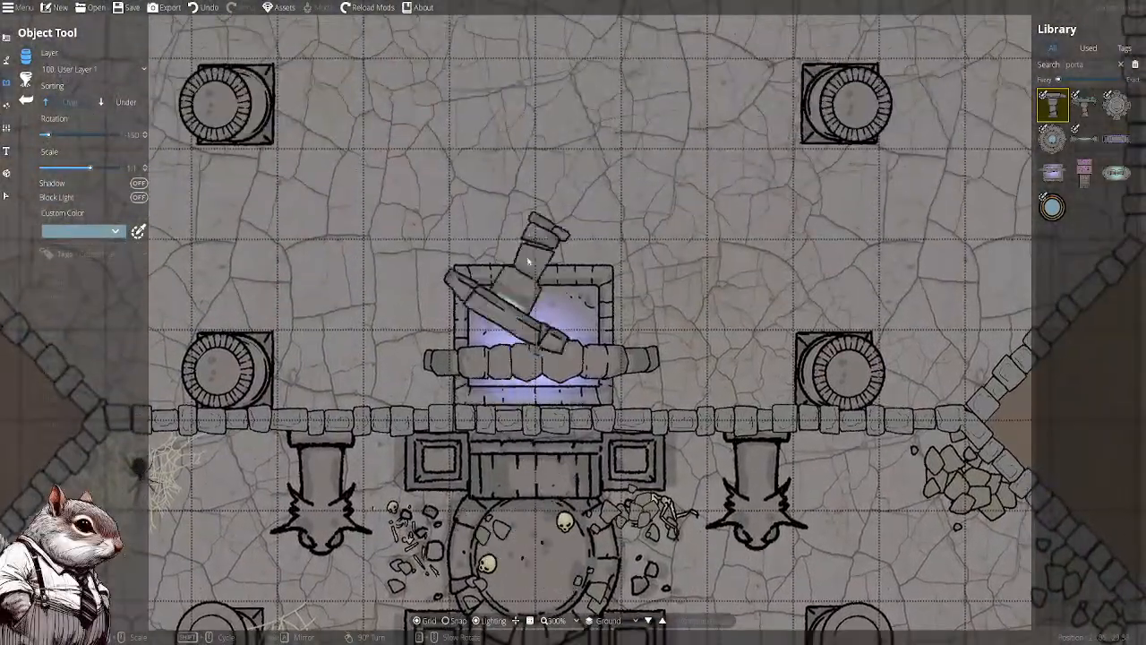
{"action": "scroll", "coordinate": [528, 259], "scroll_direction": "down", "scroll_amount": 2}
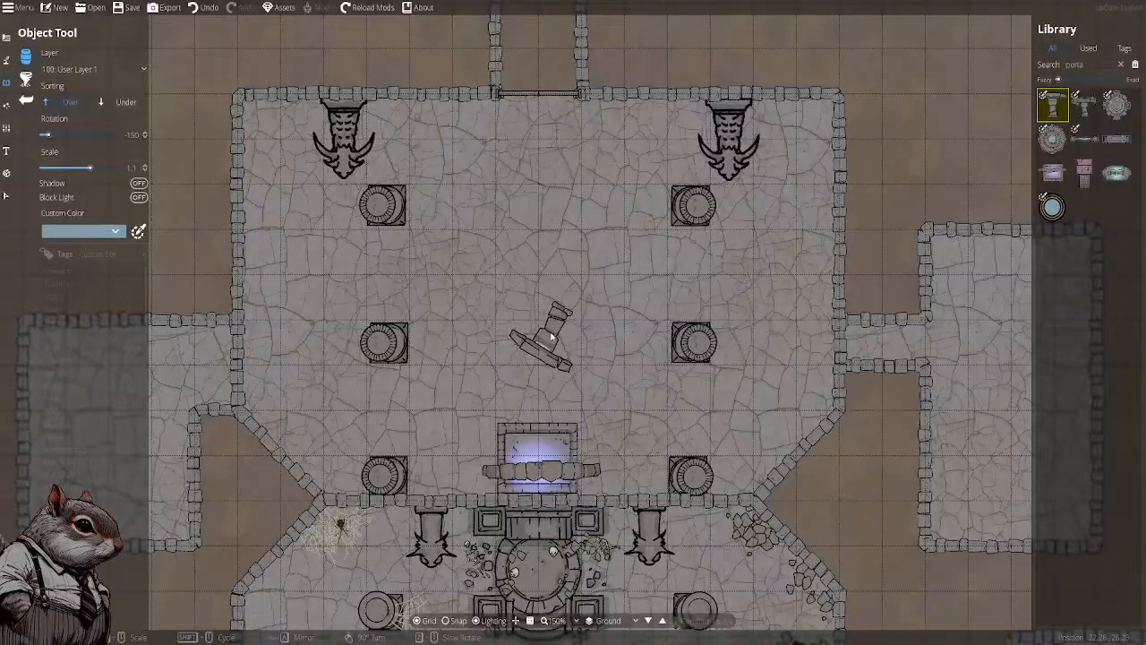
Review the northern room around the new portal and the decorated central hall south of it
{"action": "left_click_drag", "start_coordinate": [551, 337], "coordinate": [554, 319]}
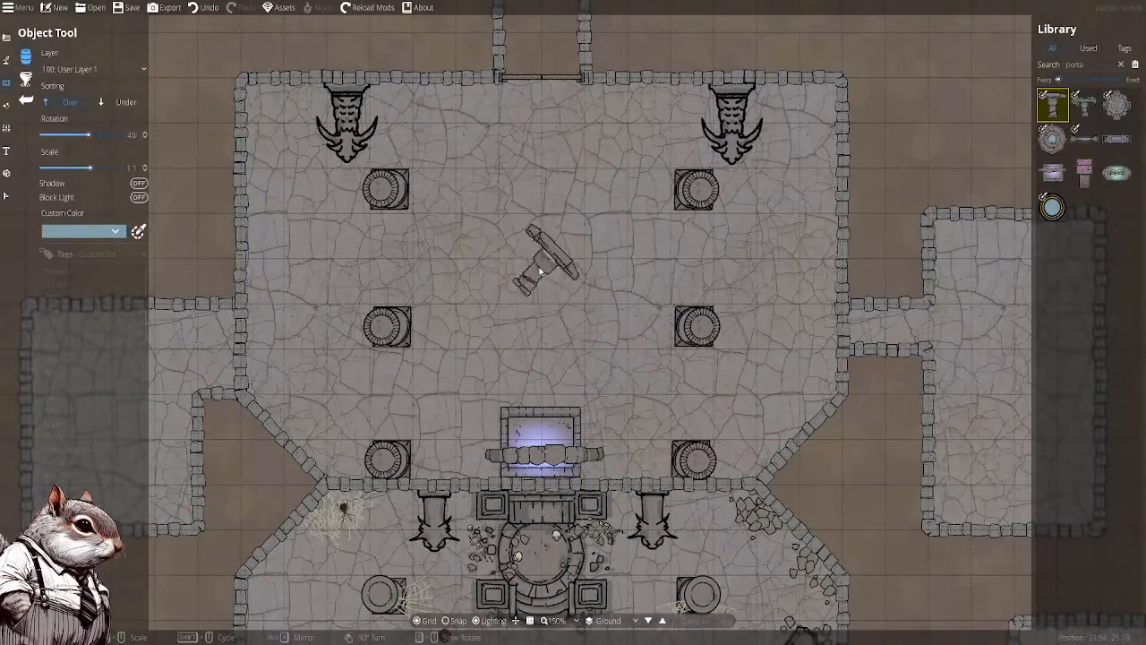
{"action": "scroll", "coordinate": [690, 295], "scroll_direction": "down", "scroll_amount": 1}
{"action": "left_click_drag", "start_coordinate": [698, 297], "coordinate": [740, 310]}
{"action": "left_click_drag", "start_coordinate": [550, 173], "coordinate": [578, 591]}
{"action": "left_click_drag", "start_coordinate": [579, 319], "coordinate": [522, 219]}
{"action": "left_click_drag", "start_coordinate": [551, 502], "coordinate": [570, 165]}
{"action": "scroll", "coordinate": [570, 270], "scroll_direction": "down", "scroll_amount": 1}
{"action": "left_click_drag", "start_coordinate": [574, 314], "coordinate": [540, 246]}
{"action": "scroll", "coordinate": [540, 243], "scroll_direction": "down", "scroll_amount": 7}
{"action": "left_click_drag", "start_coordinate": [518, 184], "coordinate": [543, 226]}
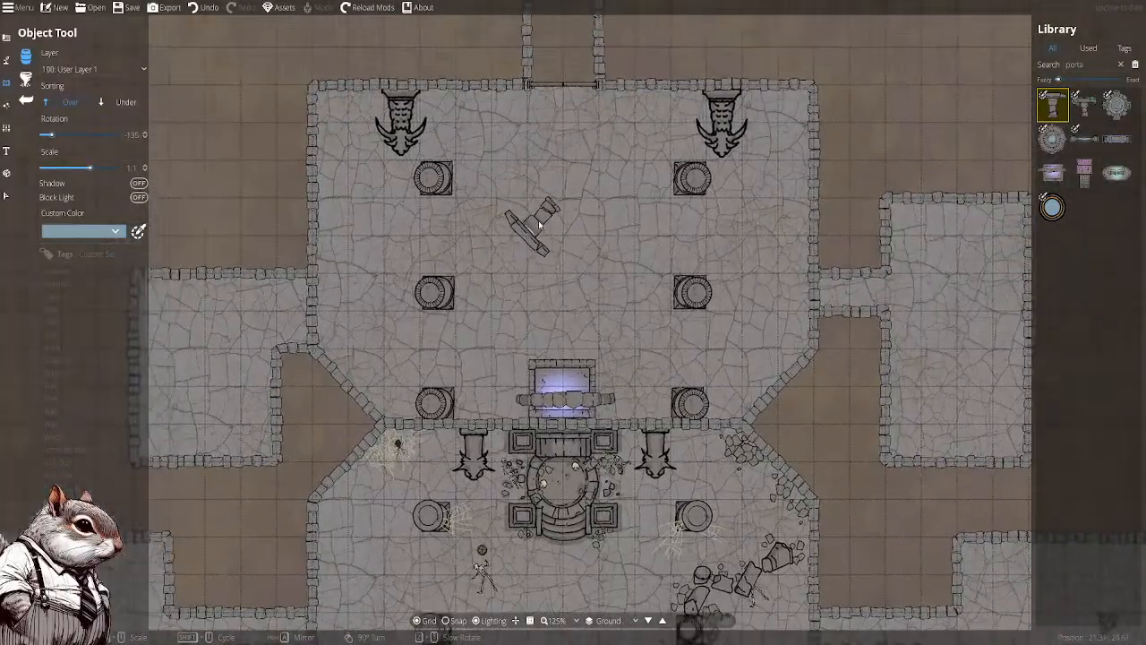
{"action": "scroll", "coordinate": [544, 226], "scroll_direction": "down", "scroll_amount": 1}
{"action": "scroll", "coordinate": [543, 226], "scroll_direction": "down", "scroll_amount": 1}
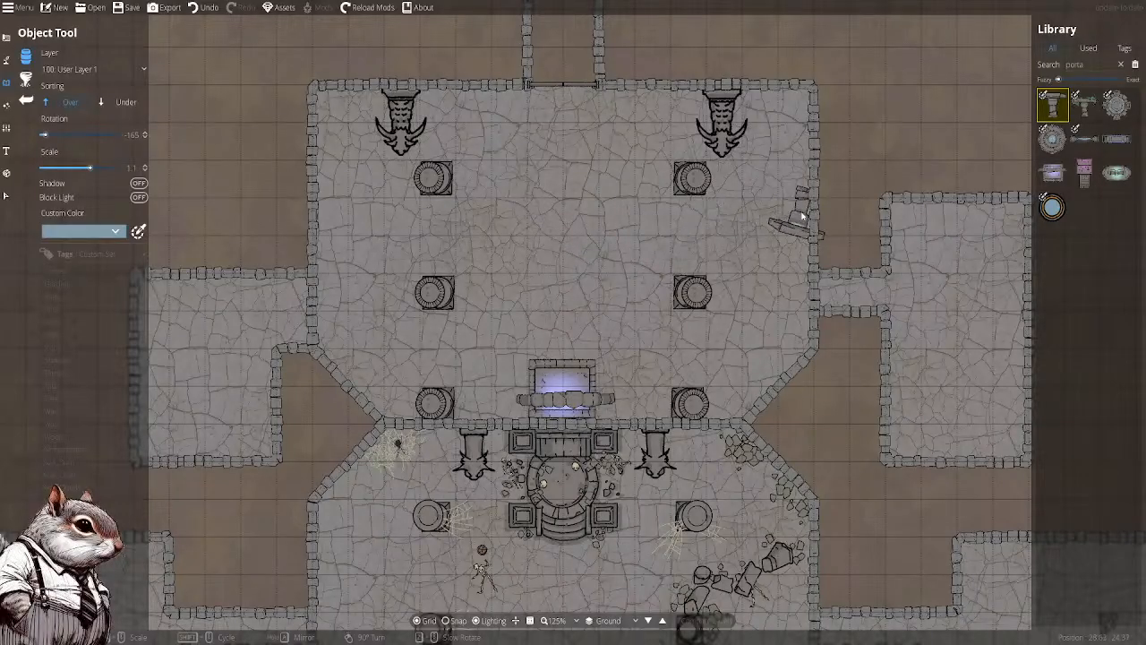
{"action": "left_click_drag", "start_coordinate": [806, 212], "coordinate": [734, 118]}
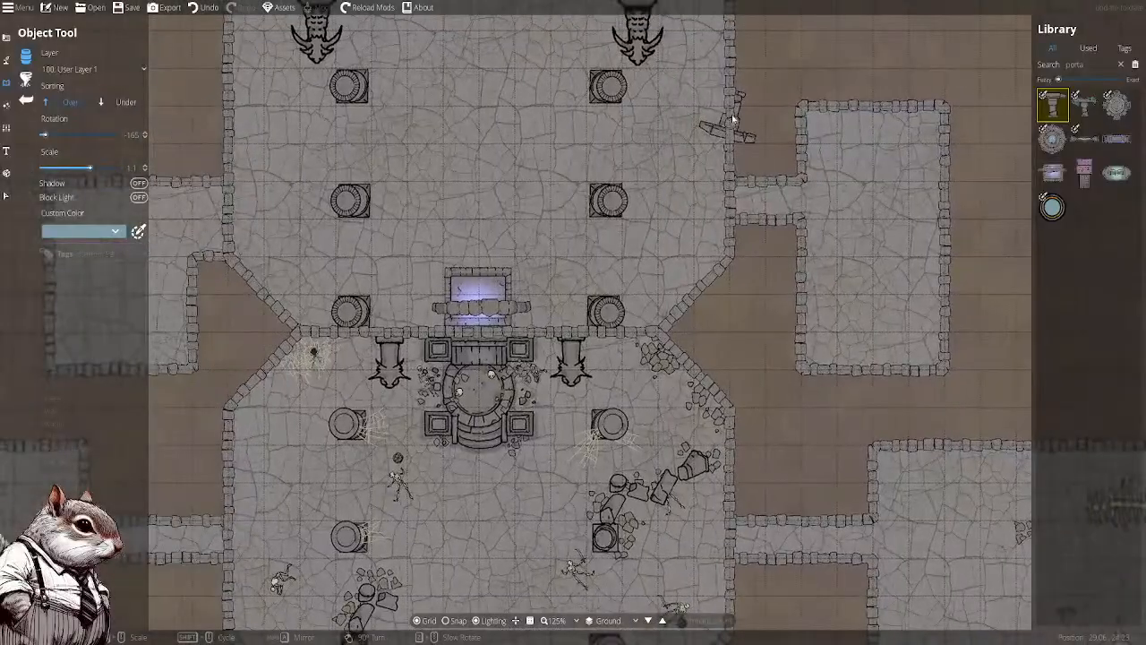
{"action": "left_click_drag", "start_coordinate": [479, 189], "coordinate": [754, 128]}
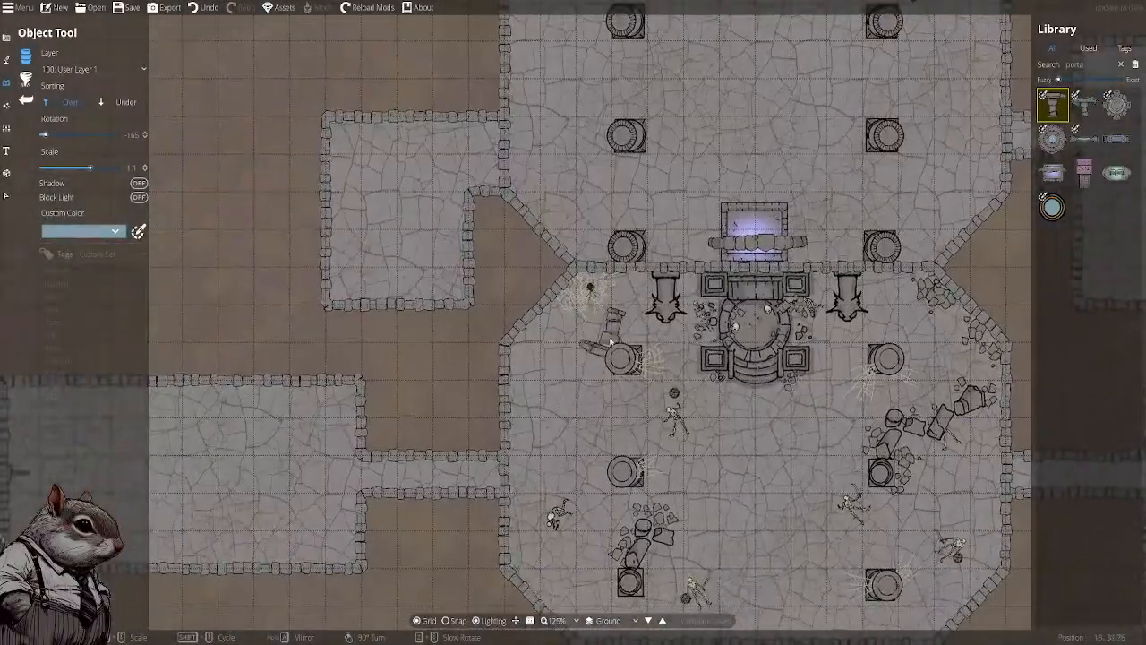
Examine the L-shaped eastern room with its bones and rubble, the lower central hall and the empty western room
{"action": "left_click_drag", "start_coordinate": [788, 358], "coordinate": [537, 167]}
{"action": "left_click_drag", "start_coordinate": [894, 282], "coordinate": [384, 244]}
{"action": "left_click_drag", "start_coordinate": [694, 232], "coordinate": [506, 114]}
{"action": "left_click_drag", "start_coordinate": [610, 296], "coordinate": [659, 302]}
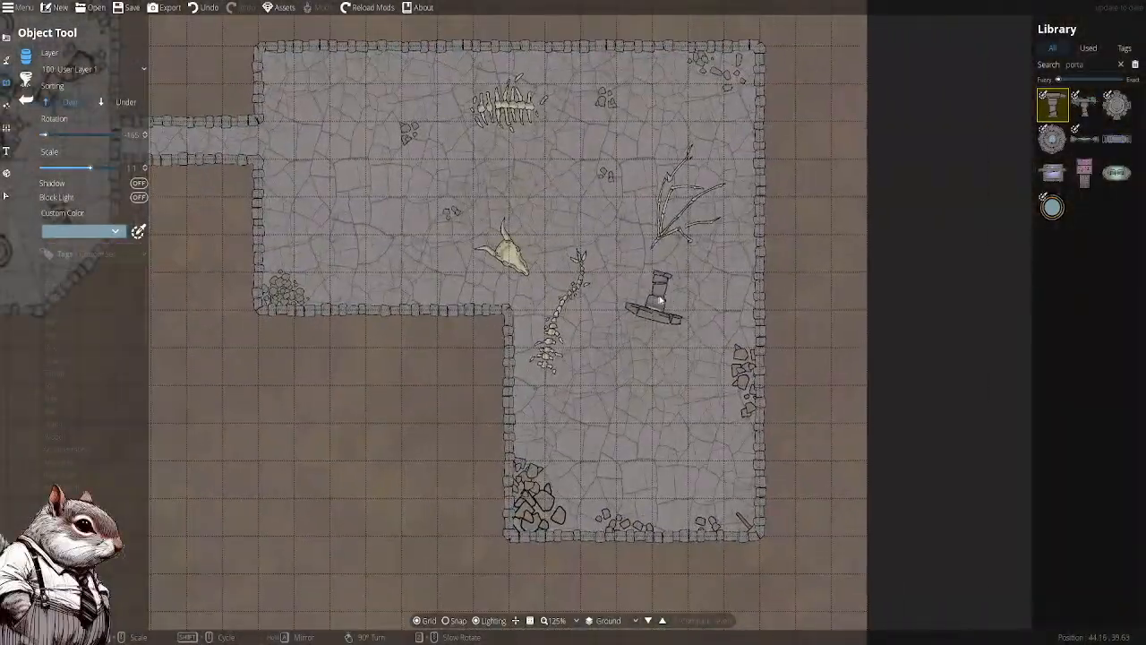
{"action": "left_click_drag", "start_coordinate": [525, 332], "coordinate": [688, 393]}
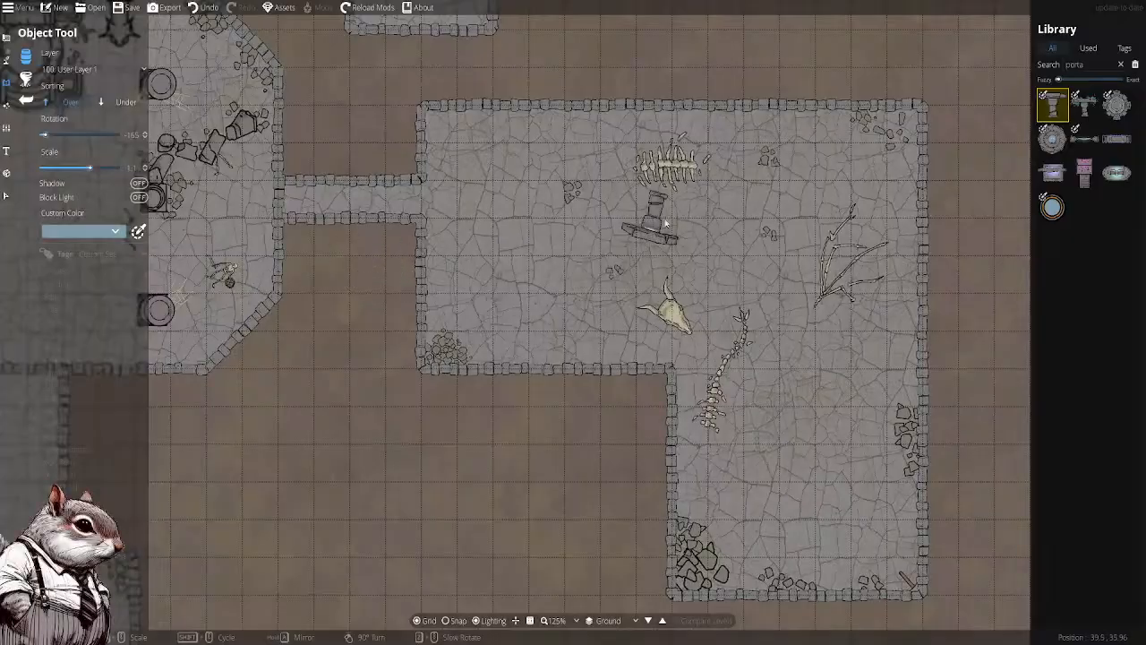
{"action": "left_click_drag", "start_coordinate": [661, 224], "coordinate": [619, 209]}
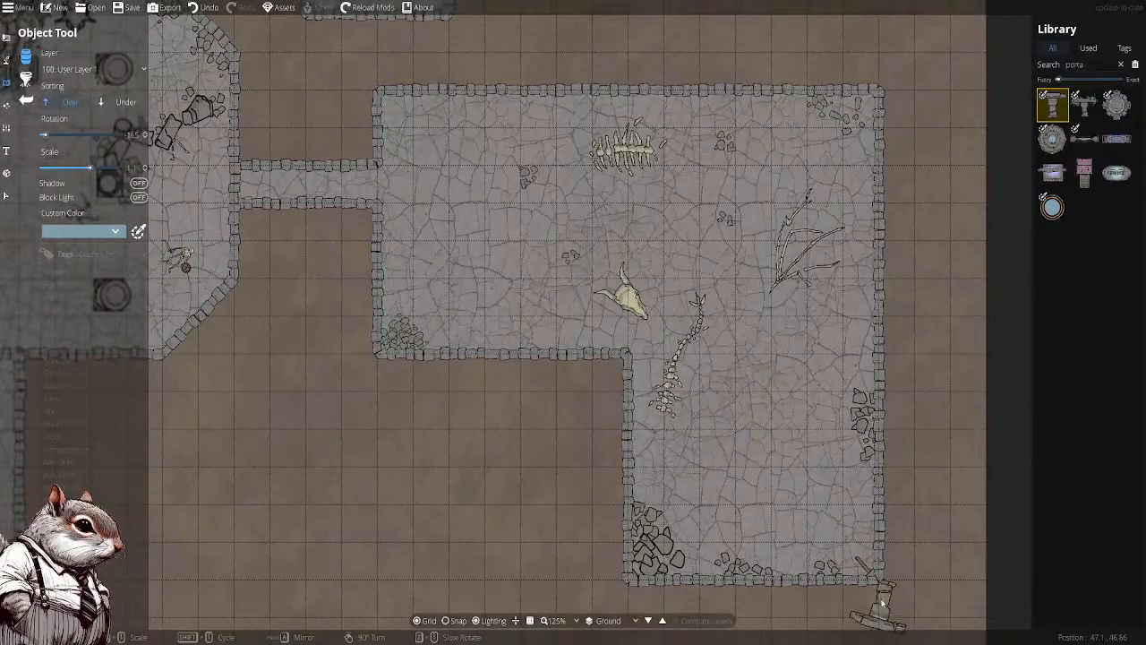
{"action": "left_click_drag", "start_coordinate": [822, 556], "coordinate": [763, 527]}
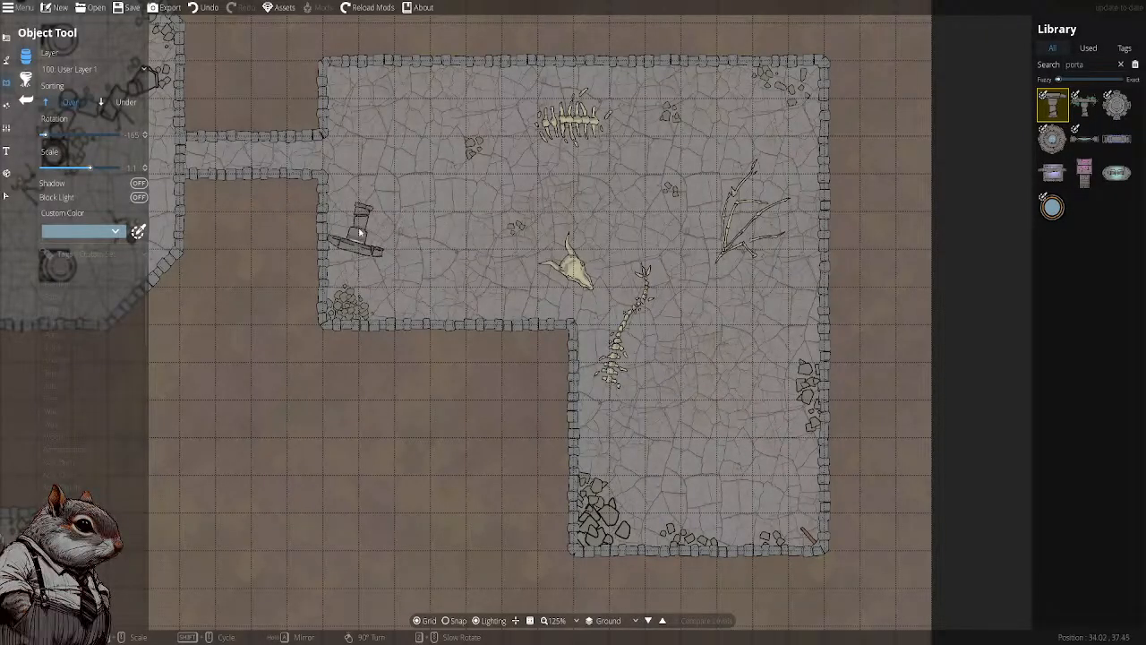
{"action": "left_click_drag", "start_coordinate": [419, 249], "coordinate": [464, 272]}
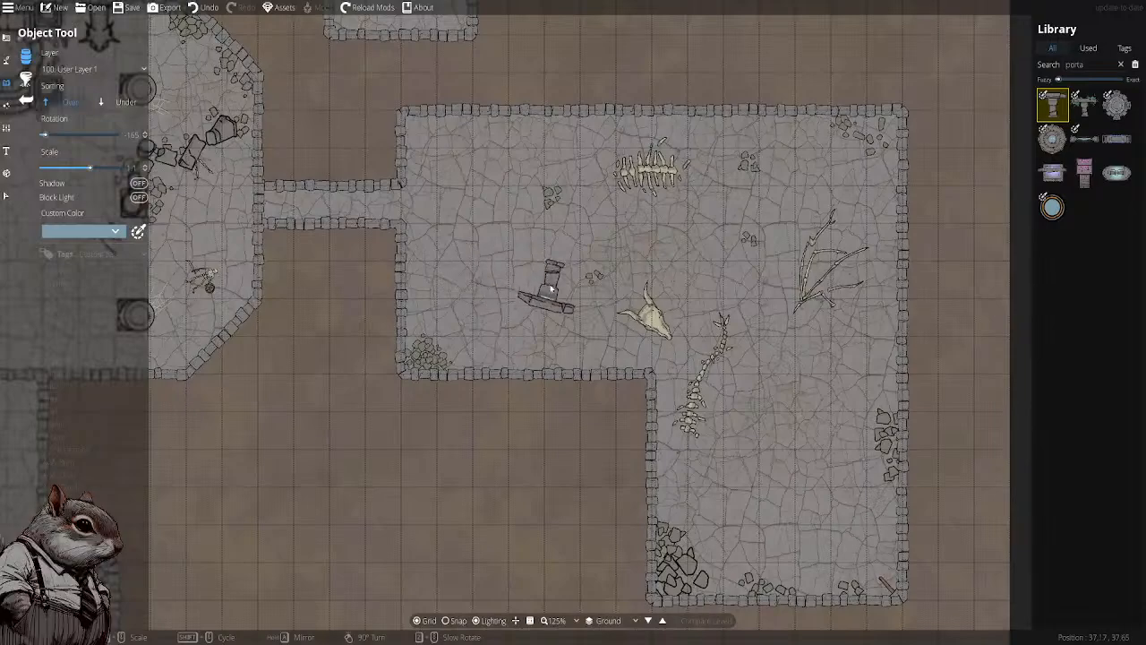
{"action": "left_click_drag", "start_coordinate": [805, 379], "coordinate": [774, 349]}
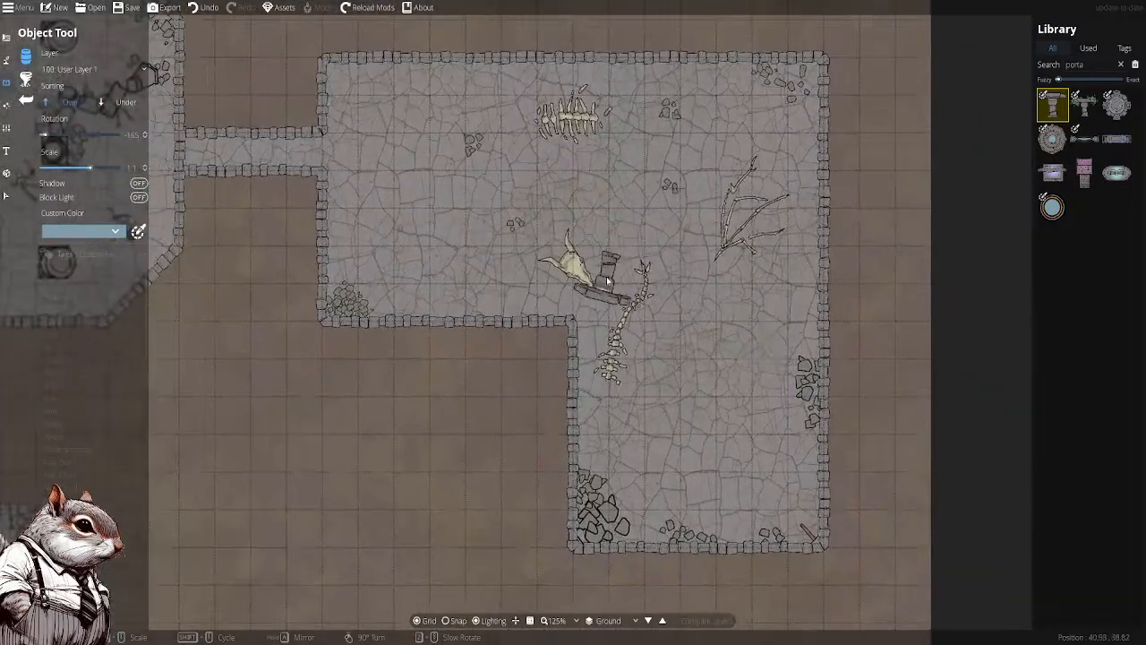
{"action": "left_click_drag", "start_coordinate": [597, 274], "coordinate": [718, 312]}
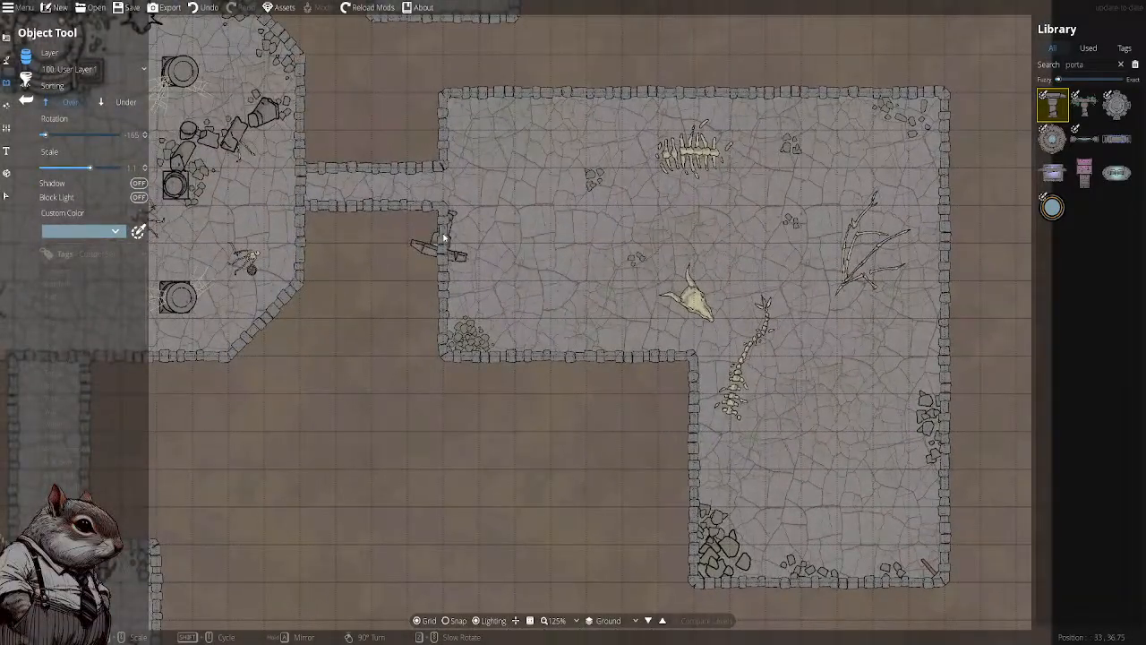
{"action": "left_click_drag", "start_coordinate": [440, 238], "coordinate": [727, 333]}
{"action": "mouse_move", "coordinate": [477, 290]}
{"action": "left_mouse_down"}
{"action": "mouse_move", "coordinate": [750, 325]}
{"action": "mouse_move", "coordinate": [653, 294]}
{"action": "mouse_move", "coordinate": [677, 298]}
{"action": "mouse_move", "coordinate": [154, 224]}
{"action": "left_mouse_up"}
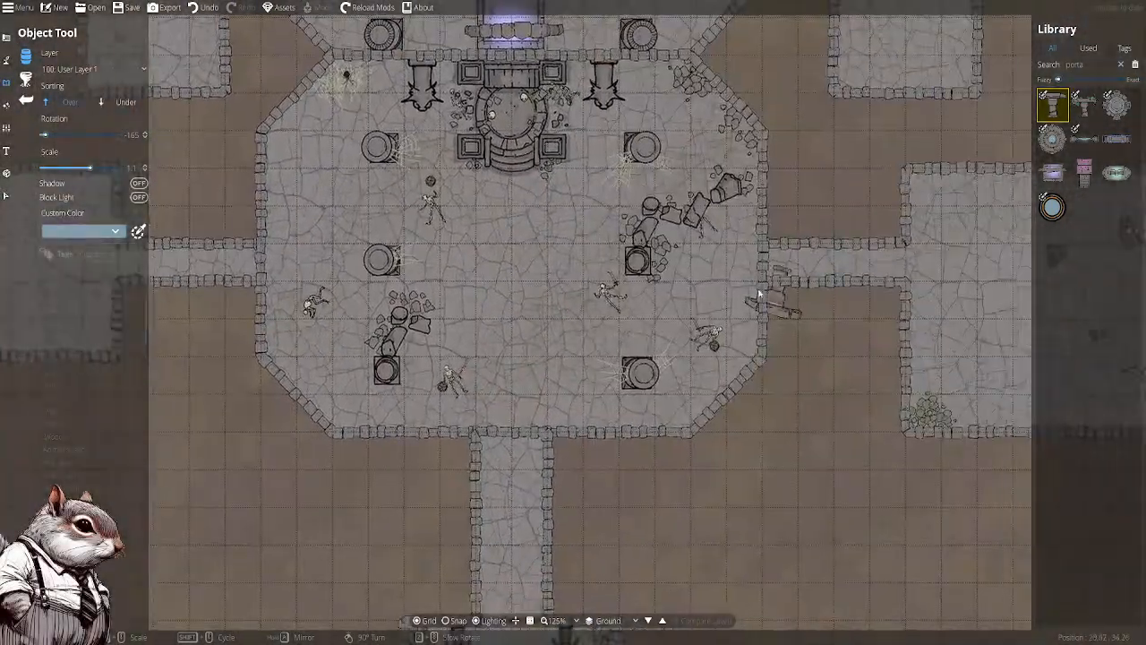
{"action": "mouse_move", "coordinate": [633, 285]}
{"action": "left_mouse_down"}
{"action": "mouse_move", "coordinate": [365, 248]}
{"action": "mouse_move", "coordinate": [815, 288]}
{"action": "left_mouse_up"}
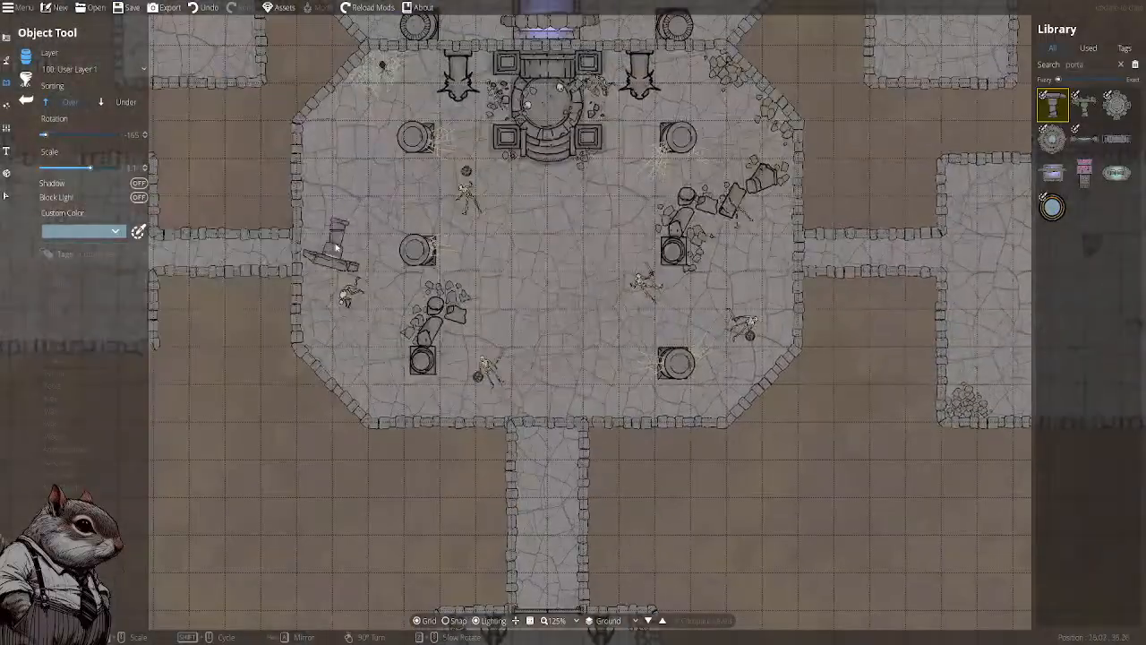
{"action": "left_click_drag", "start_coordinate": [335, 250], "coordinate": [786, 286]}
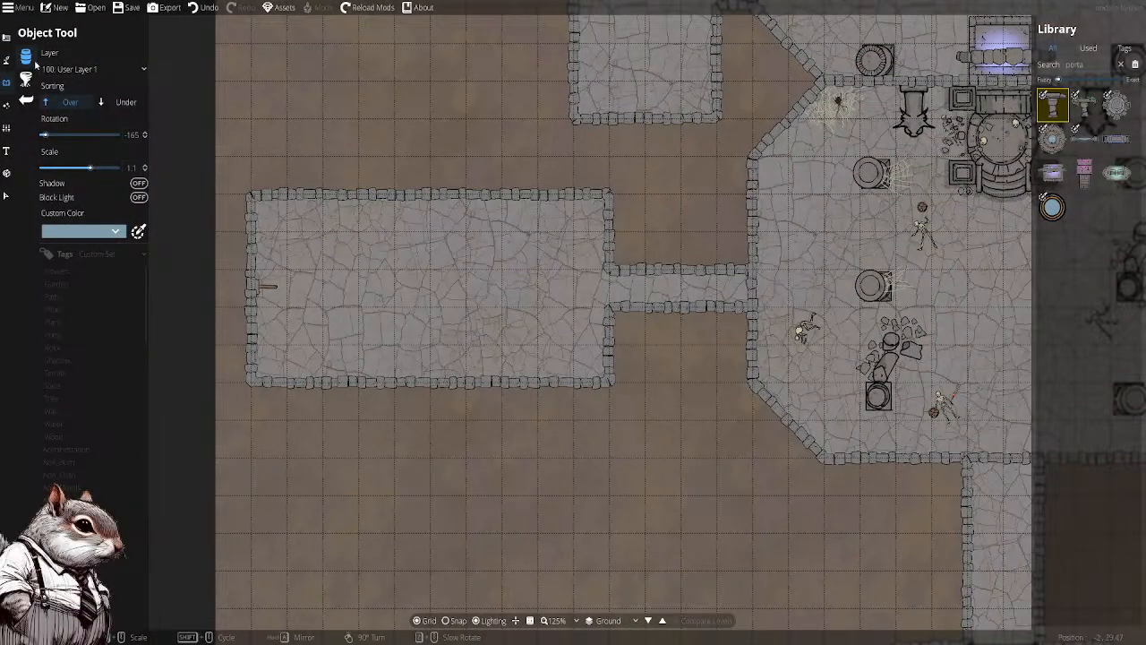
Look through the wall, cave, terrain, path and object tools for a way to fill the empty western room
{"action": "left_click", "coordinate": [7, 39]}
{"action": "left_click_drag", "start_coordinate": [437, 253], "coordinate": [566, 292]}
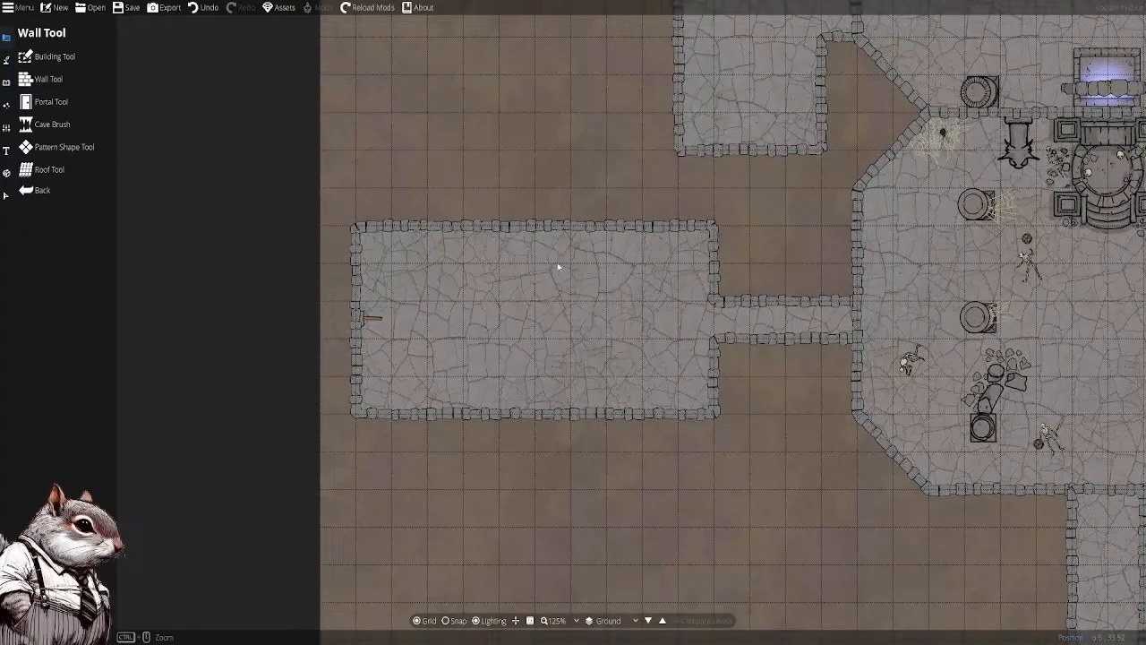
{"action": "left_click_drag", "start_coordinate": [734, 274], "coordinate": [660, 258]}
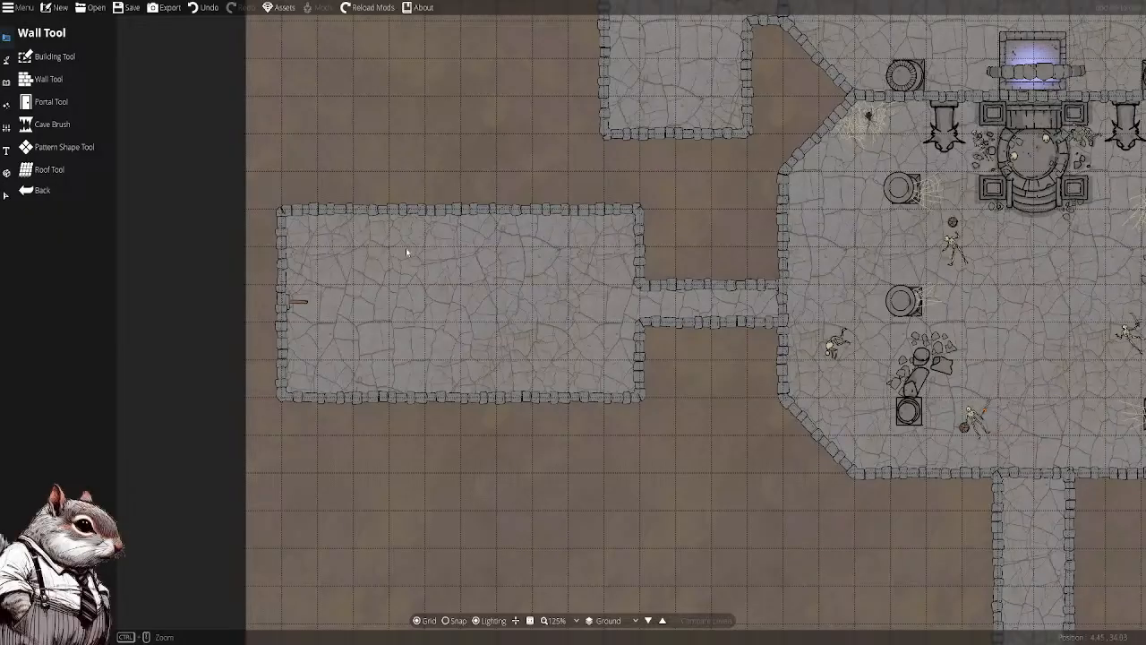
{"action": "scroll", "coordinate": [458, 285], "scroll_direction": "up", "scroll_amount": 1}
{"action": "scroll", "coordinate": [464, 291], "scroll_direction": "up", "scroll_amount": 1}
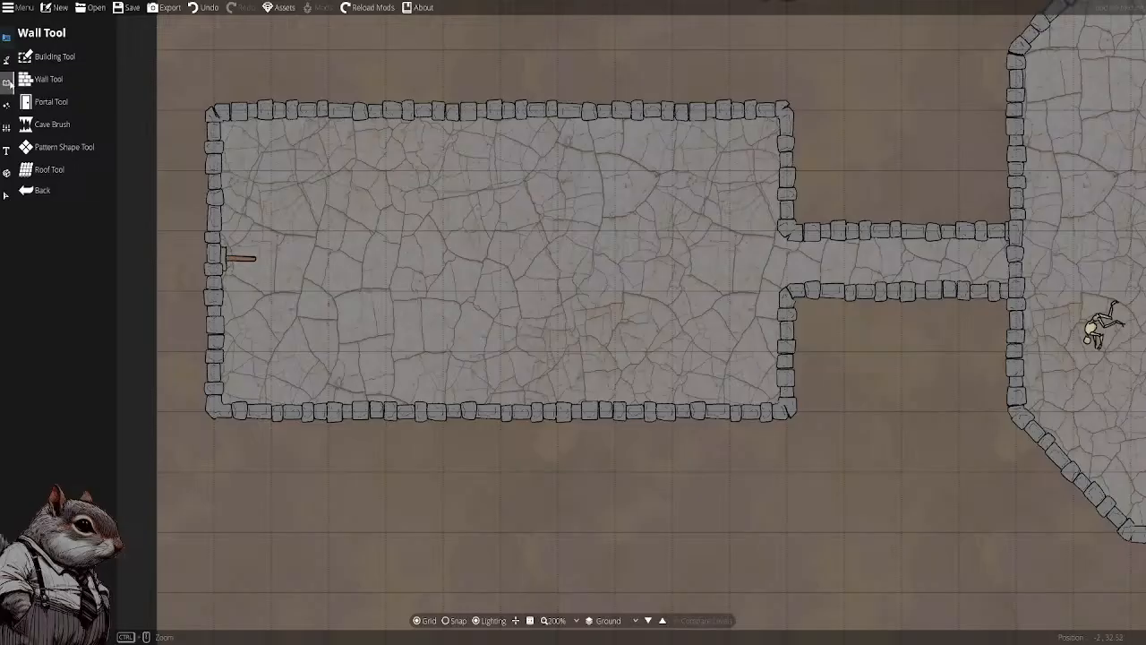
{"action": "left_click", "coordinate": [6, 82]}
{"action": "left_click", "coordinate": [7, 60]}
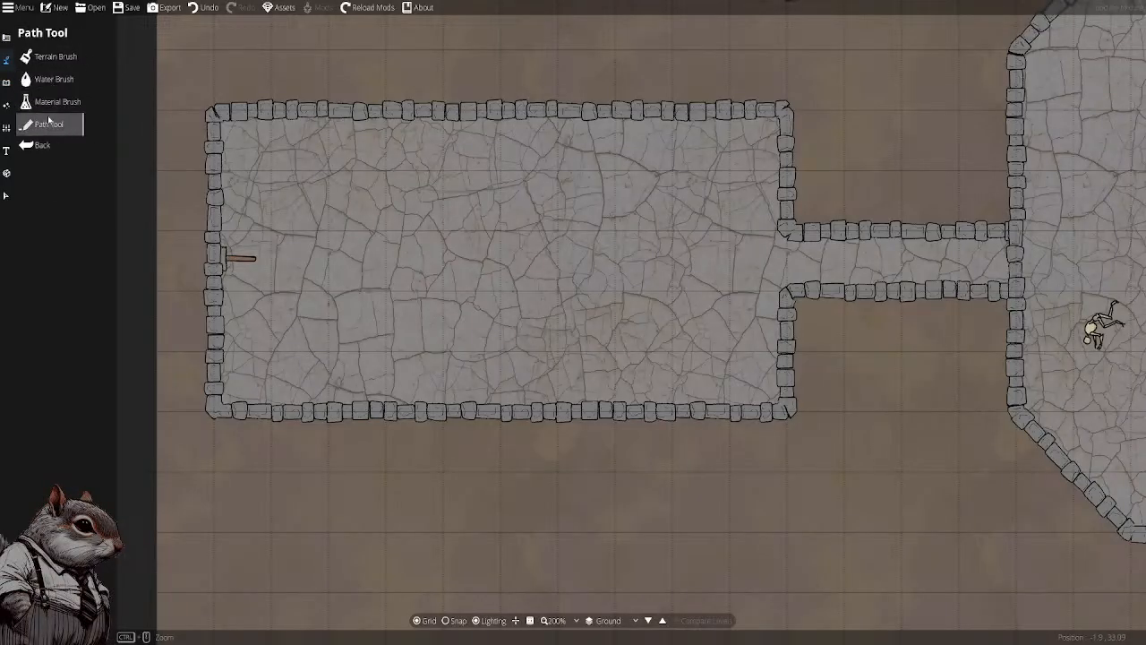
{"action": "left_click", "coordinate": [51, 56]}
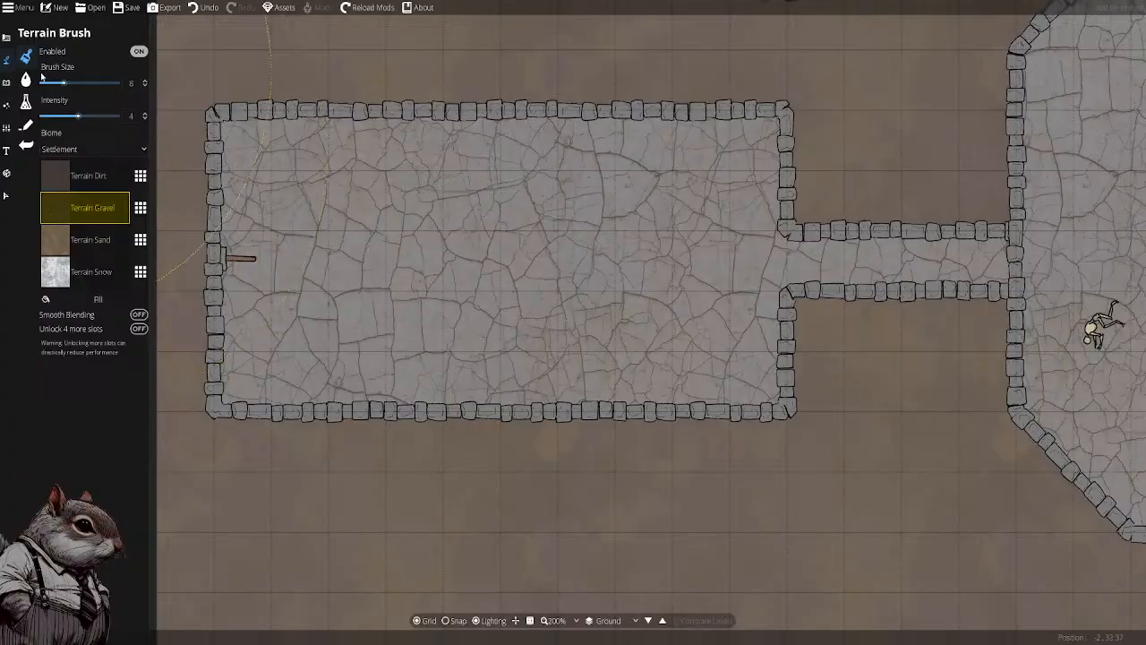
{"action": "left_click", "coordinate": [27, 101]}
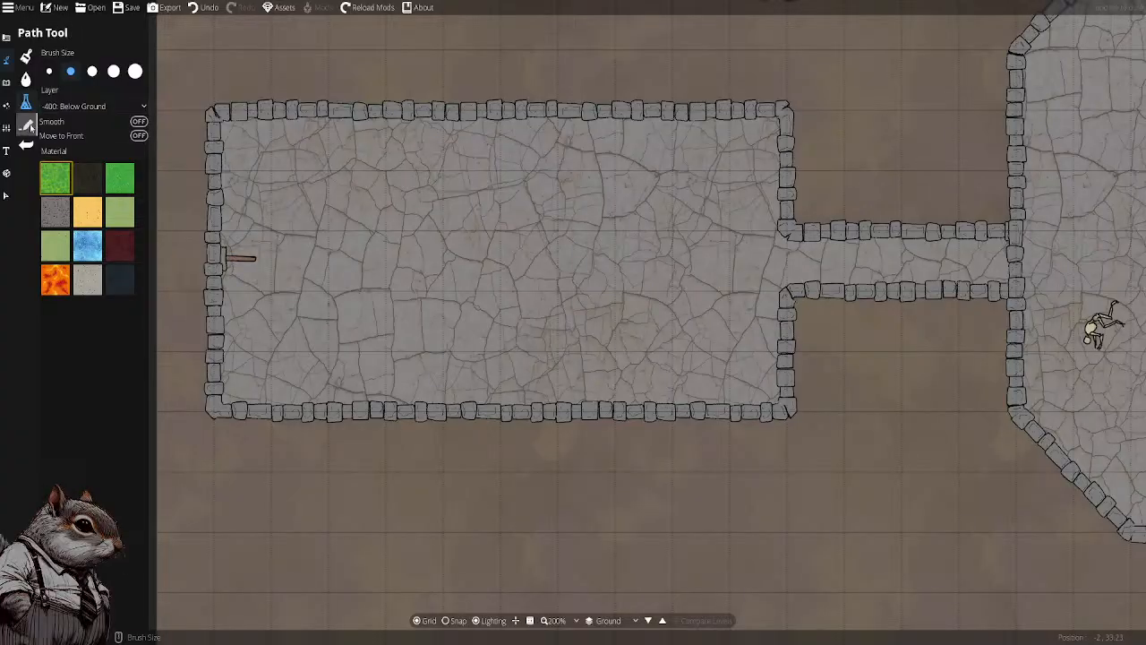
{"action": "left_click", "coordinate": [5, 43]}
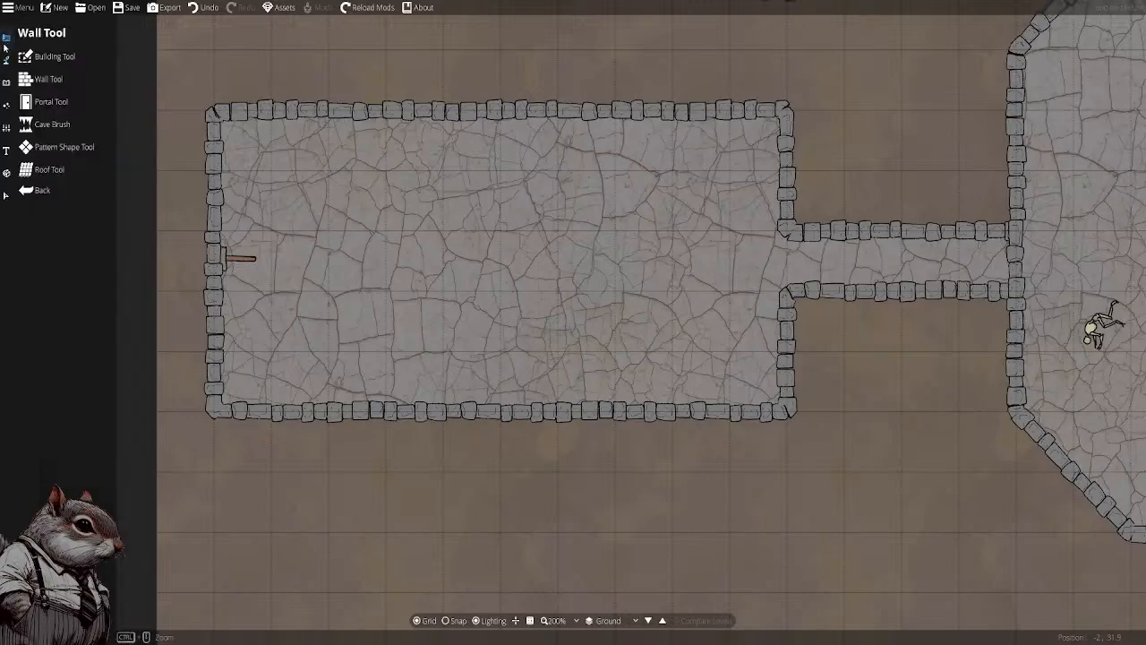
{"action": "left_click", "coordinate": [50, 123]}
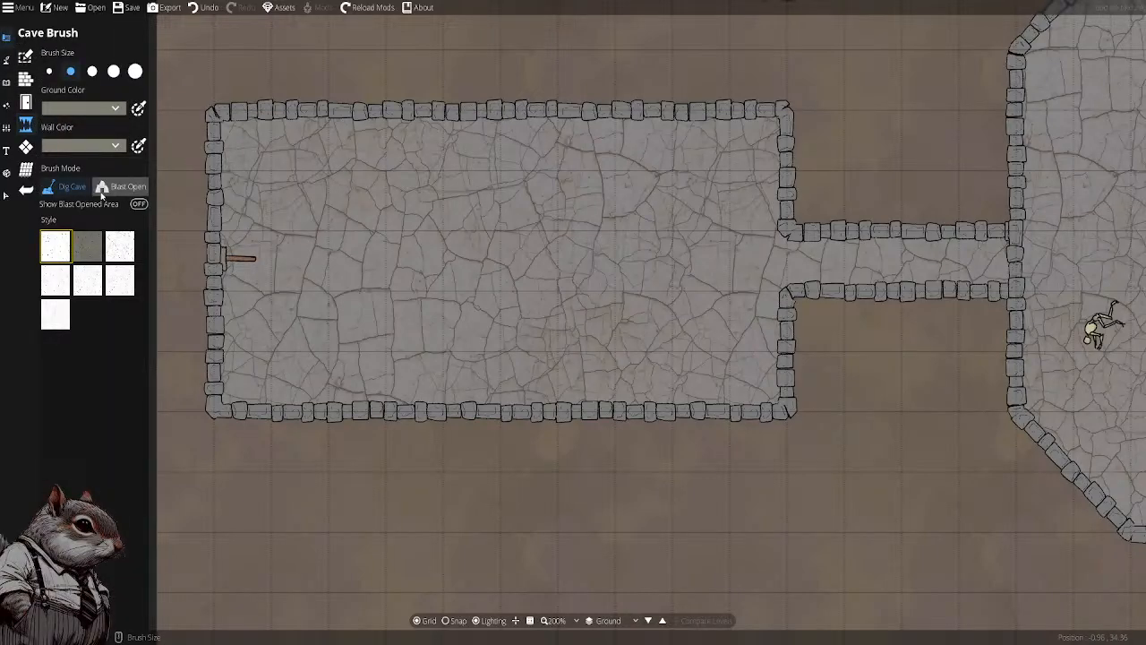
{"action": "left_click", "coordinate": [25, 78]}
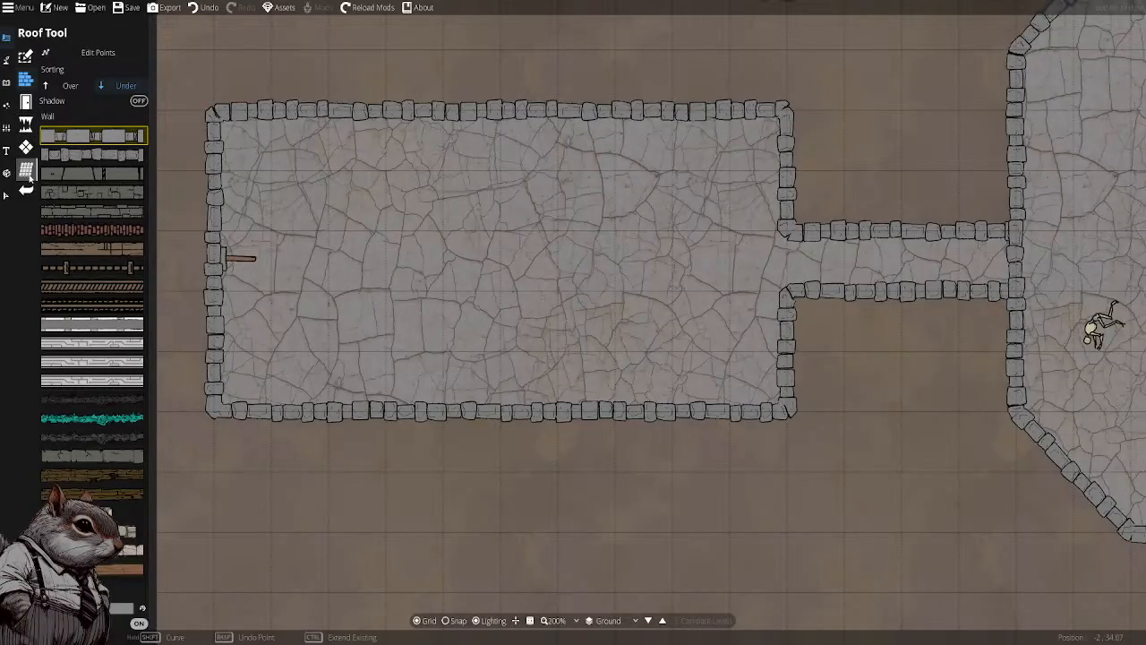
{"action": "left_click", "coordinate": [6, 83]}
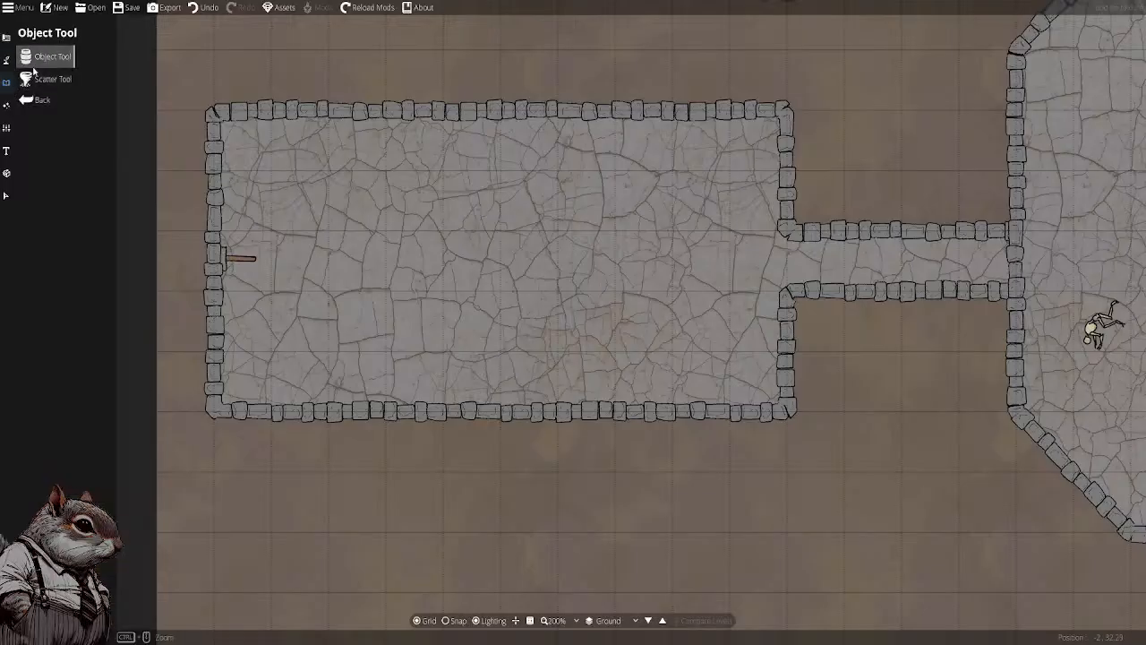
{"action": "left_click", "coordinate": [6, 60]}
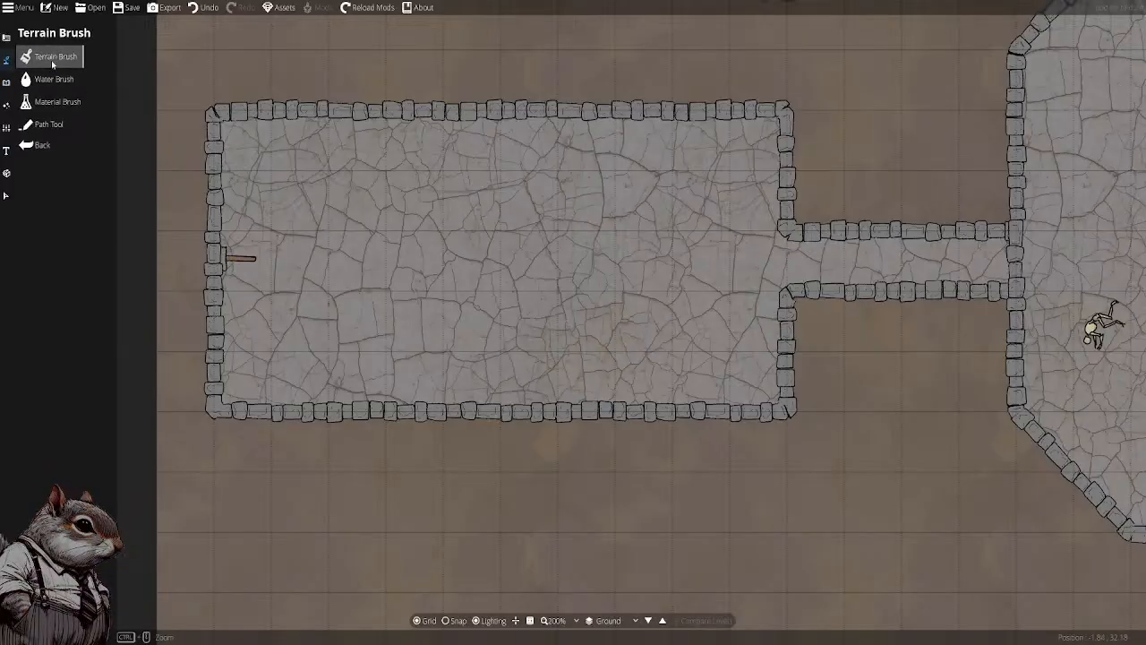
Set the Water Brush to the second-largest size, test a water patch in the western room and undo it
{"action": "left_click", "coordinate": [51, 78]}
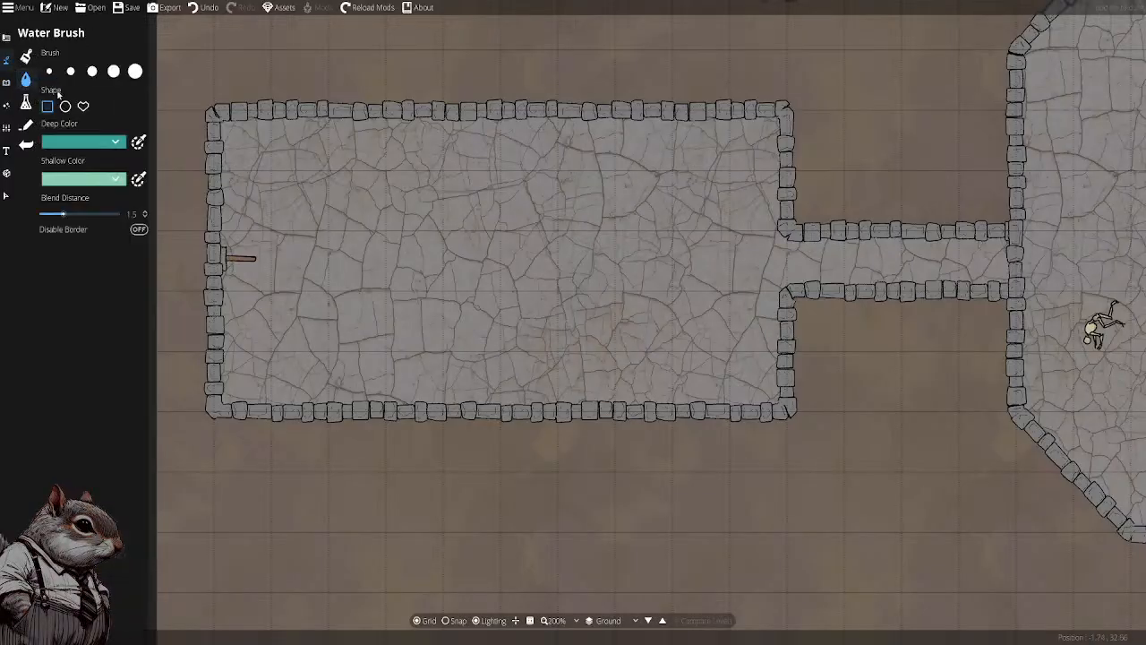
{"action": "left_click", "coordinate": [112, 70]}
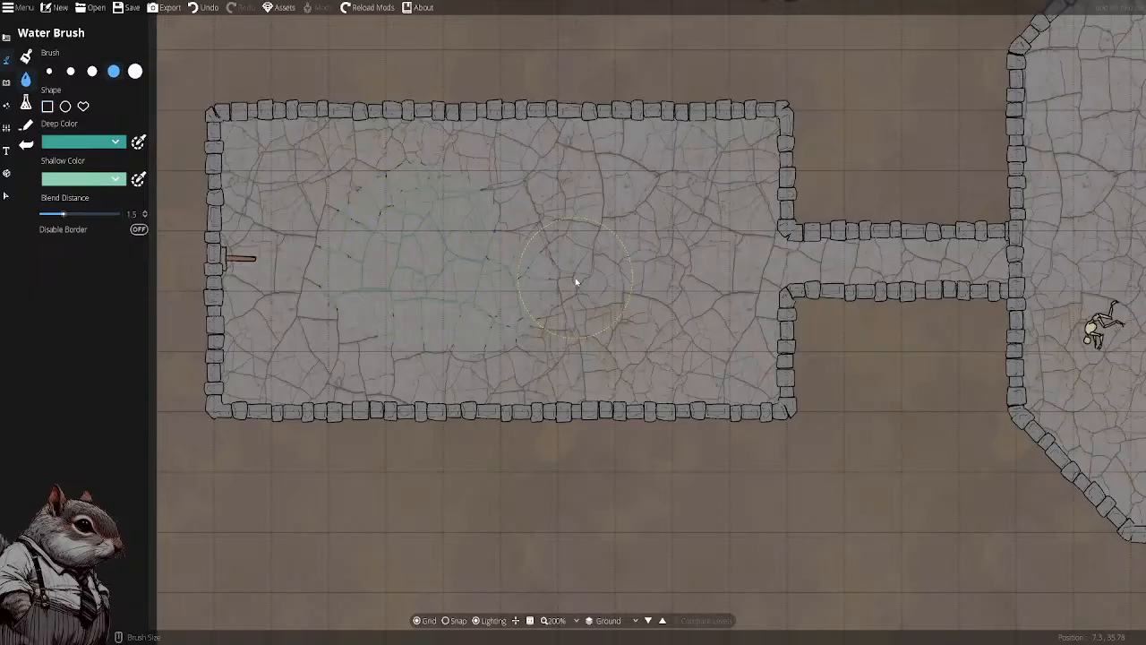
{"action": "key", "text": "ctrl+z"}
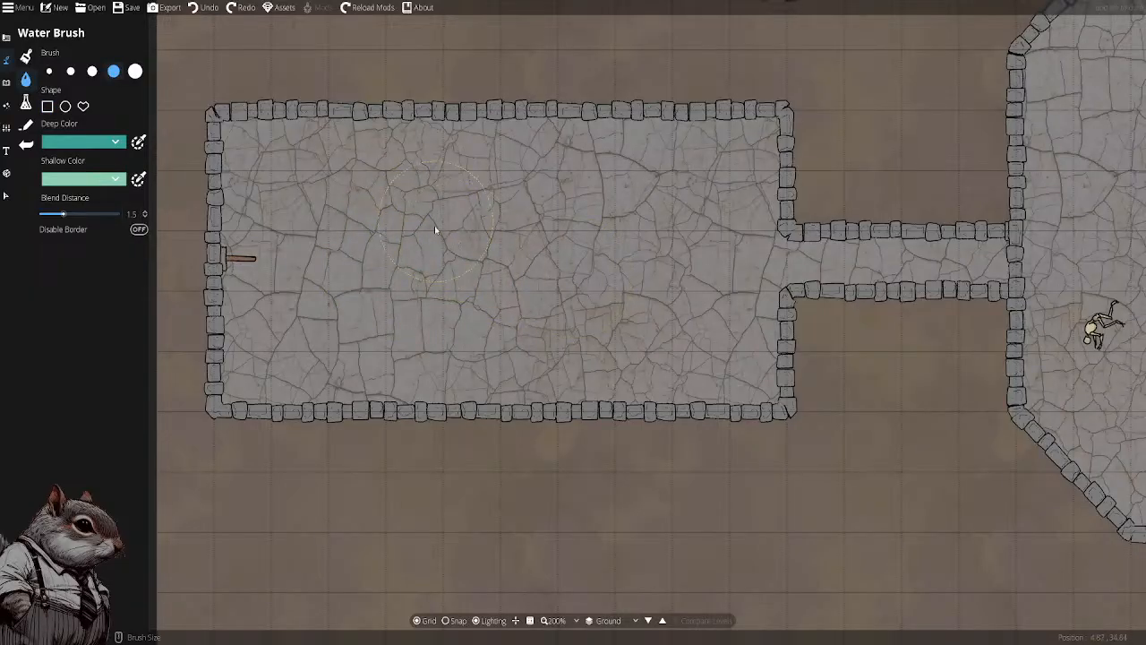
Try teal water patches inside the western room and on the ground north of it, undoing each one
{"action": "left_click_drag", "start_coordinate": [436, 230], "coordinate": [435, 248]}
{"action": "left_click_drag", "start_coordinate": [517, 95], "coordinate": [442, 97]}
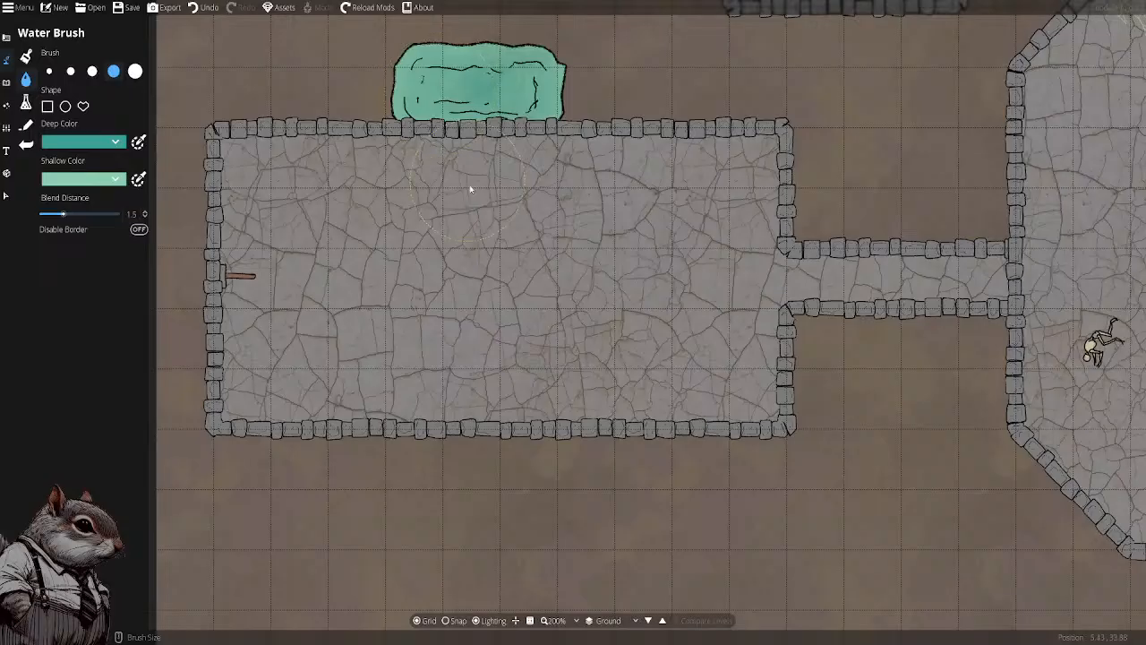
{"action": "mouse_move", "coordinate": [470, 189]}
{"action": "left_mouse_down"}
{"action": "mouse_move", "coordinate": [486, 301]}
{"action": "mouse_move", "coordinate": [558, 301]}
{"action": "mouse_move", "coordinate": [579, 346]}
{"action": "mouse_move", "coordinate": [575, 517]}
{"action": "left_mouse_up"}
{"action": "key", "text": "ctrl+z"}
{"action": "left_click_drag", "start_coordinate": [537, 276], "coordinate": [539, 317]}
{"action": "key", "text": "ctrl+z"}
{"action": "mouse_move", "coordinate": [478, 154]}
{"action": "left_mouse_down"}
{"action": "mouse_move", "coordinate": [371, 233]}
{"action": "mouse_move", "coordinate": [285, 183]}
{"action": "left_mouse_up"}
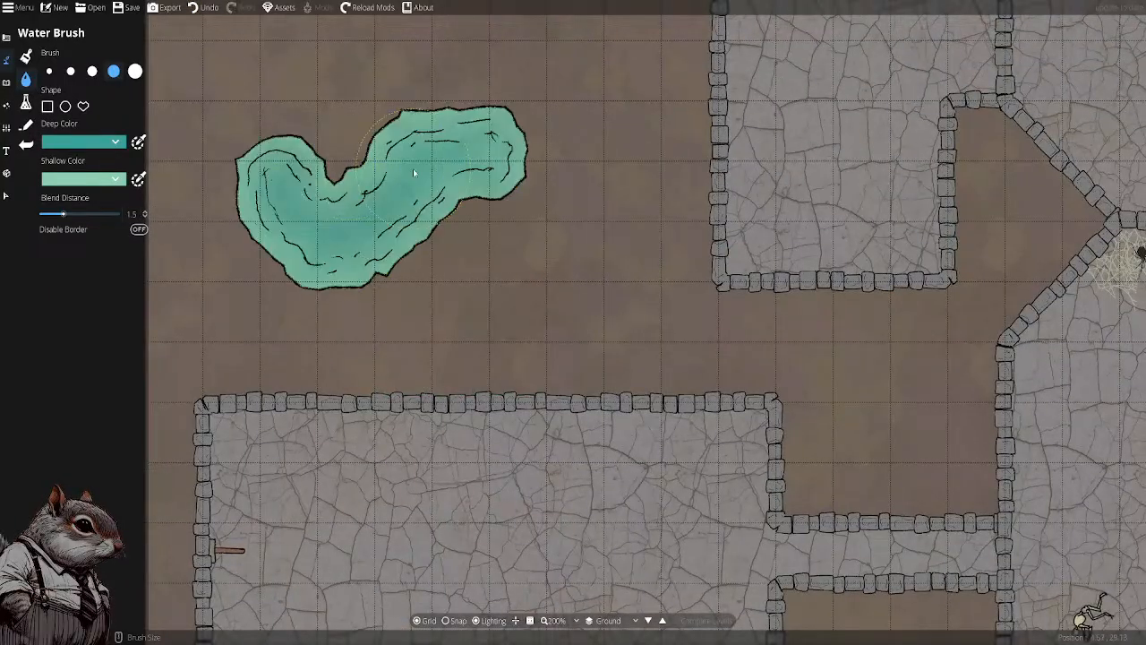
{"action": "key", "text": "ctrl+z"}
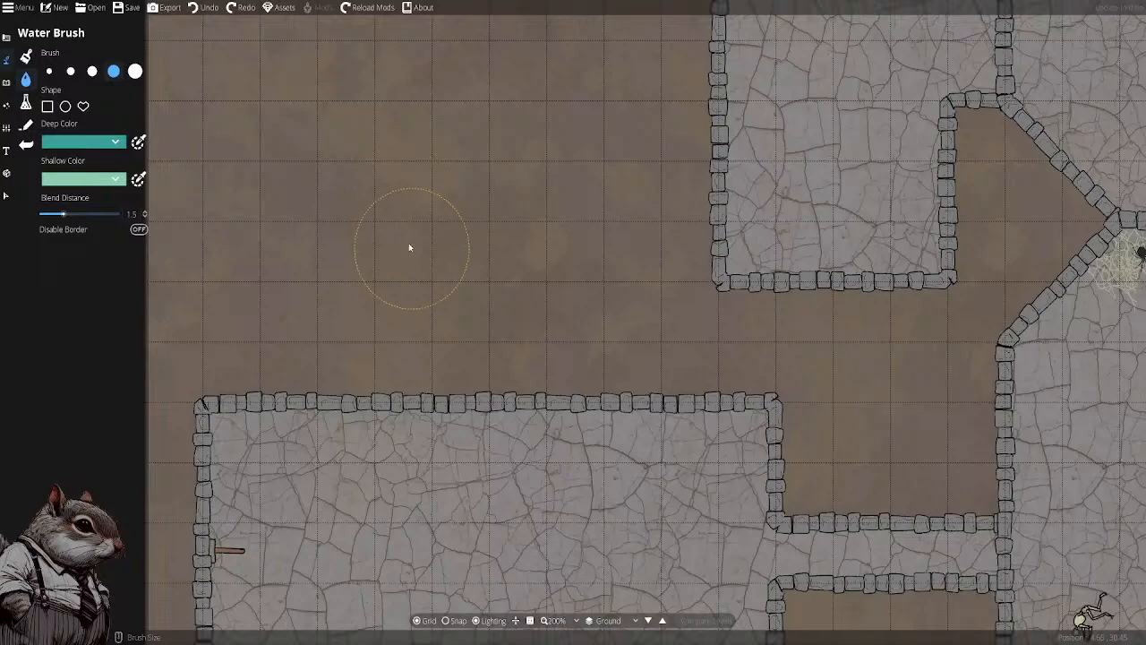
Set the water's deep color to near-black, test a stroke north of the western room and undo it
{"action": "left_click", "coordinate": [115, 142]}
{"action": "left_click", "coordinate": [111, 159]}
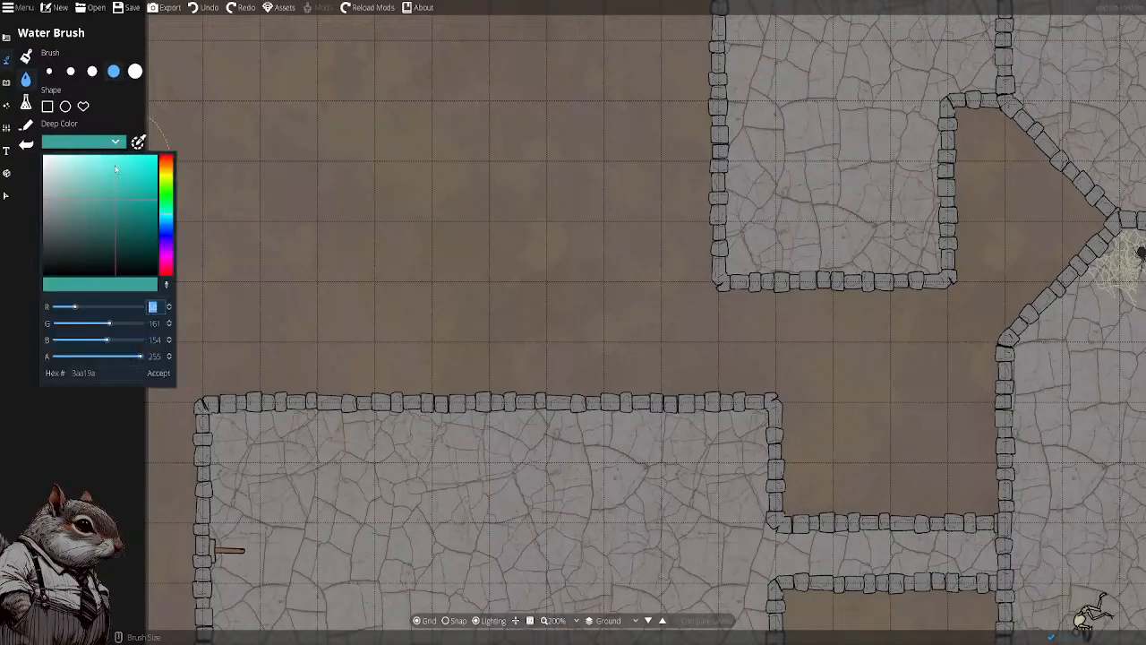
{"action": "left_click_drag", "start_coordinate": [134, 247], "coordinate": [56, 267]}
{"action": "left_click", "coordinate": [109, 129]}
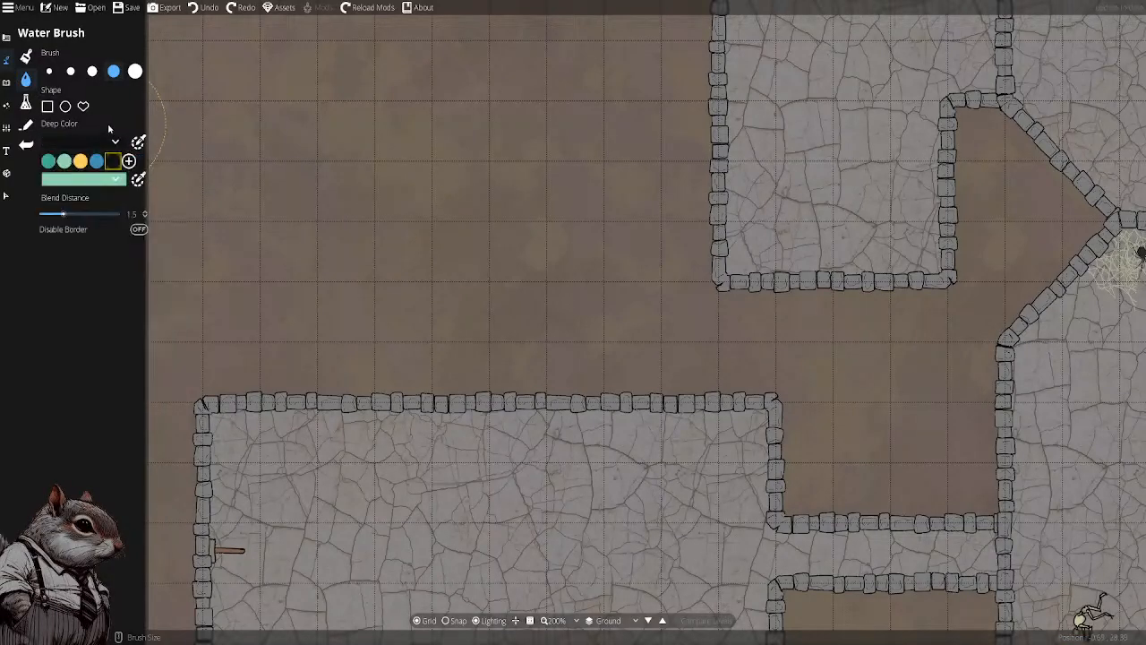
{"action": "left_click_drag", "start_coordinate": [411, 219], "coordinate": [452, 296]}
{"action": "key", "text": "ctrl+z"}
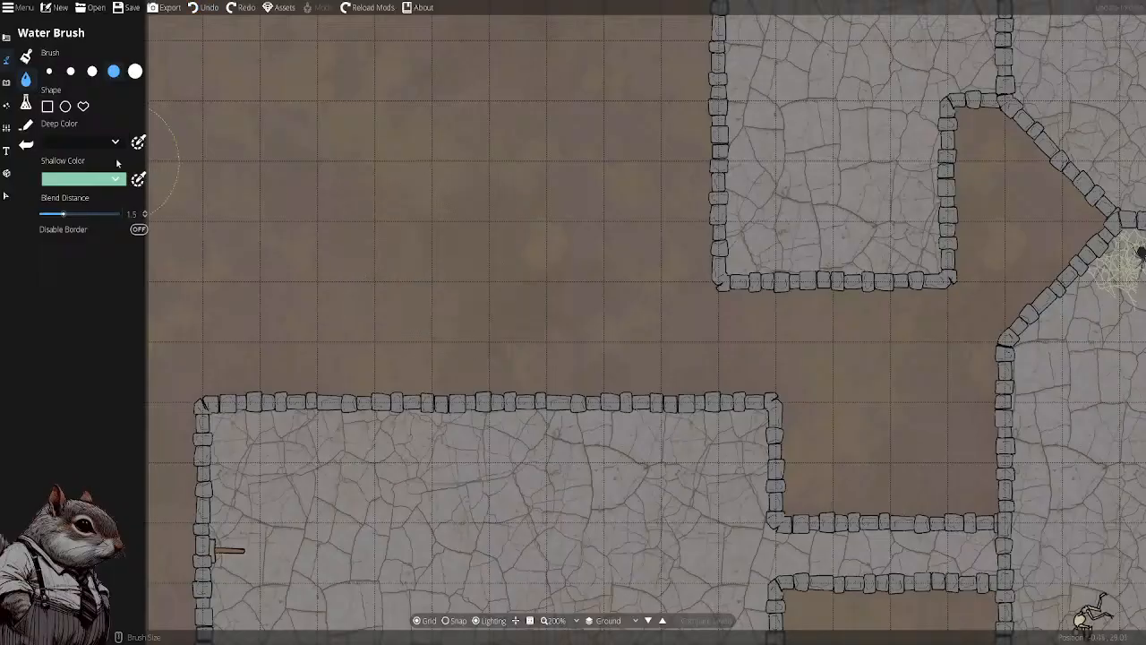
Set the water's shallow color to dark grey, undo a test stroke, and paint a rounded black pool north of the western room
{"action": "left_click", "coordinate": [114, 179]}
{"action": "left_click", "coordinate": [105, 196]}
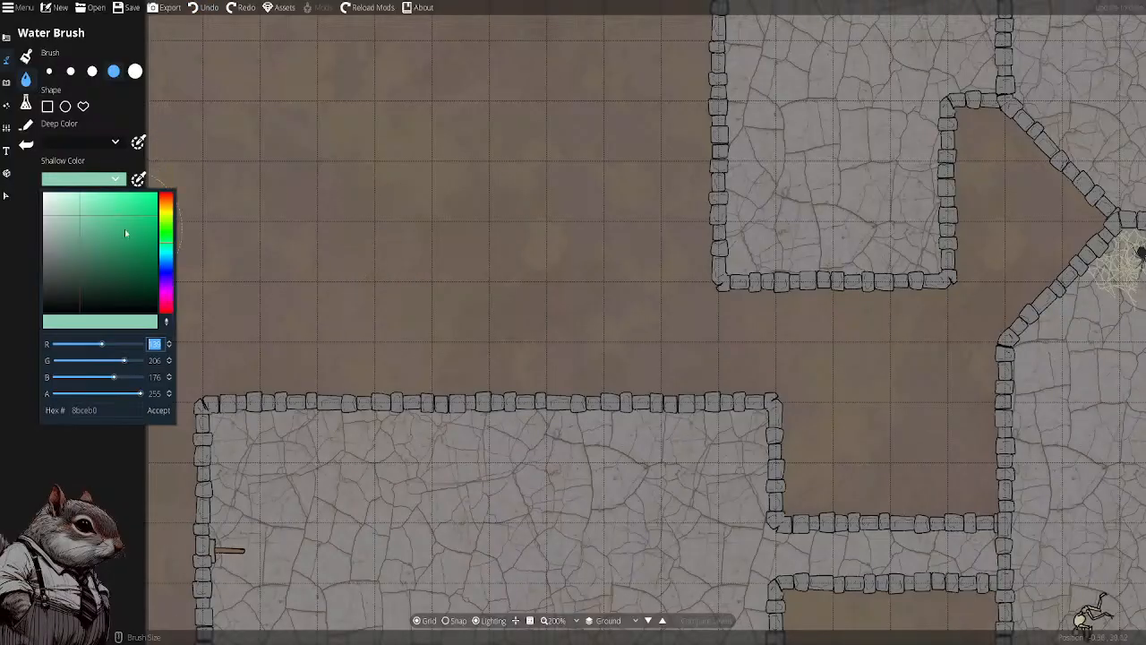
{"action": "left_click_drag", "start_coordinate": [126, 232], "coordinate": [69, 282]}
{"action": "left_click", "coordinate": [62, 177]}
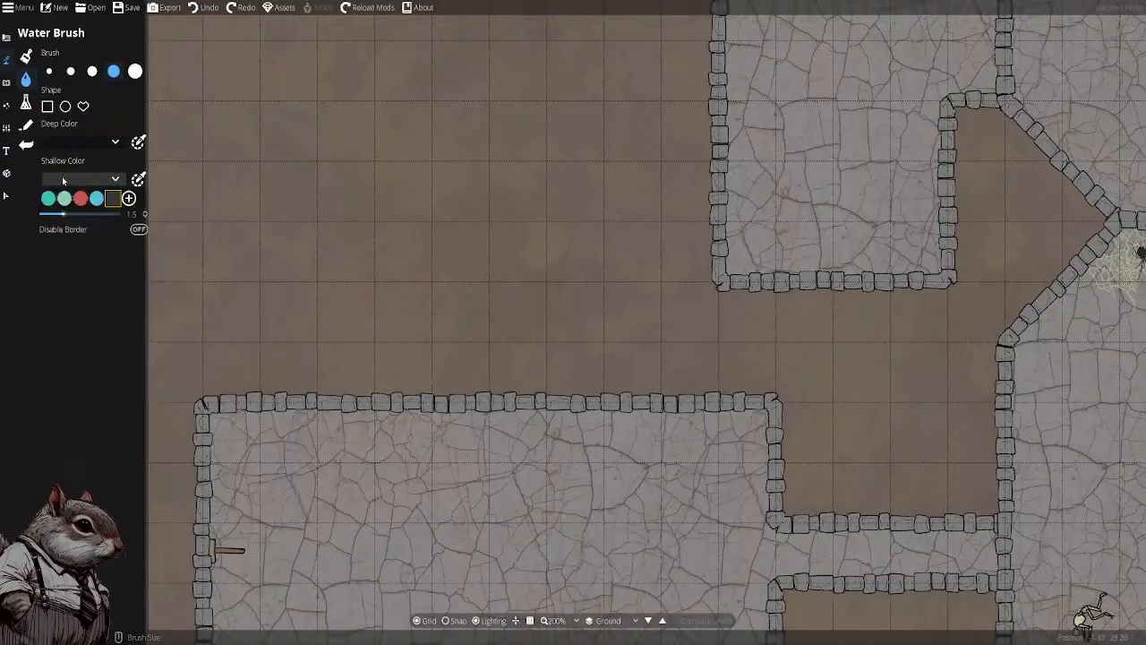
{"action": "mouse_move", "coordinate": [502, 213]}
{"action": "left_mouse_down"}
{"action": "mouse_move", "coordinate": [288, 253]}
{"action": "mouse_move", "coordinate": [391, 212]}
{"action": "mouse_move", "coordinate": [276, 205]}
{"action": "mouse_move", "coordinate": [465, 171]}
{"action": "mouse_move", "coordinate": [529, 240]}
{"action": "left_mouse_up"}
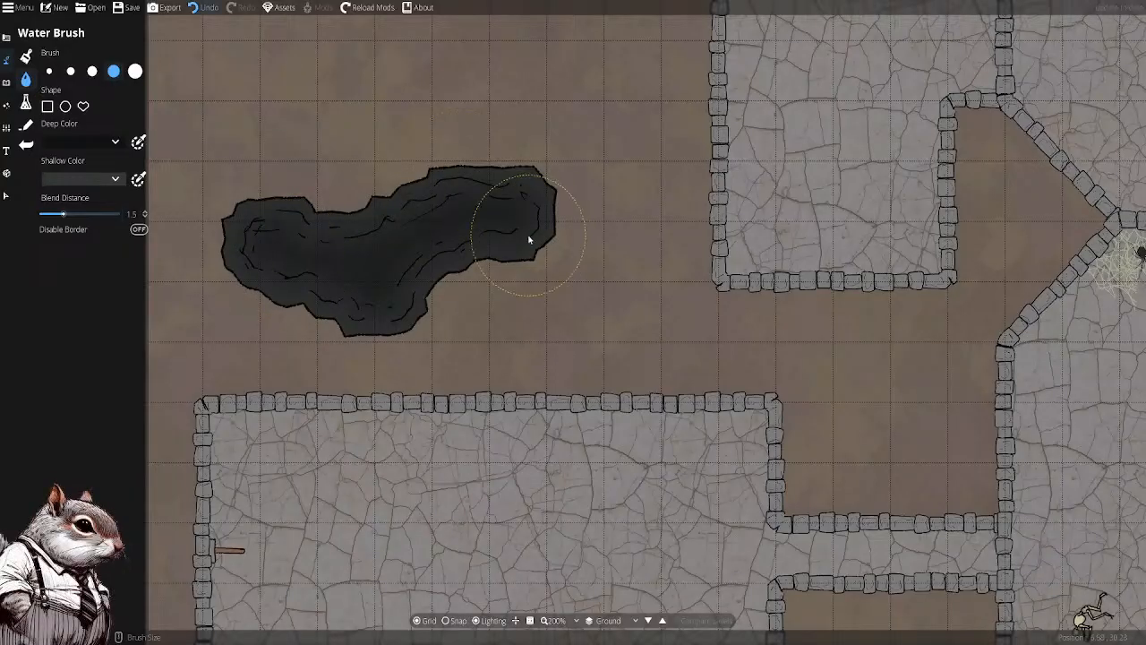
{"action": "key", "text": "ctrl+z"}
{"action": "mouse_move", "coordinate": [514, 173]}
{"action": "left_mouse_down"}
{"action": "mouse_move", "coordinate": [460, 223]}
{"action": "mouse_move", "coordinate": [509, 248]}
{"action": "left_mouse_up"}
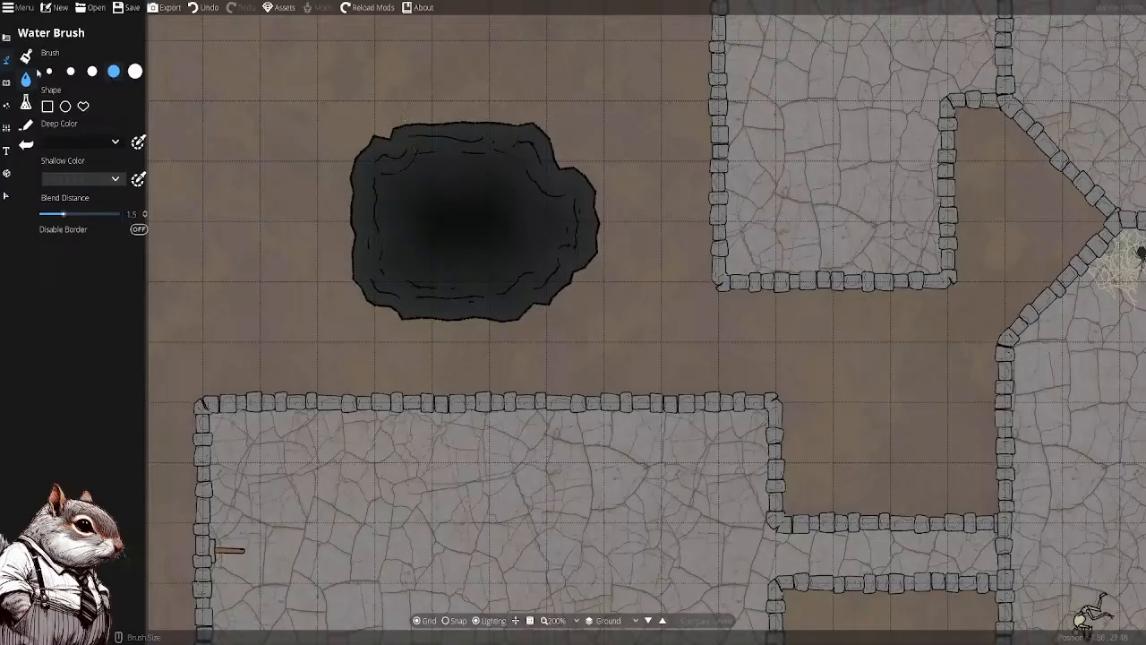
Ring the black pool north of the western room with a brown rocky cliff path of width 1, forming a pit
{"action": "left_click", "coordinate": [26, 125]}
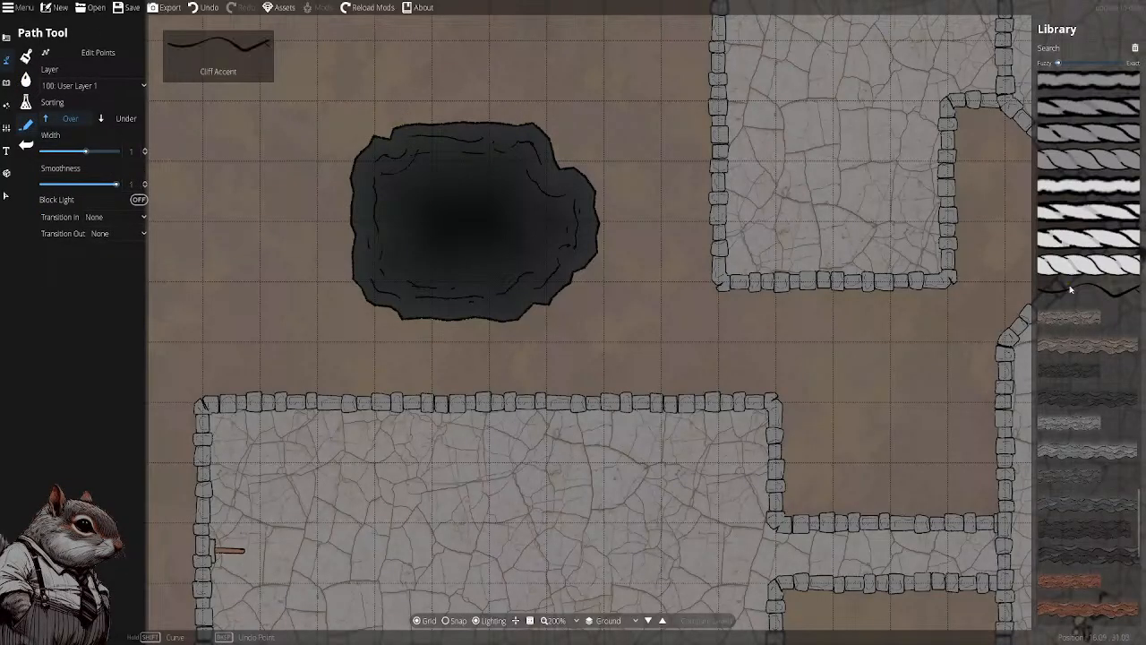
{"action": "left_click", "coordinate": [1074, 317]}
{"action": "left_click", "coordinate": [512, 133]}
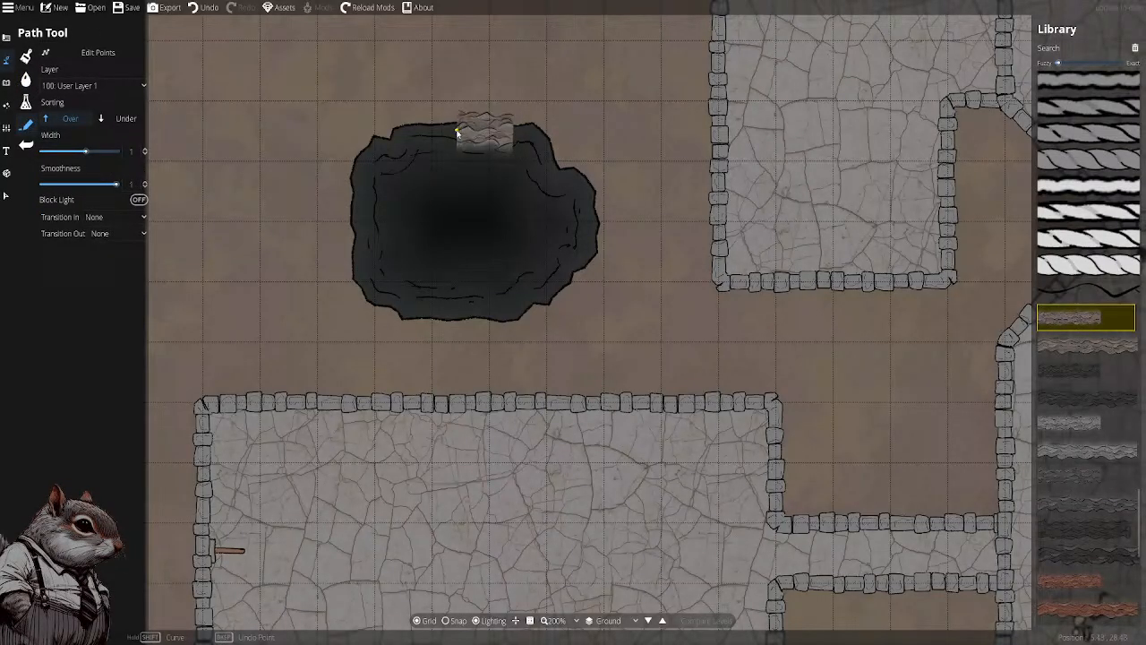
{"action": "right_click", "coordinate": [420, 134]}
{"action": "key", "text": "ctrl+z"}
{"action": "left_click", "coordinate": [430, 134]}
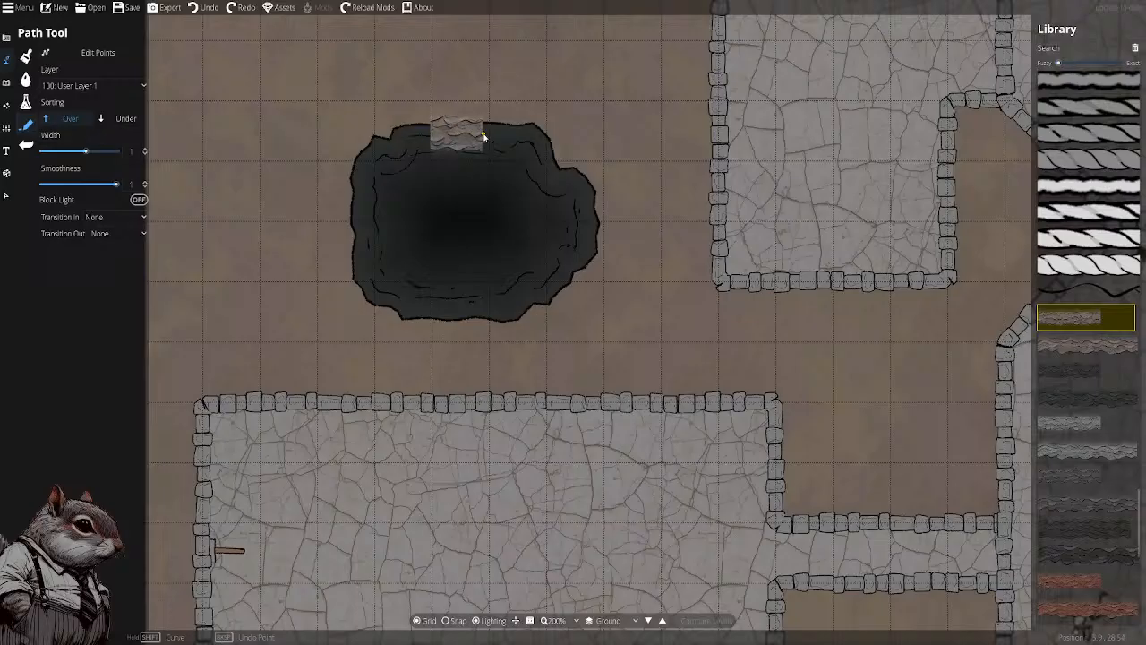
{"action": "mouse_move", "coordinate": [483, 136]}
{"action": "left_mouse_down"}
{"action": "mouse_move", "coordinate": [511, 128]}
{"action": "mouse_move", "coordinate": [549, 149]}
{"action": "mouse_move", "coordinate": [583, 185]}
{"action": "mouse_move", "coordinate": [591, 251]}
{"action": "mouse_move", "coordinate": [540, 297]}
{"action": "mouse_move", "coordinate": [430, 314]}
{"action": "mouse_move", "coordinate": [362, 291]}
{"action": "mouse_move", "coordinate": [349, 223]}
{"action": "mouse_move", "coordinate": [382, 136]}
{"action": "mouse_move", "coordinate": [437, 136]}
{"action": "left_mouse_up"}
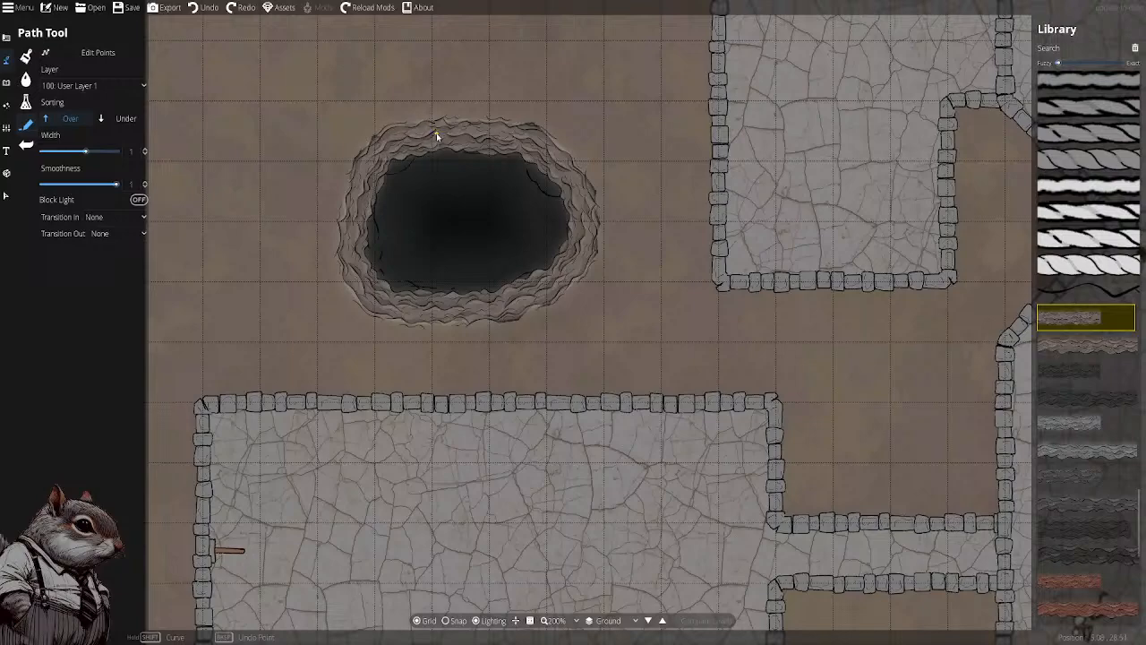
{"action": "left_click", "coordinate": [411, 130]}
{"action": "left_click", "coordinate": [435, 136]}
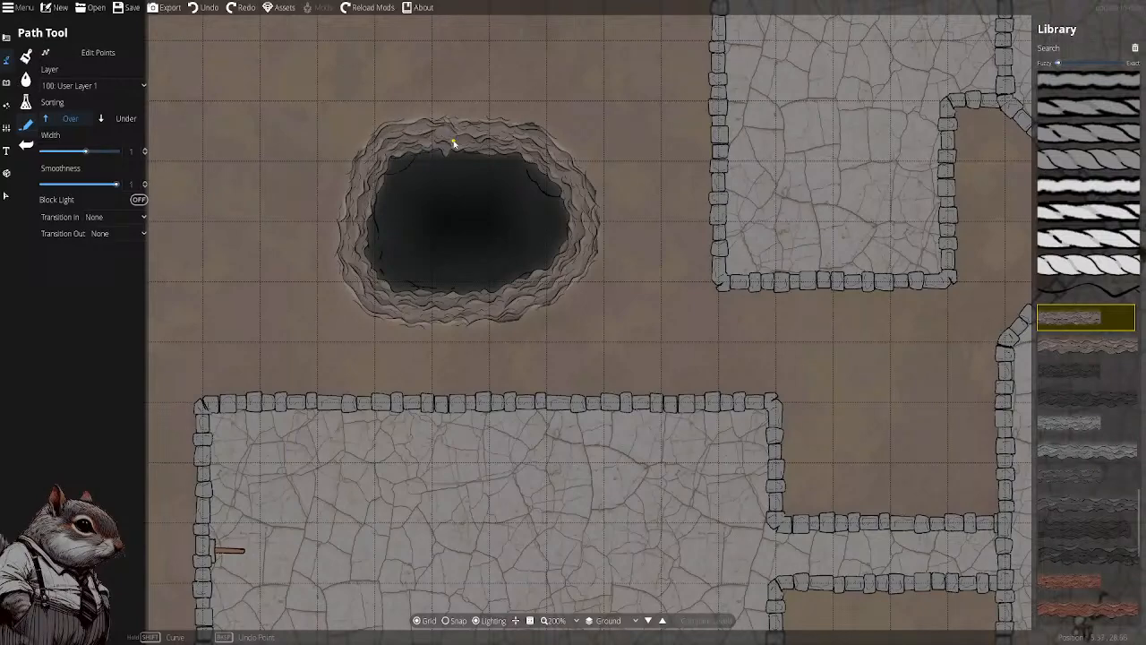
{"action": "left_click", "coordinate": [448, 137]}
{"action": "left_click_drag", "start_coordinate": [604, 240], "coordinate": [610, 270]}
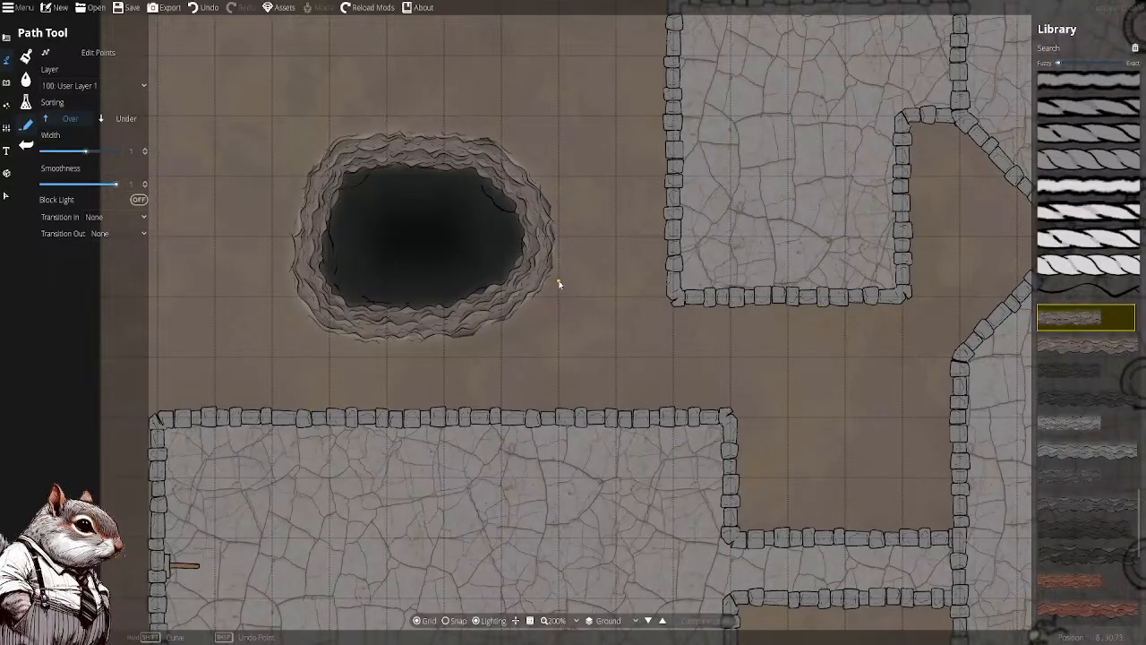
{"action": "left_click_drag", "start_coordinate": [563, 289], "coordinate": [613, 239]}
{"action": "scroll", "coordinate": [614, 240], "scroll_direction": "down", "scroll_amount": 2}
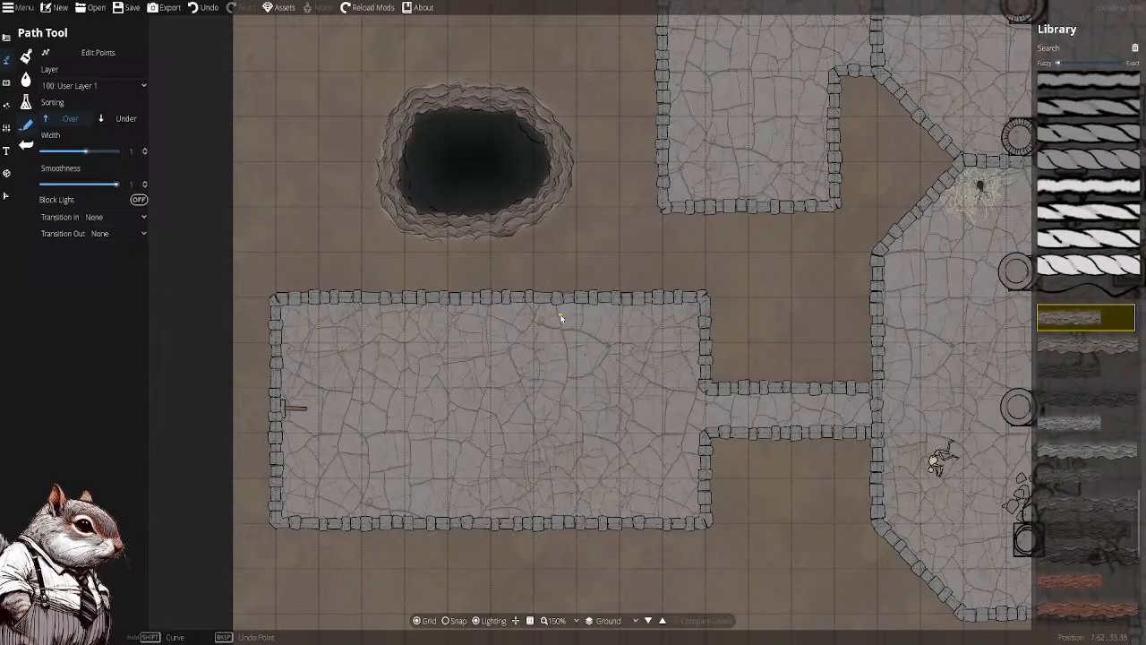
{"action": "left_click_drag", "start_coordinate": [445, 367], "coordinate": [451, 318]}
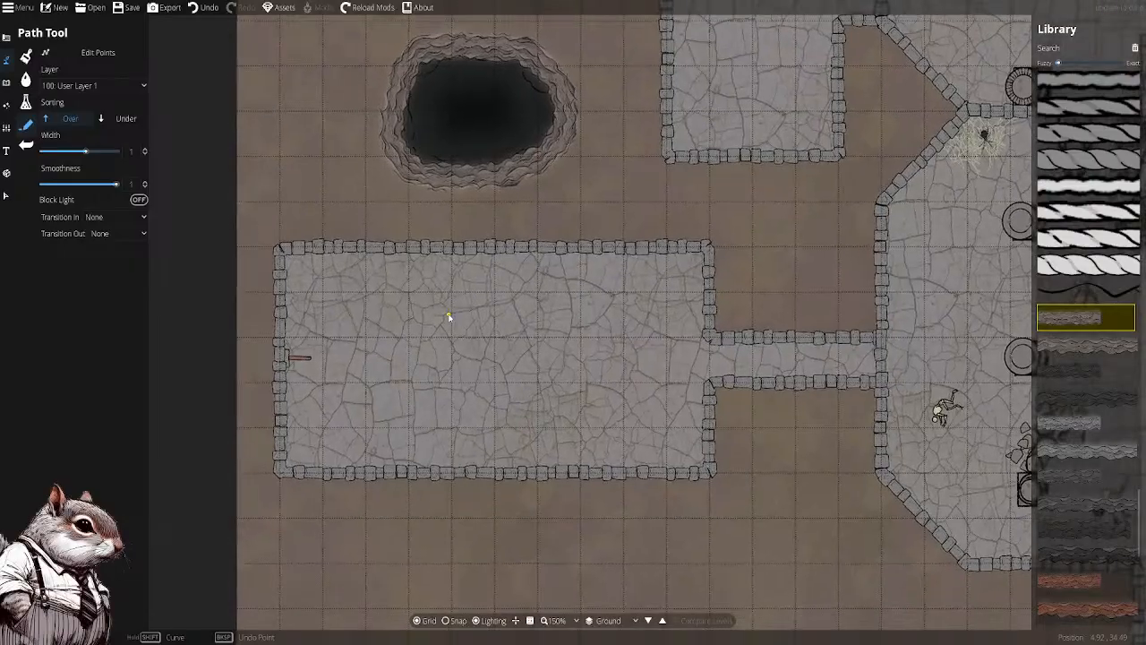
{"action": "left_click_drag", "start_coordinate": [506, 358], "coordinate": [515, 332]}
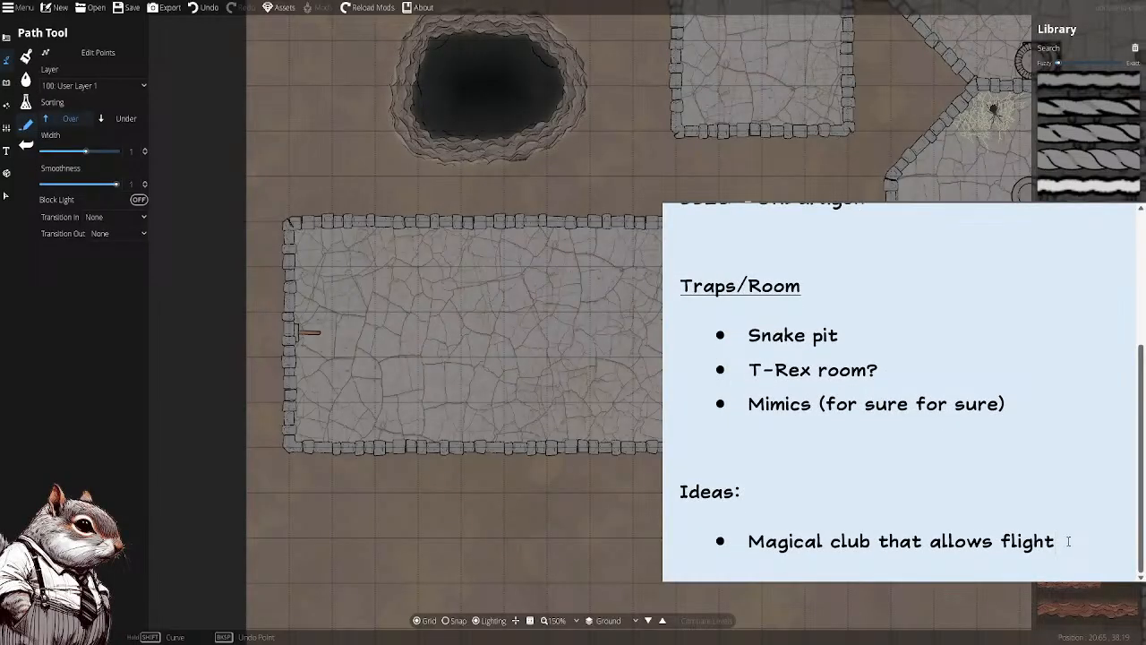
Switch to the notes document, add blank lines below the magical club idea, and sketch the western room's outline with its corridor in red
{"action": "key", "text": "Return"}
{"action": "key", "text": "Return"}
{"action": "key", "text": "Return"}
{"action": "key", "text": "Return"}
{"action": "key", "text": "Return"}
{"action": "key", "text": "Return"}
{"action": "key", "text": "Return"}
{"action": "key", "text": "Return"}
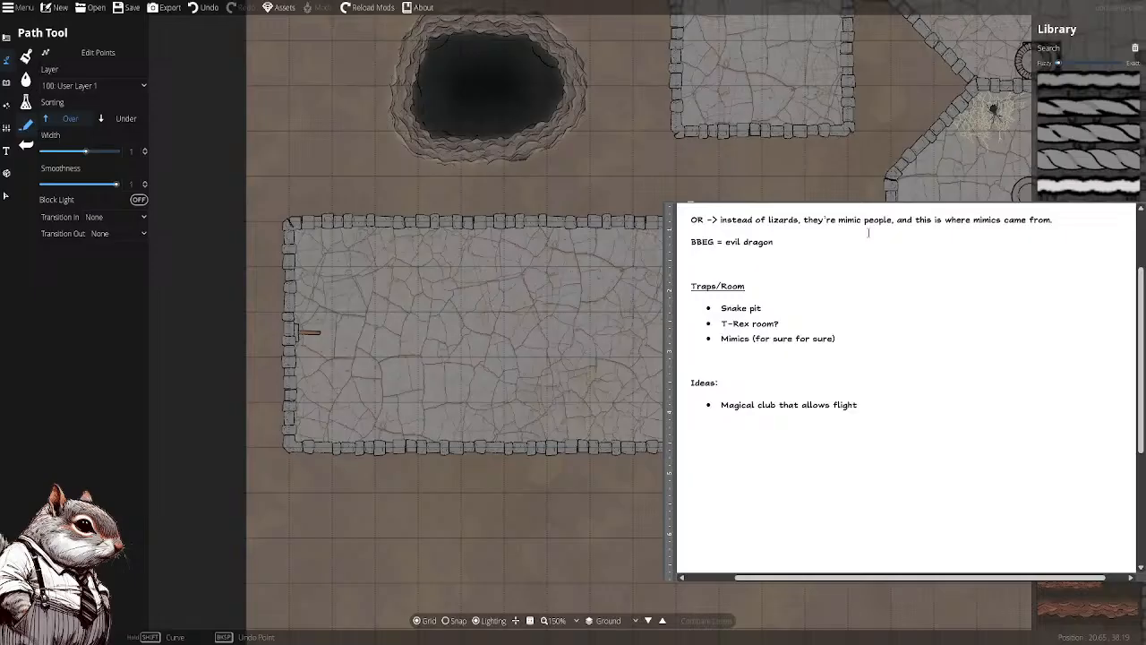
{"action": "scroll", "coordinate": [826, 361], "scroll_direction": "down", "scroll_amount": 5}
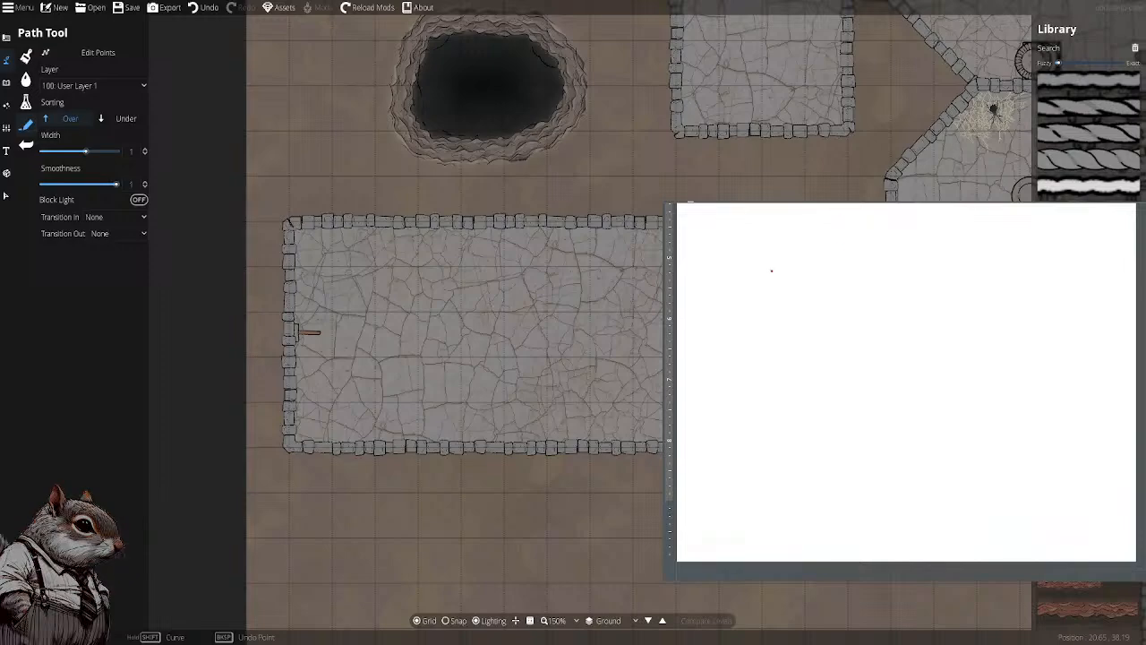
{"action": "mouse_move", "coordinate": [826, 283]}
{"action": "left_mouse_down"}
{"action": "mouse_move", "coordinate": [709, 285]}
{"action": "mouse_move", "coordinate": [716, 412]}
{"action": "mouse_move", "coordinate": [994, 416]}
{"action": "mouse_move", "coordinate": [1000, 375]}
{"action": "mouse_move", "coordinate": [1055, 371]}
{"action": "mouse_move", "coordinate": [1064, 343]}
{"action": "mouse_move", "coordinate": [1054, 331]}
{"action": "mouse_move", "coordinate": [1002, 331]}
{"action": "mouse_move", "coordinate": [999, 284]}
{"action": "mouse_move", "coordinate": [822, 283]}
{"action": "left_mouse_up"}
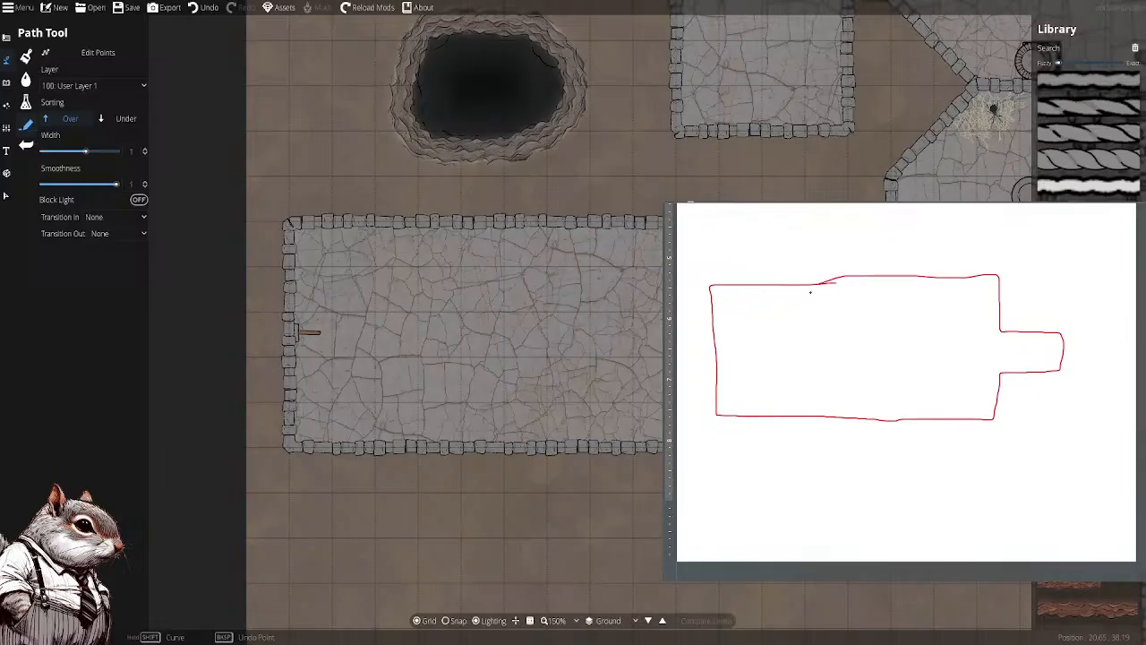
Try two wavy blue lines across the sketched room with S-shaped snake marks between them, and undo them all
{"action": "left_click_drag", "start_coordinate": [784, 293], "coordinate": [795, 449]}
{"action": "mouse_move", "coordinate": [860, 266]}
{"action": "left_mouse_down"}
{"action": "mouse_move", "coordinate": [854, 302]}
{"action": "mouse_move", "coordinate": [875, 447]}
{"action": "left_mouse_up"}
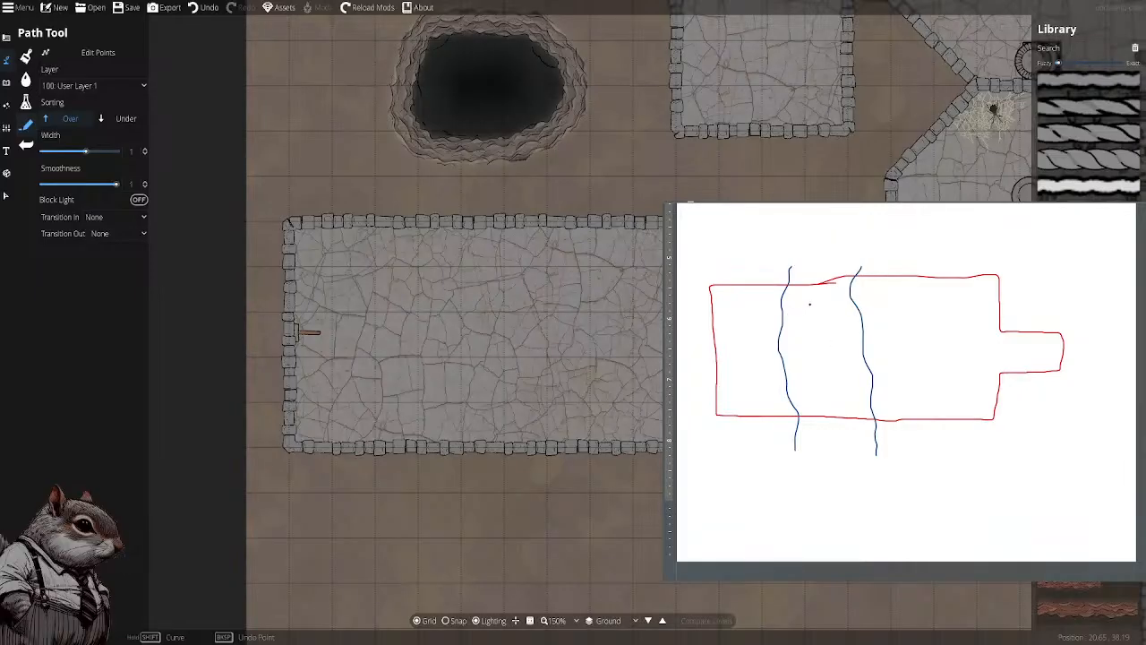
{"action": "left_click_drag", "start_coordinate": [816, 309], "coordinate": [823, 308]}
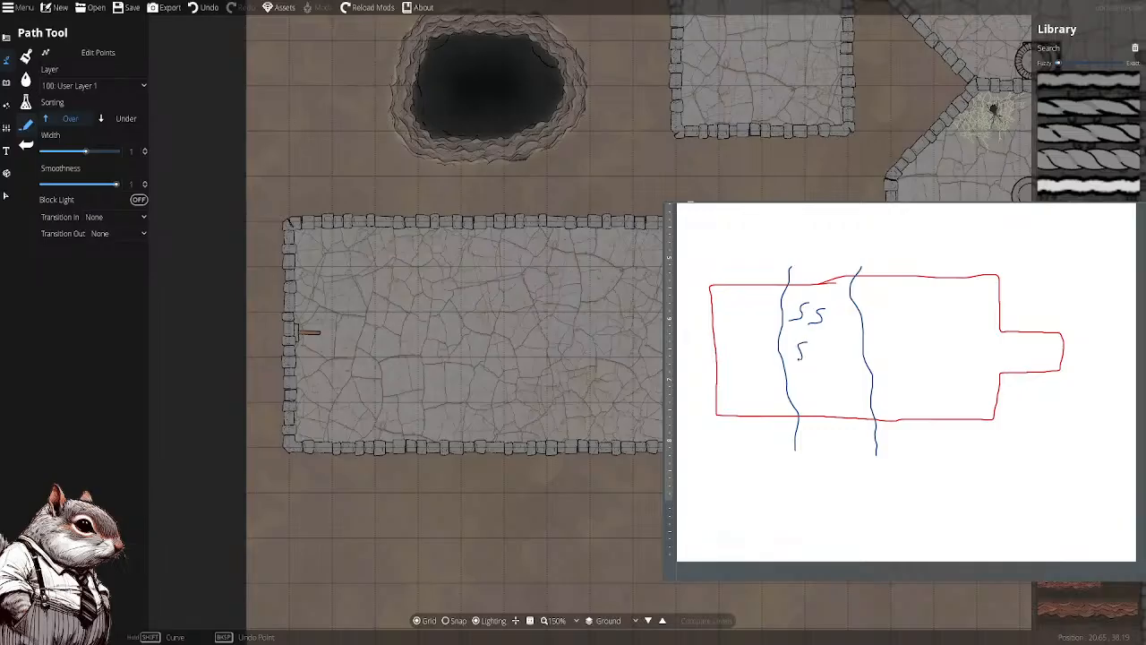
{"action": "left_click_drag", "start_coordinate": [815, 350], "coordinate": [817, 362]}
{"action": "key", "text": "ctrl+z"}
{"action": "key", "text": "ctrl+z"}
{"action": "key", "text": "ctrl+z"}
{"action": "key", "text": "ctrl+z"}
{"action": "key", "text": "ctrl+z"}
{"action": "key", "text": "ctrl+z"}
{"action": "key", "text": "ctrl+z"}
{"action": "key", "text": "ctrl+z"}
{"action": "key", "text": "ctrl+z"}
{"action": "key", "text": "ctrl+z"}
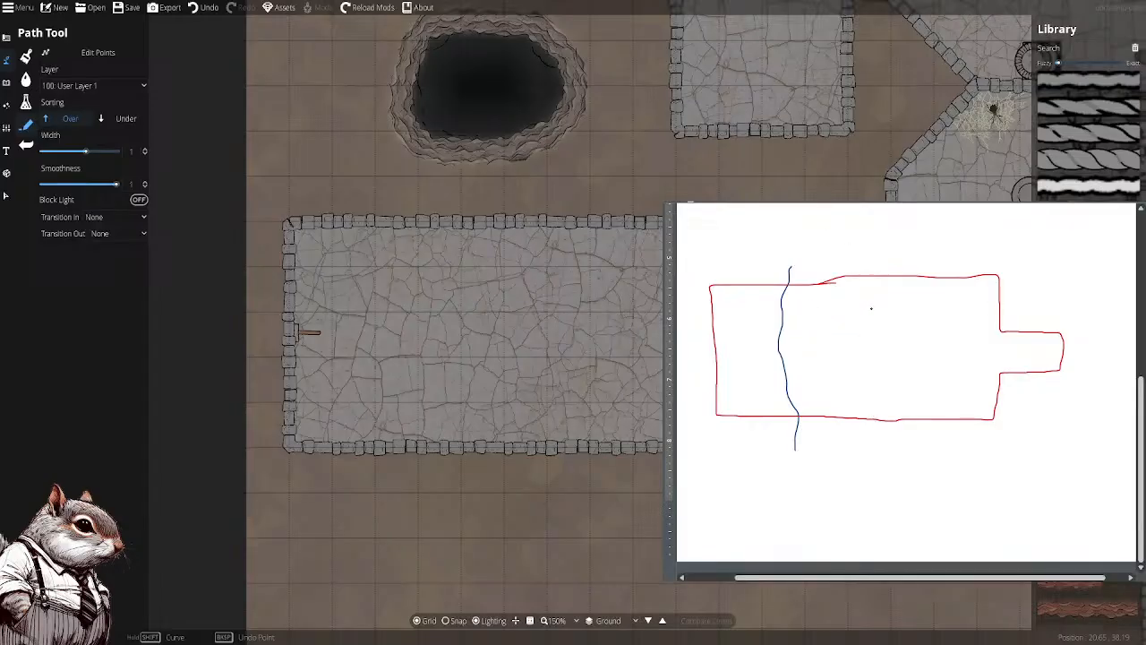
{"action": "key", "text": "ctrl+z"}
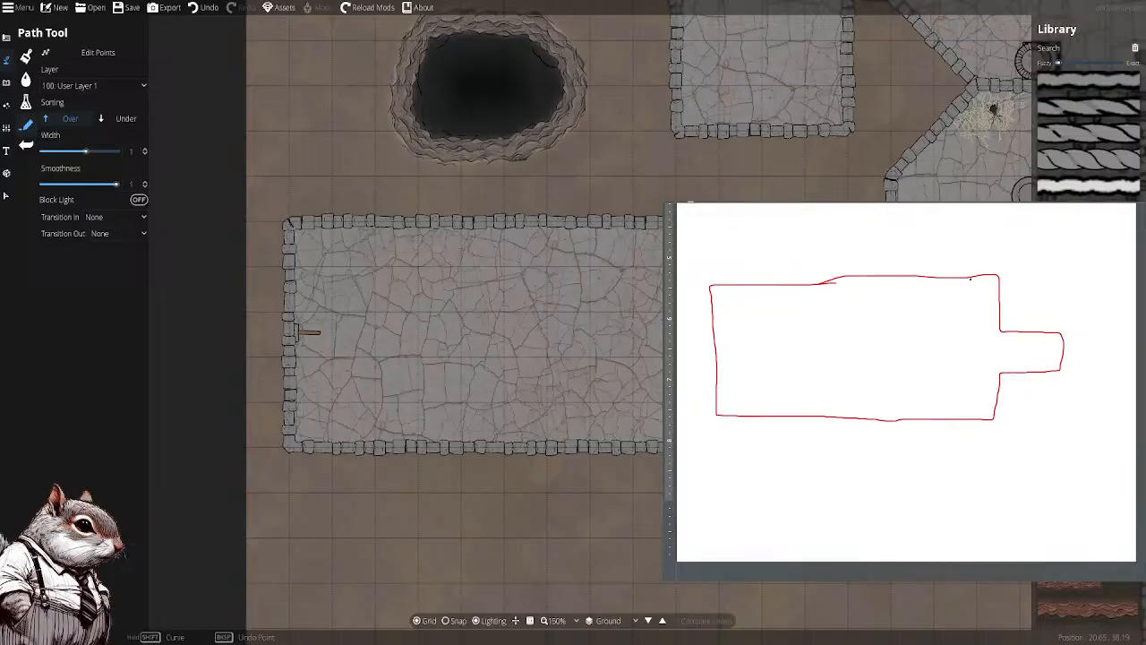
Sketch a blue pit with sloped, wavy-lined ends inside the room outline, plus red arcs along the long walls and a red snake
{"action": "left_click_drag", "start_coordinate": [969, 278], "coordinate": [970, 320]}
{"action": "left_click_drag", "start_coordinate": [959, 279], "coordinate": [945, 298]}
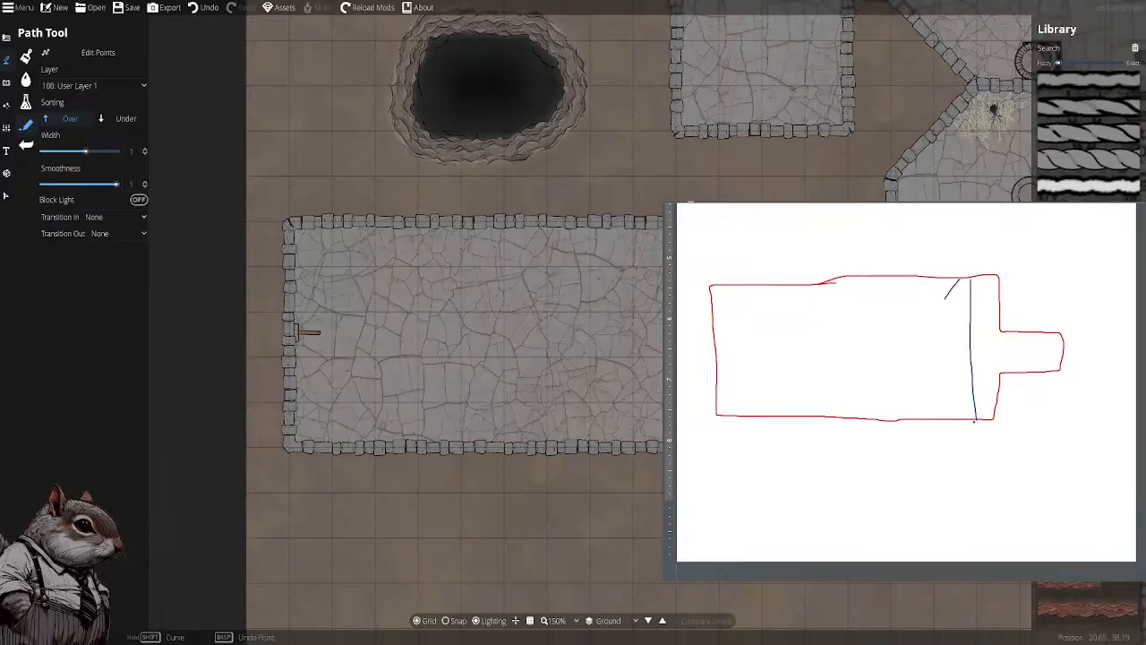
{"action": "left_click_drag", "start_coordinate": [974, 420], "coordinate": [952, 418]}
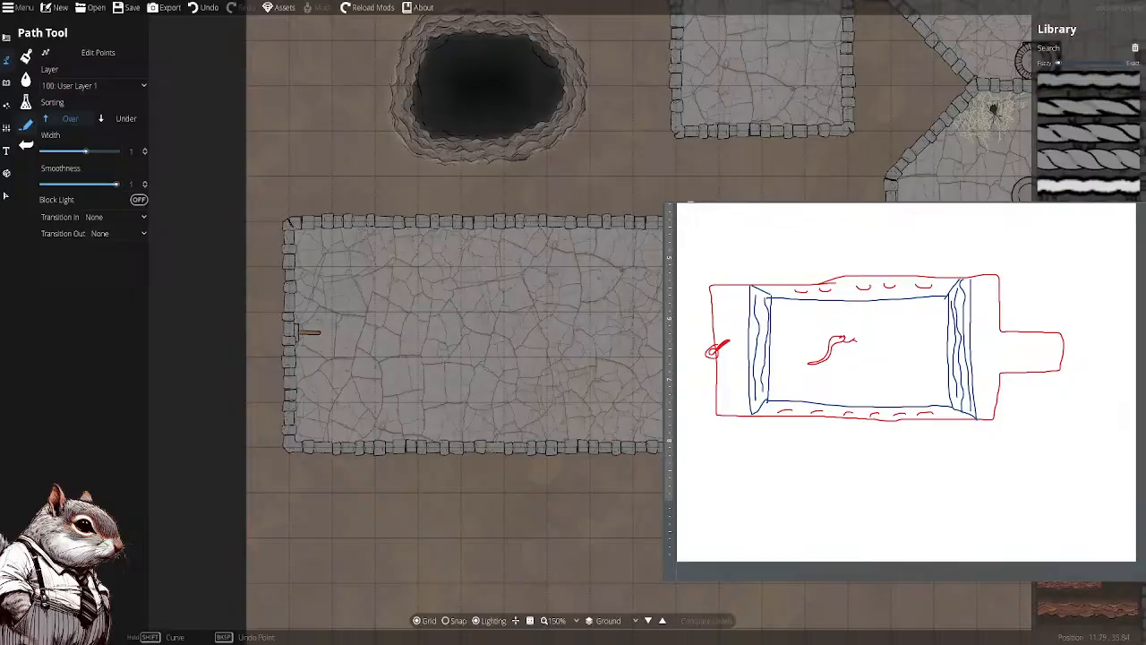
Add an underlined "Snake Room" heading above the sketch with a first bullet reading "Sinking Sank Pit"
{"action": "scroll", "coordinate": [811, 310], "scroll_direction": "up", "scroll_amount": 3}
{"action": "scroll", "coordinate": [811, 313], "scroll_direction": "down", "scroll_amount": 1}
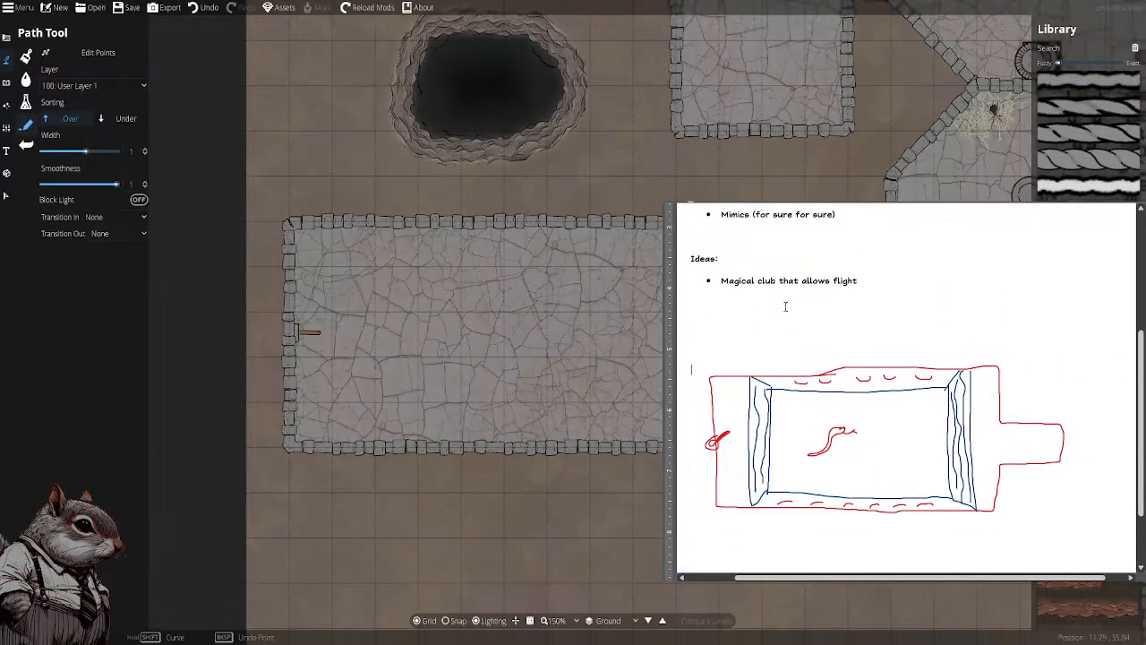
{"action": "left_click", "coordinate": [785, 307]}
{"action": "left_click", "coordinate": [744, 339]}
{"action": "type", "text": "Snake Room"}
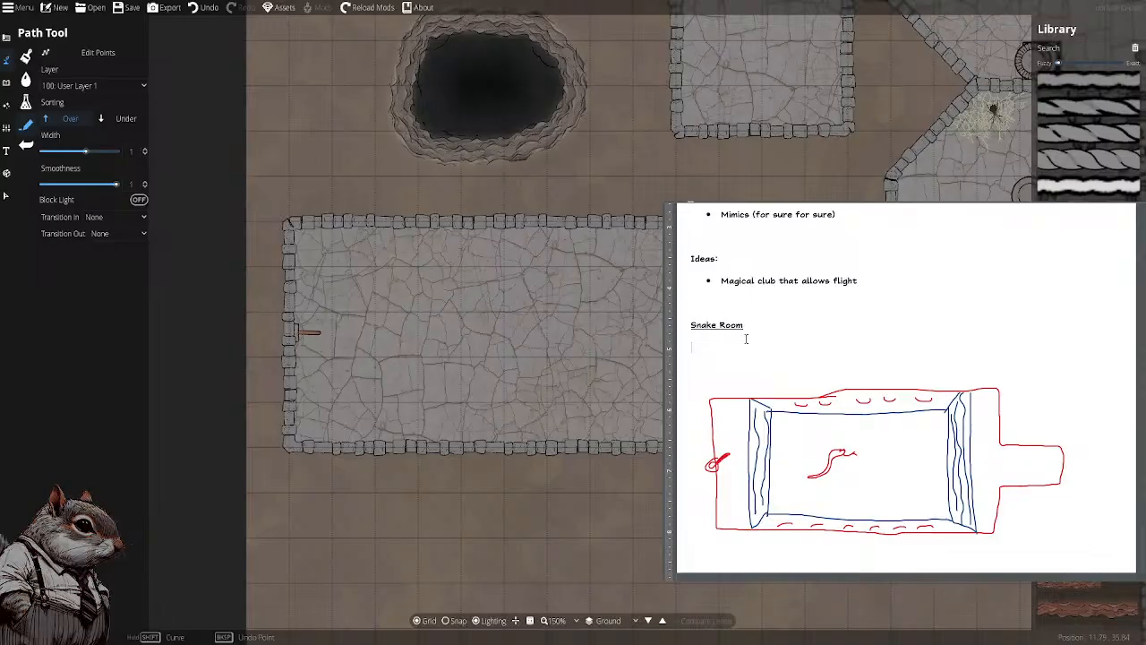
{"action": "type", "text": "- "}
{"action": "type", "text": "Sinking Sank Pit"}
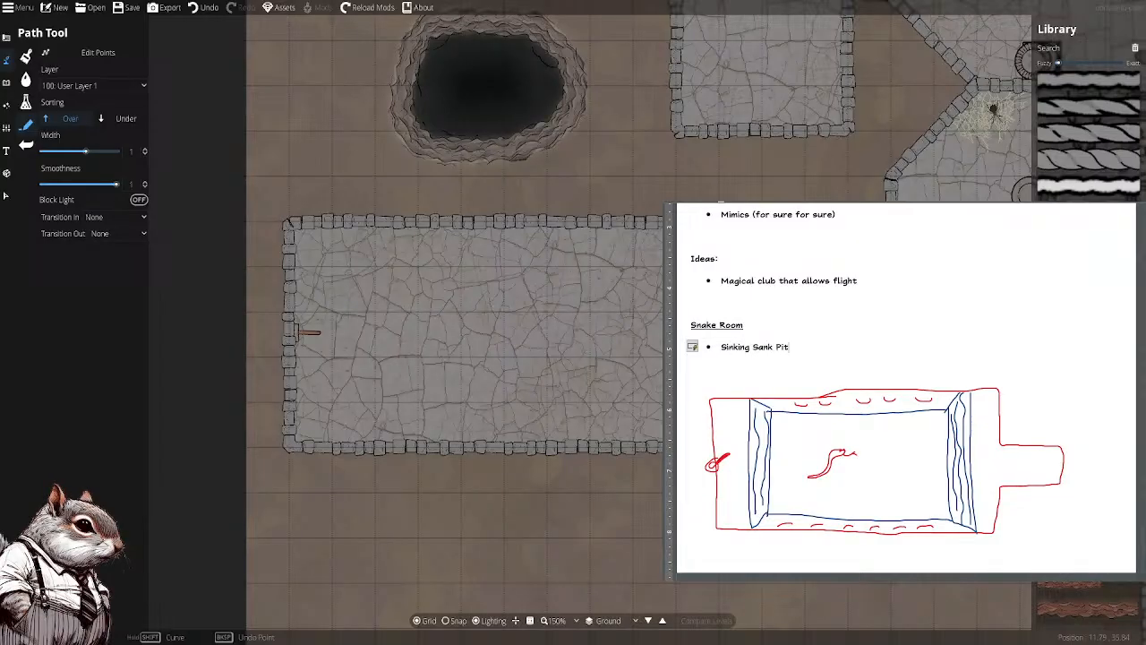
Add a second Snake Room bullet reading "Deep pit with a bunch of snakes"
{"action": "key", "text": "Return"}
{"action": "type", "text": "Deep w"}
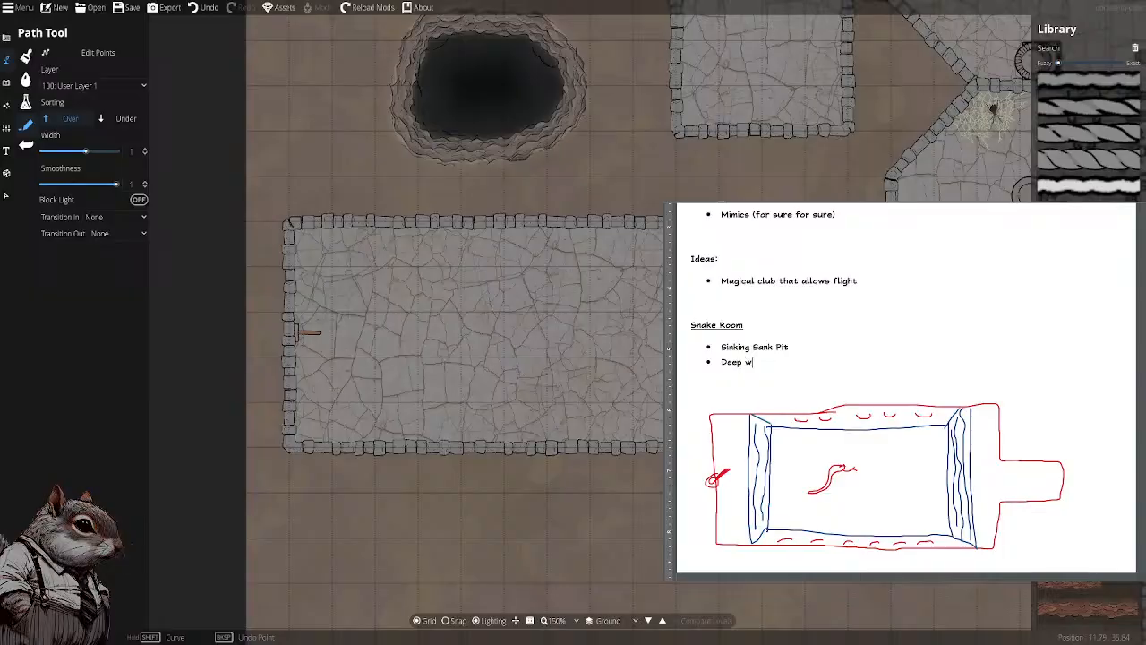
{"action": "key", "text": "BackSpace"}
{"action": "type", "text": "pit with a bunch o"}
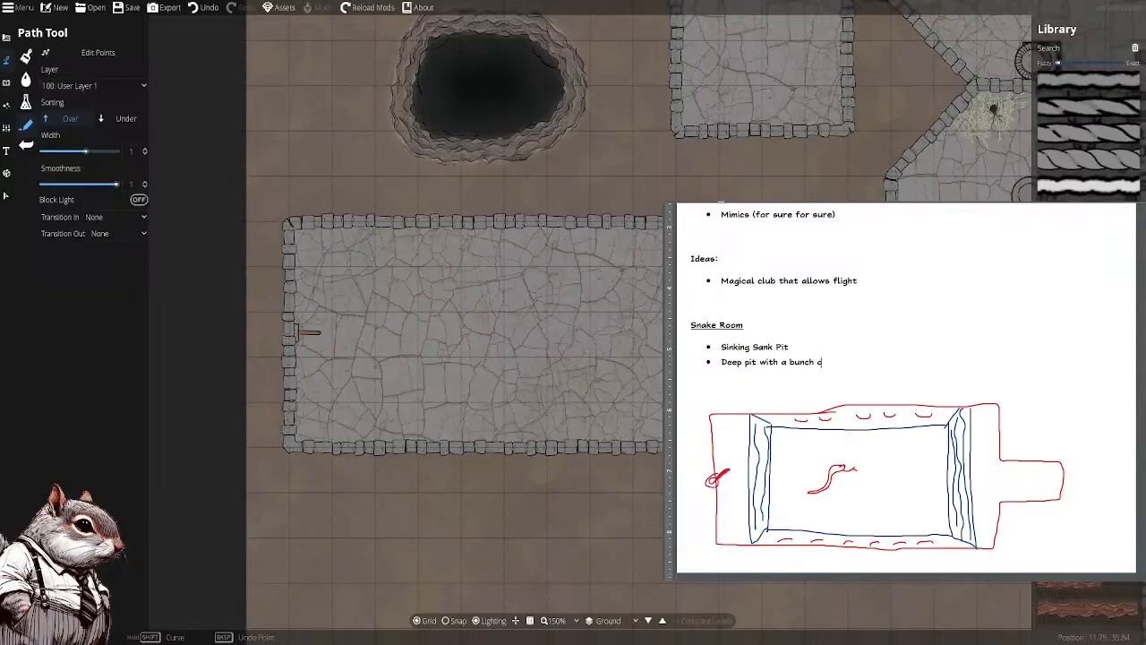
{"action": "type", "text": "f snakes"}
{"action": "key", "text": "Return"}
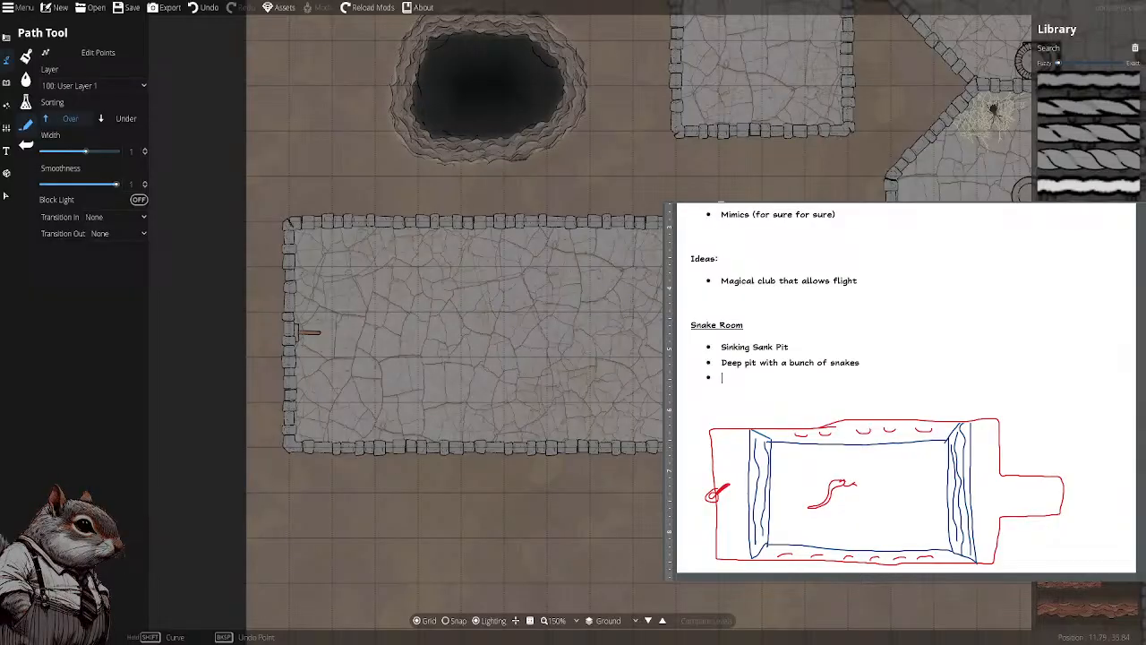
Add the Snake Room bullets "Snake elemental", "One big snake" and "Snakes from the ceiling"
{"action": "type", "text": "Snake elemental"}
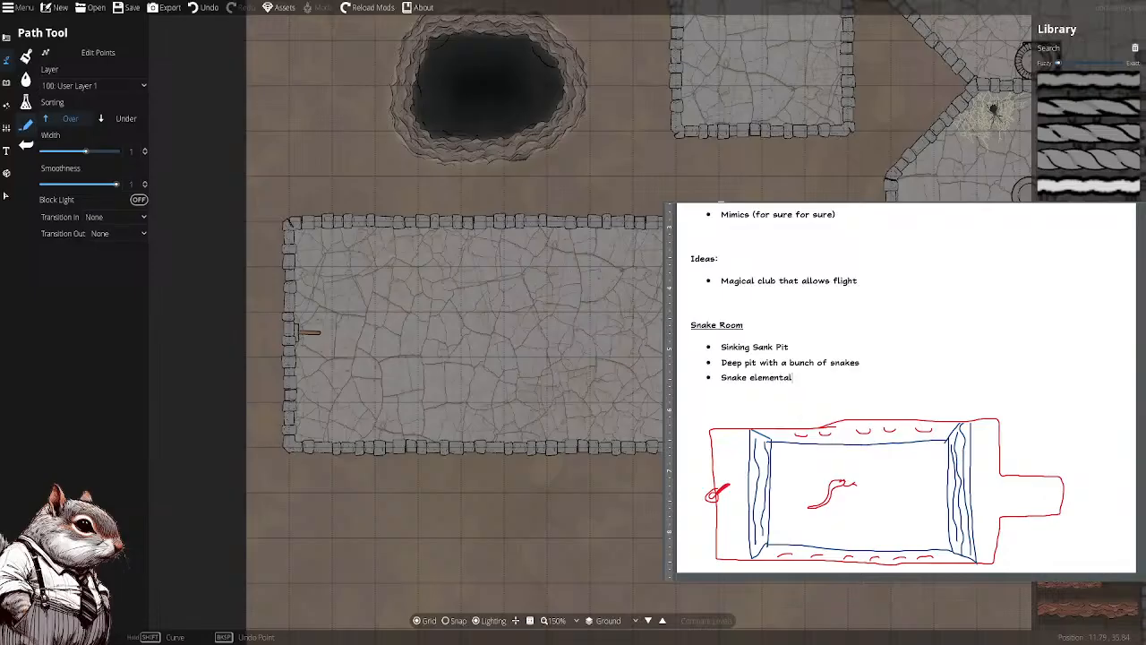
{"action": "key", "text": "Return"}
{"action": "type", "text": "One big snake"}
{"action": "key", "text": "Return"}
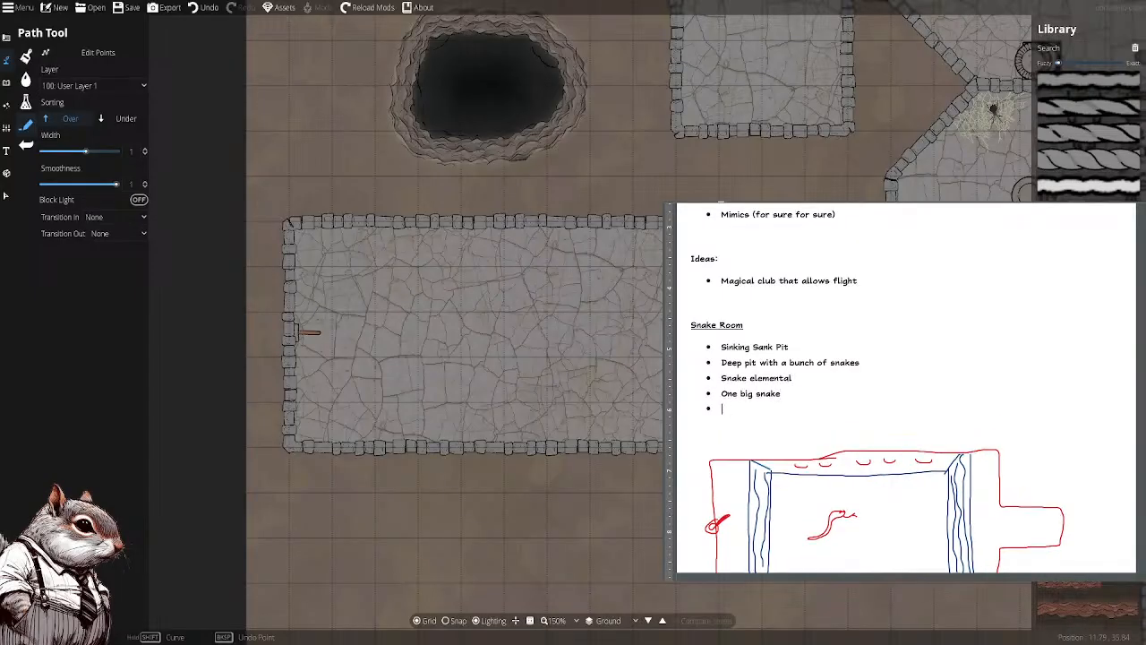
{"action": "type", "text": "Snakes from the ceiling"}
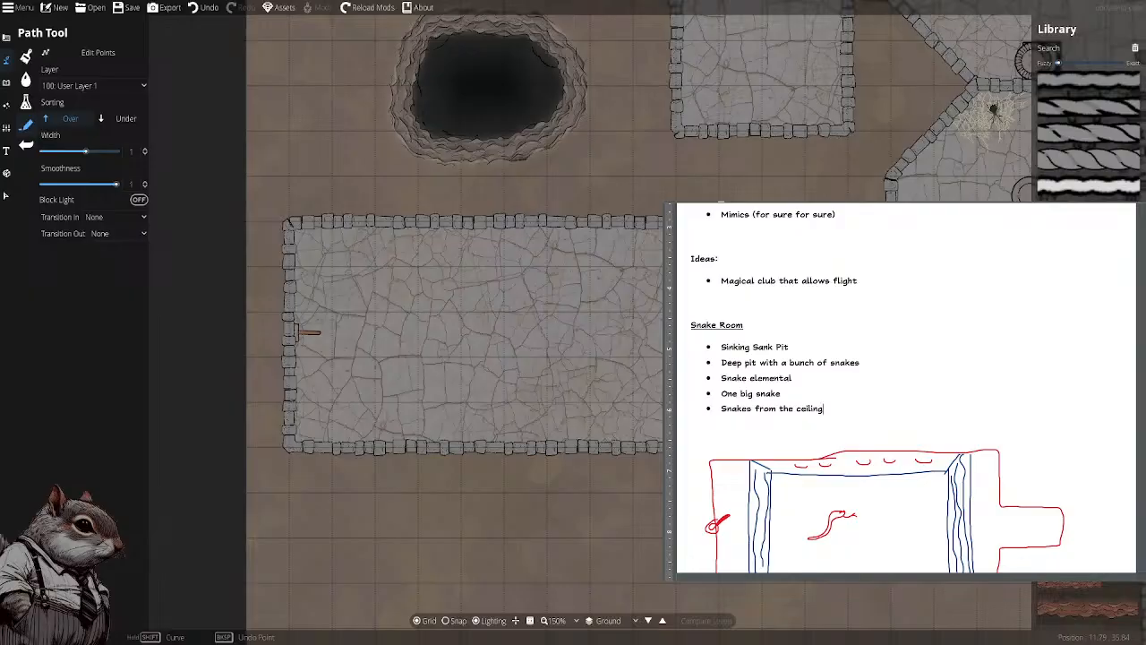
{"action": "scroll", "coordinate": [851, 389], "scroll_direction": "up", "scroll_amount": 3}
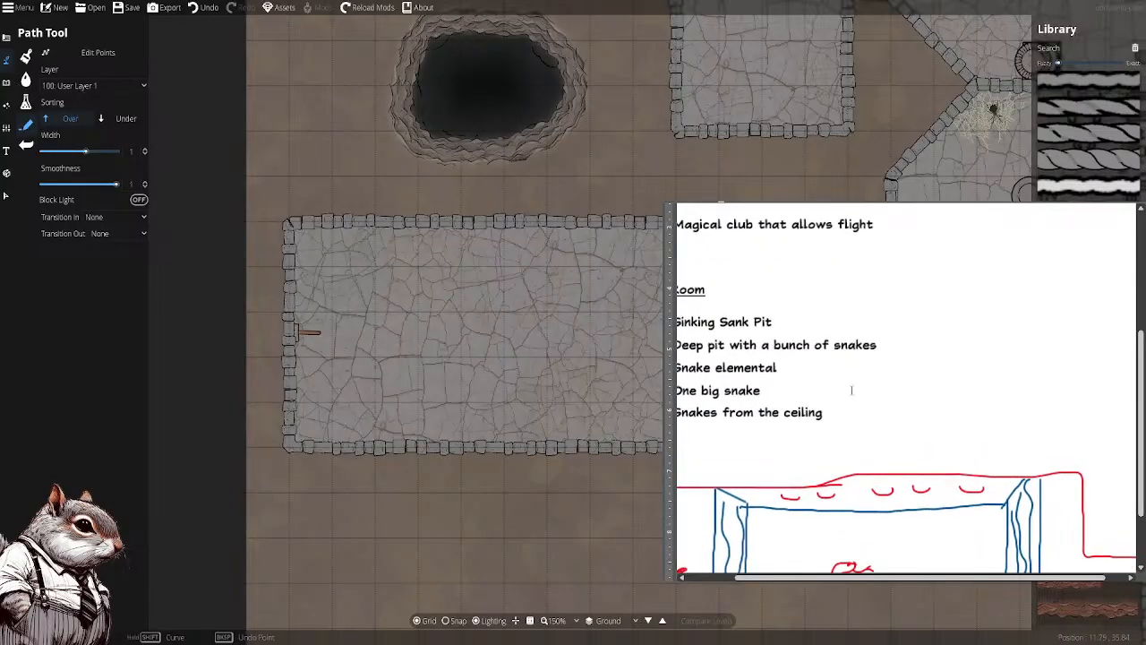
{"action": "scroll", "coordinate": [851, 390], "scroll_direction": "left", "scroll_amount": 3}
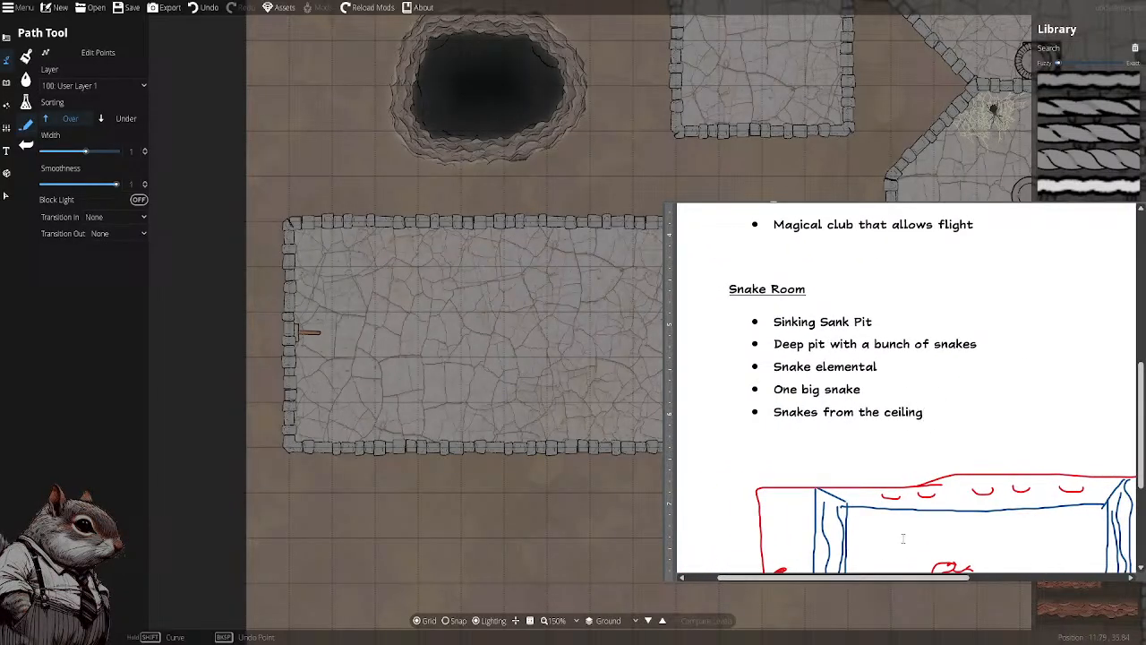
{"action": "scroll", "coordinate": [902, 537], "scroll_direction": "right", "scroll_amount": 1}
{"action": "scroll", "coordinate": [902, 537], "scroll_direction": "down", "scroll_amount": 2}
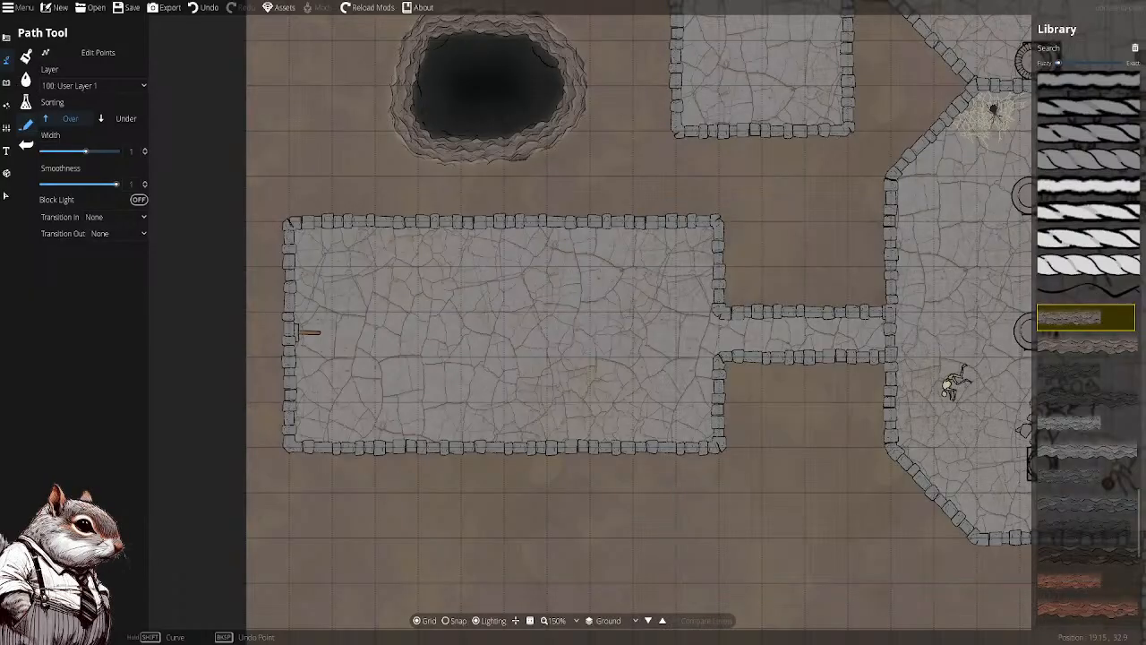
{"action": "left_click_drag", "start_coordinate": [794, 210], "coordinate": [773, 222]}
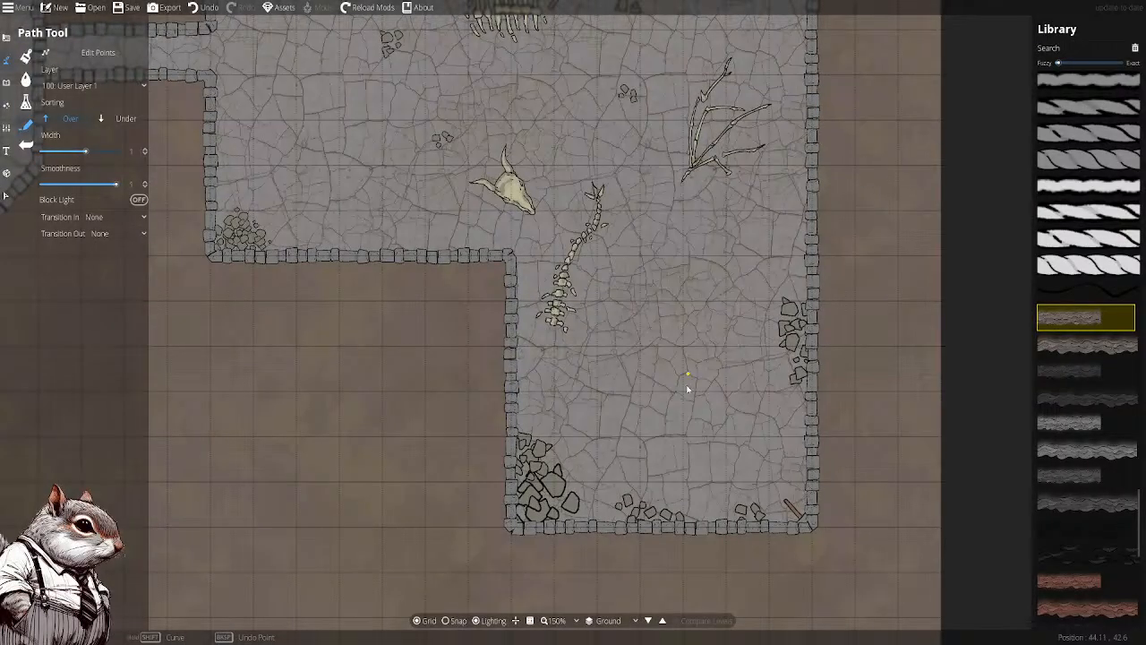
Save the dungeon map
{"action": "left_click_drag", "start_coordinate": [657, 368], "coordinate": [763, 424]}
{"action": "left_click_drag", "start_coordinate": [541, 362], "coordinate": [570, 379]}
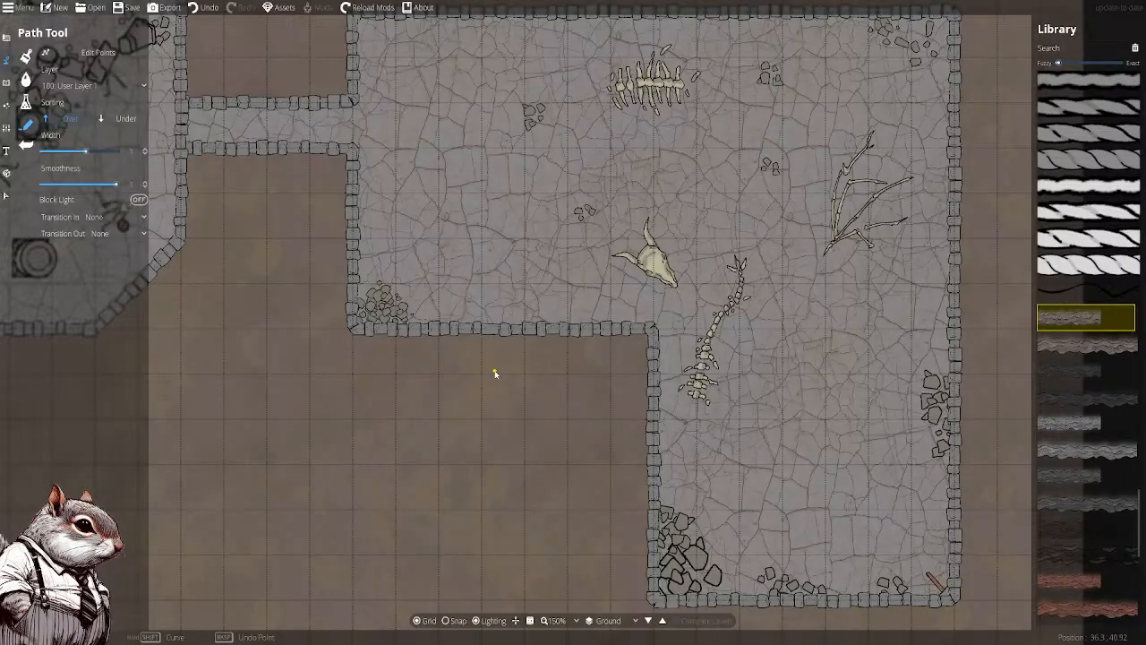
{"action": "left_click_drag", "start_coordinate": [491, 163], "coordinate": [578, 278]}
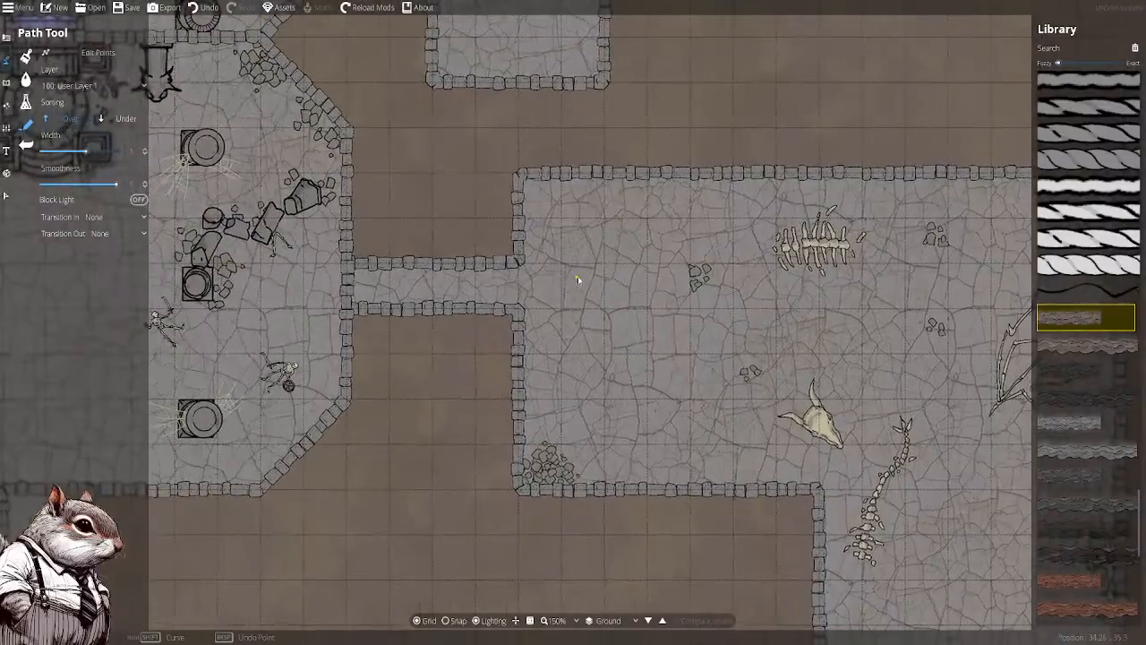
{"action": "left_click_drag", "start_coordinate": [412, 205], "coordinate": [540, 278]}
{"action": "left_click_drag", "start_coordinate": [434, 220], "coordinate": [639, 239]}
{"action": "left_click_drag", "start_coordinate": [474, 223], "coordinate": [532, 282]}
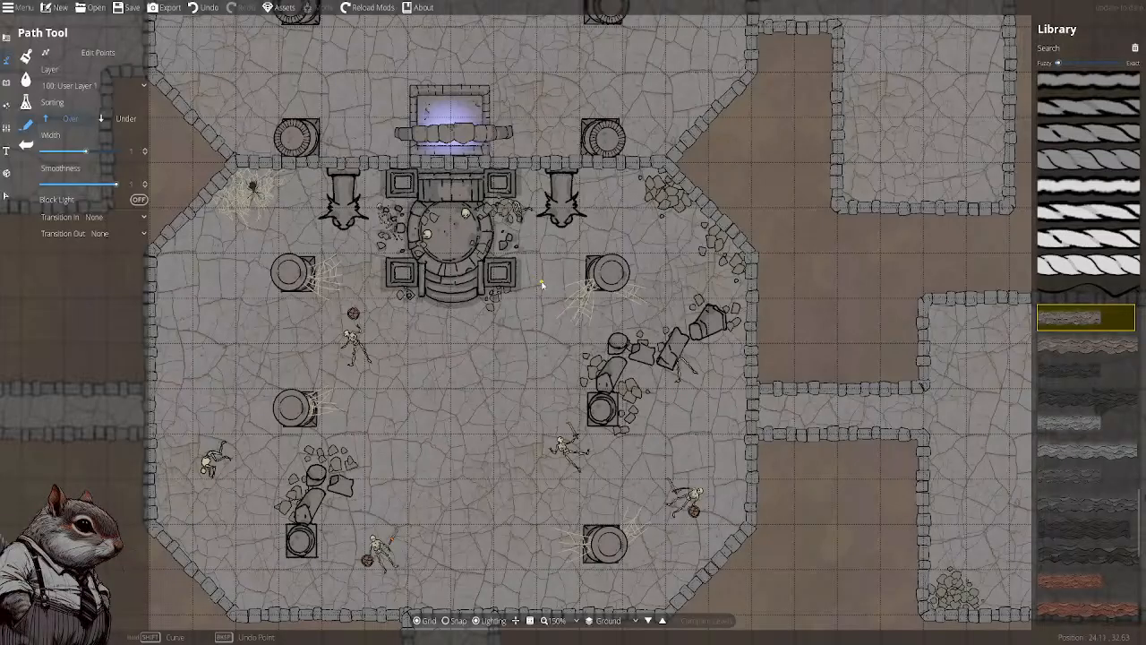
{"action": "left_click", "coordinate": [125, 9]}
Examine the two central pillared halls and the corridor with the staircase north of them
{"action": "left_click_drag", "start_coordinate": [571, 311], "coordinate": [327, 241]}
{"action": "left_click_drag", "start_coordinate": [570, 201], "coordinate": [465, 315]}
{"action": "left_click_drag", "start_coordinate": [509, 166], "coordinate": [521, 317]}
{"action": "left_click_drag", "start_coordinate": [481, 276], "coordinate": [605, 305]}
{"action": "left_click_drag", "start_coordinate": [413, 252], "coordinate": [644, 275]}
{"action": "scroll", "coordinate": [555, 271], "scroll_direction": "down", "scroll_amount": 1}
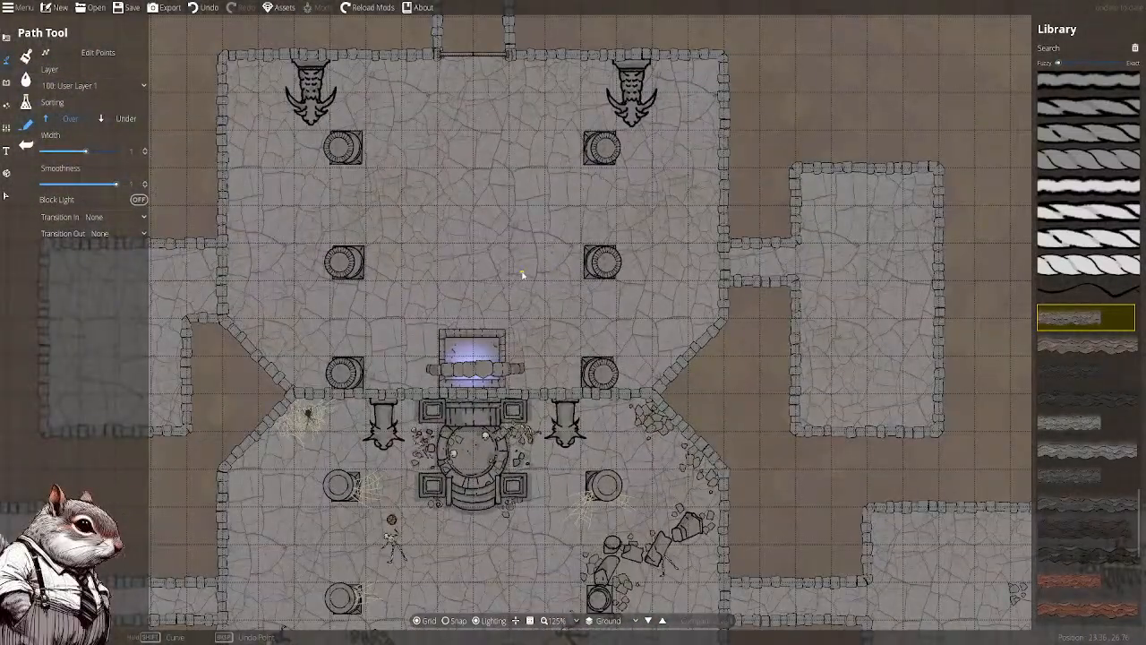
{"action": "left_click_drag", "start_coordinate": [522, 271], "coordinate": [602, 184]}
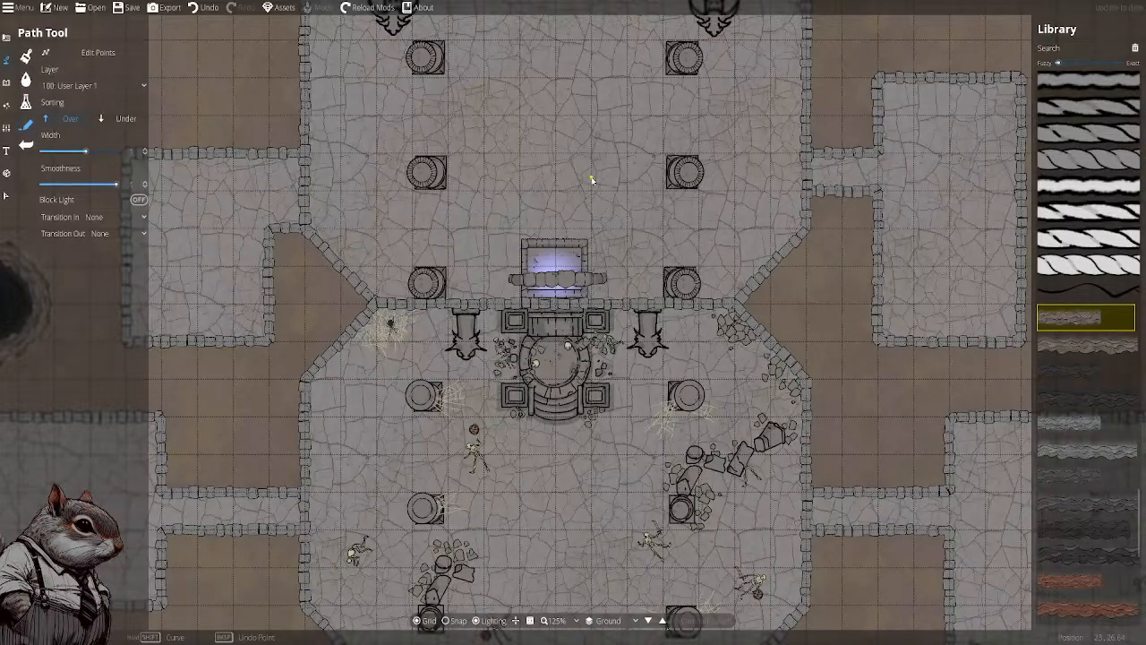
{"action": "left_click_drag", "start_coordinate": [646, 364], "coordinate": [624, 215]}
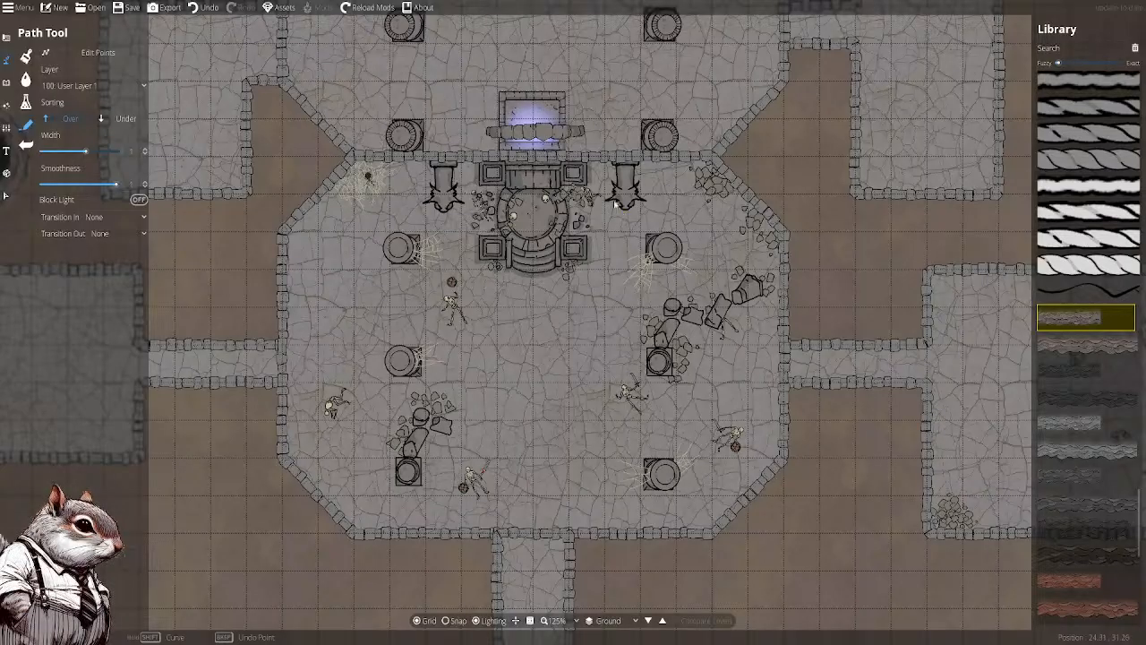
{"action": "left_click_drag", "start_coordinate": [606, 376], "coordinate": [635, 561]}
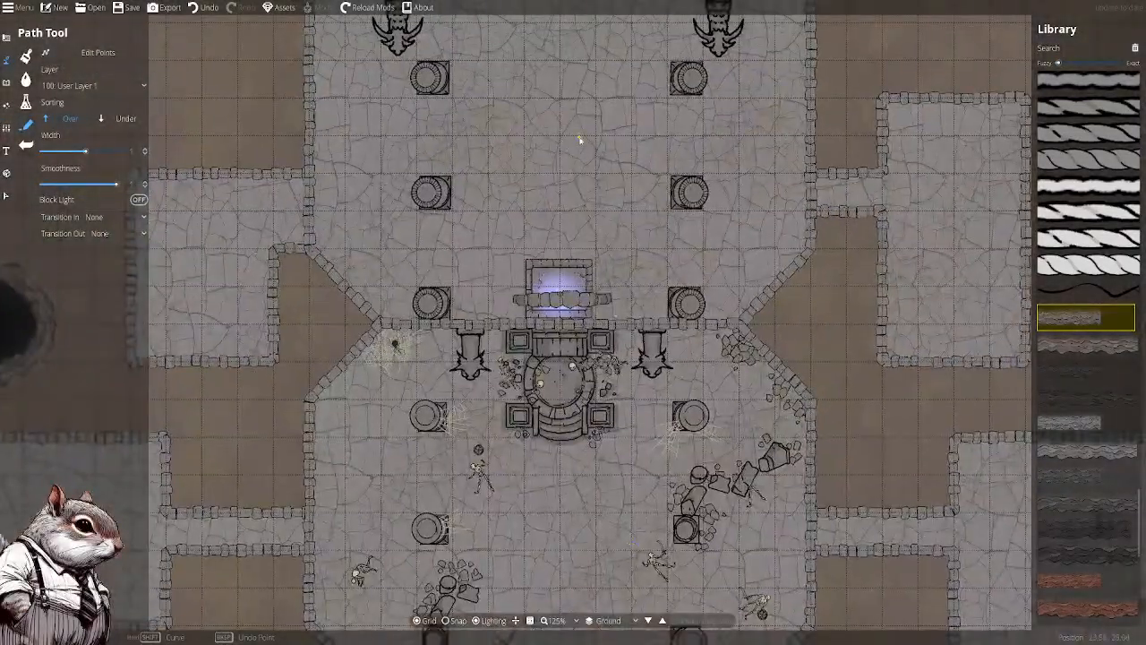
{"action": "left_click_drag", "start_coordinate": [581, 141], "coordinate": [549, 603]}
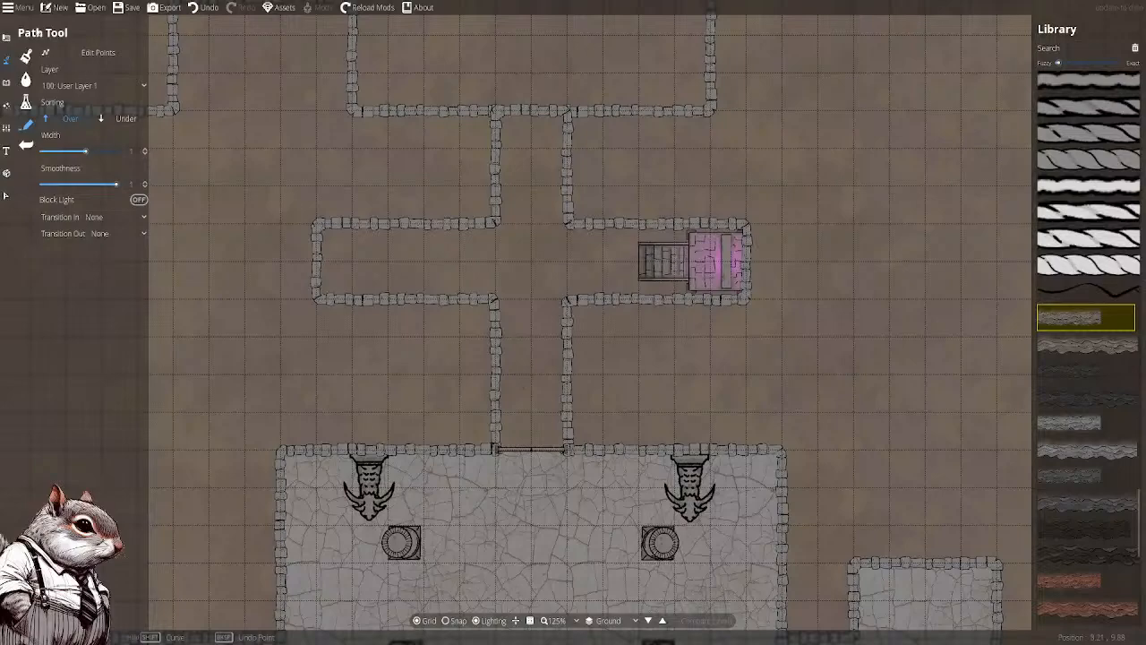
Open the recent map "NUTS - Cavemen" and examine its outdoor ruins, wide stairs and campsite
{"action": "left_click", "coordinate": [20, 7]}
{"action": "mouse_move", "coordinate": [51, 28]}
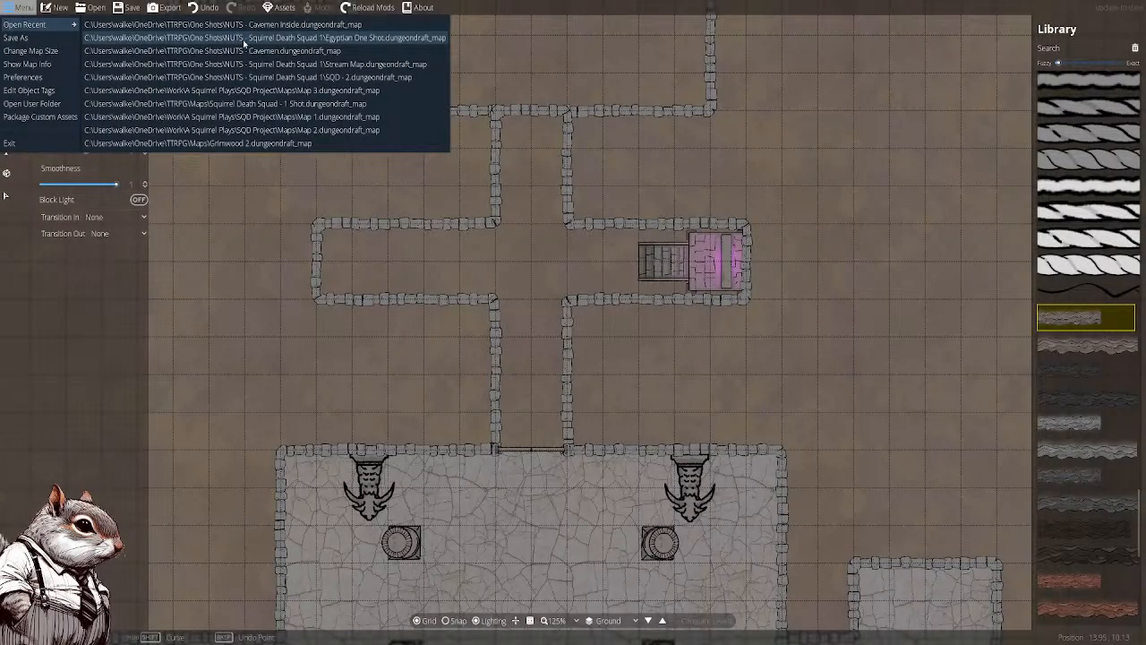
{"action": "left_click", "coordinate": [312, 52]}
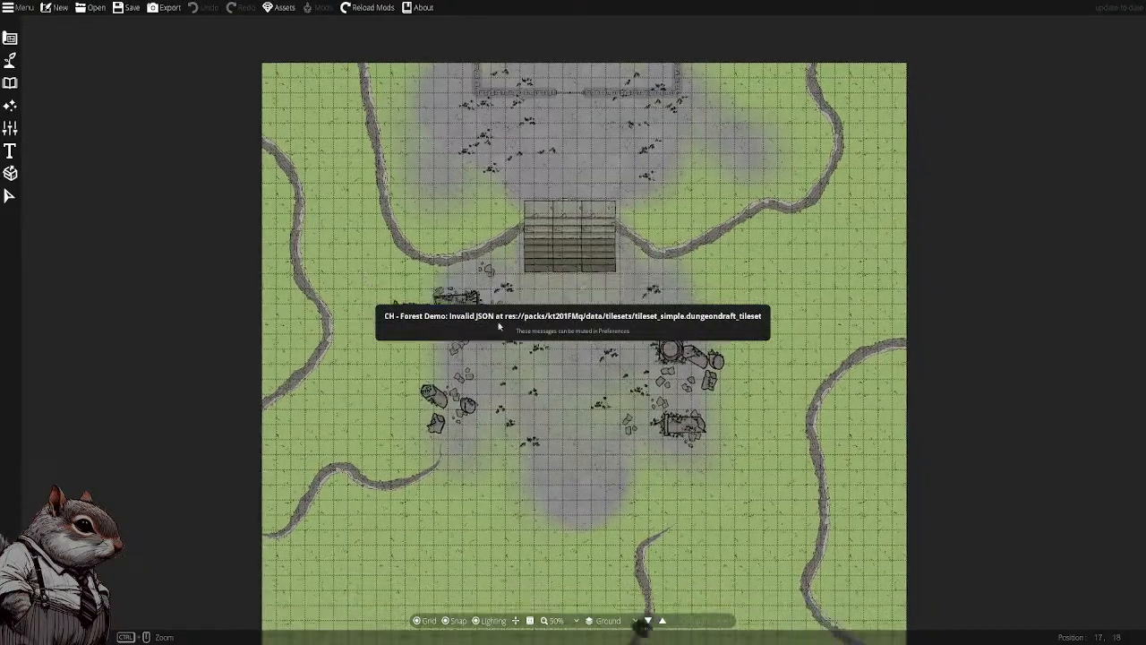
{"action": "scroll", "coordinate": [499, 327], "scroll_direction": "down", "scroll_amount": 4}
{"action": "scroll", "coordinate": [529, 184], "scroll_direction": "down", "scroll_amount": 2}
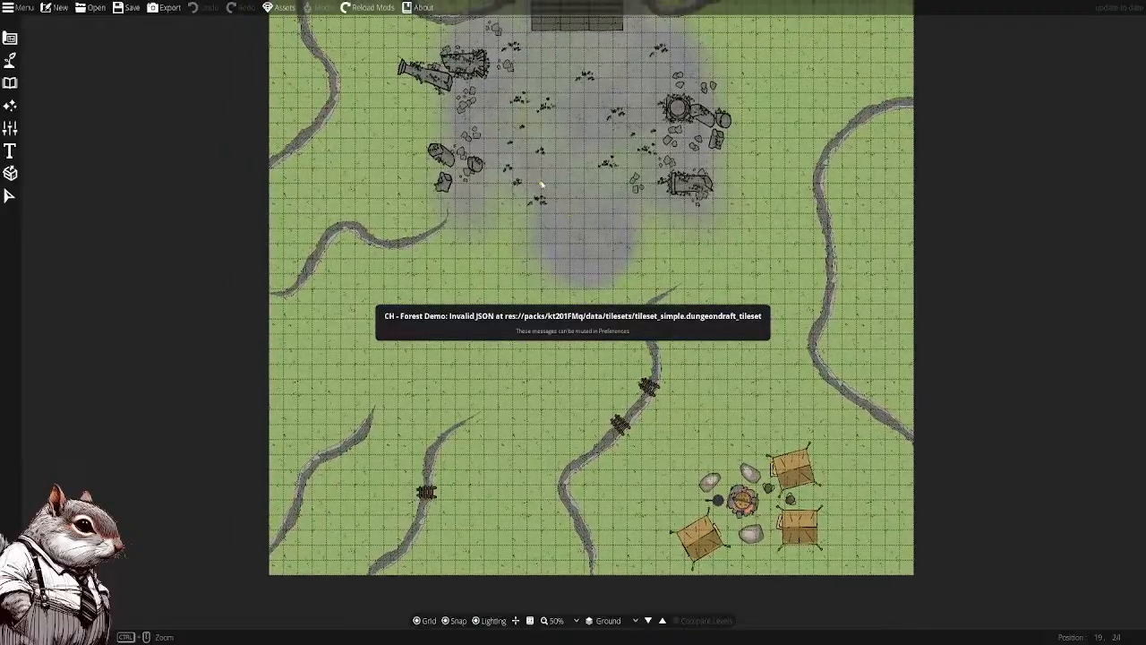
{"action": "left_click_drag", "start_coordinate": [578, 284], "coordinate": [589, 303]}
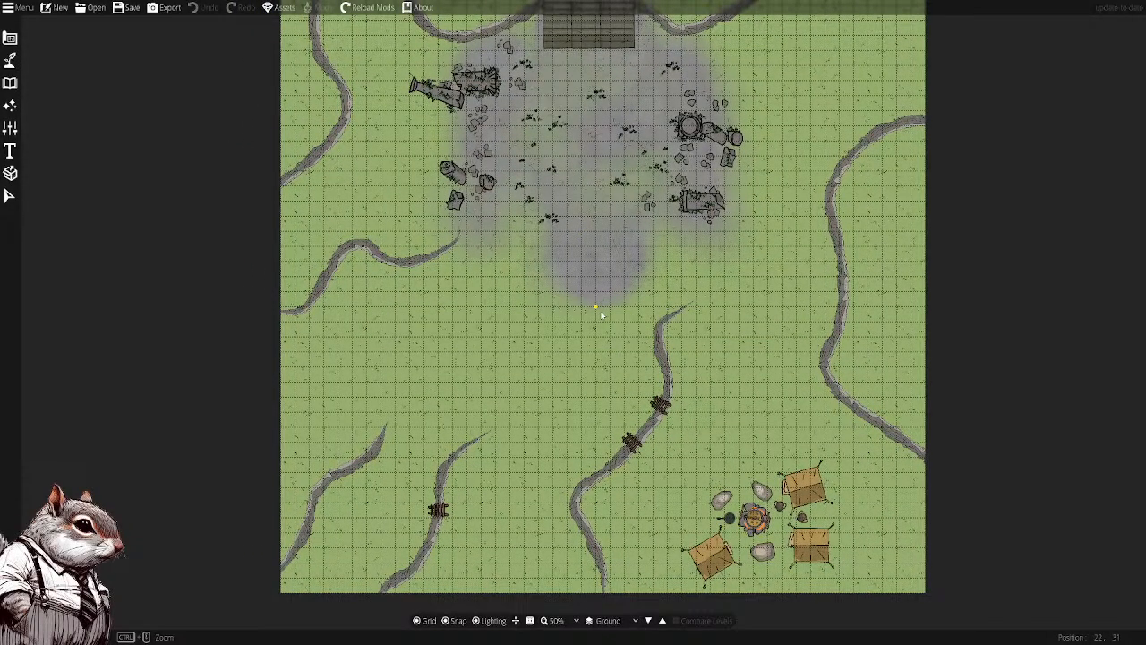
{"action": "left_click_drag", "start_coordinate": [582, 256], "coordinate": [601, 333]}
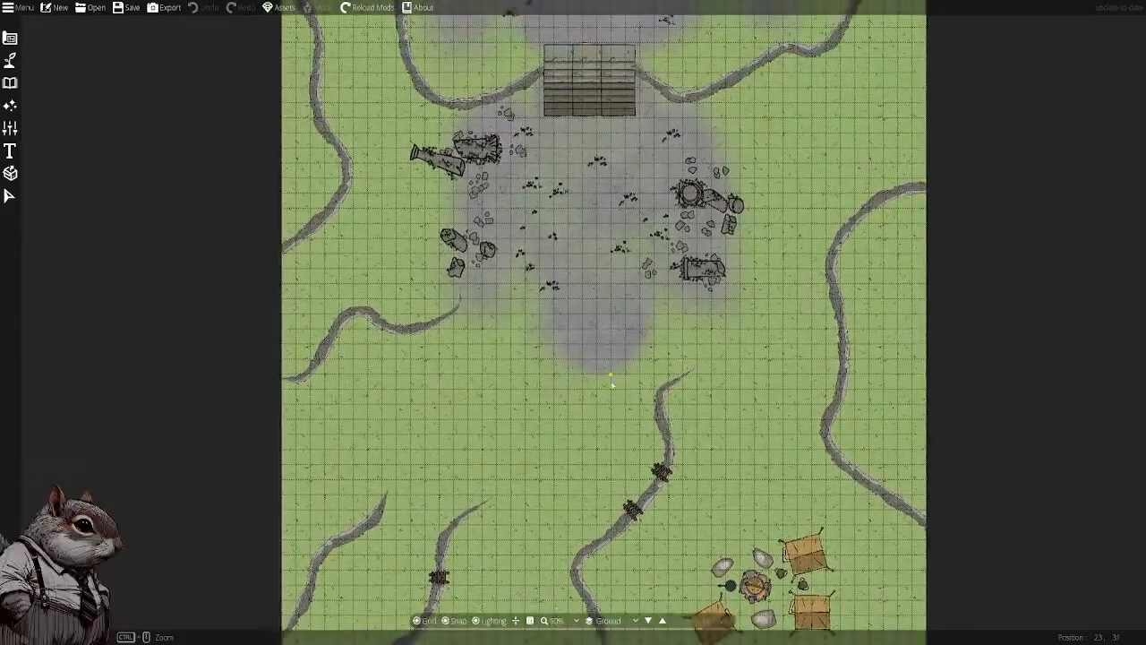
{"action": "left_click_drag", "start_coordinate": [612, 100], "coordinate": [566, 272]}
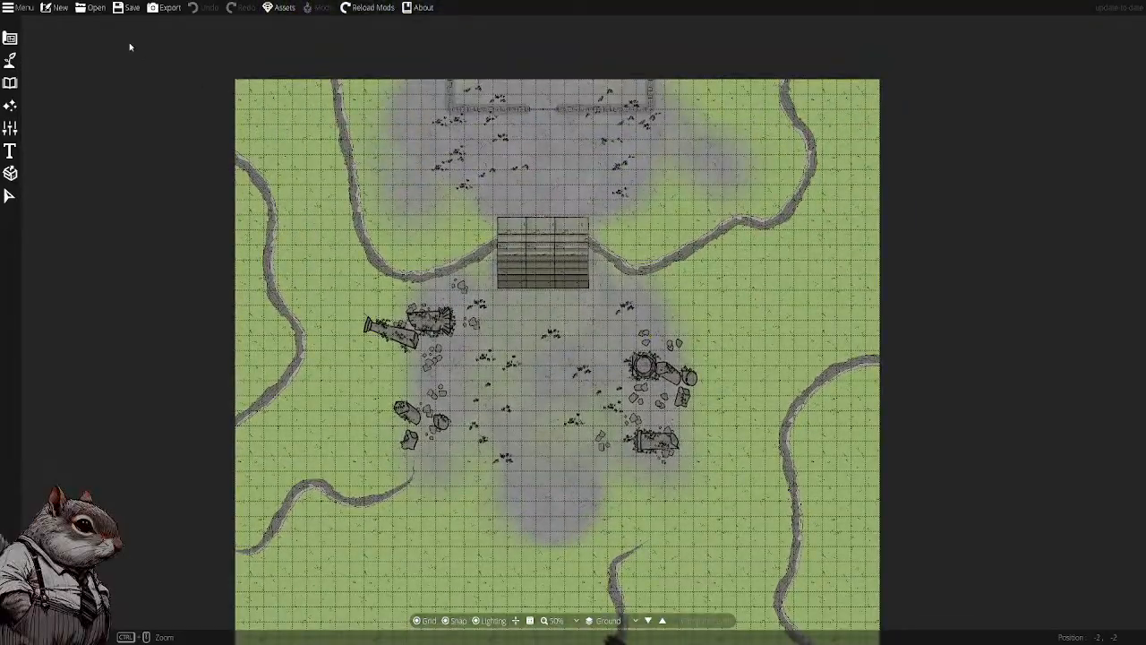
Reopen the recent map "NUTS - Cavemen Inside"
{"action": "left_click", "coordinate": [18, 7]}
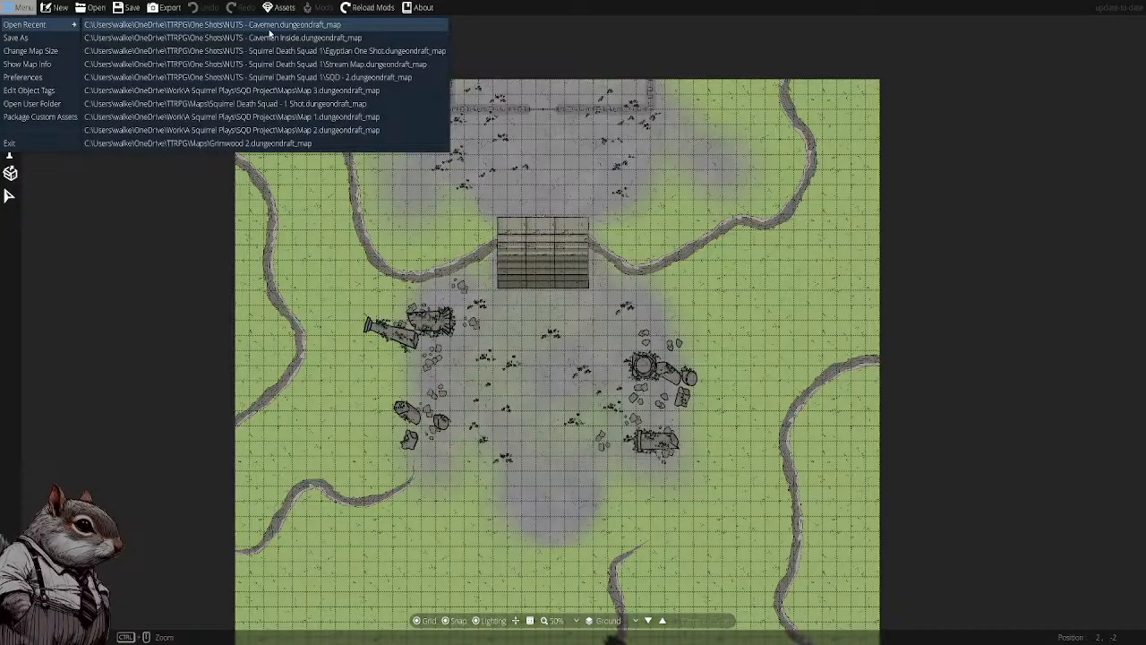
{"action": "left_click", "coordinate": [276, 38]}
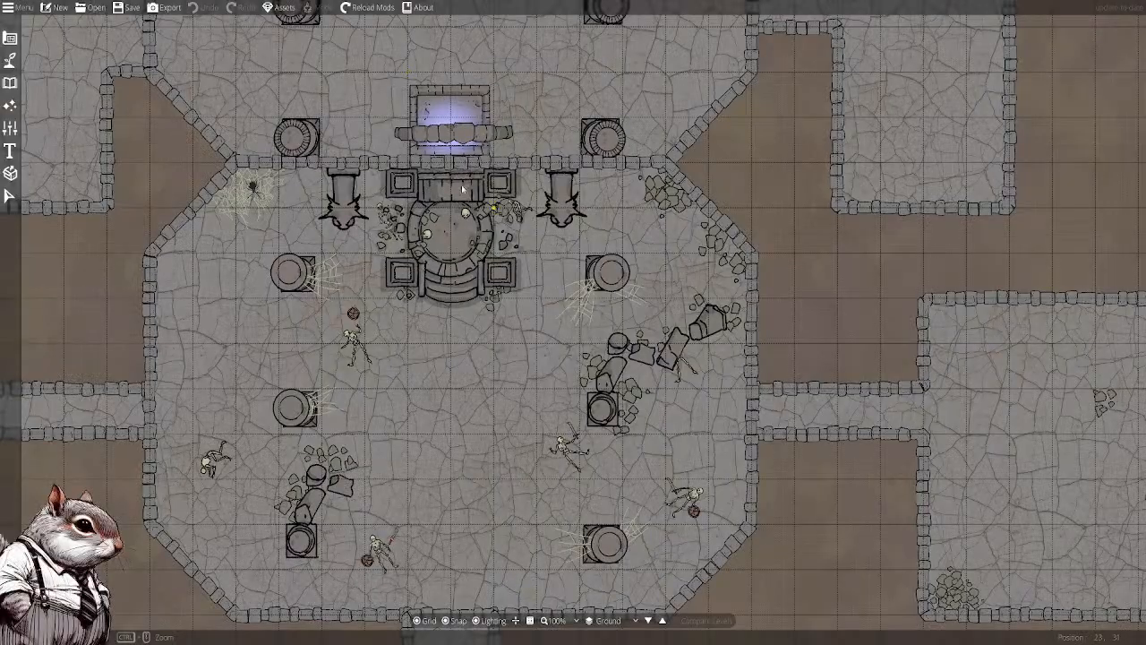
{"action": "left_click_drag", "start_coordinate": [367, 68], "coordinate": [445, 202]}
{"action": "left_click_drag", "start_coordinate": [417, 88], "coordinate": [469, 230]}
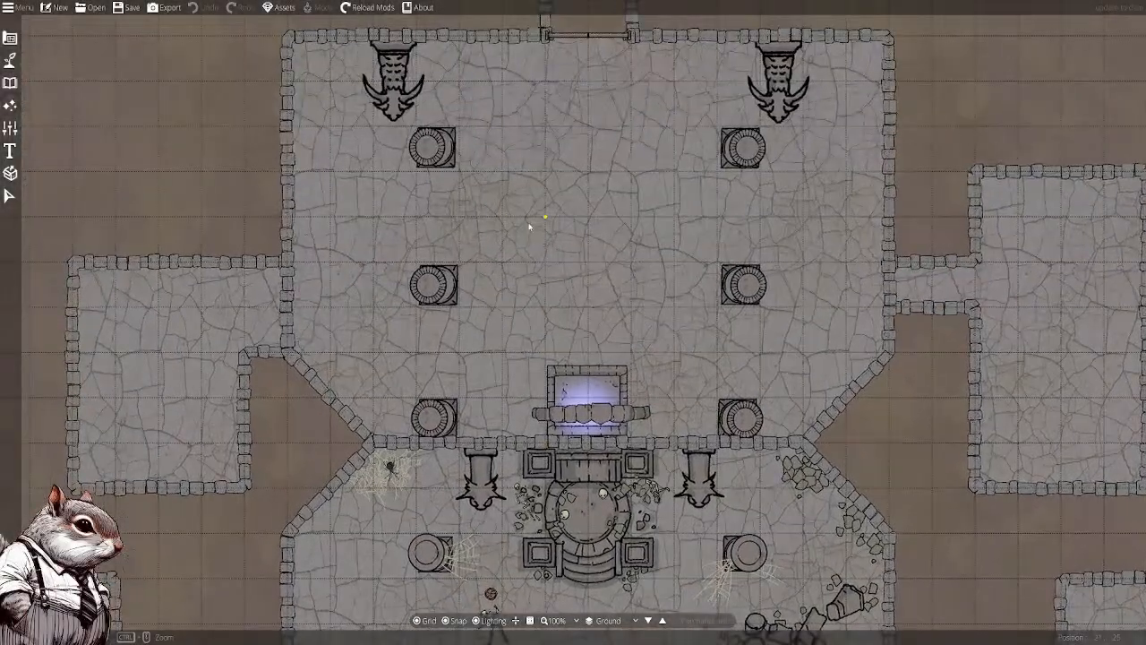
Examine the cross-shaped corridor with the staircase and the unfloored rooms north of the upper hall
{"action": "scroll", "coordinate": [539, 225], "scroll_direction": "down", "scroll_amount": 5}
{"action": "scroll", "coordinate": [529, 206], "scroll_direction": "up", "scroll_amount": 3}
{"action": "scroll", "coordinate": [529, 206], "scroll_direction": "up", "scroll_amount": 5}
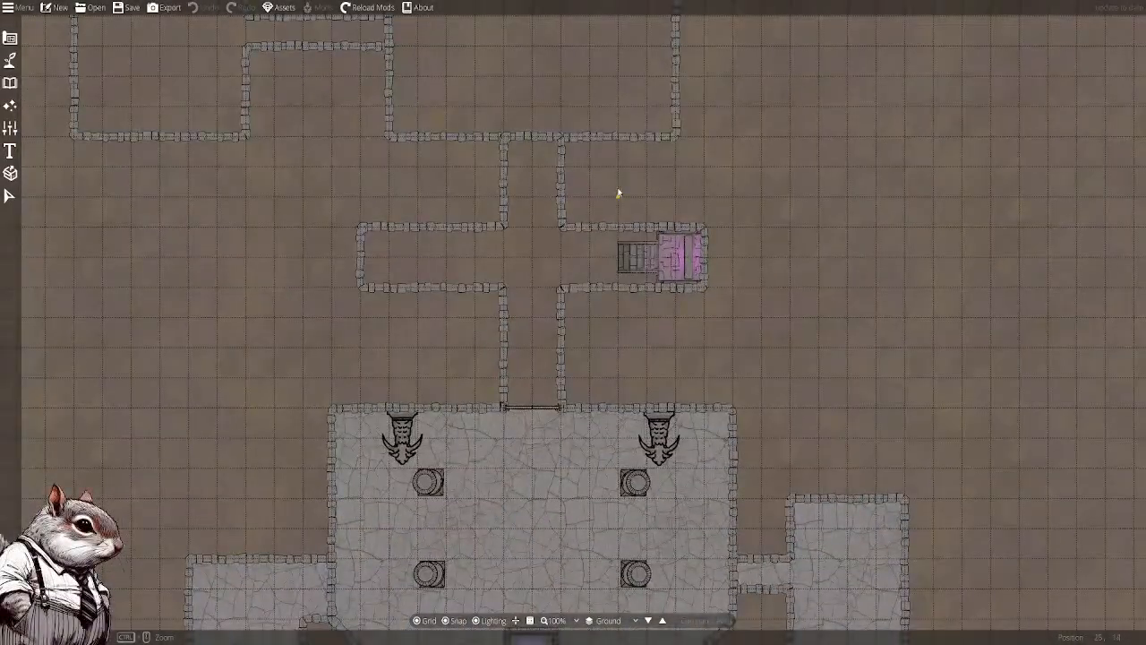
{"action": "scroll", "coordinate": [576, 227], "scroll_direction": "up", "scroll_amount": 2}
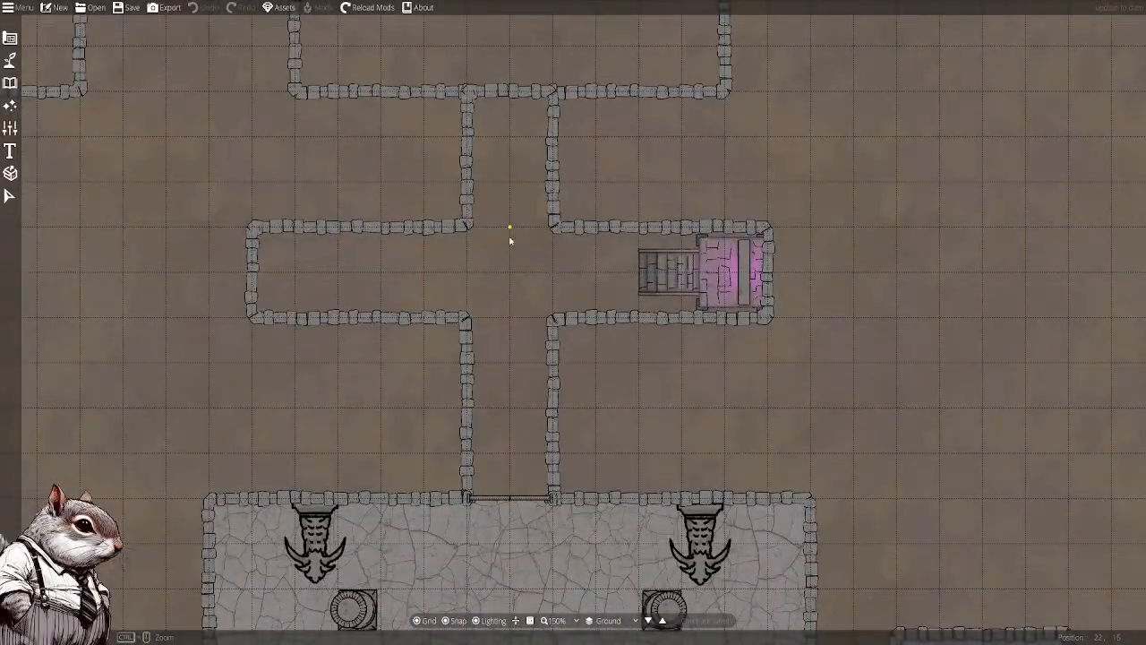
{"action": "key", "text": "Left"}
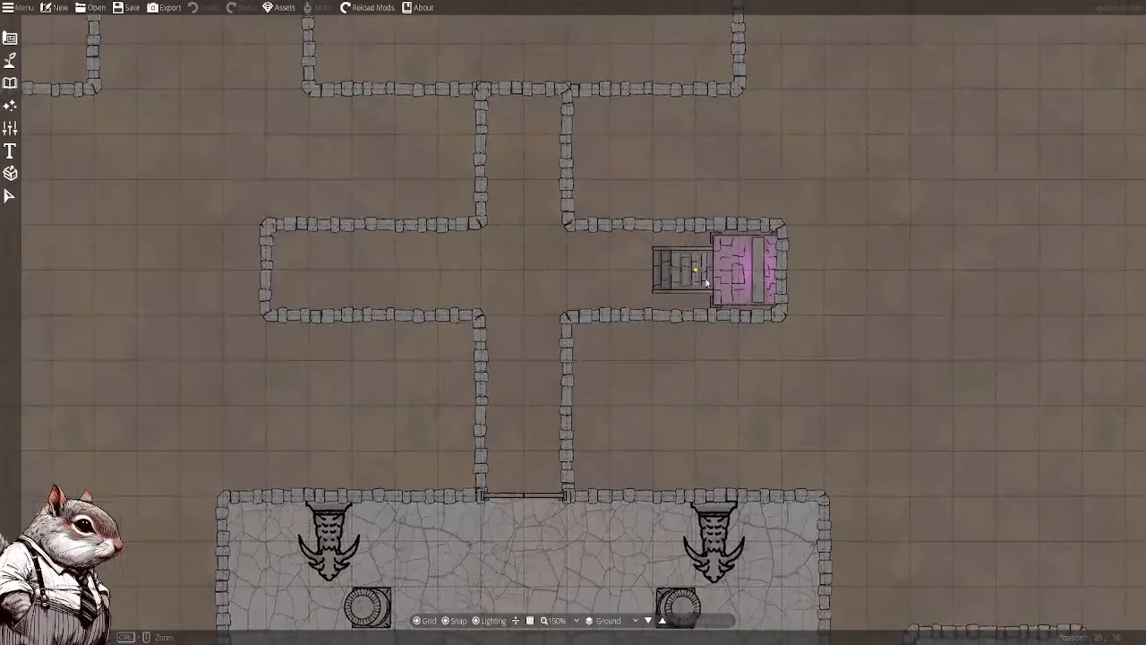
{"action": "key", "text": "Down"}
{"action": "key", "text": "Up"}
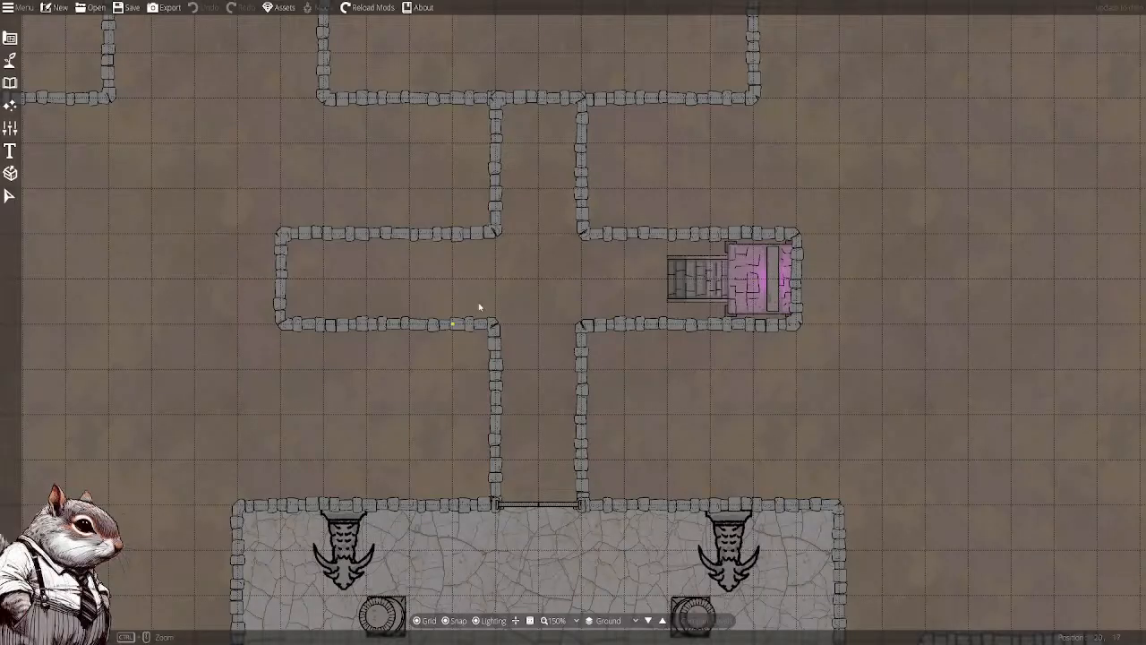
{"action": "left_click_drag", "start_coordinate": [663, 281], "coordinate": [599, 308]}
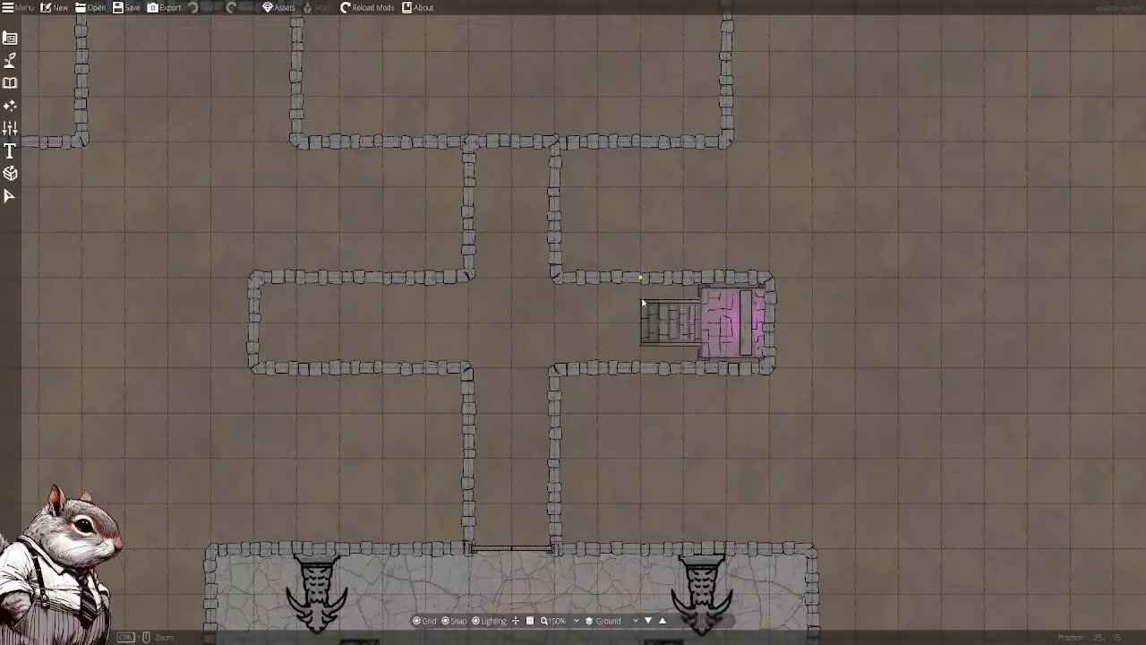
{"action": "left_click_drag", "start_coordinate": [642, 302], "coordinate": [535, 224]}
{"action": "left_click_drag", "start_coordinate": [594, 251], "coordinate": [673, 413]}
{"action": "left_click_drag", "start_coordinate": [407, 101], "coordinate": [544, 290]}
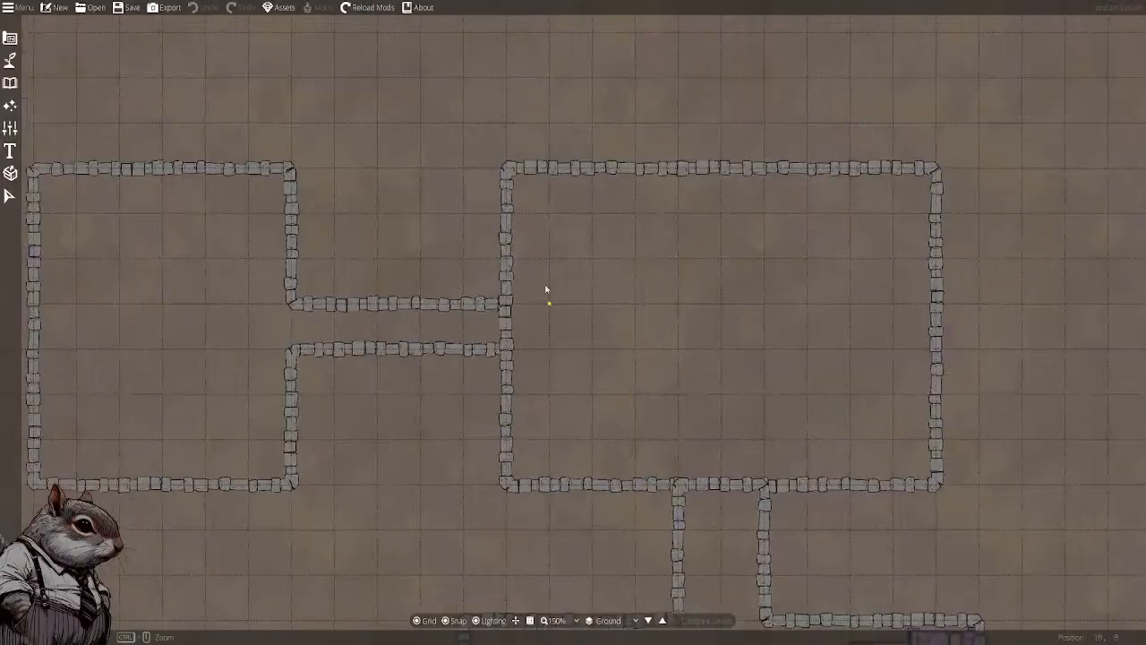
{"action": "mouse_move", "coordinate": [444, 229]}
{"action": "left_mouse_down"}
{"action": "mouse_move", "coordinate": [614, 274]}
{"action": "mouse_move", "coordinate": [440, 222]}
{"action": "left_mouse_up"}
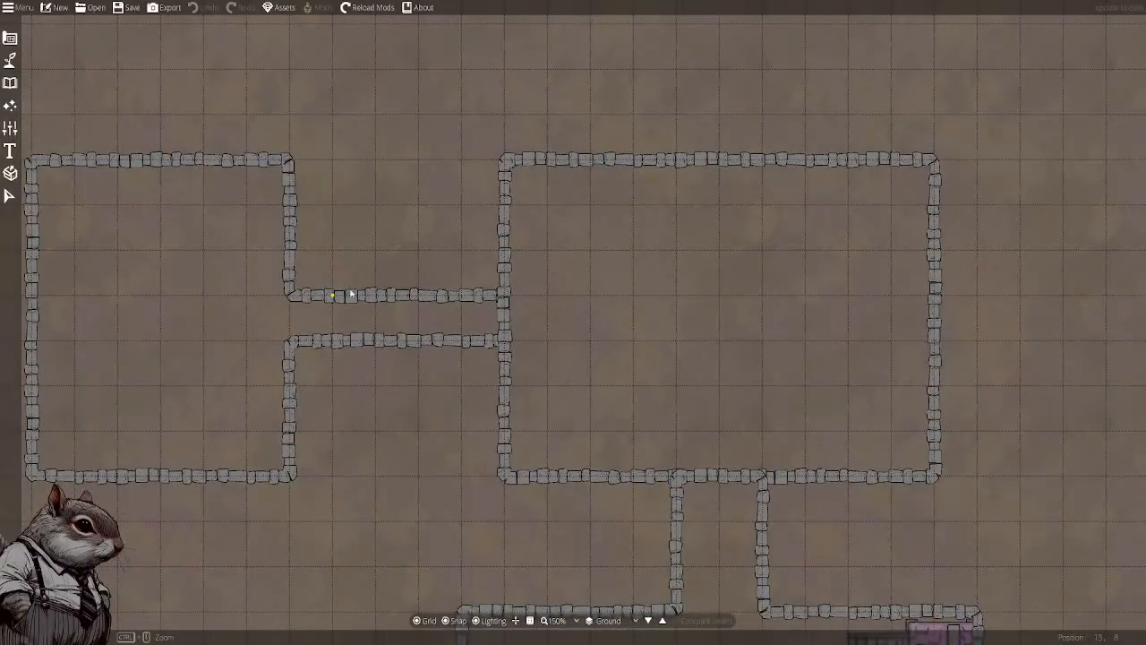
Examine the pillared halls, their eastern and western side rooms, and how they connect to the northern corridor and rooms
{"action": "scroll", "coordinate": [260, 294], "scroll_direction": "down", "scroll_amount": 1}
{"action": "left_click_drag", "start_coordinate": [664, 386], "coordinate": [642, 114]}
{"action": "left_click_drag", "start_coordinate": [621, 291], "coordinate": [581, 159]}
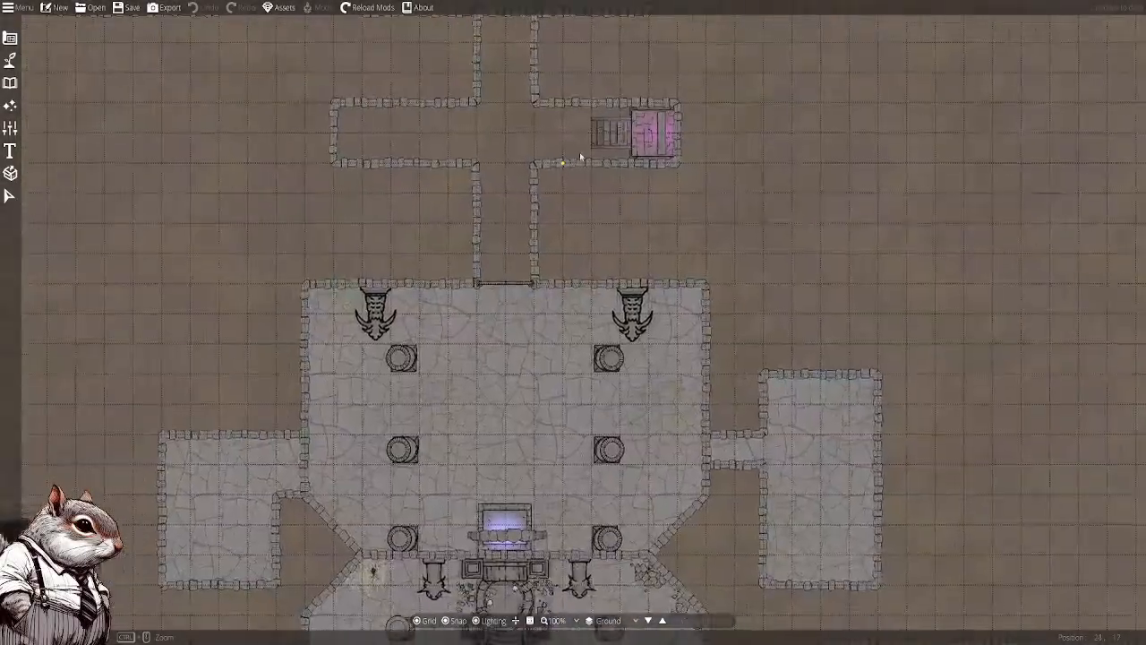
{"action": "left_click_drag", "start_coordinate": [650, 226], "coordinate": [581, 59]}
{"action": "left_click_drag", "start_coordinate": [631, 403], "coordinate": [613, 89]}
{"action": "left_click_drag", "start_coordinate": [693, 310], "coordinate": [606, 559]}
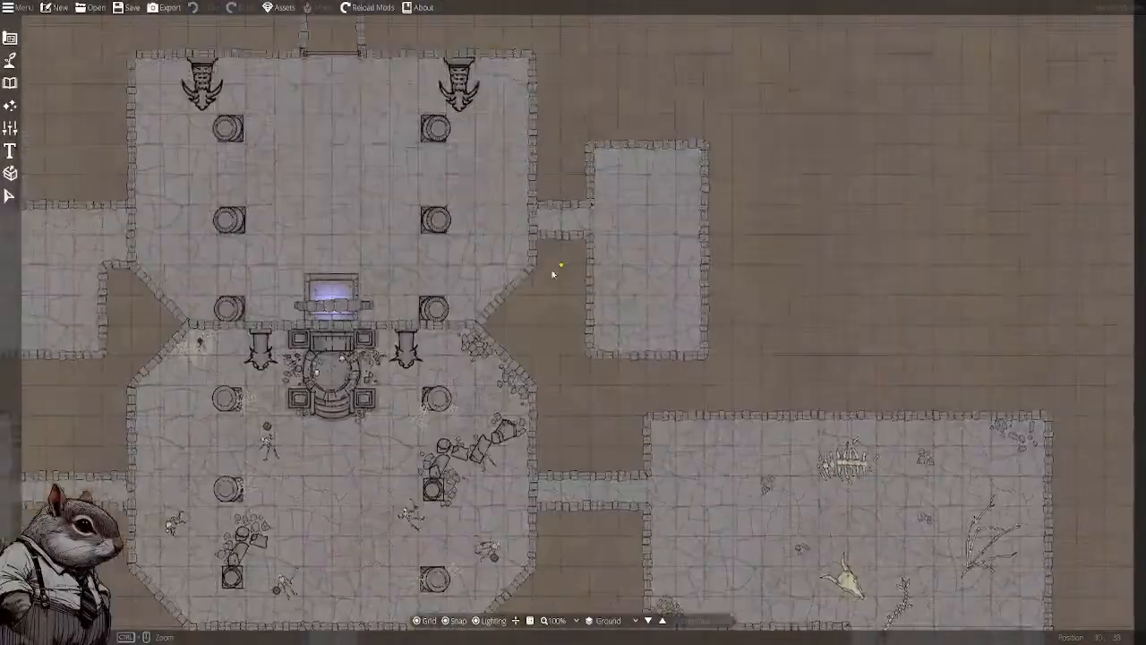
{"action": "left_click_drag", "start_coordinate": [555, 269], "coordinate": [578, 439]}
{"action": "left_click_drag", "start_coordinate": [524, 314], "coordinate": [729, 241]}
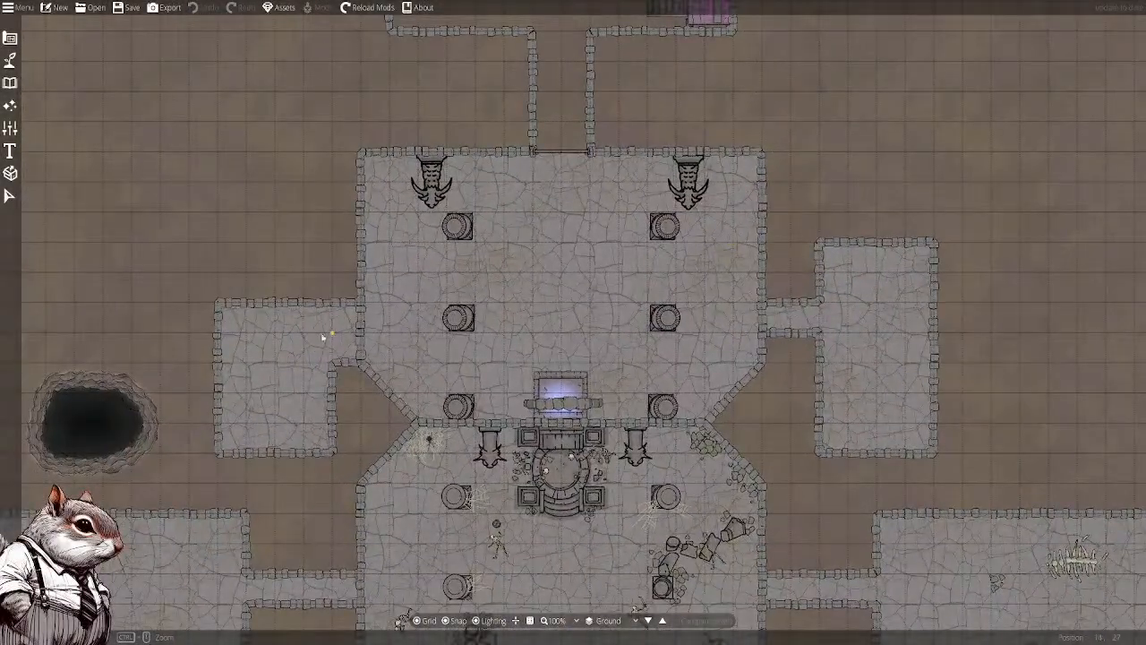
{"action": "left_click_drag", "start_coordinate": [290, 338], "coordinate": [302, 302]}
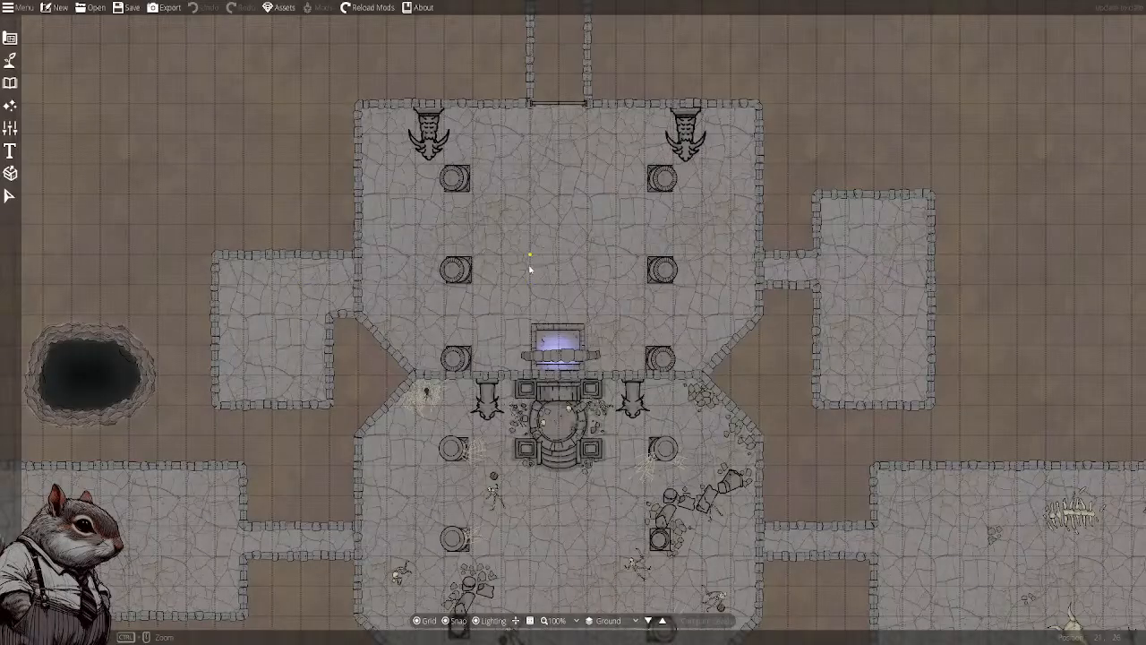
{"action": "left_click_drag", "start_coordinate": [502, 315], "coordinate": [475, 310]}
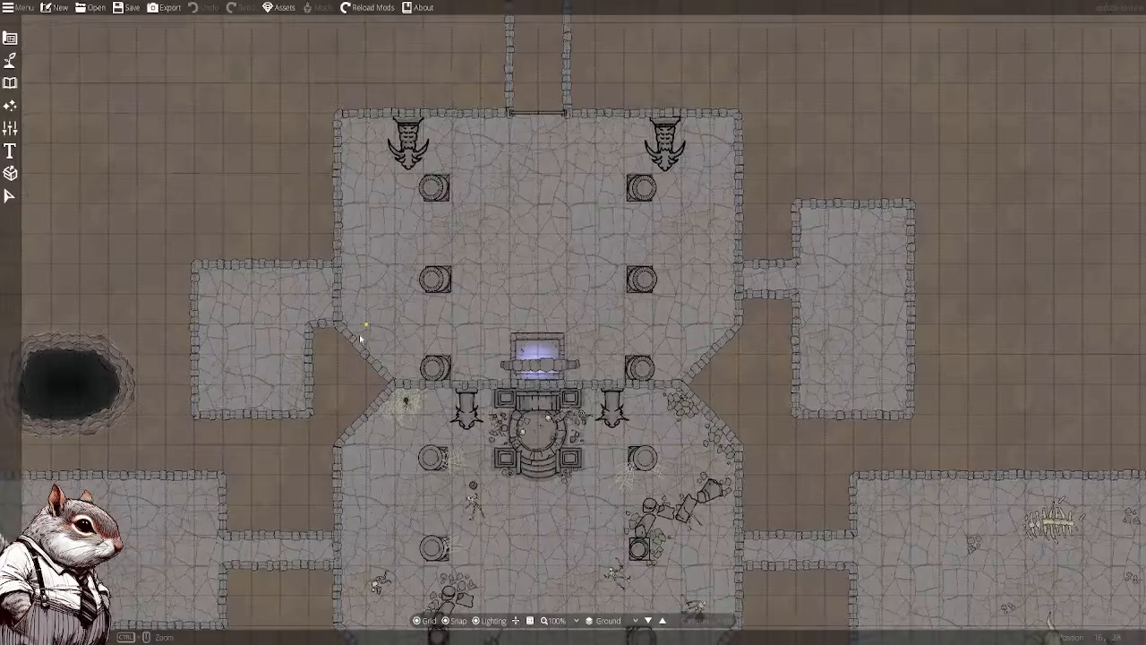
{"action": "left_click_drag", "start_coordinate": [363, 329], "coordinate": [500, 231]}
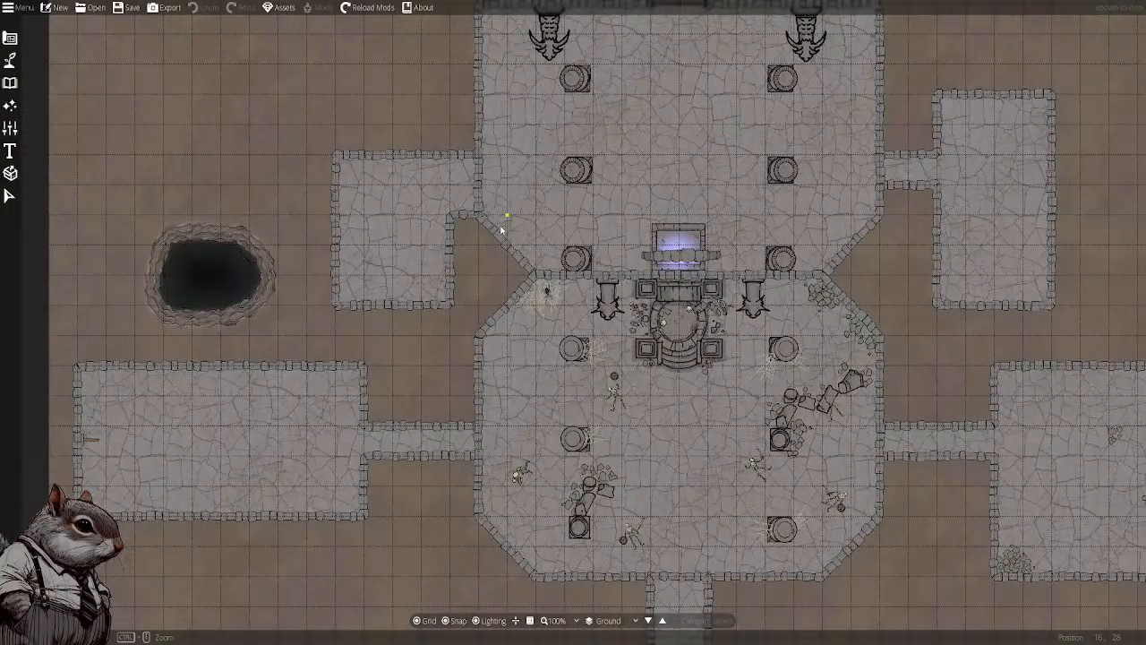
{"action": "left_click_drag", "start_coordinate": [590, 246], "coordinate": [429, 396]}
{"action": "left_click_drag", "start_coordinate": [459, 284], "coordinate": [462, 371]}
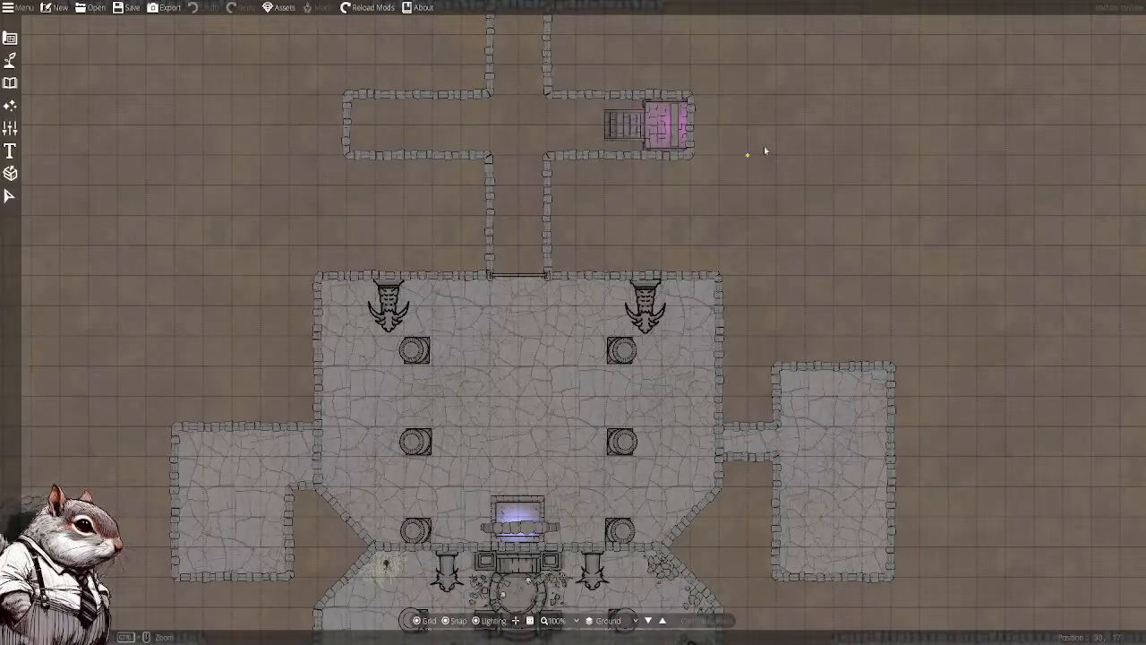
{"action": "scroll", "coordinate": [762, 152], "scroll_direction": "up", "scroll_amount": 5}
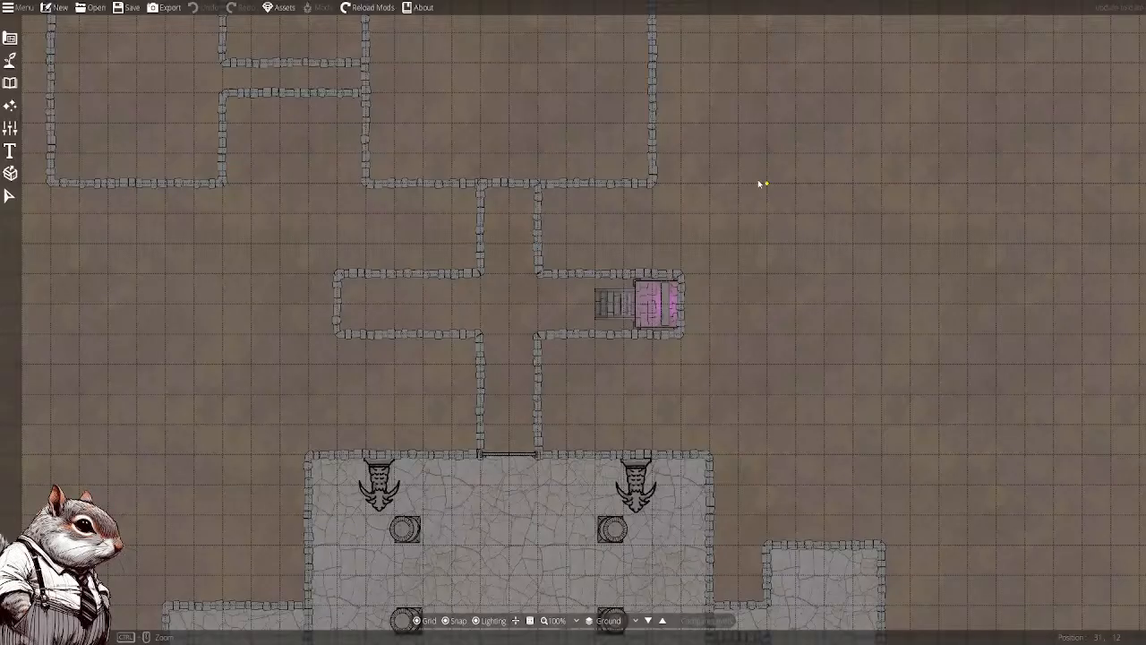
{"action": "left_click_drag", "start_coordinate": [537, 136], "coordinate": [543, 228]}
{"action": "left_click_drag", "start_coordinate": [488, 135], "coordinate": [530, 172]}
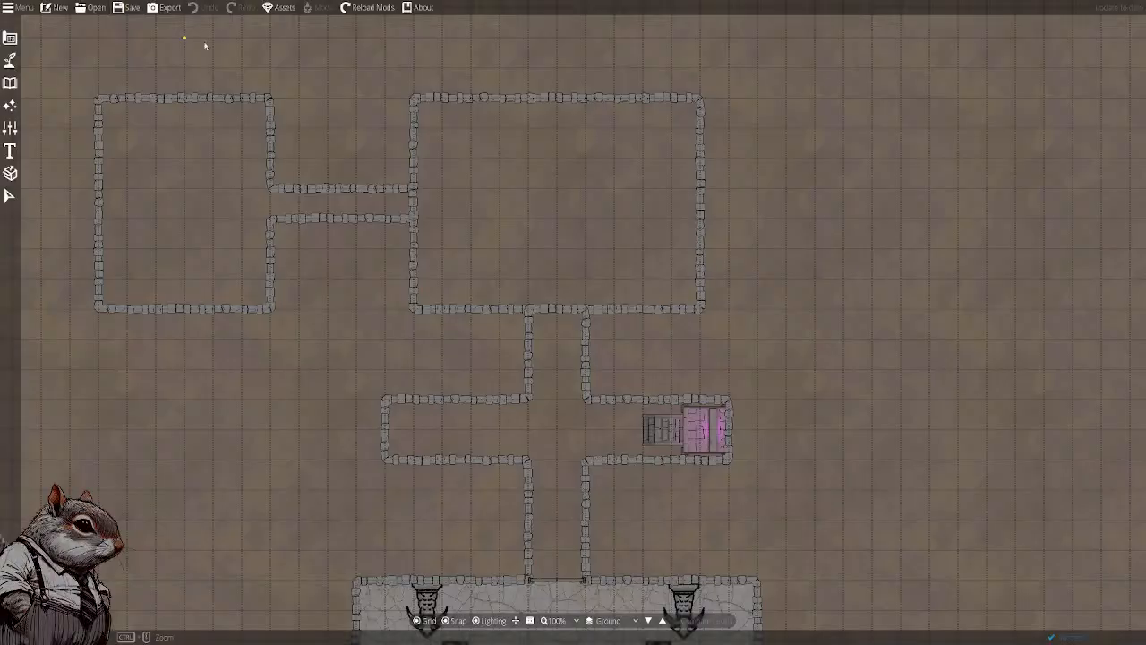